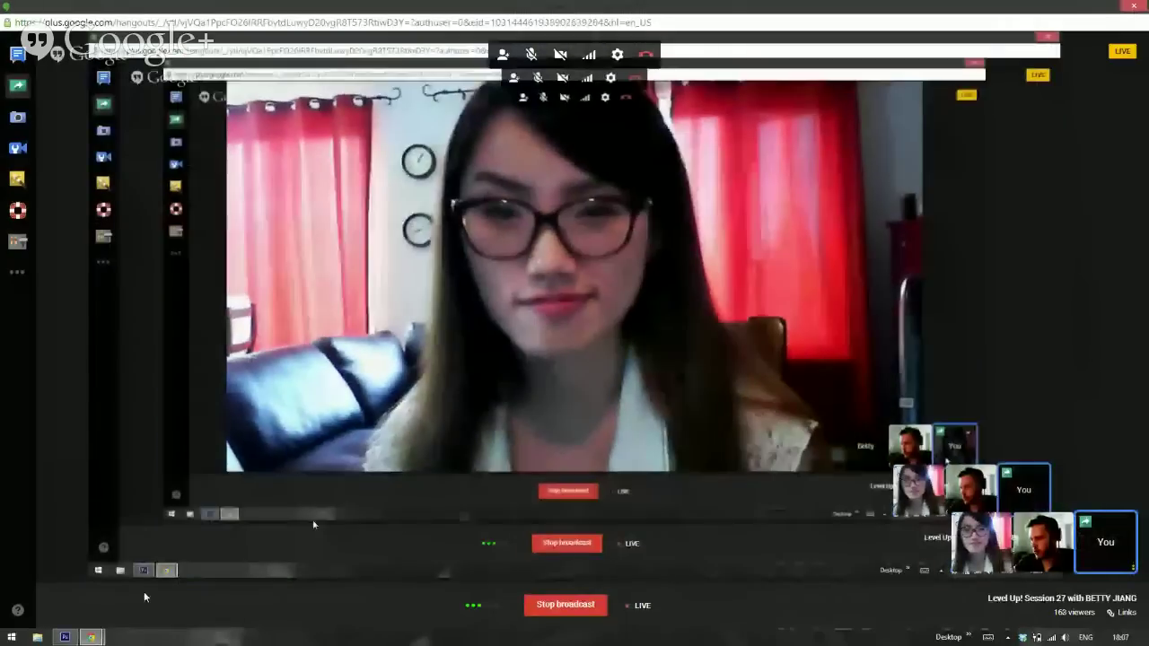
Bring the ArtStation portfolio browser window in front of the Hangouts camera feed
mouse_move(213, 590)
left_click(77, 579)
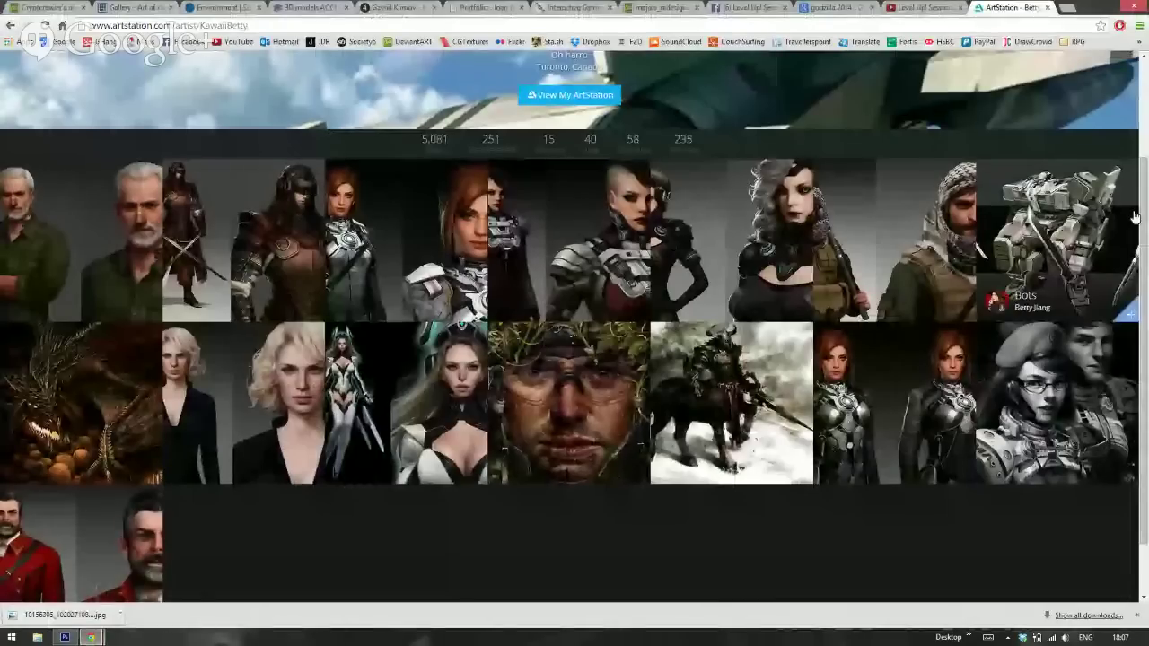
Open the Mafia Boss artwork and page through Quinn, Mohawk Gal and Cyborg to Dragon
left_click(117, 235)
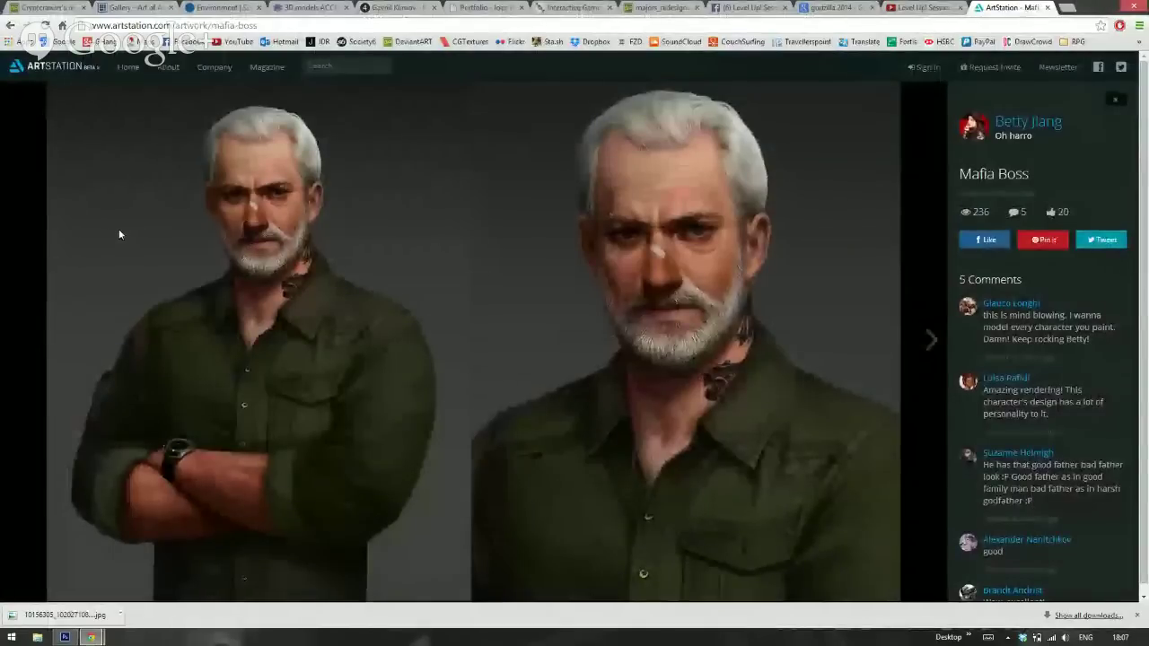
key("Right")
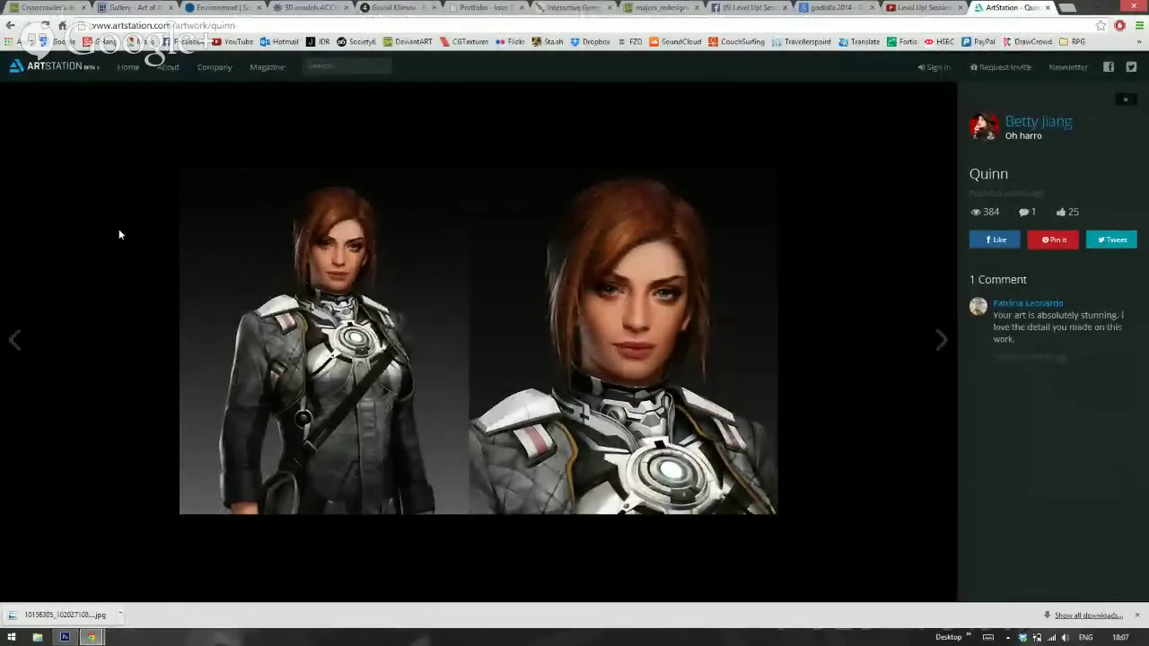
key("Right")
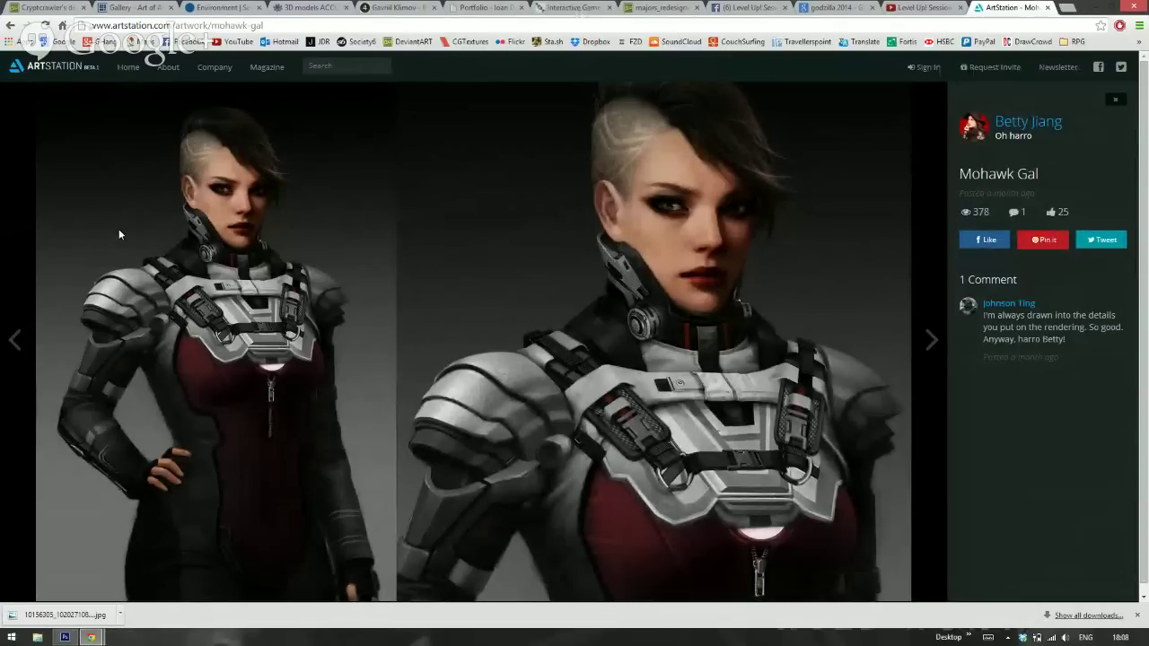
key("Right")
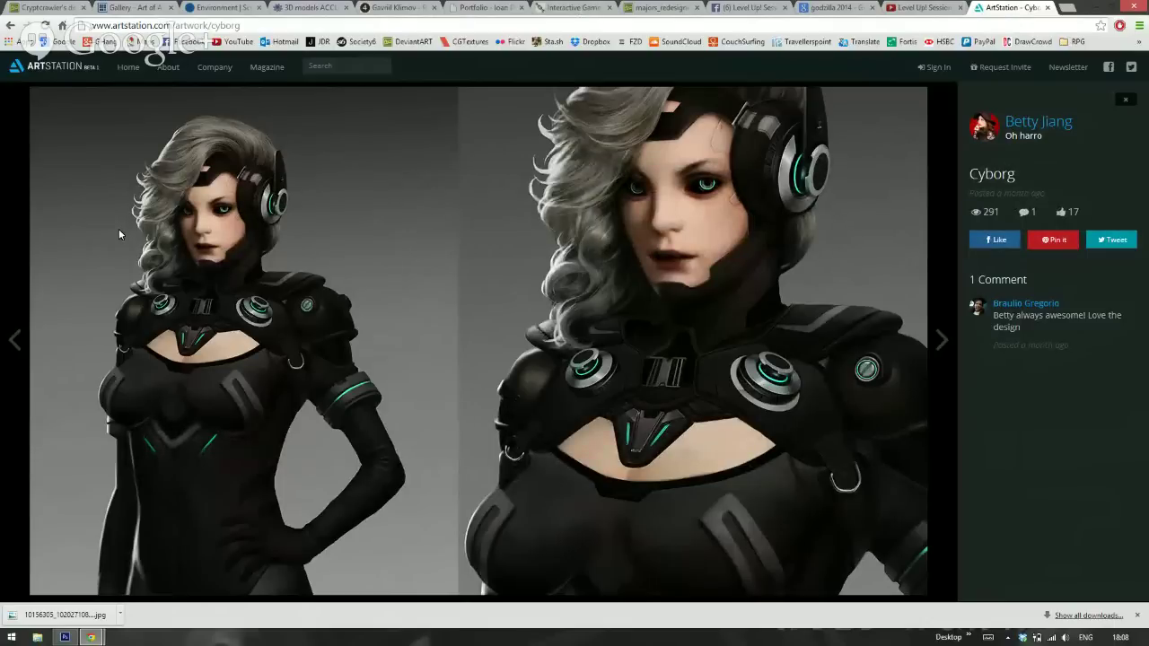
key("Right")
key("Right")
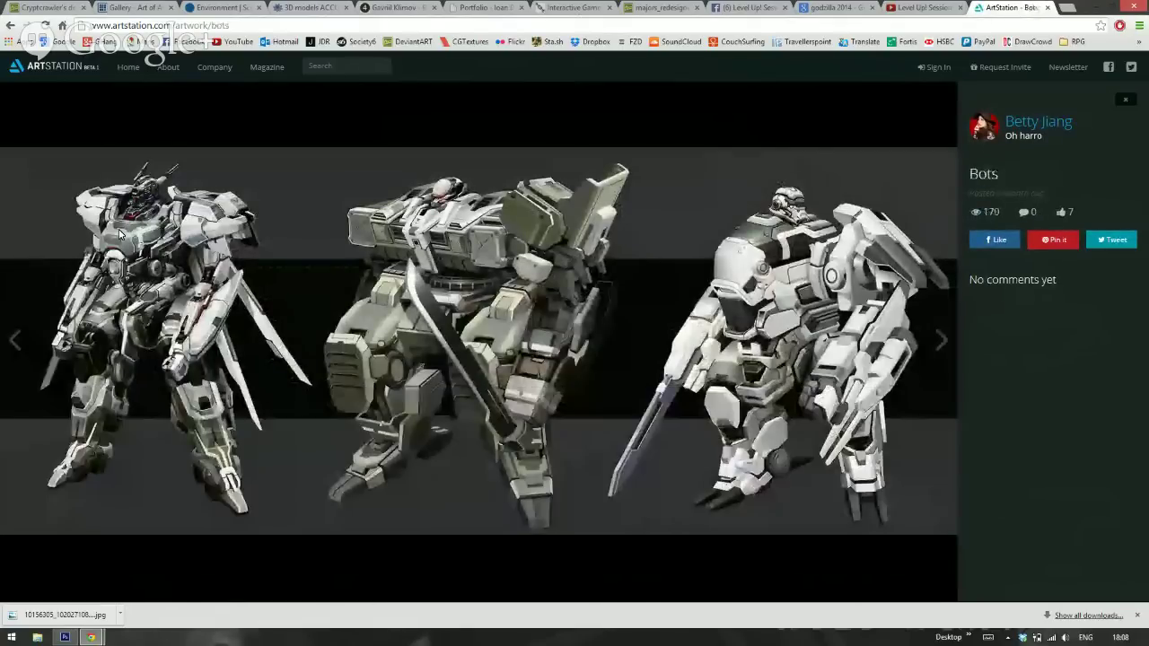
key("Right")
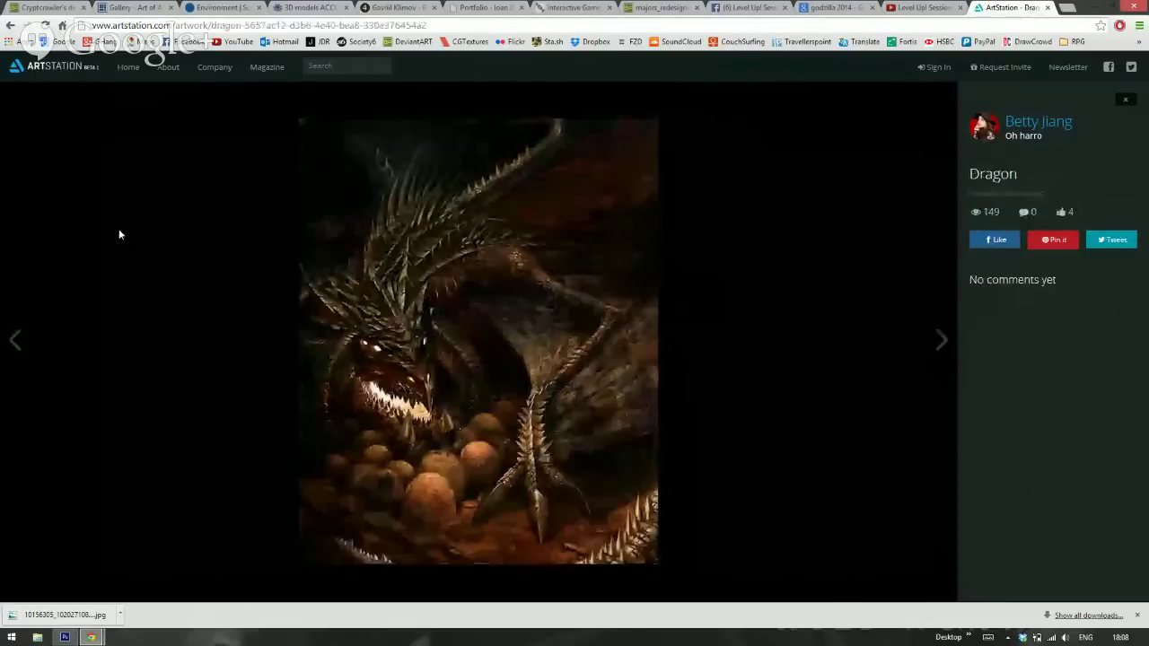
Page on through Invisible Gal, Camo and the horned warrior to Quinn concepts, then return to Hangouts
key("Right")
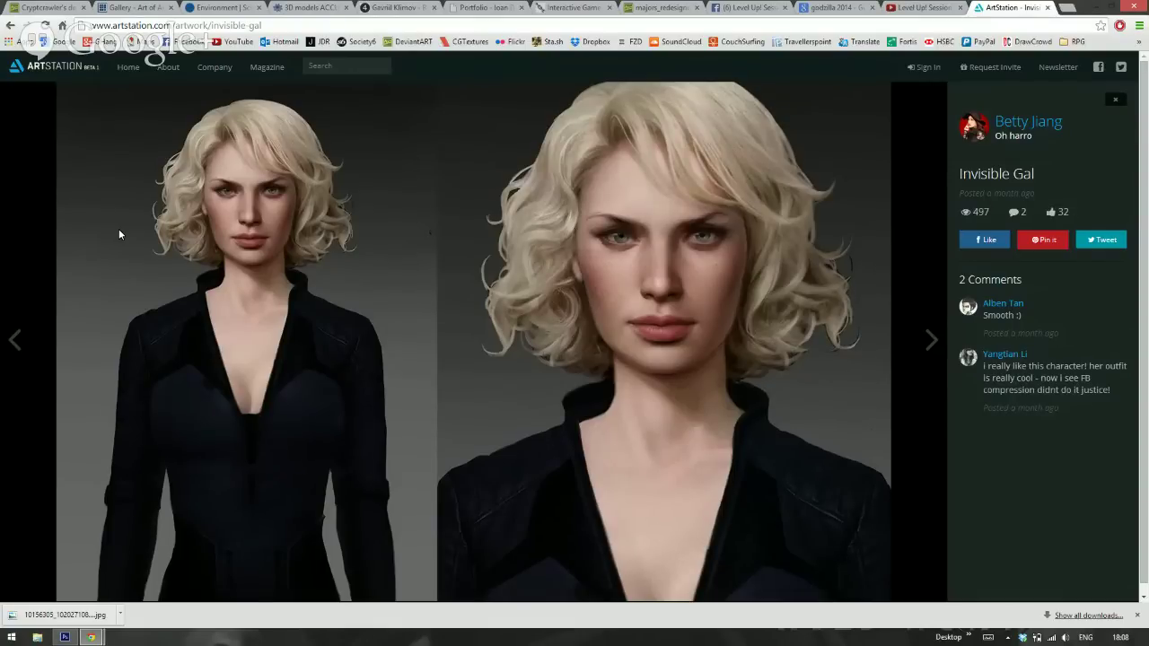
key("Right")
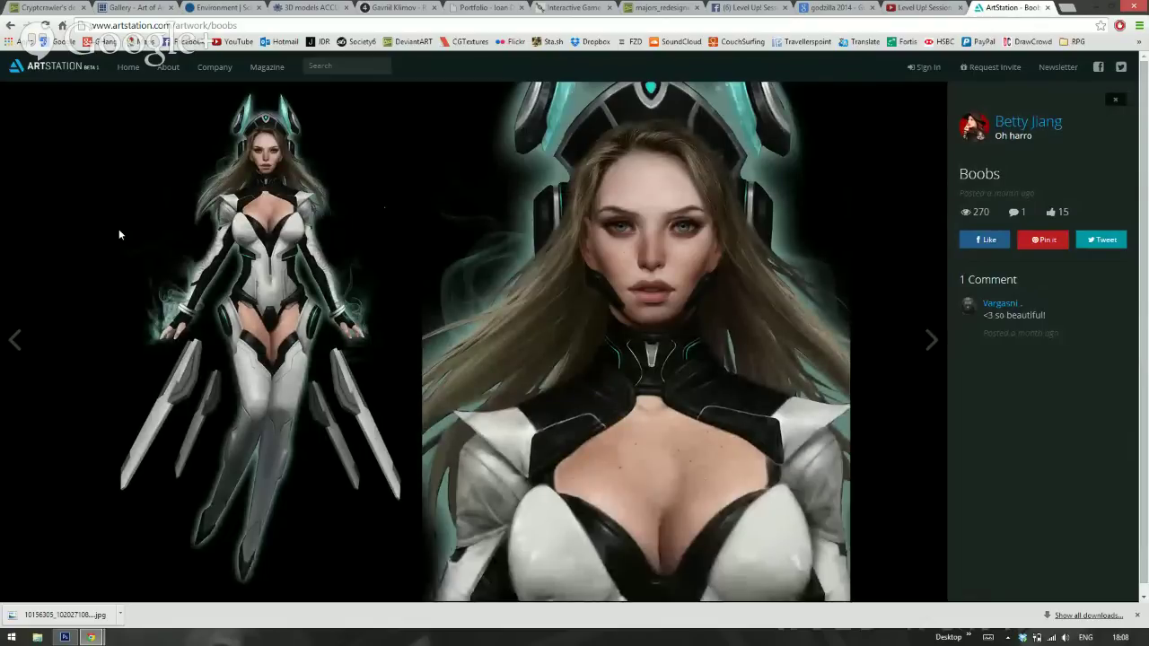
key("Right")
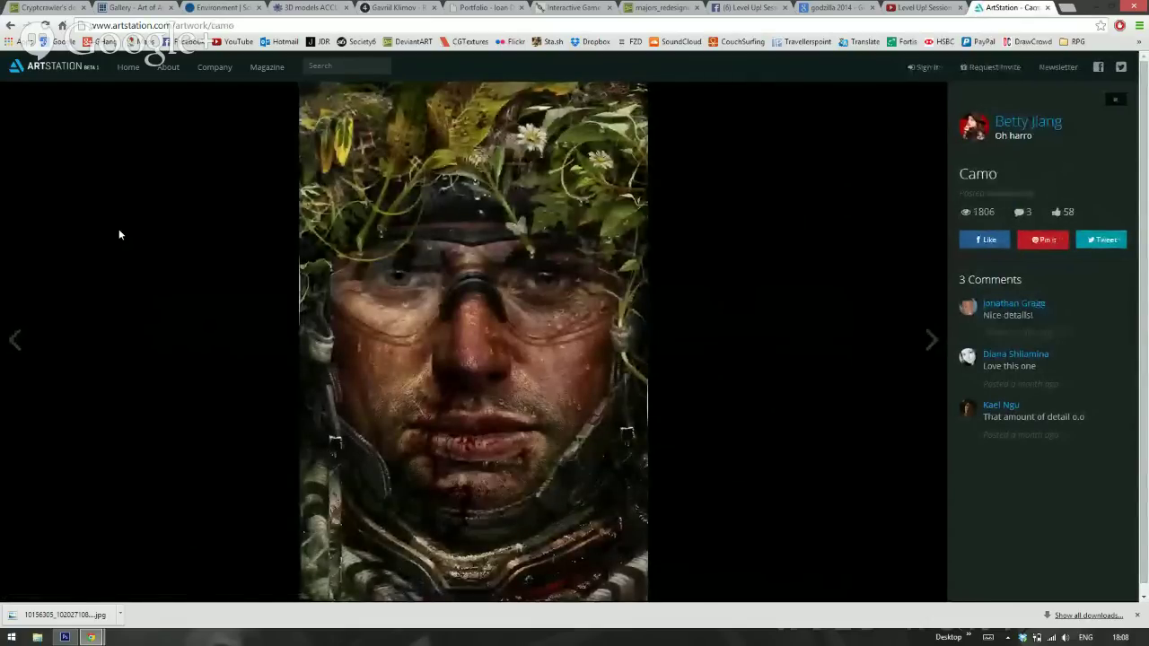
key("Right")
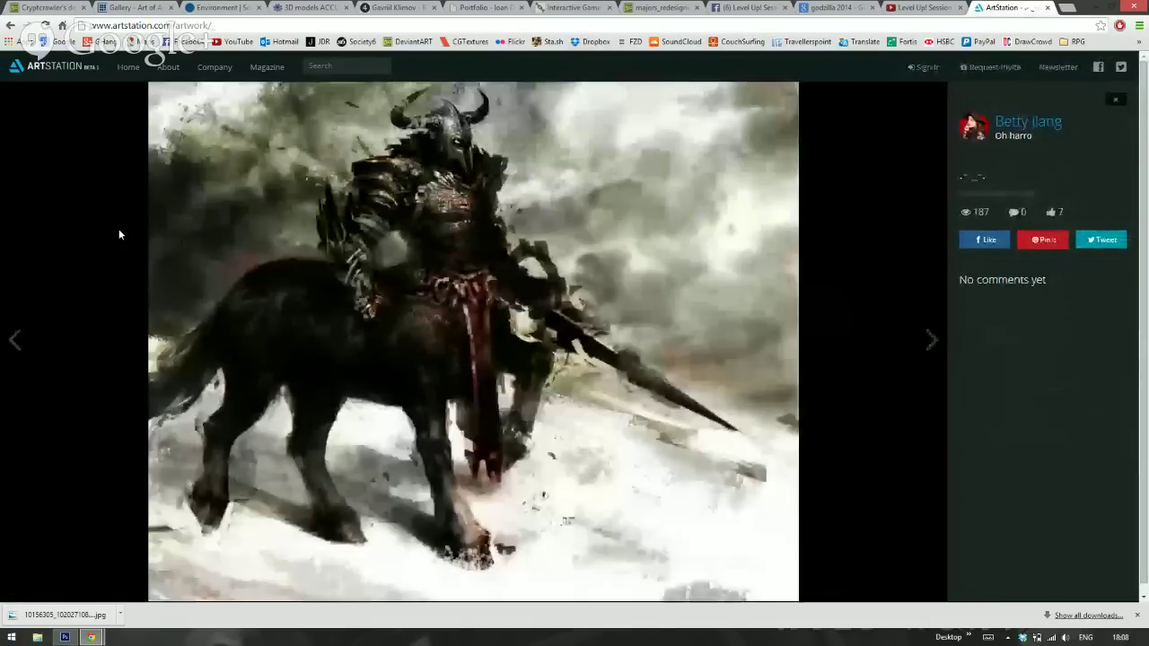
key("Right")
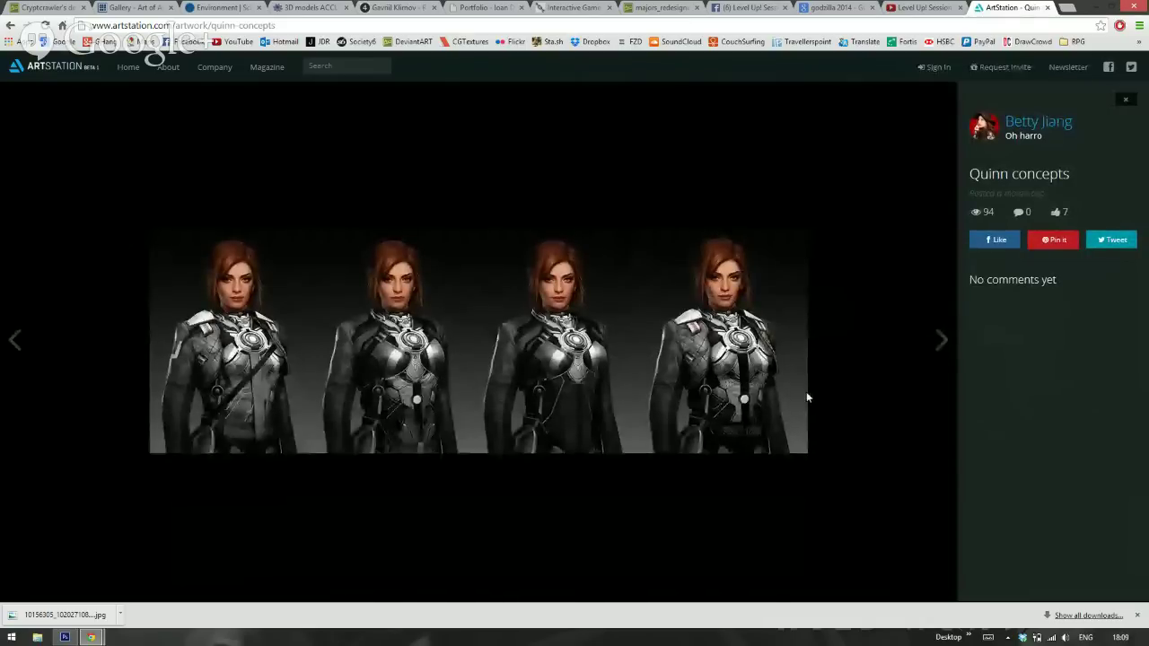
mouse_move(91, 638)
left_click(213, 588)
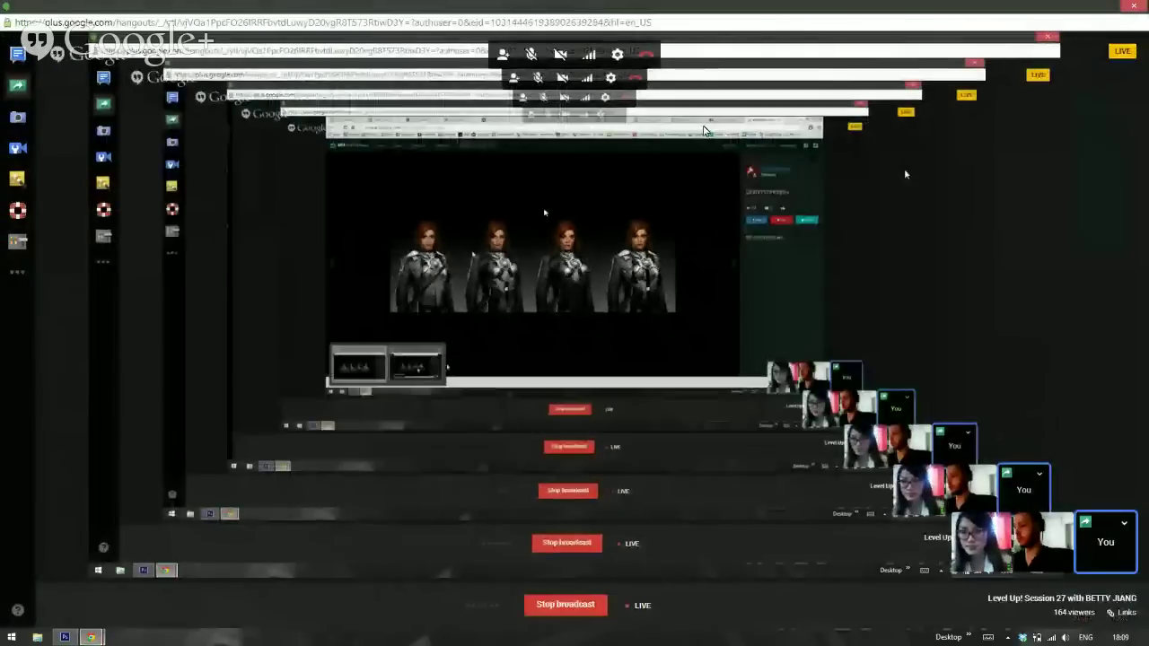
Stop screen sharing in the Google Hangouts broadcast
left_click(18, 89)
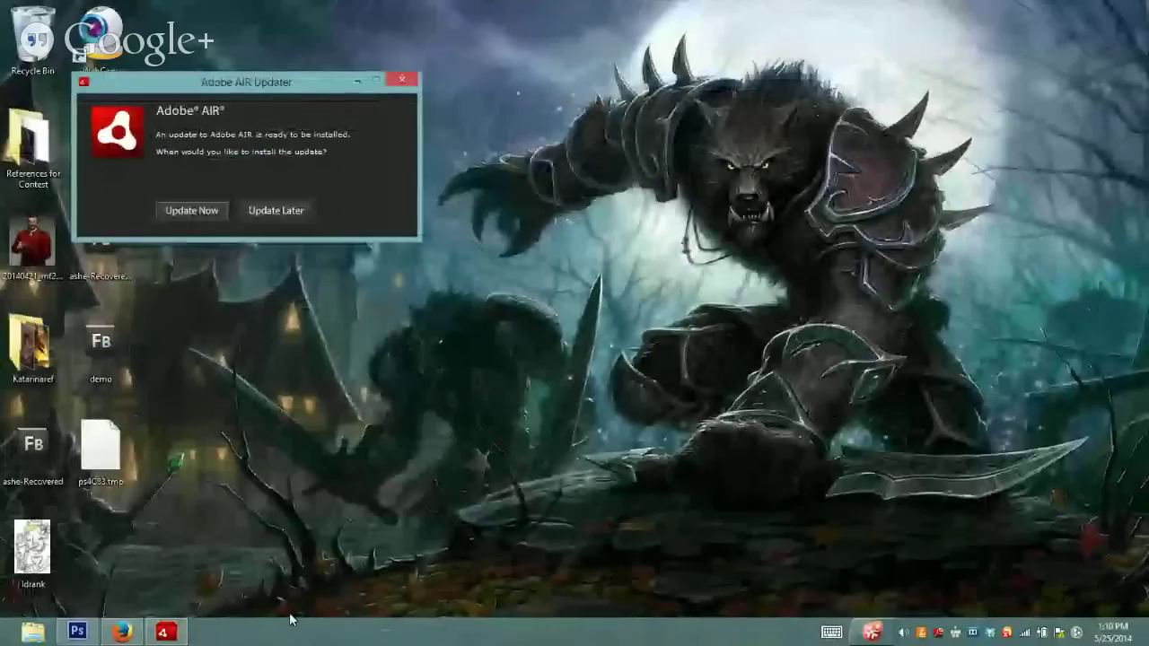
Bring the warrior painting forward in Photoshop and zoom in on the face, breastplate and helmet
left_click(78, 632)
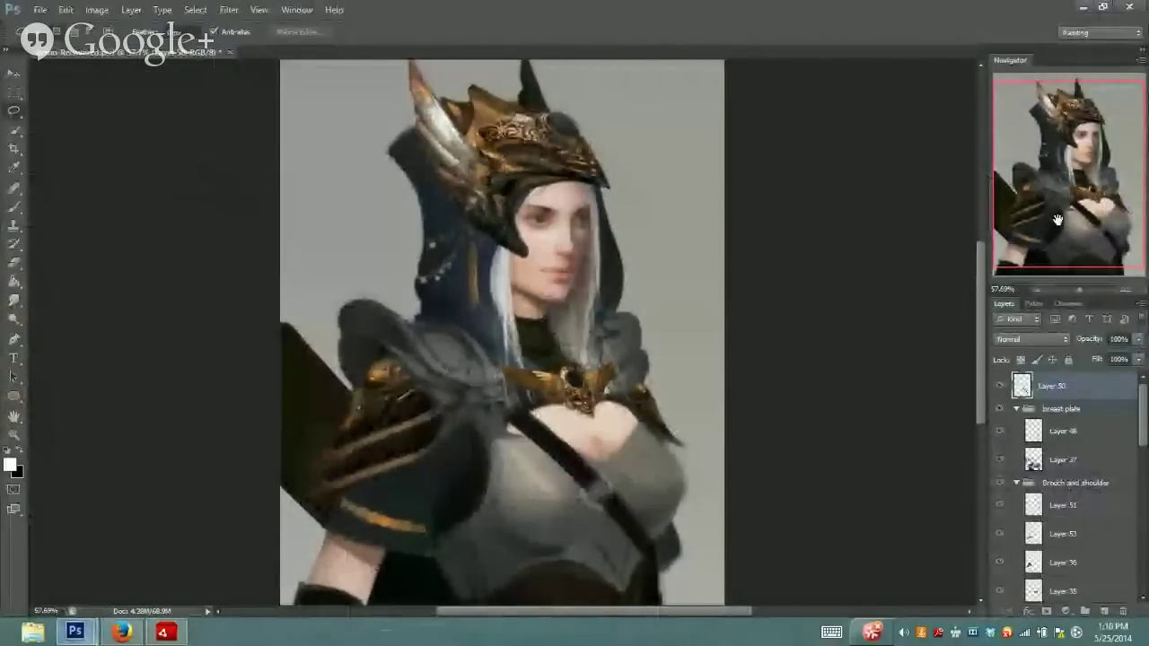
left_click_drag(1059, 220, 1092, 185)
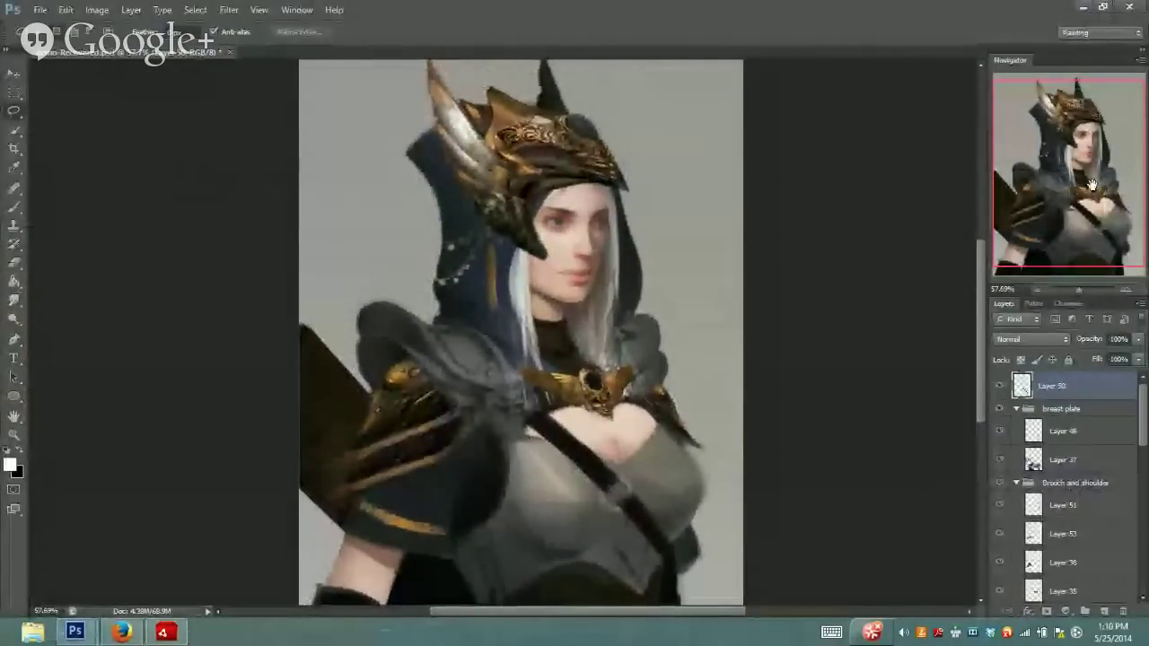
mouse_move(1091, 292)
left_mouse_down()
mouse_move(1070, 284)
mouse_move(1083, 285)
left_mouse_up()
left_click_drag(1093, 200, 1096, 184)
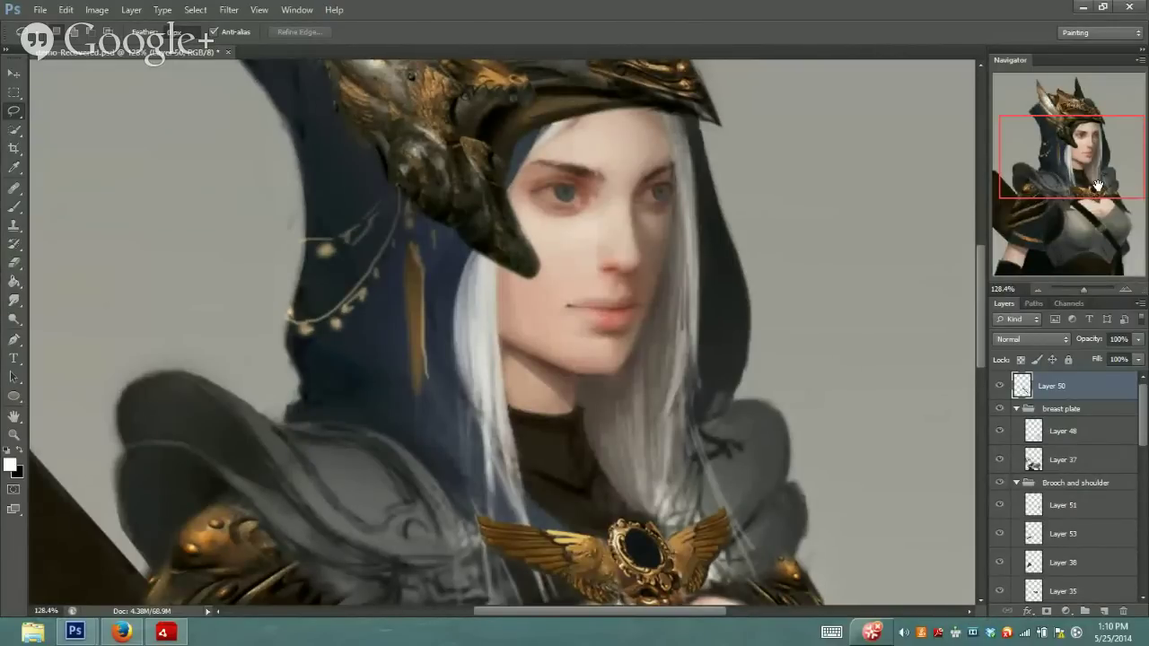
left_click_drag(1094, 124, 1093, 147)
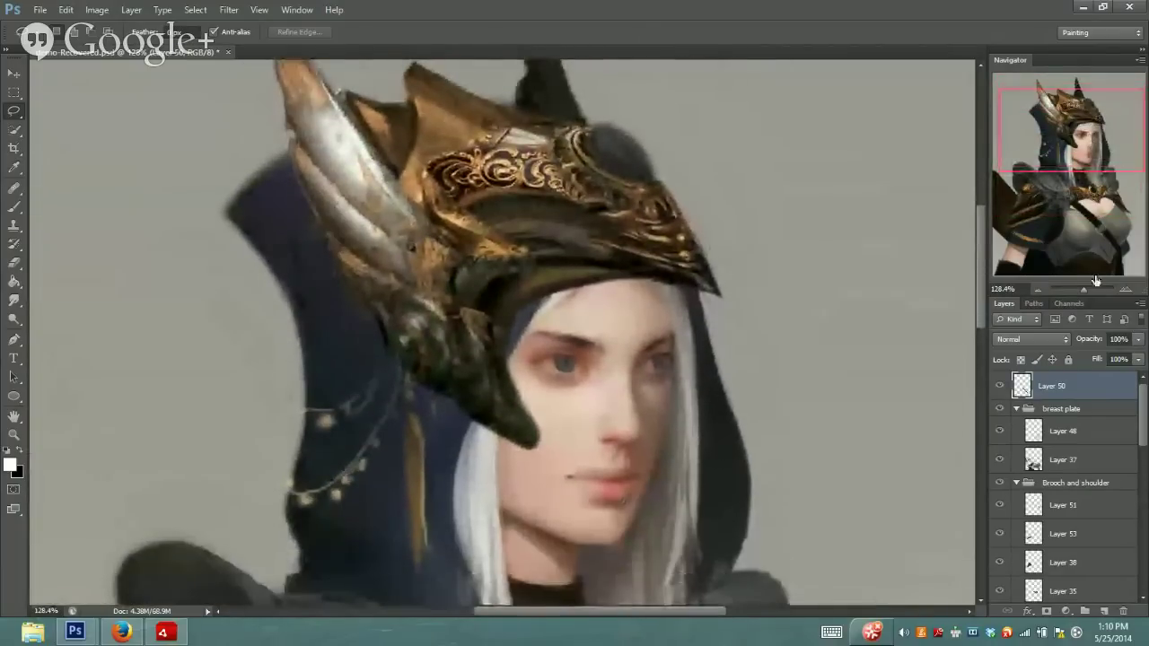
Zoom out to the whole figure, shift it higher, then view at actual pixel size
left_click(1087, 288)
left_click_drag(1086, 288, 1080, 283)
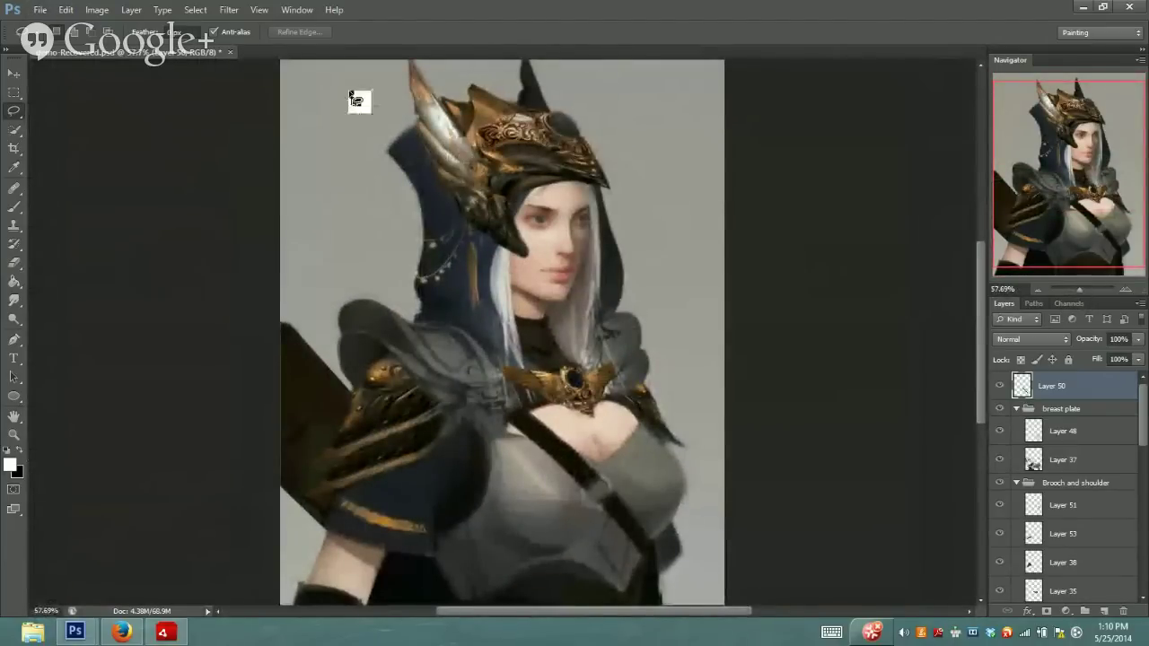
mouse_move(1054, 210)
left_mouse_down()
mouse_move(1052, 195)
mouse_move(1054, 219)
left_mouse_up()
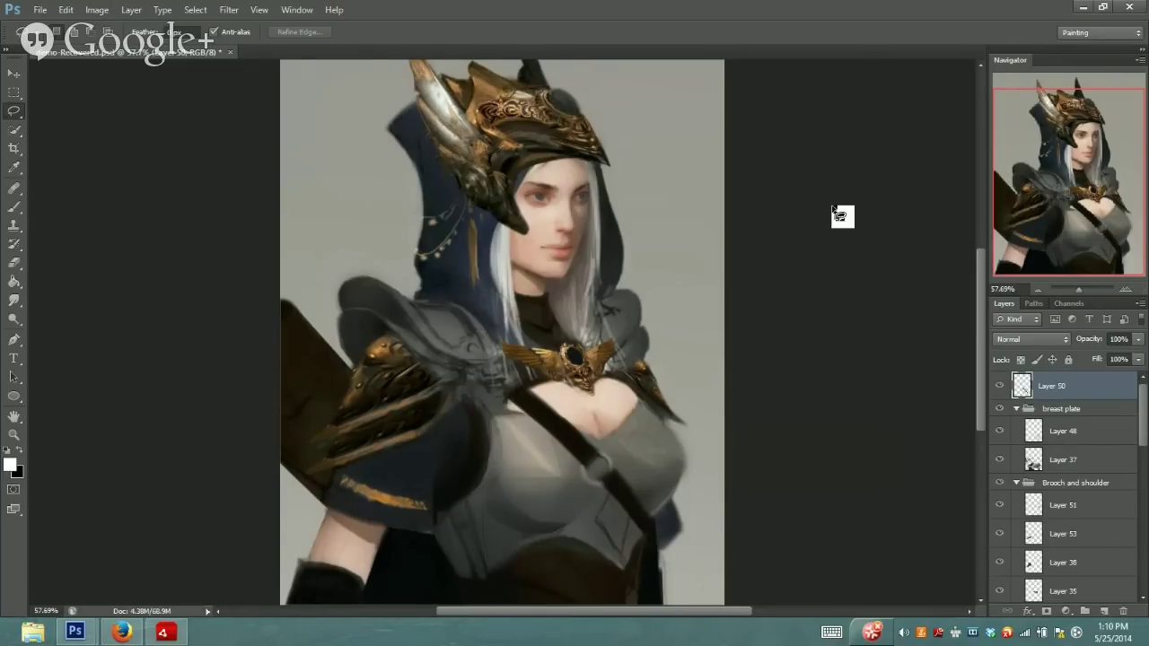
mouse_move(1049, 208)
left_mouse_down()
mouse_move(1050, 177)
mouse_move(1081, 224)
mouse_move(1078, 286)
left_mouse_up()
key("ctrl+1")
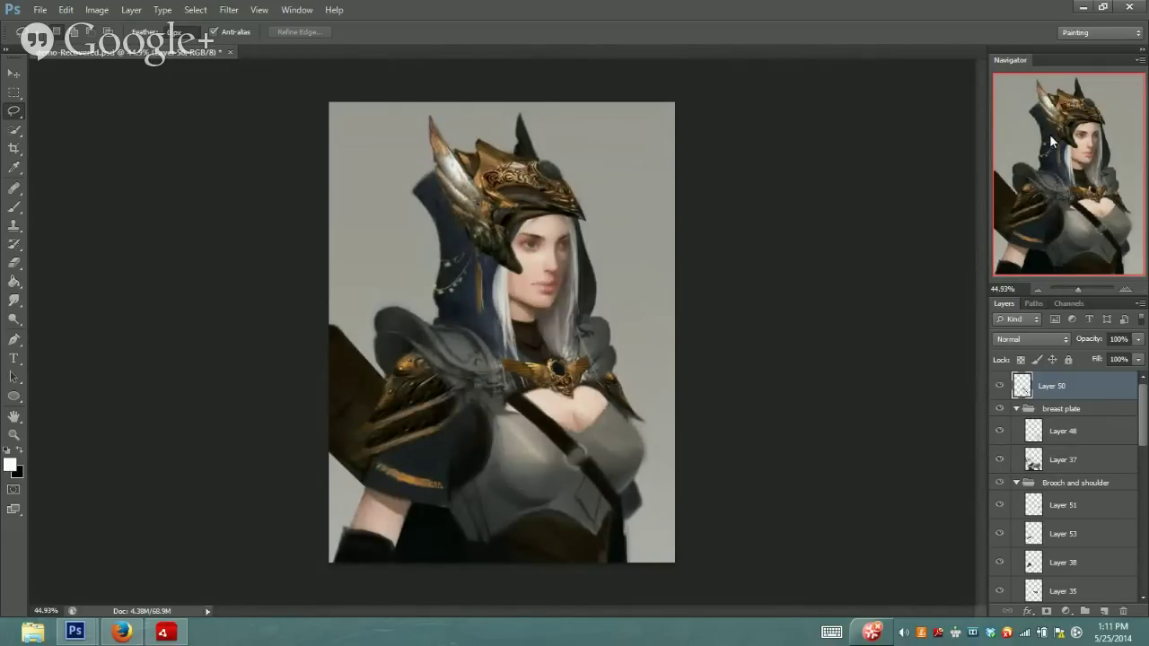
left_click_drag(1082, 288, 1078, 290)
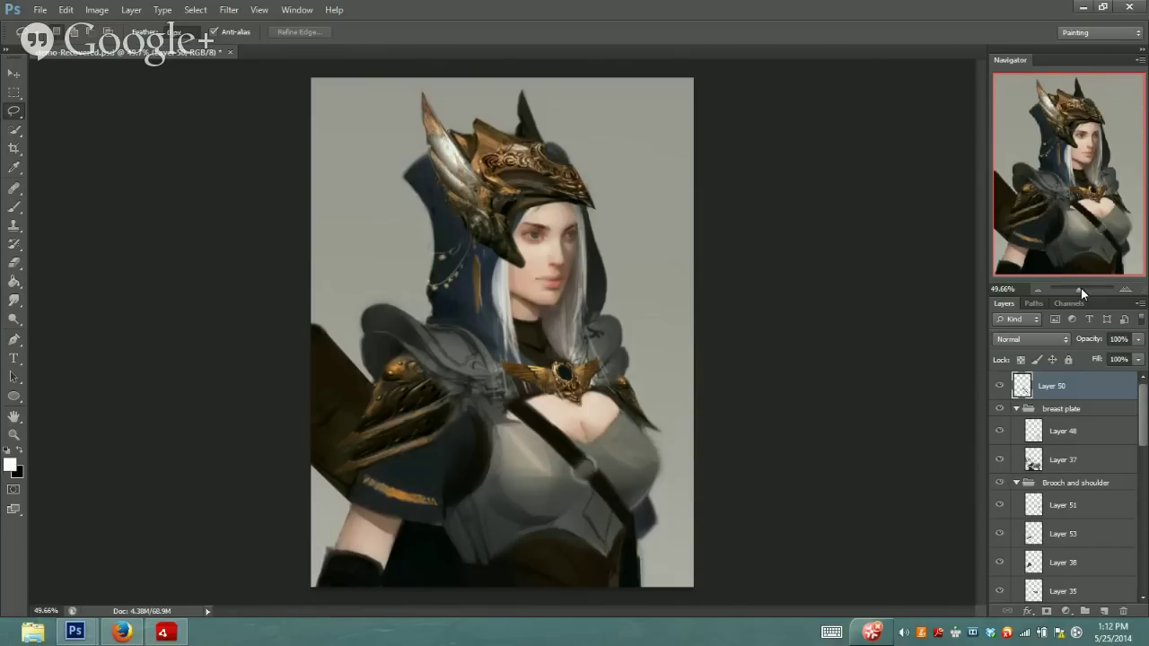
left_click_drag(1081, 288, 1084, 288)
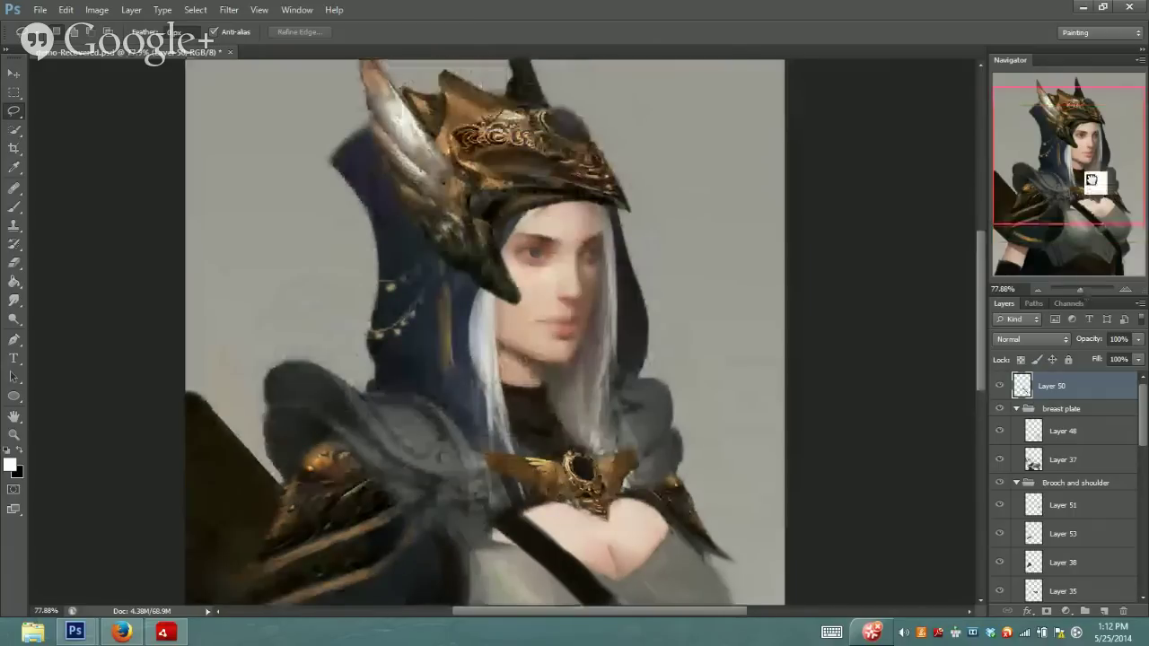
left_click_drag(1092, 180, 1091, 199)
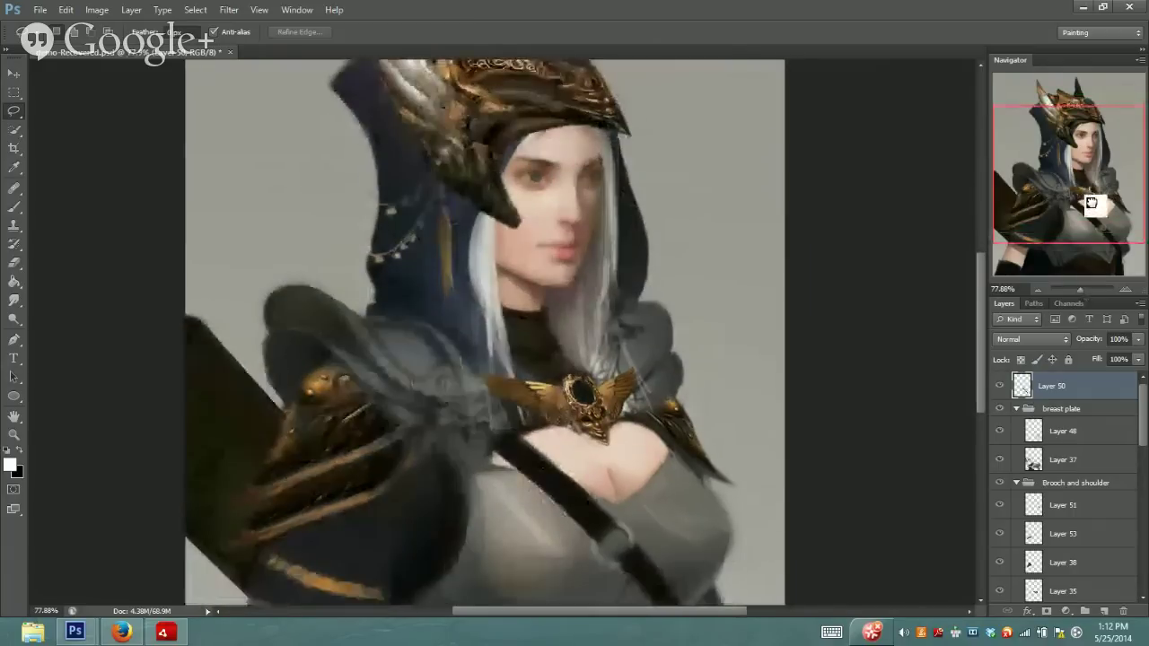
left_click(1084, 289)
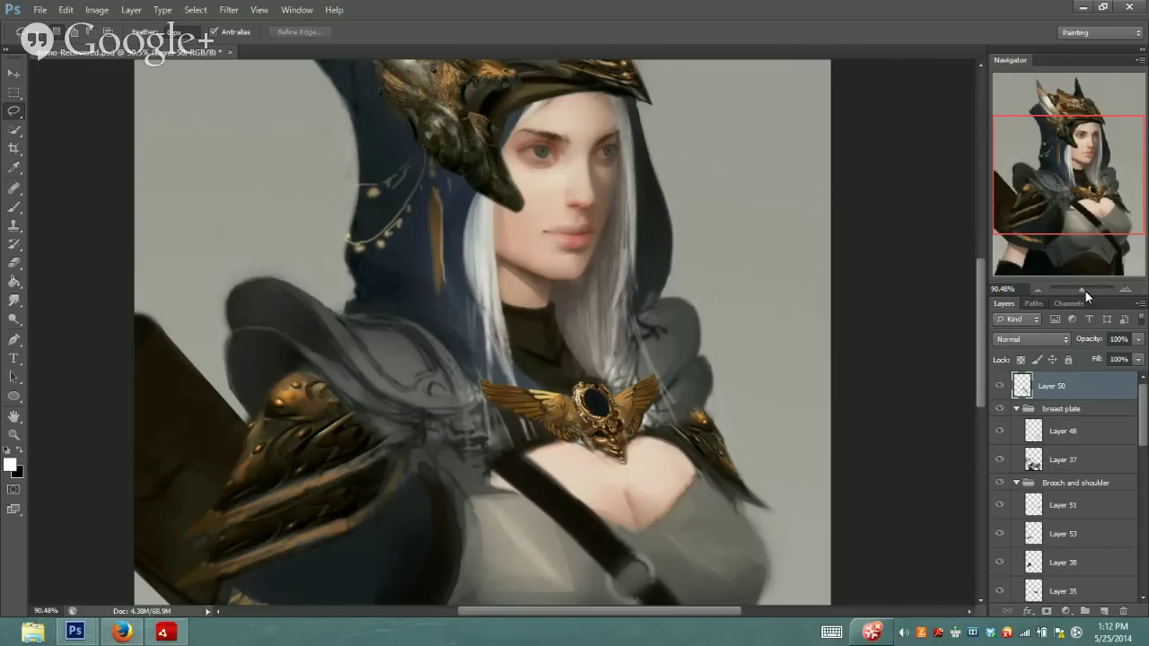
left_click_drag(1085, 291, 1080, 288)
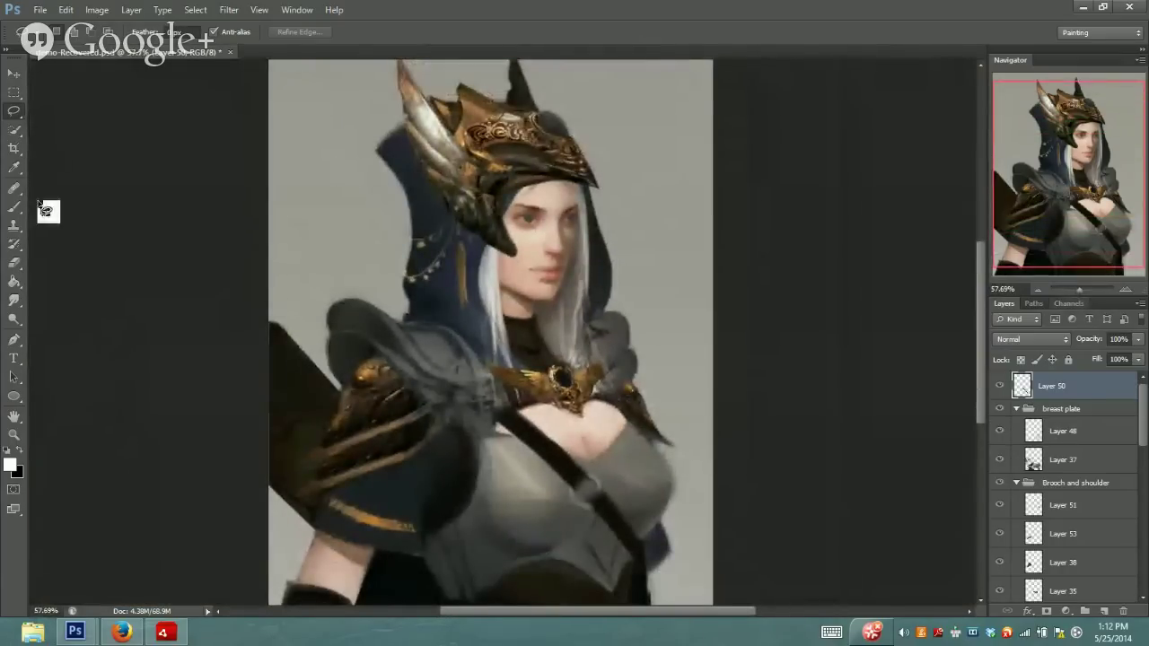
left_click(14, 206)
scroll(517, 223, "down", 3)
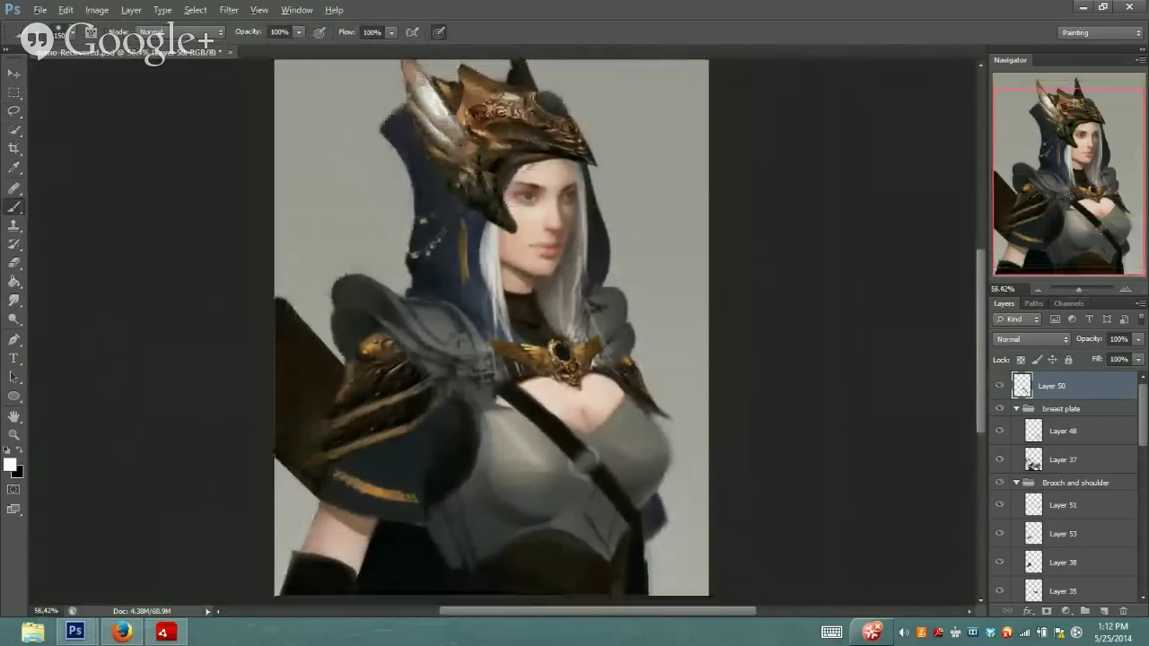
scroll(516, 223, "up", 2)
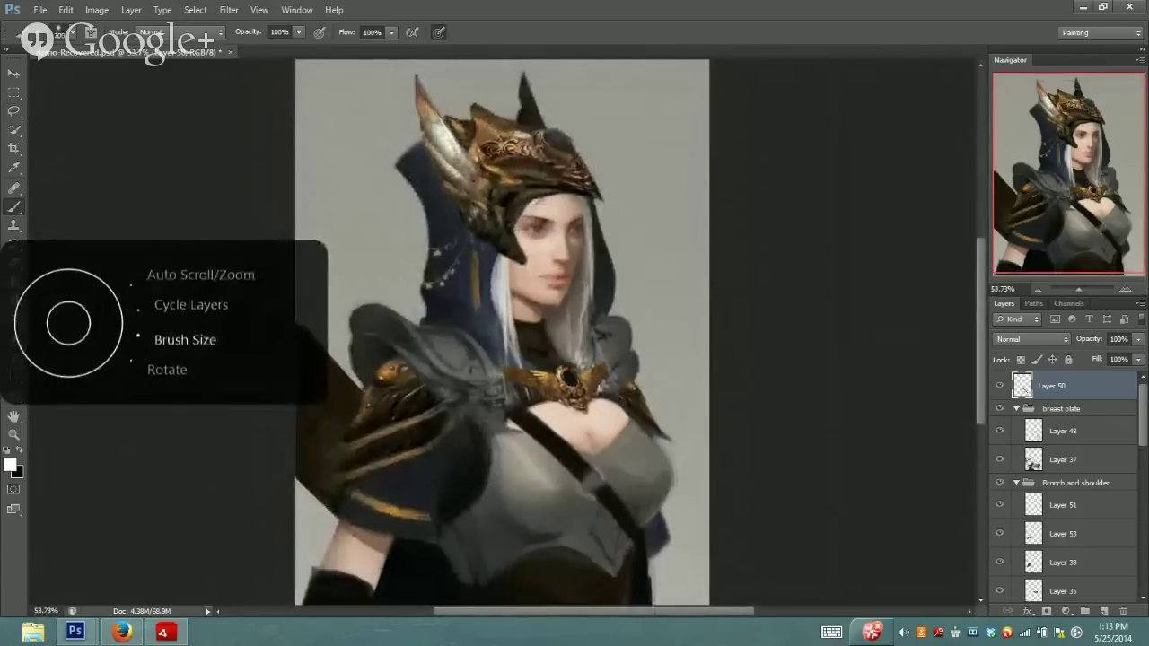
left_click_drag(1080, 283, 1083, 284)
left_click_drag(1094, 159, 1091, 134)
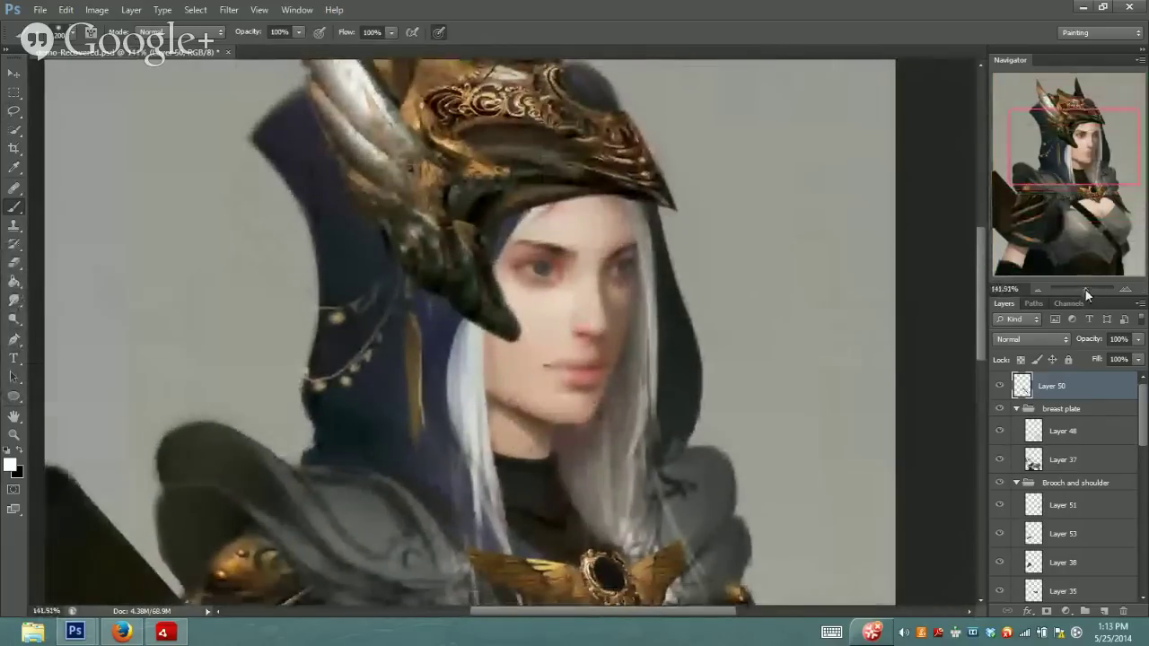
left_click_drag(1083, 288, 1088, 288)
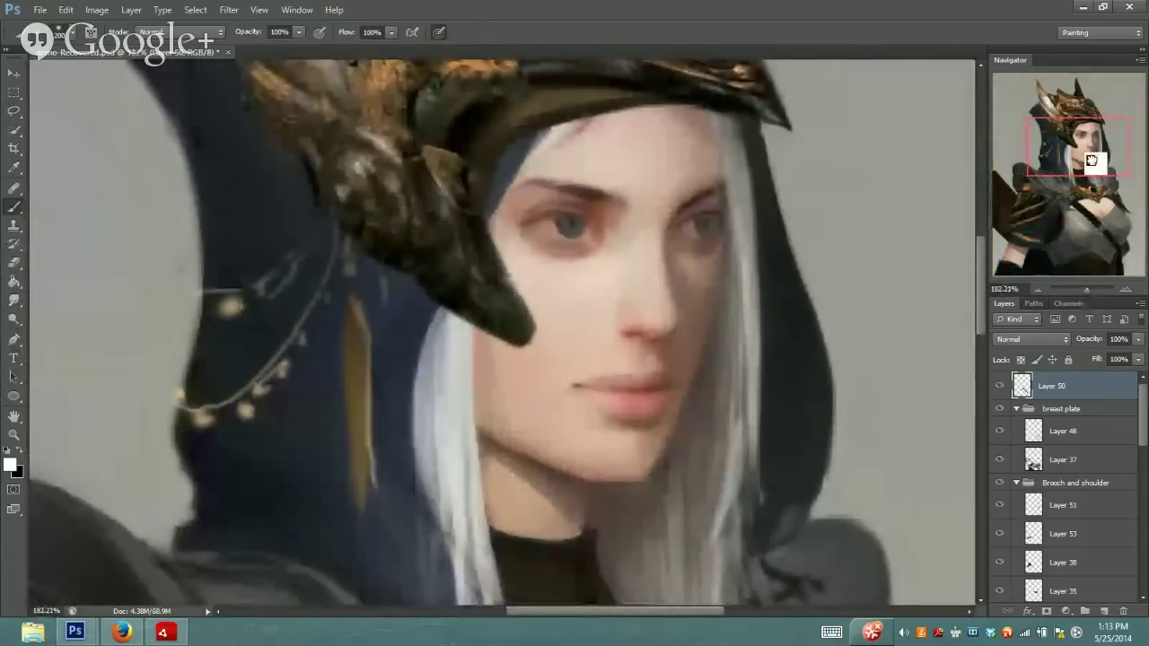
left_click_drag(1098, 166, 1102, 167)
scroll(1143, 423, "down", 5)
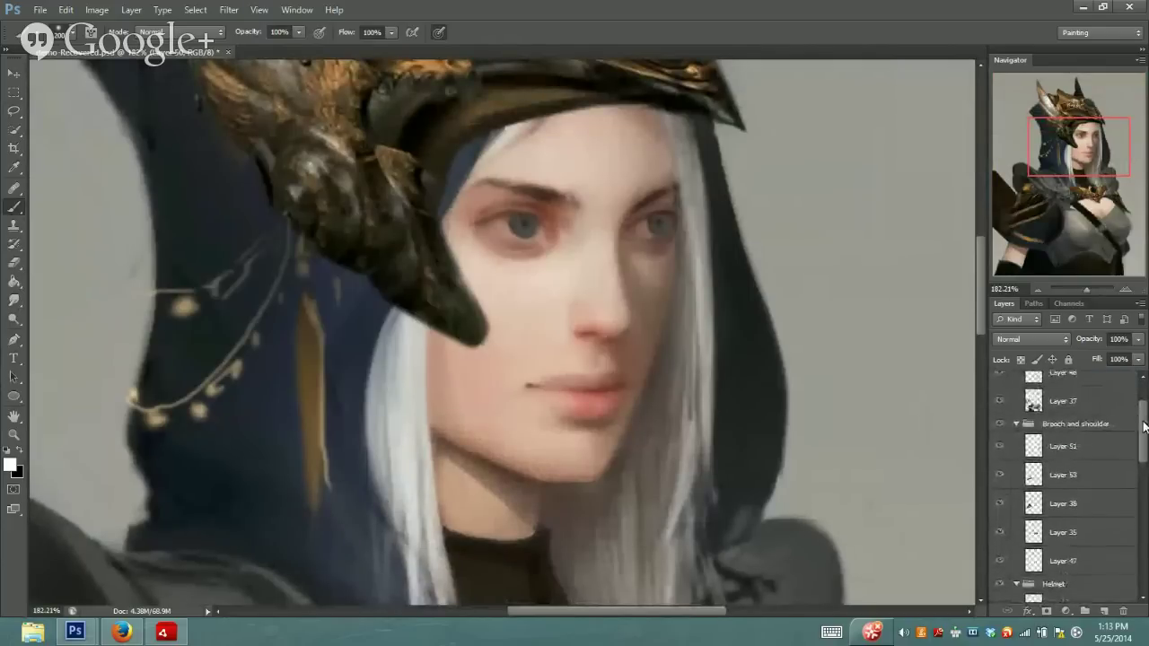
Hide the Helmet group to reveal the blue hood, then centre and zoom out to the full figure
left_click(1000, 585)
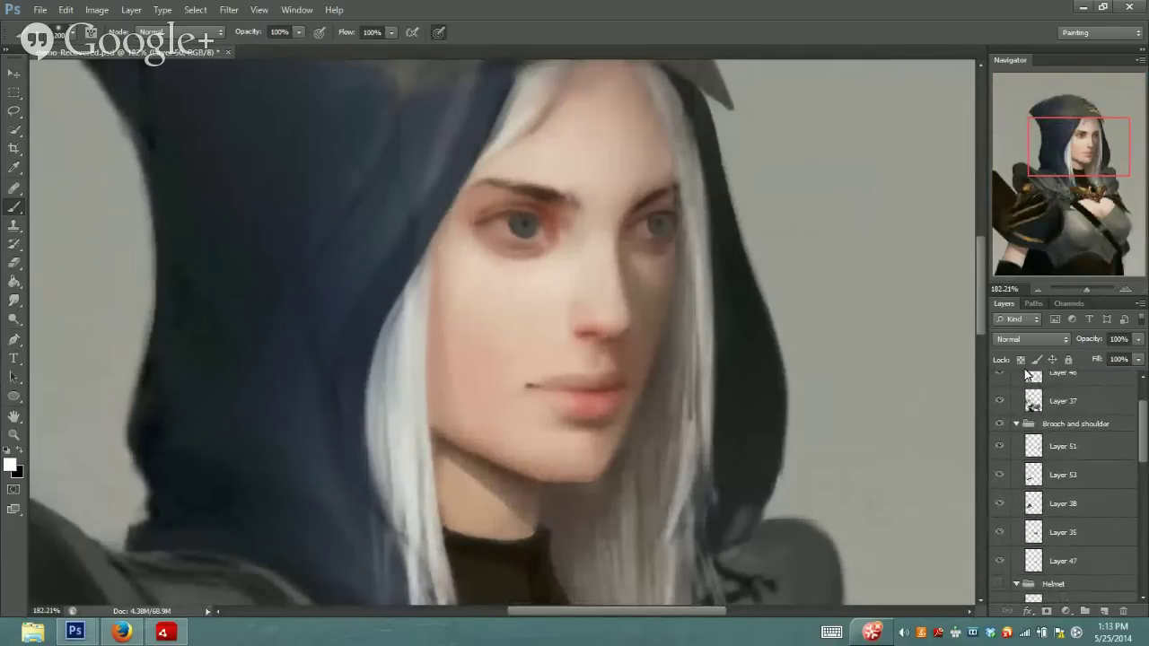
left_click_drag(1043, 168, 1081, 162)
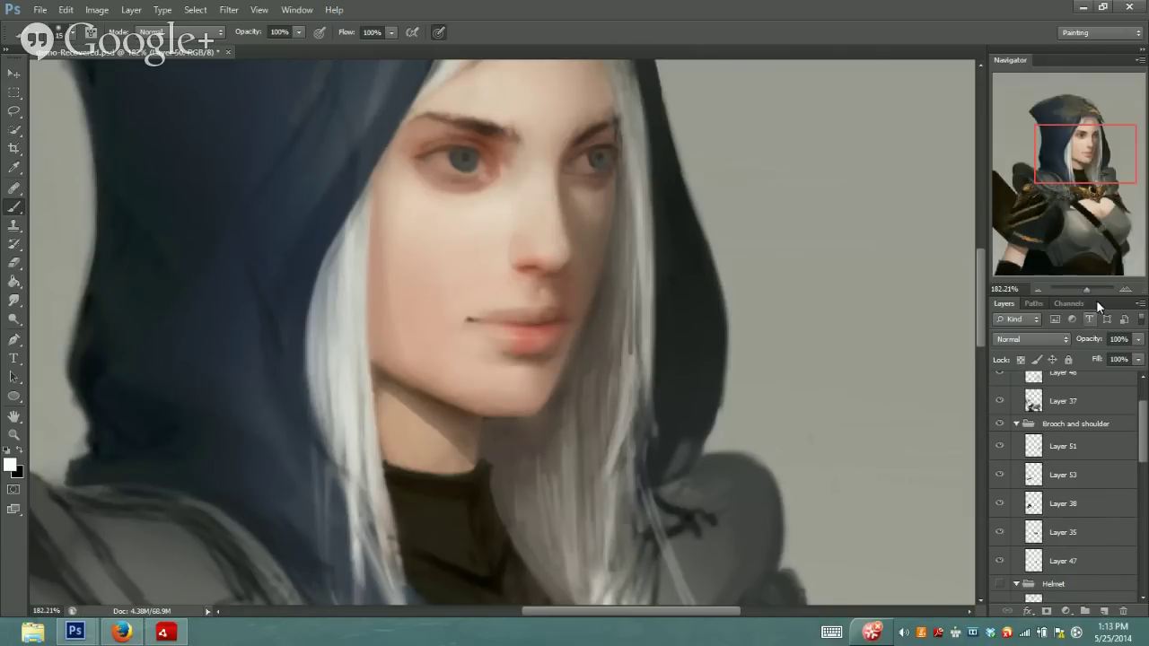
left_click_drag(1089, 292, 1078, 292)
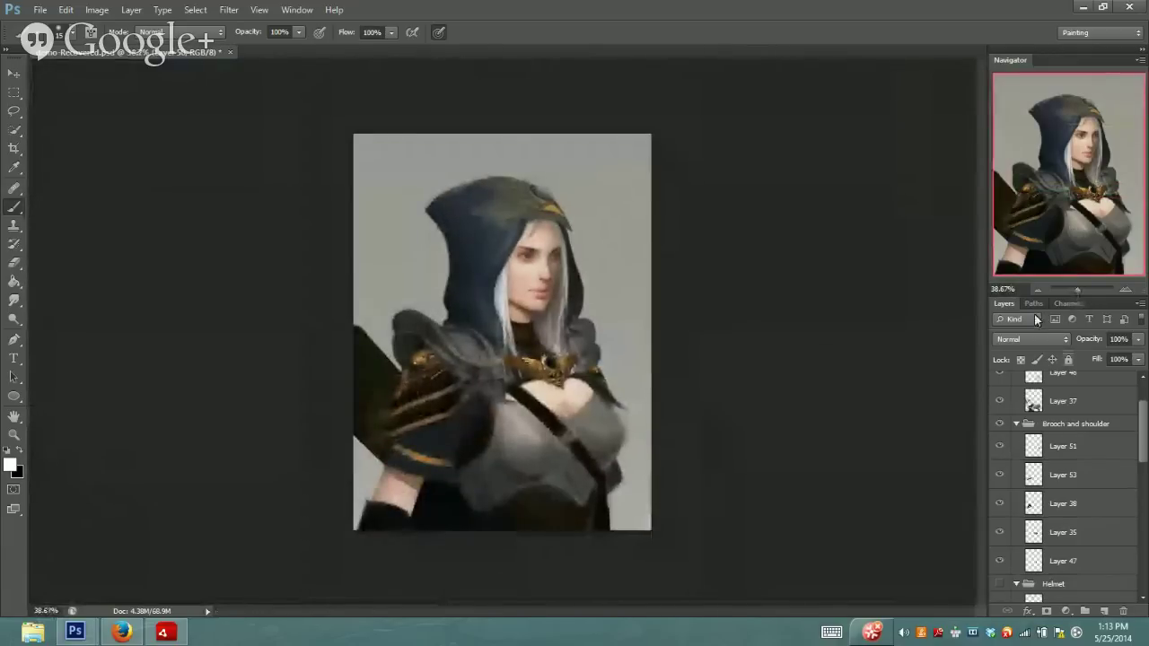
scroll(1138, 392, "up", 3)
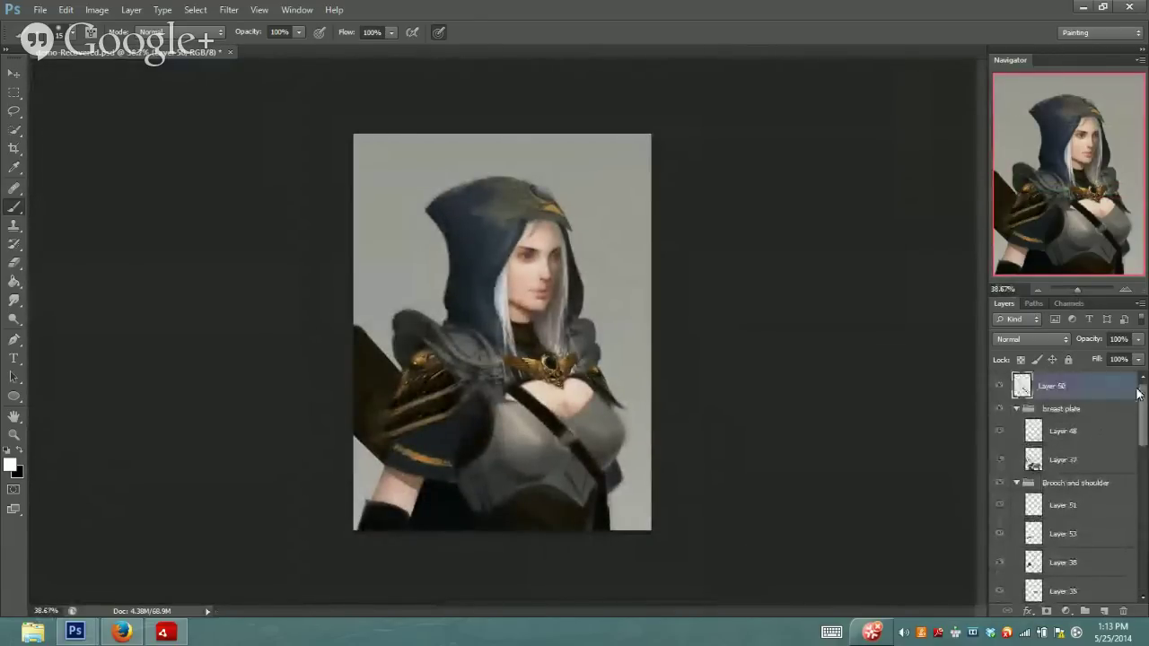
scroll(1140, 431, "down", 5)
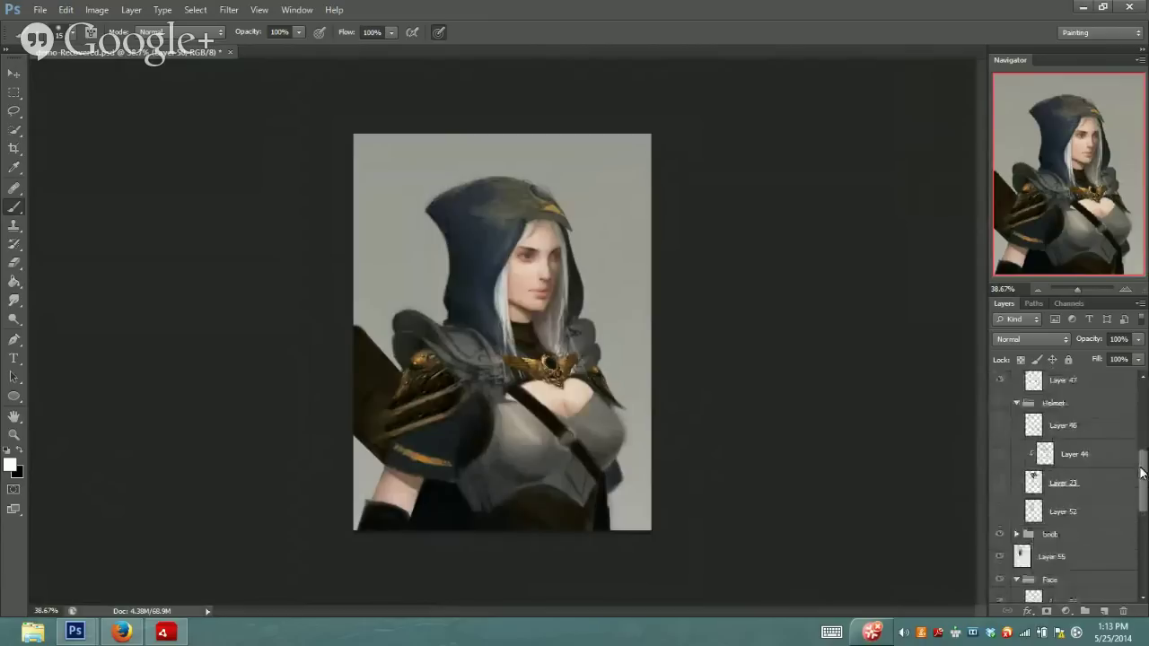
Hide the gold brooch and shoulder armour layers
scroll(1141, 473, "up", 5)
mouse_move(1022, 386)
left_mouse_down()
mouse_move(1003, 415)
mouse_move(1013, 504)
mouse_move(1000, 577)
mouse_move(1038, 487)
mouse_move(1135, 478)
mouse_move(1137, 546)
mouse_move(1080, 514)
mouse_move(1068, 465)
mouse_move(1136, 483)
mouse_move(989, 378)
mouse_move(1001, 395)
left_mouse_up()
scroll(1139, 450, "down", 4)
scroll(1139, 456, "down", 1)
scroll(1136, 483, "up", 3)
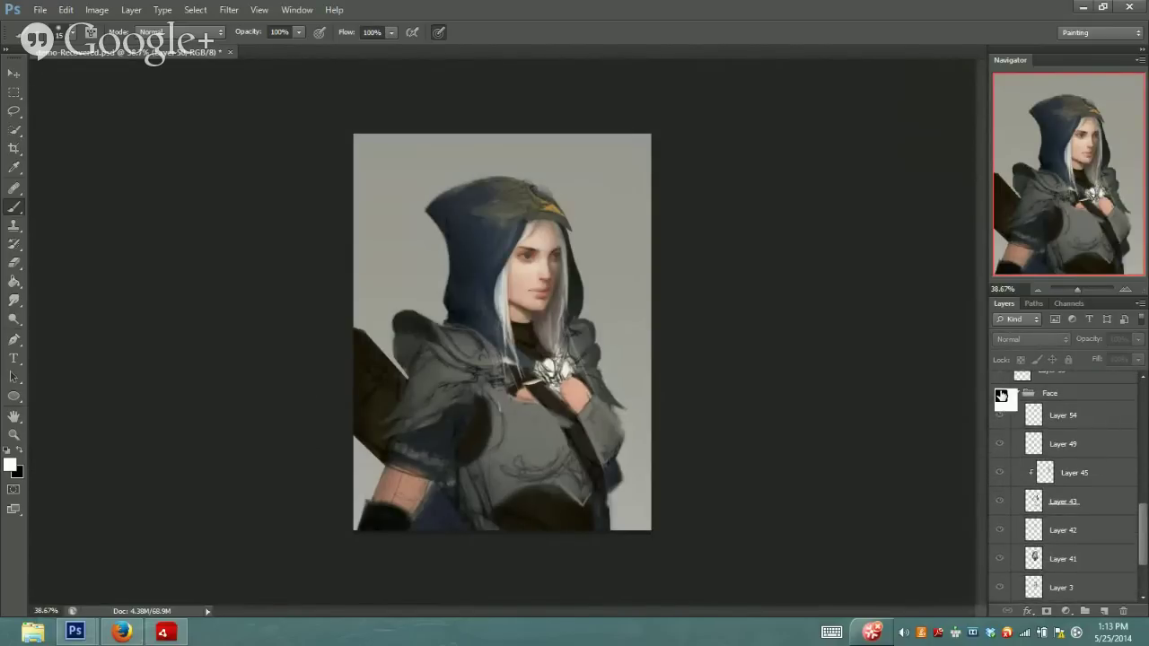
Hide the painted face and grey background to check the line art, then restore them
left_click(1001, 395)
scroll(1132, 506, "down", 3)
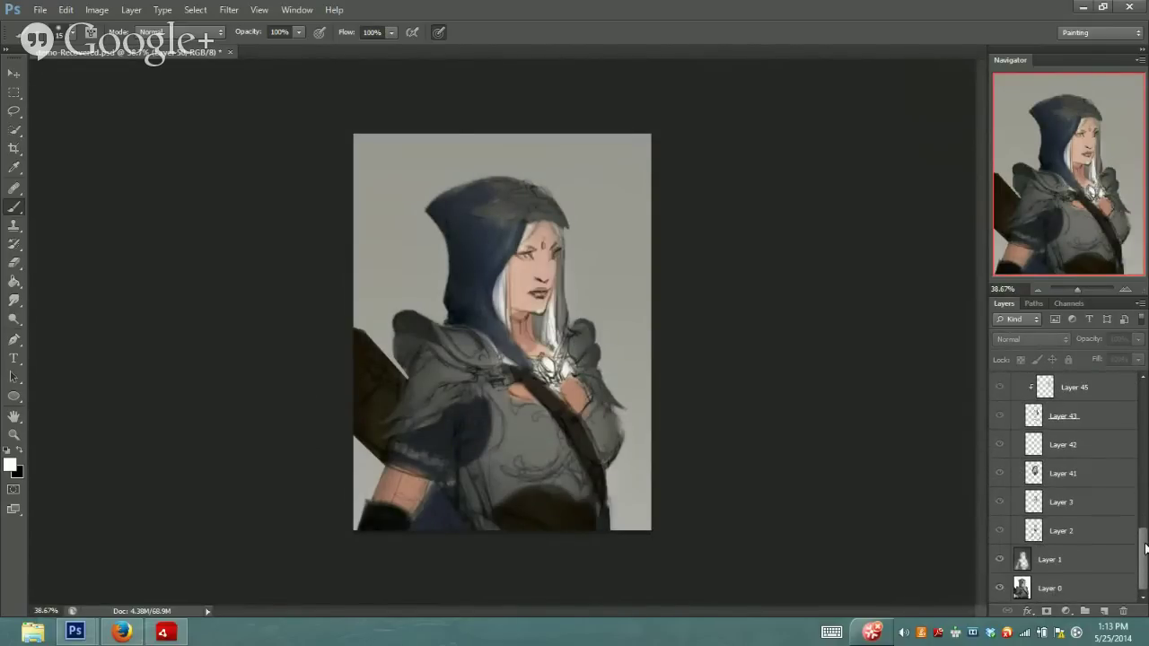
left_click(1000, 560)
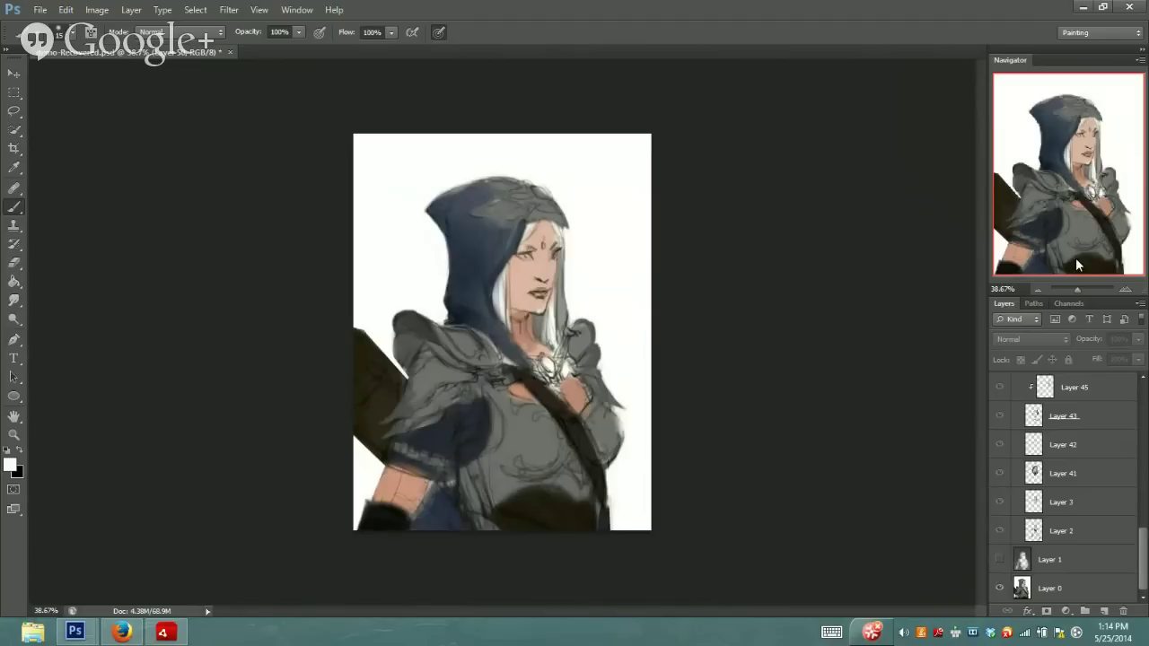
left_click_drag(1076, 289, 1079, 291)
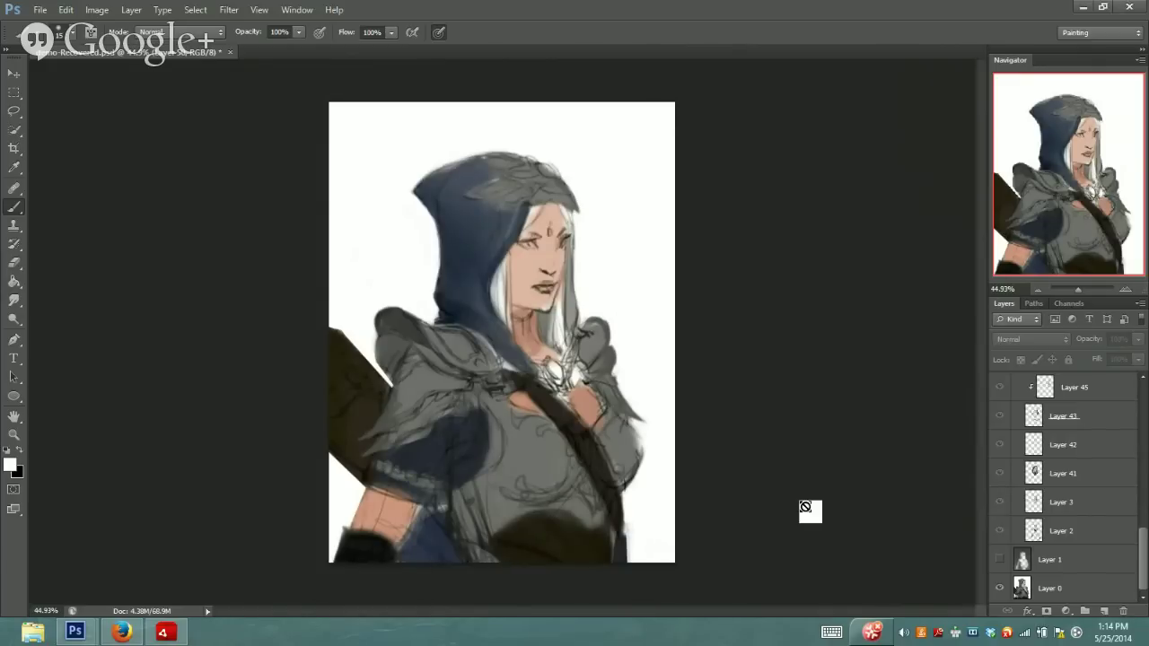
left_click(999, 560)
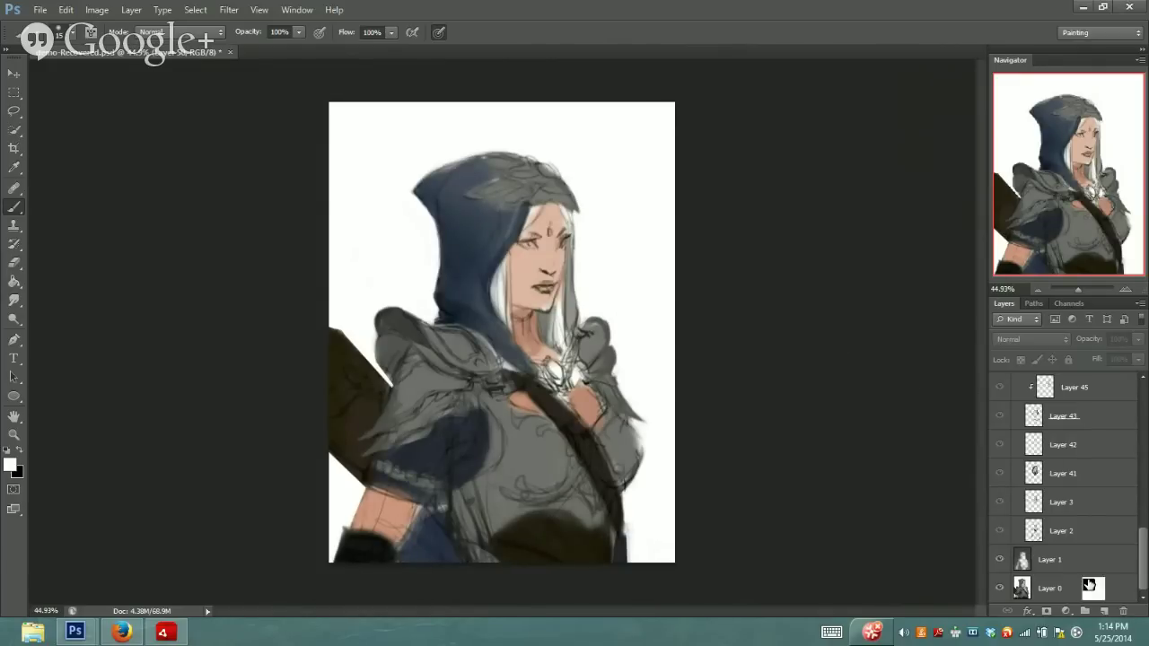
left_click(1000, 589, "alt")
left_click(1017, 452)
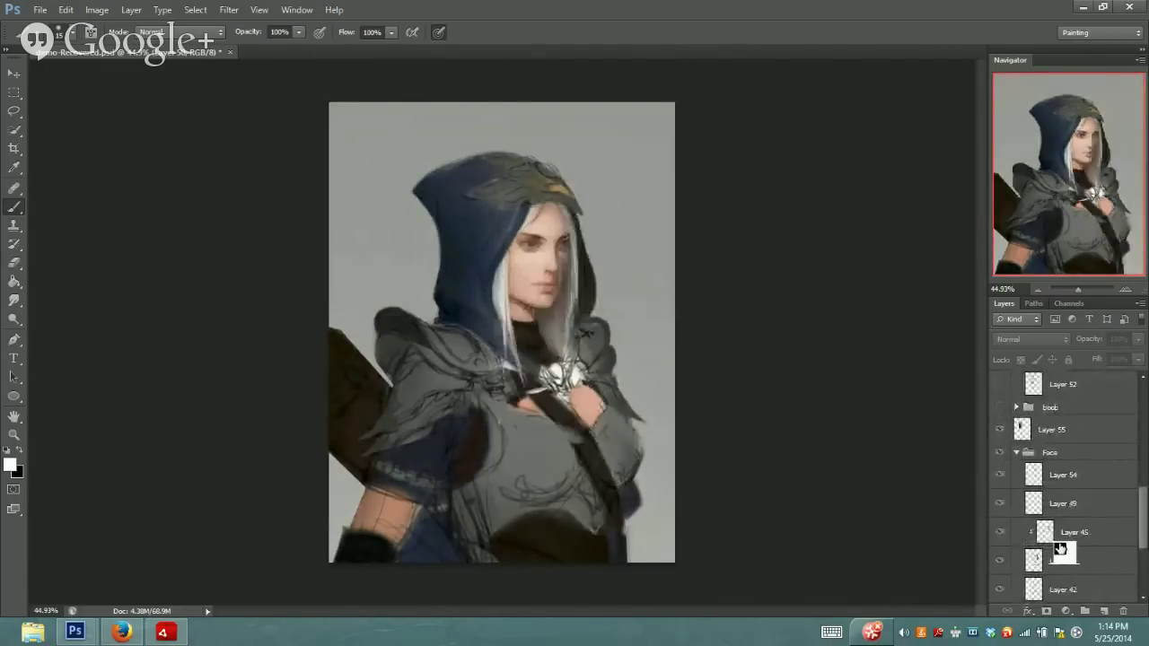
Show the Helmet, Brooch and shoulder, and breast plate groups again, keeping Layer 50 hidden
left_click_drag(1060, 548, 1061, 532)
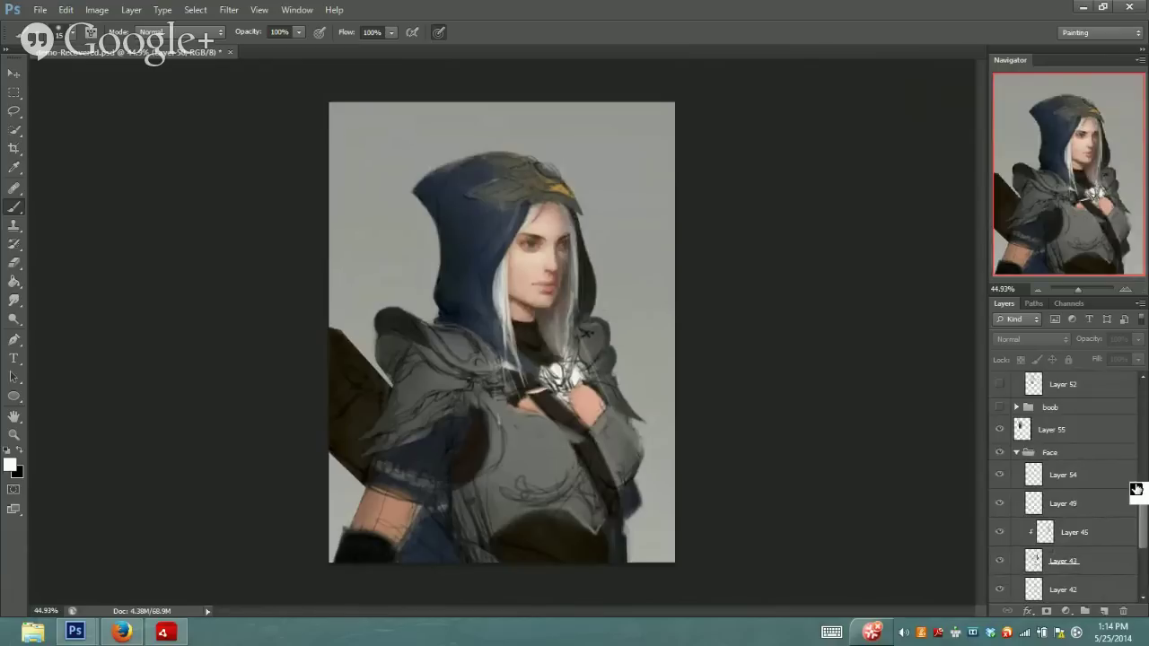
scroll(1146, 530, "up", 1)
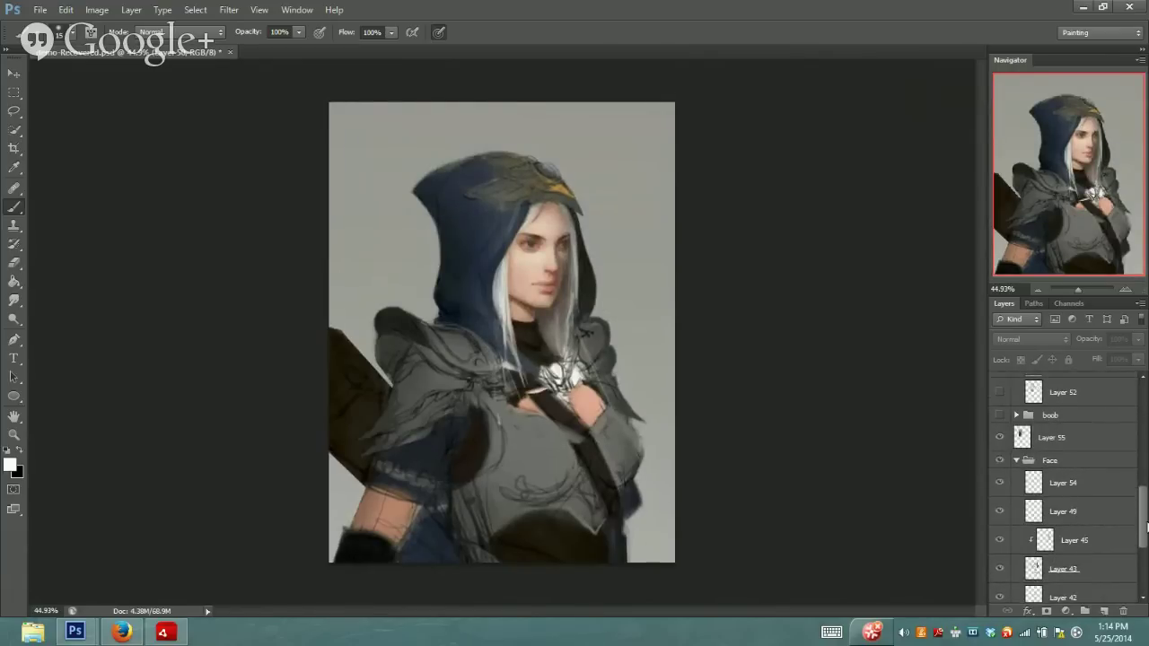
scroll(1147, 530, "up", 5)
left_click(1000, 519)
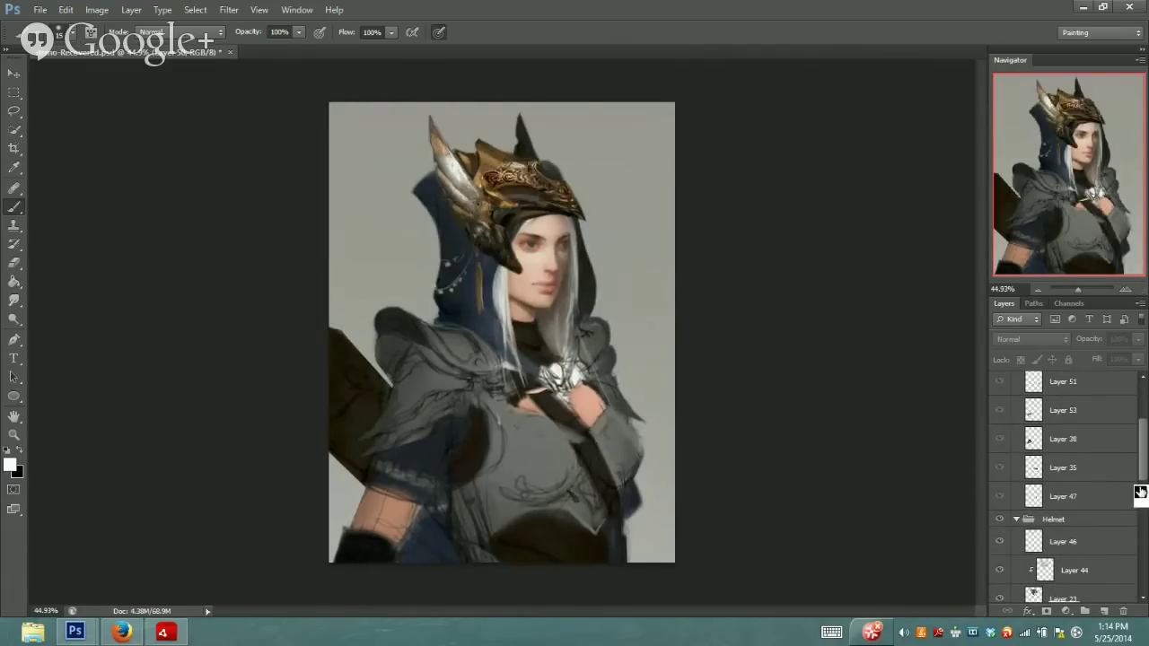
scroll(1140, 492, "up", 5)
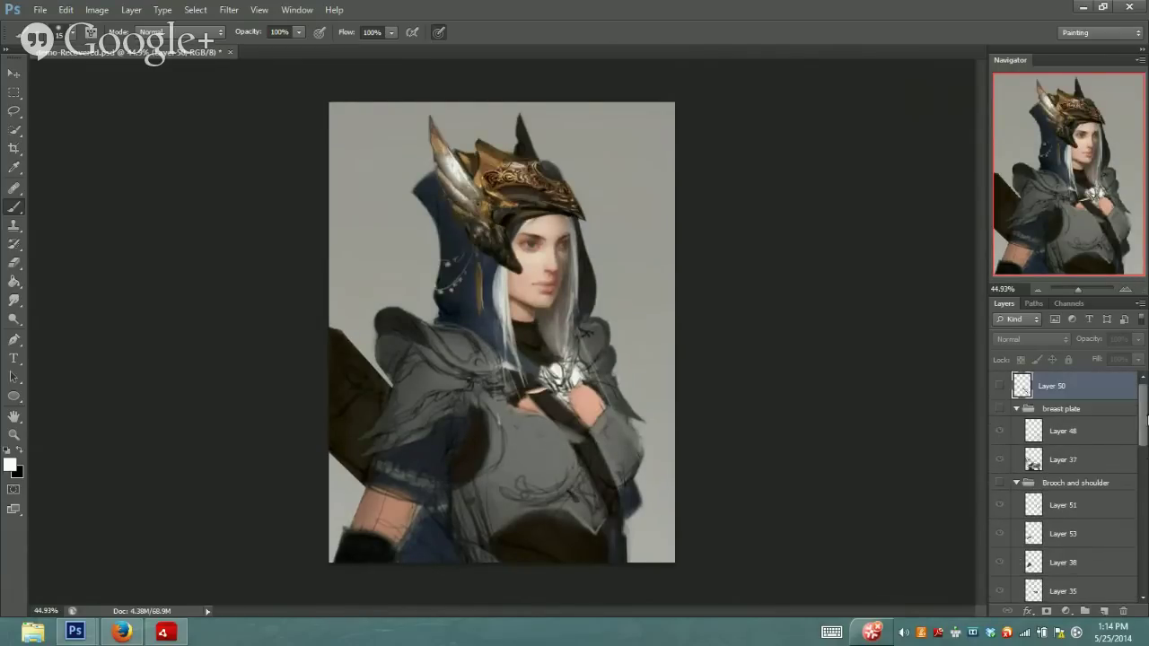
left_click(1000, 482)
left_click(999, 385)
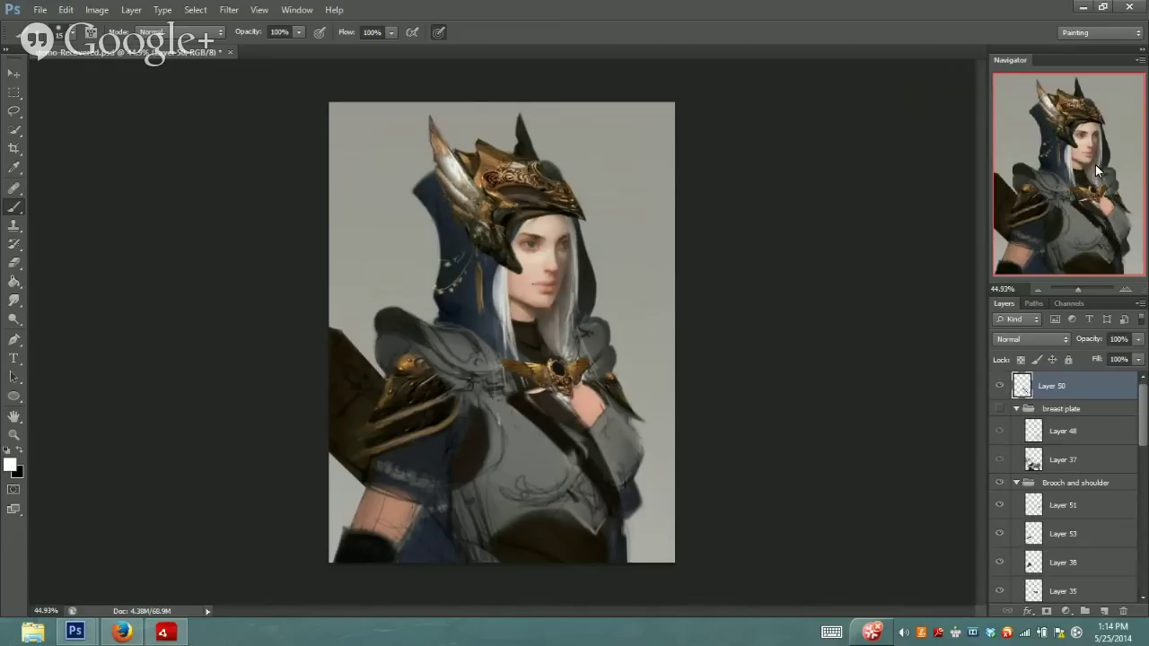
left_click(1000, 386)
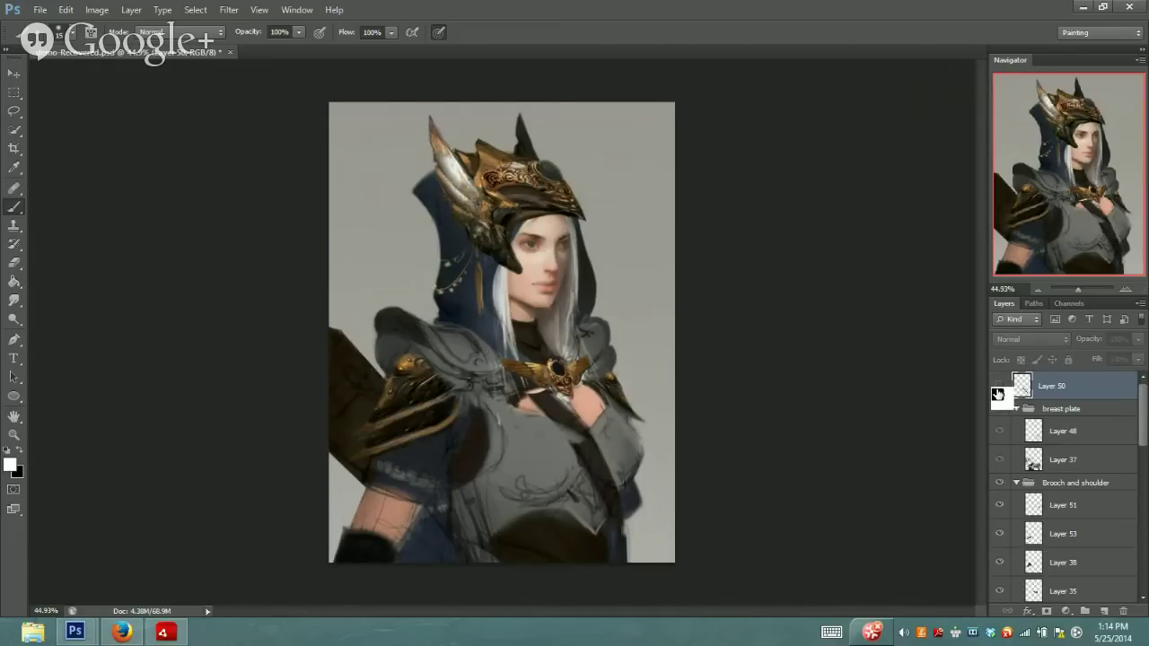
left_click(1002, 410)
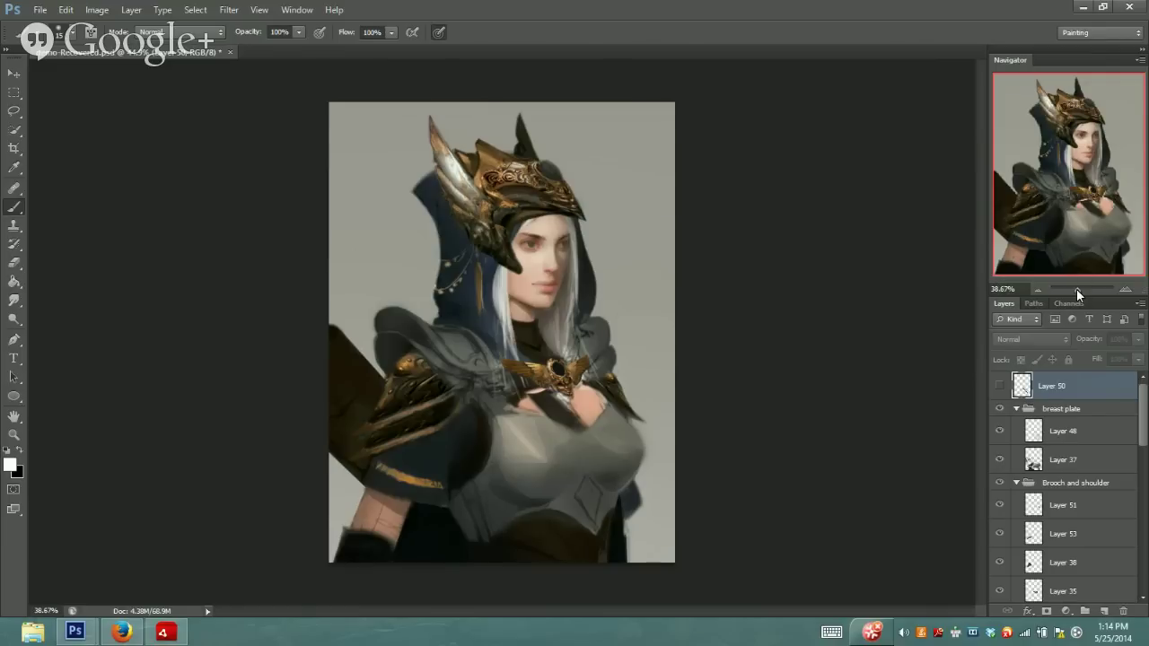
Zoom to 122% on the face and hide the Brooch and shoulder and Helmet groups
left_click_drag(1076, 289, 1085, 292)
left_click_drag(1082, 251, 1076, 208)
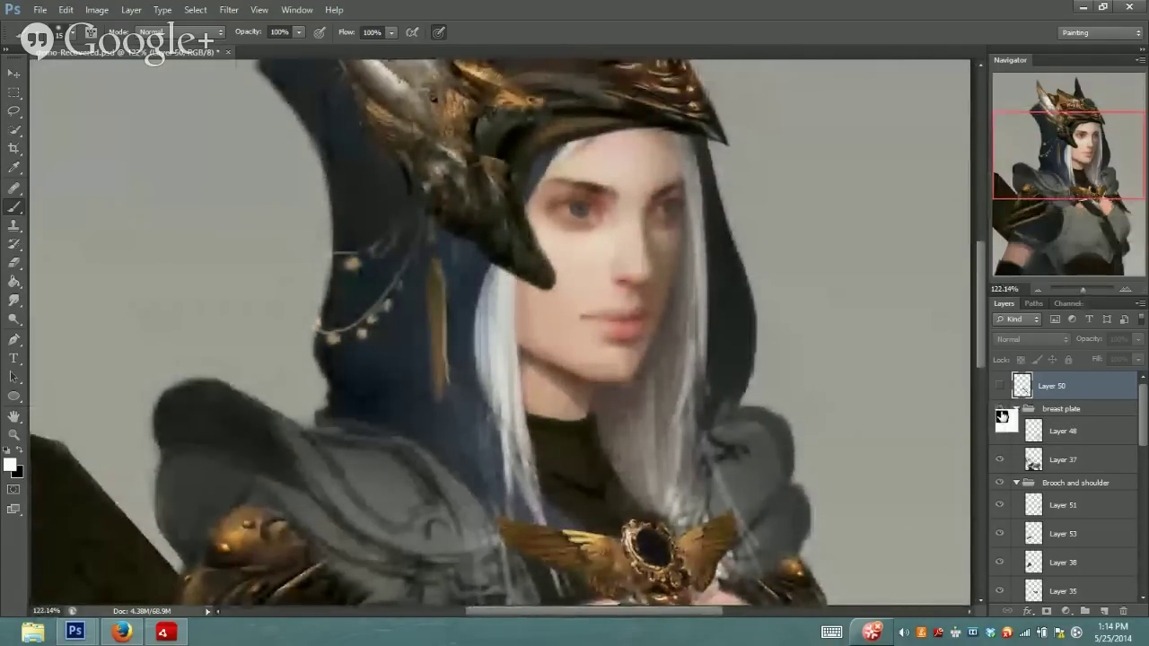
scroll(1122, 433, "down", 2)
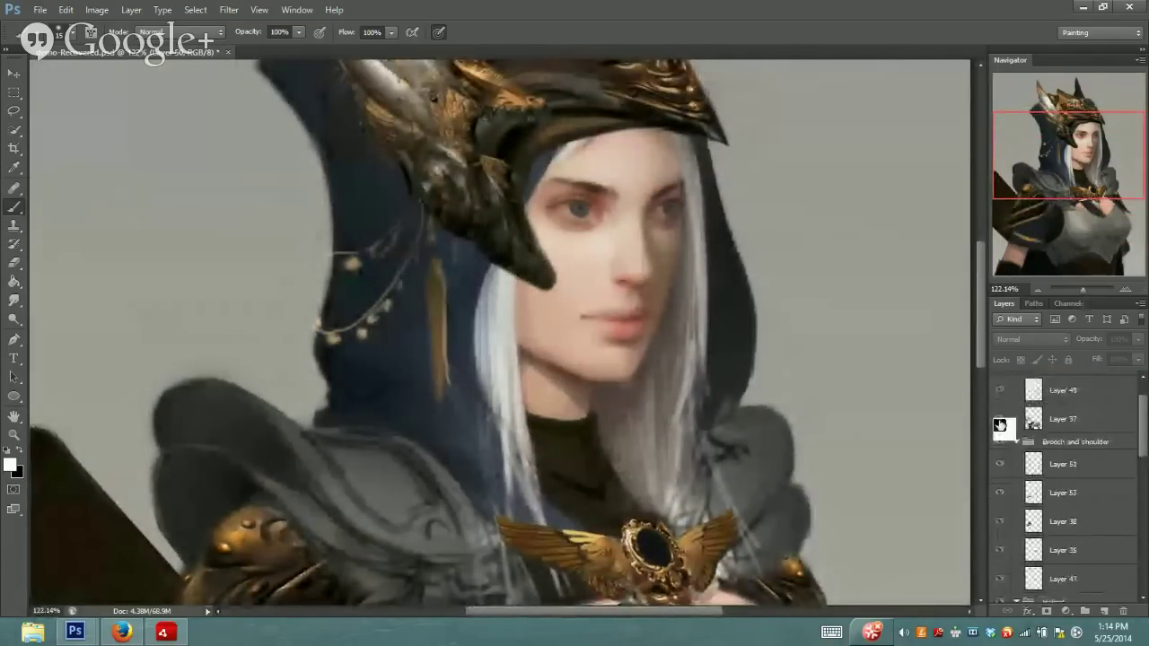
left_click(999, 443)
left_click(998, 443)
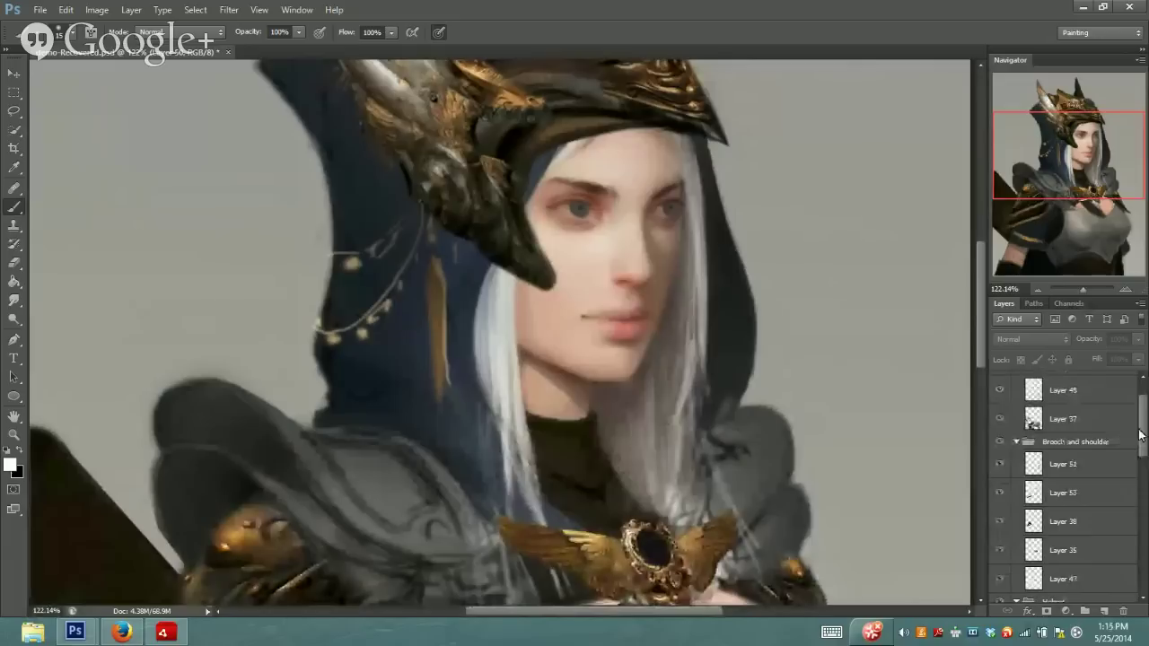
left_click(1000, 442)
scroll(1126, 426, "down", 6)
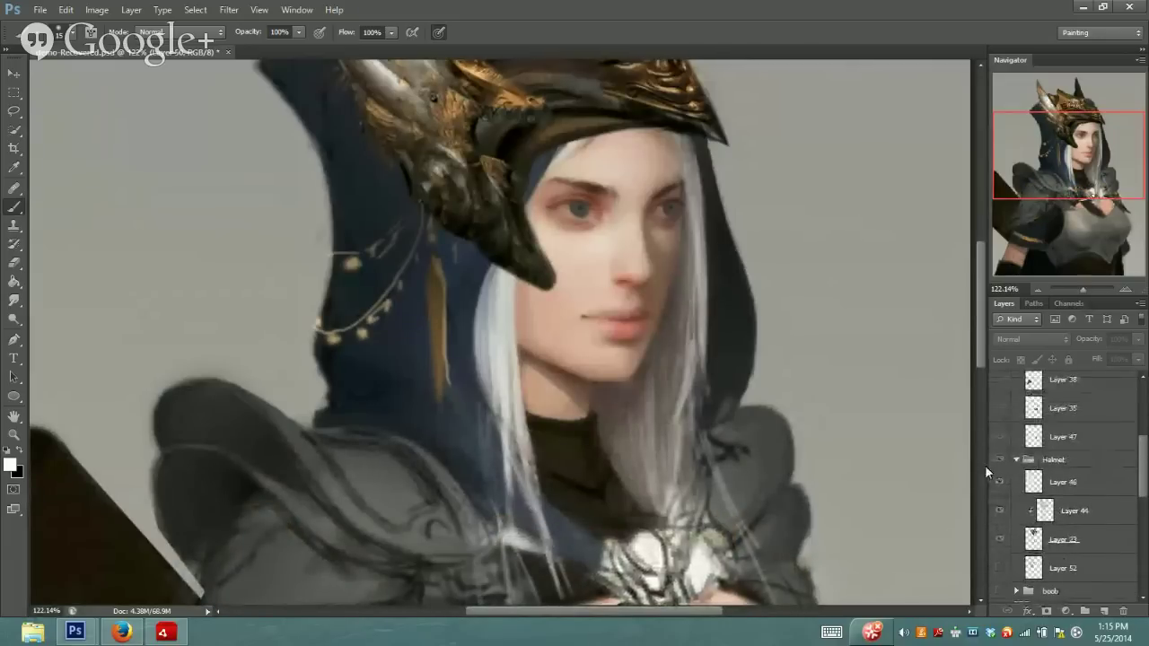
left_click(1002, 461)
Show the 'boob' chest painting group and pan down to the chest
left_click_drag(1142, 460, 1139, 492)
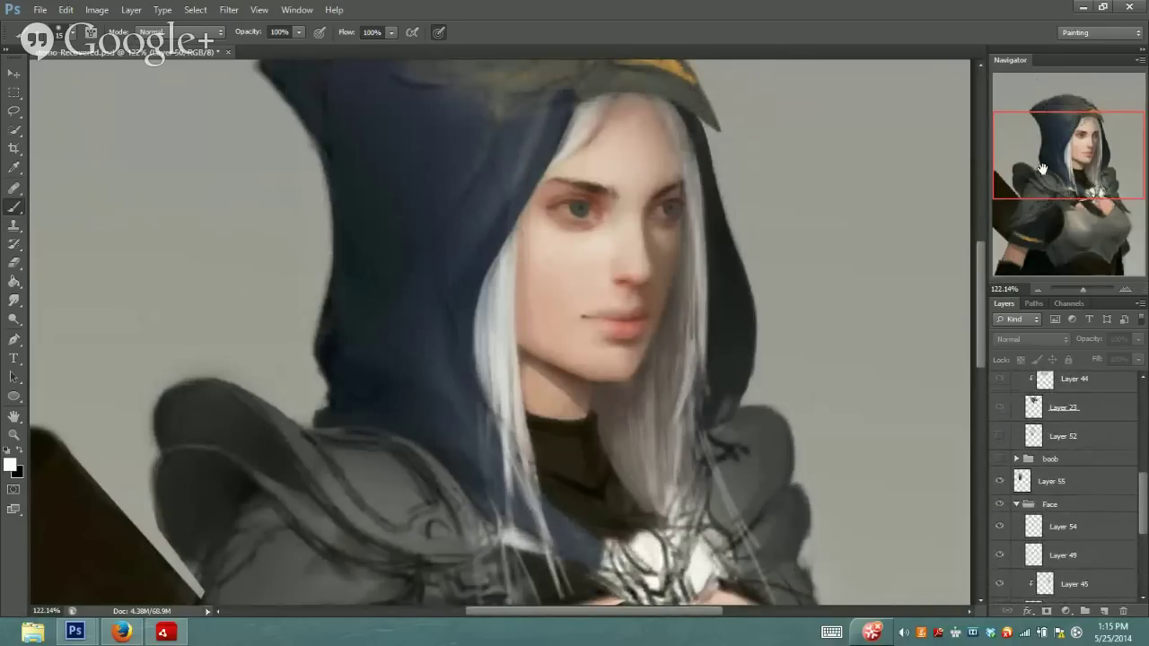
mouse_move(1082, 151)
left_mouse_down()
mouse_move(1096, 167)
mouse_move(1091, 154)
left_mouse_up()
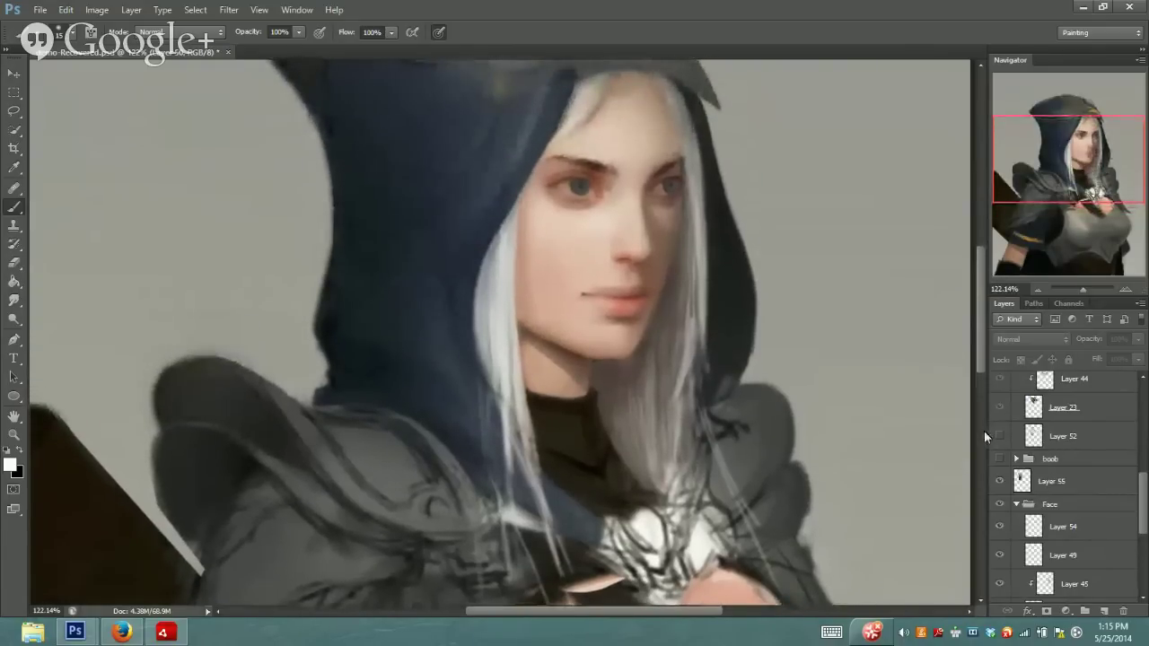
left_click(999, 458)
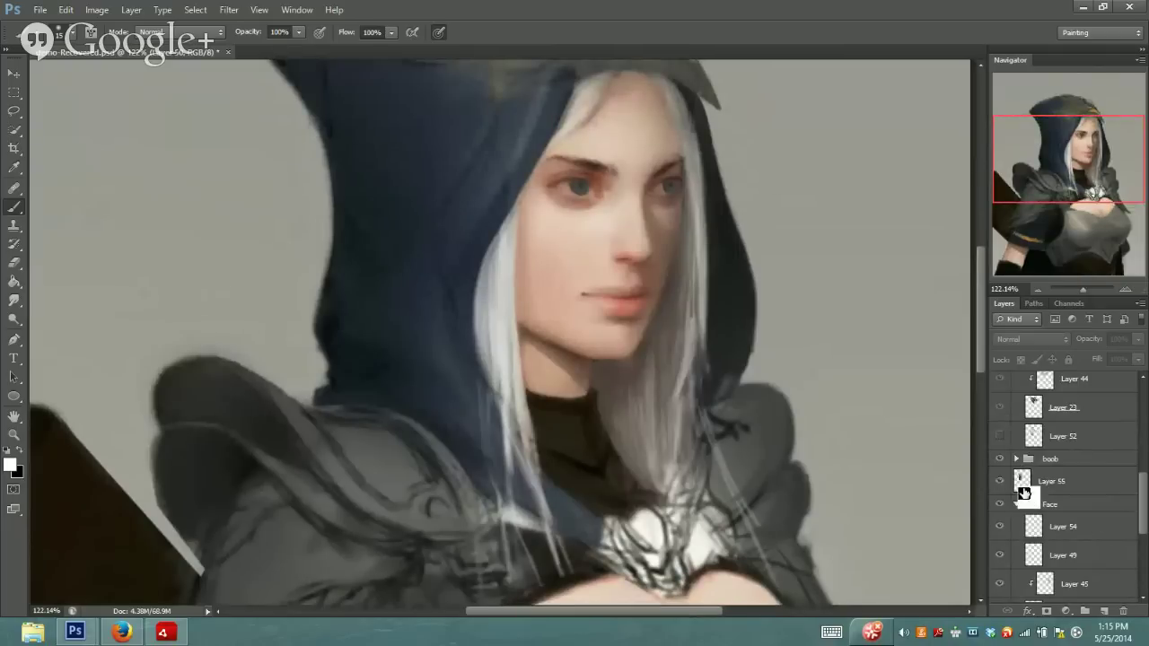
left_click_drag(1086, 151, 1078, 175)
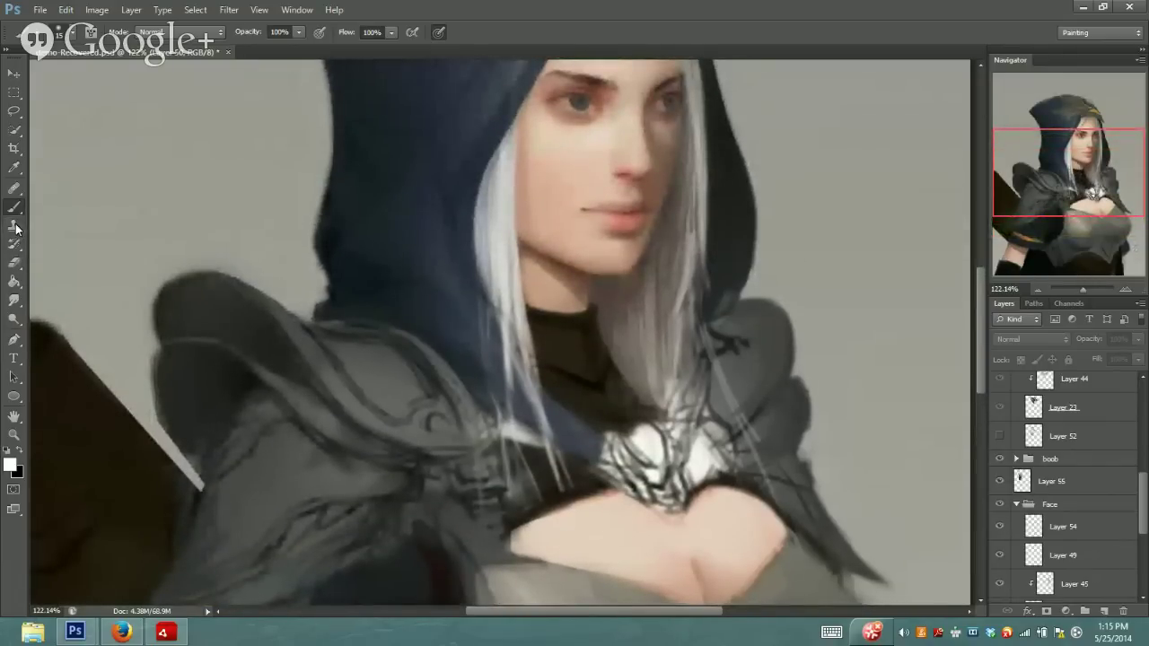
Select Layer 54 in the Face group, toggle the chest group, and sample the chin's skin colour
left_click(1061, 526)
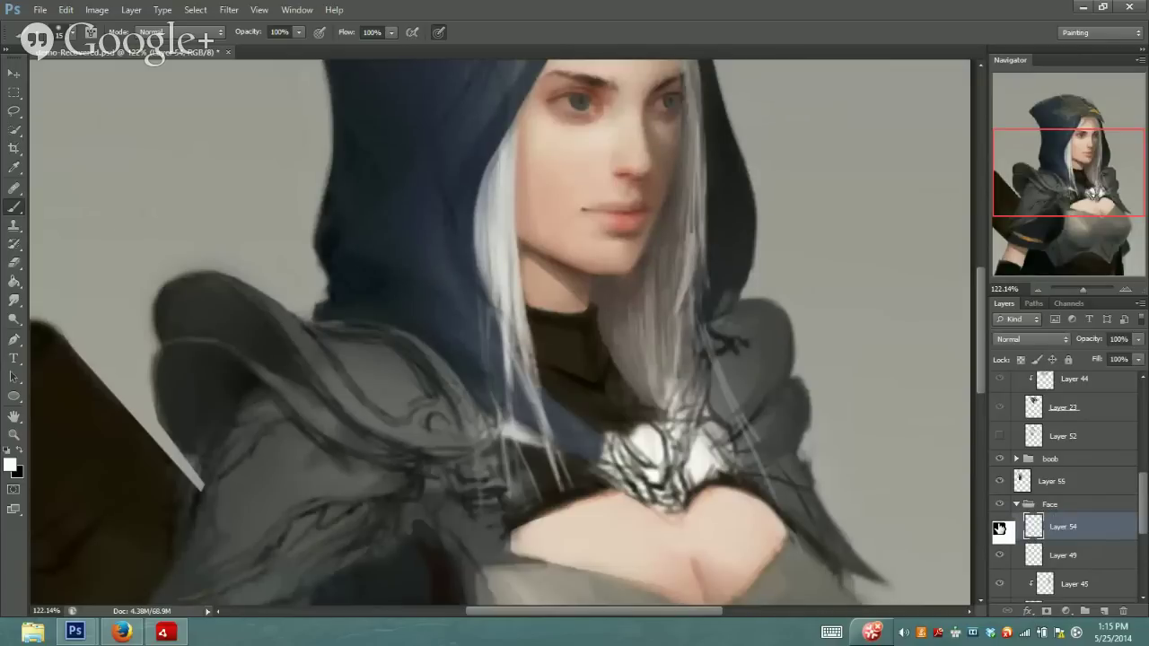
left_click(1000, 458)
left_click_drag(1104, 178, 1103, 163)
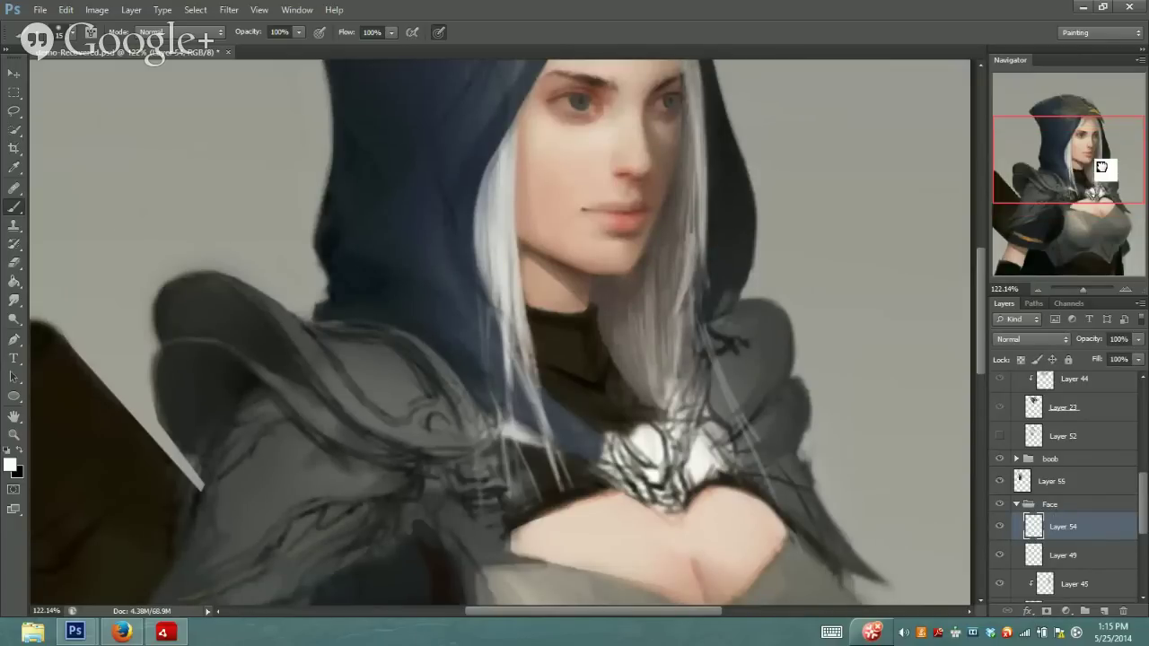
left_click(14, 168)
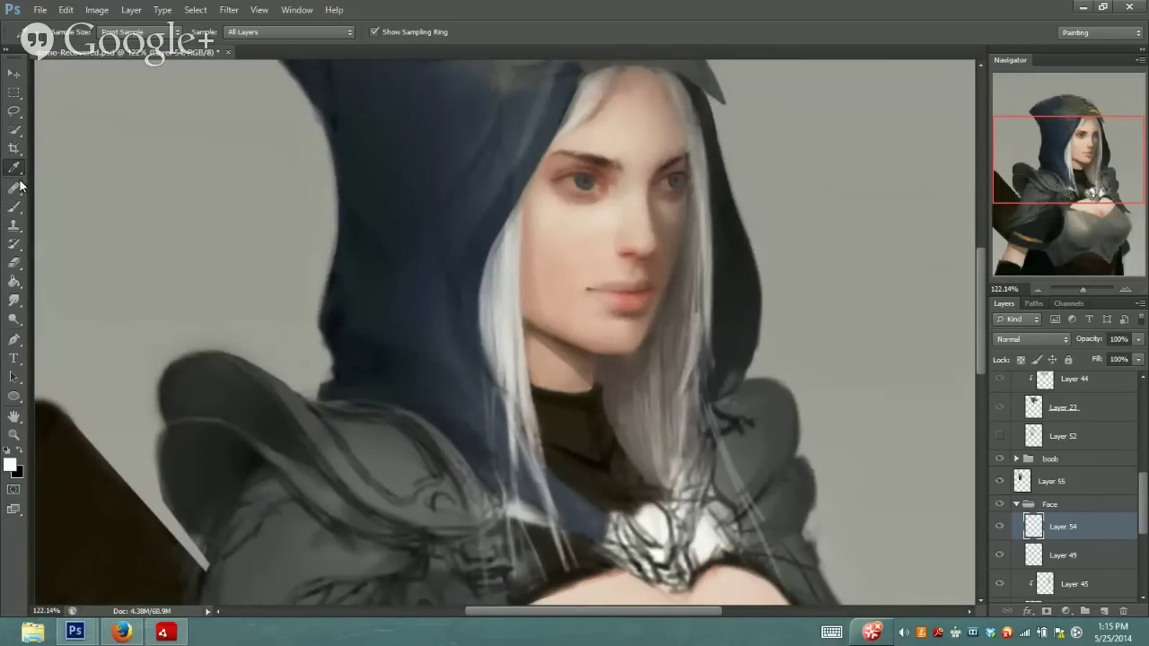
left_click(614, 361)
left_click(14, 206)
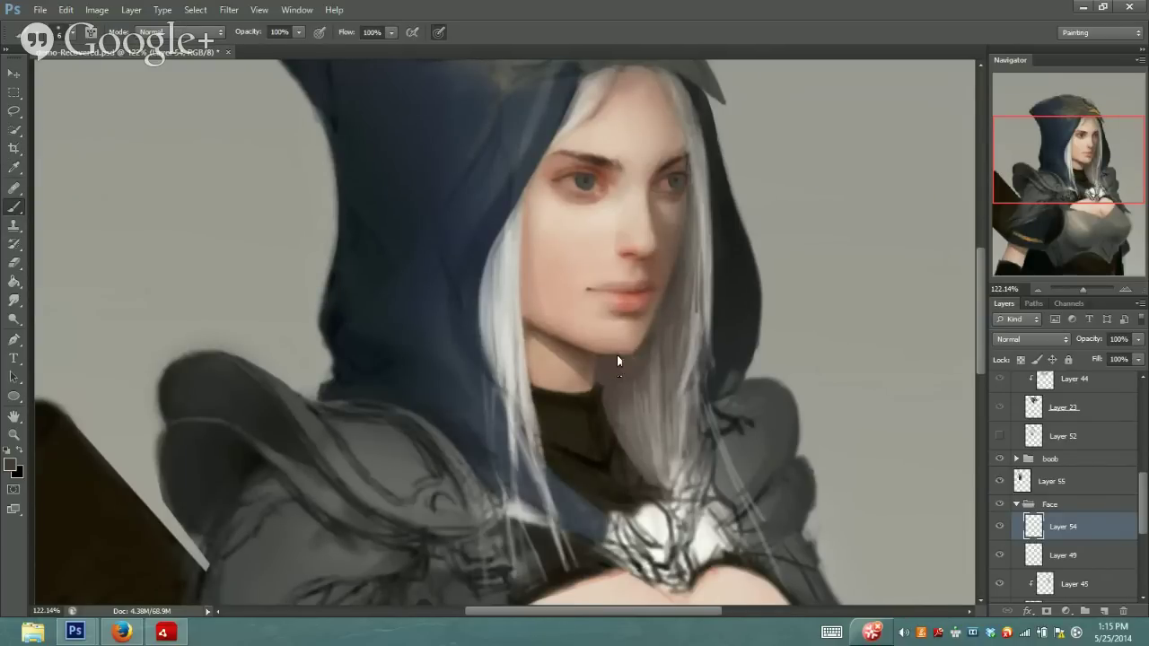
Make Layer 54 the active layer again and zoom in close on the face
left_click(668, 286, "ctrl")
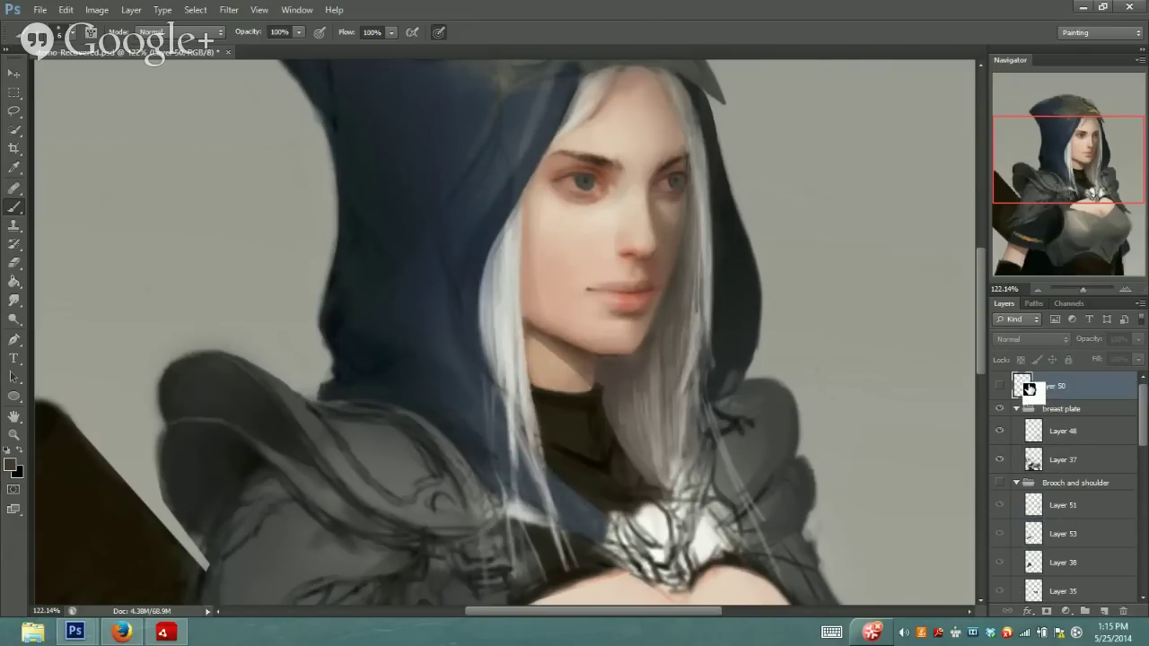
scroll(1126, 433, "down", 5)
left_click_drag(1137, 473, 1147, 512)
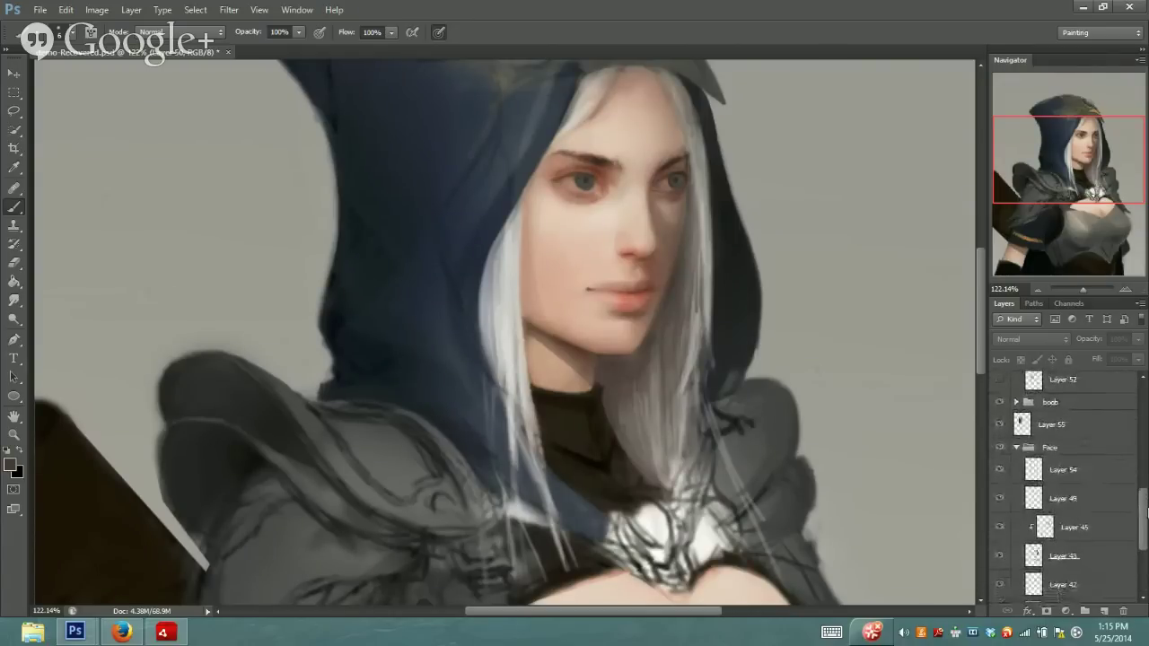
left_click(1106, 472)
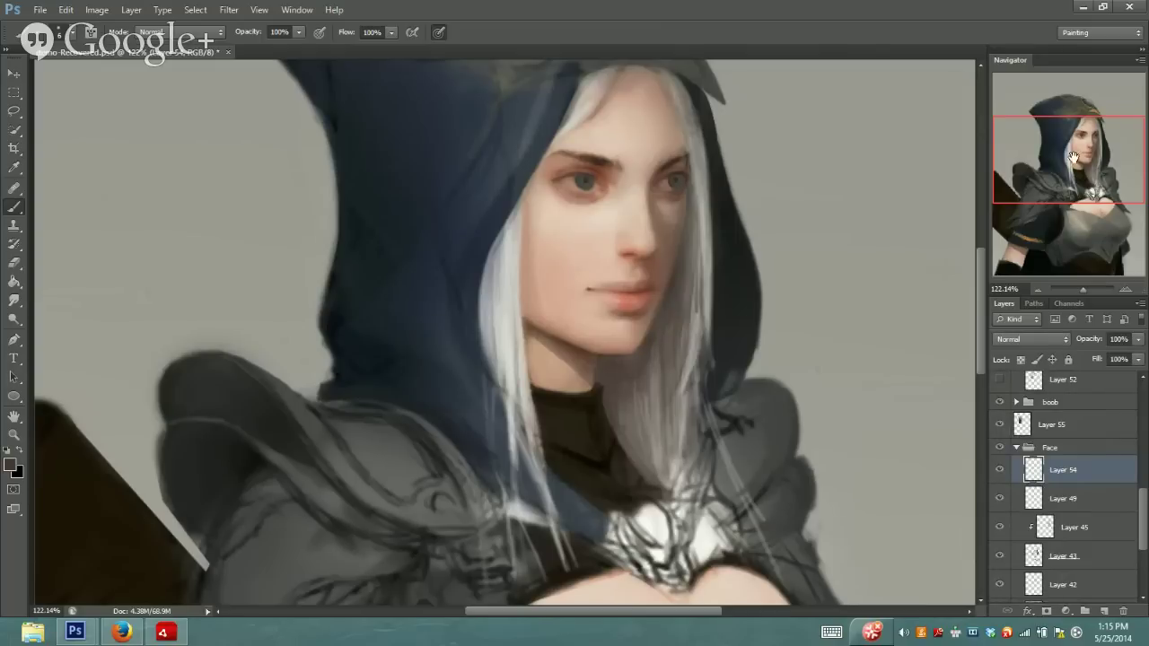
left_click_drag(1073, 158, 1082, 160)
left_click_drag(1085, 292, 1089, 289)
left_click_drag(1068, 152, 1081, 148)
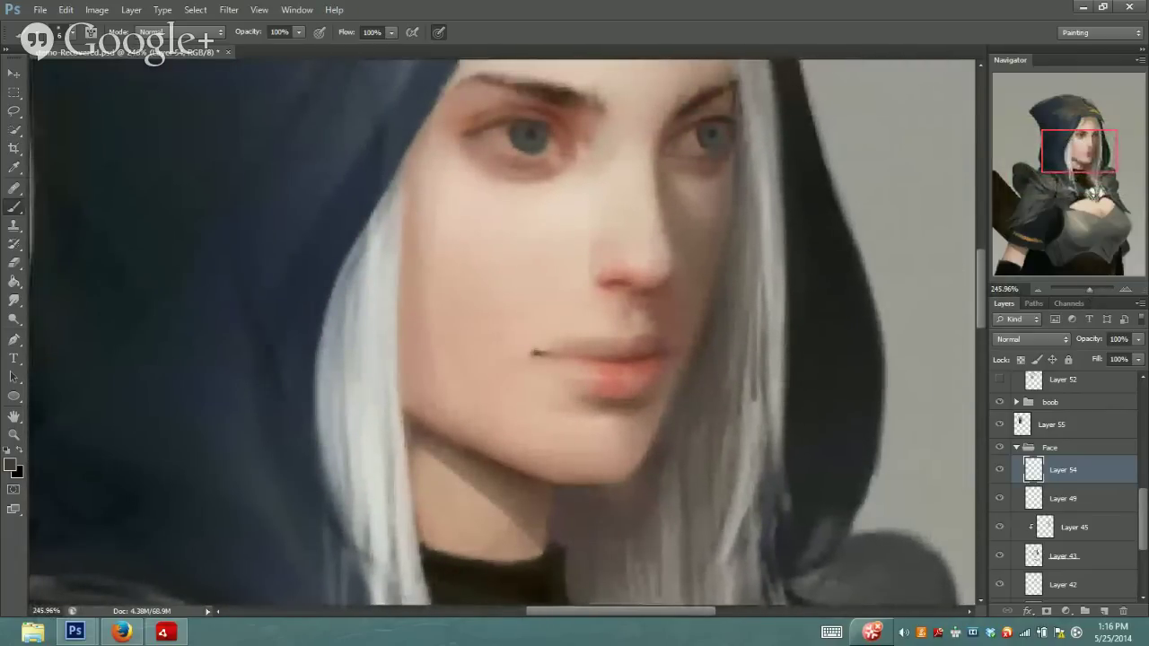
Sample the skin tones around the eye and set brush opacity to 23%
key("i")
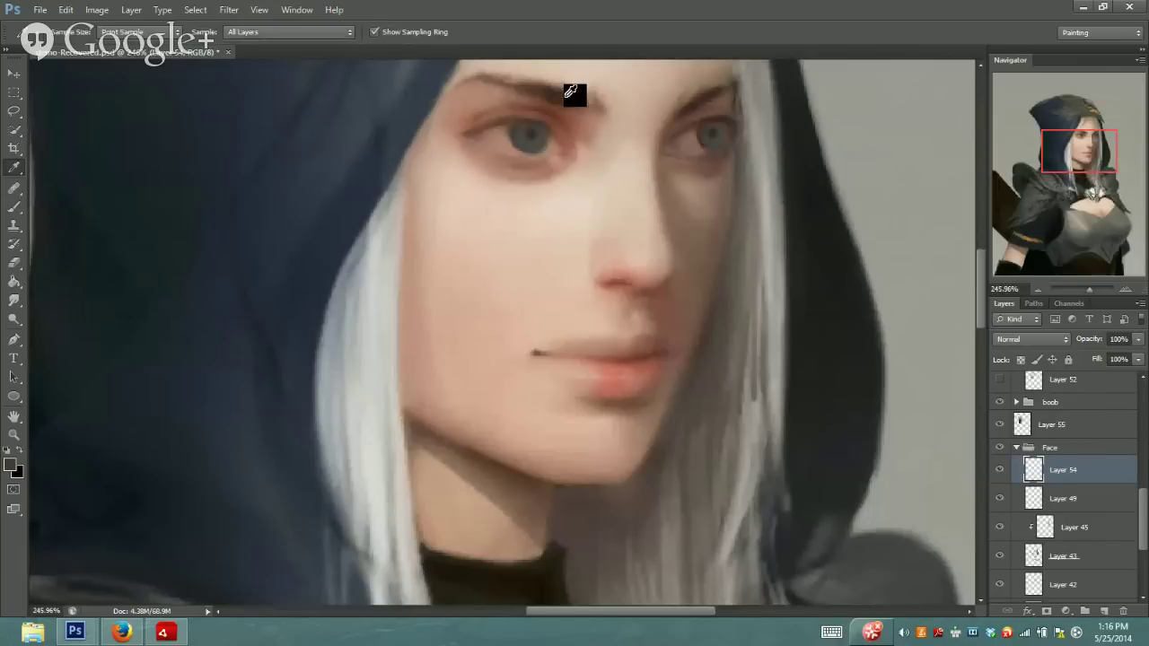
left_click(554, 96)
key("b")
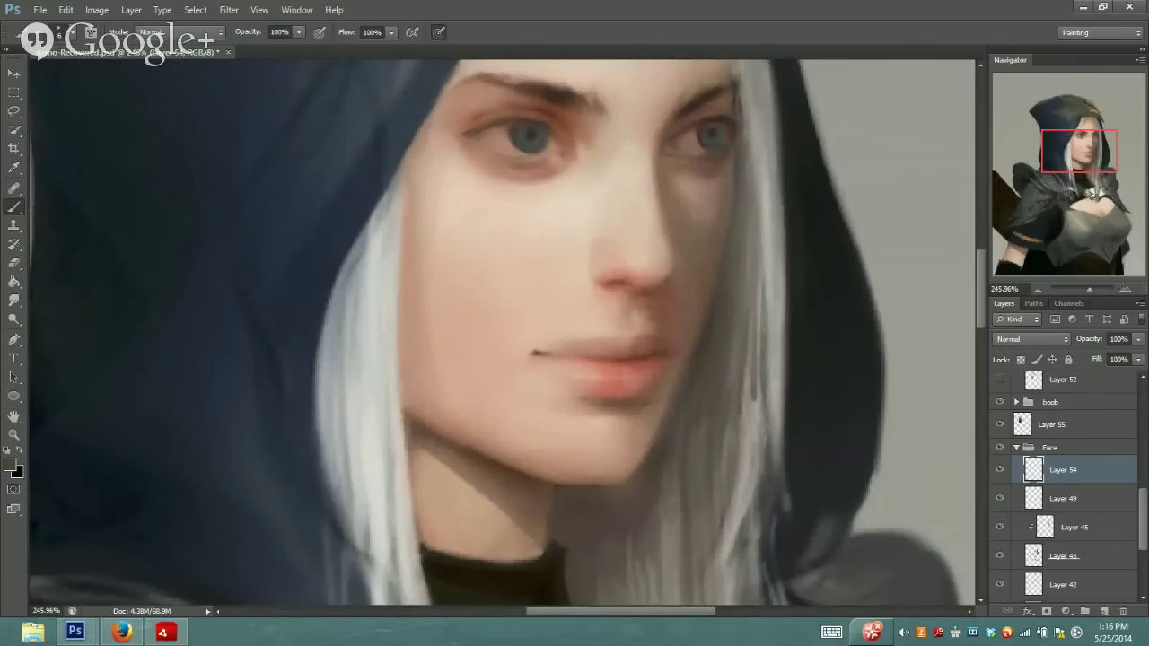
key("i")
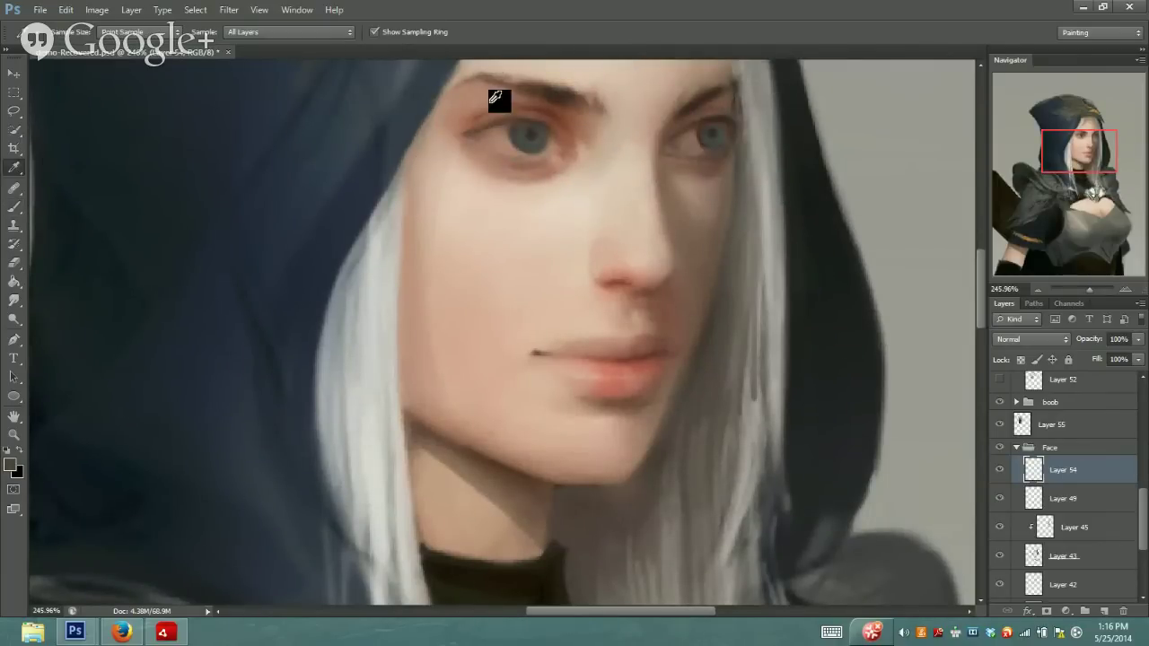
left_click(555, 95)
key("b")
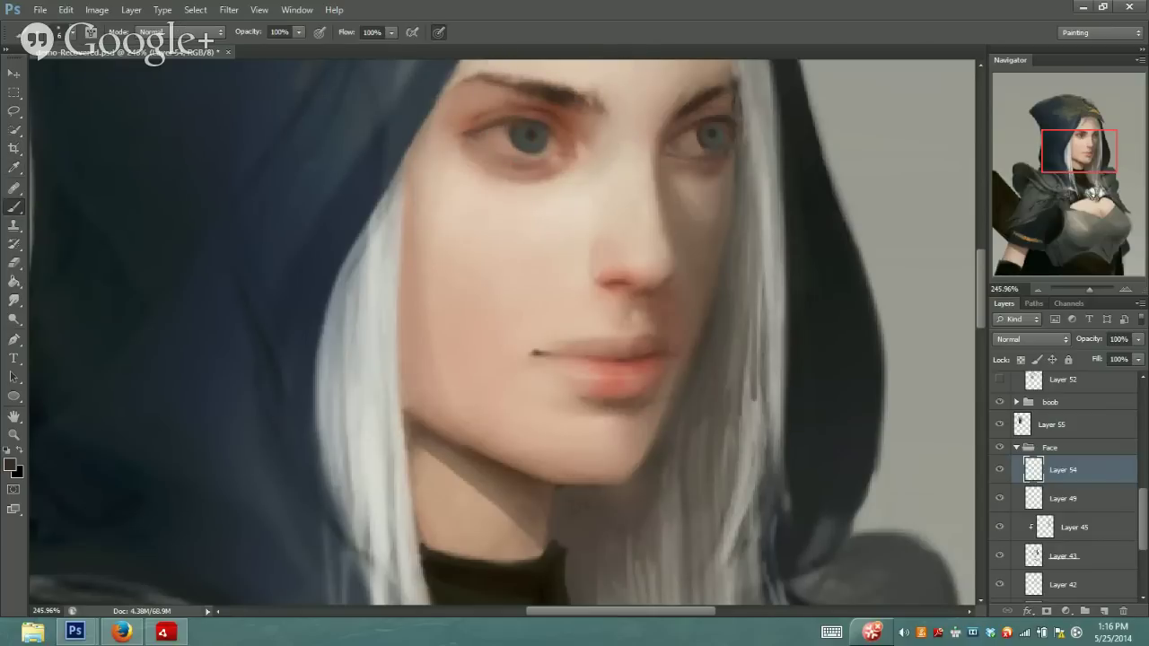
left_click(296, 33)
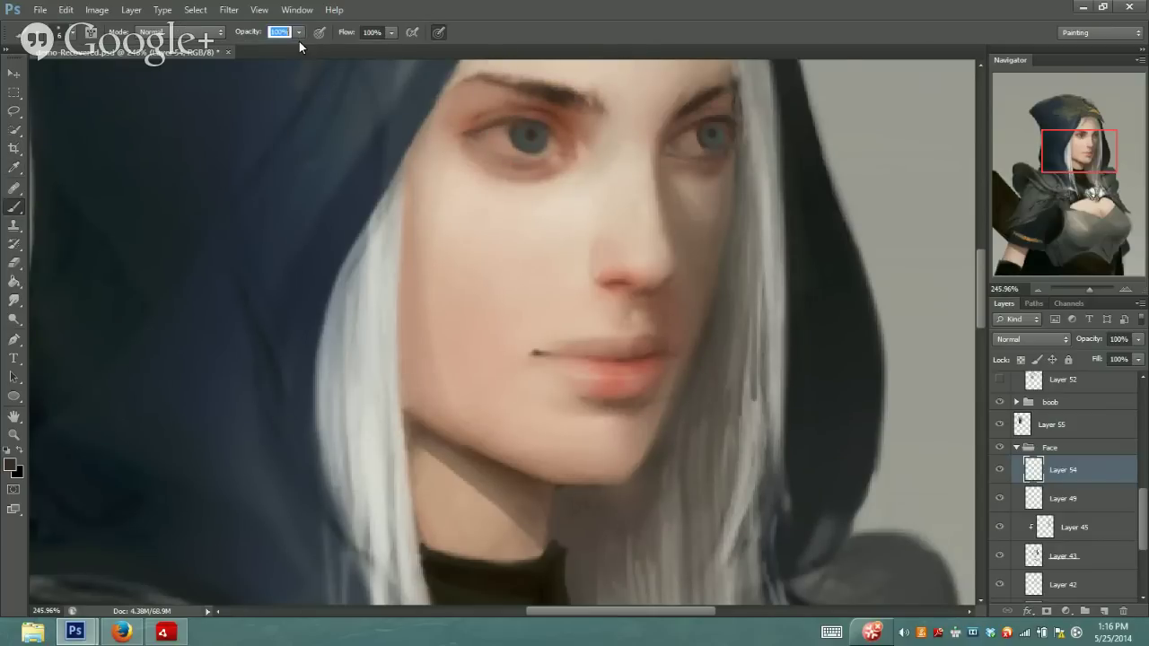
left_click(297, 32)
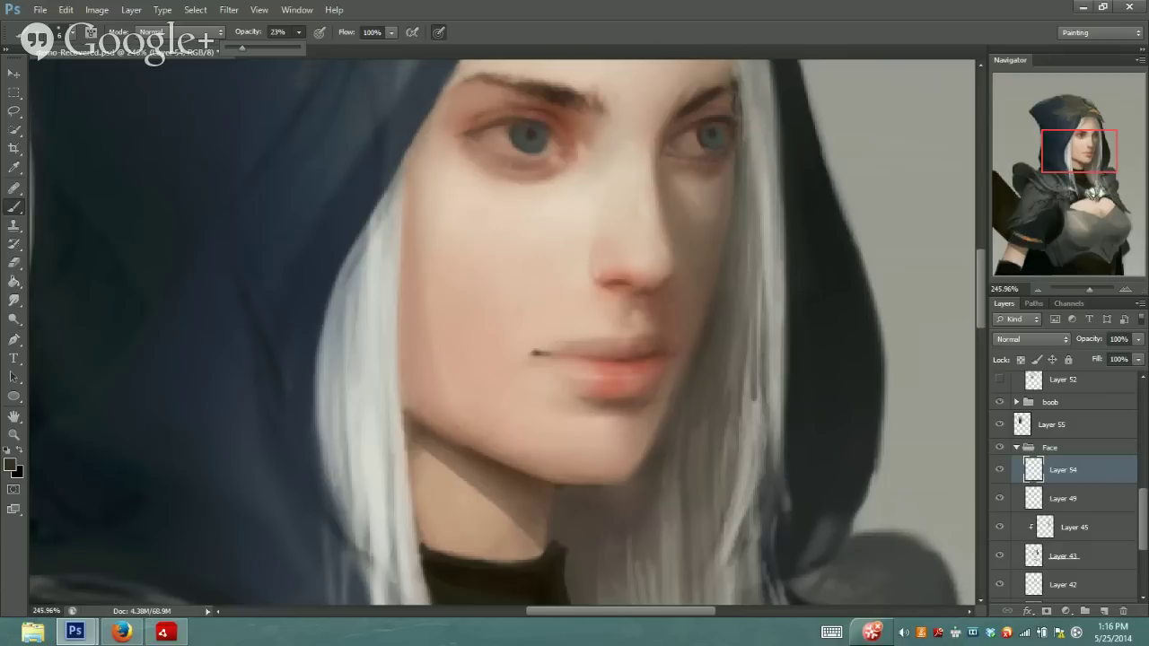
key("Return")
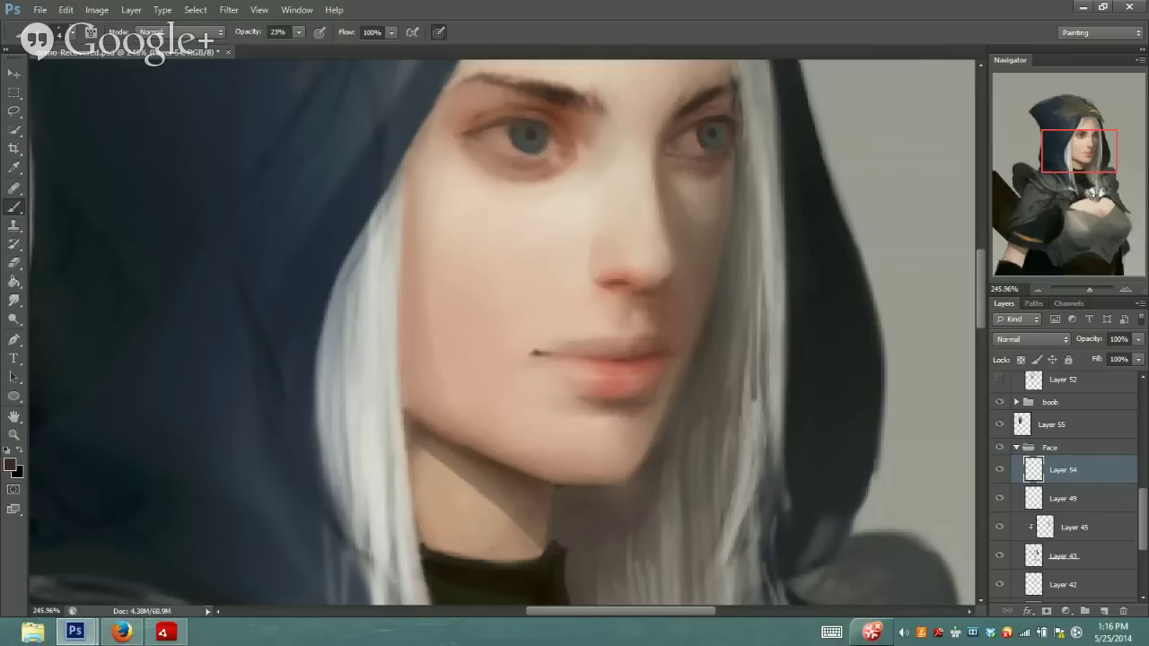
Sample the brown beside the eye and darken it to 59372a for glazing the eye shadows
key("i")
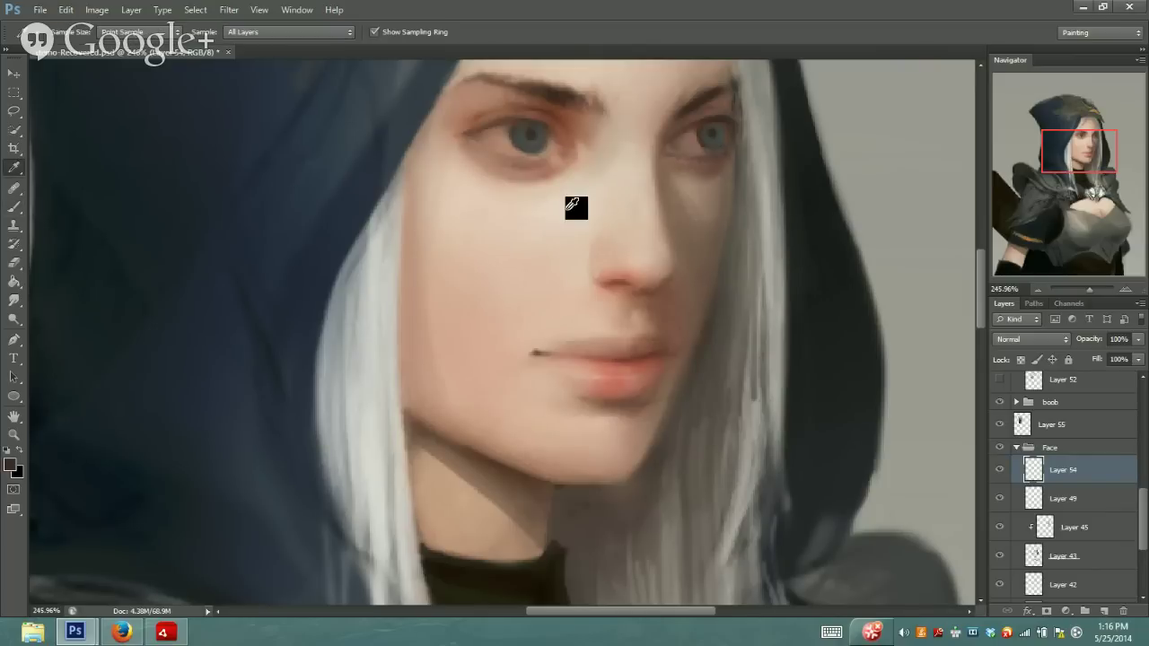
left_click(566, 135)
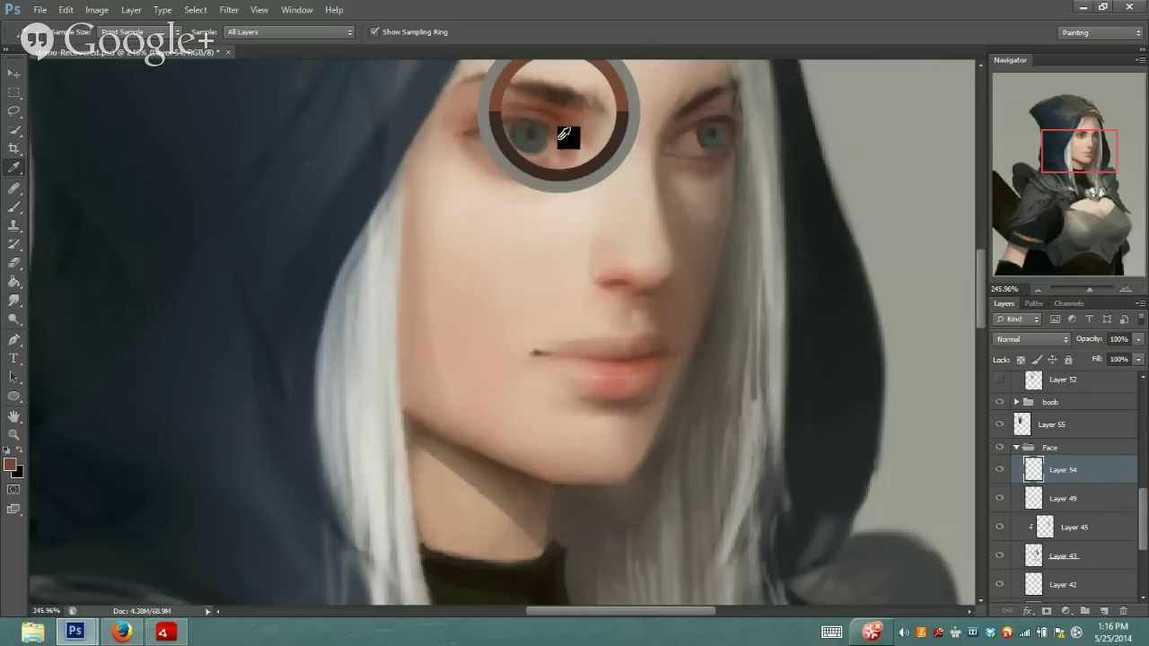
left_click(10, 464)
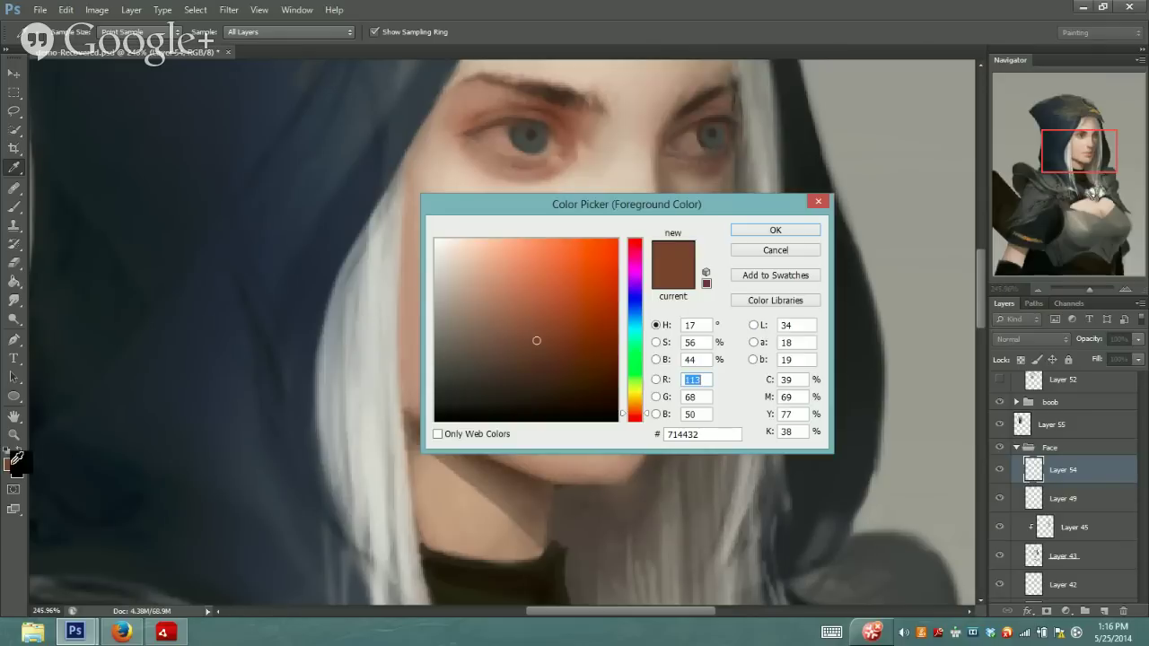
mouse_move(543, 356)
left_mouse_down()
mouse_move(536, 373)
mouse_move(531, 359)
left_mouse_up()
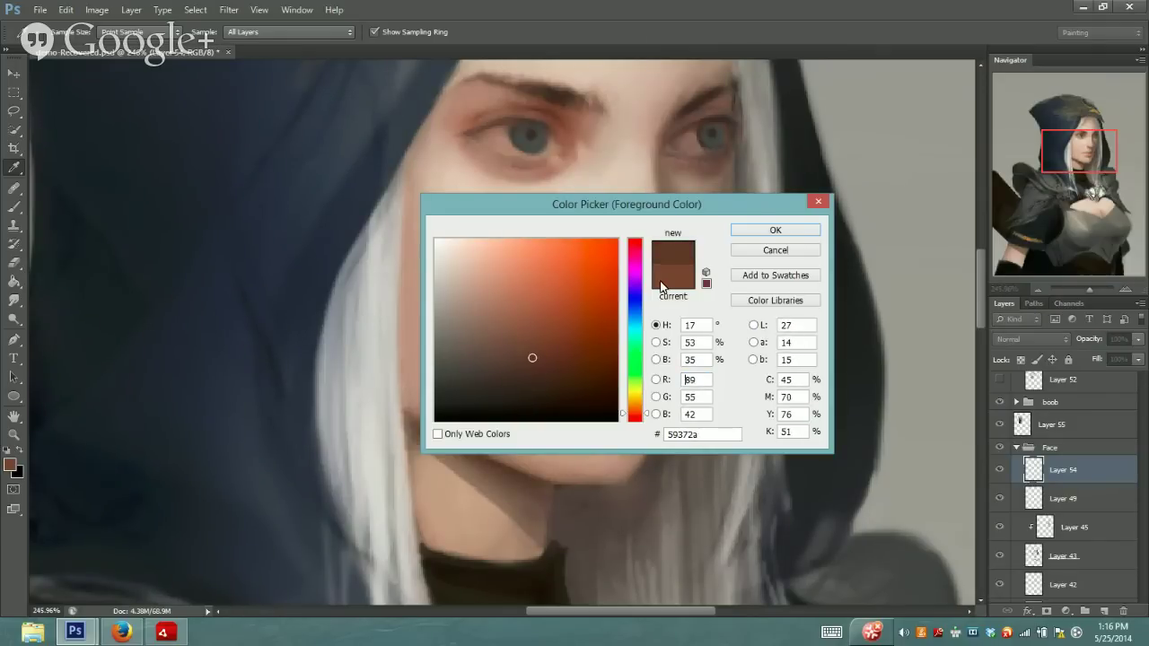
left_click(754, 231)
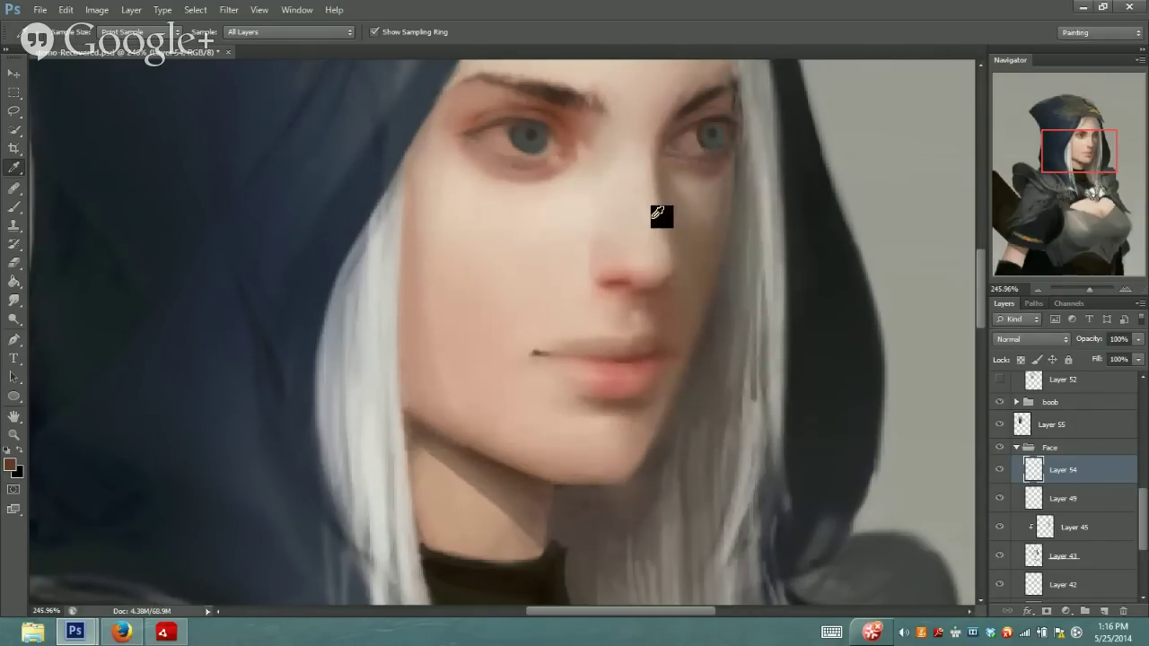
key("b")
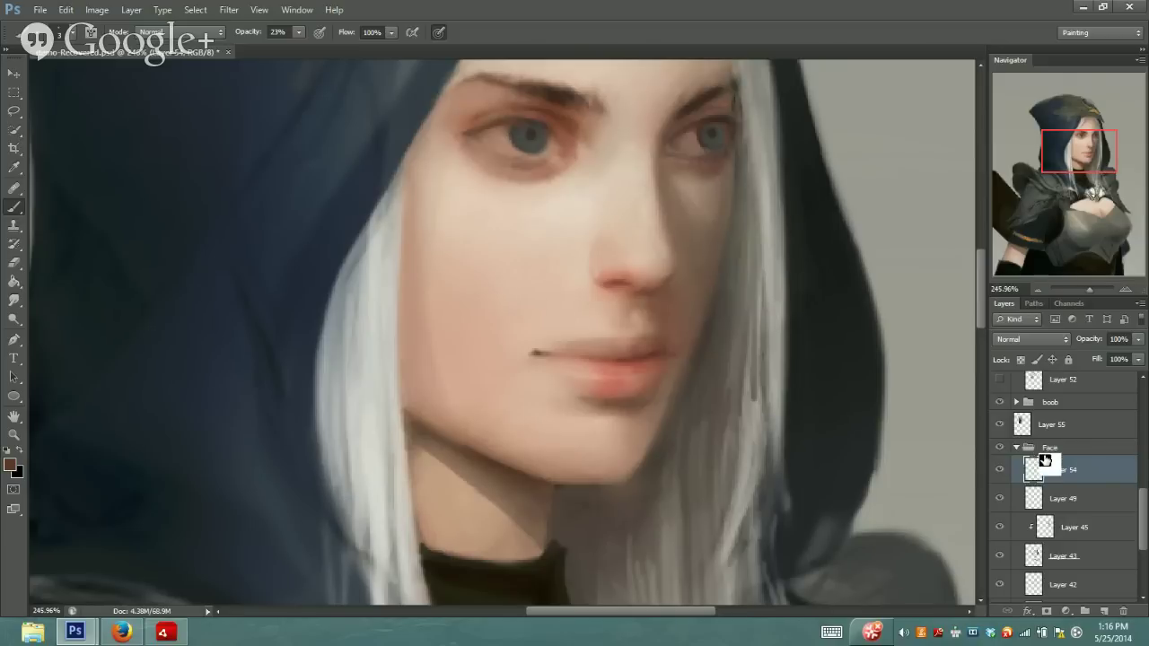
Browse the Layer > New menu, then close it without adding a layer
scroll(1045, 467, "down", 2)
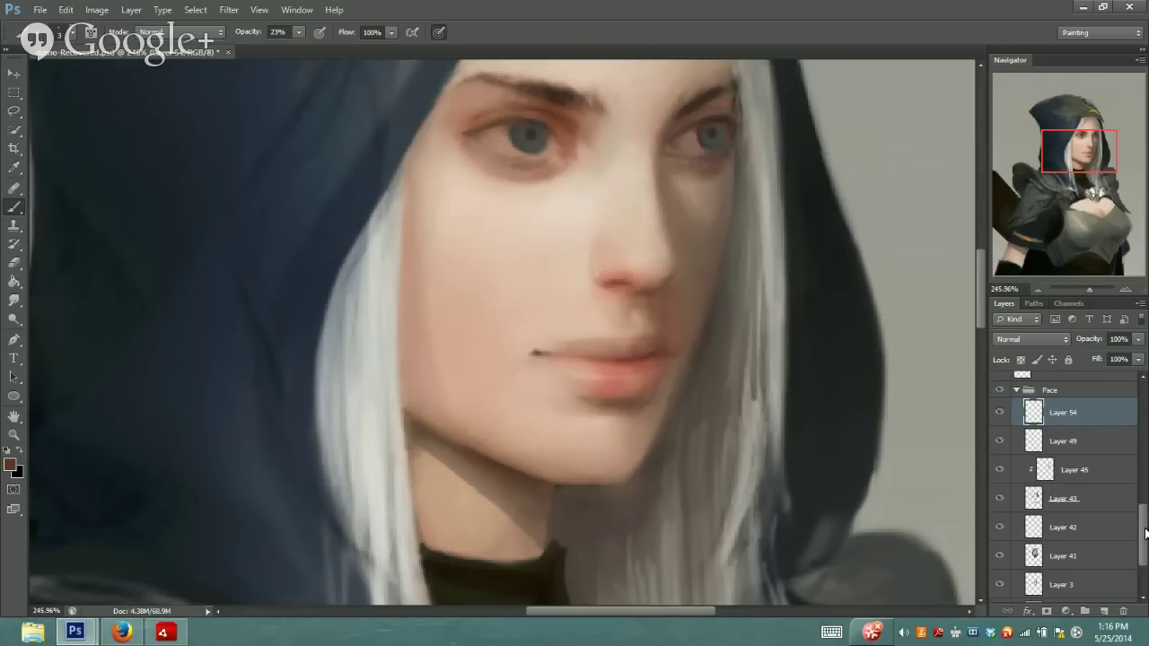
scroll(1144, 530, "up", 2)
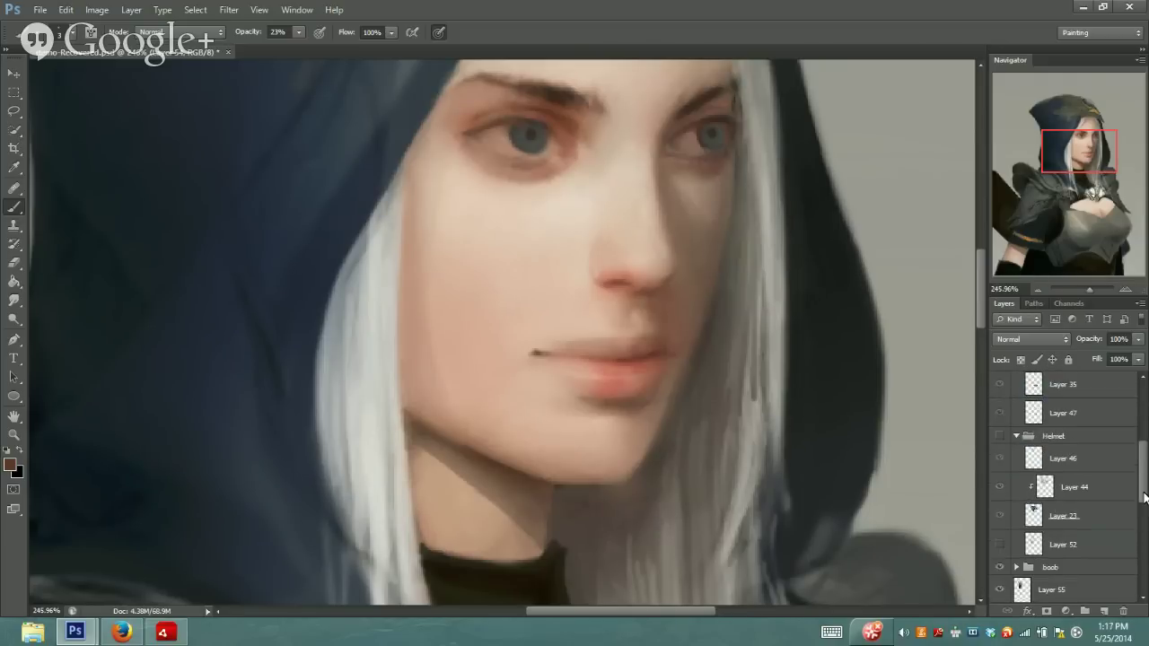
left_click(131, 10)
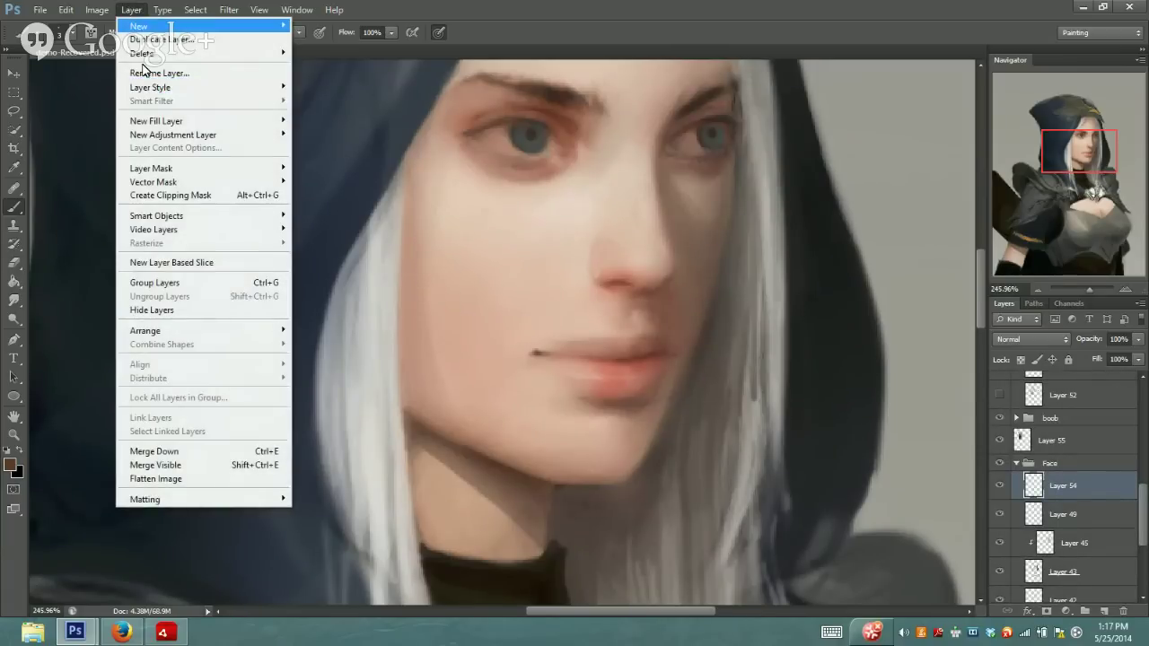
mouse_move(146, 35)
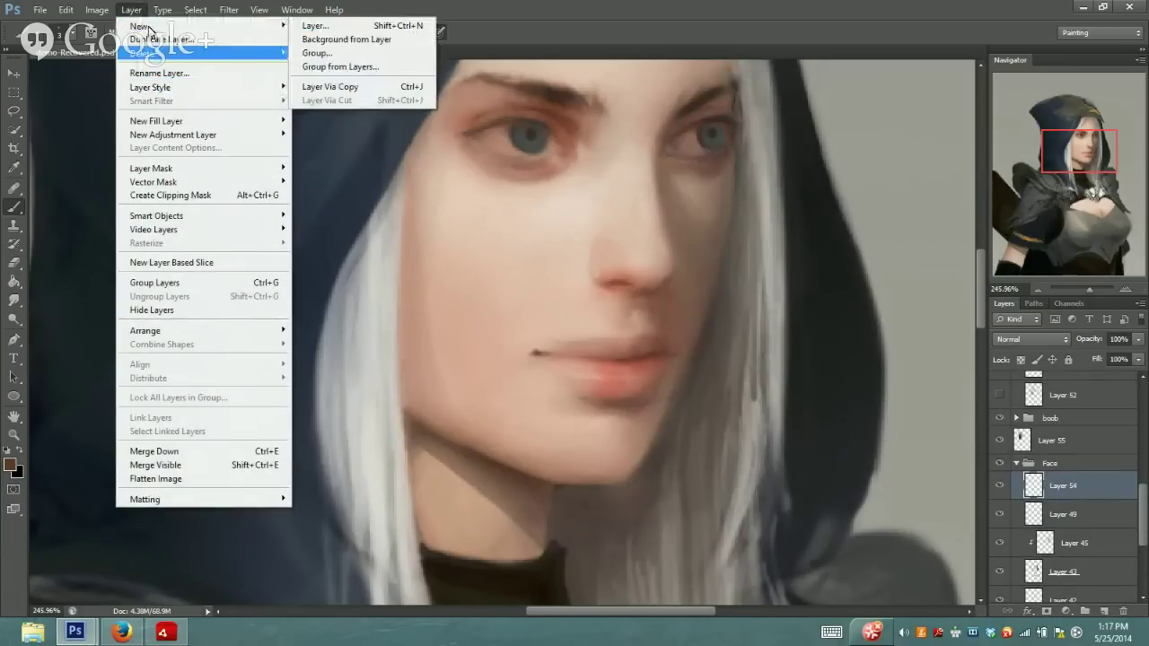
left_click(514, 33)
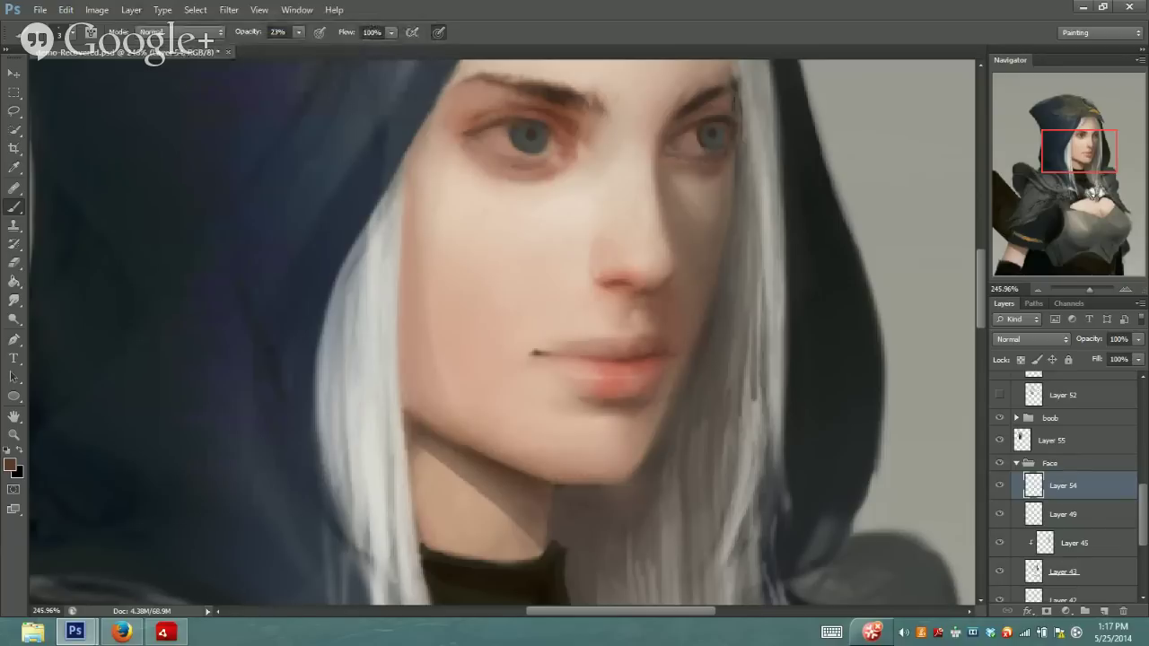
Sample skin tones from the left eye area and the nose bridge
left_click(14, 168)
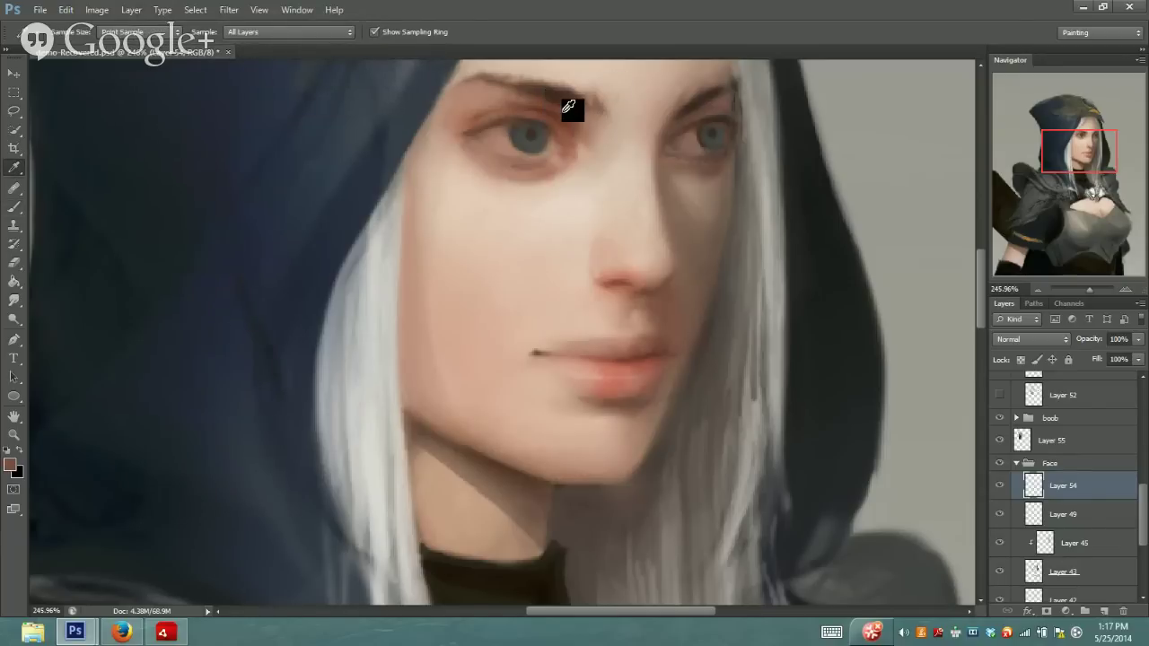
left_click_drag(569, 108, 575, 145)
key("b")
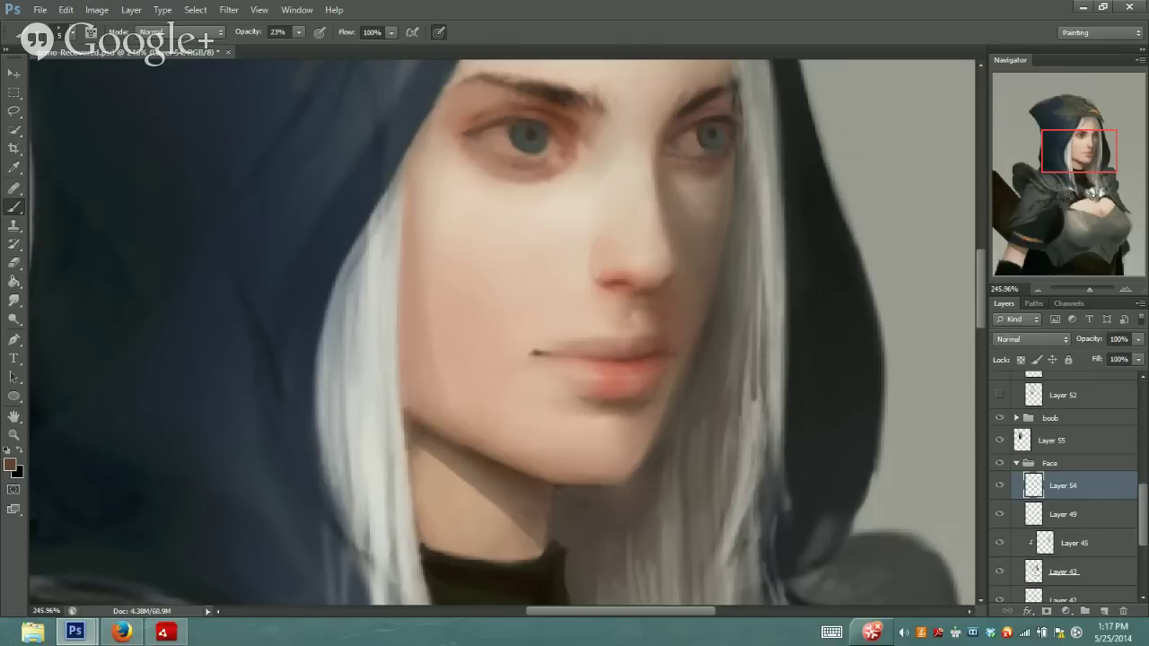
left_click(588, 119, "alt")
Glaze the nose with a 13% opacity skin-tone brush, then pan up to the forehead
left_click(299, 32)
key("Return")
key("bracketright")
key("bracketleft")
left_click(607, 285, "alt")
left_click(607, 285, "alt")
mouse_move(1082, 160)
left_mouse_down()
mouse_move(1083, 148)
mouse_move(1082, 163)
left_mouse_up()
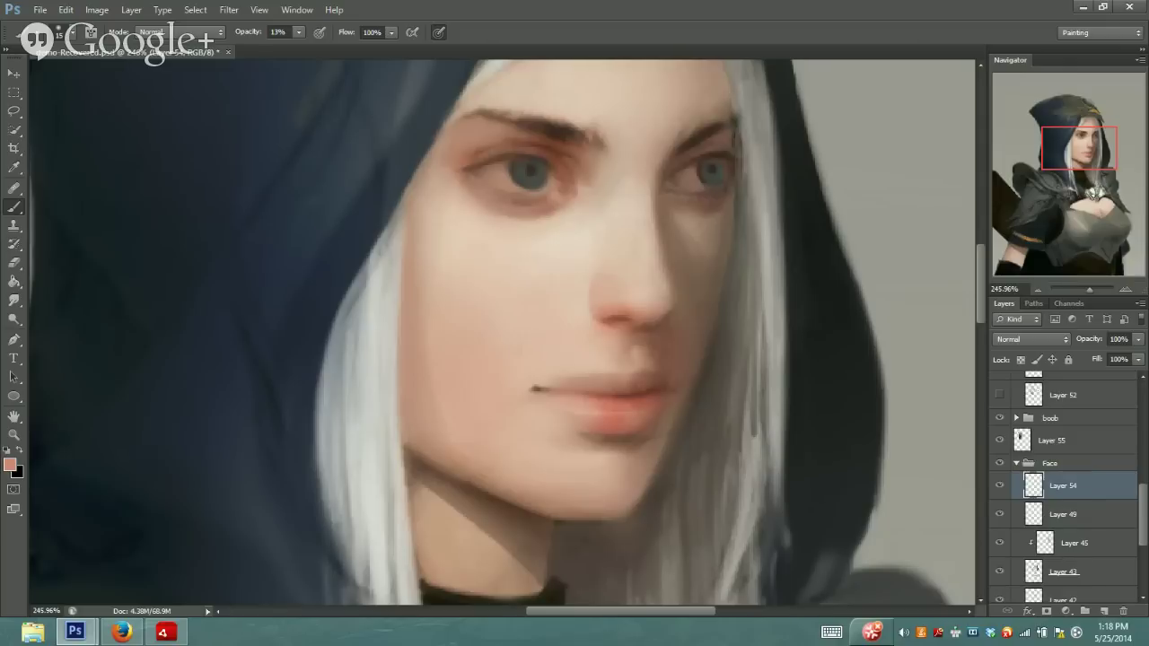
Sample a brown from around the left eye and lower brush opacity to about 9%
key("i")
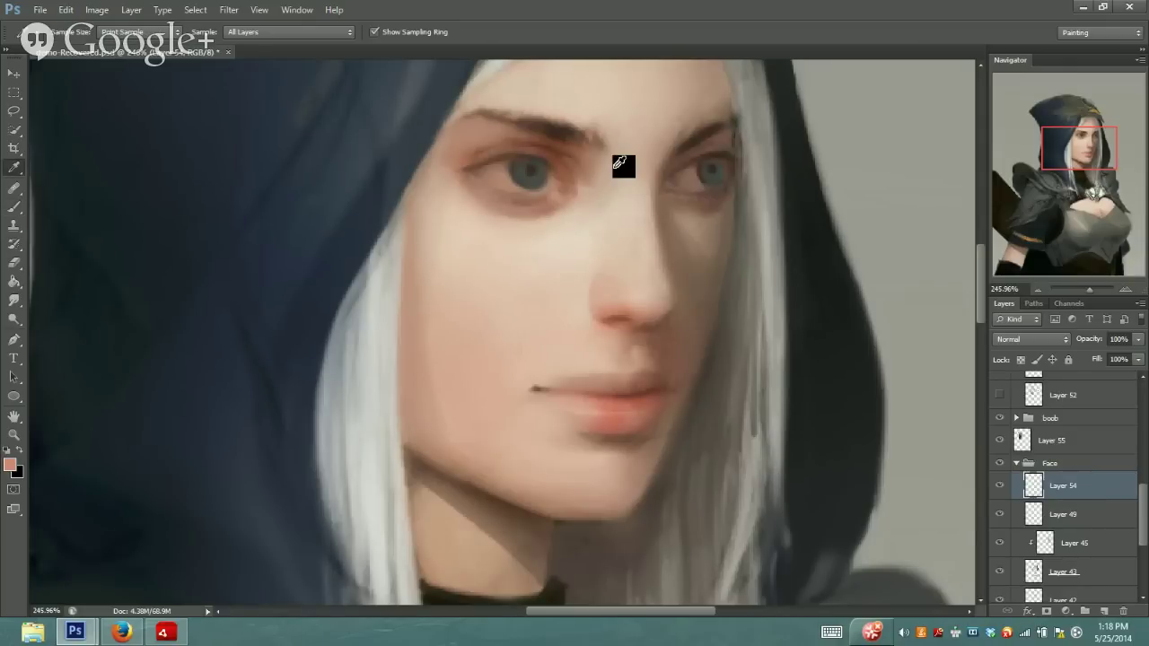
left_click_drag(669, 153, 547, 133)
key("b")
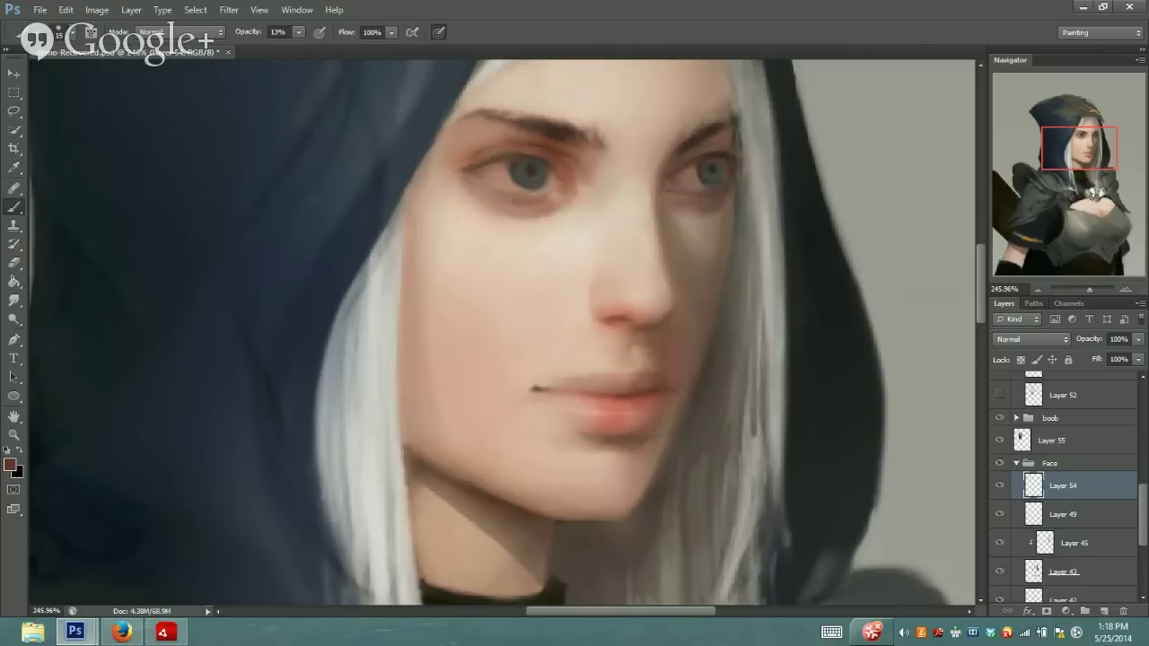
left_click(299, 33)
left_click_drag(290, 49, 295, 48)
left_click(299, 33)
key("bracketleft")
Pick a very dark reddish-brown foreground colour and glaze at 8% opacity
left_click(688, 155, "alt")
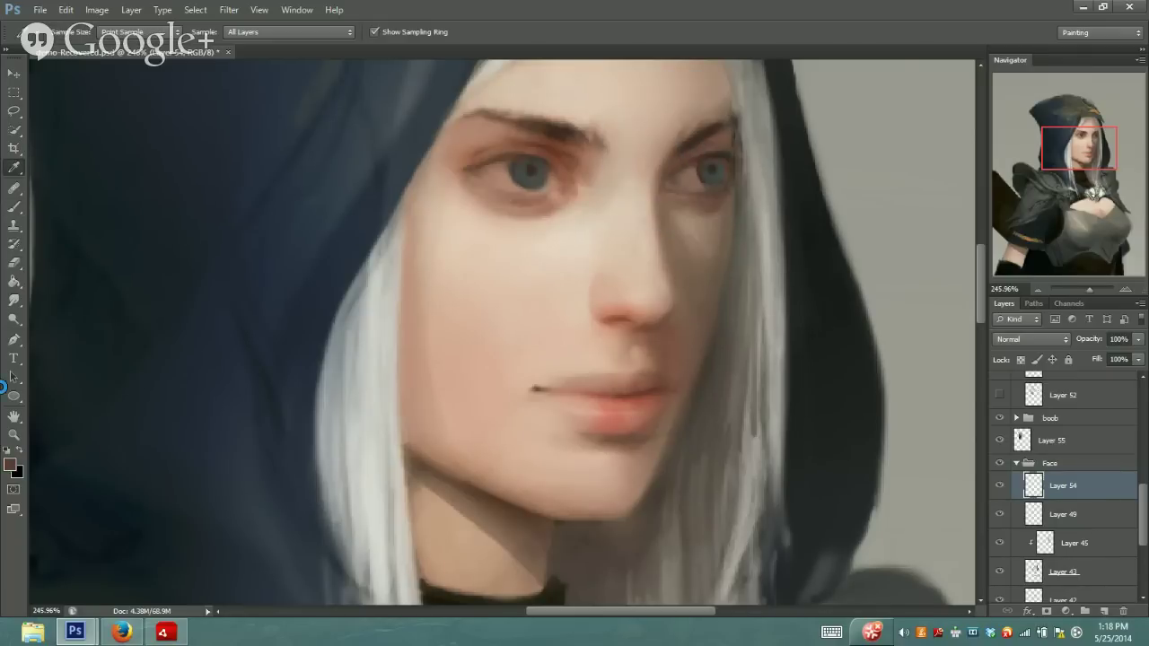
left_click(44, 445, "alt")
left_click(10, 464)
mouse_move(498, 362)
left_mouse_down()
mouse_move(547, 393)
mouse_move(560, 388)
left_mouse_up()
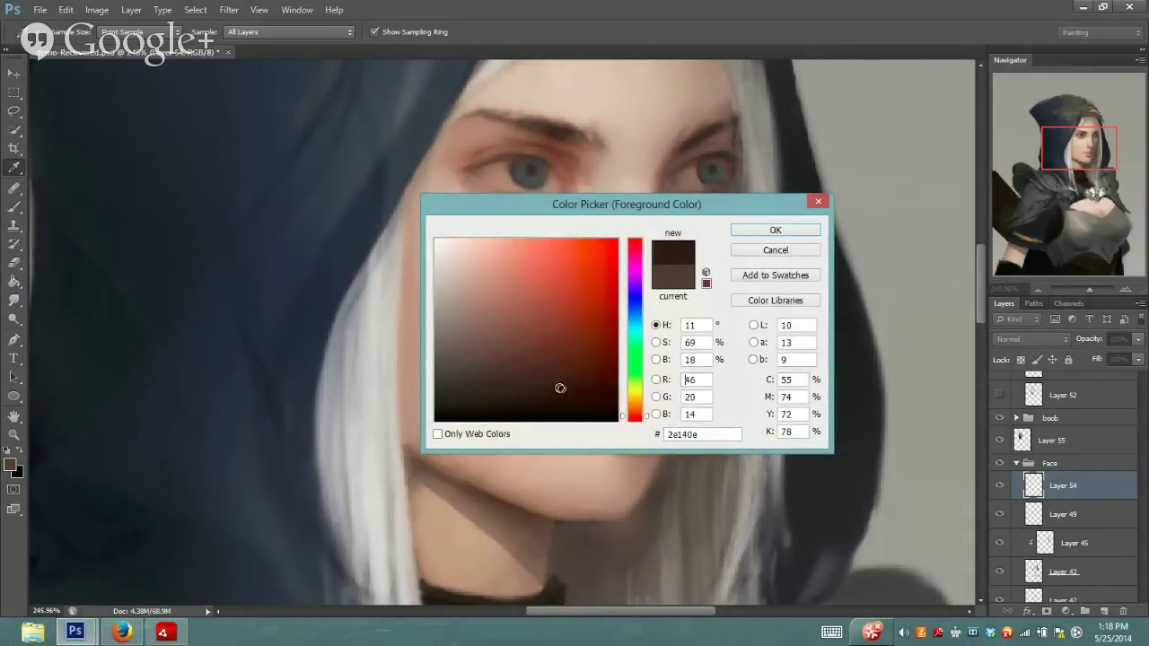
left_click(775, 230)
key("b")
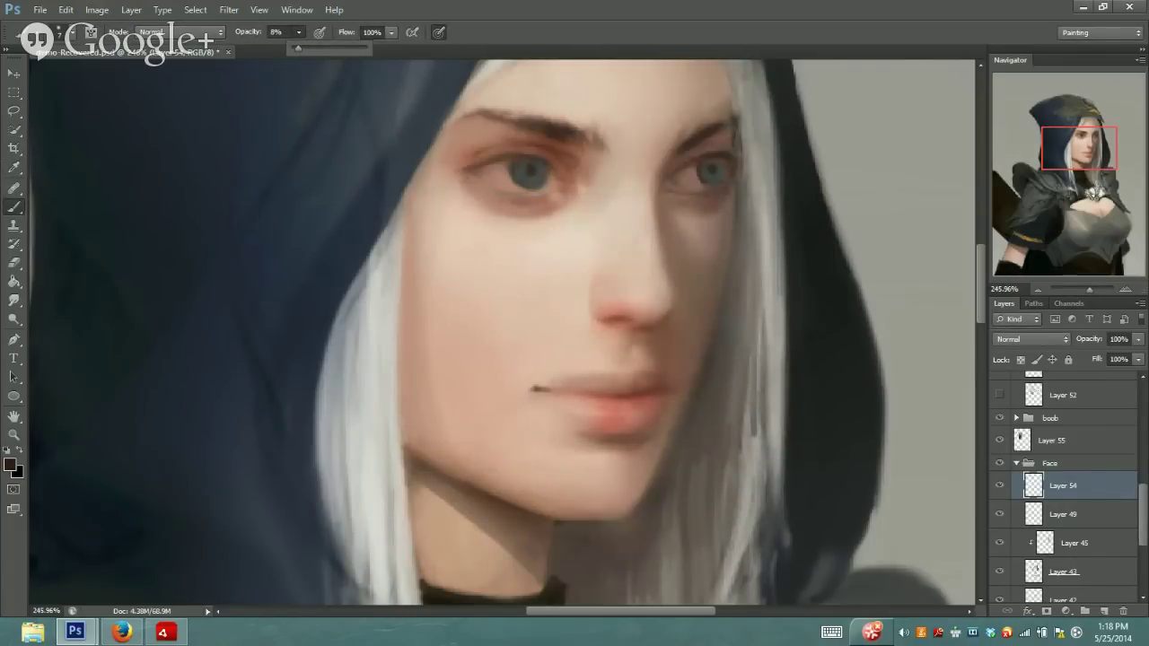
key("Return")
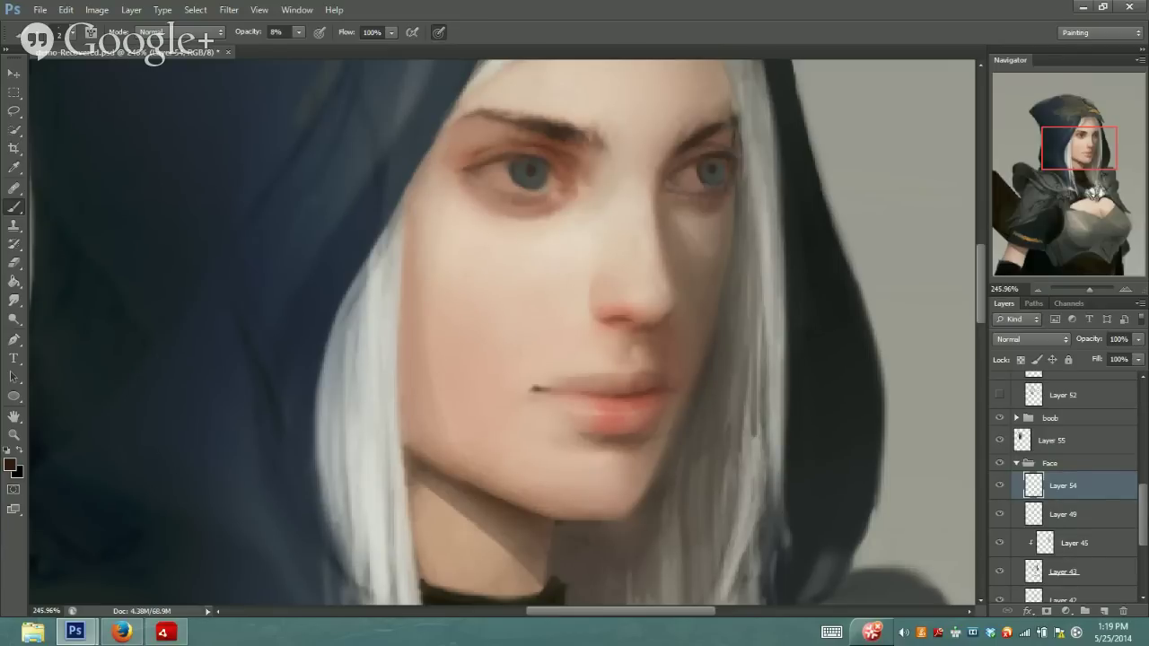
Resample a warm brown from the face for further glazing
key("i")
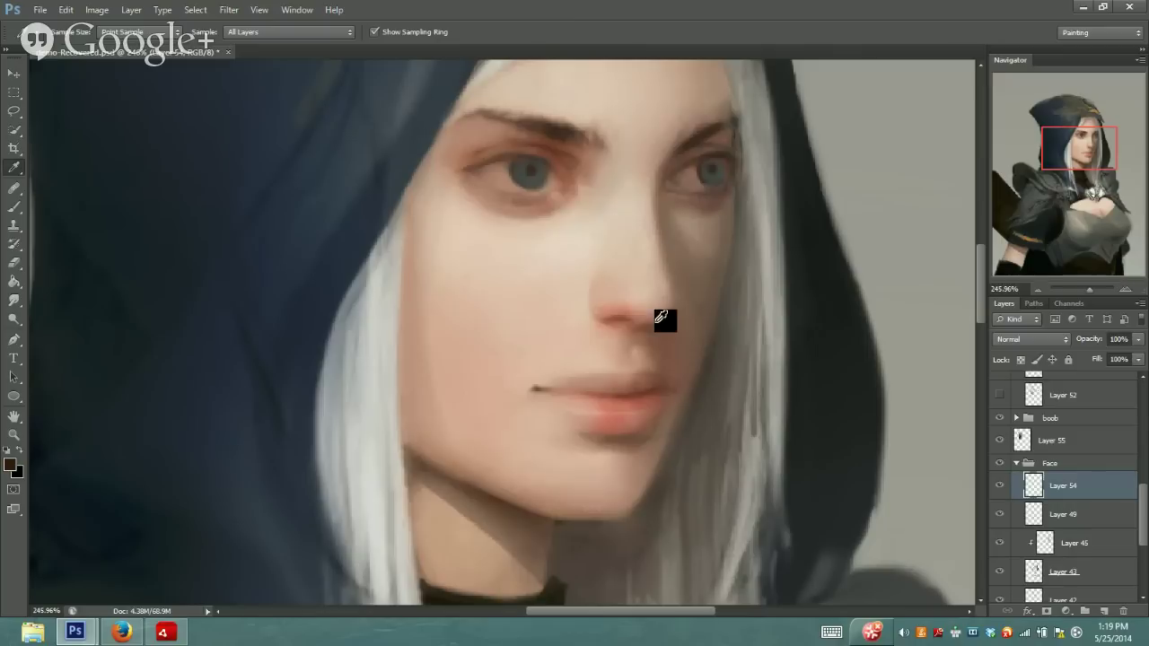
left_click(564, 152)
key("b")
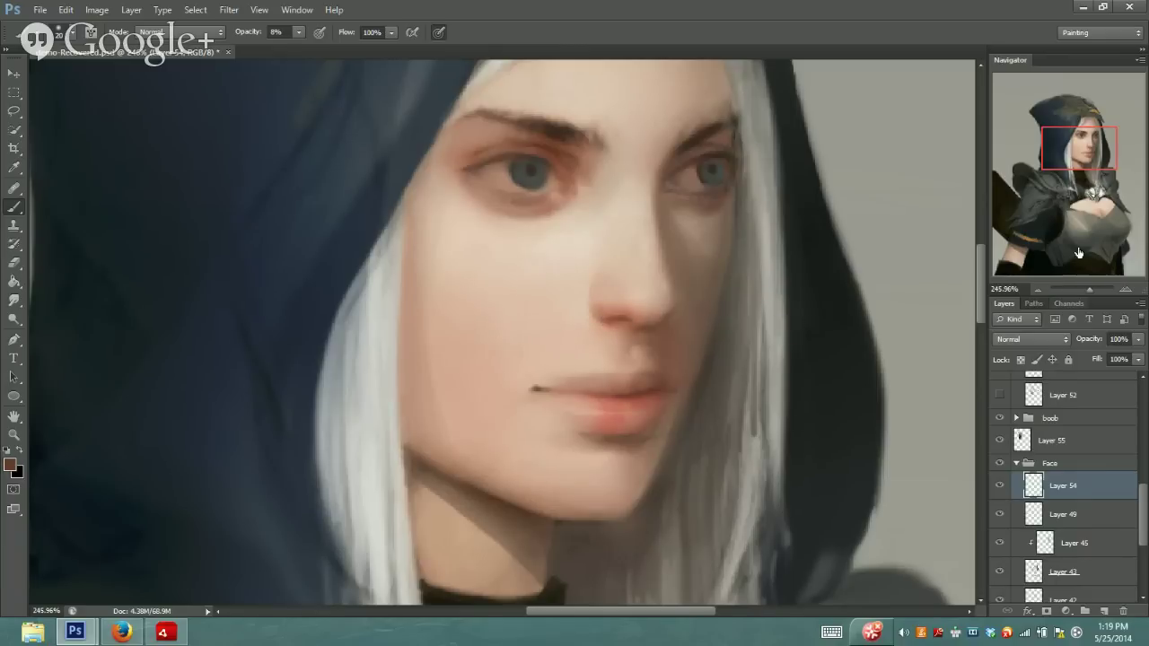
Zoom out to show more of the hood and sample the chin's skin colour
left_click_drag(1100, 291, 1089, 295)
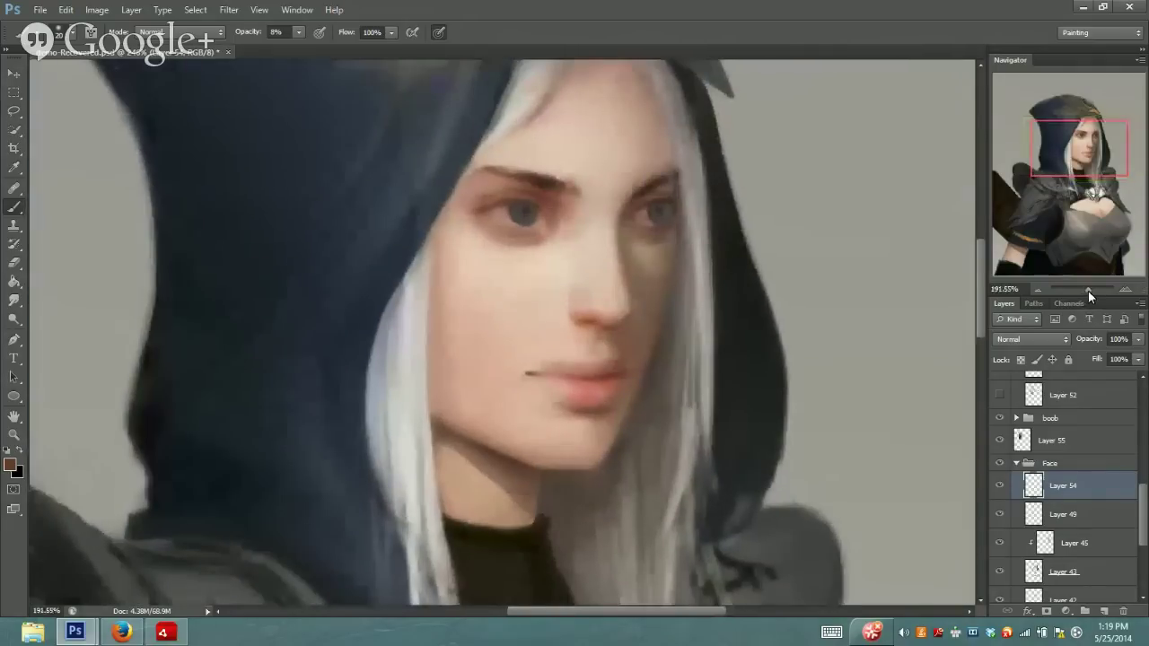
key("i")
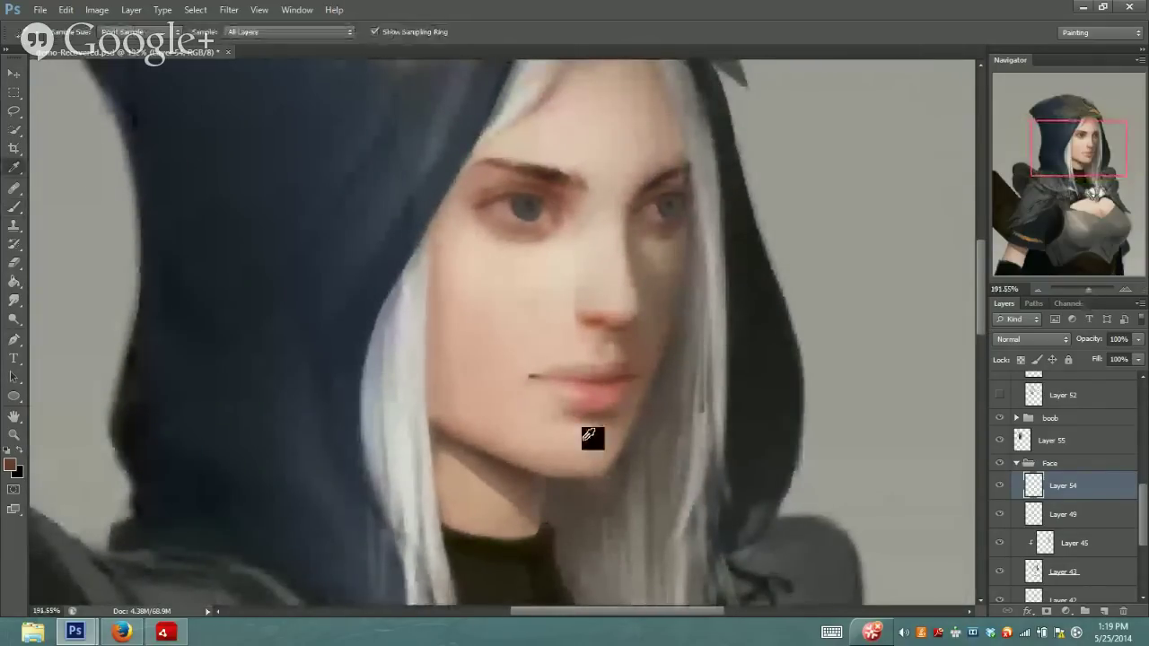
left_click(513, 454)
key("b")
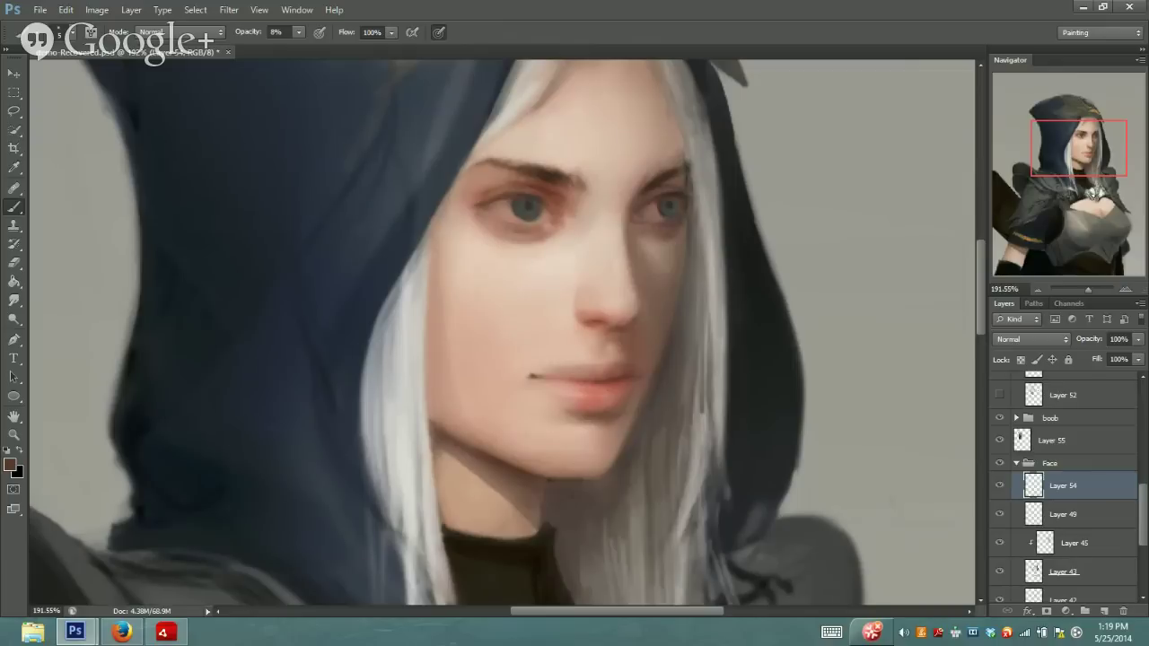
Choose the saturated orange cd431f in the foreground Color Picker
key("i")
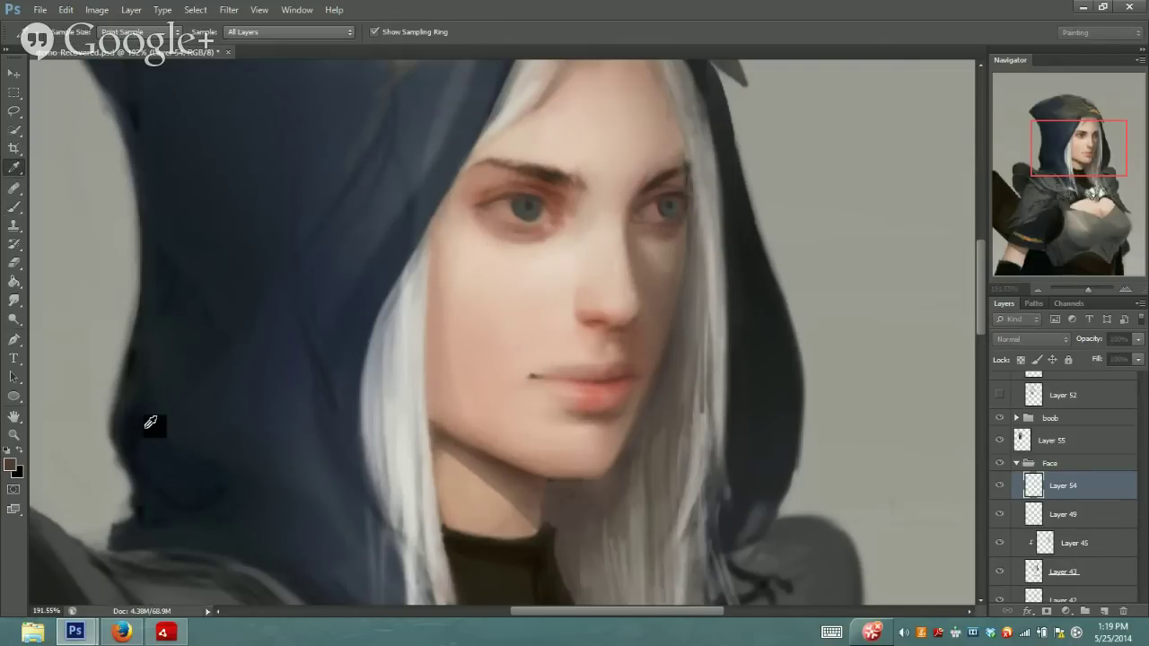
left_click(10, 464)
left_click_drag(636, 428, 638, 416)
left_click_drag(590, 374, 587, 275)
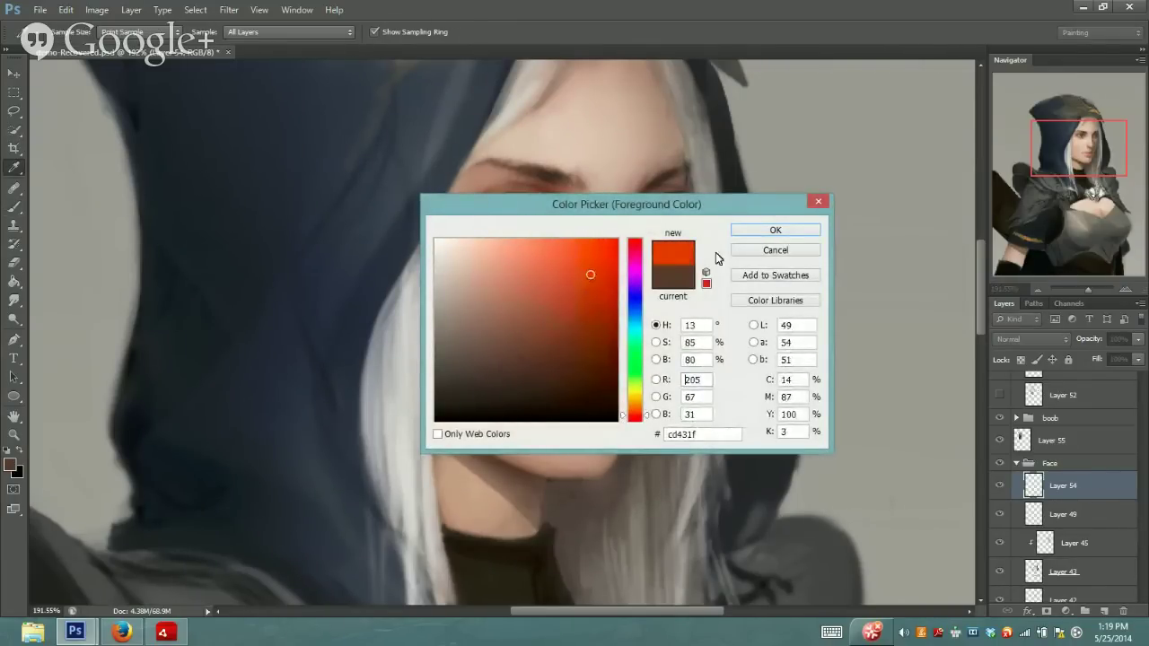
Accept the orange and glaze it into the inner eye corners and lower rims at 8% opacity
key("b")
left_click(776, 230)
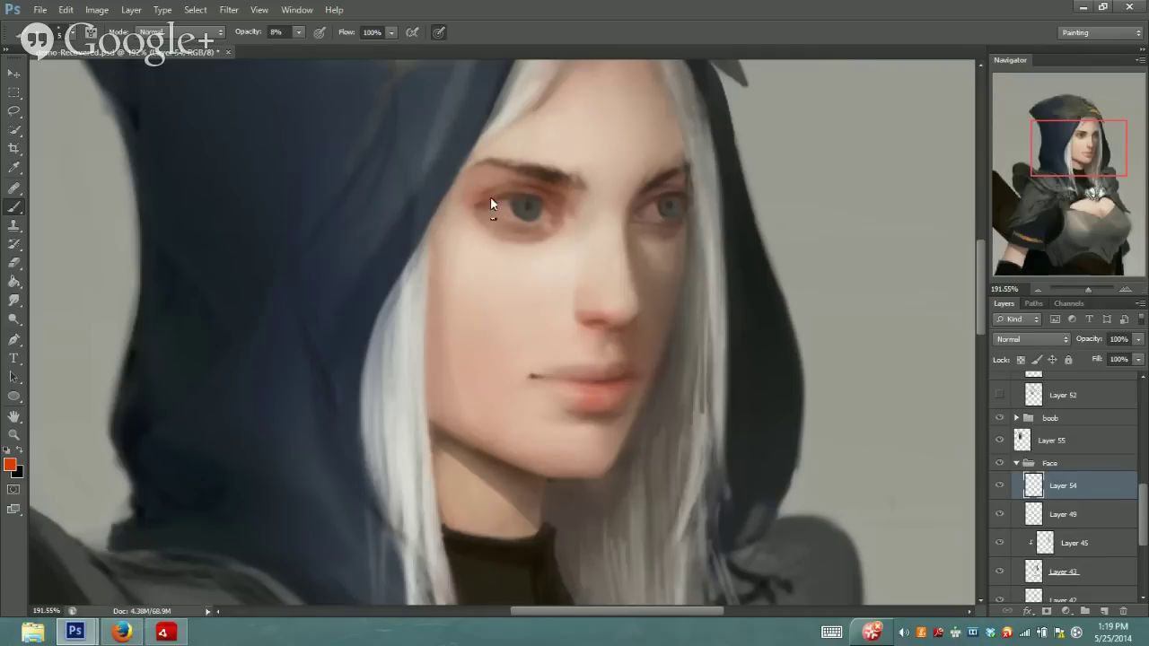
left_click_drag(490, 196, 508, 201)
key("i")
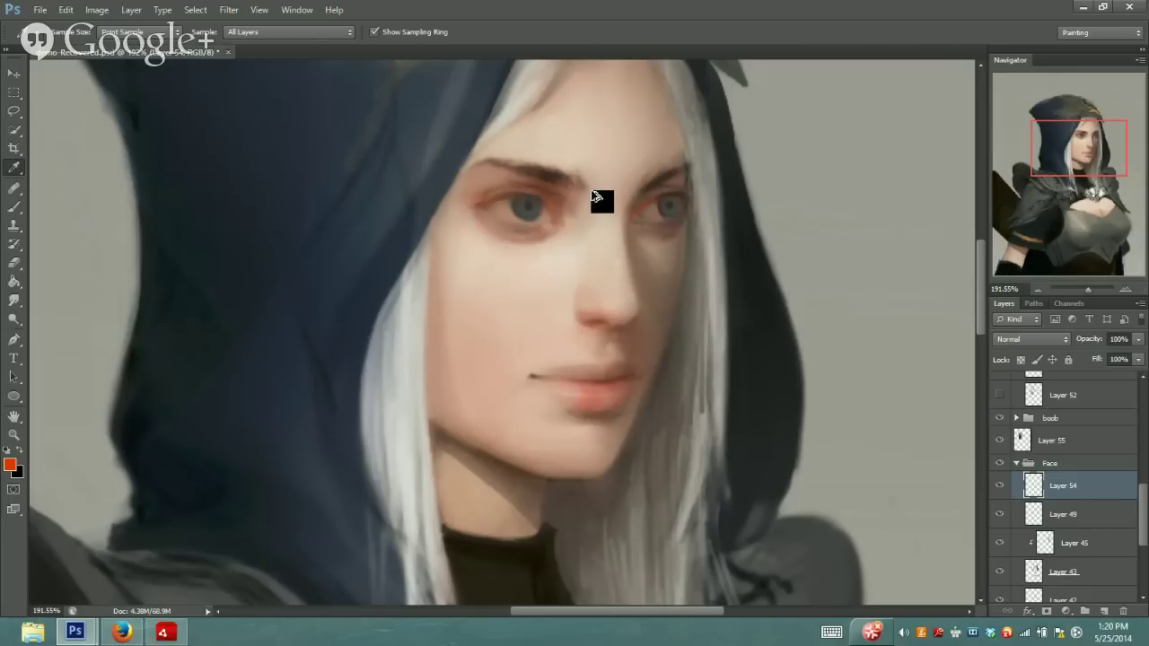
left_click(15, 207)
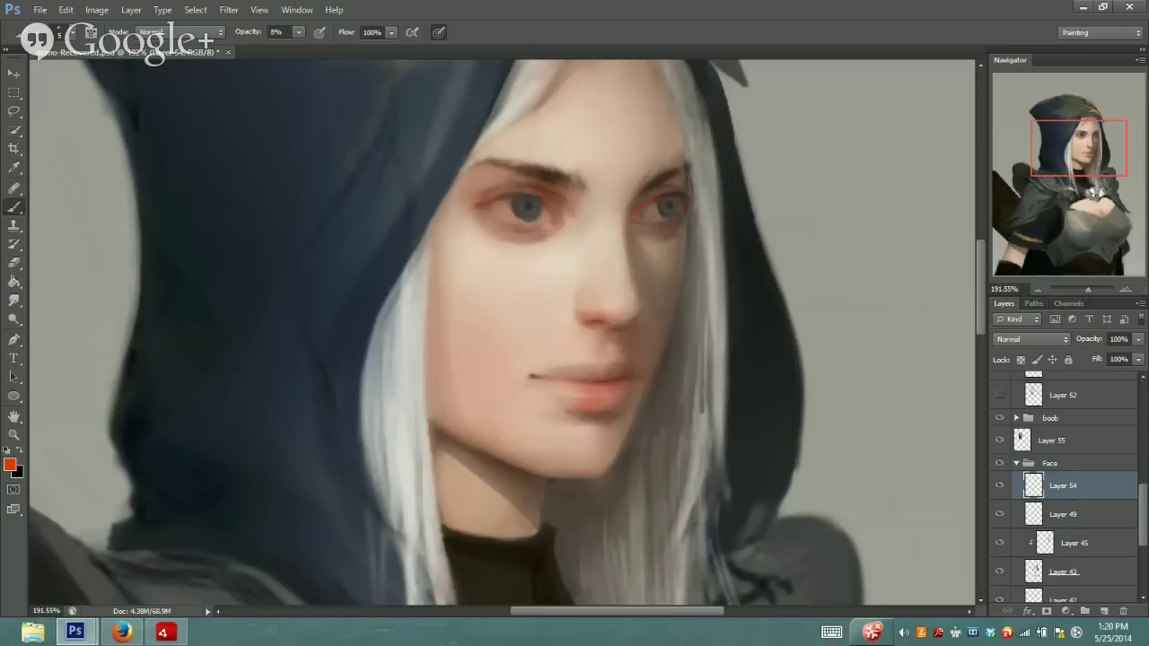
key("i")
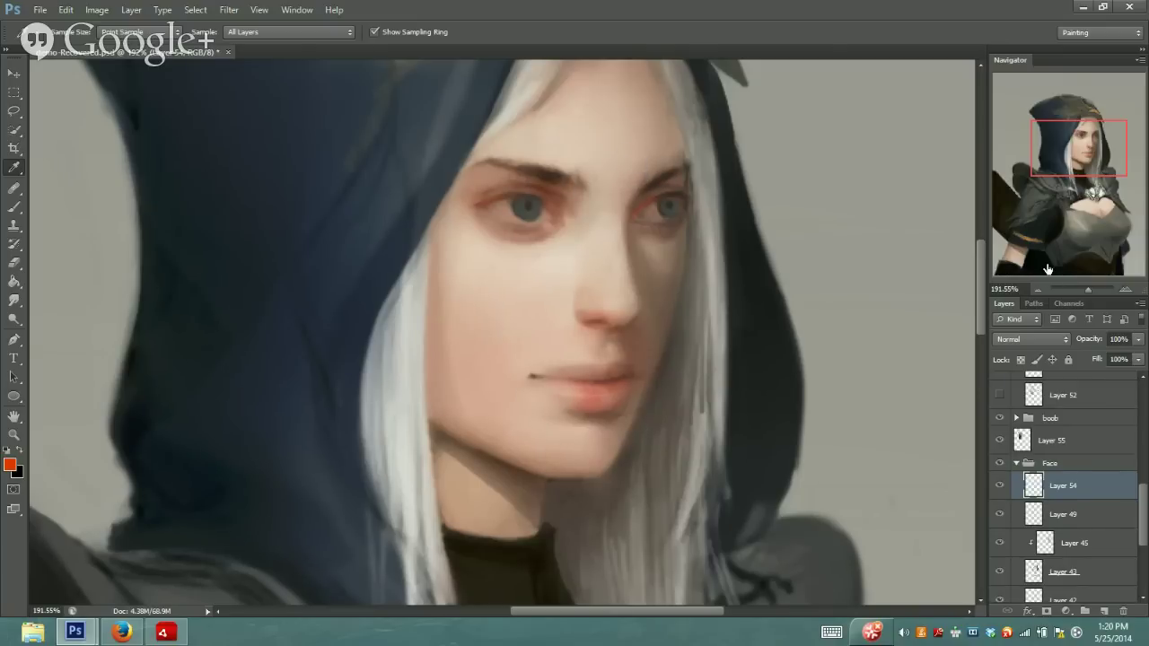
Zoom in on the eyes and sample browns beside the left eye and the lip tone
left_click_drag(1087, 289, 1092, 287)
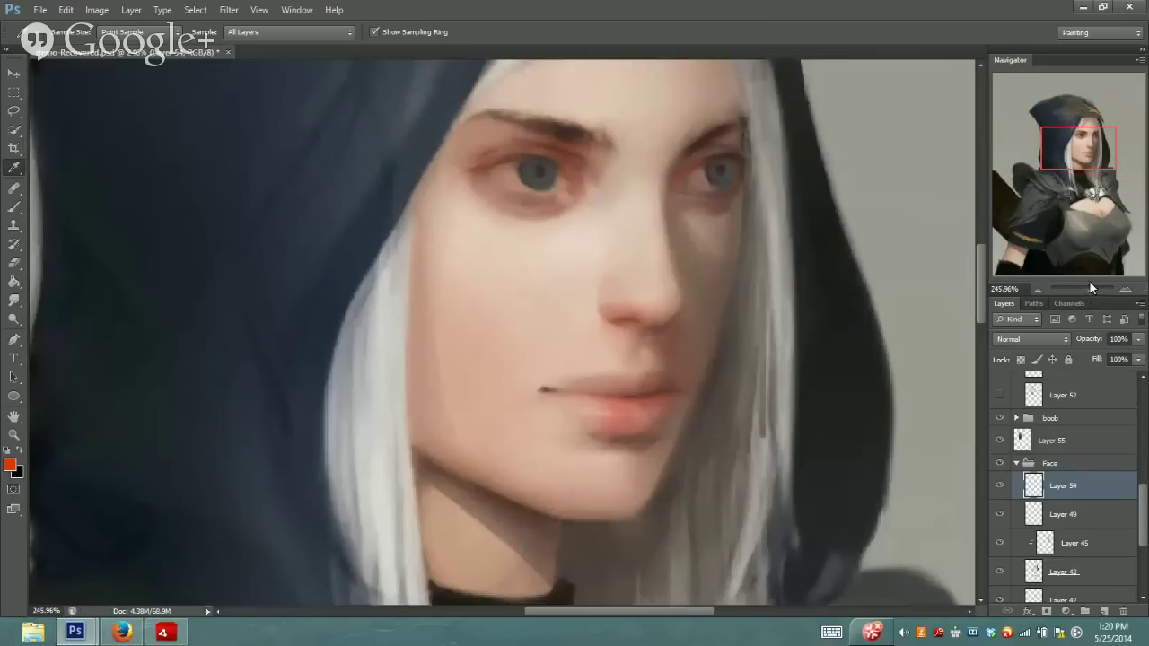
left_click_drag(1078, 140, 1083, 142)
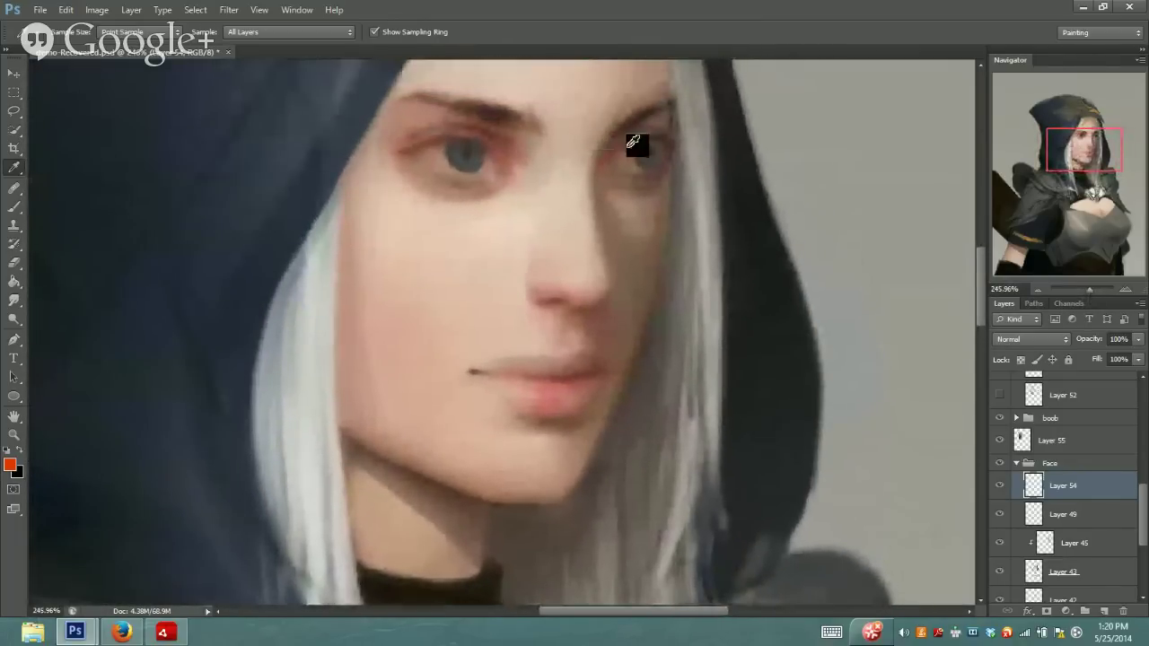
left_click_drag(476, 119, 499, 131)
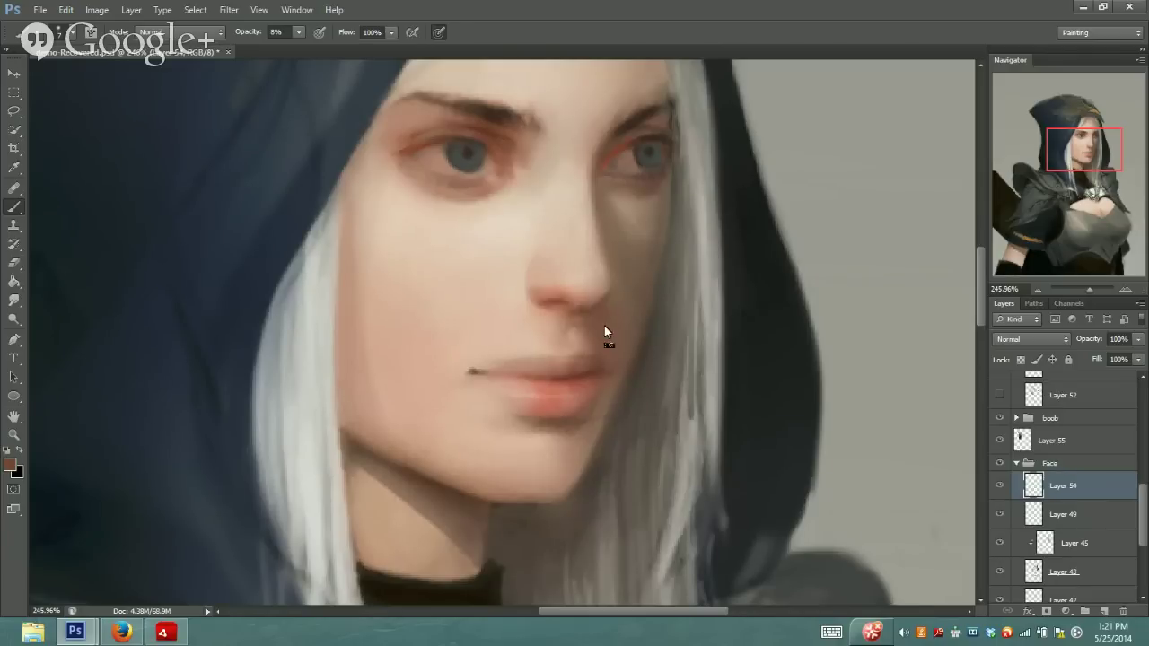
key("i")
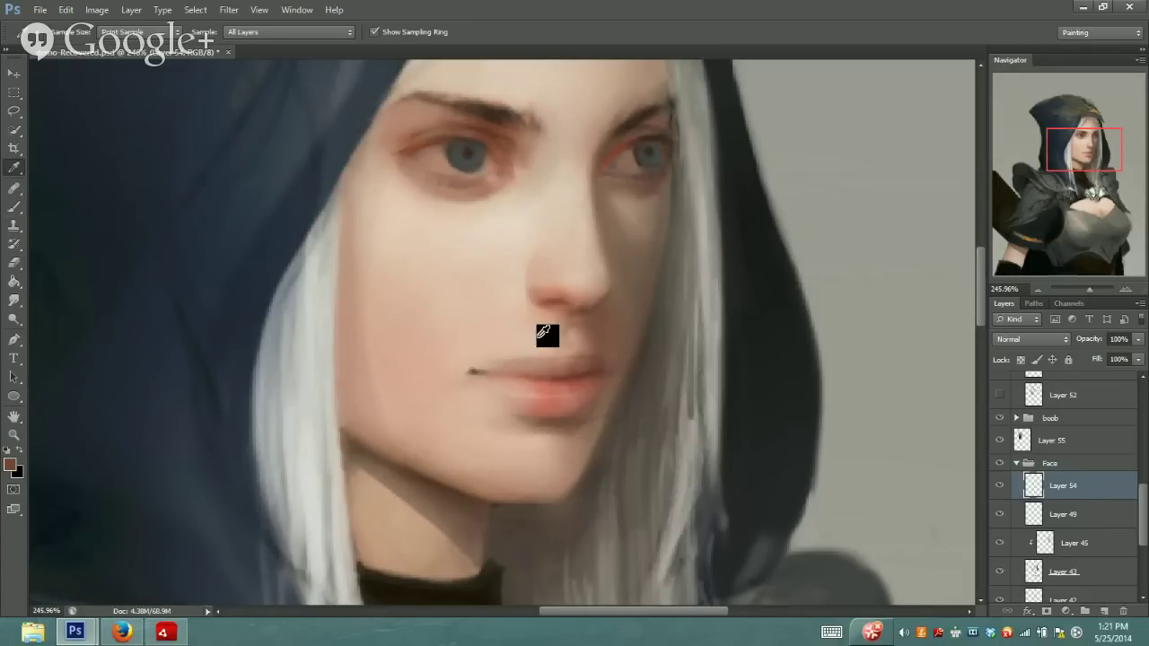
left_click(419, 144)
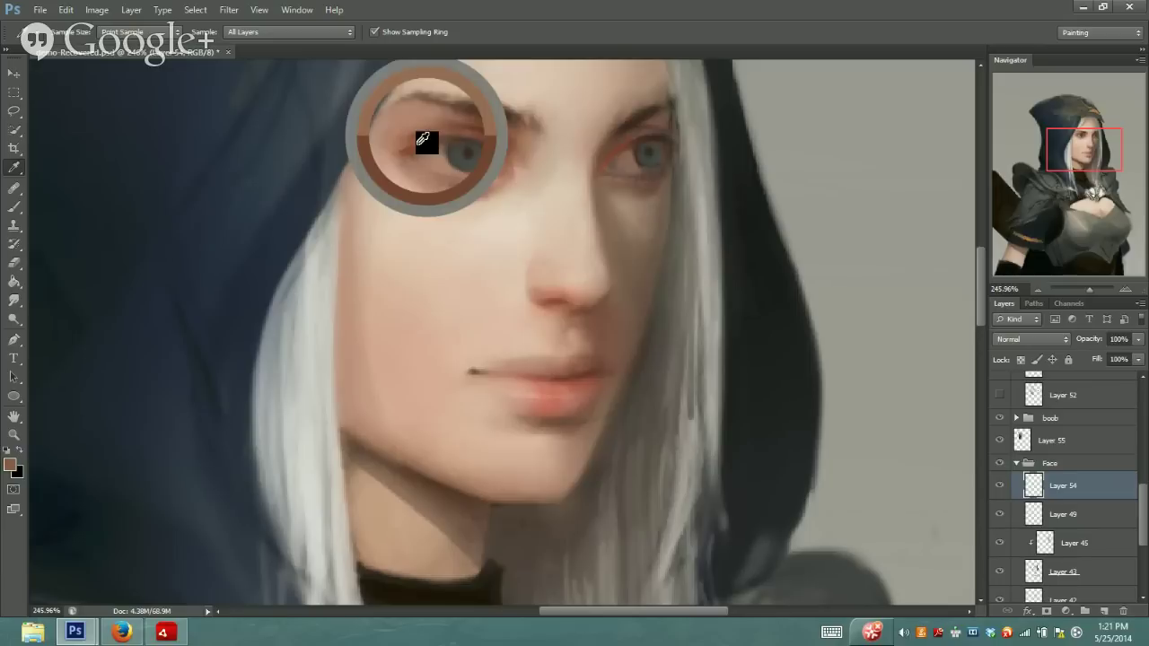
left_click(549, 378)
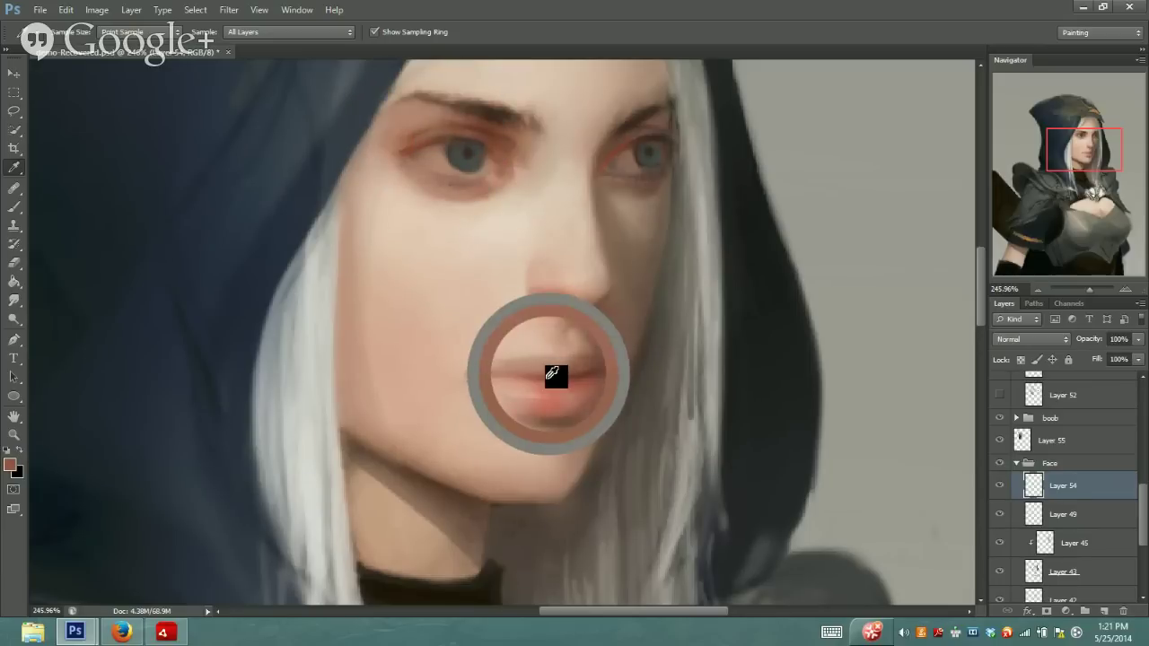
Darken the foreground to 671f15, then 431009, and glaze the eye shadows
left_click(11, 464)
mouse_move(509, 319)
left_mouse_down()
mouse_move(580, 371)
mouse_move(580, 347)
left_mouse_up()
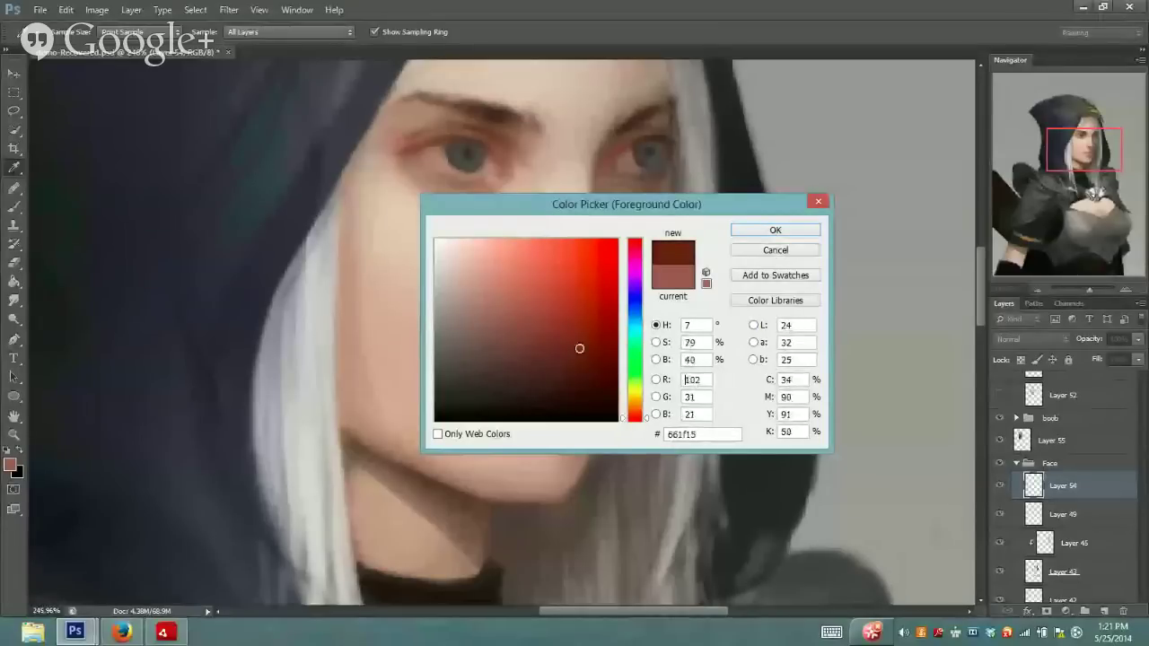
left_click(770, 231)
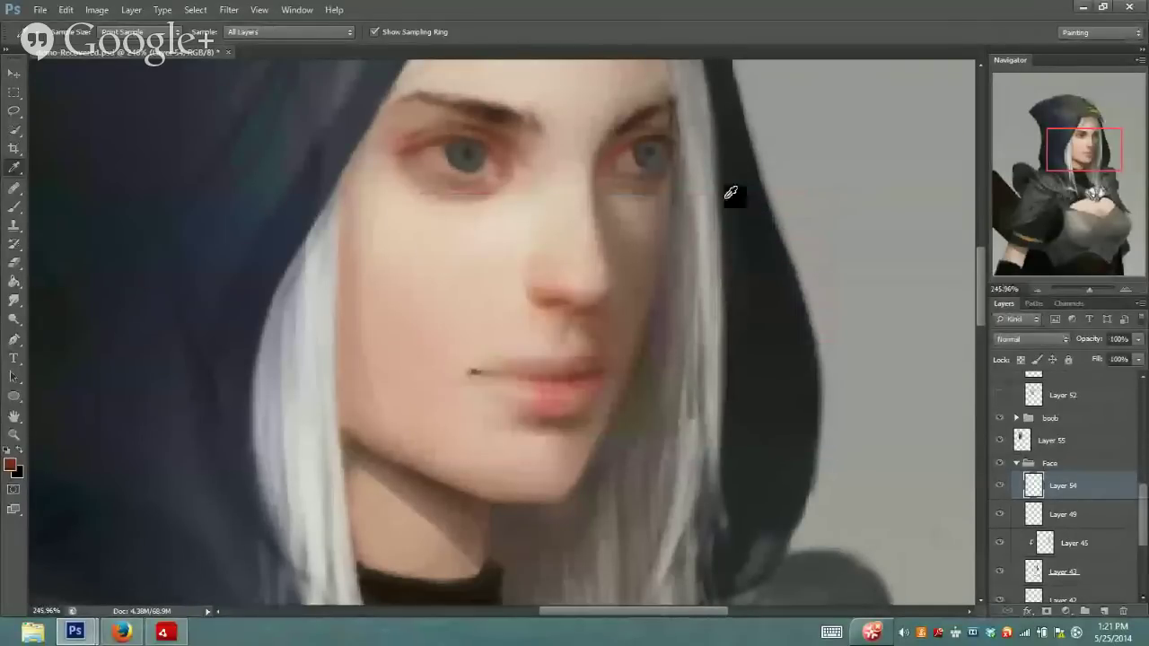
left_click(15, 207)
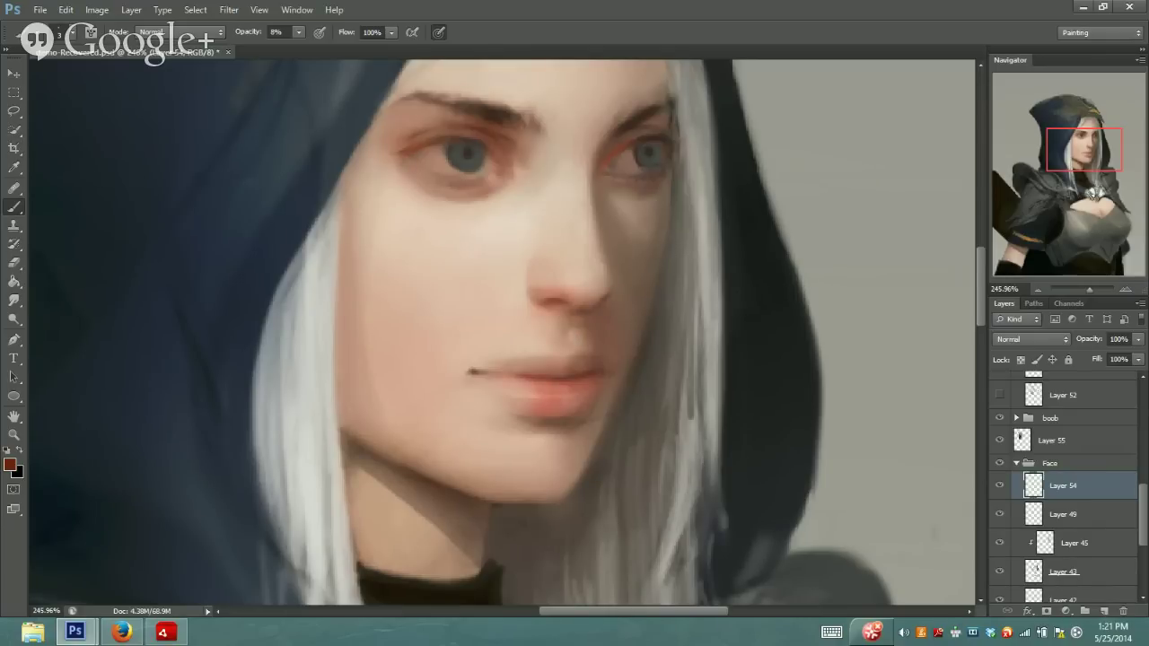
key("i")
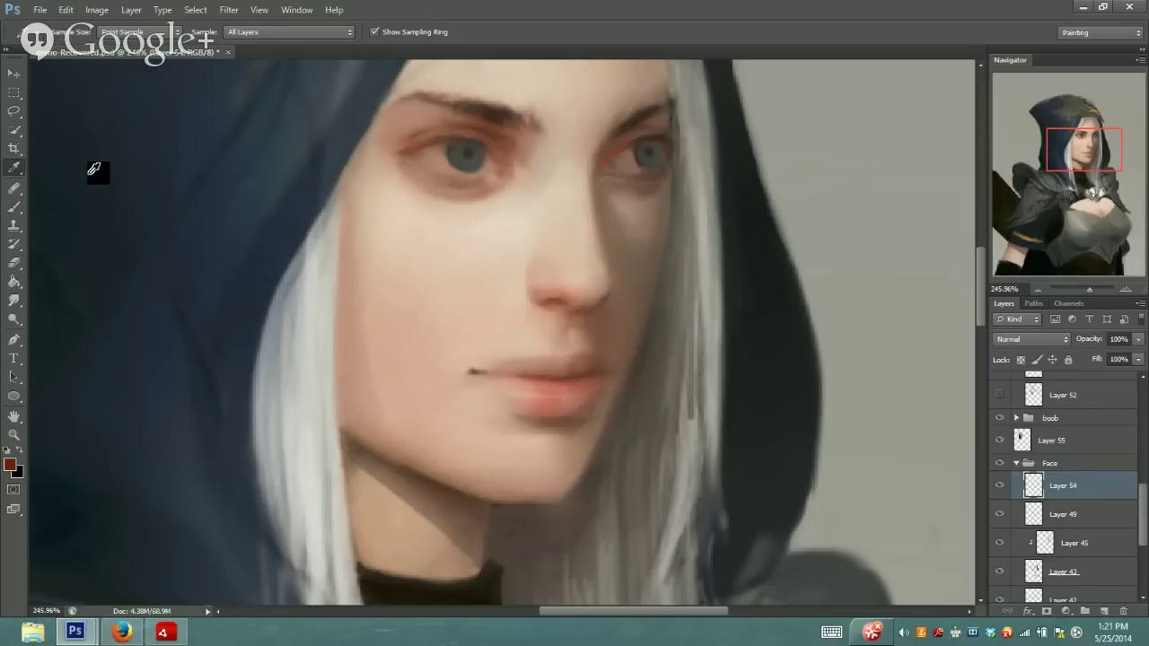
left_click(10, 465)
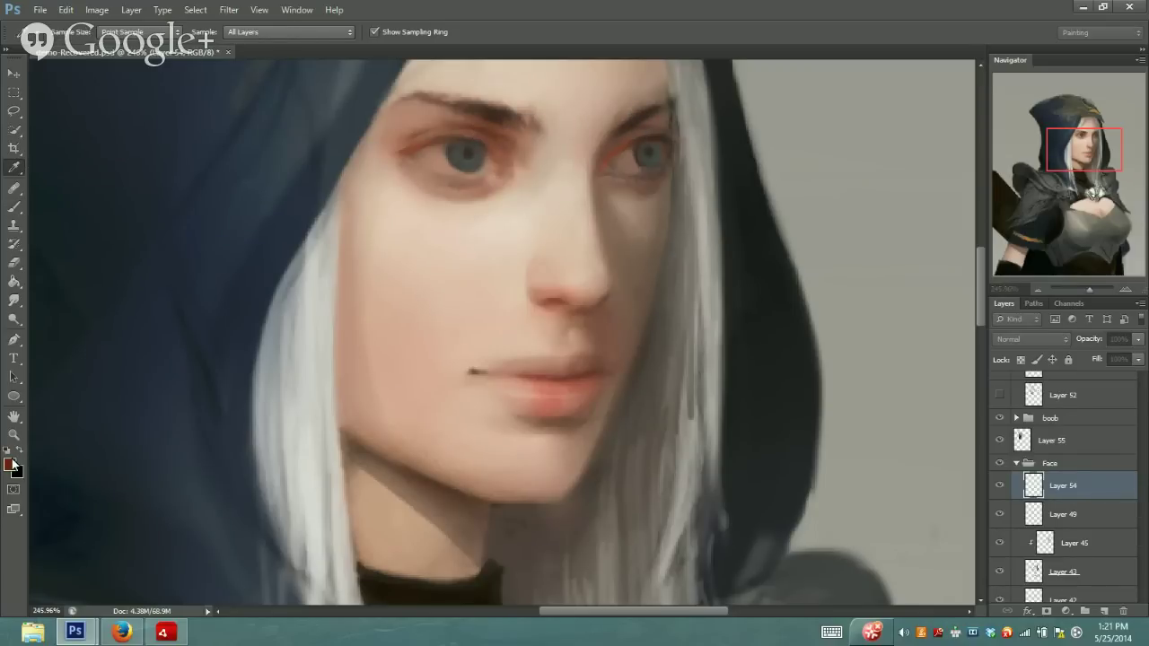
left_click(593, 373)
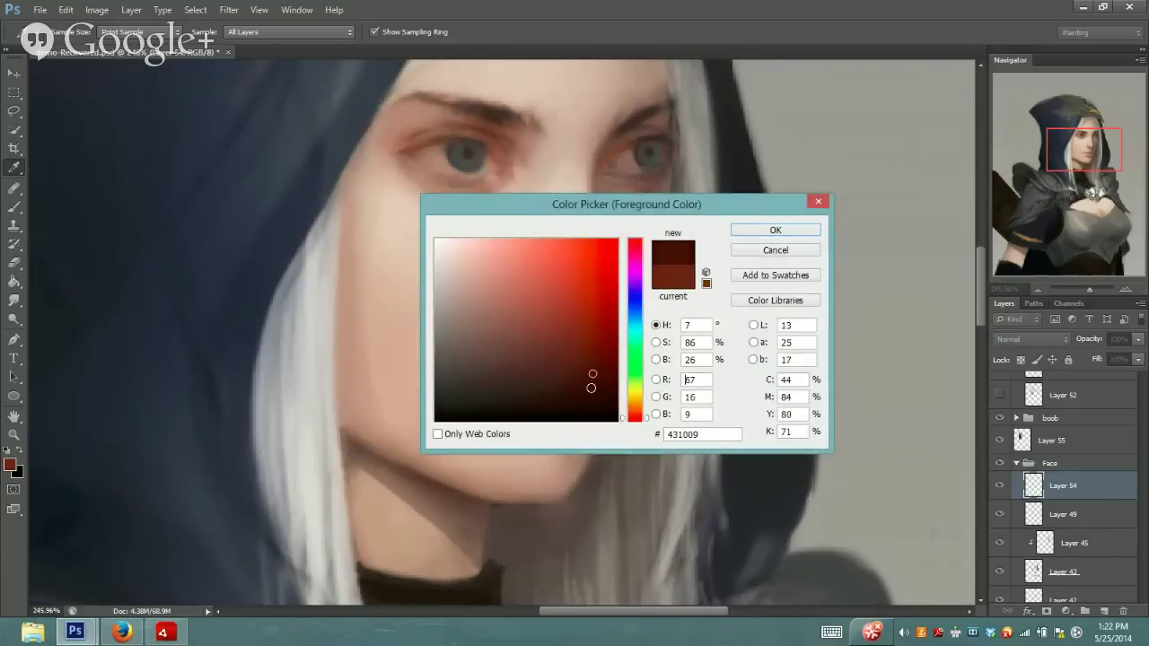
left_click(776, 230)
left_click(12, 206)
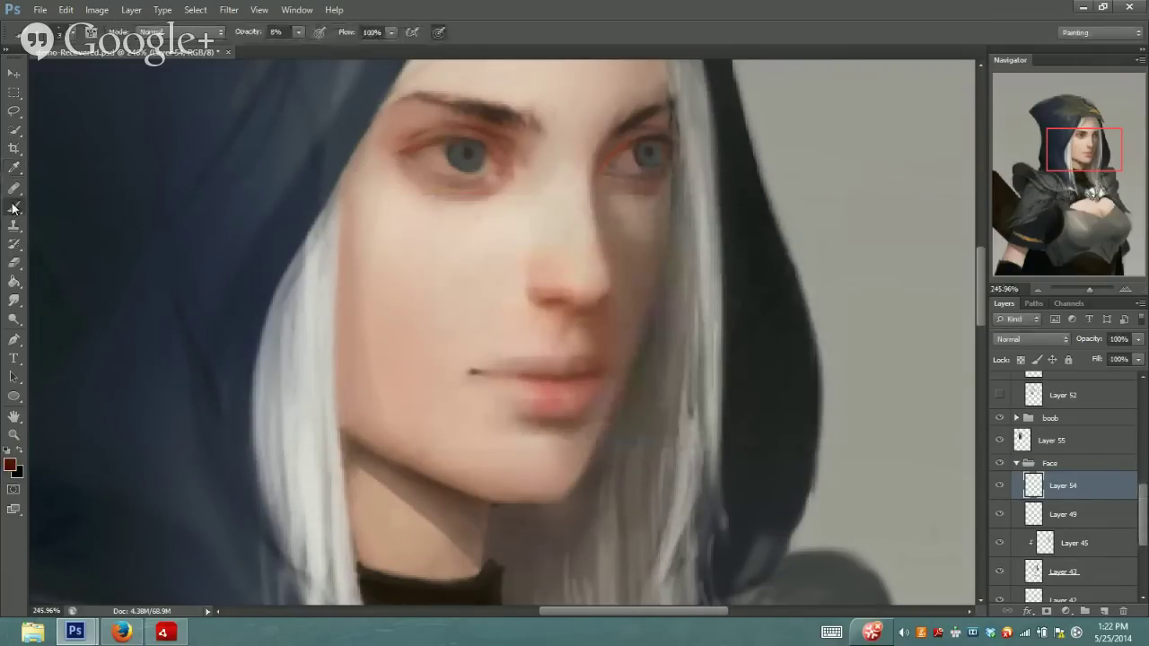
Sample a lighter skin tone near the eye and raise brush opacity to about 41%
left_click(299, 32)
key("Escape")
left_click(628, 140, "alt")
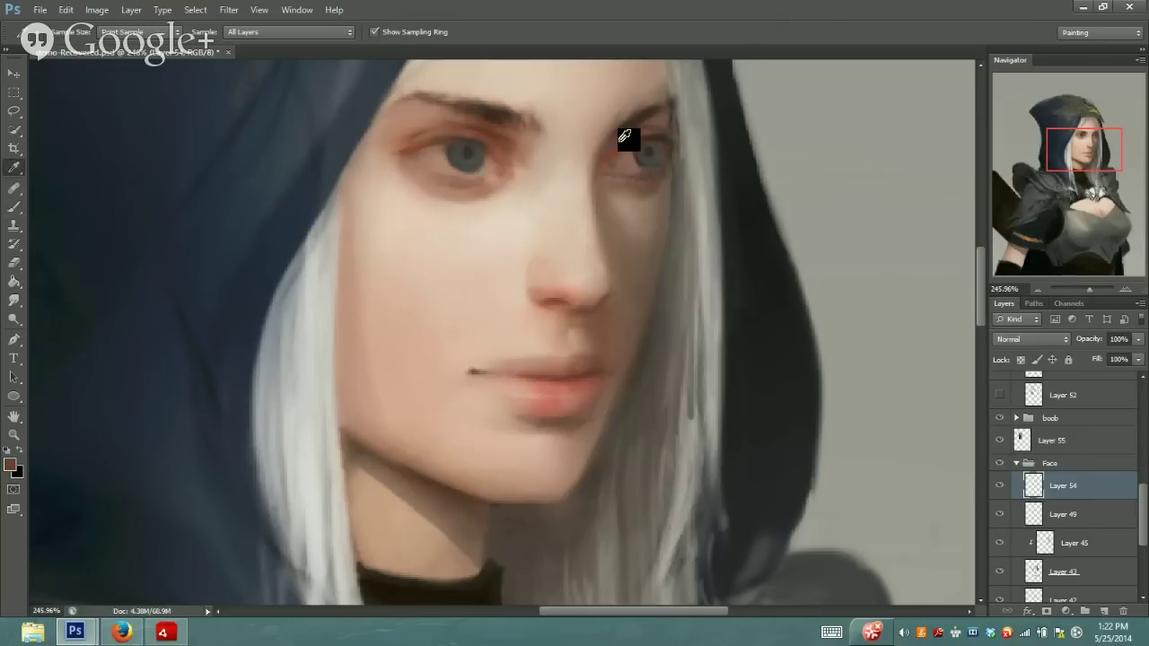
left_click(629, 140, "alt")
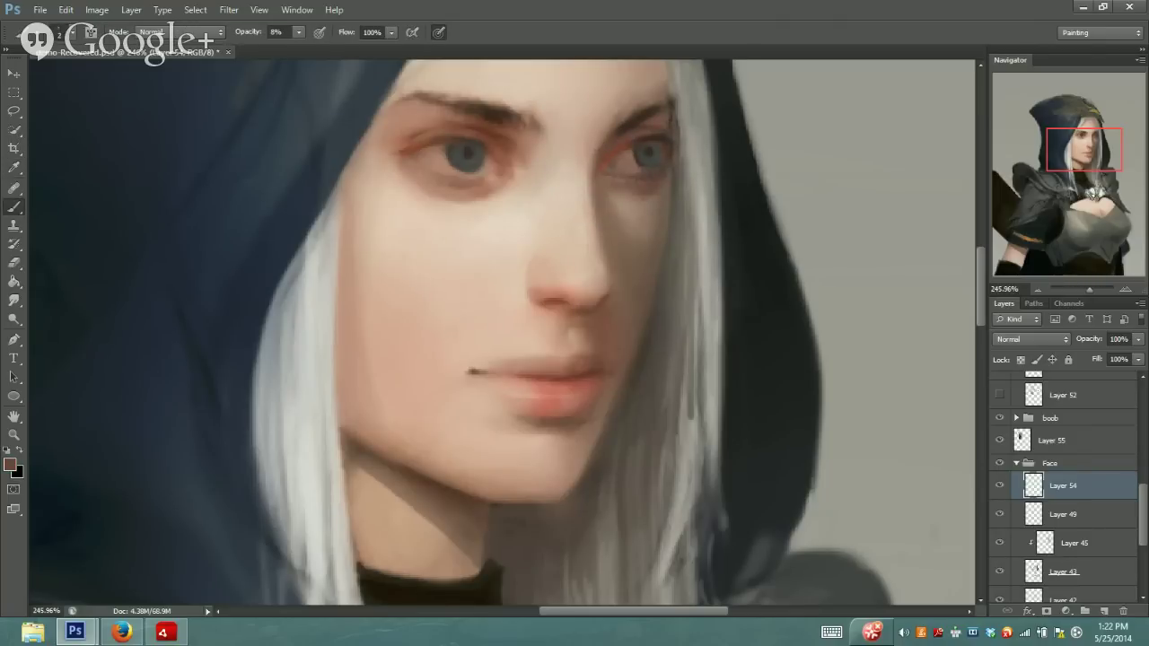
left_click(298, 31)
left_click_drag(302, 45, 323, 48)
Sample the cheek skin tone and glaze cheeks and forehead at opacities from 20% to 32%
key("u")
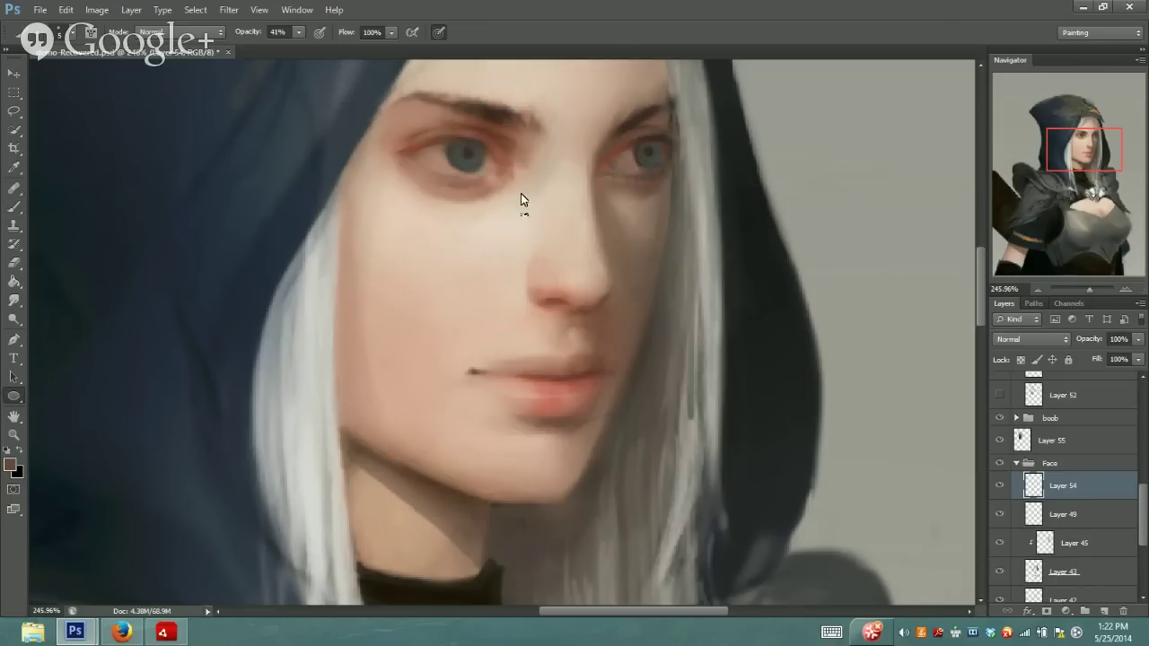
key("b")
left_click(512, 212, "alt")
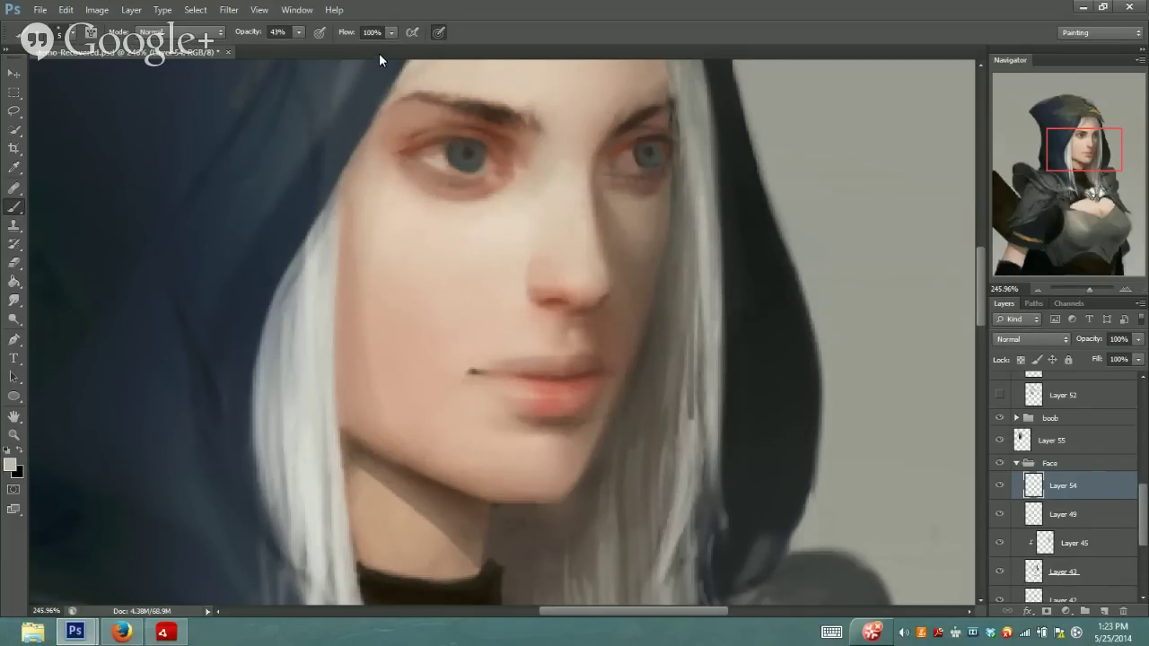
left_click(299, 33)
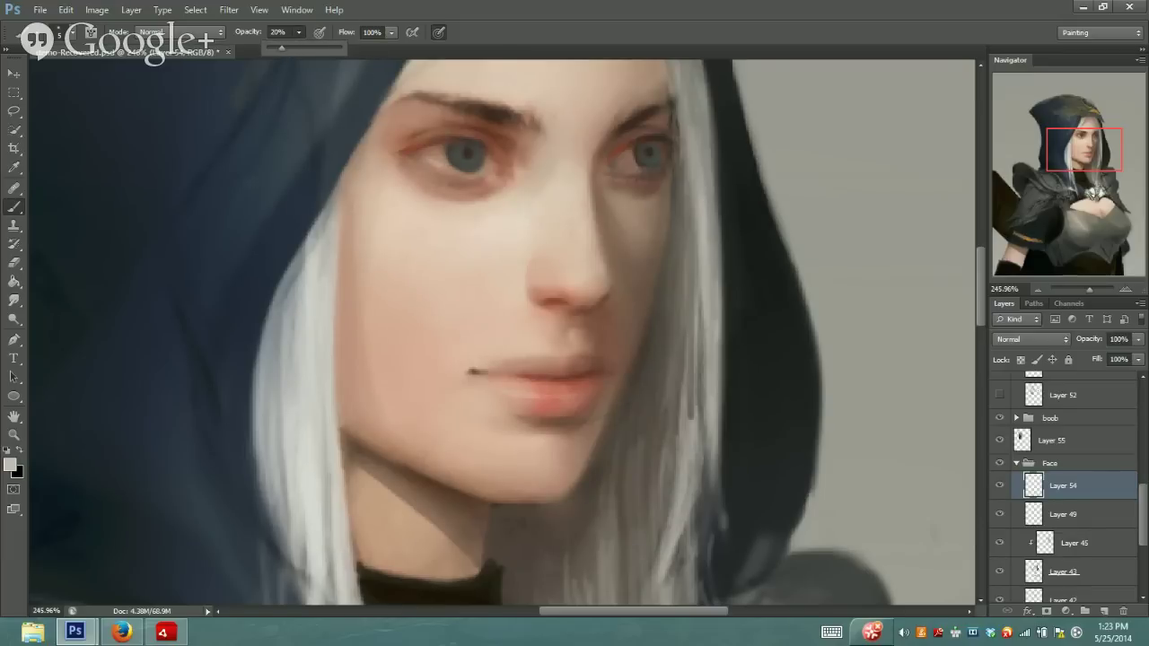
left_click(459, 175)
left_click(298, 33)
left_click(440, 167)
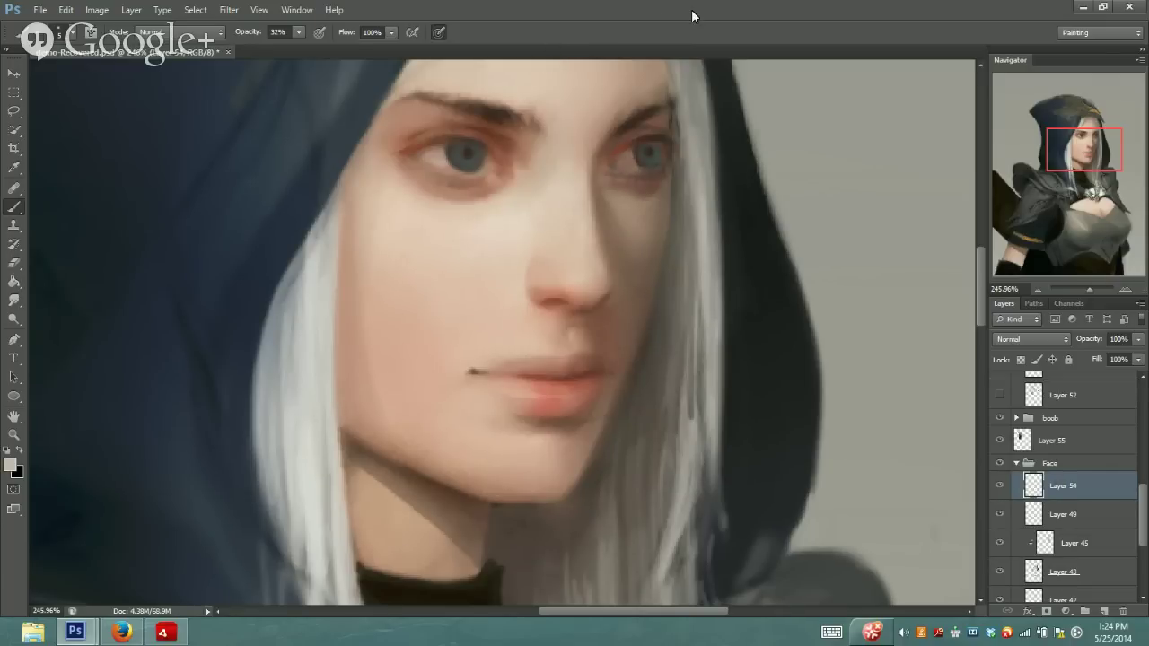
left_click(298, 32)
key("i")
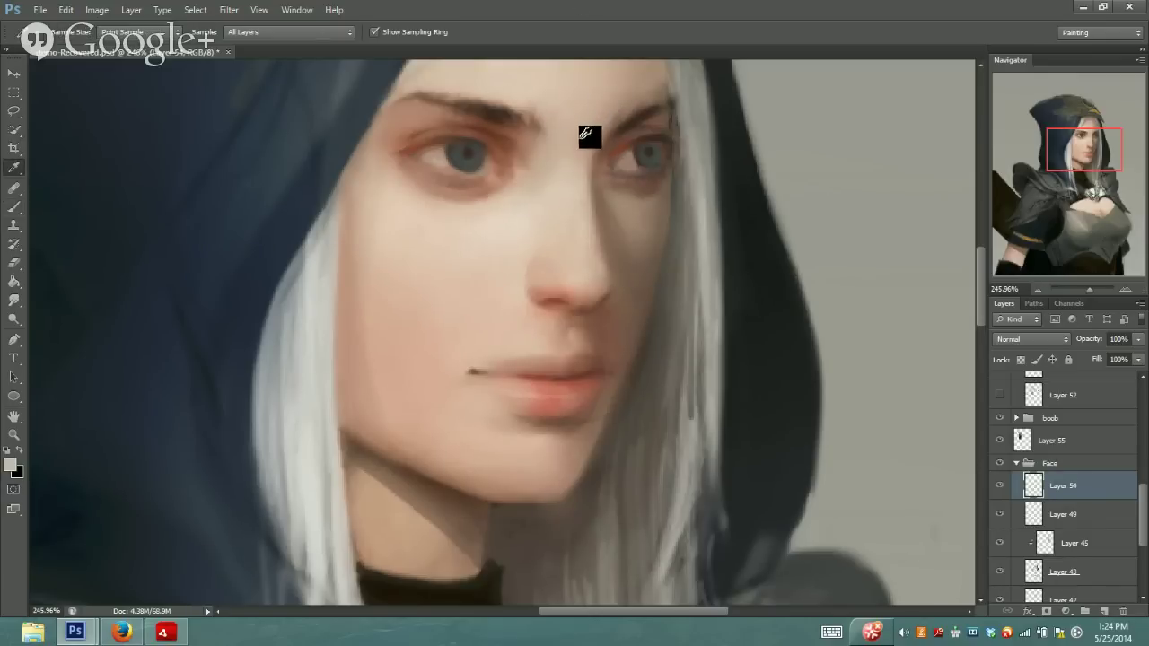
Glaze skin tones sampled from around both eyes over the eye area
left_click(449, 155)
key("b")
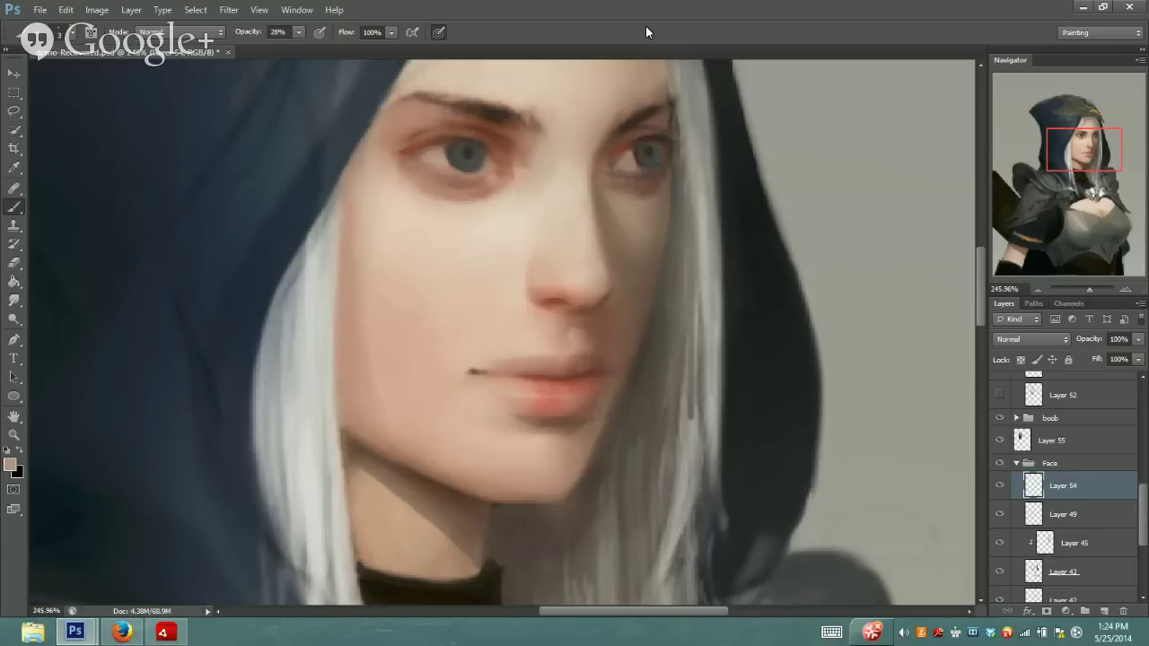
key("i")
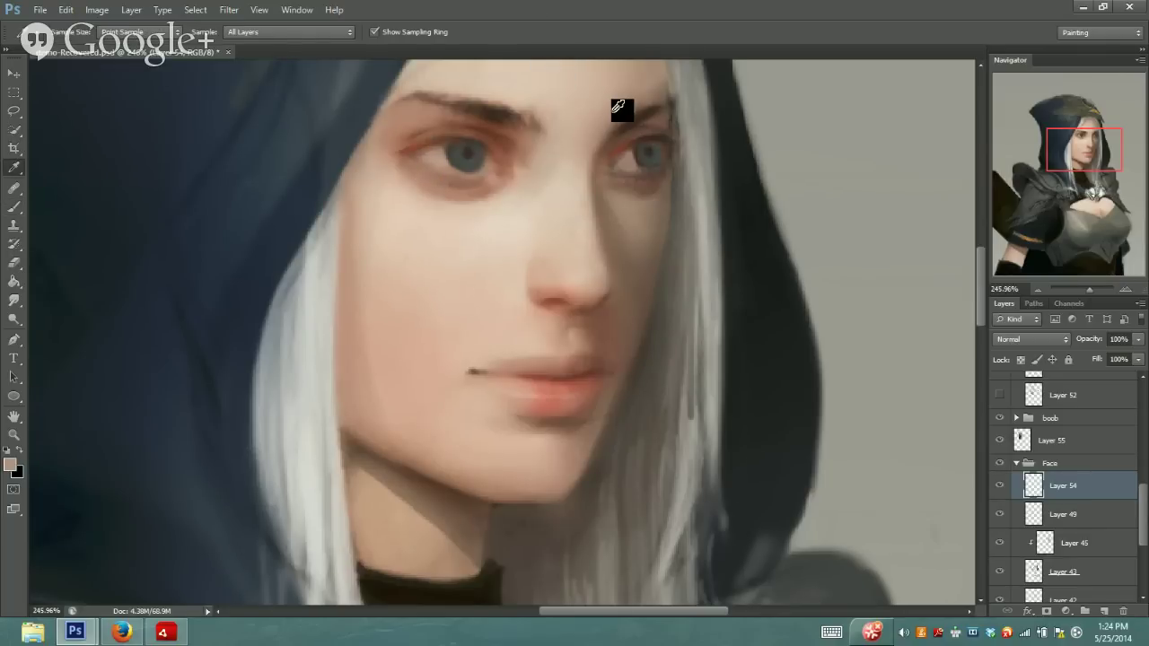
left_click_drag(628, 126, 627, 134)
key("b")
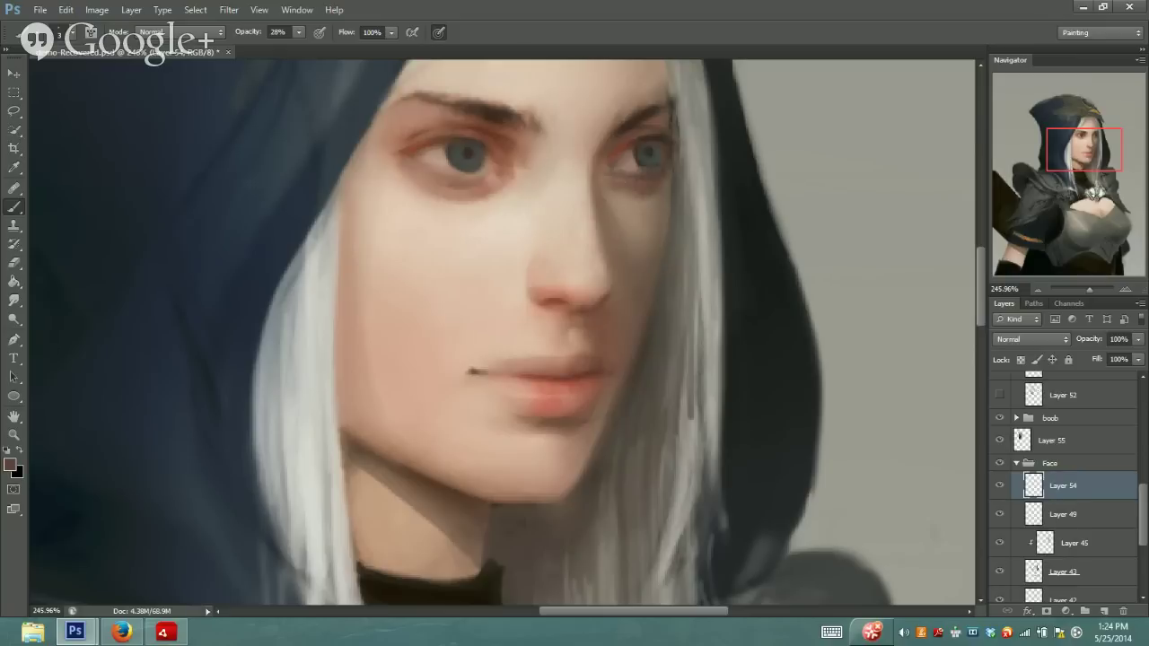
key("i")
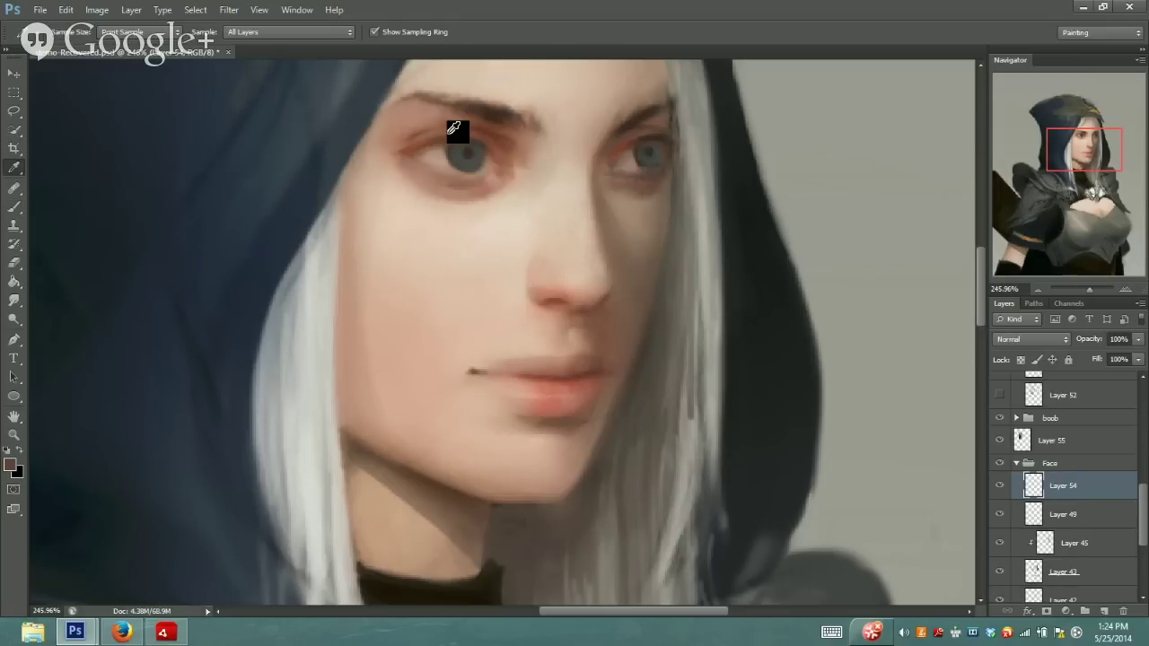
left_click(420, 145)
key("b")
Sample a light face skin tone and glaze it at 18% opacity
left_click(529, 177, "alt")
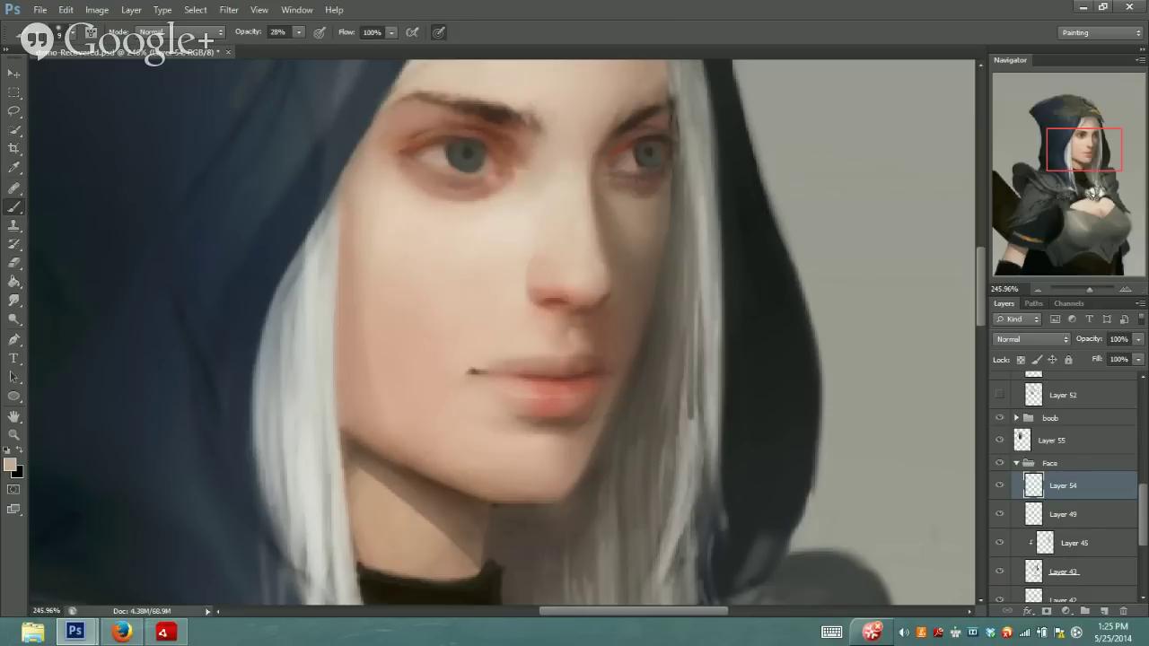
left_click(300, 38)
left_click(516, 161)
key("i")
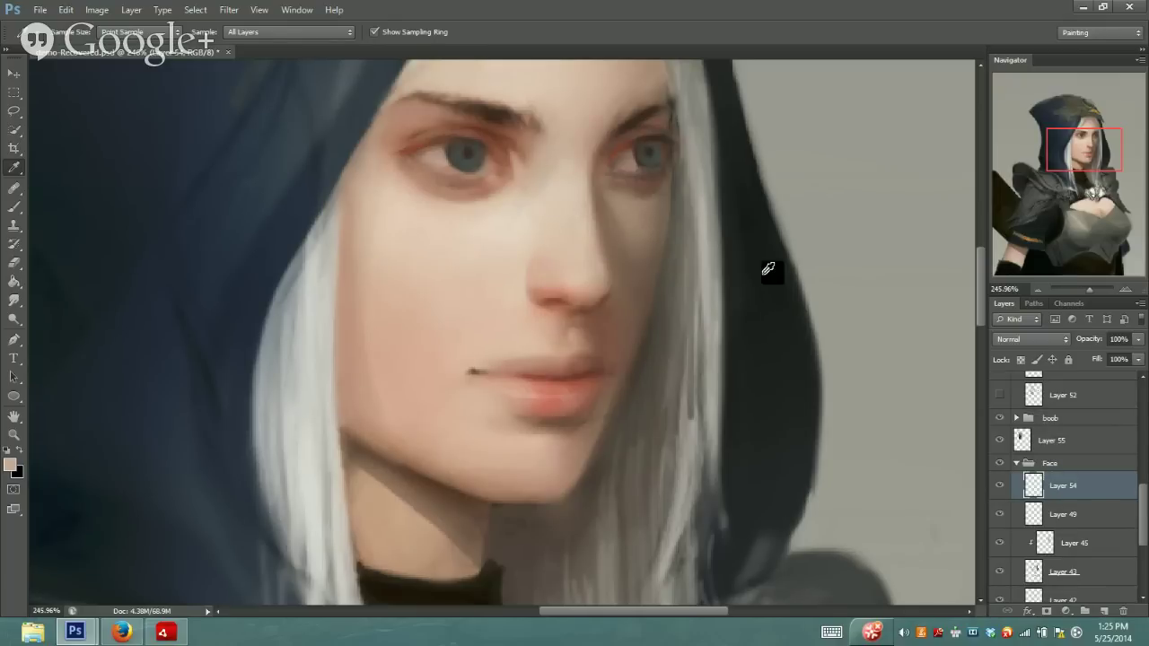
Add Layer 56 above Layer 54 and set its blend mode to Multiply
left_click(132, 10)
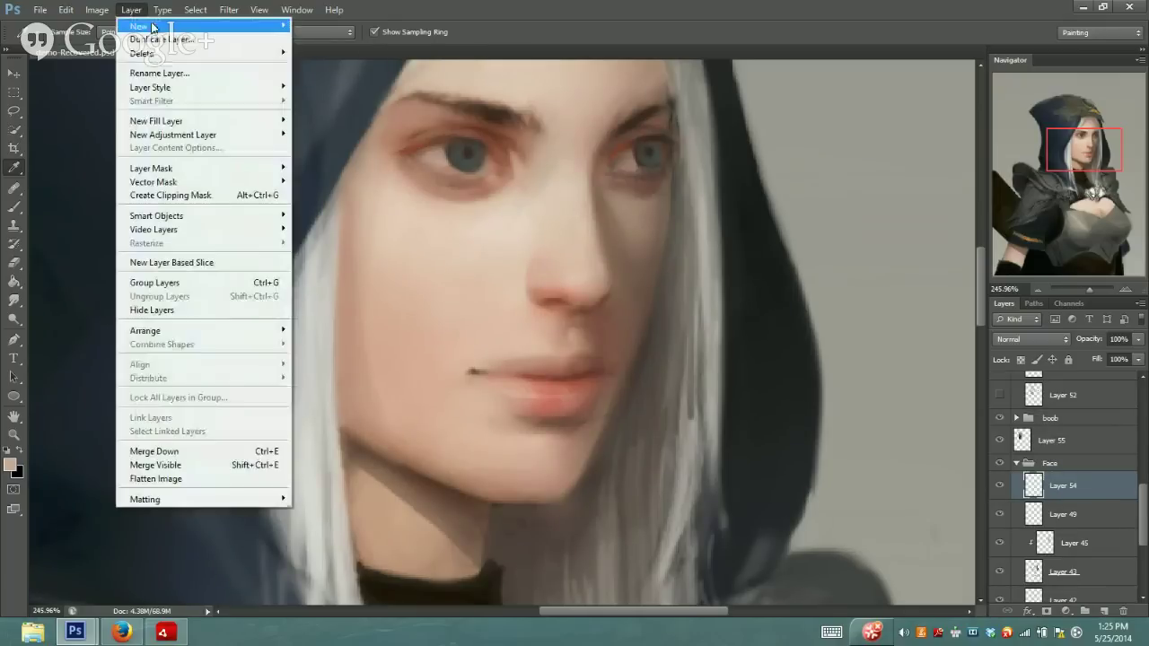
mouse_move(141, 27)
left_click(357, 29)
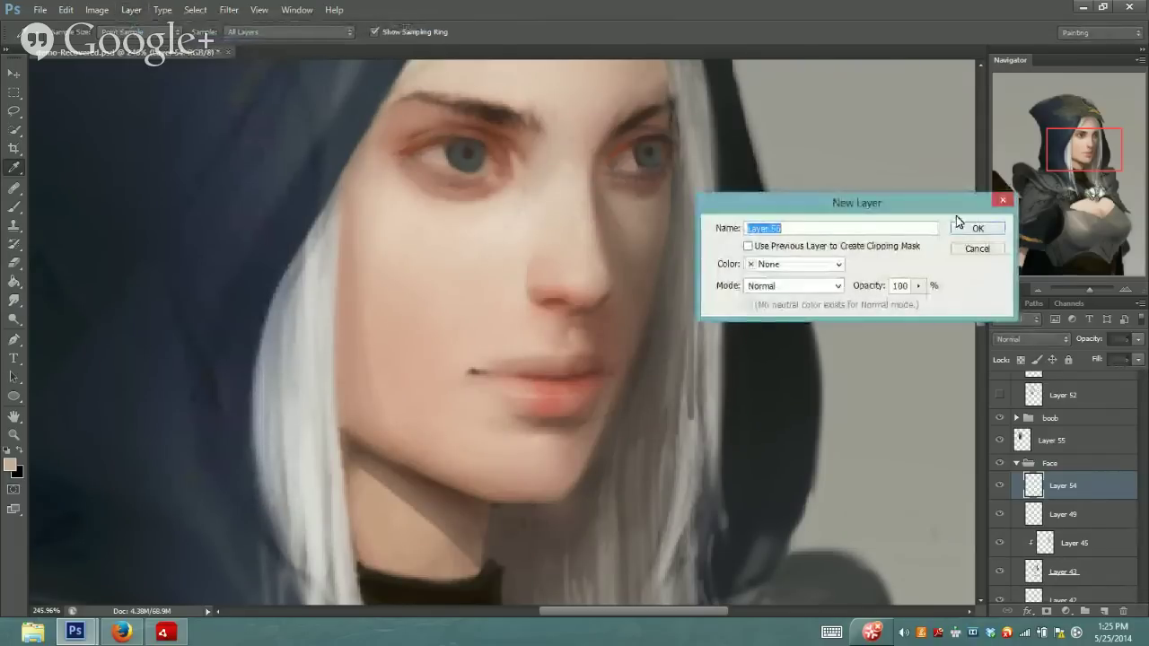
left_click(971, 228)
left_click(1015, 335)
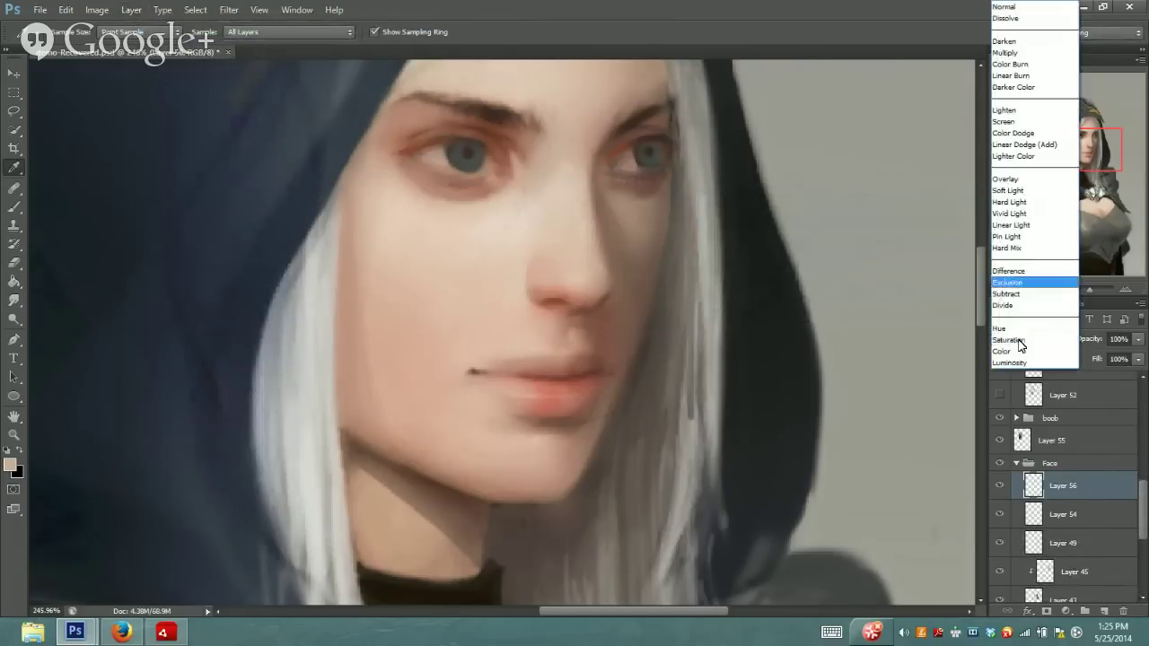
left_click(1034, 51)
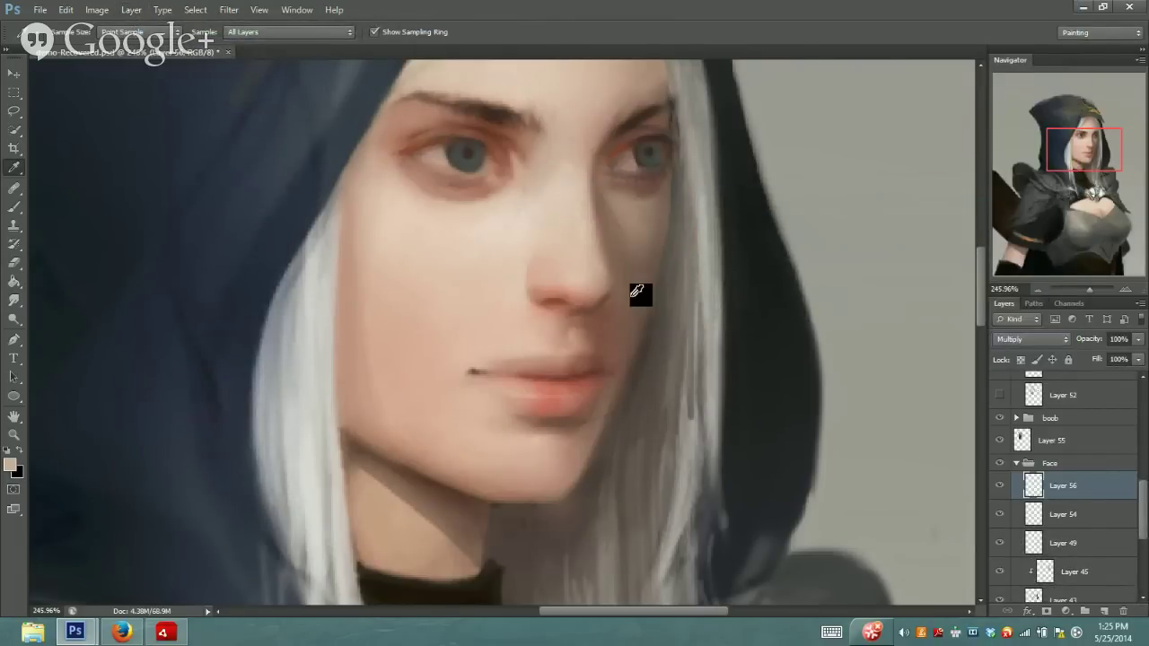
Sample an eye-area colour, enlarge the brush to about 50, and zoom out to 149.18%
left_click(12, 210)
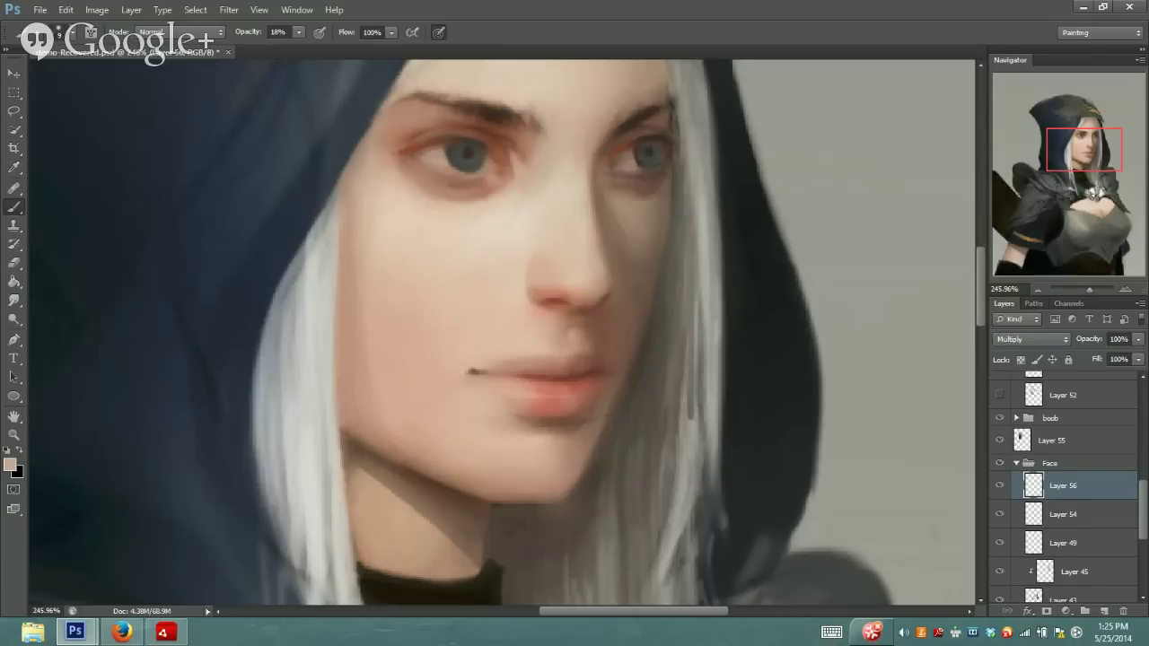
key("i")
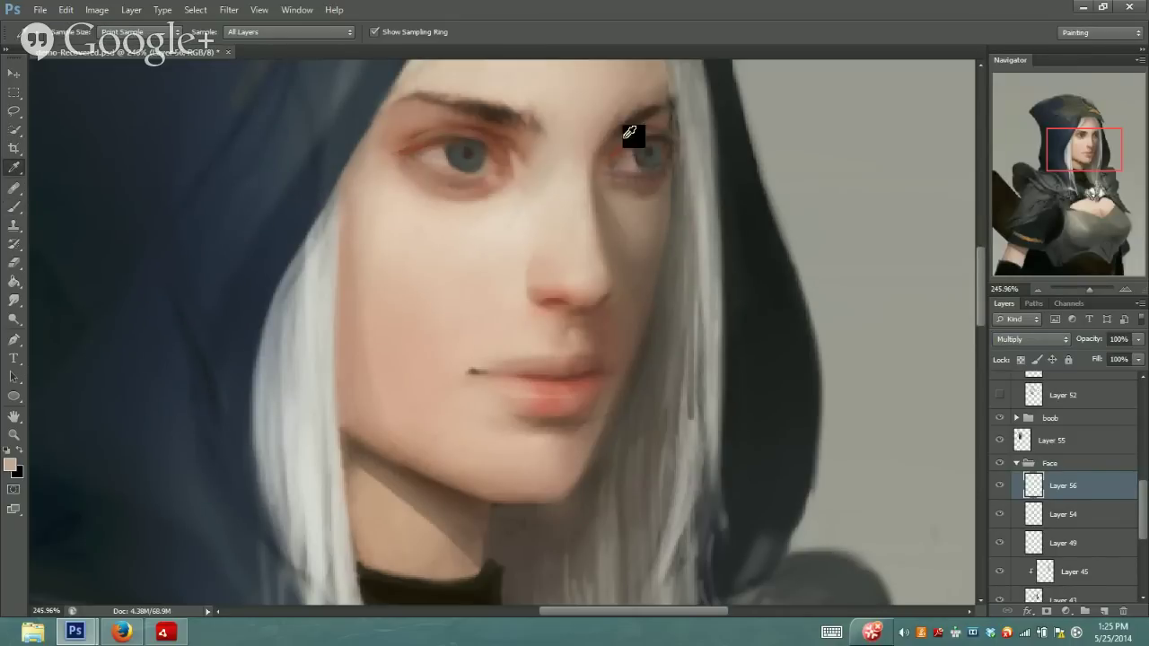
left_click_drag(431, 130, 508, 122)
key("b")
key("]")
key("]")
key("]")
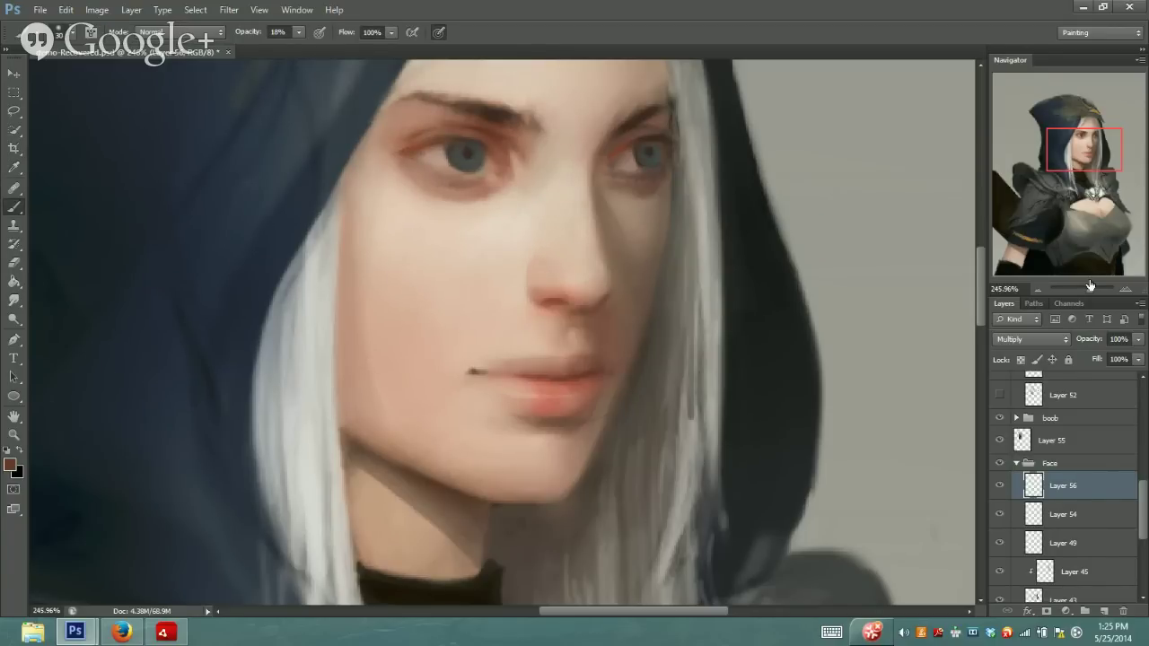
left_click_drag(1090, 290, 1086, 288)
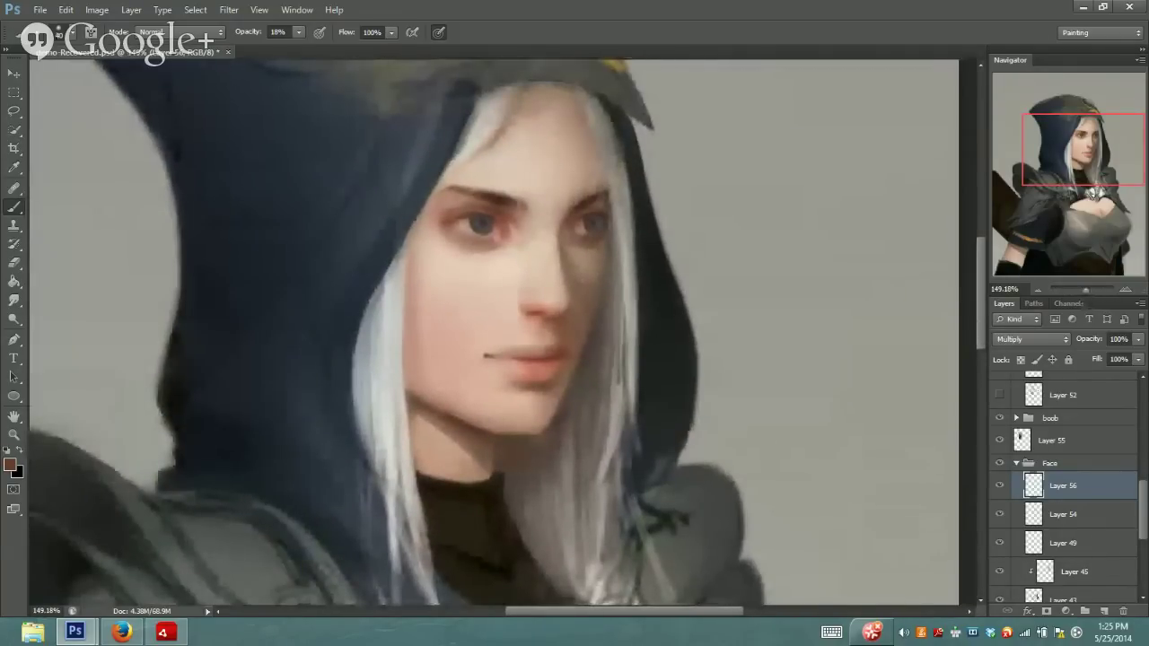
Glaze the nose tip with a warm orange-red at 7% opacity on Layer 56
left_click_drag(528, 296, 542, 300)
key("i")
left_click(11, 468)
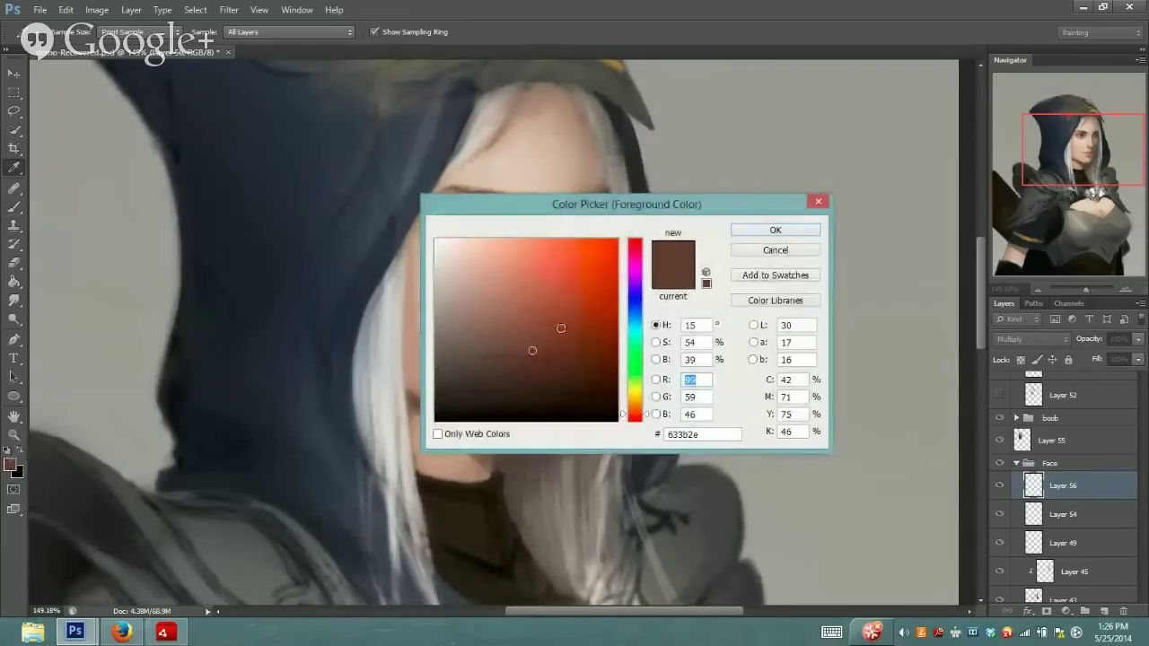
left_click_drag(561, 333, 527, 288)
left_click(758, 235)
key("b")
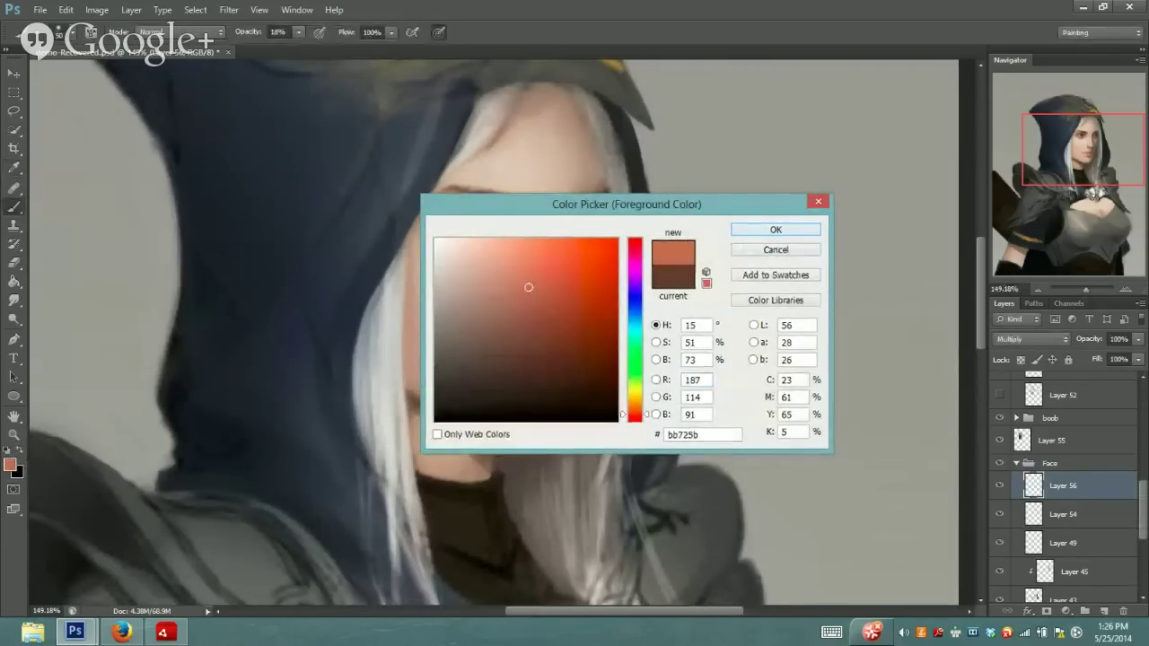
left_click(299, 32)
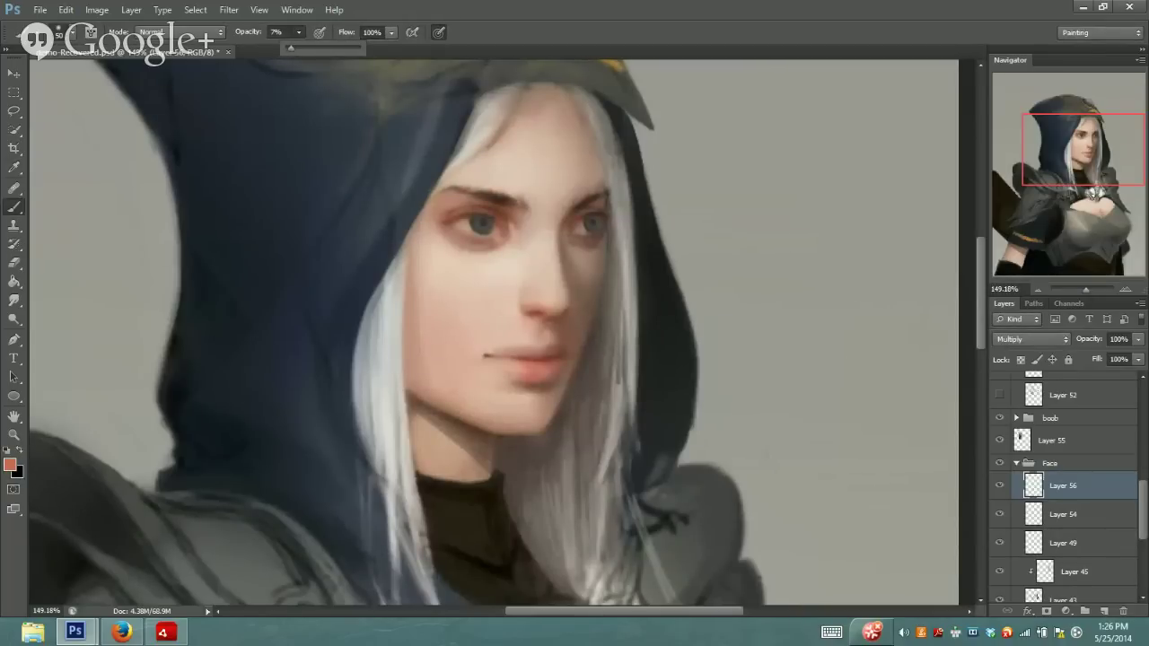
key("Return")
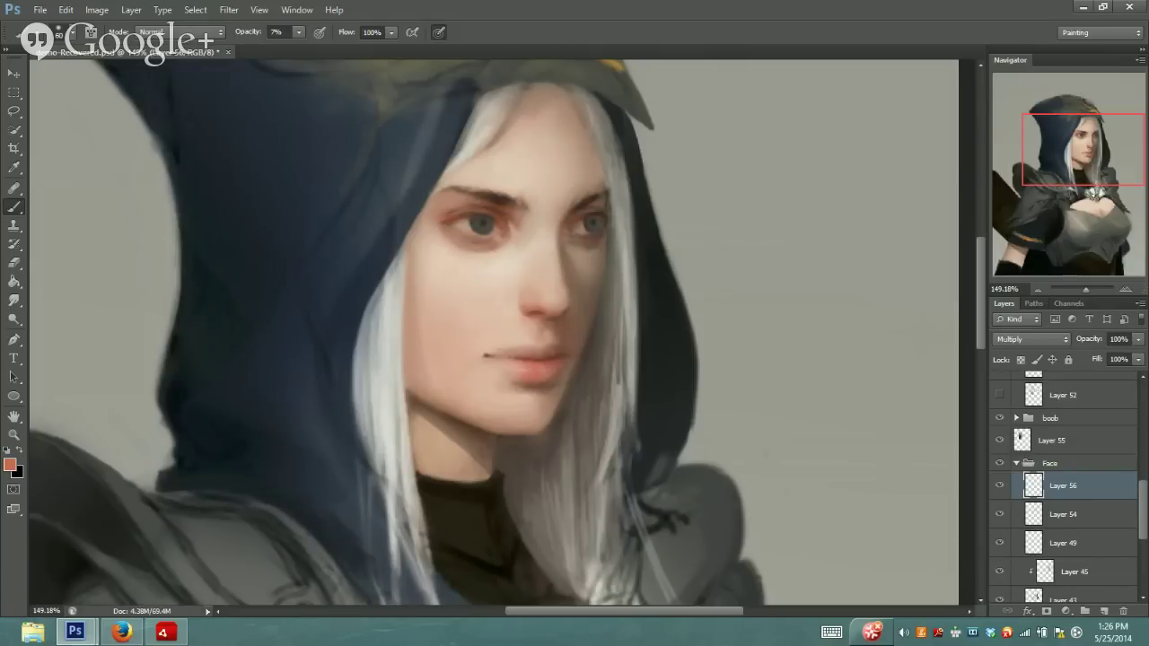
Sample pale skin tones from the face and raise brush opacity to 28%
left_click(513, 249, "alt")
left_click(298, 31)
left_click(300, 47)
key("i")
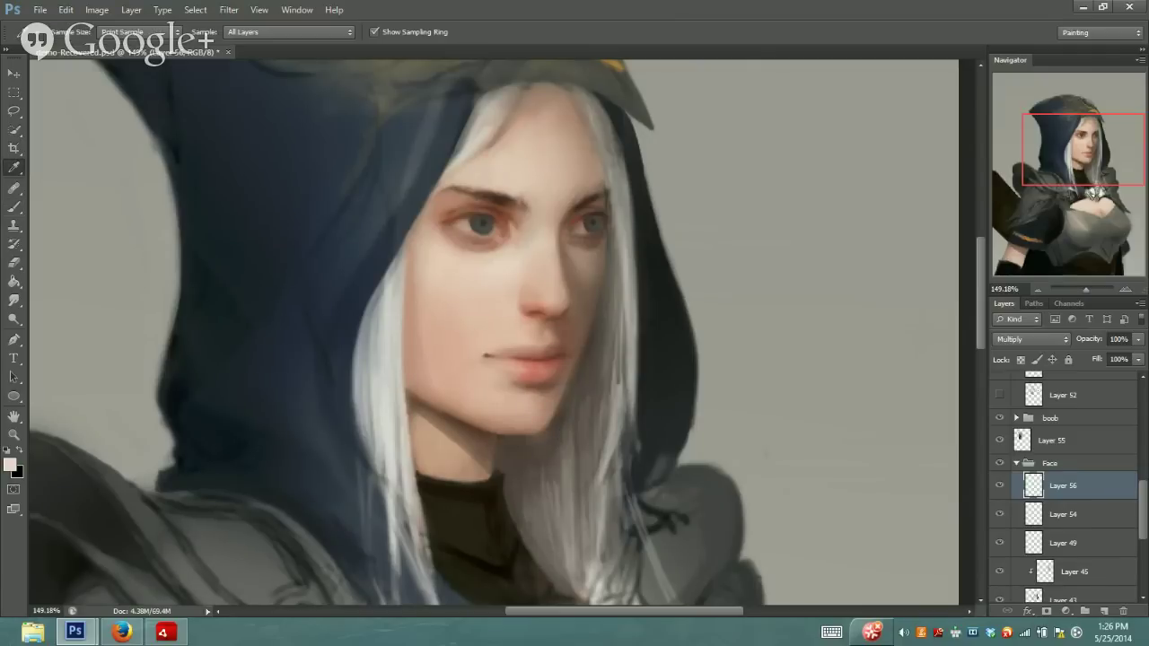
mouse_move(492, 256)
left_mouse_down()
mouse_move(508, 264)
mouse_move(504, 288)
left_mouse_up()
key("b")
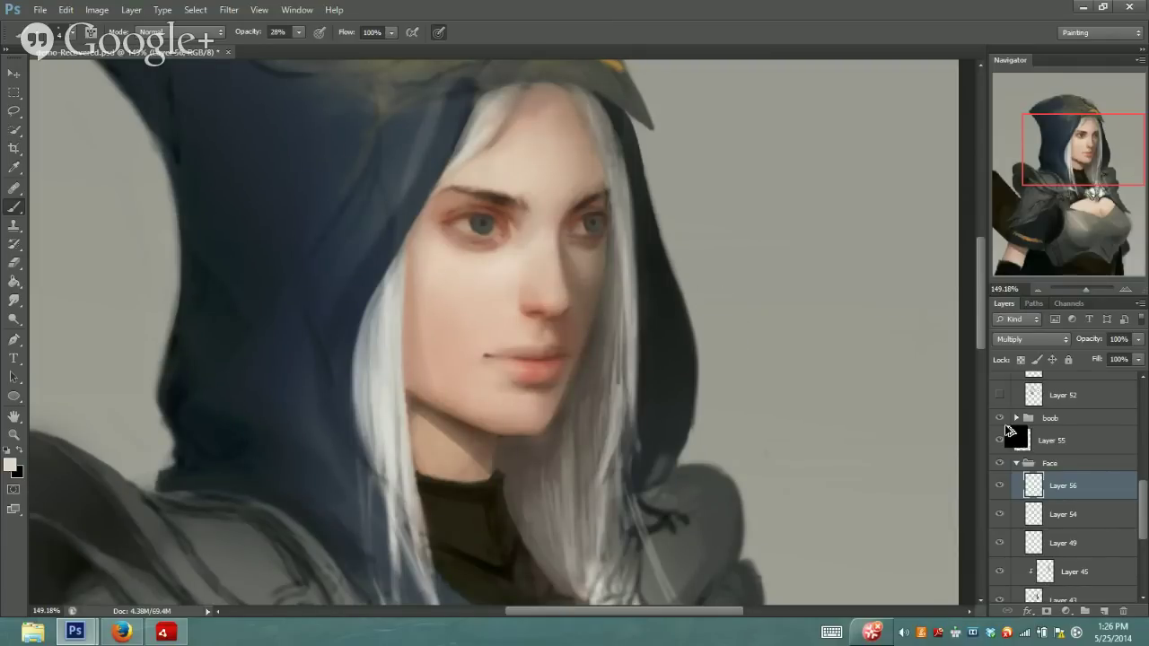
On Layer 54, sample a skin-pink tone and set brush opacity to 17%
left_click(1033, 513)
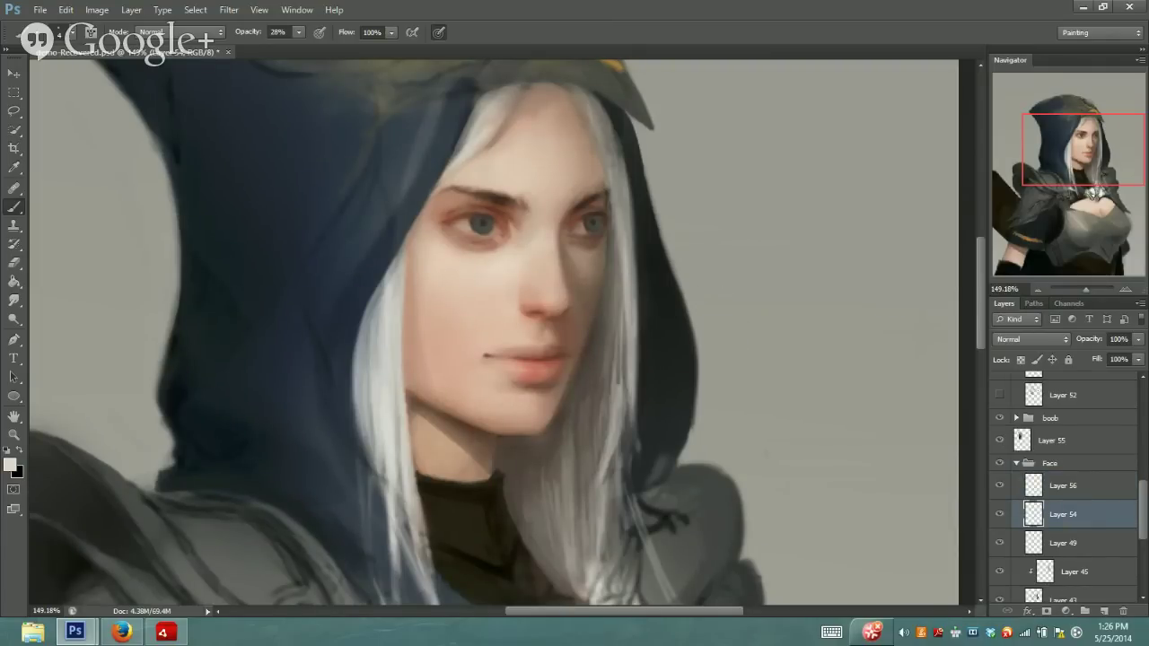
left_click(505, 288, "alt")
left_click(298, 33)
left_click_drag(297, 48, 290, 48)
Draw a triangular Polygonal Lasso selection between the nose and the lips' left corner
left_click(14, 110)
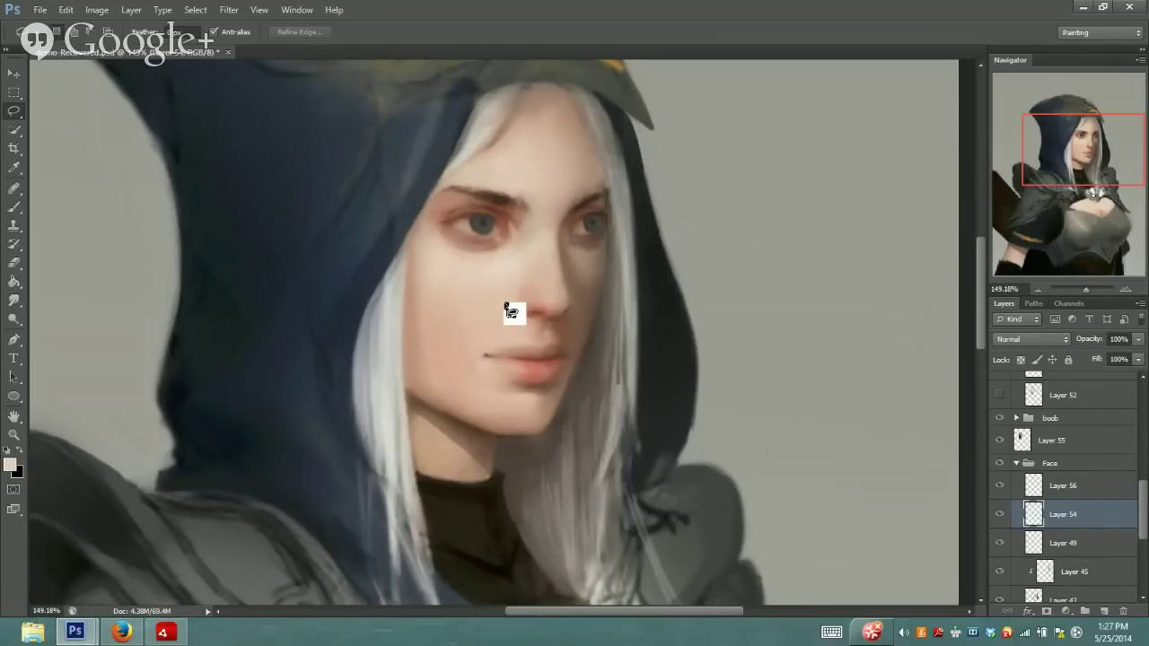
left_click(470, 340)
left_click(511, 302)
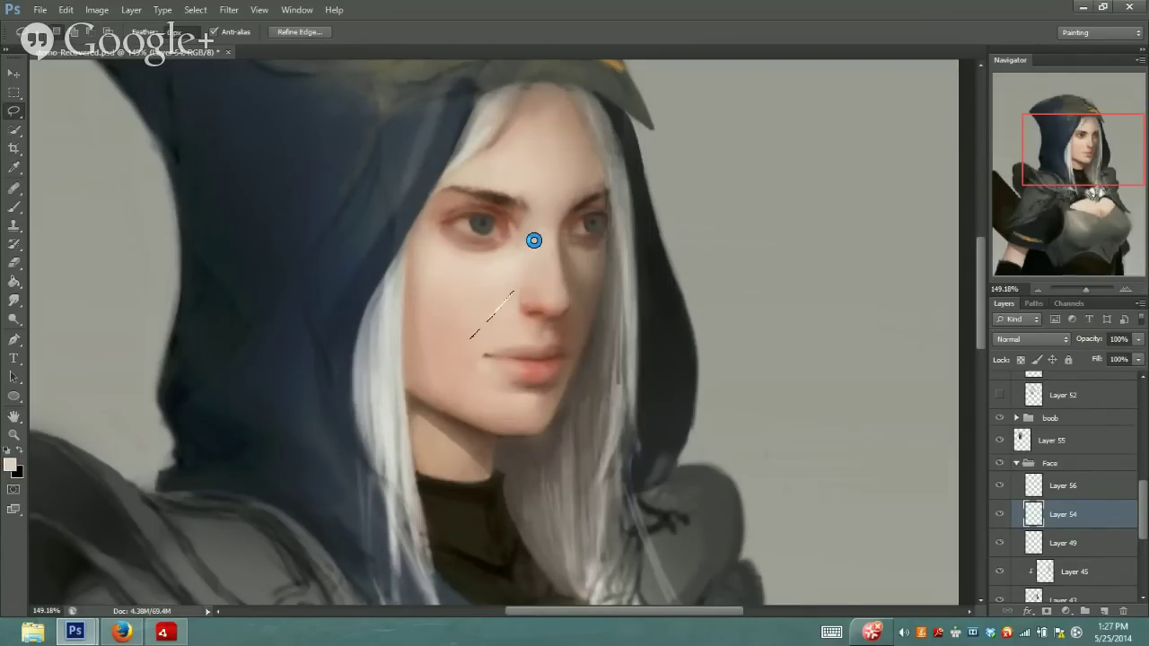
left_click(524, 289)
left_click(477, 342)
left_click(534, 341)
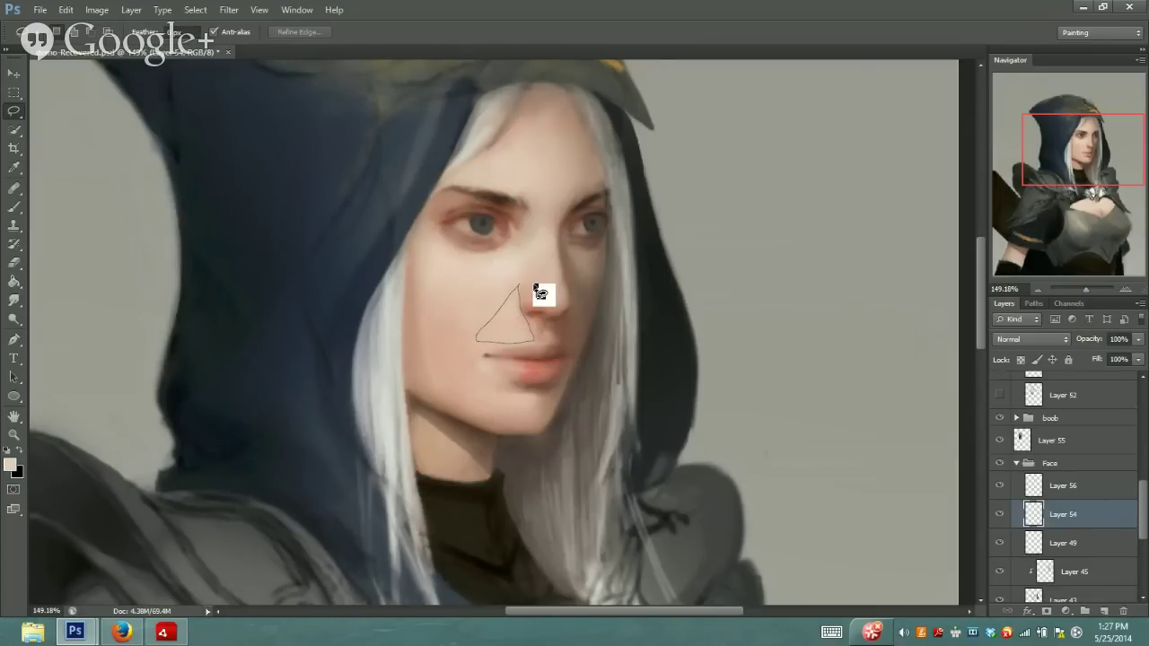
left_click(510, 285)
Test light 13%-opacity strokes inside the triangle at brush sizes 70 and 45, undoing both
key("b")
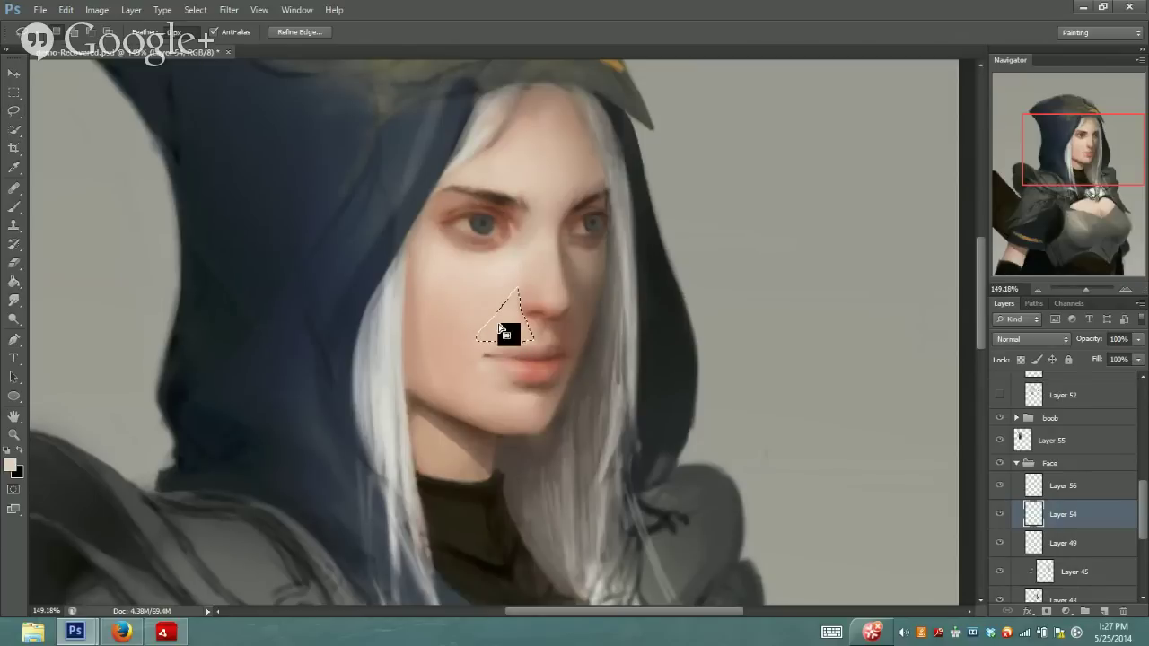
key("bracketright")
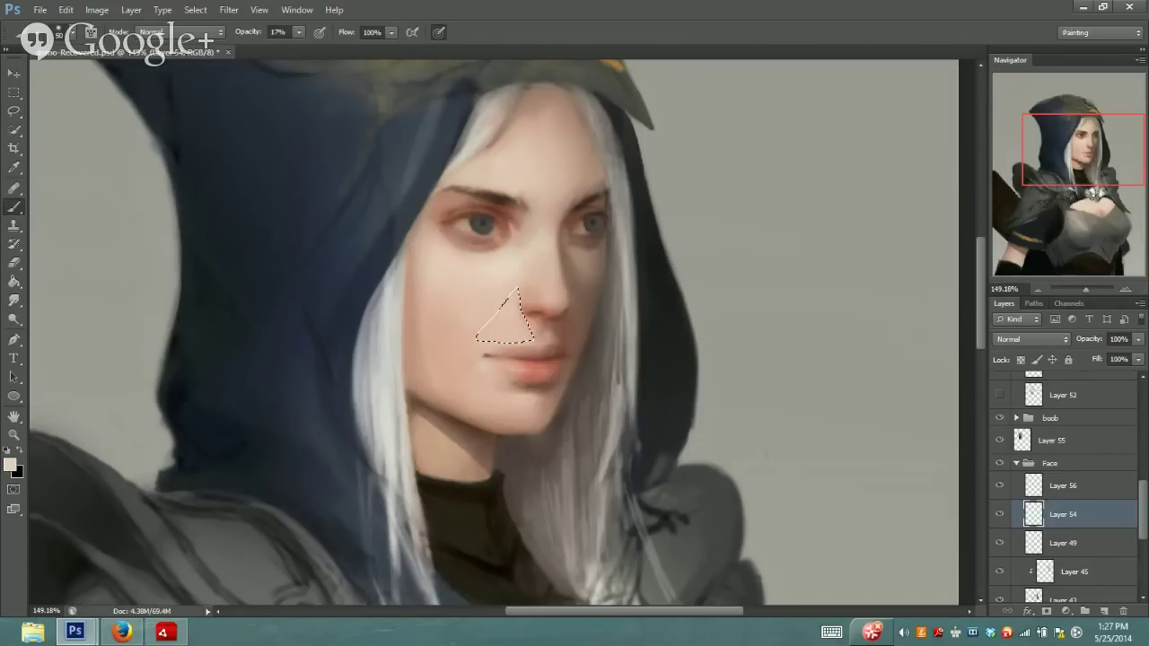
left_click(299, 33)
left_click_drag(303, 47, 300, 46)
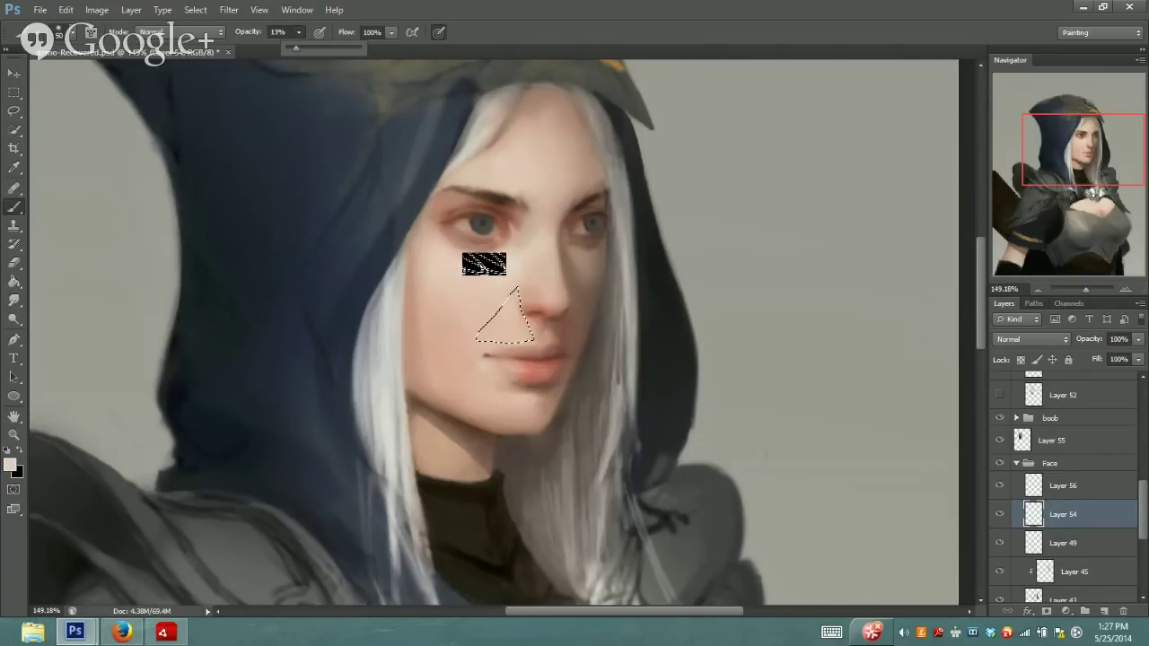
left_click(516, 306)
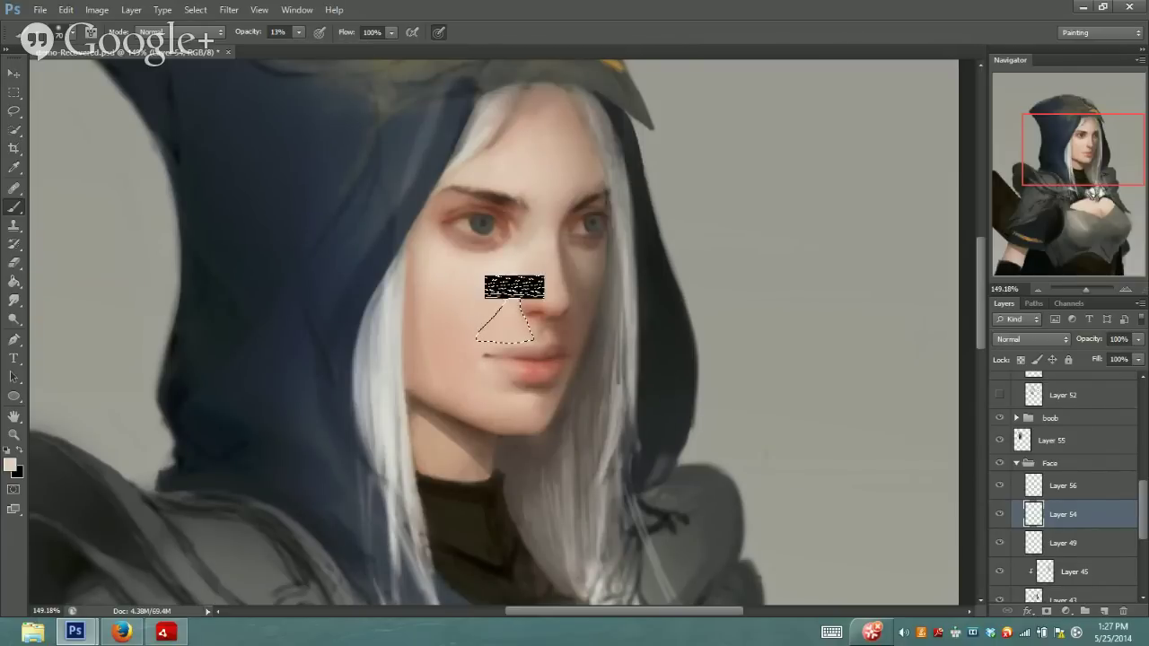
left_click_drag(481, 334, 516, 289)
key("ctrl+z")
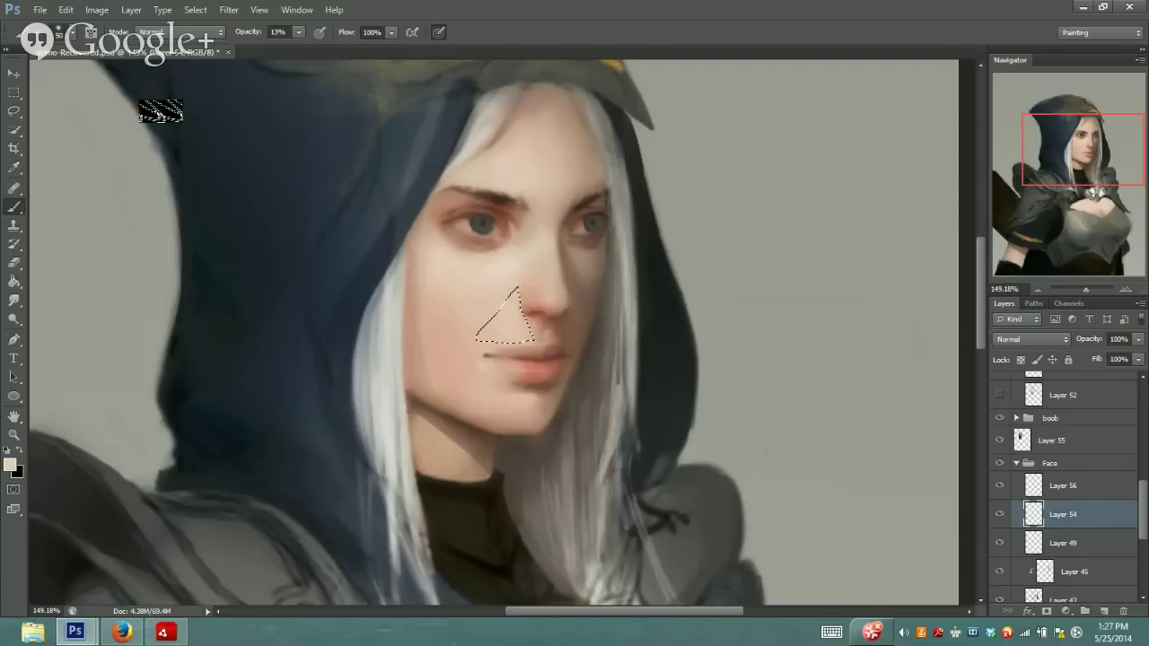
key("bracketleft")
mouse_move(496, 316)
left_mouse_down()
mouse_move(485, 330)
mouse_move(515, 292)
left_mouse_up()
key("ctrl+z")
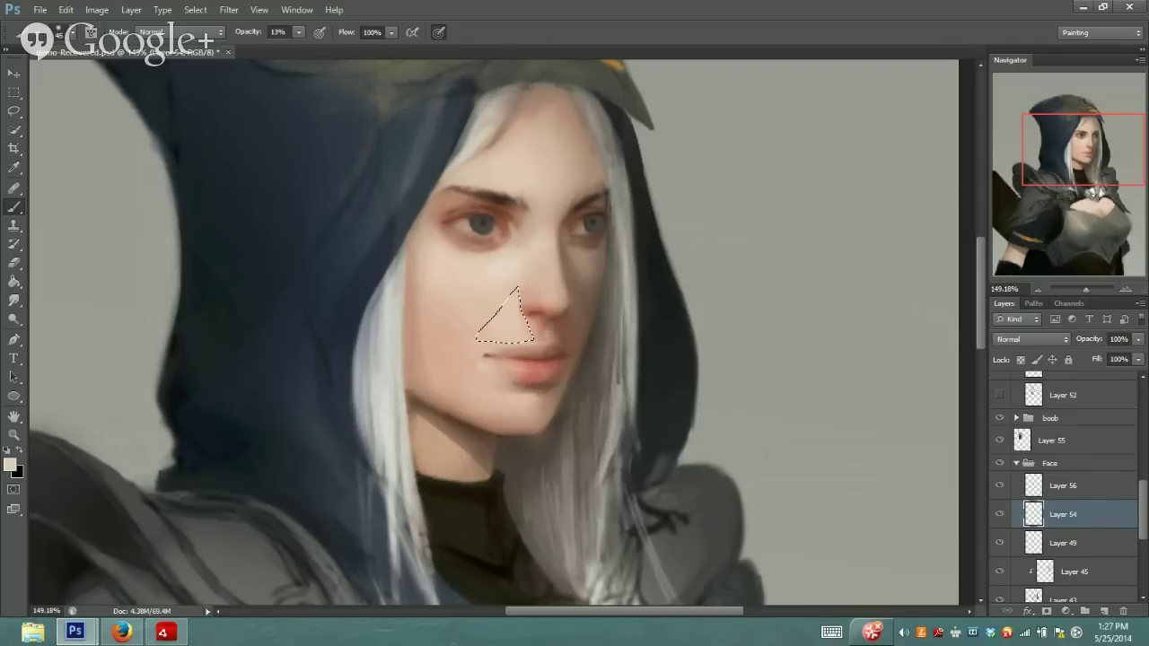
left_click(13, 110)
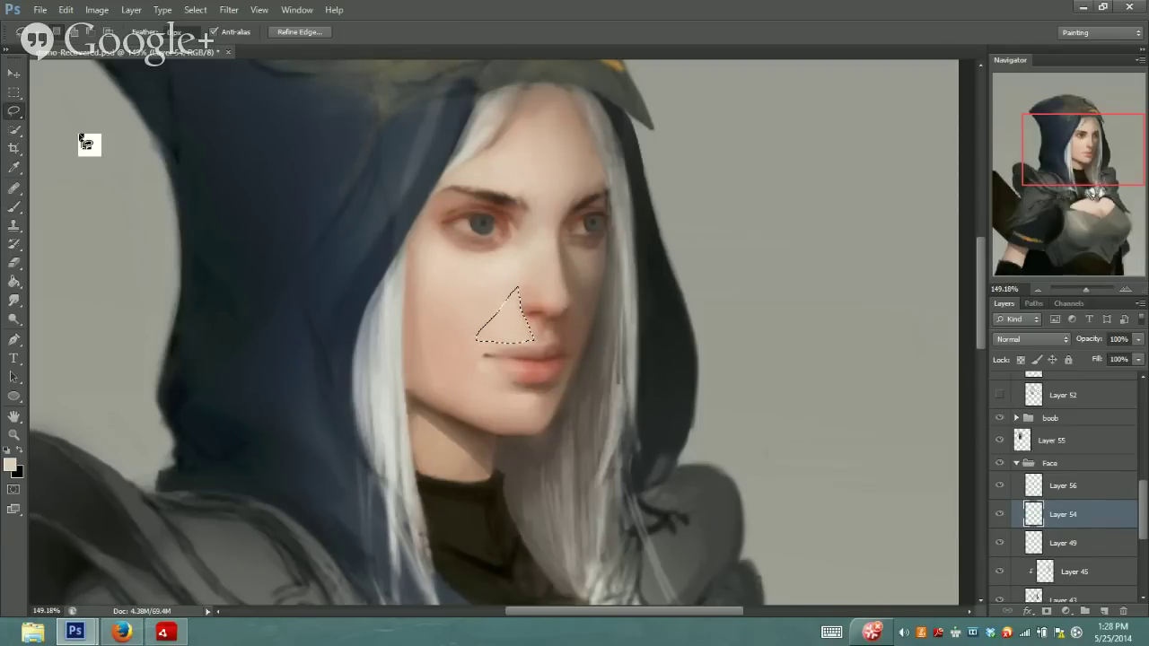
Deselect the triangular selection and sample a skin colour from the face to paint with
right_click(576, 300)
left_click(616, 312)
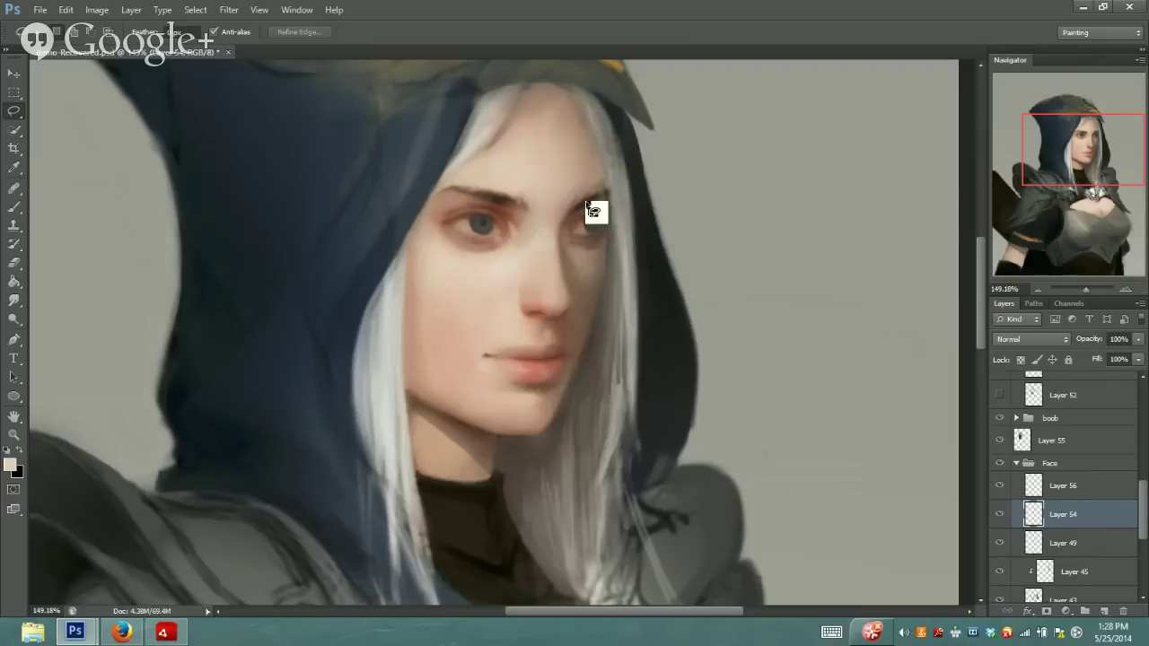
key("i")
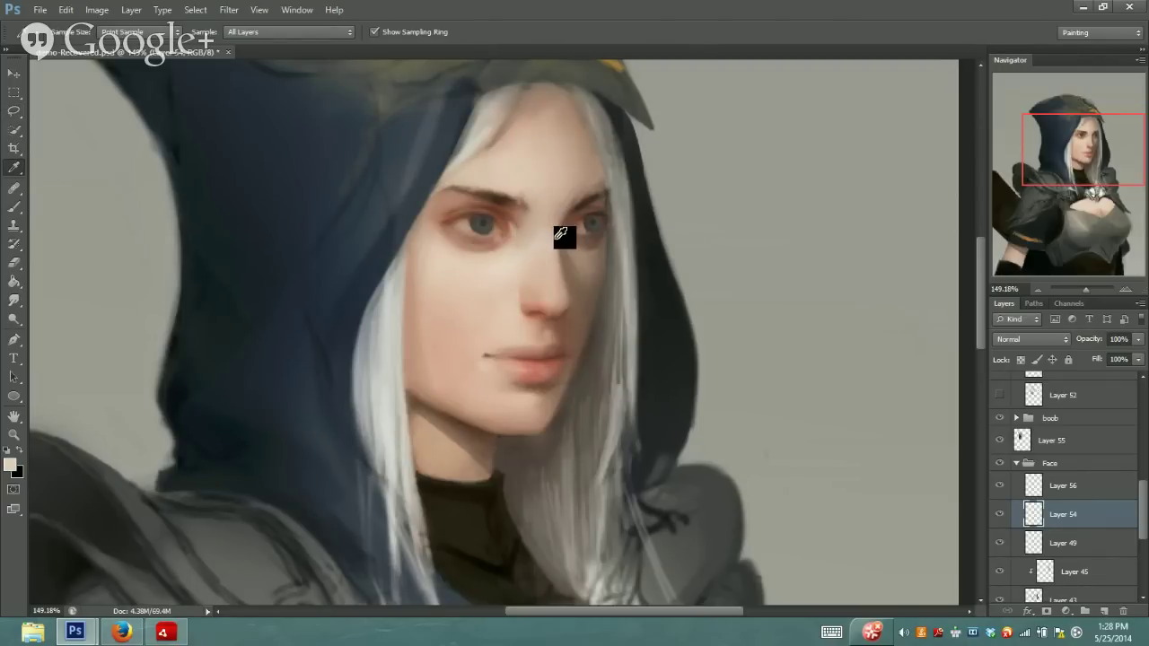
left_click(513, 261)
key("b")
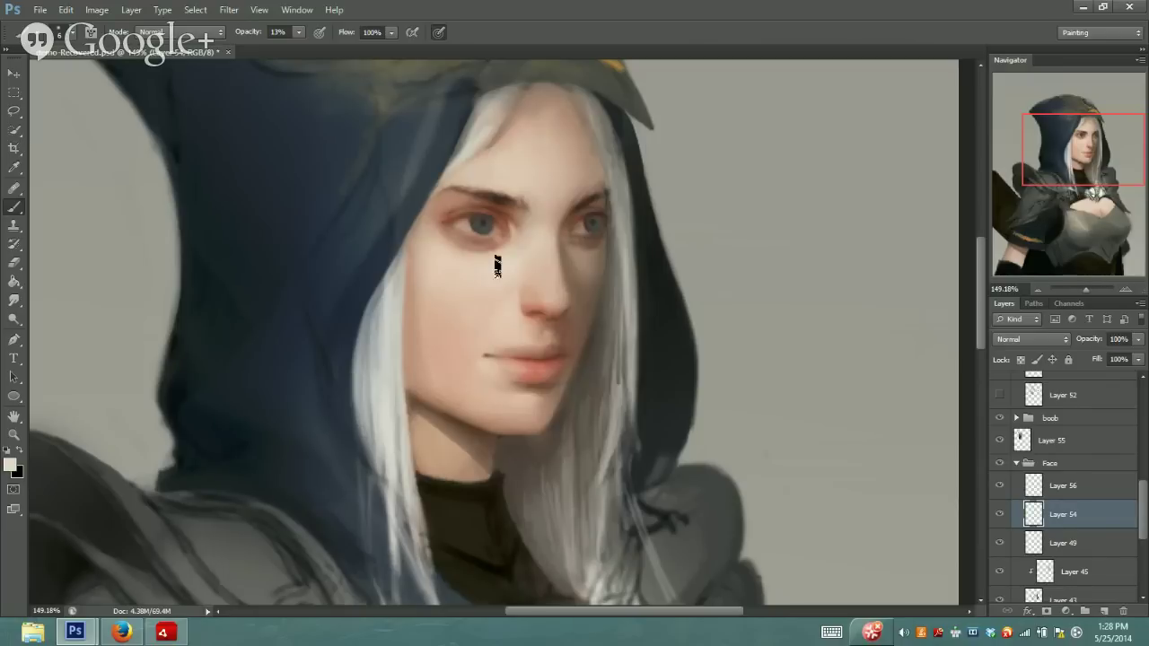
Enlarge the brush to about 15, resample cheek skin at low opacity for glazing, then minimize Photoshop
key("bracketright")
key("bracketright")
key("bracketright")
key("bracketright")
key("bracketright")
key("bracketright")
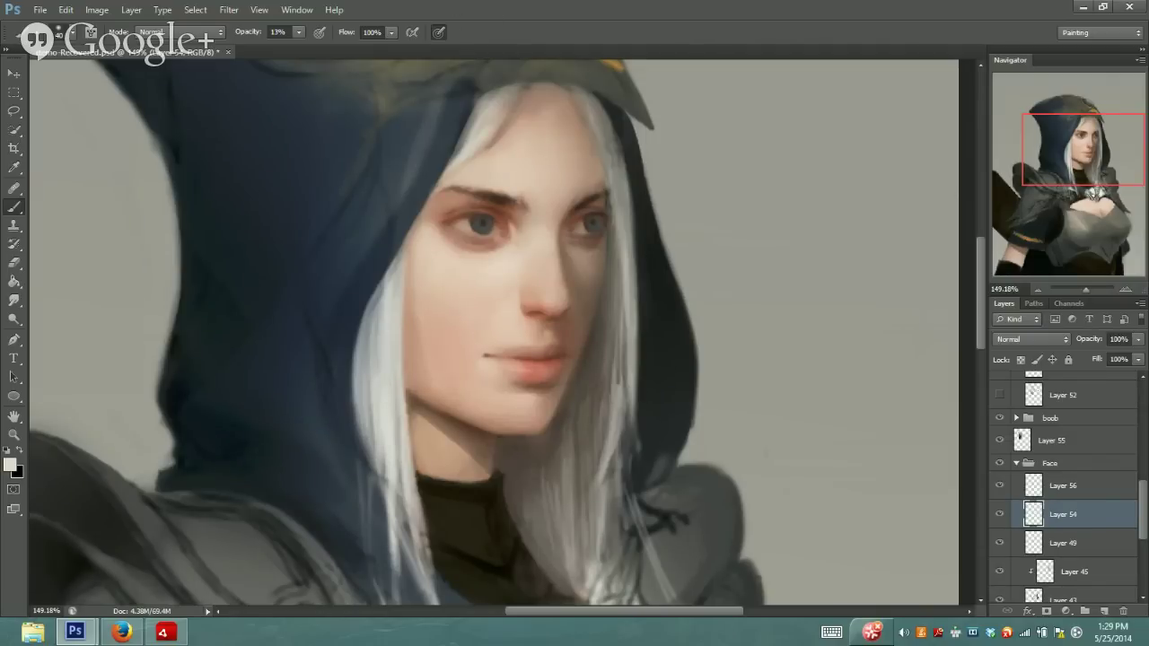
key("i")
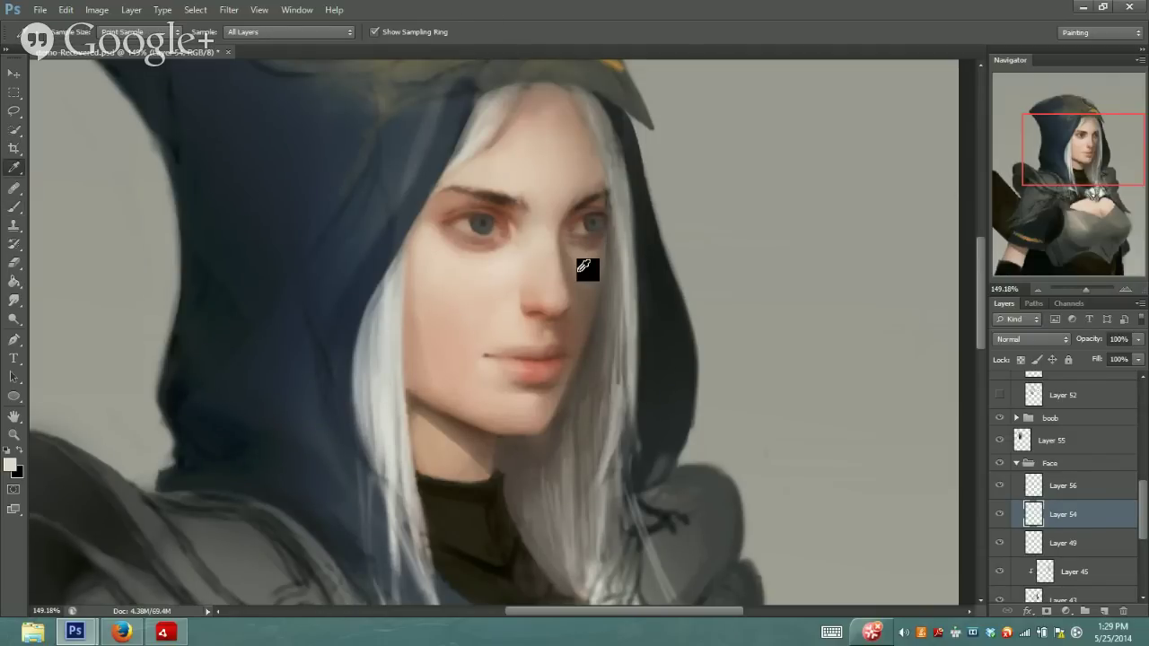
mouse_move(553, 304)
left_mouse_down()
mouse_move(539, 305)
mouse_move(591, 283)
left_mouse_up()
key("b")
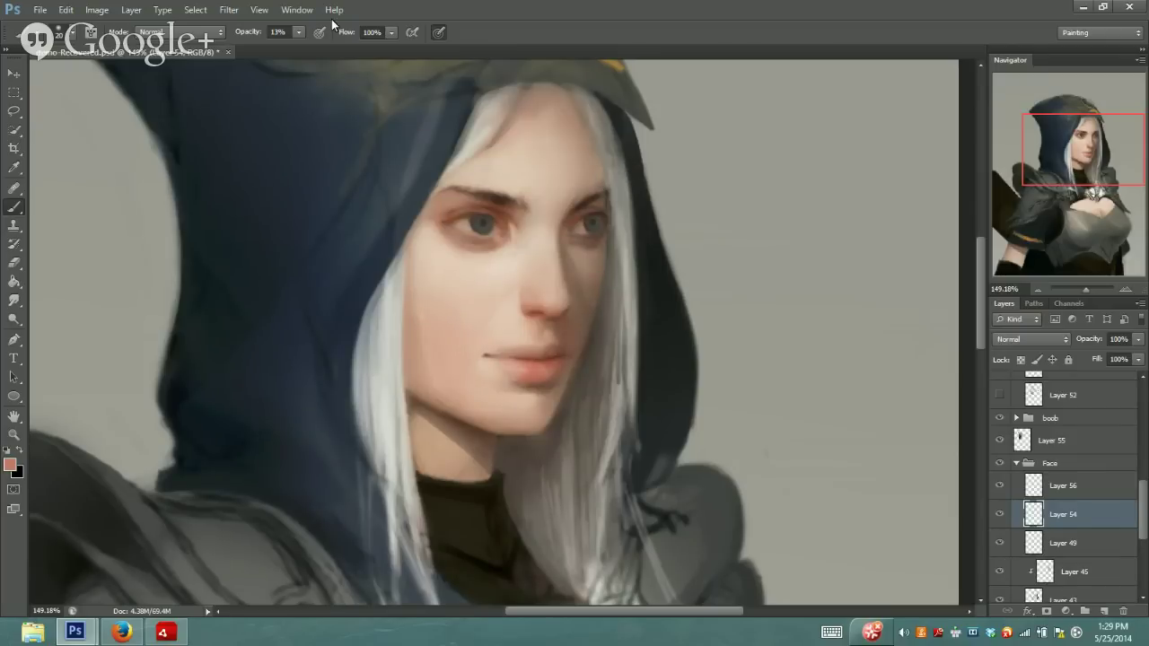
left_click_drag(297, 33, 299, 51)
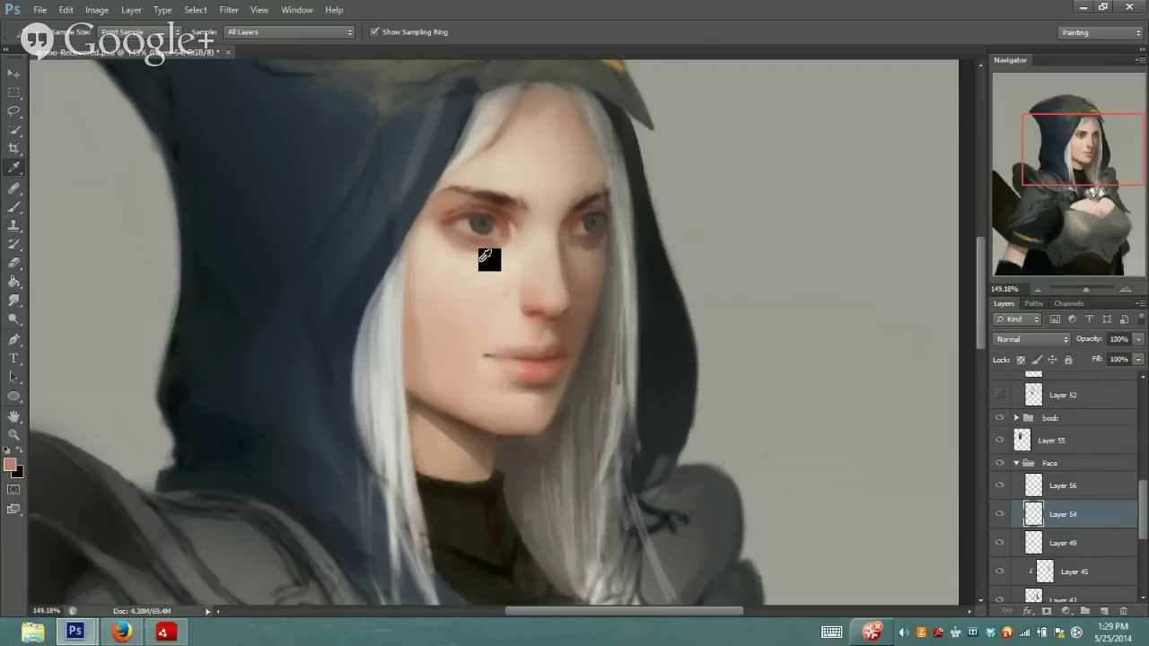
left_click(587, 257, "alt")
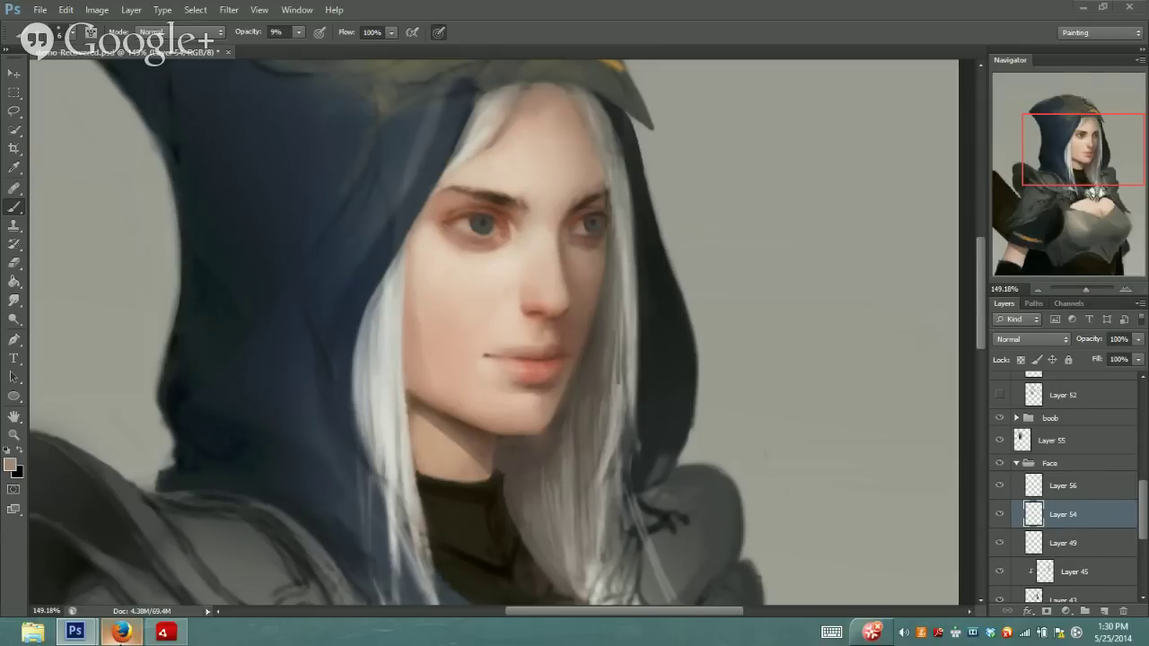
left_click(76, 632)
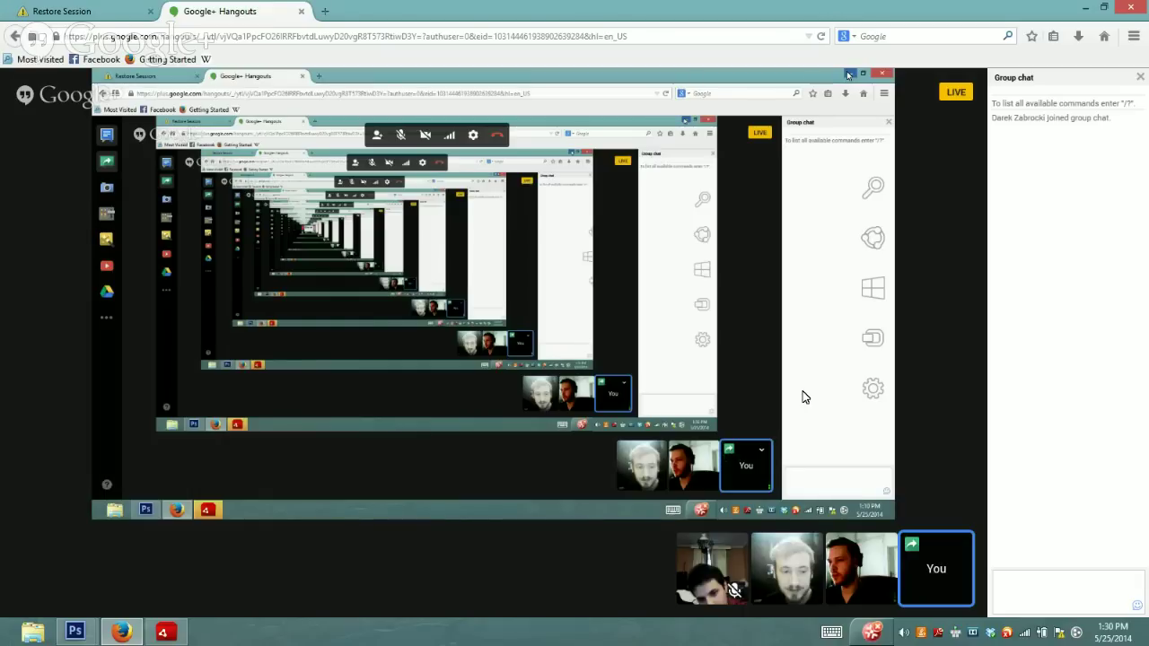
Restore Photoshop, bring reference-Recovered.psd to the front, and maximize the Photoshop window
left_click(79, 634)
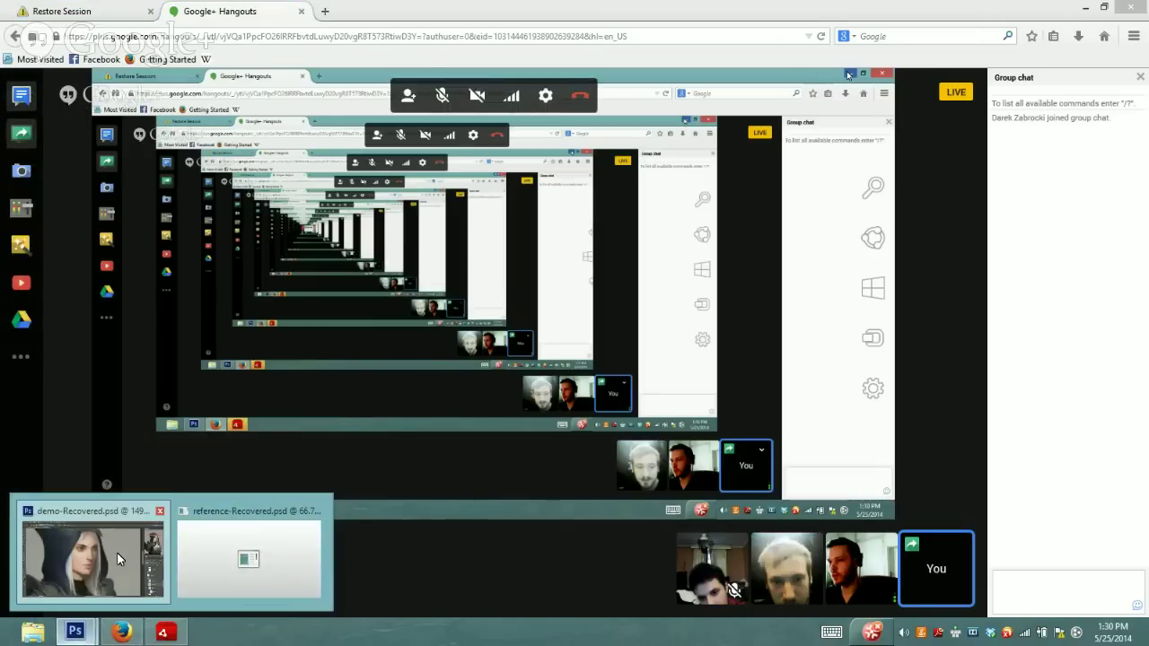
left_click(117, 552)
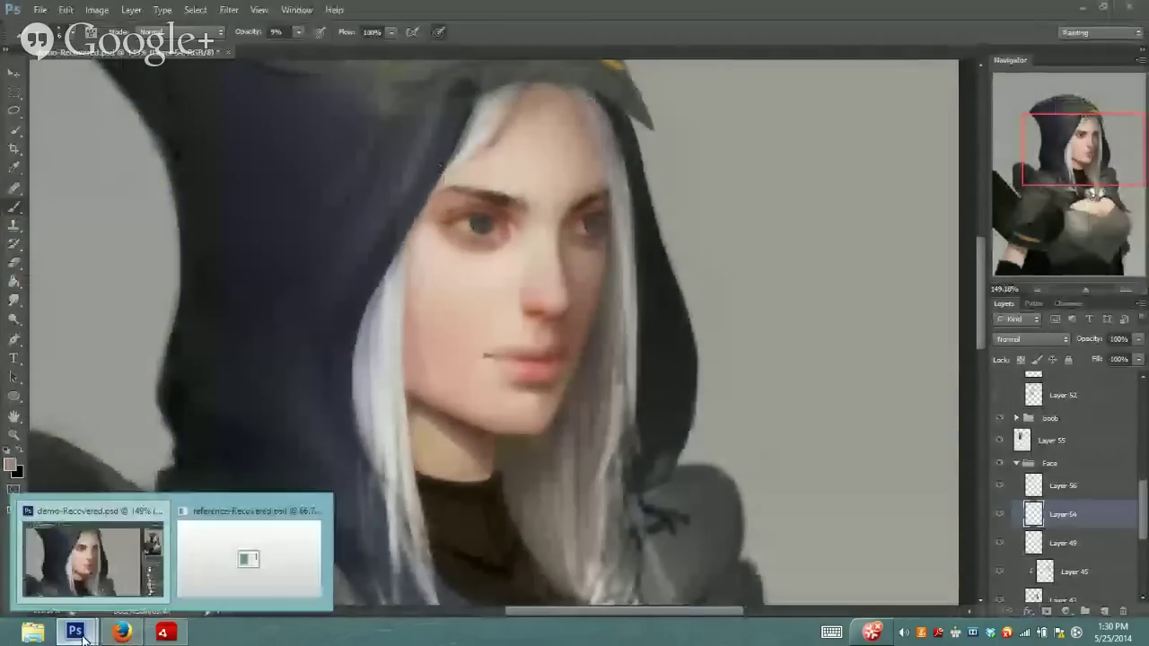
mouse_move(83, 637)
left_click(288, 570)
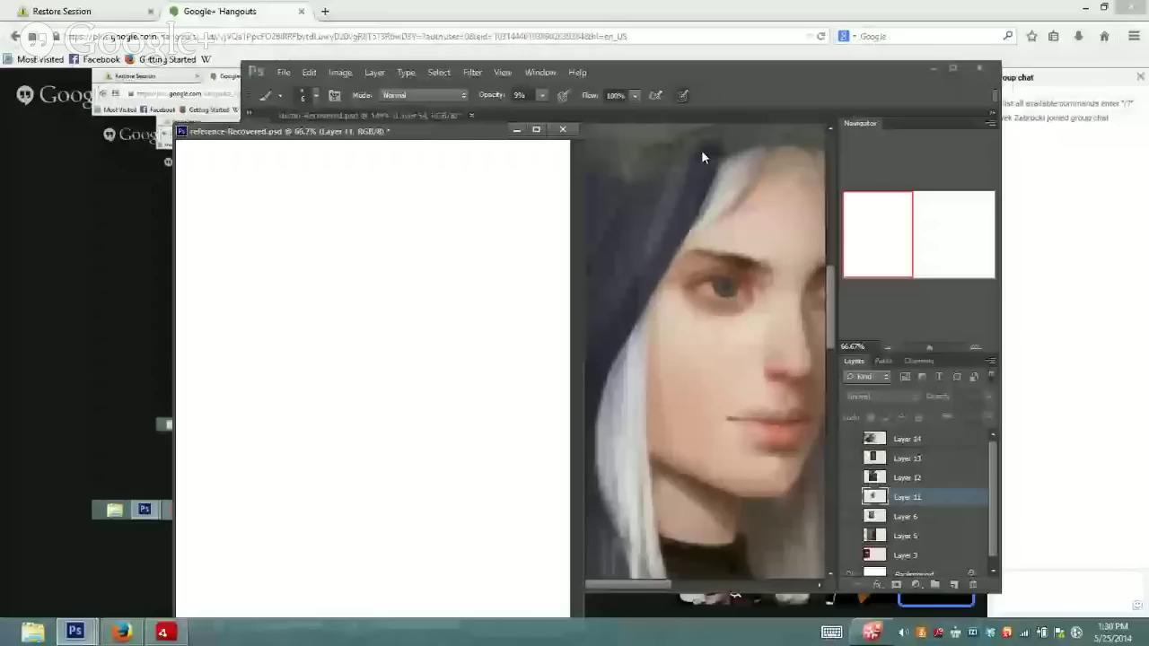
left_click(957, 69)
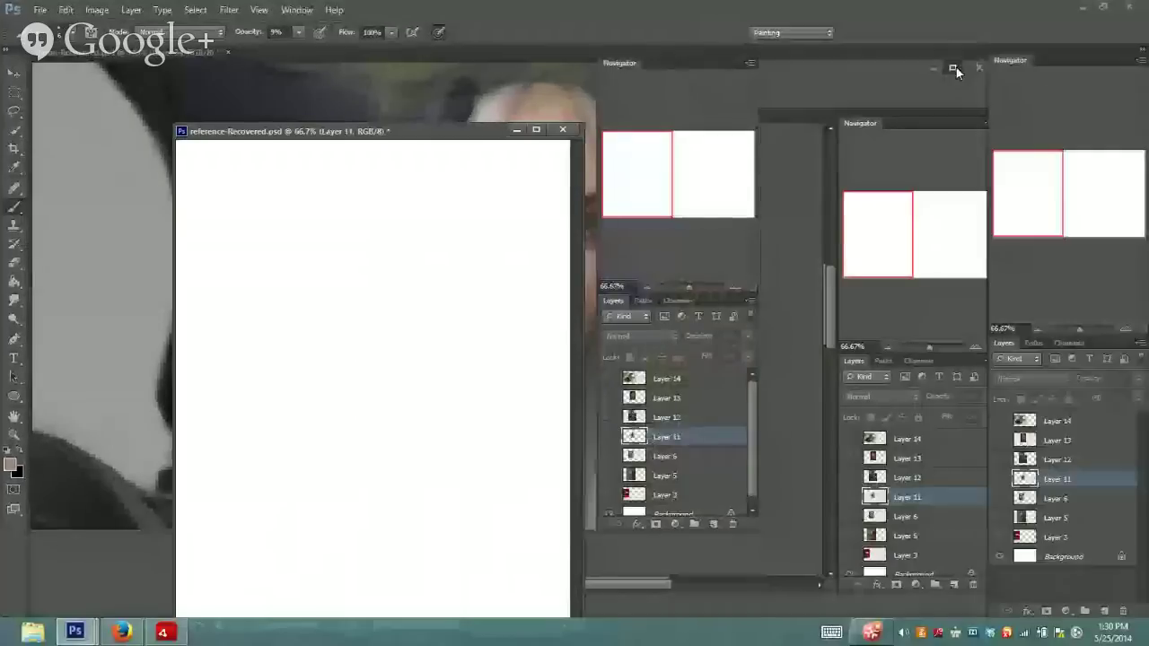
Dock reference-Recovered.psd as a tab and preview the chrome-sphere, cone and helmet photos
left_click_drag(409, 139, 438, 64)
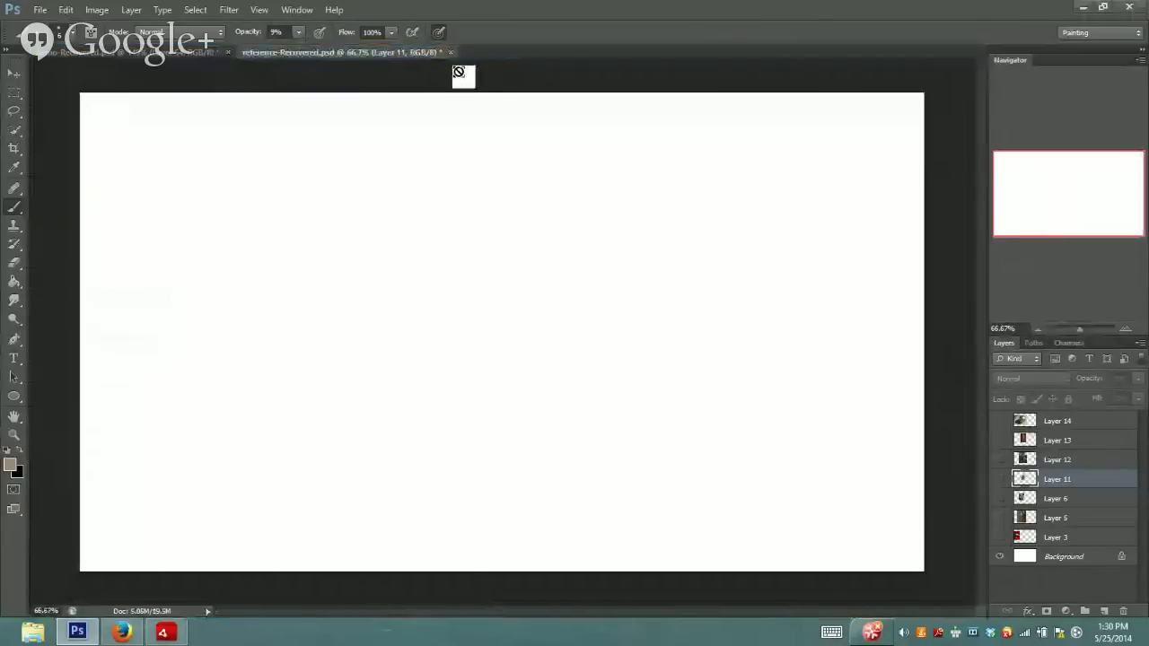
left_click_drag(1044, 425, 1063, 555)
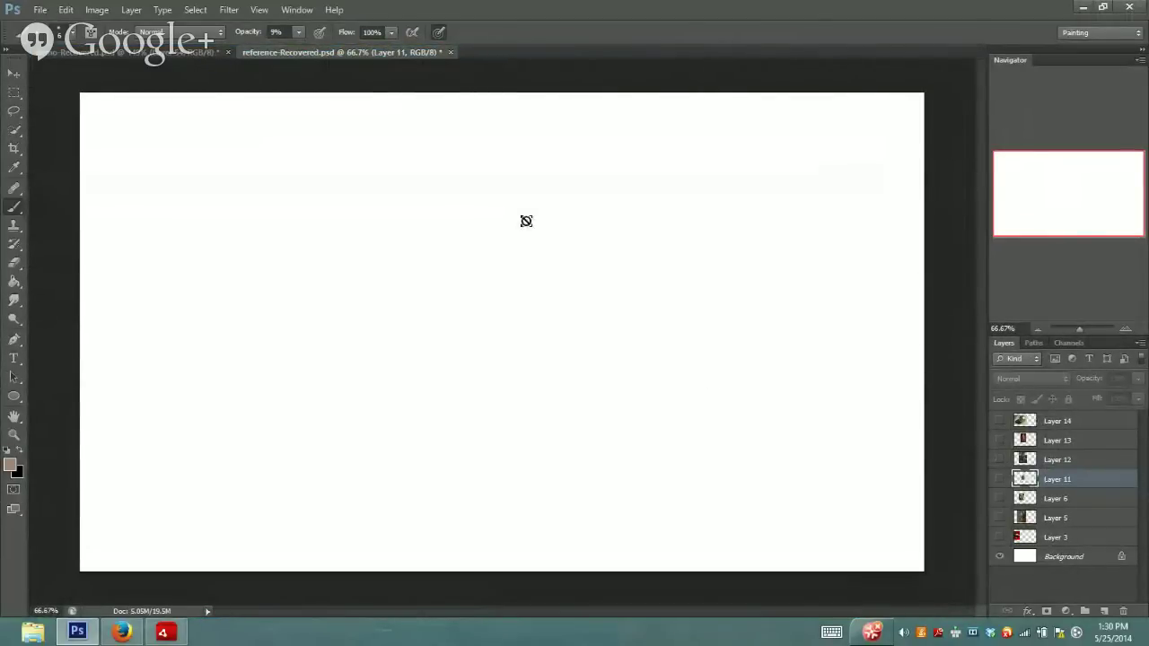
left_click(1007, 420)
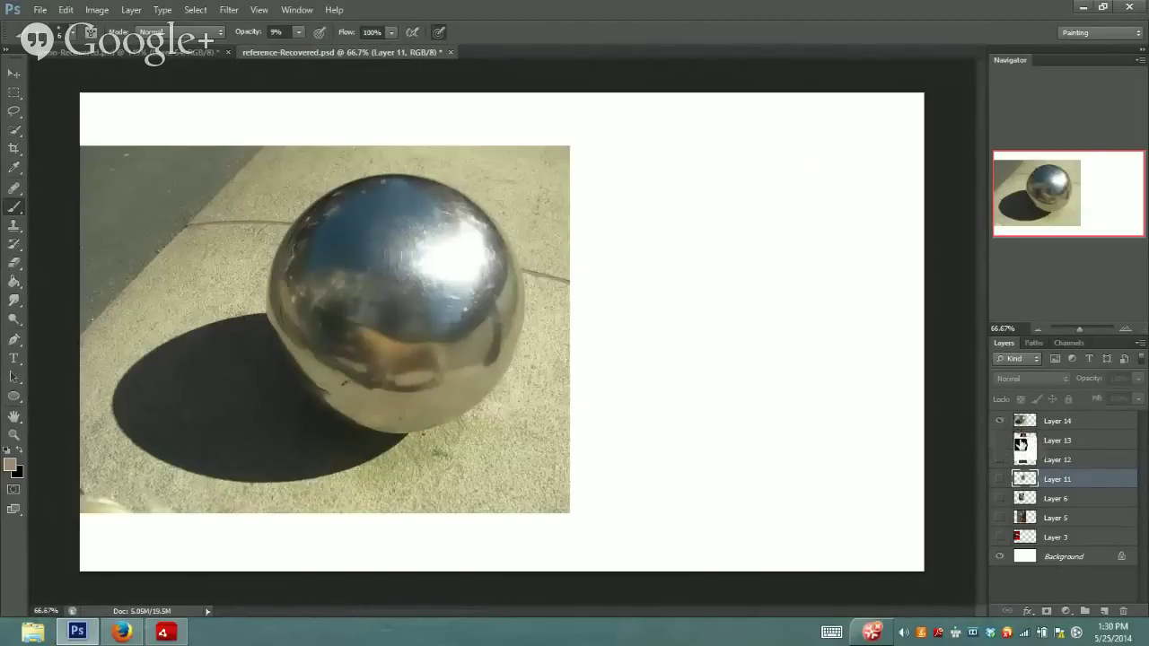
left_click(1009, 441)
left_click(1000, 441)
left_click(1000, 420)
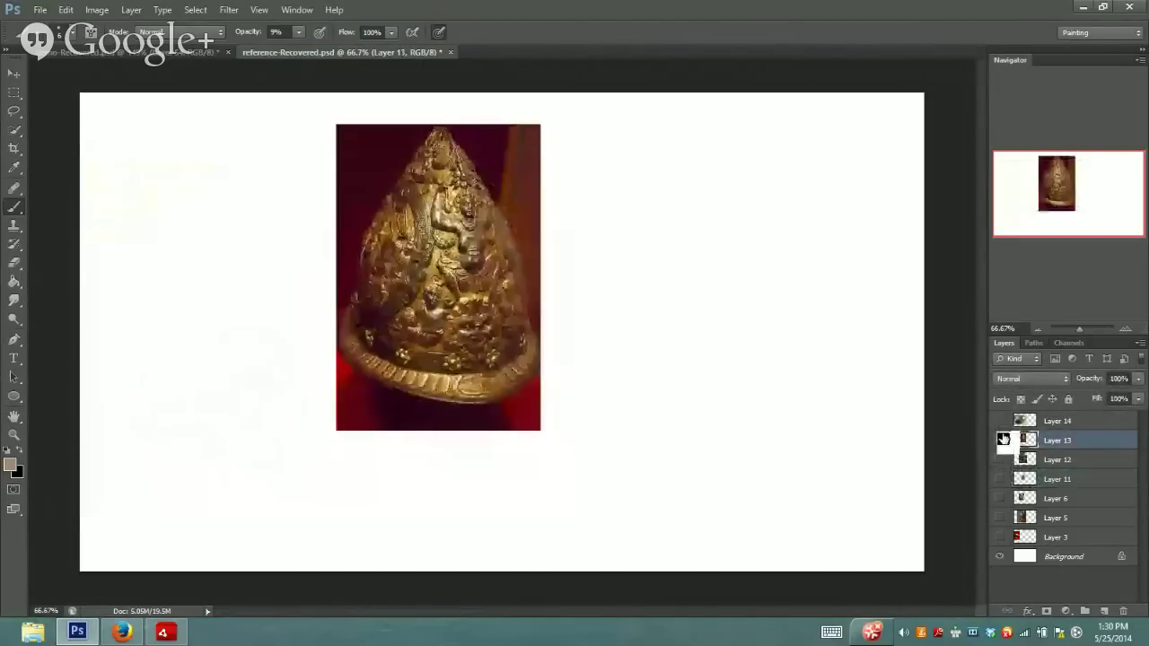
left_click(1000, 441)
left_click(1002, 461)
left_click(1002, 460)
Preview the sketch, Layer 6, brooch and red-background helmet layers, hide them all, and return to demo-Recovered.psd
left_click(1001, 479)
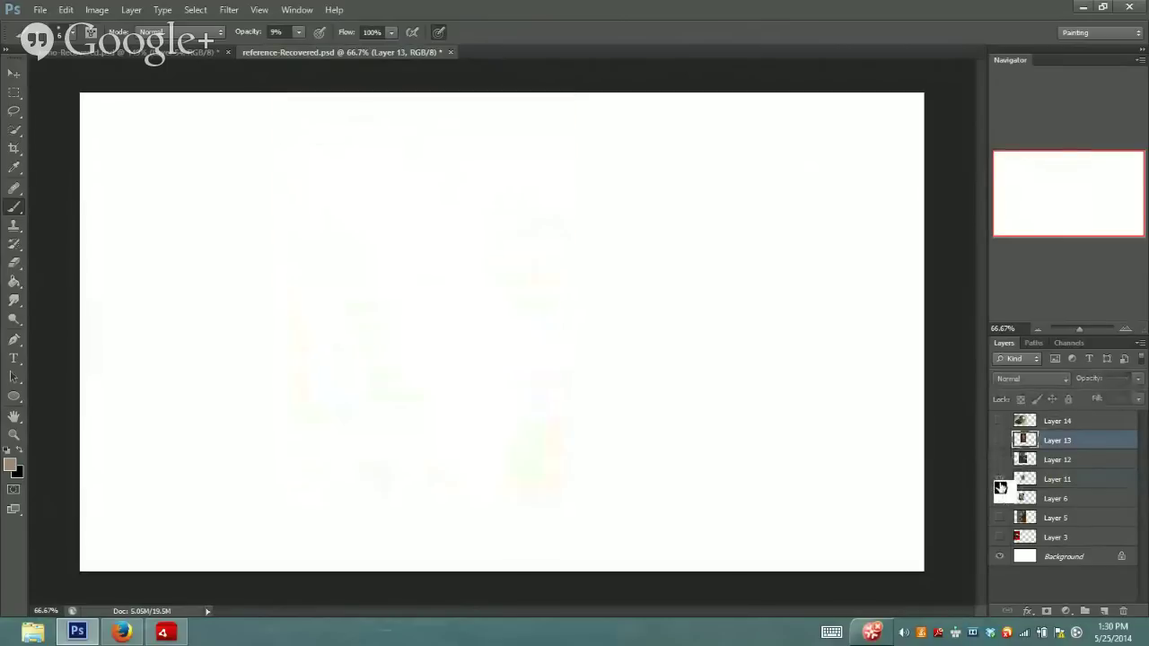
left_click(1001, 498)
left_click(1000, 498)
left_click(1000, 519)
left_click(1000, 518)
left_click(1001, 537)
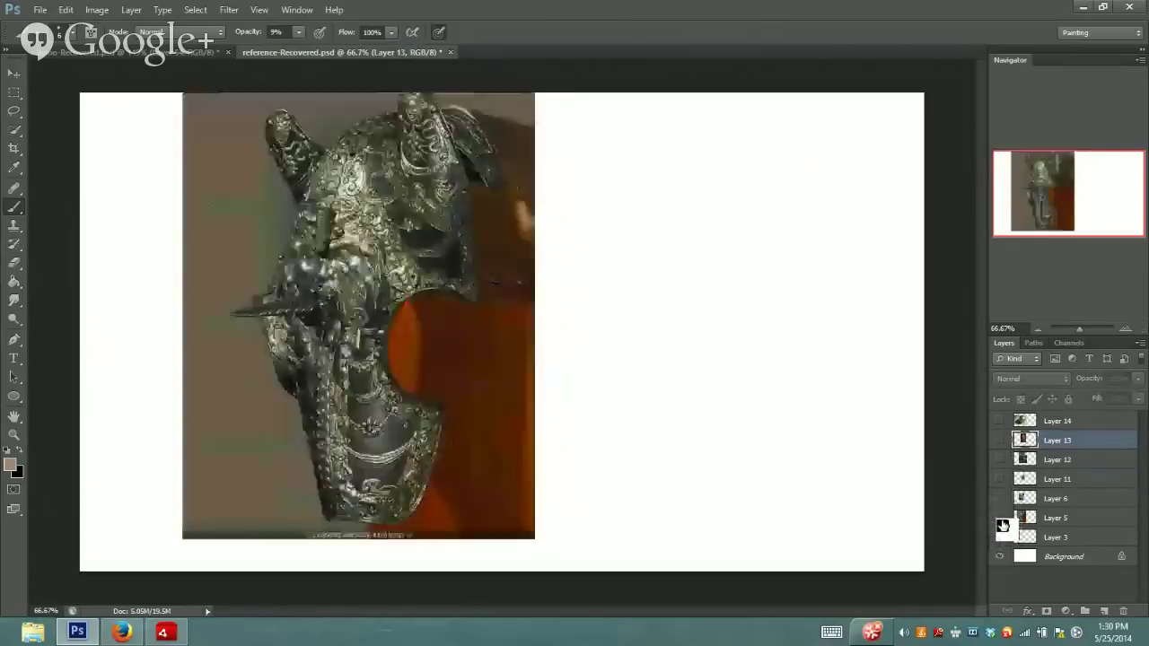
left_click(1000, 518)
left_click(1000, 537)
left_click(1000, 537)
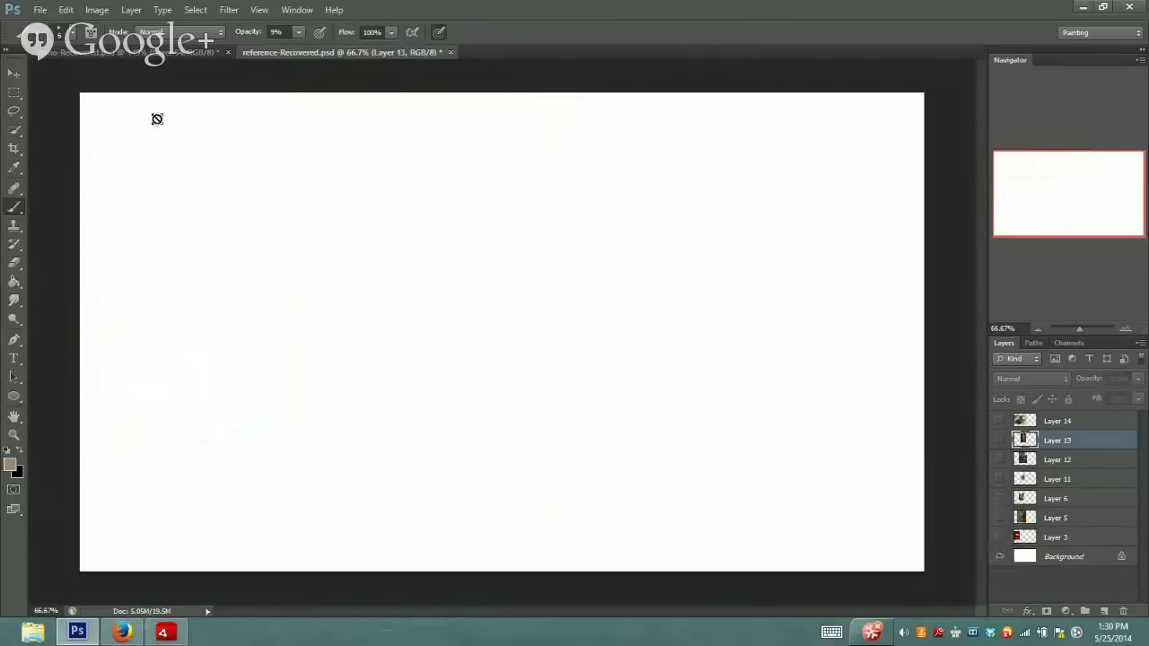
left_click(194, 52)
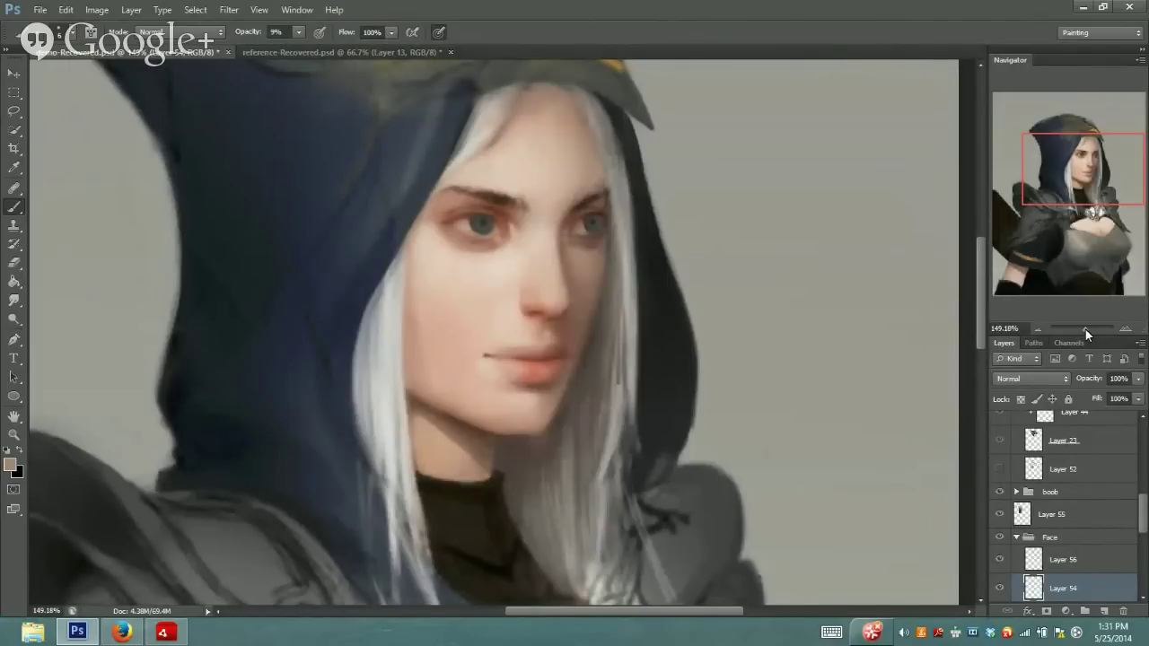
Zoom in on the face, sample a colour near the left eye, zoom out, and switch to reference-Recovered.psd
left_click_drag(1085, 330, 1088, 328)
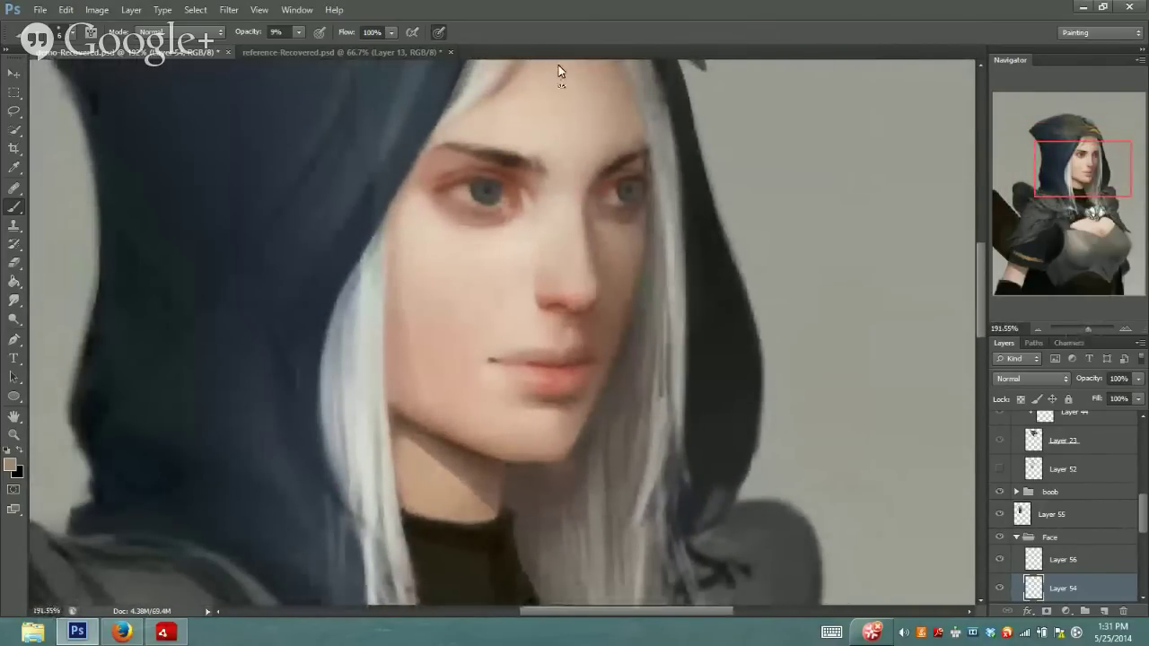
key("i")
left_click(472, 190)
key("b")
left_click_drag(1086, 327, 1078, 325)
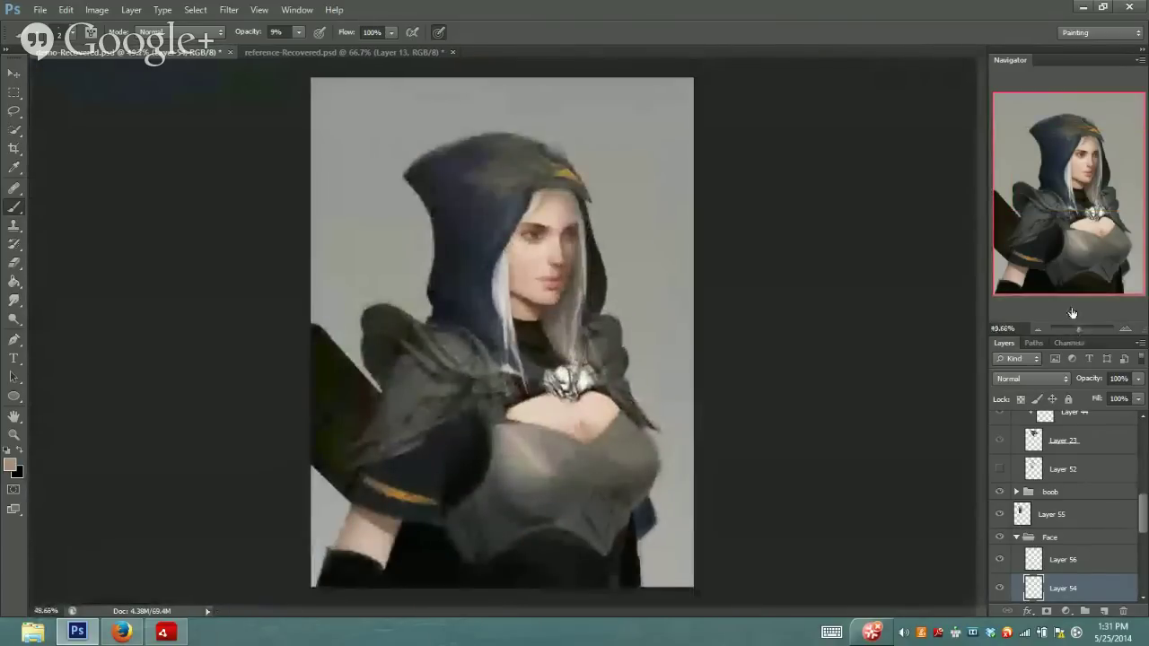
left_click(357, 53)
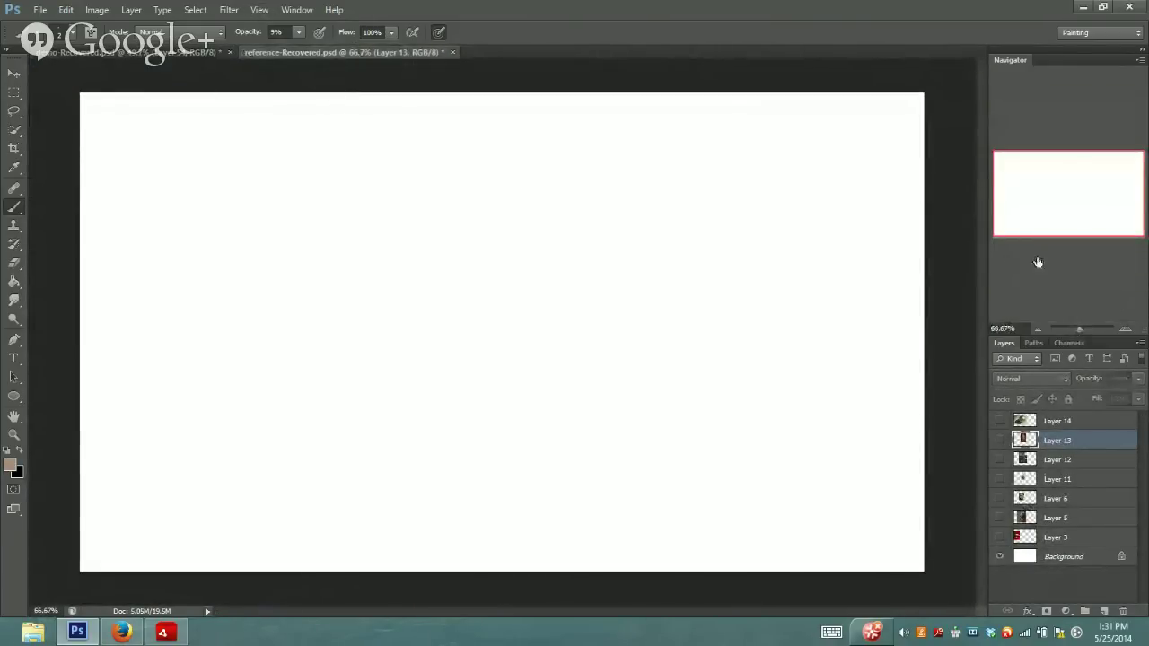
Show the chrome-sphere photo on Layer 14, lasso it, and paste it into the hooded-figure painting
left_click(999, 421)
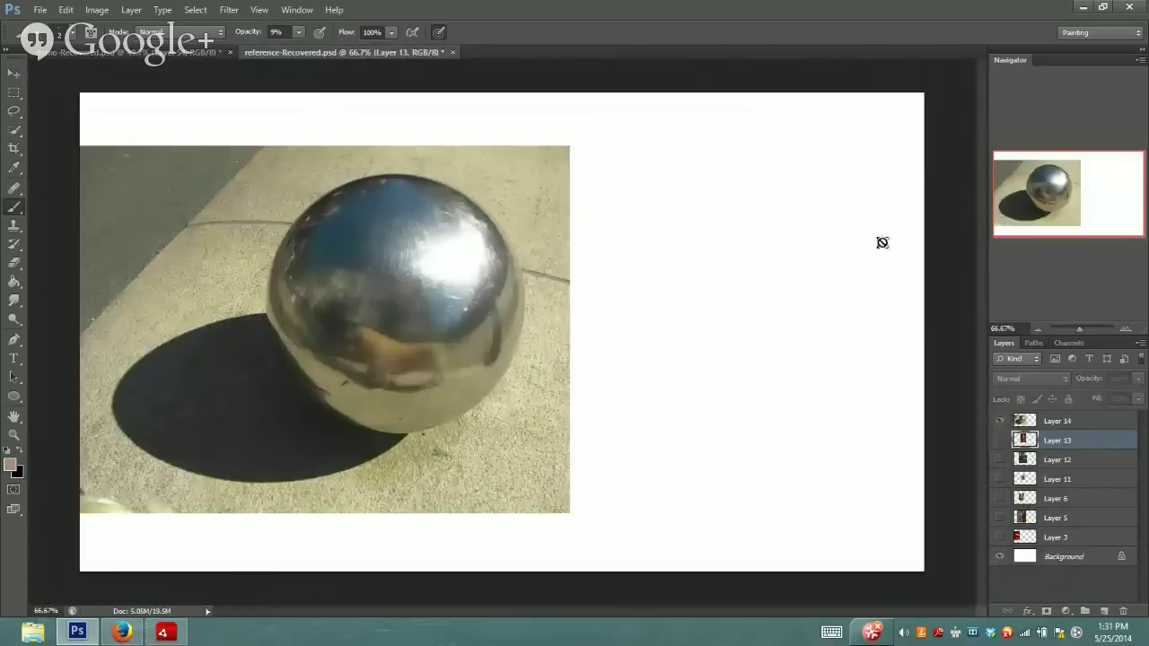
left_click(14, 111)
mouse_move(293, 218)
left_mouse_down()
mouse_move(257, 359)
mouse_move(303, 418)
mouse_move(410, 443)
mouse_move(521, 392)
mouse_move(561, 325)
mouse_move(460, 161)
mouse_move(402, 172)
left_mouse_up()
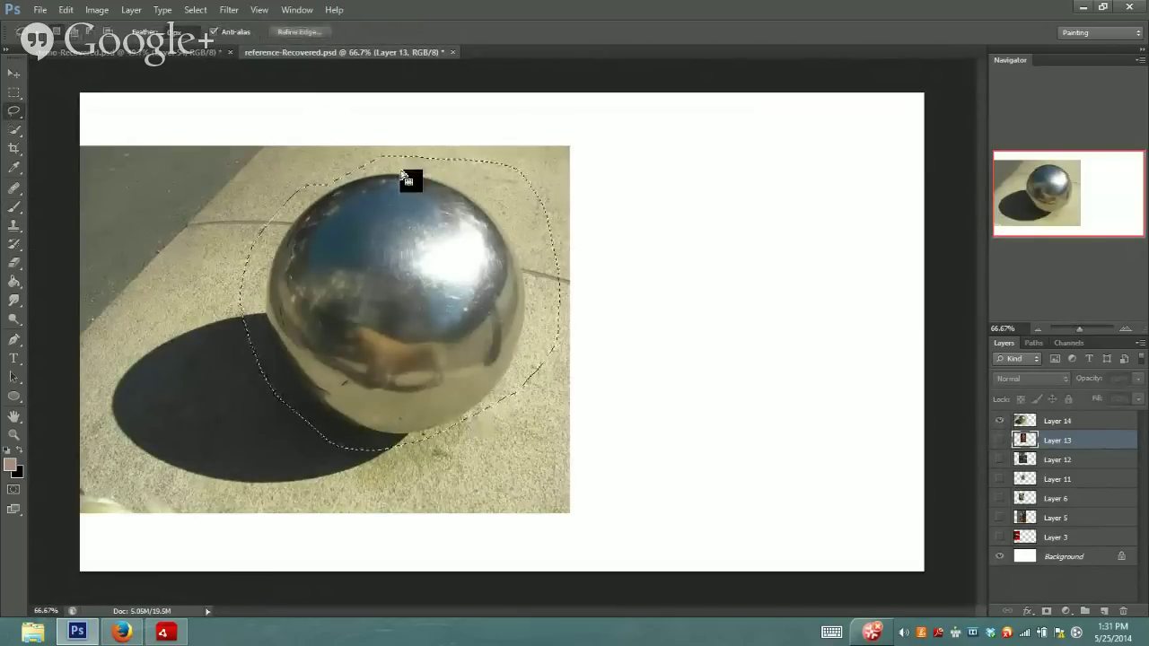
left_click(167, 52)
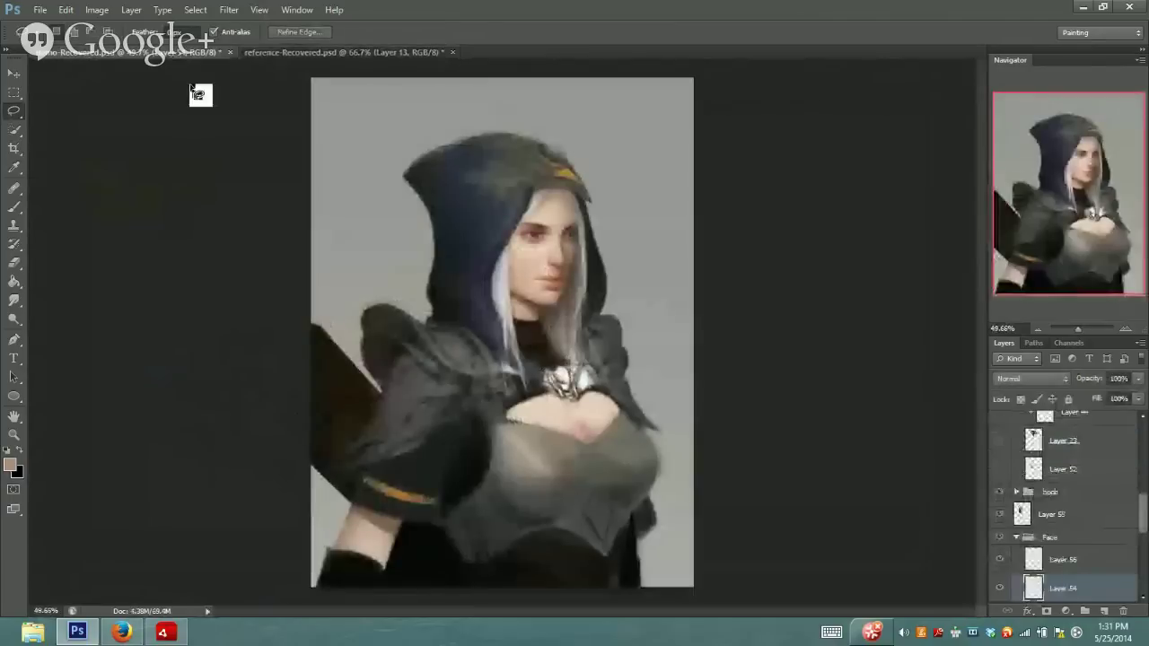
left_click_drag(1142, 528, 1142, 446)
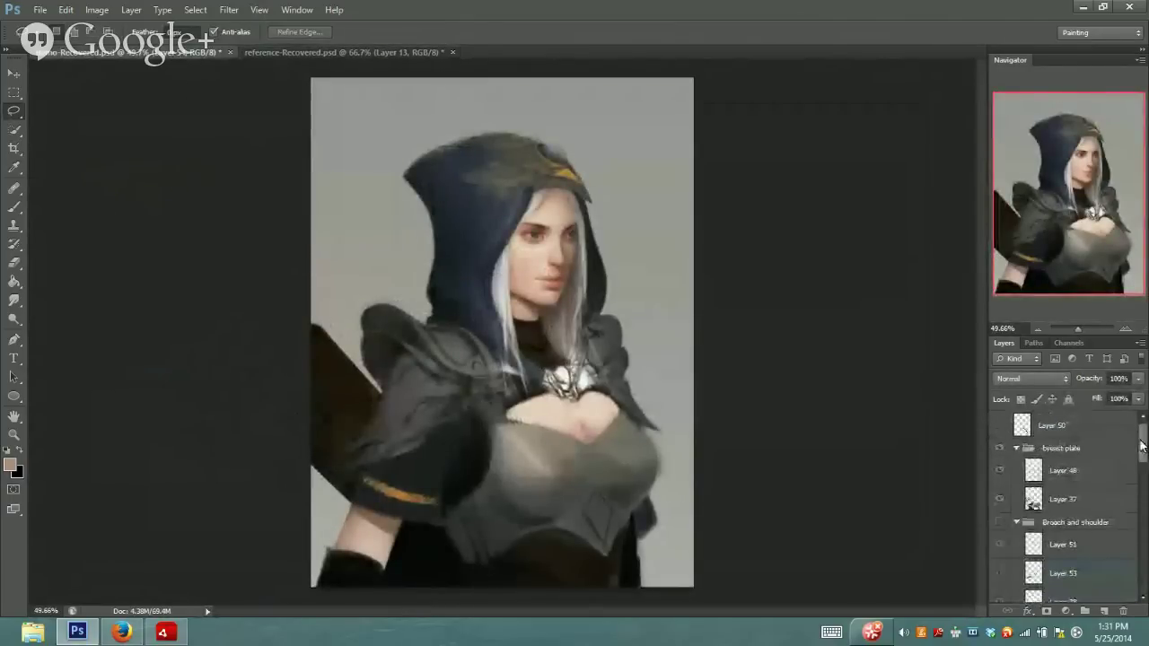
mouse_move(1064, 470)
left_mouse_down()
mouse_move(1073, 428)
mouse_move(1074, 454)
mouse_move(1068, 438)
mouse_move(586, 178)
mouse_move(364, 33)
mouse_move(356, 61)
mouse_move(374, 69)
mouse_move(369, 48)
mouse_move(860, 360)
left_mouse_up()
left_click(191, 53)
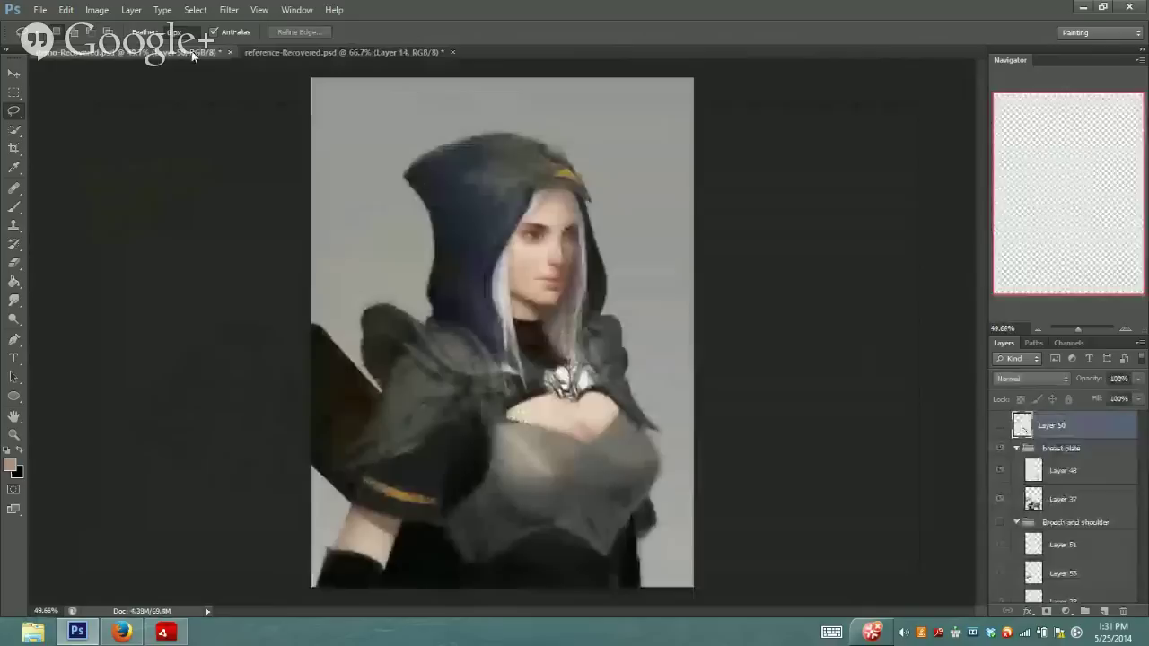
key("ctrl+v")
Move and widen the pasted chrome sphere to fit over the chest
key("v")
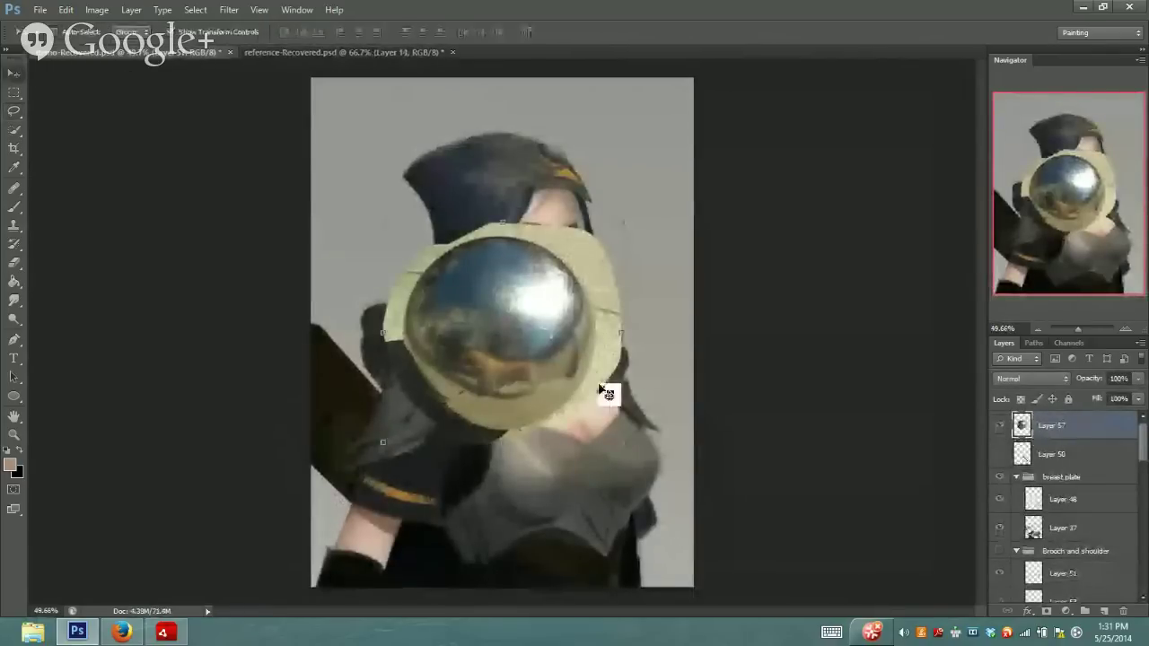
left_click_drag(600, 389, 629, 440)
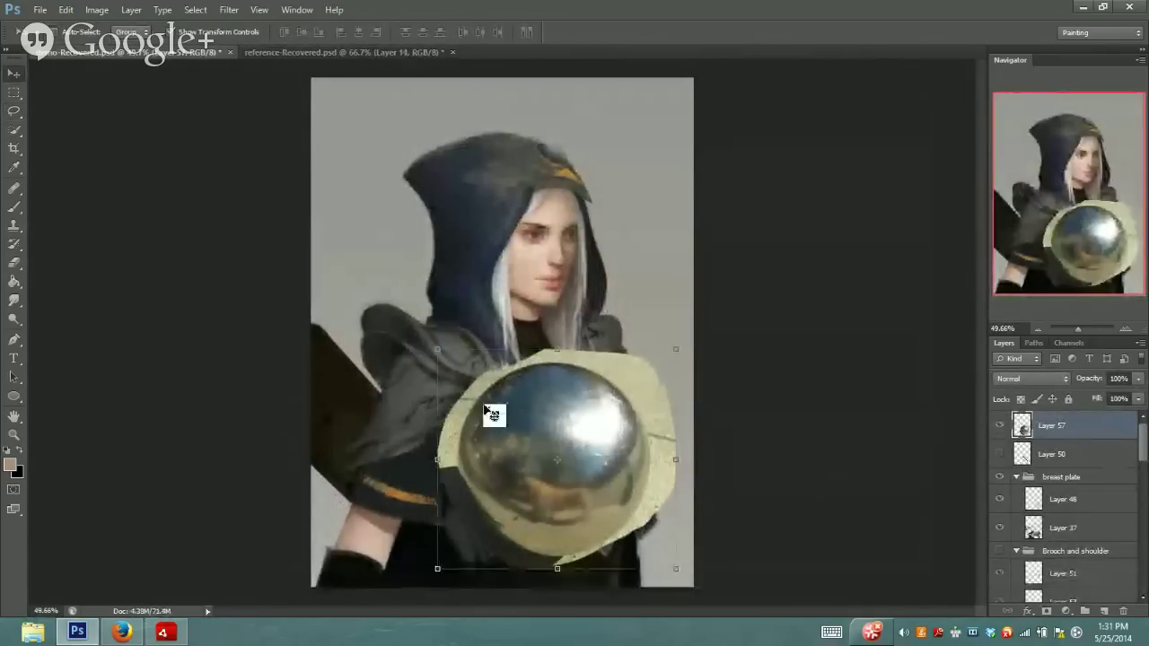
left_click_drag(437, 460, 507, 459)
left_click_drag(655, 454, 605, 463)
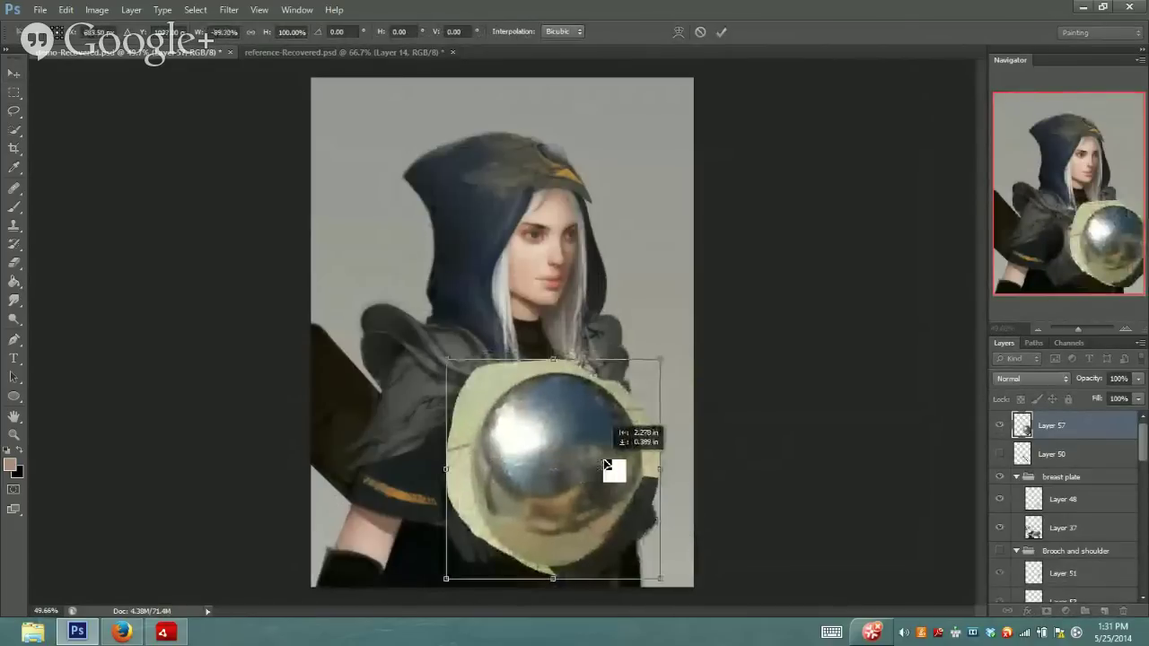
key("Return")
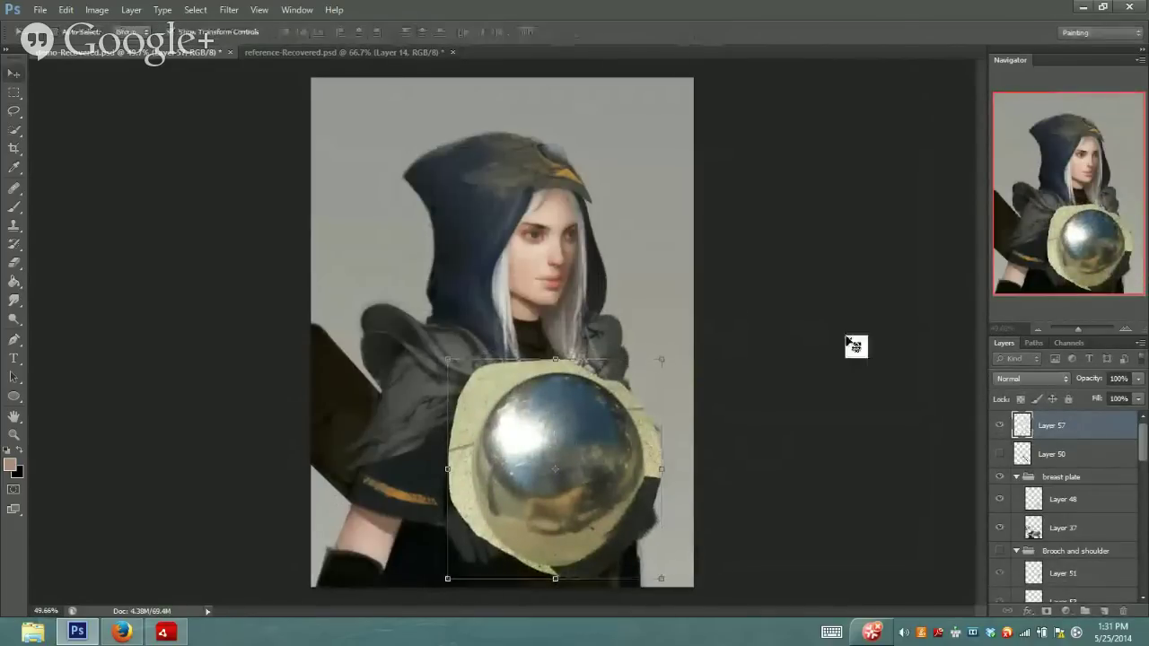
Place Layer 57 below Layer 50, clip it to the breastplate, and set it to Overlay
left_click_drag(1053, 428, 1073, 460)
right_click(1072, 460)
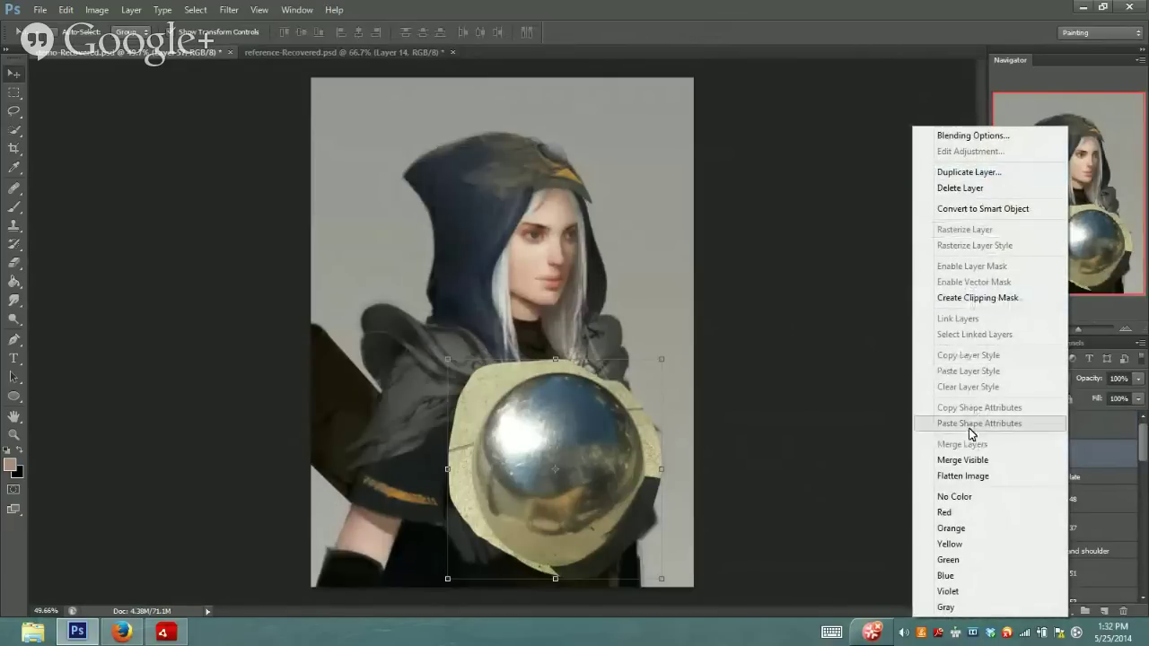
left_click(988, 297)
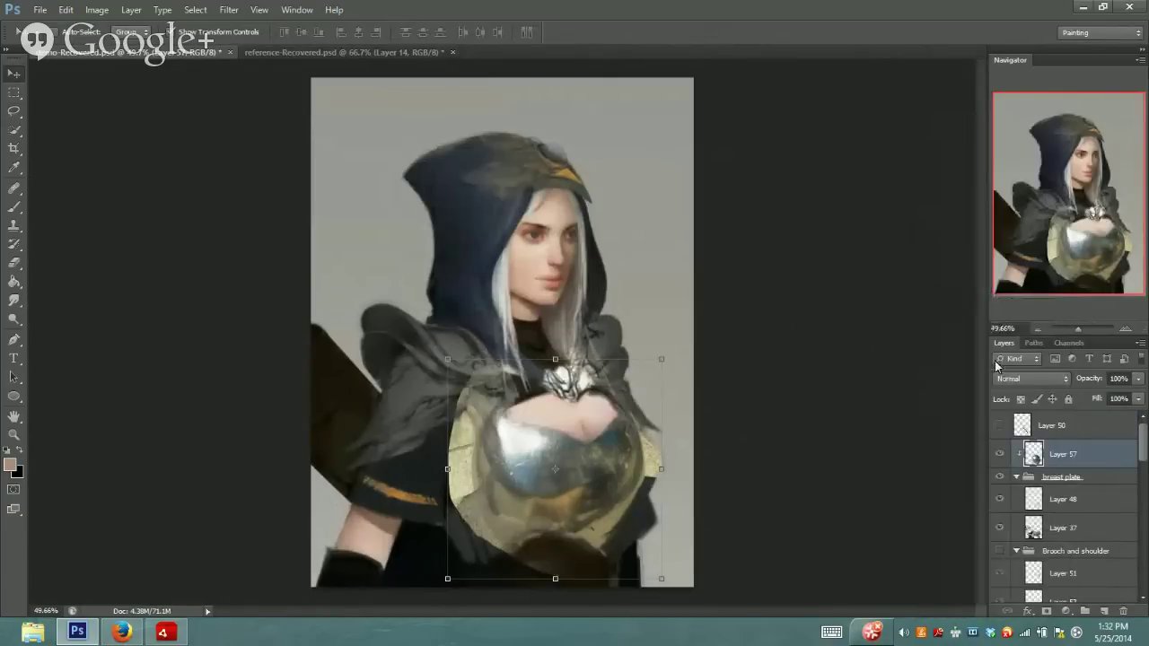
left_click(1048, 381)
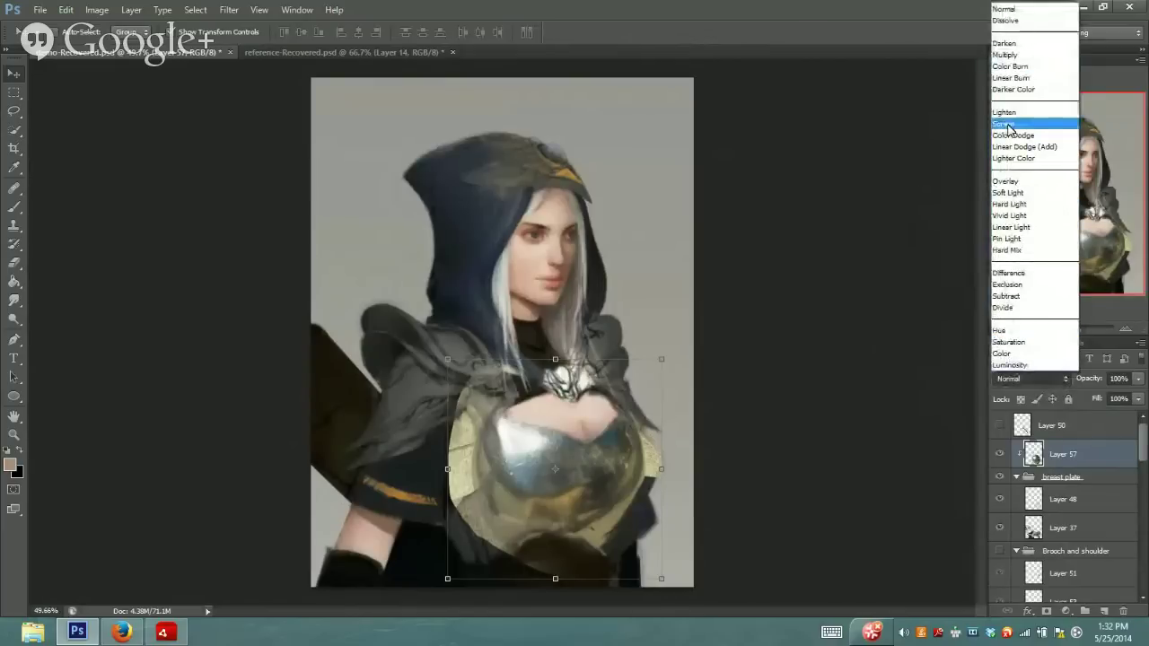
left_click(1015, 183)
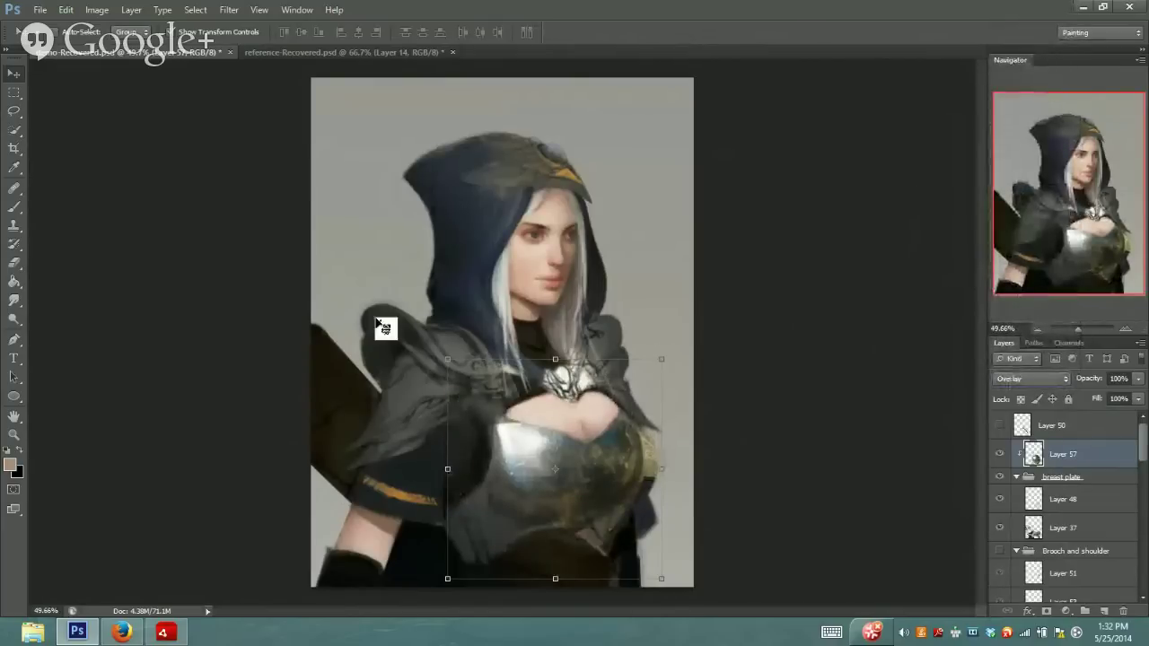
Set up the Eraser at 70% opacity and size 90
left_click(11, 264)
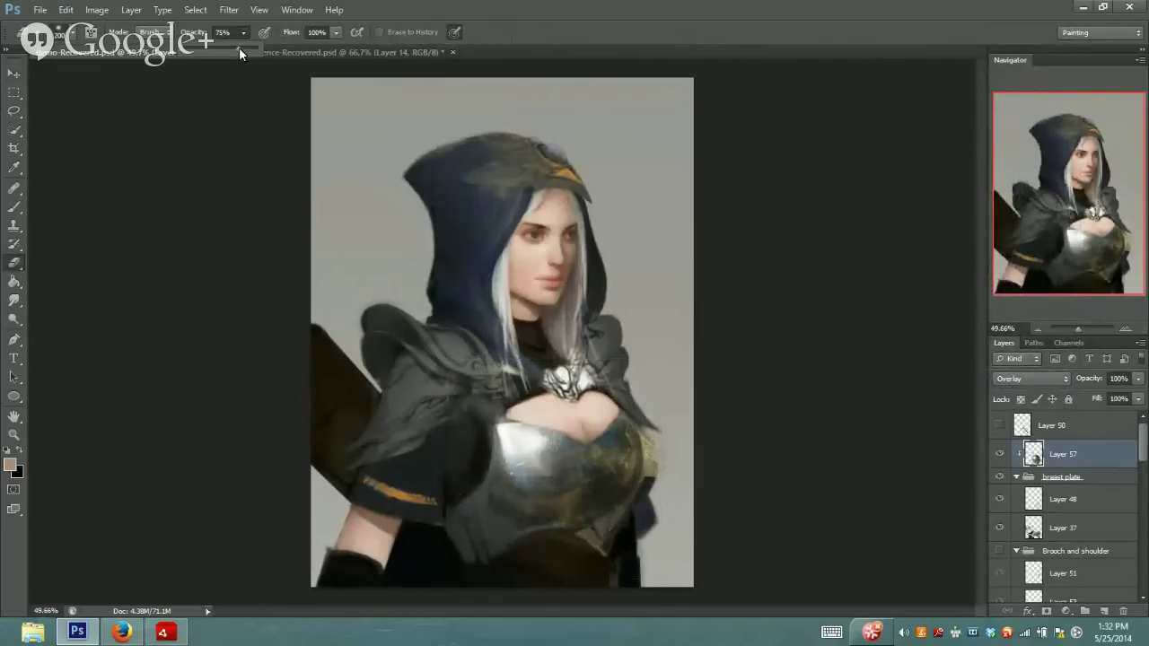
left_click_drag(238, 51, 238, 54)
key("bracketleft")
key("bracketleft")
key("bracketleft")
key("bracketleft")
key("bracketleft")
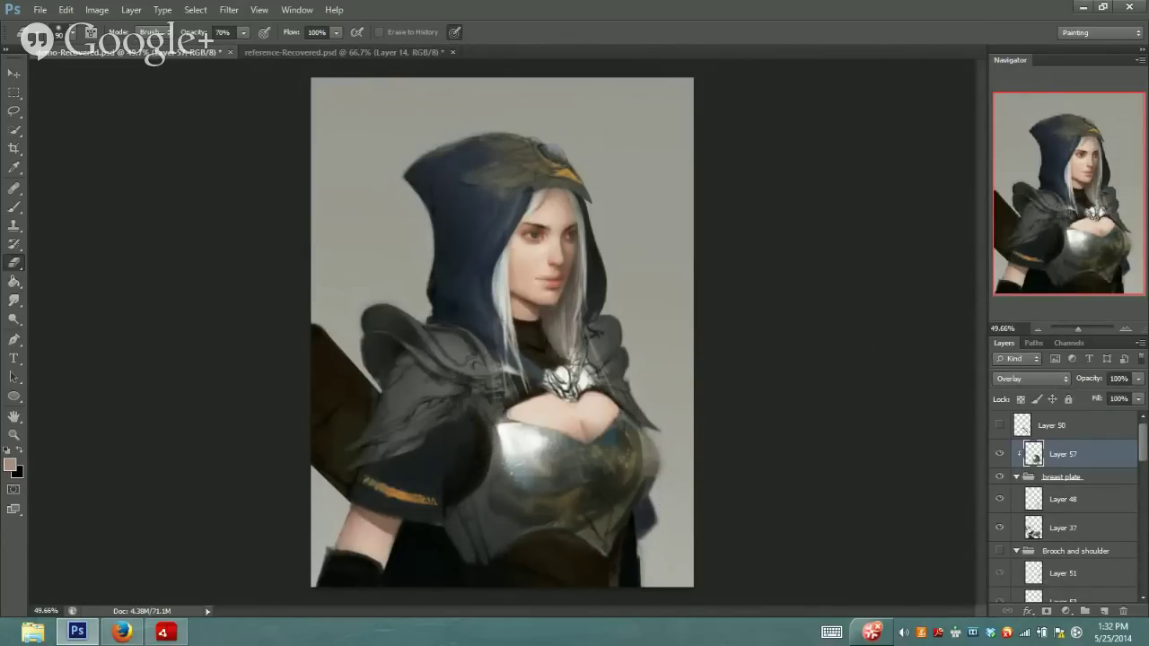
left_click(298, 51)
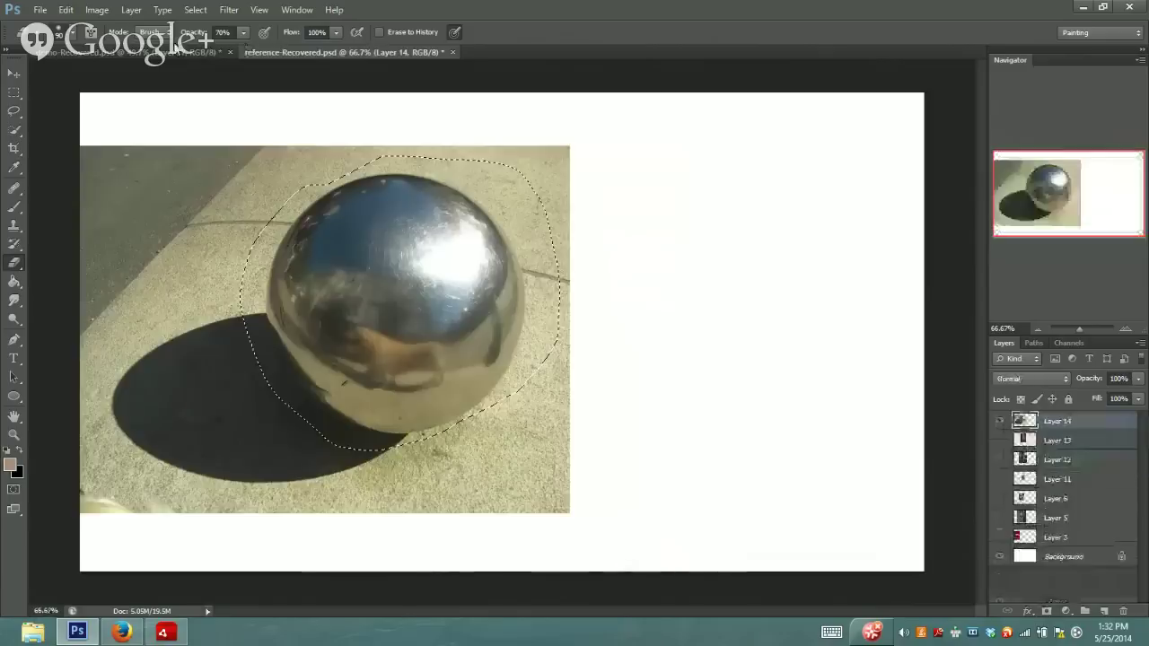
left_click(194, 52)
left_click(314, 52)
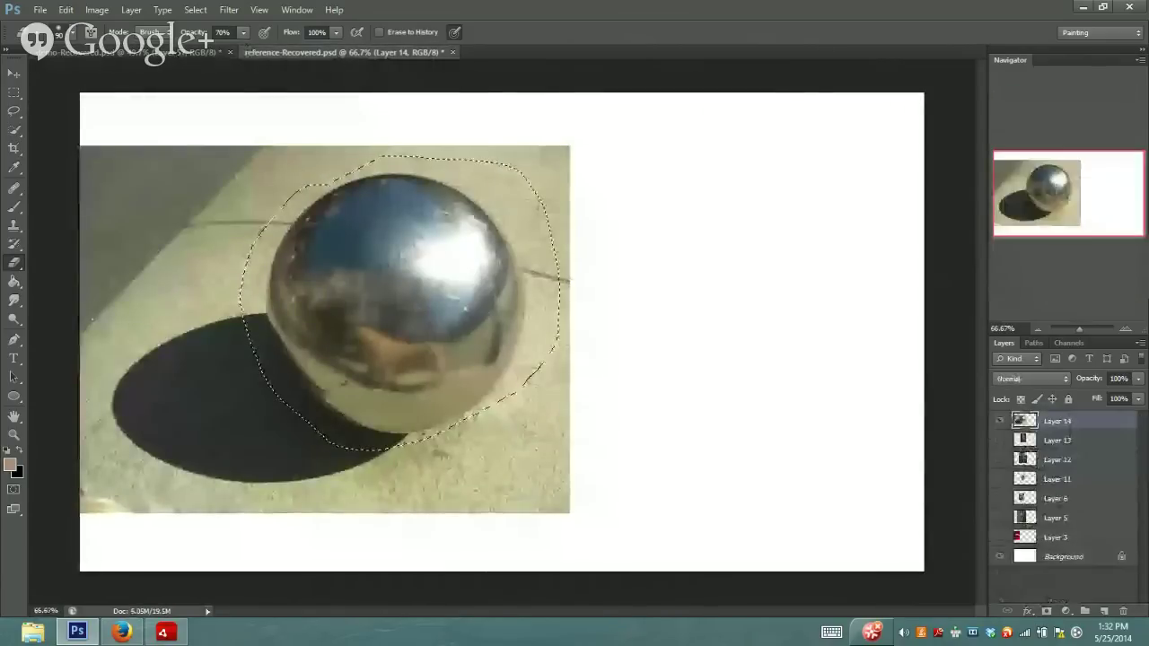
left_click(153, 51)
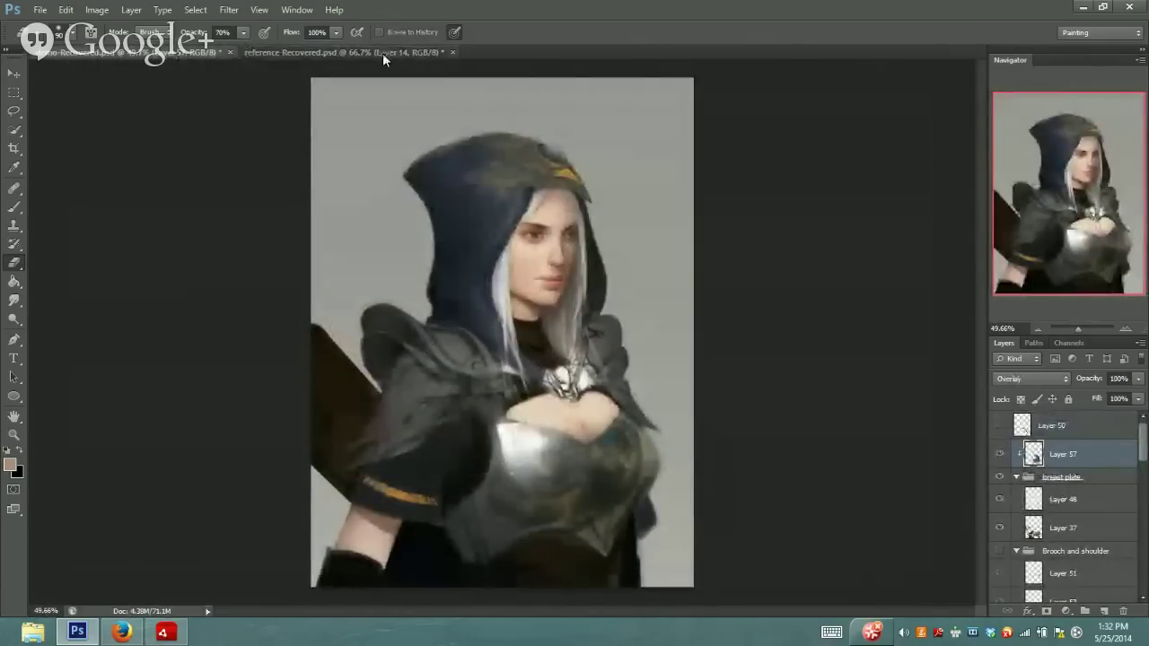
left_click(382, 53)
left_click(1004, 449)
left_click(1000, 442)
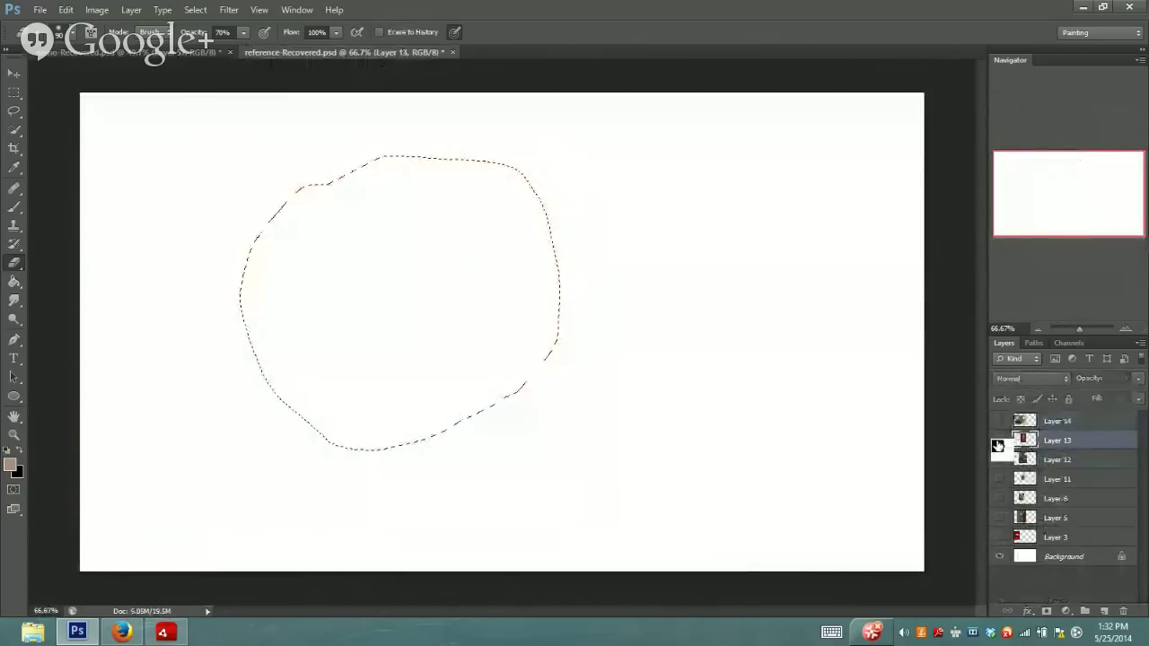
left_click(15, 110)
left_click(656, 257)
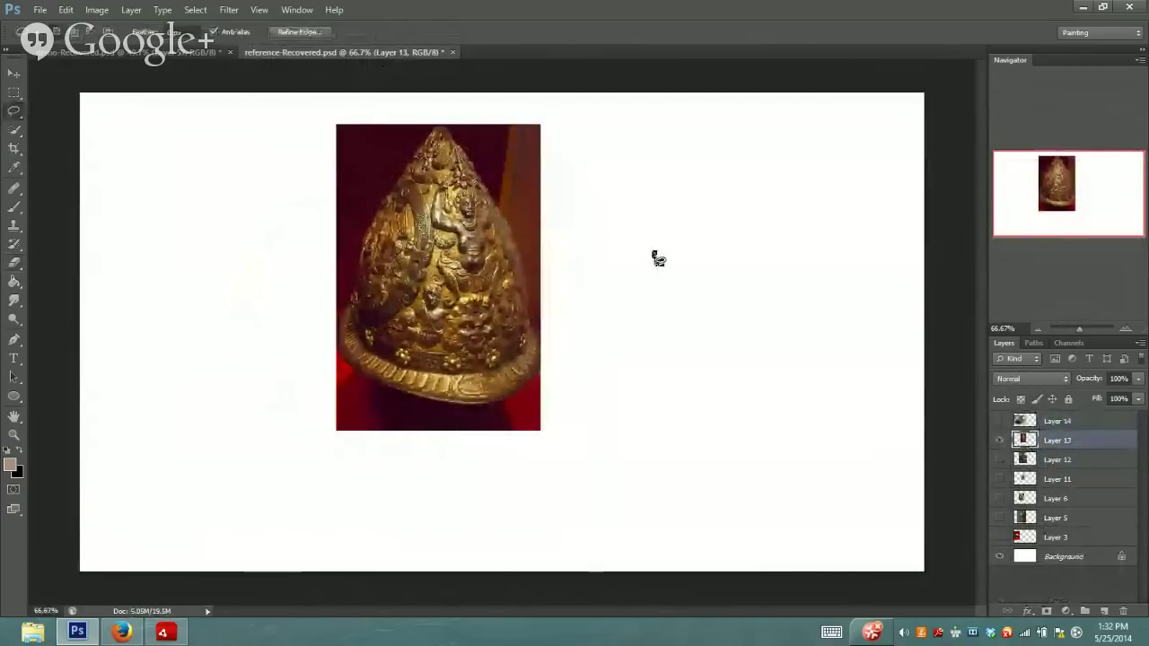
key("ctrl+j")
left_click(583, 232)
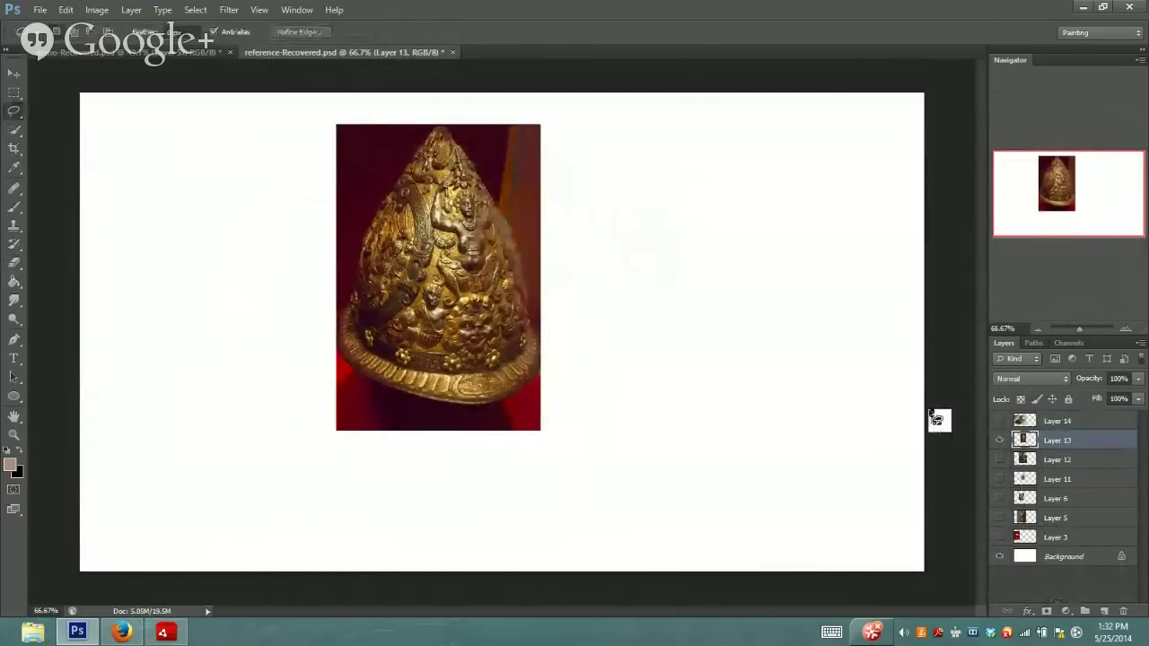
mouse_move(501, 233)
left_mouse_down()
mouse_move(476, 167)
mouse_move(467, 208)
left_mouse_up()
key("ctrl+c")
left_click(163, 54)
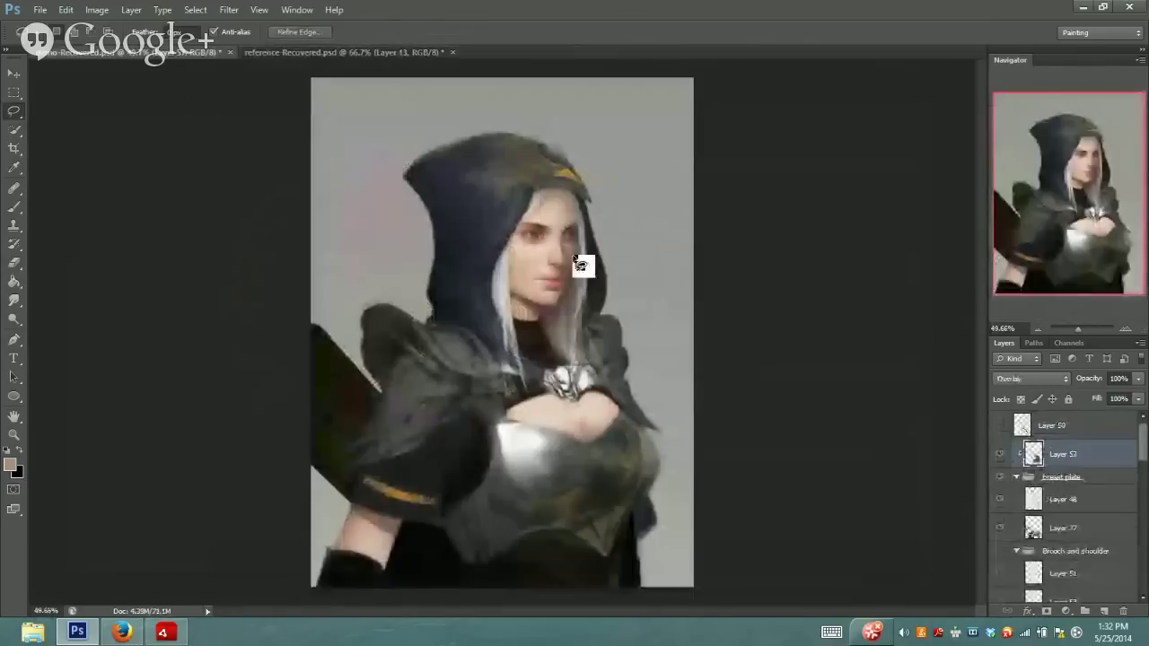
key("ctrl+v")
left_click(14, 72)
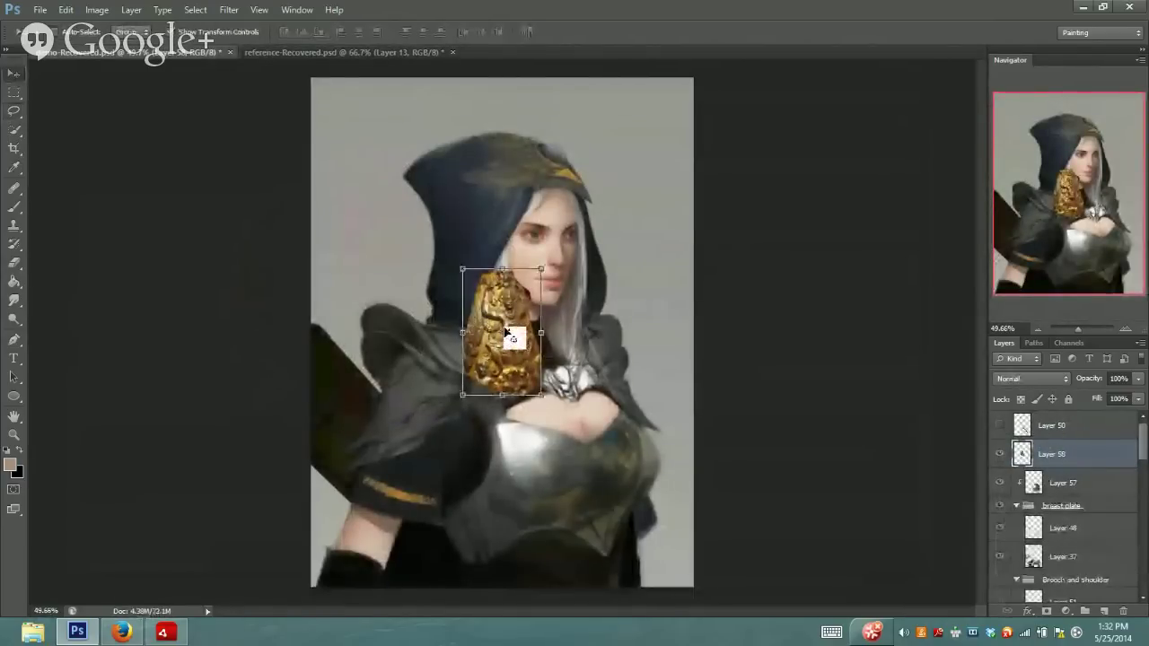
key("ctrl+t")
left_click_drag(503, 327, 595, 478)
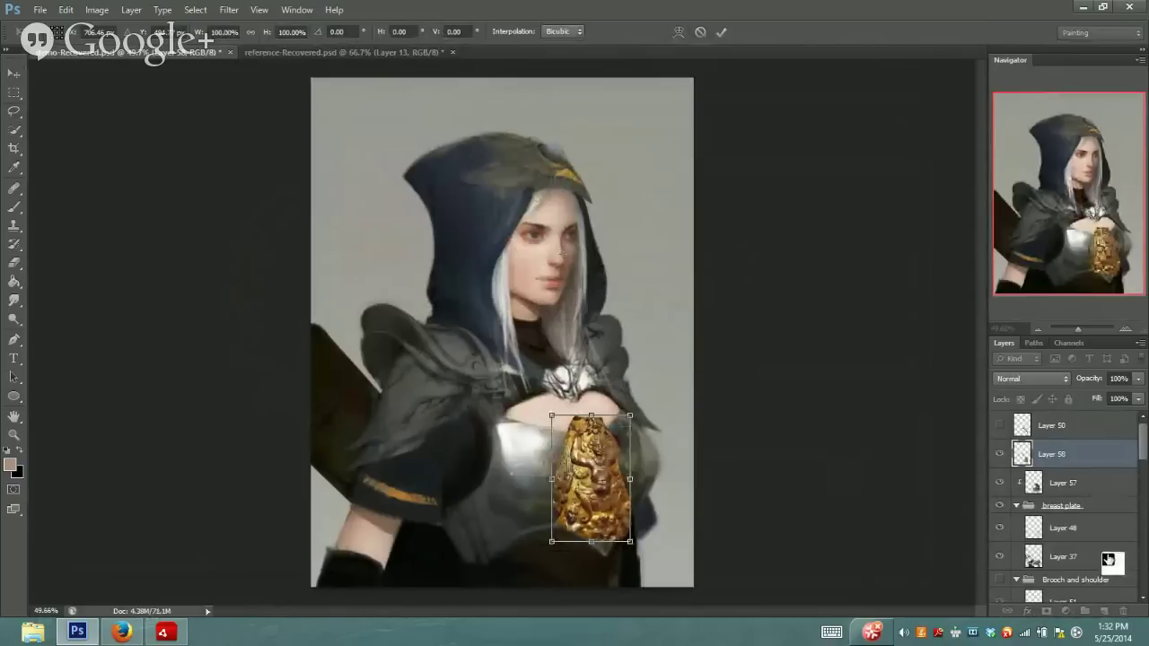
left_click(13, 72)
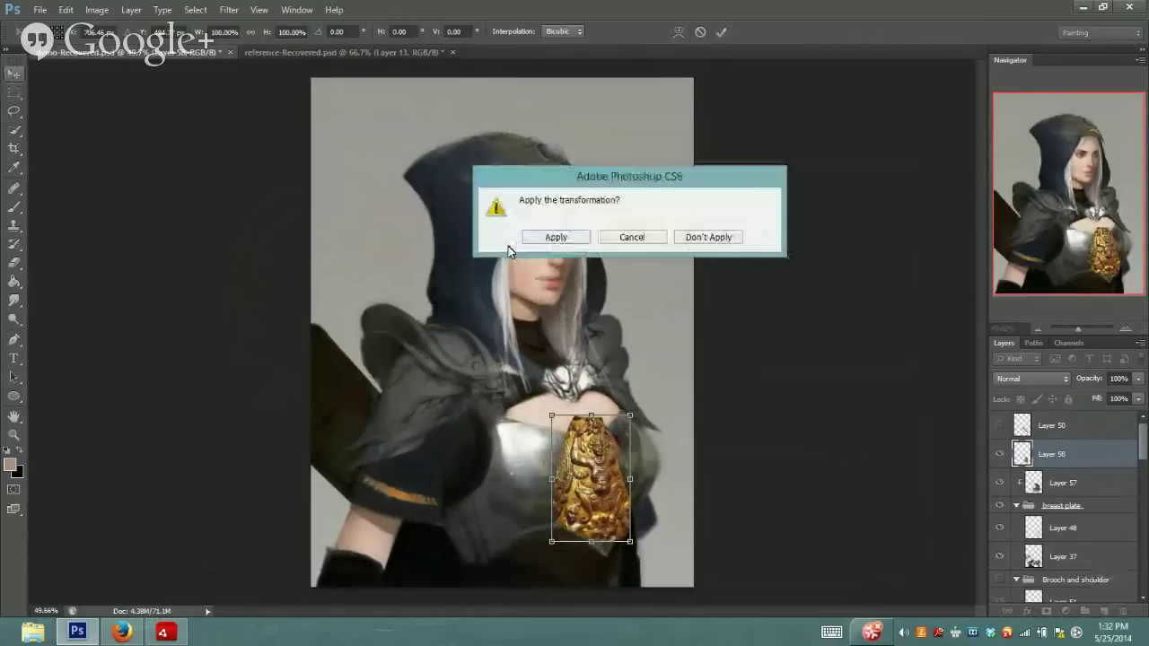
left_click(709, 238)
left_click_drag(1087, 455, 1122, 613)
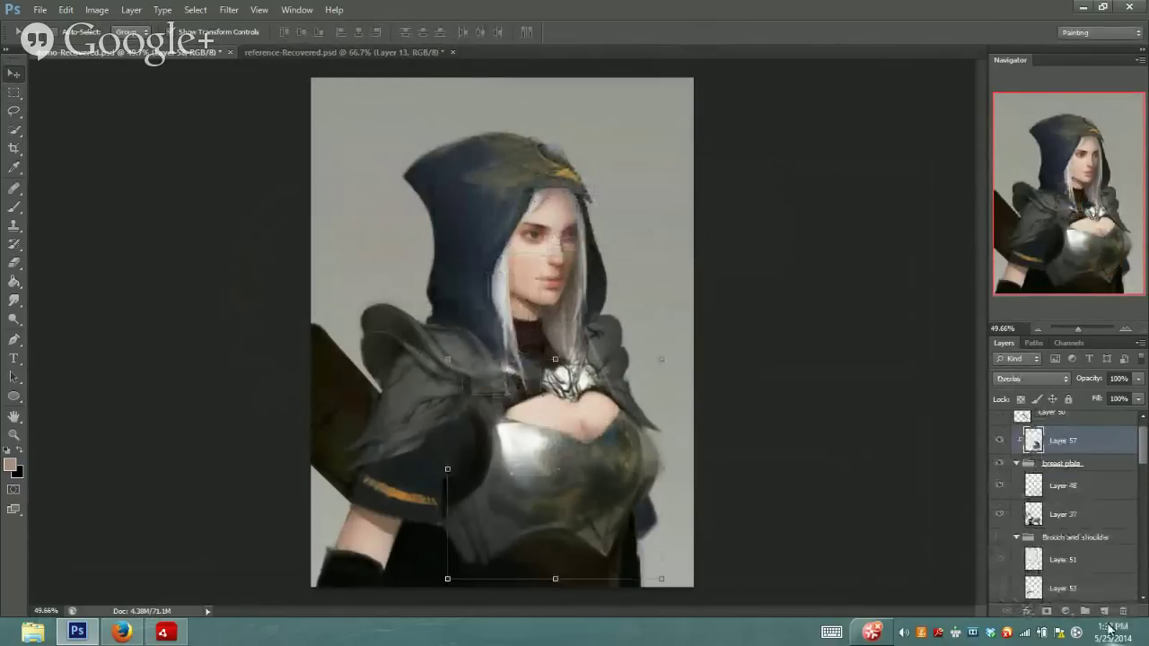
left_click(415, 52)
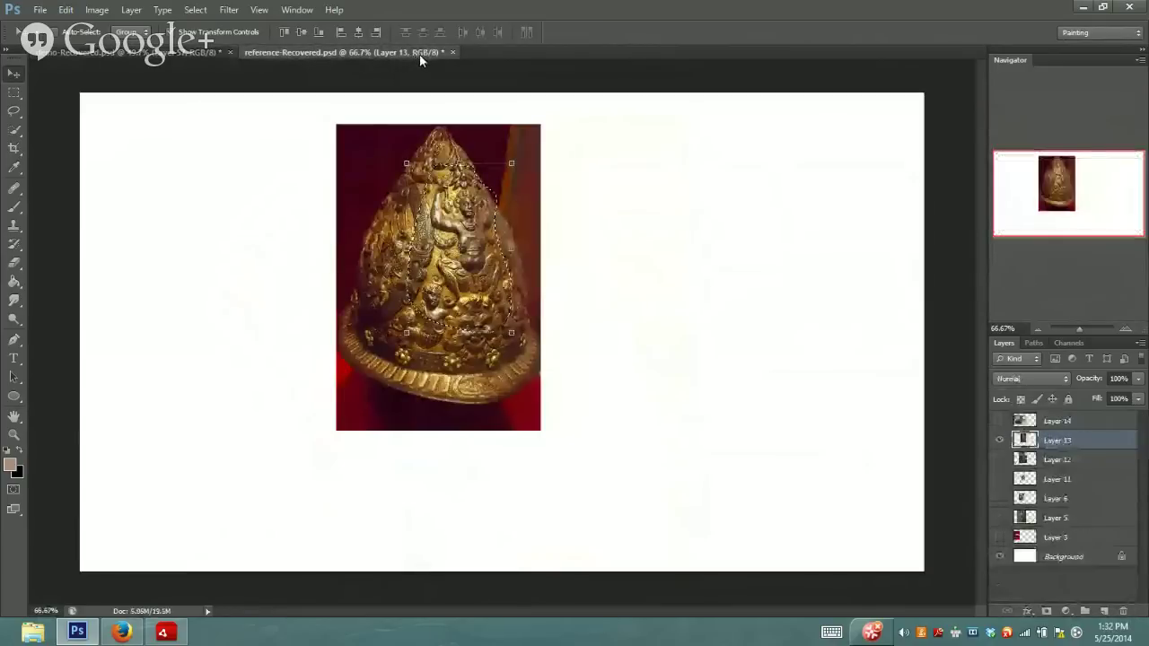
mouse_move(386, 192)
left_mouse_down()
mouse_move(205, 51)
mouse_move(1120, 315)
left_mouse_up()
left_click(1081, 329)
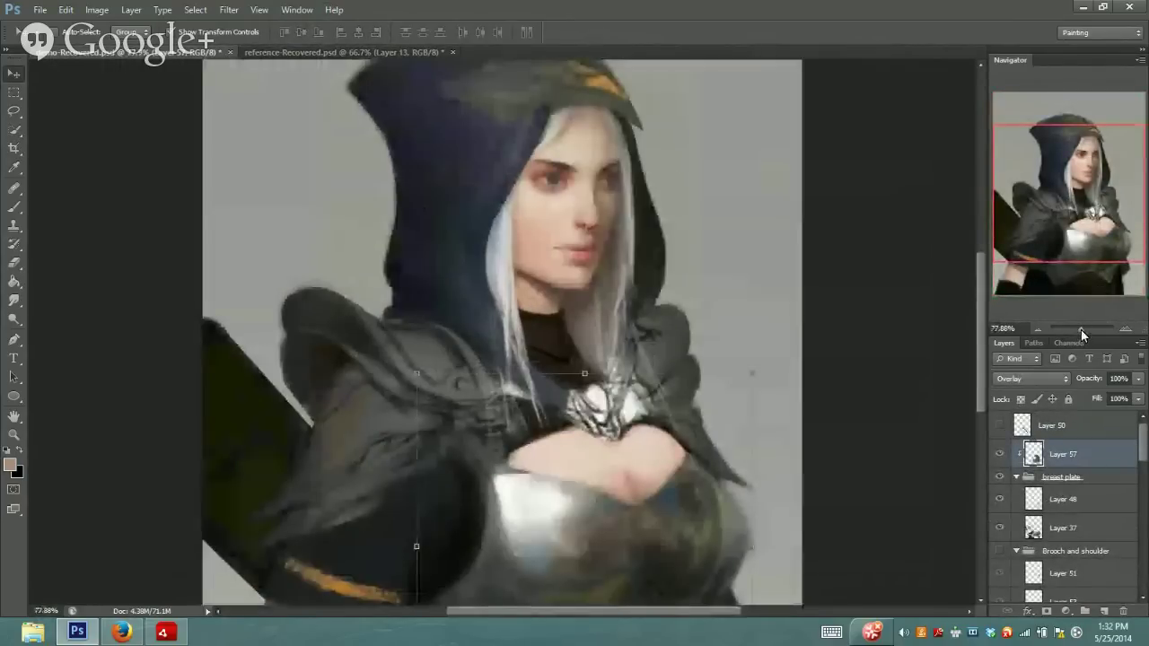
left_click_drag(1097, 204, 1097, 230)
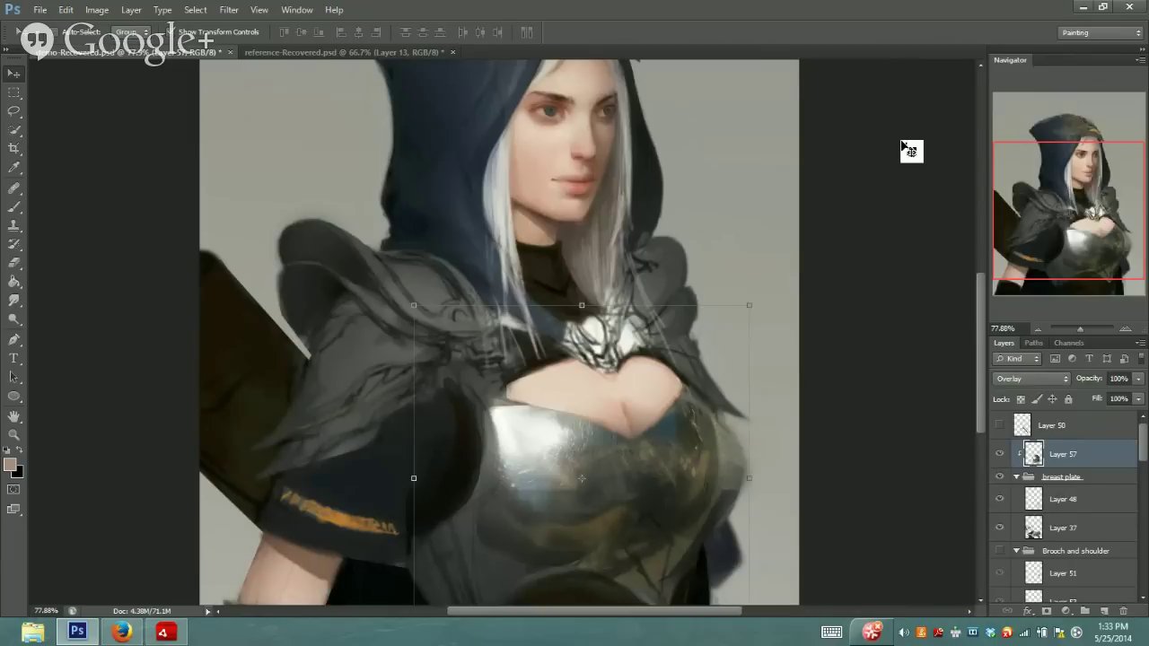
left_click(1000, 456)
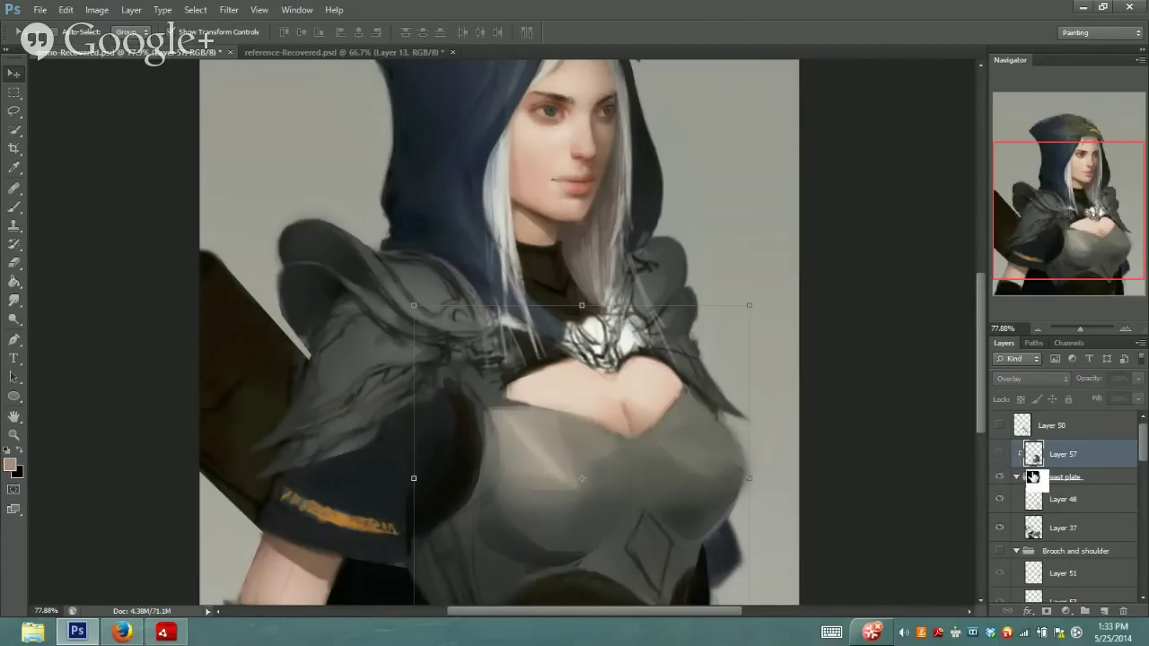
left_click(1000, 455)
left_click_drag(1097, 184, 1105, 187)
left_click_drag(1082, 327, 1080, 332)
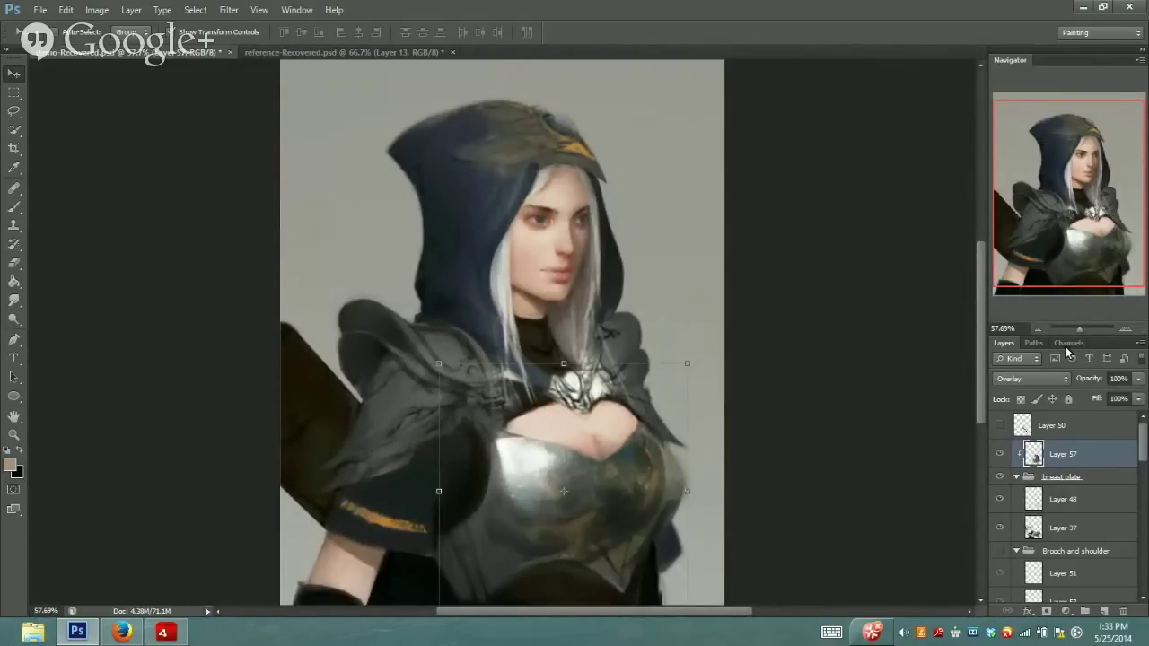
Zoom in on the face and brooch, select Layer 56 and toggle its visibility to compare
left_click(1089, 330)
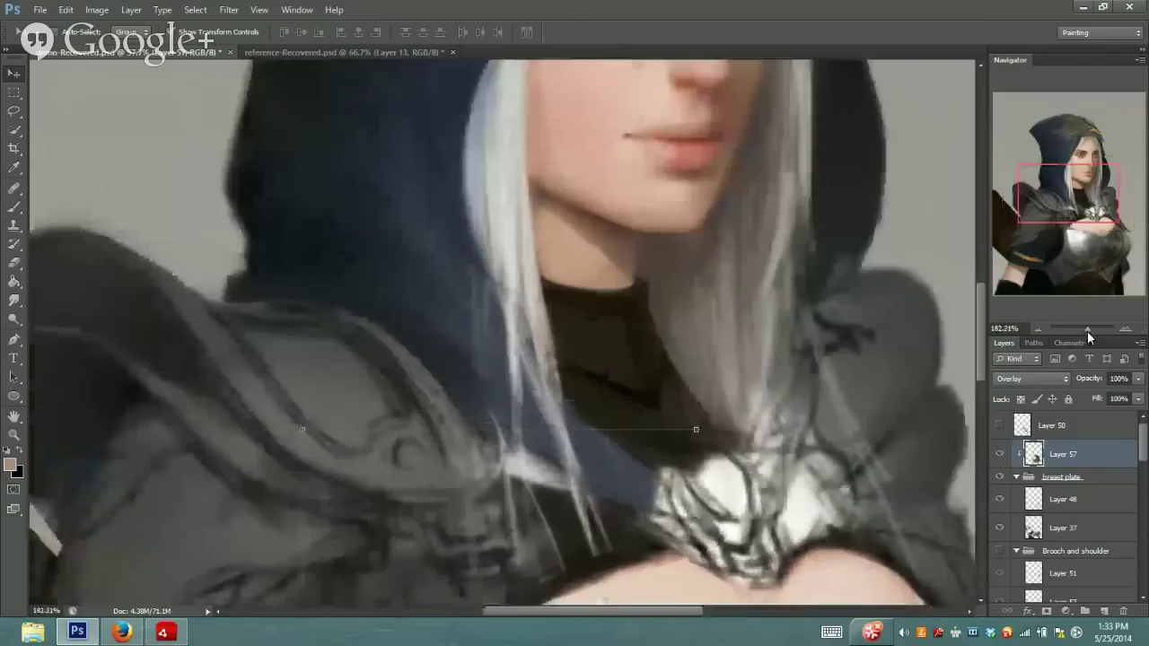
left_click_drag(1086, 232, 1094, 212)
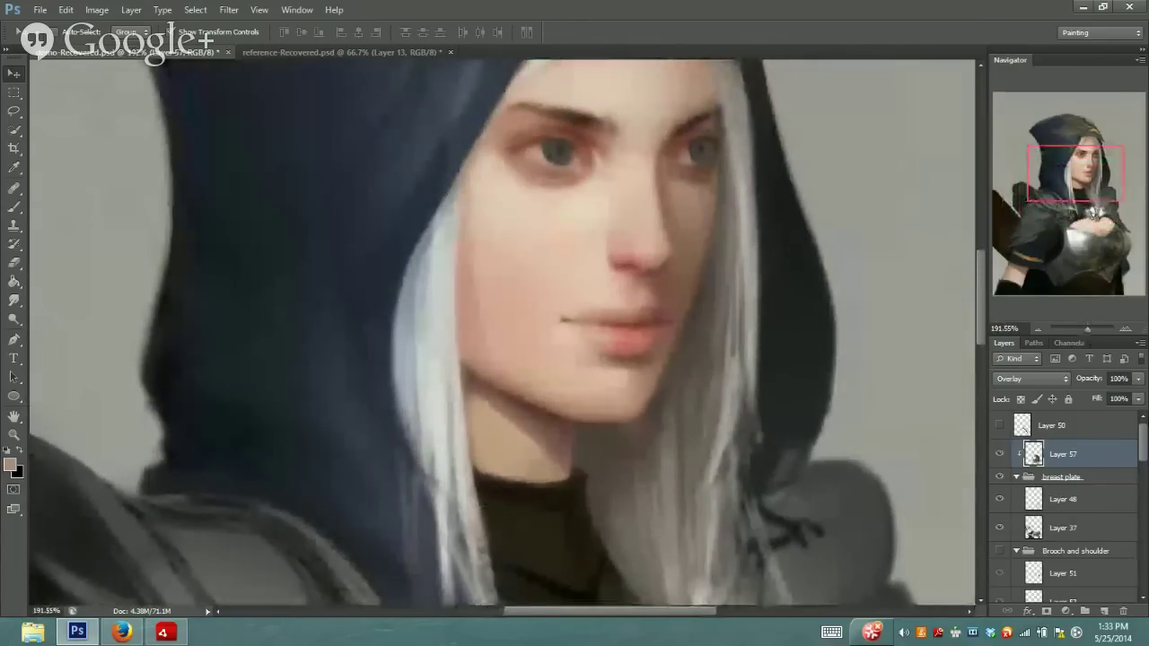
left_click(1142, 551)
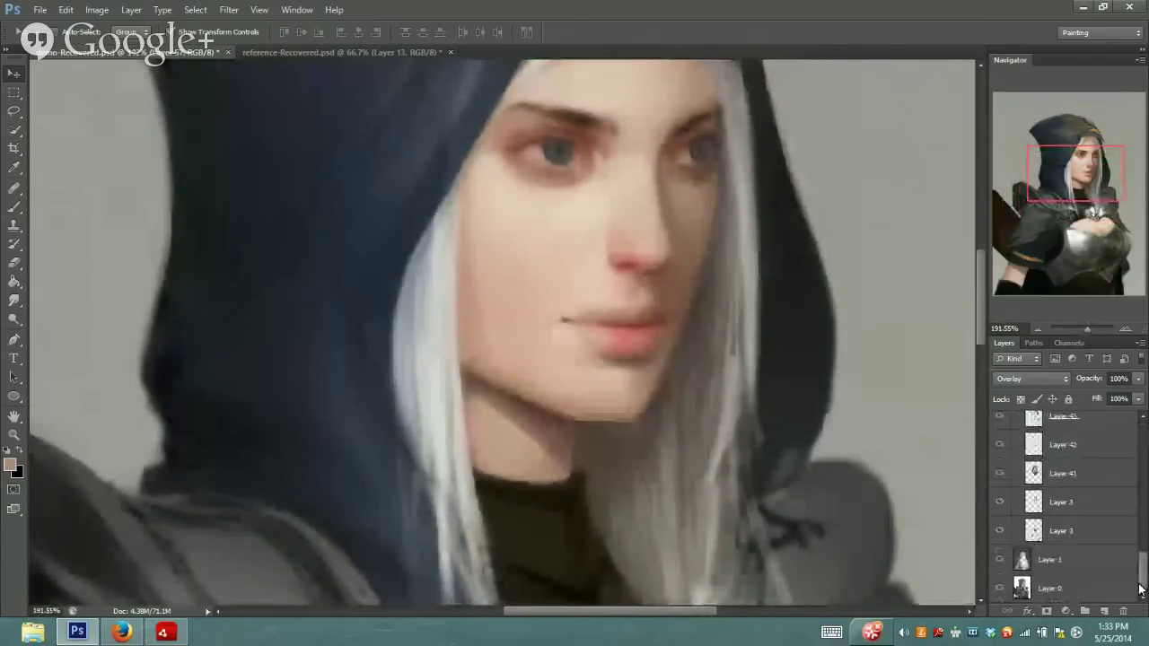
left_click_drag(1141, 544, 1143, 541)
left_click(1016, 466)
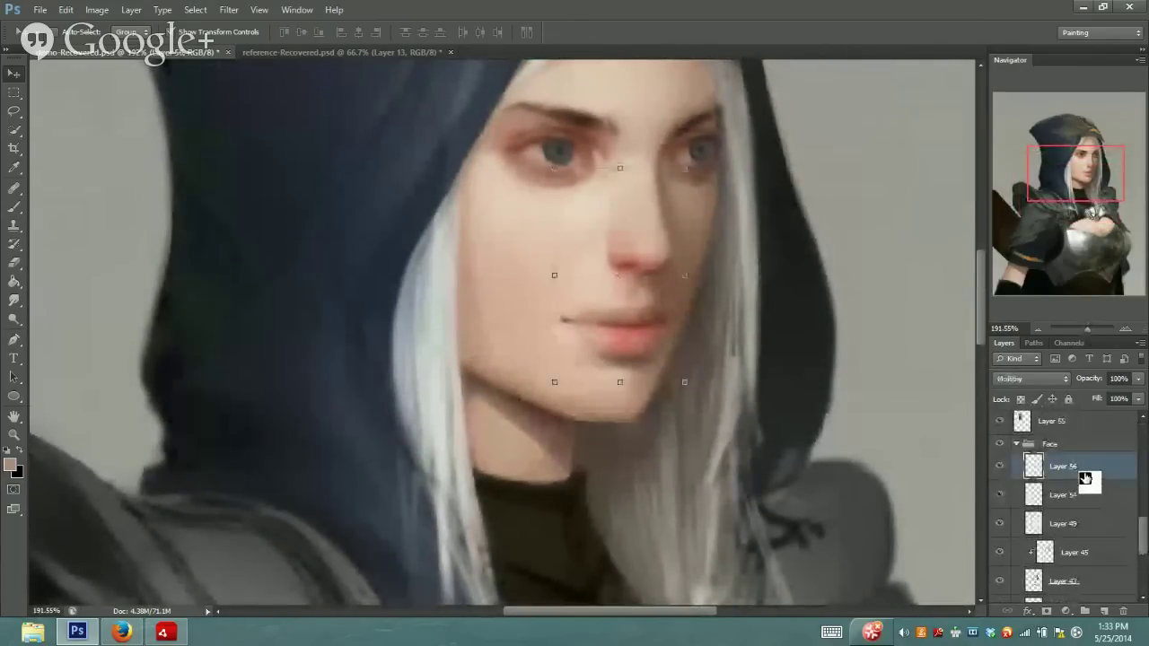
left_click(1002, 467)
left_click(1002, 467)
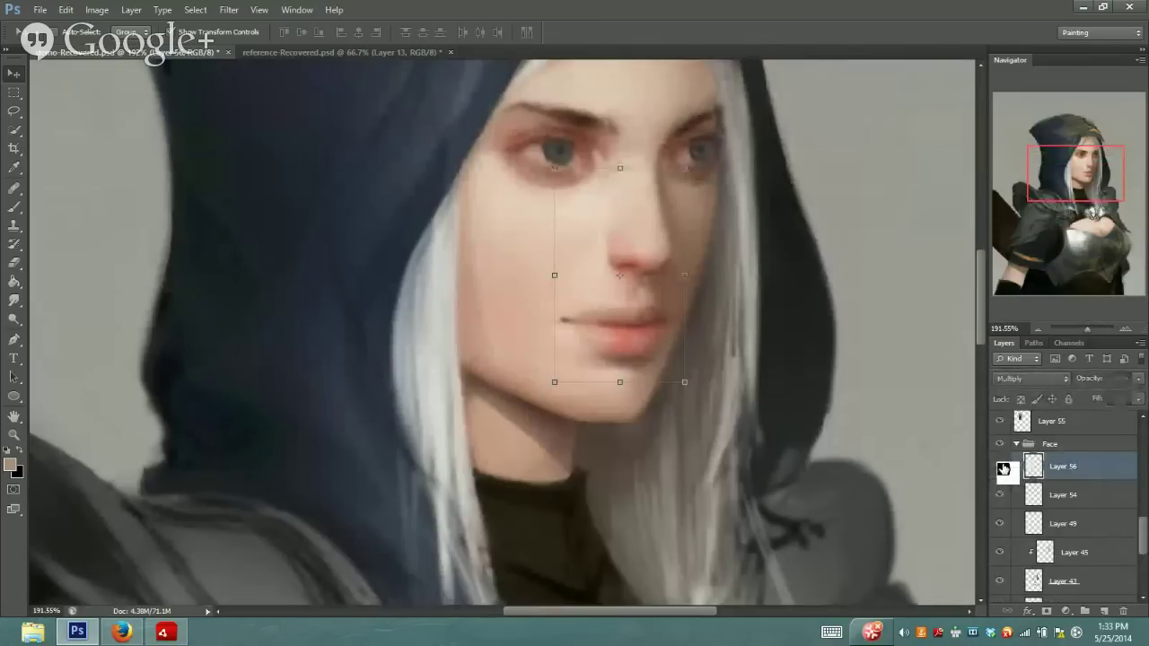
left_click(1002, 467)
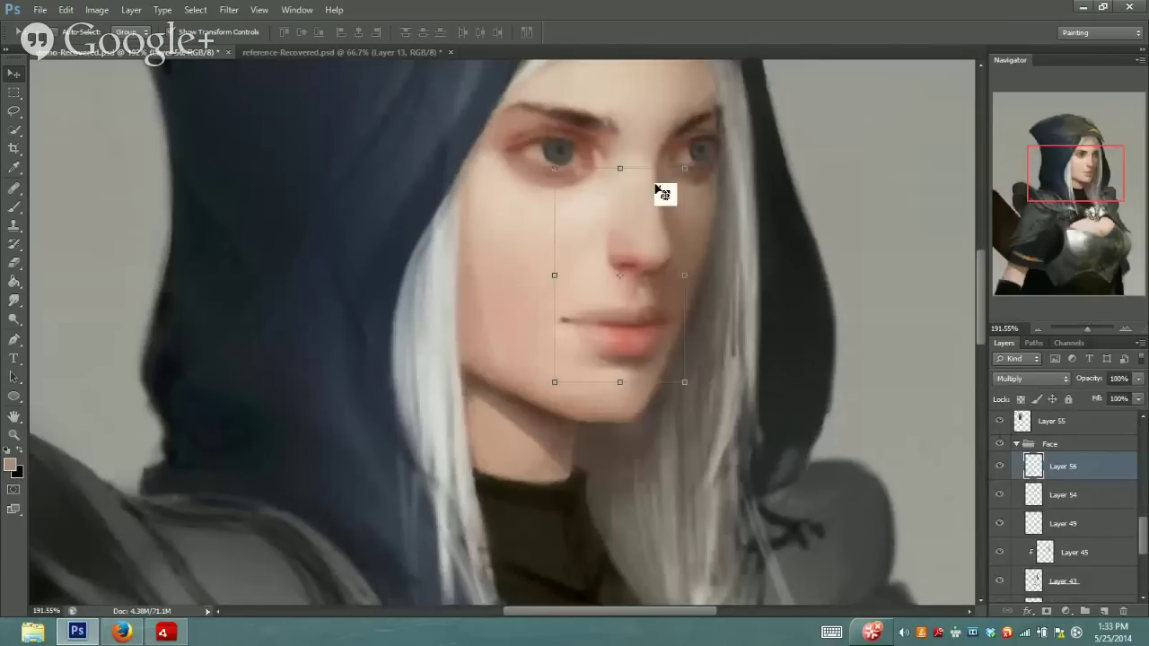
Sample light and darker pinkish skin tones from the cheek, then paint on Layer 54
key("i")
left_click(599, 191)
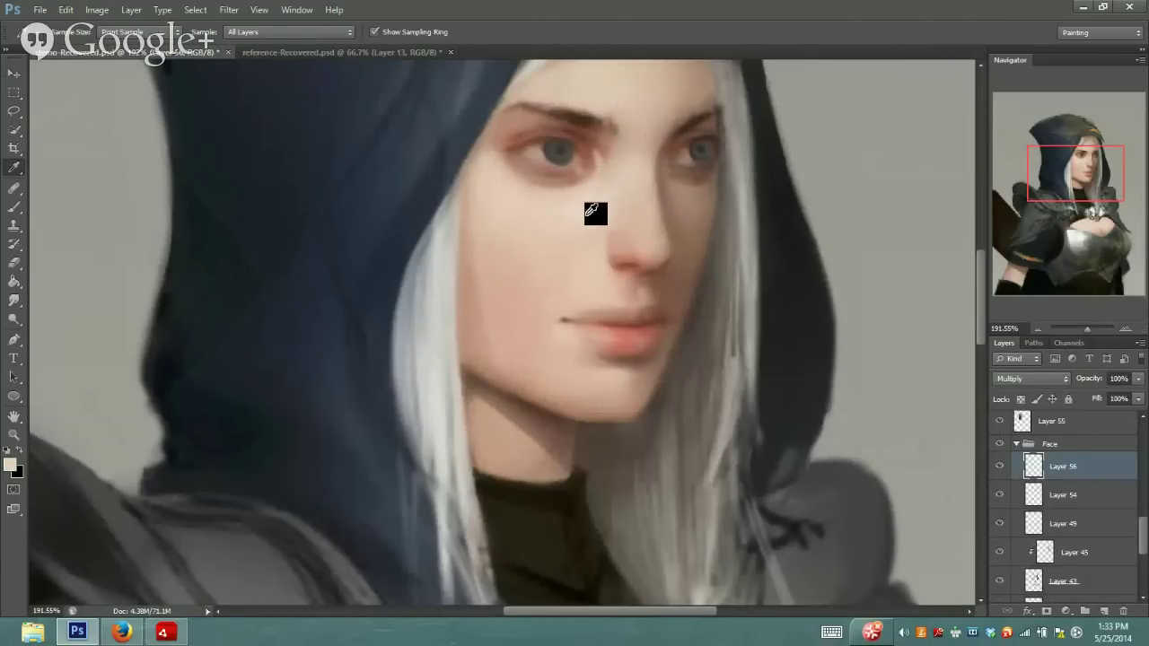
left_click(491, 262)
key("b")
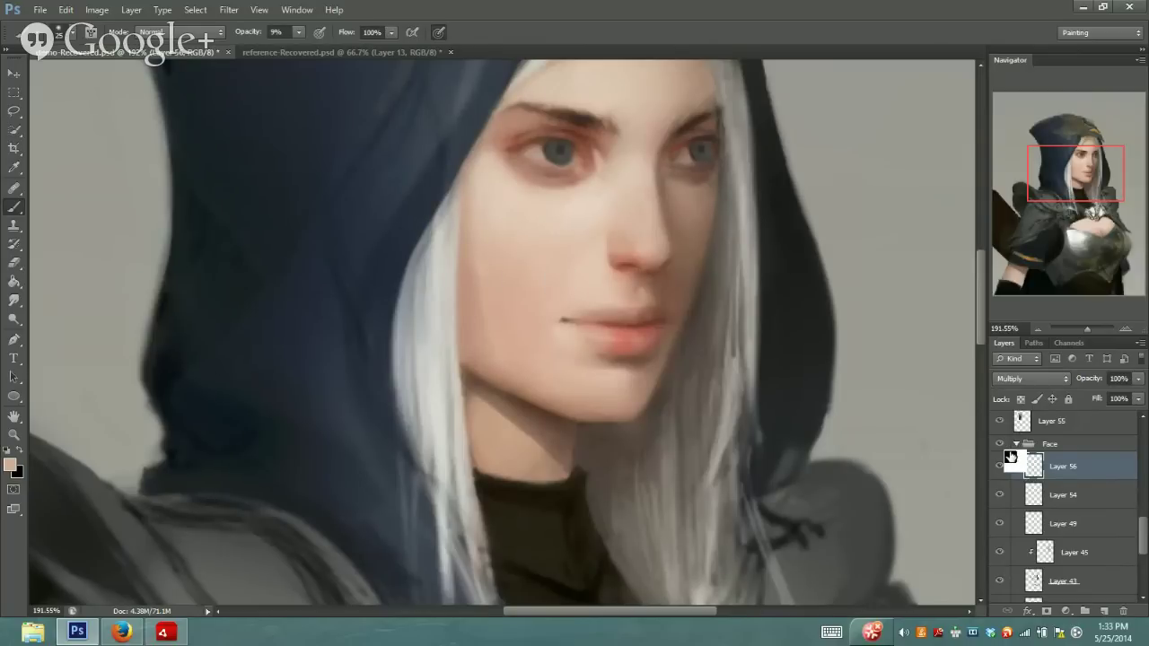
left_click(1023, 494)
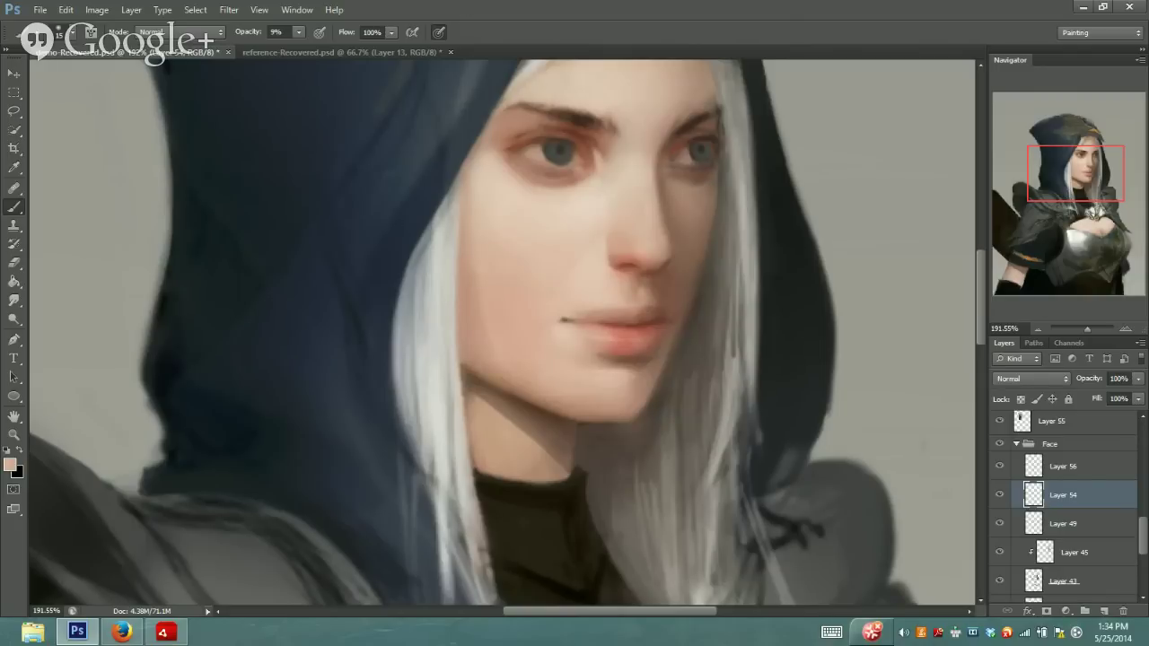
Sample a cheek skin tone and set the brush opacity to 25%
left_click_drag(1074, 169, 1084, 159)
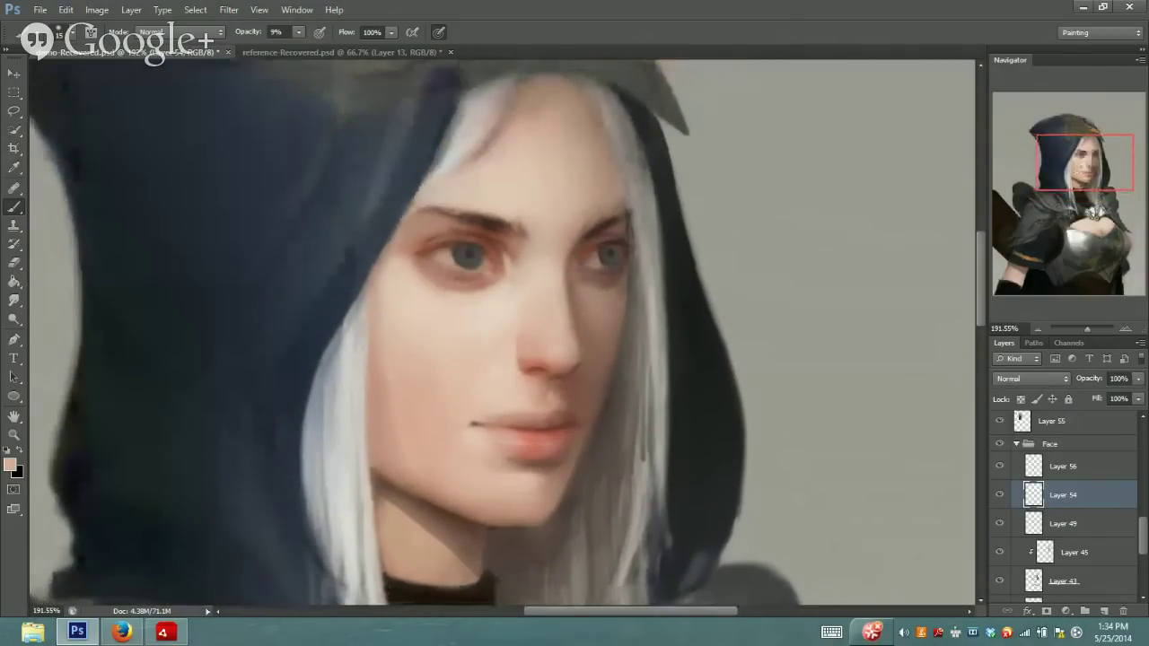
key("i")
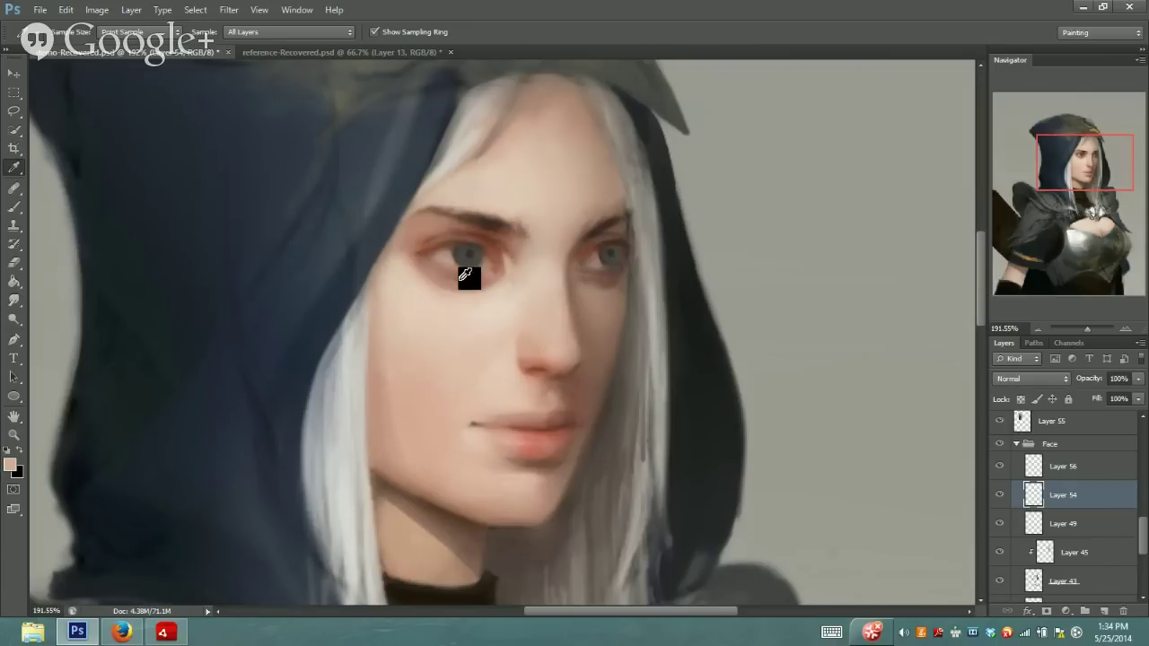
left_click(449, 312)
key("b")
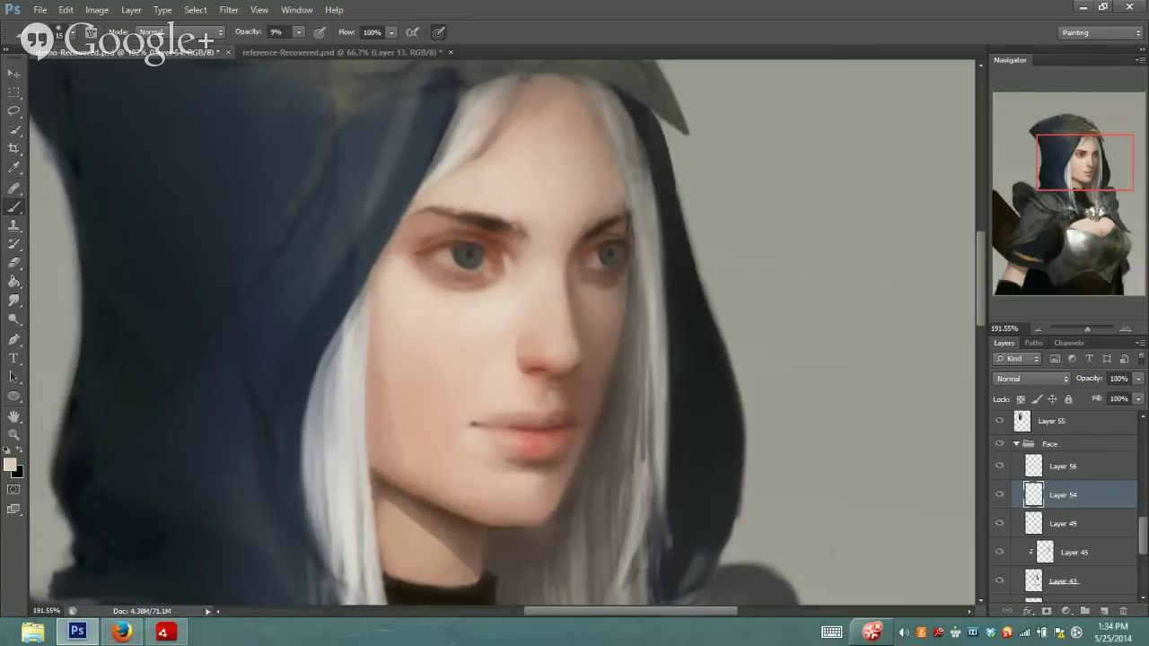
left_click(301, 32)
left_click(437, 212)
Toggle Layer 54 off and on to compare the face, then switch to the Eraser
key("i")
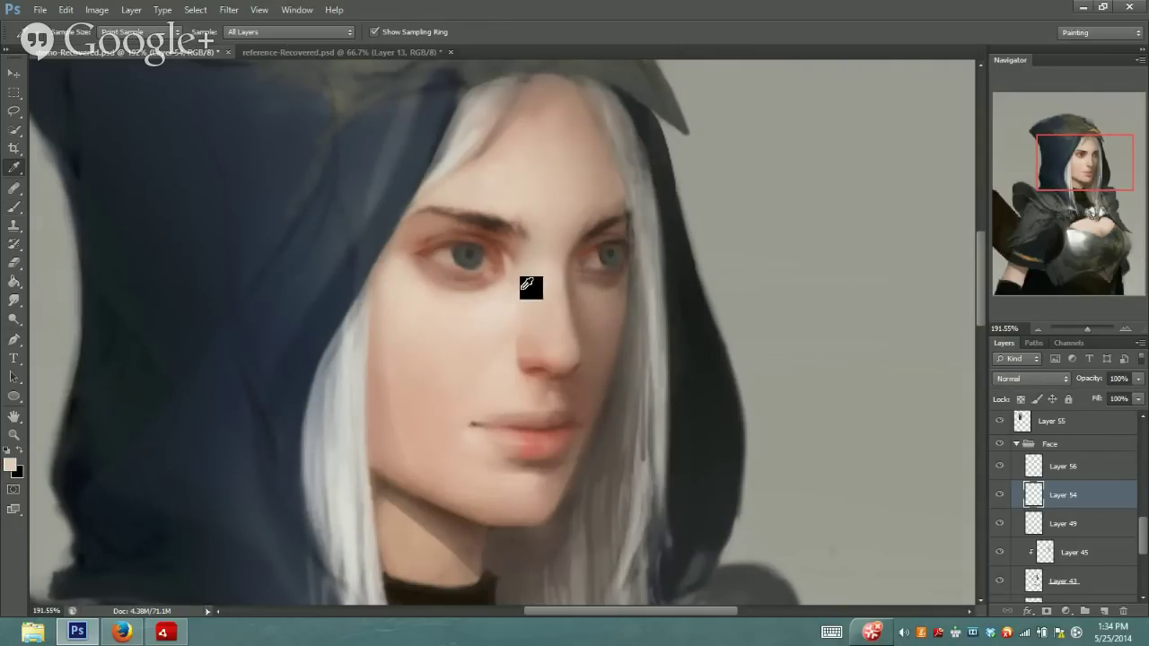
left_click(999, 494)
left_click(1000, 495)
key("b")
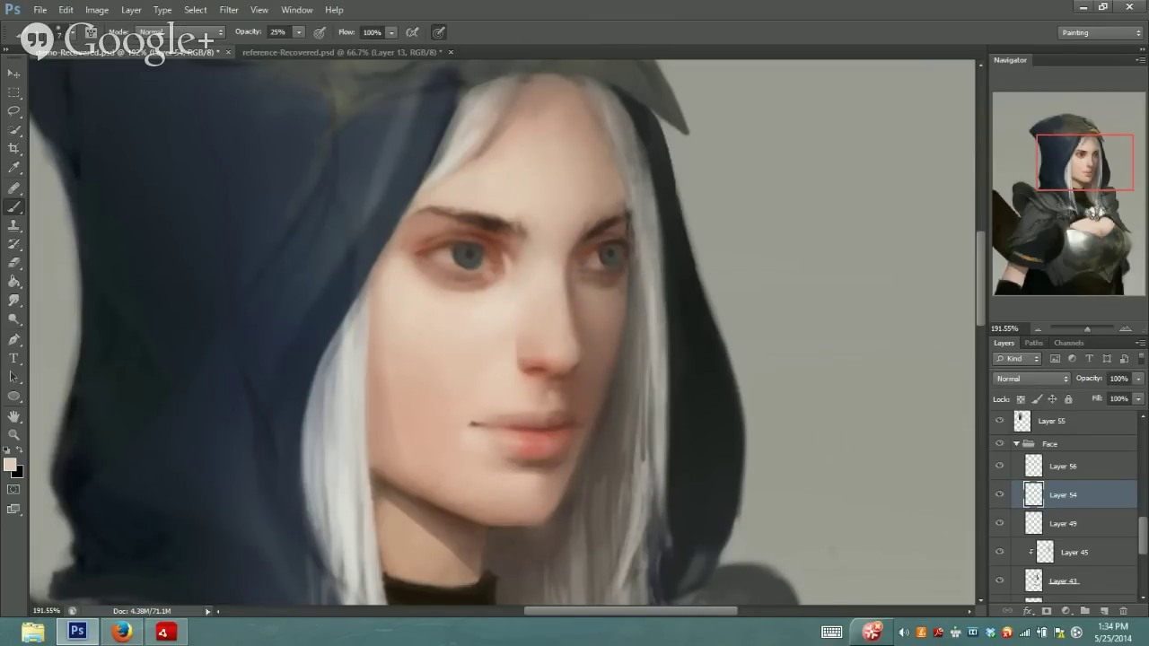
key("e")
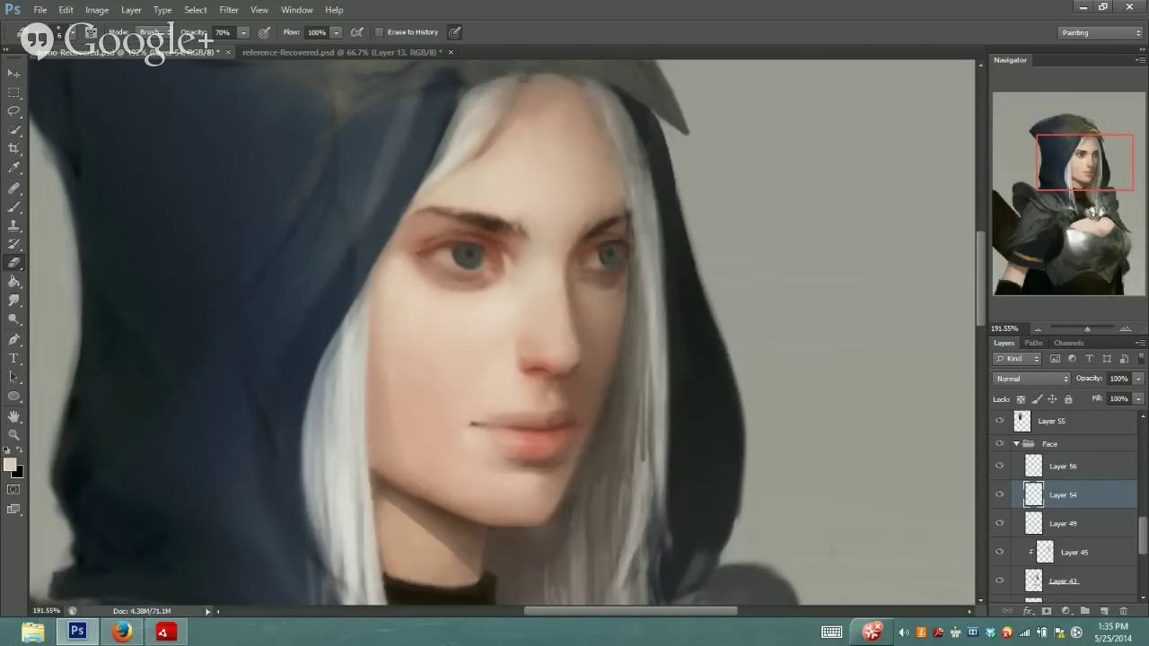
Sample a reddish-brown from the nose and lower the brush opacity to about 16% for softer strokes
key("i")
left_click_drag(541, 311, 545, 377)
key("b")
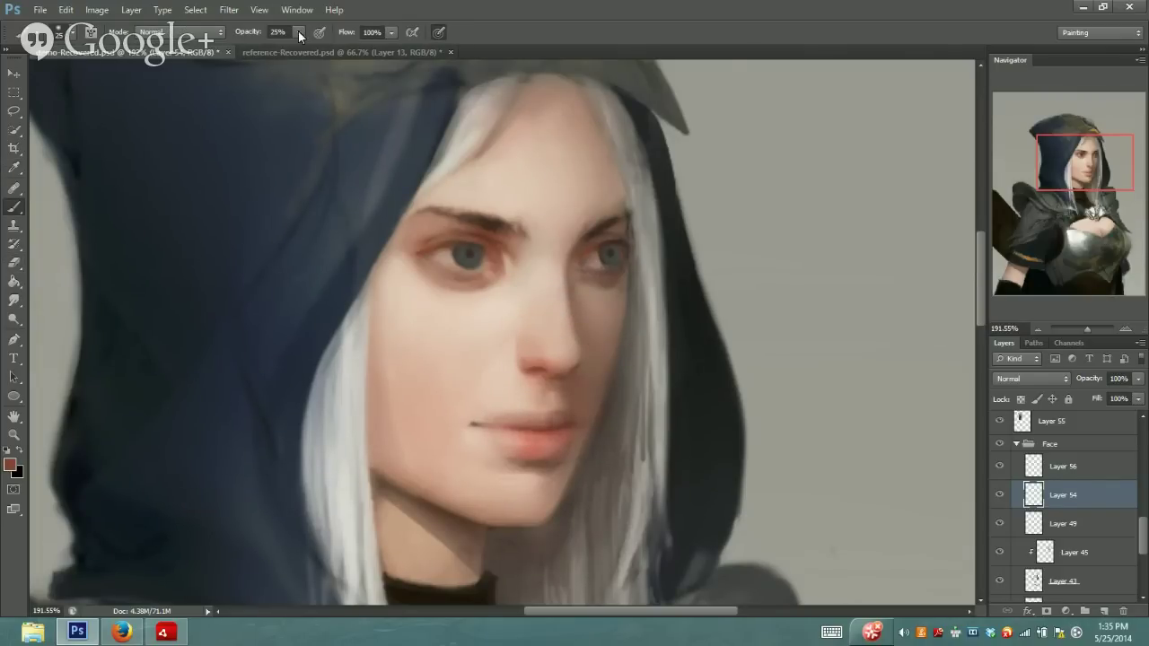
left_click_drag(299, 32, 306, 52)
left_click_drag(298, 31, 292, 49)
Zoom in on the face, sample a light cheek tone, and set brush opacity to 14%
left_click_drag(1088, 330, 1090, 330)
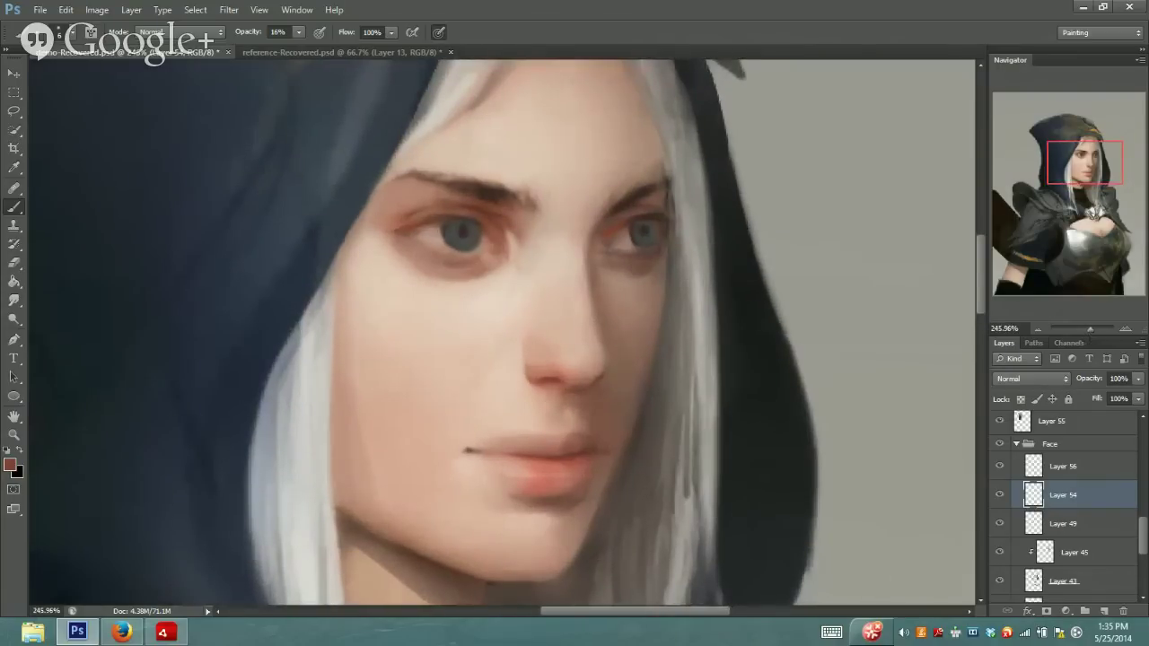
left_click(511, 199, "alt")
left_click(636, 162, "alt")
key("i")
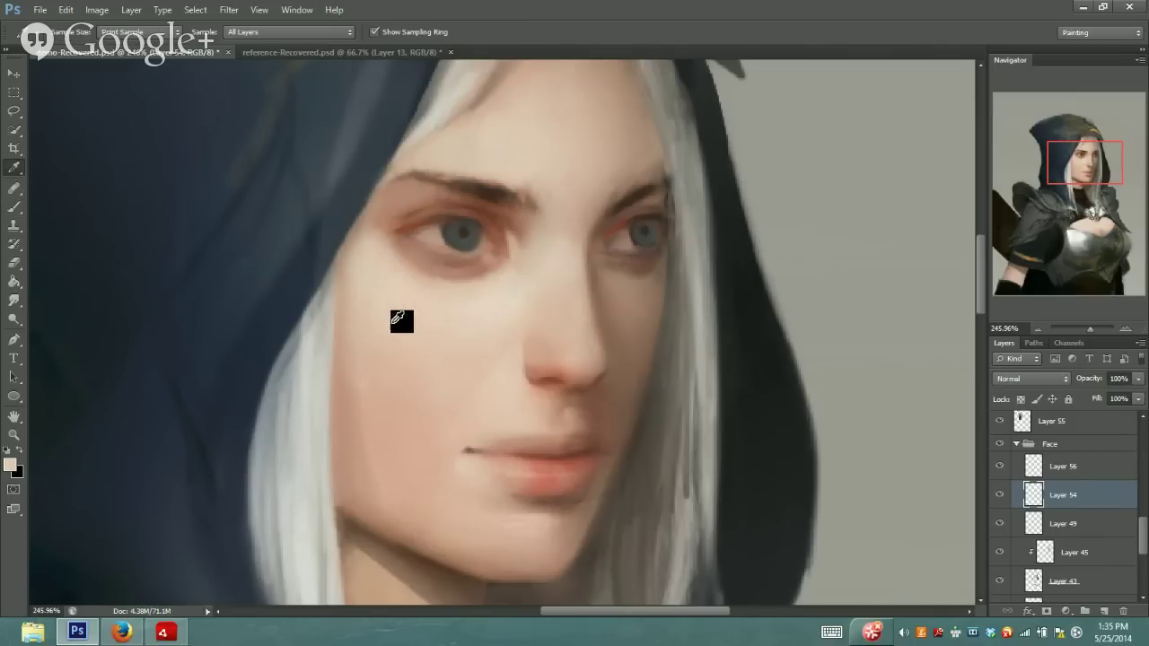
left_click(405, 319)
key("b")
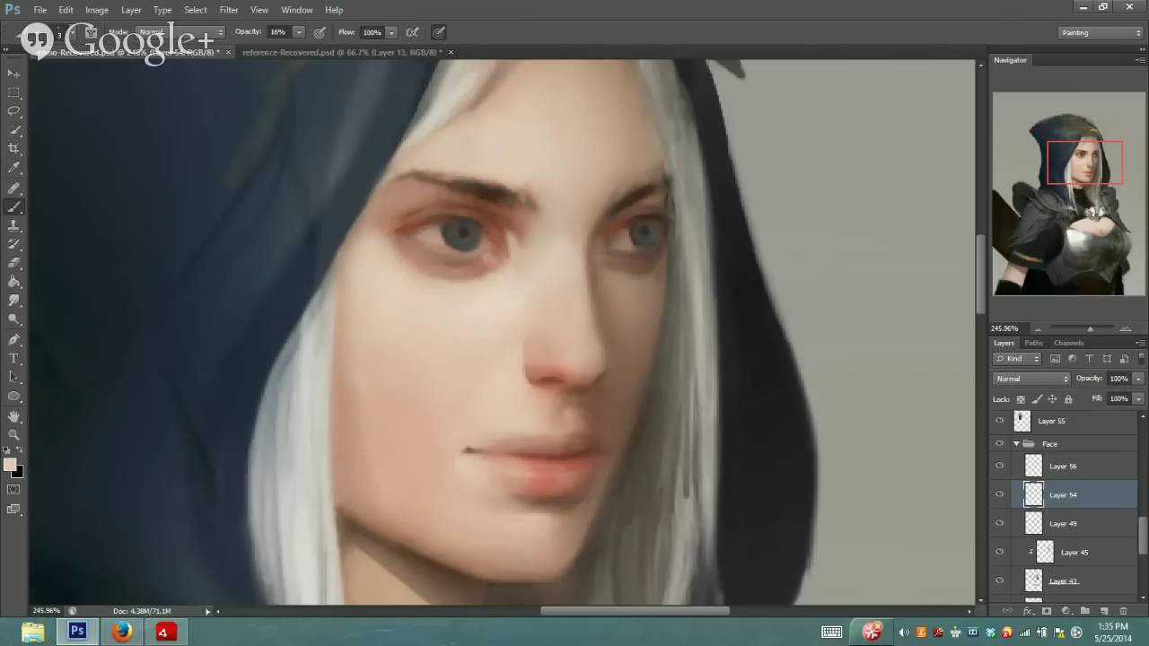
left_click(299, 37)
left_click_drag(301, 49, 298, 50)
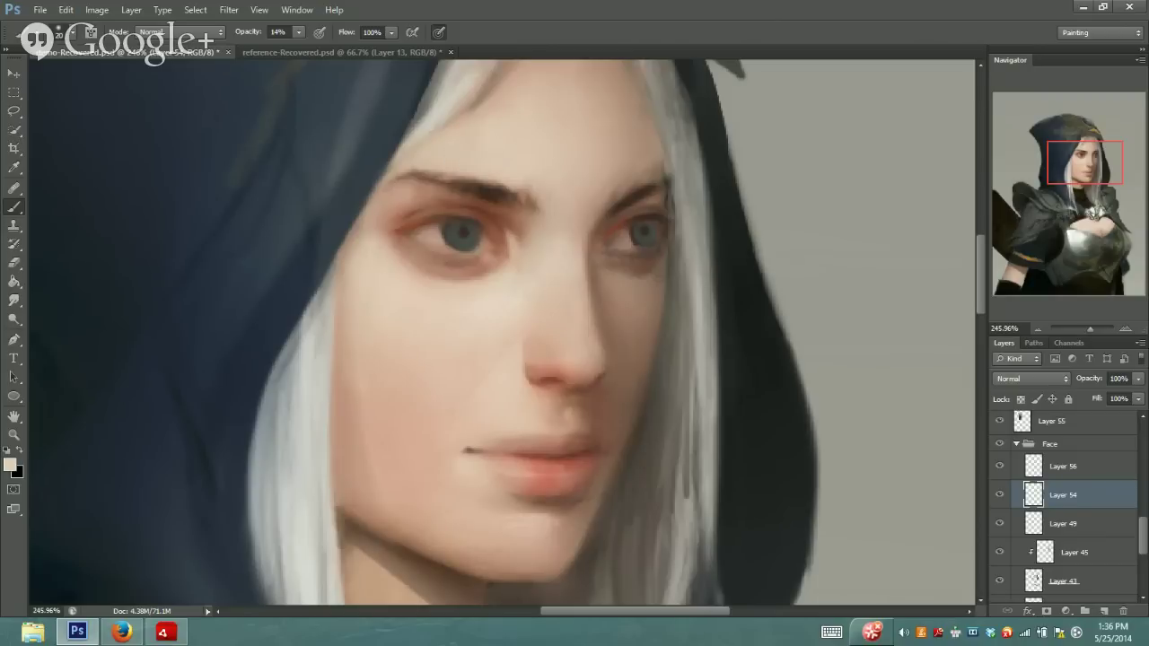
Shrink the brush and paint with the nose skin tone and a reddish-brown from the eyelid
key("bracketleft")
key("bracketleft")
key("bracketleft")
key("bracketleft")
key("bracketleft")
key("i")
left_click(548, 367)
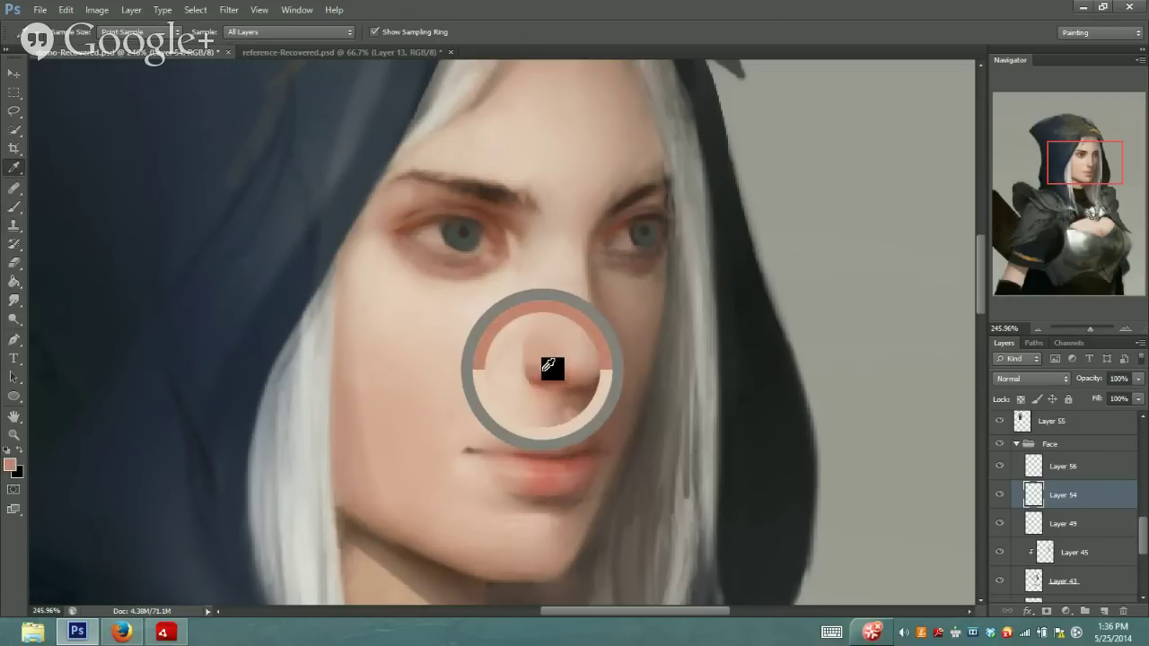
key("b")
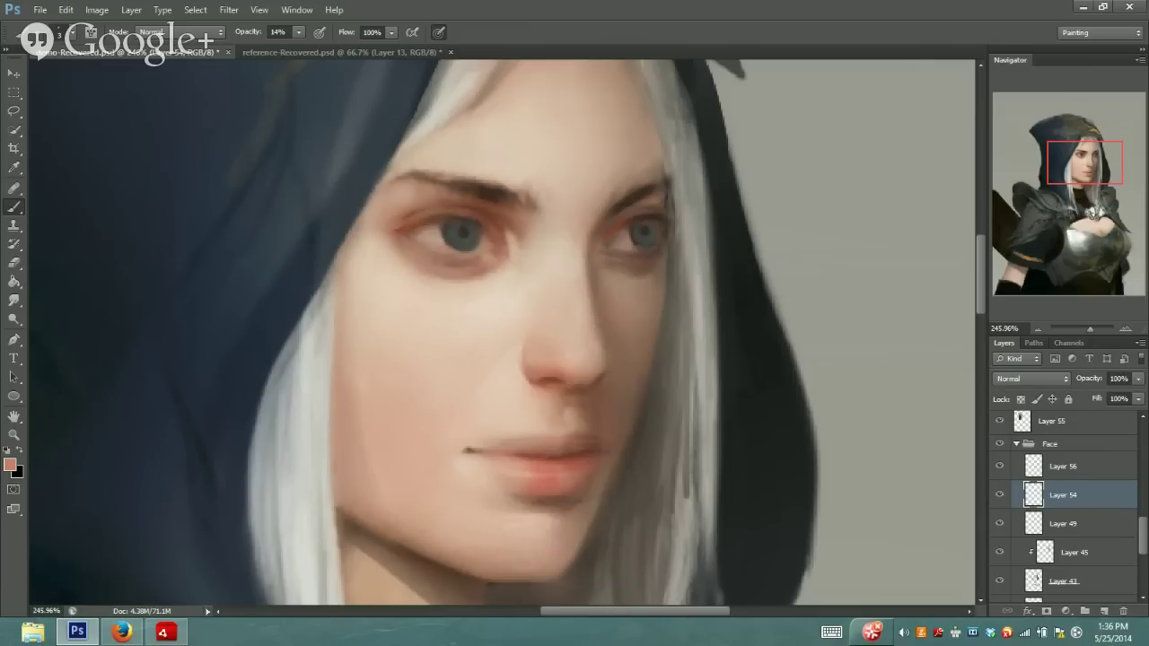
key("i")
left_click(476, 193)
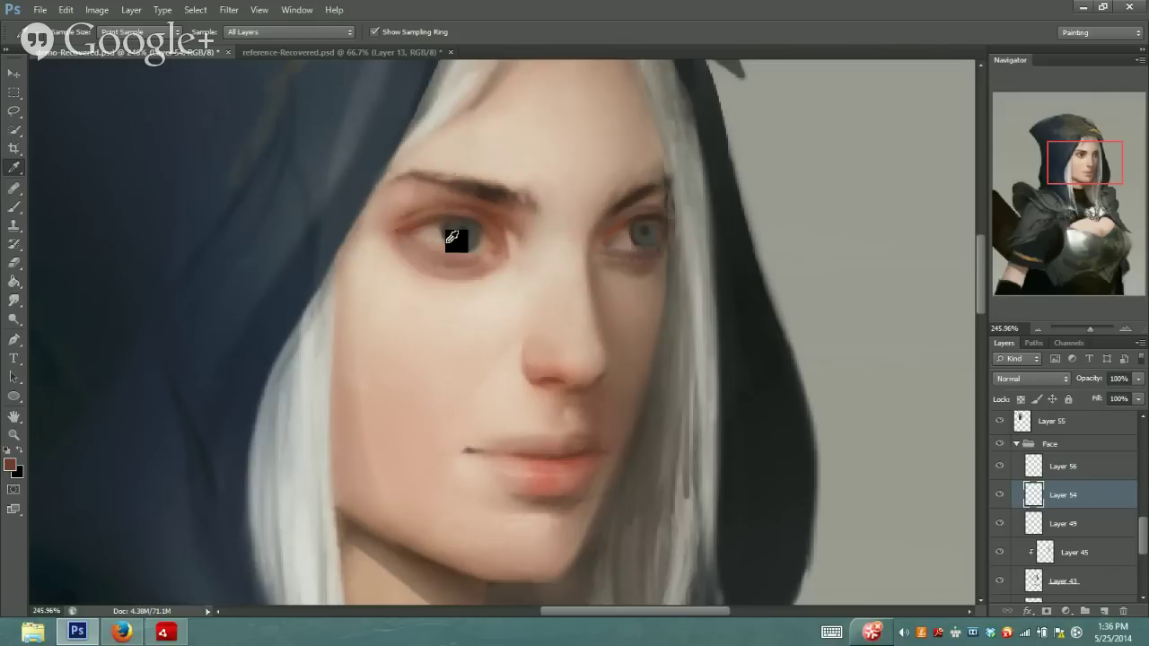
key("b")
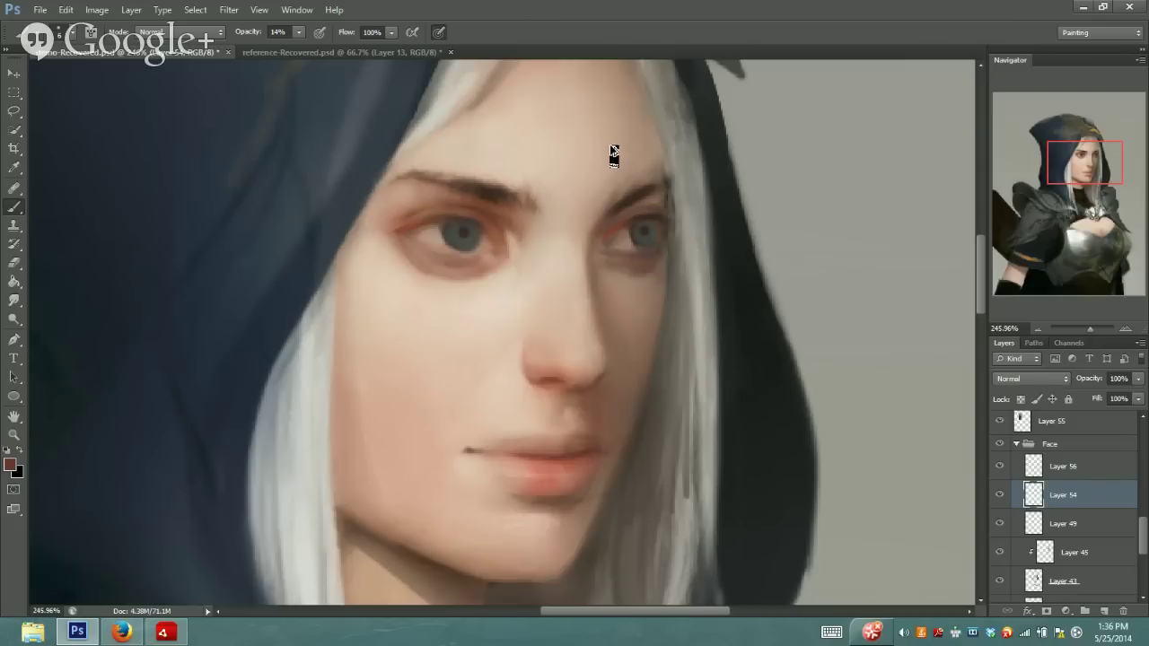
Sample the left-eye colour, pick a darker brown in the Color Picker, and paint eye accents
left_click(488, 206, "alt")
left_click_drag(486, 206, 486, 208, "alt")
left_click(11, 466)
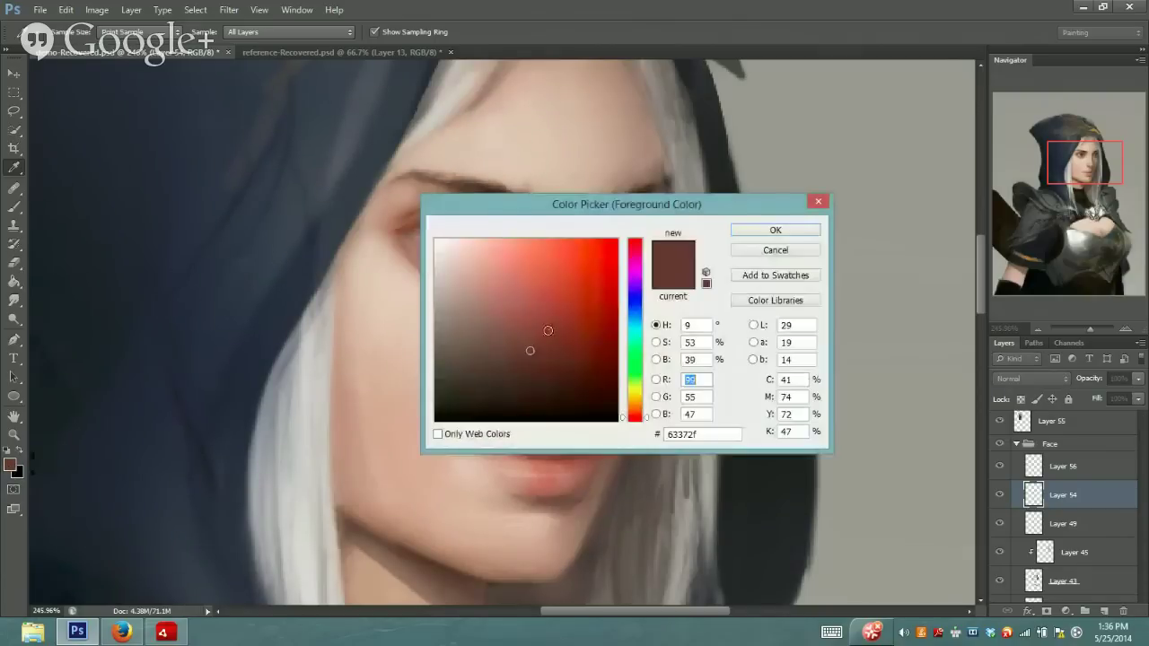
left_click(530, 350)
left_click(533, 383)
left_click(758, 231)
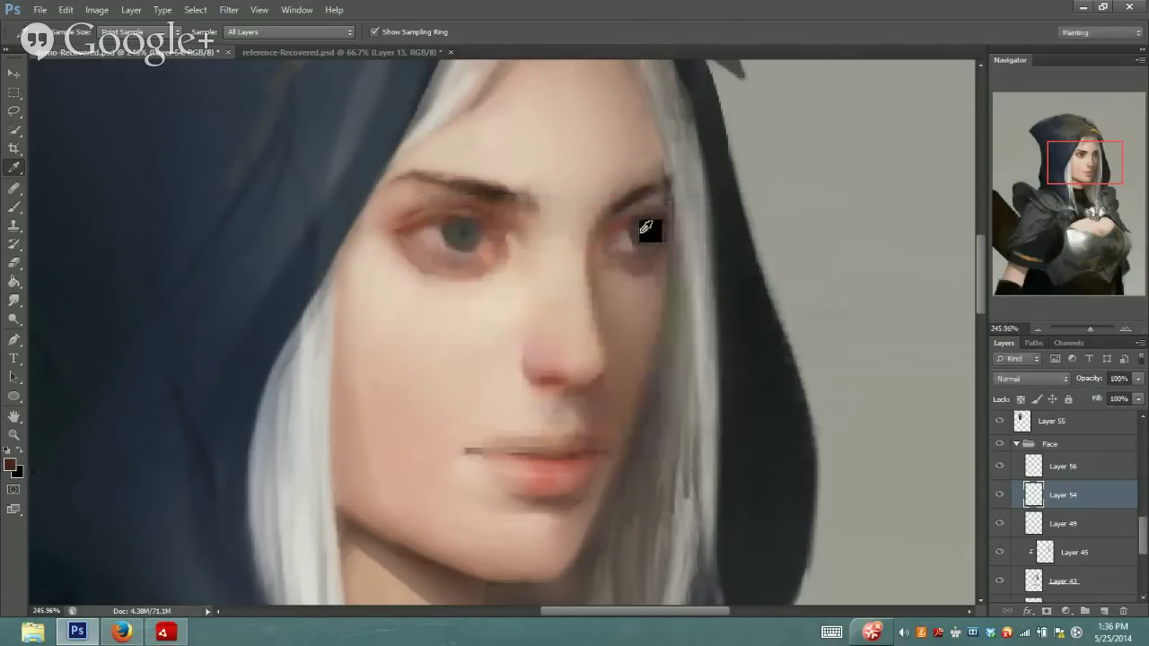
left_click(14, 206)
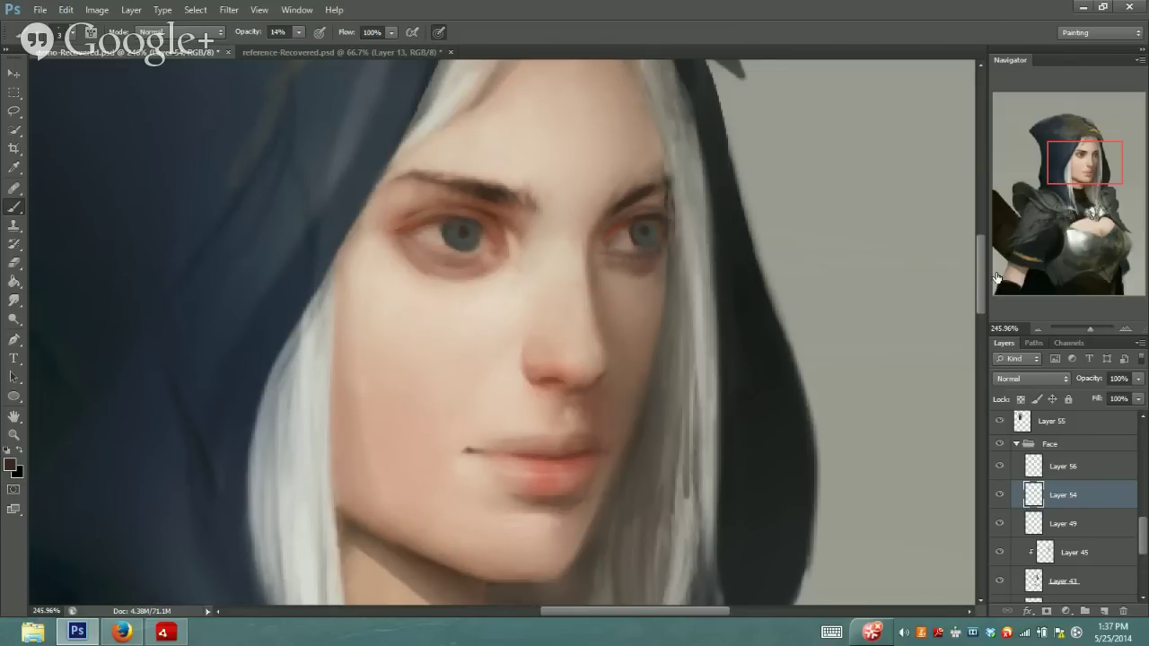
left_click_drag(1103, 322, 1082, 325)
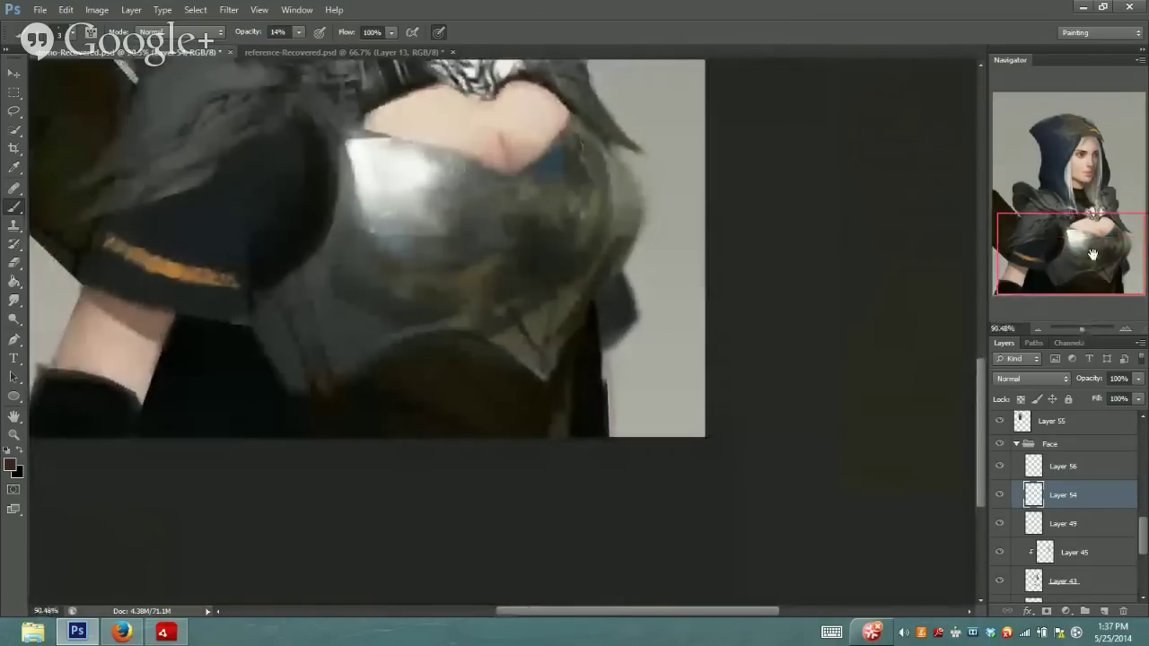
left_click_drag(1086, 235, 1088, 149)
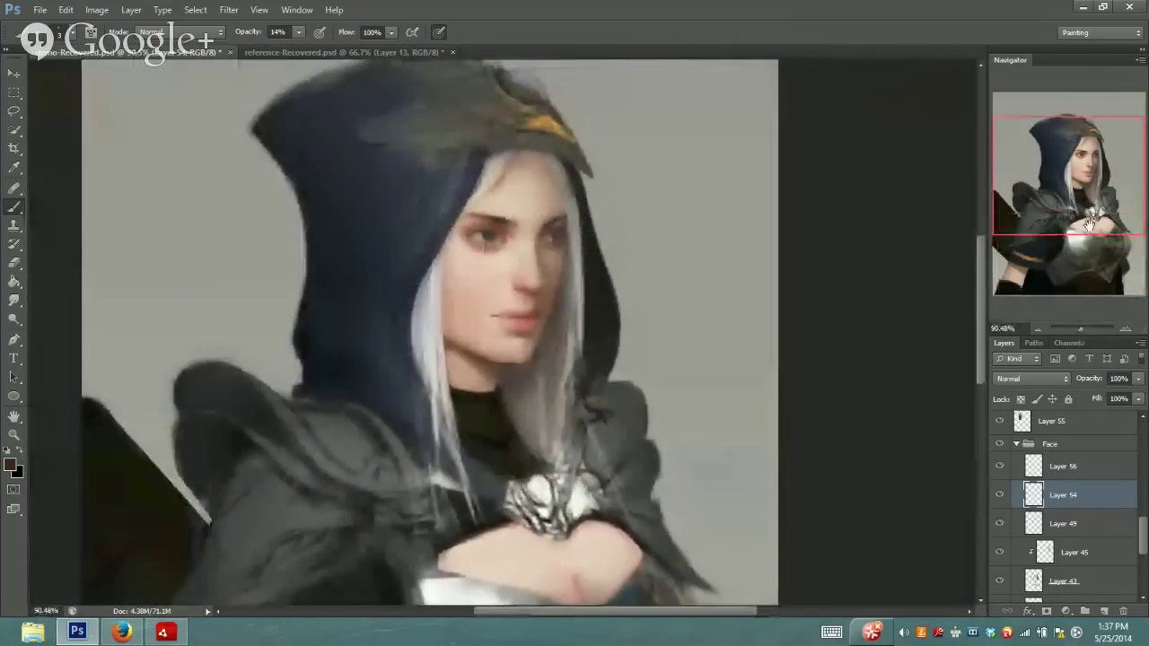
left_click_drag(1083, 324, 1089, 323)
left_click_drag(1088, 184, 1084, 173)
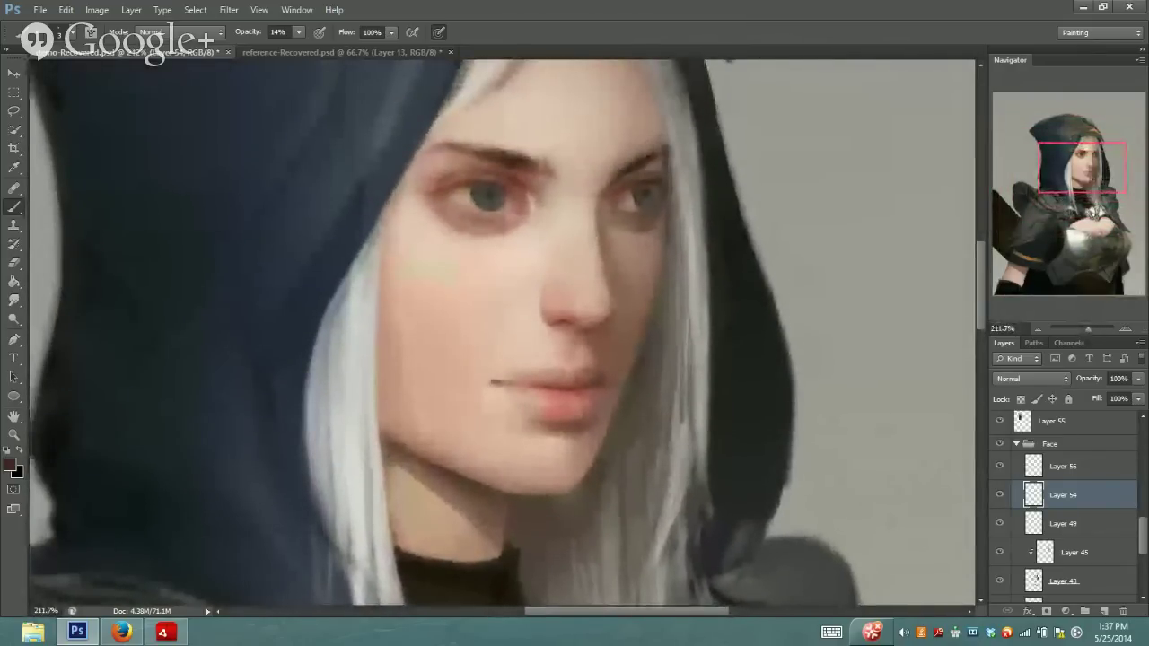
Sample a pinkish-red from the nose, shift it toward red, then sample a pale skin tone
left_click_drag(1087, 328, 1093, 330)
key("i")
left_click(595, 313)
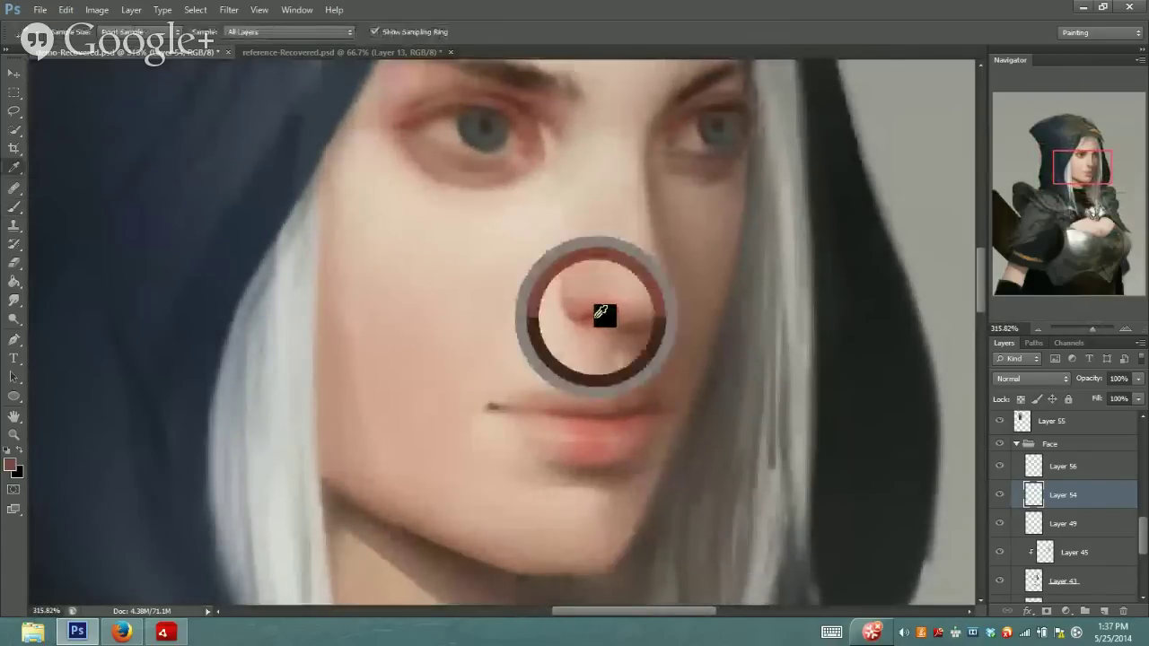
left_click(11, 466)
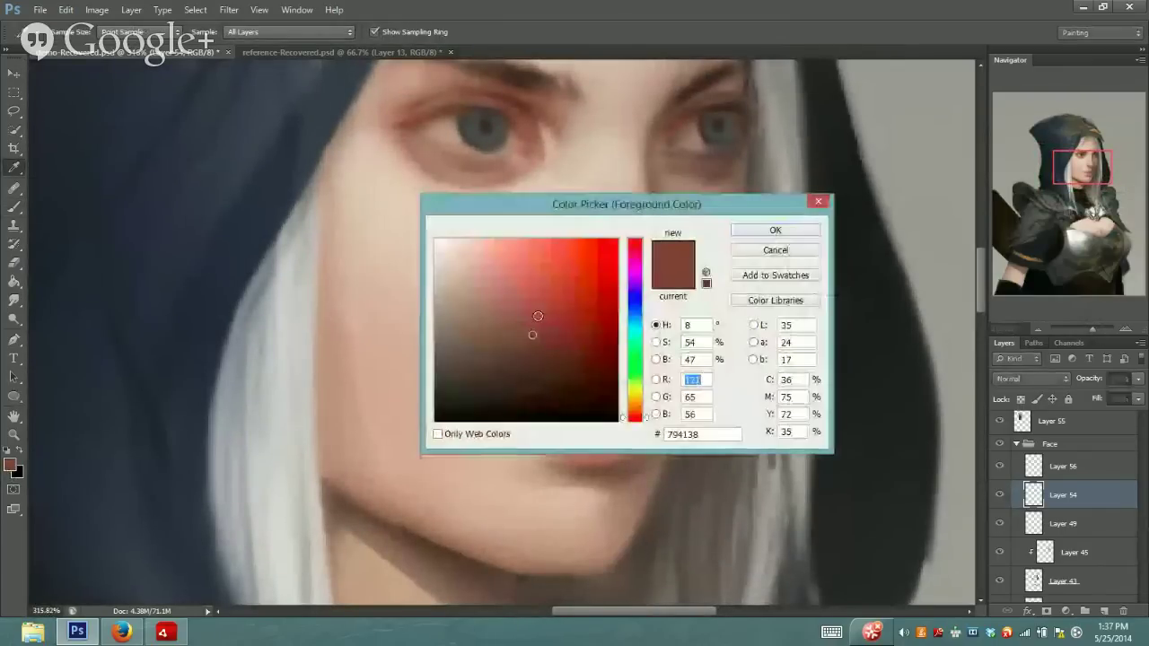
left_click_drag(536, 329, 595, 281)
left_click(764, 236)
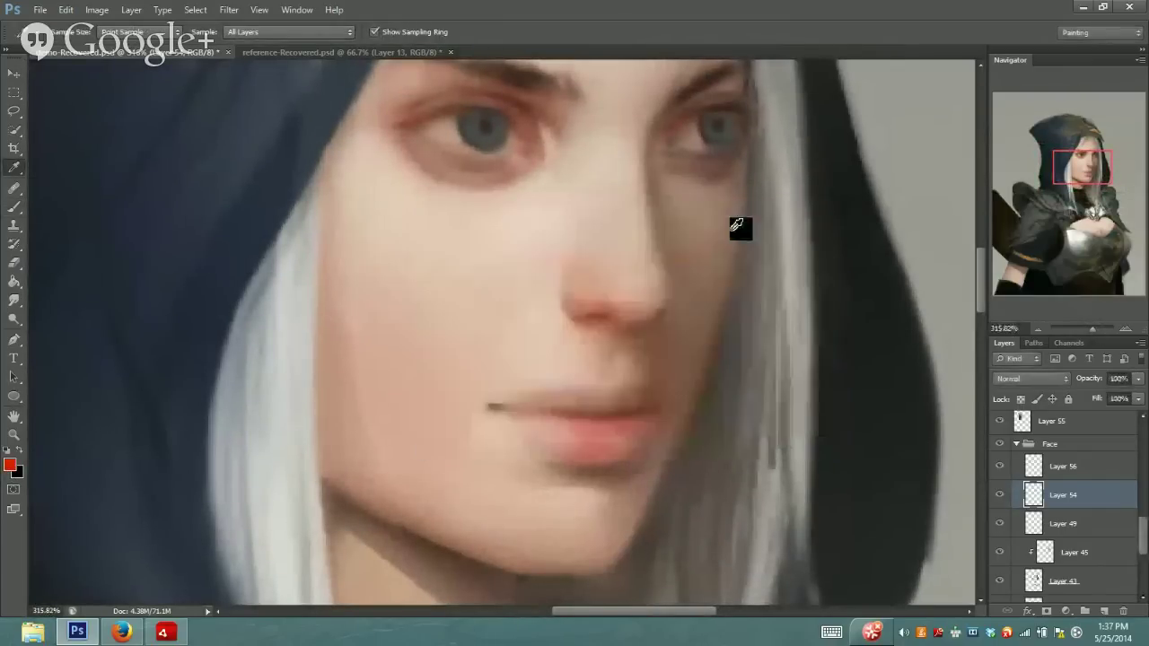
left_click(576, 241)
key("b")
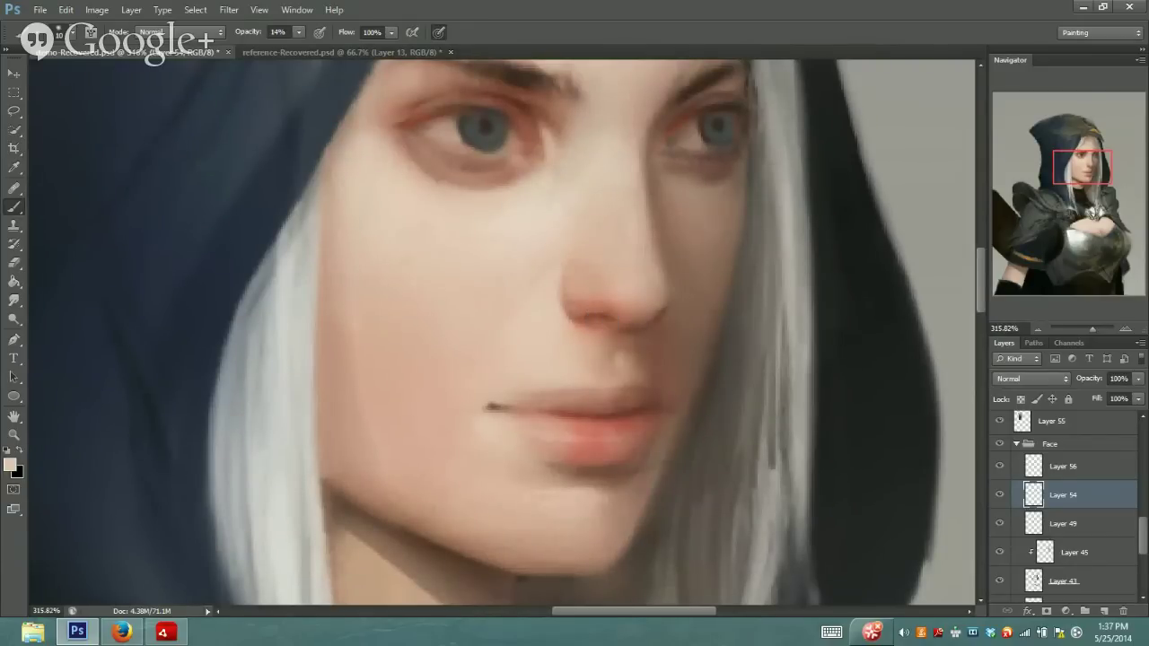
Pick a saturated orange in the Color Picker, then sample a beige tone near the left eye
left_click(10, 466)
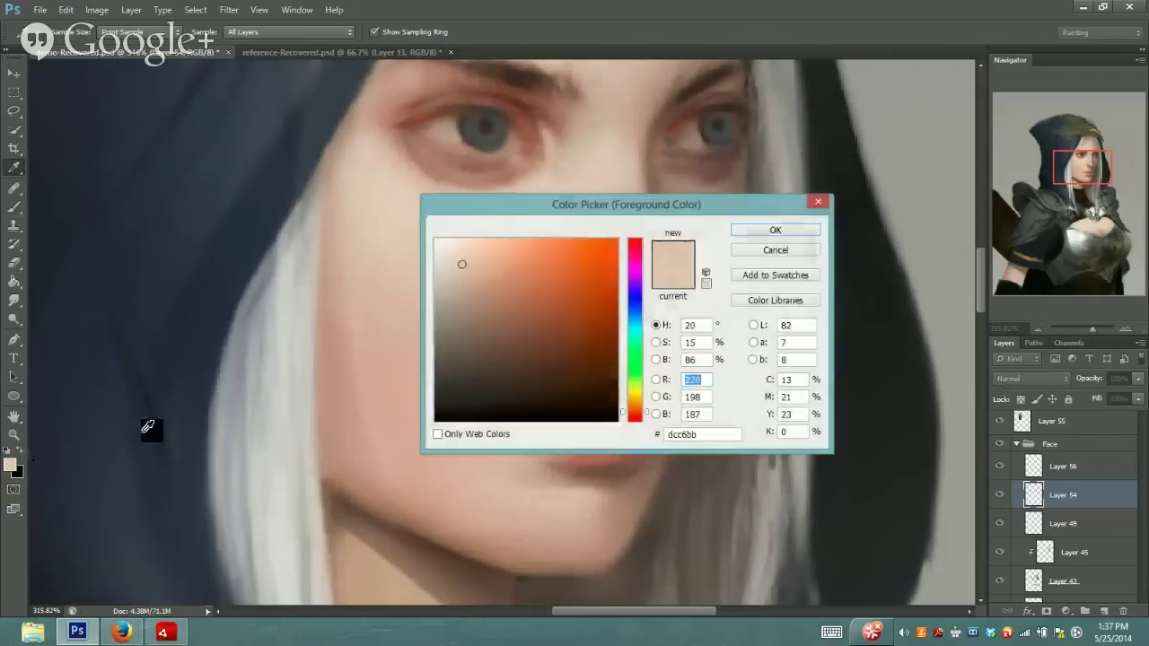
left_click_drag(518, 292, 607, 276)
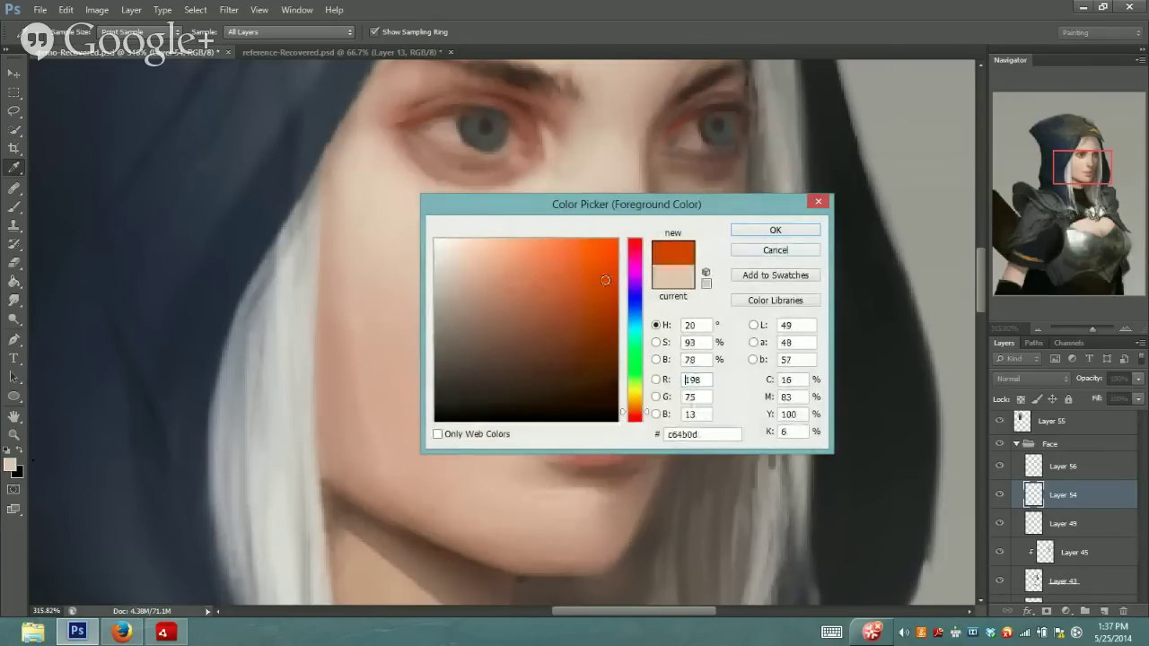
left_click(776, 230)
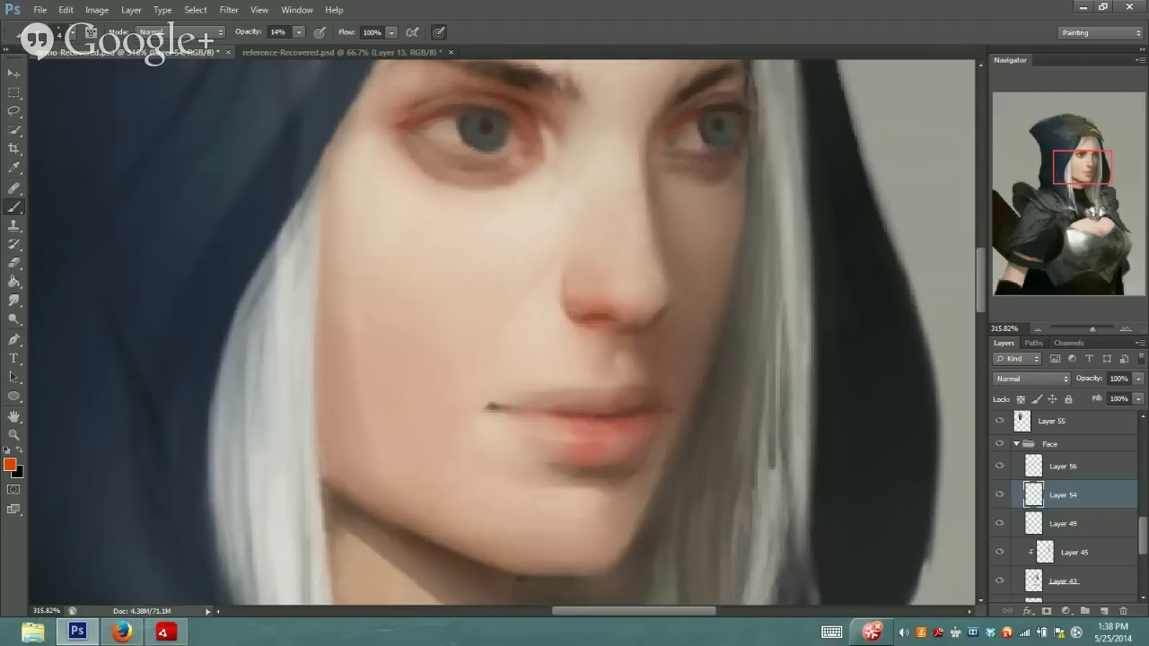
left_click(460, 130, "alt")
Paint with the dark iris colour and skin tones sampled near the eye and nose
key("i")
left_click(475, 145)
key("b")
left_click(422, 202, "alt")
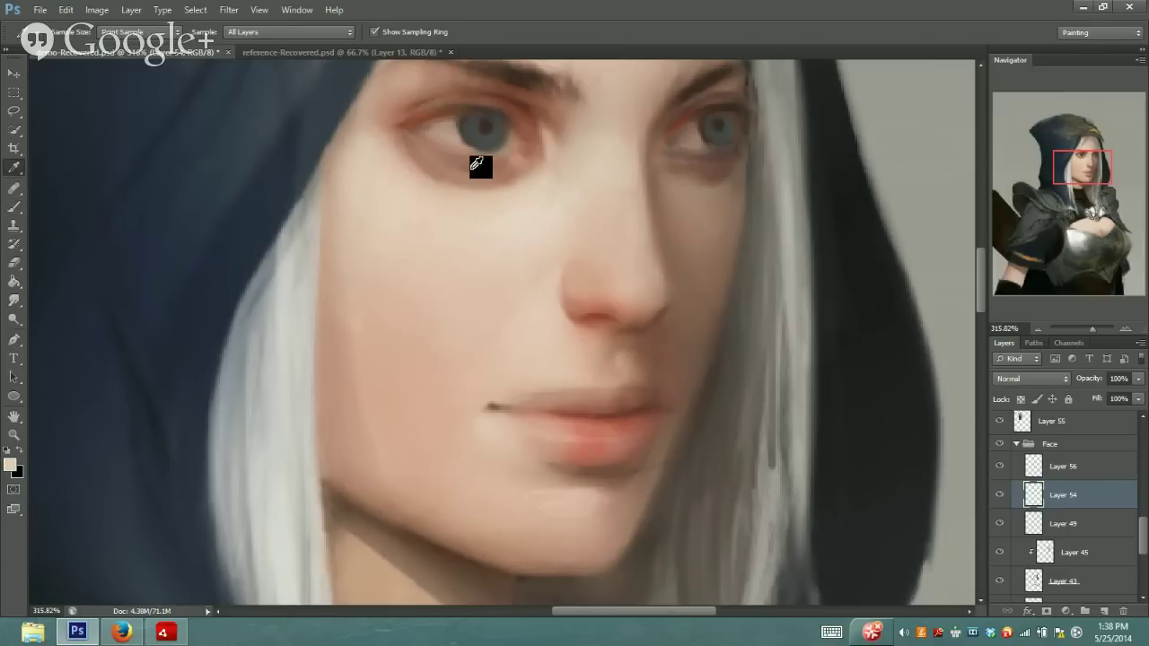
left_click(549, 278, "alt")
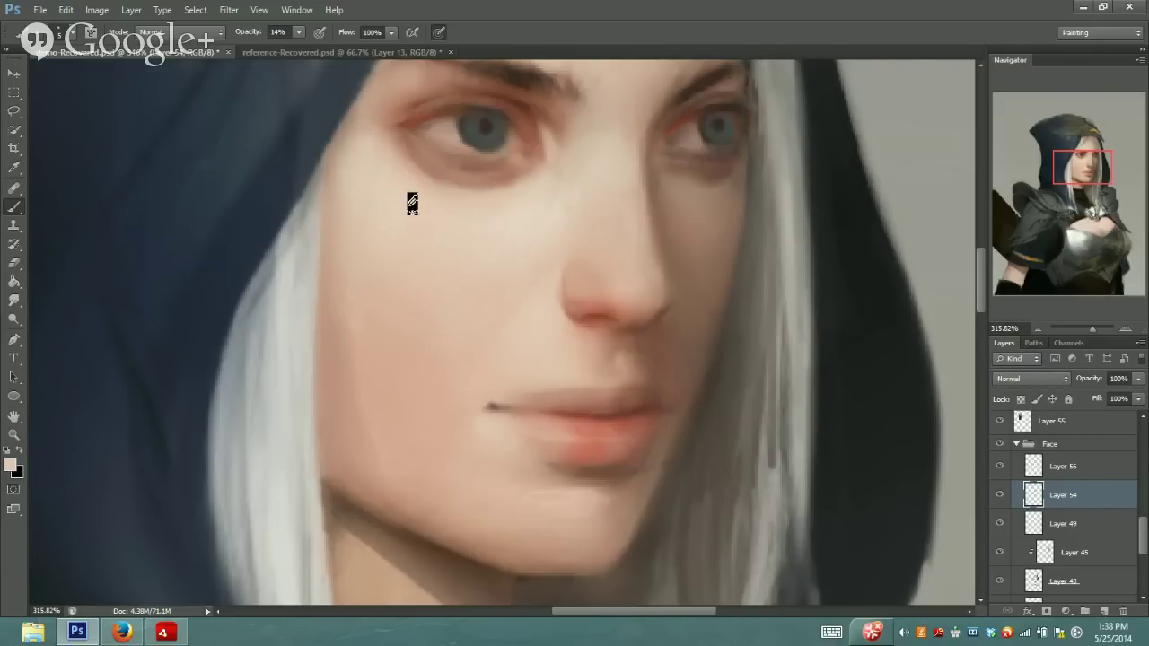
key("alt")
Sample a reddish colour near the eye and set brush opacity to 31%
key("i")
left_click(429, 116)
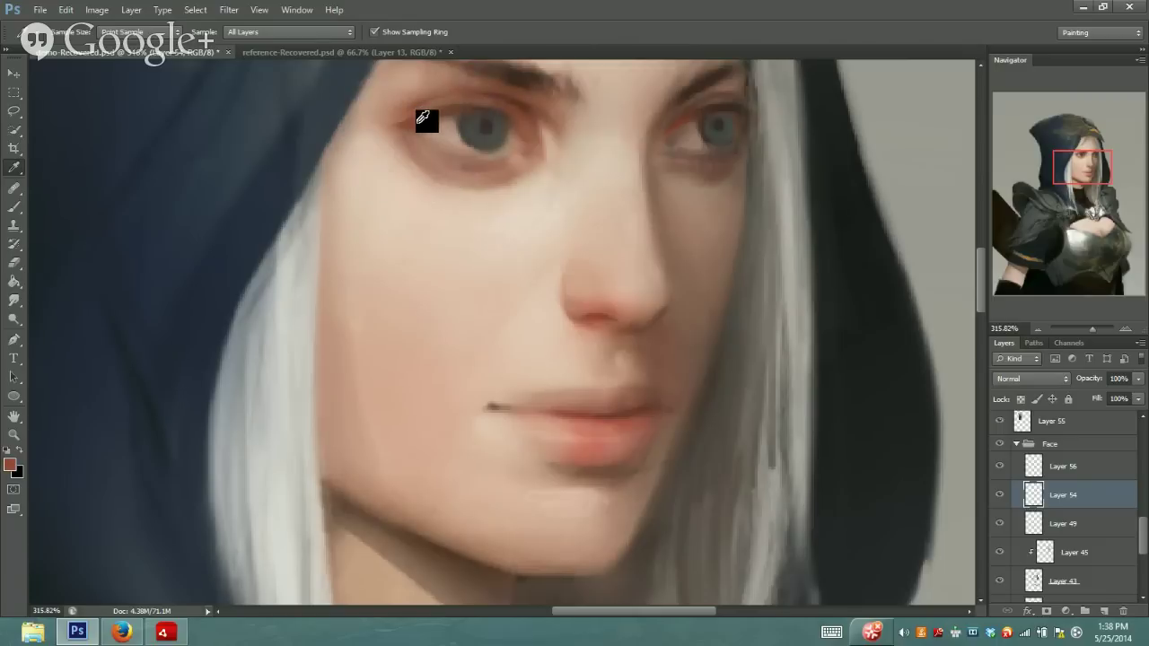
key("b")
left_click(298, 32)
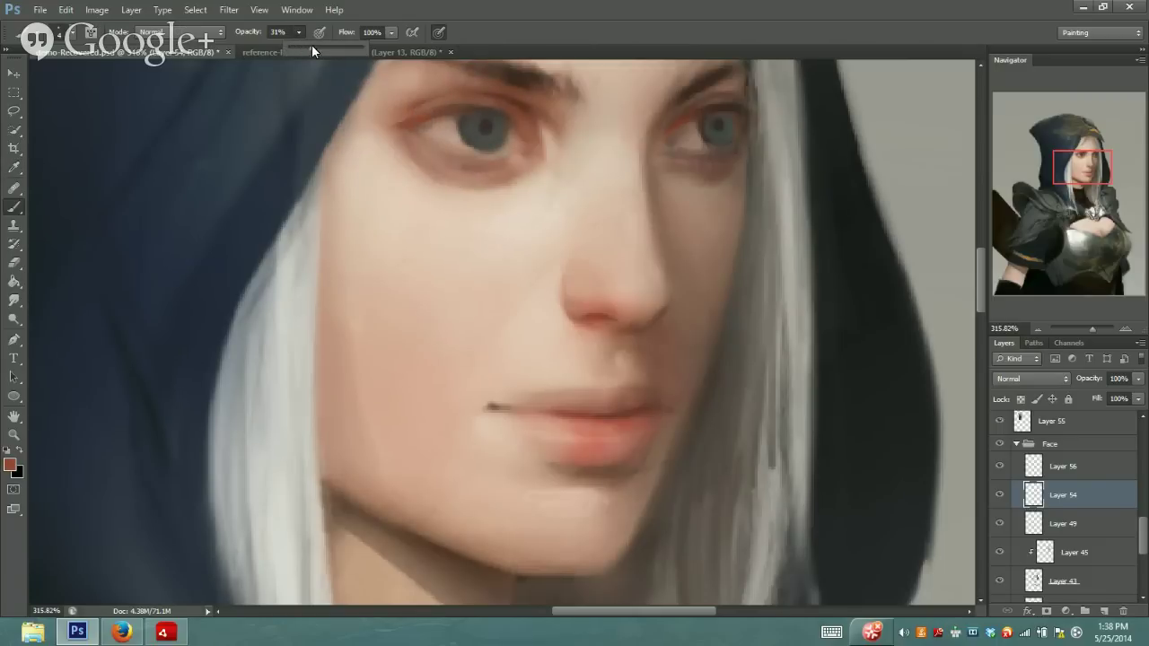
left_click(513, 125)
Paint around the left eye with sampled skin and darker brown tones, zoomed to about 272%
key("i")
mouse_move(463, 79)
left_mouse_down()
mouse_move(431, 72)
mouse_move(451, 104)
left_mouse_up()
key("b")
left_click(534, 115, "alt")
key("i")
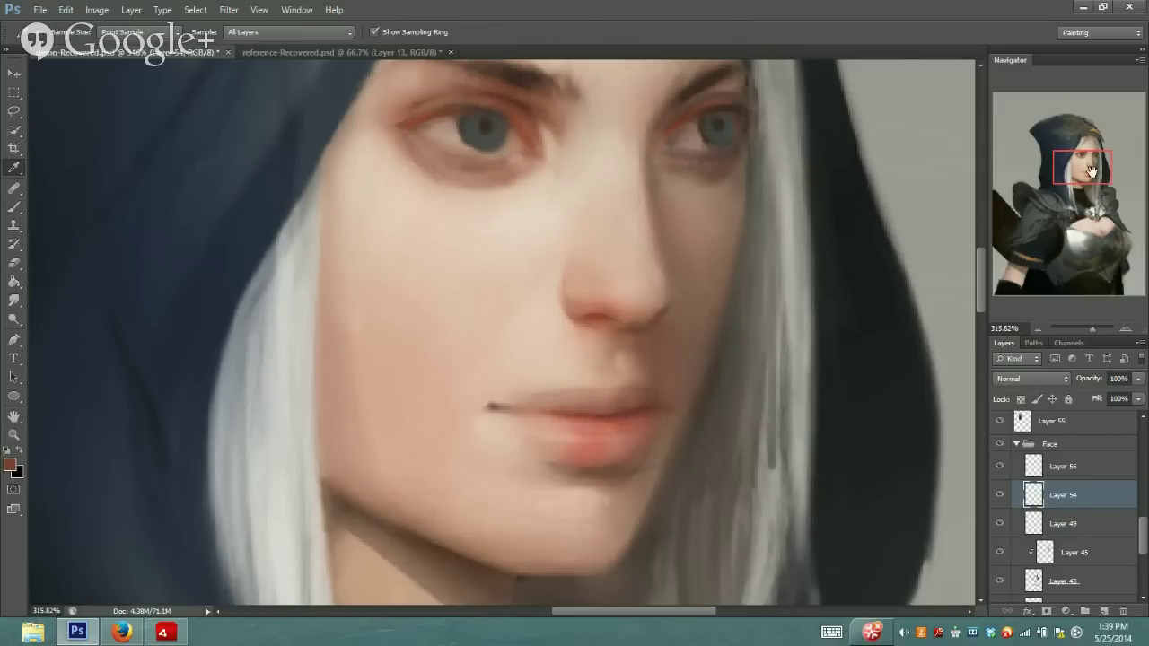
left_click_drag(1092, 171, 1095, 171)
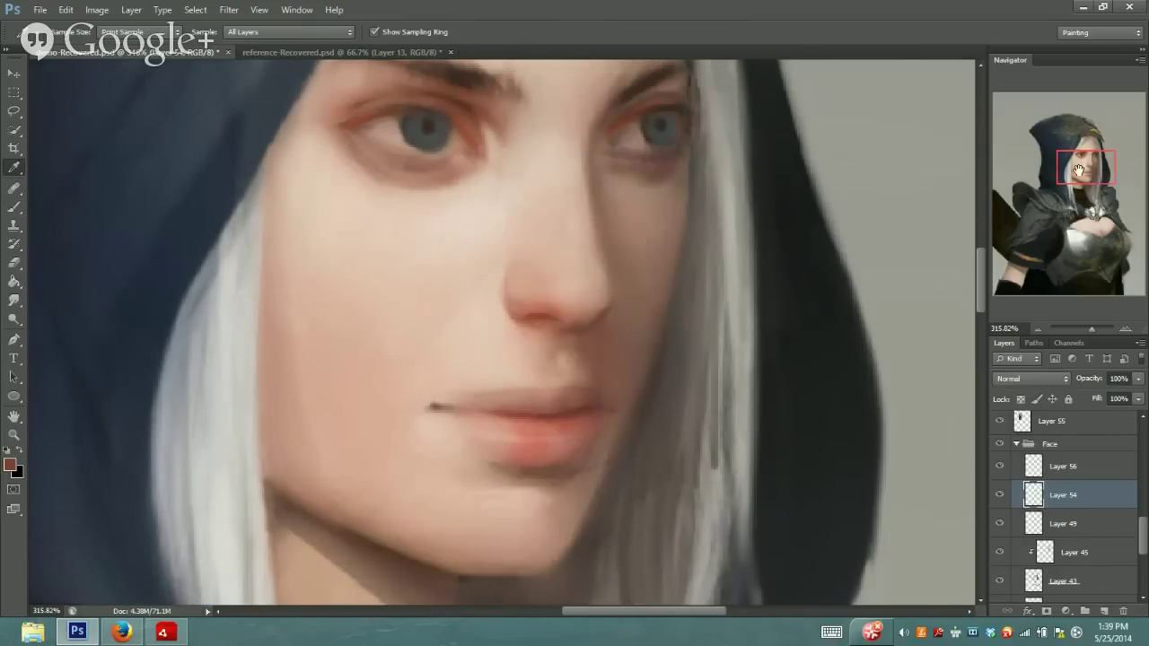
left_click(451, 122)
key("b")
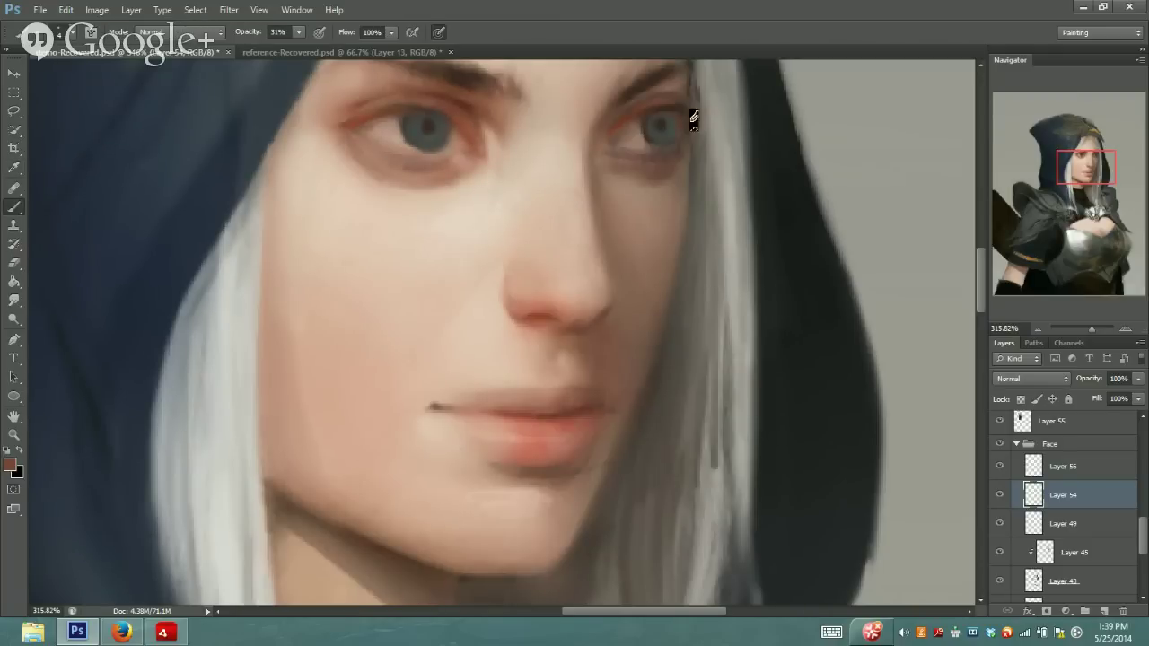
left_click_drag(1094, 180, 1091, 171)
left_click_drag(1092, 328, 1085, 328)
left_click_drag(1087, 330, 1091, 328)
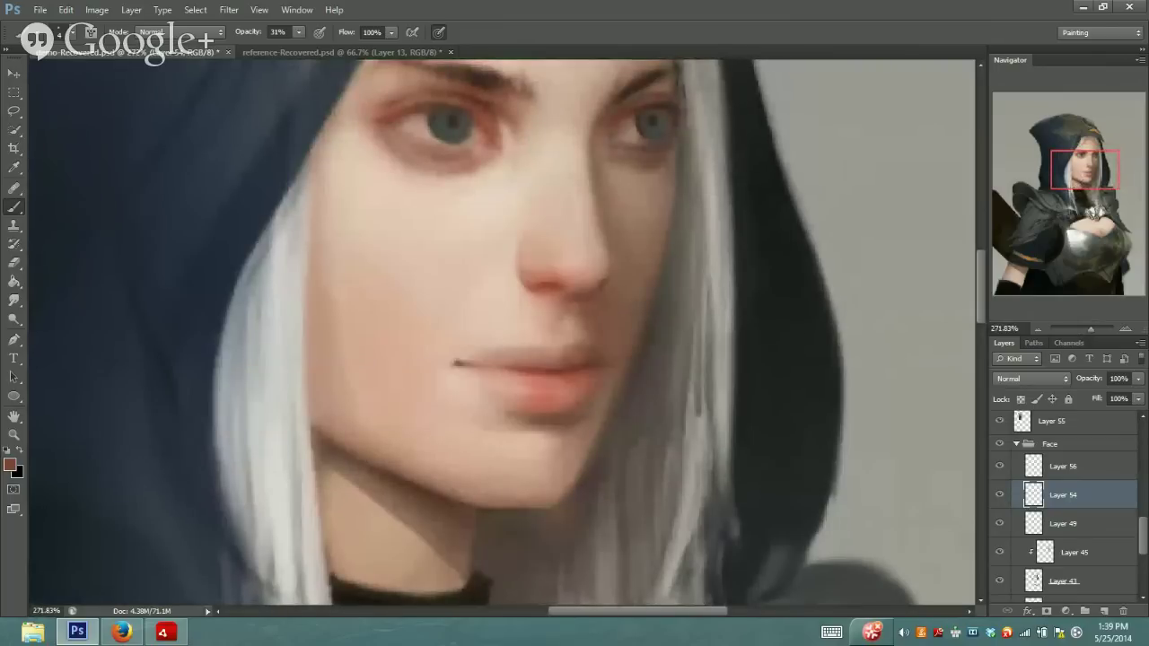
Paint the eye socket with light skin tones and a reddish tone from the left eye corner
key("i")
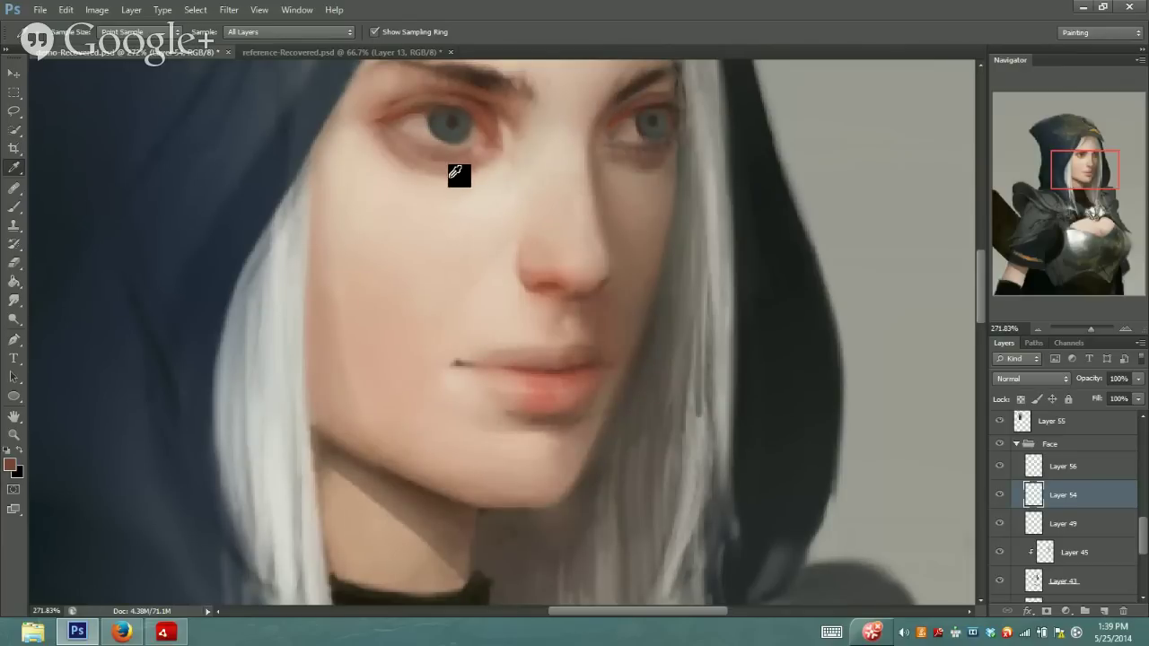
left_click(508, 166)
key("b")
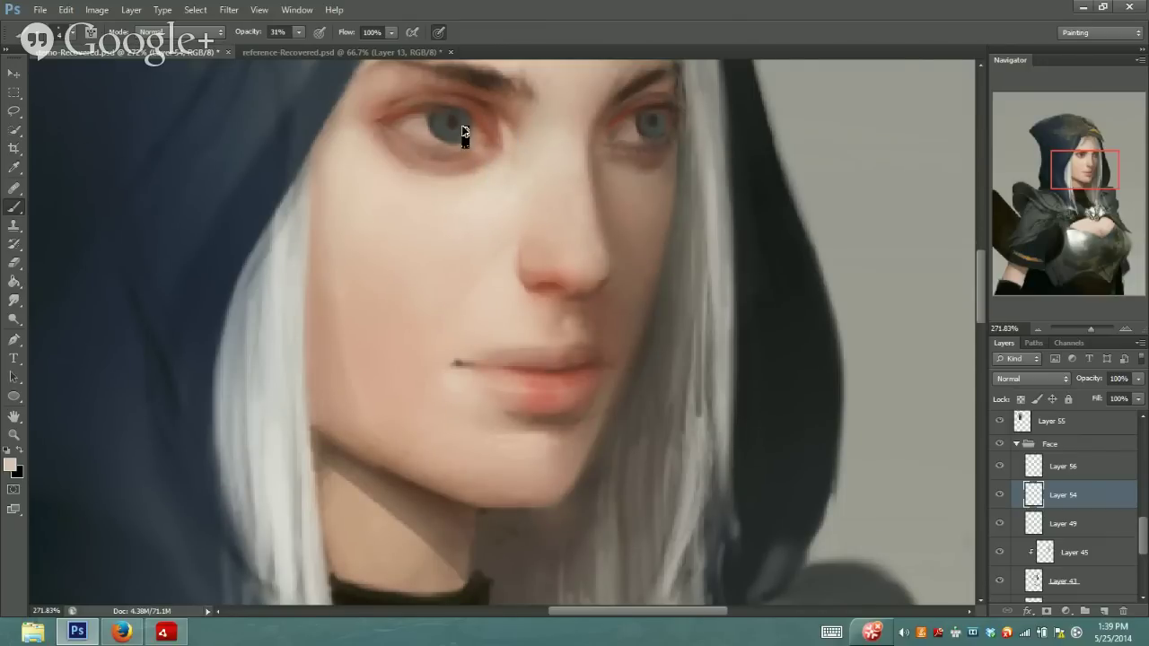
key("i")
left_click(473, 130)
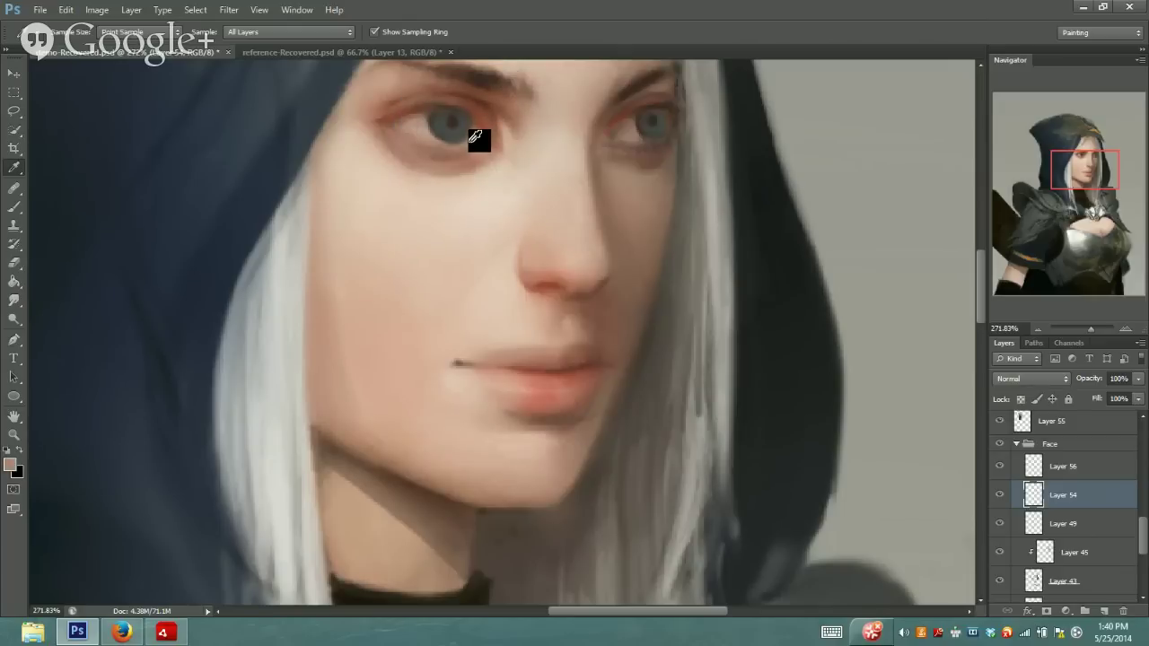
key("b")
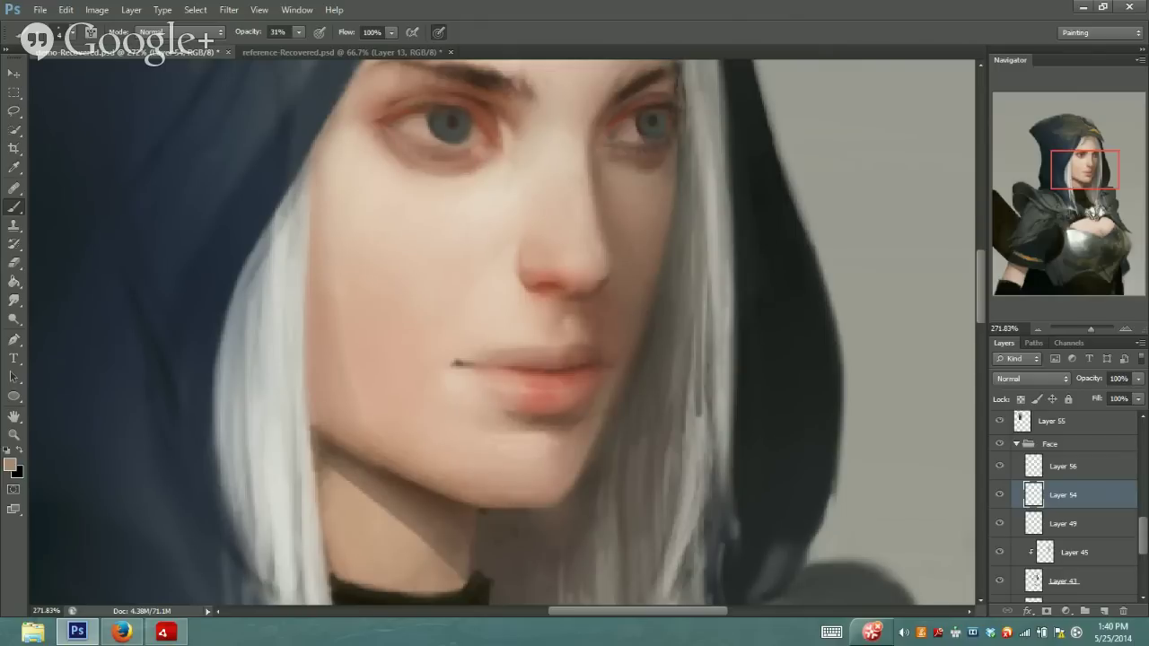
left_click(410, 115, "alt")
Switch windows to bring up the fiery monster painting
left_click(122, 633)
left_click(117, 633)
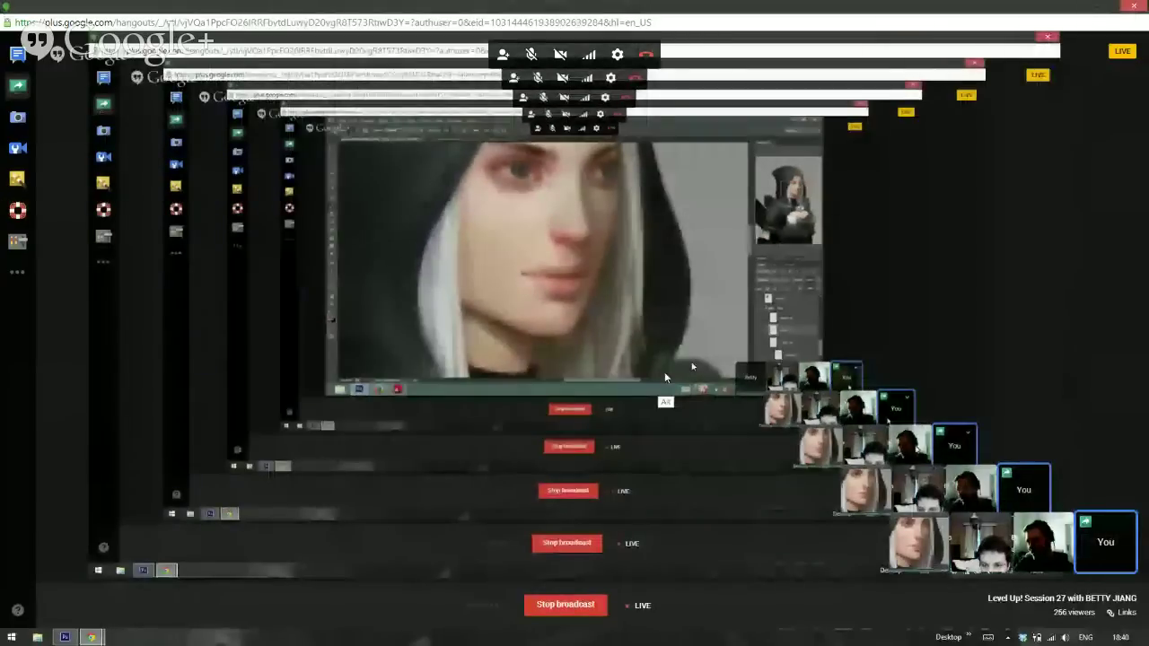
key("alt+Tab")
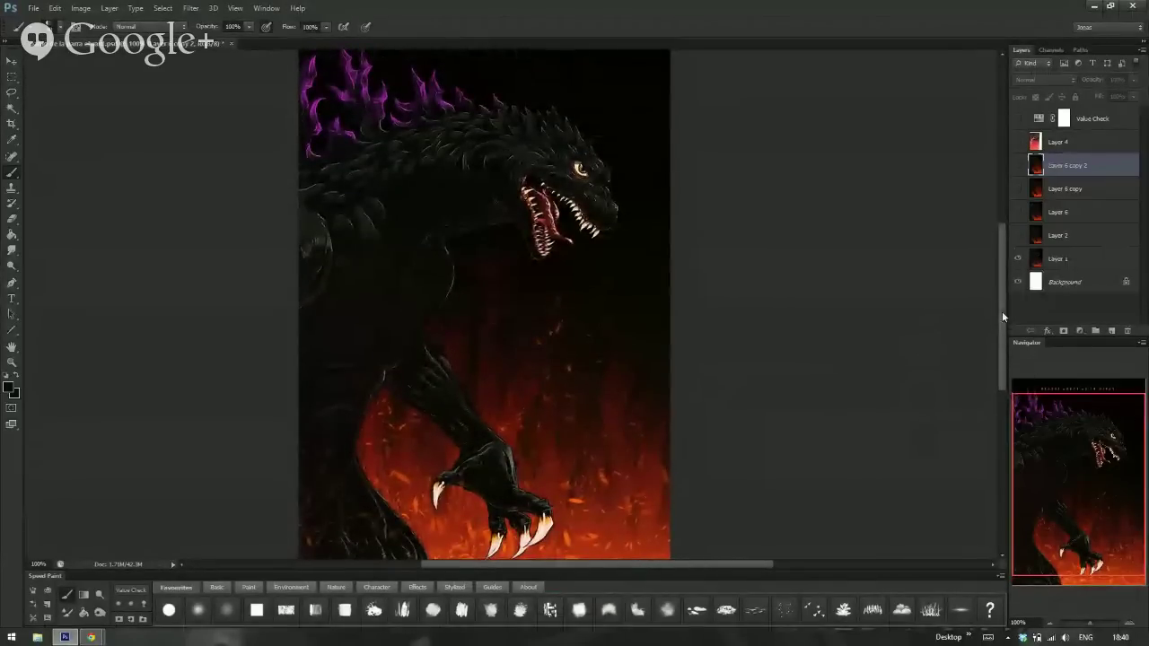
Flip the monster canvas horizontally so the title reads correctly, zooming in to check it
scroll(1002, 311, "up", 2)
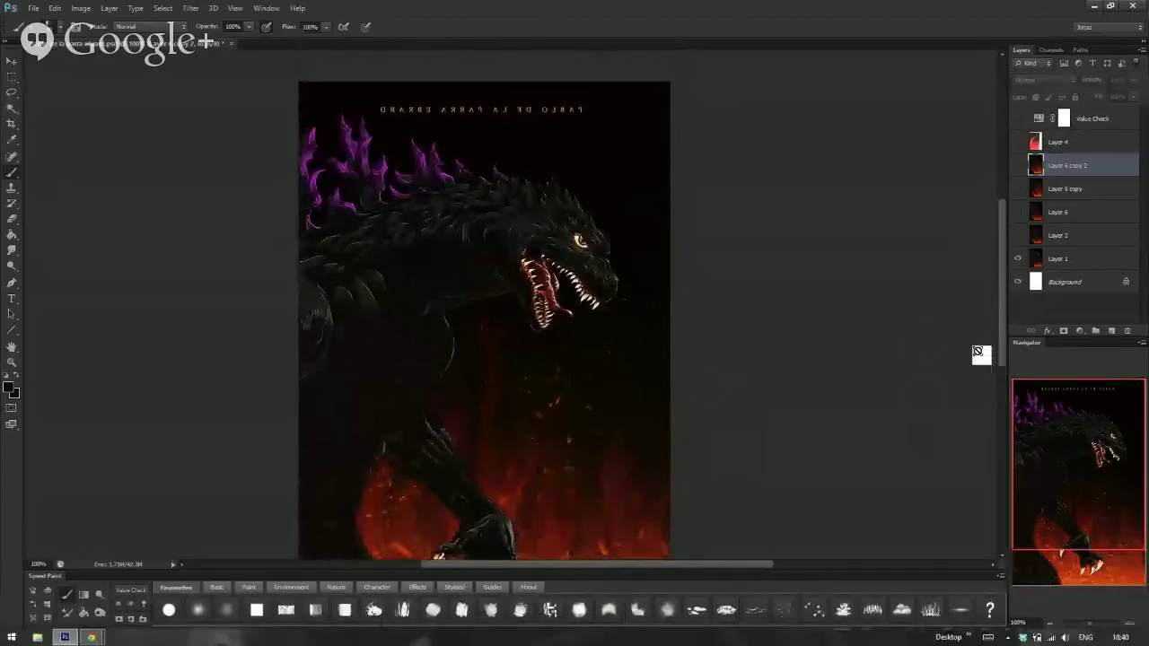
key("h")
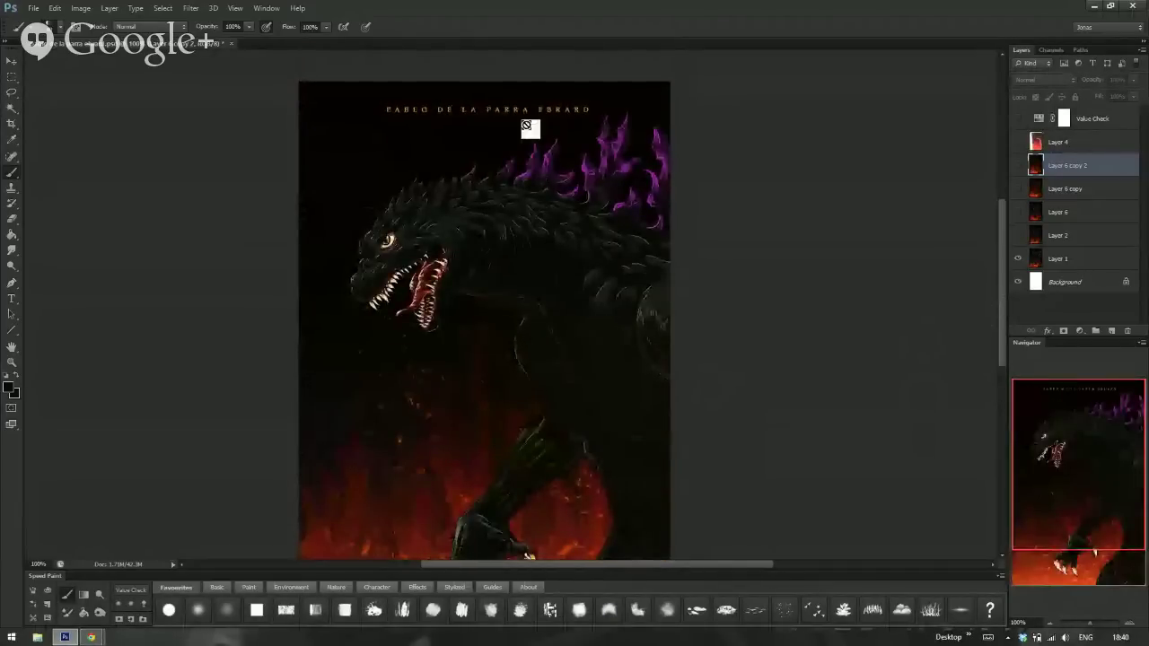
scroll(485, 106, "up", 1)
scroll(480, 106, "up", 1)
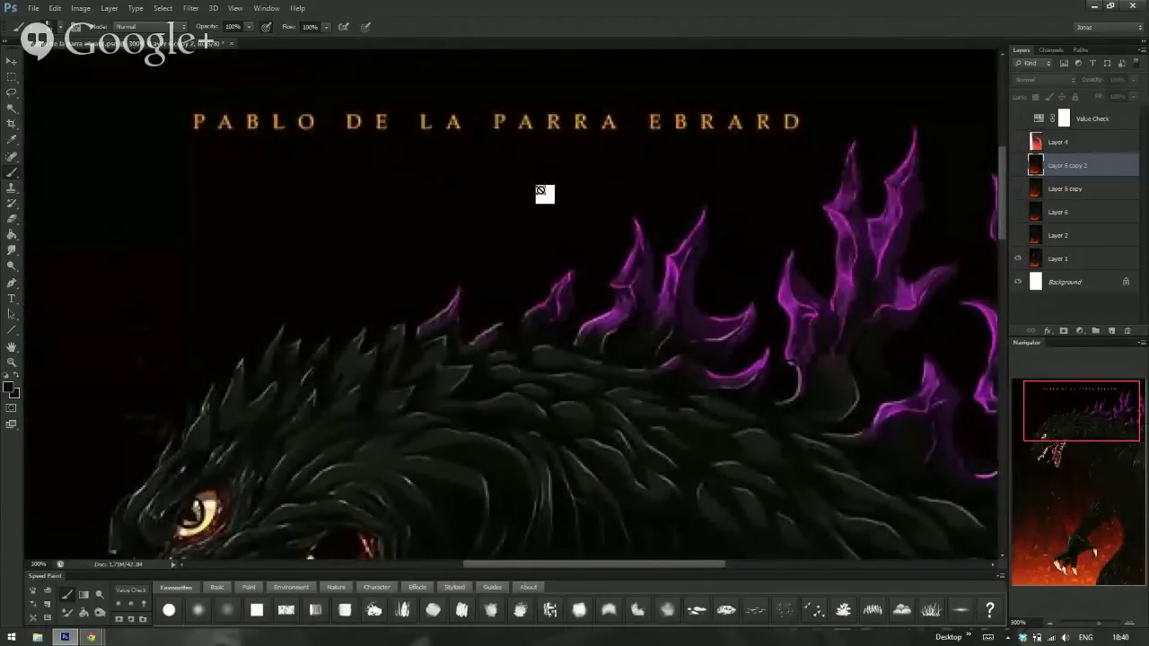
scroll(650, 333, "down", 2)
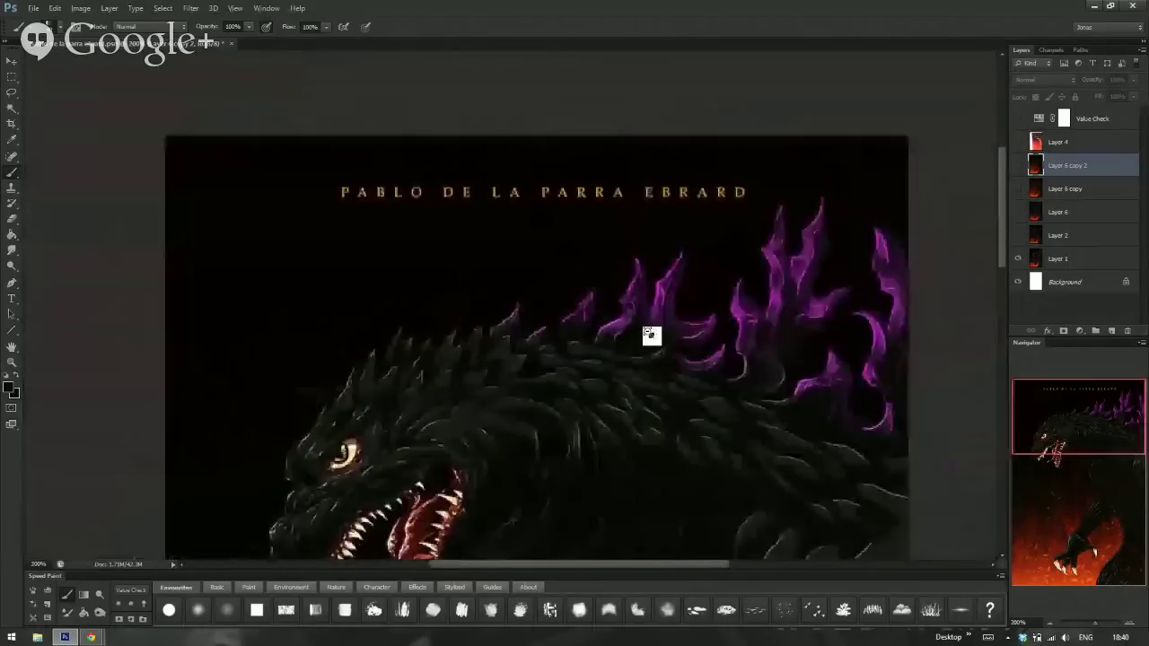
Pan to the artwork's lower half and turn on the Value Check greyscale layer
mouse_move(626, 301)
left_mouse_down()
mouse_move(620, 329)
mouse_move(637, 225)
mouse_move(624, 314)
left_mouse_up()
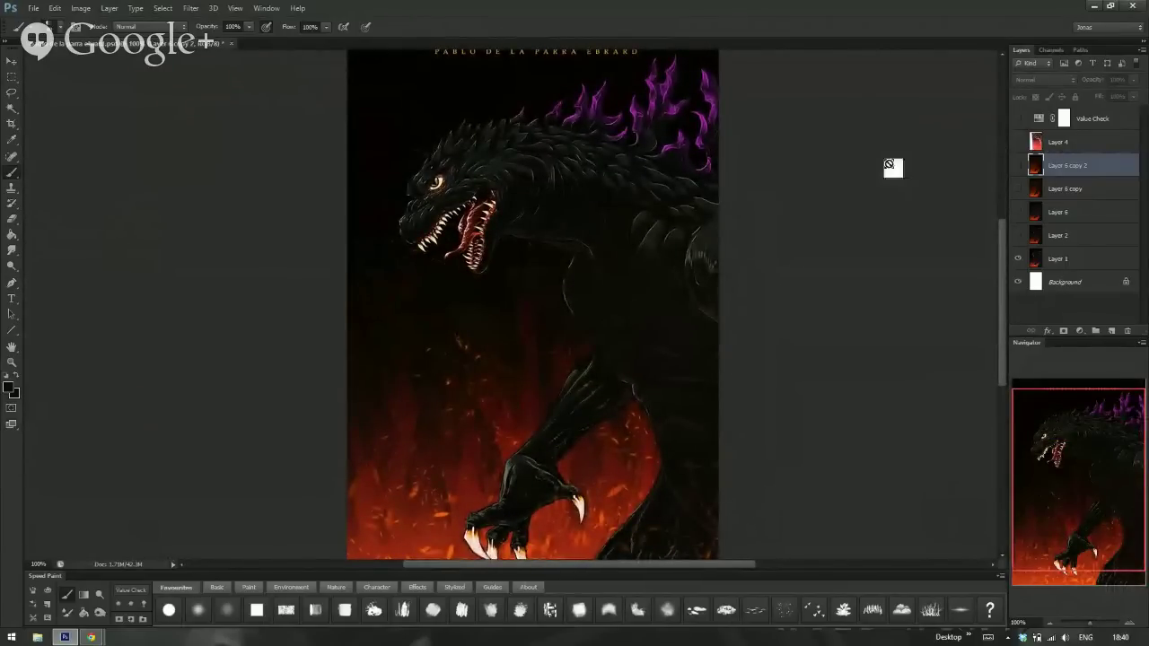
mouse_move(1004, 265)
left_mouse_down()
mouse_move(1003, 301)
mouse_move(998, 267)
left_mouse_up()
left_click(1018, 119)
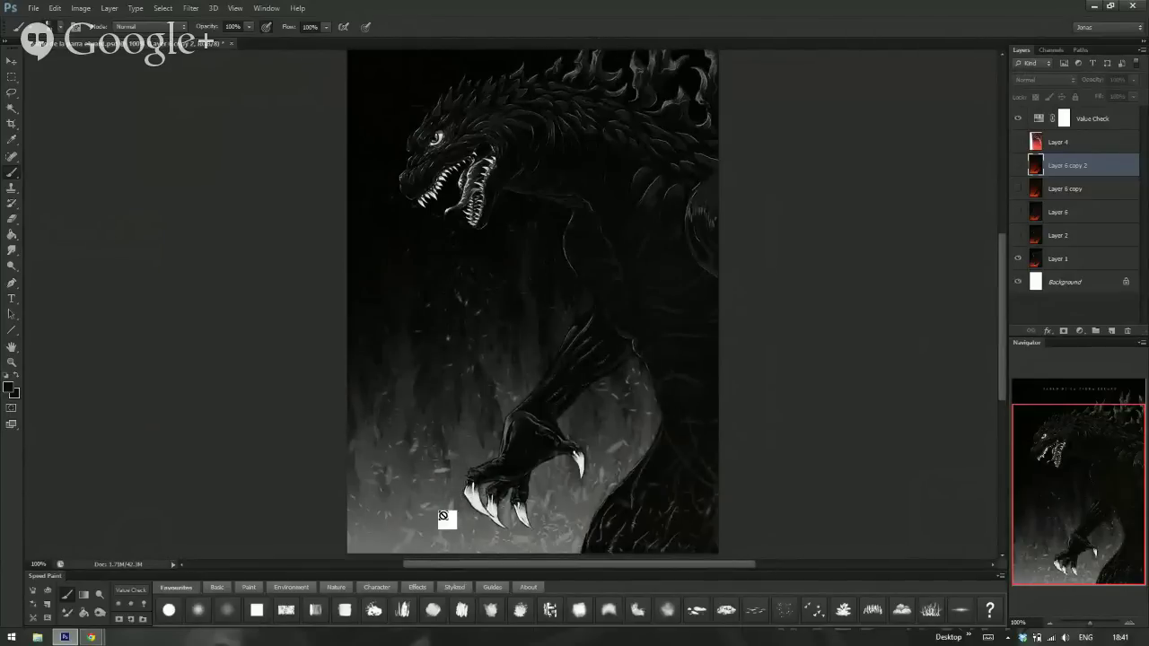
Open the Color panel and sample the claw, eye and jaw colours in the Color Picker
left_click(51, 592)
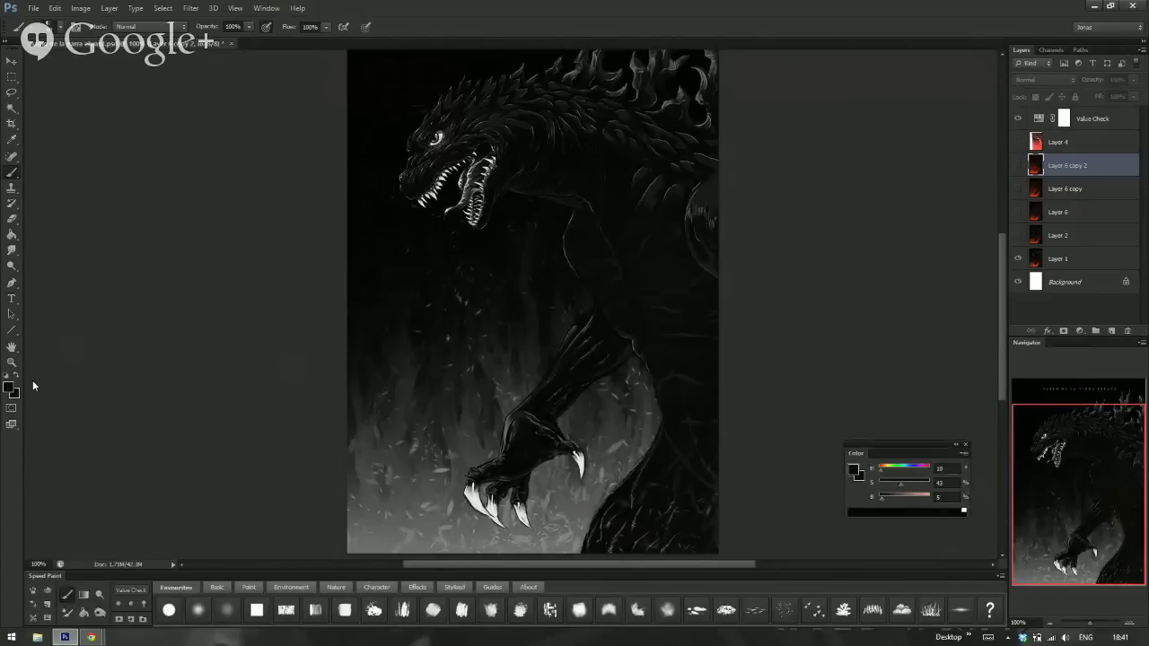
left_click(10, 388)
left_click(472, 502)
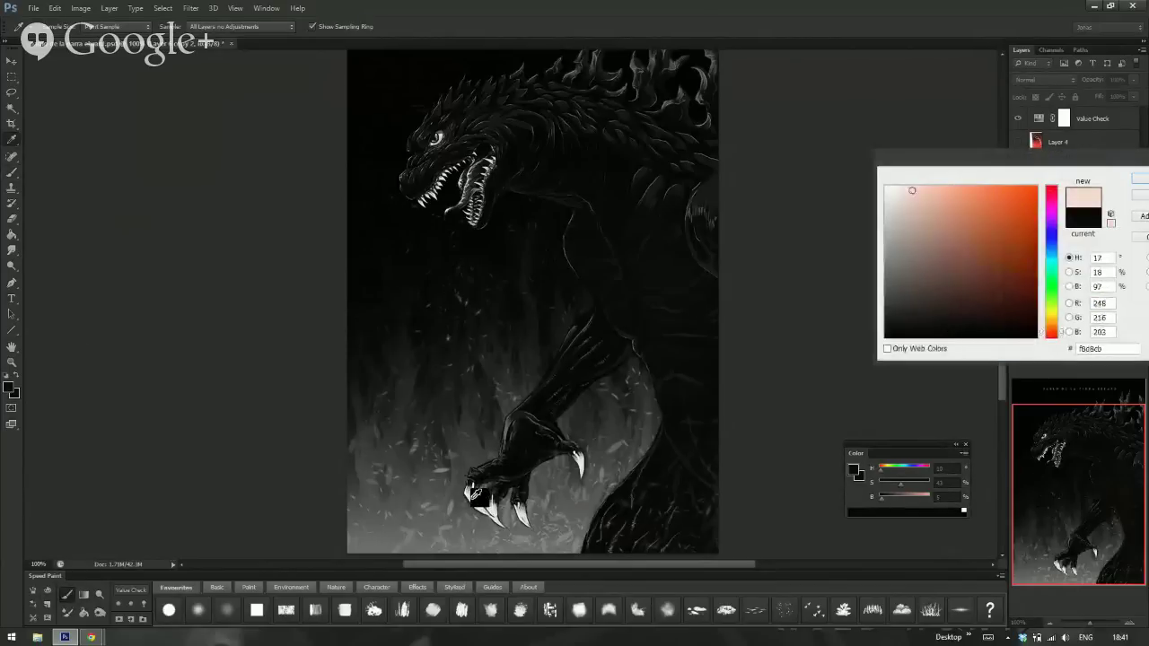
left_click(439, 137)
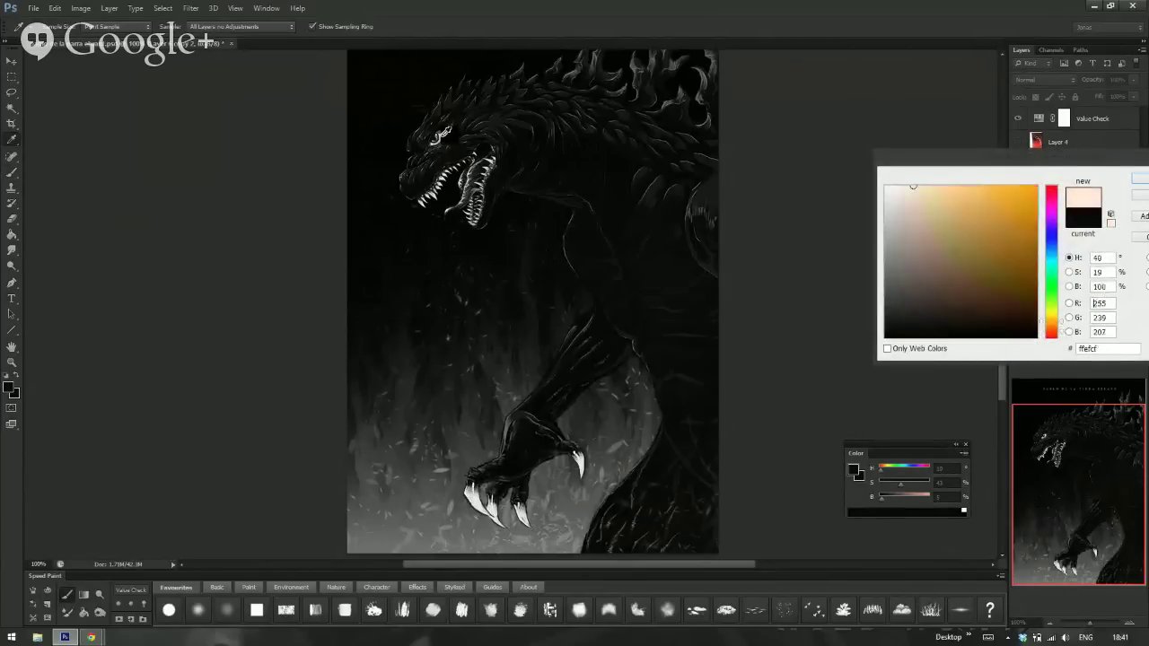
left_click(499, 159)
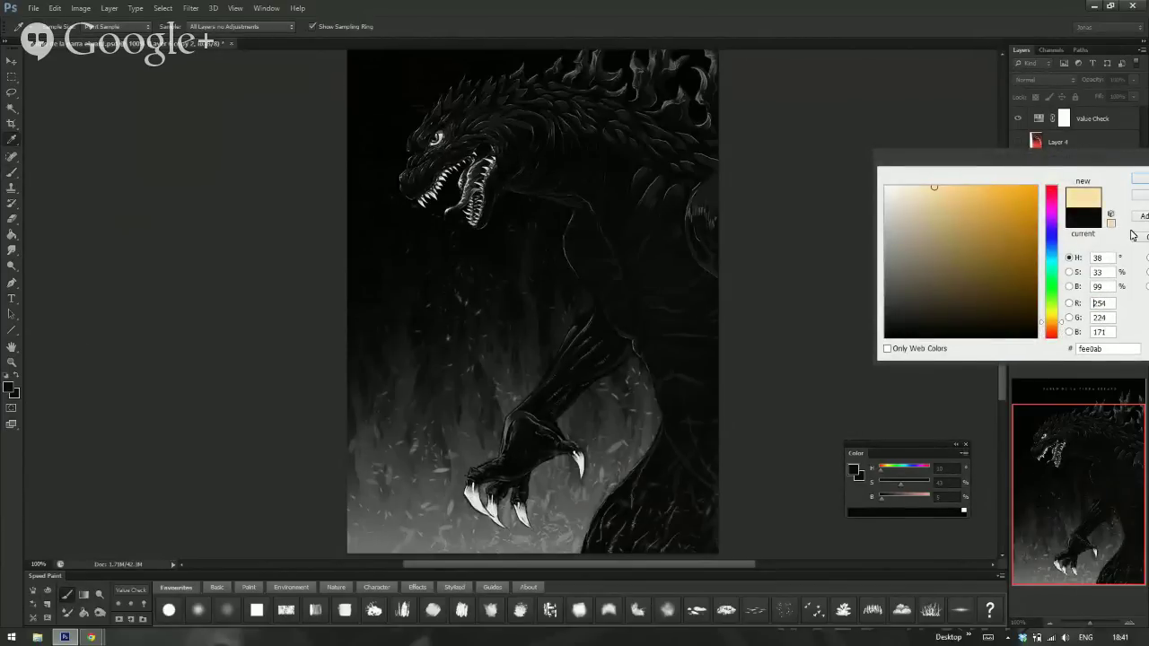
left_click(1140, 197)
Hide Value Check and toggle Layer 2's visibility repeatedly to compare the highlights
left_click(1018, 118)
left_click(1032, 237)
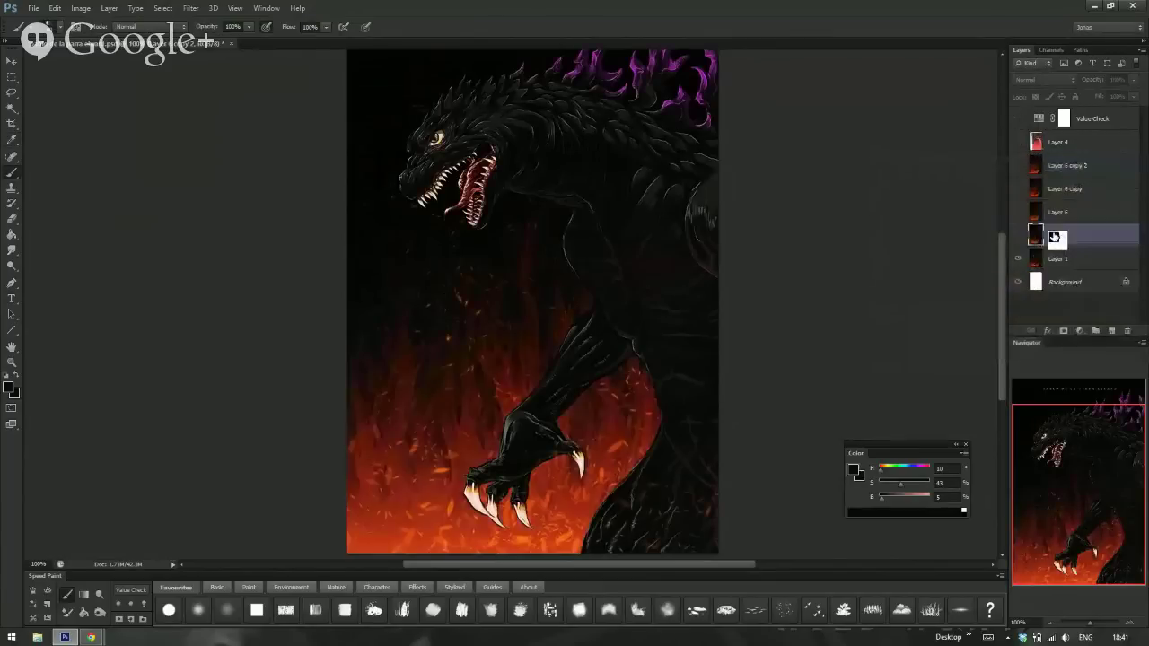
left_click(1015, 237)
left_click(1014, 238)
left_click(1012, 238)
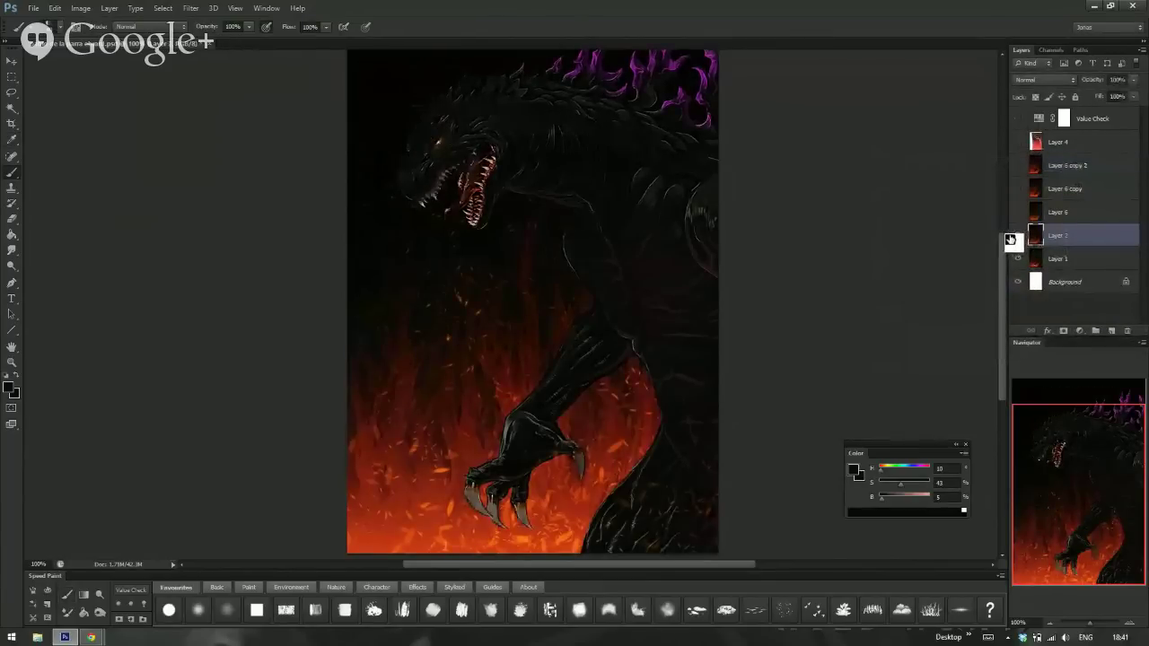
left_click(1012, 238)
left_click(1009, 239)
left_click(1016, 238)
left_click(1015, 238)
left_click(1020, 236)
Select Layer 1 and leave Layer 2 visible, dimming the creature's highlights
left_click(1034, 258)
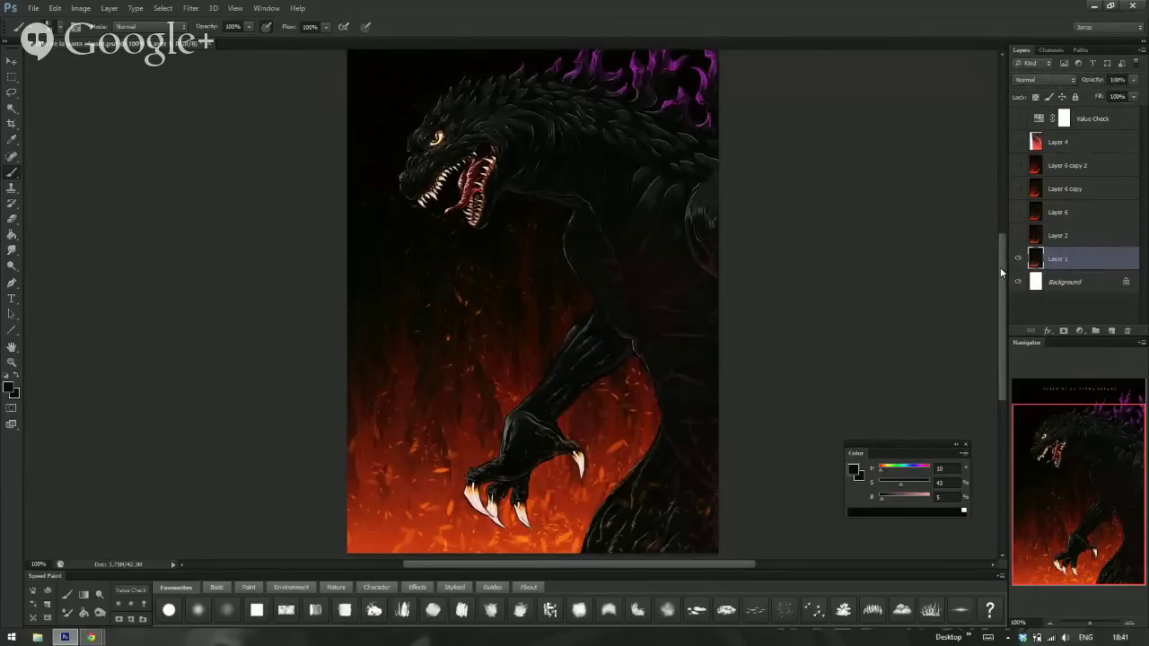
mouse_move(1000, 267)
left_mouse_down()
mouse_move(1000, 246)
mouse_move(1002, 269)
left_mouse_up()
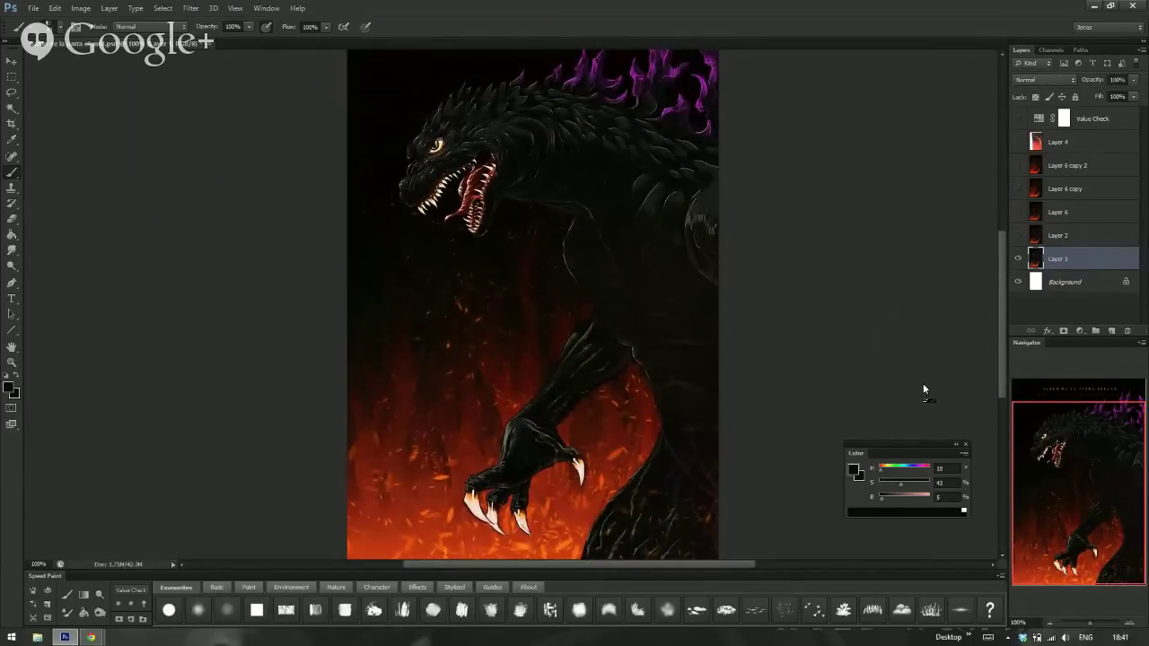
left_click(1016, 237)
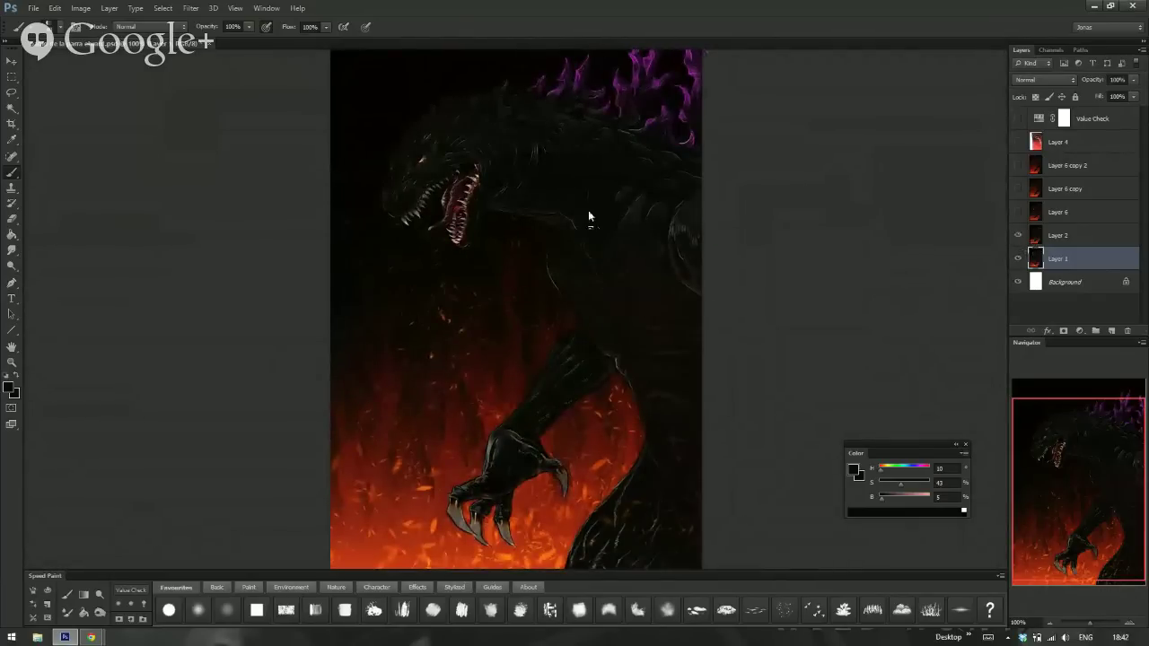
Inspect the dragon's head up close in full-screen view
key("f")
key("f")
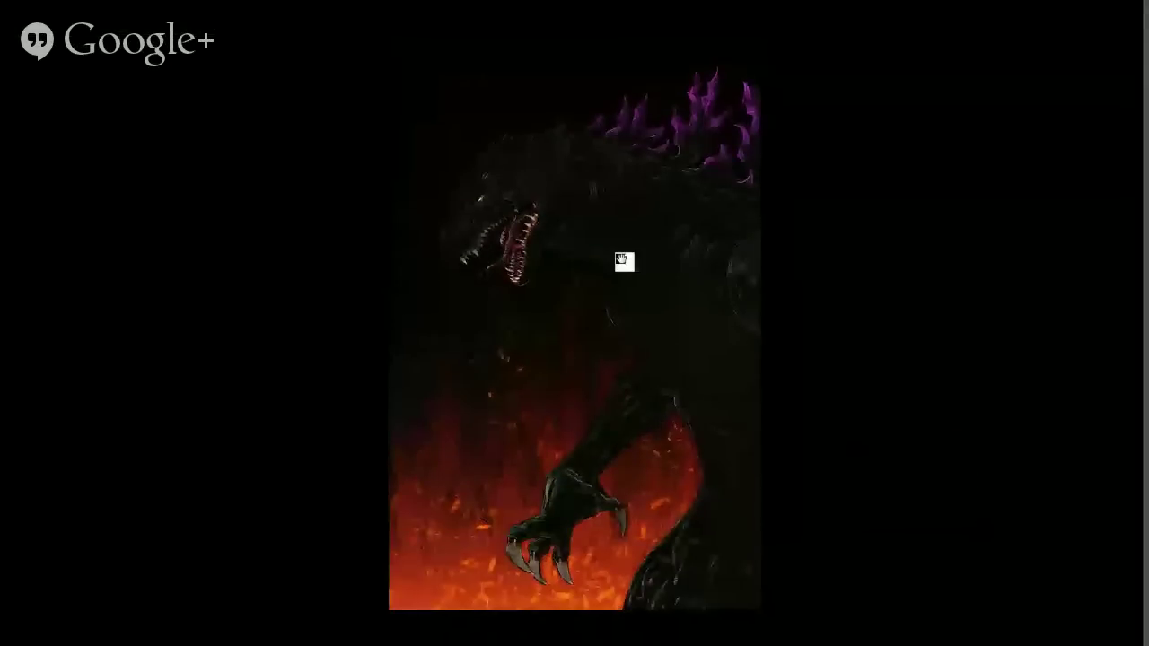
scroll(619, 268, "up", 5)
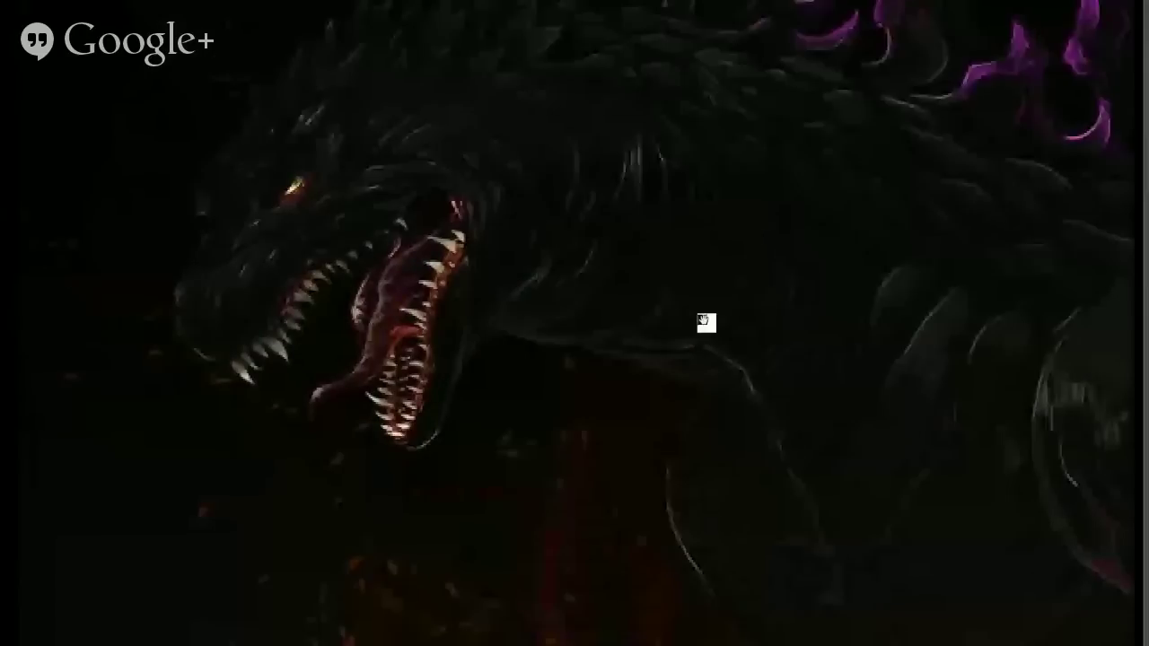
left_click_drag(706, 322, 810, 462)
left_click_drag(578, 308, 714, 238)
scroll(714, 238, "down", 3)
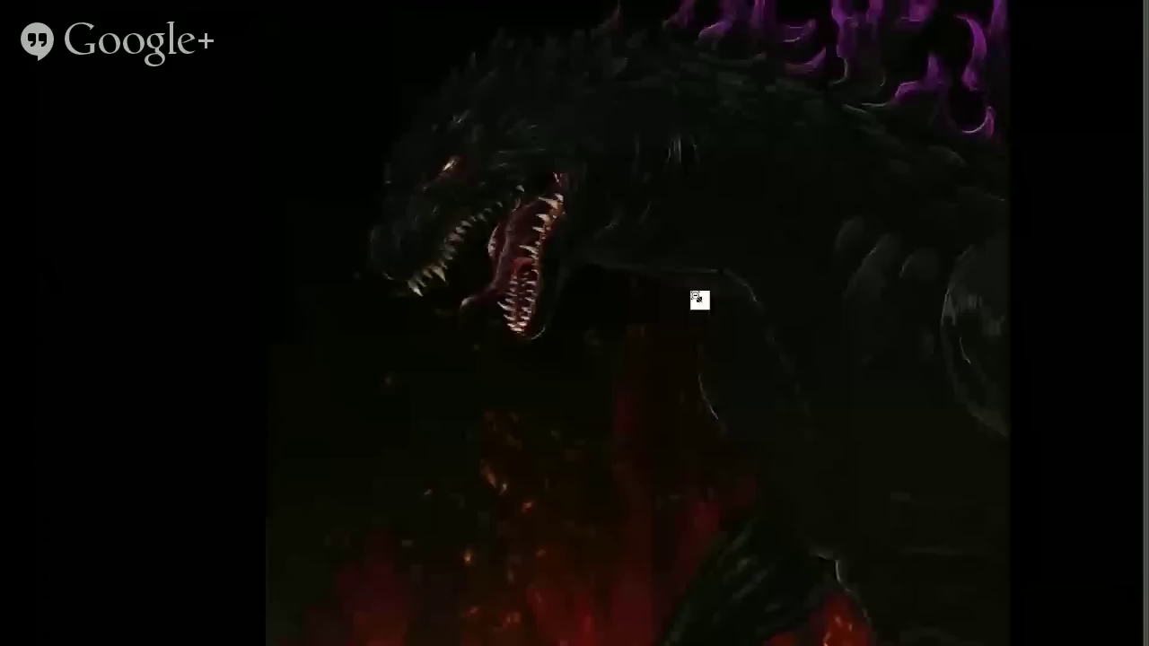
scroll(686, 243, "down", 4)
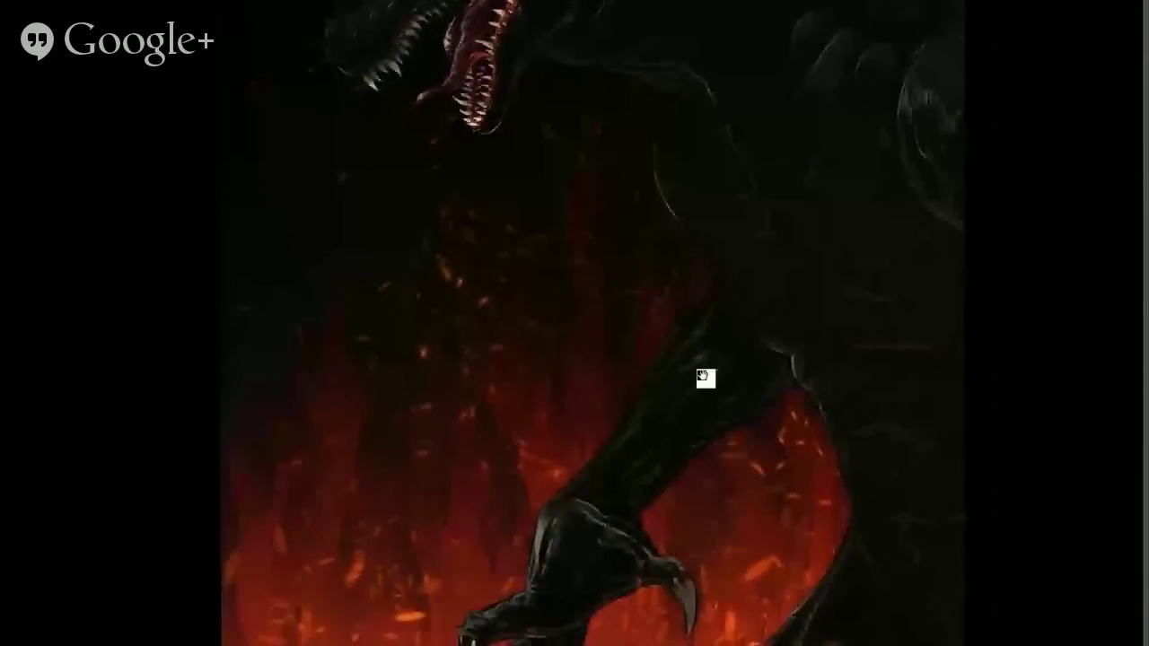
scroll(704, 297, "down", 2)
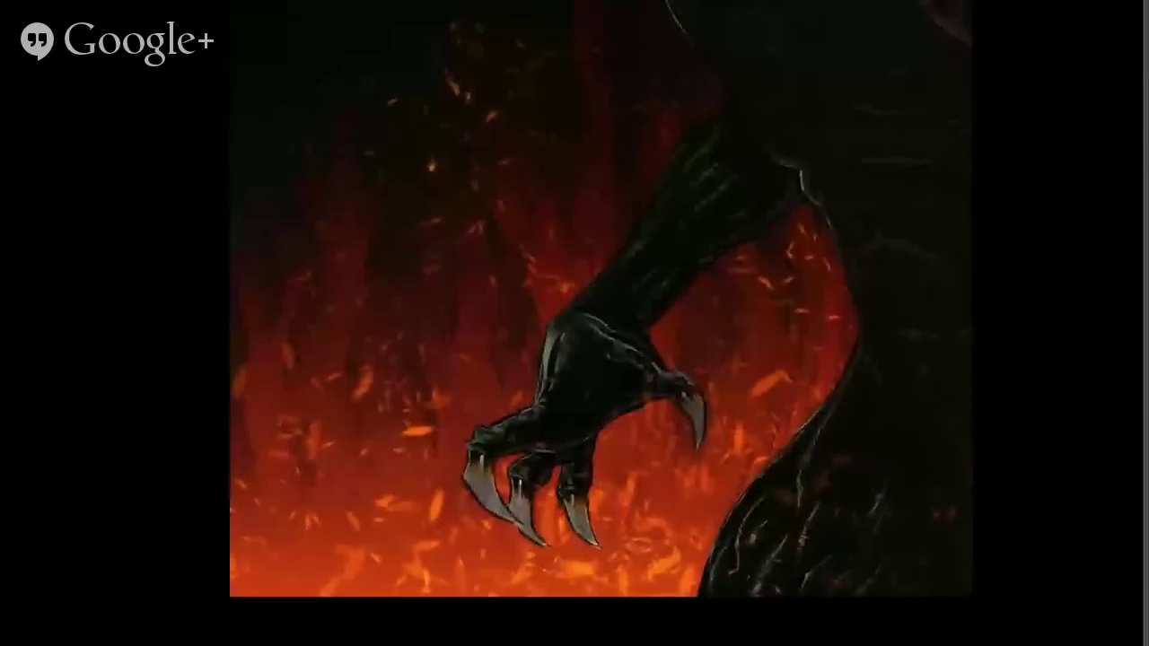
scroll(698, 329, "up", 1)
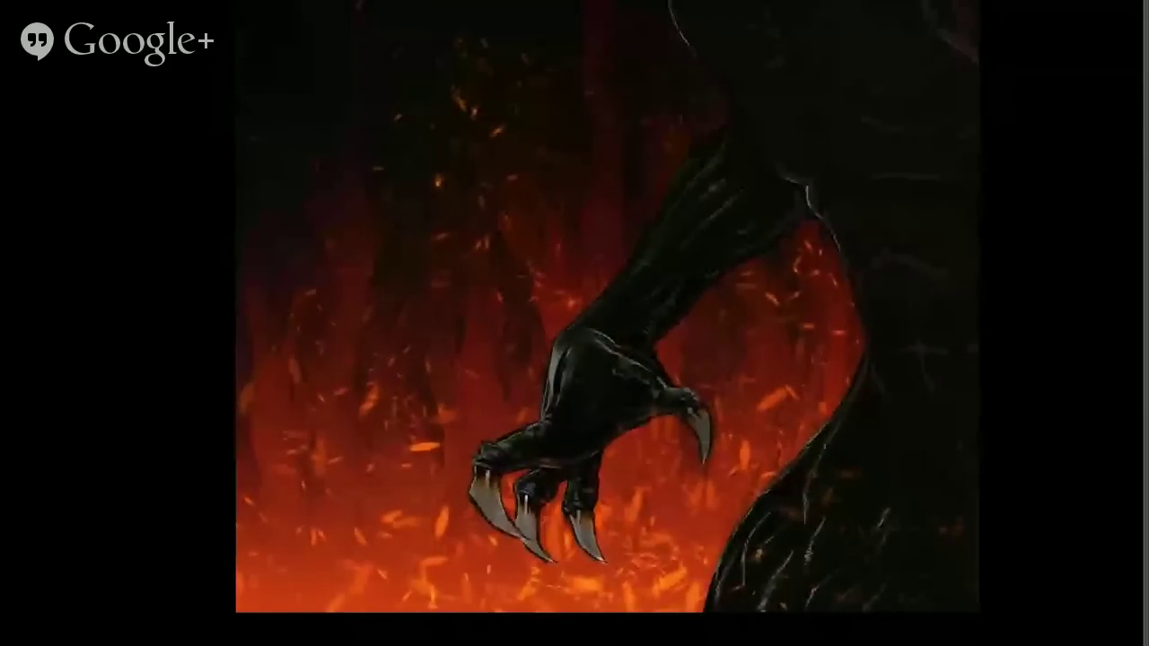
scroll(654, 248, "up", 5)
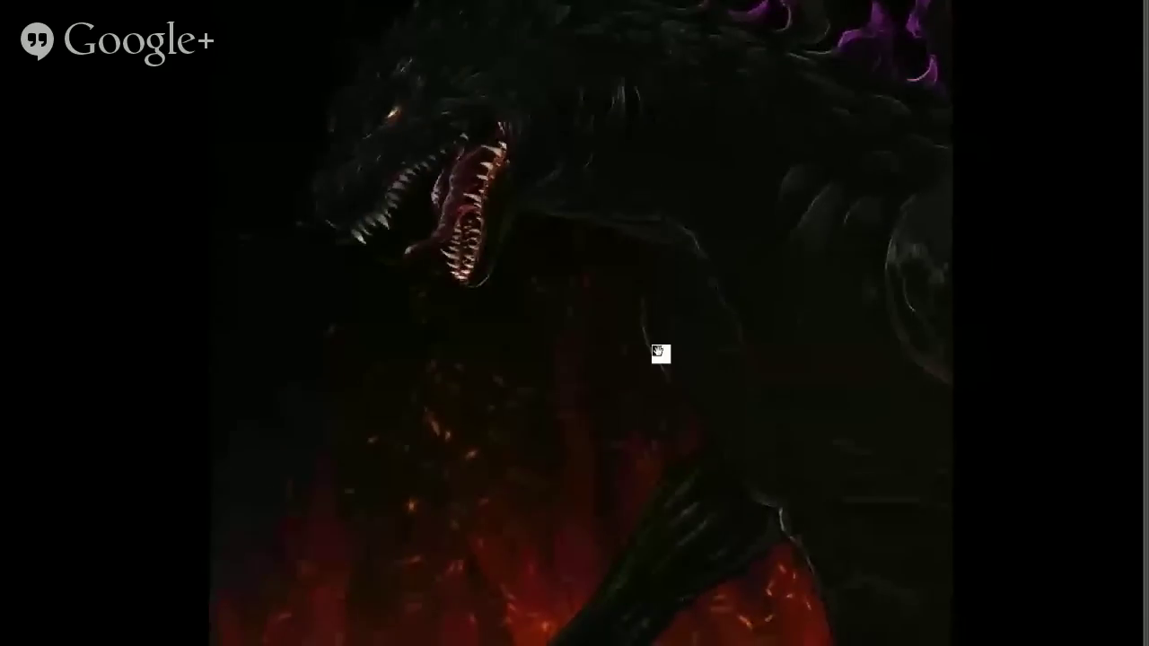
scroll(651, 349, "up", 3)
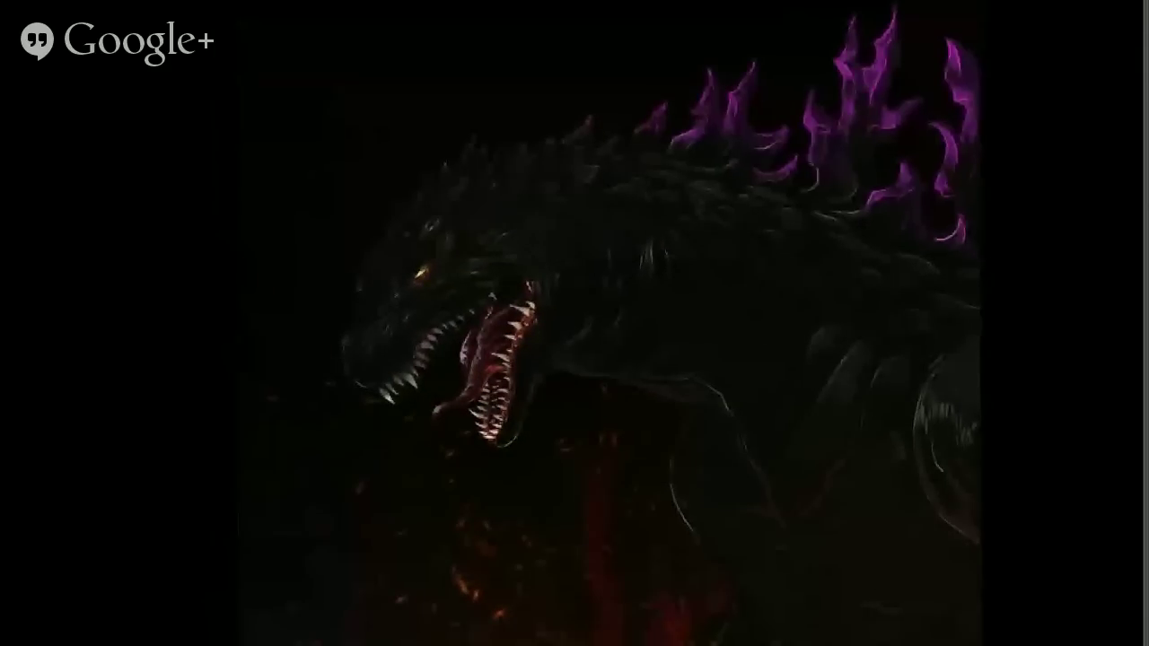
scroll(652, 351, "down", 5)
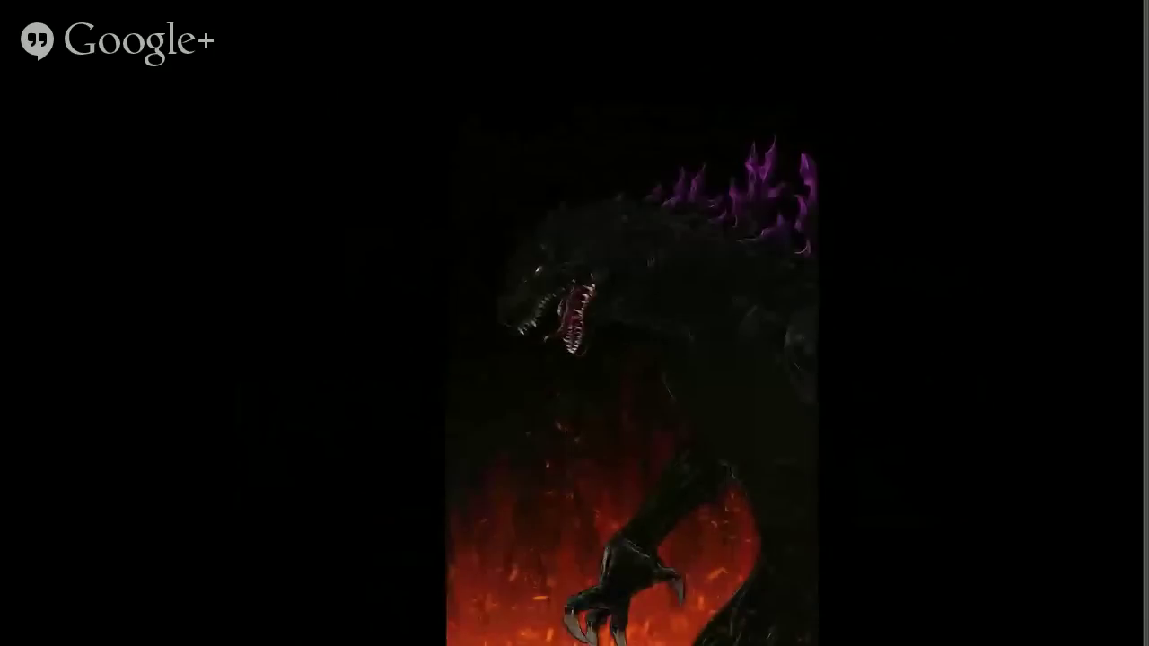
key("f")
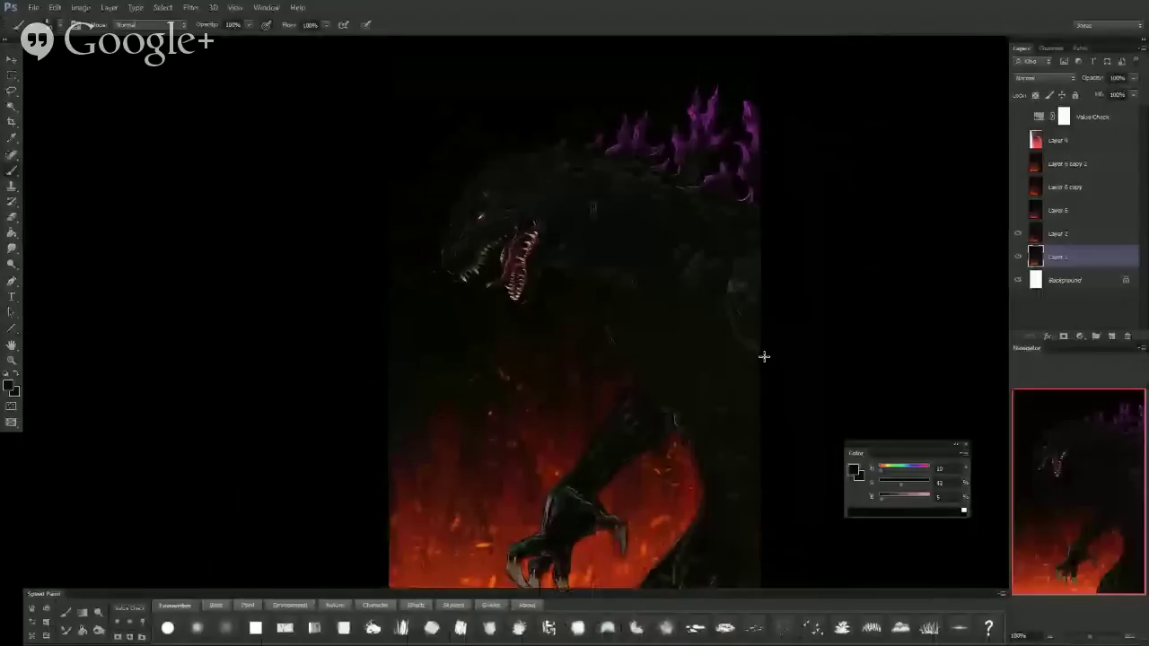
Reveal Layer 6's red glow, compare Layer 6 copy on and off, and make it active
left_click(1017, 213)
scroll(608, 302, "down", 3)
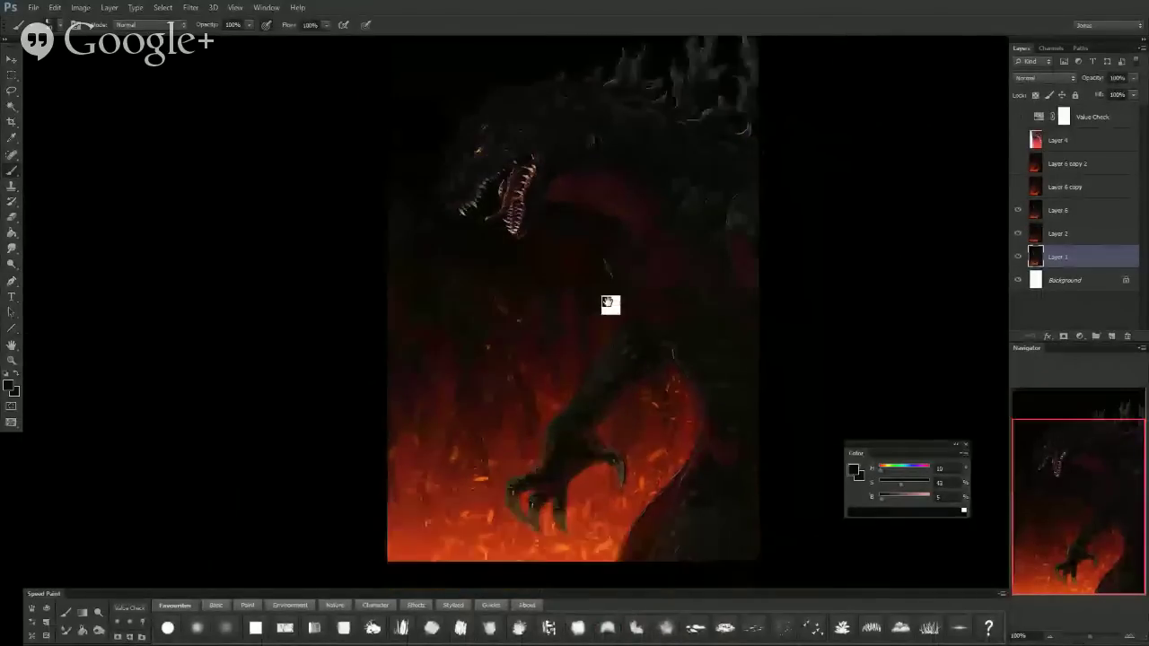
left_click_drag(608, 302, 601, 388)
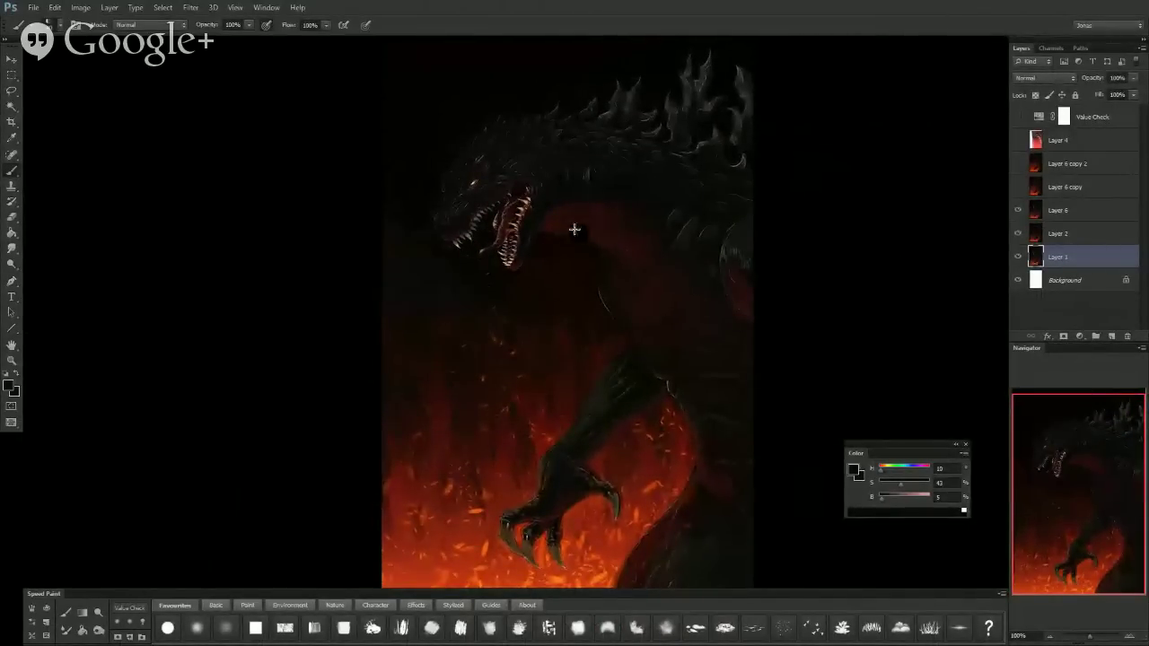
scroll(616, 297, "down", 2)
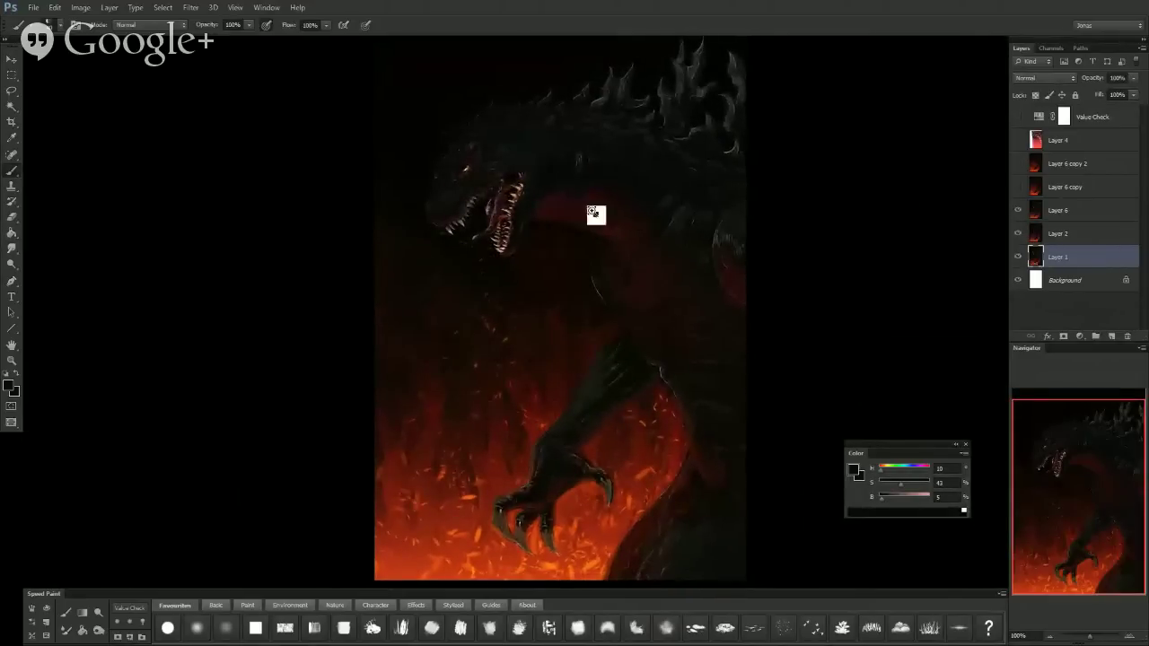
left_click(1018, 187)
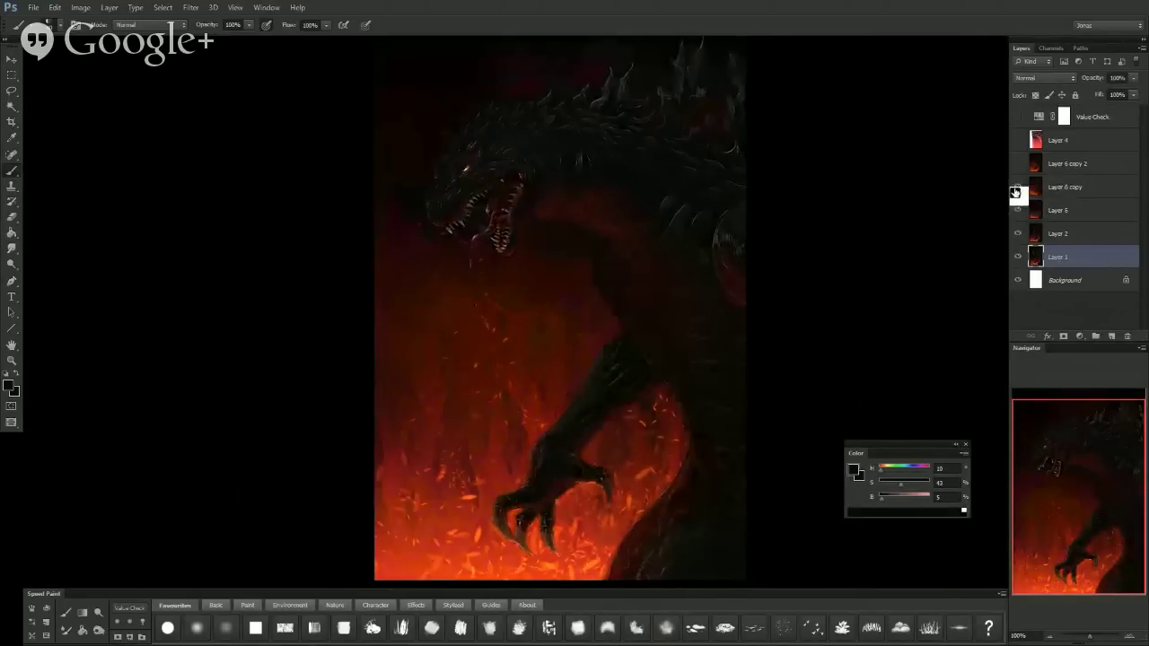
left_click(1018, 186)
left_click(1019, 187)
left_click(1055, 187)
mouse_move(652, 276)
left_mouse_down()
mouse_move(658, 236)
mouse_move(641, 333)
mouse_move(649, 256)
mouse_move(631, 323)
mouse_move(639, 301)
left_mouse_up()
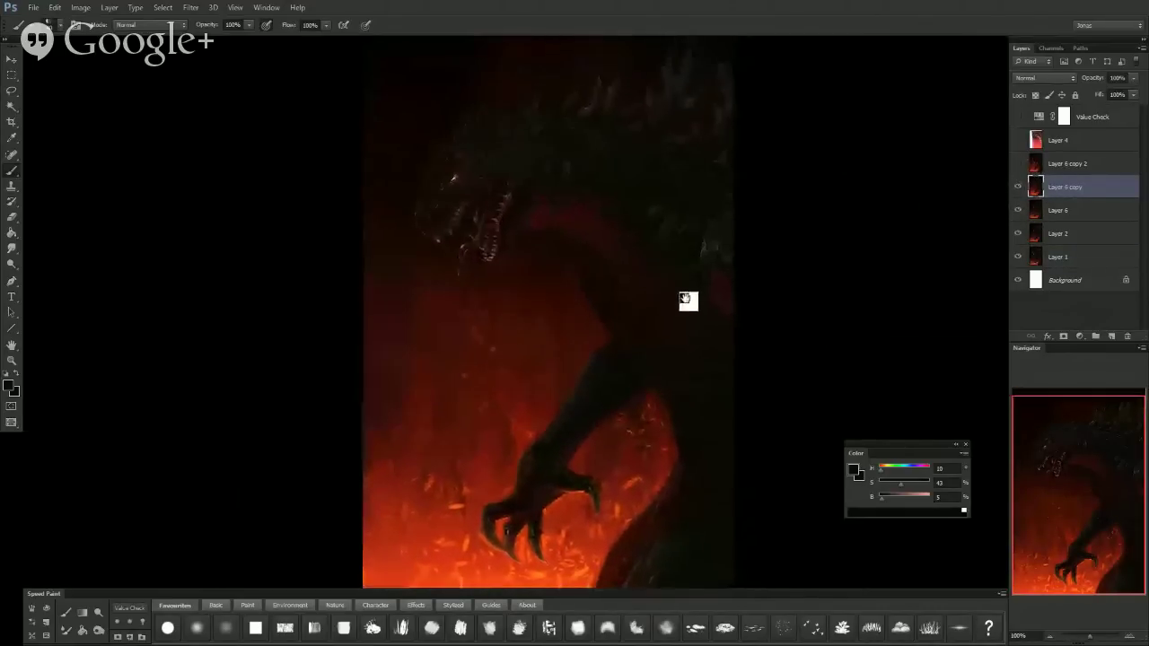
Show and select Layer 6 copy 2, then mirror the canvas horizontally to check composition
left_click(1018, 163)
left_click(1059, 168)
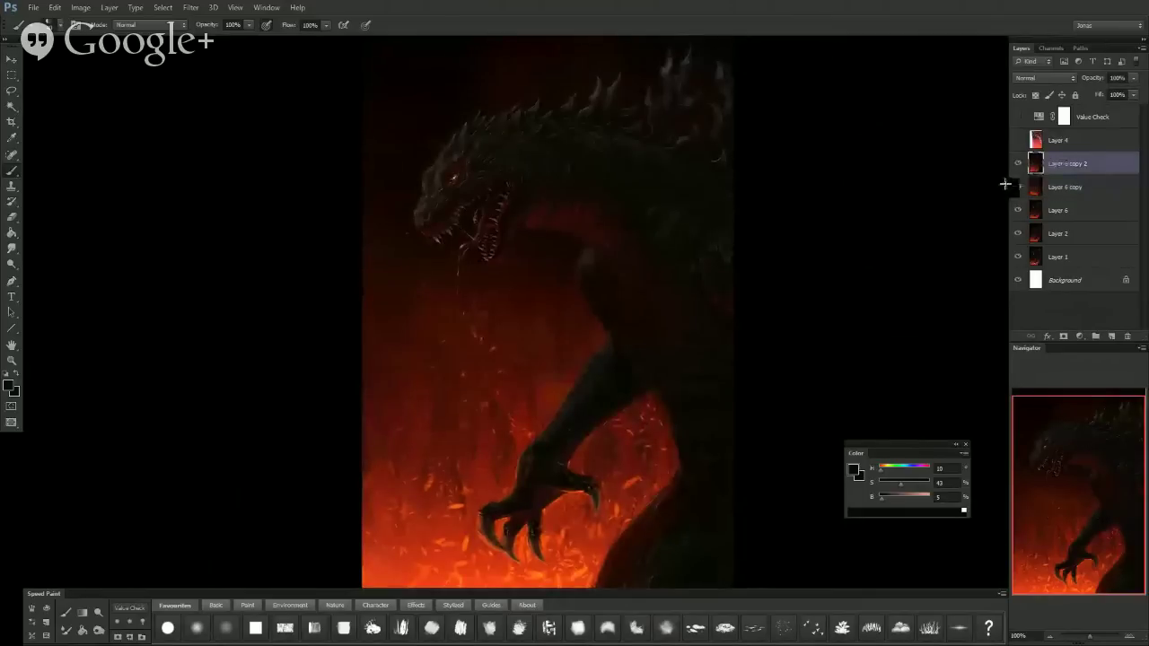
left_click_drag(496, 264, 512, 282)
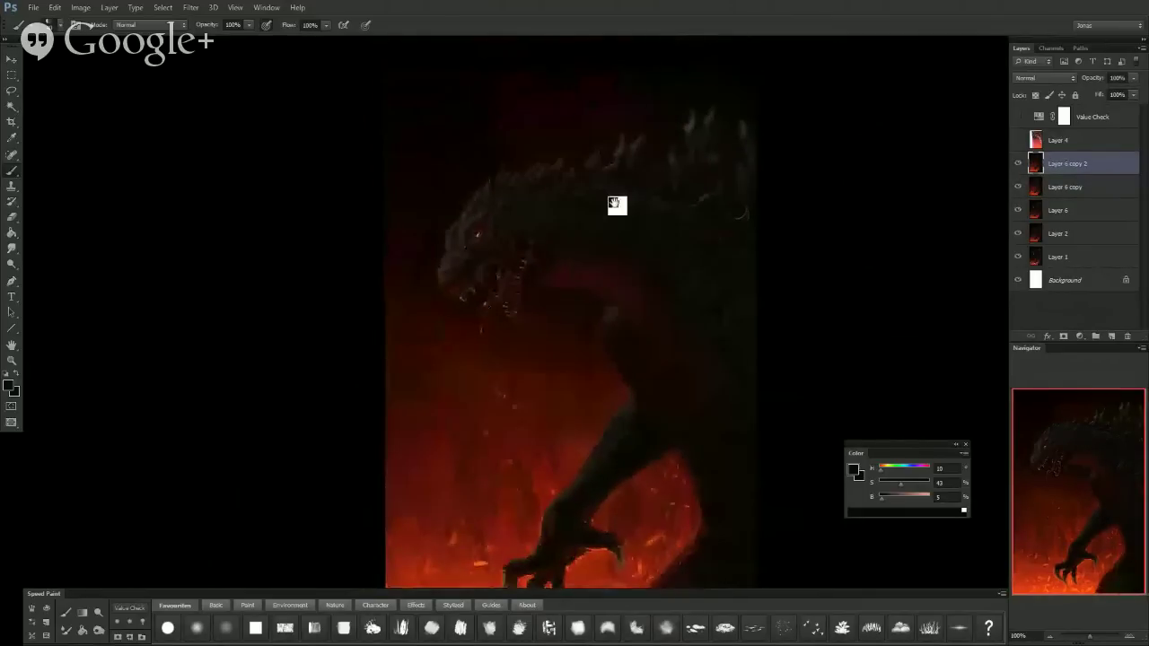
key("ctrl+shift+h")
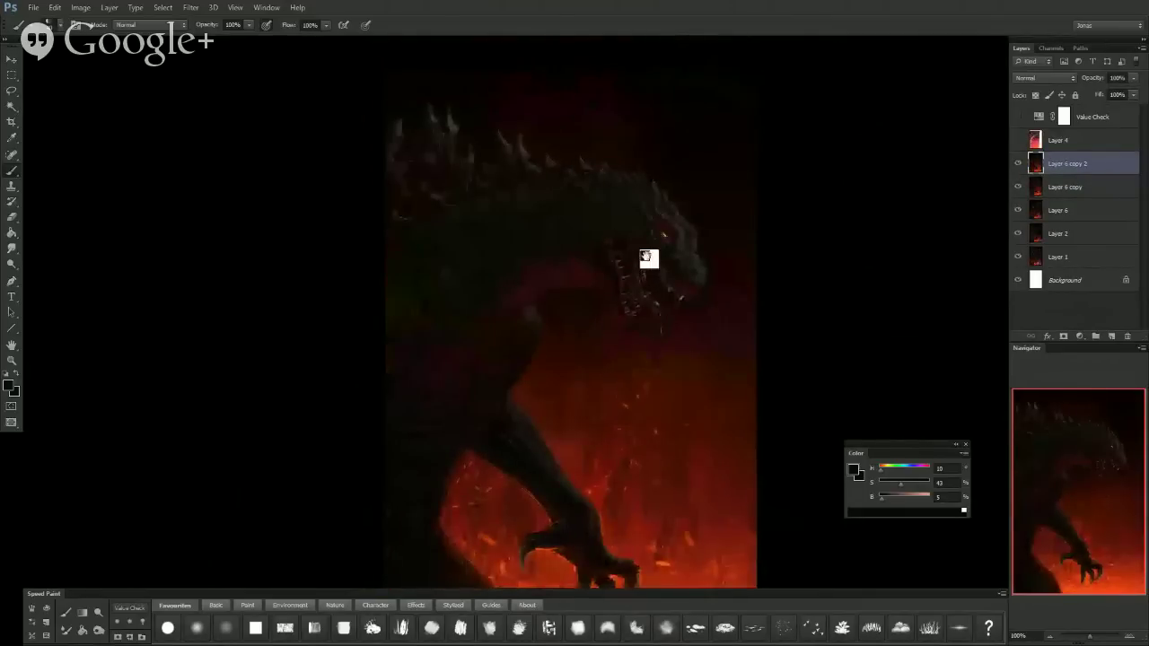
scroll(651, 296, "up", 3)
Hide Layers 2 through 6 copy 2, then compare Layer 6 copy 2 on and off
left_click_drag(1018, 232, 1018, 166)
left_click(1018, 165)
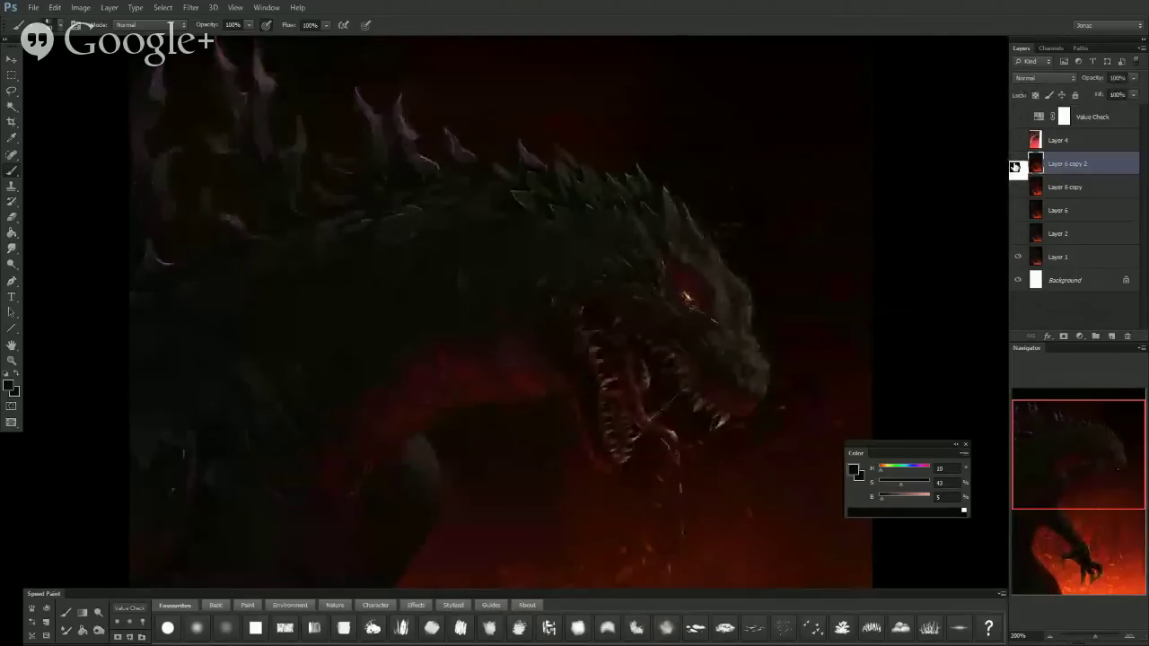
left_click(1014, 167)
left_click(1014, 167)
left_click(1014, 167)
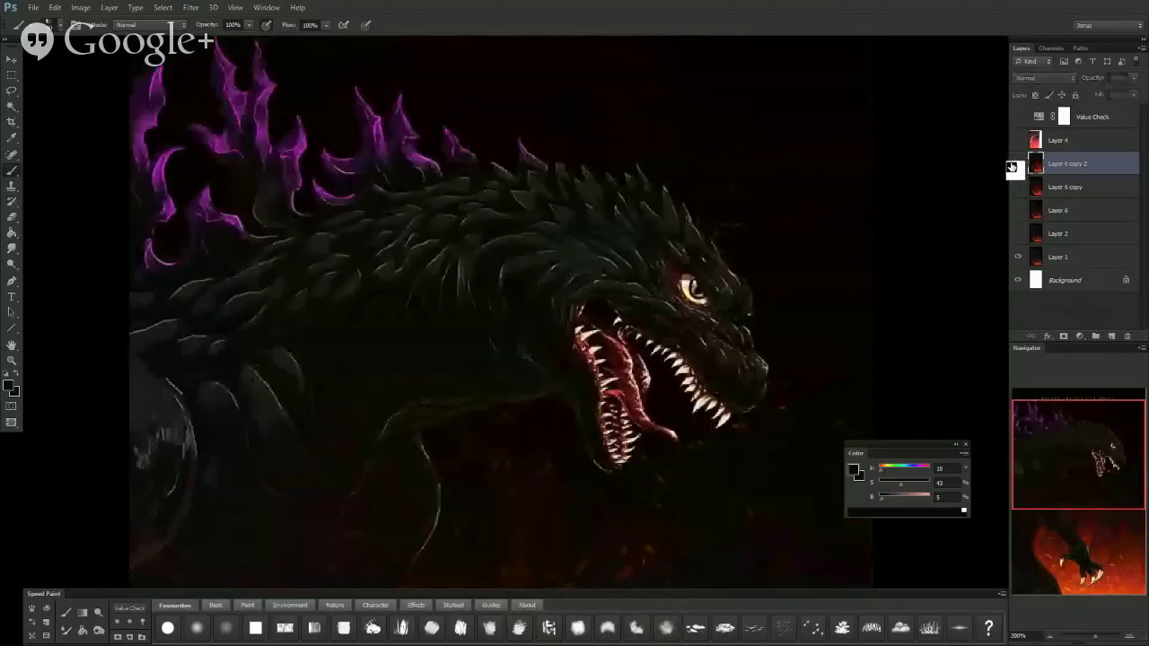
left_click(1012, 166)
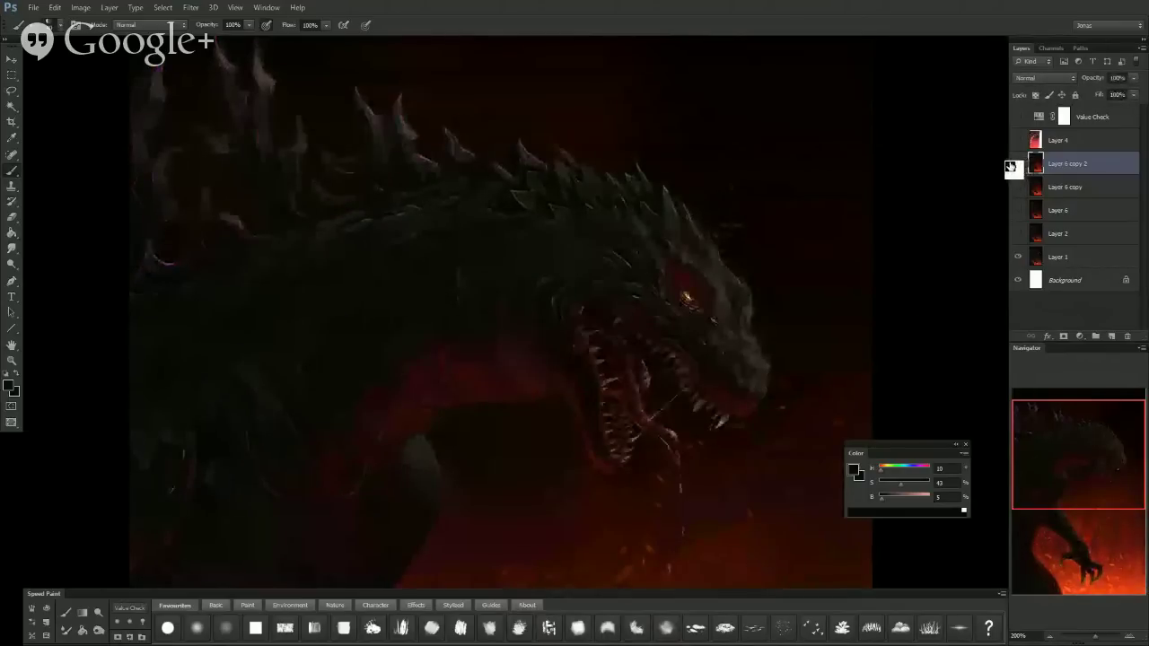
left_click(1017, 167)
left_click(1017, 165)
scroll(790, 223, "down", 5)
scroll(793, 326, "up", 4)
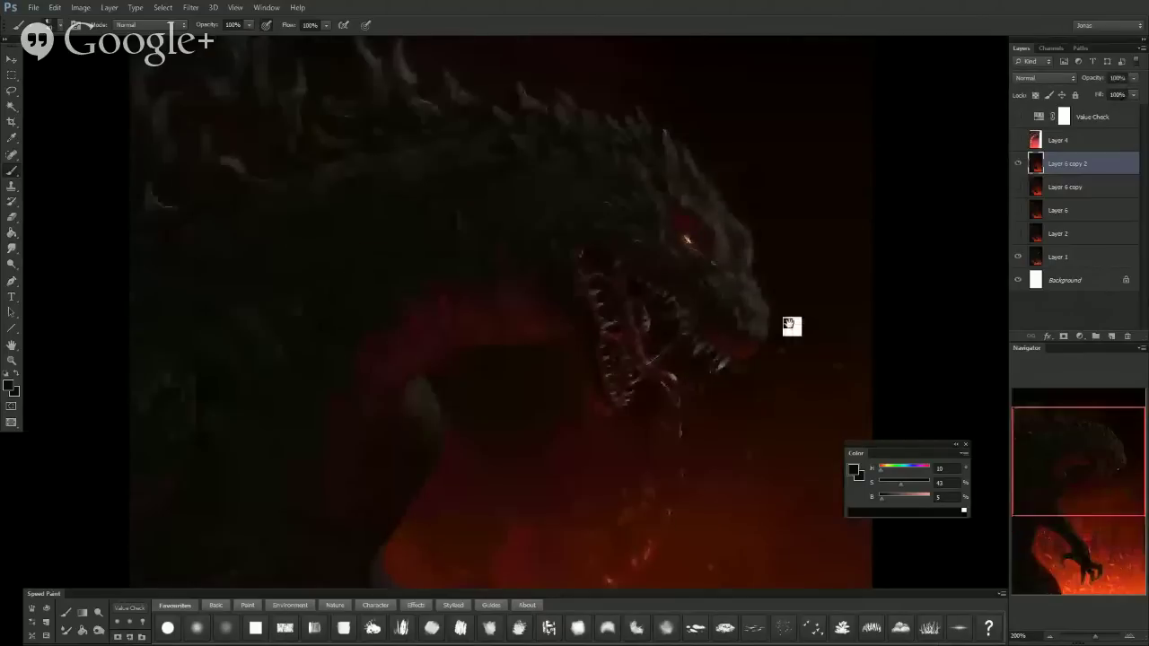
left_click(1019, 166)
scroll(742, 303, "down", 1)
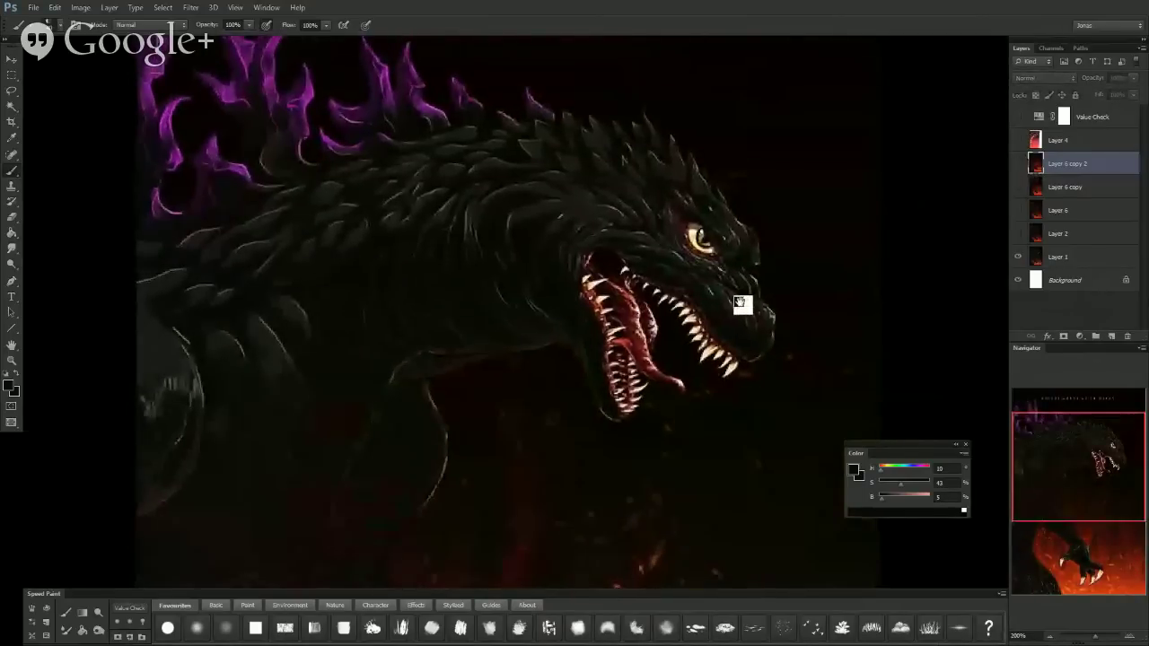
left_click_drag(742, 315, 739, 380)
scroll(752, 317, "up", 1)
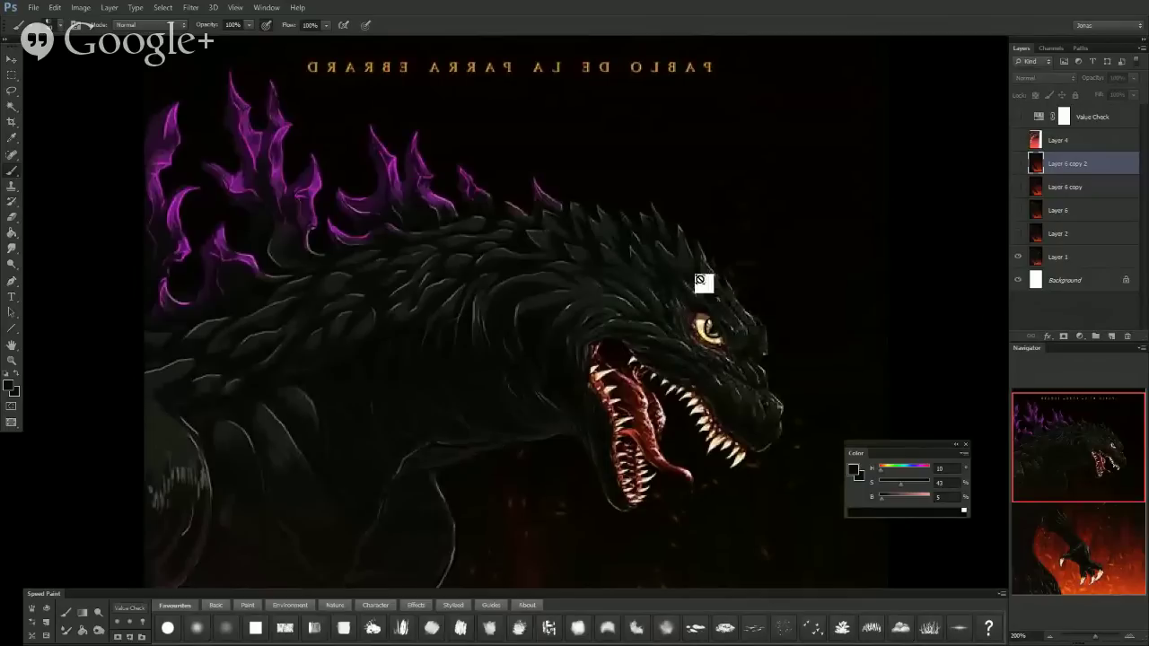
Show Layer 6 copy 2's darker red-lit version and compare it on and off over the claw
left_click(1020, 165)
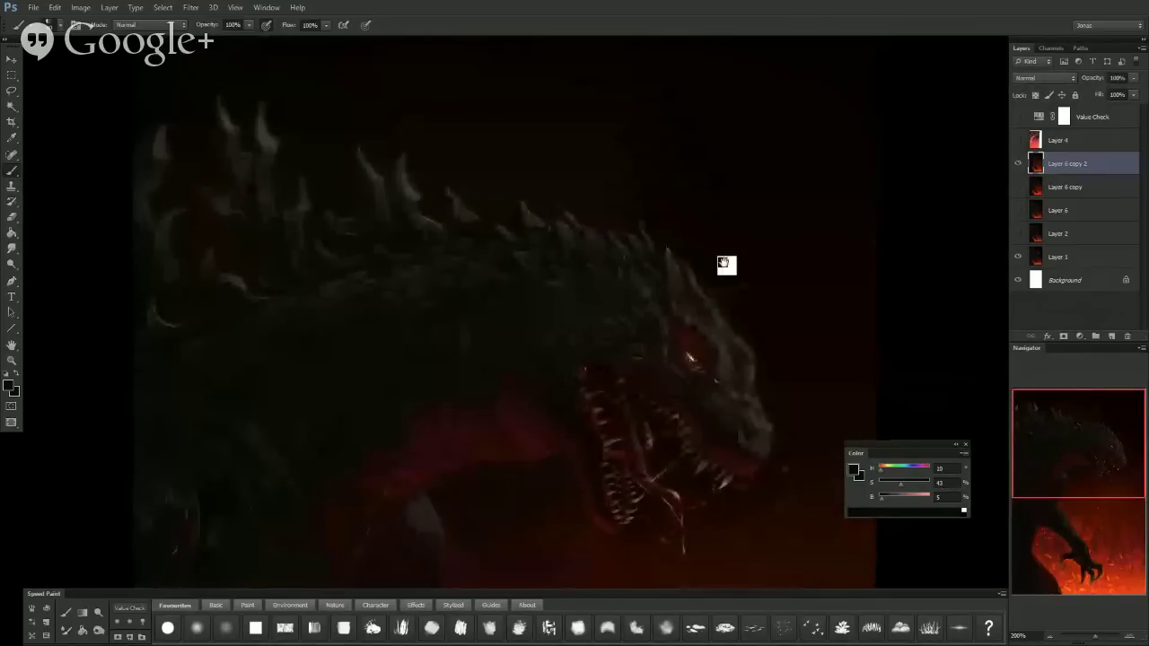
left_click_drag(725, 263, 689, 317)
left_click_drag(721, 248, 721, 199)
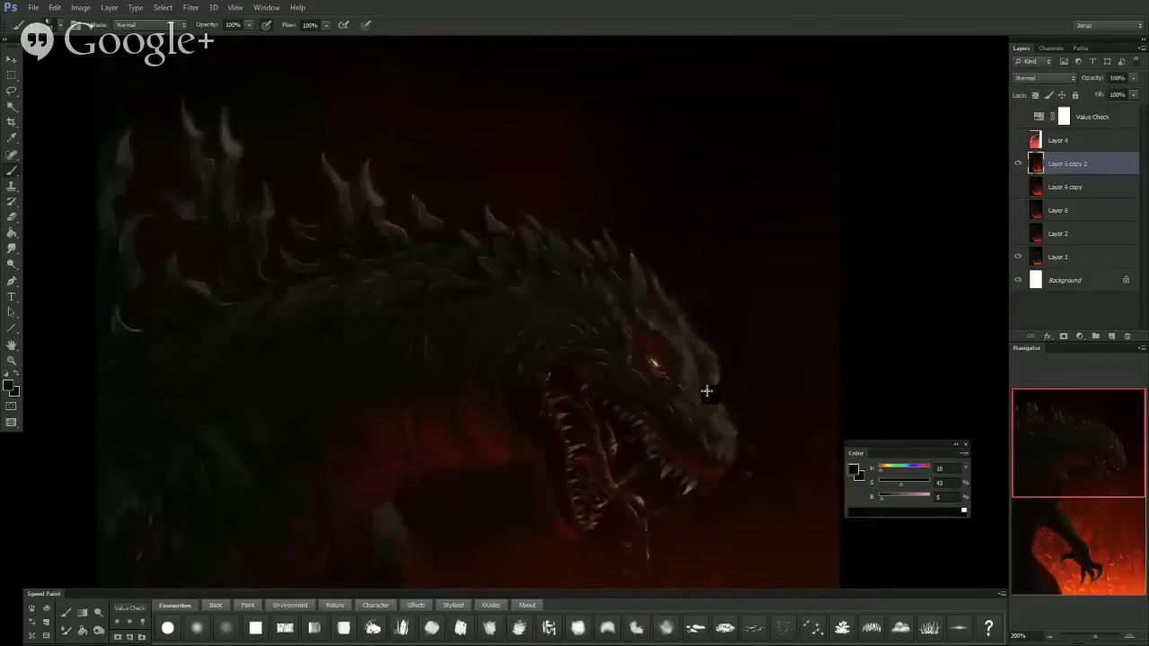
left_click_drag(733, 466, 709, 347)
left_click_drag(505, 345, 641, 215)
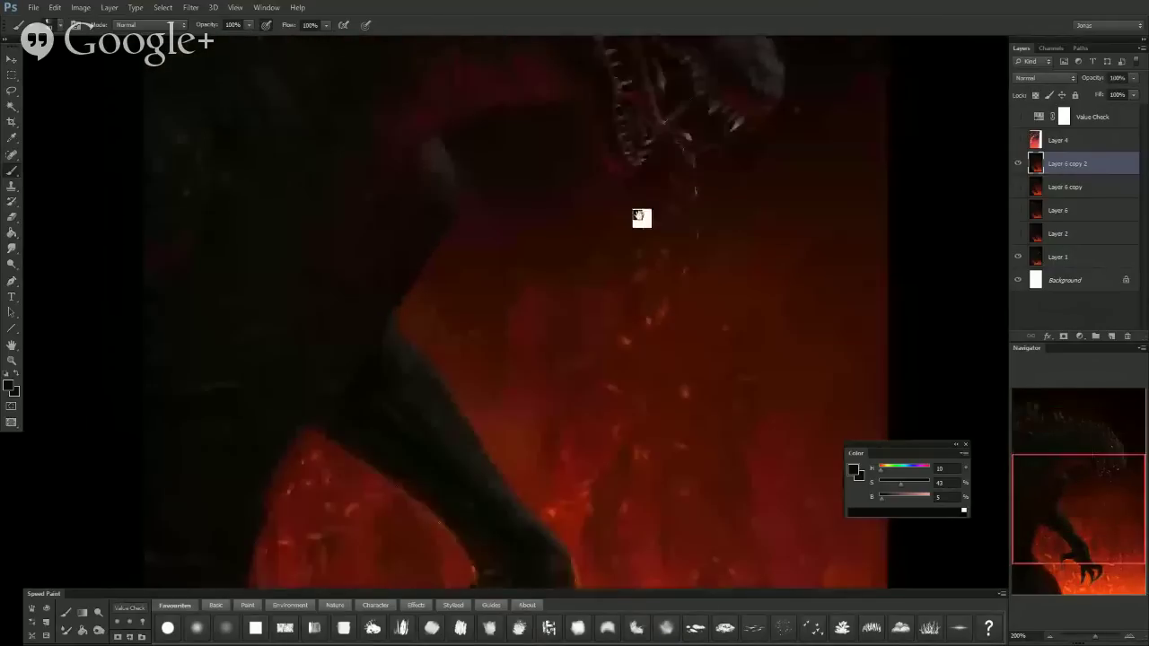
left_click(1017, 165)
left_click(1018, 165)
left_click(1017, 165)
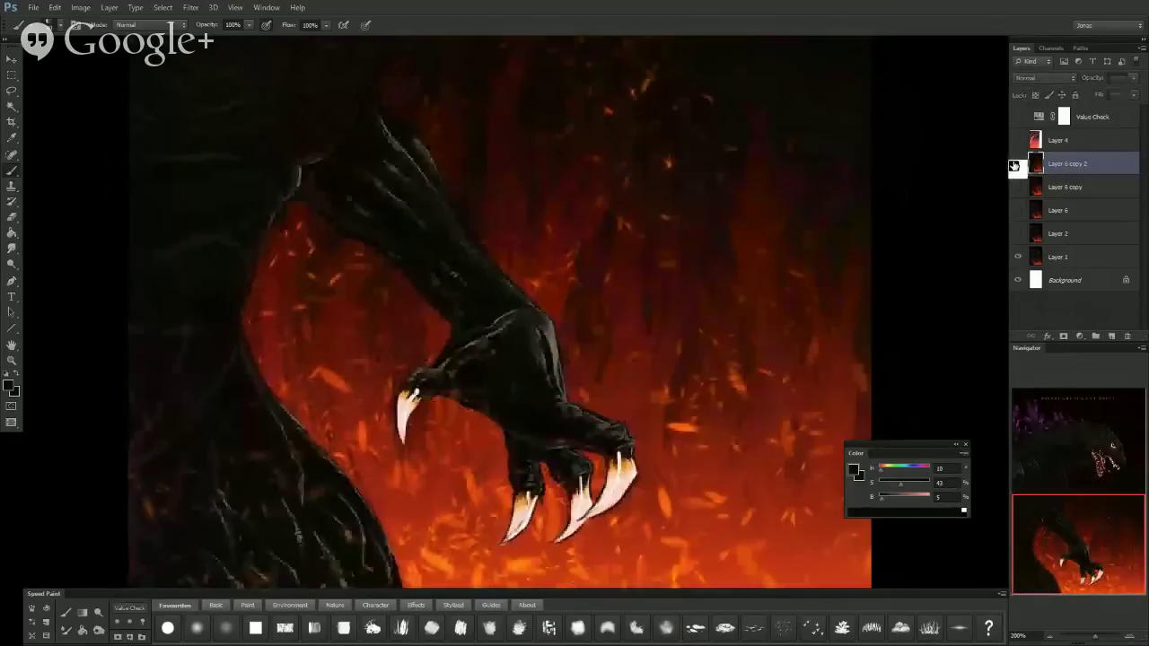
left_click(1015, 165)
left_click(1016, 165)
left_click(1015, 166)
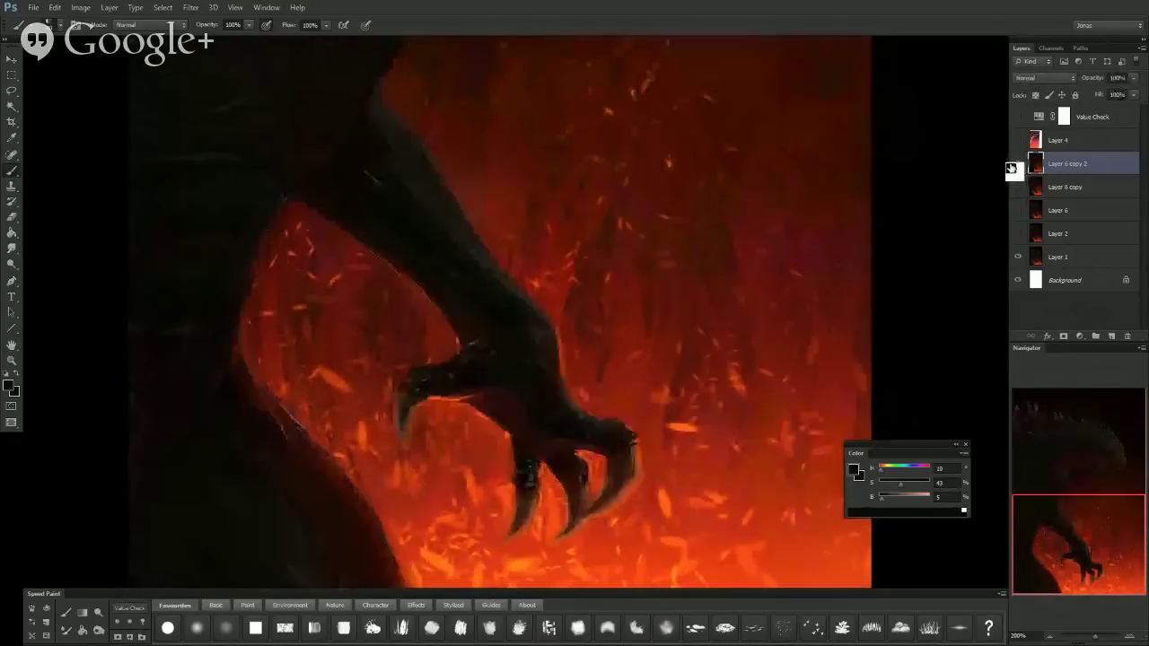
Compare the dragon's head with Layer 6 copy 2, leave it showing, and toggle Layer 2
left_click_drag(932, 204, 716, 482)
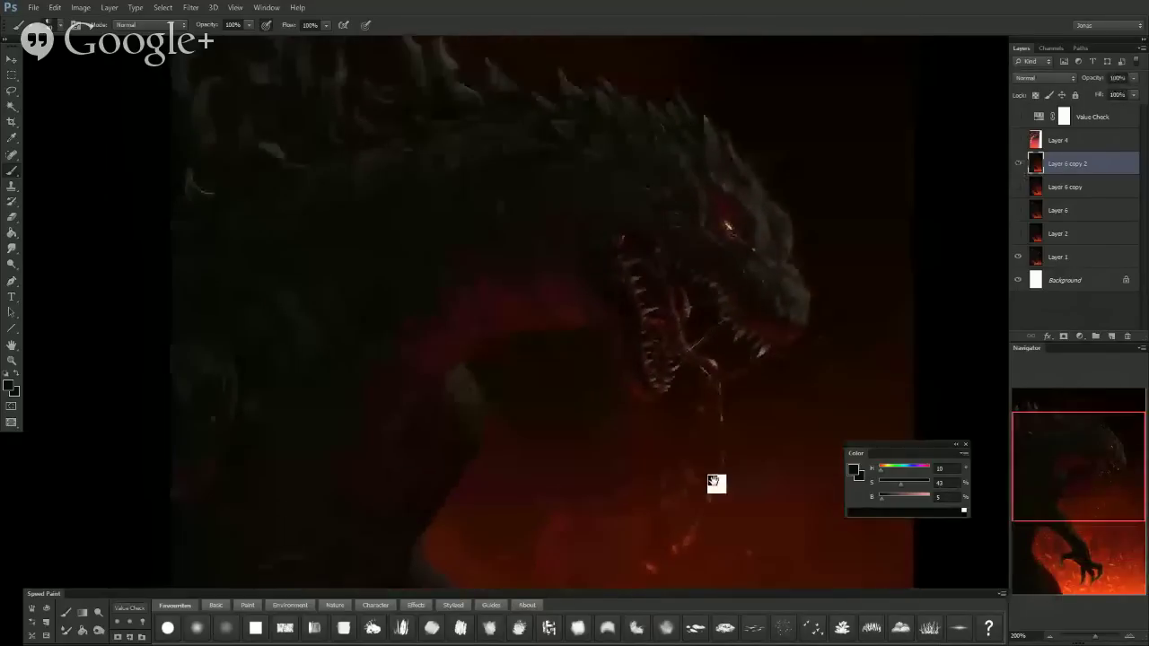
left_click_drag(735, 428, 707, 451)
left_click(1018, 168)
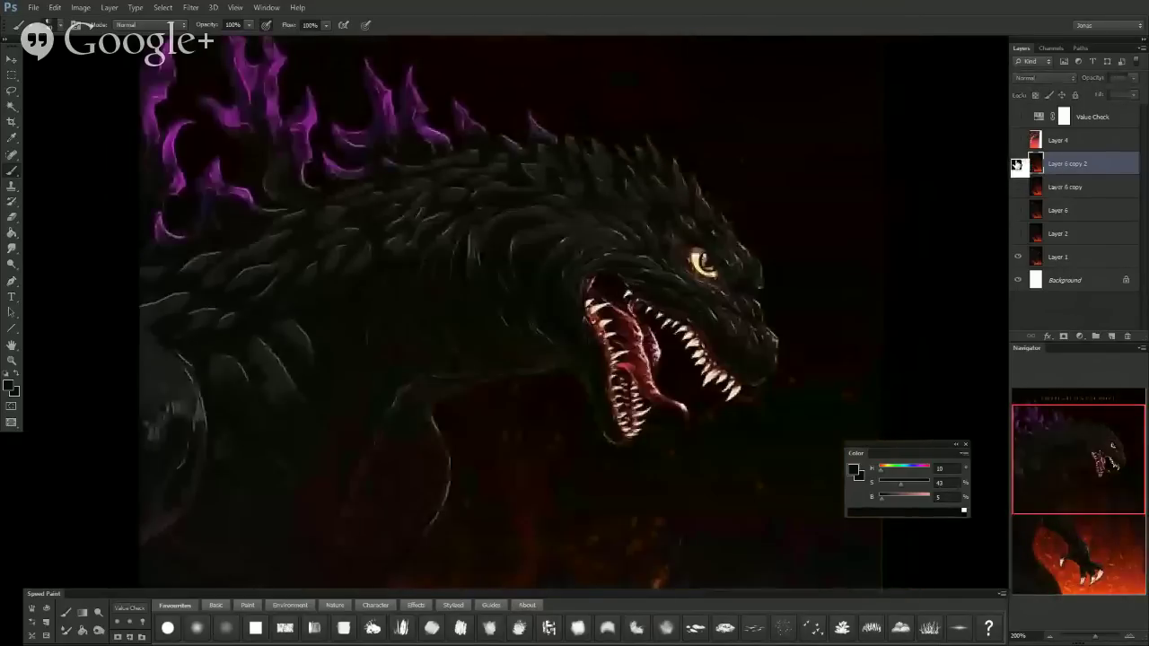
left_click(1016, 167)
scroll(730, 411, "up", 2)
left_click_drag(737, 436, 688, 355)
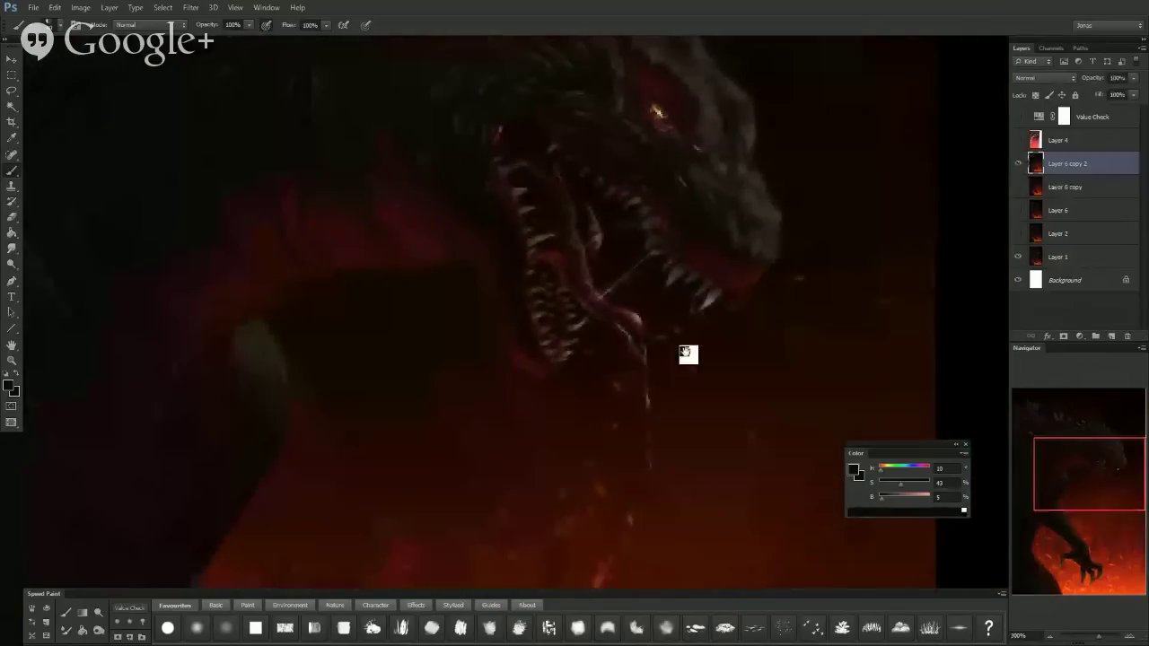
left_click(1019, 164)
left_click(1026, 232)
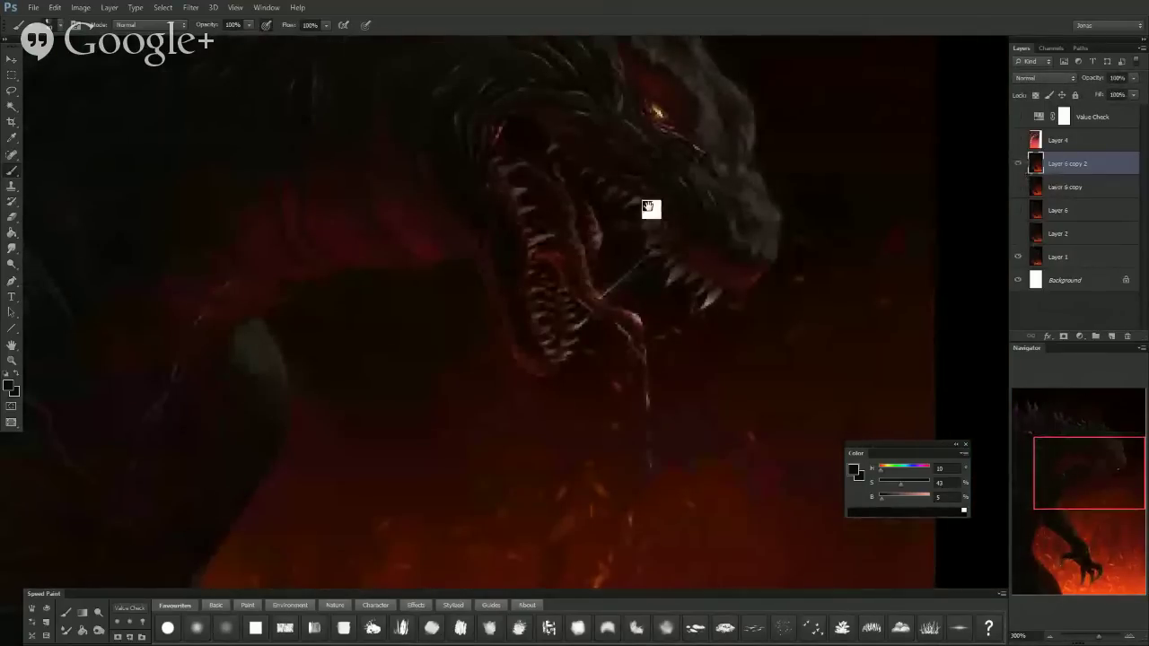
scroll(731, 405, "down", 4)
scroll(701, 341, "down", 2)
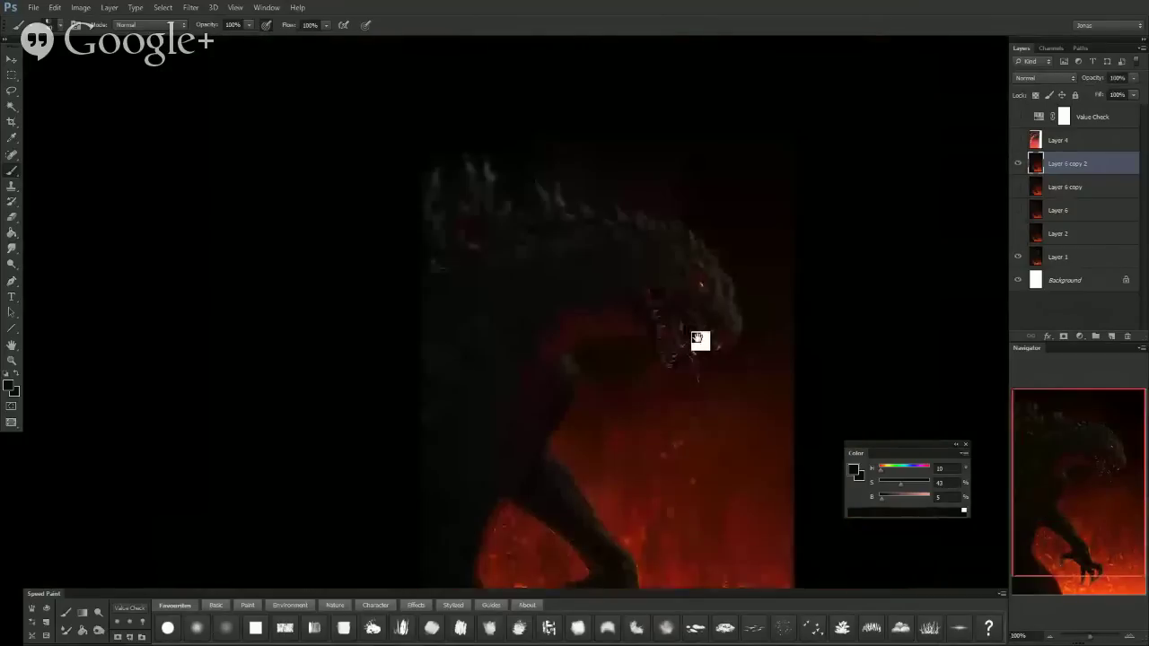
left_click_drag(696, 348, 696, 383)
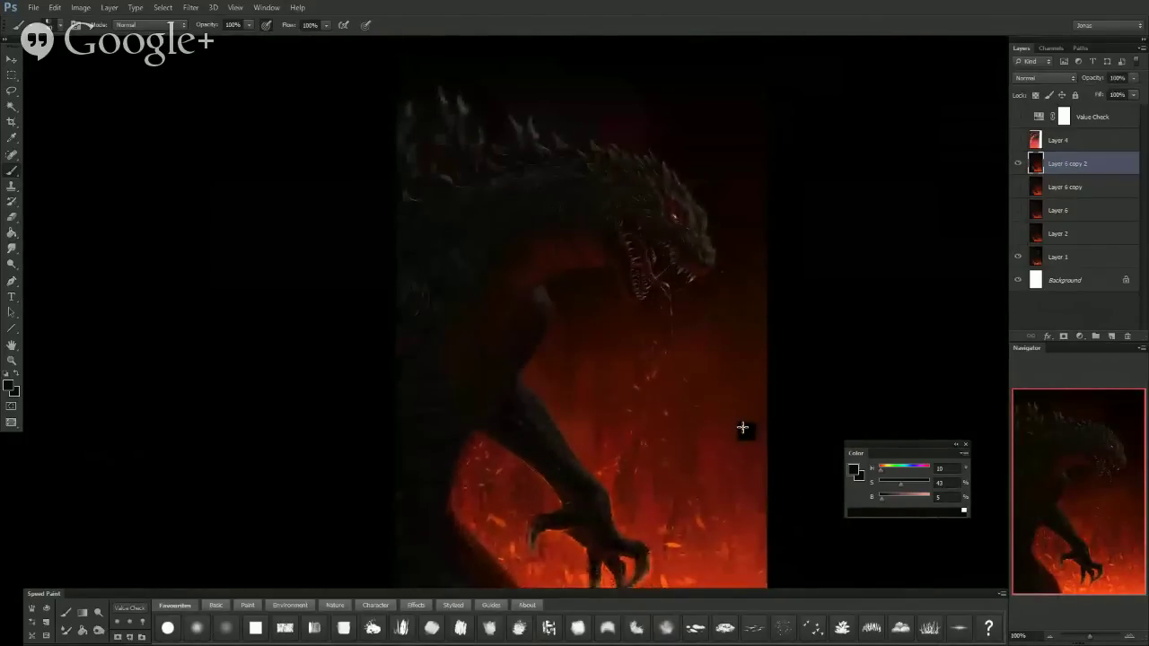
Switch back to the portrait painting and select Layer 56
key("alt+Tab")
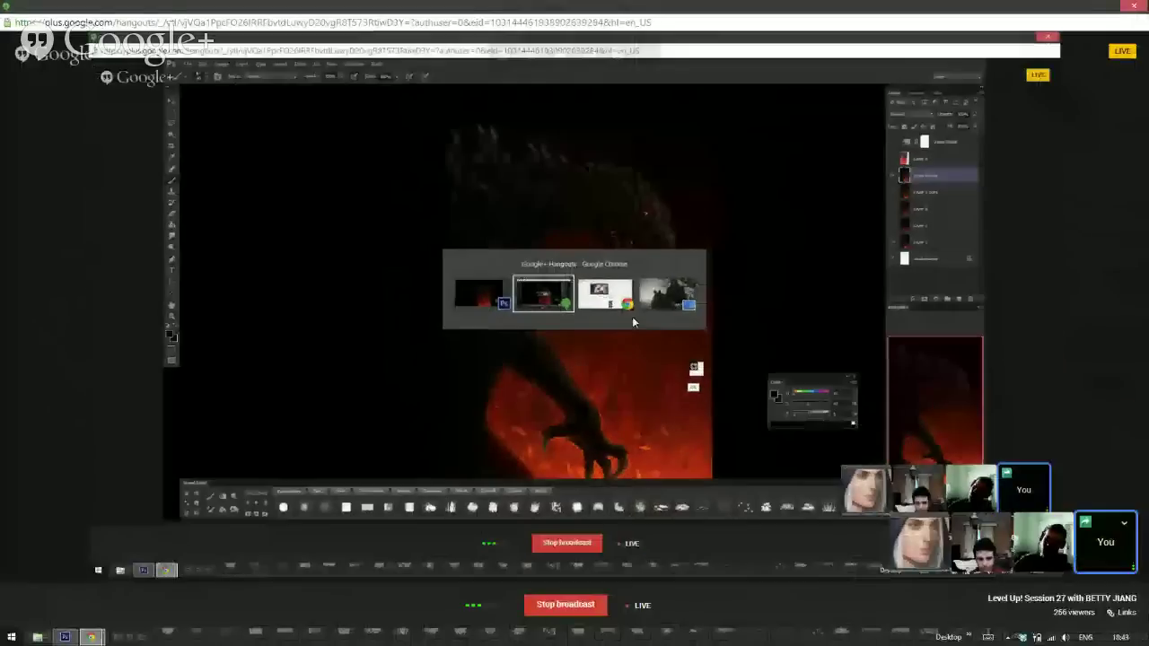
key("alt+Tab")
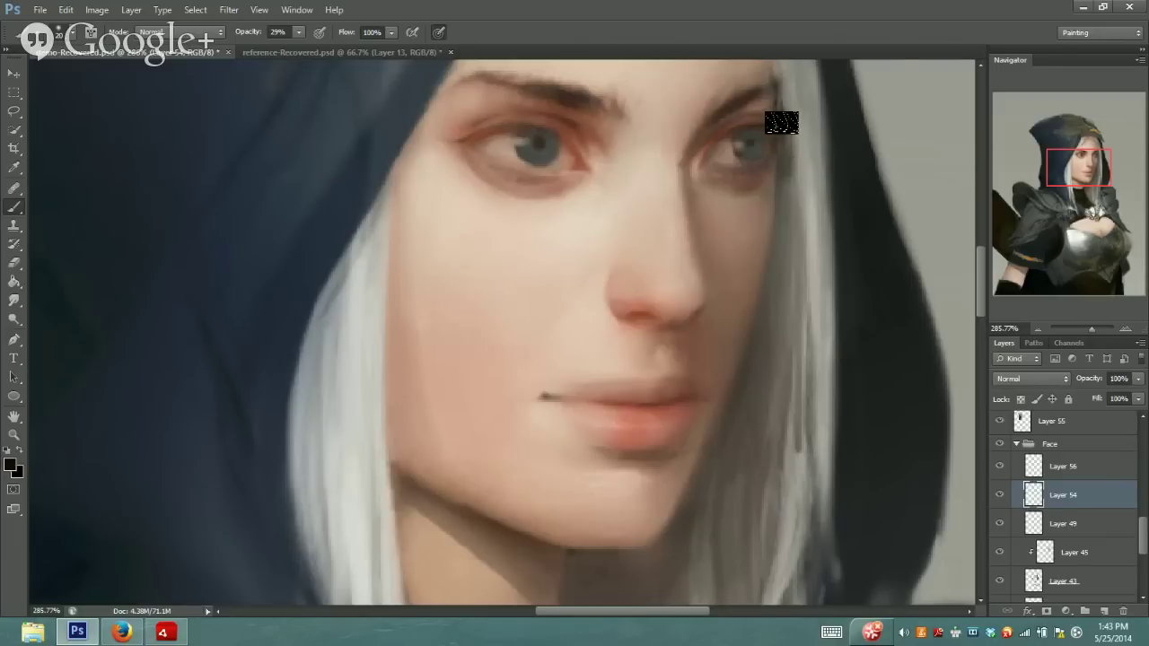
left_click(1034, 468)
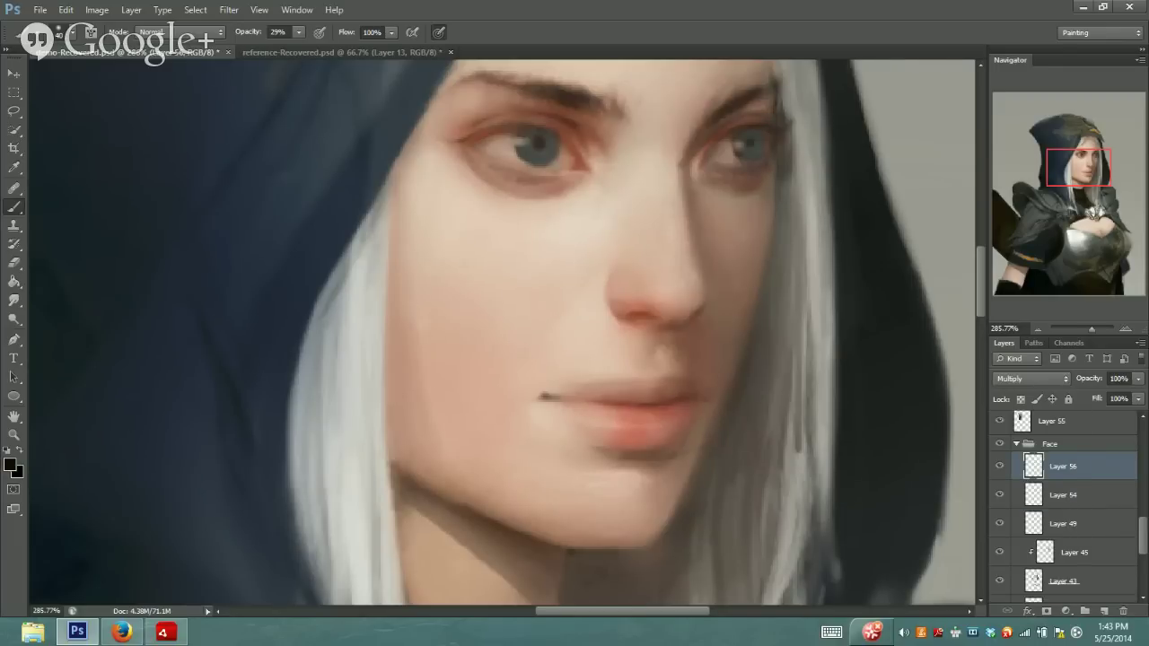
Set the foreground colour to a deep red in the Color Picker
left_click(11, 466)
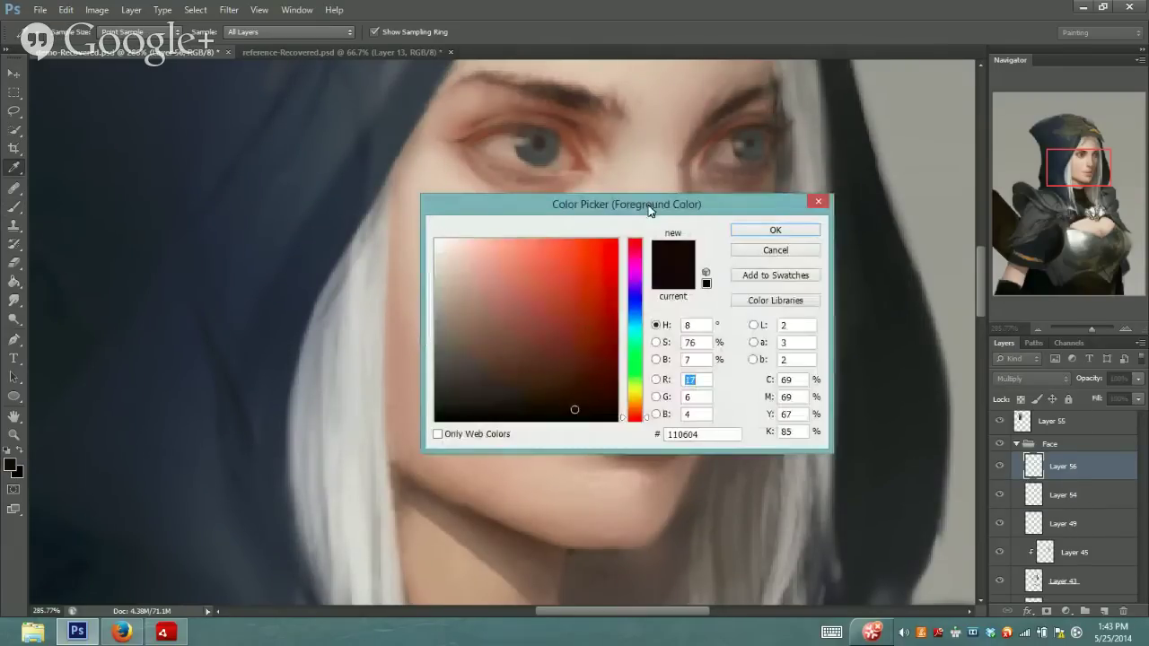
left_click_drag(650, 210, 277, 128)
left_click_drag(187, 273, 236, 236)
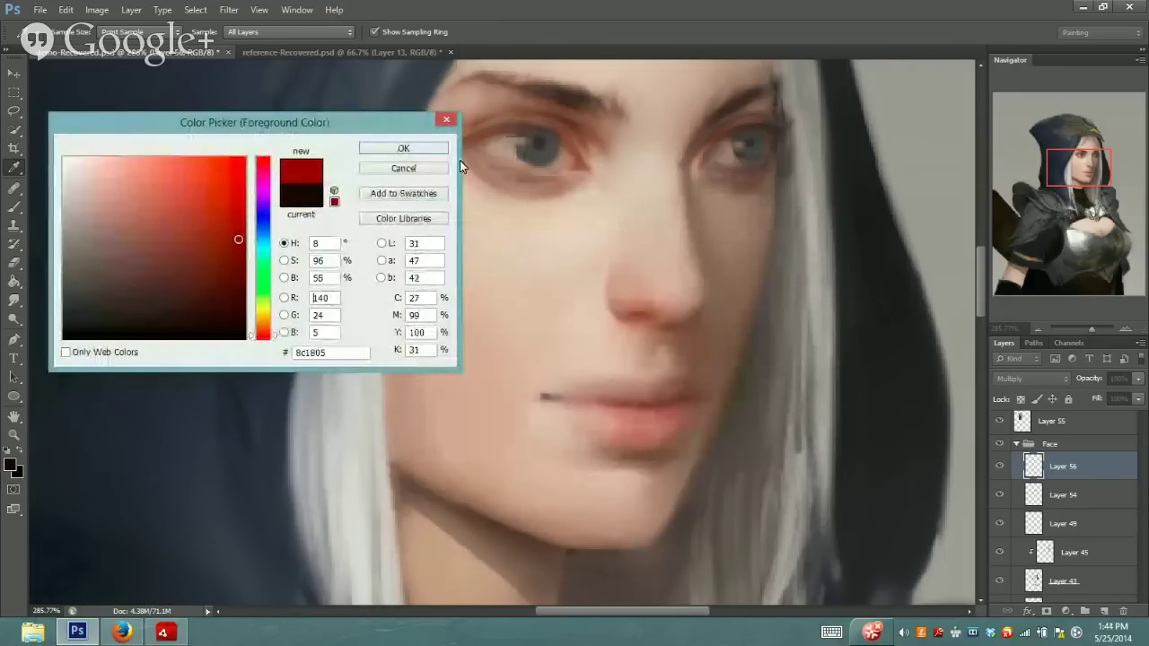
left_click(408, 148)
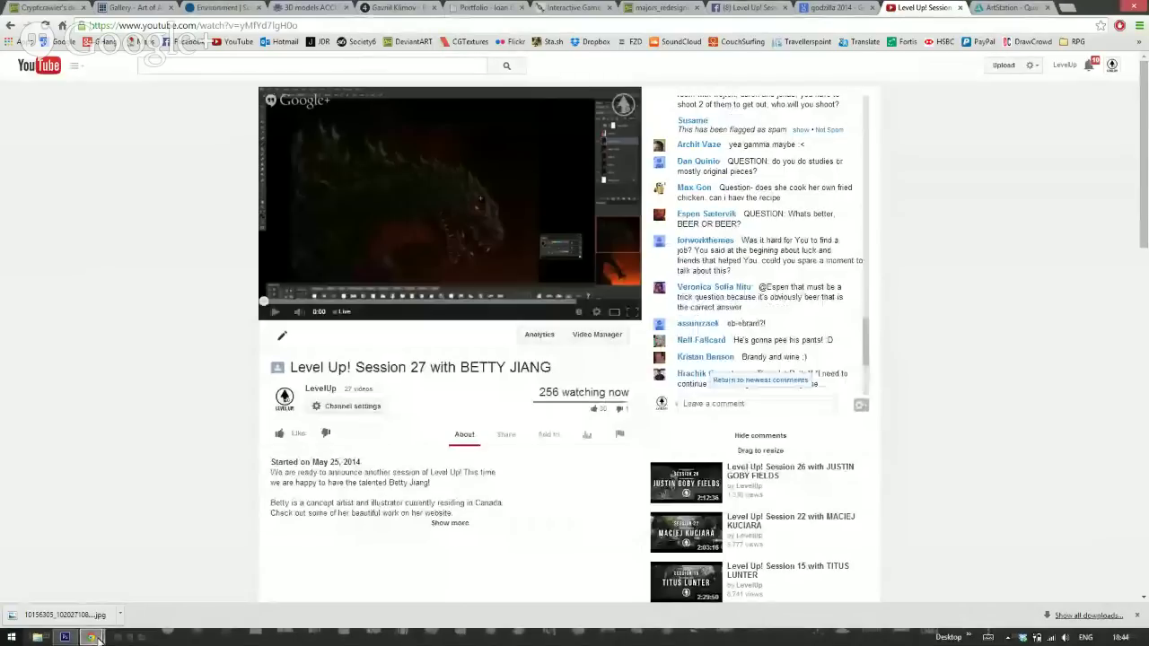
Bring the Google+ Hangouts window back in front of the YouTube page
left_click(97, 635)
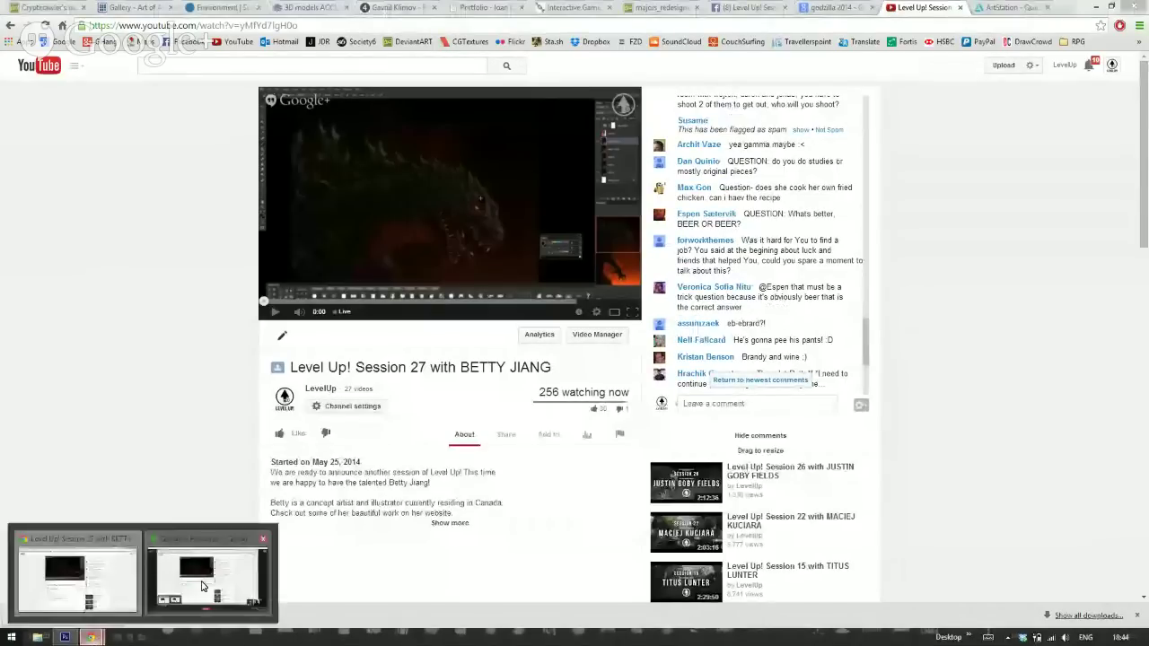
left_click(202, 586)
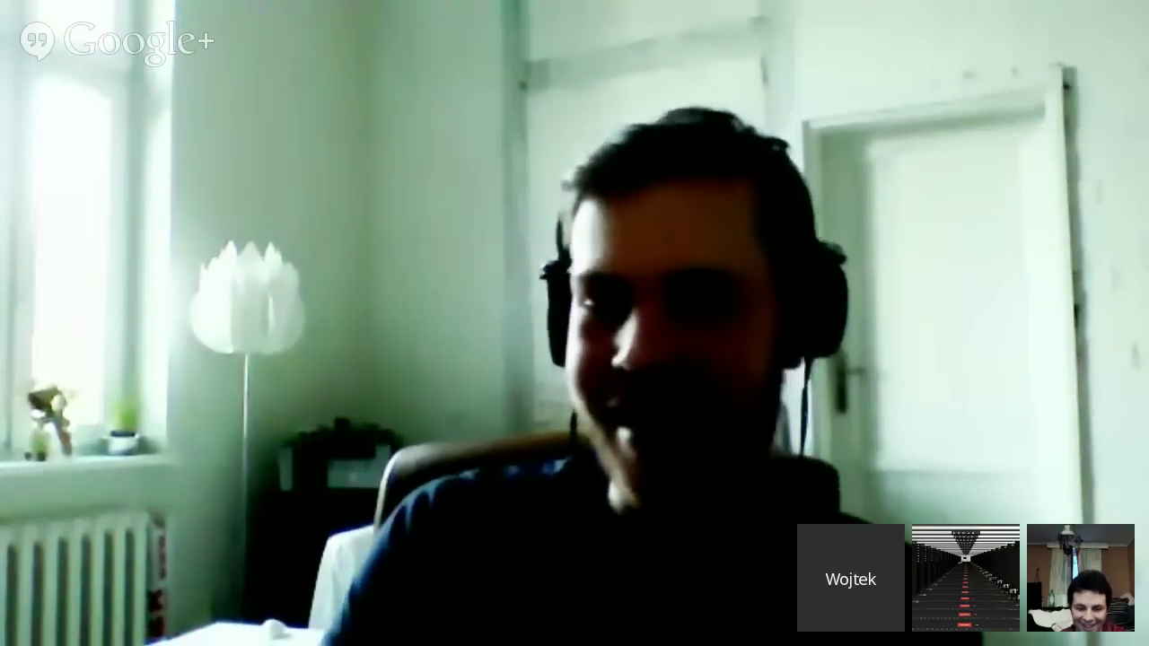
key("alt+Tab")
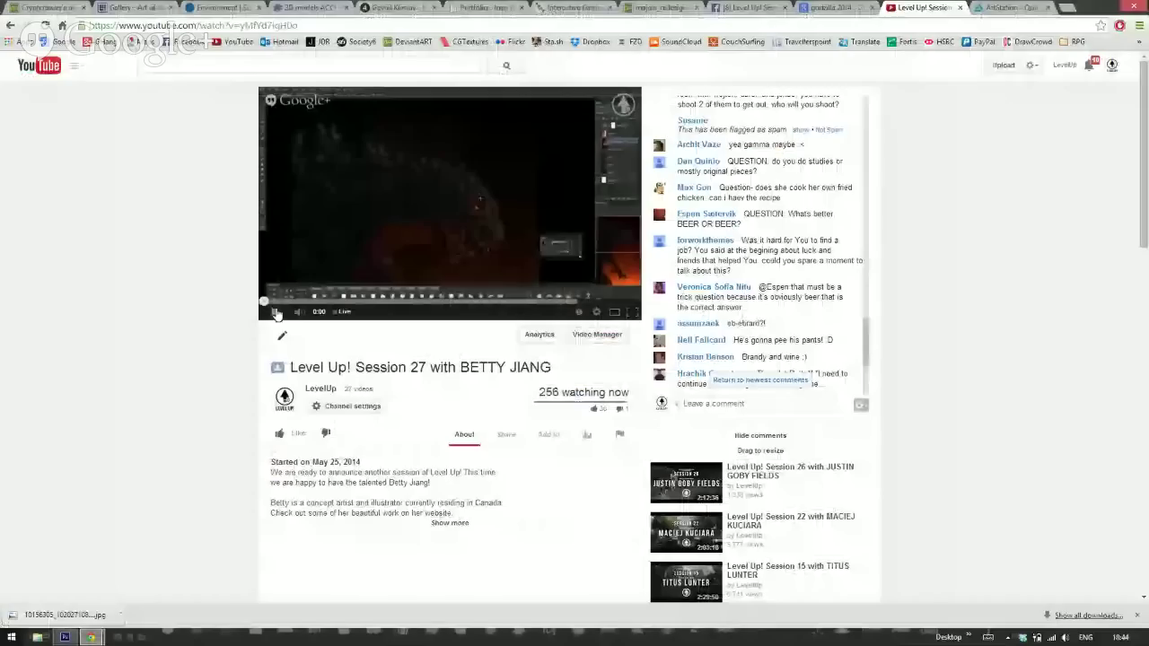
key("alt+Tab")
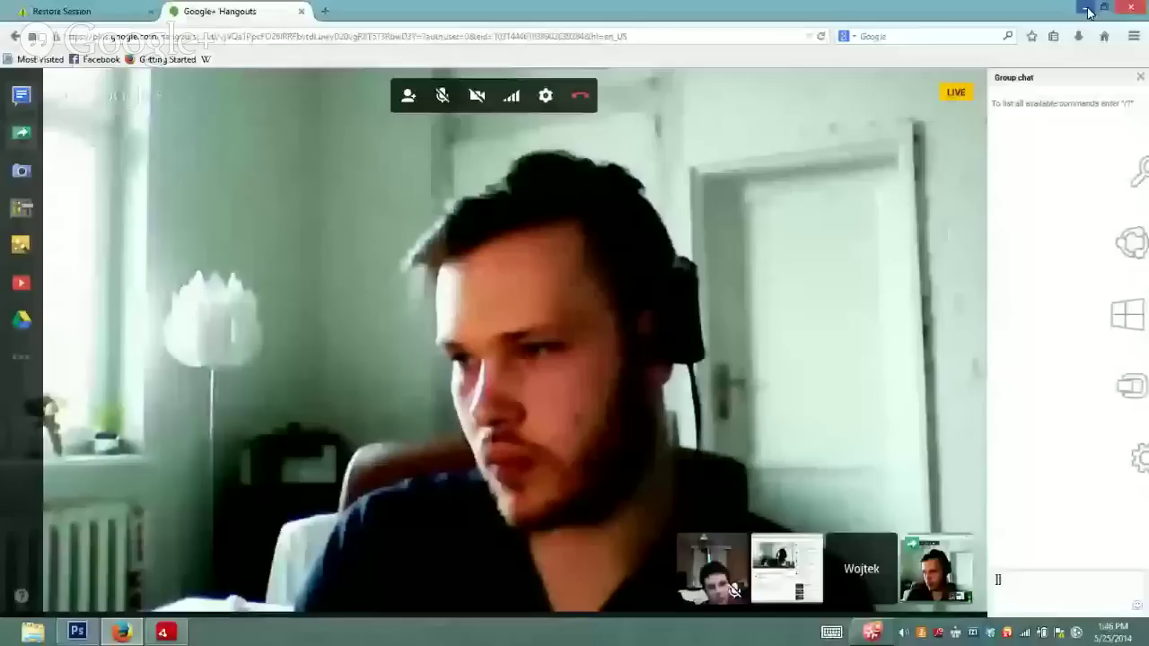
Bring the hooded portrait painting back to the front in Photoshop
left_click(1084, 13)
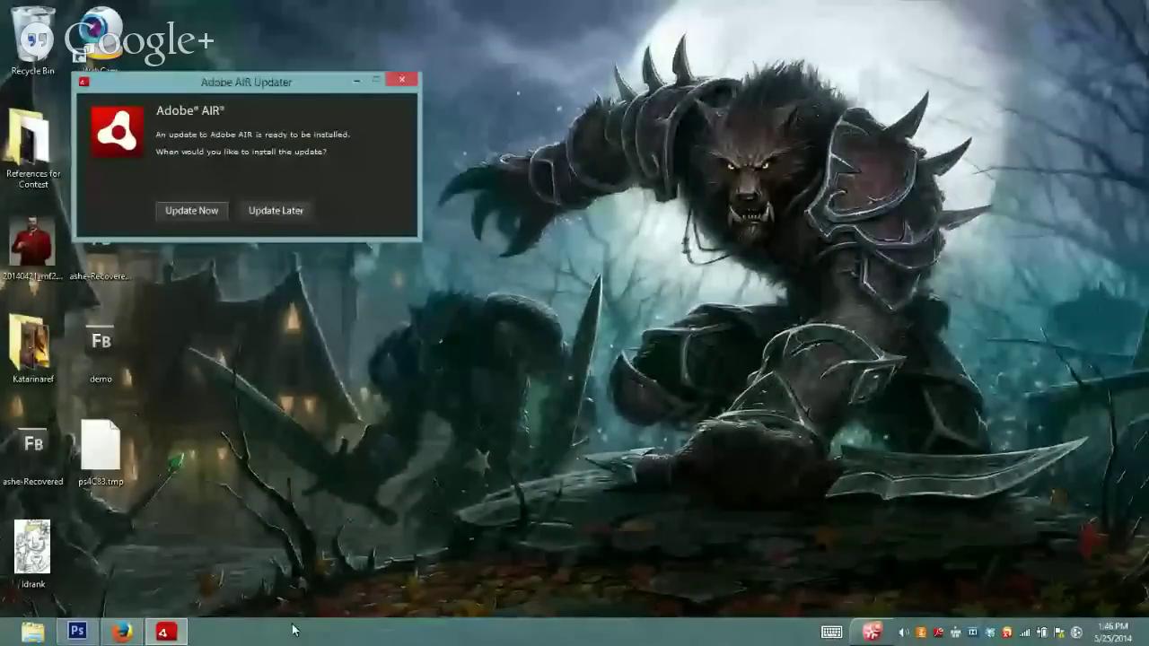
left_click(77, 633)
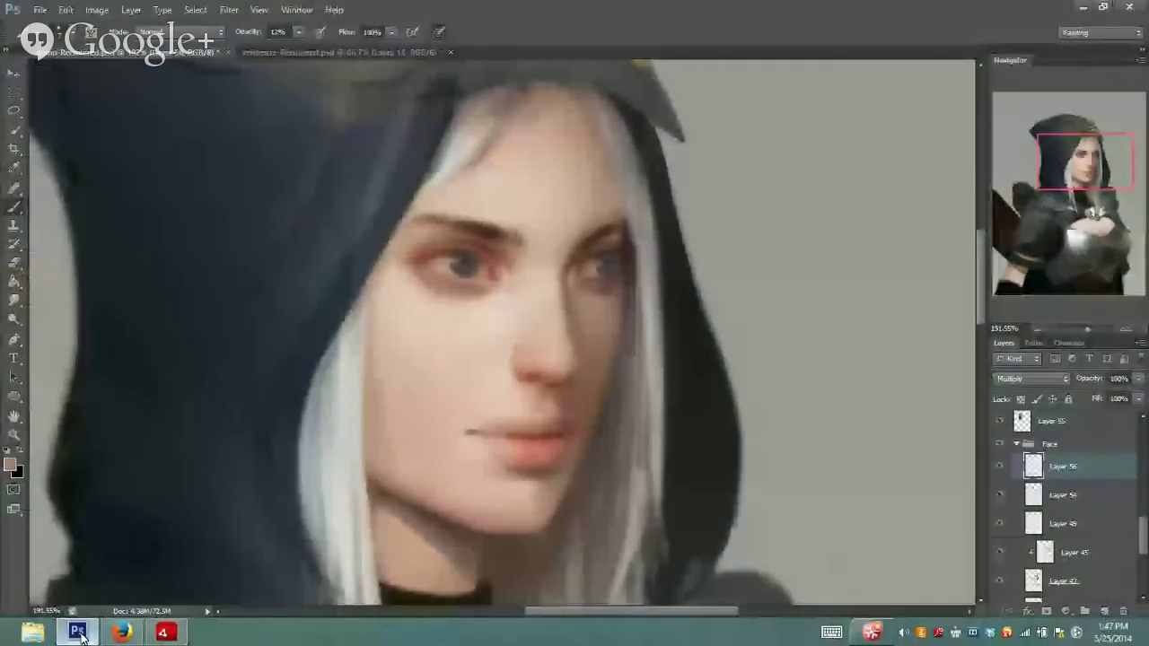
left_click_drag(1086, 157, 1079, 332)
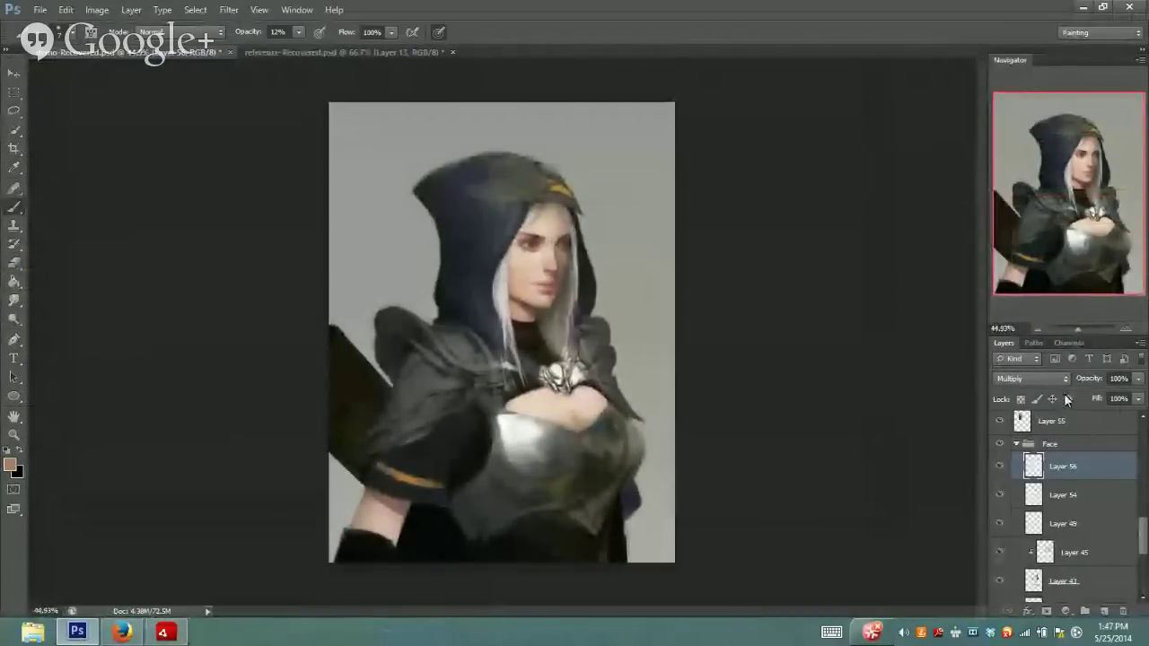
Compare Layer 56's face strokes on and off zoomed onto the face, leaving them visible
left_click(1000, 466)
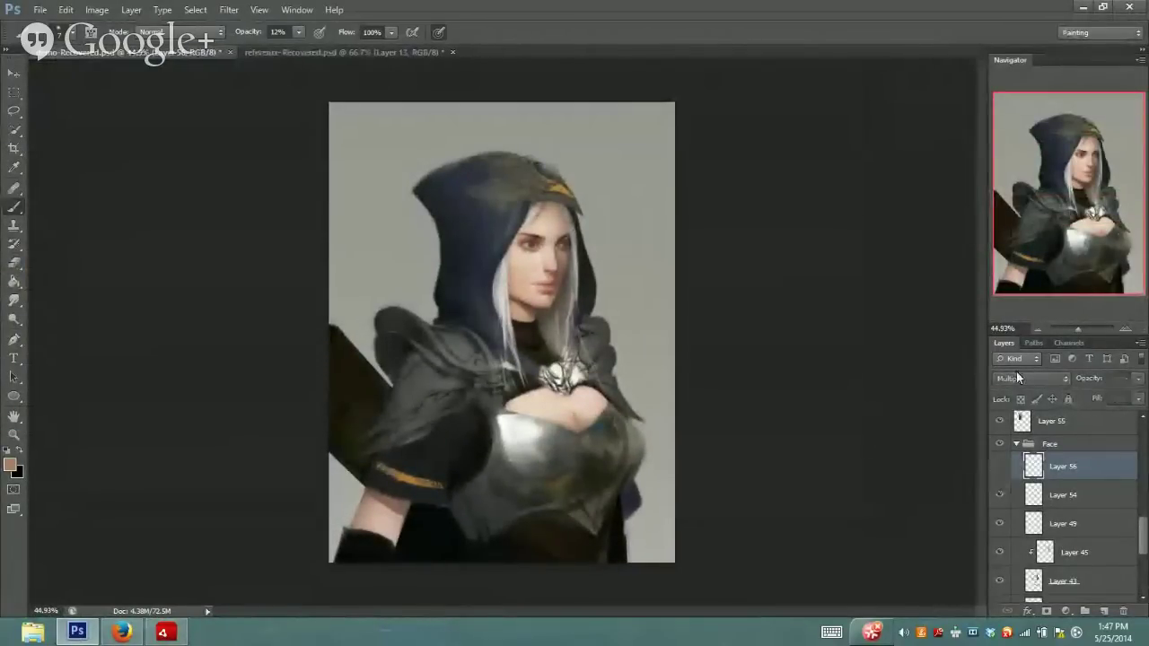
left_click_drag(1078, 330, 1084, 330)
left_click_drag(1094, 224, 1101, 165)
left_click(1000, 467)
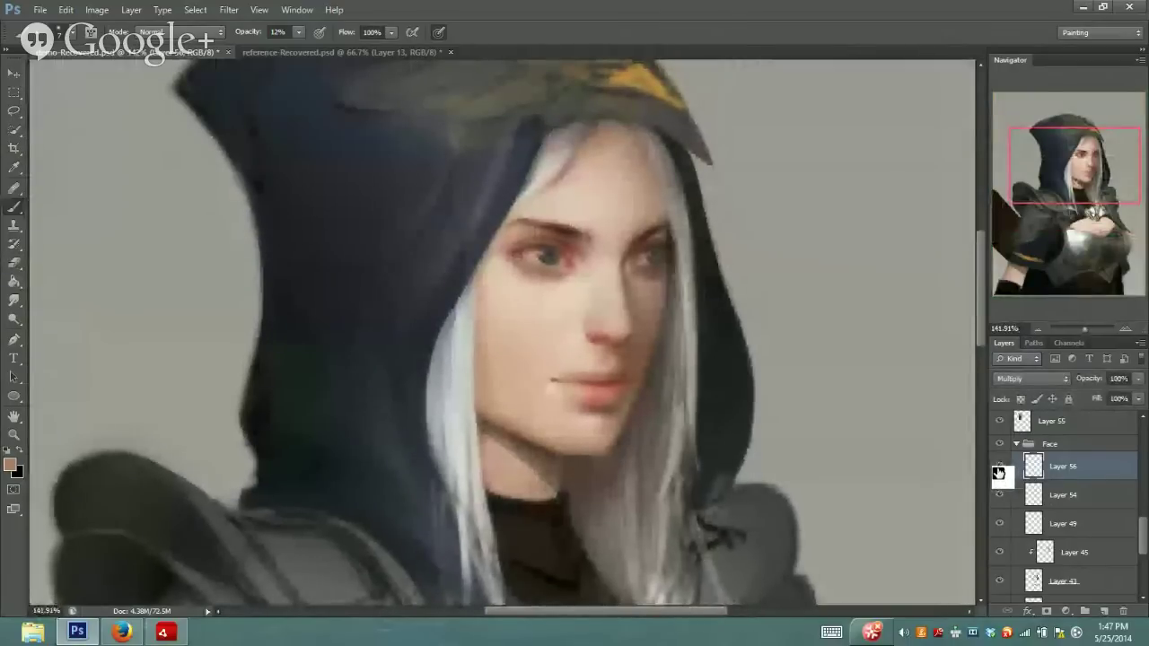
left_click(1000, 467)
left_click(1000, 466)
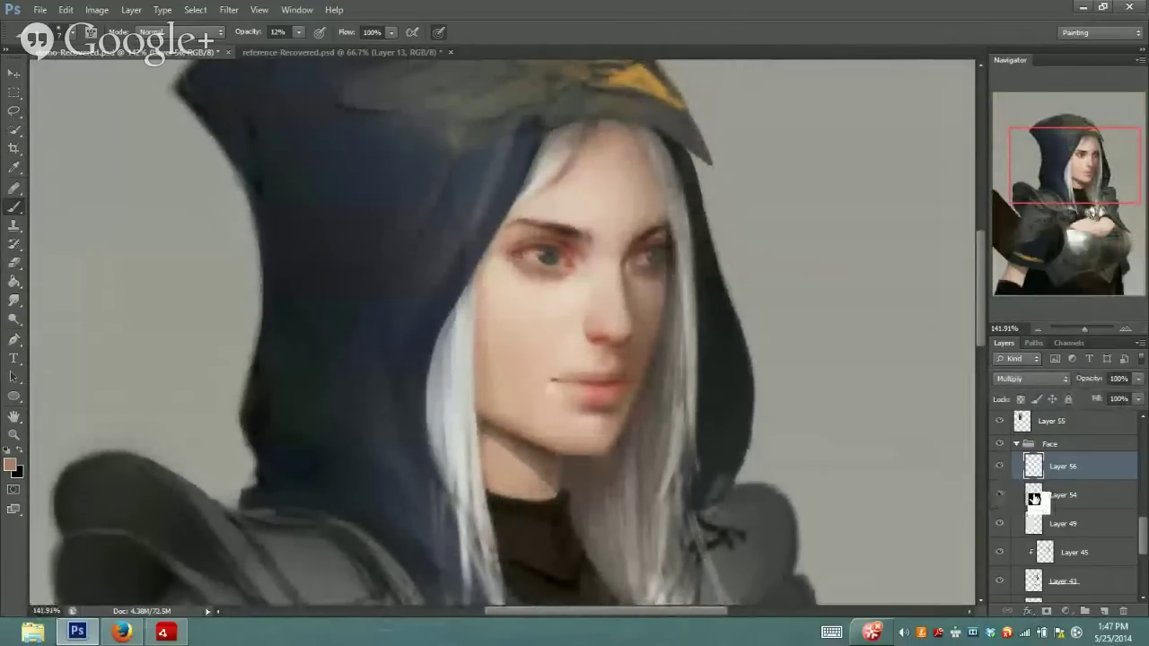
Select Layer 54 and compare its hair strokes on and off, leaving them visible
left_click(1033, 495)
left_click(999, 501)
left_click(999, 502)
left_click(1000, 501)
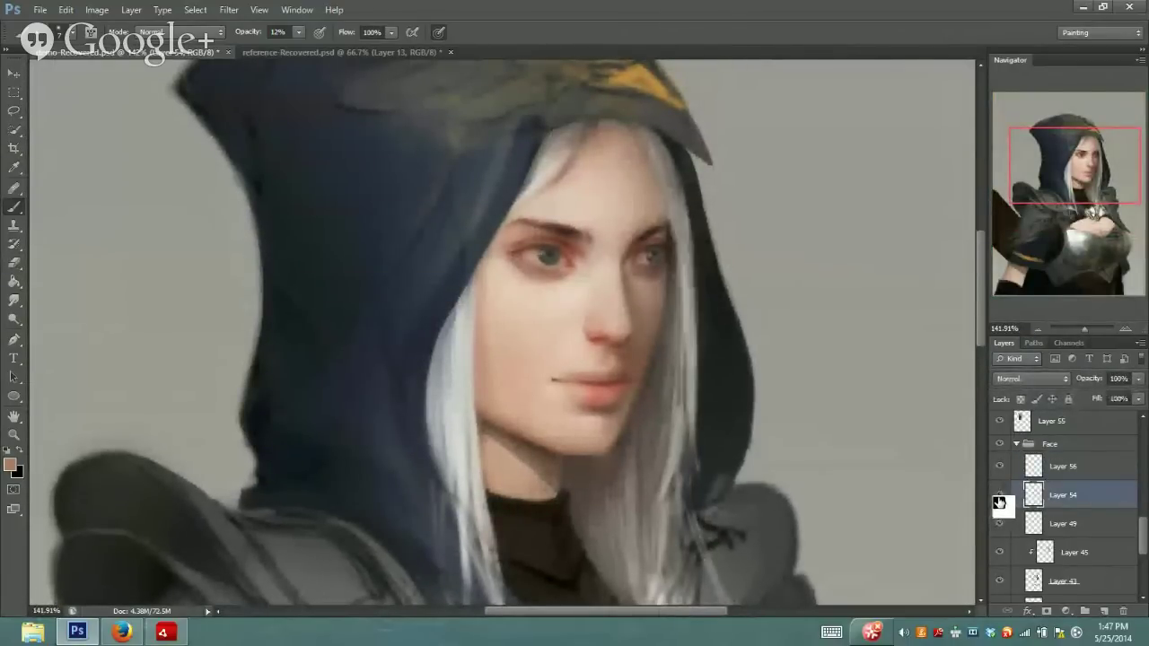
left_click(998, 502)
left_click(997, 502)
left_click(997, 503)
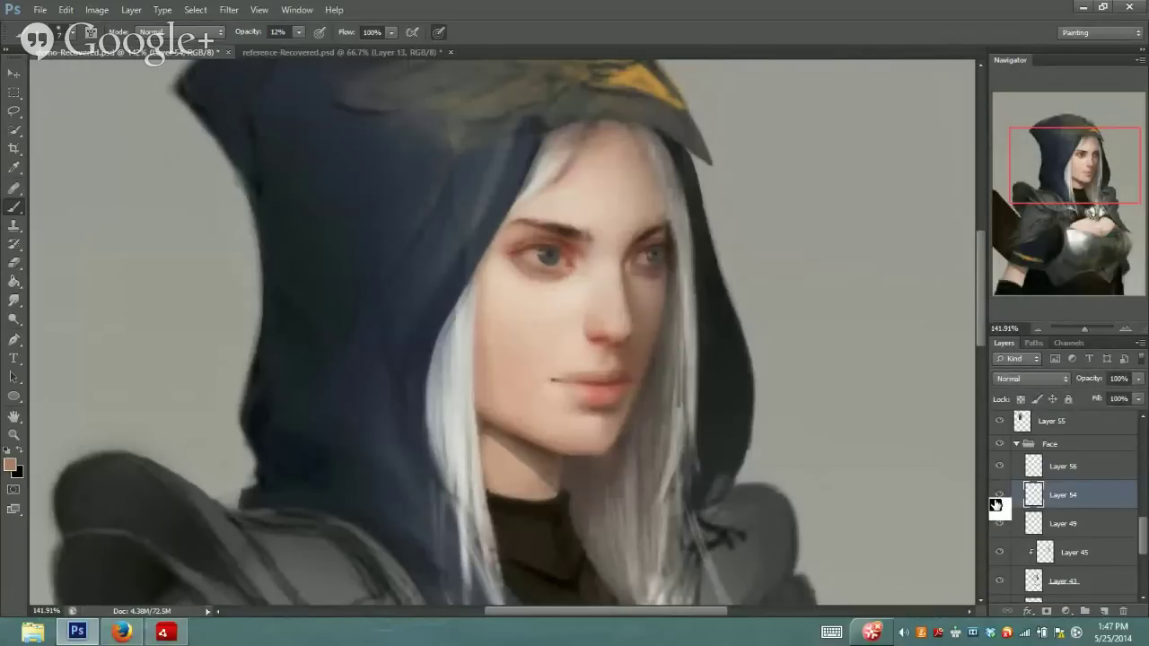
left_click(999, 504)
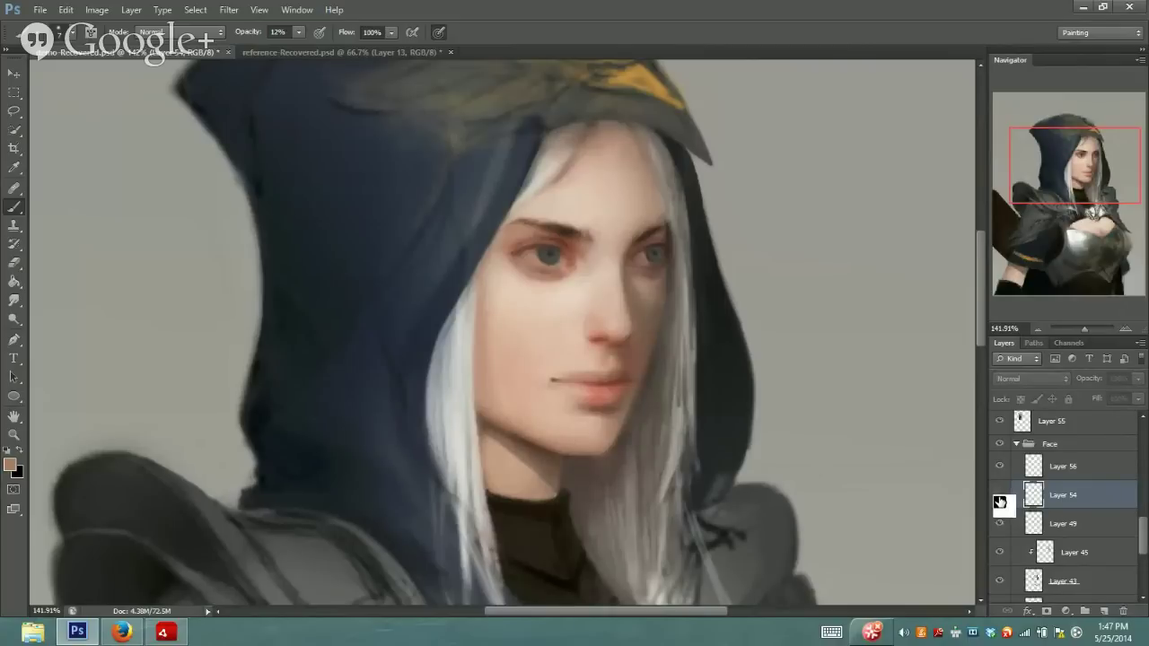
left_click(998, 502)
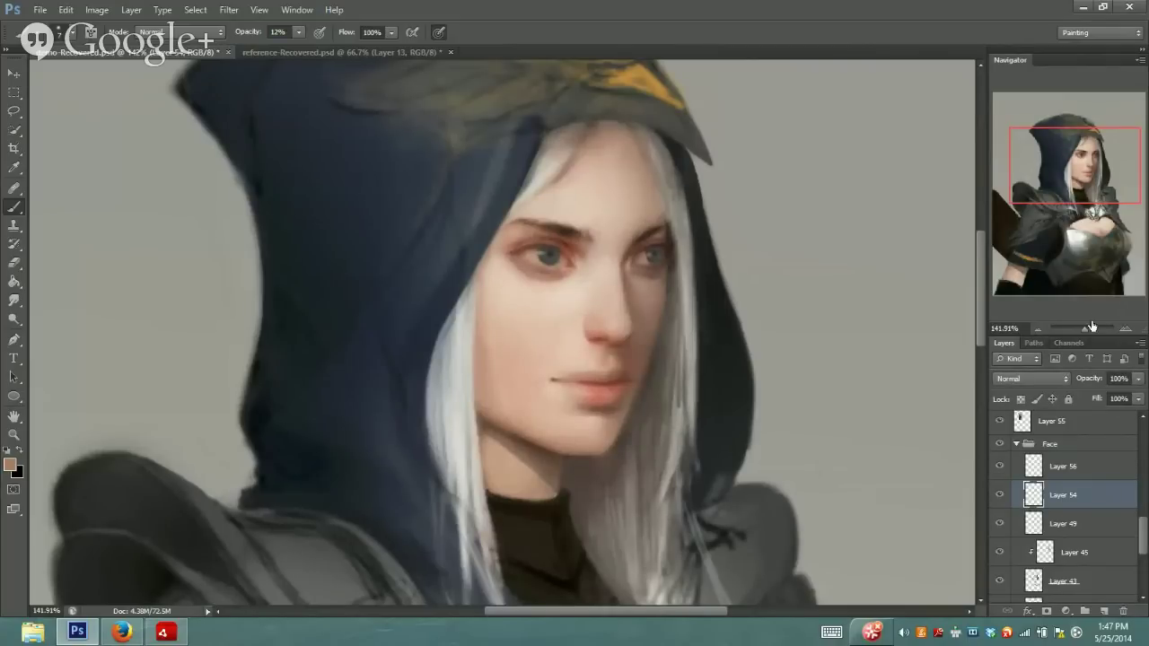
Reselect Layer 56 and zoom in close to 285.77% on the face
left_click_drag(1092, 325, 1075, 323)
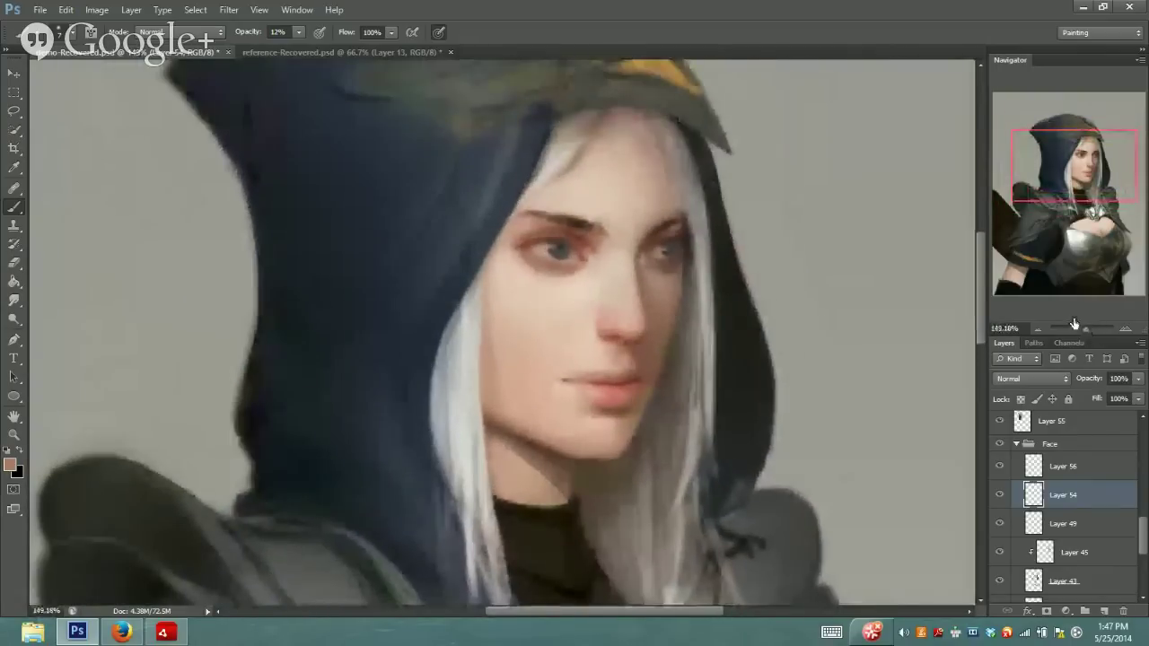
left_click_drag(1047, 473, 775, 60)
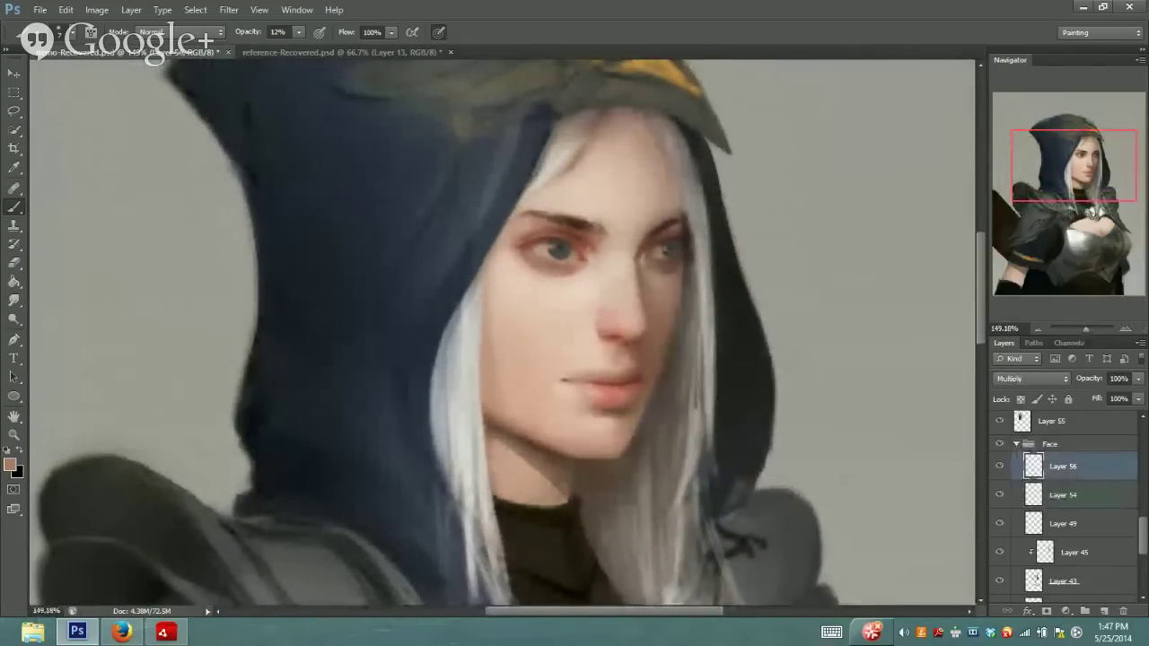
left_click(1092, 325)
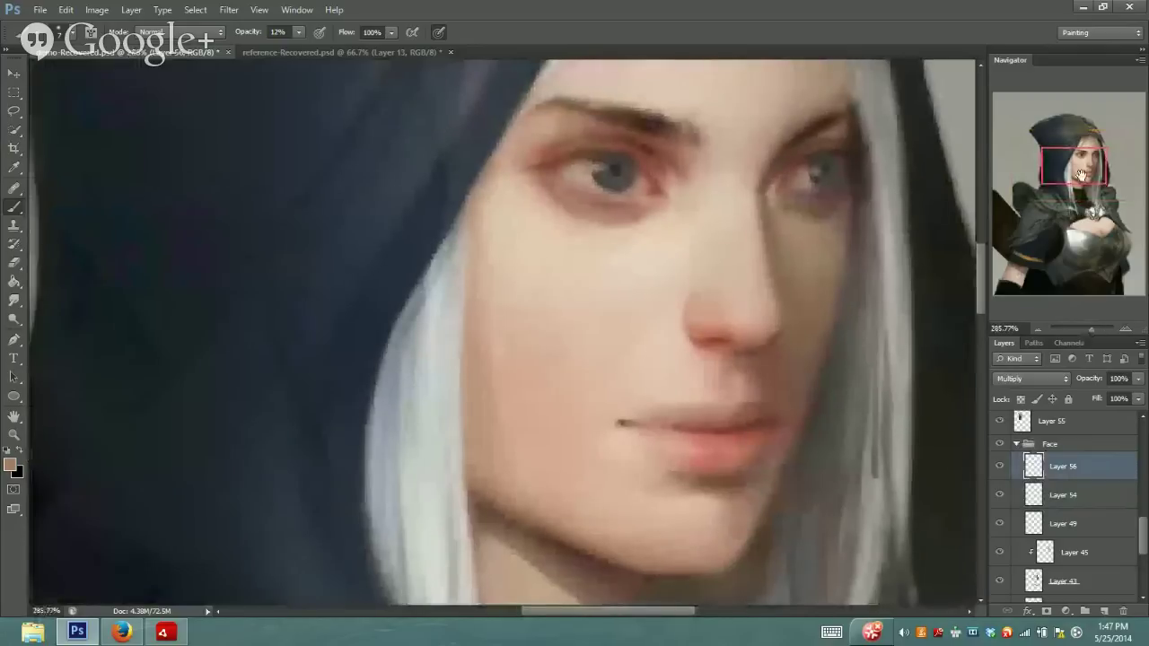
Sample a dark eye-corner colour and paint around the left eye at 23% brush opacity
left_click_drag(1089, 173, 1086, 164)
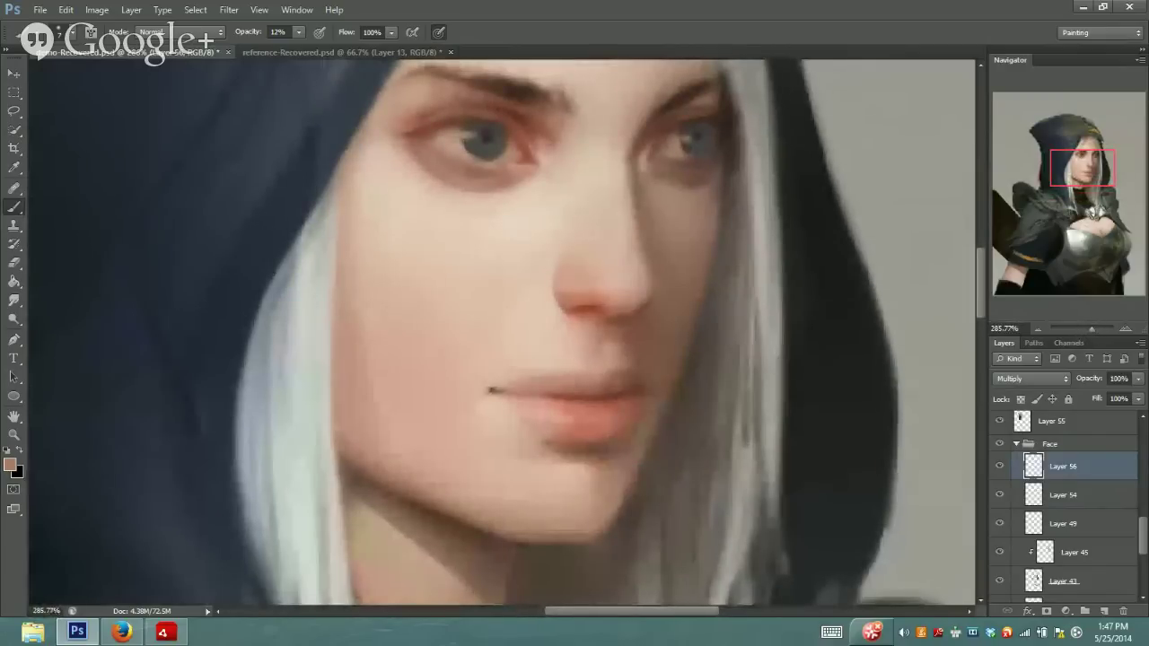
key("i")
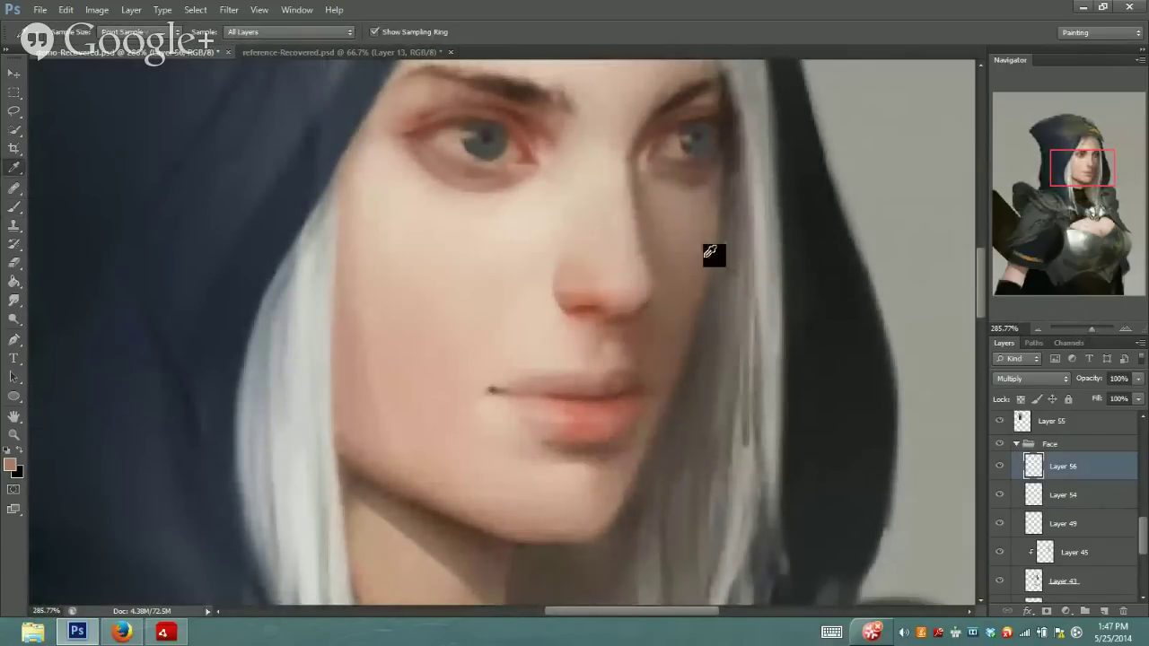
left_click(724, 133)
key("b")
left_click_drag(302, 34, 307, 49)
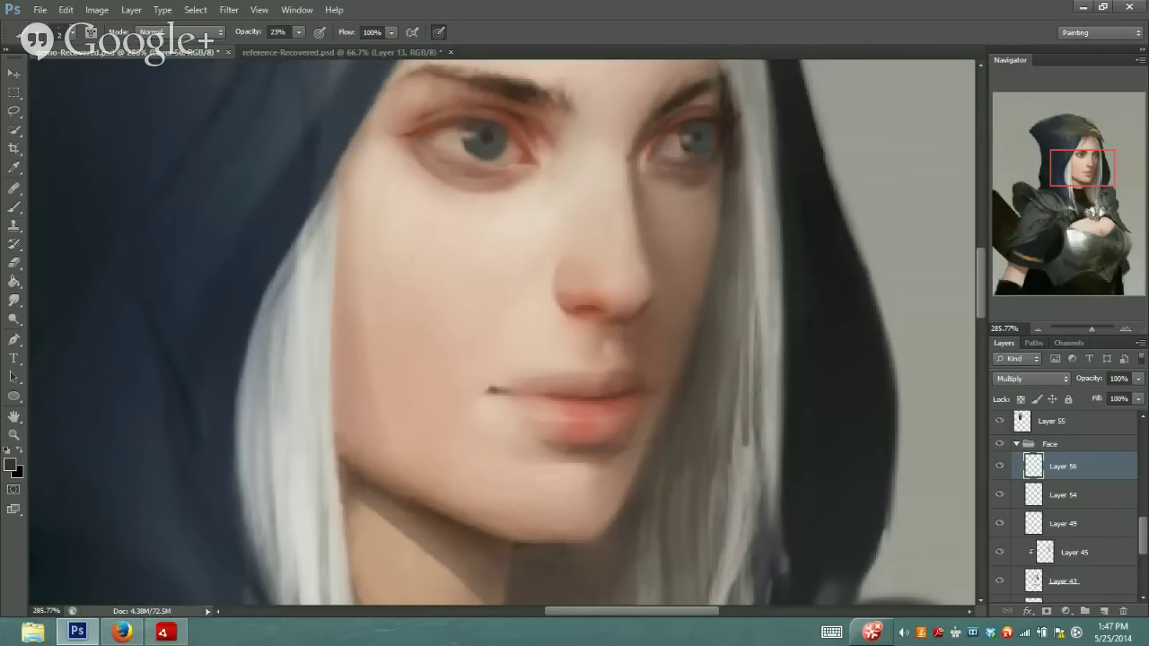
left_click(526, 109, "alt")
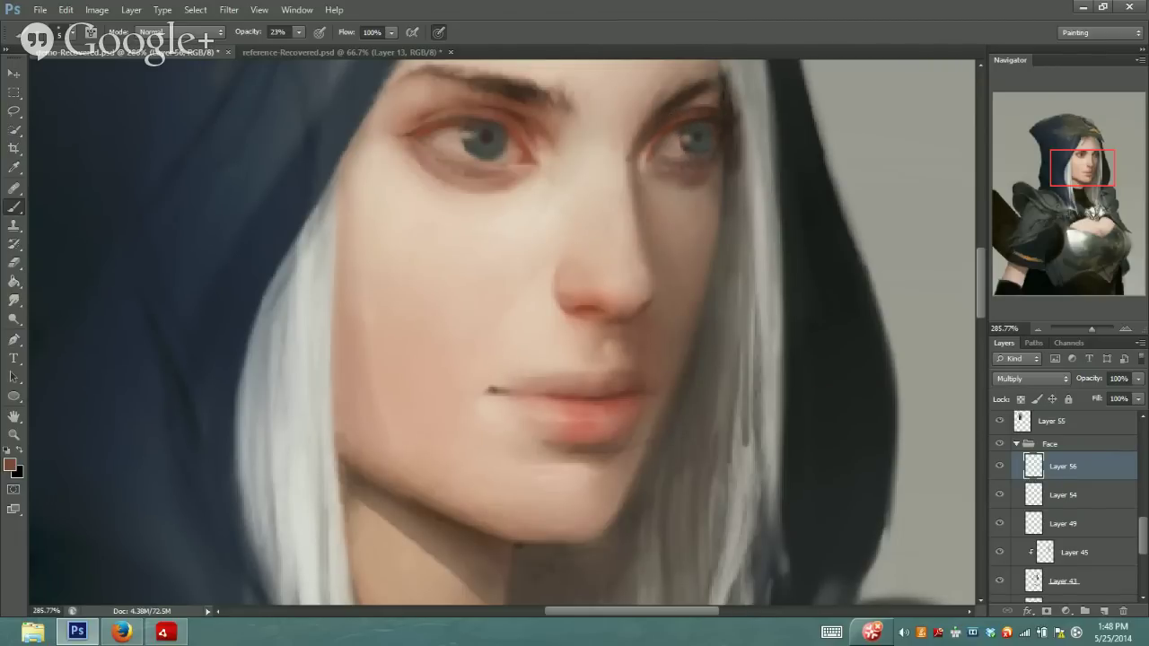
Blend light and red-brown skin tones around the eye sockets, then select Layer 54
key("i")
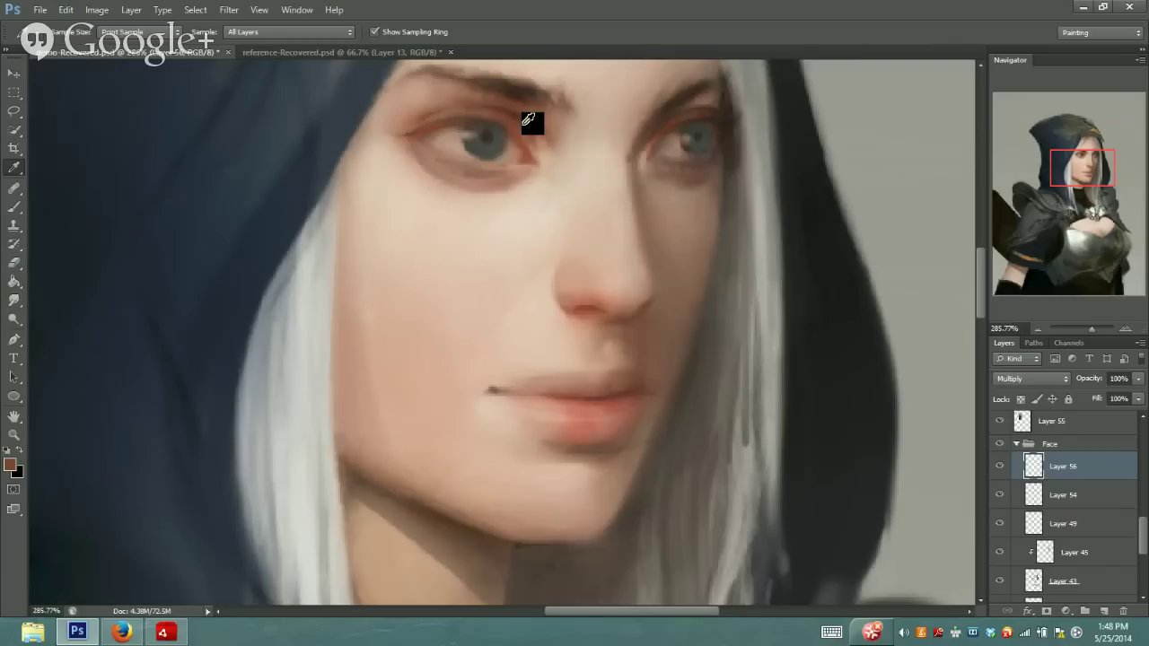
left_click(382, 130)
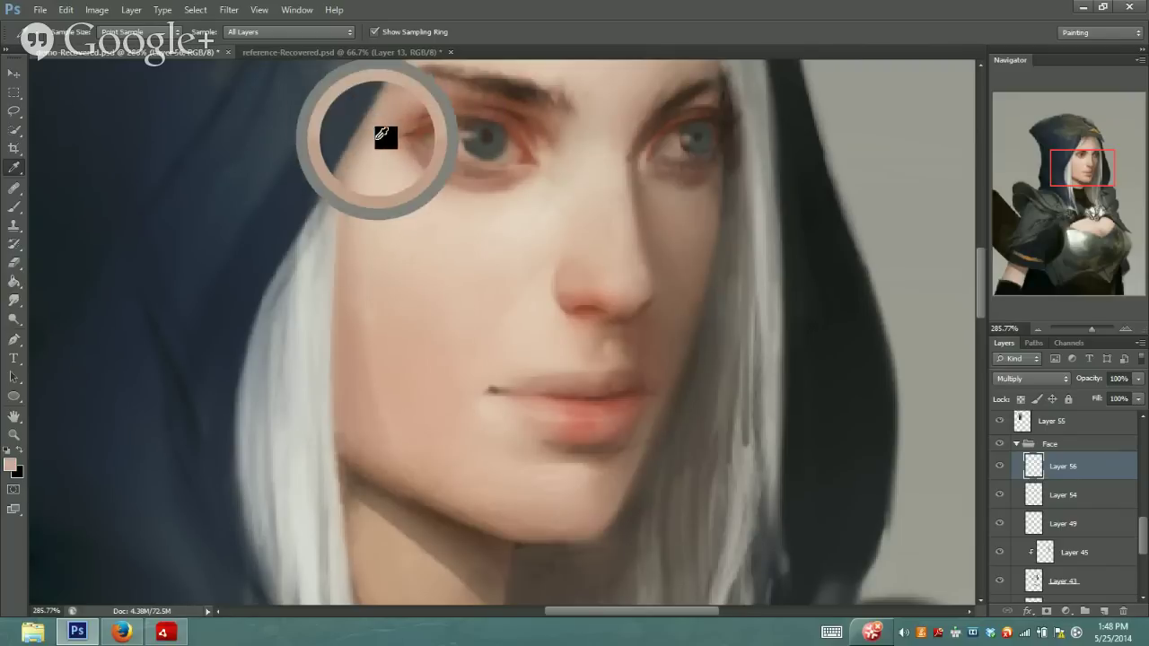
key("b")
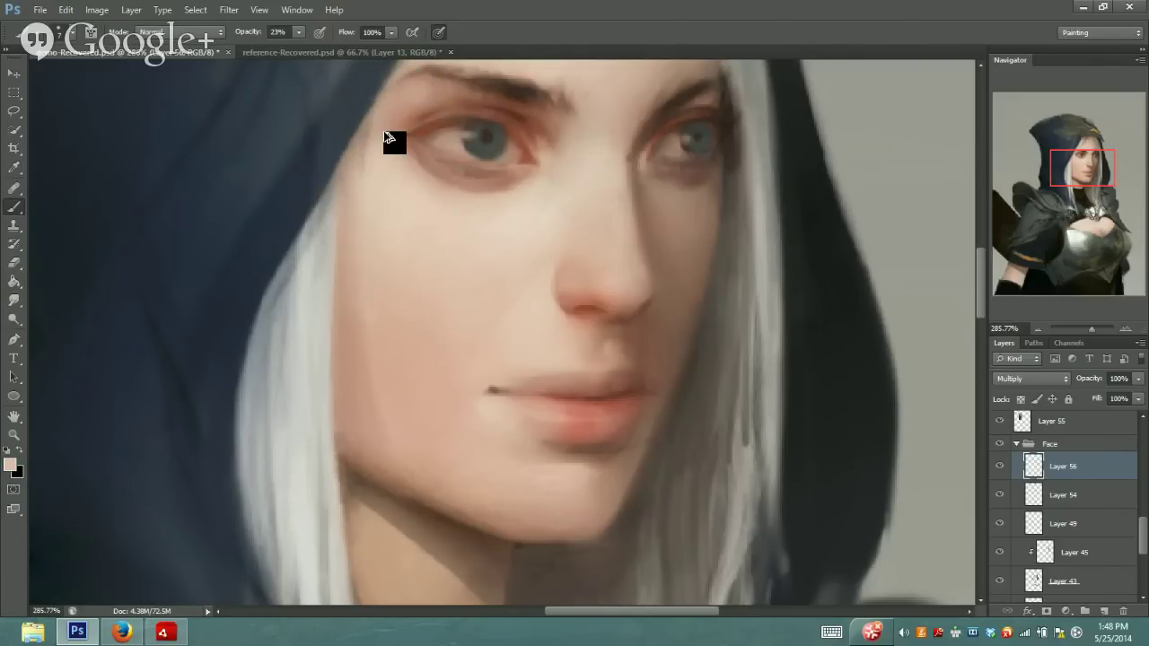
left_click(377, 174, "alt")
left_click_drag(1107, 167, 1105, 165)
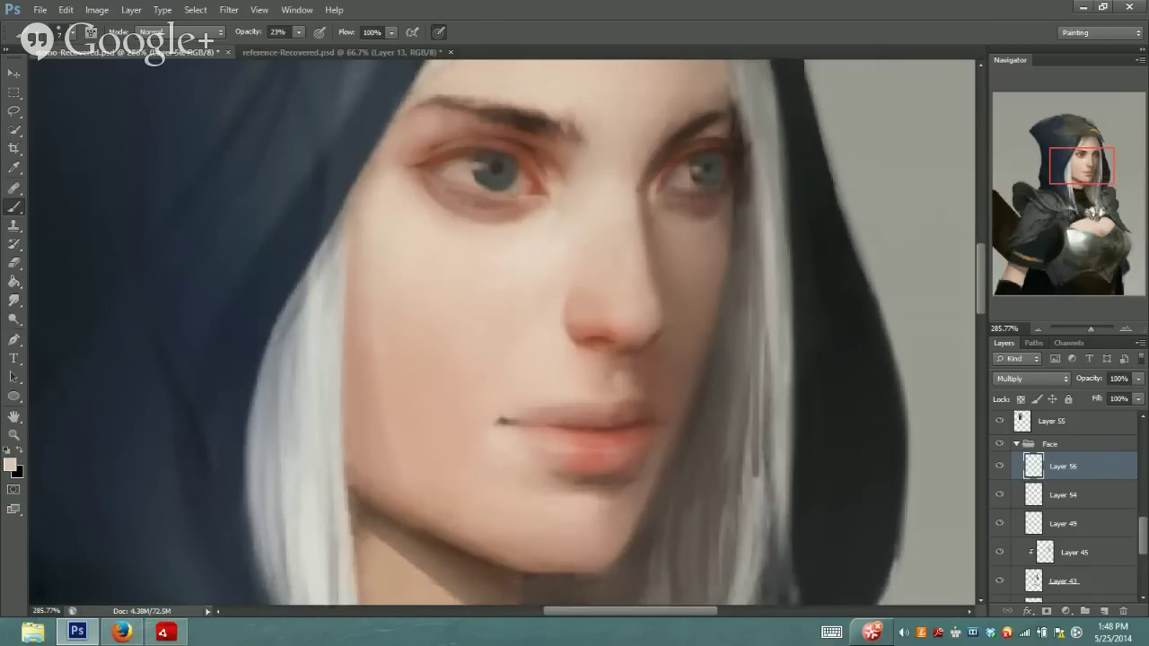
key("i")
left_click_drag(439, 155, 458, 187)
key("b")
left_click(1039, 494)
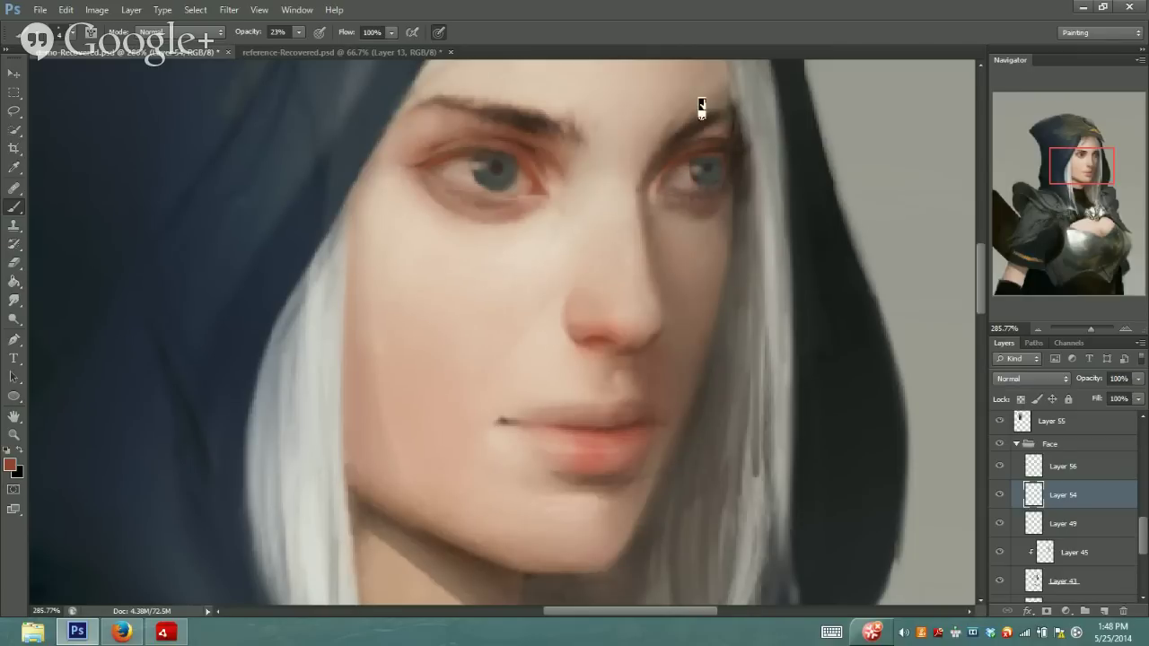
Darken the irises on Layer 56 with the sampled iris colour, then sample the pale cheek tone
left_click(1027, 467)
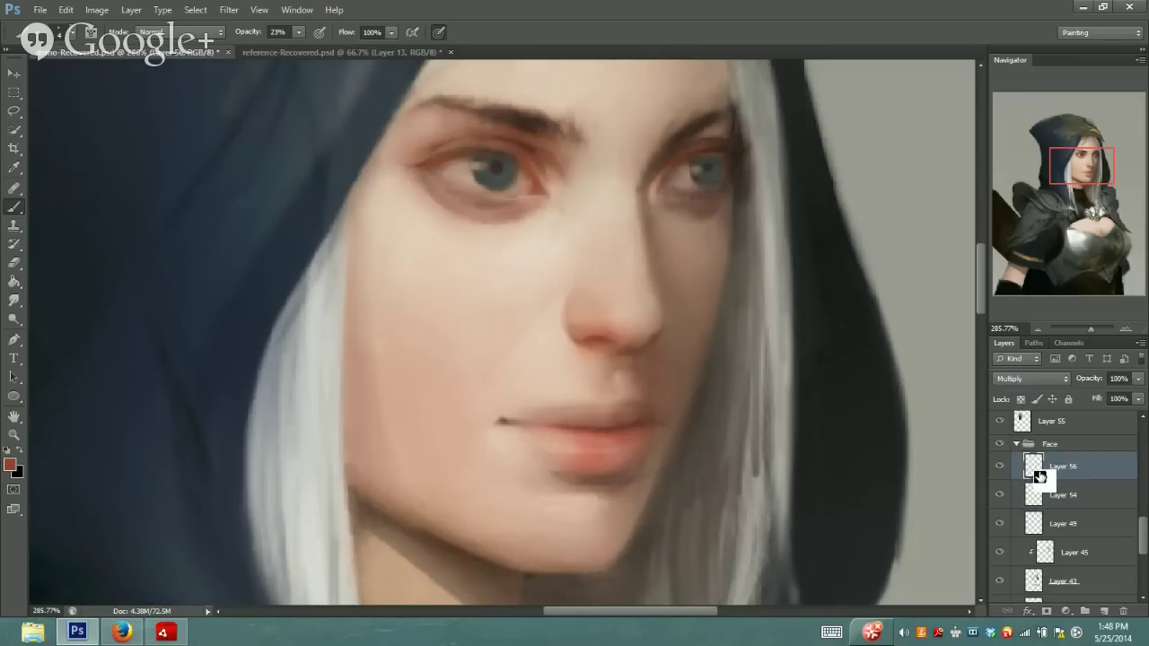
key("i")
left_click(501, 165)
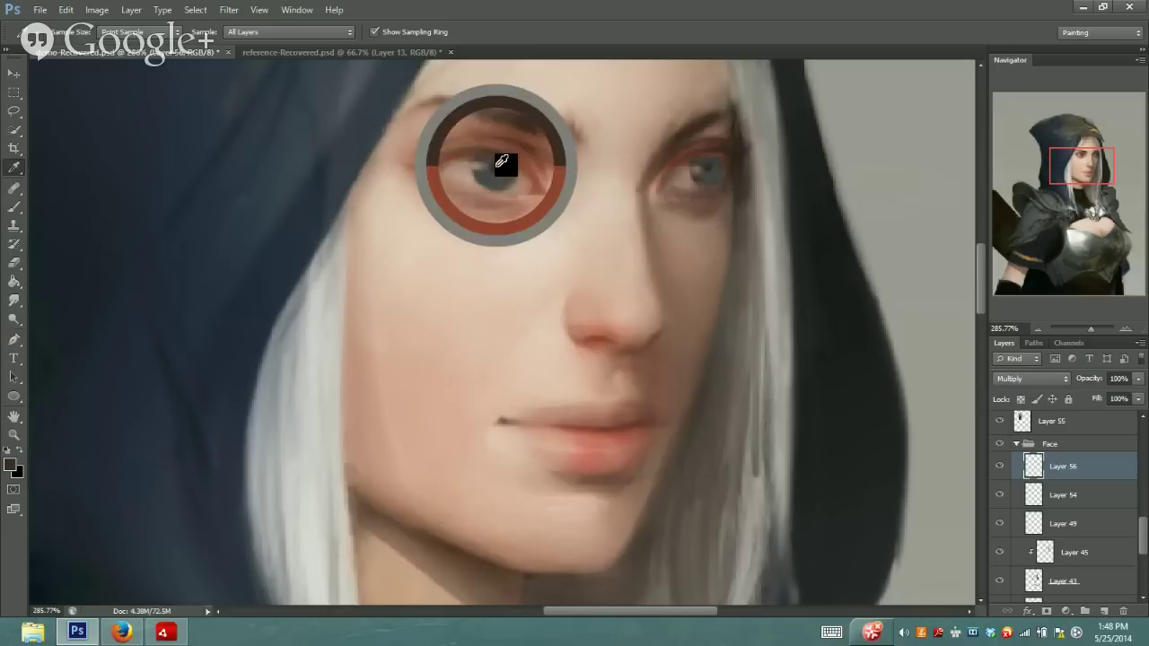
key("b")
mouse_move(706, 162)
left_mouse_down()
mouse_move(692, 162)
mouse_move(719, 154)
mouse_move(711, 165)
left_mouse_up()
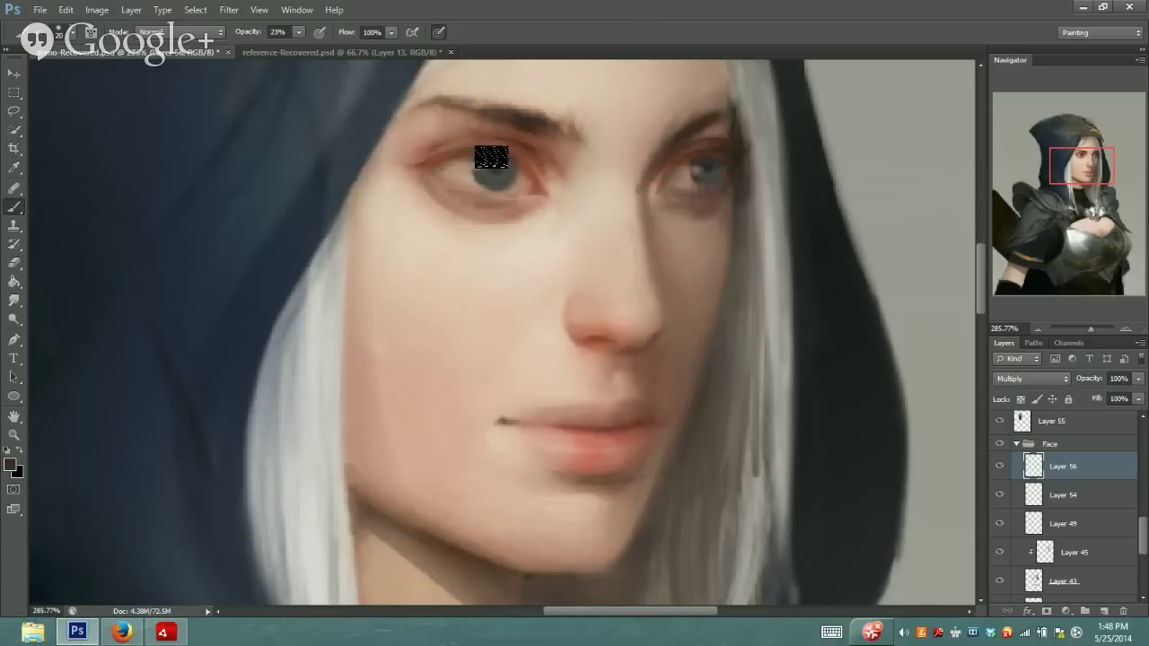
mouse_move(490, 153)
left_mouse_down()
mouse_move(495, 162)
mouse_move(477, 170)
left_mouse_up()
key("i")
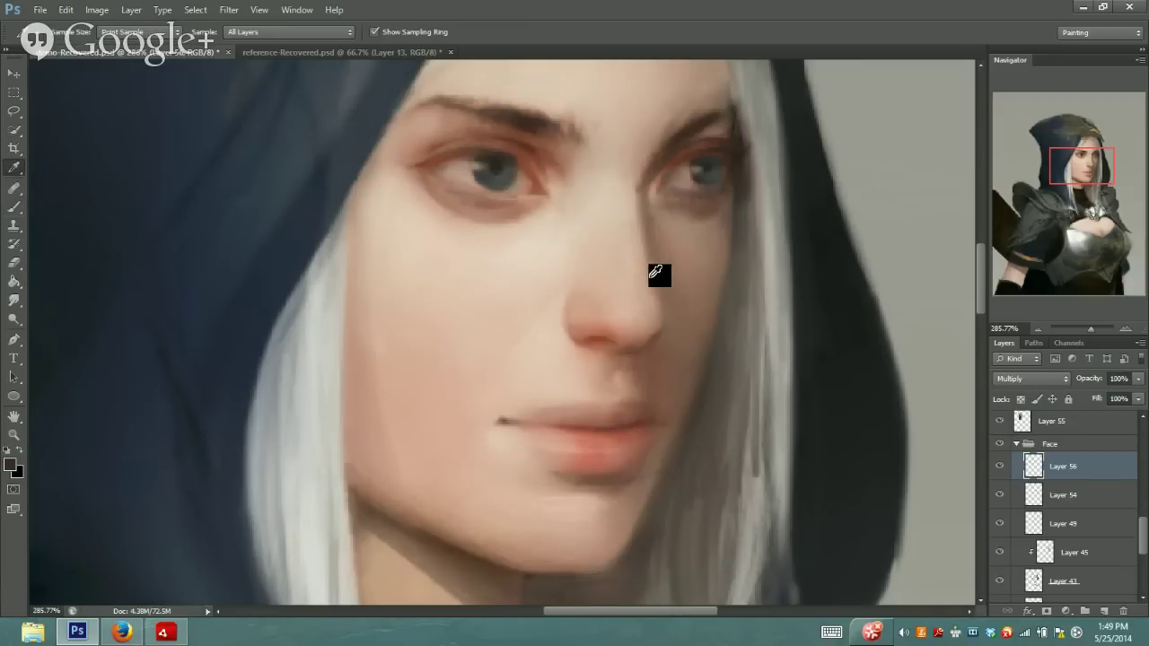
left_click(1037, 494)
On Layer 54, set brush opacity to 30% and sample the nose's skin tone
left_click(526, 260)
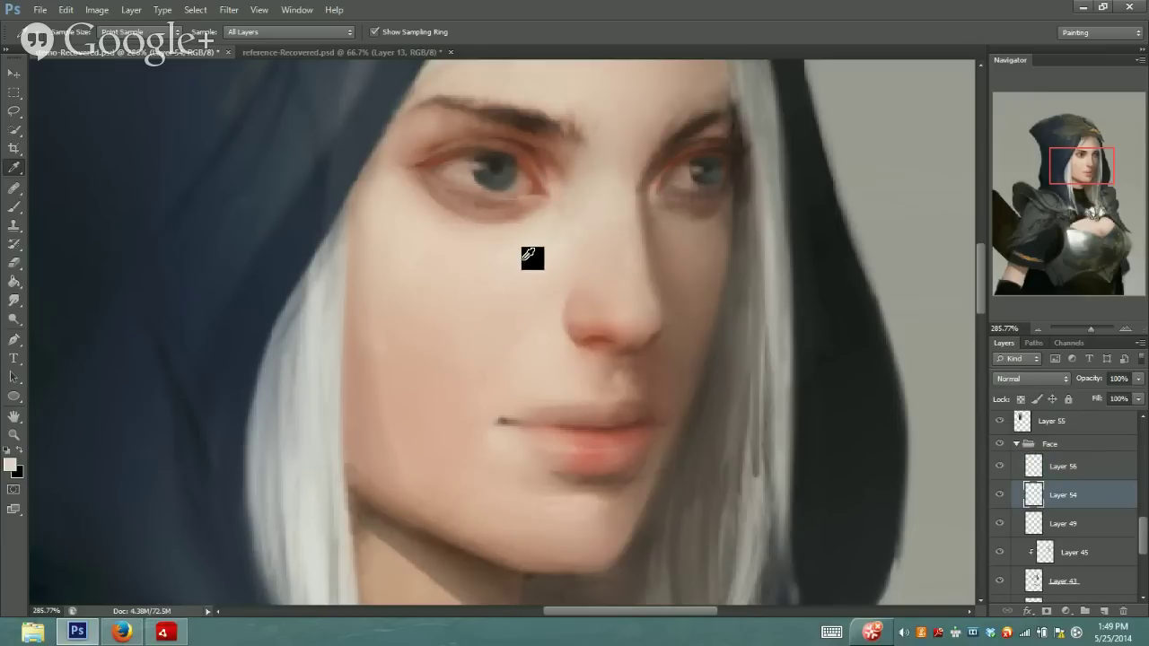
key("b")
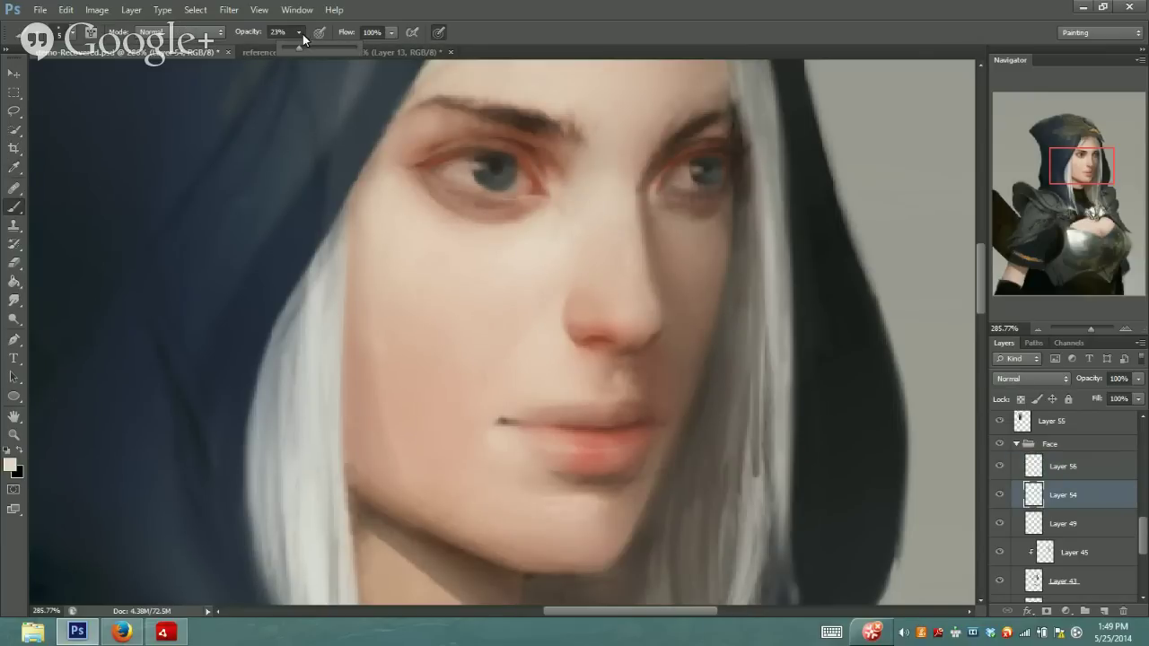
left_click_drag(303, 34, 302, 49)
left_click_drag(1094, 323, 1096, 325)
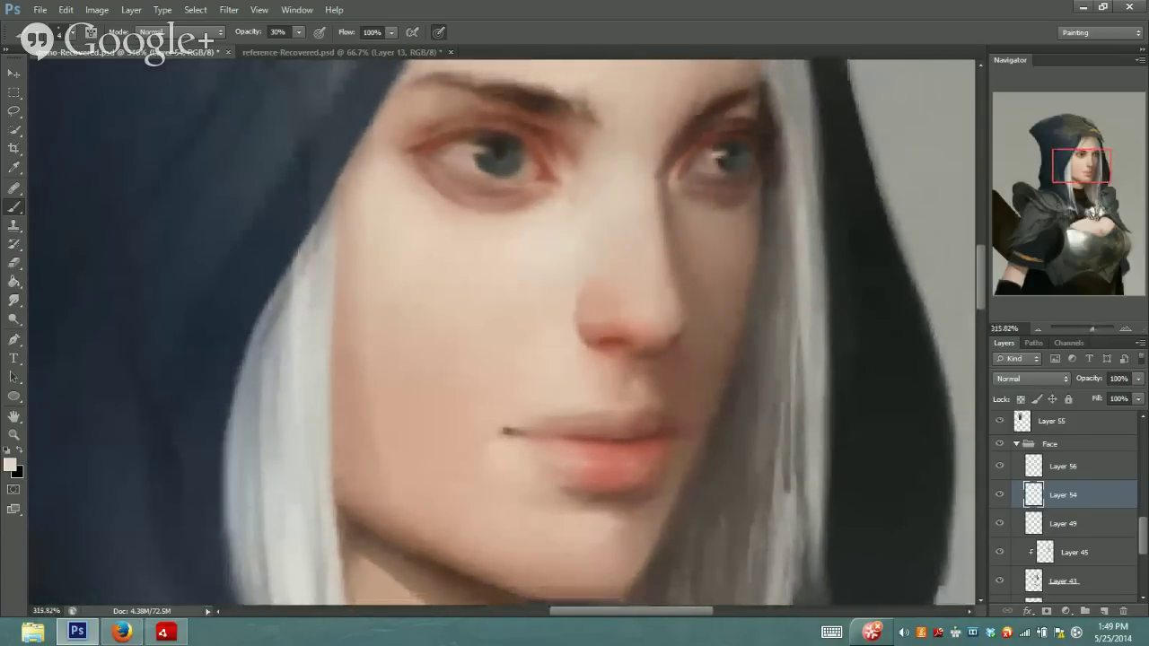
key("i")
mouse_move(601, 310)
left_mouse_down()
mouse_move(601, 331)
mouse_move(616, 329)
left_mouse_up()
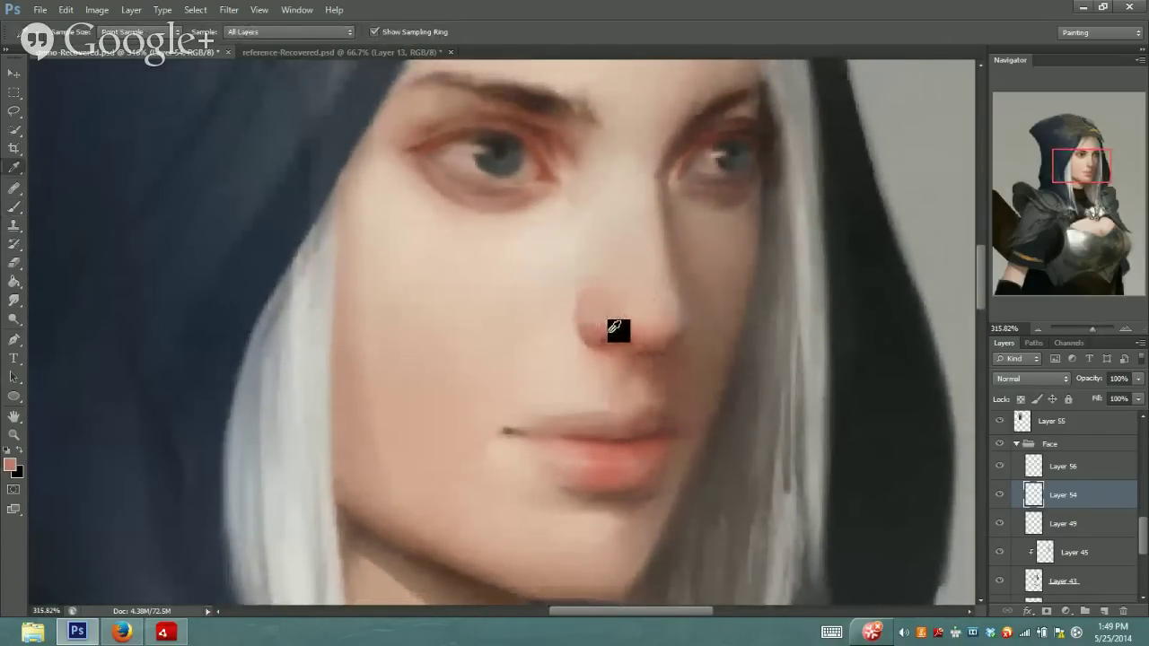
key("b")
Blend the nose and cheeks with soft strokes at 7% then 22% opacity
left_click(301, 32)
left_click_drag(300, 46, 281, 48)
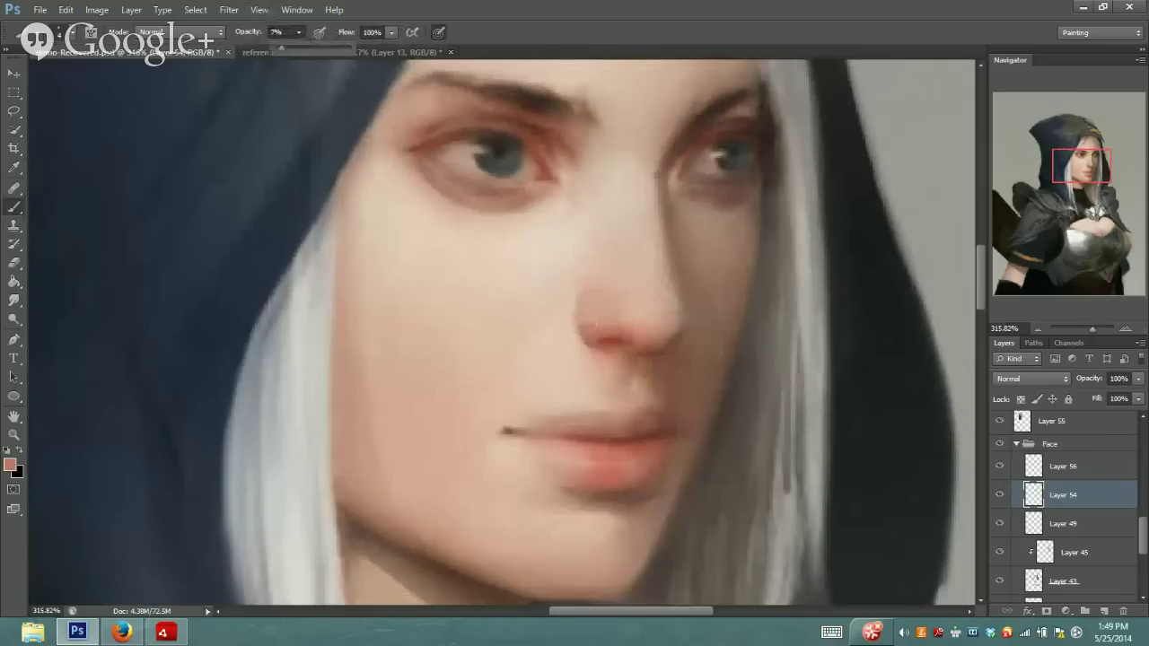
left_click(577, 323)
left_click(652, 199, "alt")
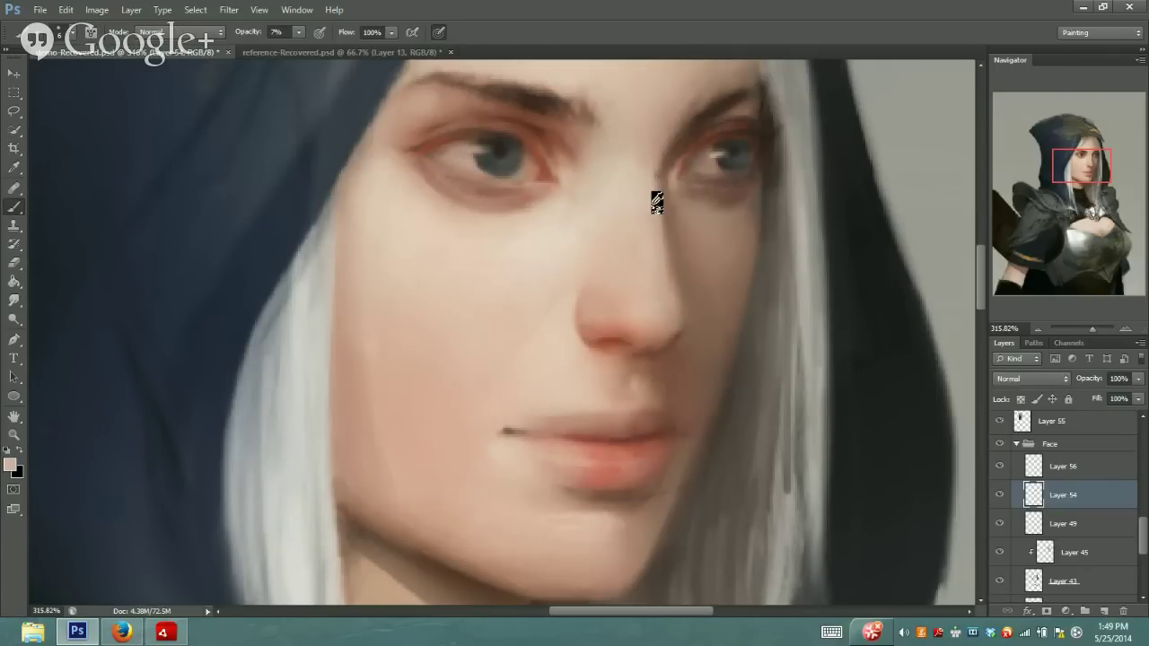
left_click(301, 36)
left_click(645, 172)
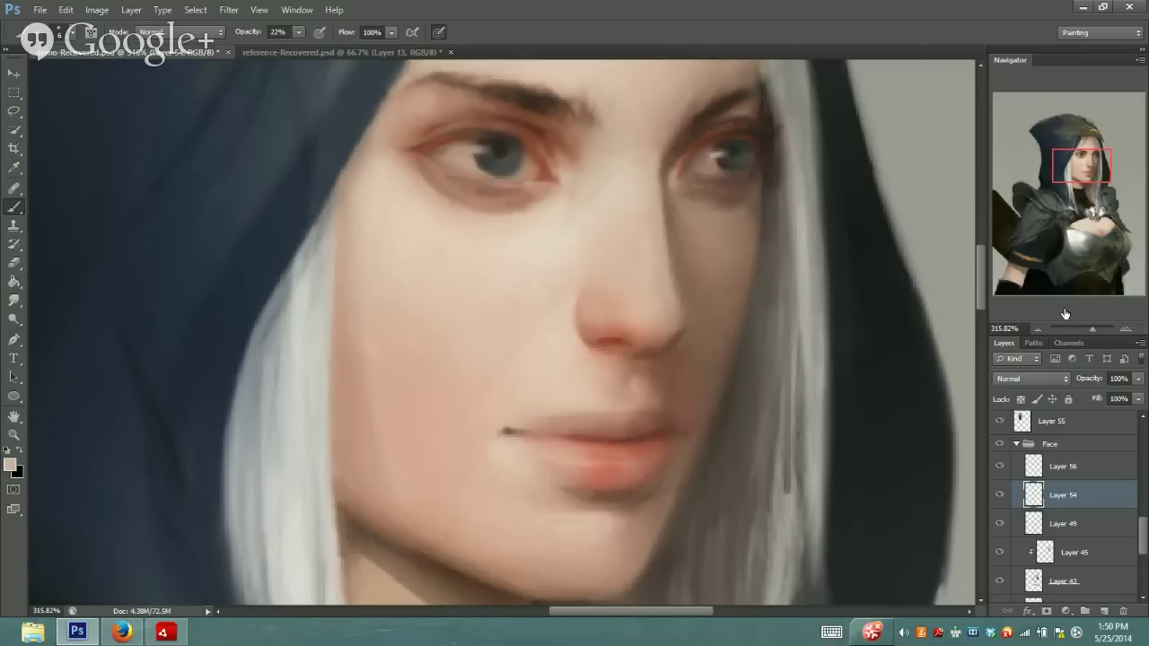
left_click_drag(1093, 320, 1080, 329)
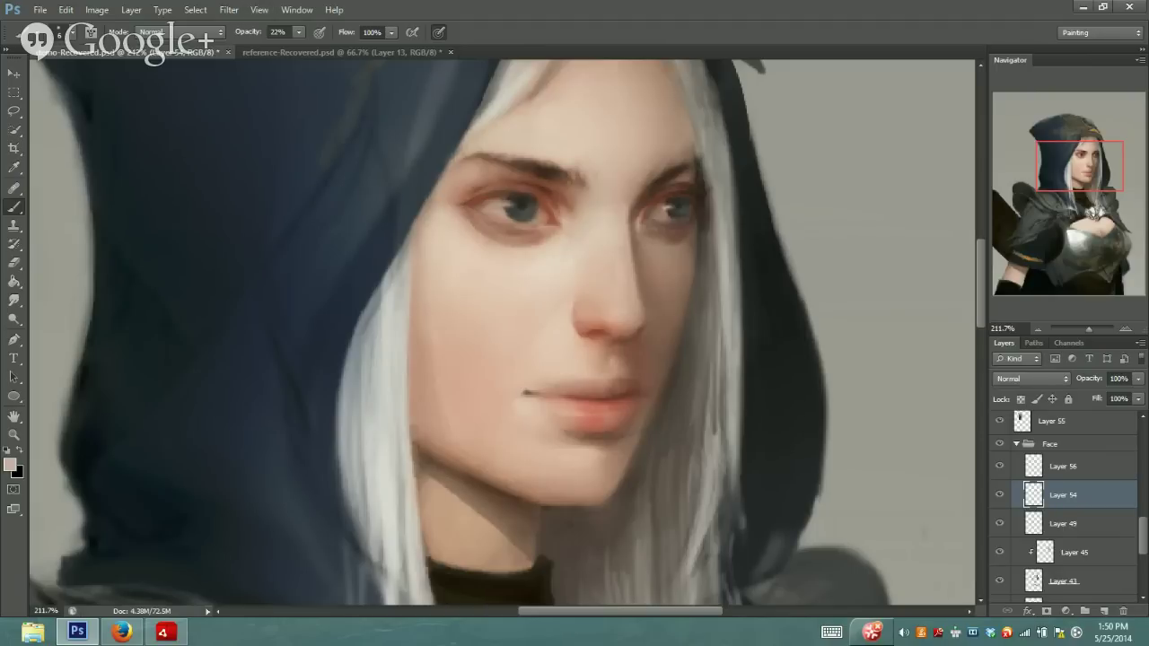
Sample a brighter forehead skin tone, set brush opacity to 11% and shrink the brush slightly
key("i")
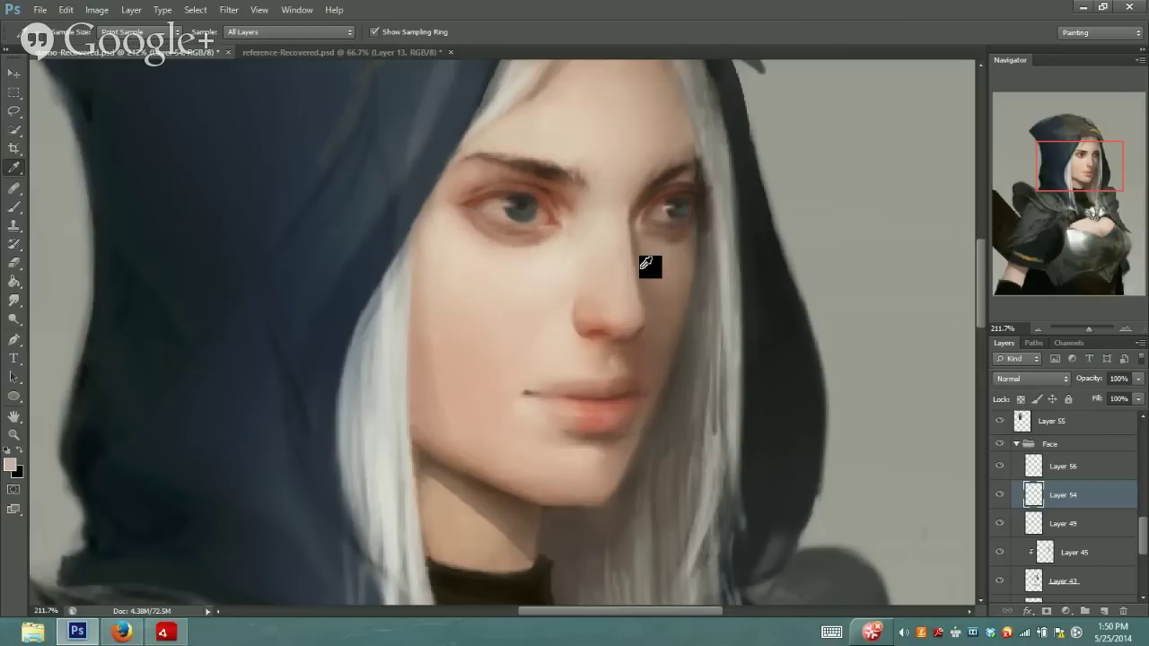
left_click(597, 153)
key("b")
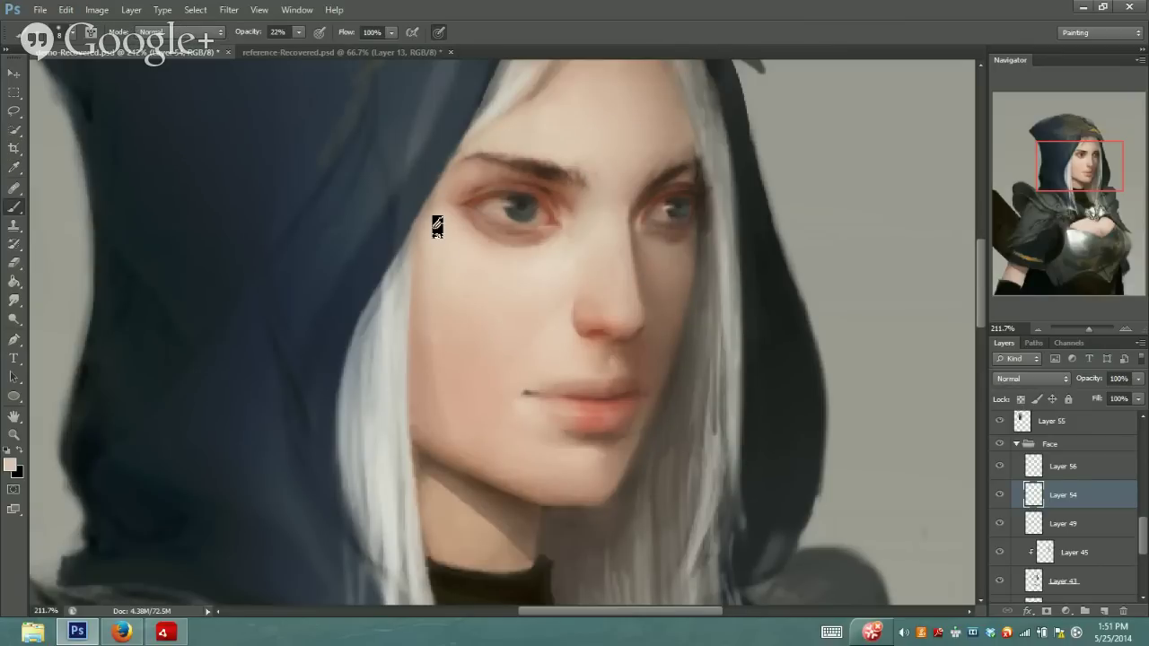
left_click(298, 33)
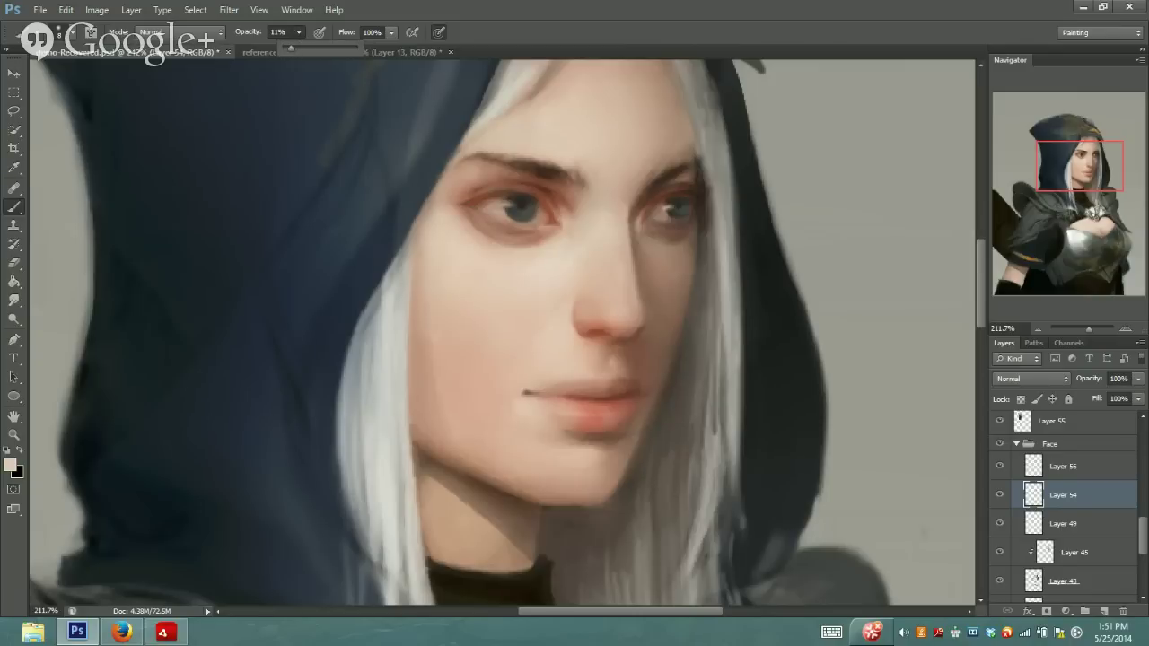
key("Return")
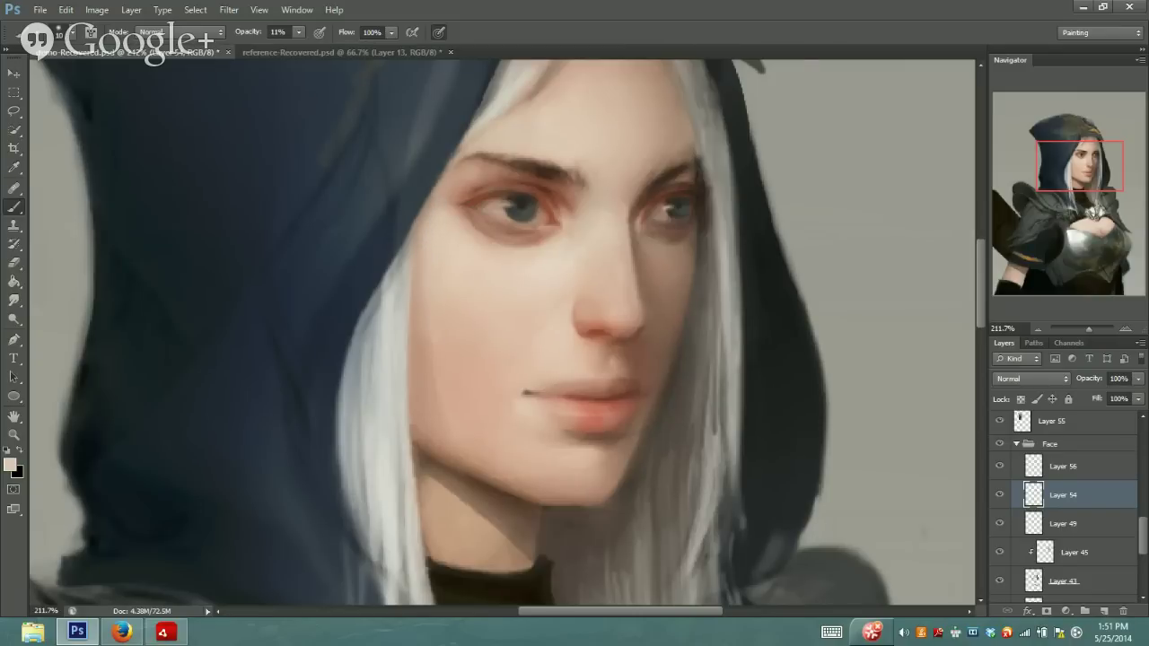
key("bracketleft")
Sample the nose skin and lip colours, then enlarge the brush to size 15
left_click_drag(1082, 177, 1099, 176)
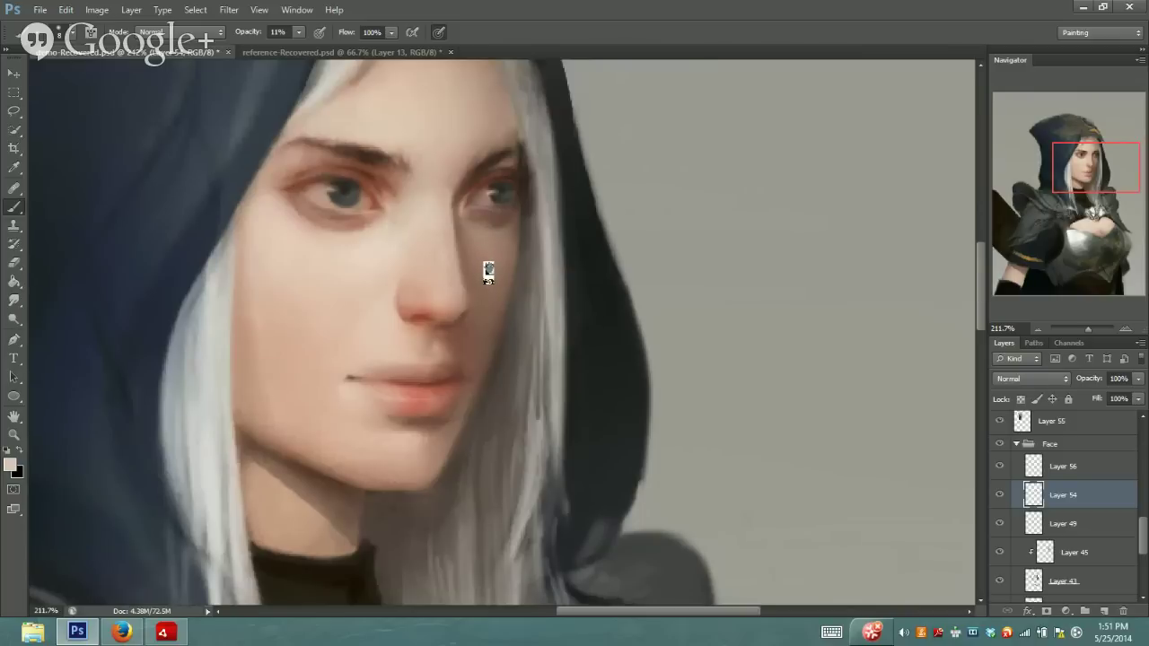
key("i")
left_click_drag(473, 317, 466, 319)
key("b")
left_click(456, 422, "alt")
key("bracketright")
Sample hair-edge, eye-side and forehead tones at 28% then 26% opacity, zoomed to 366.93%
key("i")
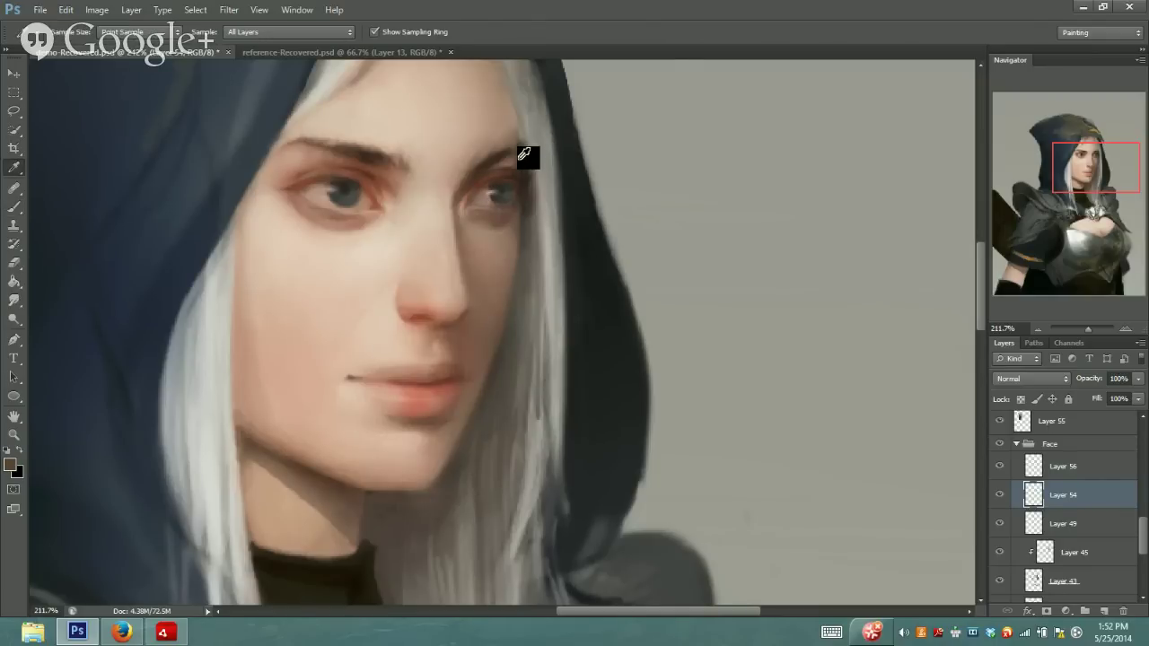
left_click(526, 160)
key("b")
left_click(300, 32)
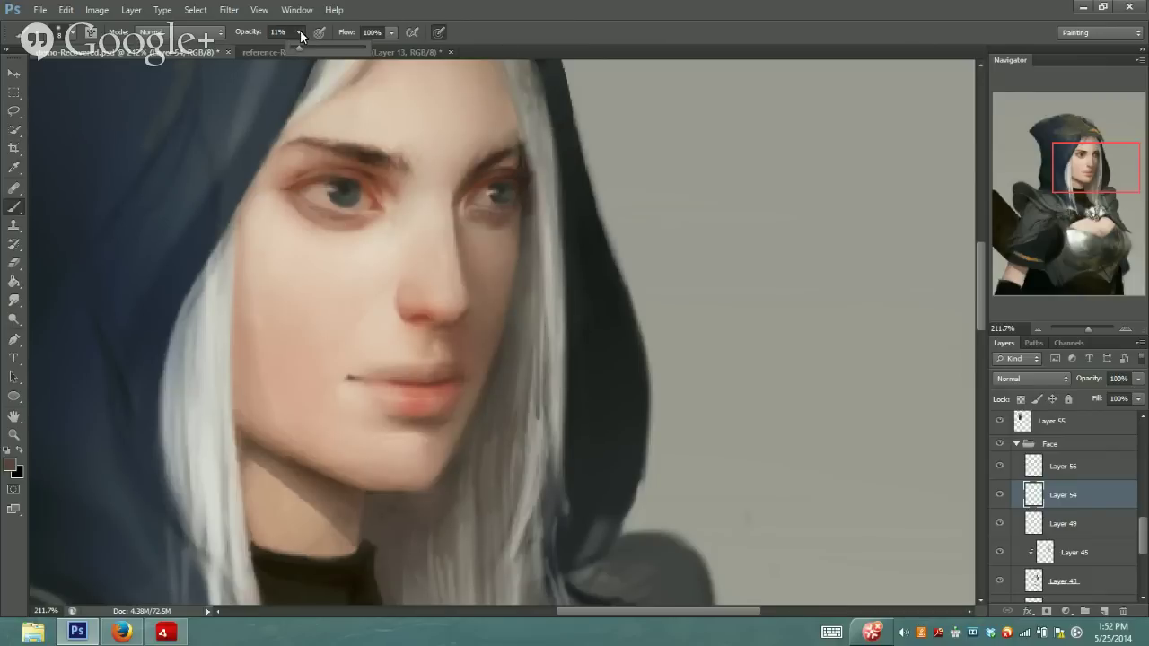
left_click(516, 145)
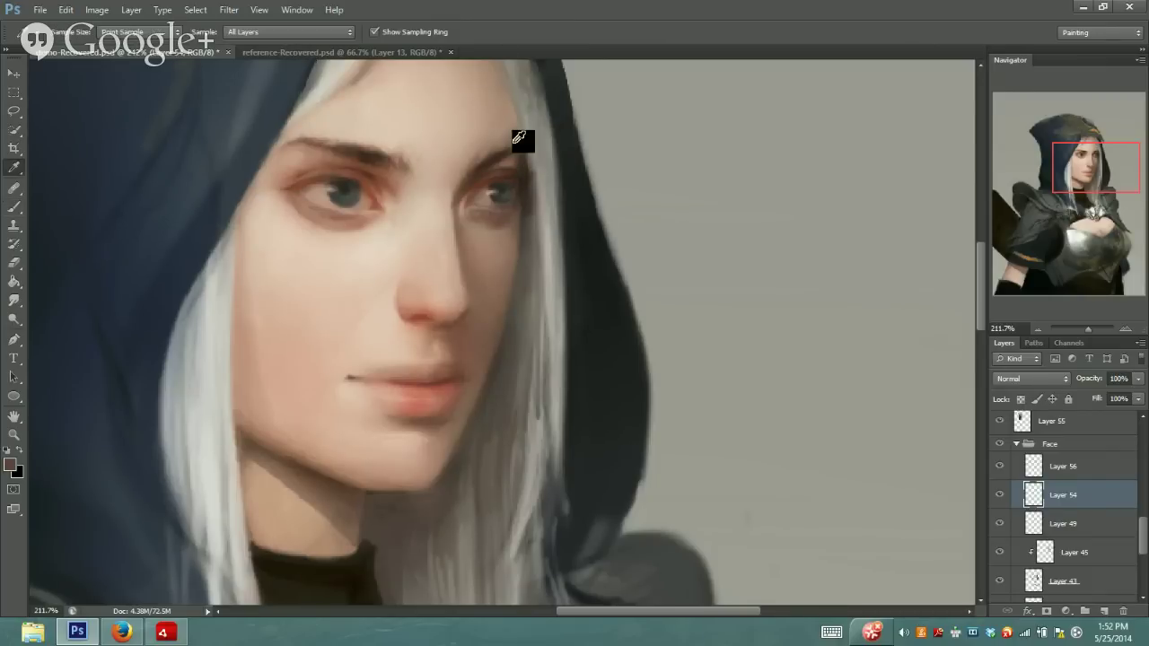
left_click(511, 161, "alt")
left_click(298, 33)
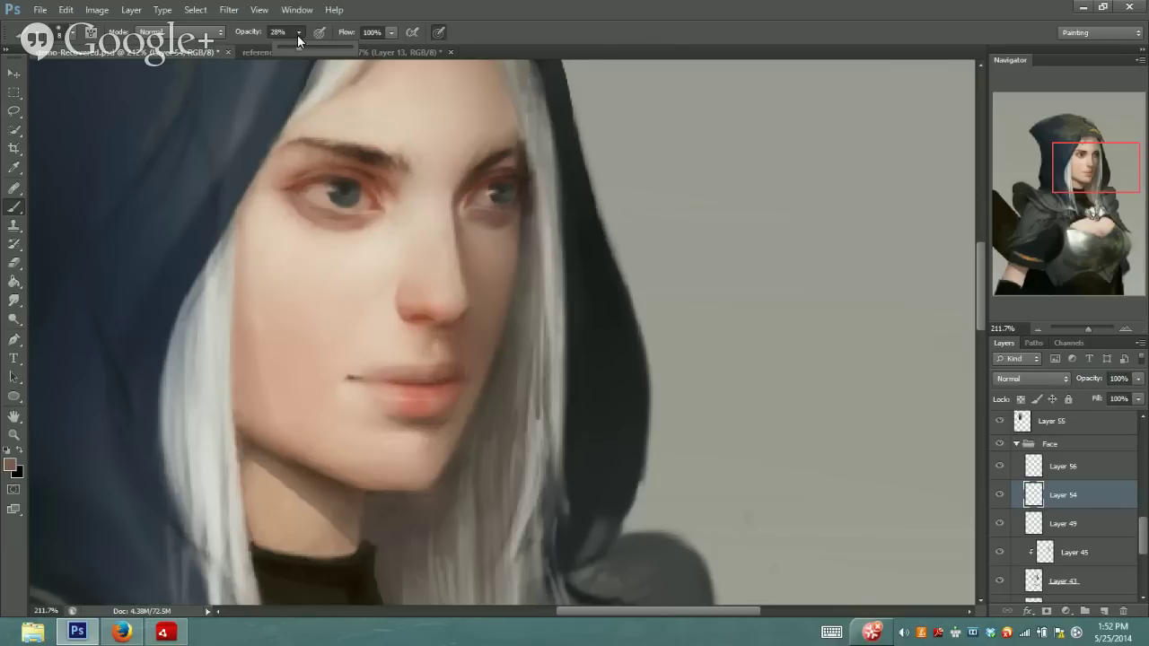
left_click(512, 164)
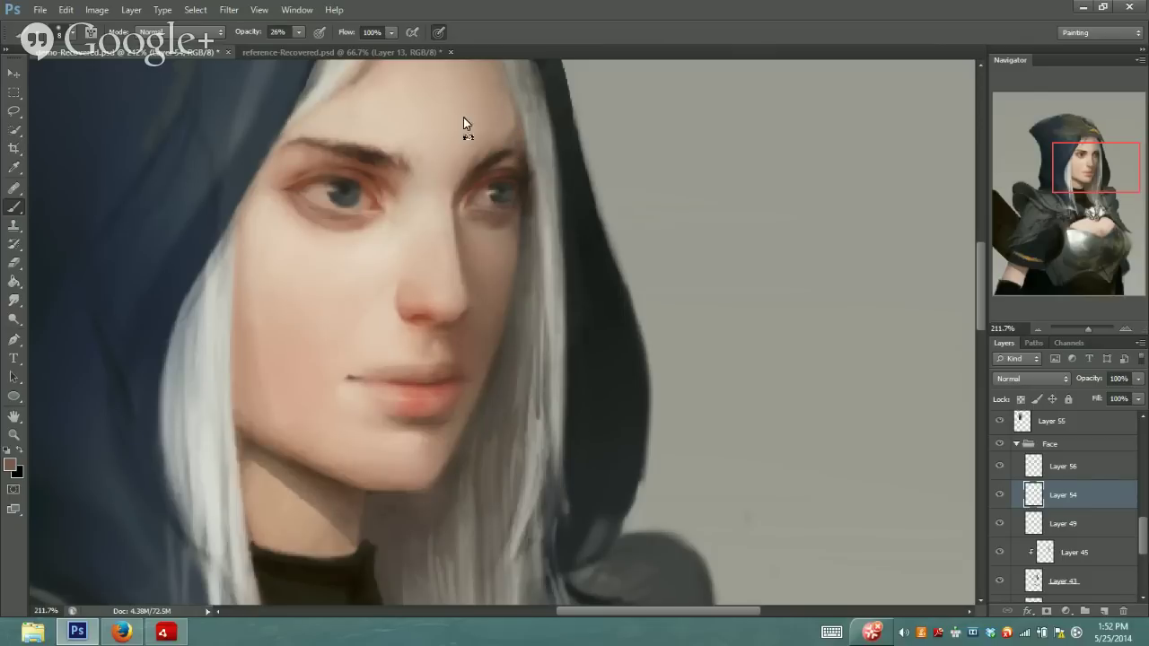
left_click(503, 120, "alt")
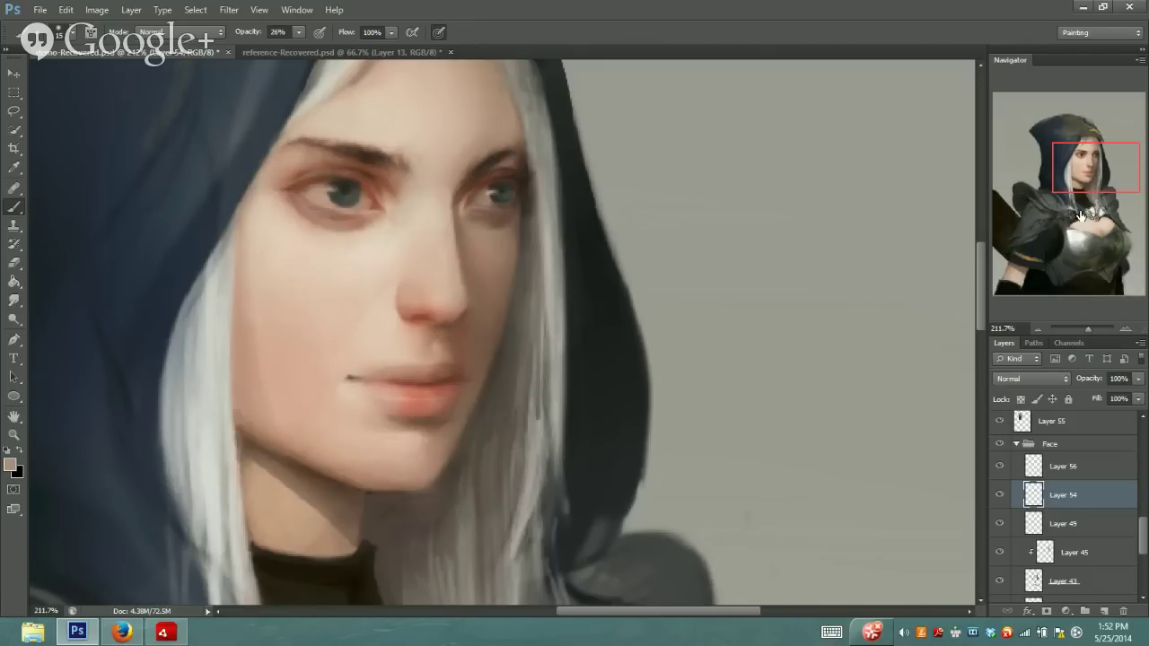
left_click_drag(1088, 184, 1086, 181)
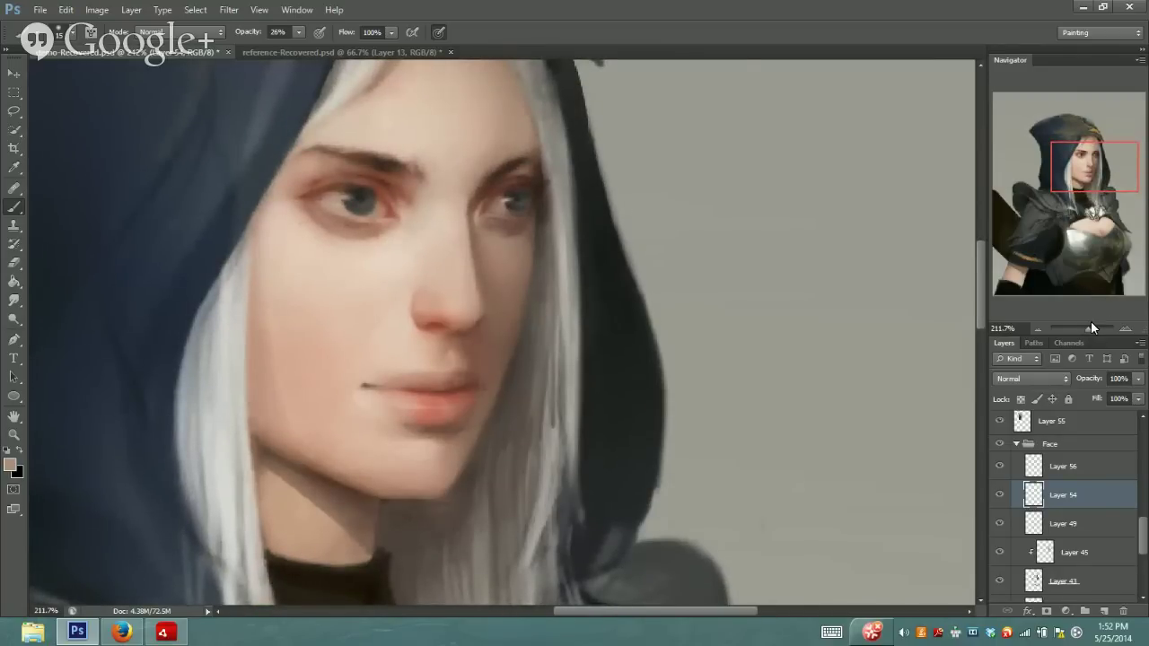
left_click_drag(1095, 269, 1099, 186)
left_click_drag(1088, 327, 1093, 326)
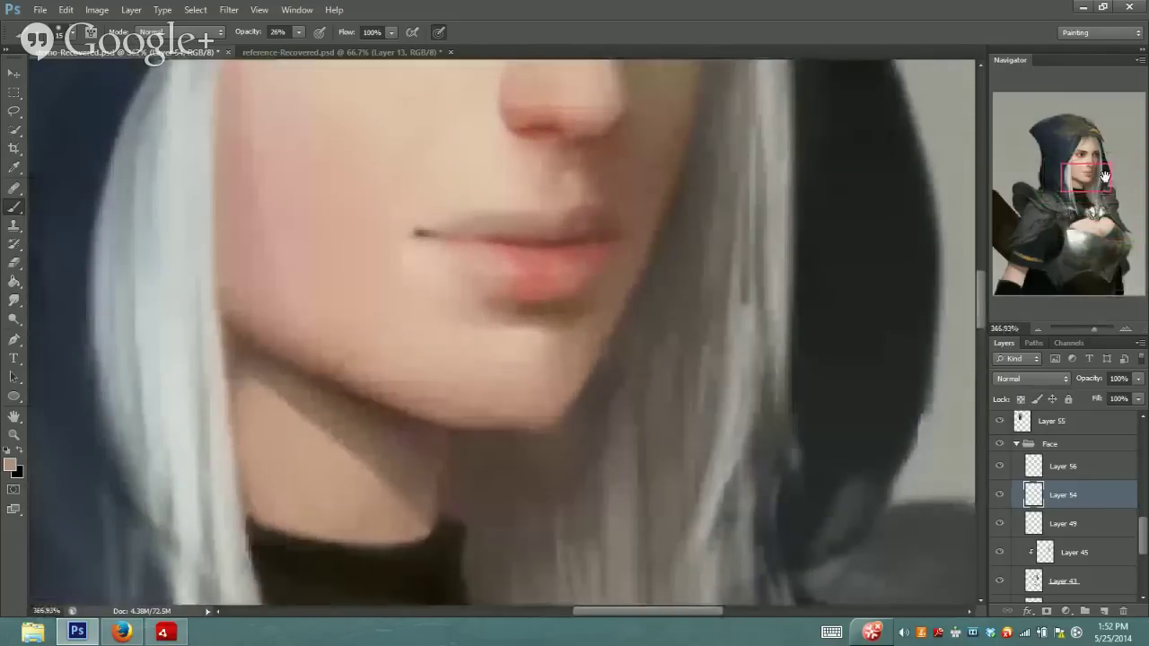
Sample the nose's skin colour and raise brush opacity to 45%
left_click_drag(1104, 168, 1104, 166)
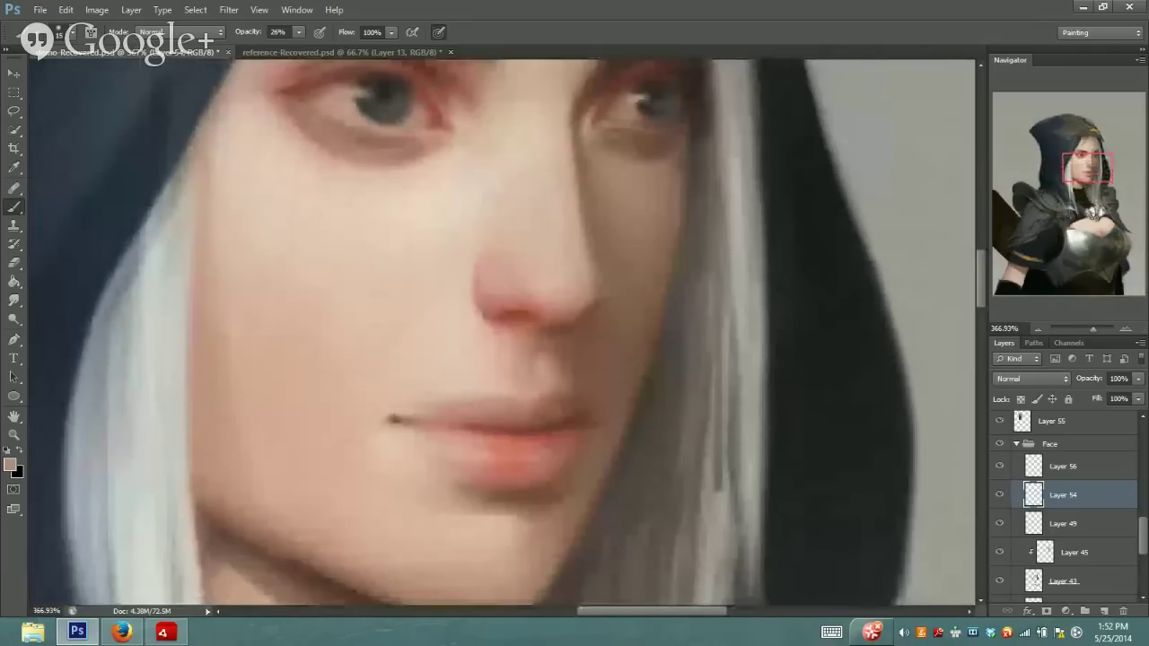
key("i")
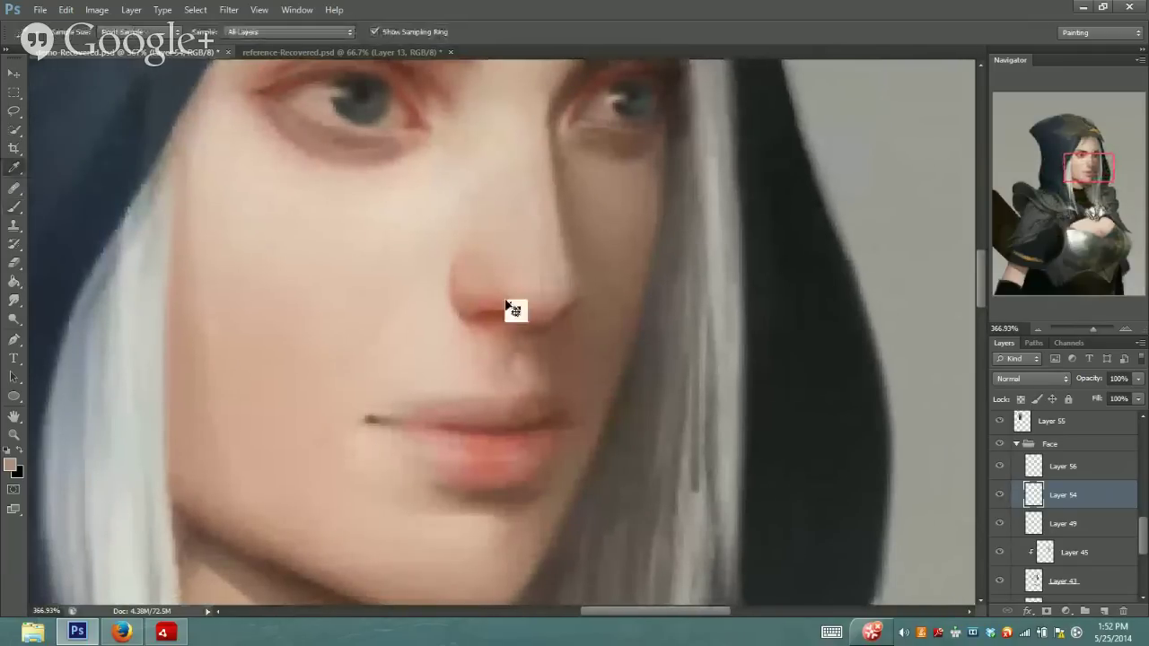
left_click(506, 310)
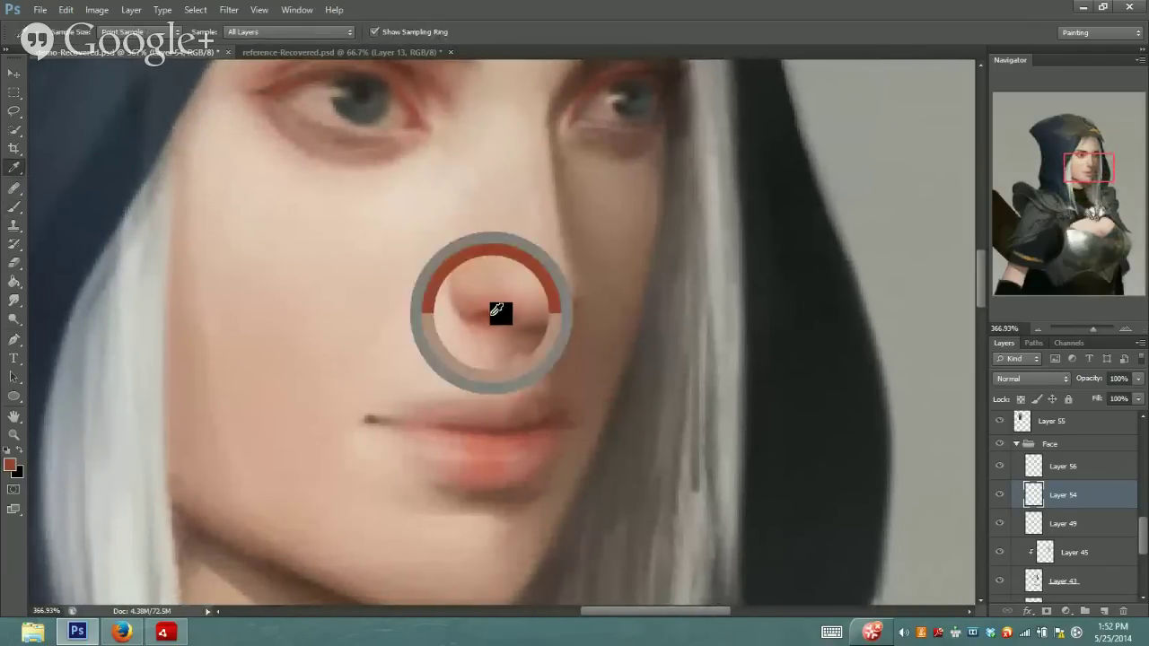
key("b")
left_click(298, 34)
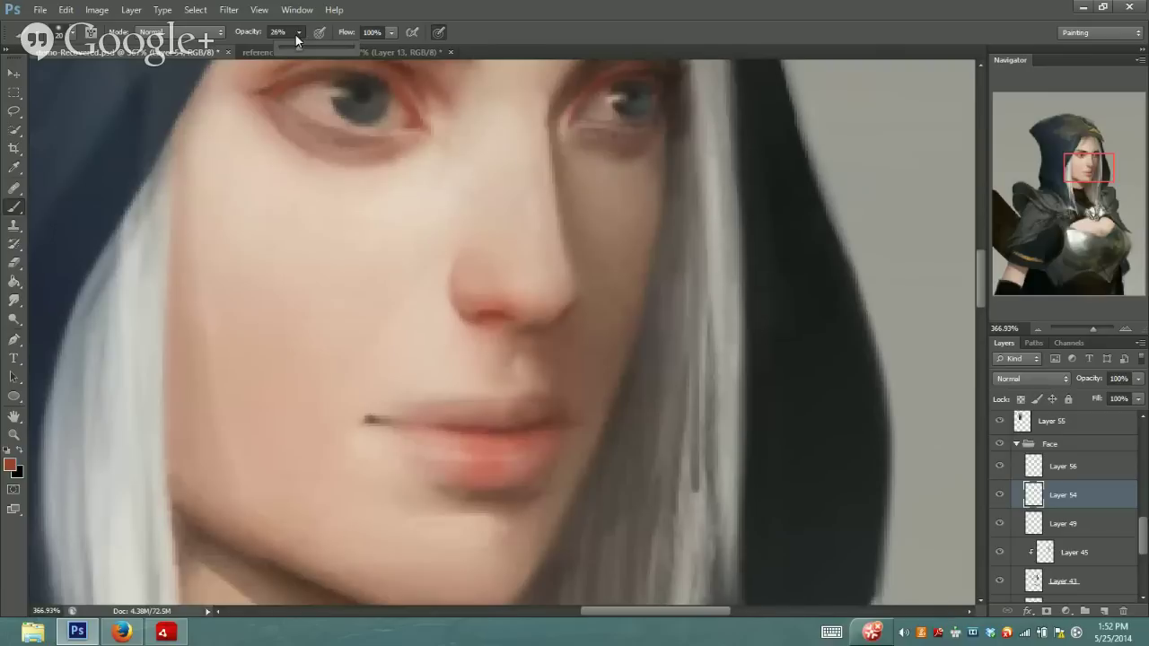
left_click_drag(307, 52, 310, 50)
Lower brush opacity to 20%, then nudge it up to 23%
left_click(298, 32)
left_click_drag(301, 48, 280, 49)
key("Return")
left_click(298, 32)
left_click_drag(298, 48, 301, 48)
Sample skin tones near the eye and eyebrows and raise brush opacity to 33%
left_click(13, 168)
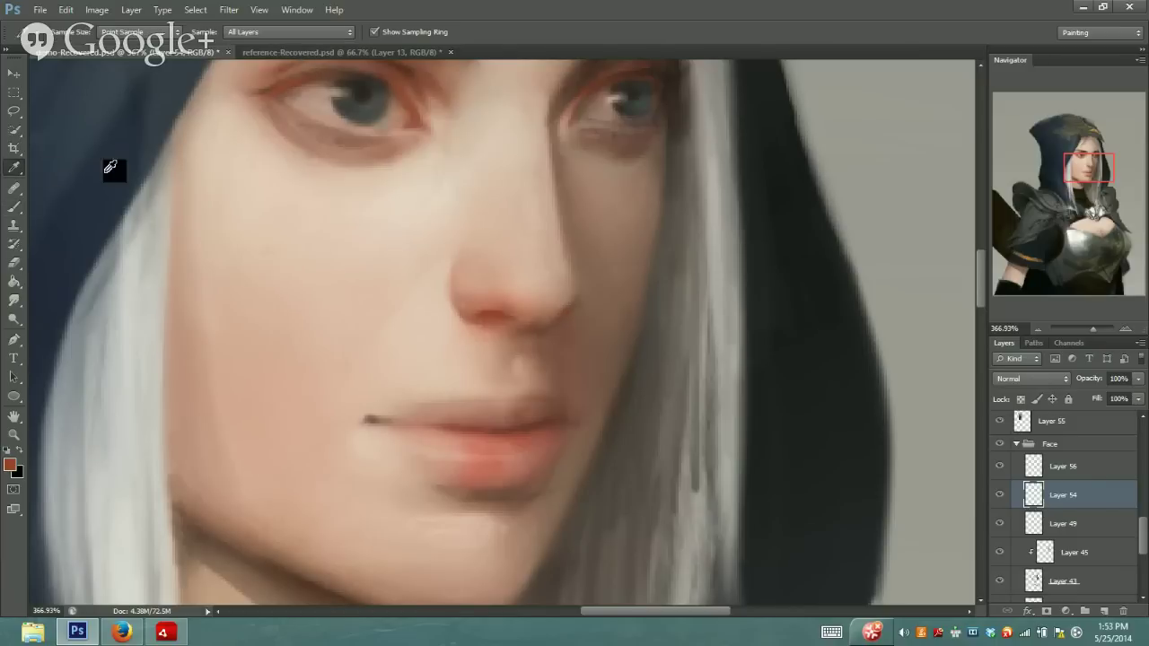
left_click(590, 85)
key("b")
left_click_drag(1093, 167, 1095, 164)
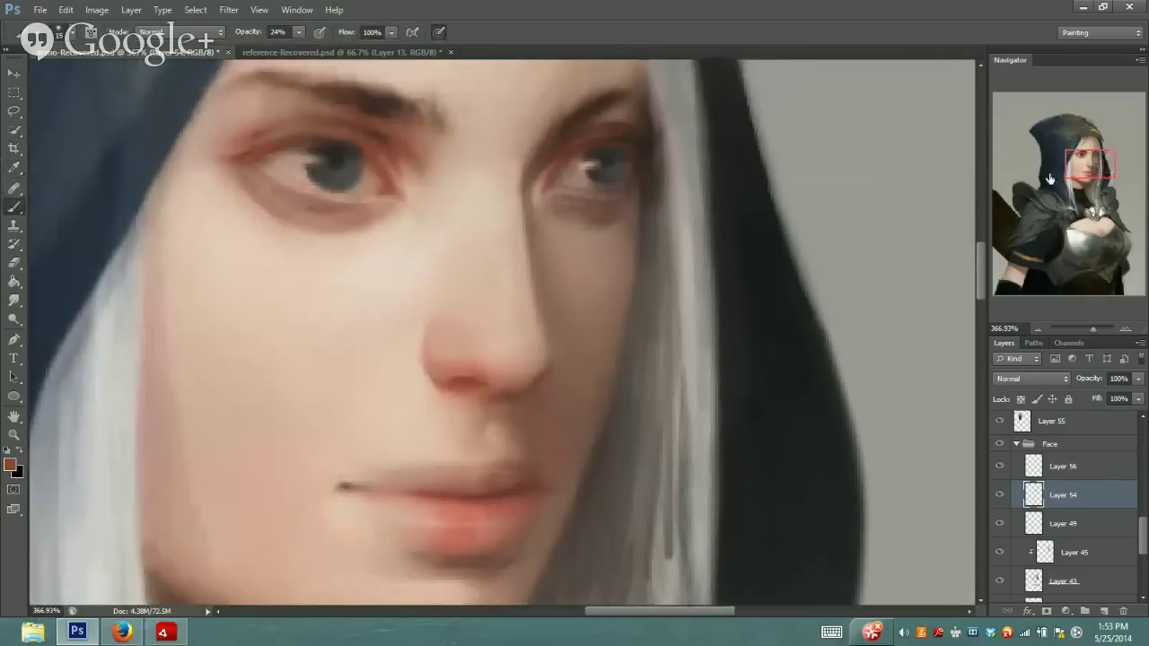
left_click(300, 32)
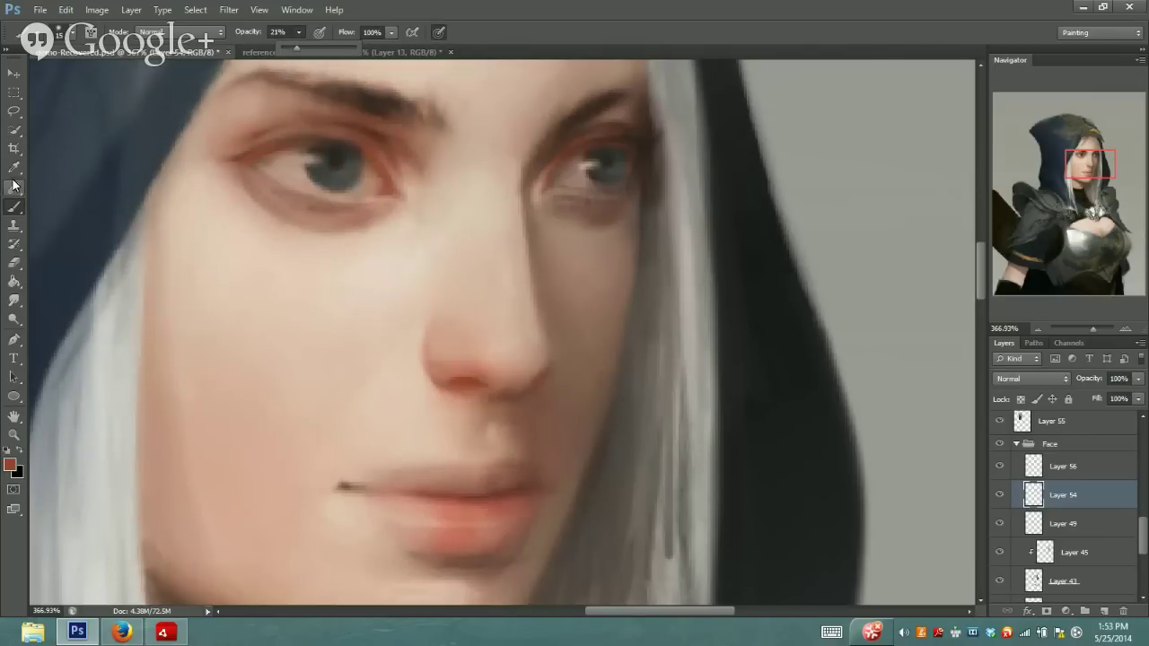
key("alt")
left_click(191, 215, "alt")
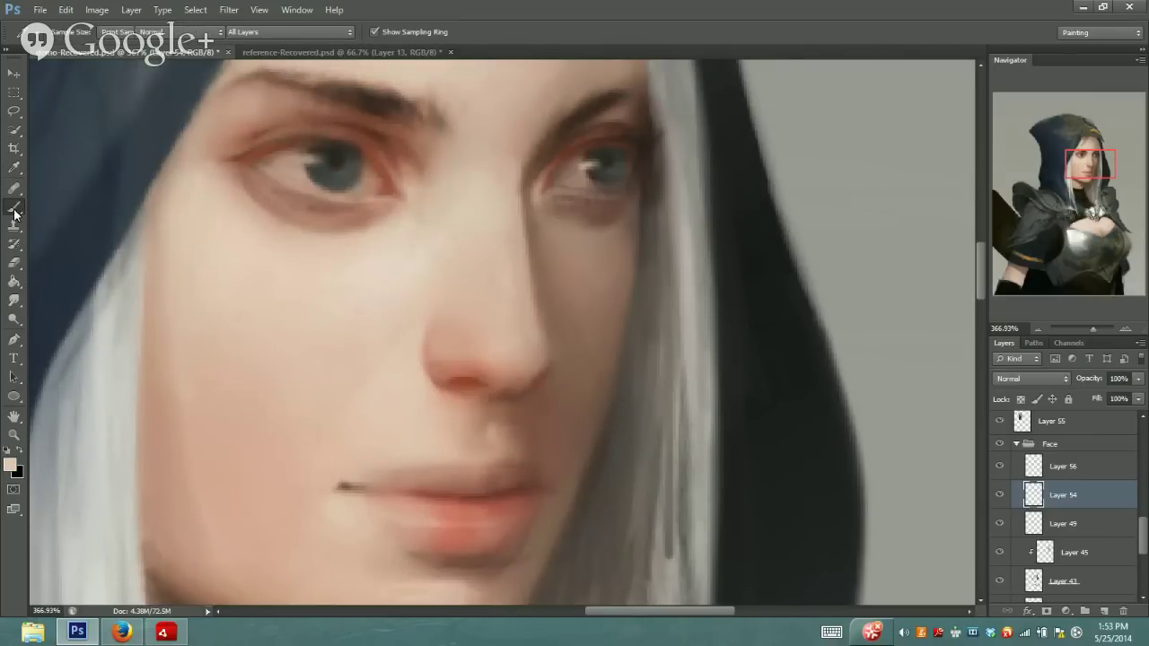
left_click(298, 32)
left_click_drag(294, 46, 308, 47)
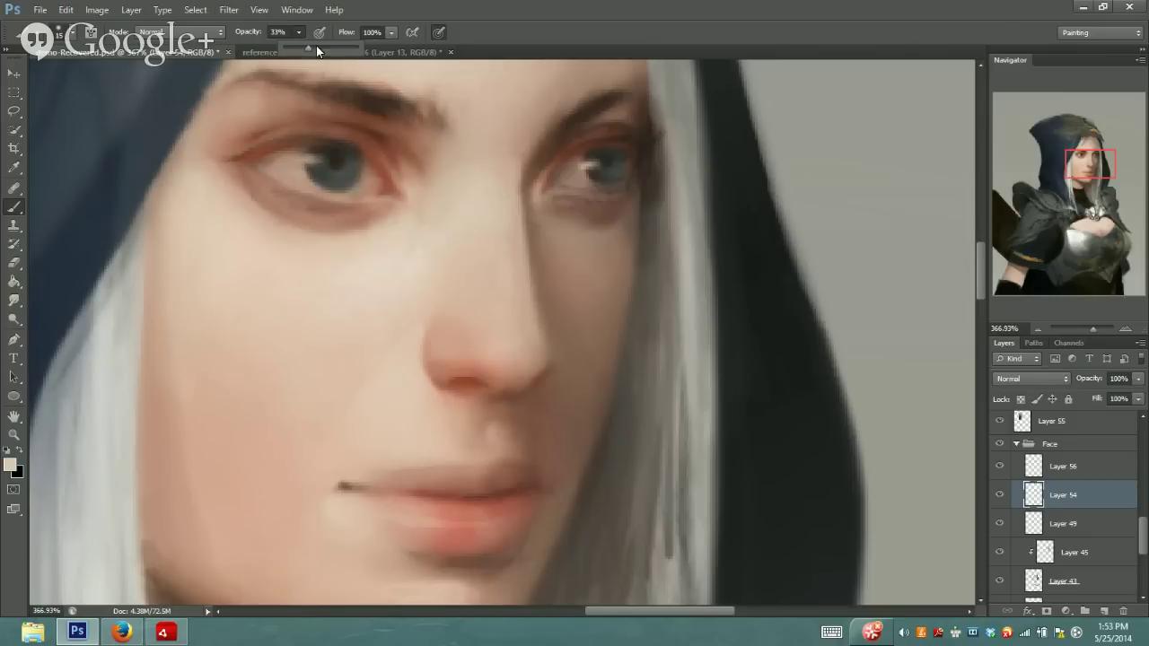
Settle brush opacity at 12% and sample darker pink and upper-eyelid tones
left_click_drag(309, 52, 315, 51)
left_click(298, 31)
left_click_drag(301, 49, 282, 48)
key("Return")
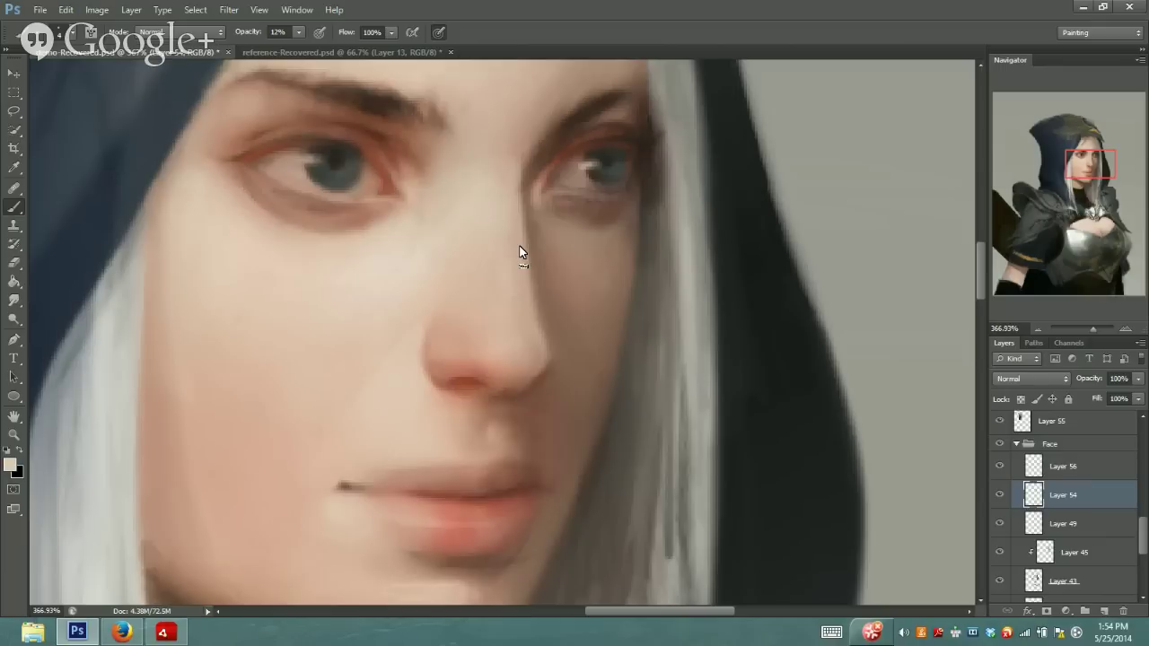
left_click(260, 199, "alt")
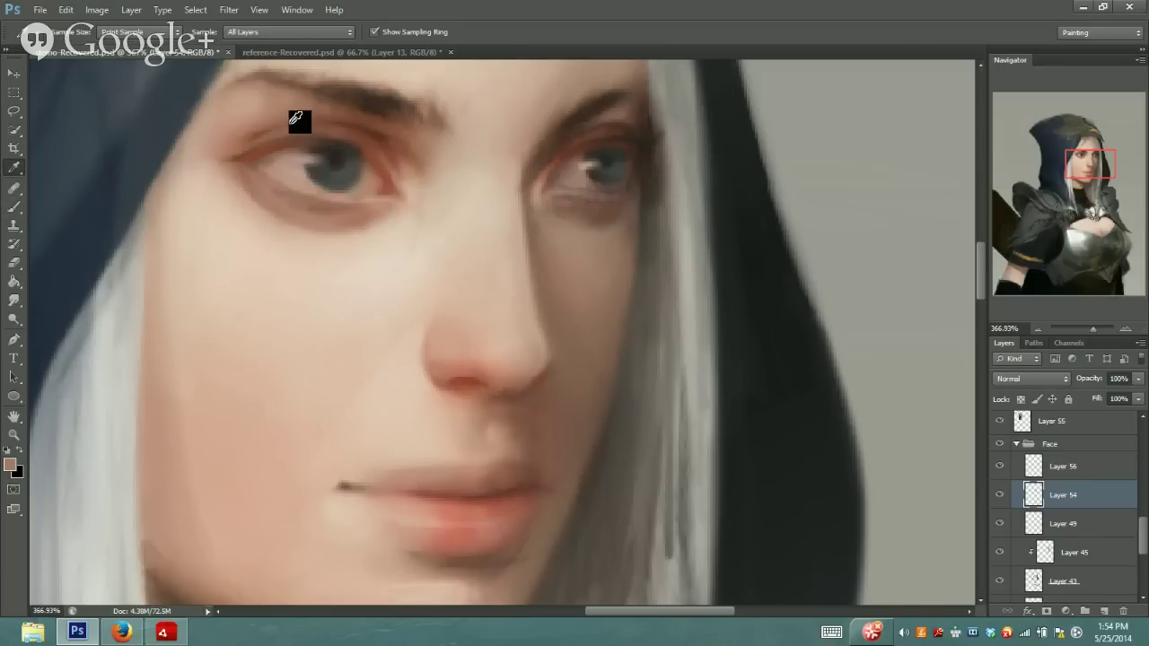
left_click(302, 121, "alt")
left_click(14, 207)
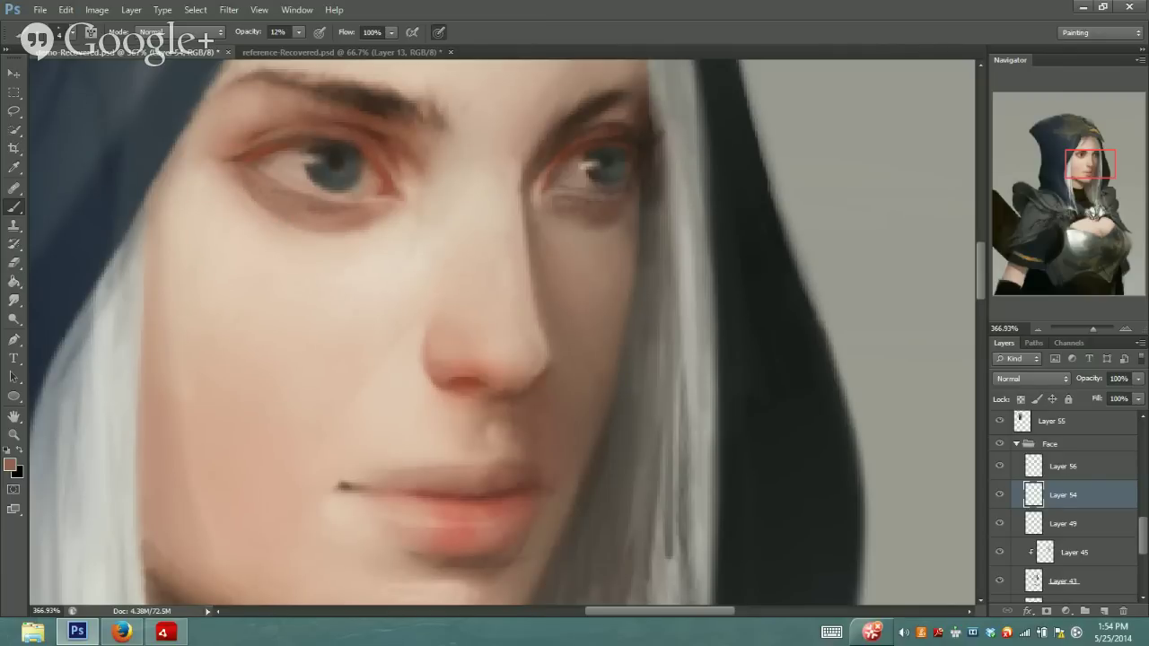
Resample the upper eyelid colour and drop brush opacity to 3%
left_click(15, 168)
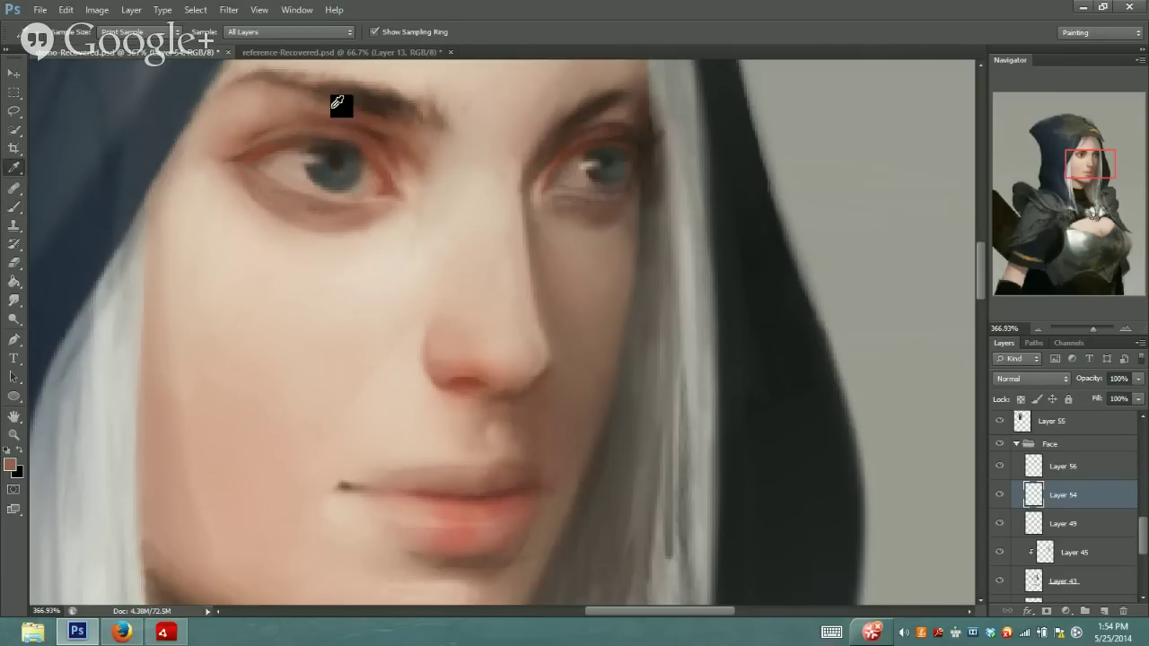
left_click(378, 127)
left_click(14, 206)
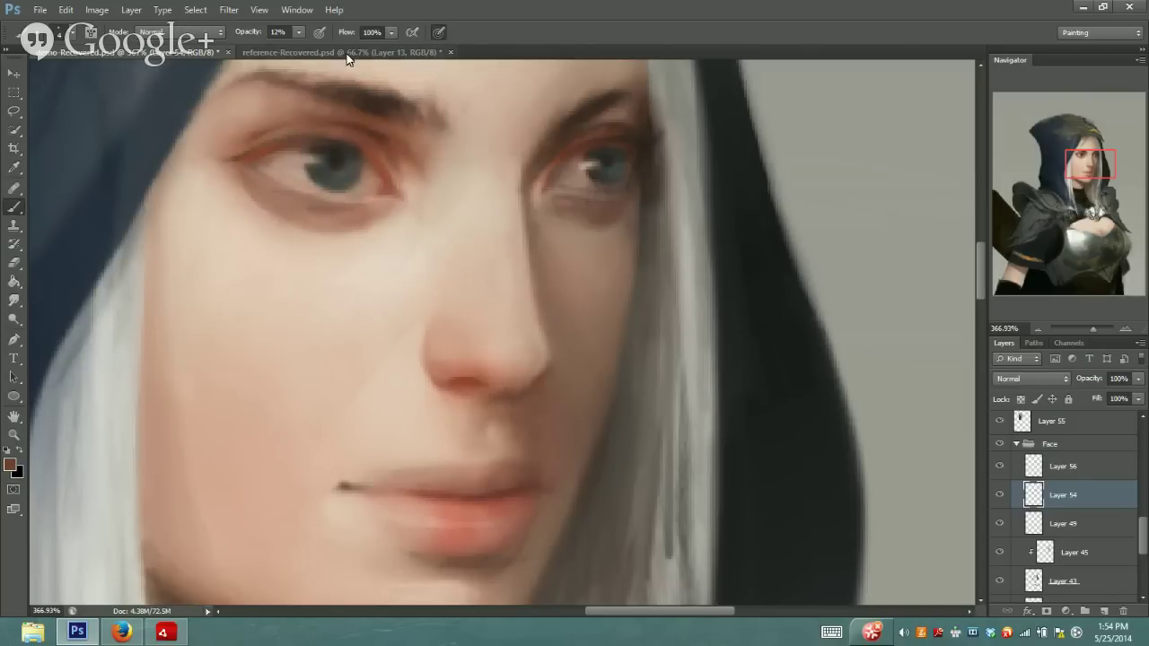
left_click(298, 31)
left_click_drag(301, 46, 291, 47)
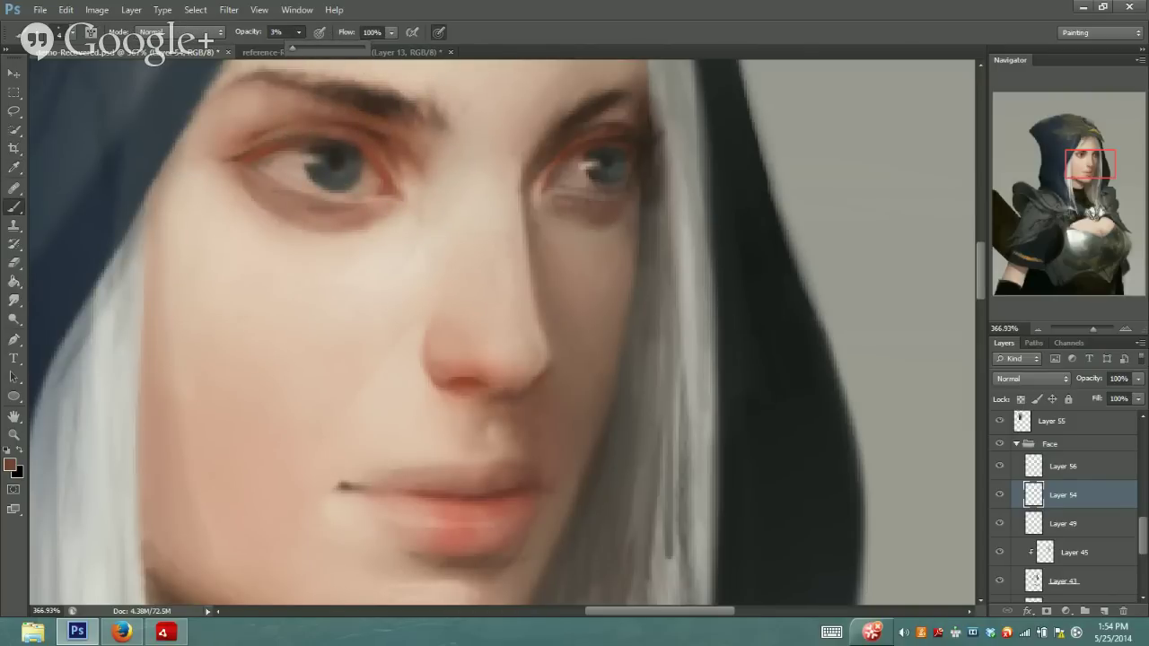
Choose bright red as the foreground colour and glaze the left upper lid corner
left_click(10, 464)
left_click_drag(240, 265, 245, 184)
left_click(404, 148)
left_click_drag(231, 158, 268, 149)
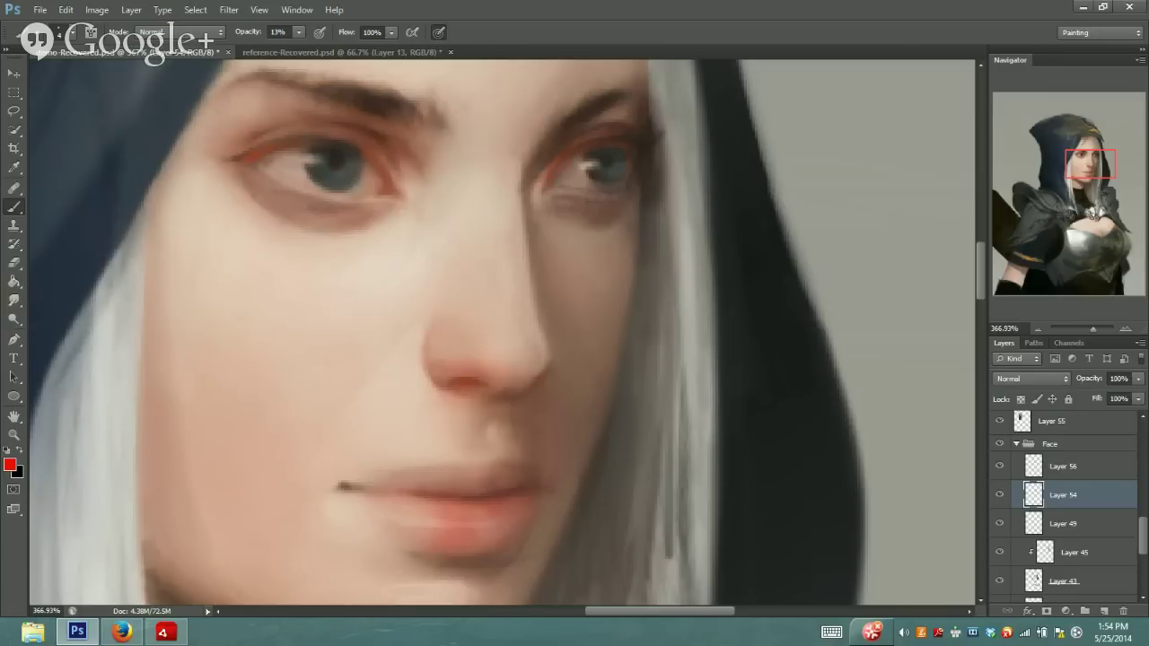
key("ctrl+minus")
left_click(1096, 329)
left_click_drag(1094, 325, 1090, 327)
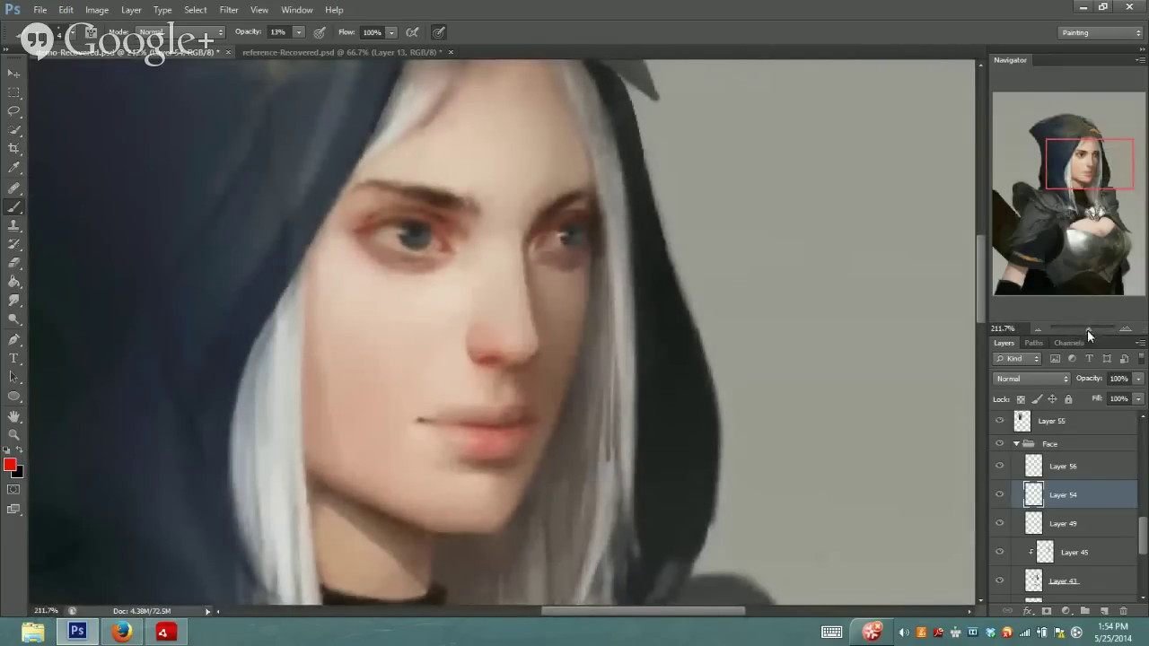
Sample the forehead skin tone below the hood and paint it at 15% brush opacity
left_click_drag(1087, 330, 1090, 325)
key("i")
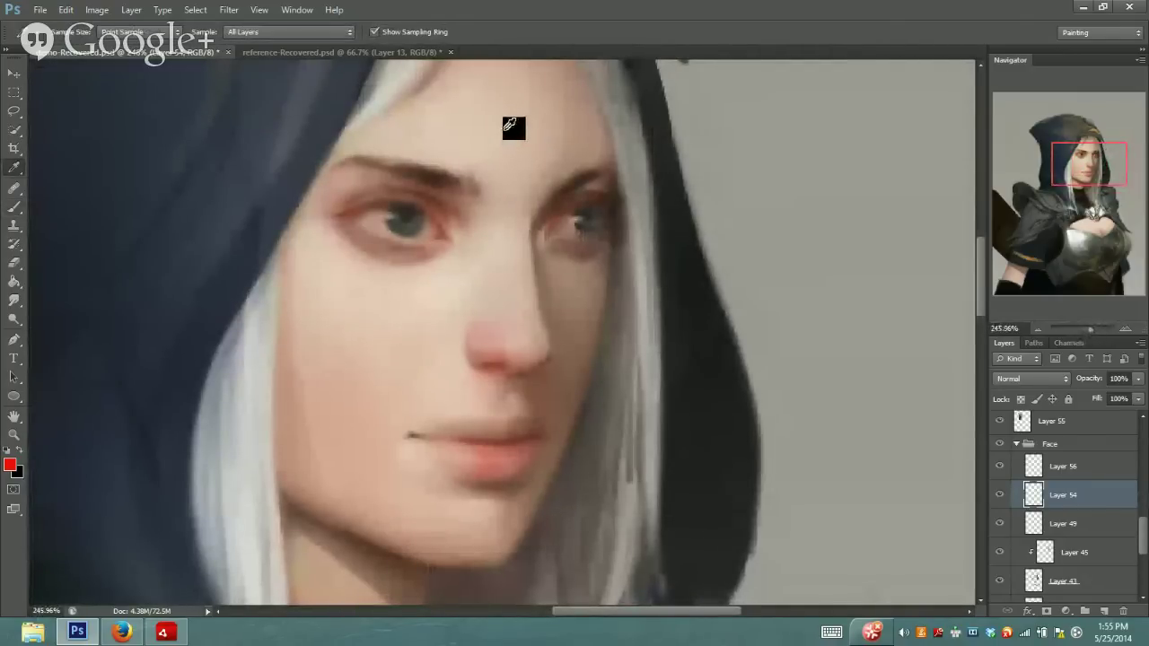
left_click_drag(1068, 180, 1069, 167)
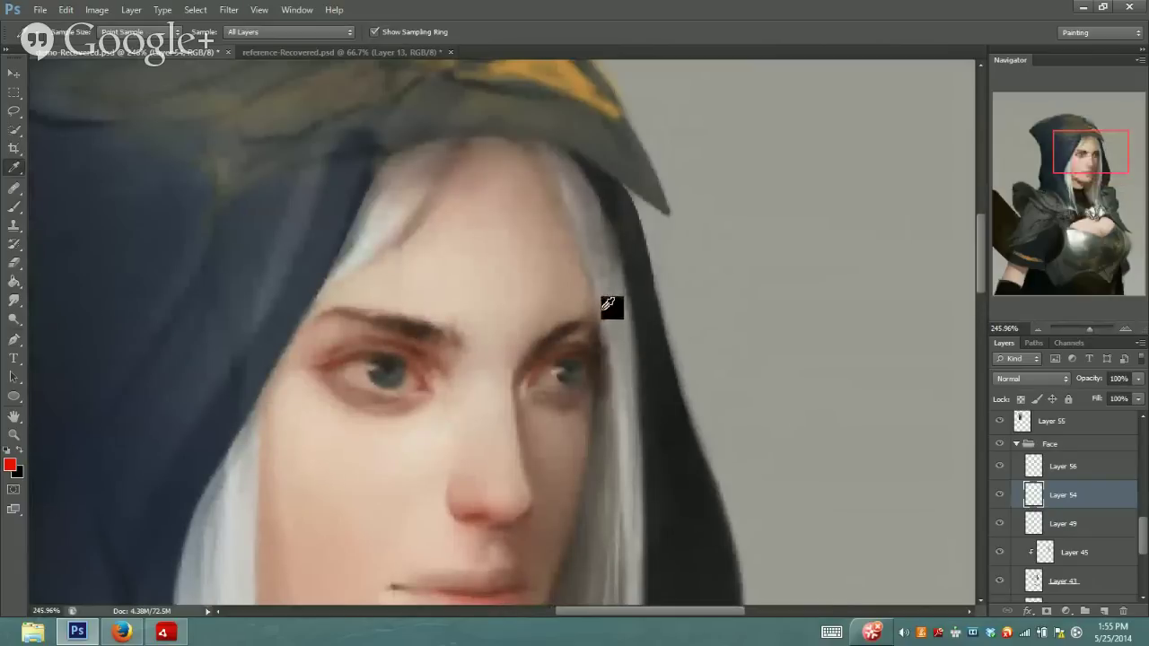
left_click(465, 166)
key("b")
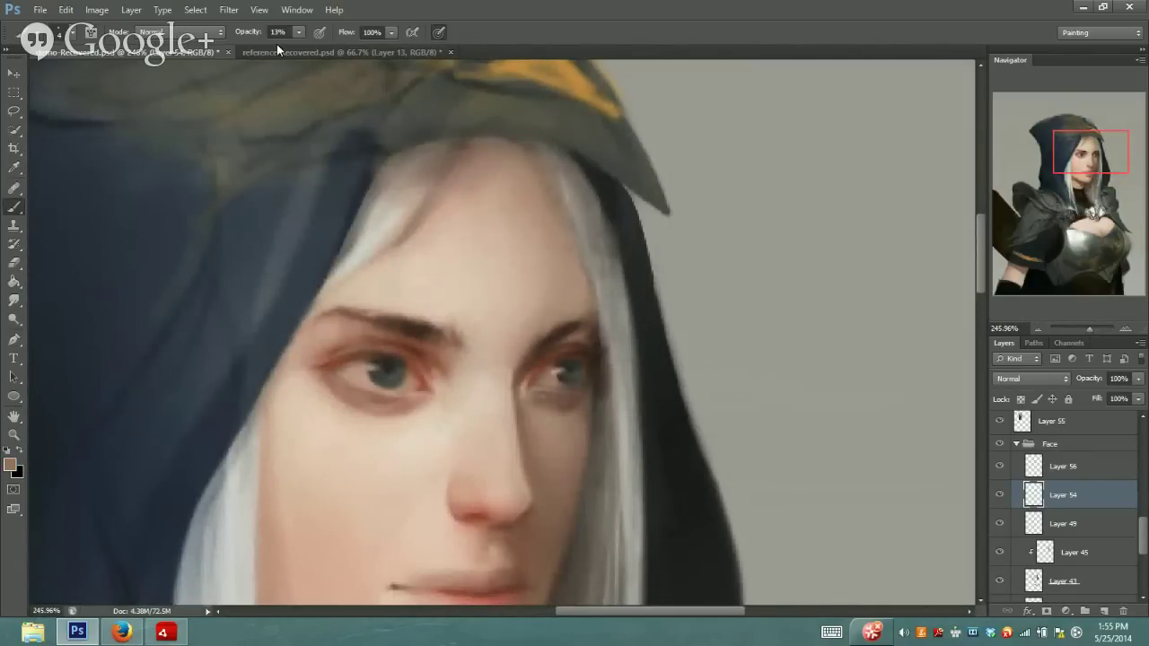
left_click(298, 31)
key("Return")
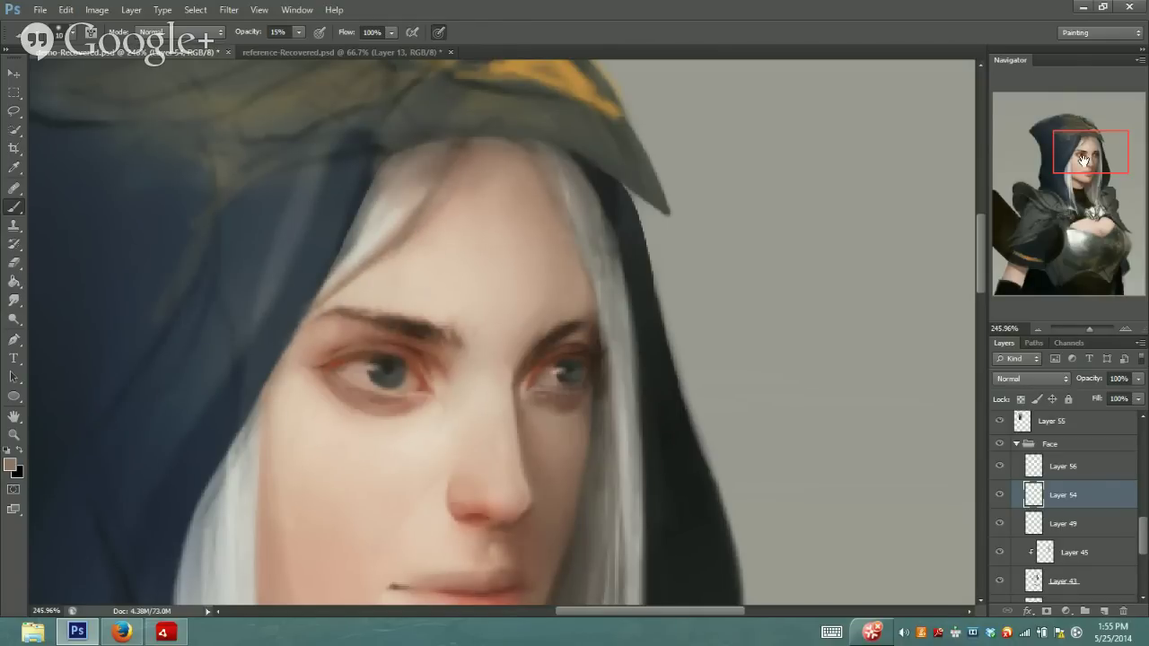
left_click_drag(1083, 160, 1074, 175)
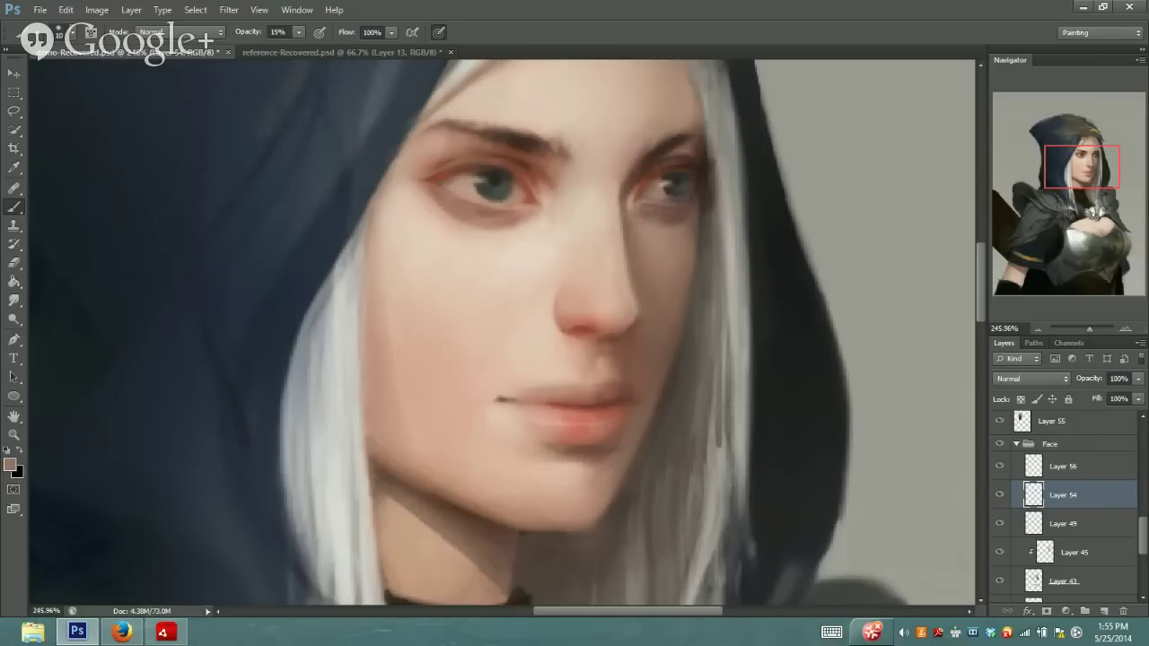
Sample lighter skin tones from the face and cheek to blend the cheeks
left_click(380, 316, "alt")
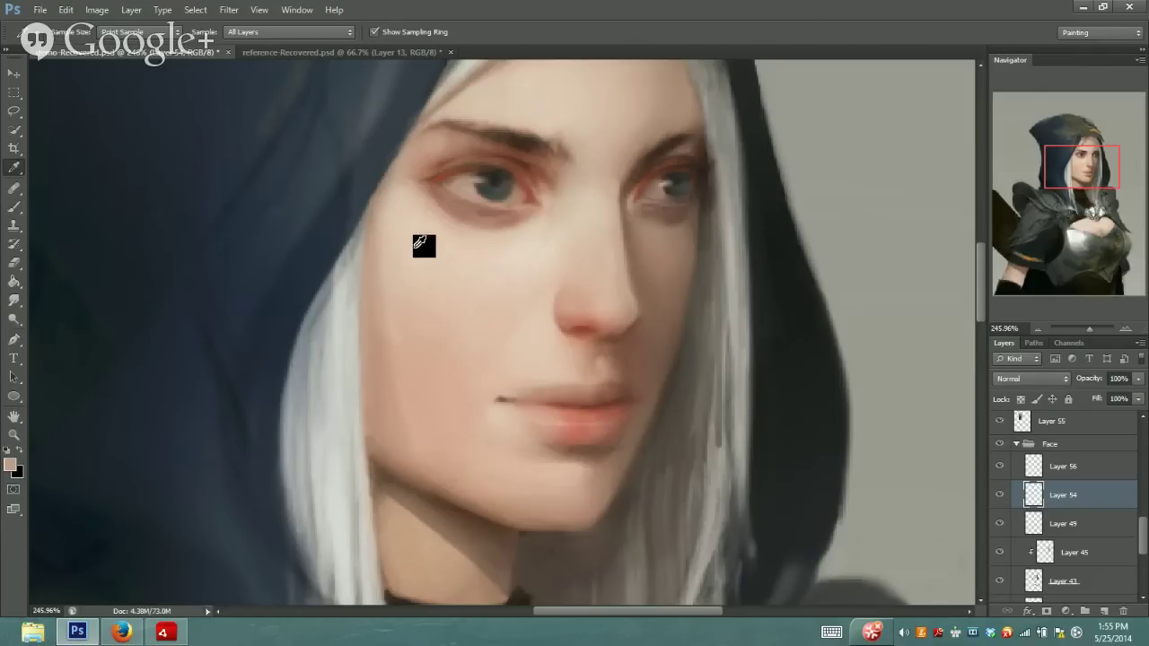
left_click(405, 277, "alt")
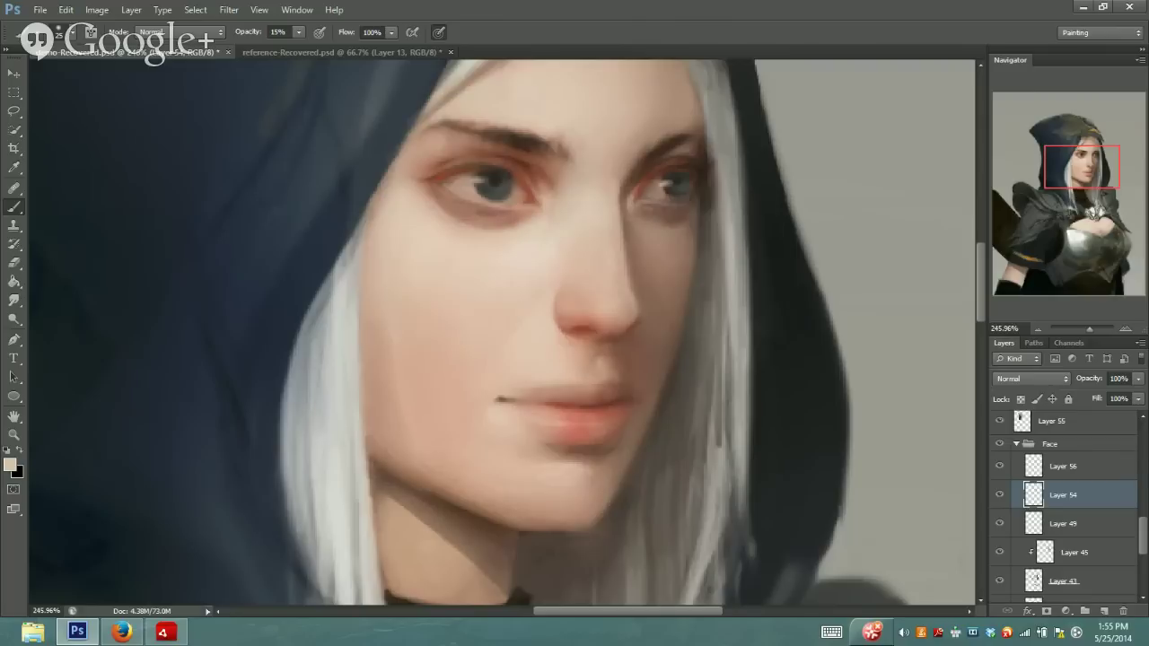
left_click(410, 358, "alt")
mouse_move(1076, 179)
left_mouse_down()
mouse_move(1087, 153)
mouse_move(1087, 170)
left_mouse_up()
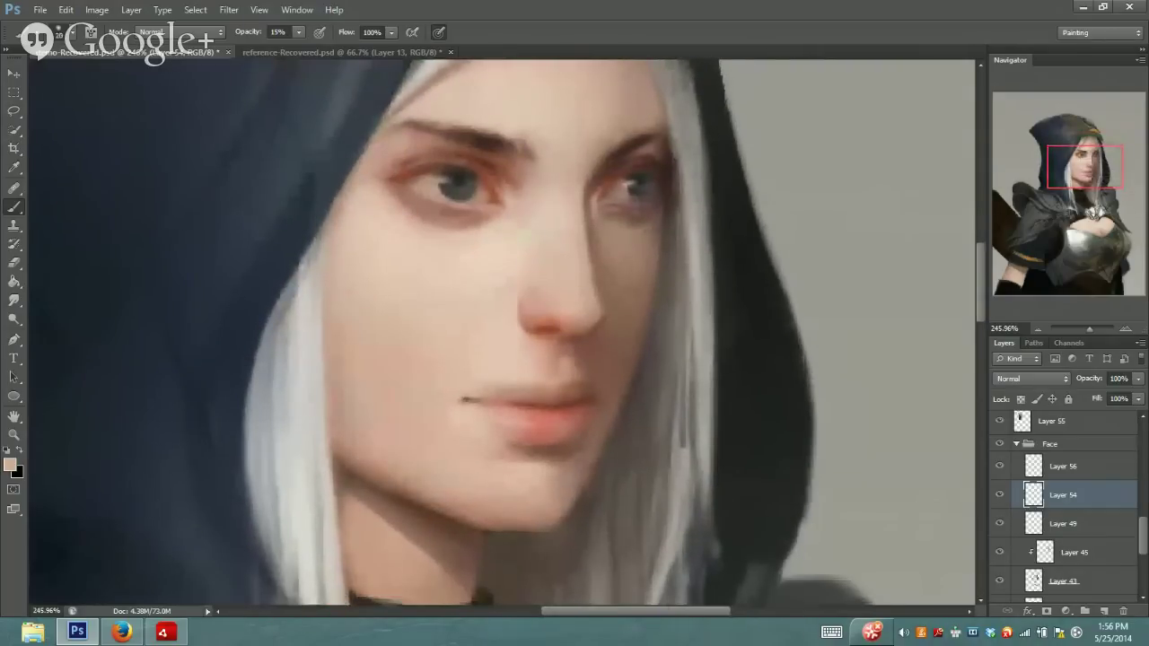
Sample reddish-brown and lighter brown beside the right eye and enlarge the brush to 20
key("i")
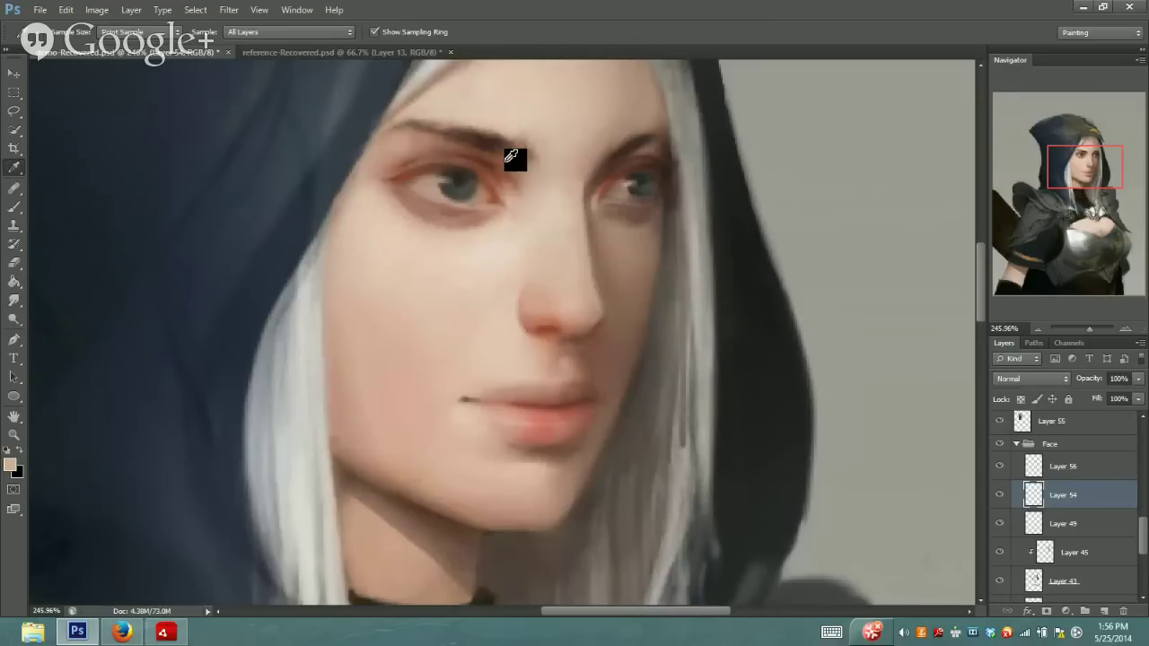
left_click(608, 173)
left_click(597, 184)
key("b")
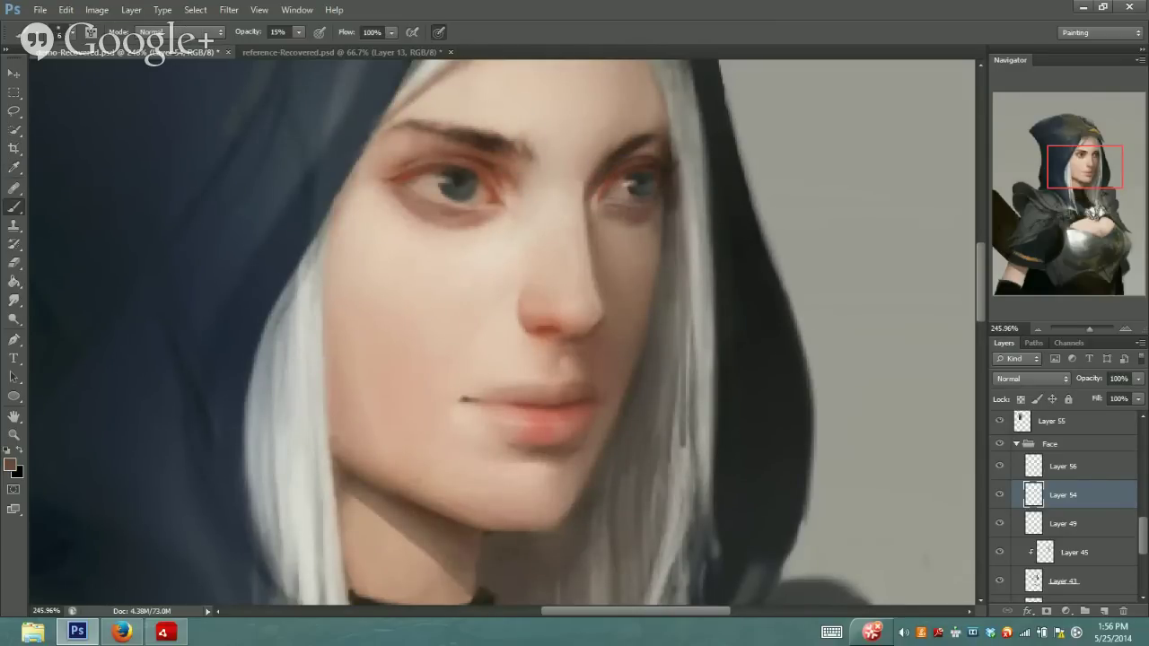
key("bracketright")
key("bracketright")
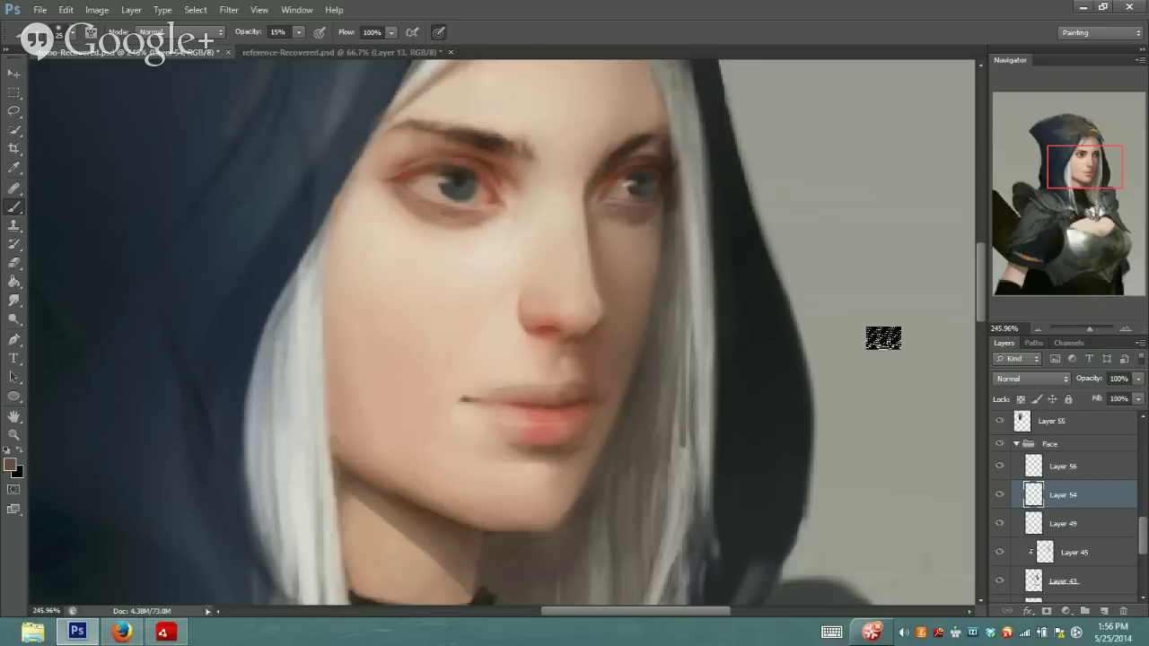
Shade between the eyes with sampled reddish-brown using a smaller brush, then pick Dodge at 16%
key("i")
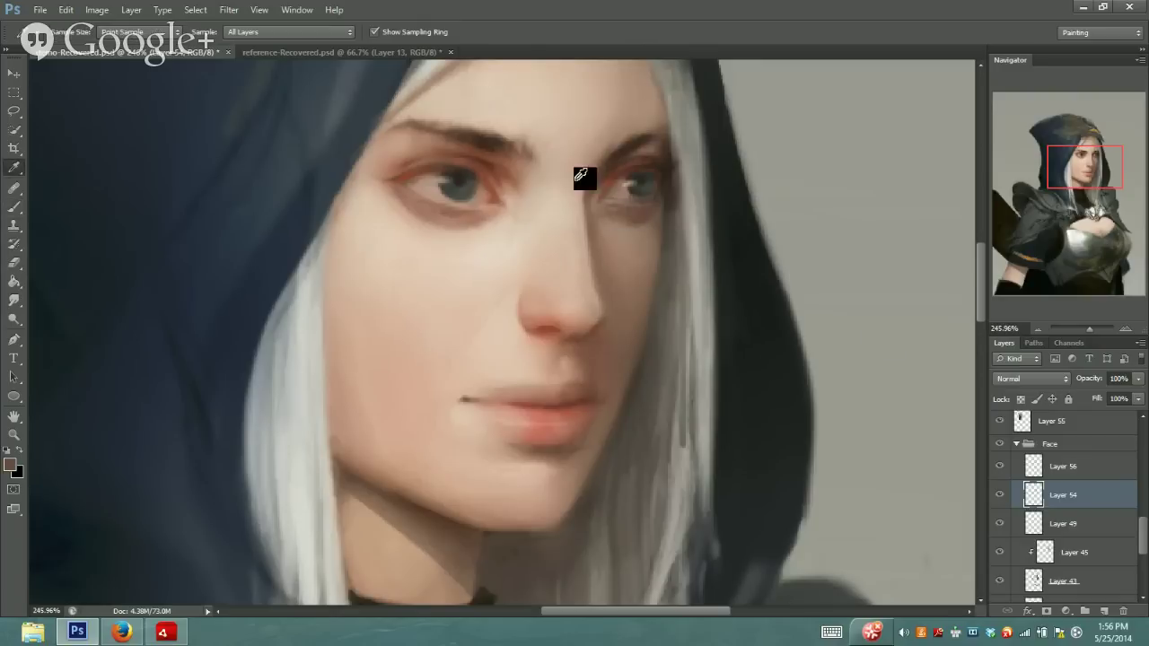
left_click(530, 193)
key("b")
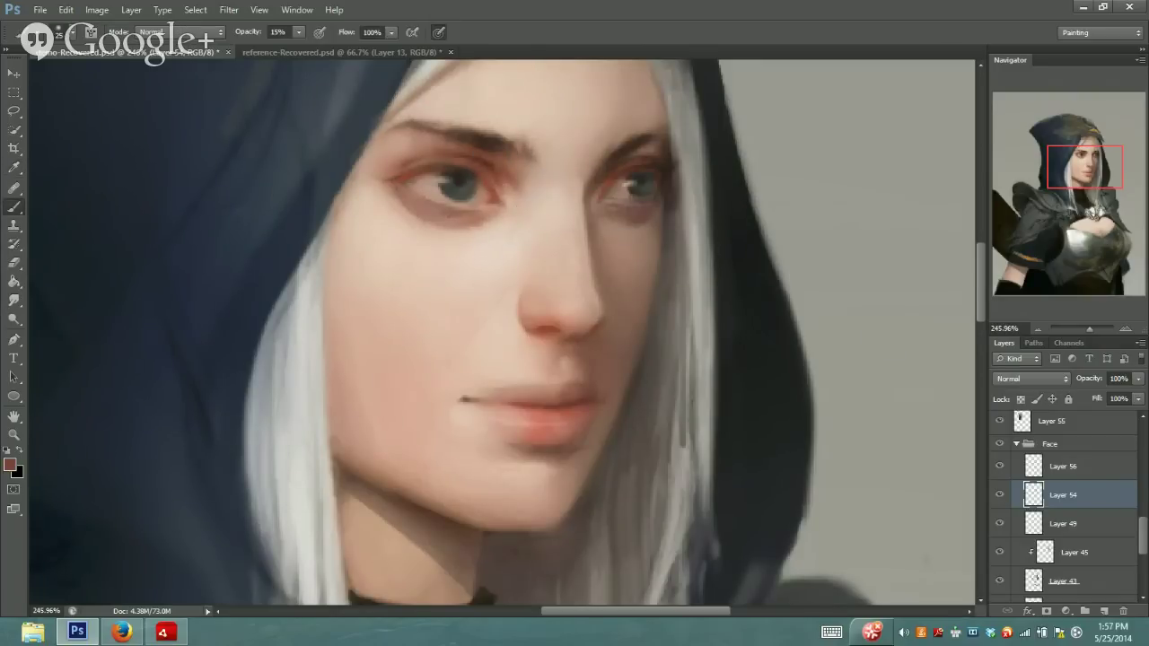
key("bracketleft")
key("bracketleft")
key("o")
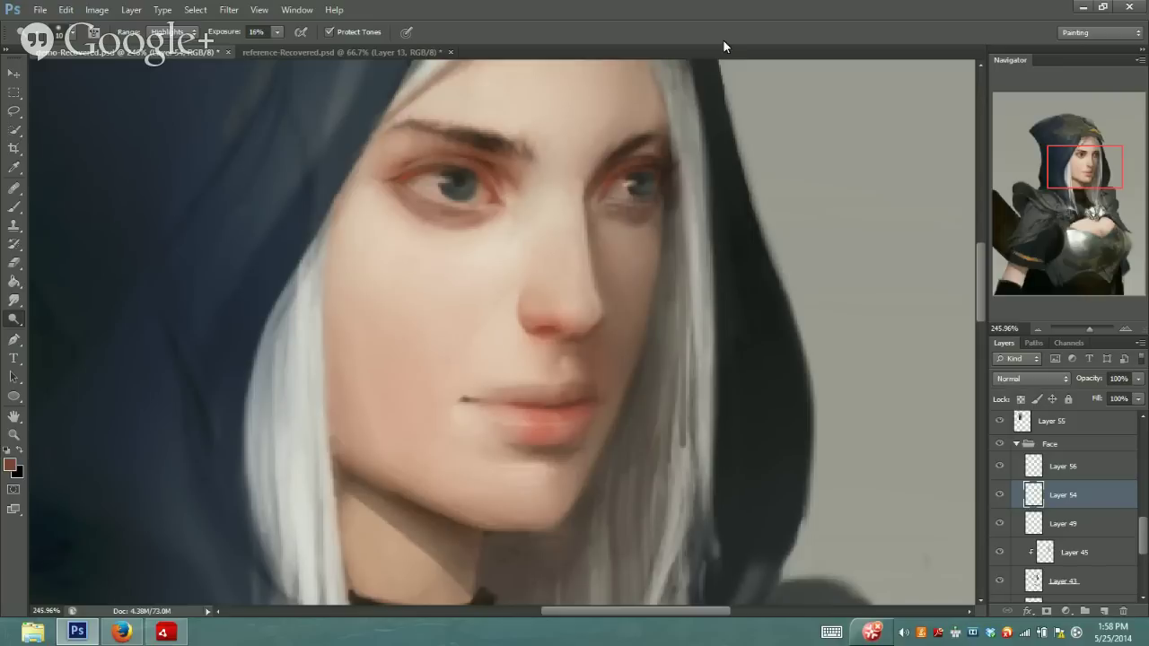
Sample two colours from the eye area and set the brush opacity to 9%
key("i")
left_click_drag(472, 146, 626, 157)
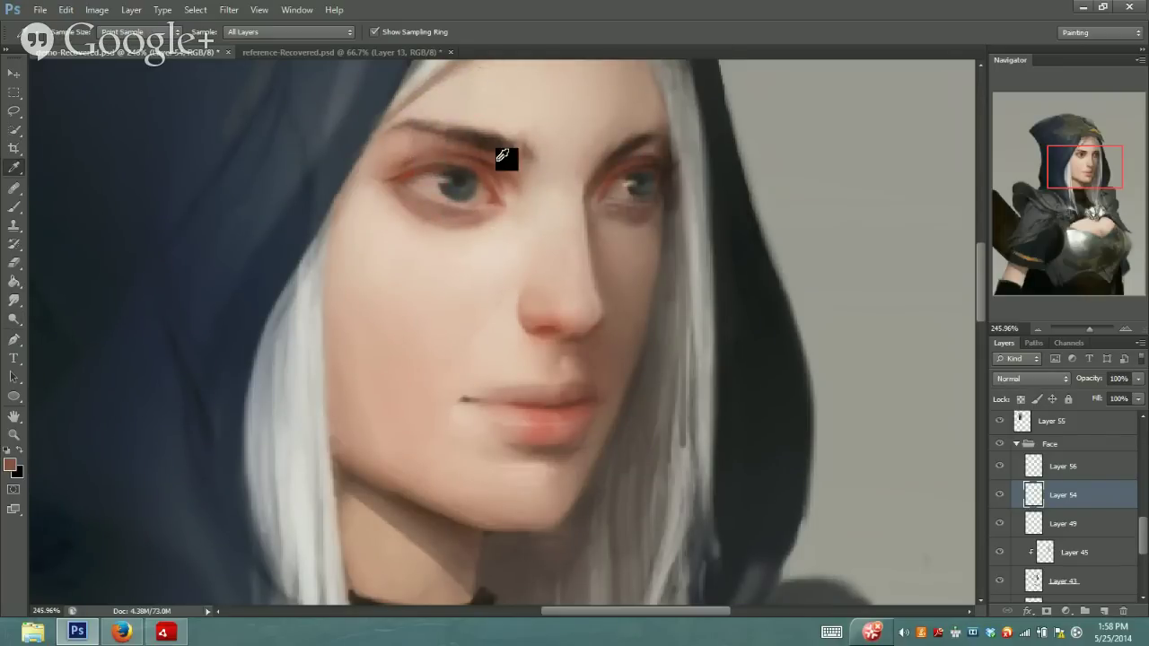
left_click_drag(511, 181, 510, 173)
key("b")
left_click(299, 34)
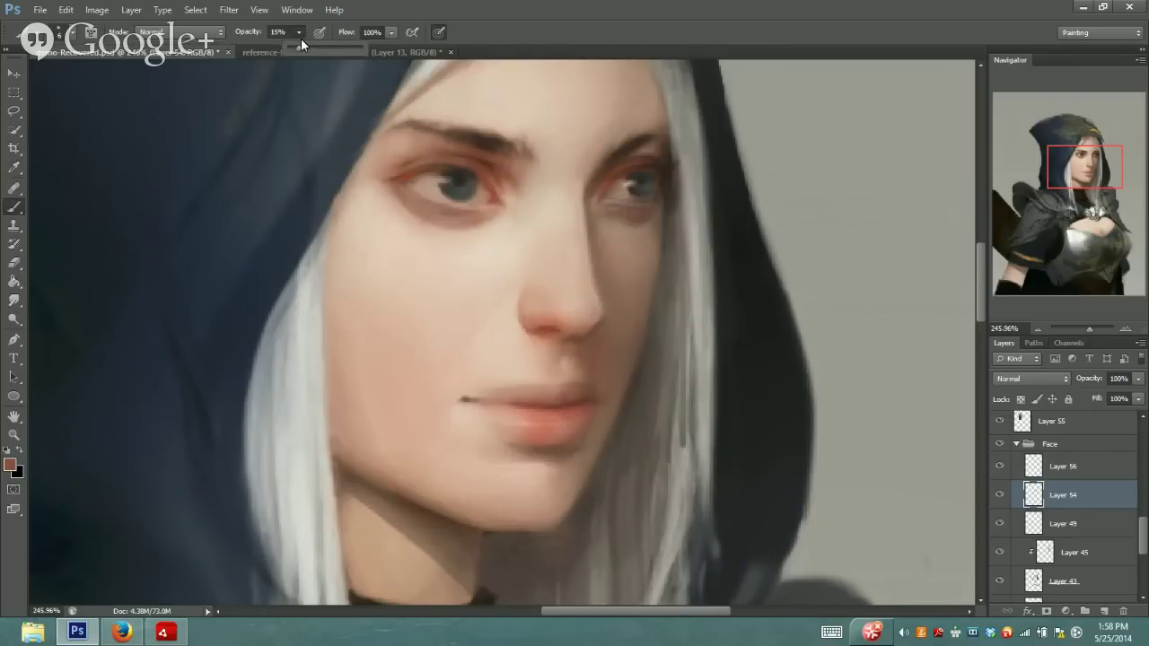
left_click(307, 67)
Sample chin skin and near-black eye-corner colours, use brush size 15, and settle opacity at 17%
left_click(494, 500, "alt")
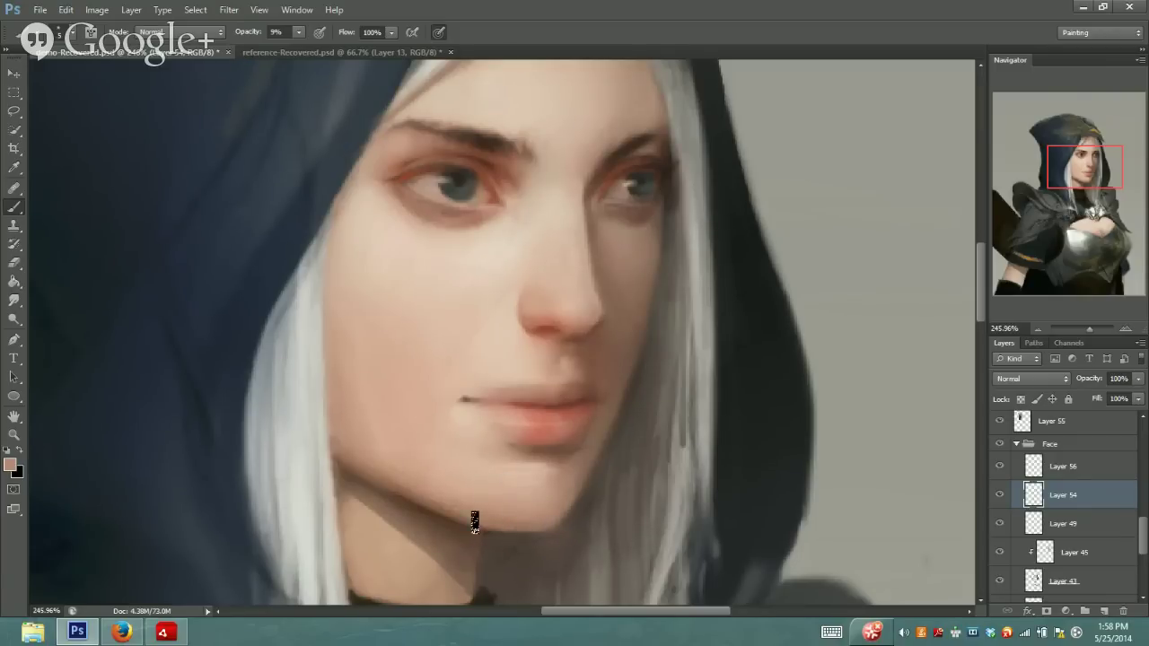
key("bracketright")
left_click(675, 178, "alt")
left_click(299, 37)
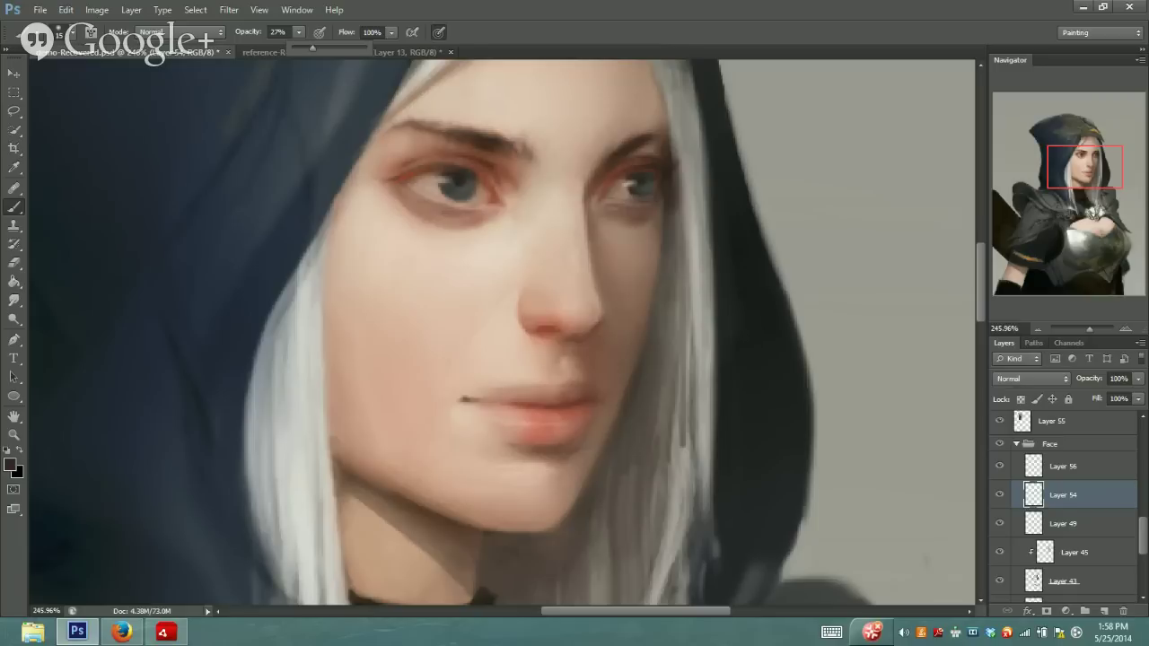
left_click(669, 239)
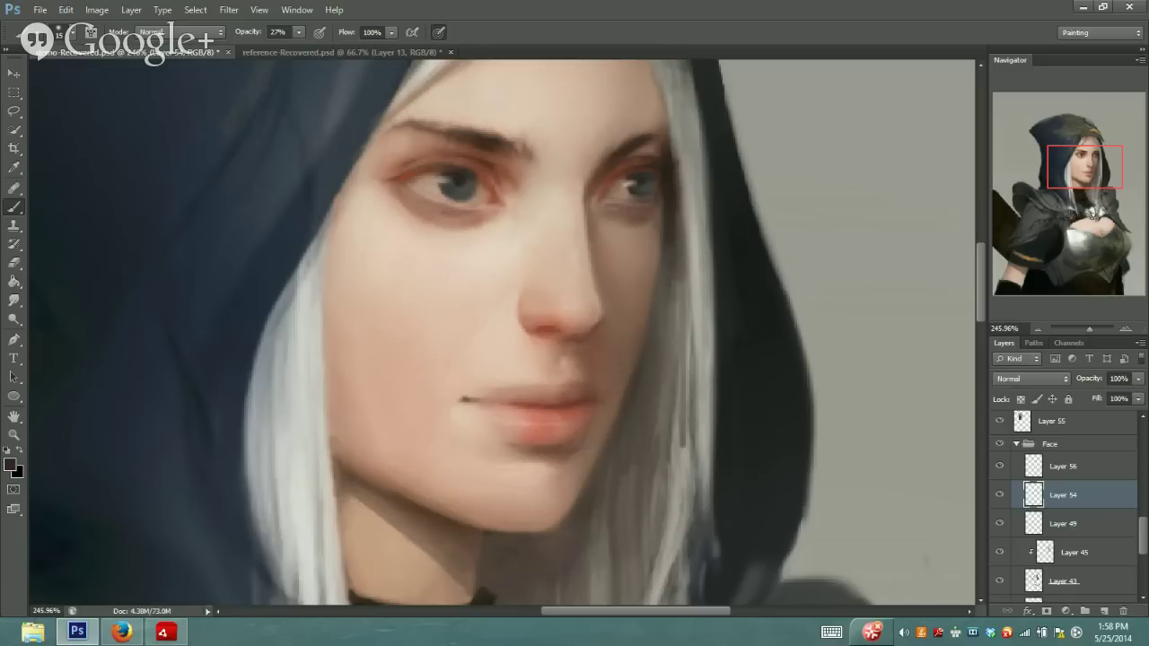
left_click(301, 36)
left_click_drag(289, 46, 293, 47)
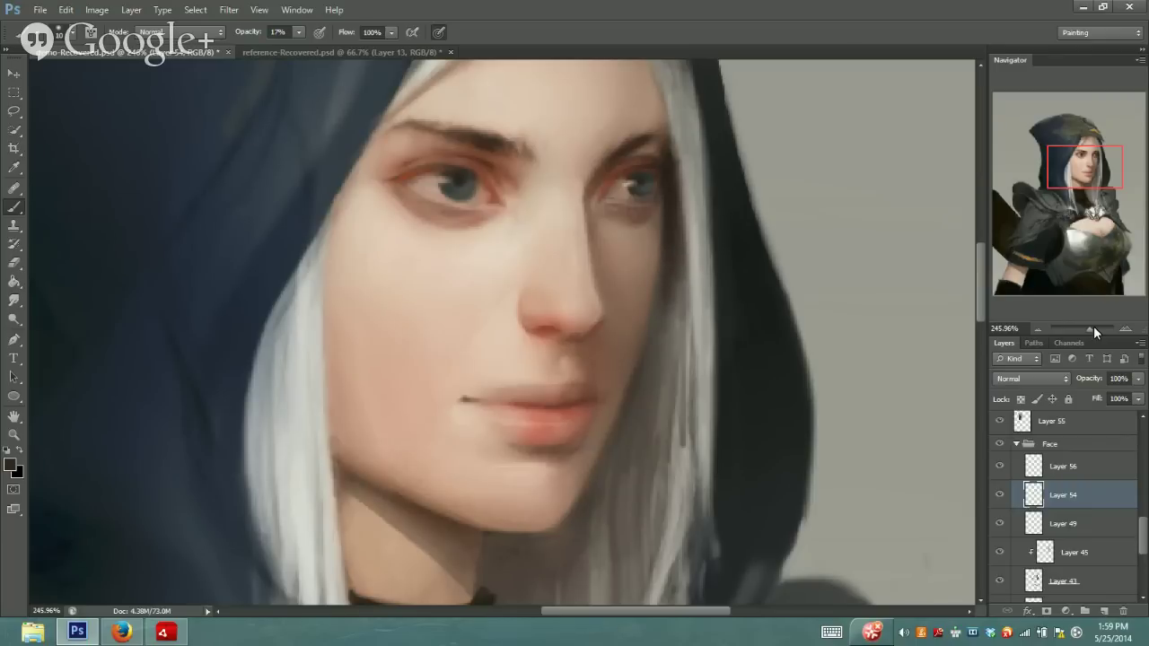
left_click_drag(1093, 326, 1080, 327)
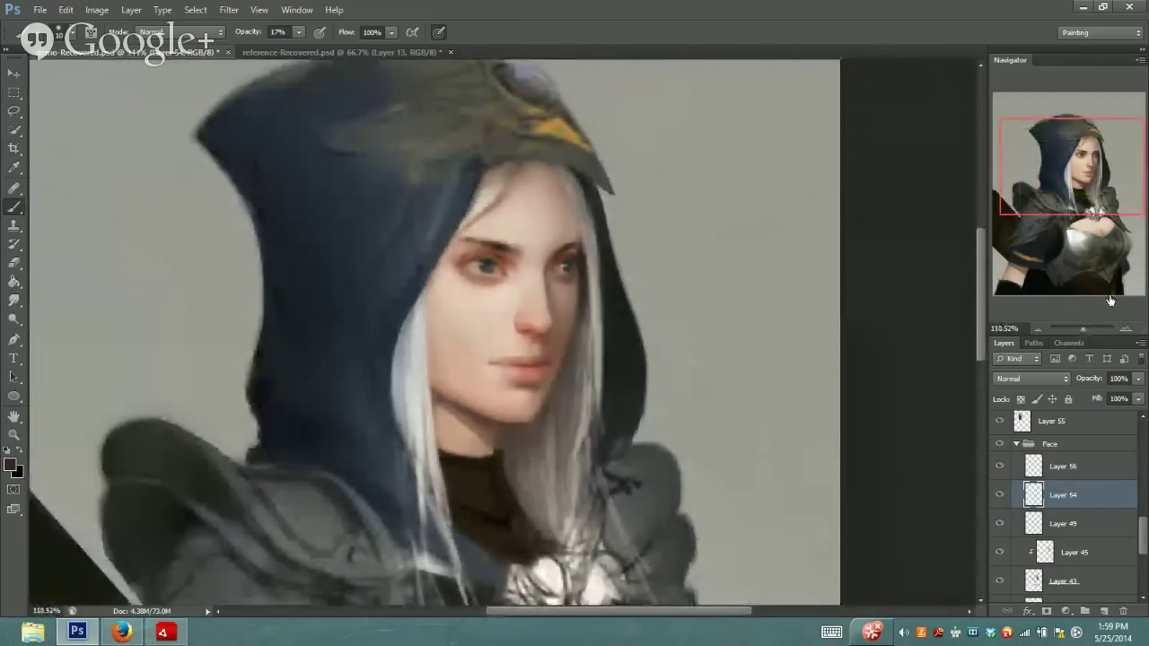
Lower the brush opacity slightly and switch to a near-black painting colour at brush size 25
left_click(1086, 325)
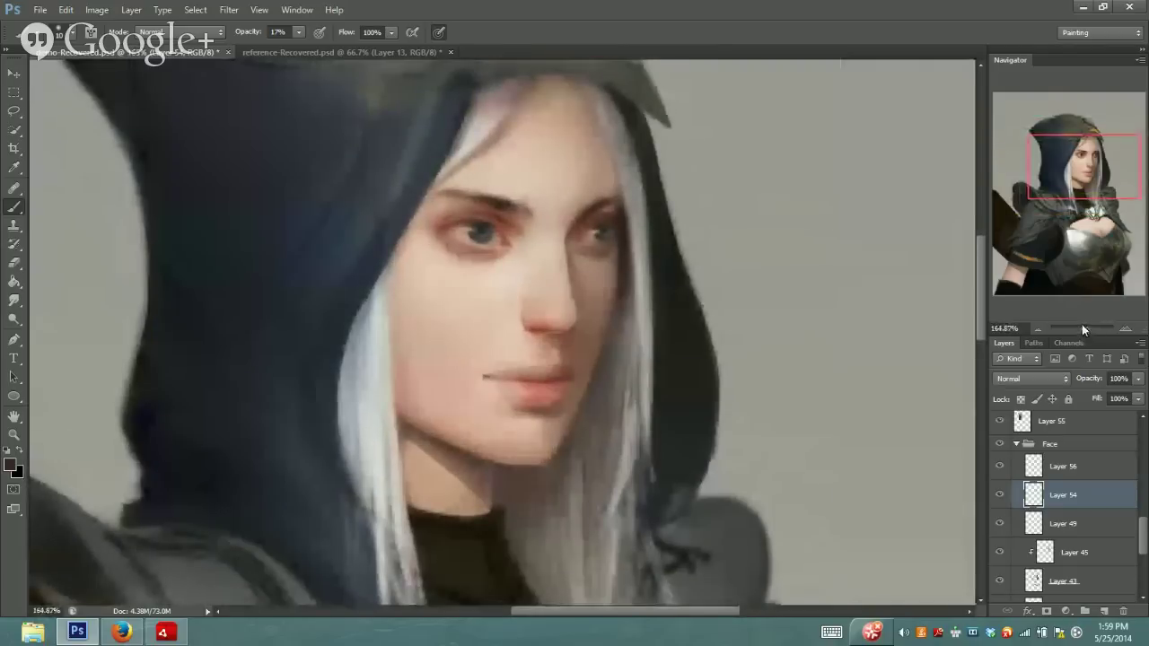
left_click_drag(298, 33, 295, 56)
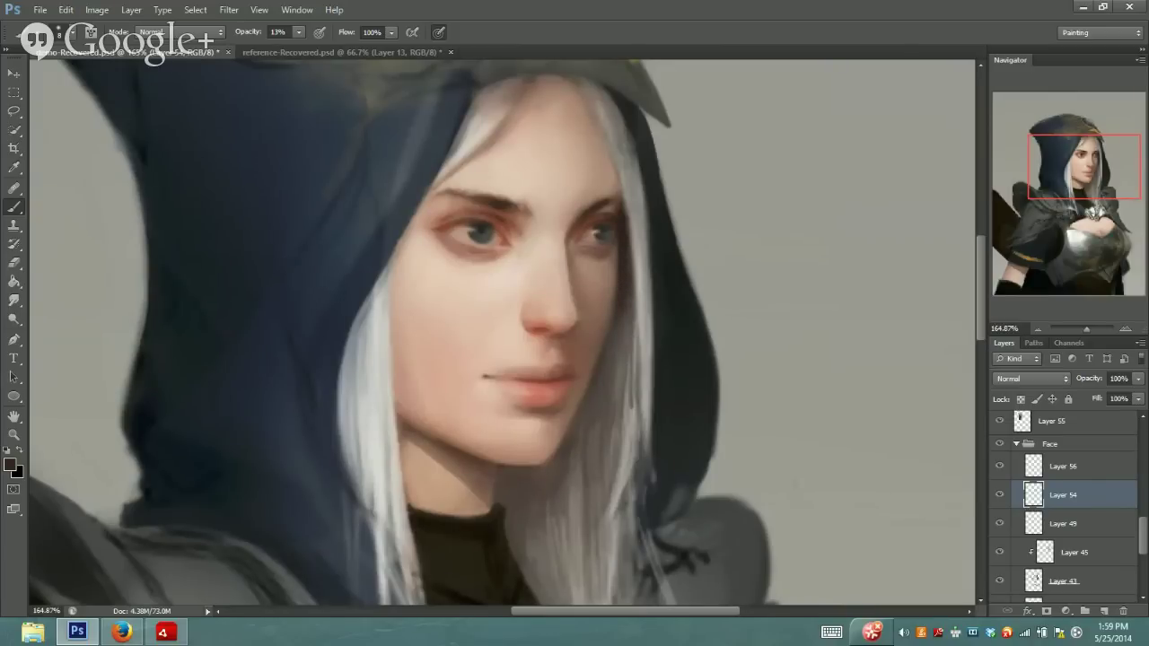
left_click(11, 466)
left_click(184, 299)
left_click(208, 323)
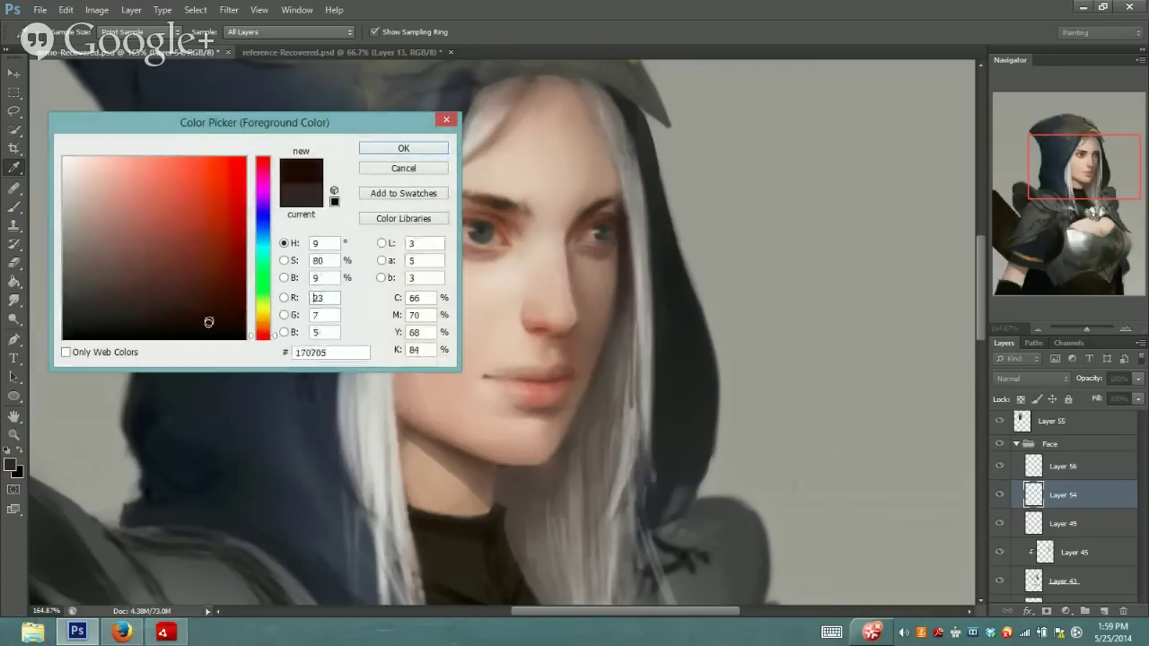
left_click(403, 148)
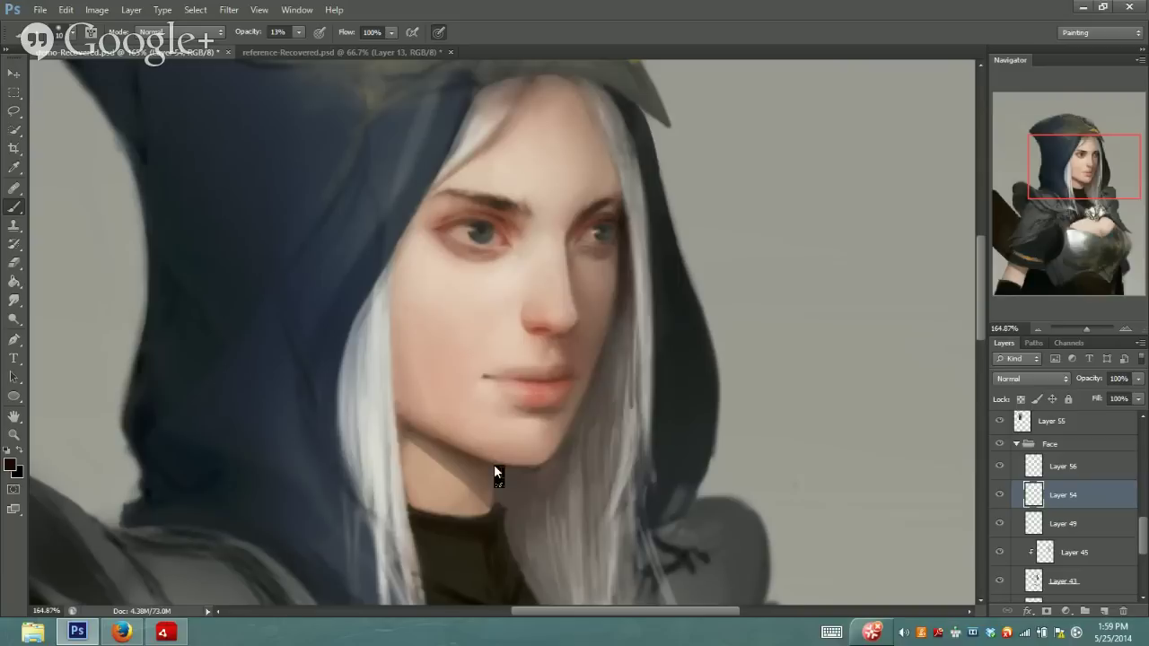
key("bracketright")
key("bracketleft")
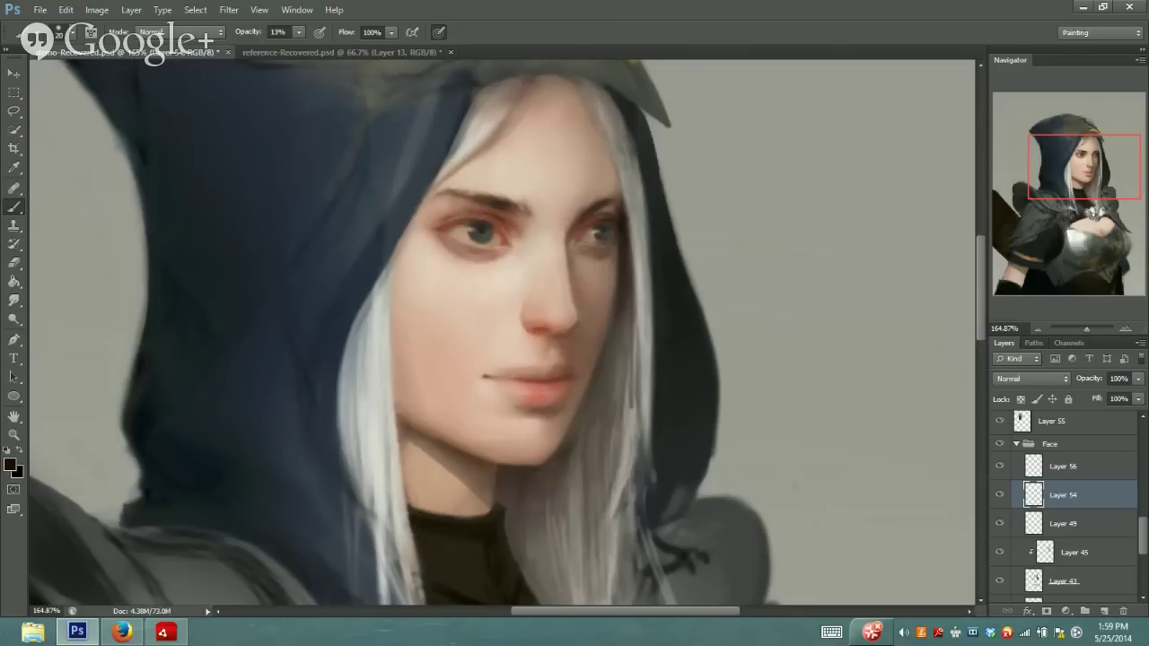
Shift the foreground colour to deep dark red 72190a
left_click(11, 465)
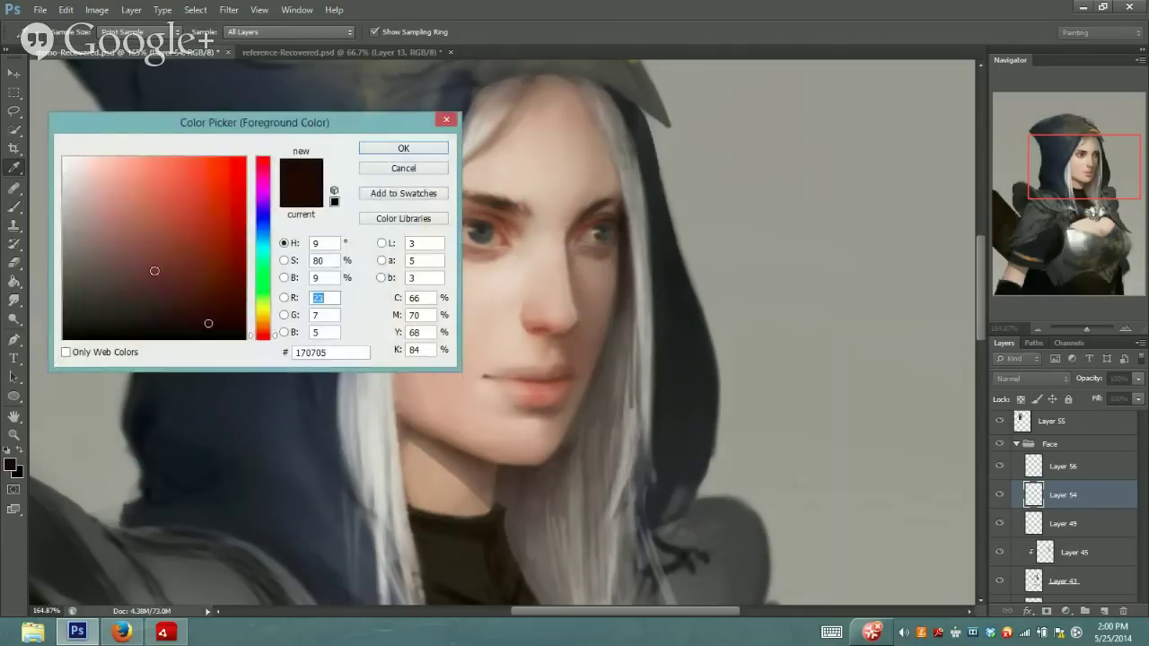
left_click_drag(206, 273, 228, 257)
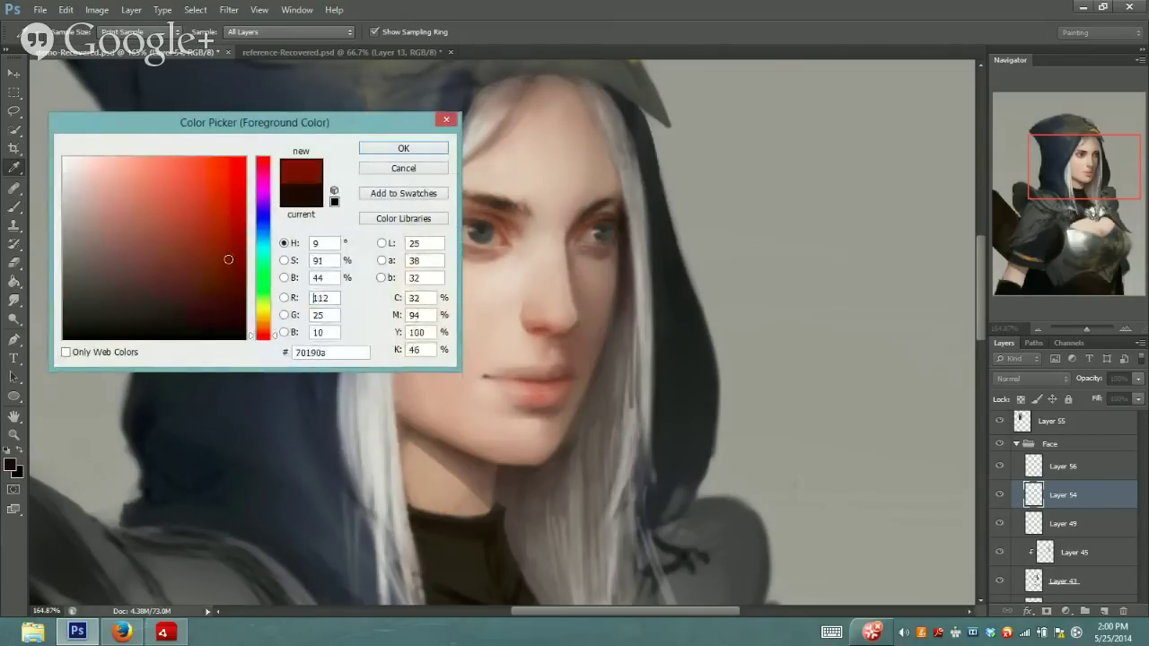
left_click(403, 150)
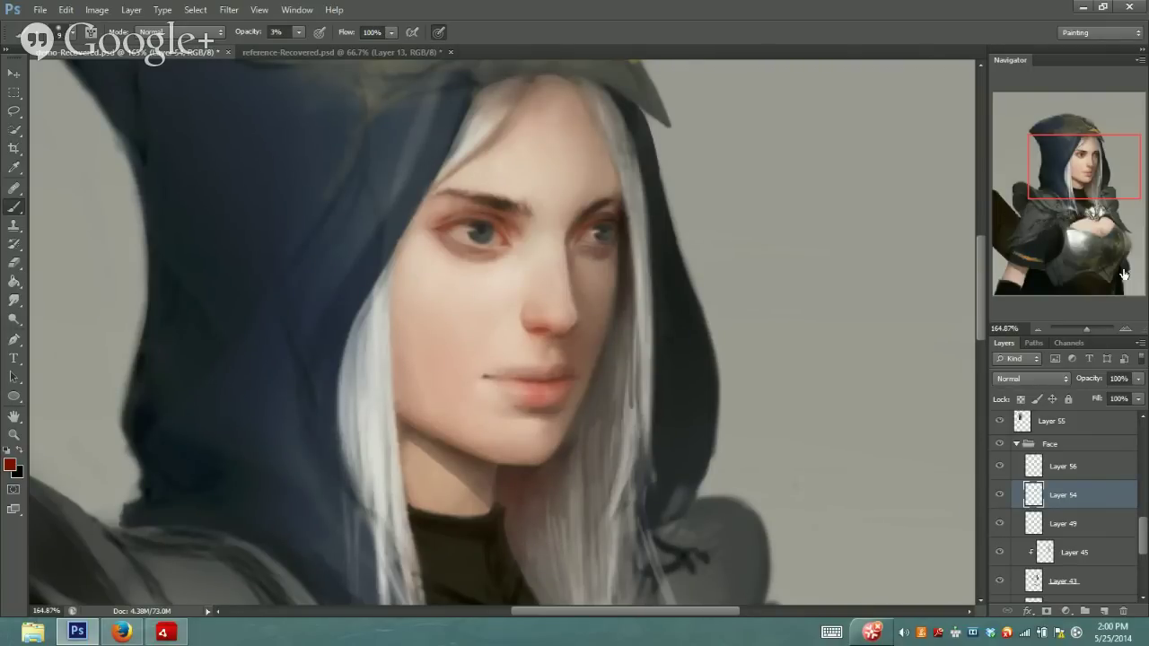
left_click(1079, 329)
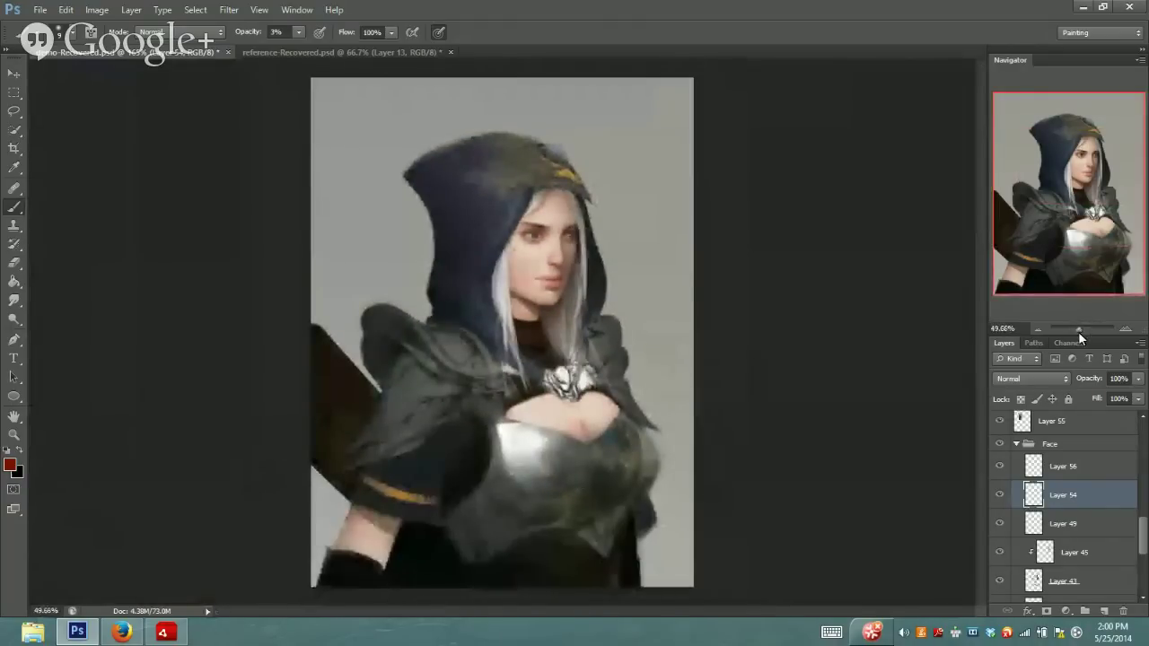
Zoom in on the face and set the brush to 6% opacity at size 30
left_click_drag(1078, 331, 1084, 330)
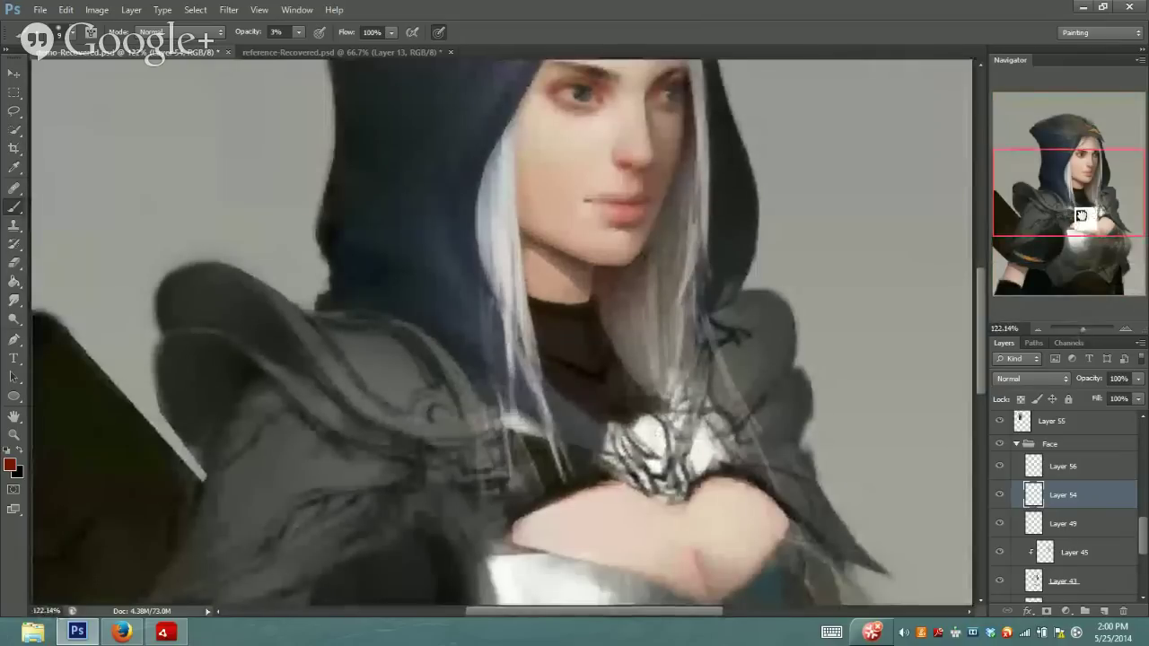
left_click_drag(1081, 215, 1082, 196)
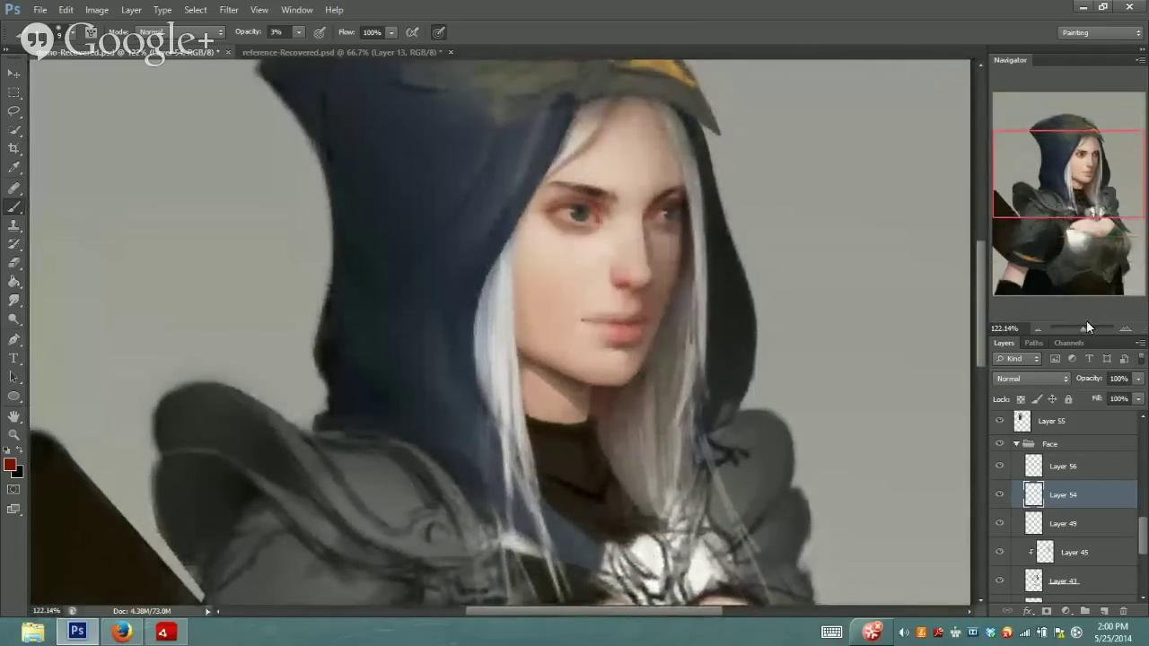
left_click_drag(1087, 322, 1089, 321)
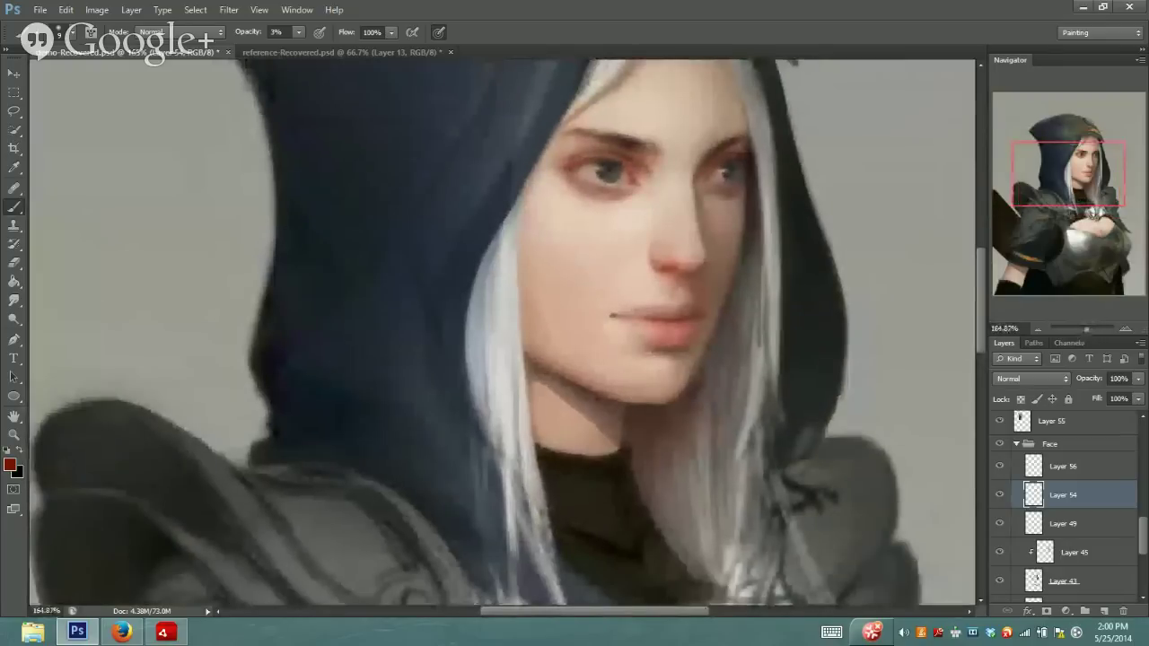
left_click(298, 32)
left_click_drag(300, 46, 303, 46)
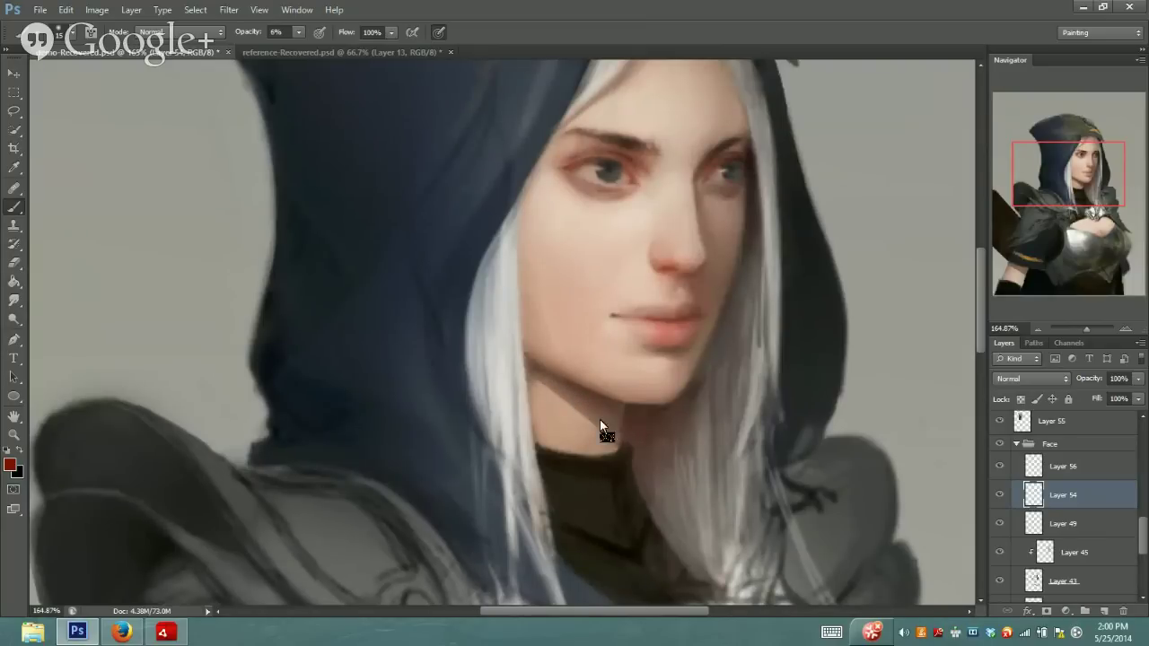
key("bracketright")
key("bracketright")
key("bracketright")
key("bracketright")
key("bracketright")
key("bracketright")
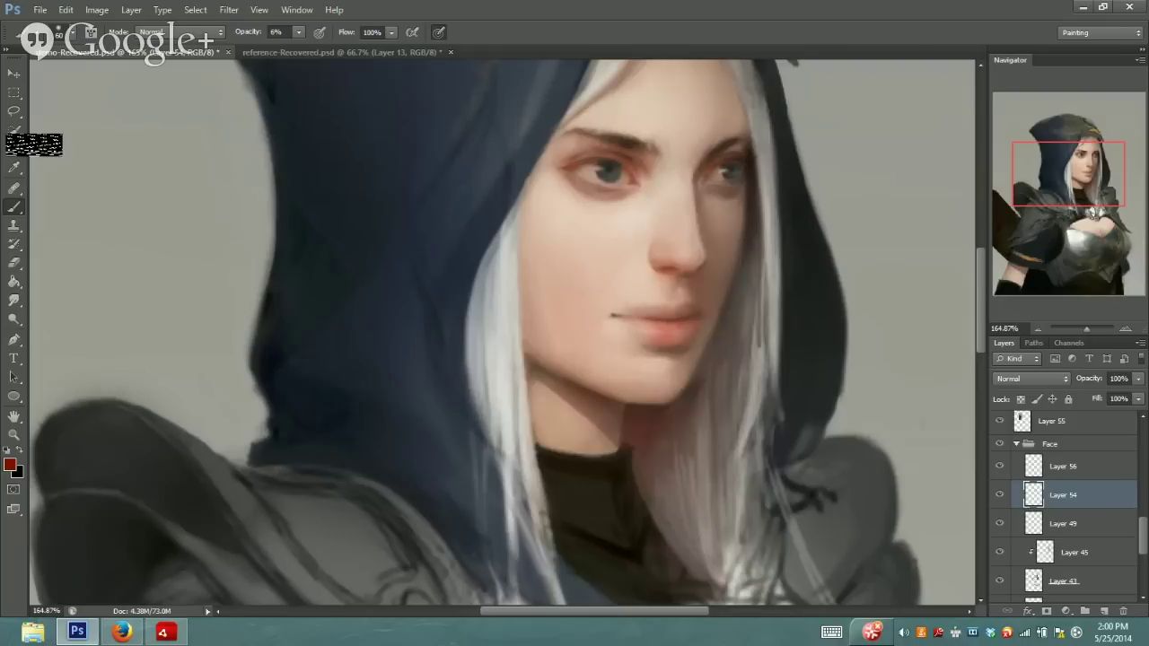
Sample neck and cheek skin tones and paint with the brush at 28% opacity, size 15
left_click(14, 167)
left_click(688, 481)
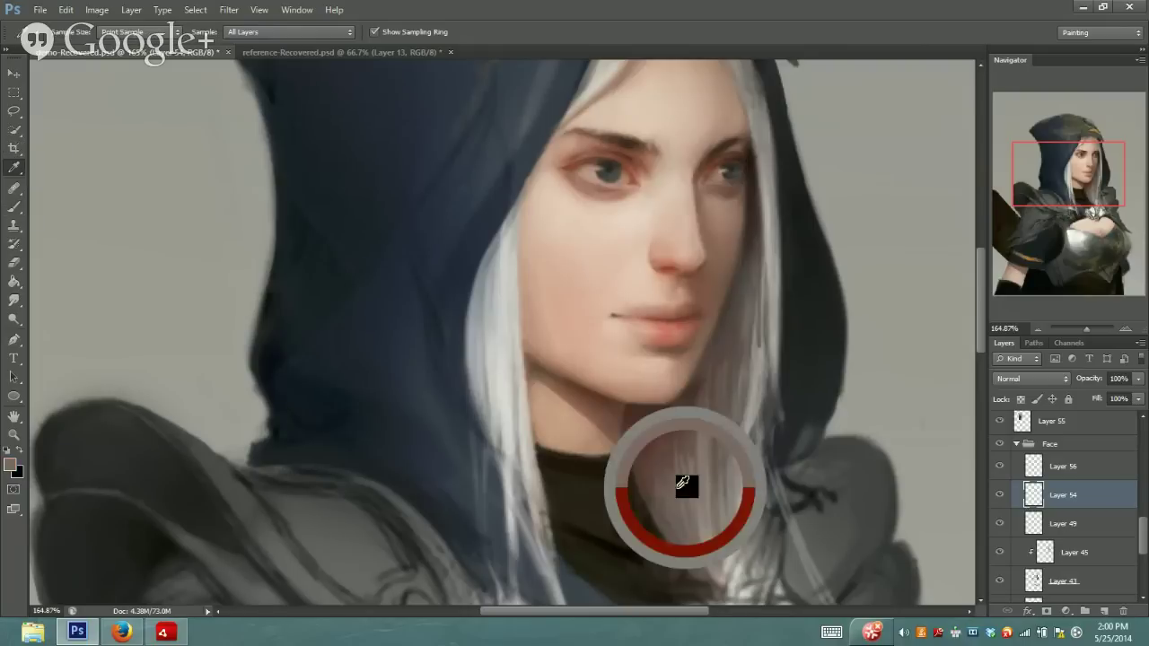
left_click(15, 206)
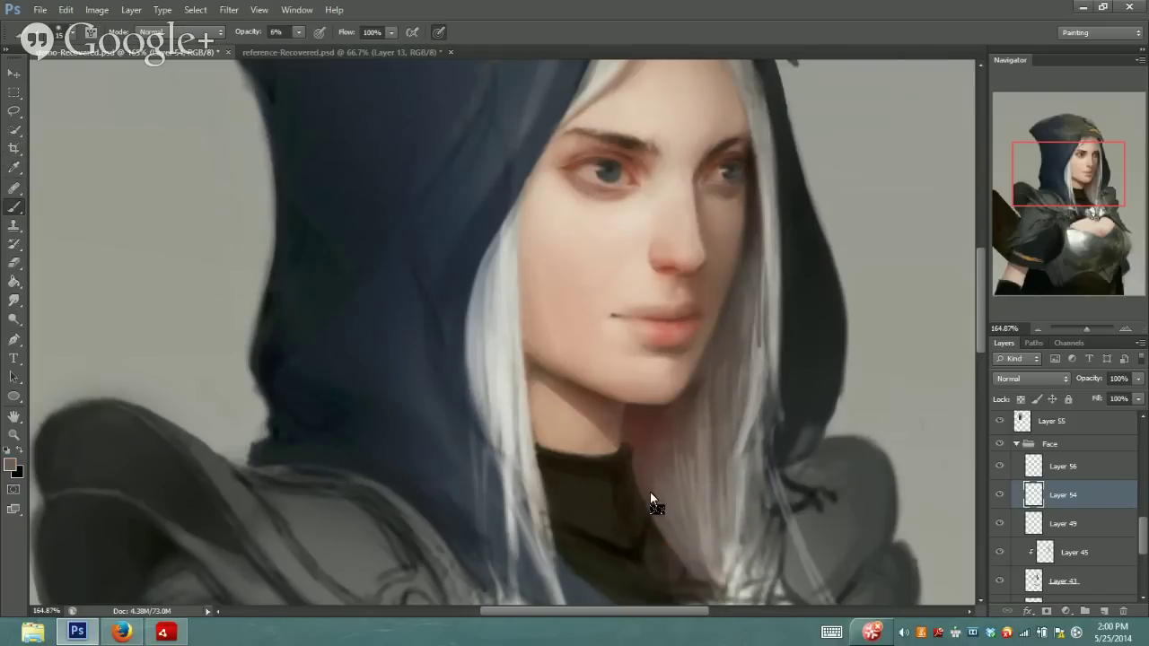
key("2")
key("8")
key("bracketright")
key("i")
left_click(754, 260)
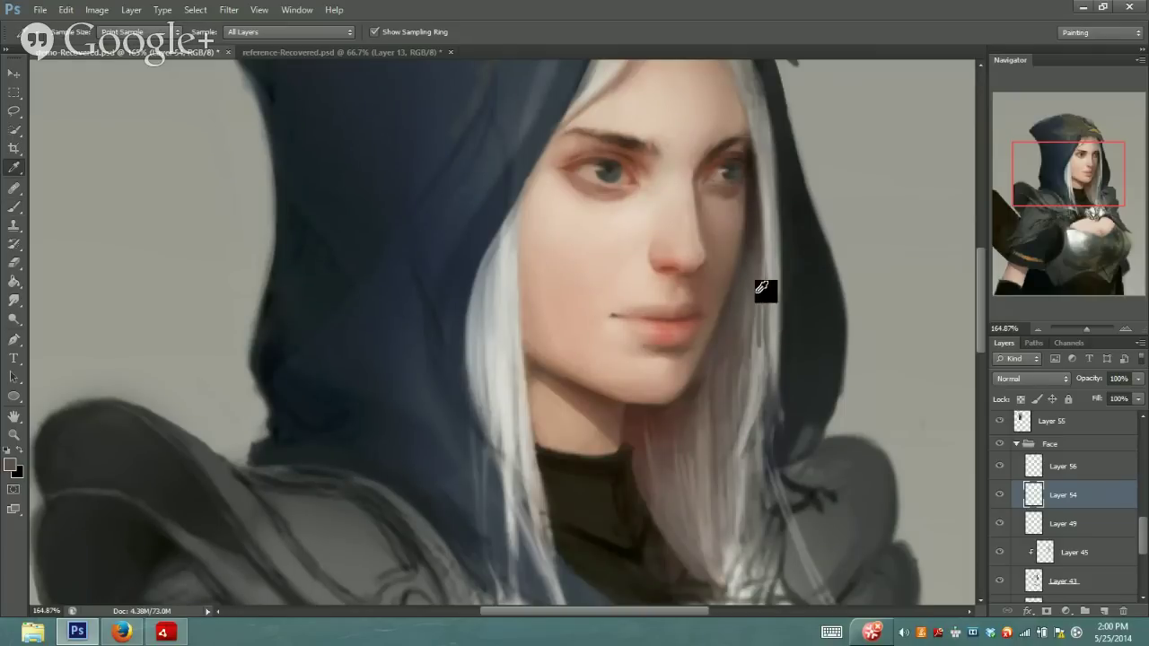
left_click(763, 352)
left_click(22, 207)
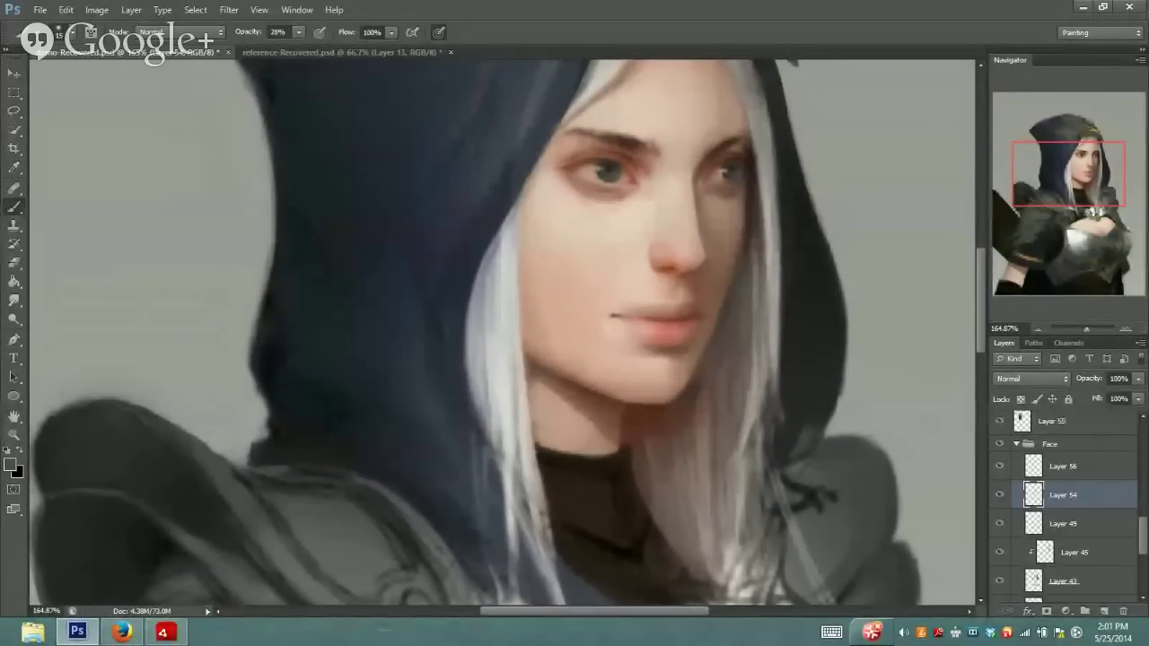
left_click_drag(1053, 189, 1071, 168)
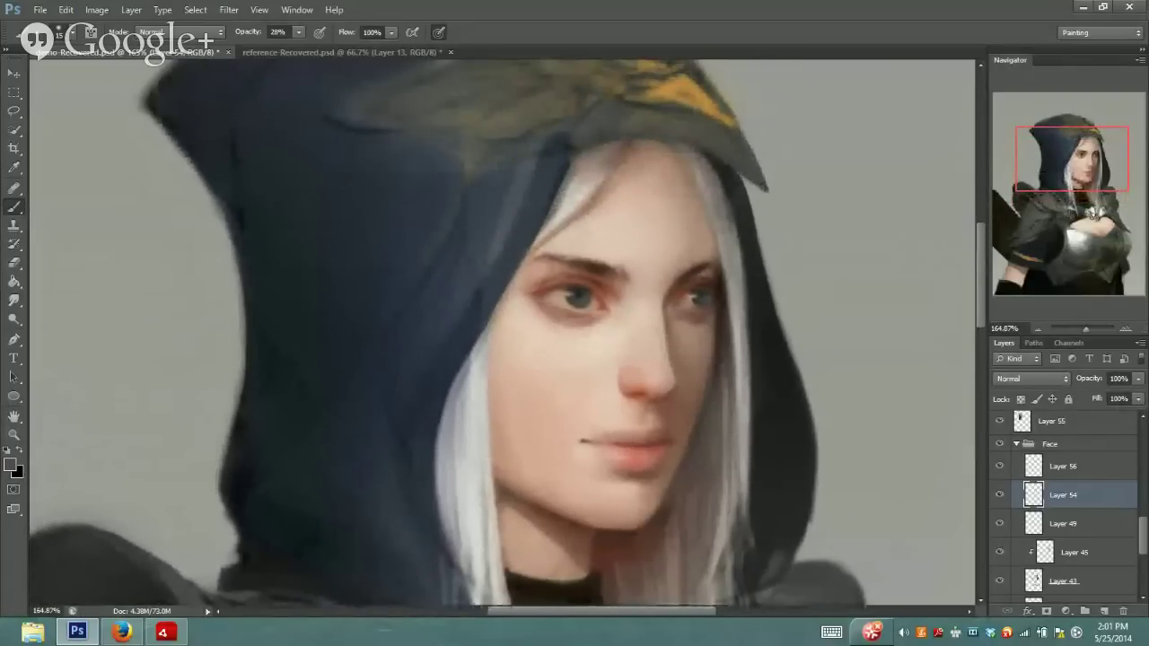
Sample a light forehead tone, then a dark hood-edge colour, with brush opacity at 12%
key("i")
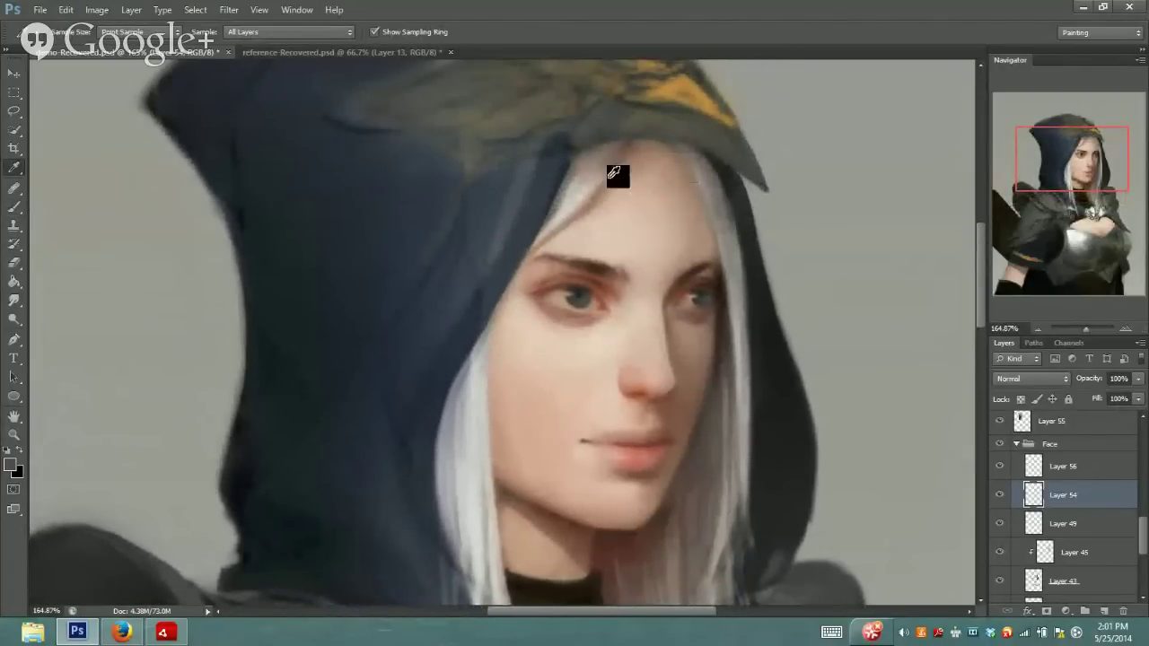
left_click(566, 188)
key("b")
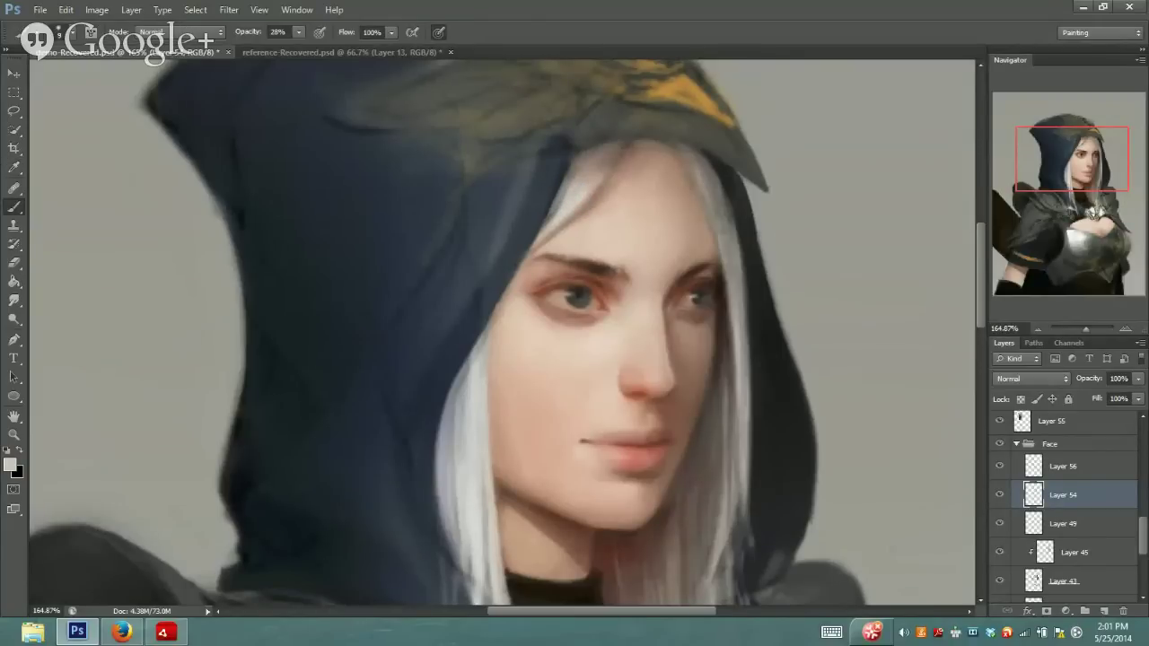
key("bracketright")
left_click(298, 32)
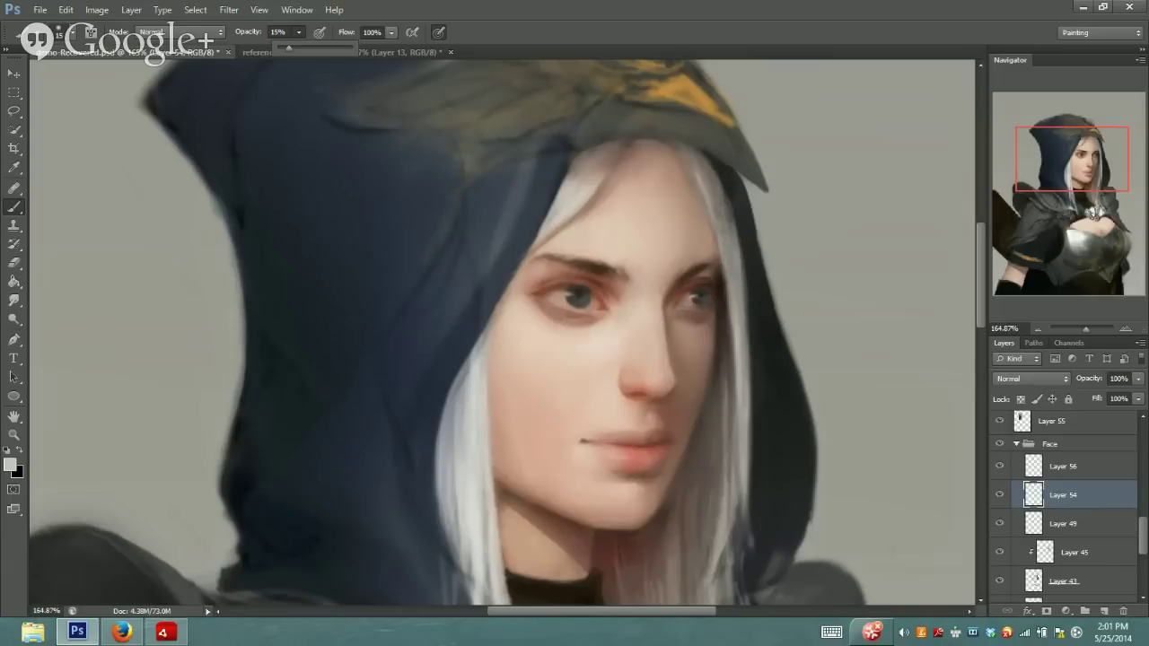
left_click(754, 231, "alt")
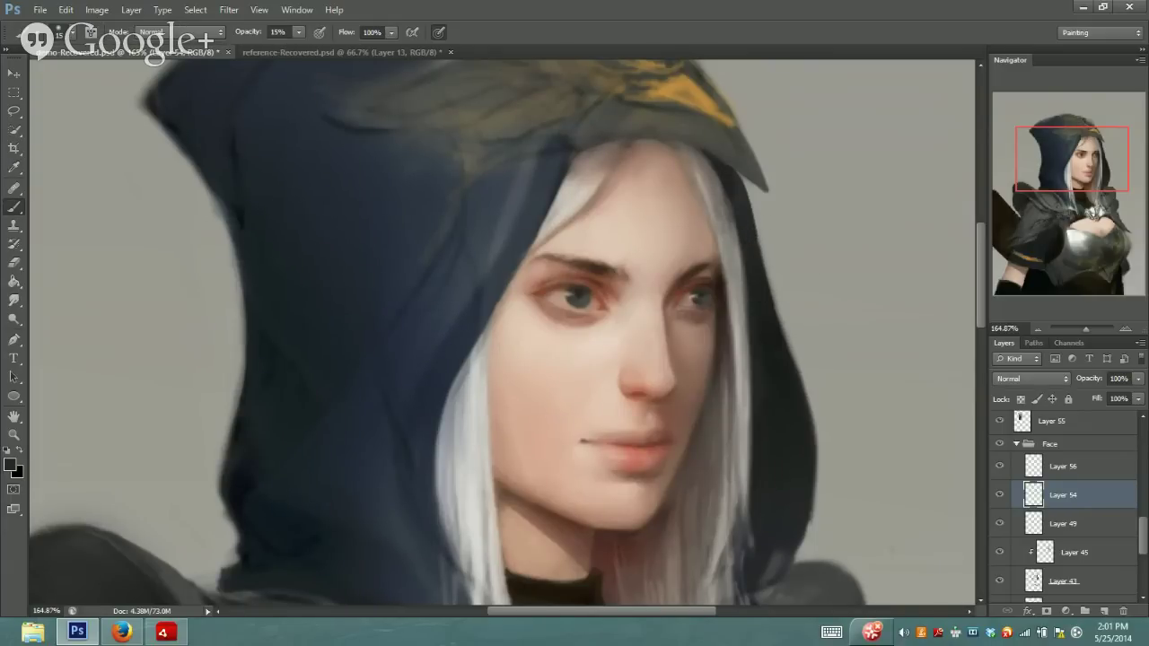
left_click(298, 33)
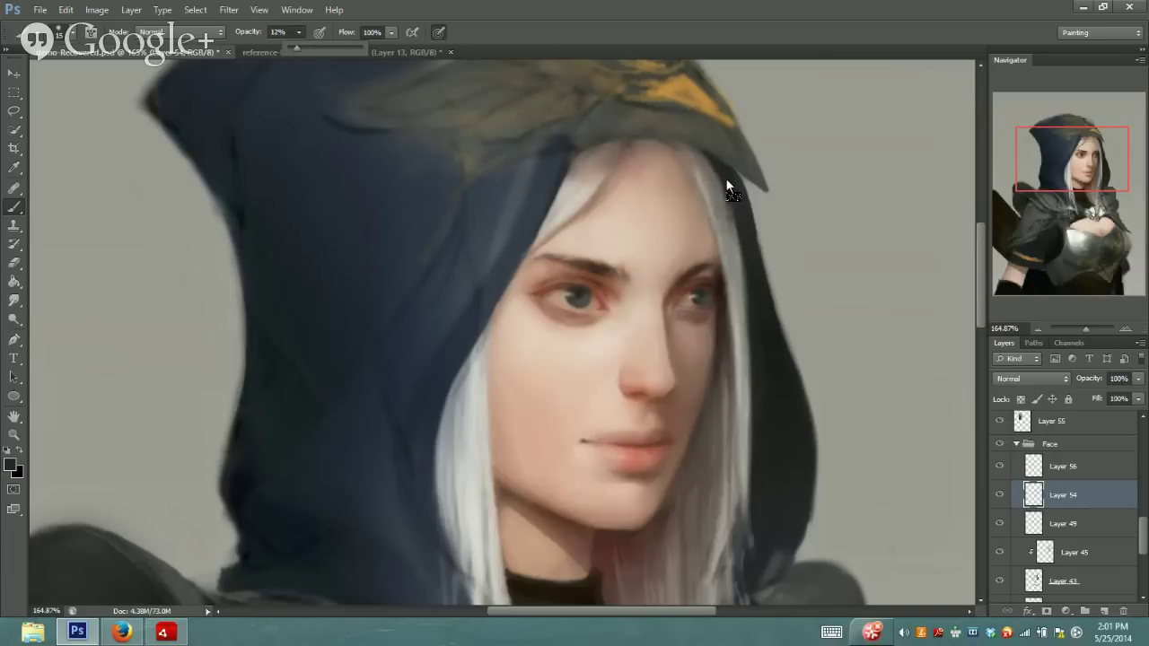
left_click(732, 268)
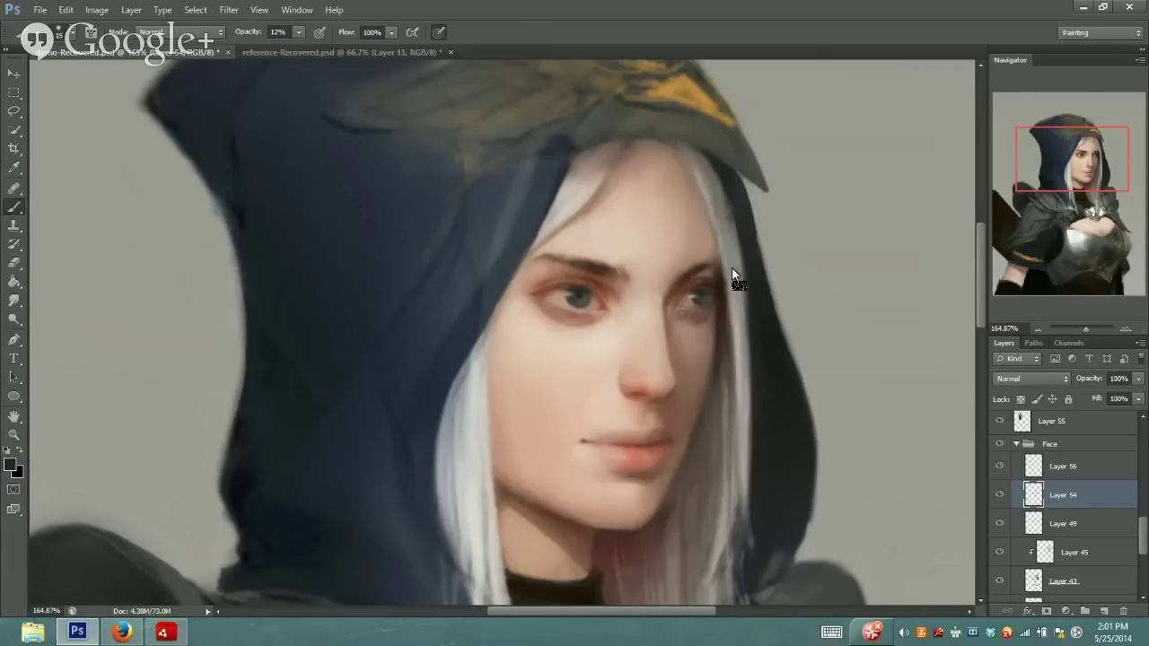
Paint dark strokes along the hood edge beside the hair, raising opacity to 28%
left_click_drag(738, 253, 743, 324)
left_click(299, 32)
left_click(729, 194)
left_click_drag(740, 283, 747, 411)
left_click_drag(742, 289, 746, 460)
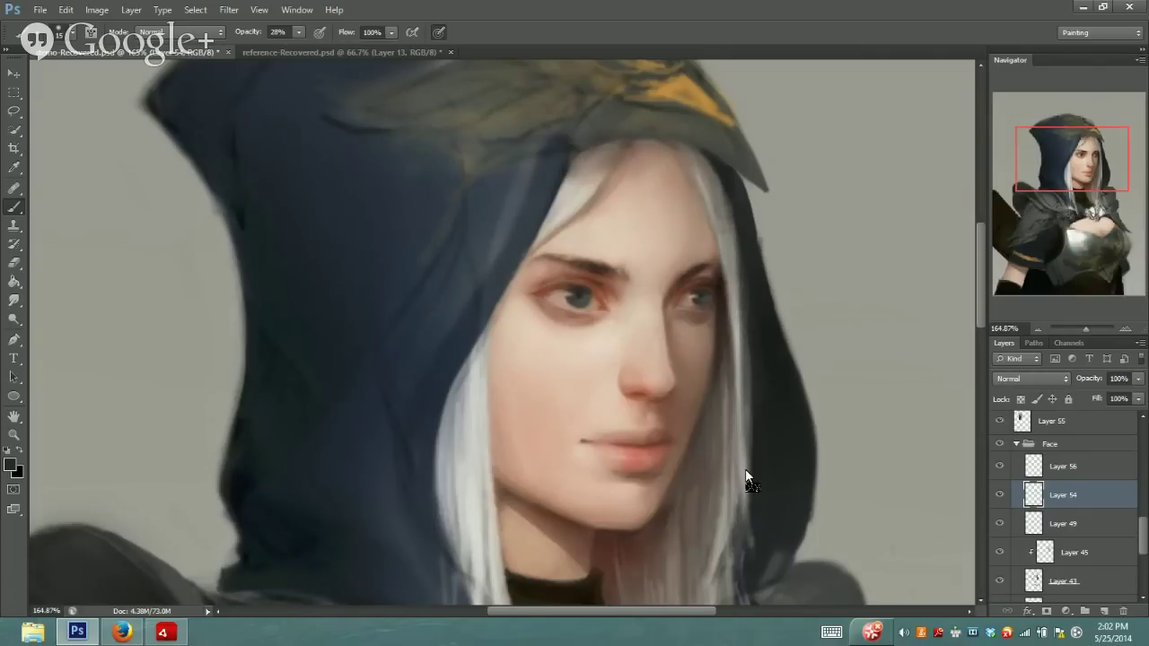
mouse_move(742, 324)
left_mouse_down()
mouse_move(745, 519)
mouse_move(734, 467)
left_mouse_up()
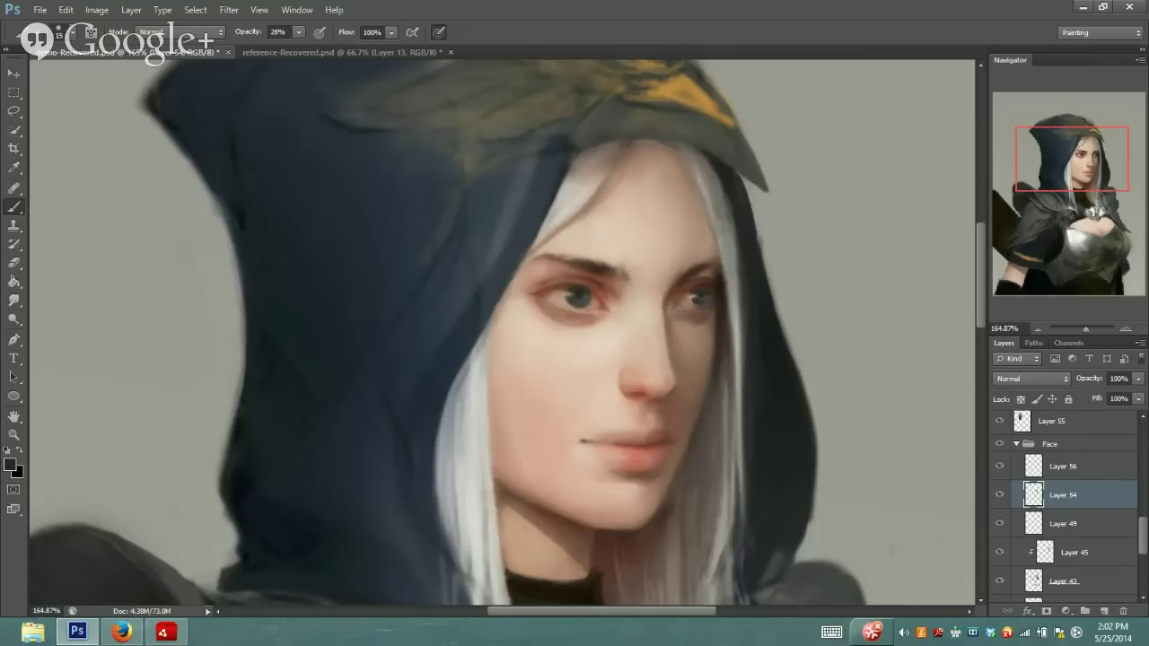
left_click_drag(732, 535, 731, 496)
Reduce the brush to size 20 at 15% opacity and pan toward the hood top
left_click_drag(298, 32, 285, 49)
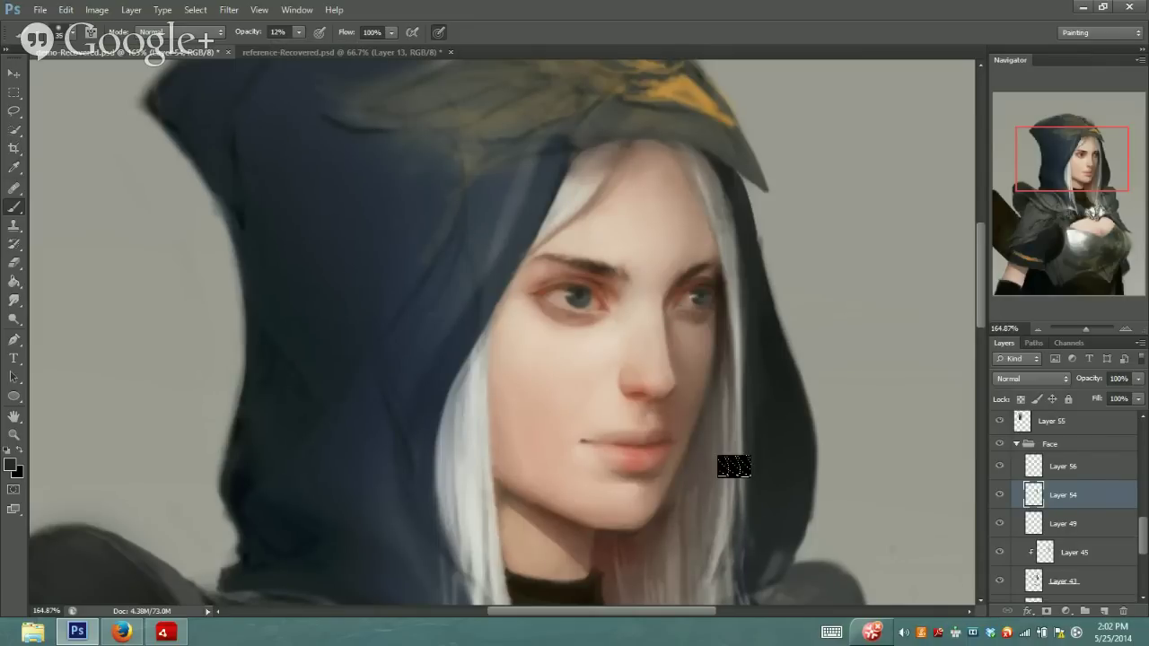
key("bracketleft")
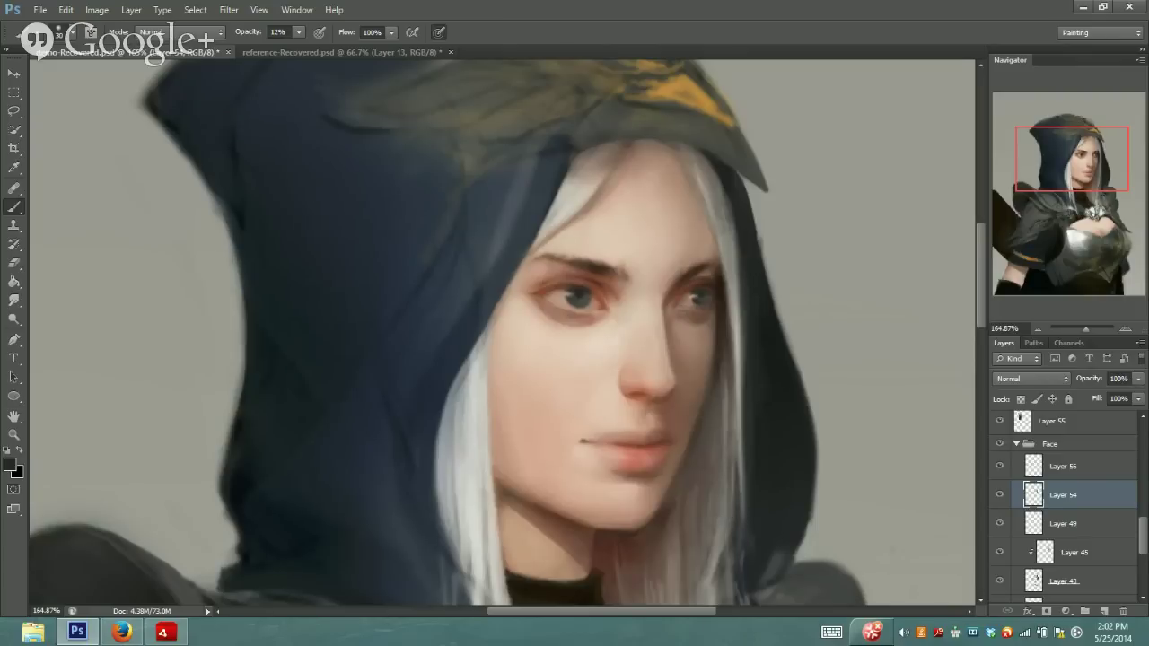
left_click(300, 35)
left_click_drag(299, 51, 303, 50)
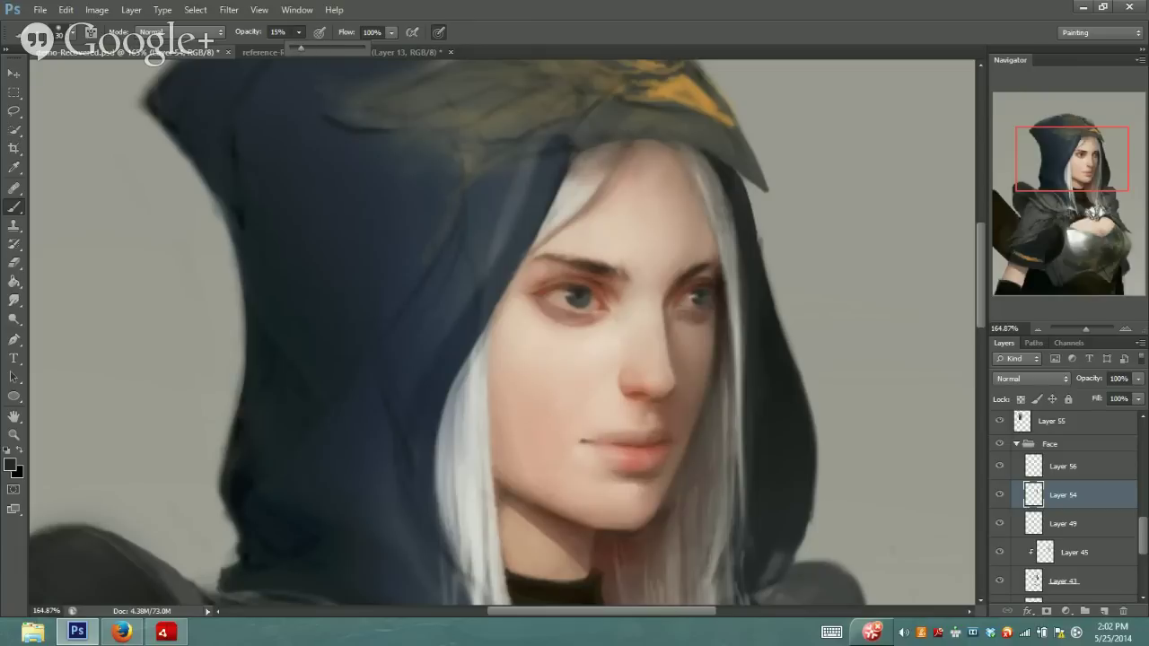
key("bracketleft")
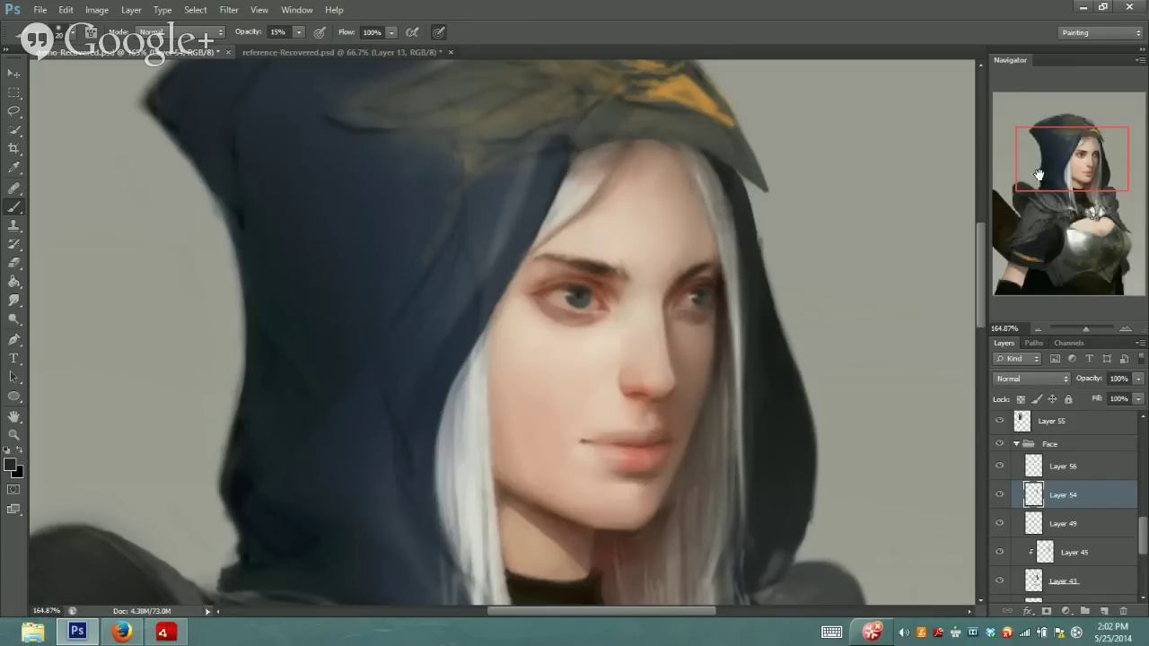
mouse_move(1039, 166)
left_mouse_down()
mouse_move(1047, 176)
mouse_move(1035, 177)
left_mouse_up()
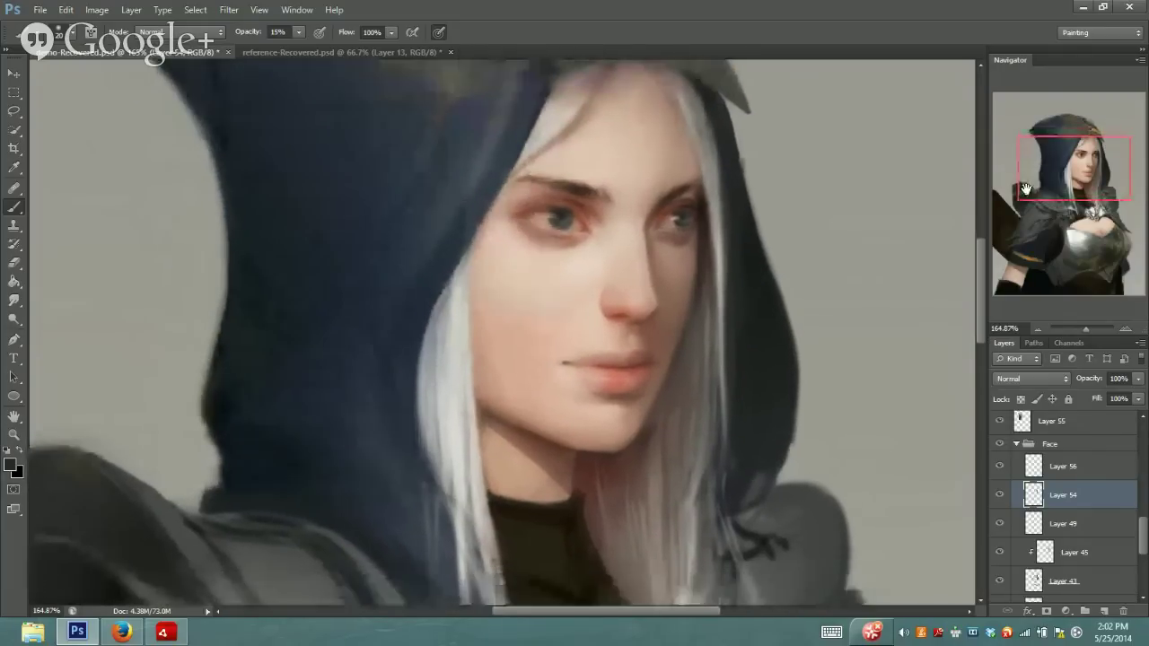
left_click_drag(1092, 137, 1089, 134)
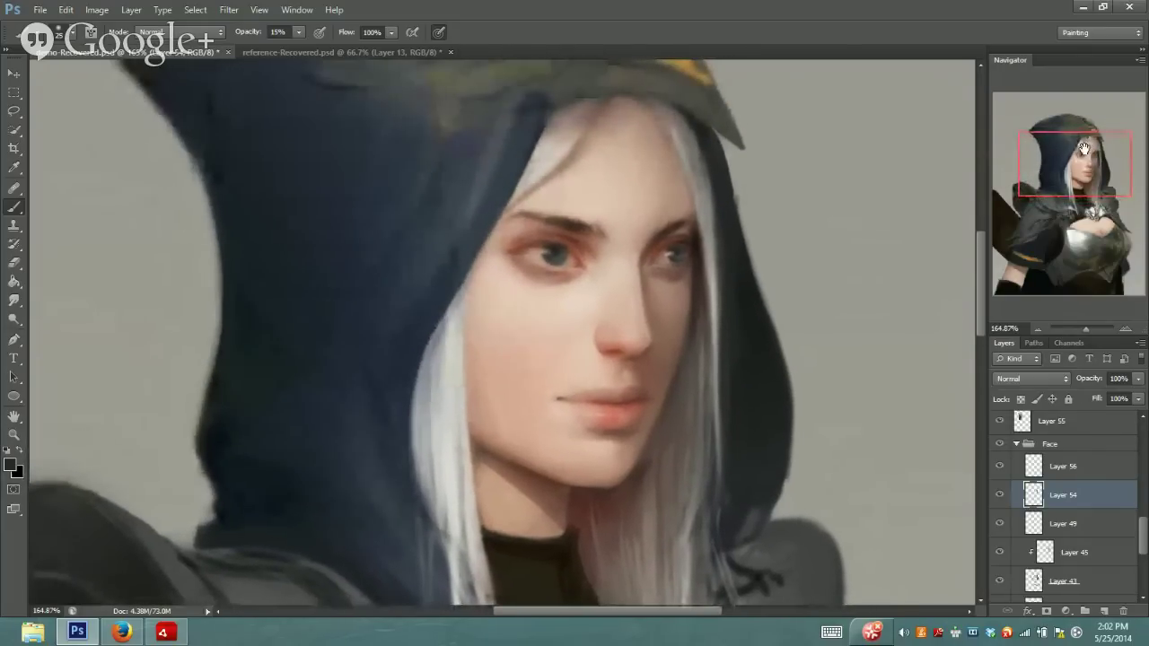
Resample the hood-edge colour and use a size-40 brush at very low opacity
left_click(697, 273, "alt")
left_click_drag(304, 51, 299, 51)
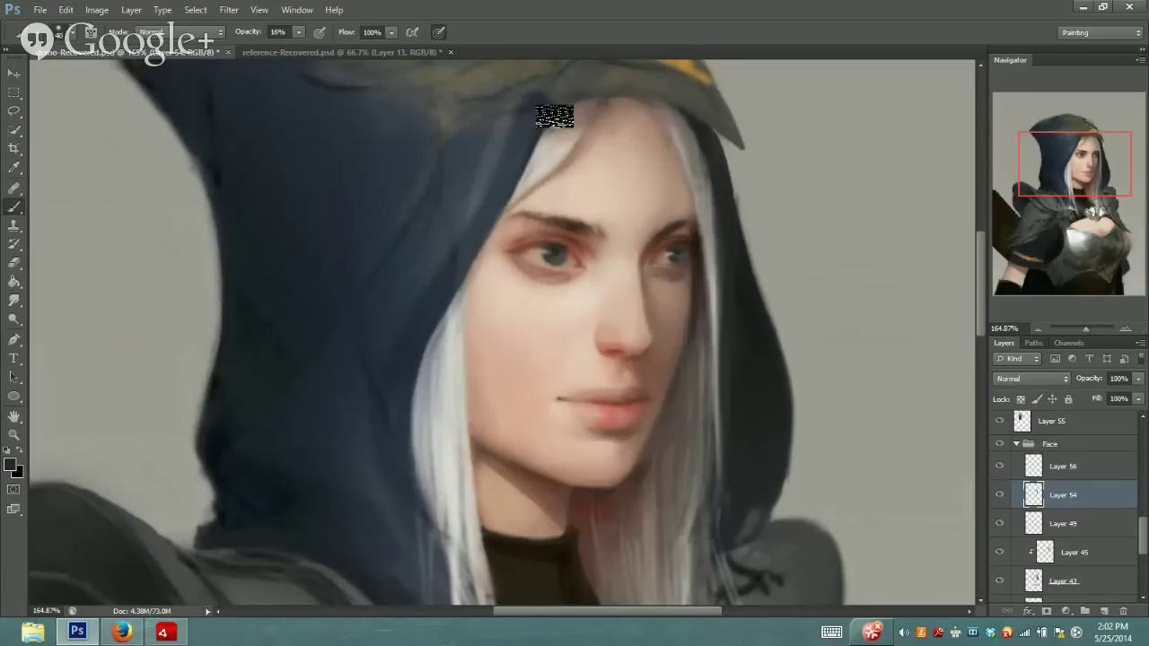
key("bracketright")
key("bracketright")
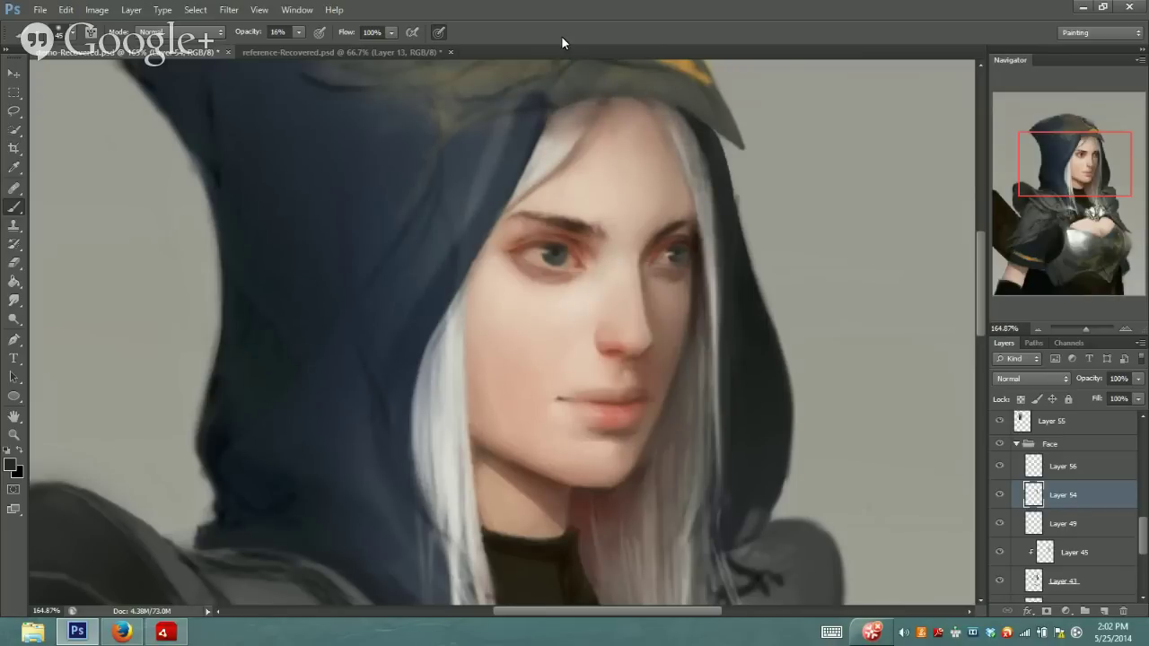
left_click_drag(298, 32, 291, 50)
left_click(298, 32)
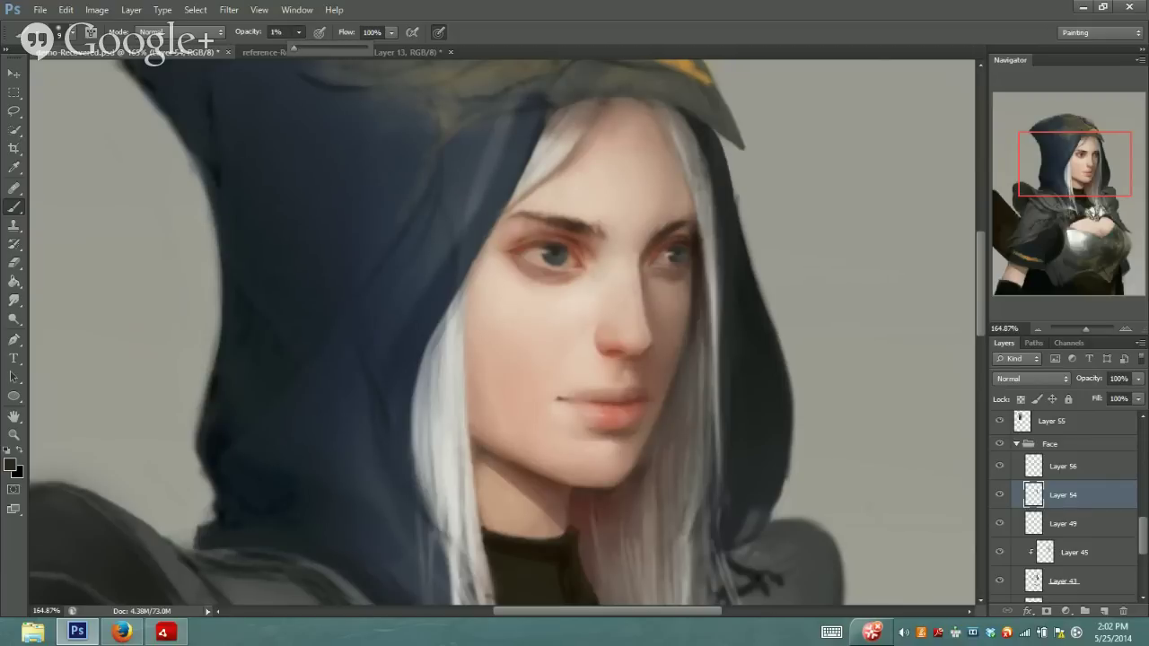
left_click(465, 430)
Sample the warm reddish-brown eyebrow colour for painting
key("i")
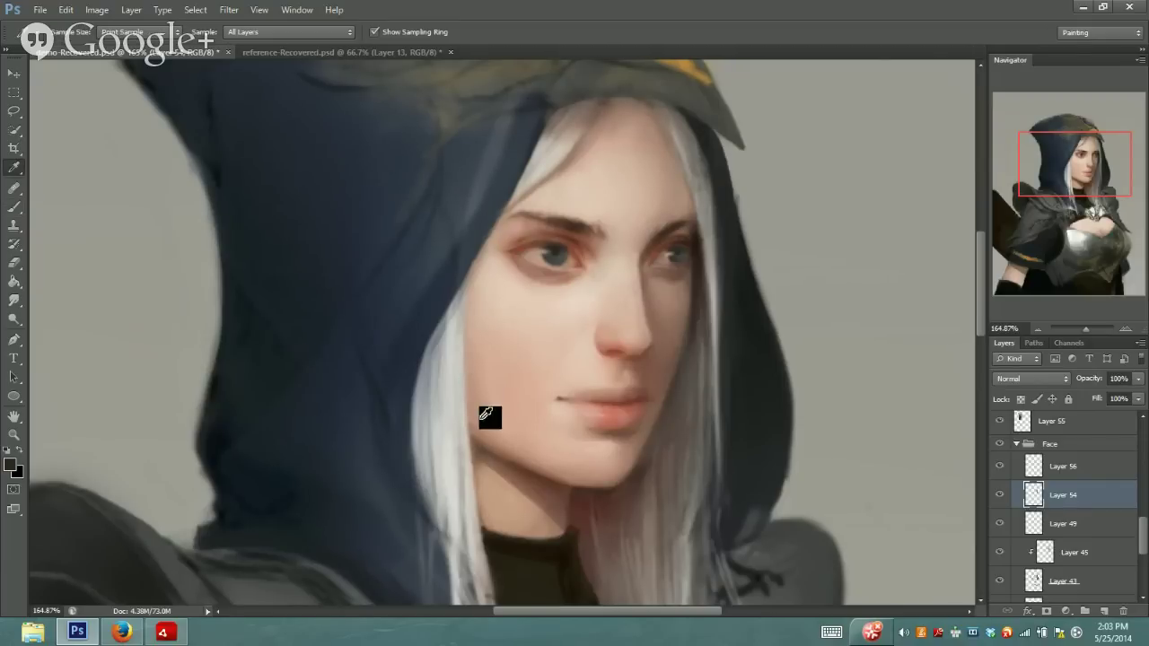
left_click(590, 237)
left_click(591, 239)
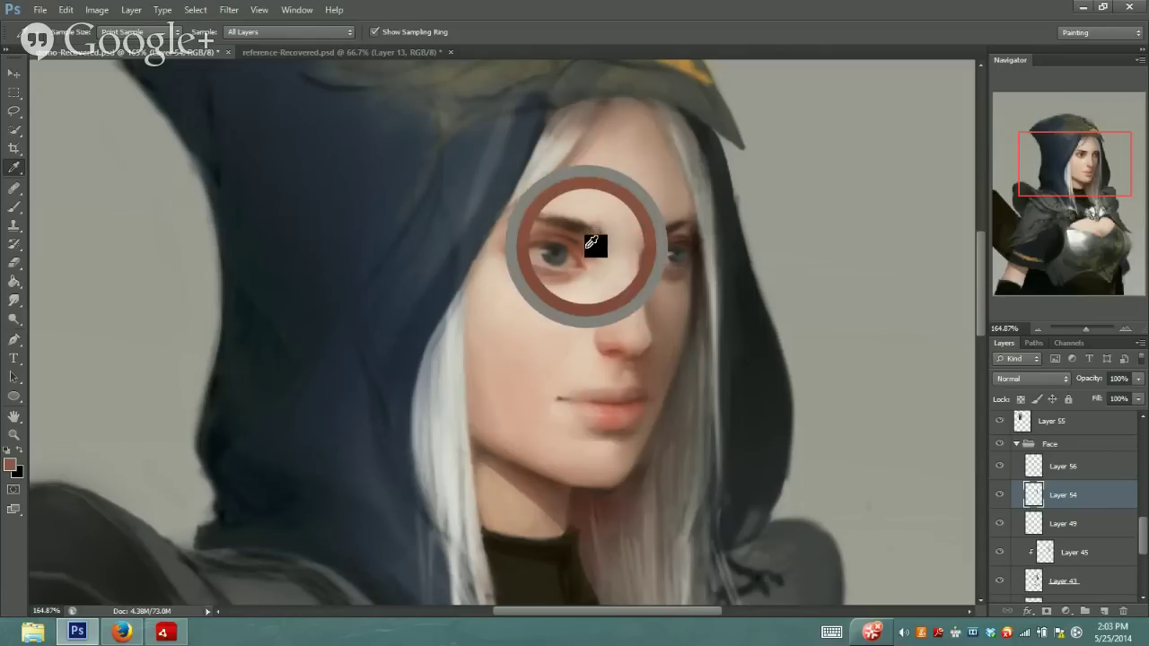
key("b")
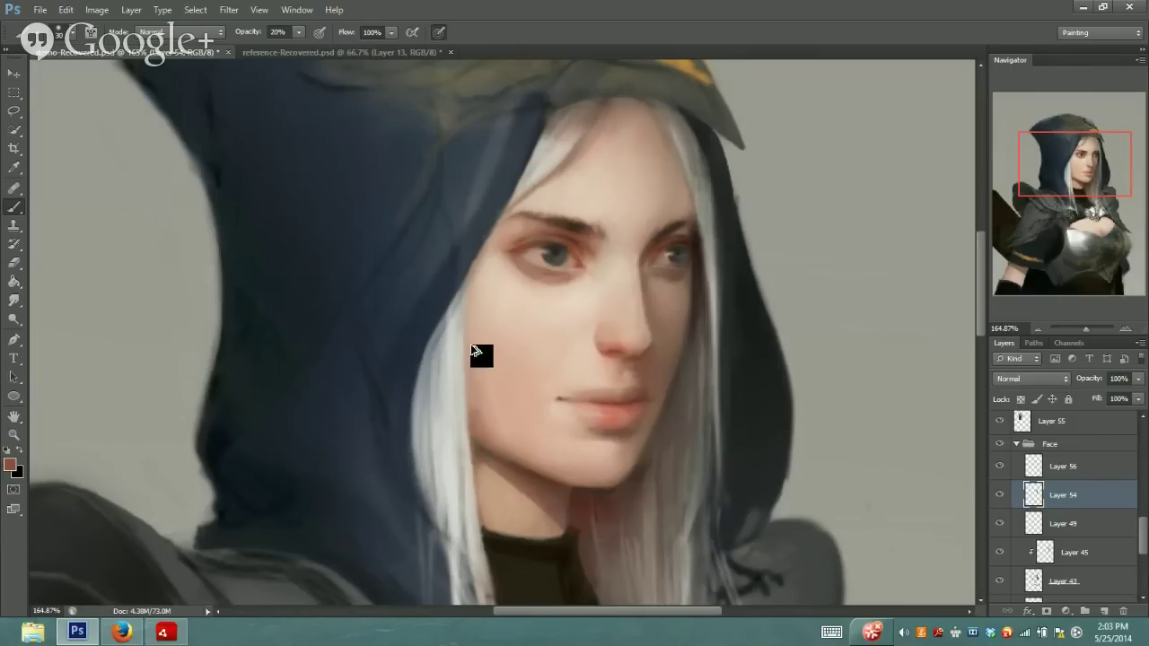
Lasso the left cheek and glaze brown inside it with a size-80 brush at 9% opacity
key("l")
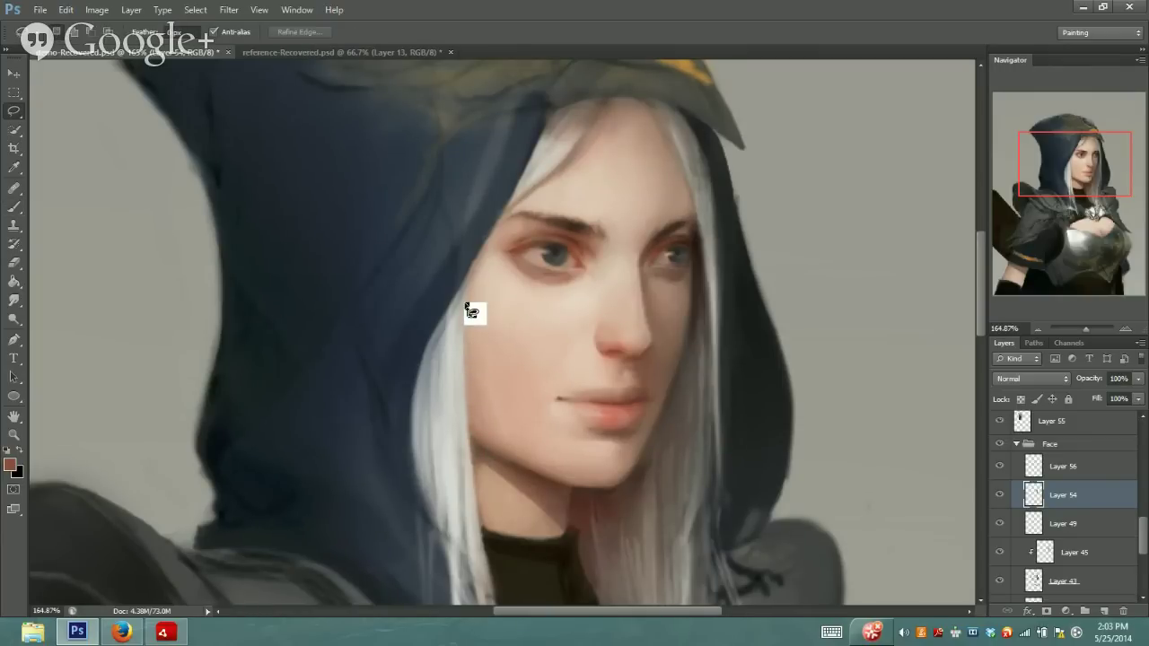
mouse_move(466, 283)
left_mouse_down()
mouse_move(479, 469)
mouse_move(503, 490)
mouse_move(545, 478)
mouse_move(492, 307)
mouse_move(467, 295)
left_mouse_up()
key("b")
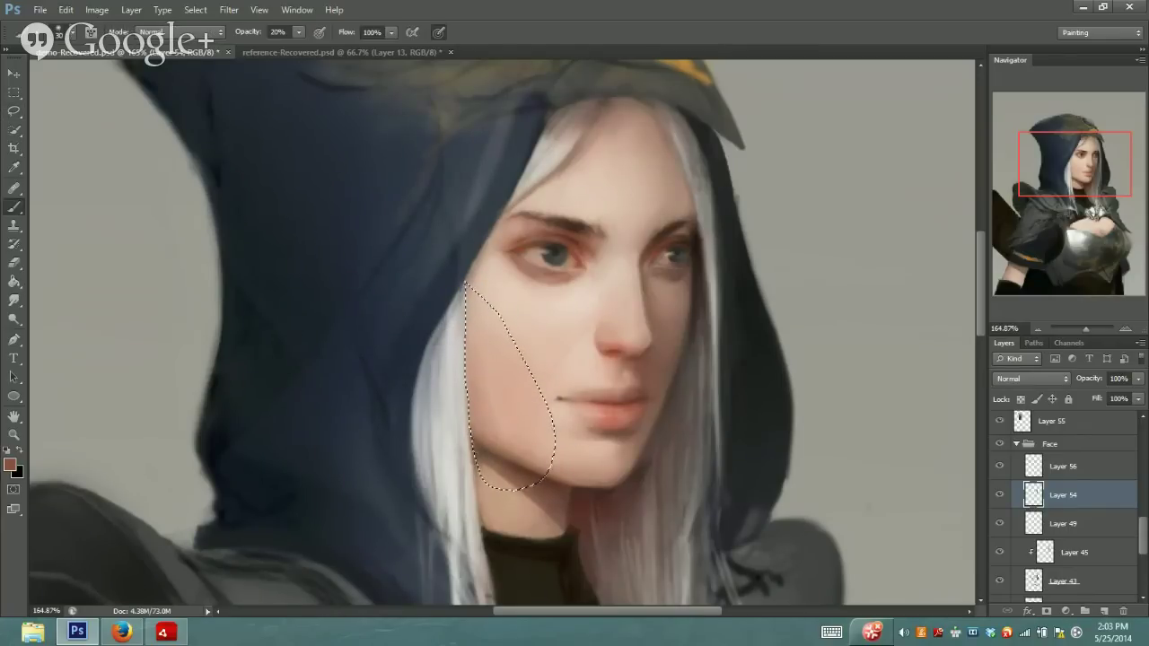
left_click(299, 32)
left_click(303, 46)
left_click(367, 153)
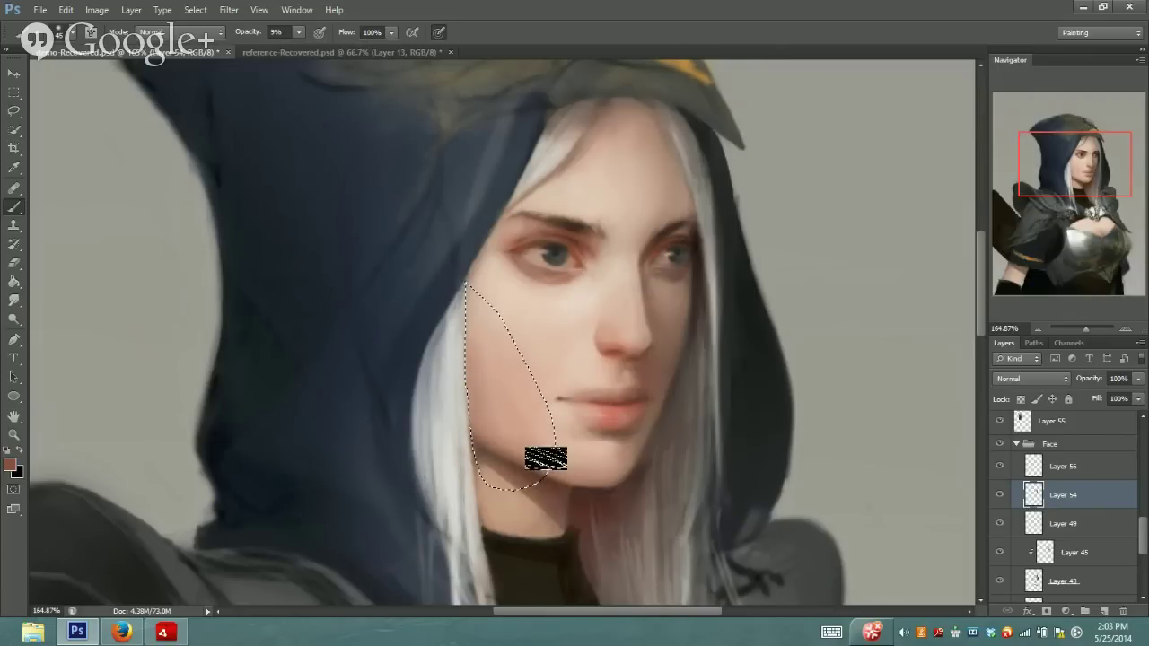
right_click(385, 137, "alt")
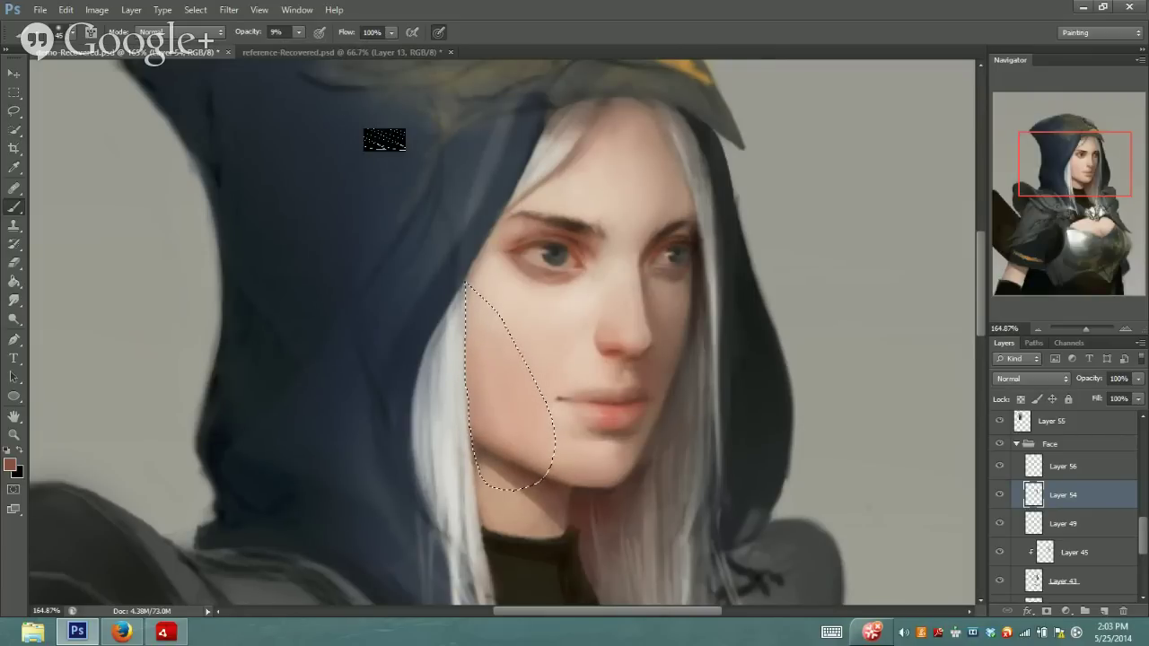
right_click(469, 348, "alt")
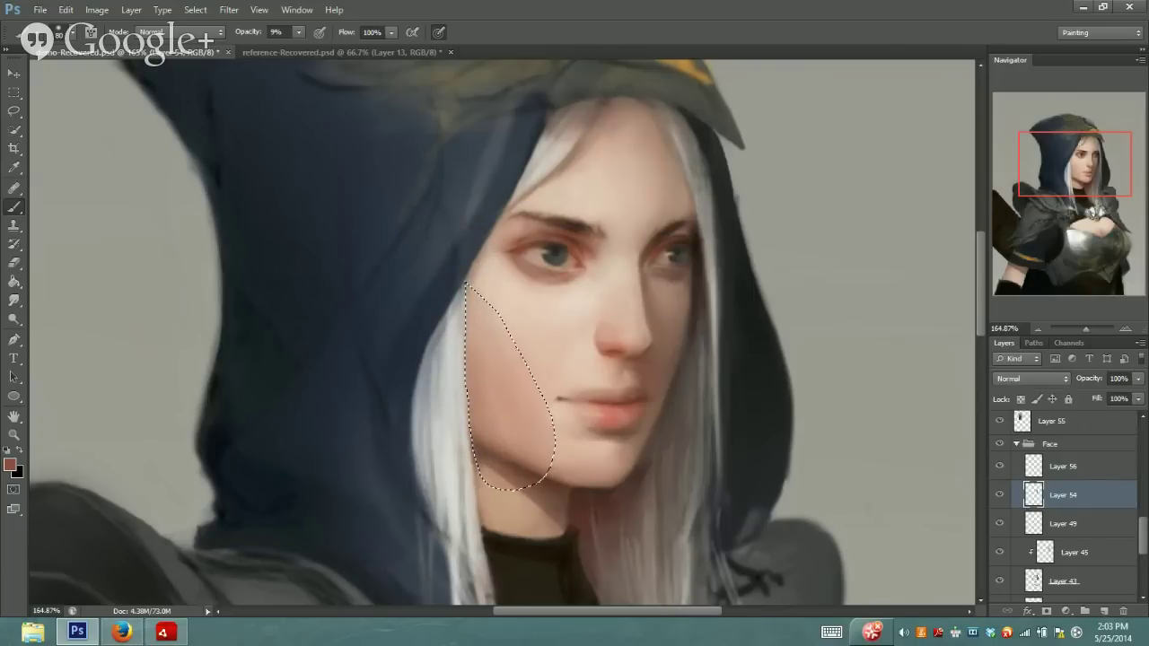
Deselect the cheek and set the eraser to size 30 at 48% opacity
key("l")
right_click(506, 385)
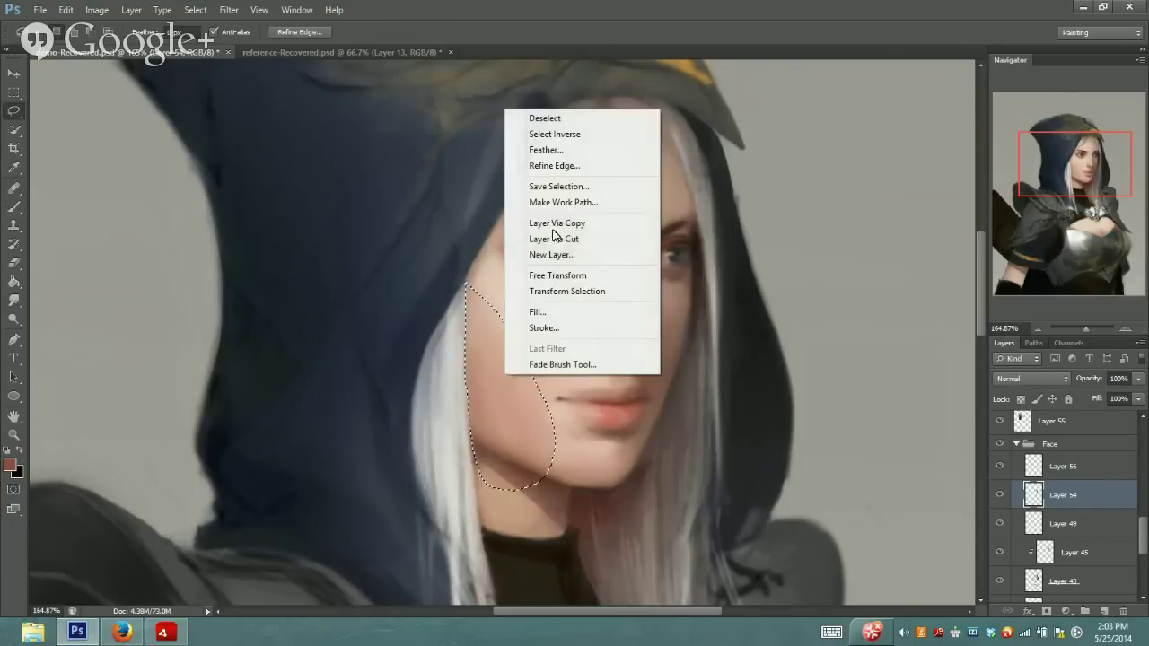
left_click(545, 116)
key("e")
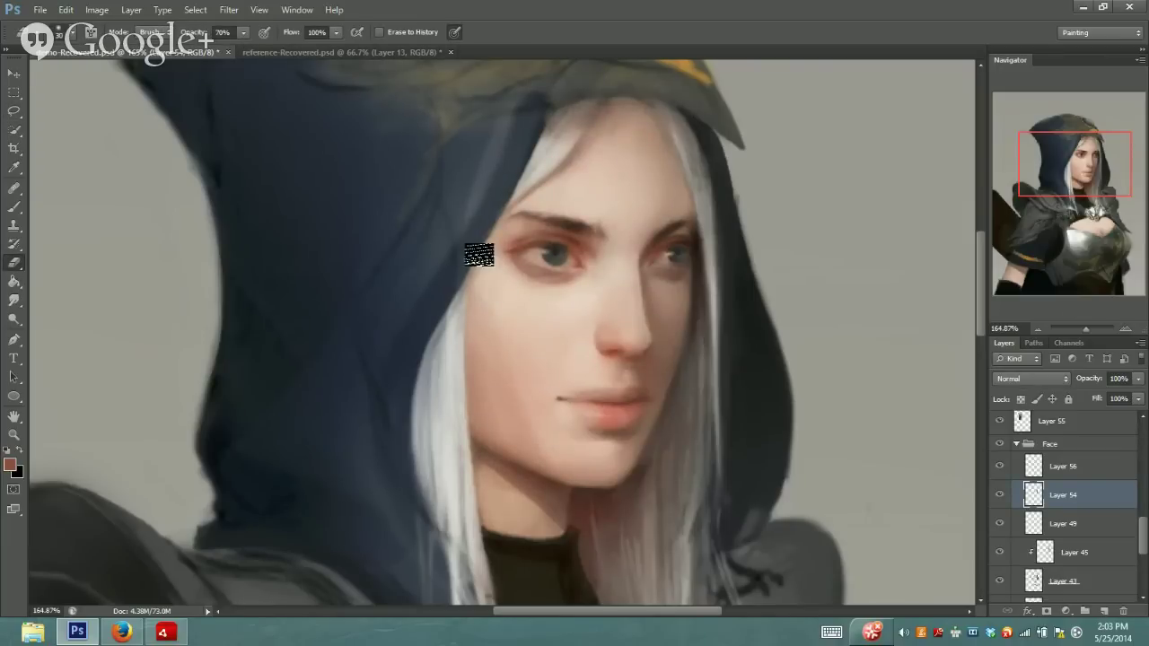
key("bracketright")
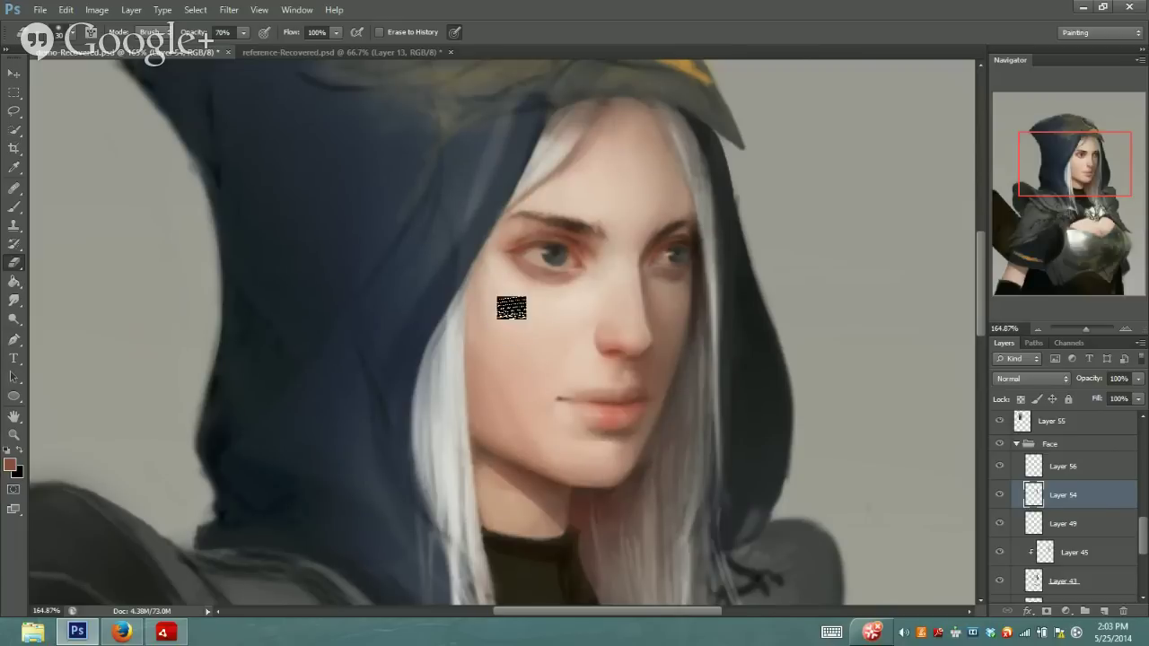
left_click(243, 33)
left_click_drag(227, 47, 229, 47)
Navigate the view to the hood top and forehead at about 149% zoom
key("i")
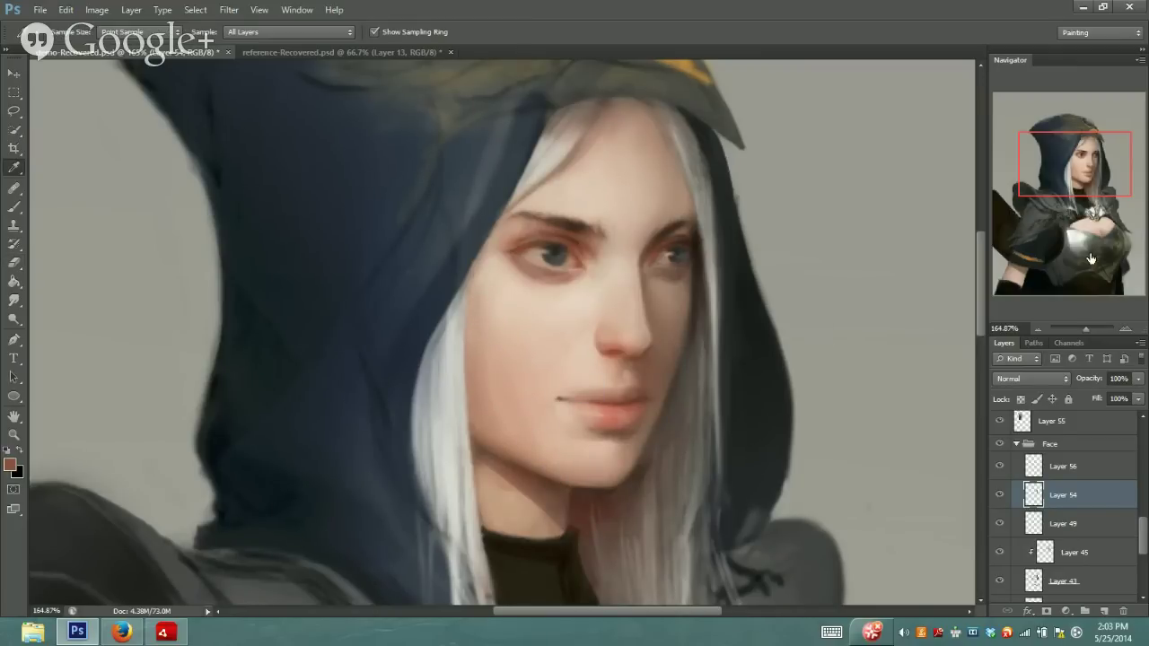
left_click_drag(1103, 188, 1104, 274)
left_click_drag(1086, 329, 1082, 326)
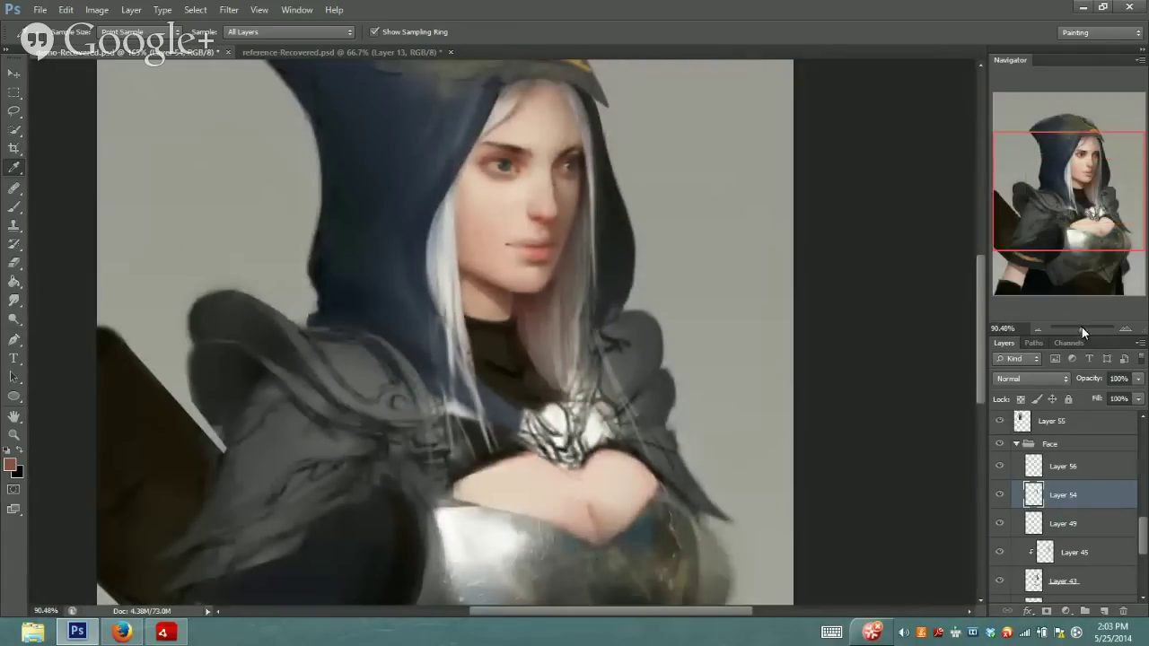
left_click_drag(1085, 190, 1078, 197)
left_click_drag(1082, 325, 1080, 321)
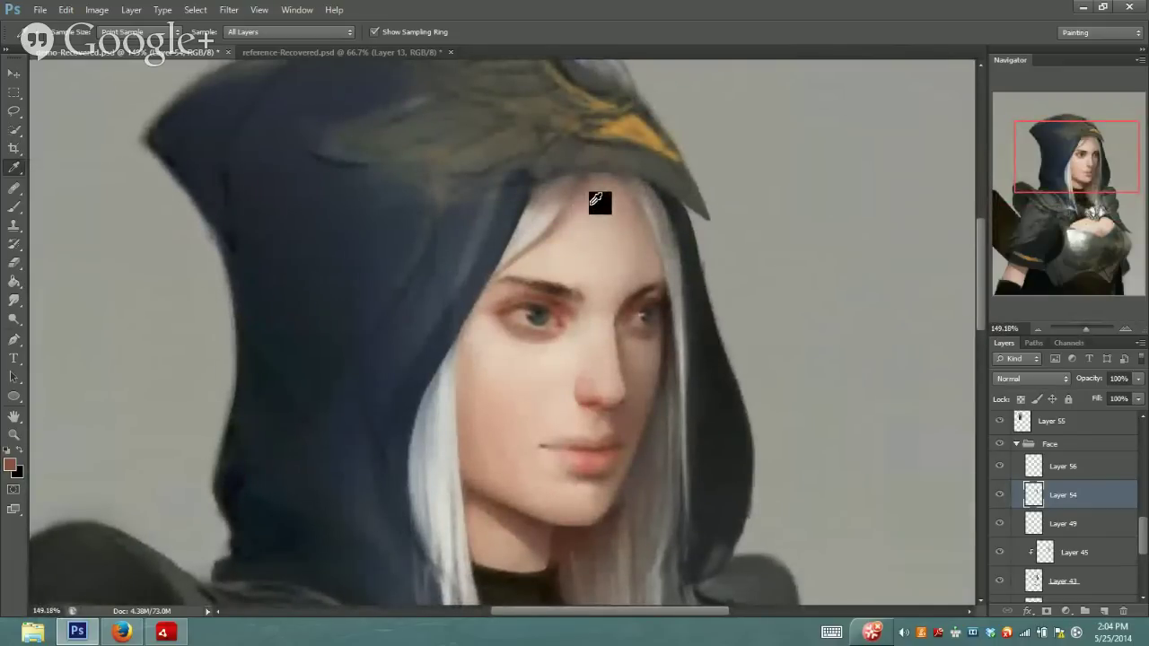
key("l")
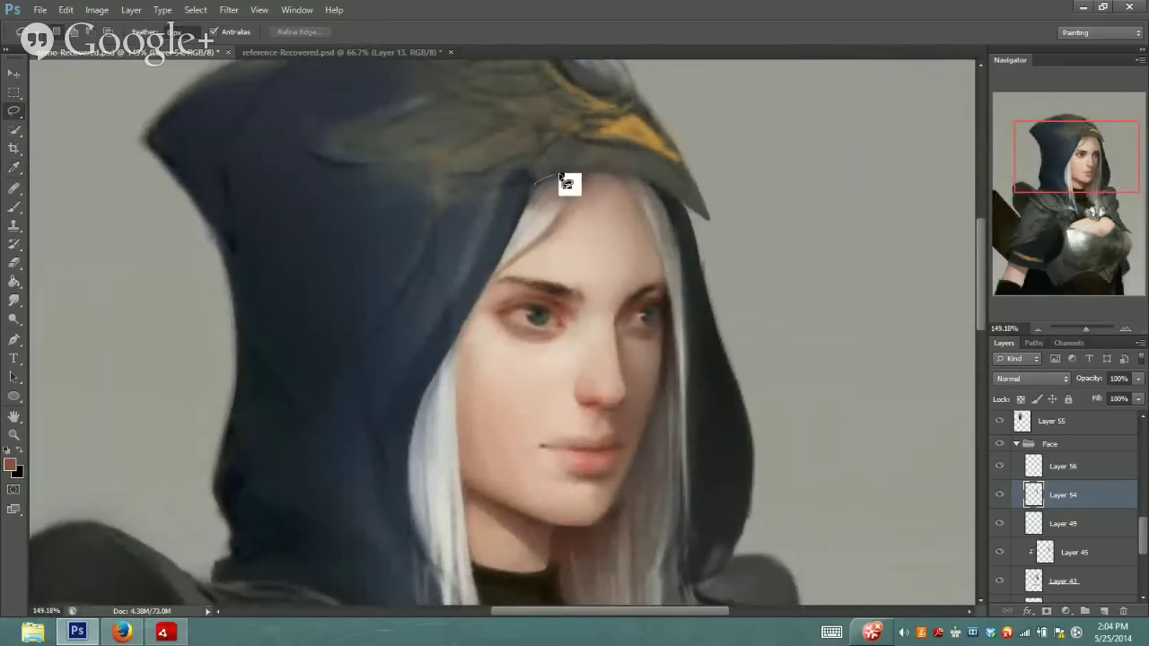
Lasso the hairline under the hood and paint dark brown #4f1d0d at about 11% opacity
mouse_move(611, 171)
left_mouse_down()
mouse_move(682, 196)
mouse_move(527, 199)
mouse_move(524, 213)
mouse_move(678, 243)
left_mouse_up()
mouse_move(667, 202)
left_mouse_down()
mouse_move(643, 173)
mouse_move(595, 174)
mouse_move(525, 188)
mouse_move(536, 227)
left_mouse_up()
key("i")
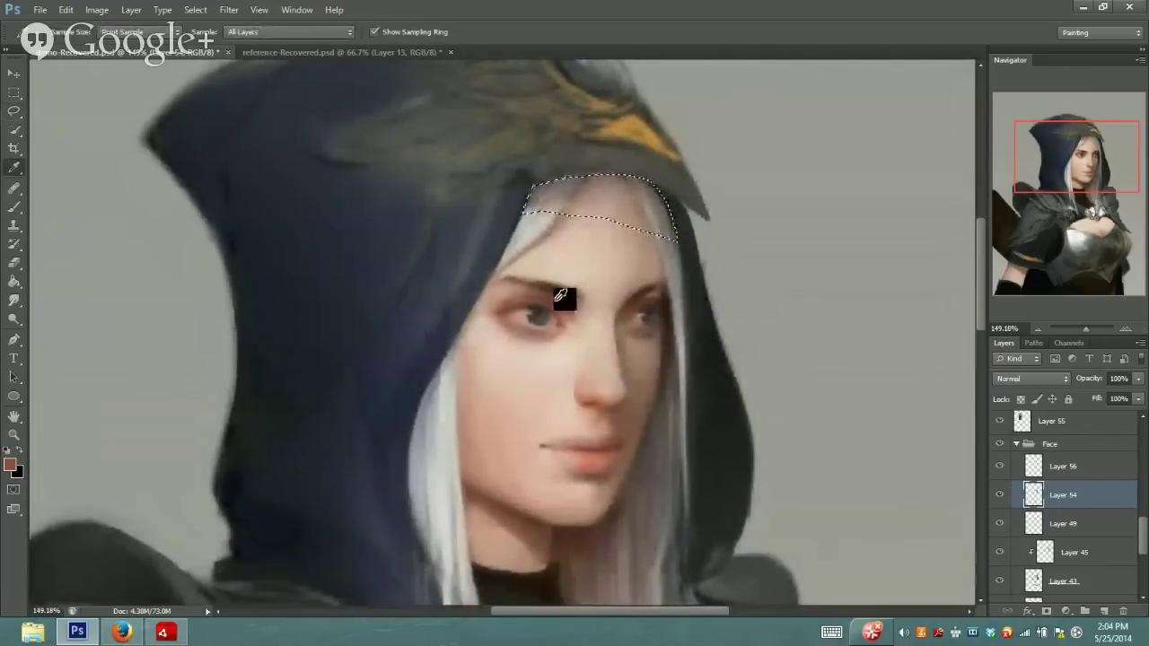
left_click(564, 304)
key("b")
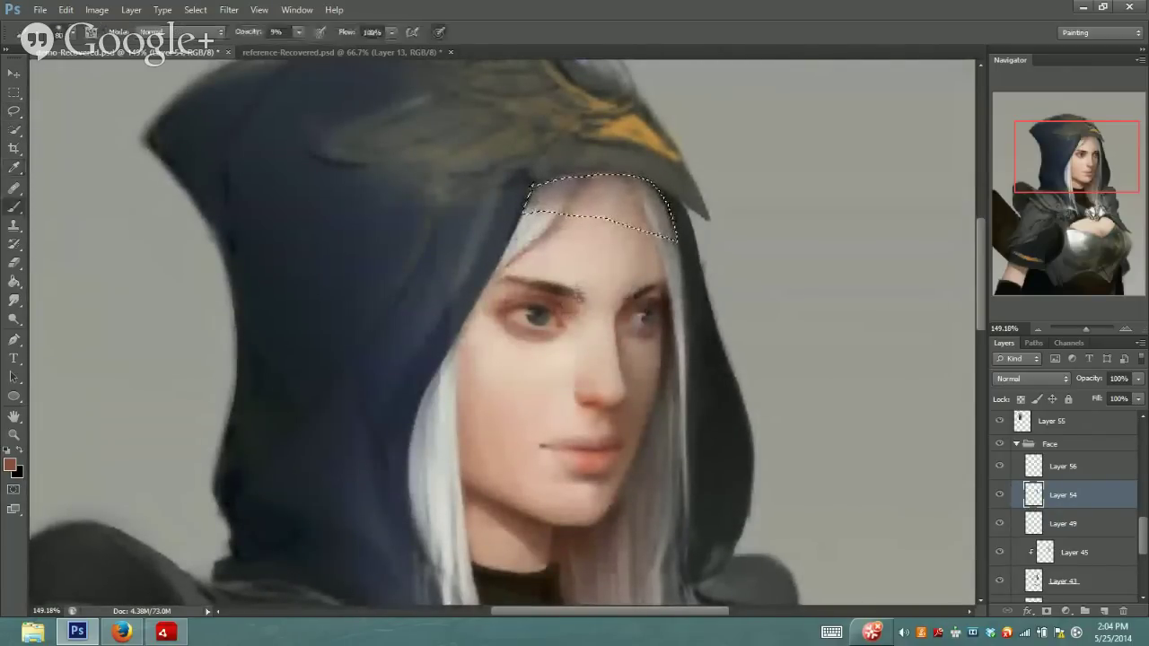
left_click(10, 464)
left_click(210, 281)
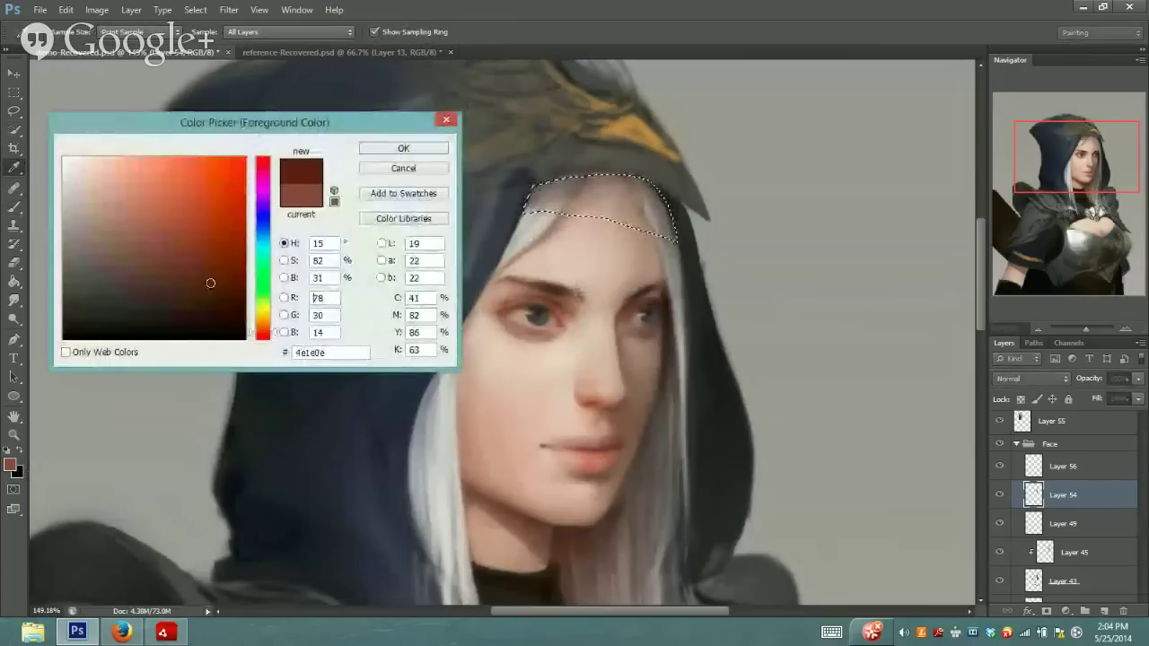
key("Return")
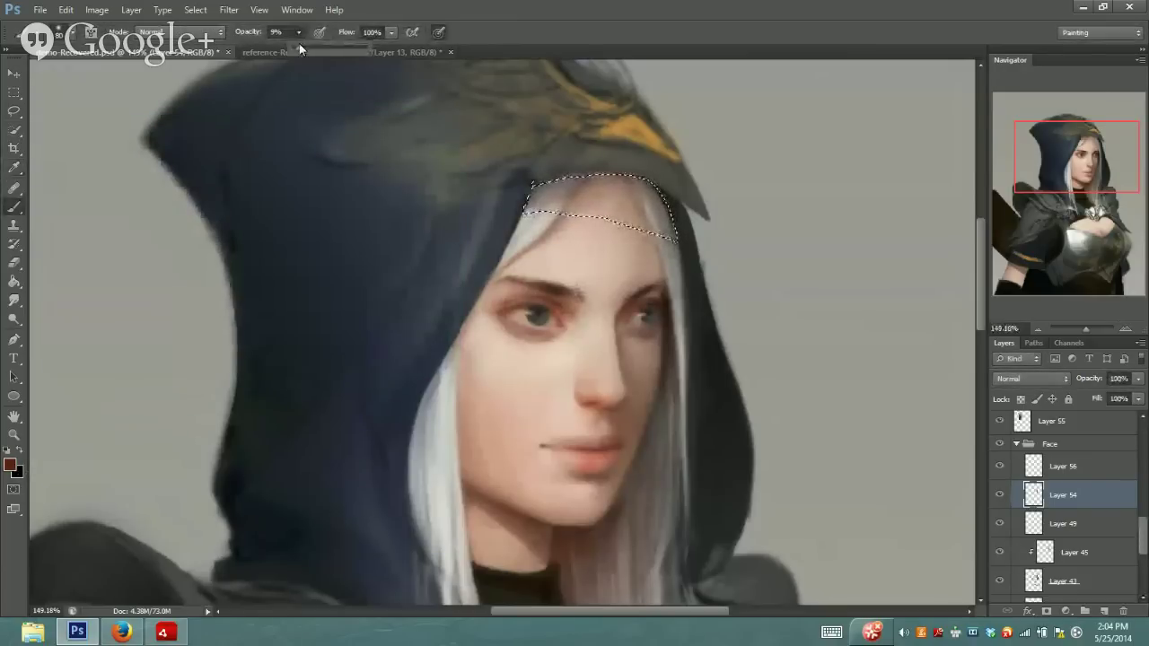
left_click_drag(300, 44, 300, 44)
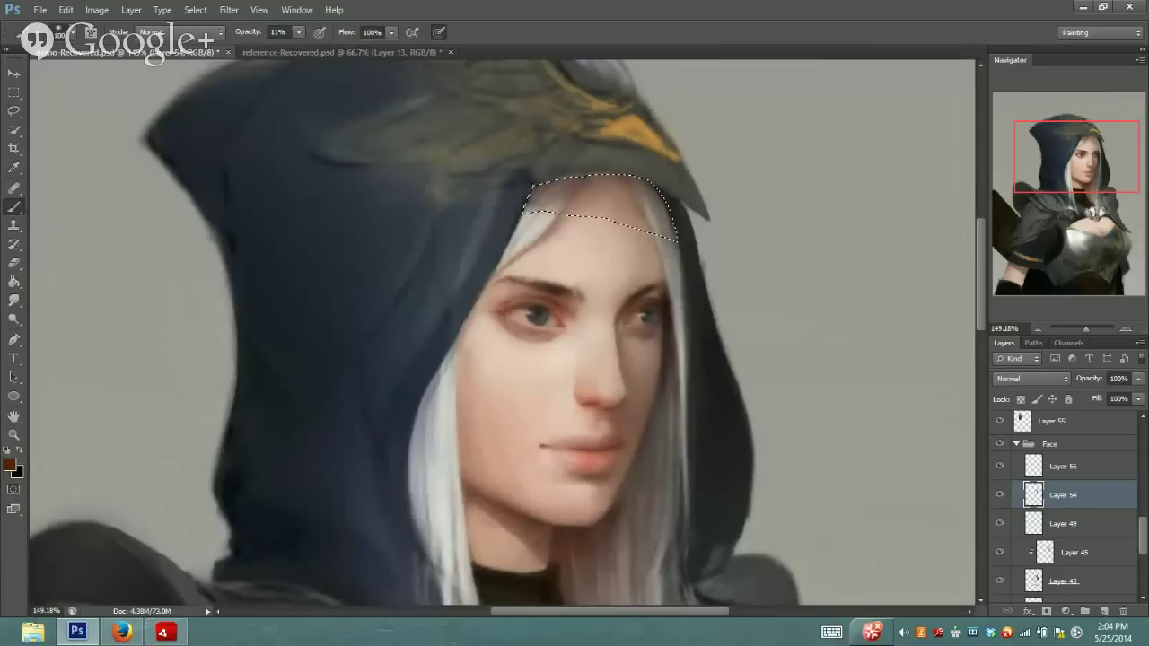
Deselect the hairline selection
key("l")
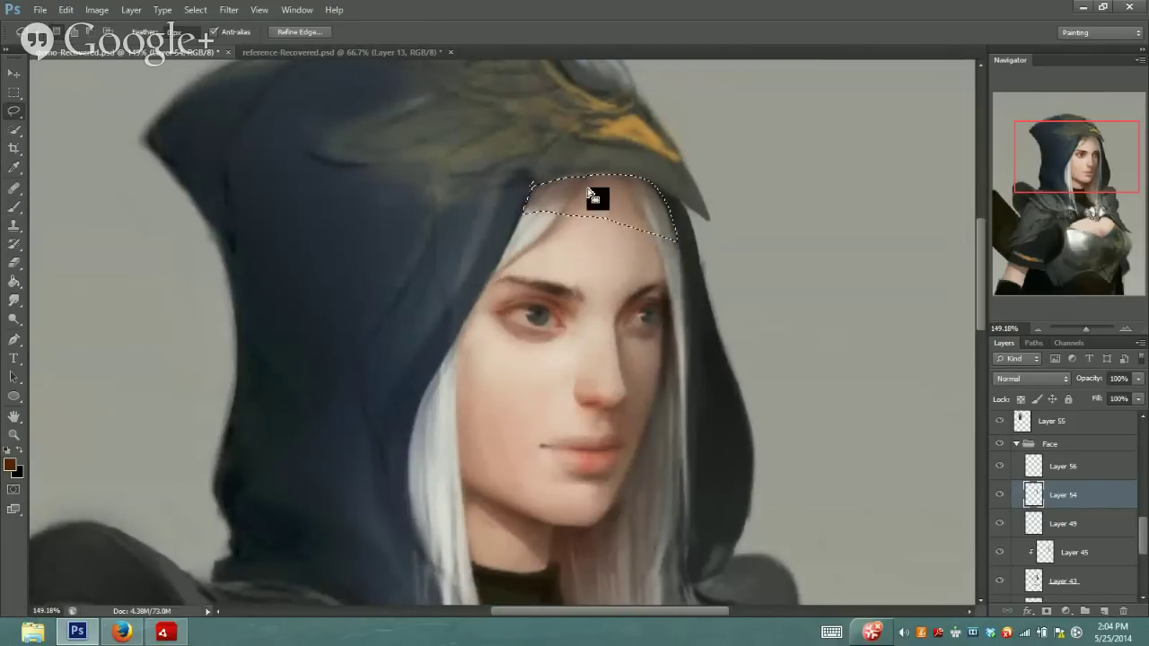
right_click(655, 203)
left_click(697, 214)
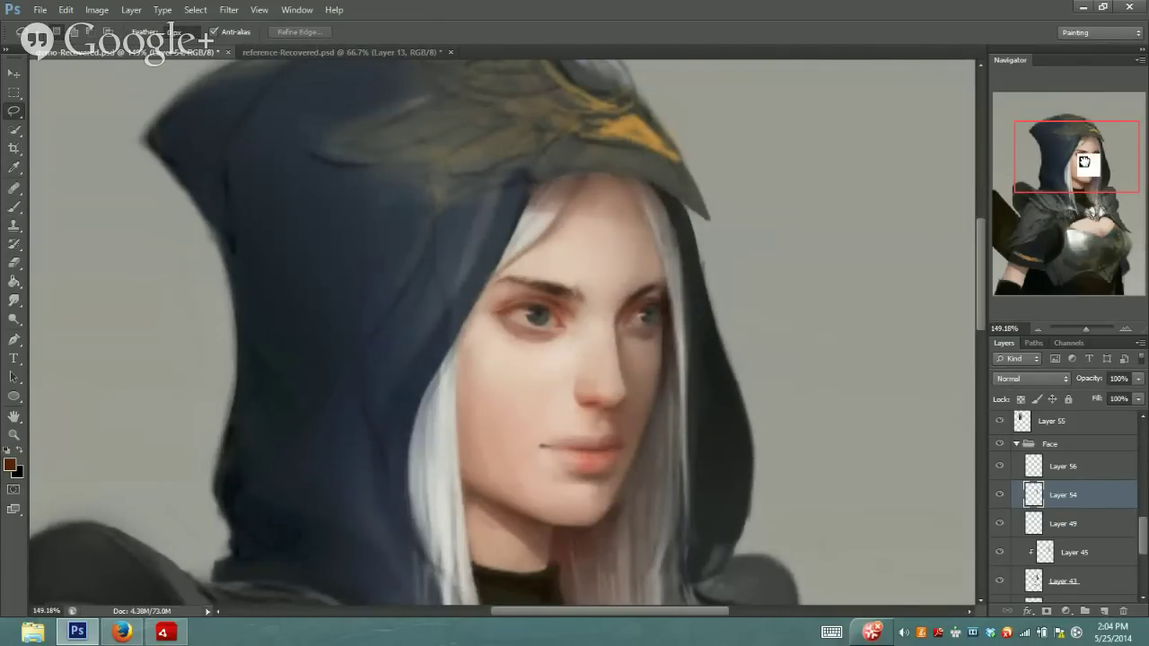
left_click_drag(1086, 170, 1072, 172)
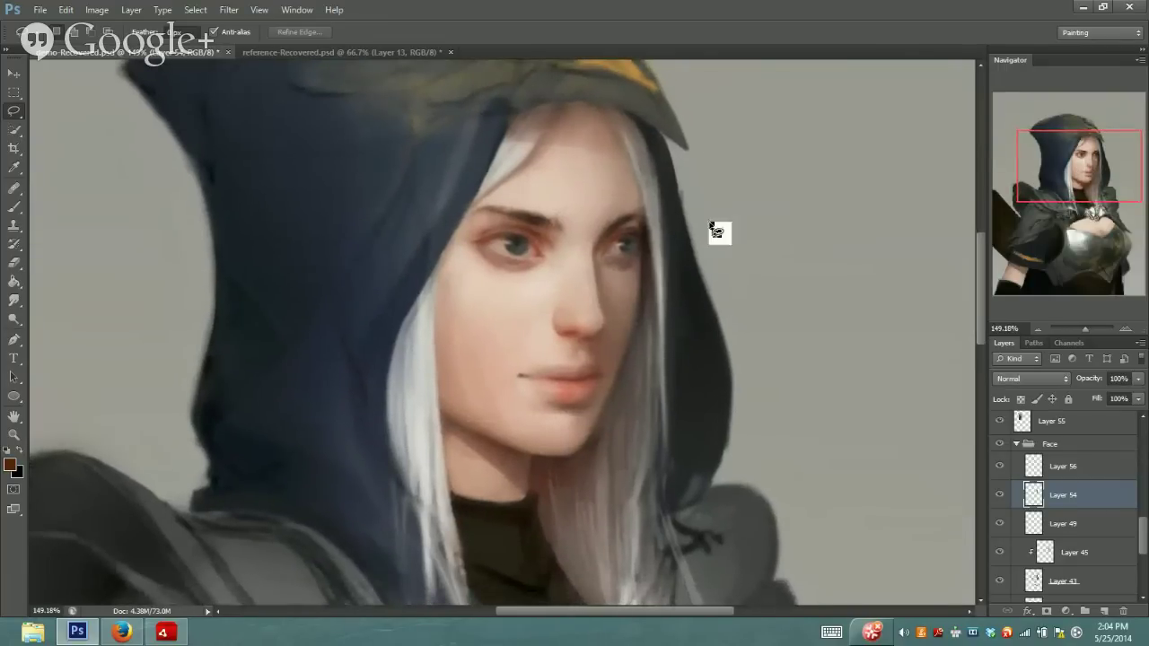
Lightly erase forehead shading at 14% eraser opacity, then zoom in close on the face
left_click(14, 262)
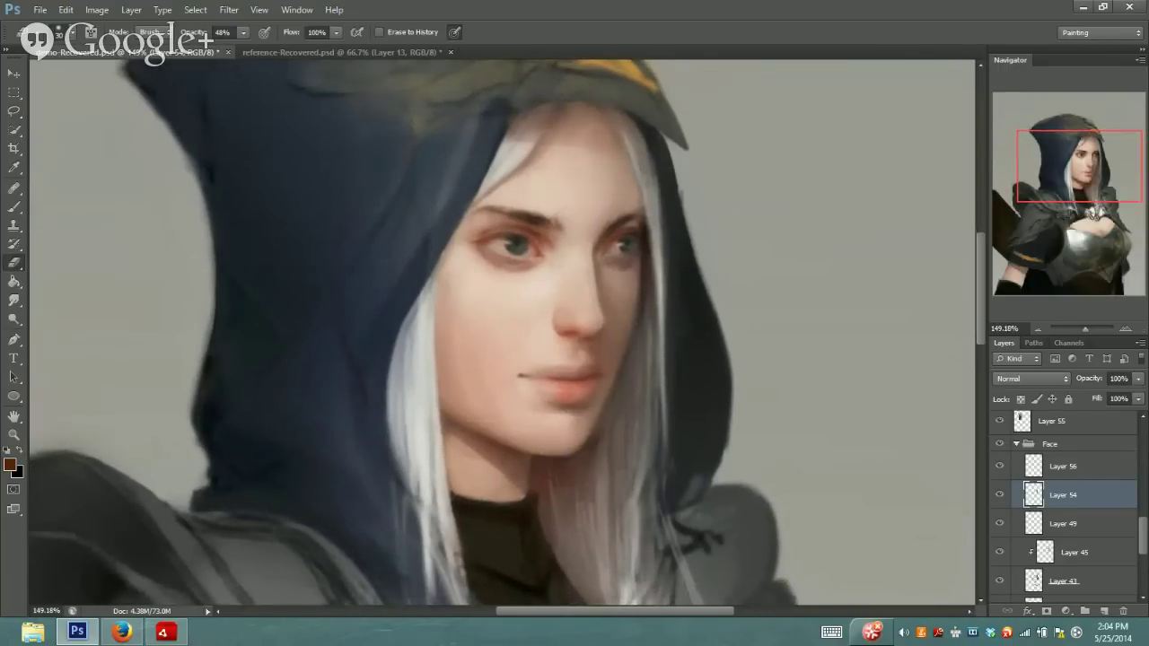
left_click(231, 32)
left_click(528, 137)
left_click_drag(1080, 183, 1091, 200)
left_click_drag(1103, 328, 1087, 328)
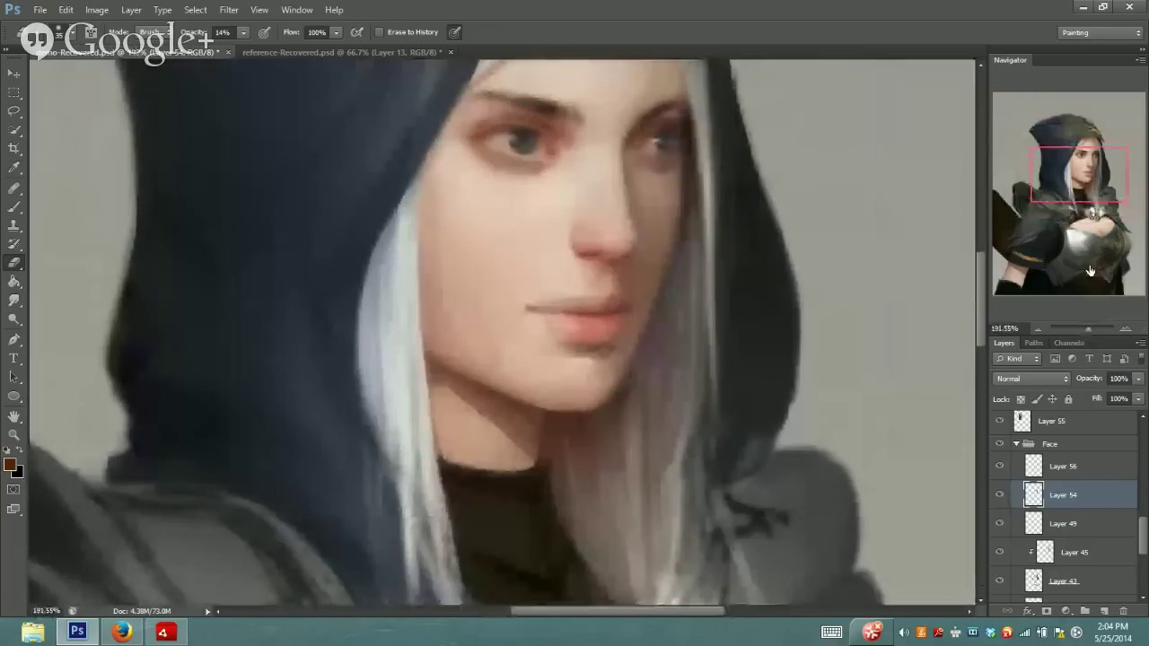
left_click_drag(1093, 199, 1100, 189)
Browse the brush presets and select the Soft Round preset
key("b")
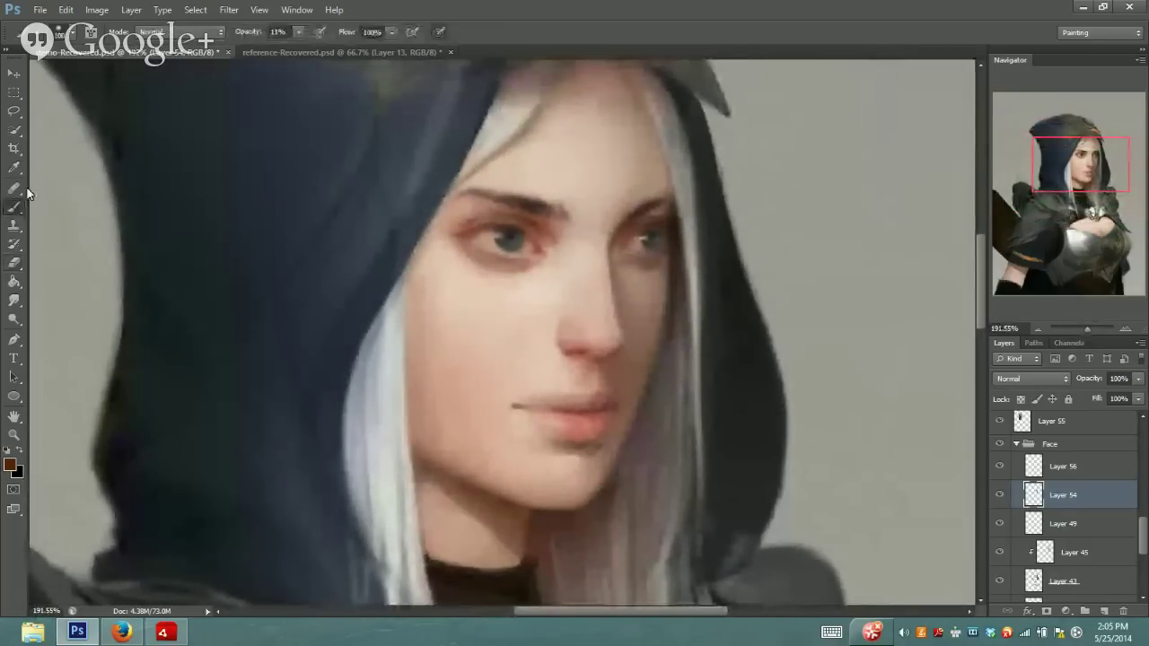
left_click(69, 34)
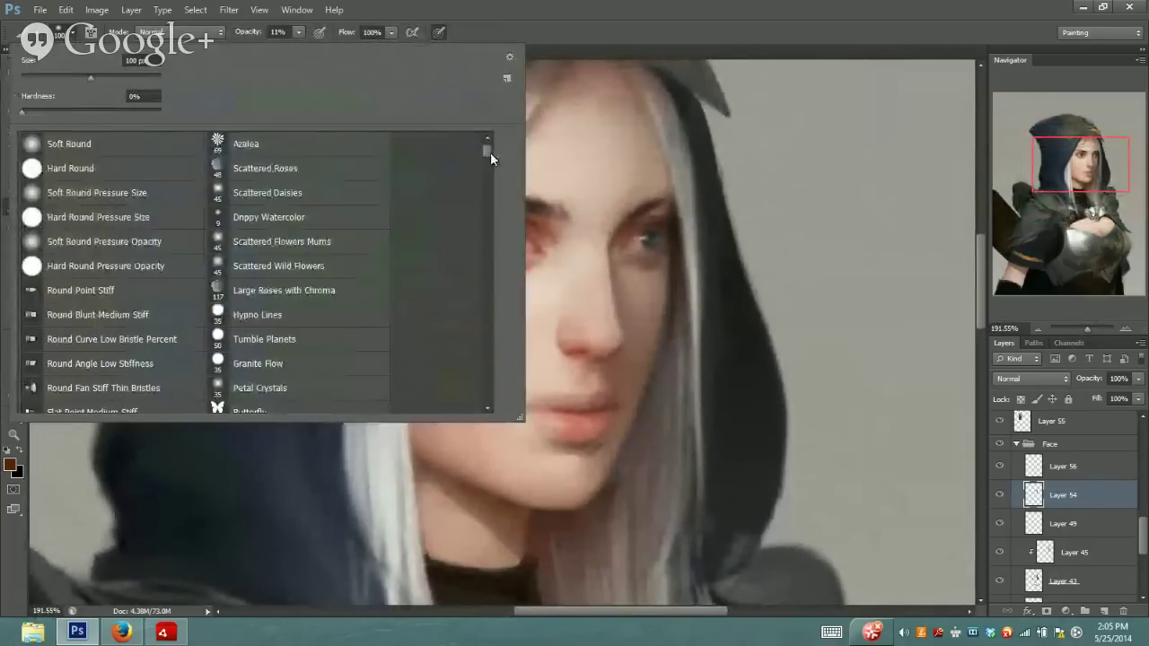
mouse_move(491, 152)
left_mouse_down()
mouse_move(485, 263)
mouse_move(476, 142)
mouse_move(478, 172)
mouse_move(487, 147)
mouse_move(477, 147)
mouse_move(490, 204)
mouse_move(485, 161)
left_mouse_up()
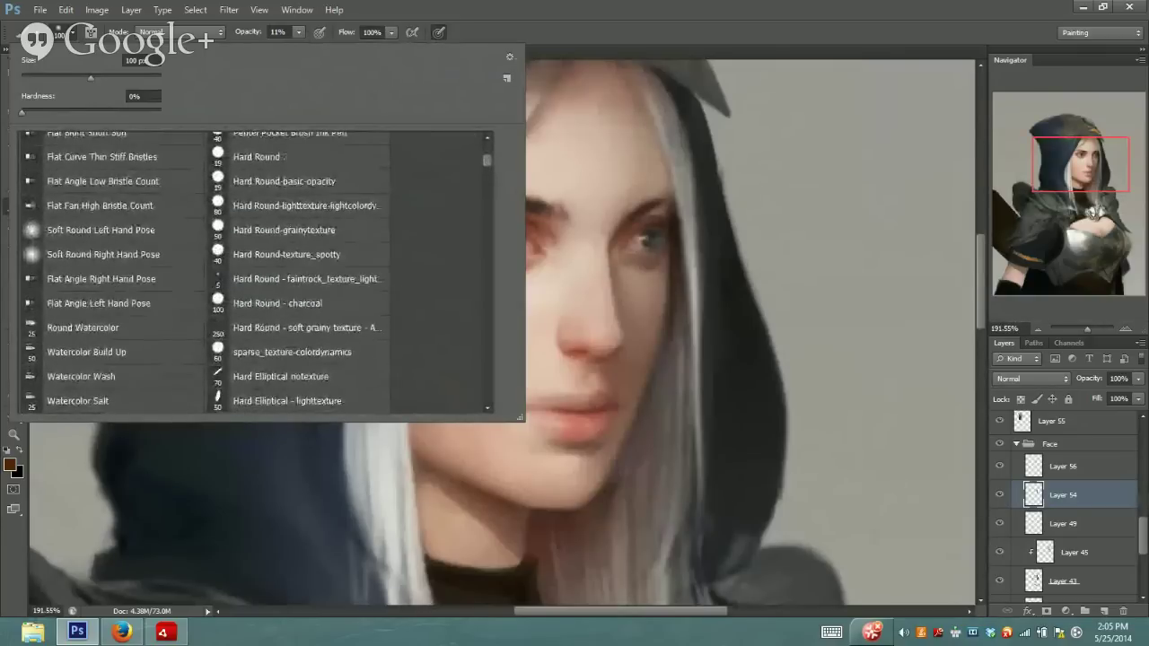
mouse_move(484, 160)
left_mouse_down()
mouse_move(486, 190)
mouse_move(486, 146)
left_mouse_up()
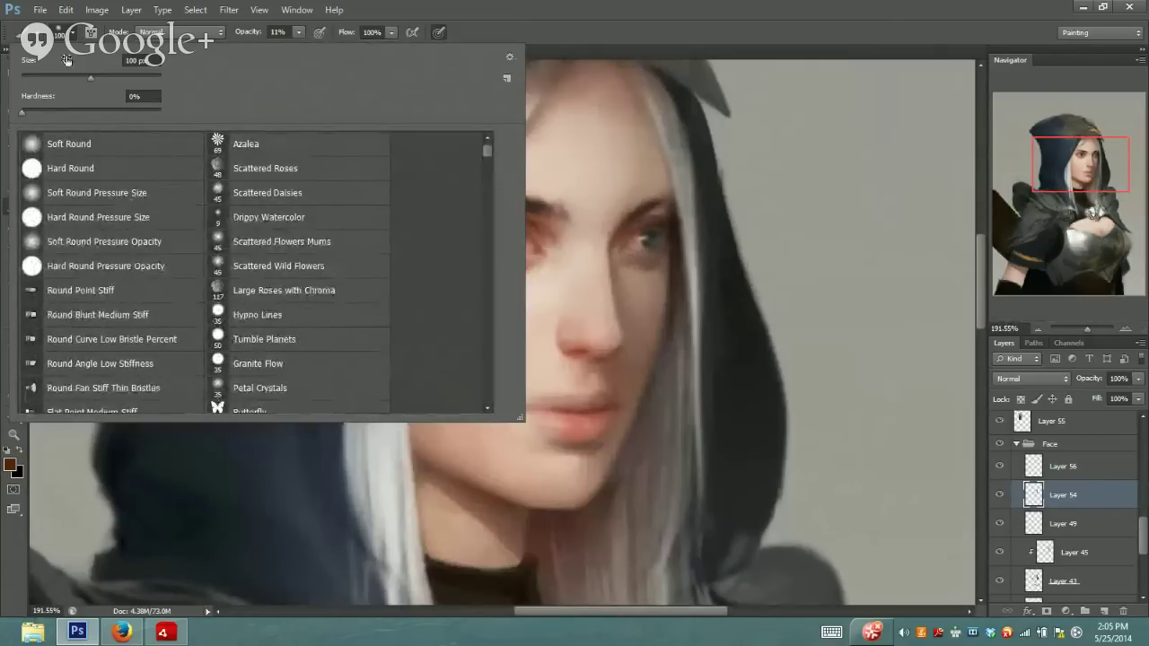
left_click(4, 205)
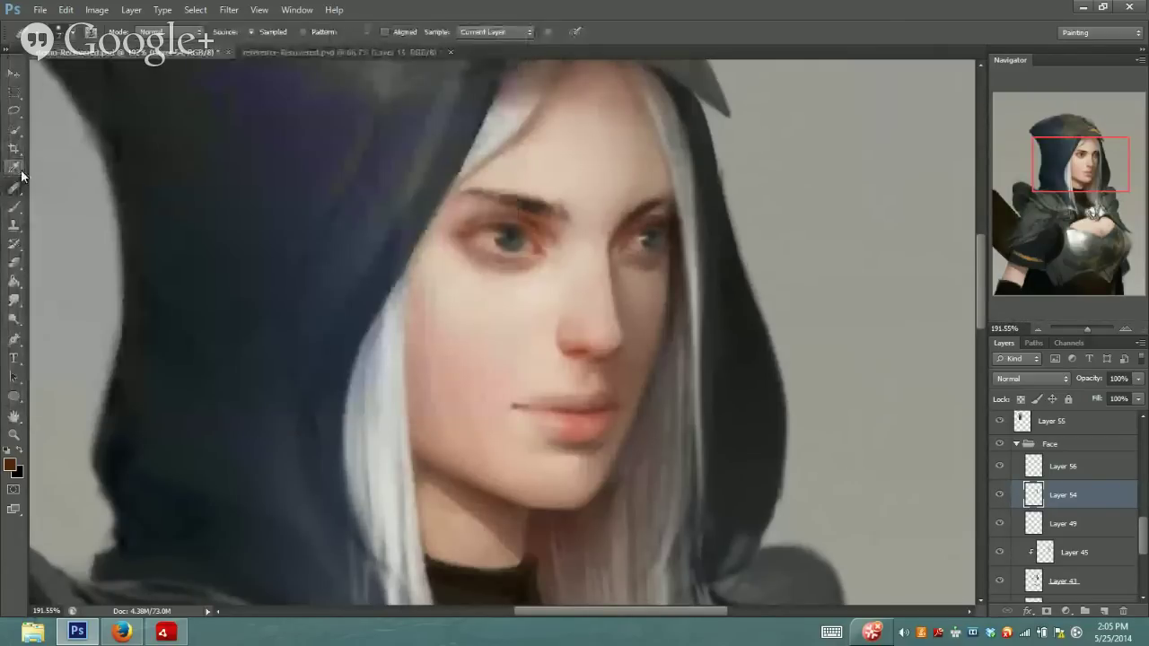
left_click(72, 33)
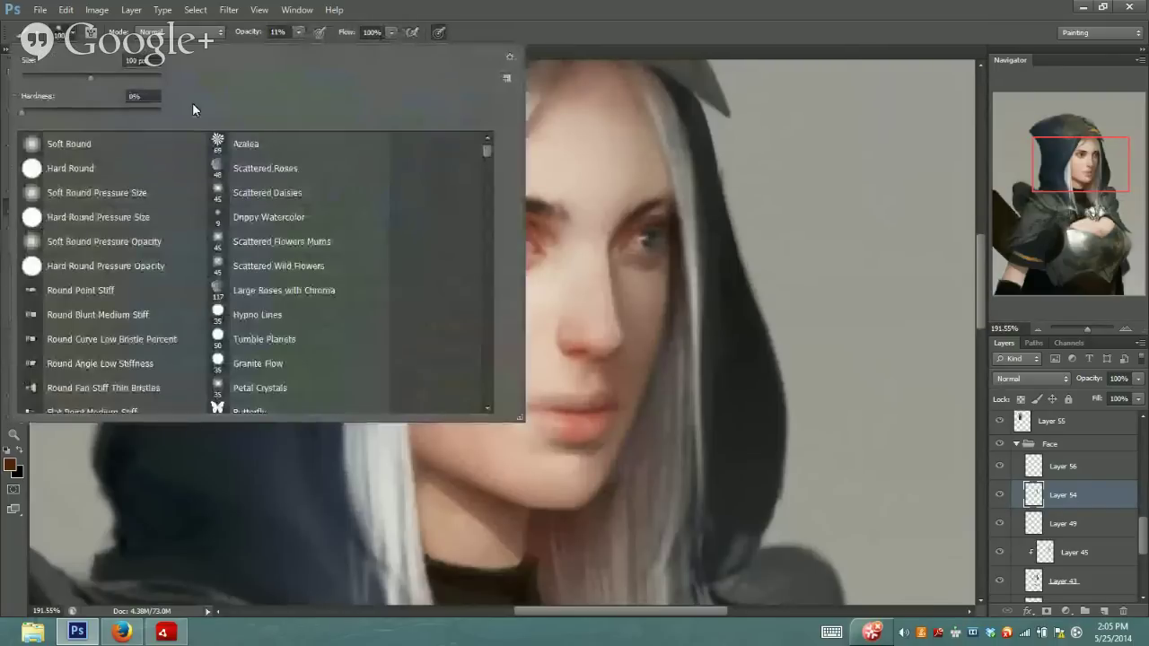
left_click_drag(488, 149, 489, 182)
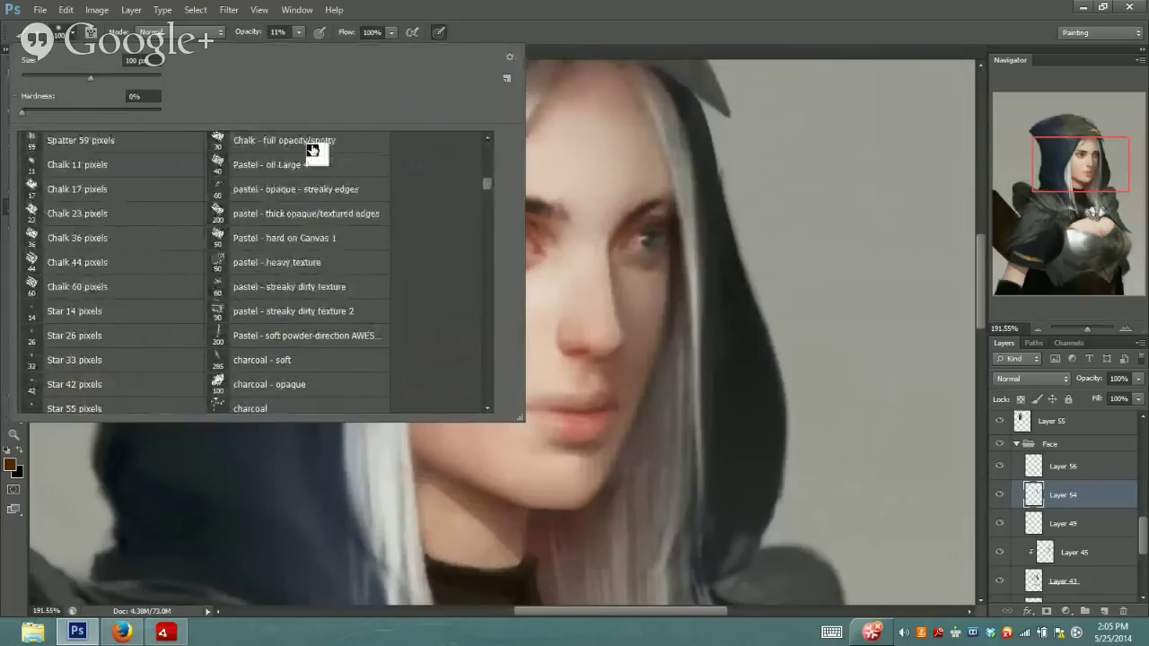
mouse_move(487, 183)
left_mouse_down()
mouse_move(485, 230)
mouse_move(455, 203)
mouse_move(298, 155)
mouse_move(470, 230)
mouse_move(493, 216)
mouse_move(489, 157)
mouse_move(458, 159)
mouse_move(485, 166)
mouse_move(485, 154)
left_mouse_up()
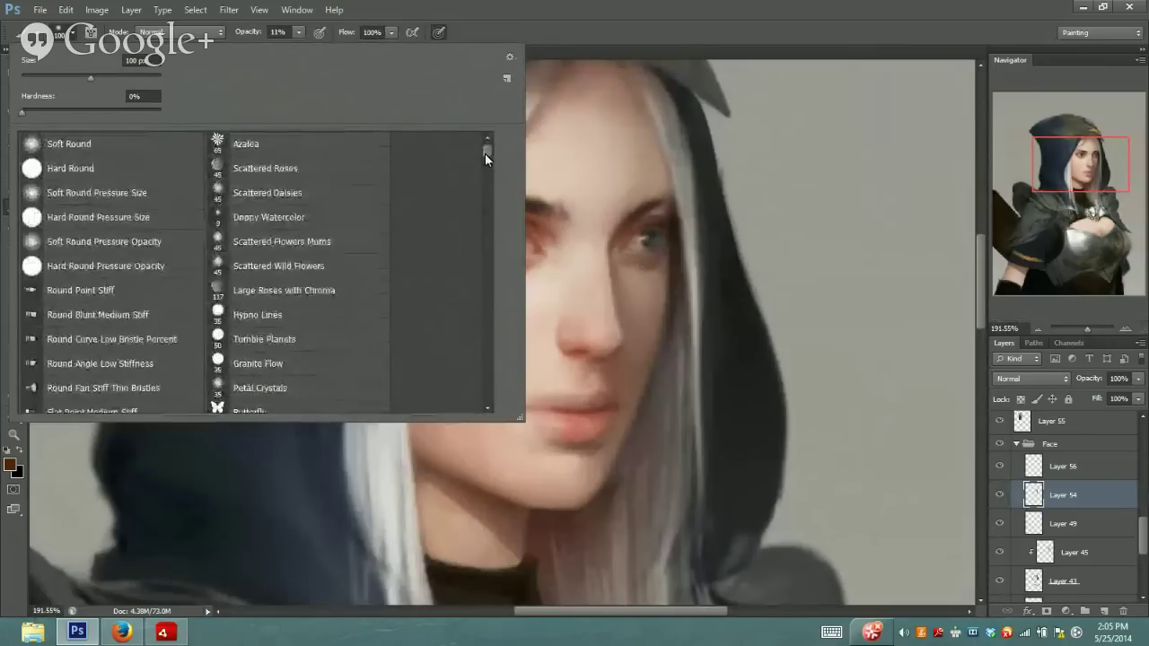
left_click(106, 144)
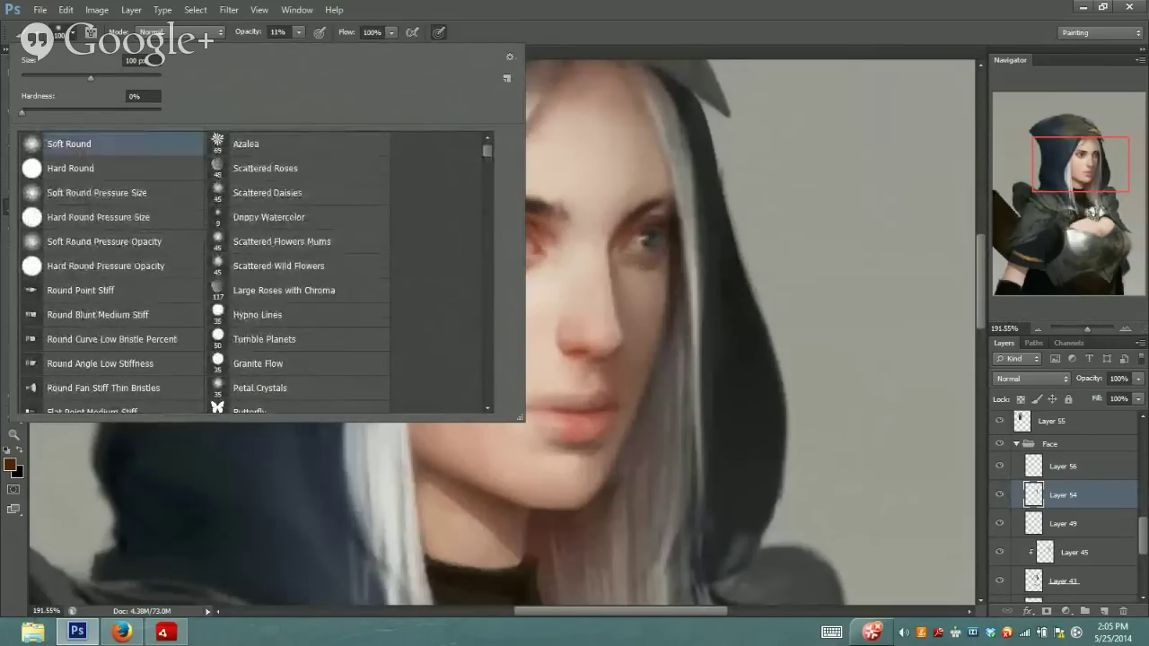
key("Return")
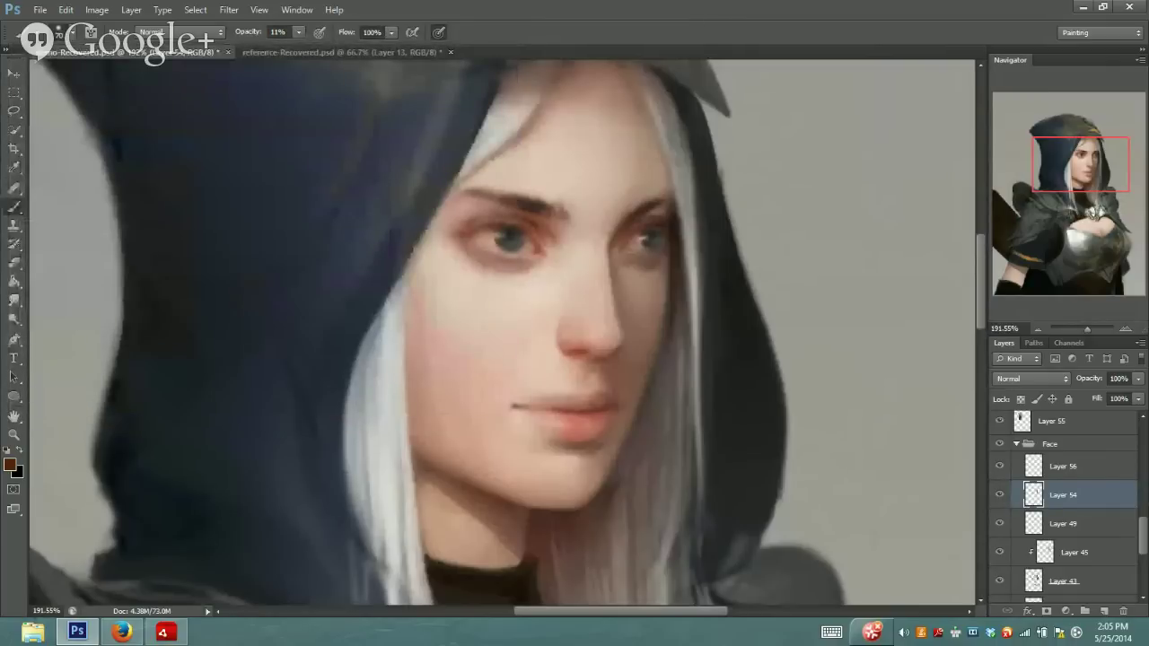
Select Layer 56 in the Face group and toggle its visibility to compare the face
left_click_drag(1088, 326, 1085, 328)
left_click(1071, 224)
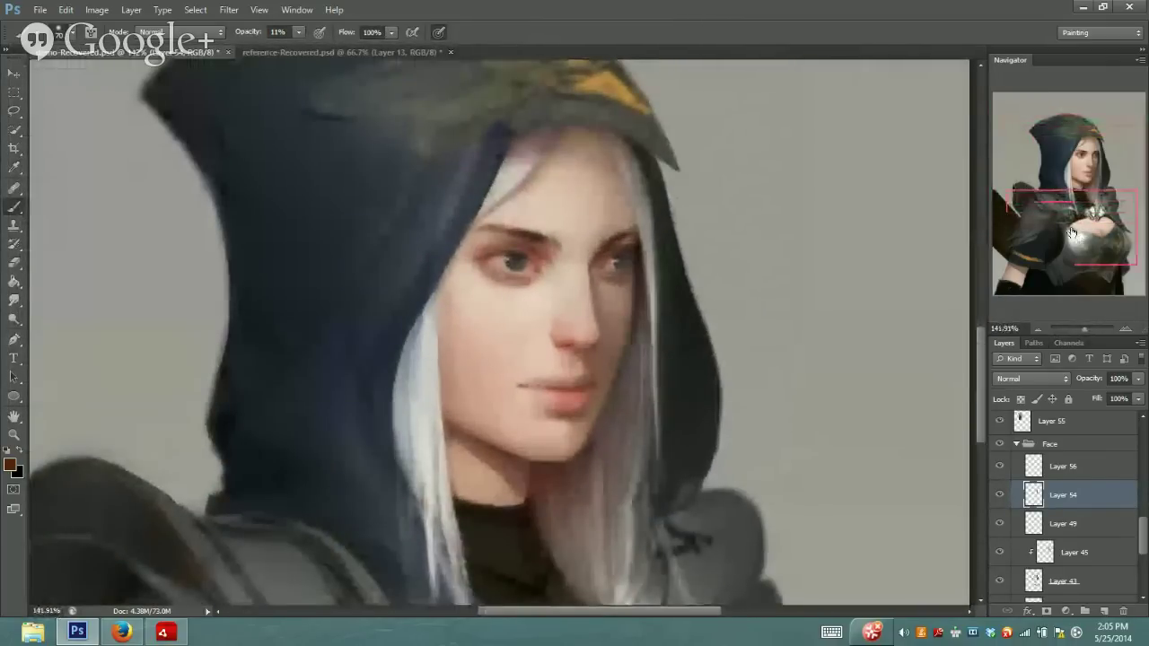
left_click_drag(1071, 225, 1076, 189)
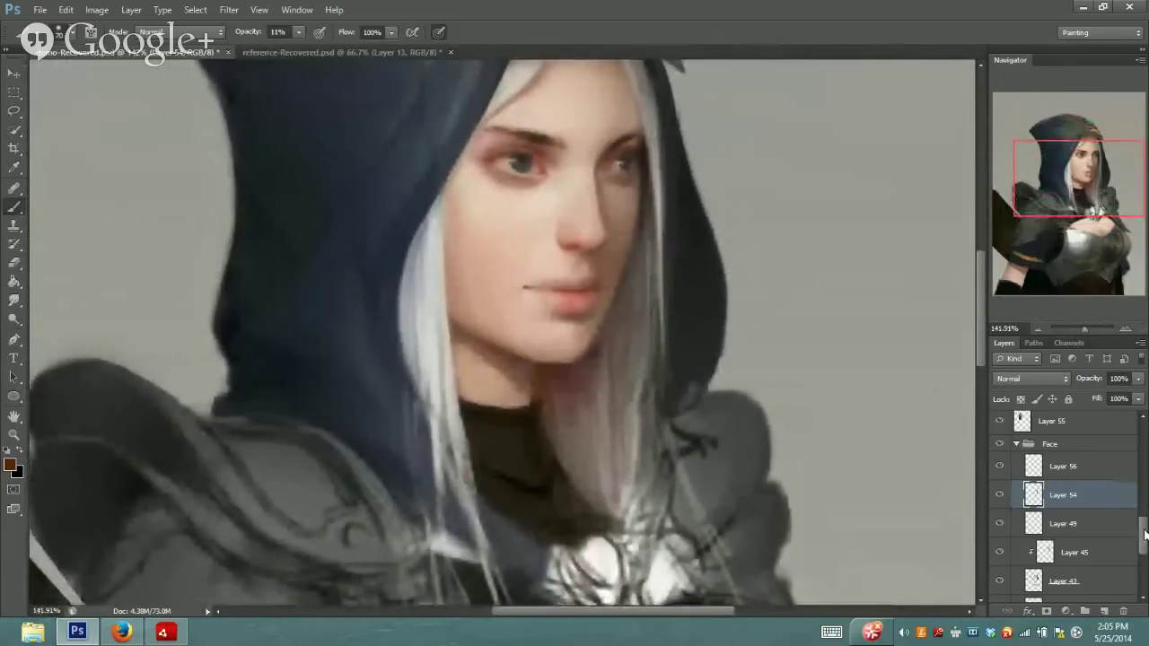
left_click_drag(1144, 531, 1137, 516)
left_click(1041, 553)
left_click(1000, 552)
left_click(999, 552)
left_click(999, 552)
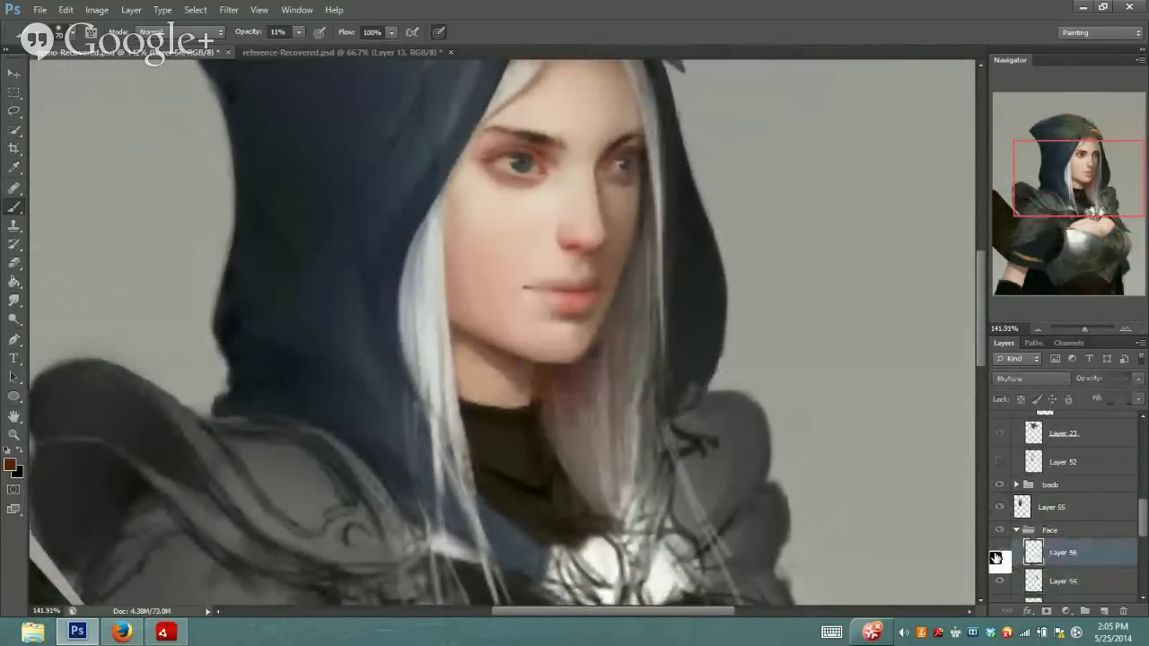
left_click(999, 552)
left_click_drag(1065, 238, 1018, 227)
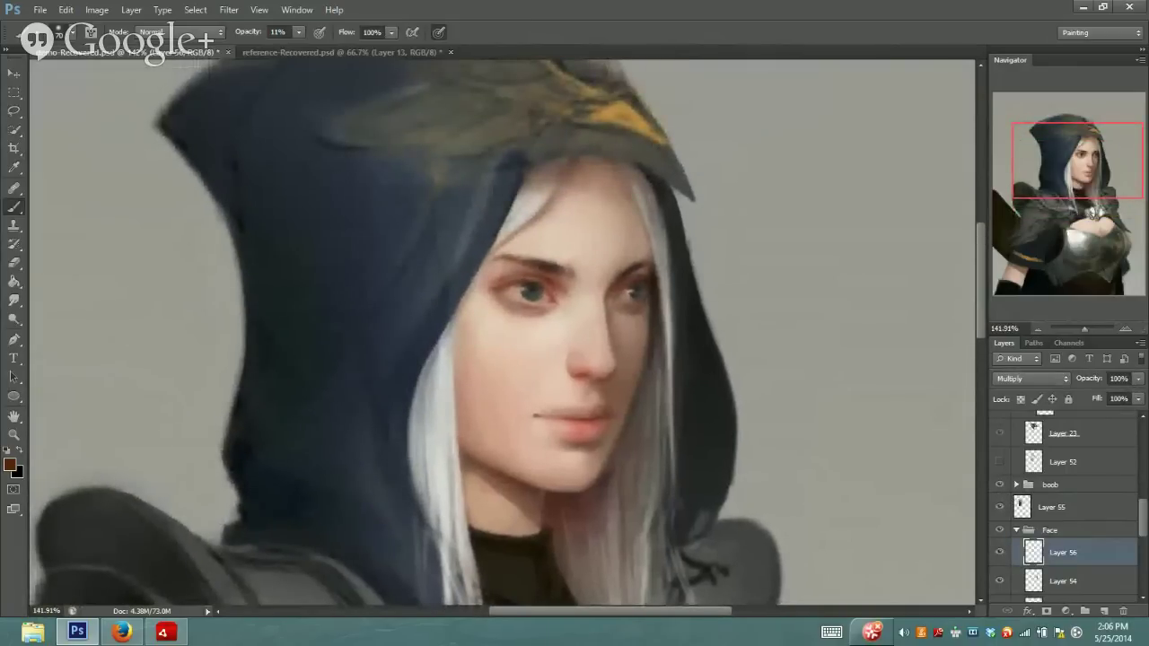
Shrink the brush and drop its opacity to about 7% for faint forehead painting
key("i")
key("b")
left_click_drag(298, 51, 290, 48)
key("bracketleft")
key("bracketleft")
left_click(573, 158)
left_click_drag(1088, 324, 1088, 327)
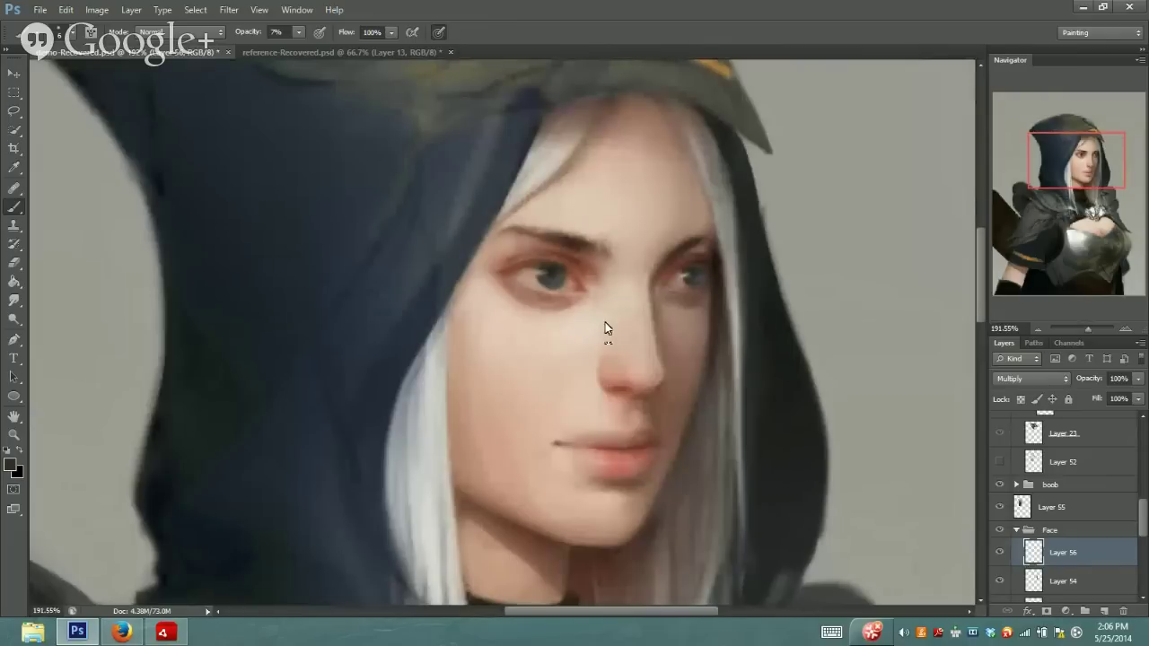
Sample the reddish skin near the eye and lower brush opacity to 17%
key("i")
left_click(590, 261)
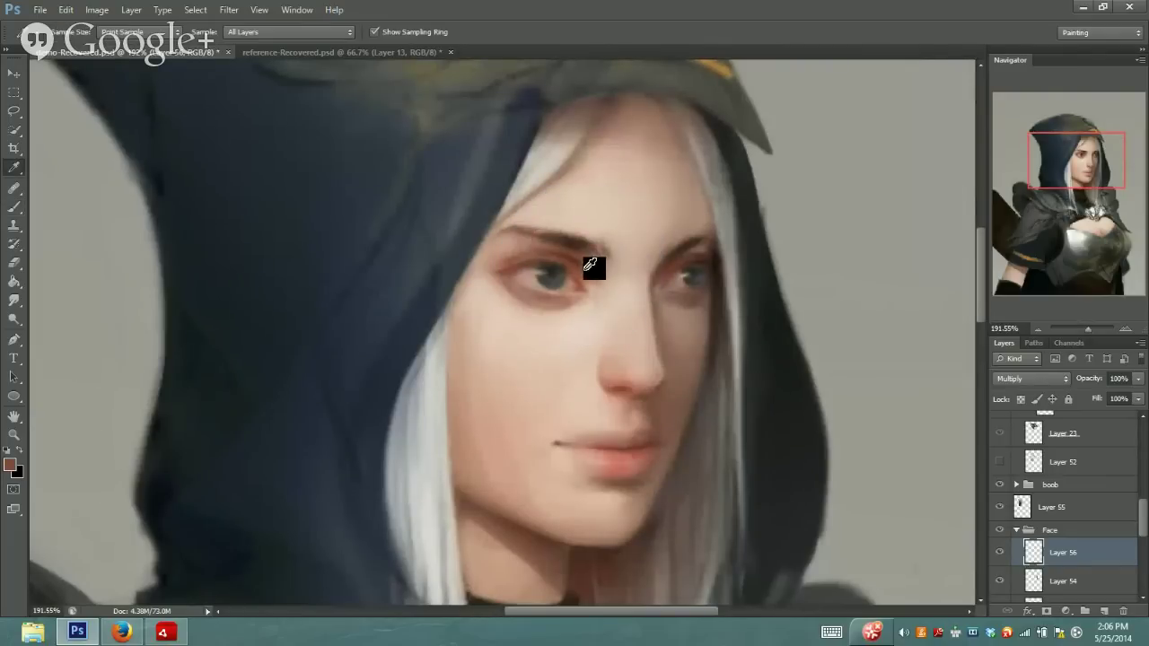
key("b")
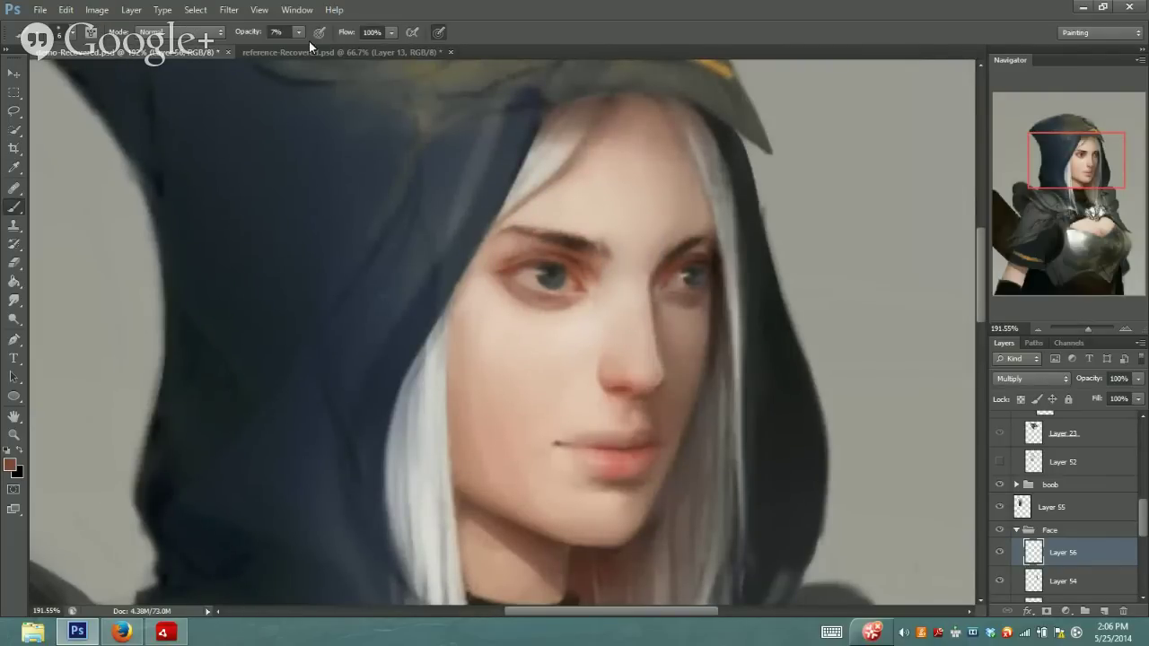
left_click_drag(308, 46, 306, 48)
Sample a colour beside the left eye, drop opacity to 8%, and browse to the effect brush presets
key("o")
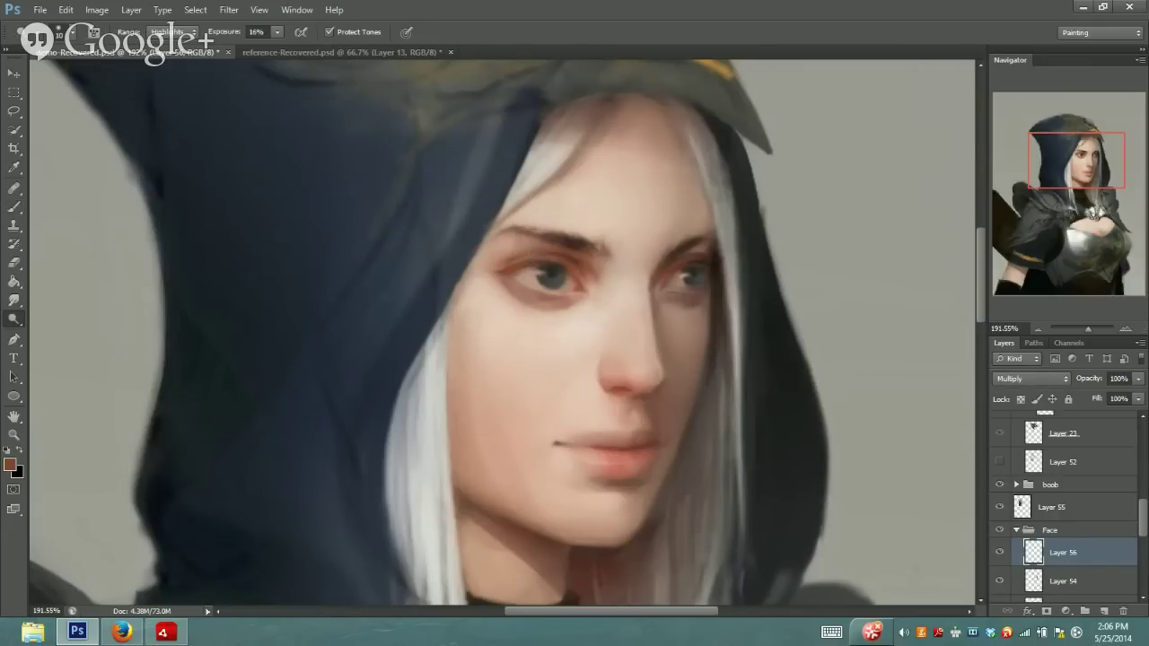
key("i")
left_click(513, 264)
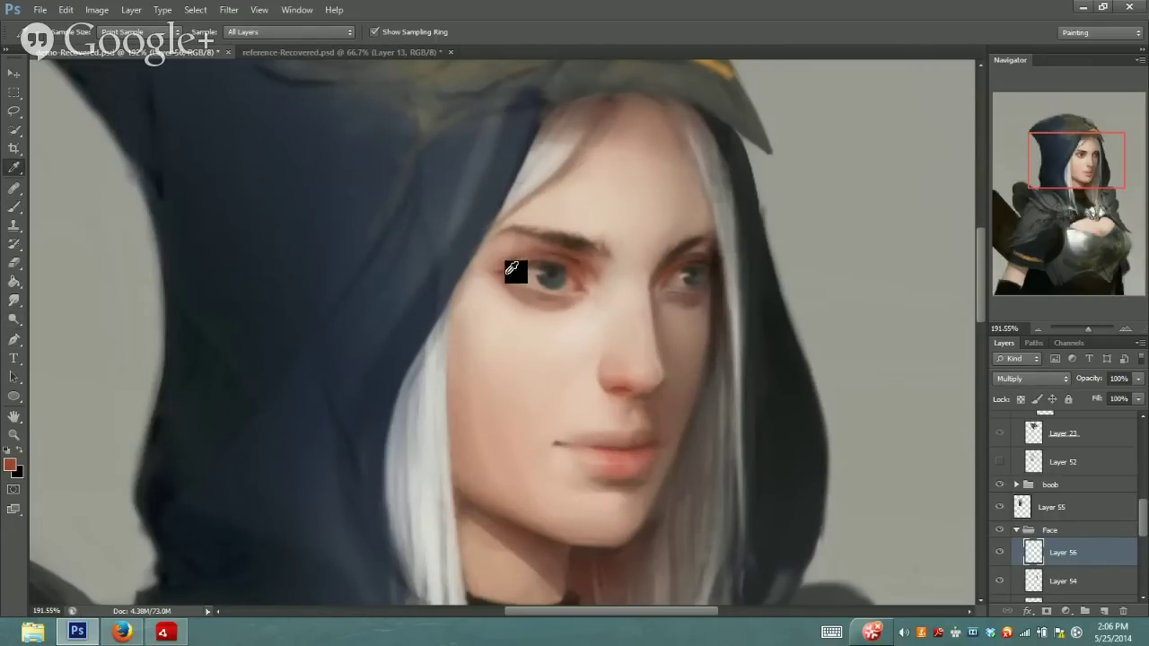
key("b")
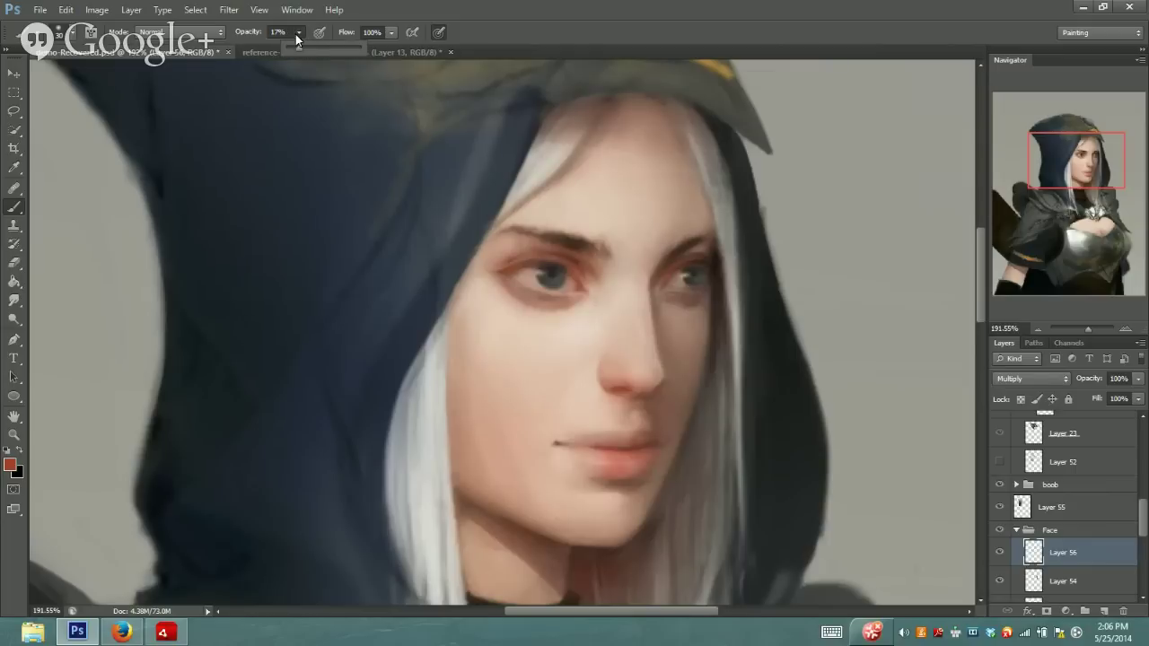
left_click_drag(296, 34, 290, 45)
left_click_drag(295, 46, 295, 47)
left_click(70, 36)
mouse_move(488, 142)
left_mouse_down()
mouse_move(487, 243)
mouse_move(505, 339)
mouse_move(507, 276)
left_mouse_up()
Load the 'effect- miracle dots' brush preset
scroll(372, 347, "down", 2)
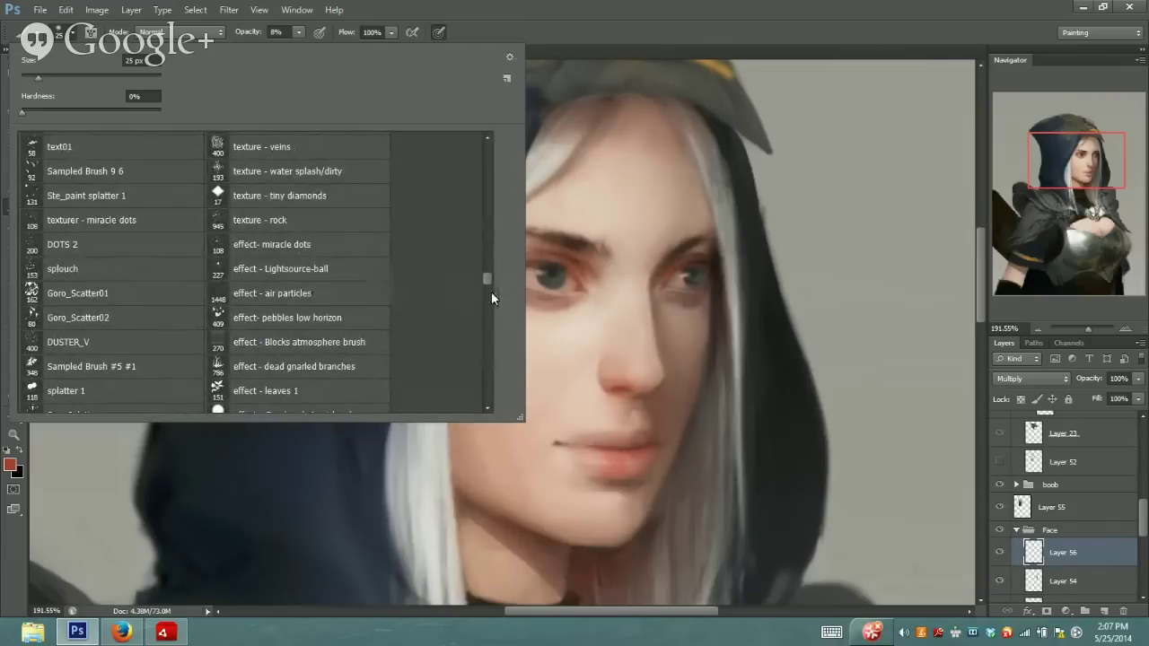
left_click(296, 244)
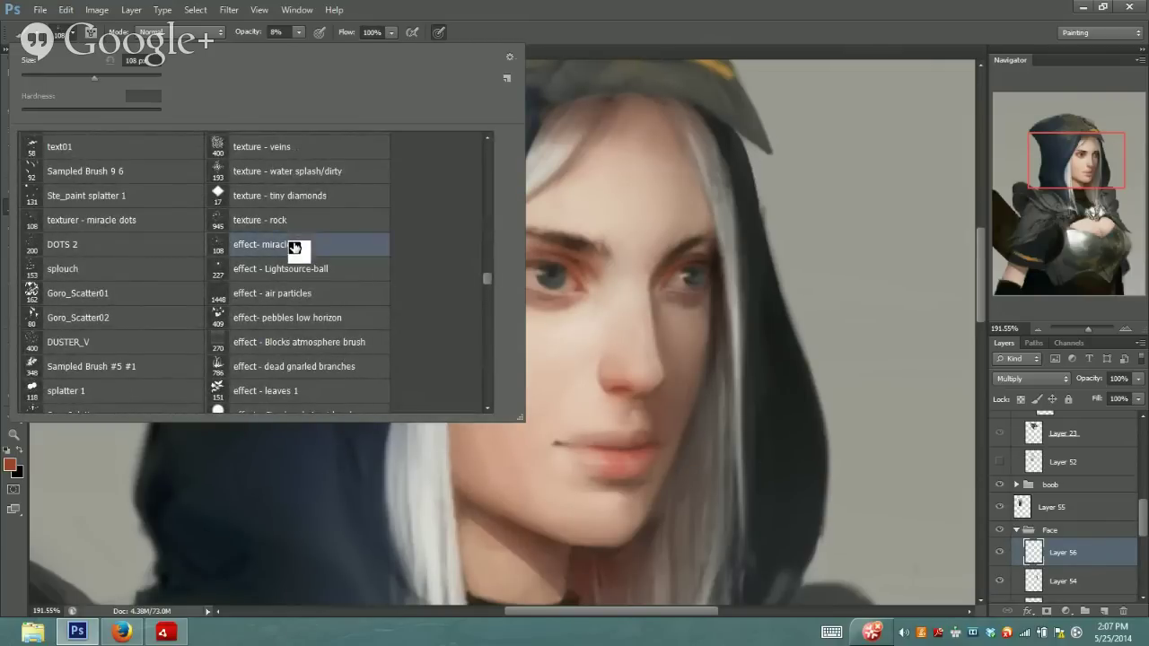
left_click(775, 37)
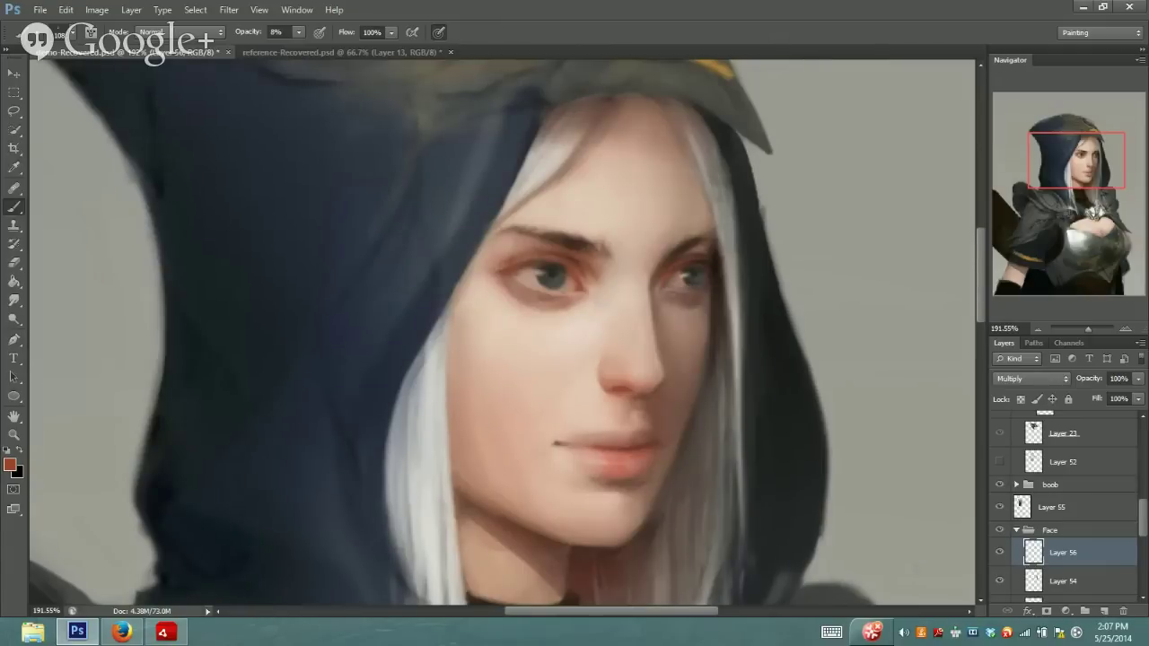
left_click(131, 10)
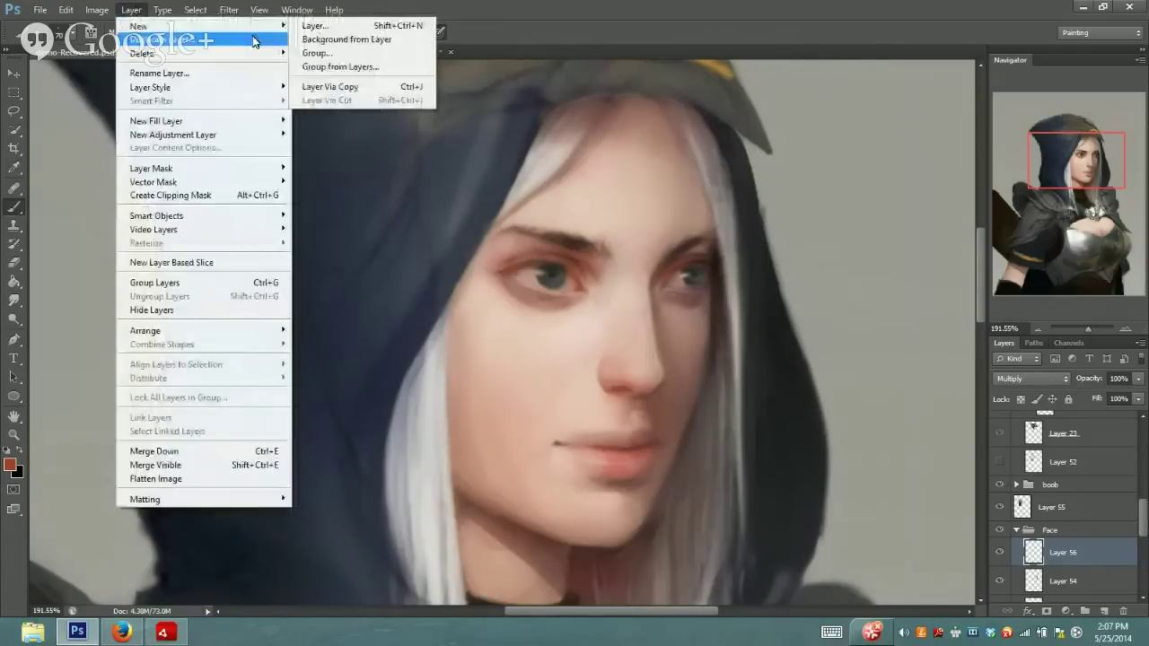
left_click(344, 25)
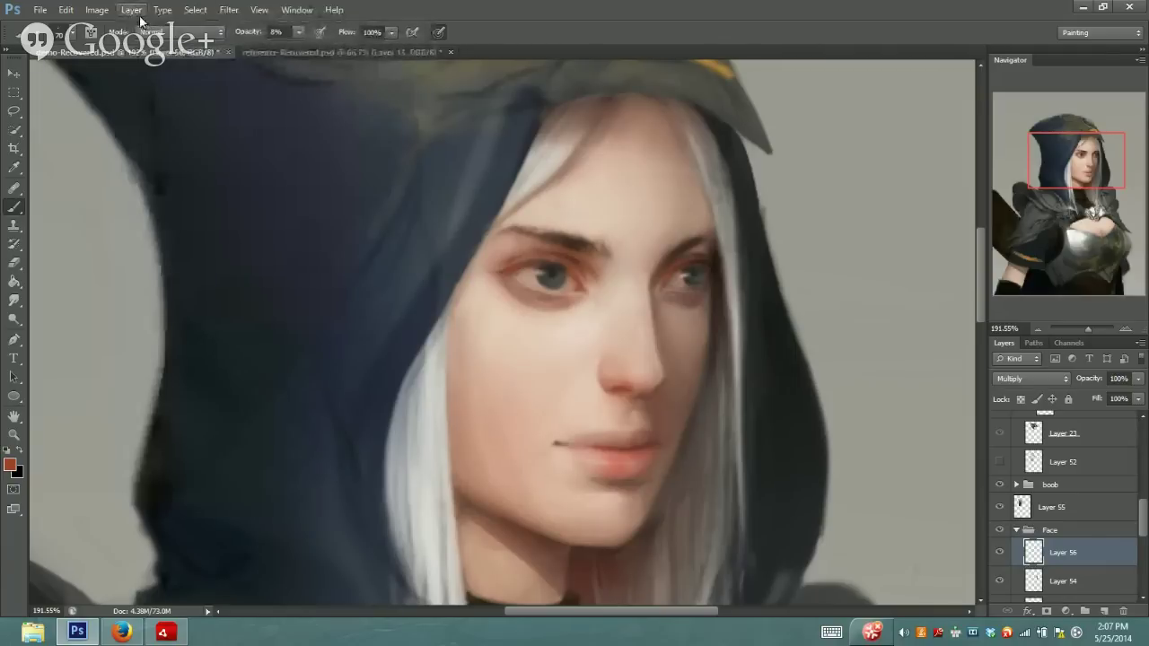
Compare Layer 56's forehead strokes by toggling it, then add new Layer 58 above it
left_click(1000, 553)
left_click(1001, 554)
left_click(135, 10)
mouse_move(224, 25)
left_click(326, 34)
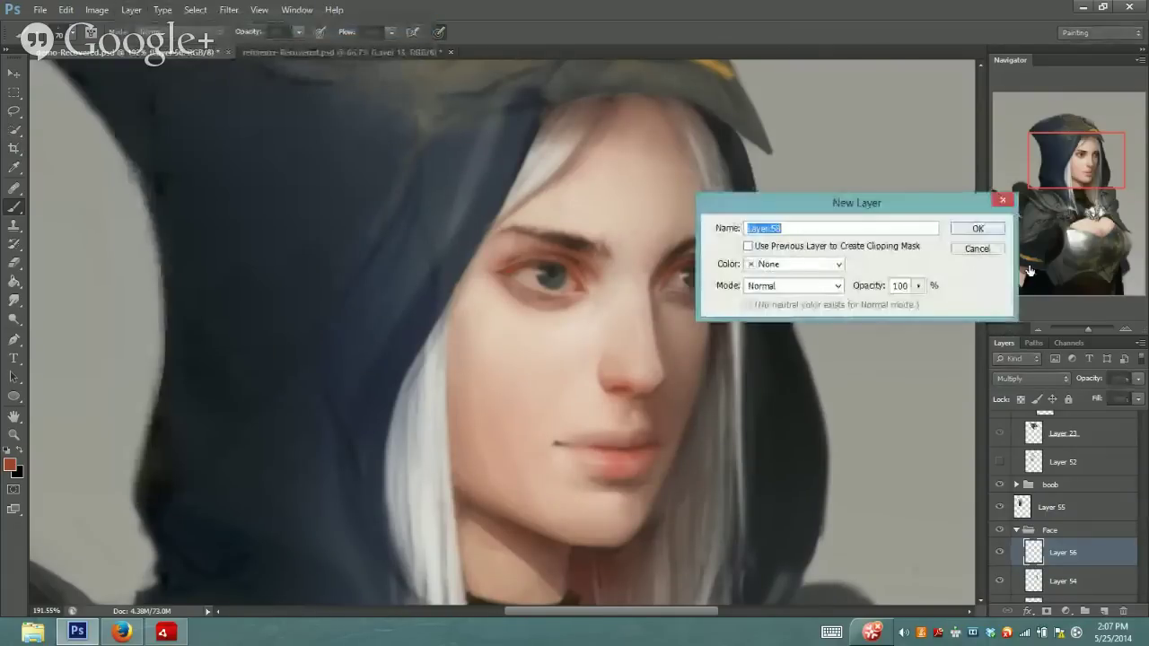
left_click(985, 227)
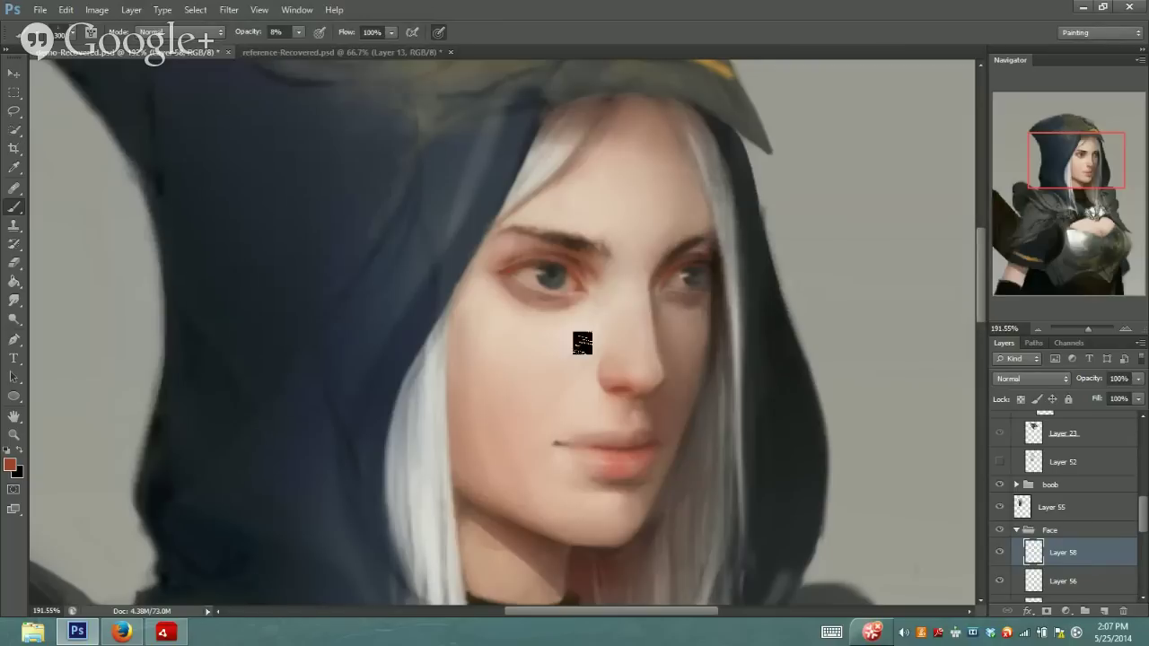
key("bracketright")
key("bracketright")
key("bracketright")
key("bracketright")
key("bracketright")
Sample a skin colour near the eye and size the brush down to 25 px for freckles
key("i")
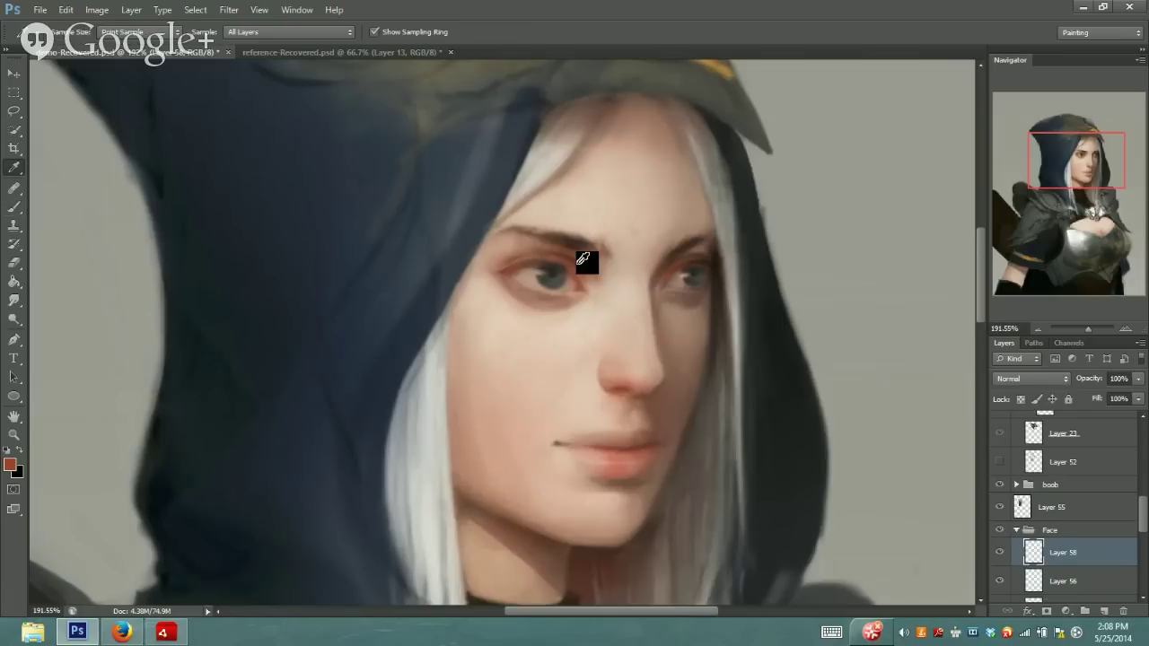
left_click(584, 259)
key("b")
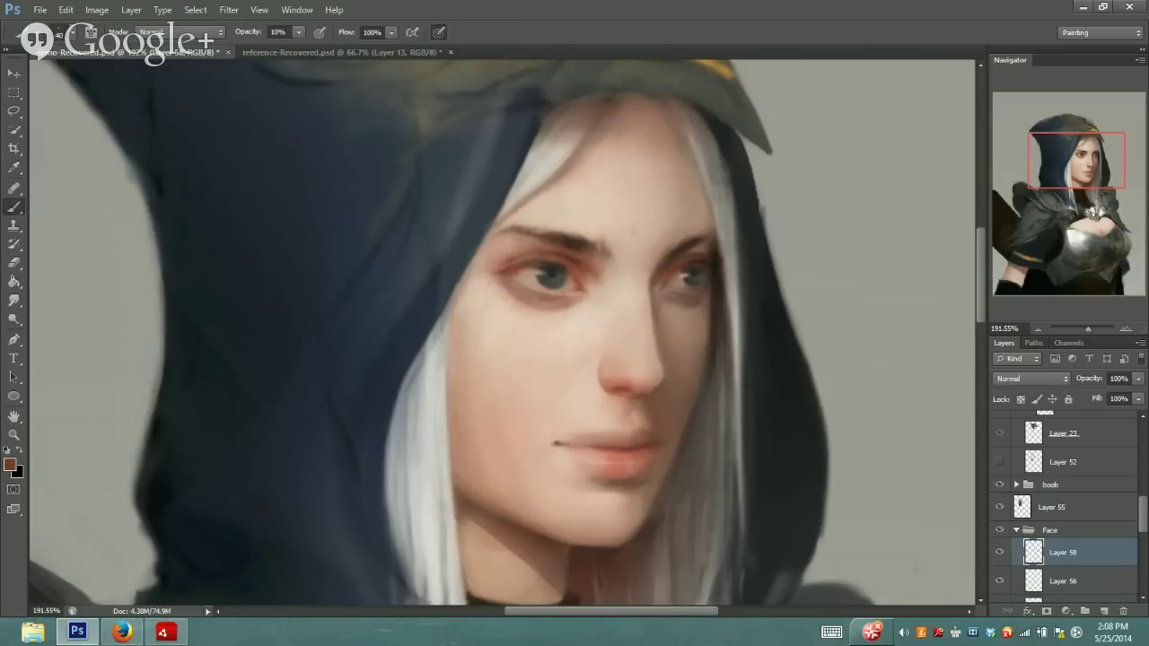
key("bracketright")
key("bracketright")
key("bracketleft")
key("bracketright")
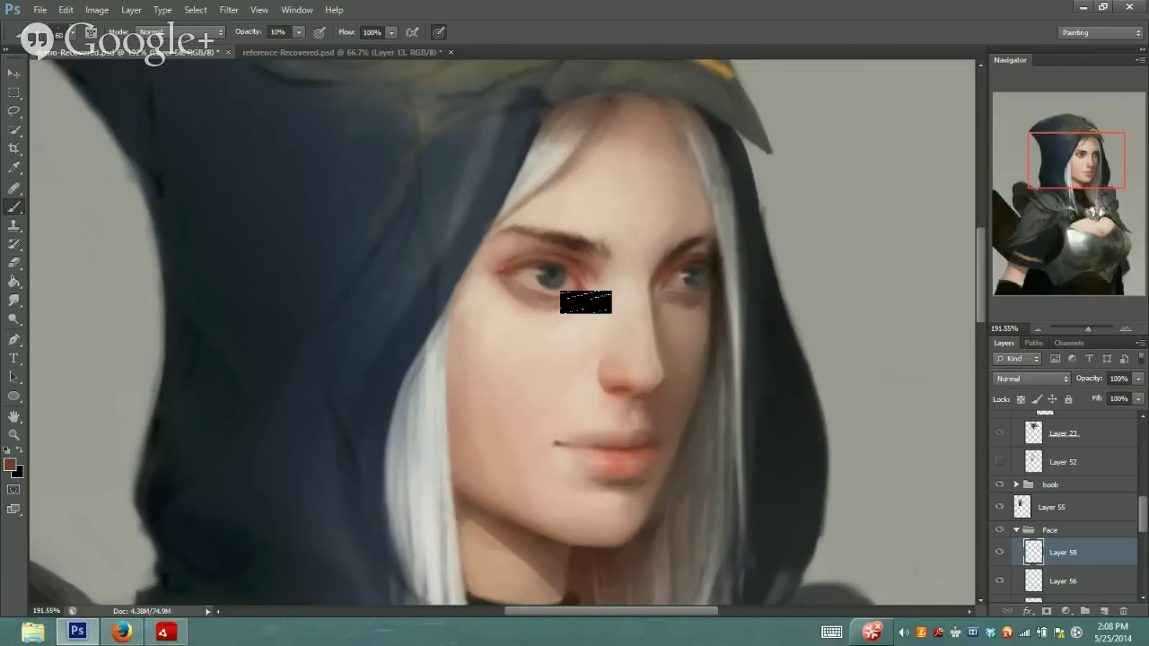
key("bracketleft")
key("bracketleft")
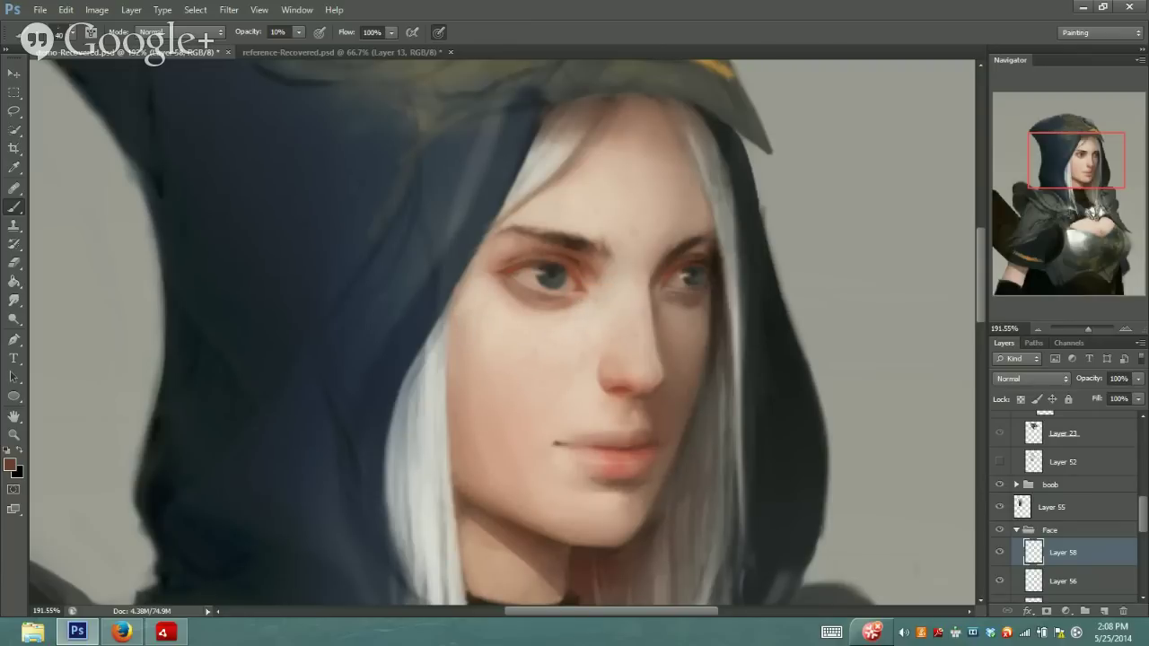
key("bracketleft")
key("bracketleft")
key("bracketleft")
key("bracketleft")
key("bracketleft")
key("bracketleft")
key("bracketleft")
key("bracketleft")
key("bracketleft")
key("bracketleft")
key("bracketleft")
Sample a reddish-brown tone near the eye and raise brush opacity to 17% for warmer freckles
key("bracketright")
key("bracketright")
key("bracketright")
left_click(675, 256, "alt")
key("i")
mouse_move(600, 292)
left_mouse_down()
mouse_move(595, 263)
mouse_move(599, 283)
left_mouse_up()
key("b")
left_click_drag(303, 46, 308, 47)
left_click(14, 262)
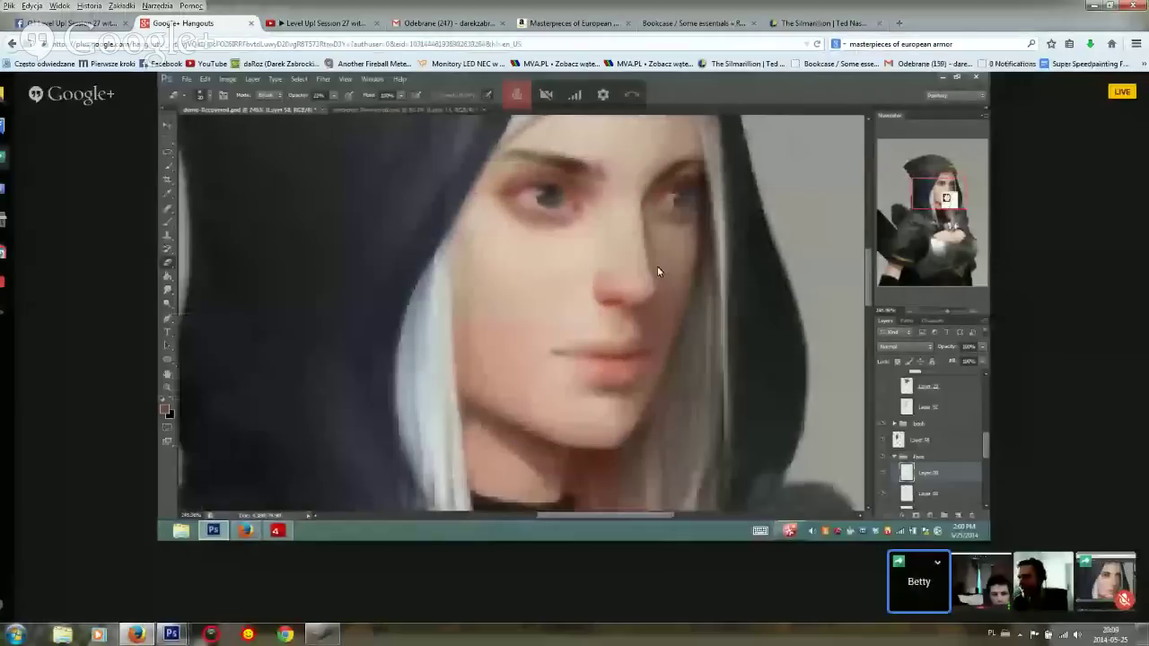
Show the Amazon tab for 'Masterpieces of European Arms and Armour in the Wallace Collection'
left_click(582, 27)
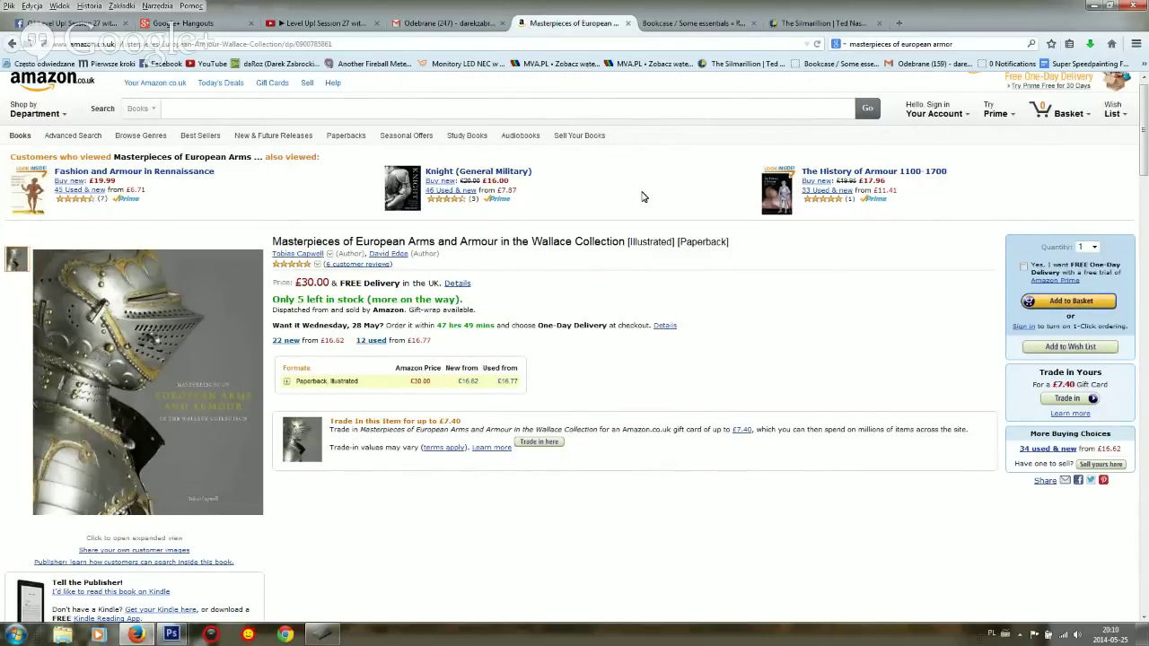
Read through the Bookcase / Some essentials book list, then view Ted Nasmith's Silmarillion gallery
left_click(684, 24)
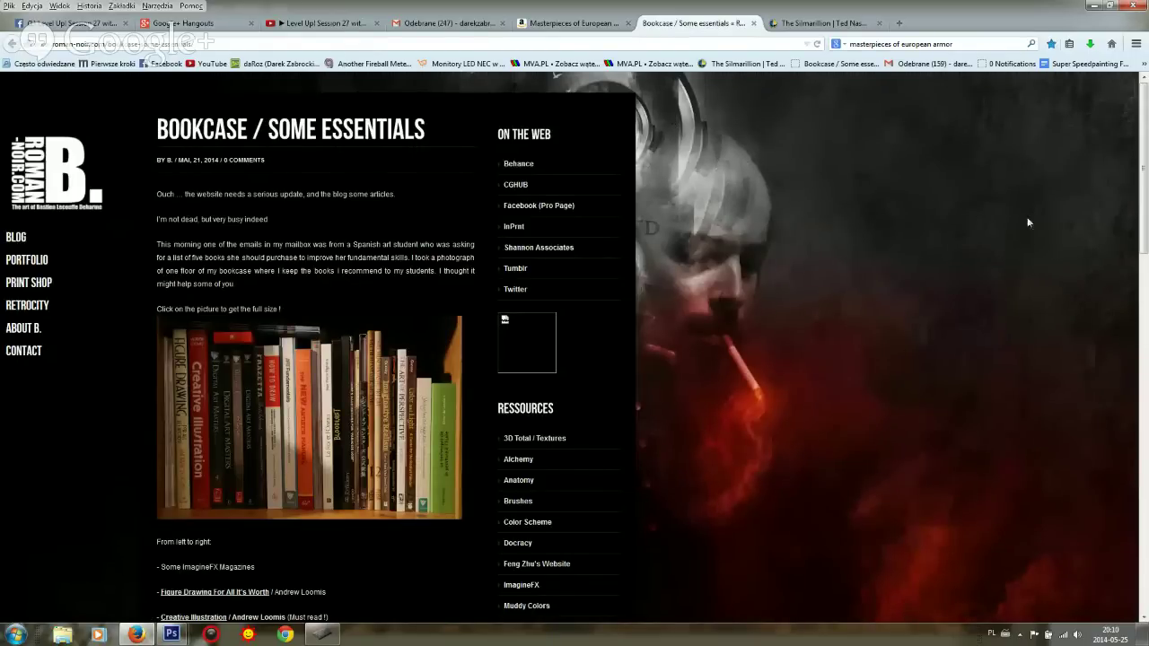
left_click_drag(1148, 176, 1144, 388)
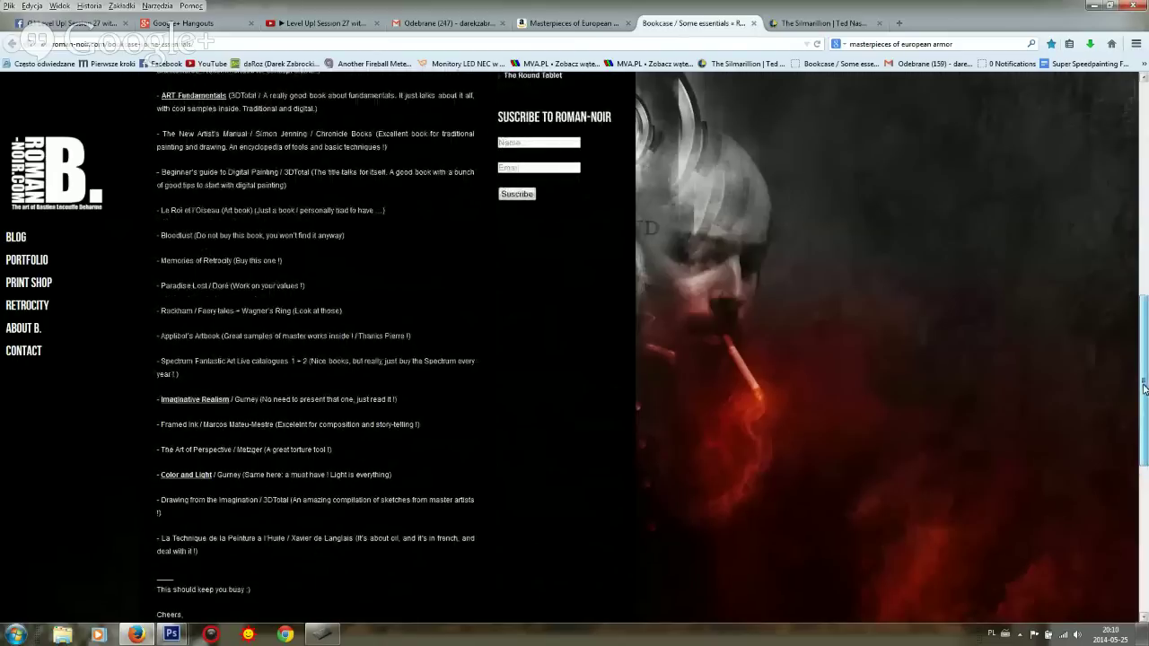
scroll(1067, 330, "down", 1)
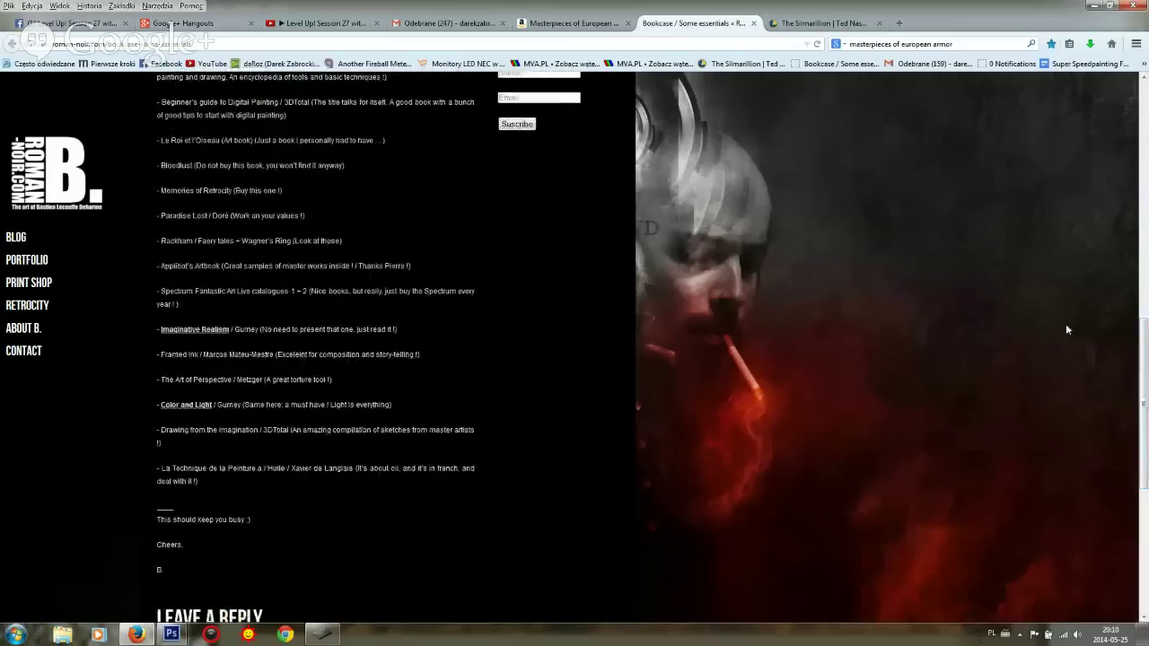
left_click(820, 25)
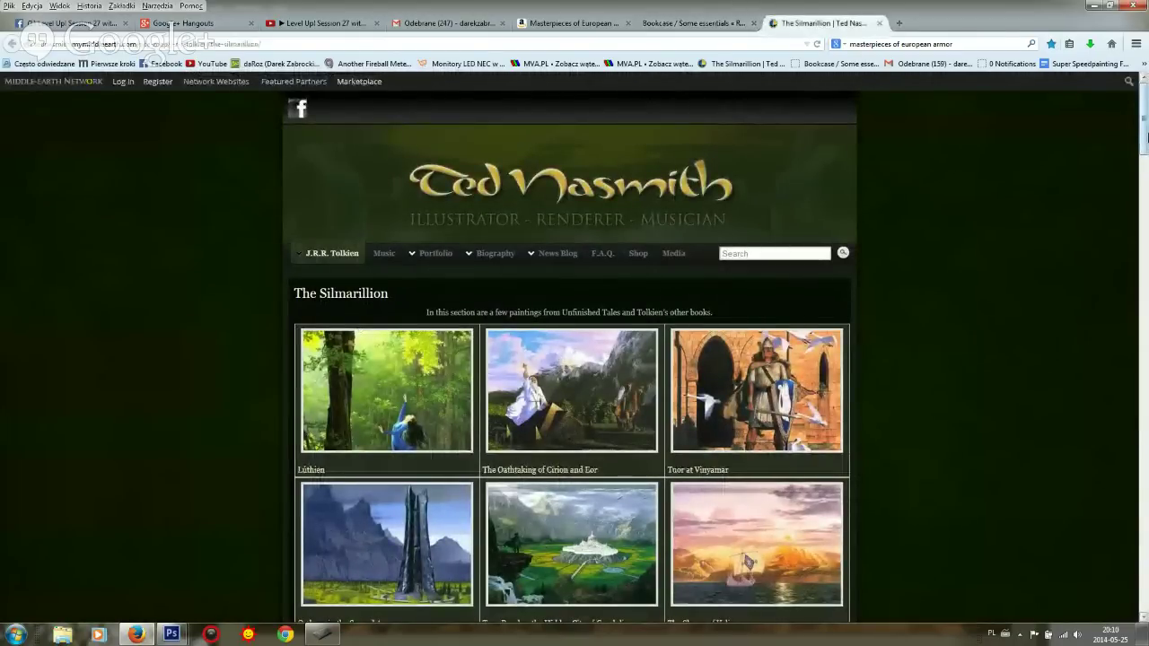
Open 'The Incoming Sea at the Rainbow Cleft' from the gallery and scroll to the full painting
left_click_drag(1147, 135, 1147, 390)
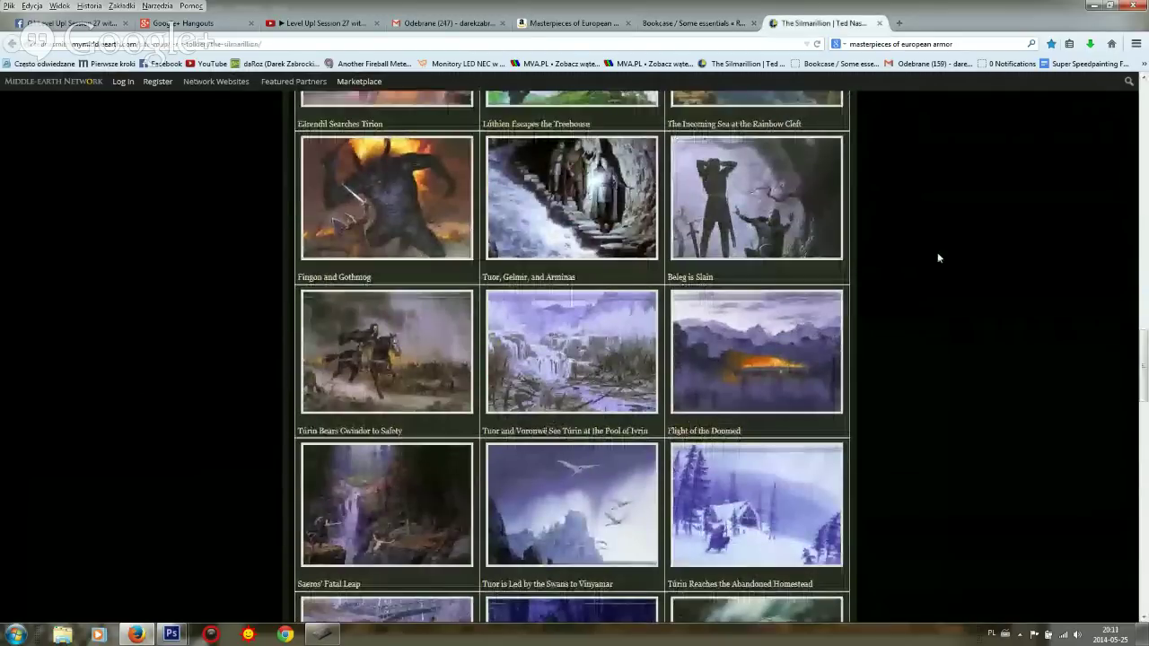
left_click(812, 104)
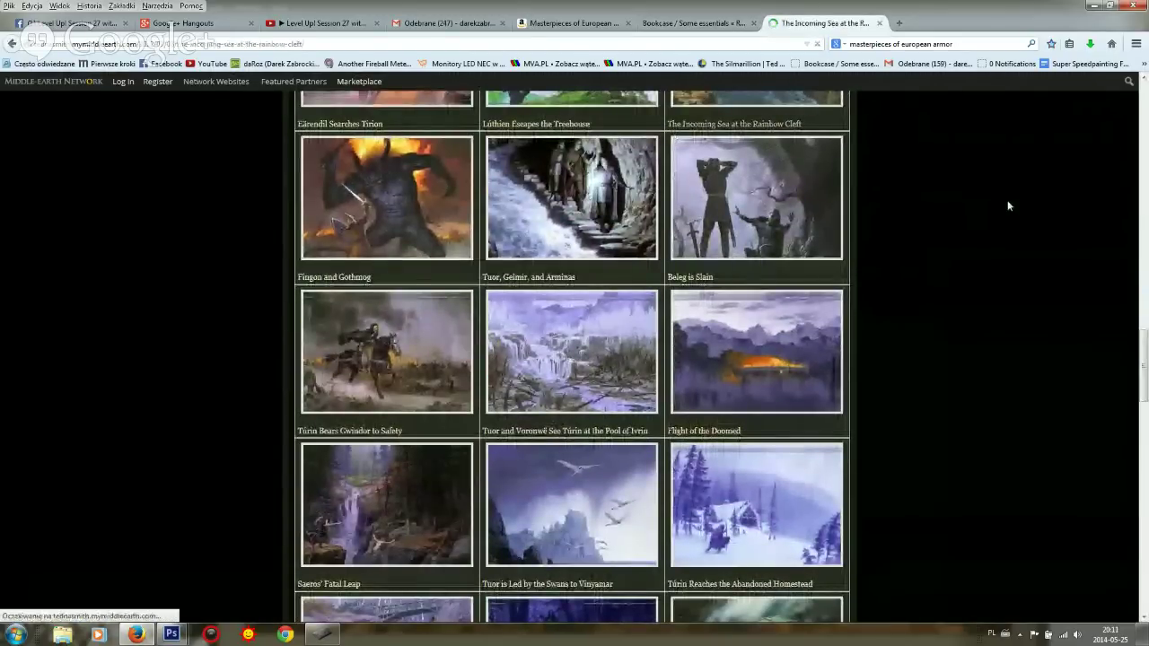
scroll(1147, 184, "down", 3)
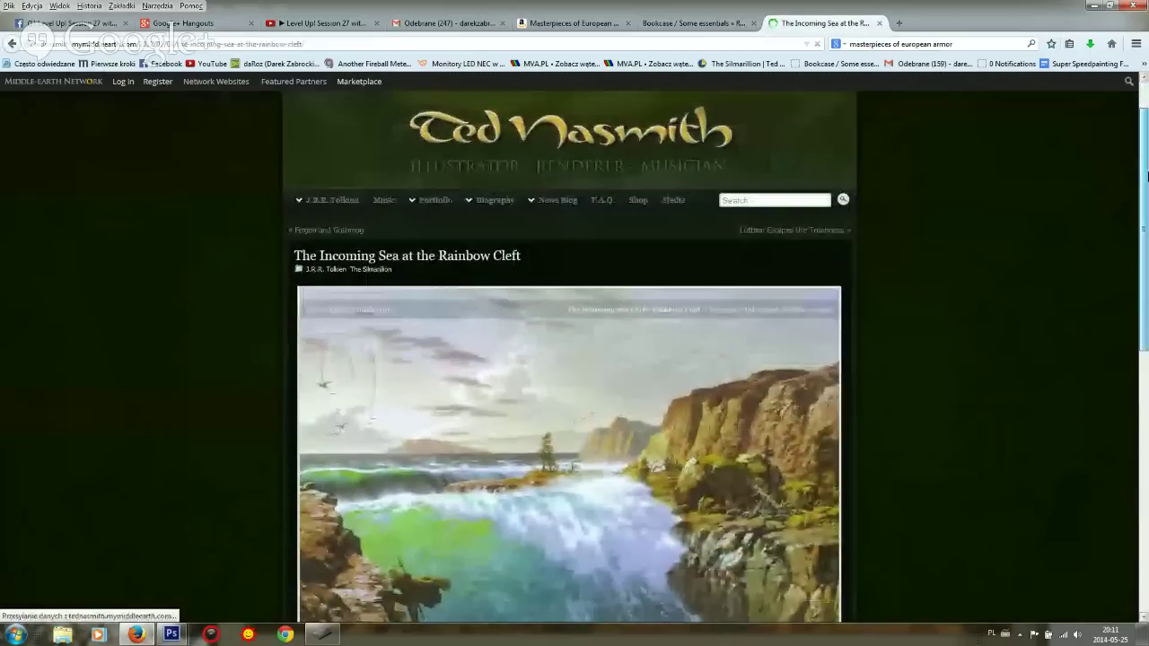
left_click_drag(1146, 184, 1145, 220)
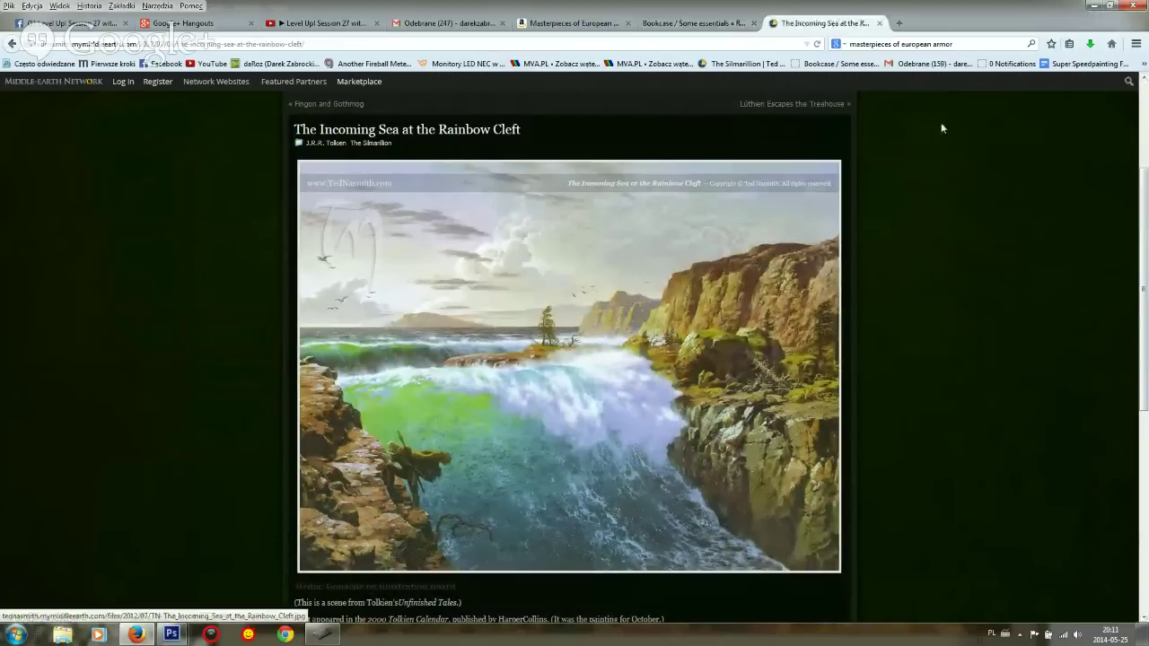
Return to Photoshop, hide the top layer, maximize the window and zoom the mountain-lake painting to 50%
left_click(1098, 5)
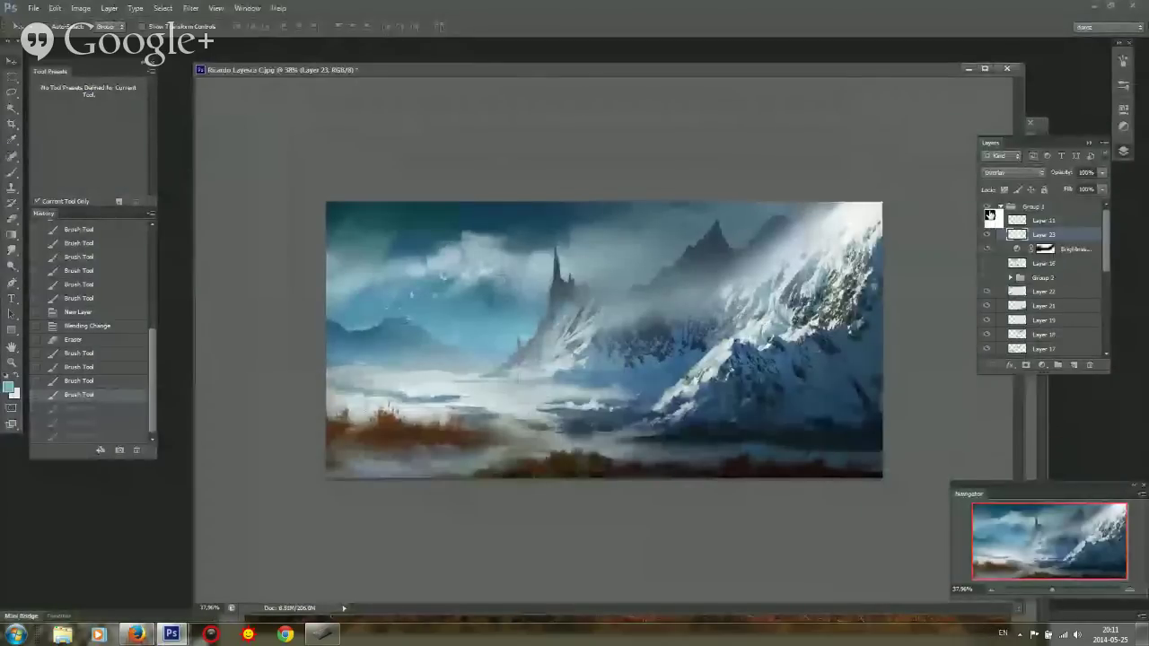
left_click(989, 219)
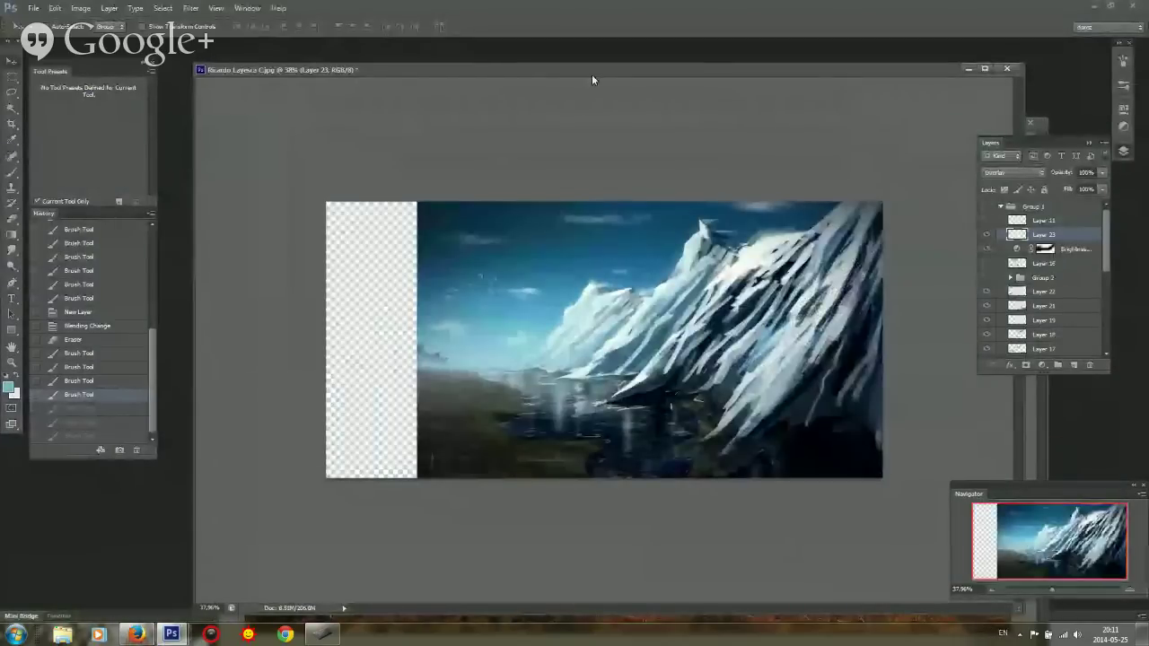
double_click(592, 80)
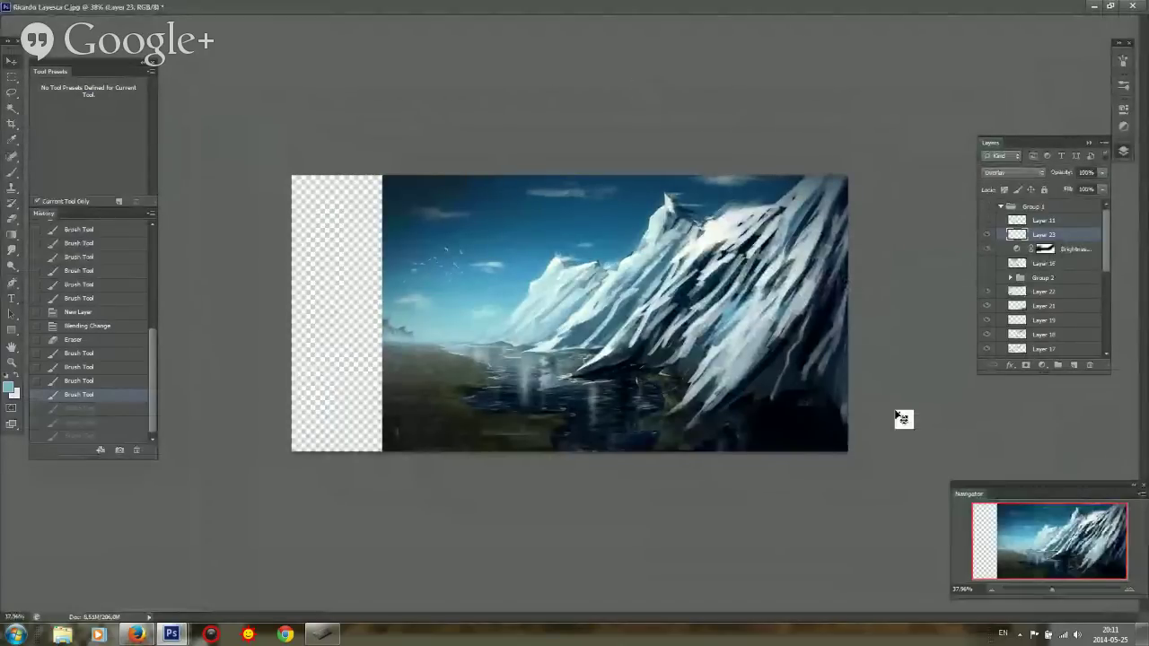
left_click(1132, 593)
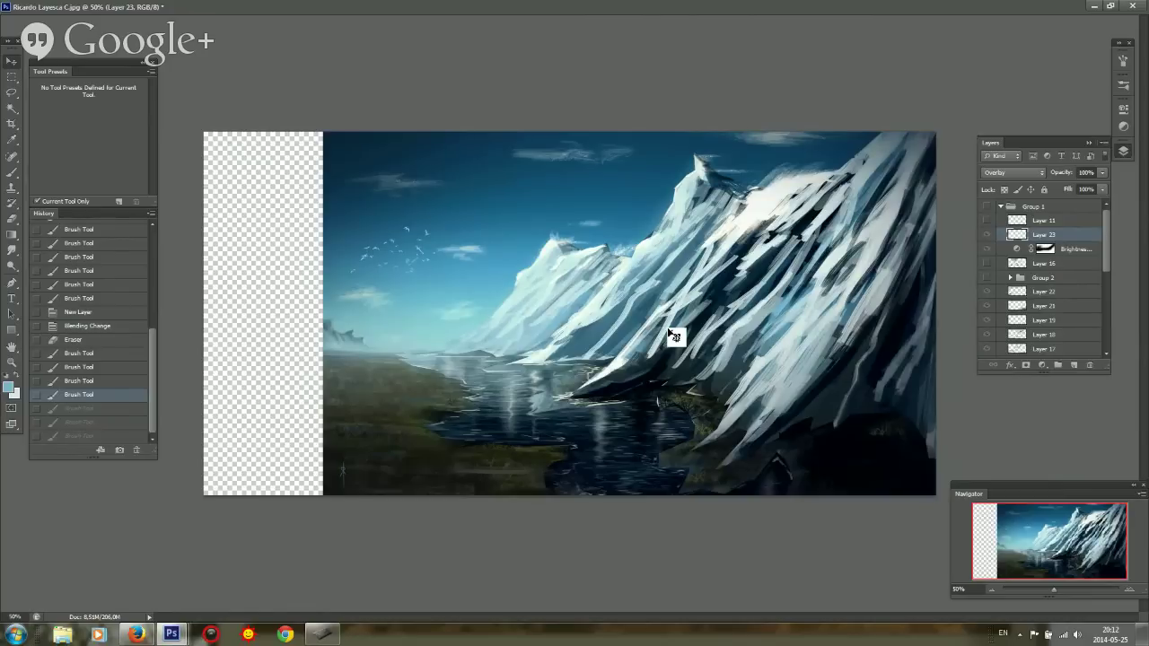
Toggle Group 1's visibility for before/after comparisons, finishing with the snowy mountain scene shown
left_click(990, 208)
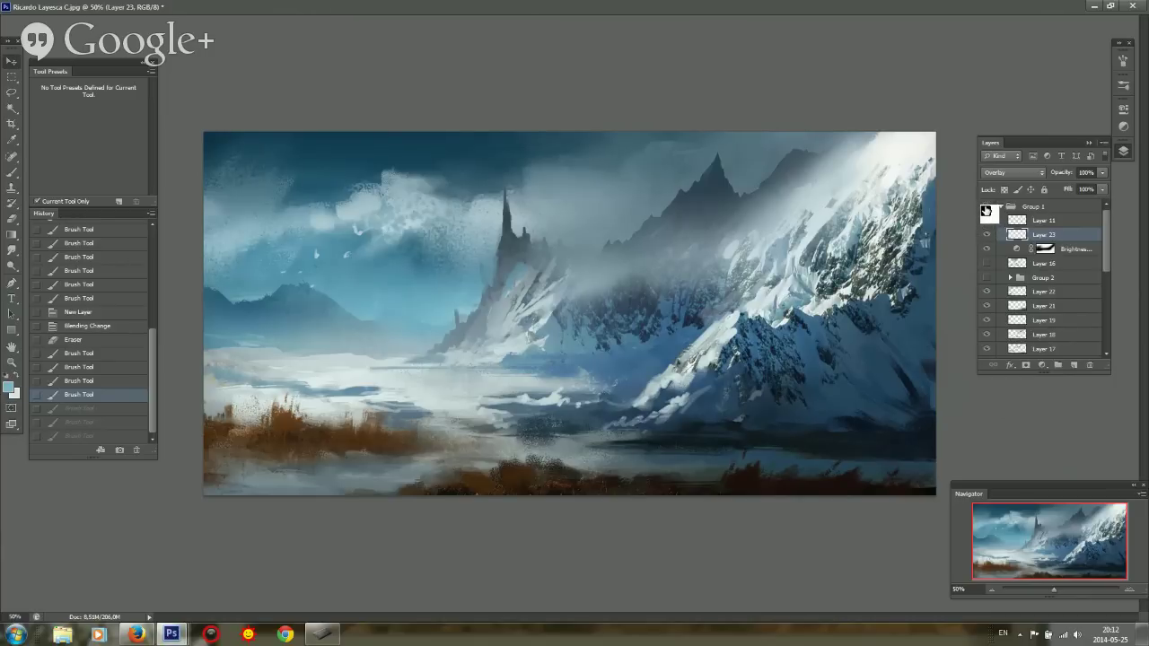
left_click(986, 210)
left_click(987, 211)
left_click(989, 210)
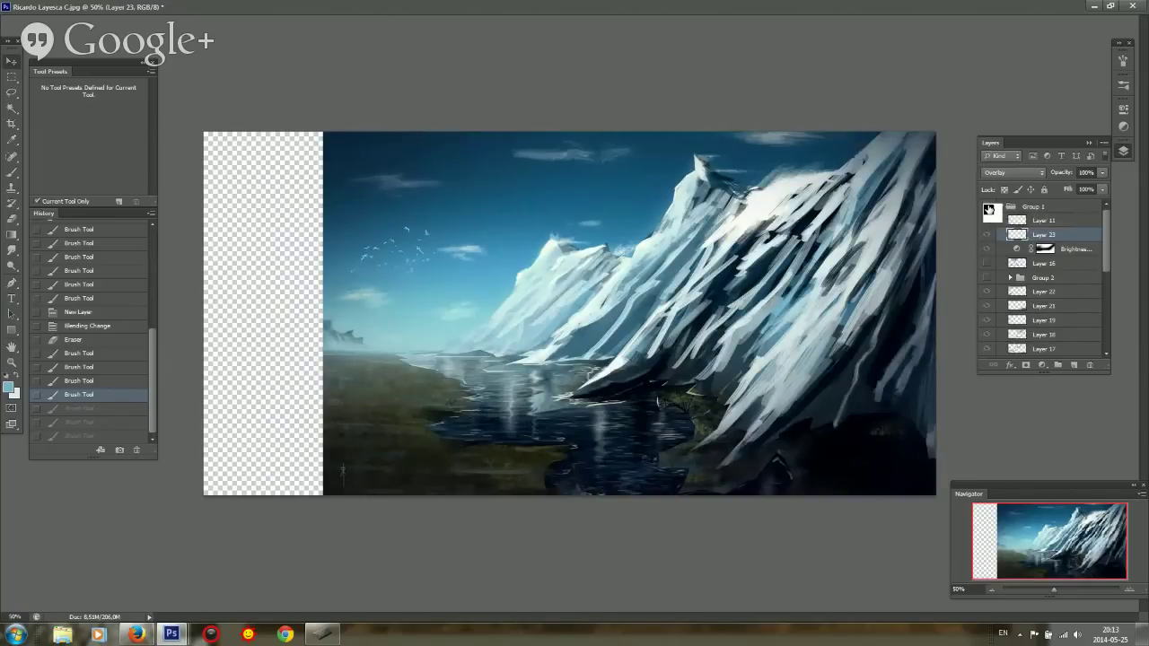
left_click(988, 211)
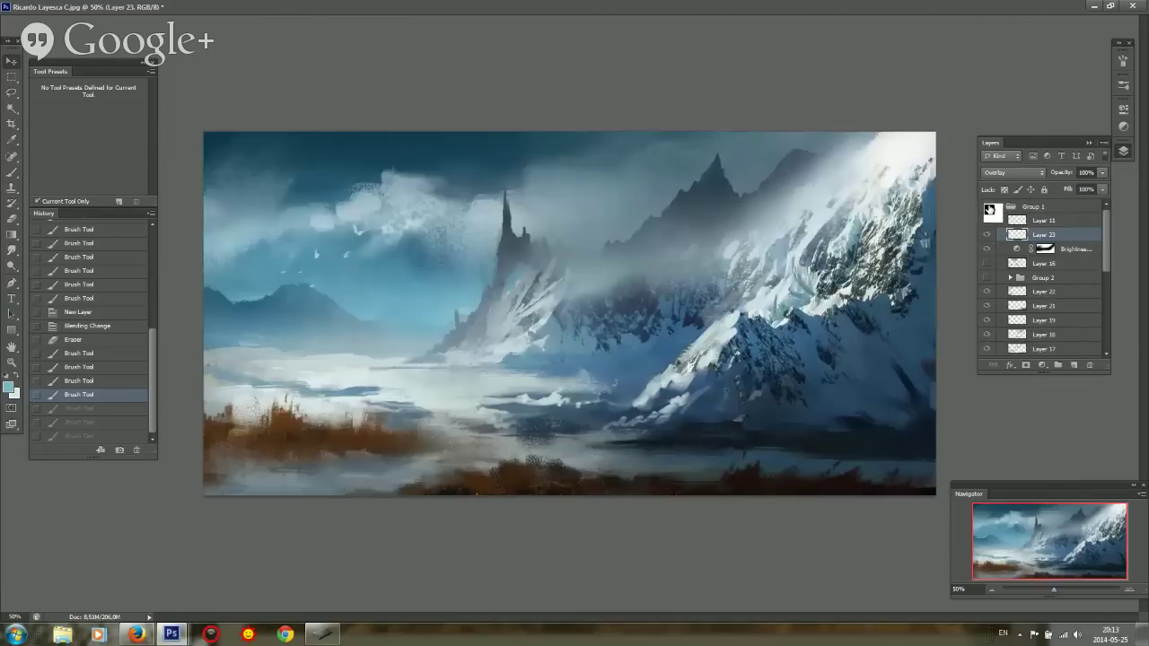
left_click(989, 211)
left_click(988, 210)
Restore the document window to get back to the freckled portrait document
left_click(1108, 6)
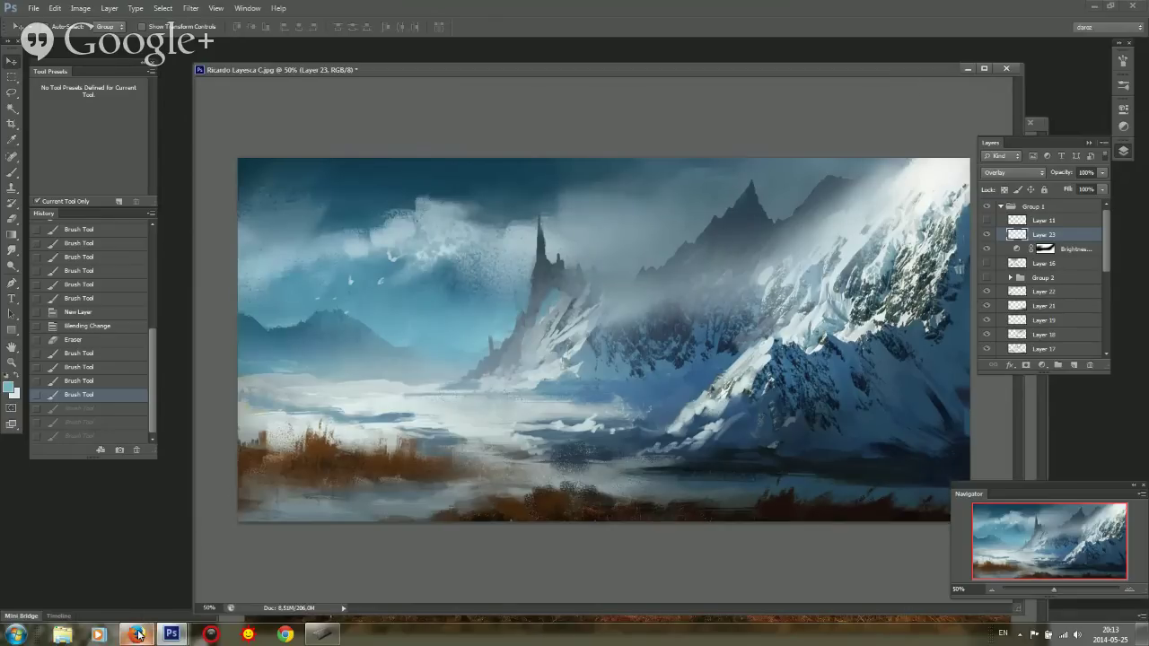
mouse_move(136, 634)
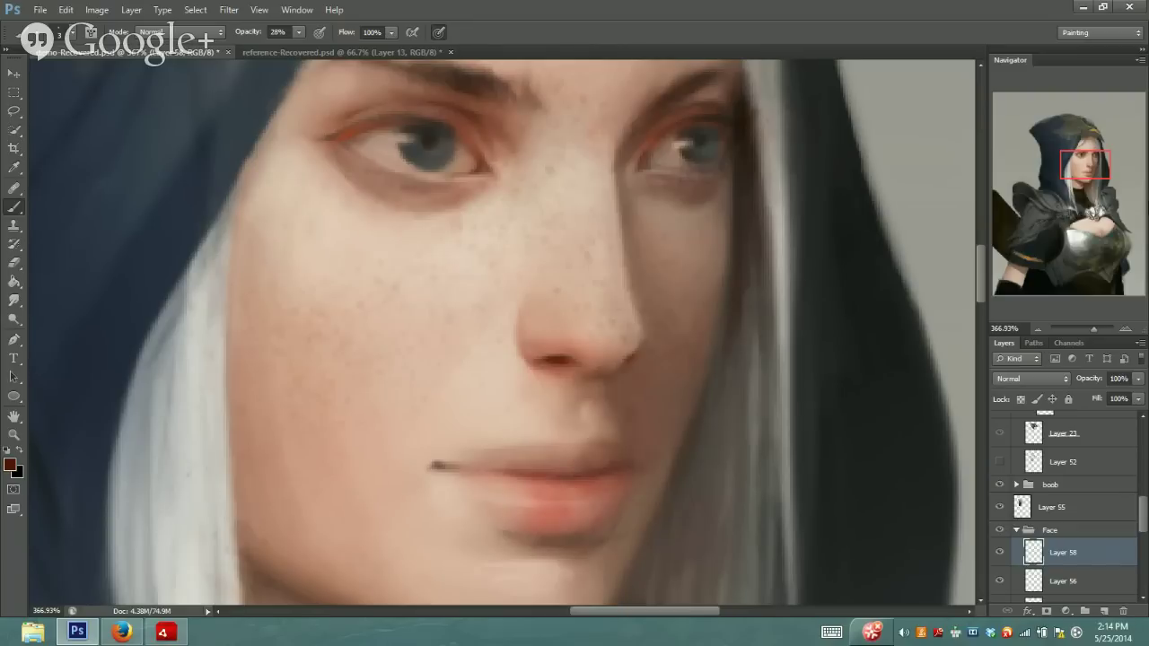
left_click_drag(1104, 157, 1089, 328)
left_click_drag(1090, 278, 1083, 164)
left_click_drag(1090, 326, 1092, 325)
left_click_drag(1082, 208, 1088, 164)
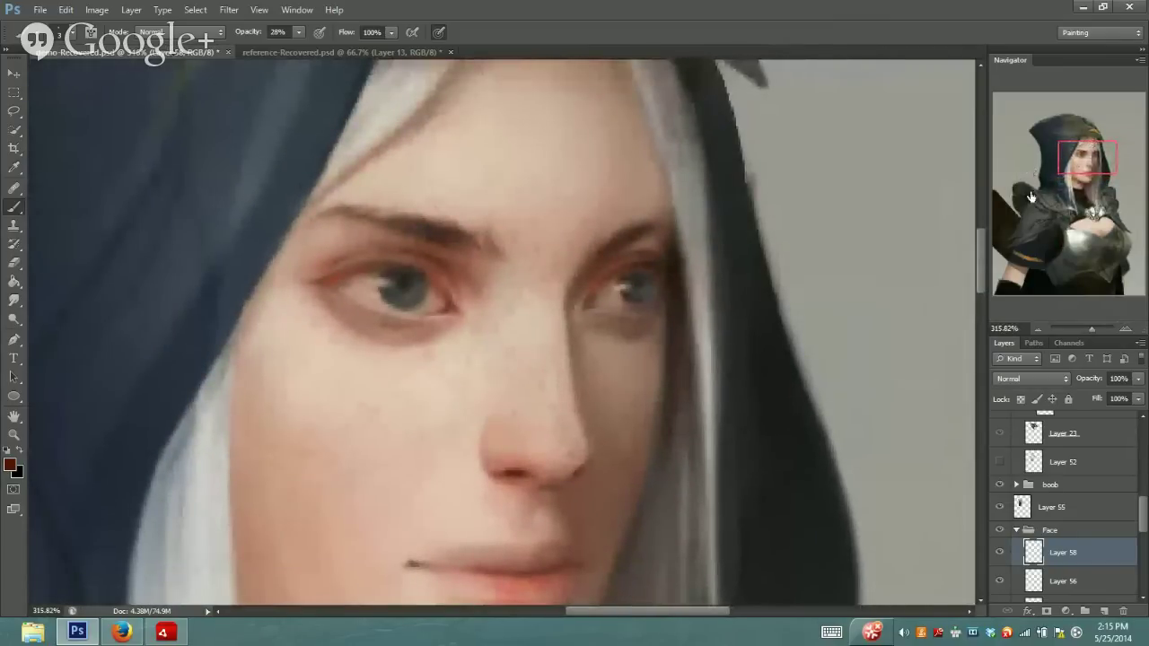
left_click_drag(1074, 160, 1100, 206)
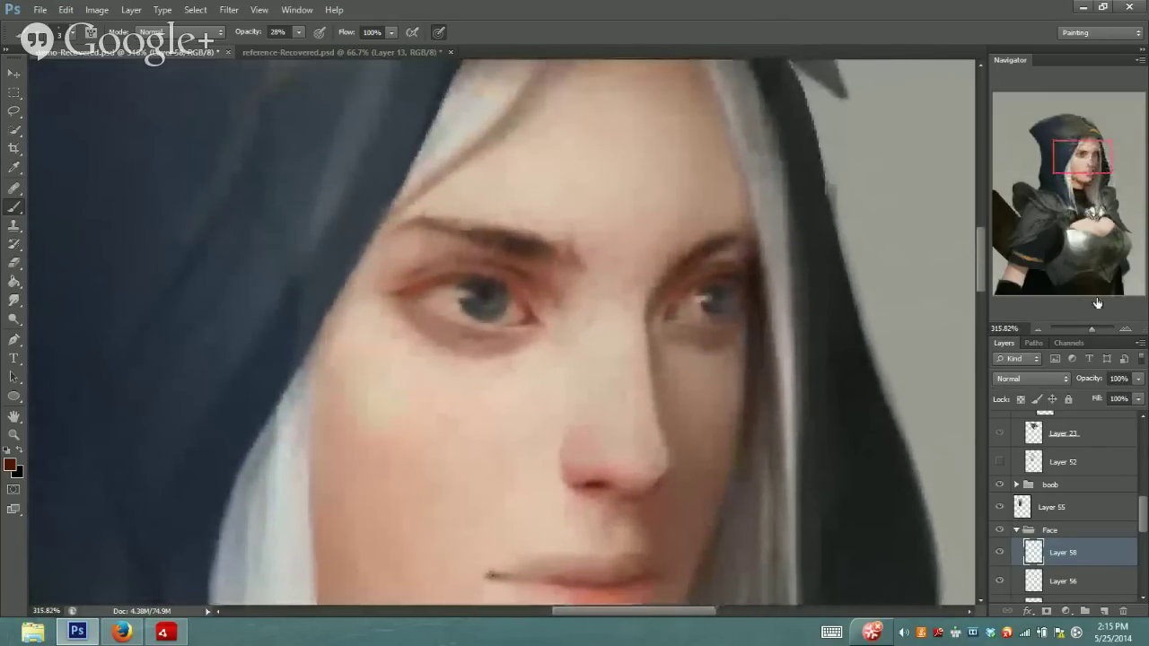
left_click_drag(1087, 331, 1086, 326)
Toggle Layer 58 off and on to compare, zoom to about 332% on the eyes, and select the Eyedropper
left_click(1000, 552)
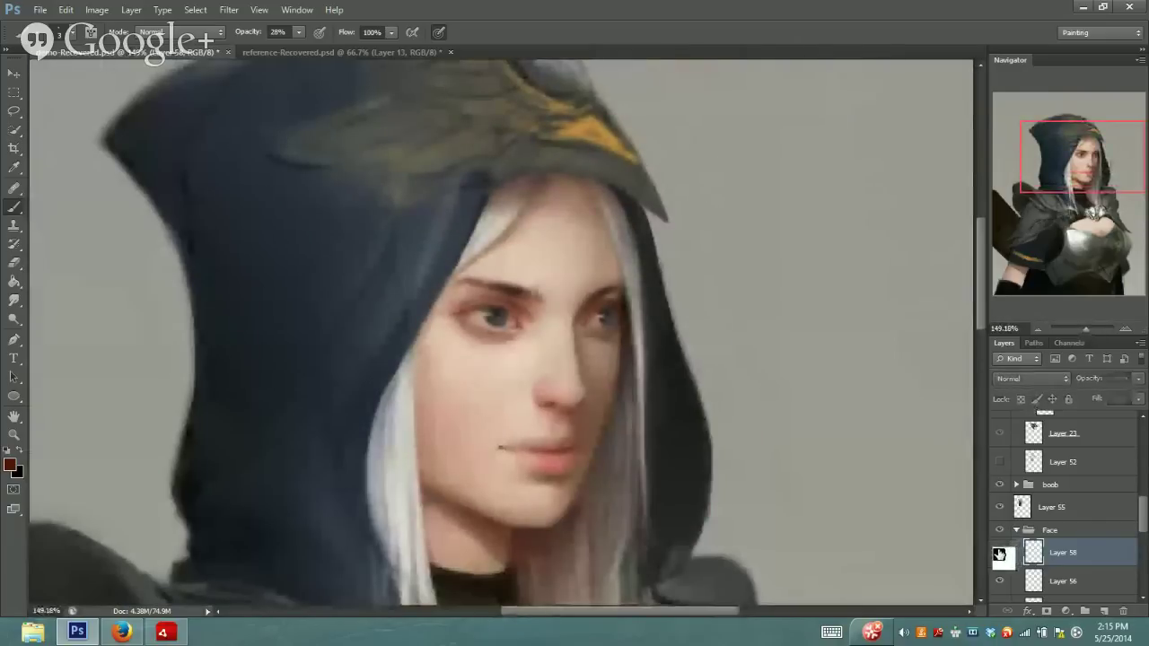
left_click(999, 553)
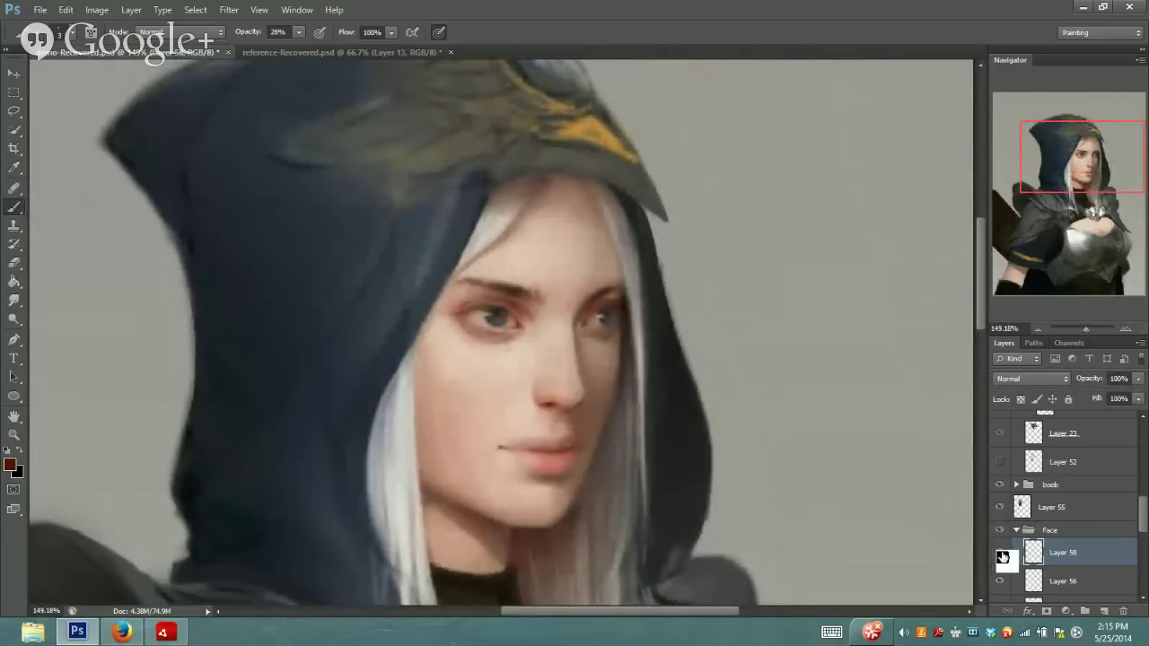
left_click_drag(1058, 189, 1058, 202)
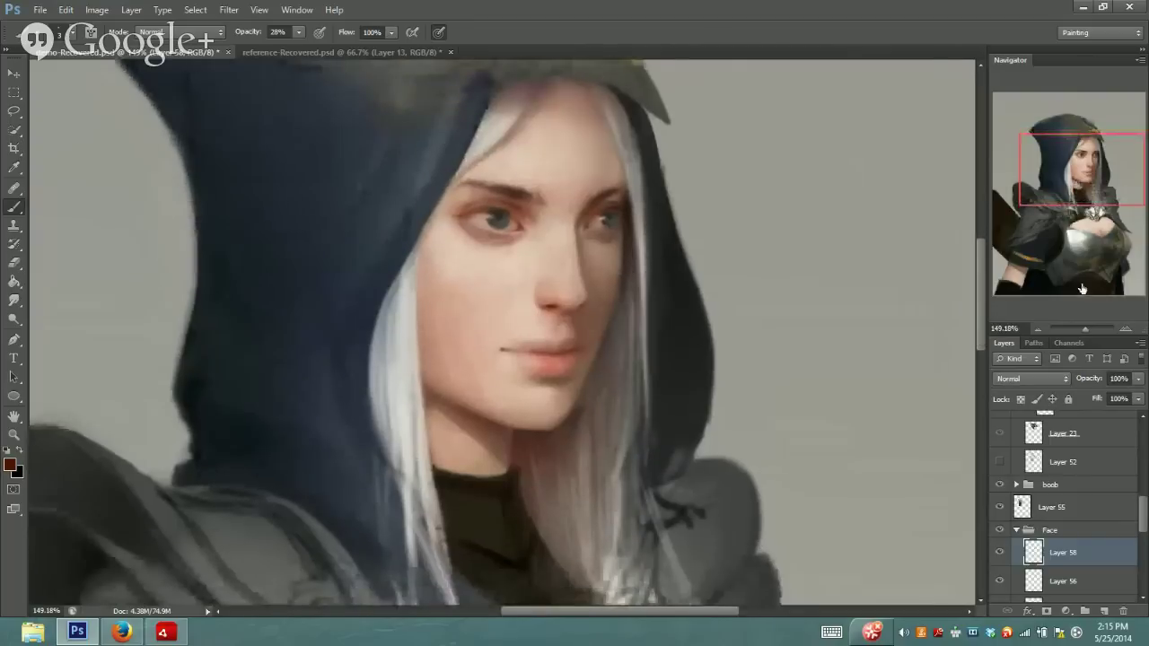
left_click_drag(1087, 330, 1092, 330)
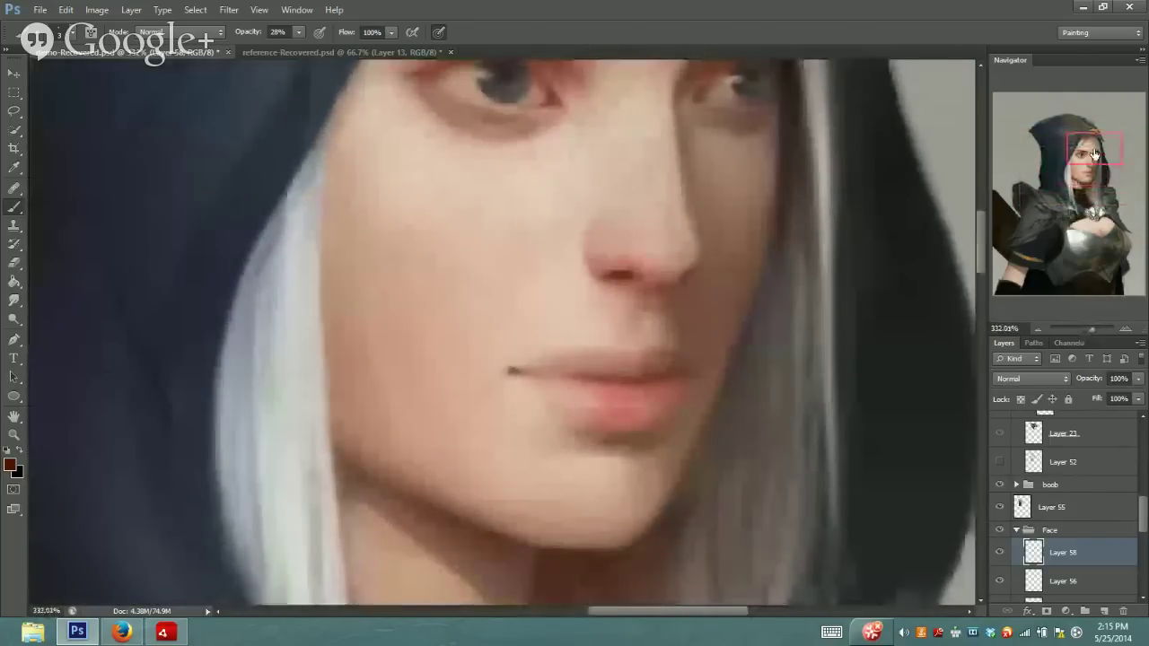
left_click_drag(1093, 167, 1091, 152)
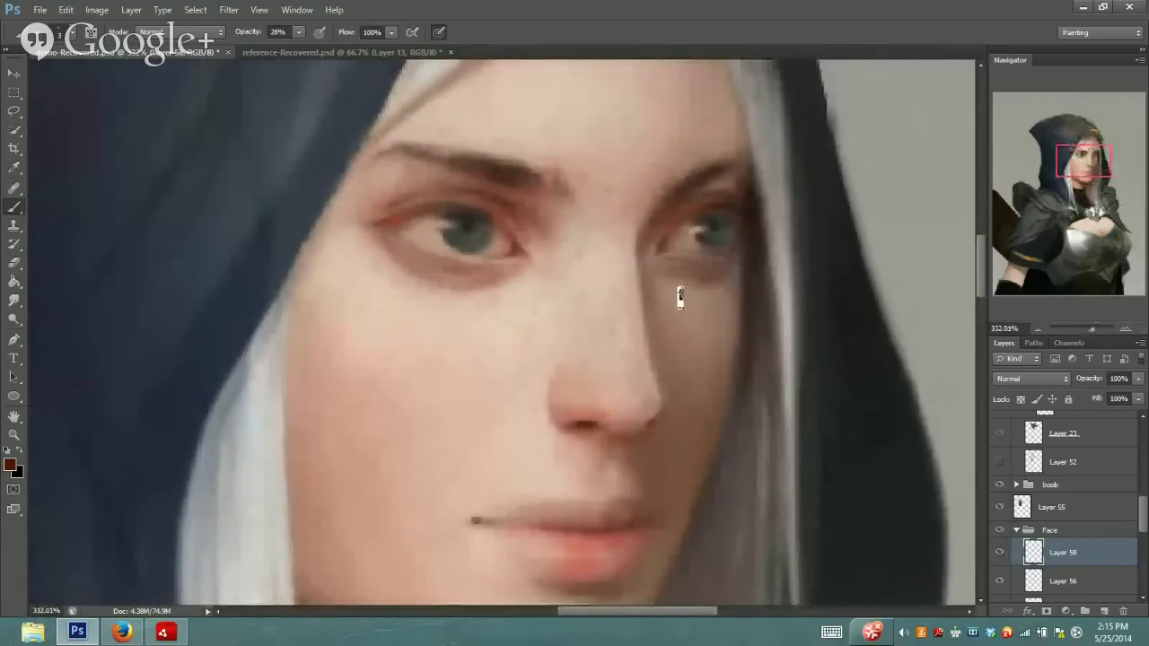
key("i")
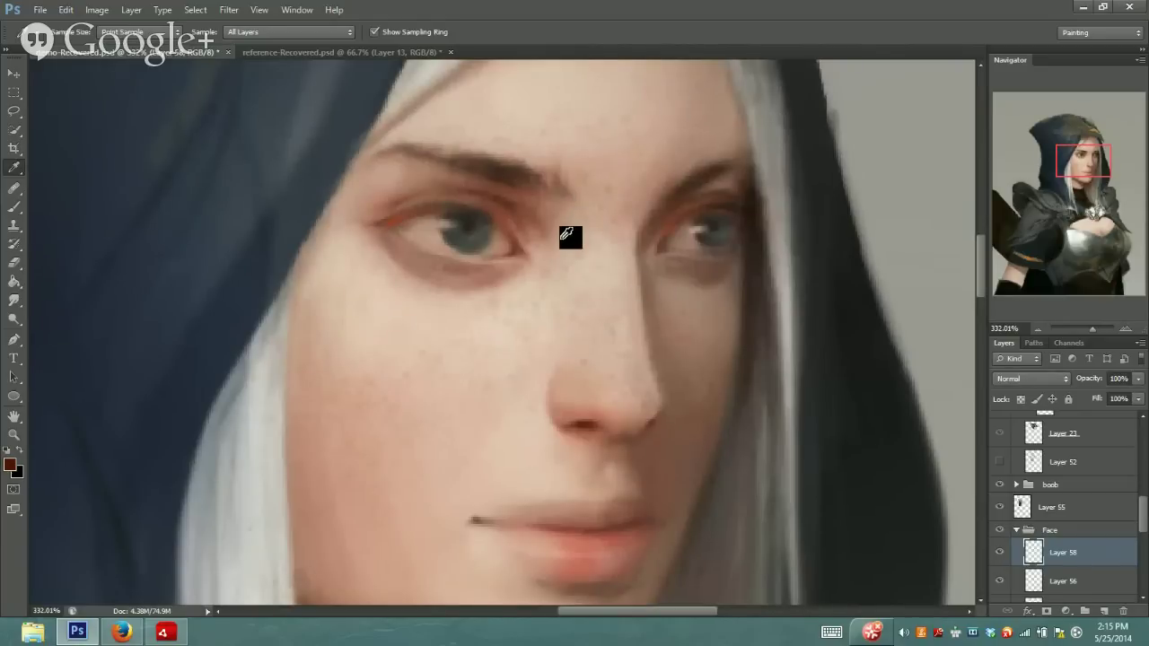
Sample a reddish-brown from the inner eye corner and set the brush opacity to 26%
left_click(527, 198)
key("b")
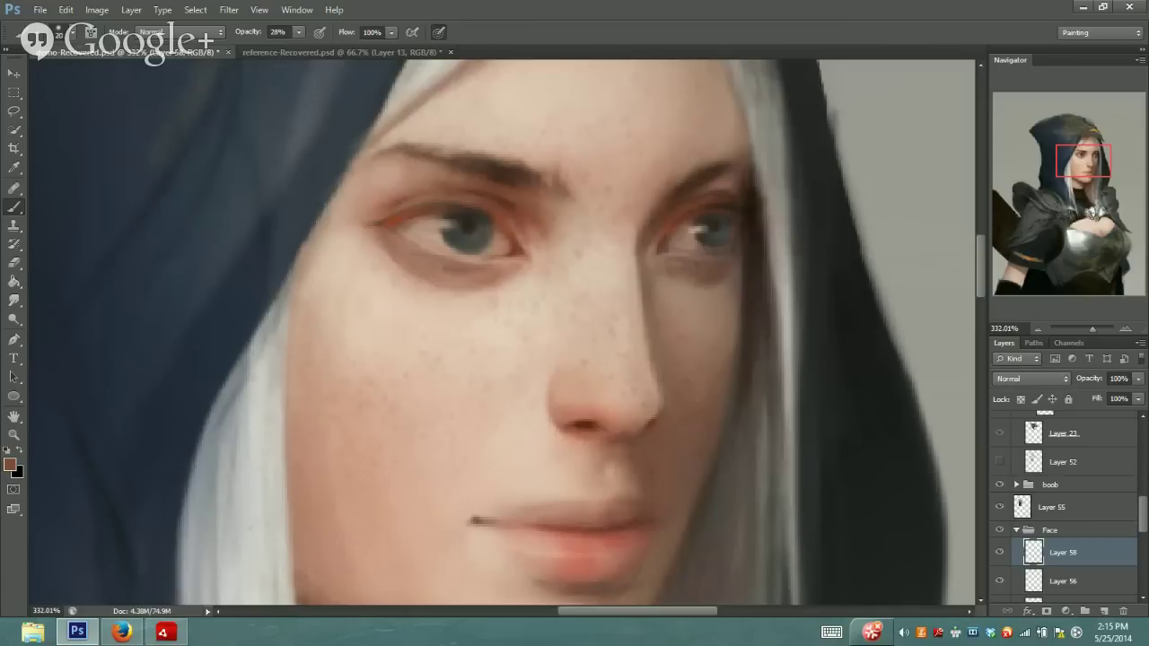
mouse_move(299, 32)
left_mouse_down()
mouse_move(297, 52)
mouse_move(282, 47)
left_mouse_up()
Sample tones over the eye and a darker brown from the nose, then zoom out to the hooded head
key("i")
mouse_move(539, 193)
left_mouse_down()
mouse_move(457, 185)
mouse_move(405, 199)
left_mouse_up()
key("b")
key("i")
left_click_drag(593, 419, 583, 398)
key("b")
left_click_drag(1102, 328, 1074, 324)
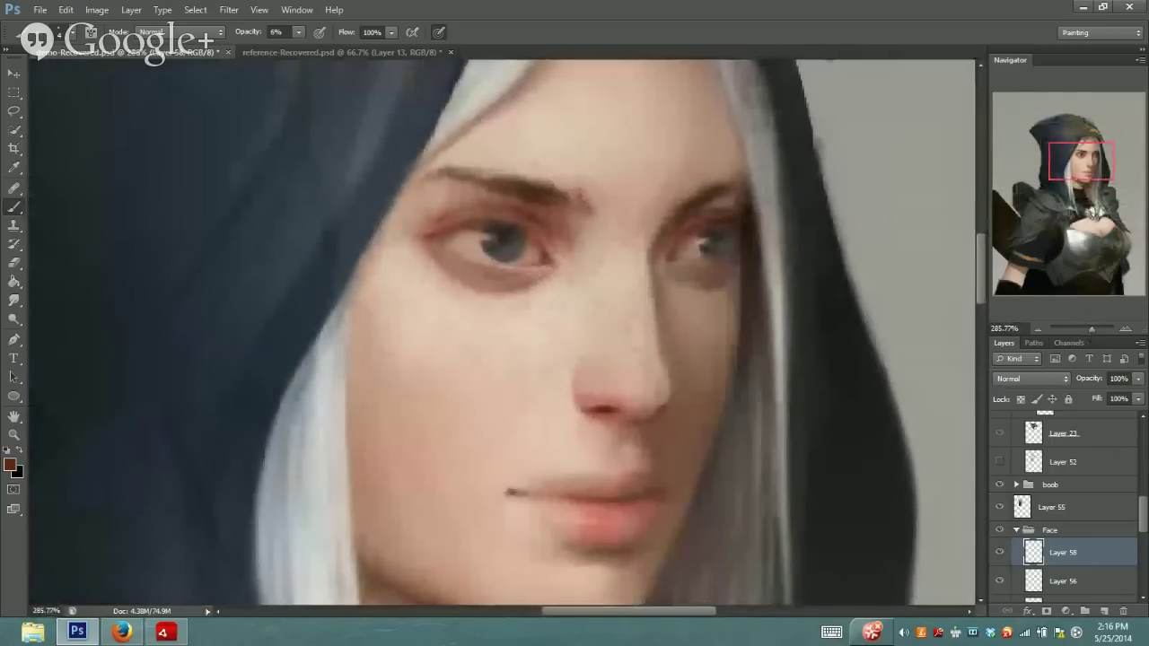
Sample pale skin from the nose and face, with the brush opacity set to 10%
key("i")
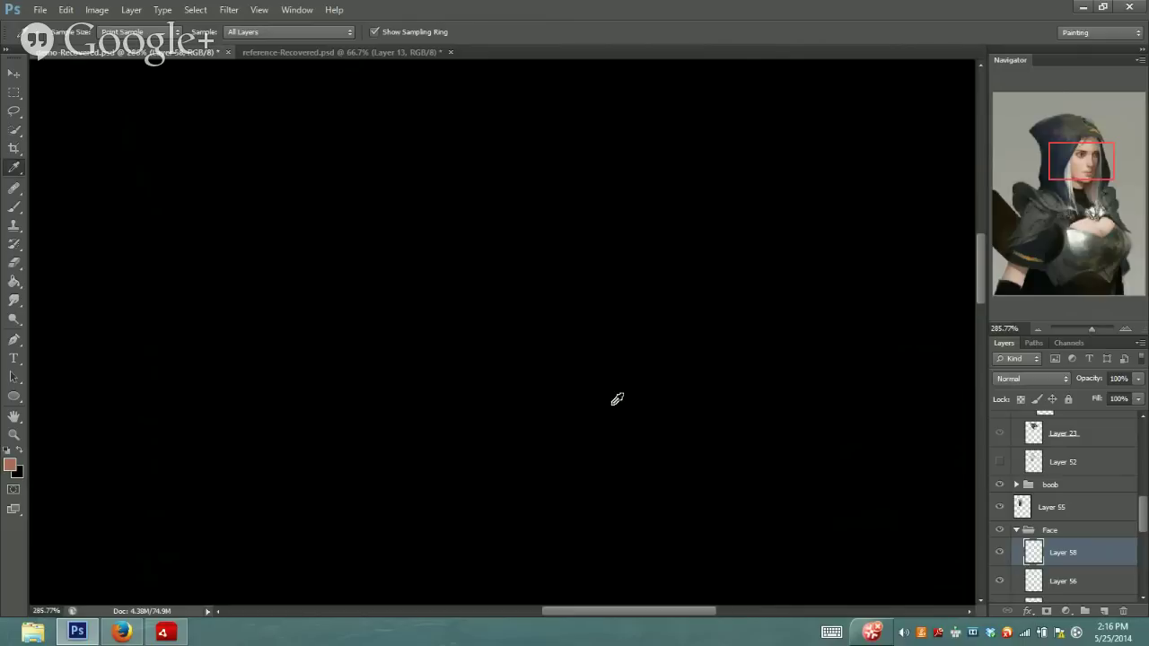
left_click(611, 395)
key("b")
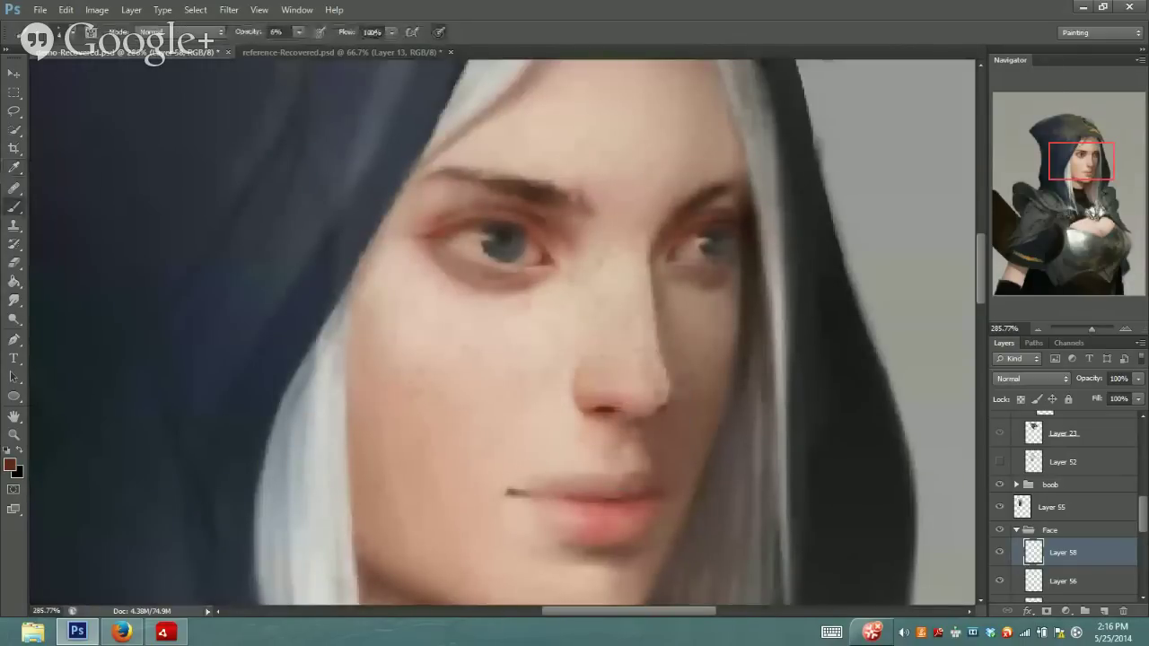
left_click(297, 33)
left_click_drag(301, 44, 302, 46)
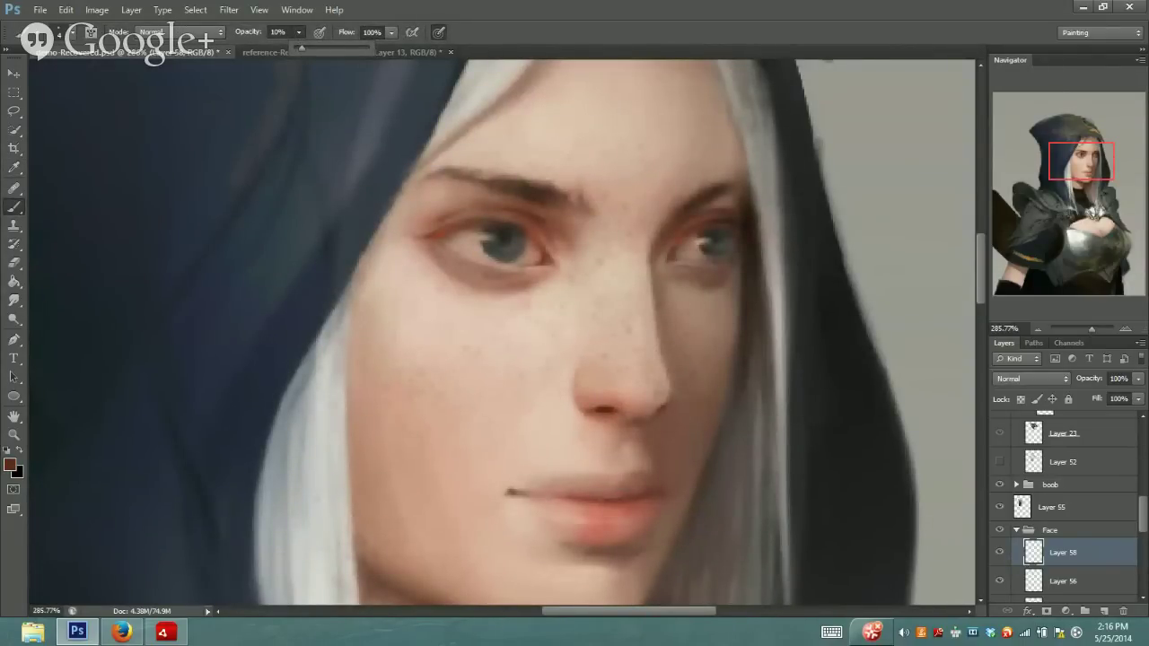
left_click(533, 210)
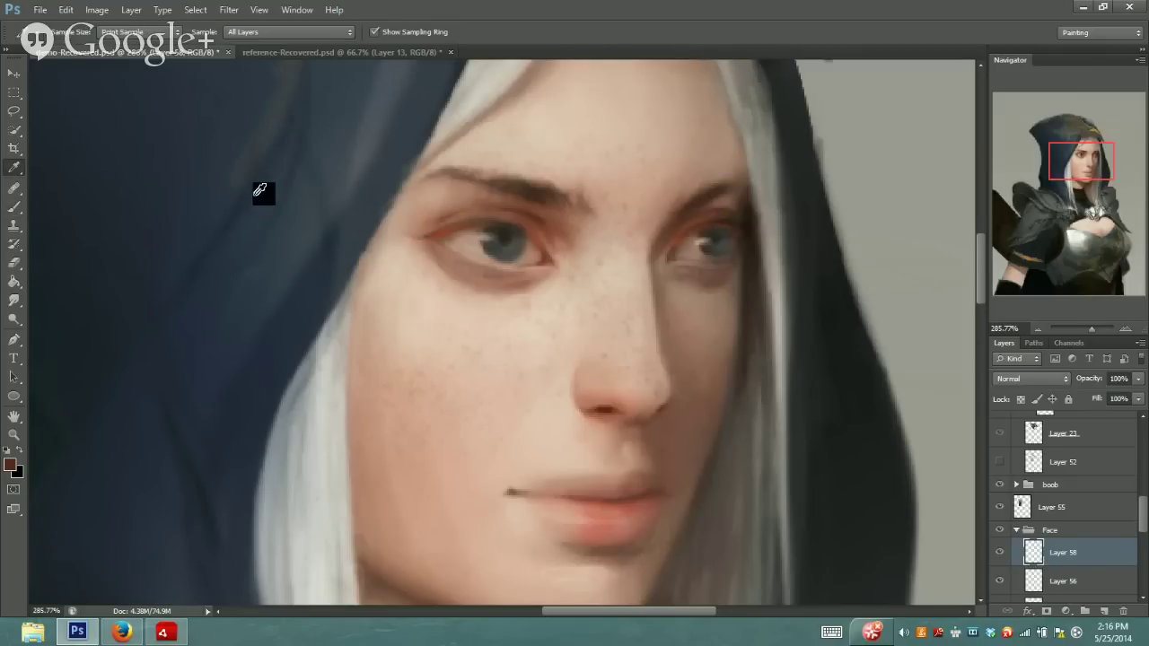
left_click(442, 191, "alt")
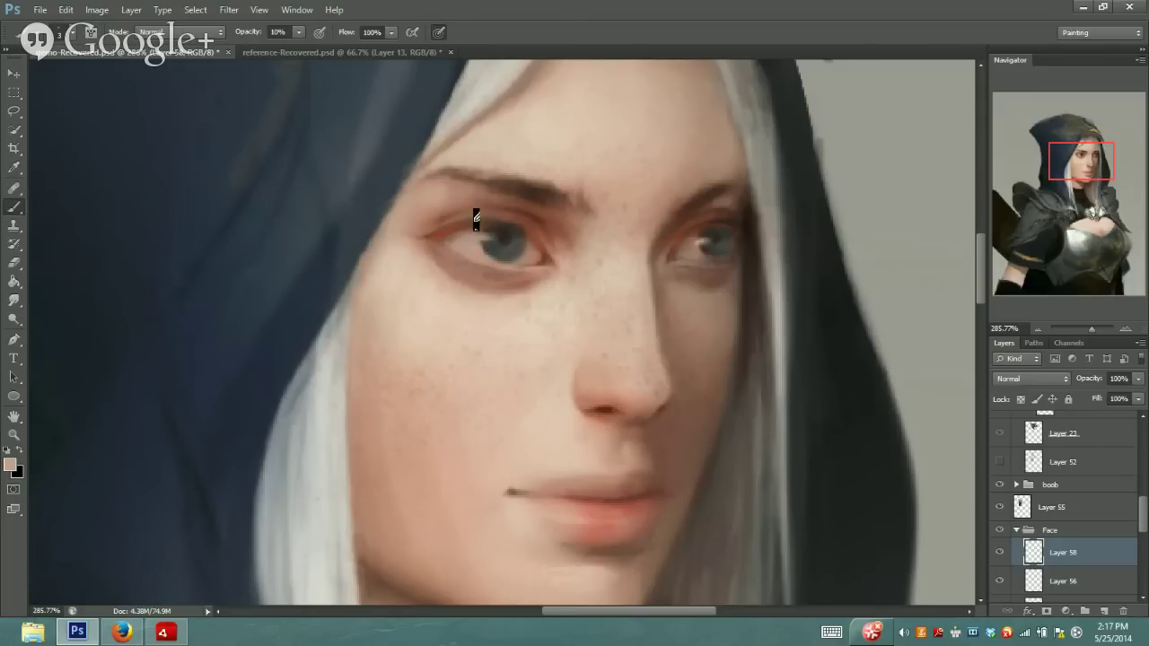
Set brush opacity to 23%, zoom out, then sample a dark red and dab it into the nostril
left_click(298, 32)
key("Return")
mouse_move(1091, 329)
left_mouse_down()
mouse_move(1079, 329)
mouse_move(1092, 329)
left_mouse_up()
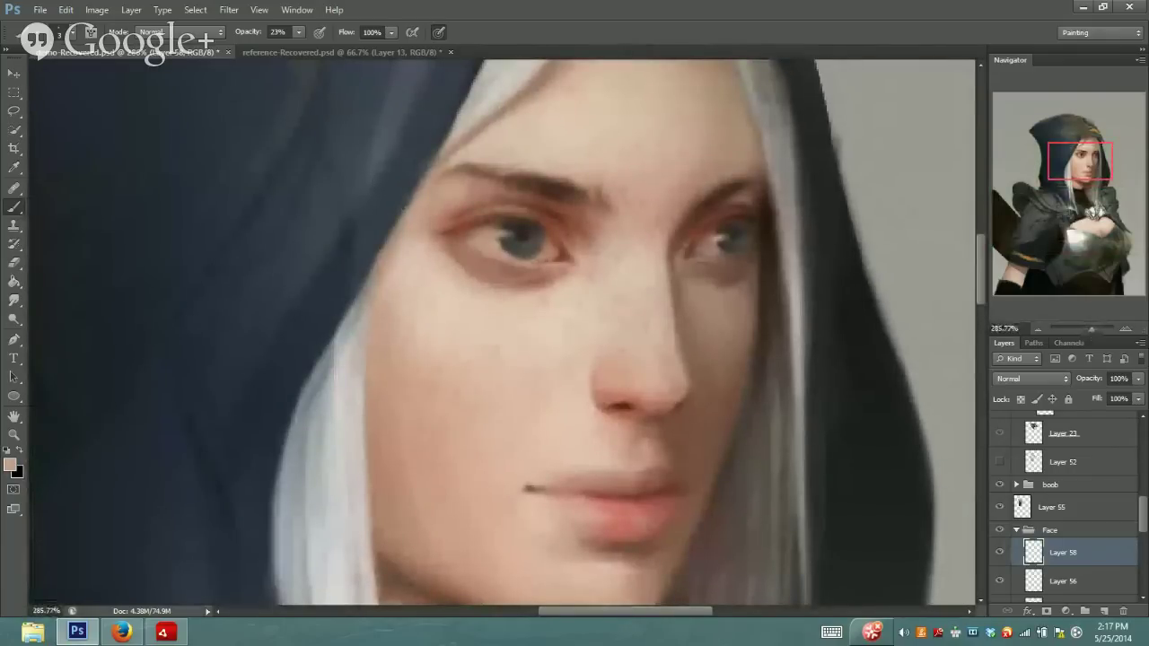
left_click(630, 404, "alt")
left_click(619, 406)
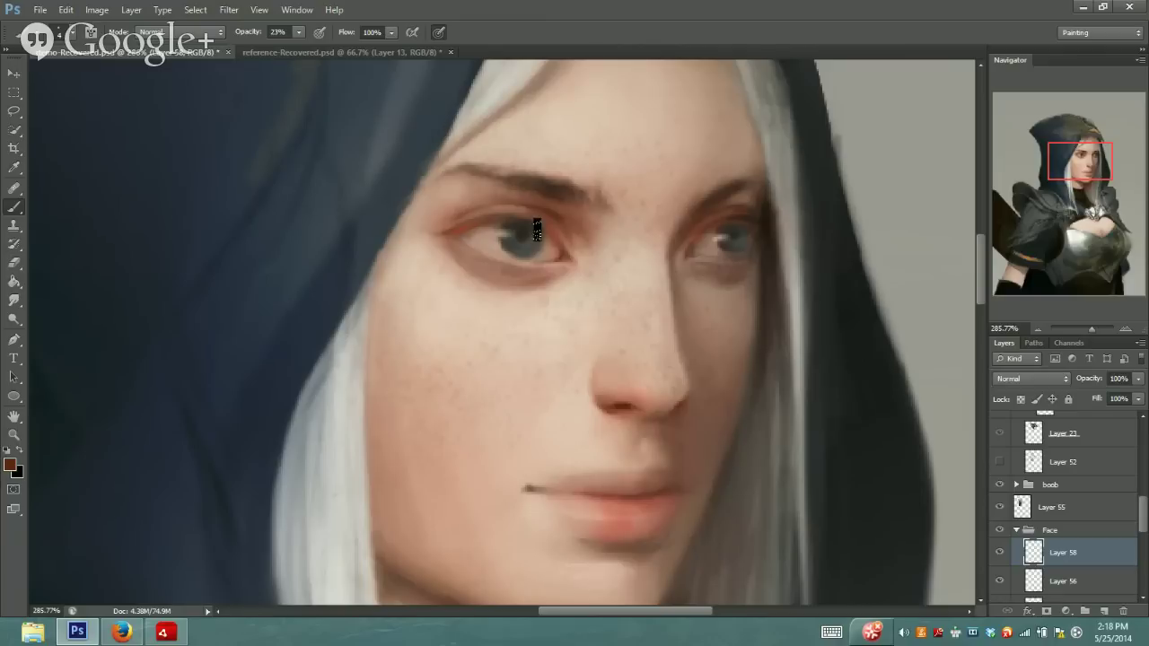
Select Layer 56 and make its Multiply shading visible again
left_click_drag(1084, 159, 1083, 164)
left_click(1035, 582)
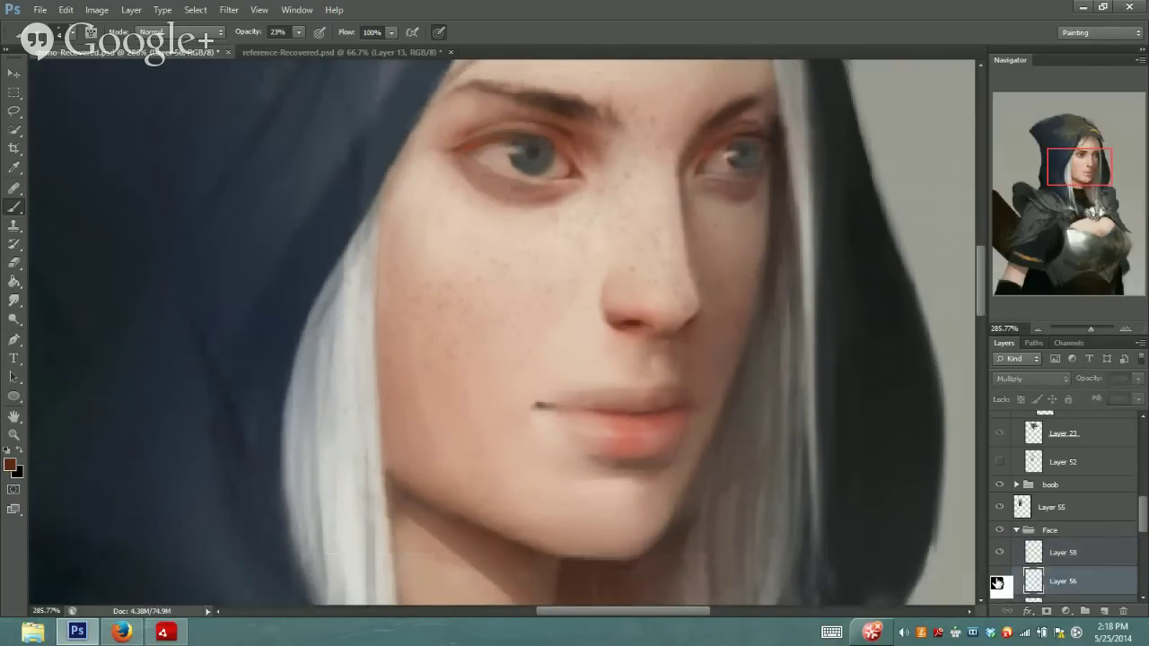
left_click(999, 582)
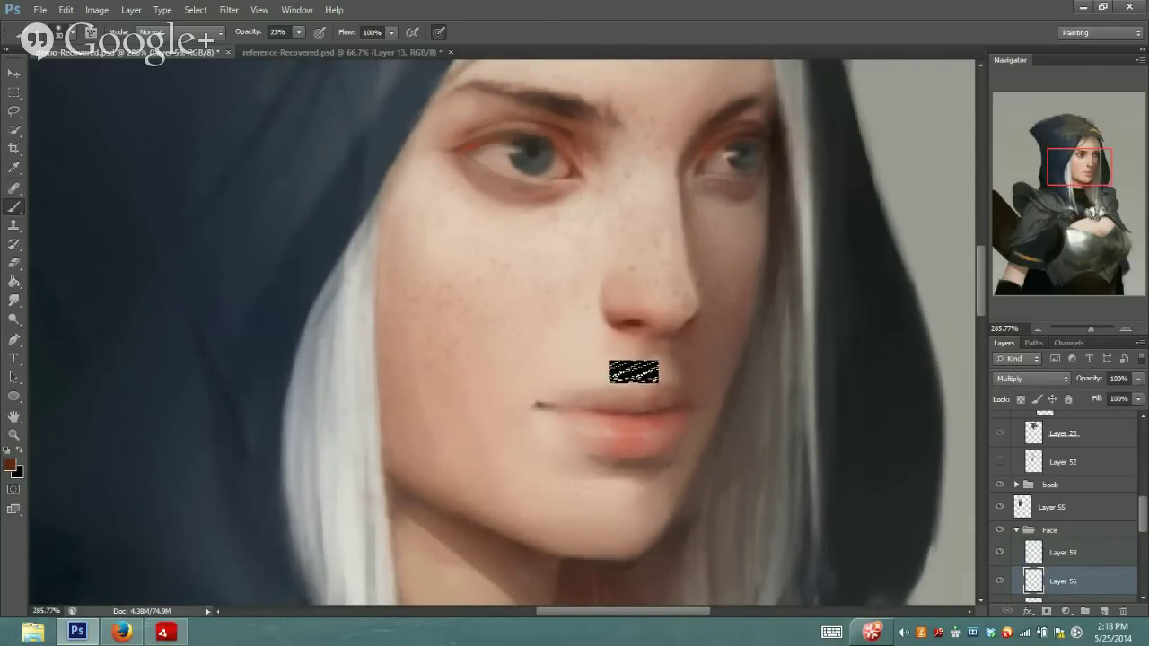
Set the foreground colour to a brighter red-orange, 911e03
left_click(11, 465)
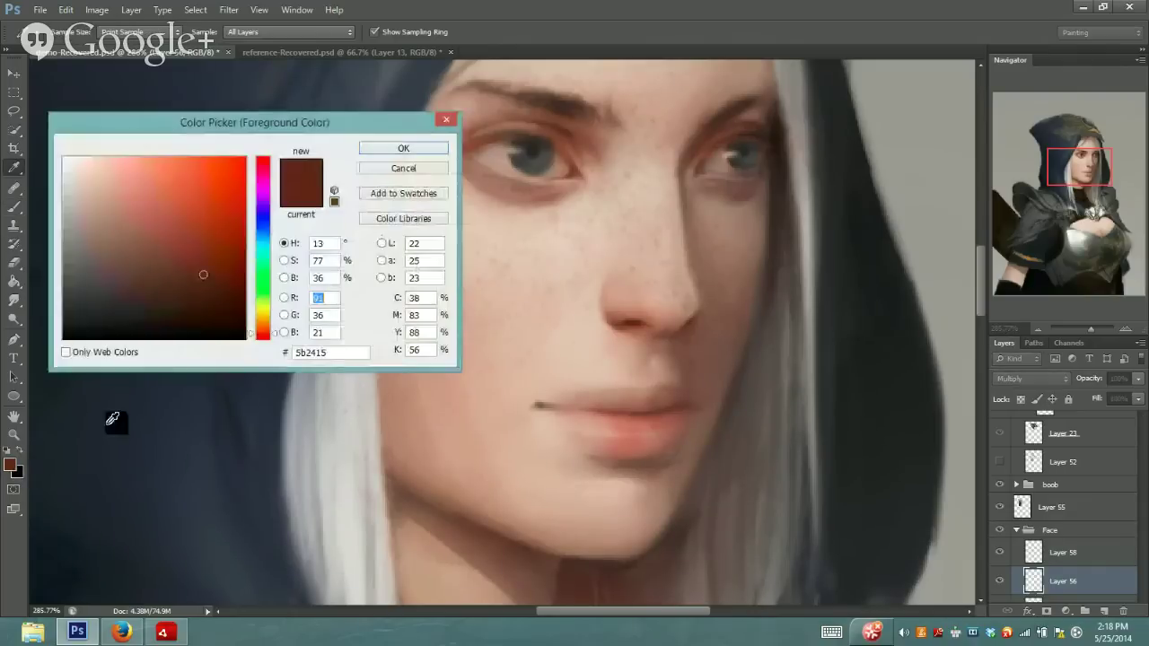
mouse_move(199, 273)
left_mouse_down()
mouse_move(221, 242)
mouse_move(241, 238)
left_mouse_up()
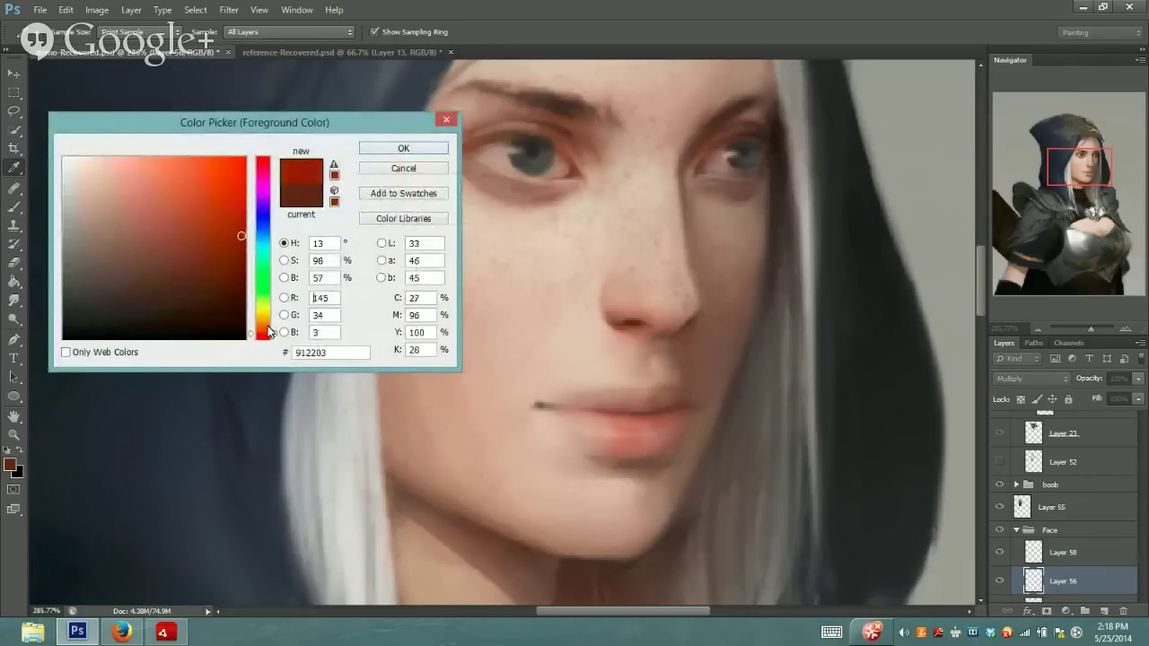
left_click(263, 338)
left_click_drag(263, 341, 263, 328)
left_click(401, 150)
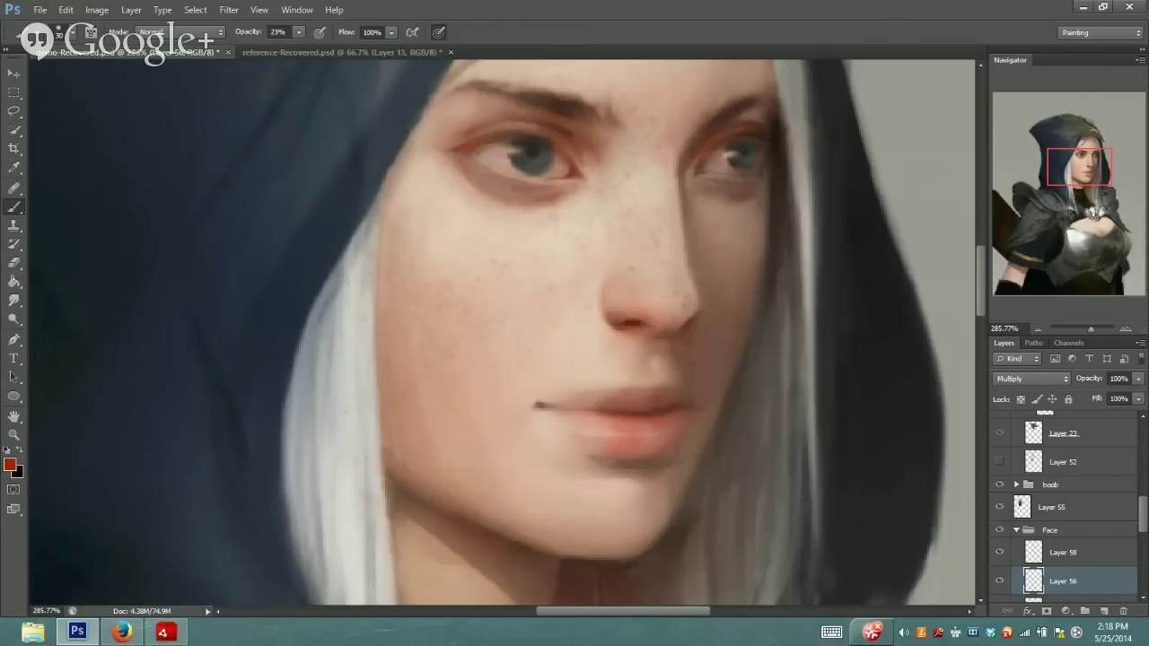
Make Layer 58 the active layer and choose a deep red foreground colour
key("alt+bracketright")
left_click(14, 435)
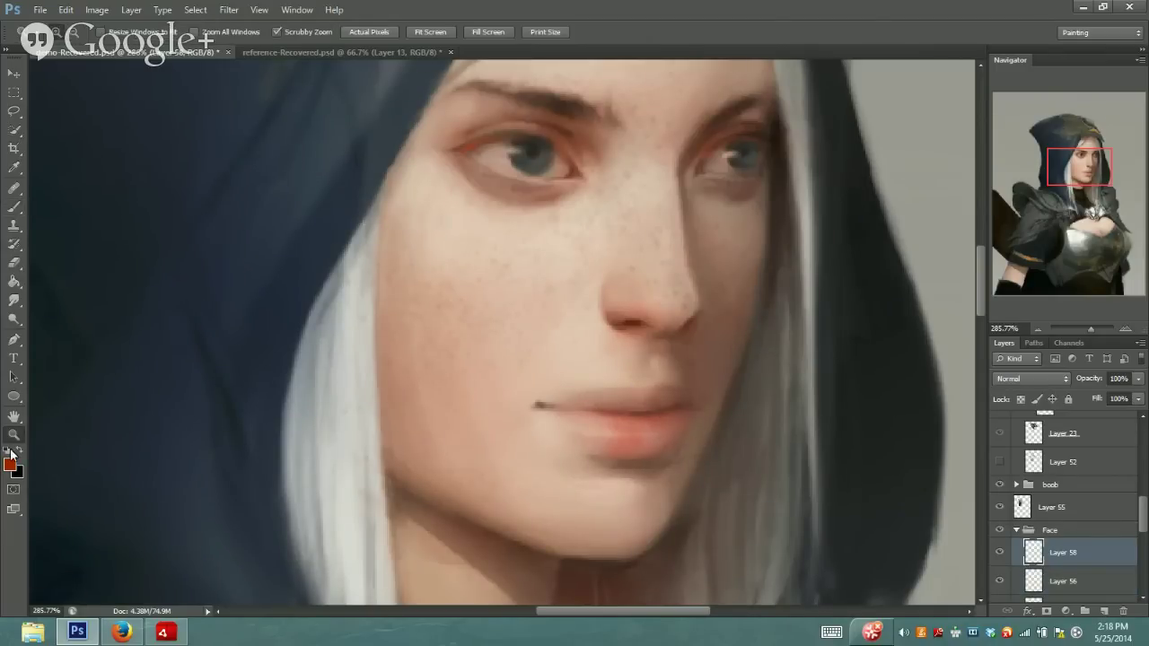
left_click(9, 461)
left_click(263, 335)
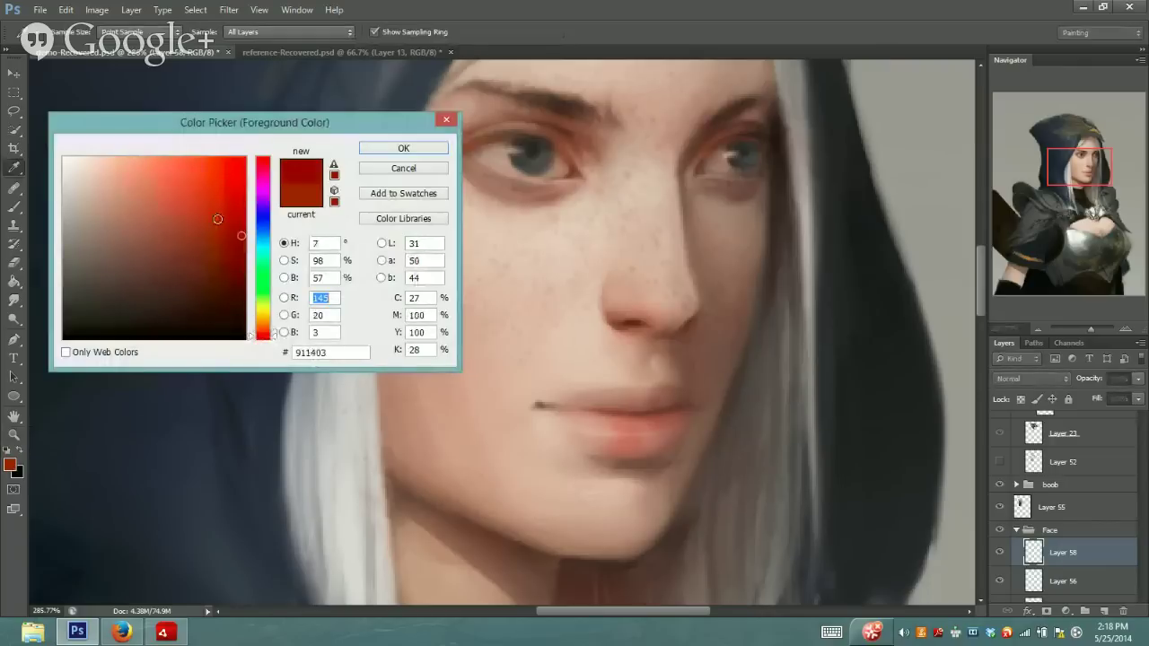
left_click(404, 149)
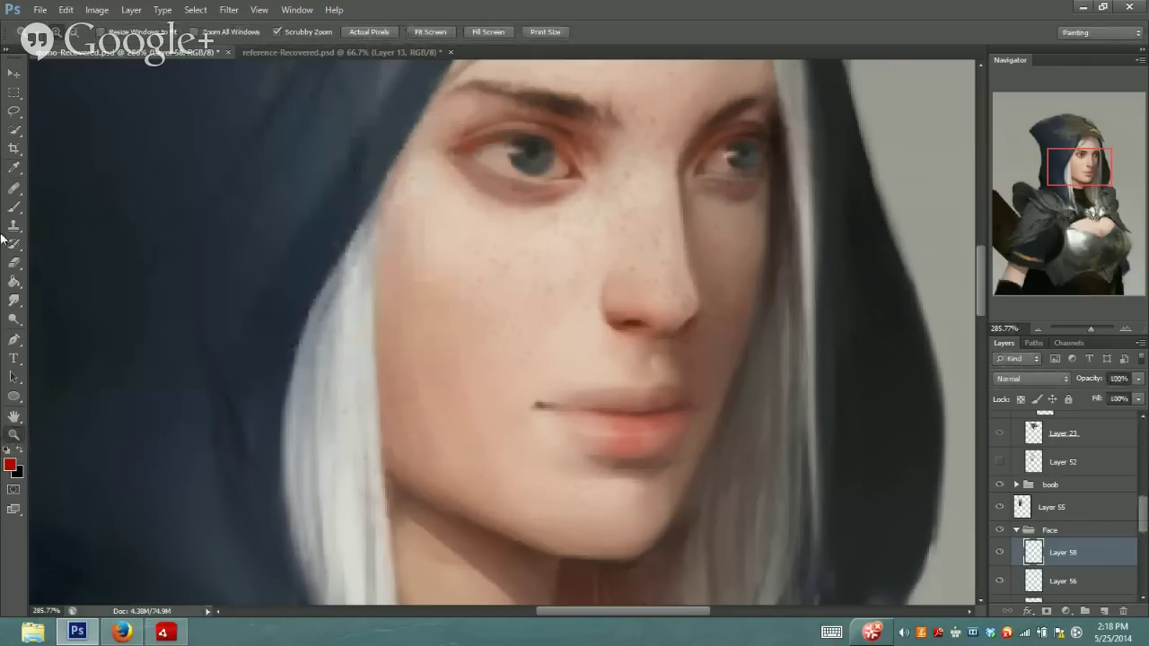
Set the brush to 9% opacity and size 10
key("b")
left_click(300, 32)
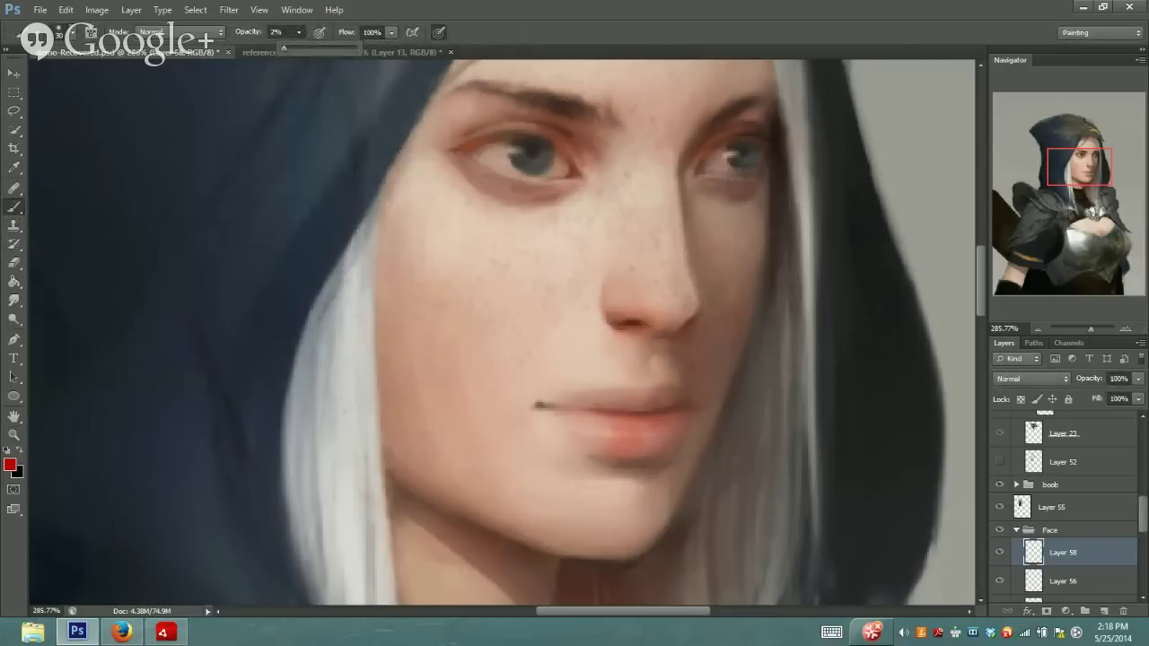
left_click(630, 398)
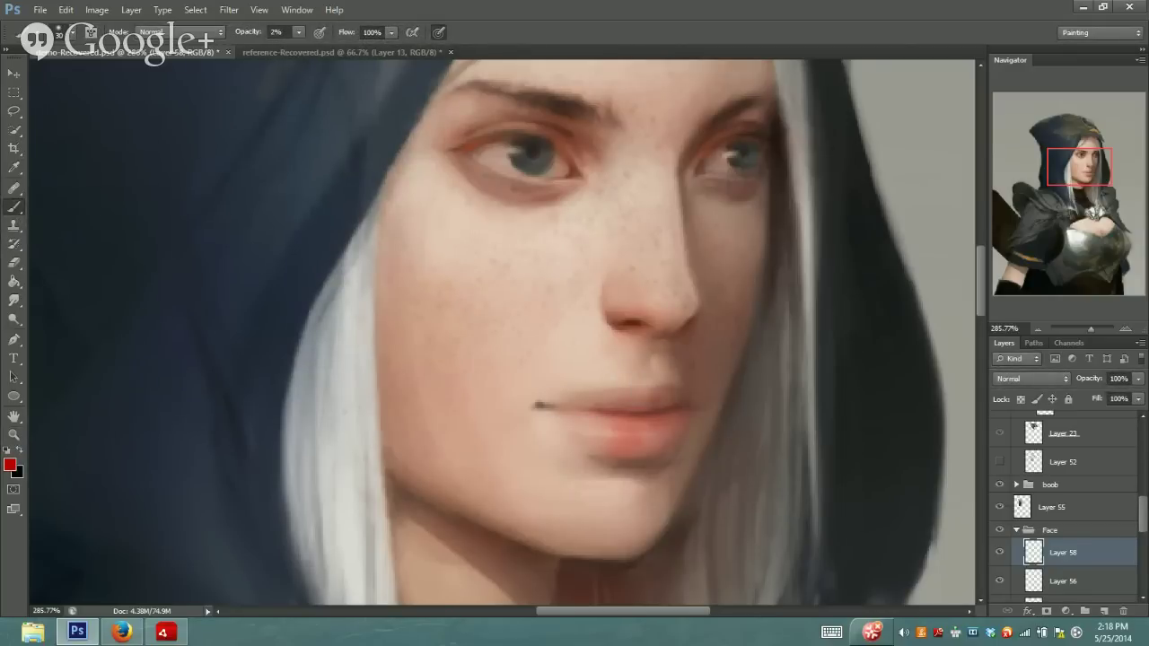
left_click(298, 32)
left_click_drag(294, 48, 303, 48)
left_click(640, 394)
key("bracketleft")
key("bracketleft")
key("bracketright")
Sample skin colour from the face, set brush opacity to 26%, and pan across the face
left_click(588, 340, "alt")
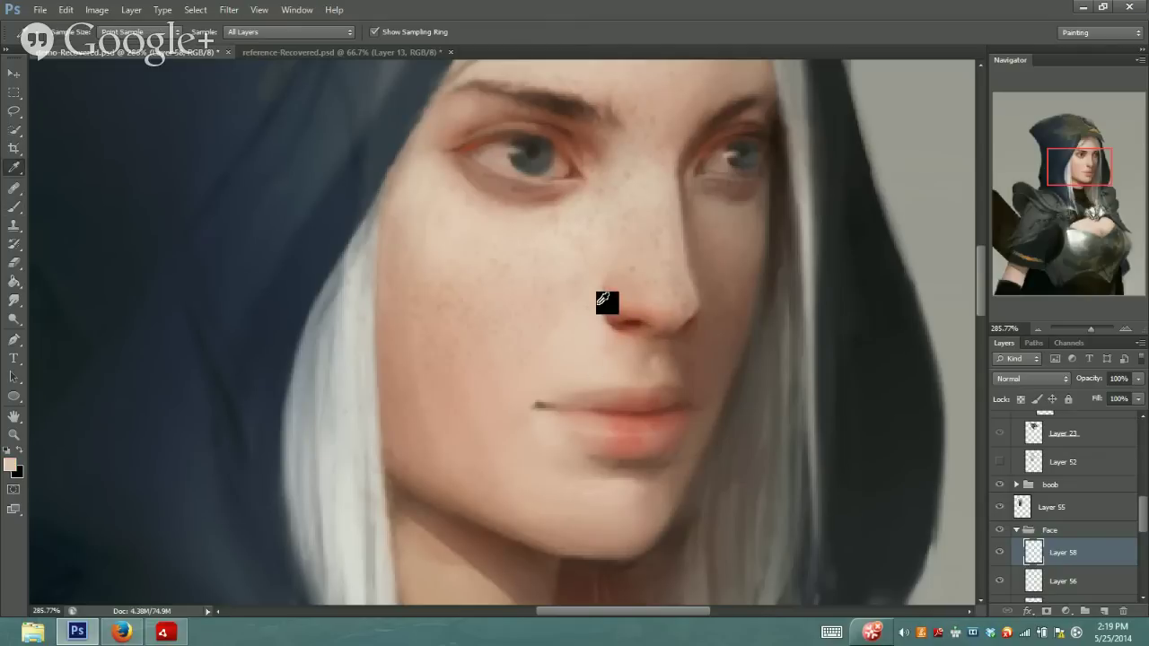
left_click(299, 32)
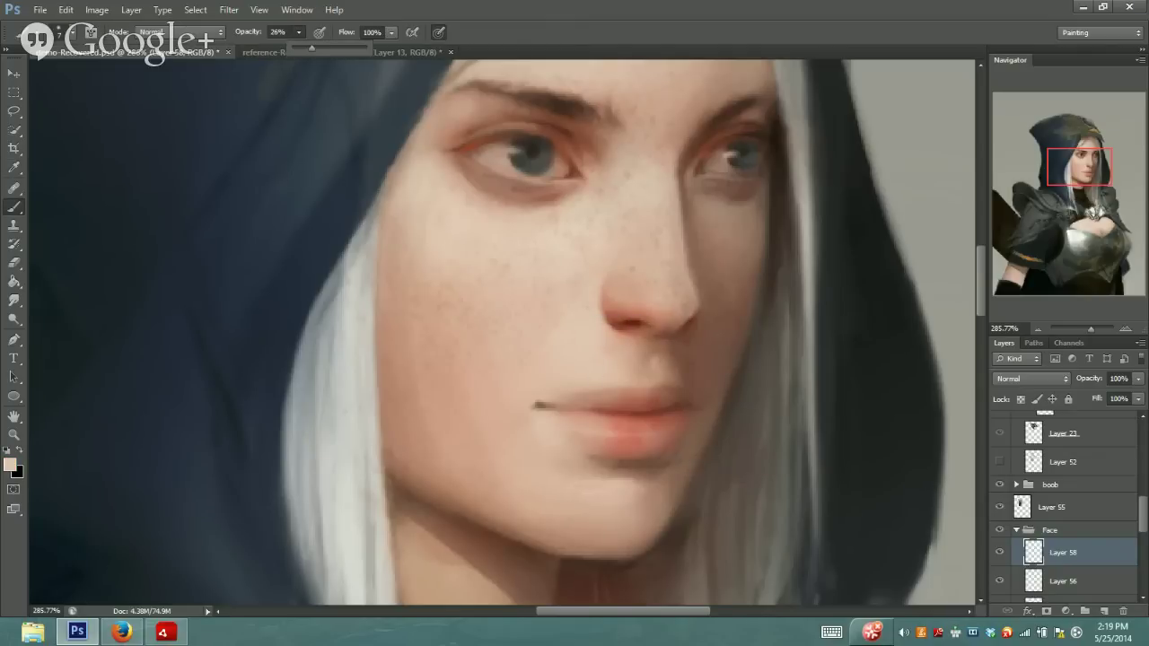
key("Return")
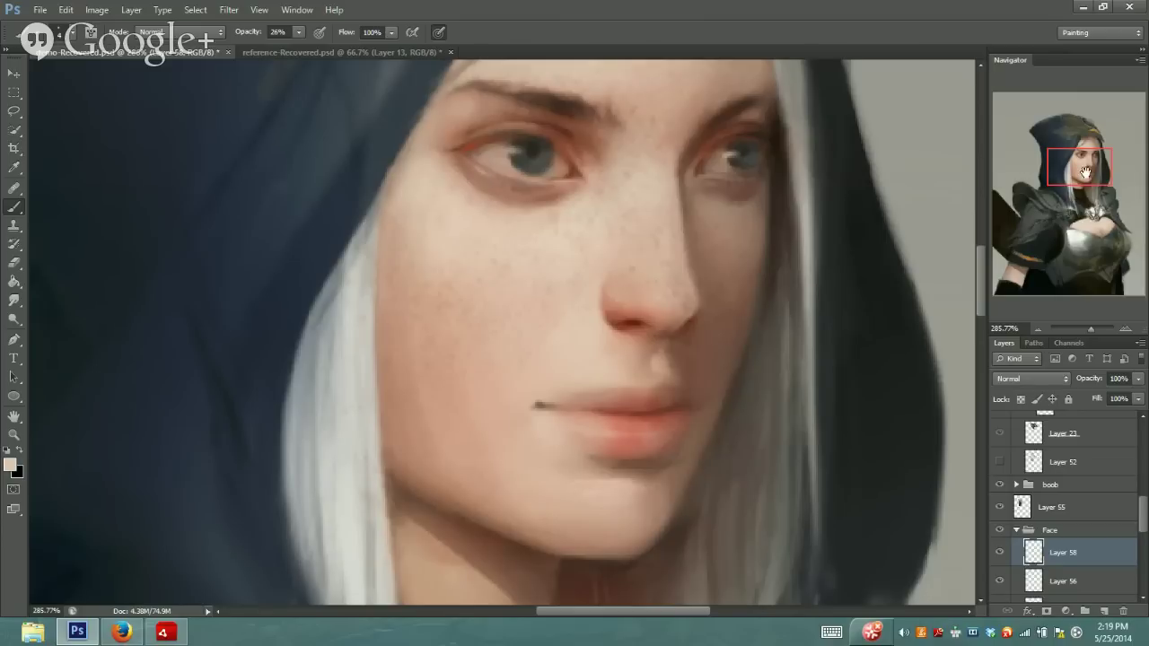
mouse_move(1081, 173)
left_mouse_down()
mouse_move(1067, 174)
mouse_move(1080, 176)
left_mouse_up()
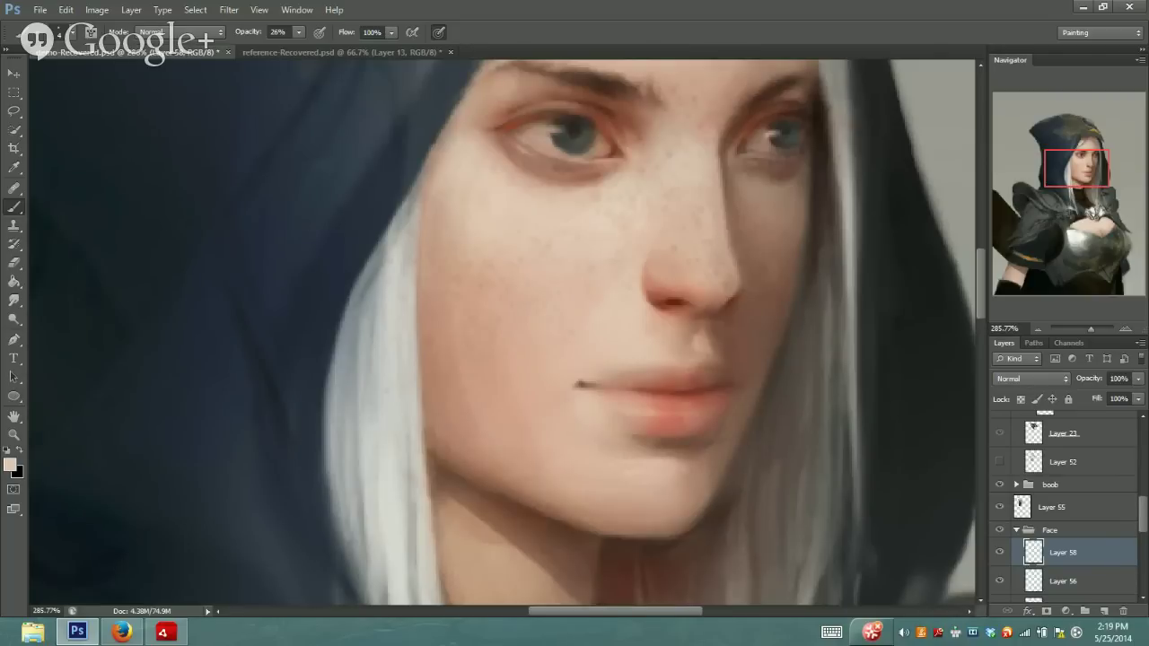
key("ctrl+alt+i")
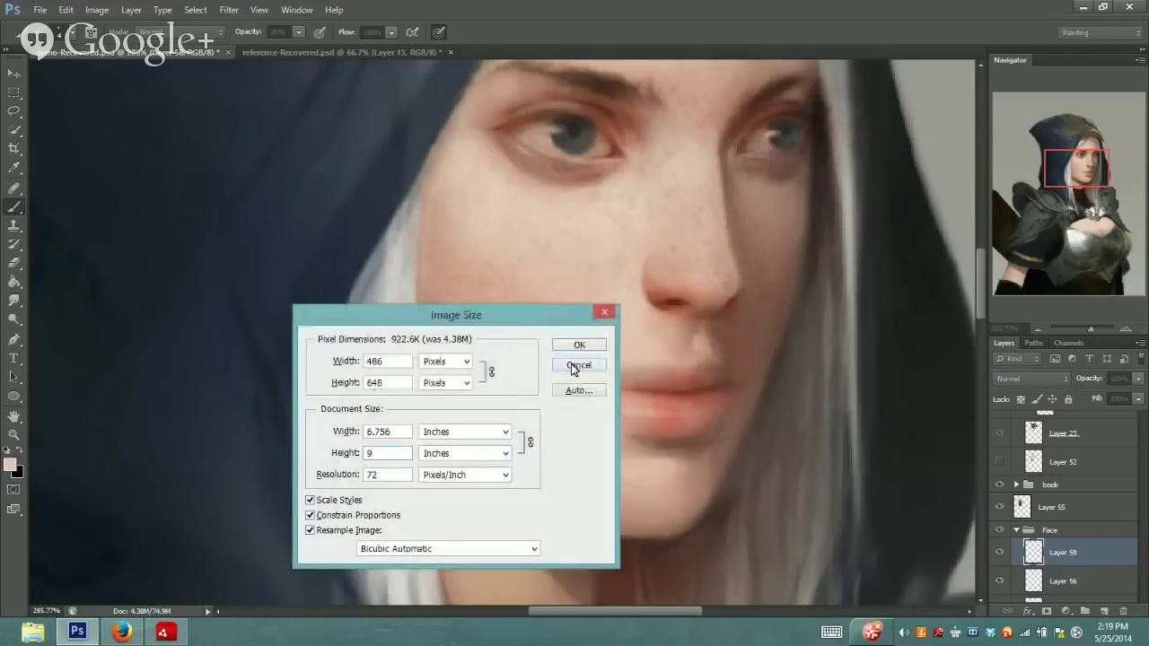
left_click_drag(521, 324, 526, 236)
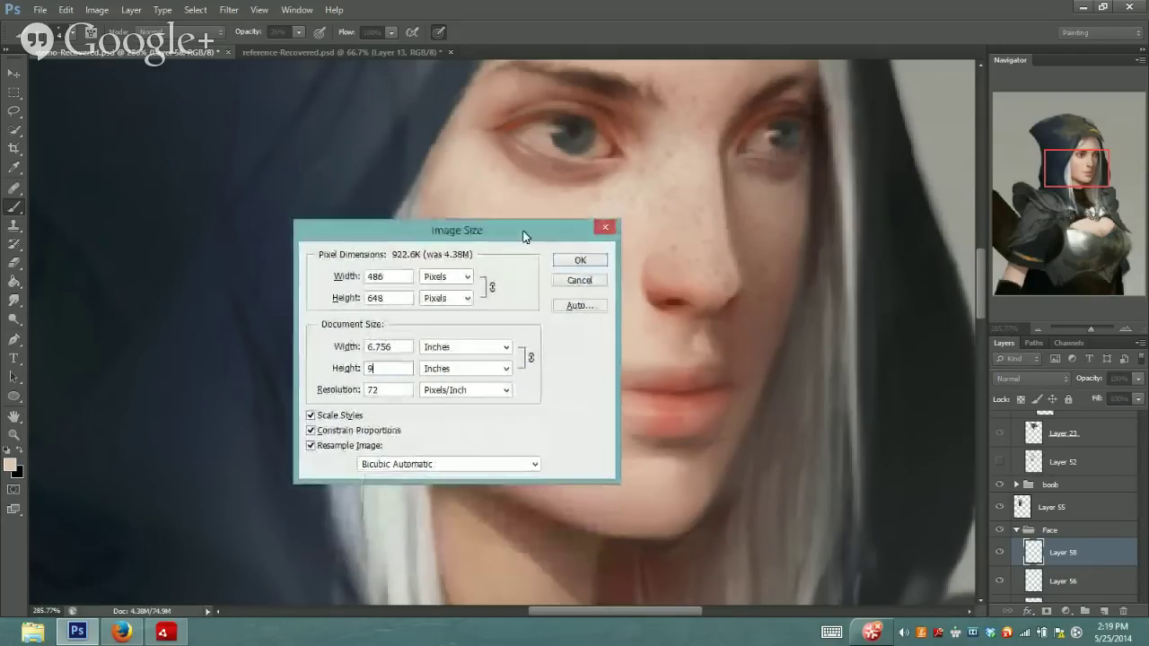
left_click(579, 278)
key("i")
left_click(751, 114)
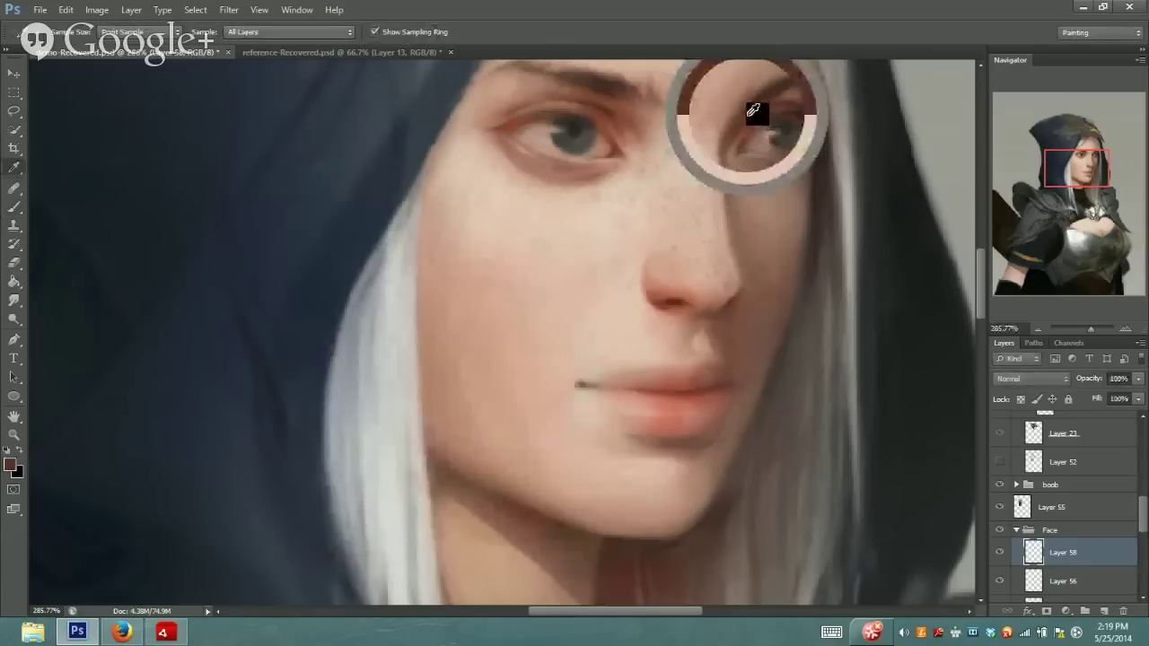
key("b")
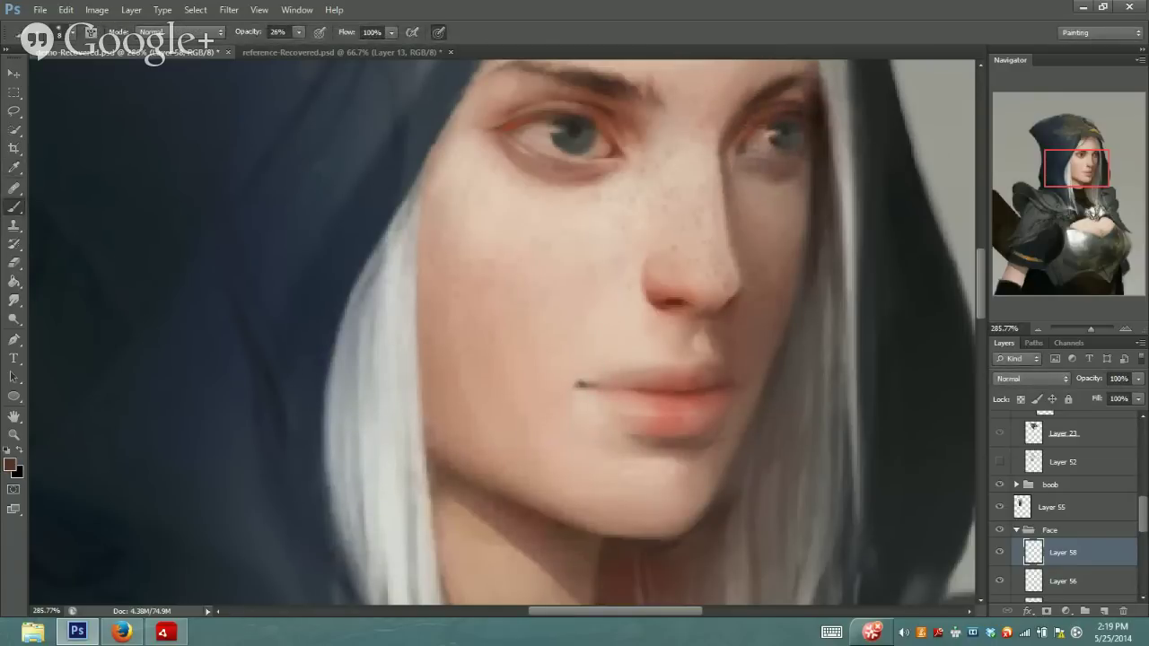
key("bracketright")
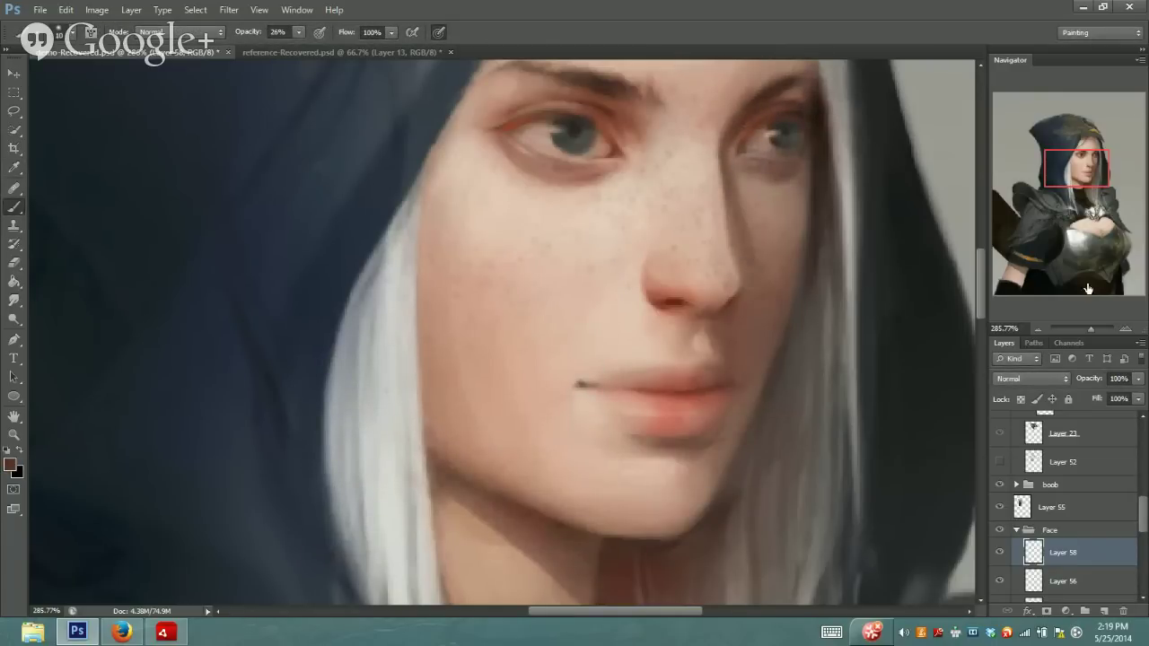
left_click_drag(1100, 328, 1086, 330)
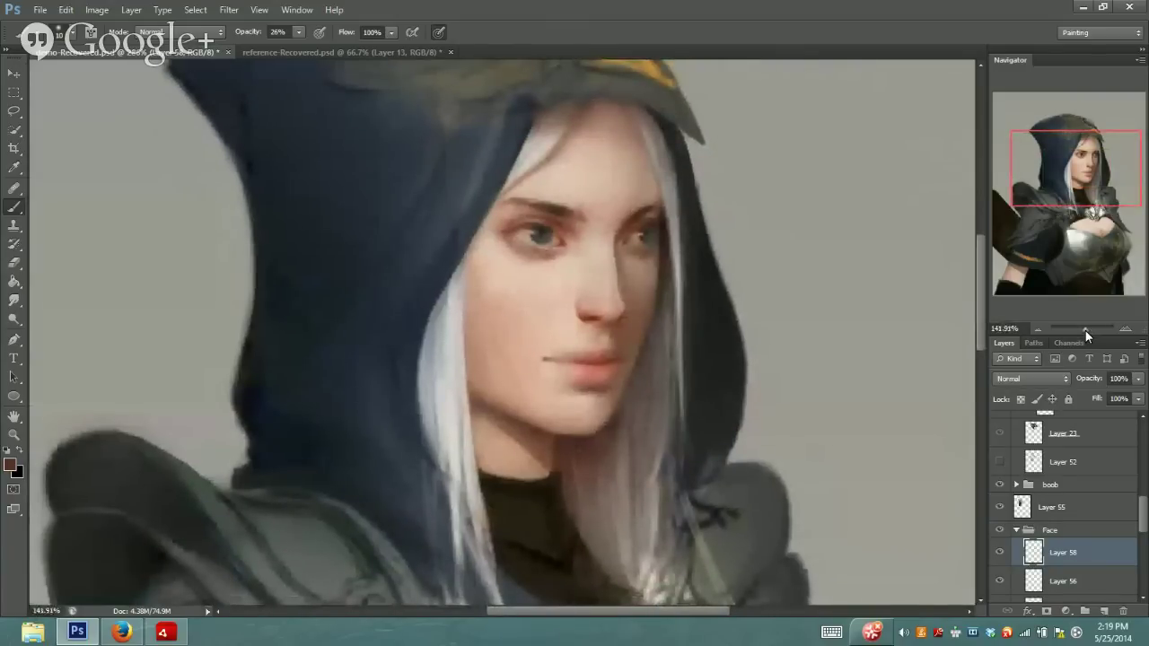
left_click_drag(1086, 330, 1090, 330)
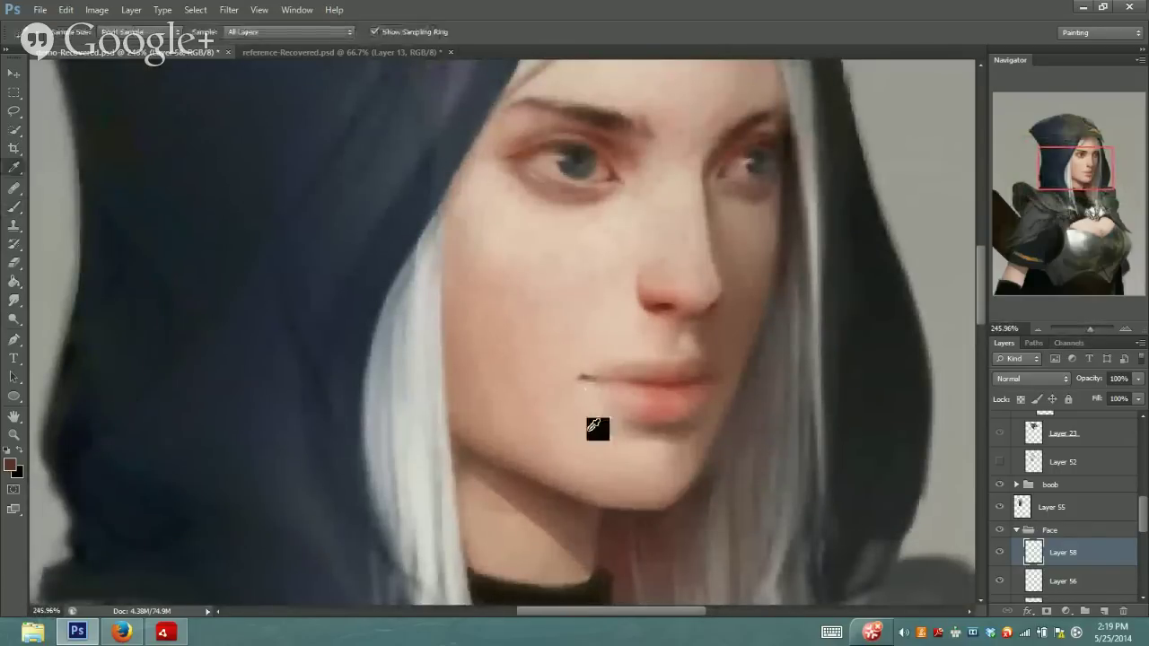
left_click(623, 452, "alt")
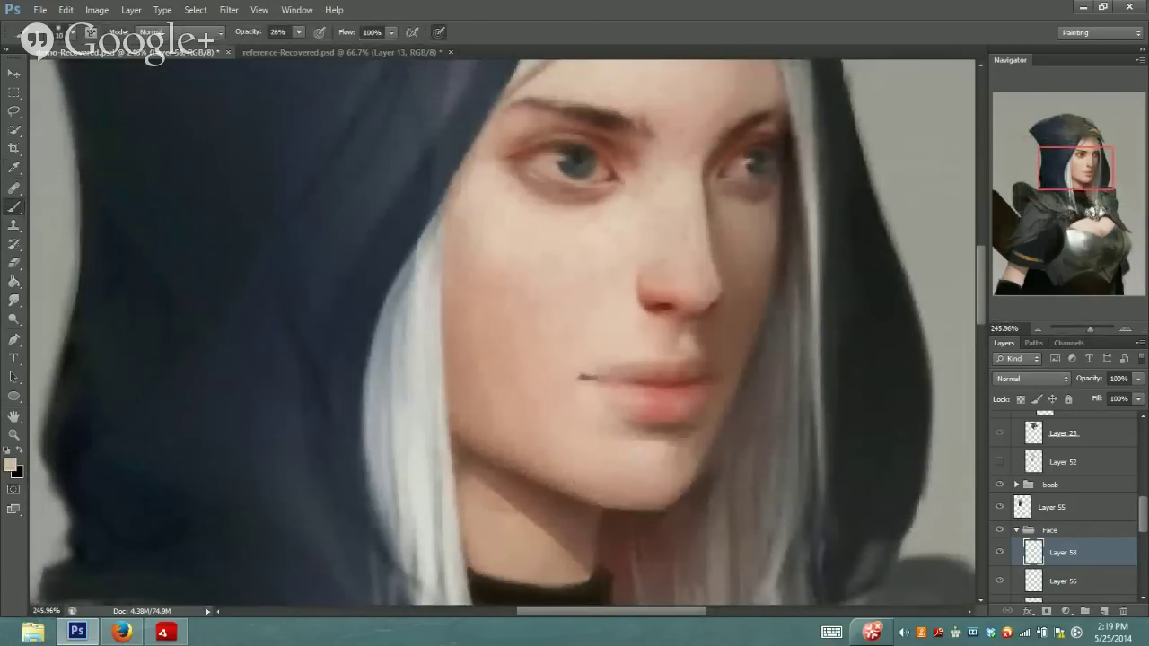
Lower the brush opacity to 20% and recentre the close-up view on the face
left_click(298, 32)
left_click_drag(297, 48, 292, 47)
left_click_drag(1091, 329, 1075, 327)
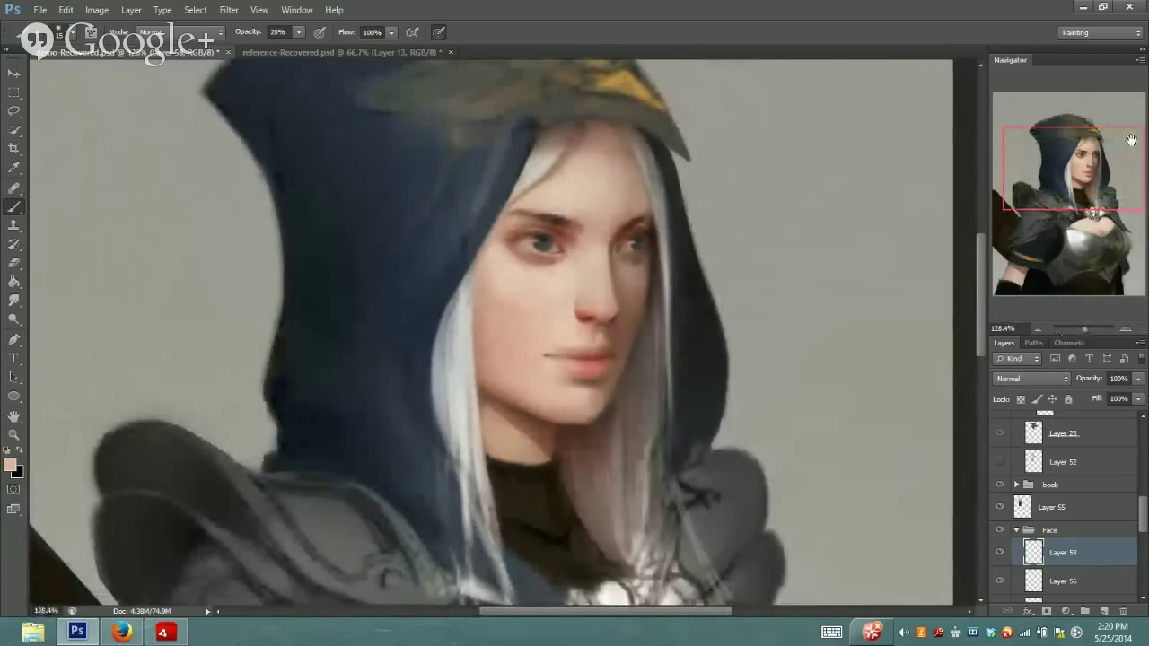
left_click_drag(1085, 327, 1092, 328)
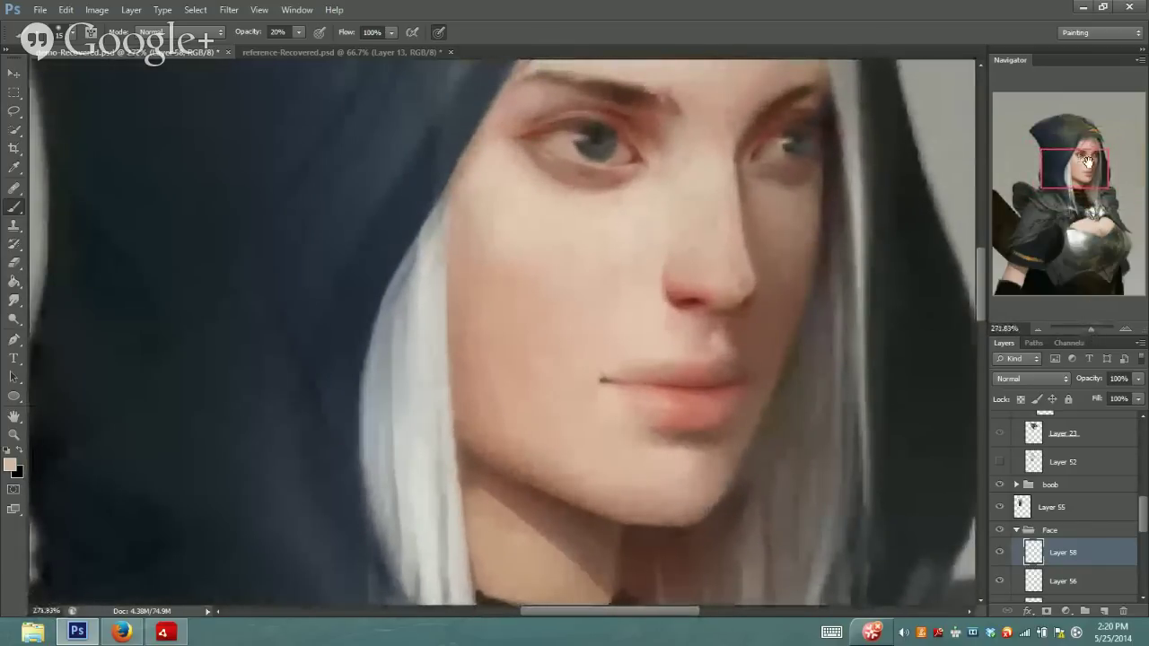
left_click_drag(1086, 166, 1102, 161)
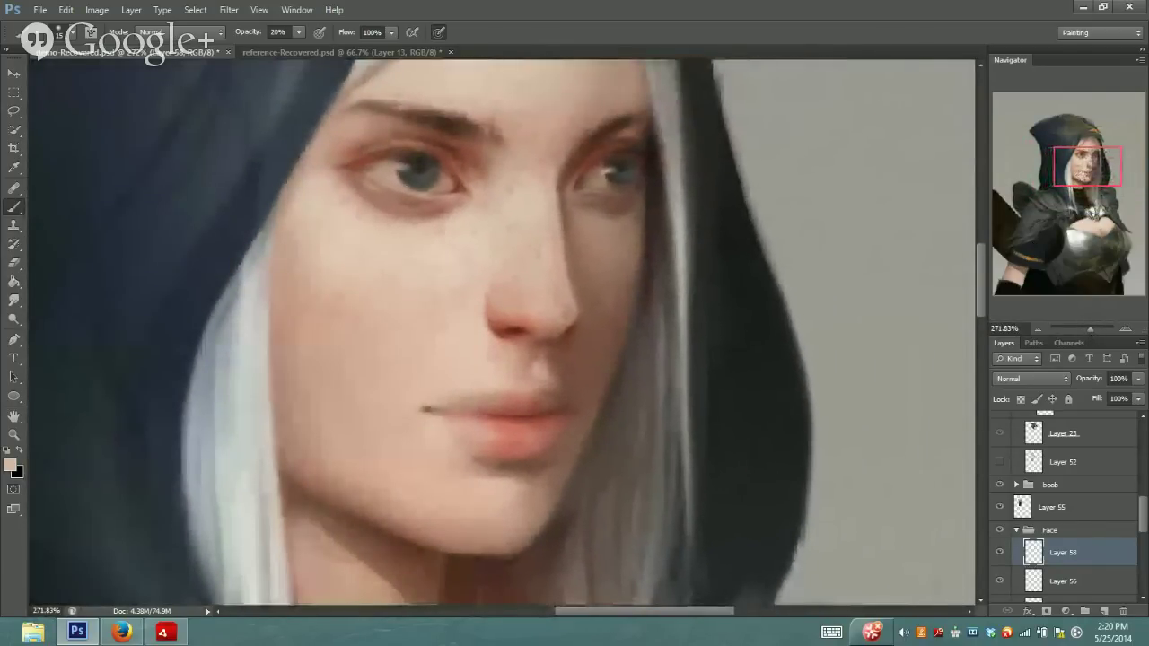
Sample the left eye, set the foreground to muted teal #5f7e77, and brush at 30% opacity
key("i")
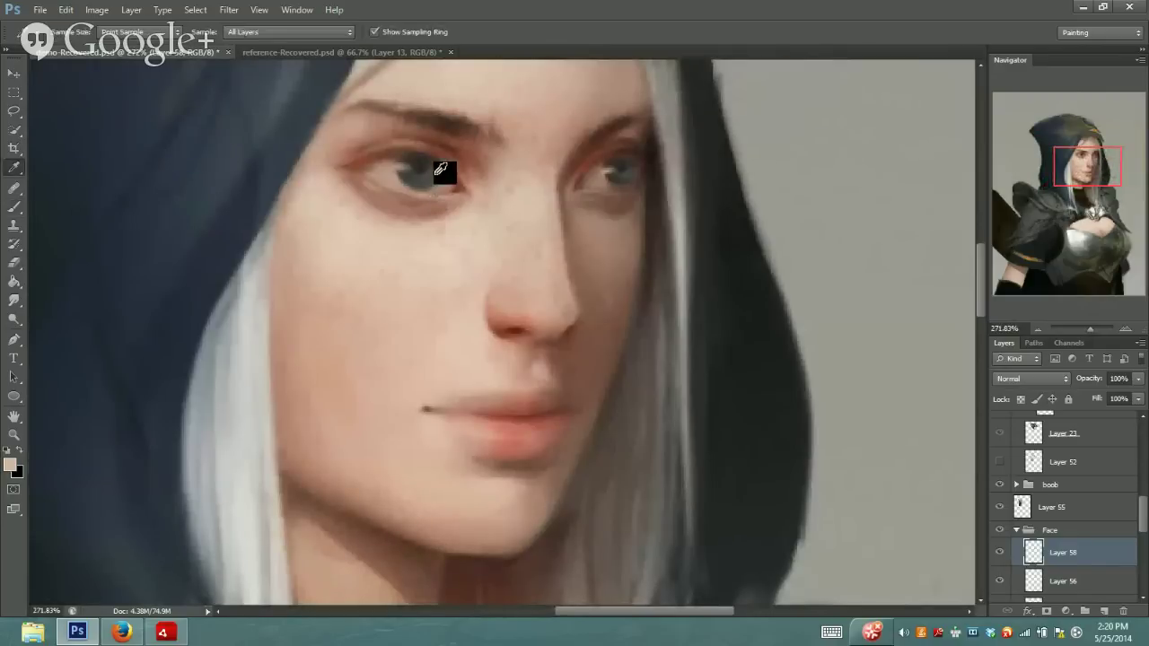
left_click(432, 170)
left_click(10, 465)
left_click_drag(269, 120, 228, 198)
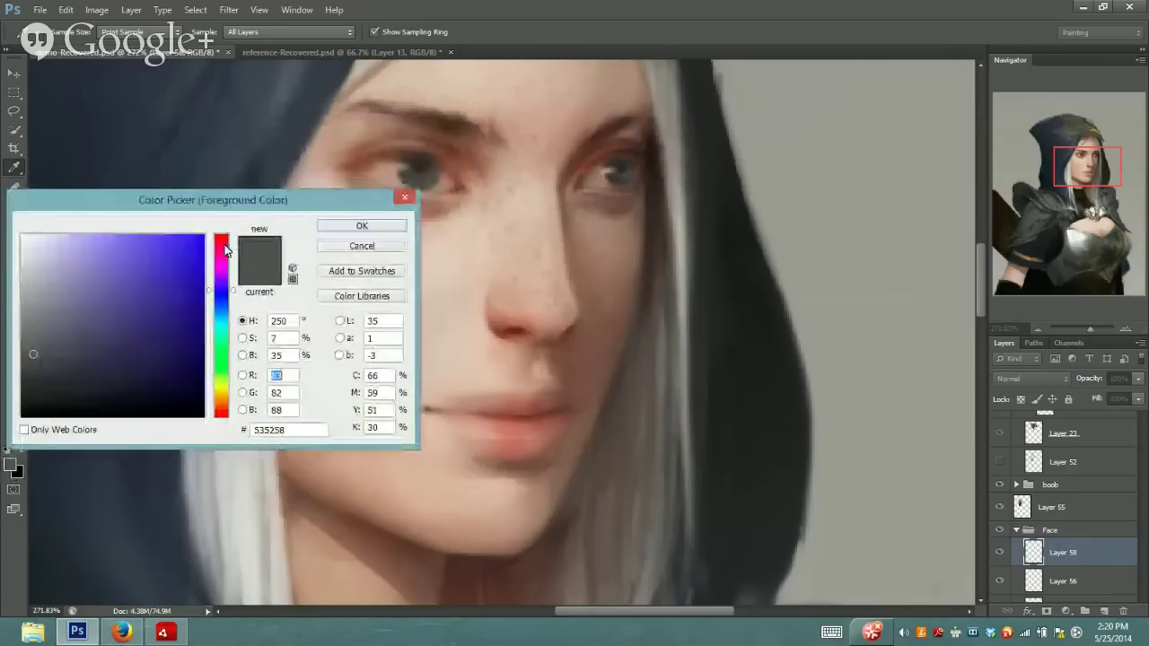
left_click_drag(226, 250, 65, 327)
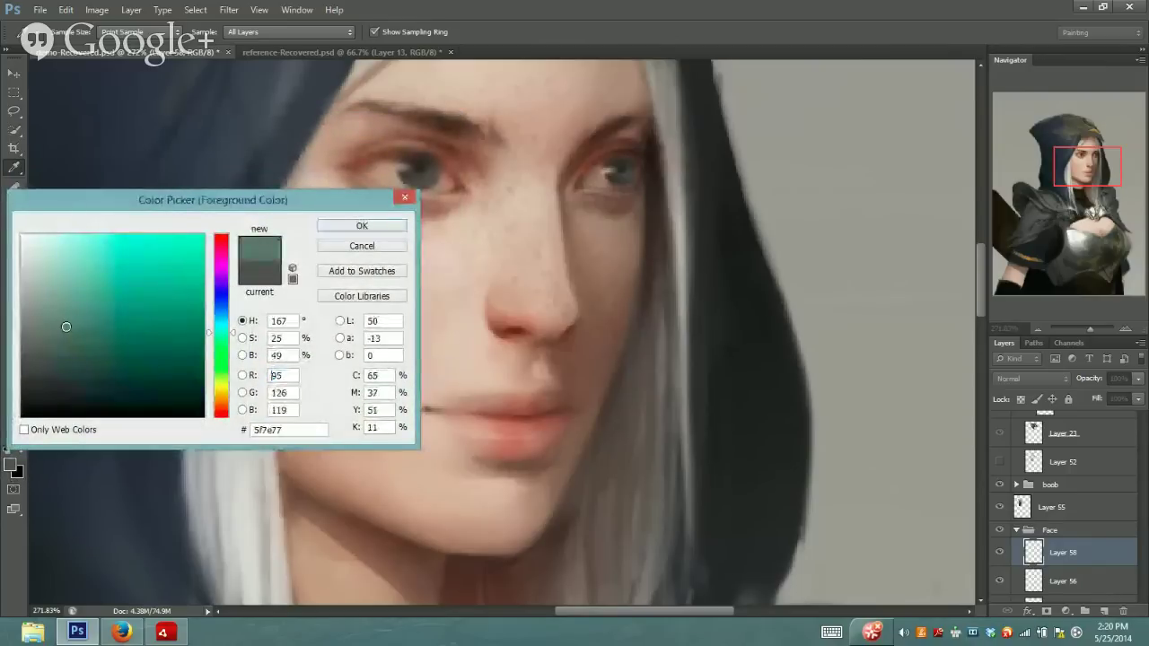
left_click(362, 226)
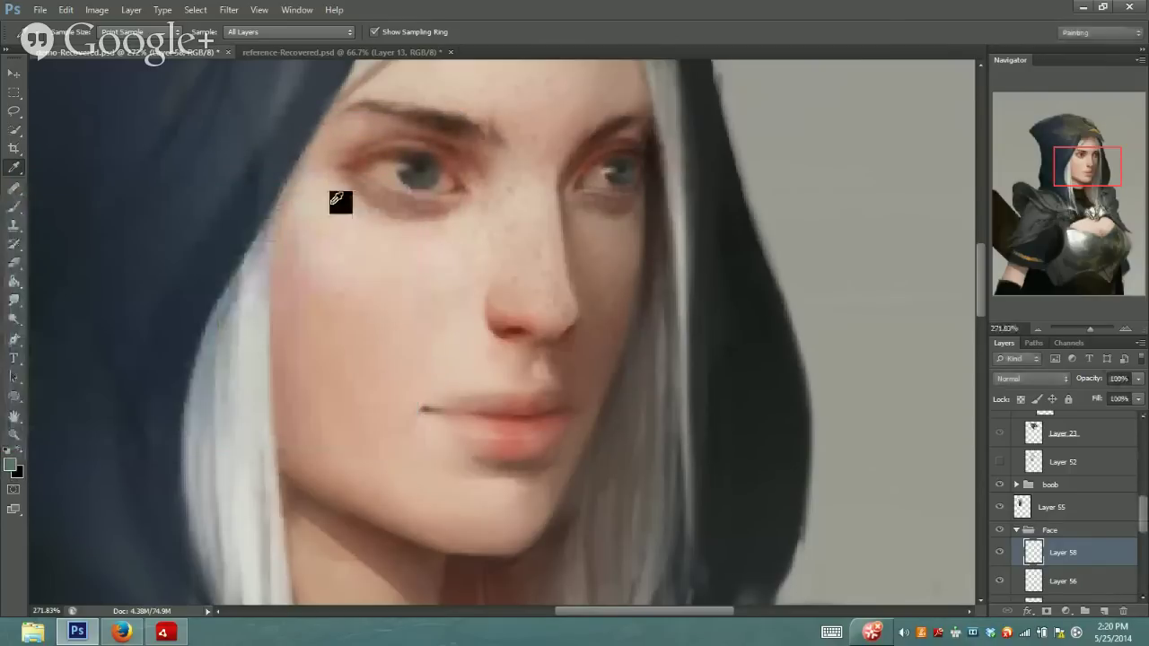
left_click(14, 208)
type("30")
key("Return")
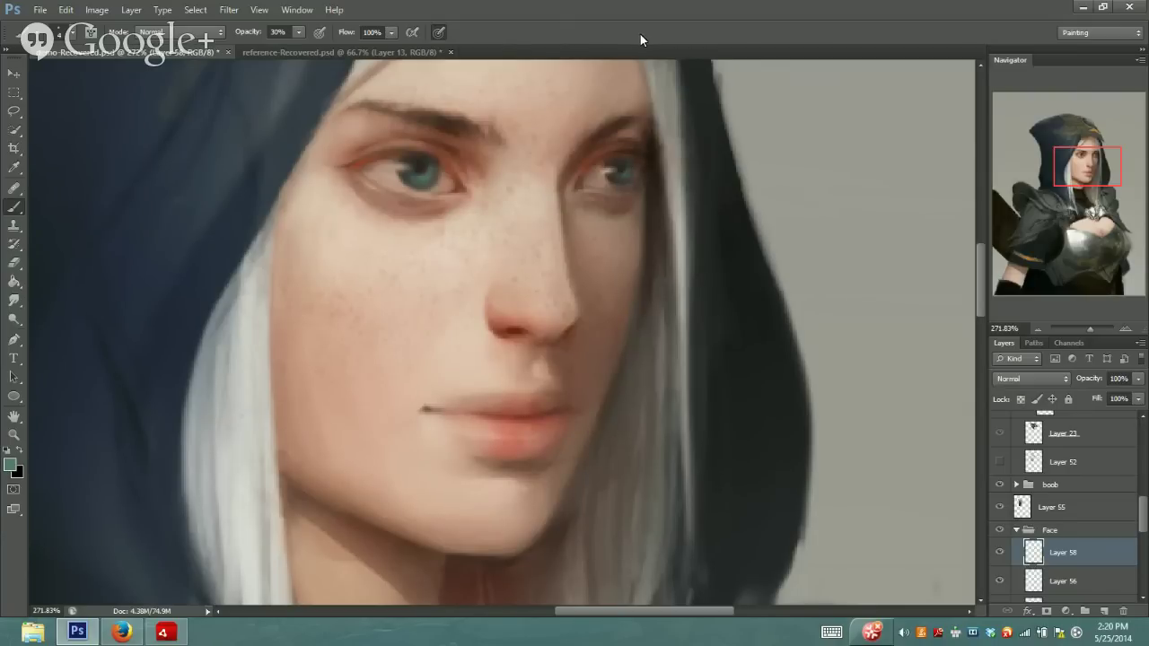
Sample the pupil, set the foreground to near-black brown #150806, raise brush opacity to 43%, and zoom out
left_click(421, 166, "alt")
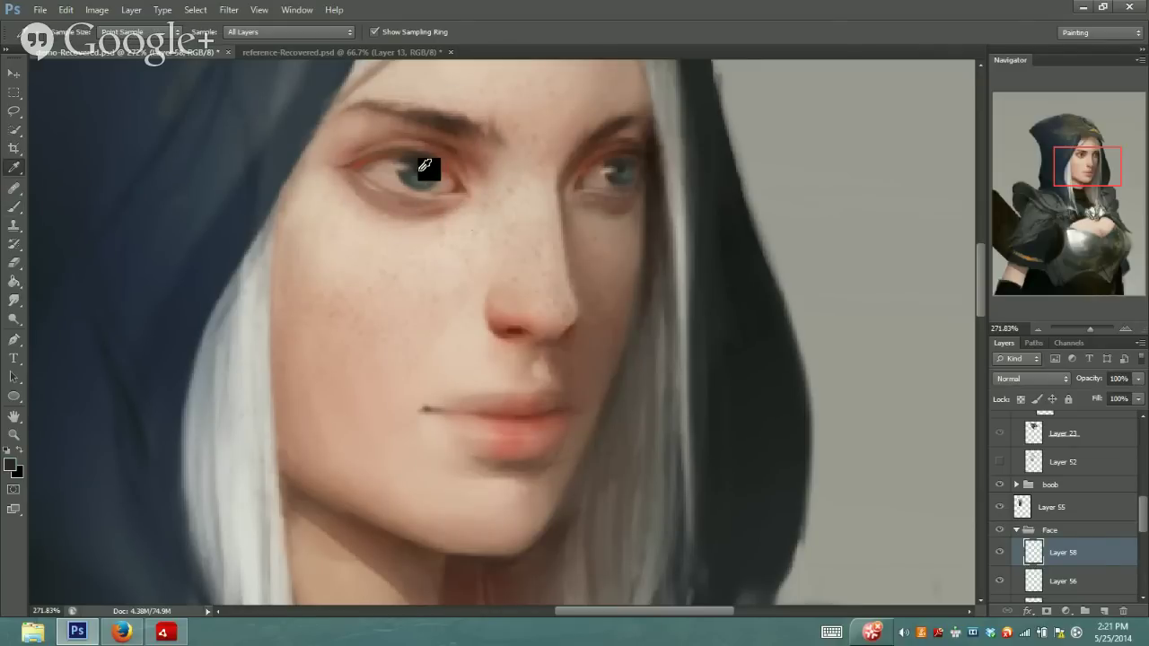
left_click(7, 465)
left_click(146, 399)
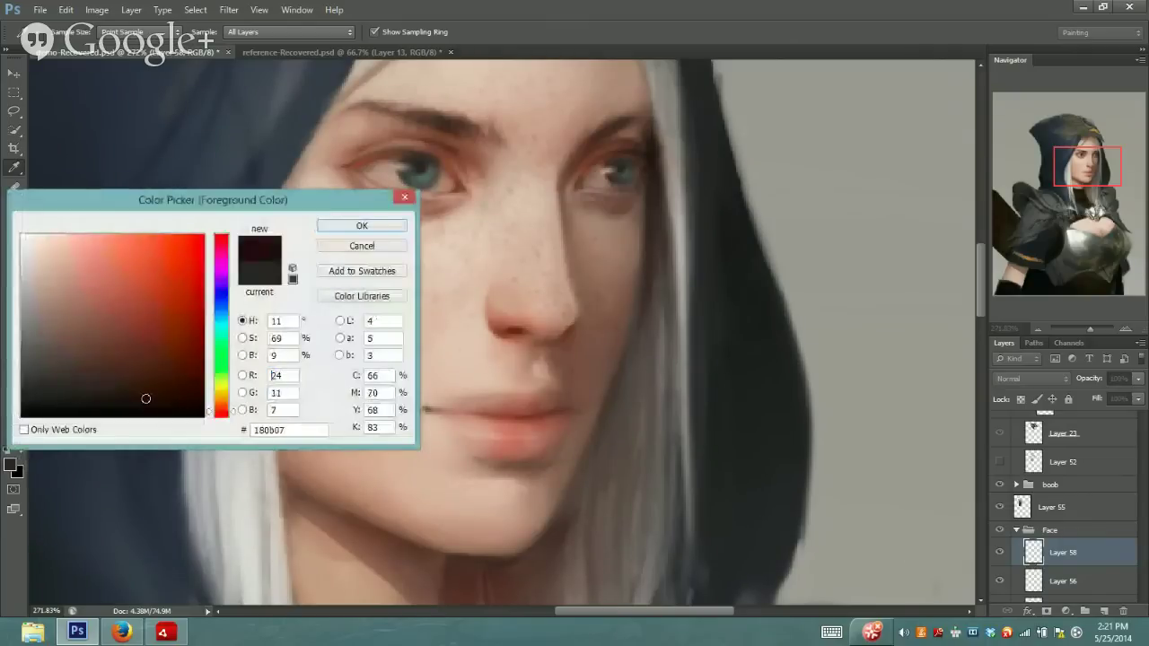
left_click(368, 225)
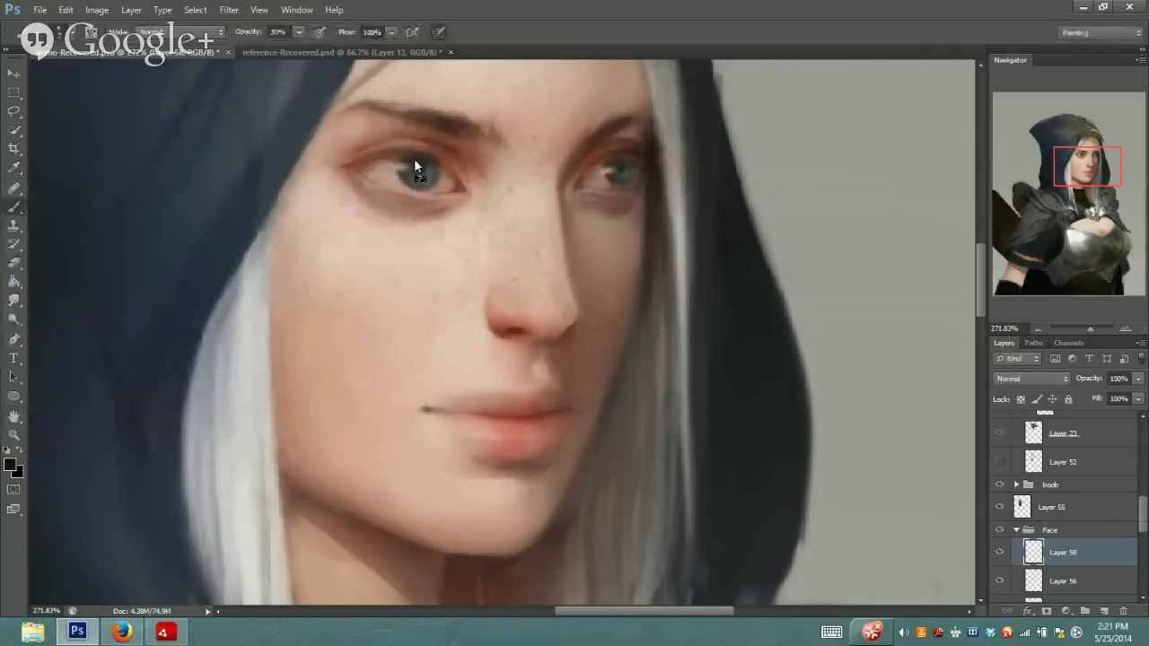
left_click_drag(283, 49, 314, 52)
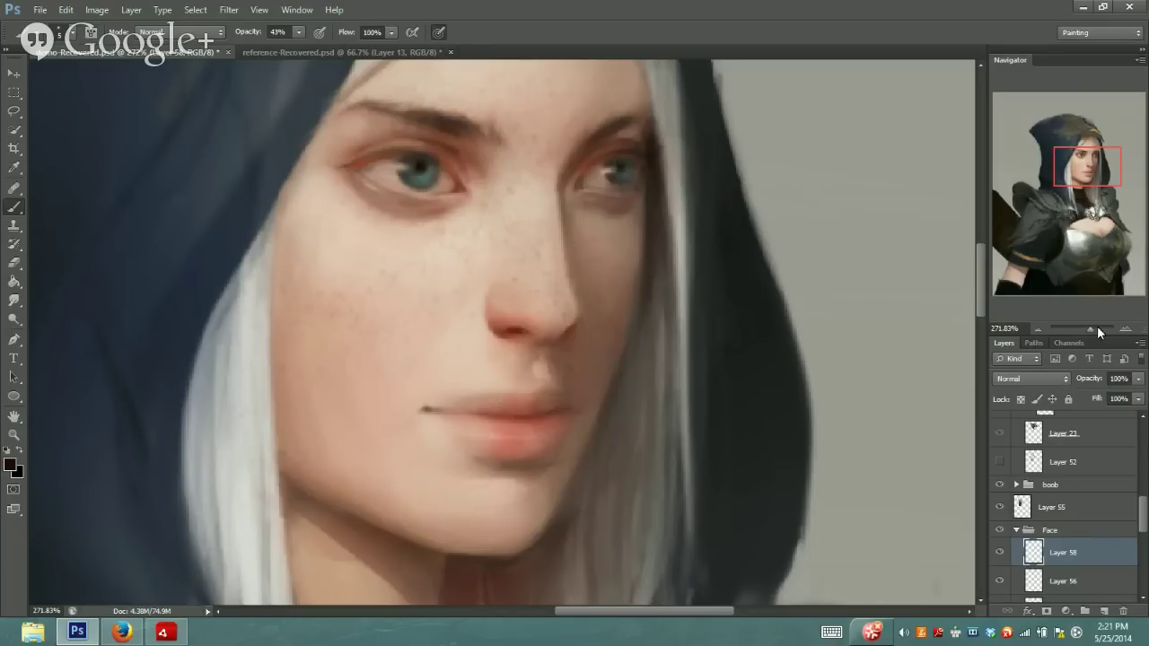
left_click_drag(1097, 326, 1083, 328)
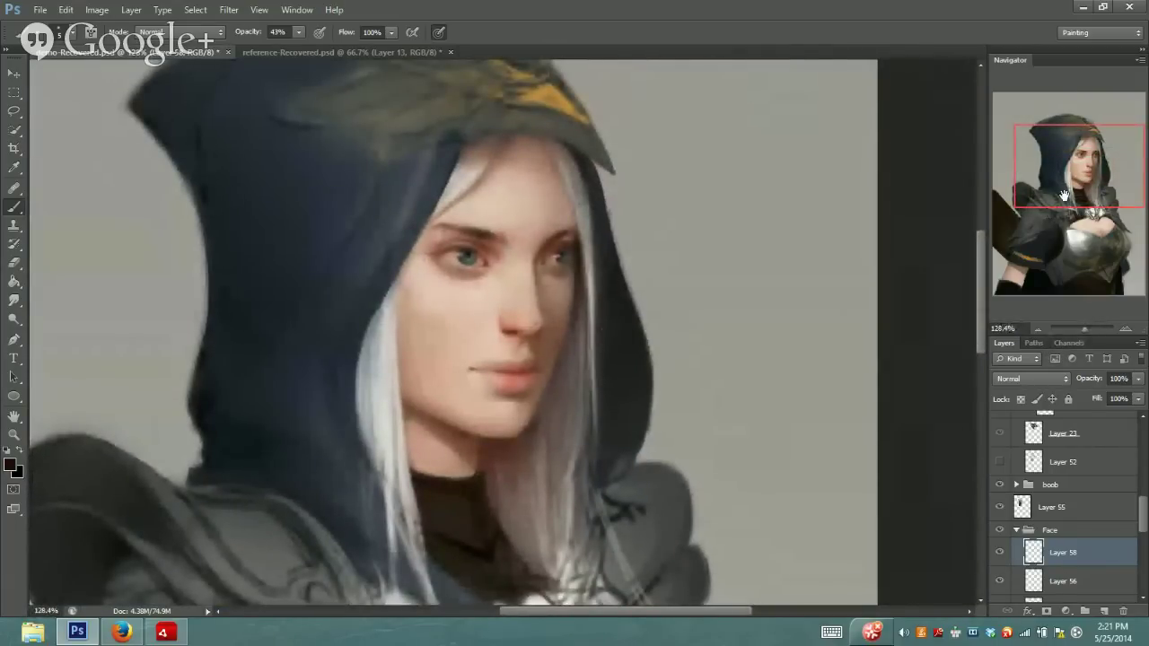
Zoom out to survey the figure, then zoom in to about 142% framing the face and hood
left_click_drag(1088, 324, 1078, 324)
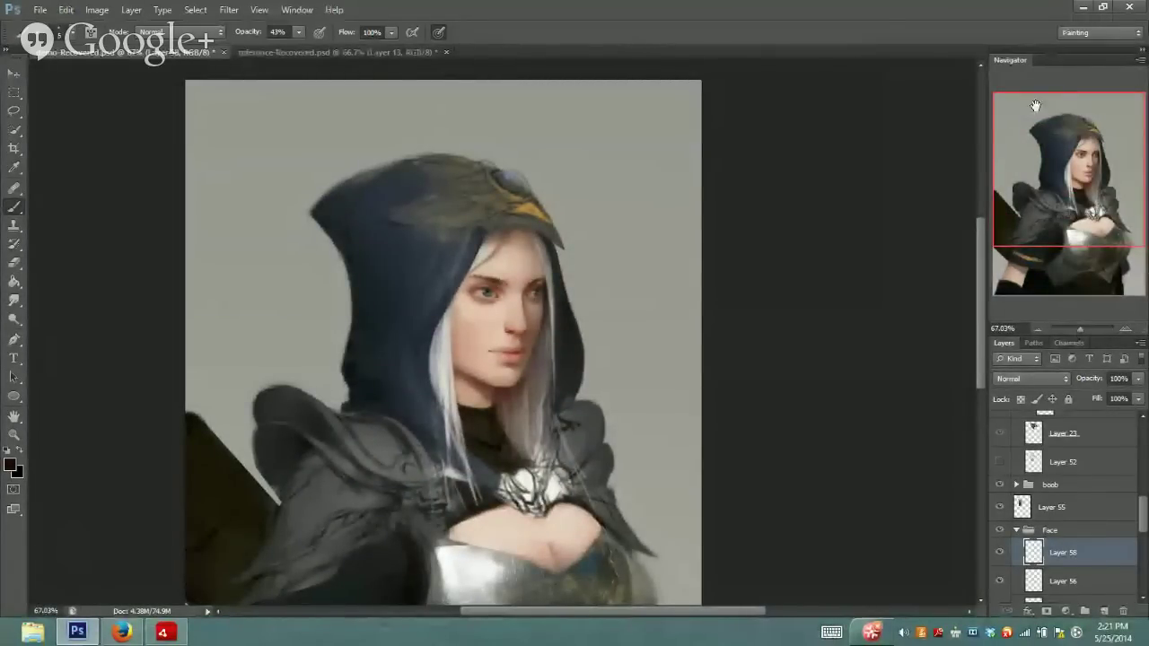
mouse_move(1093, 165)
left_mouse_down()
mouse_move(1090, 201)
mouse_move(1087, 171)
left_mouse_up()
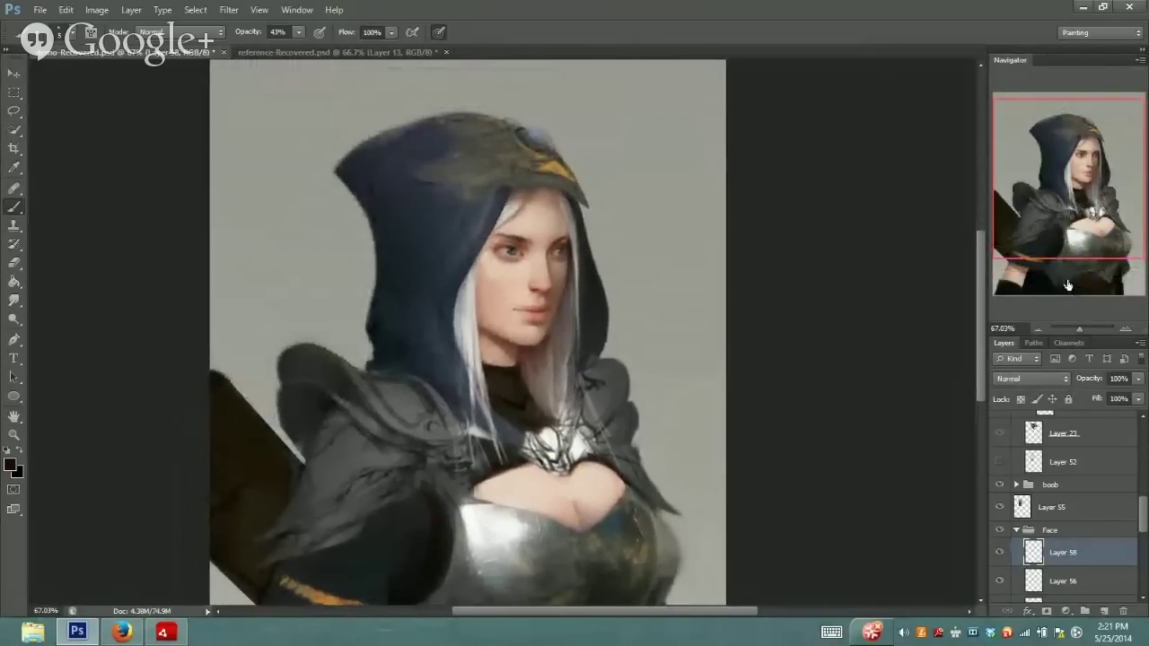
left_click_drag(1079, 328, 1086, 328)
left_click_drag(1064, 208, 1067, 187)
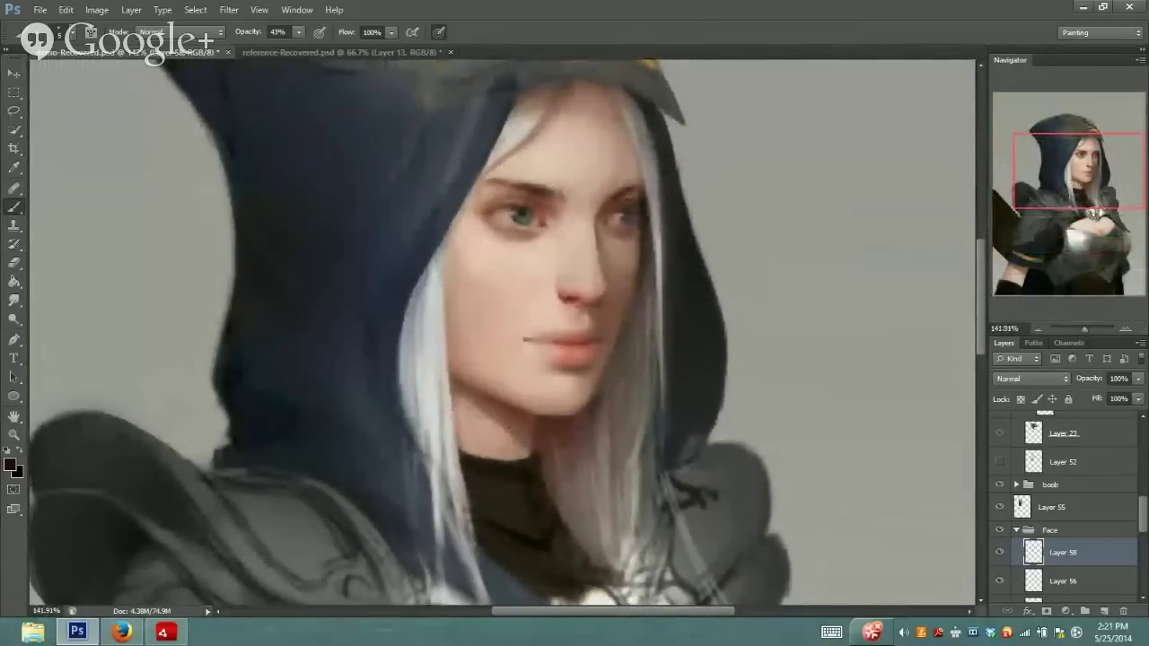
Sample the skin tone beside the lips and set brush opacity to 19%
left_click(508, 328, "alt")
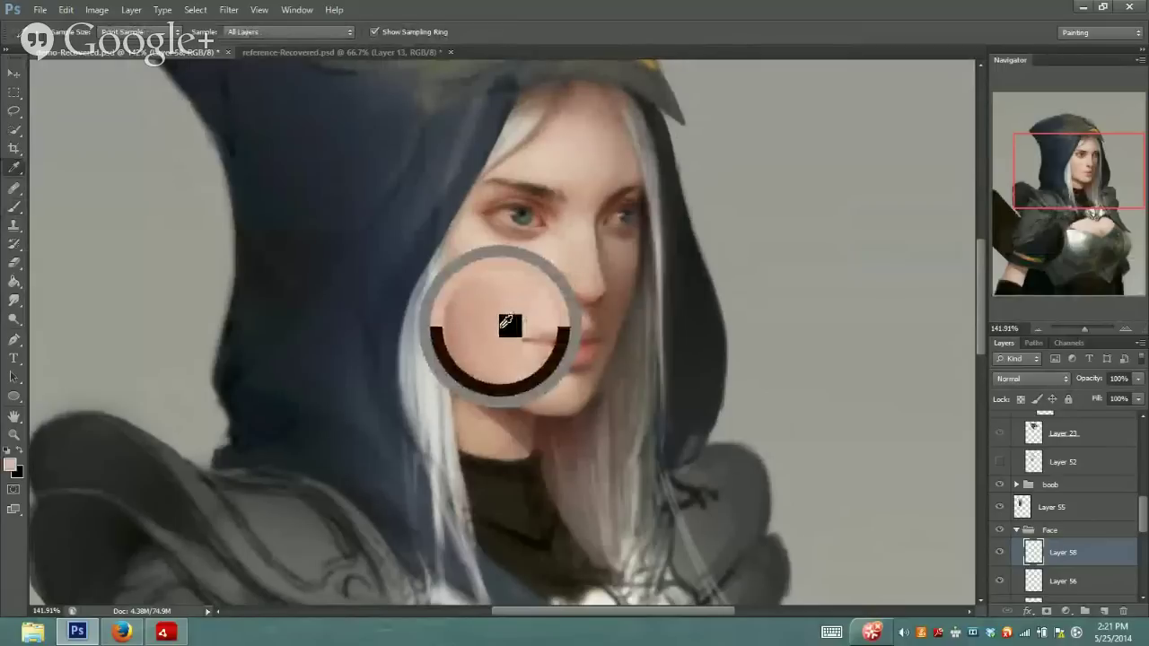
left_click(299, 32)
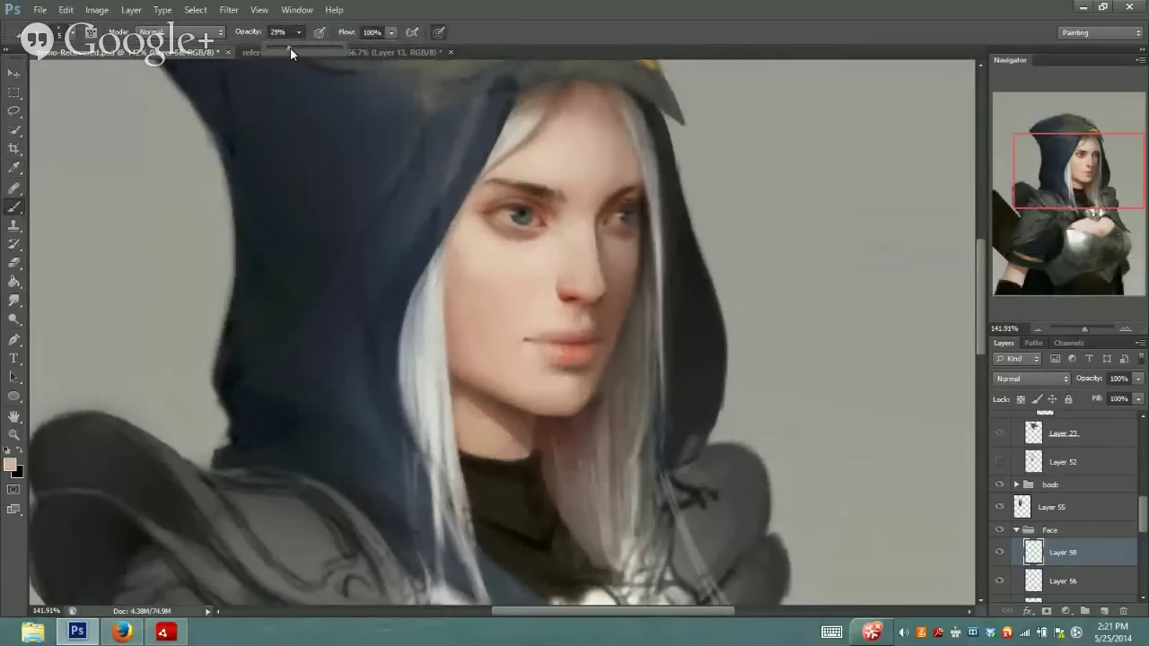
left_click(281, 47)
Use the Navigator to frame the hood, then zoom in closely on the face
left_click_drag(1073, 180, 1073, 170)
left_click_drag(1085, 329, 1082, 329)
left_click_drag(1103, 171, 1086, 172)
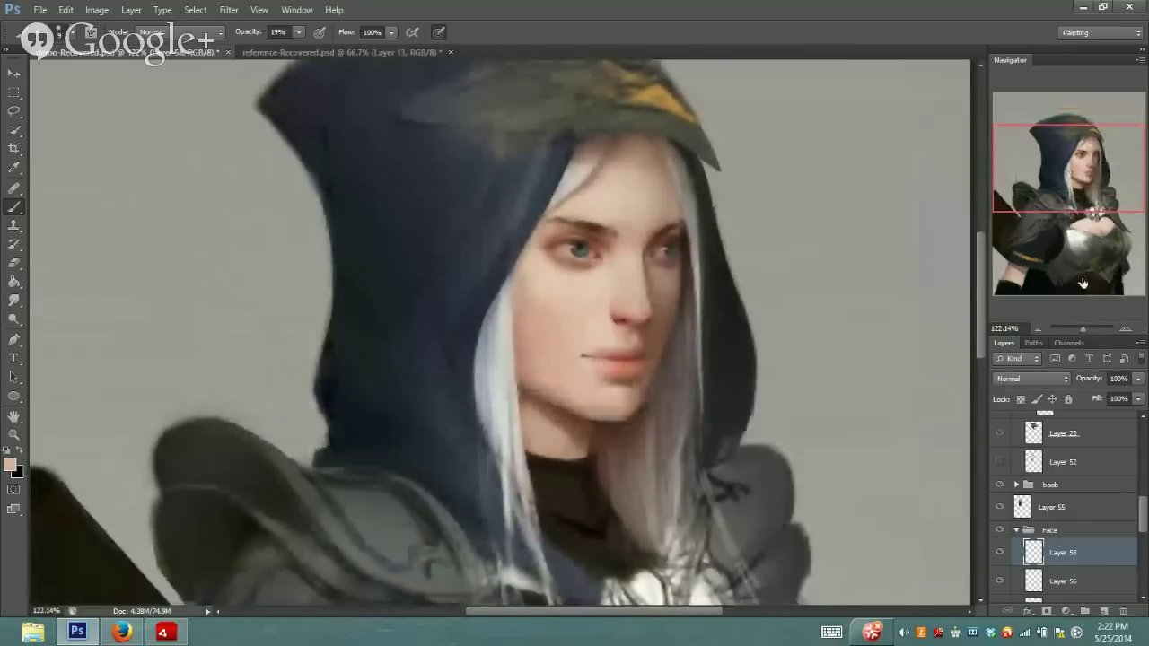
left_click_drag(1084, 199, 1084, 195)
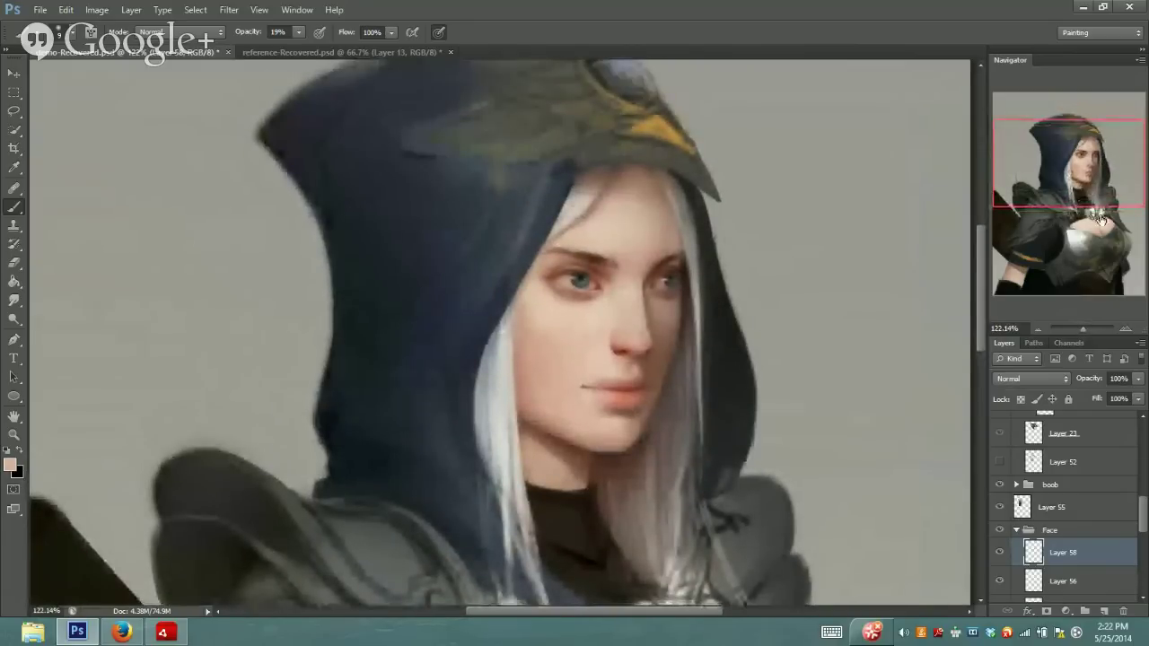
left_click(1090, 327)
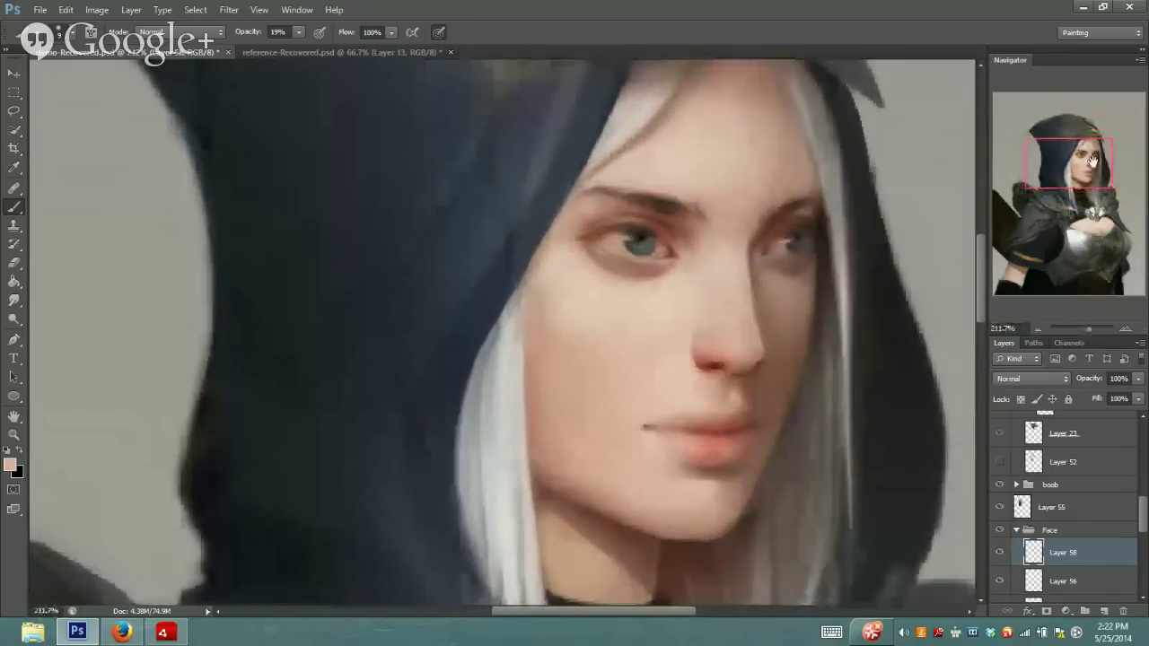
mouse_move(1086, 159)
left_mouse_down()
mouse_move(1095, 182)
mouse_move(1094, 172)
left_mouse_up()
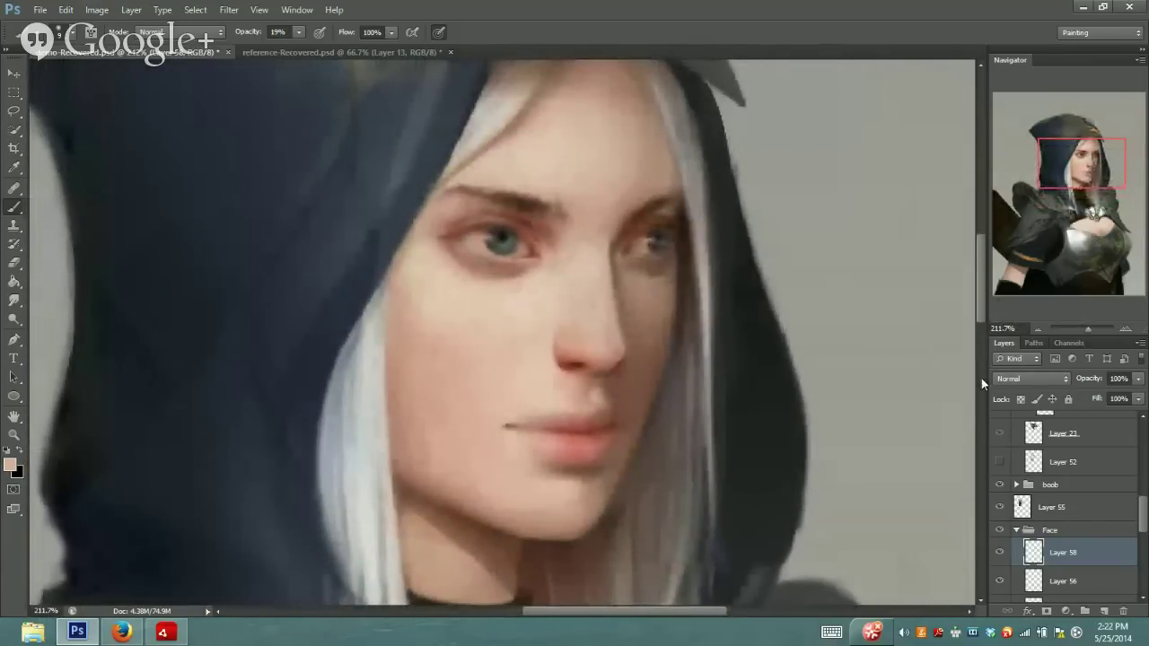
left_click_drag(1088, 330, 1089, 327)
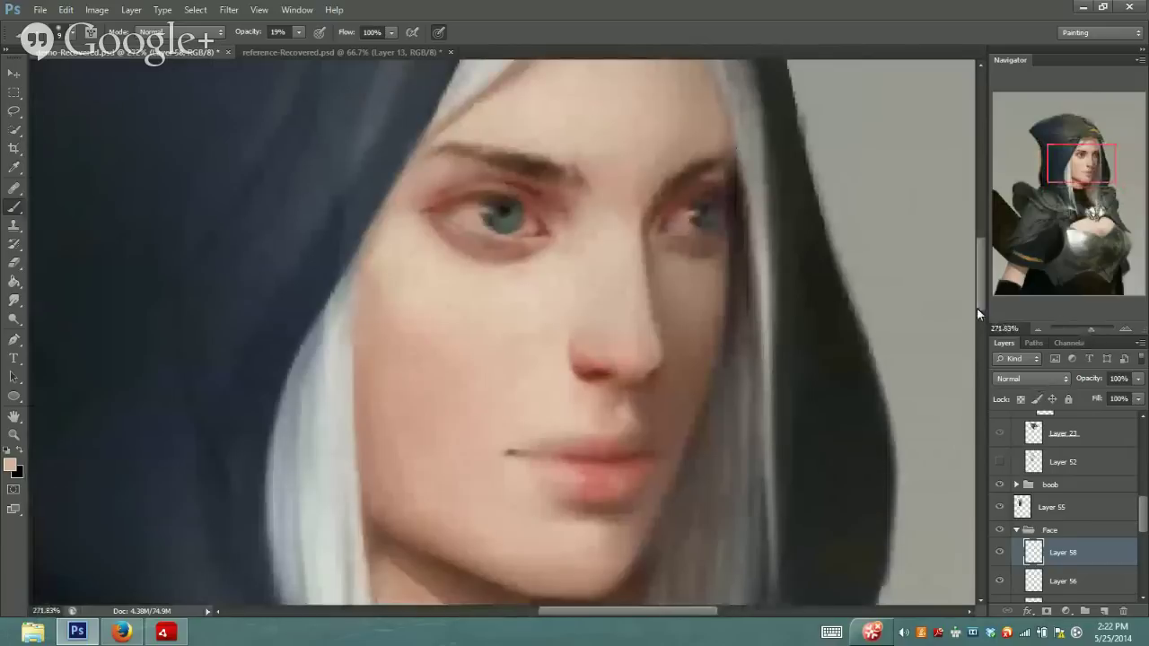
key("i")
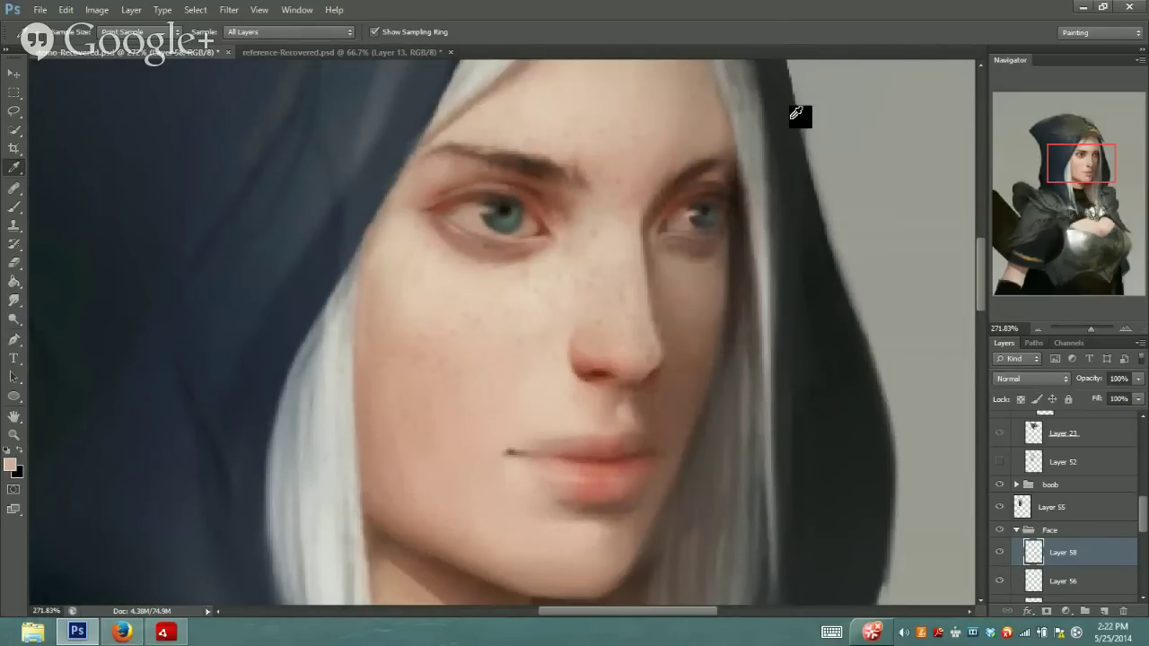
Sample the eyebrow brown and nose red, then lower brush opacity to 4% for freckles
left_click_drag(1090, 167, 1090, 183)
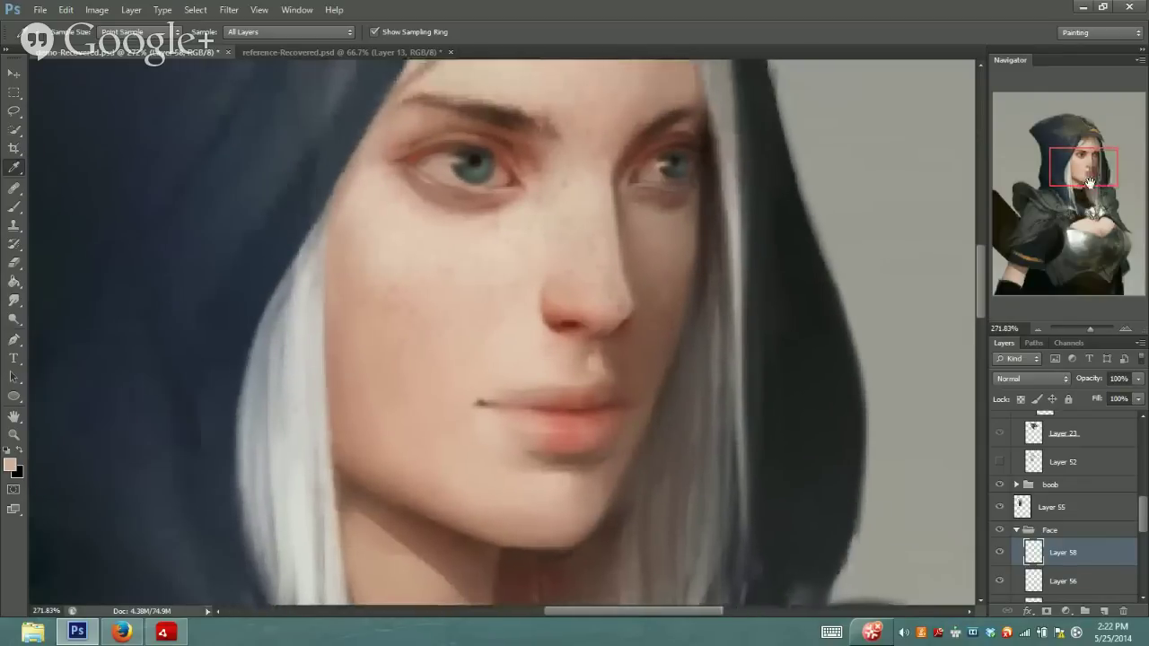
mouse_move(1092, 328)
left_mouse_down()
mouse_move(1081, 331)
mouse_move(1089, 325)
left_mouse_up()
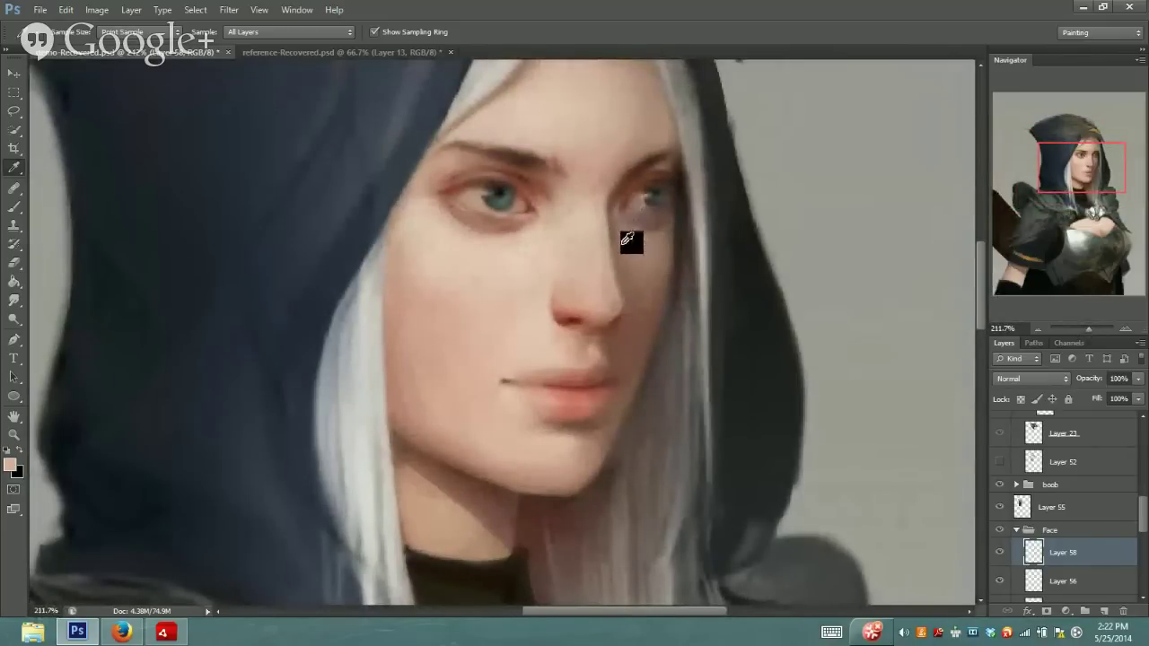
left_click(524, 172)
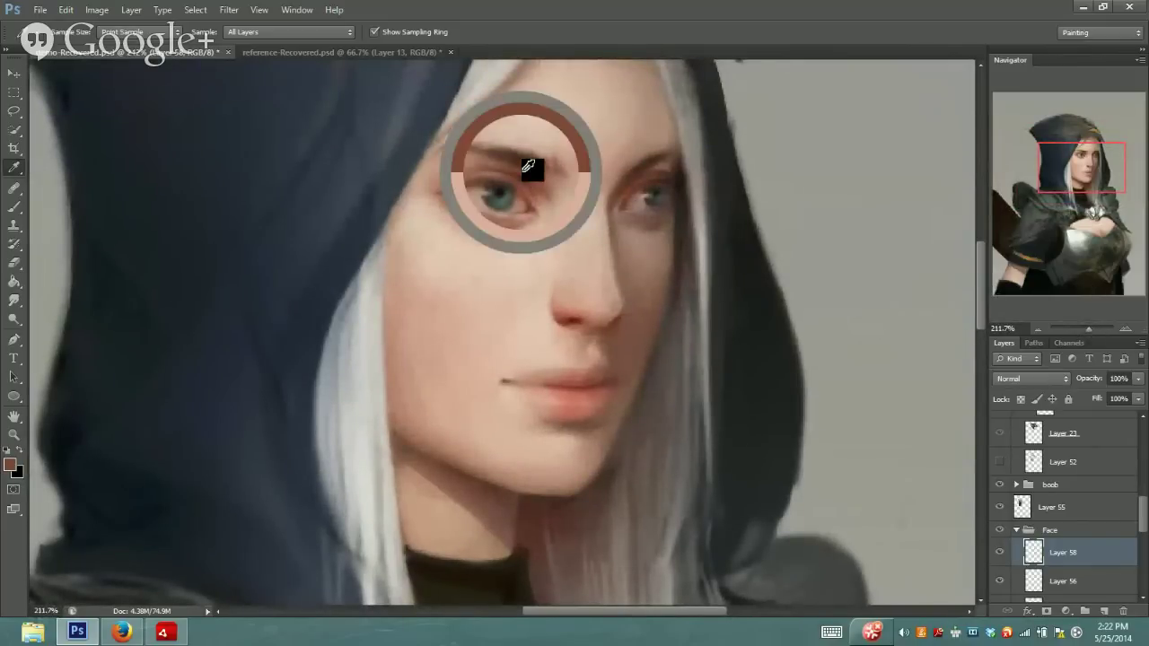
left_click(584, 308)
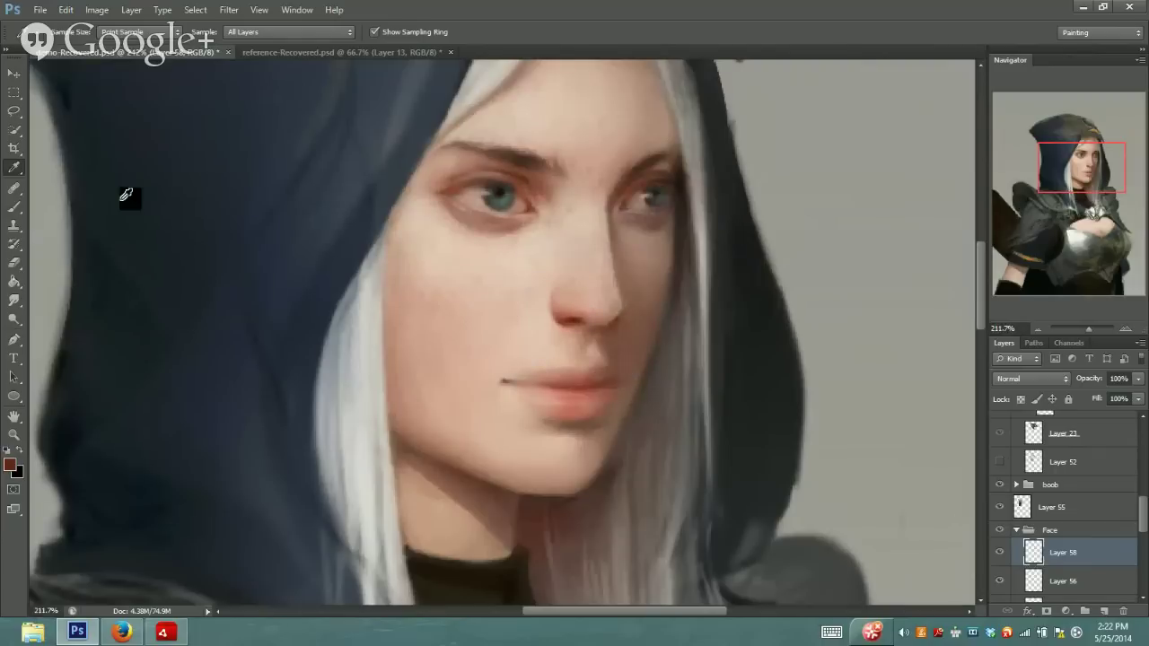
left_click(11, 207)
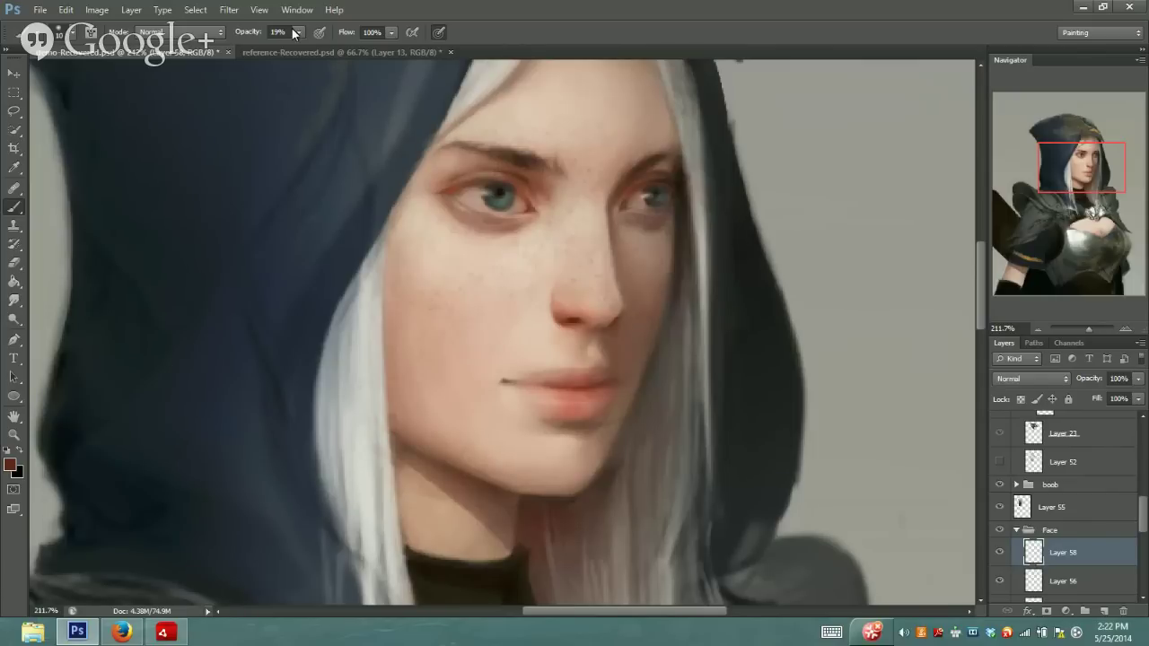
left_click_drag(295, 33, 293, 52)
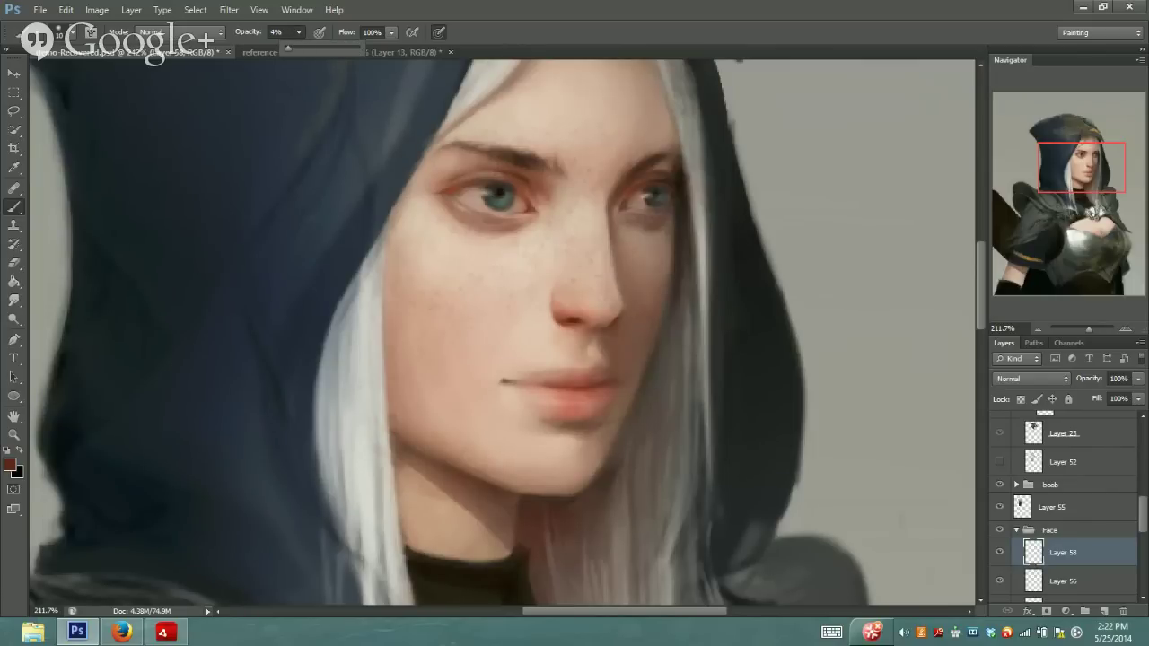
left_click(619, 205)
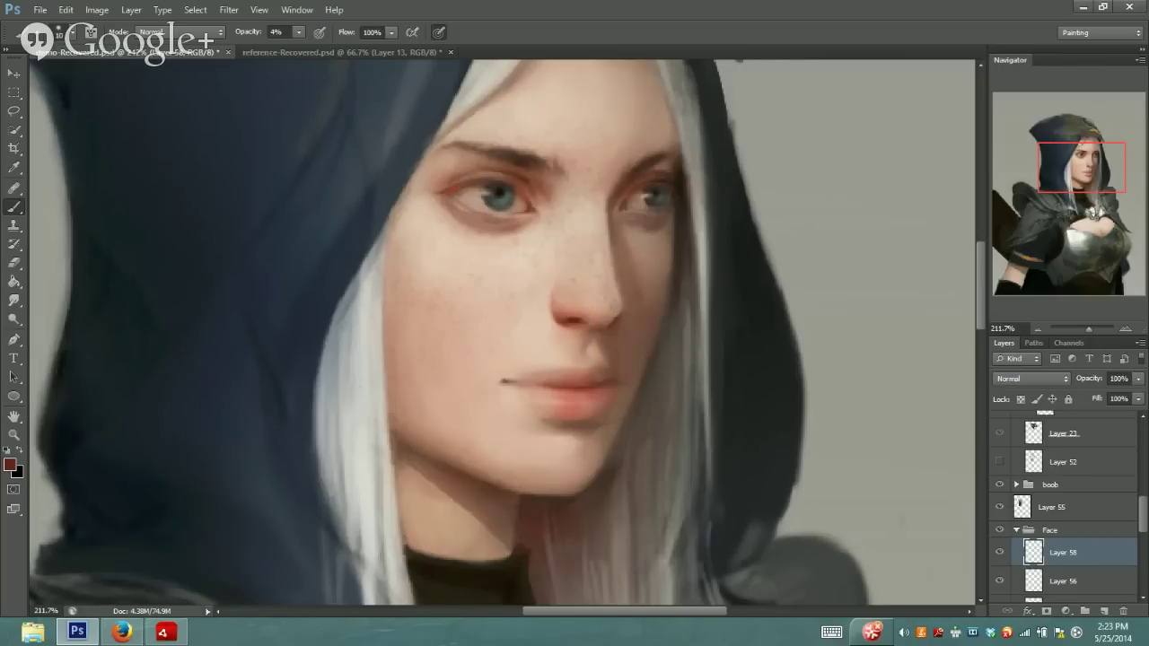
Sample the dark eye colour, raise brush opacity to 26% and shrink the brush
left_click_drag(1090, 329, 1093, 329)
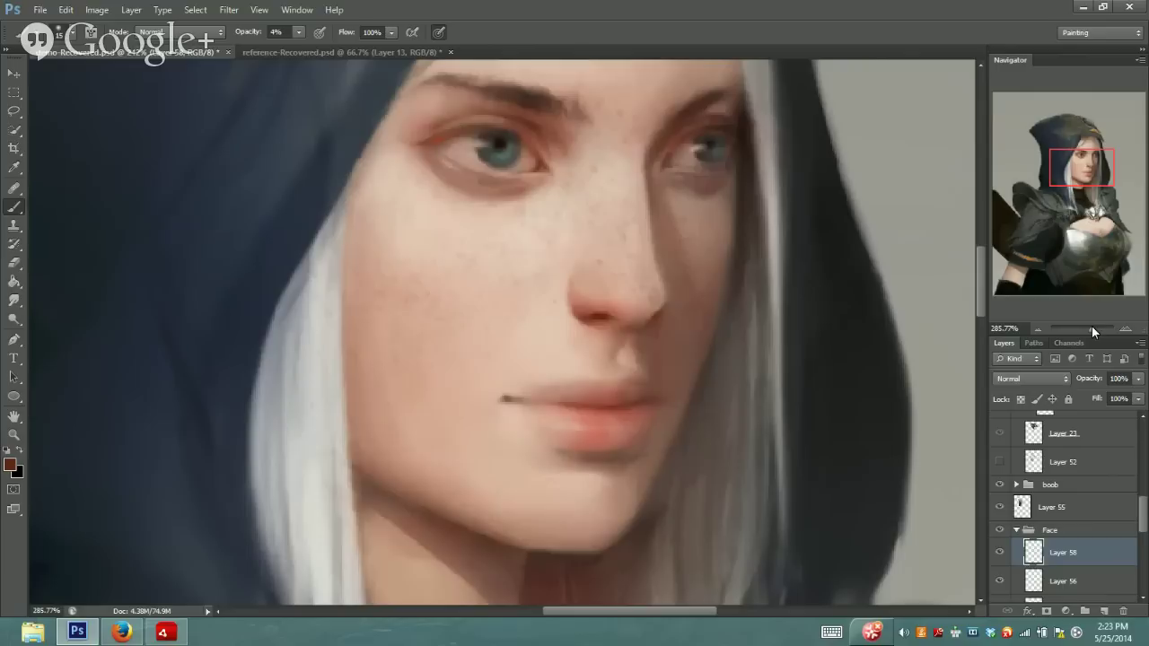
left_click(506, 133, "alt")
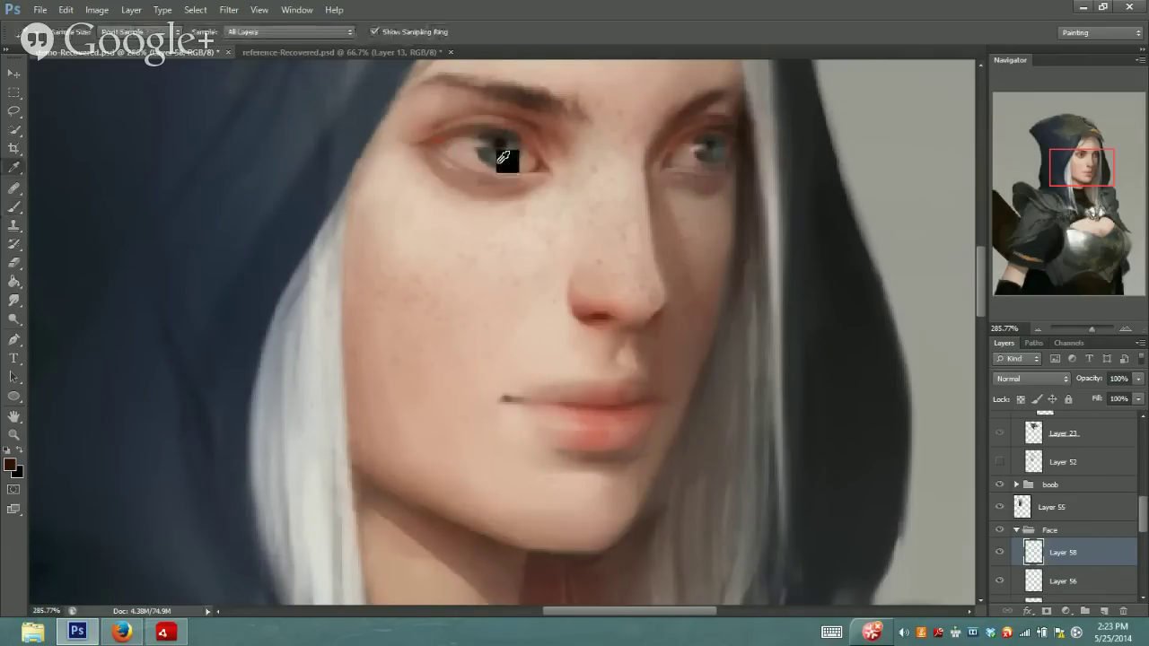
key("2")
key("6")
key("bracketleft")
key("bracketleft")
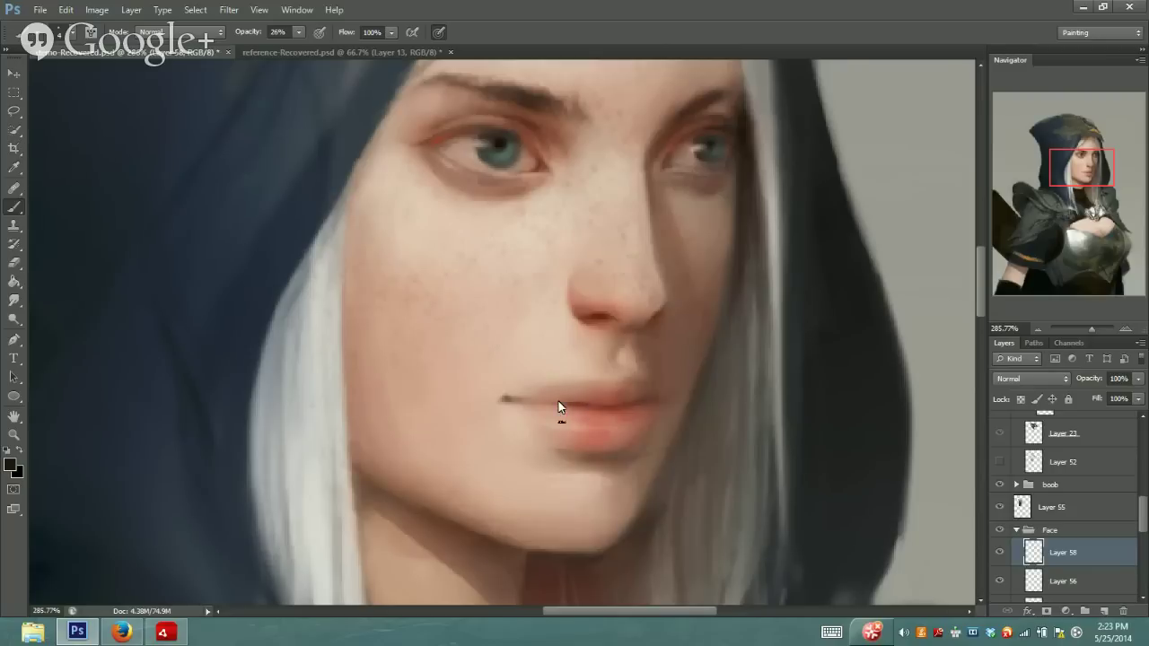
Set the foreground colour to dark brown 110301, then to deep red 340700
left_click(9, 465)
left_click(196, 406)
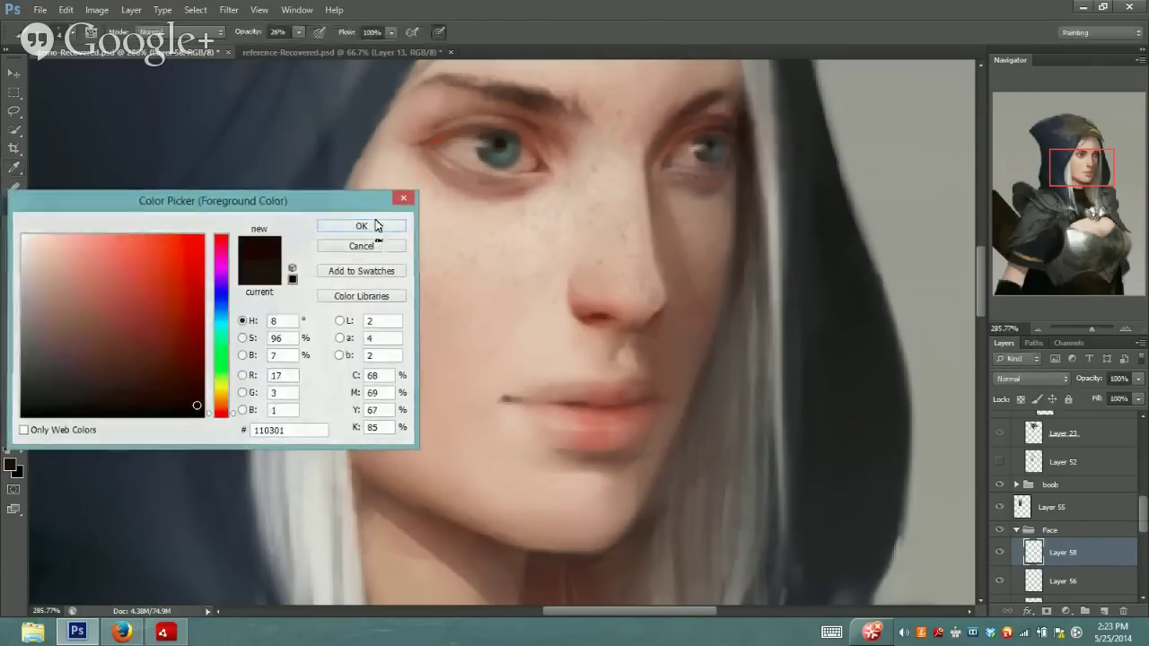
left_click(377, 225)
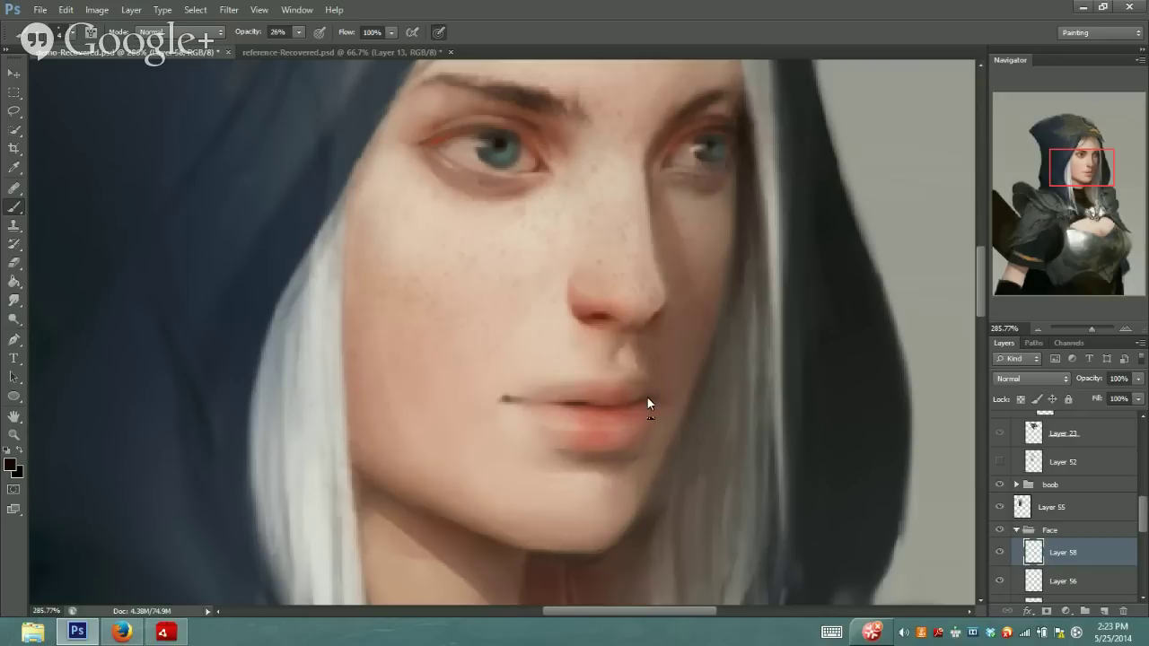
left_click(10, 465)
left_click(203, 379)
left_click(361, 225)
key("b")
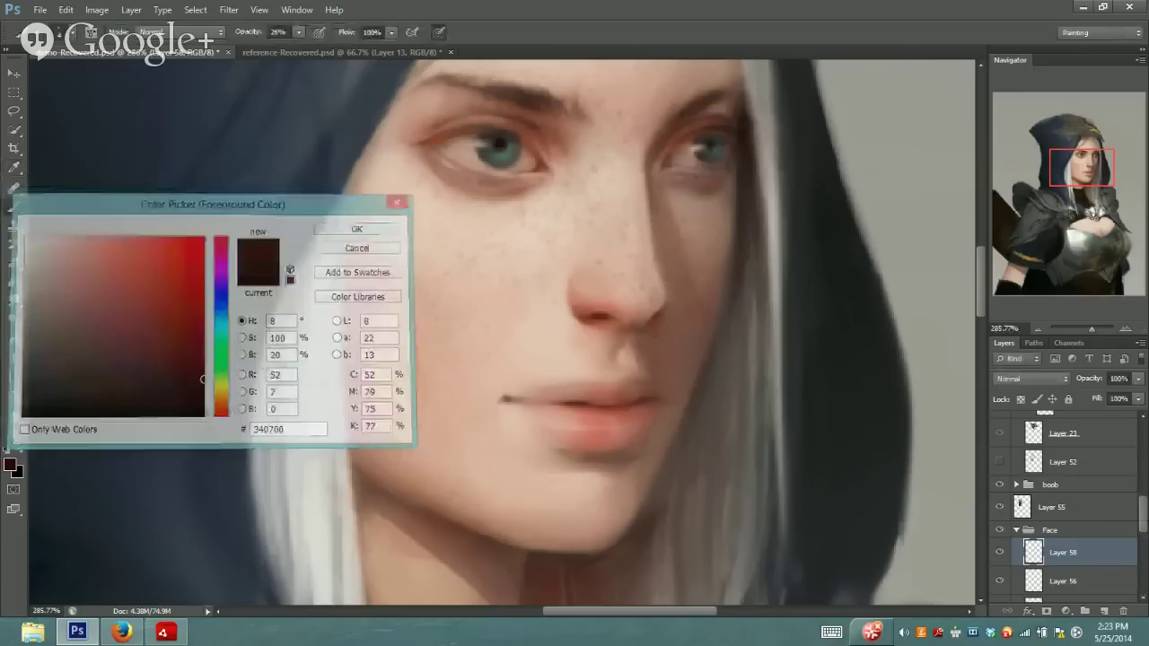
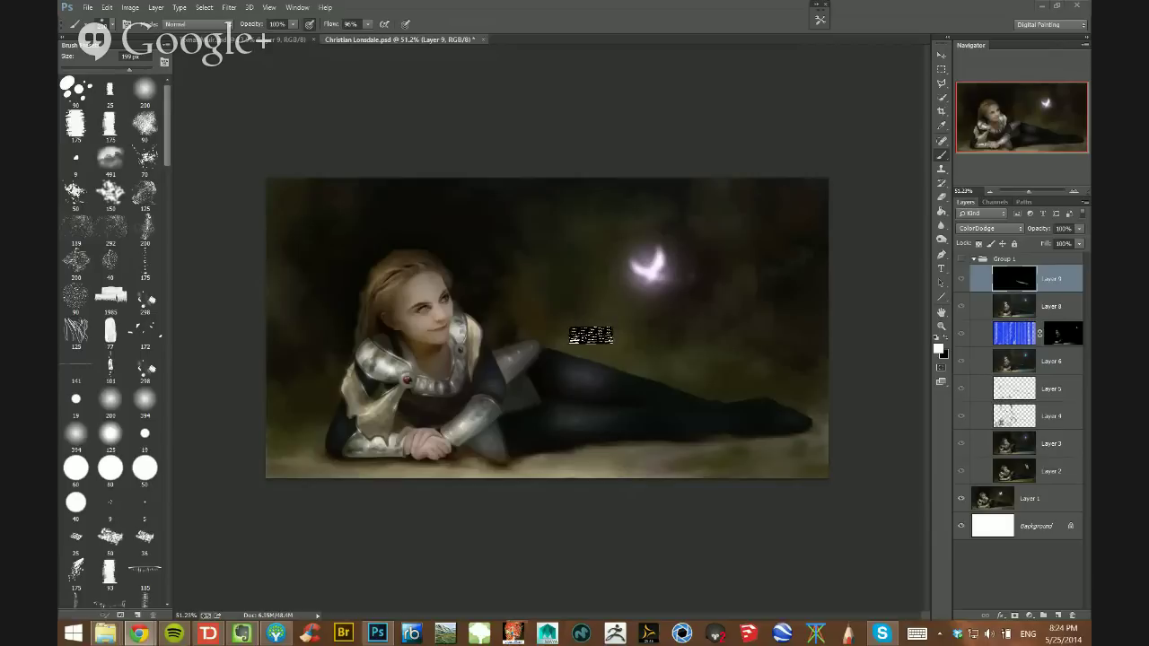
Zoom in on the figure and shrink the brush from 199 px to 62 px for fine strokes
key("ctrl")
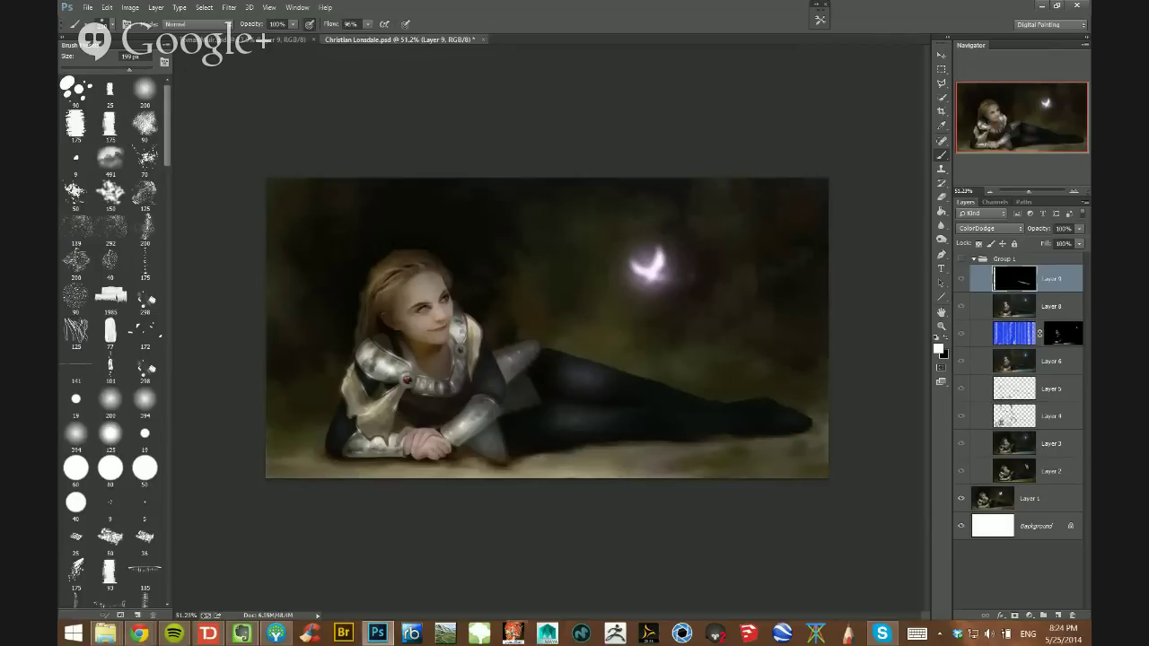
left_click_drag(487, 372, 563, 378)
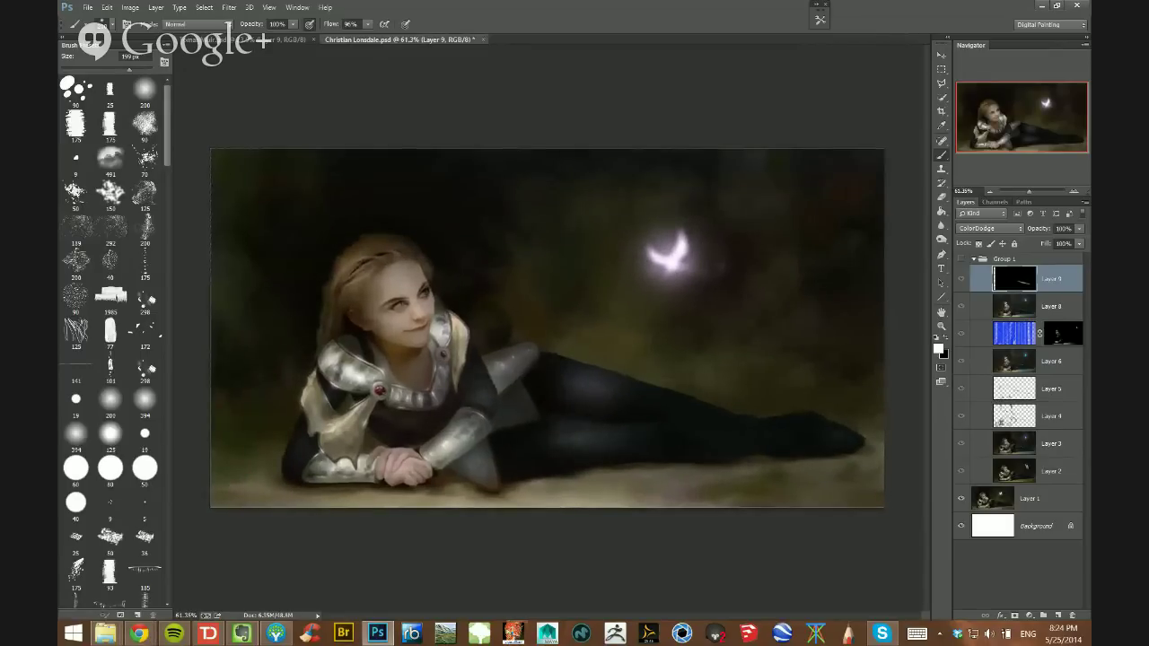
left_click_drag(616, 398, 616, 398)
left_click_drag(652, 465, 661, 469)
left_click_drag(436, 367, 431, 367)
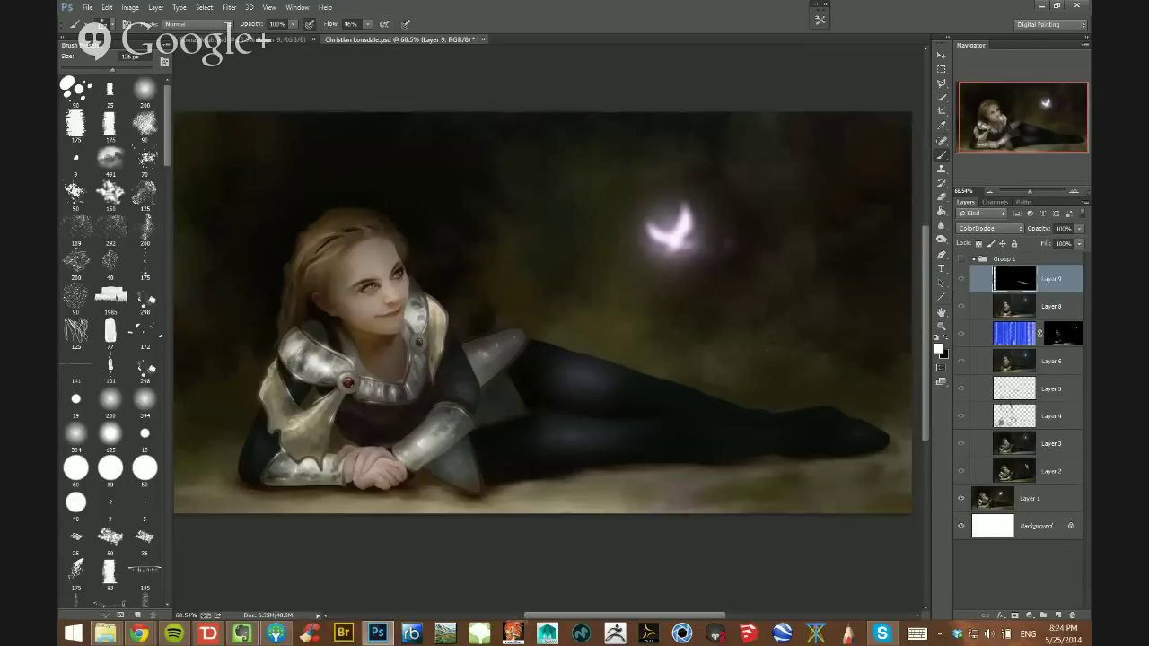
left_click_drag(375, 282, 374, 283)
left_click_drag(559, 328, 419, 334)
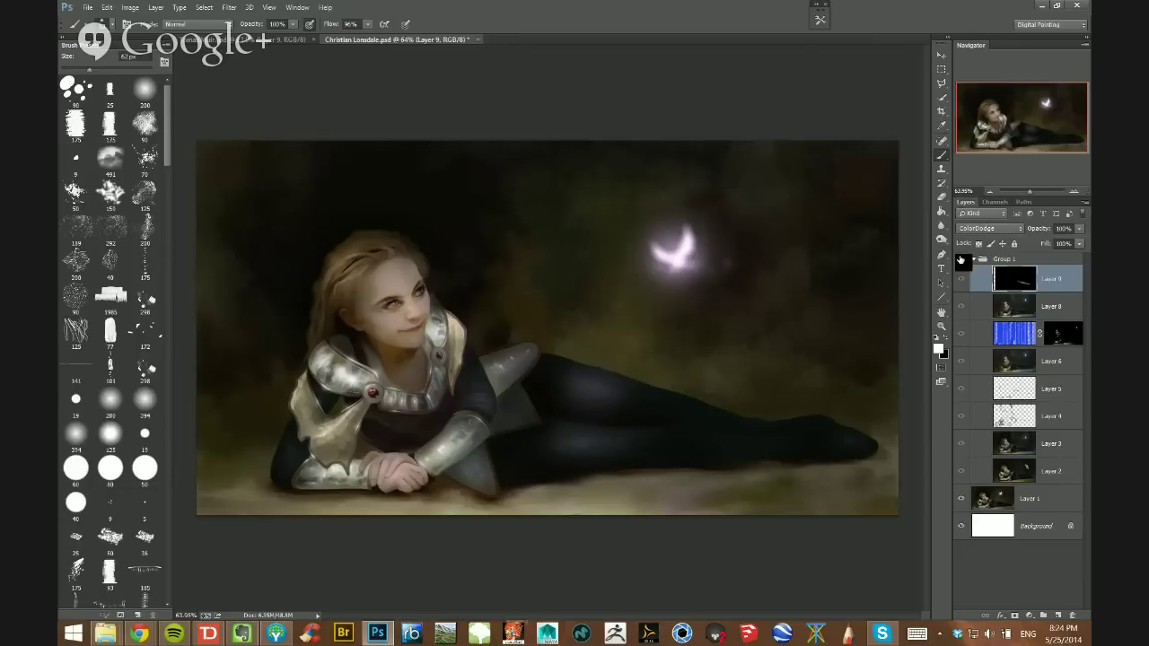
Show Group 1's layers, zoom out to the whole painting, and flip the canvas horizontally
left_click(961, 259)
mouse_move(788, 329)
left_mouse_down()
mouse_move(719, 330)
mouse_move(757, 359)
left_mouse_up()
key("ctrl+shift+h")
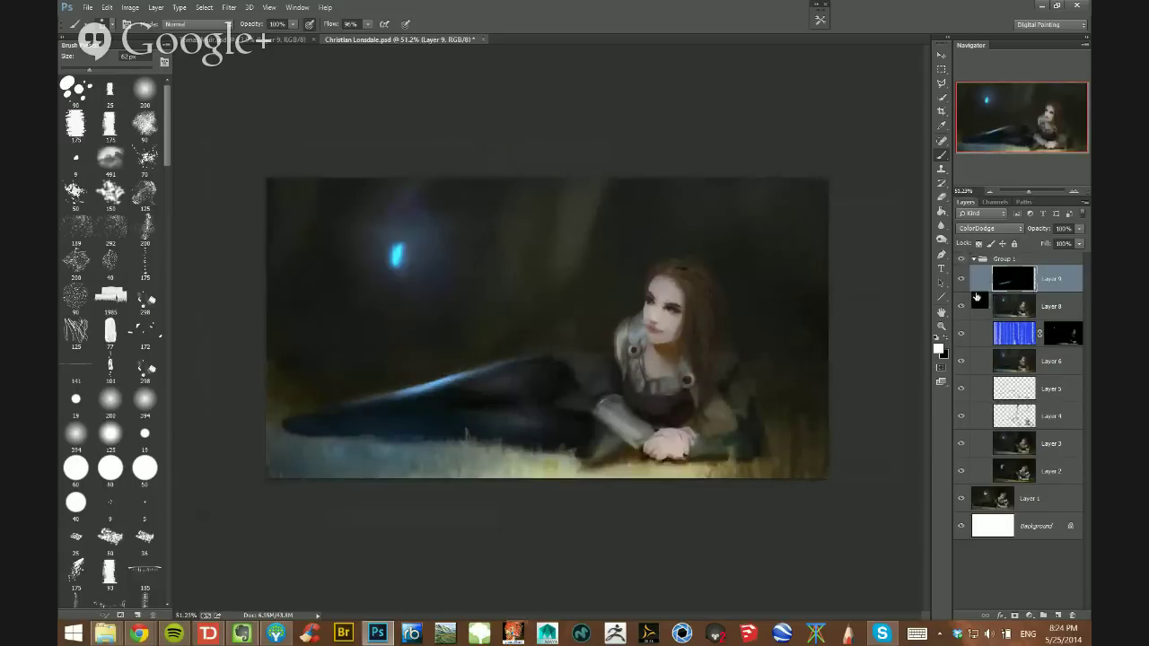
Hide Layers 2 through 9, briefly showing Layer 2 to compare versions
left_click_drag(961, 279, 965, 471)
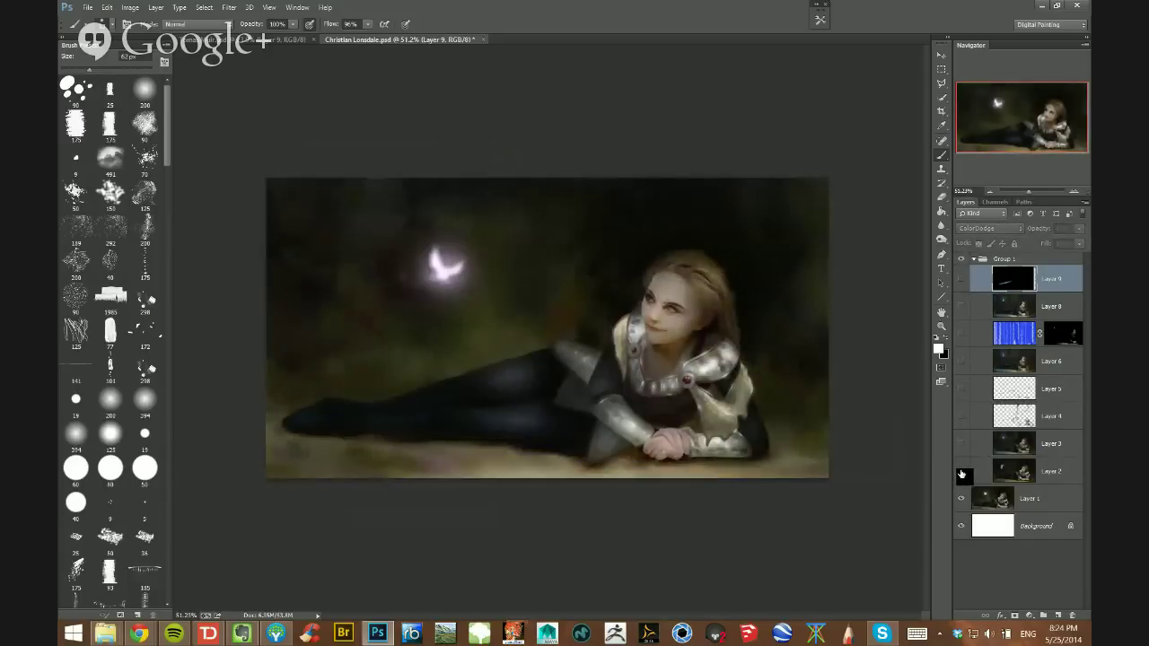
left_click(961, 471)
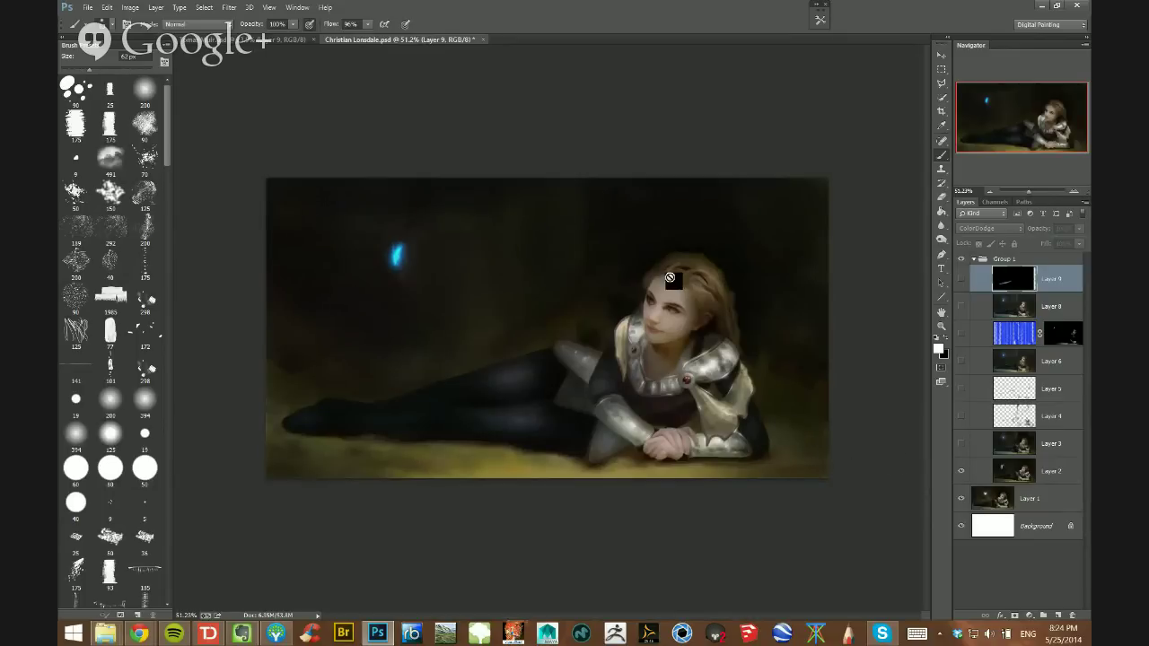
scroll(682, 334, "up", 1)
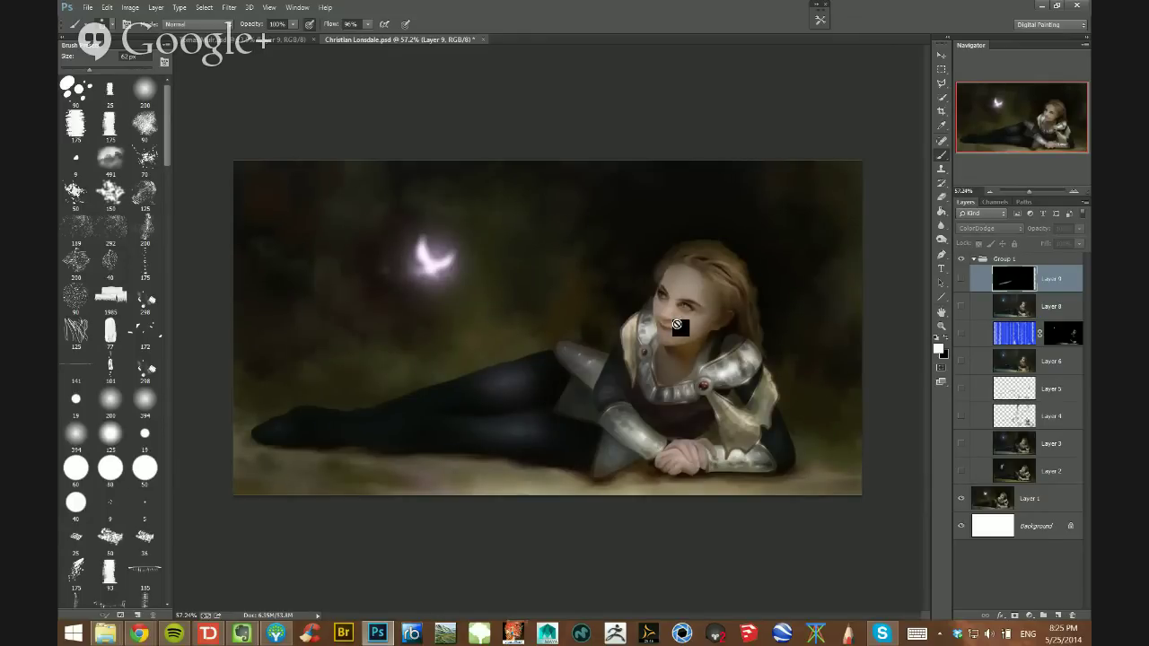
left_click(961, 472)
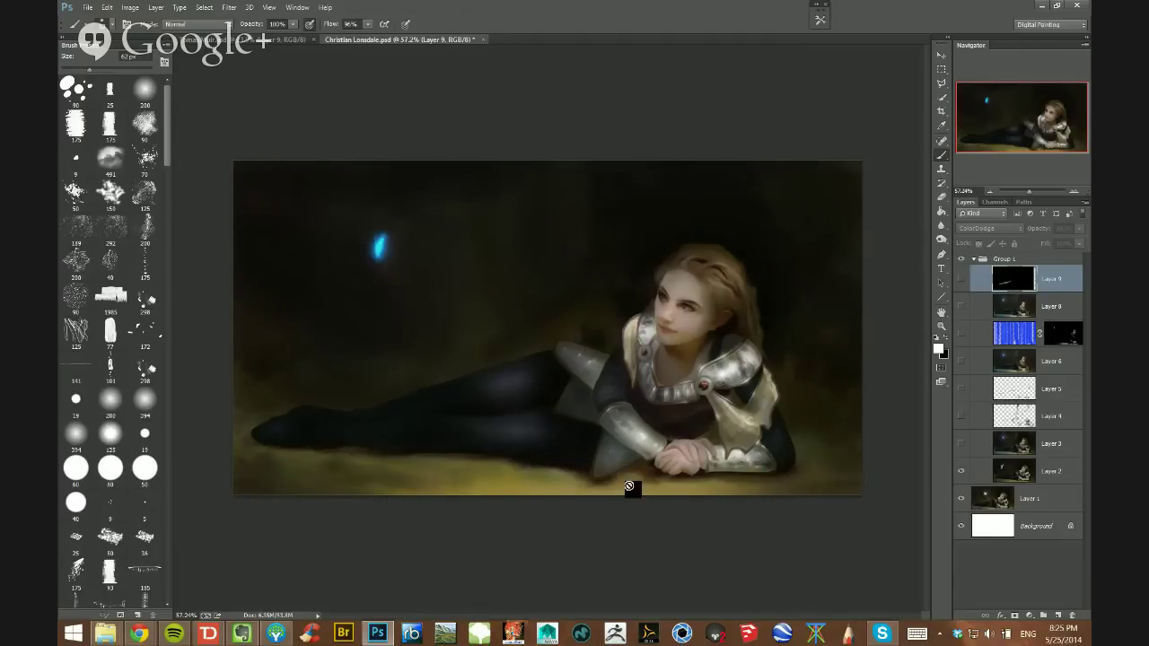
left_click(961, 473)
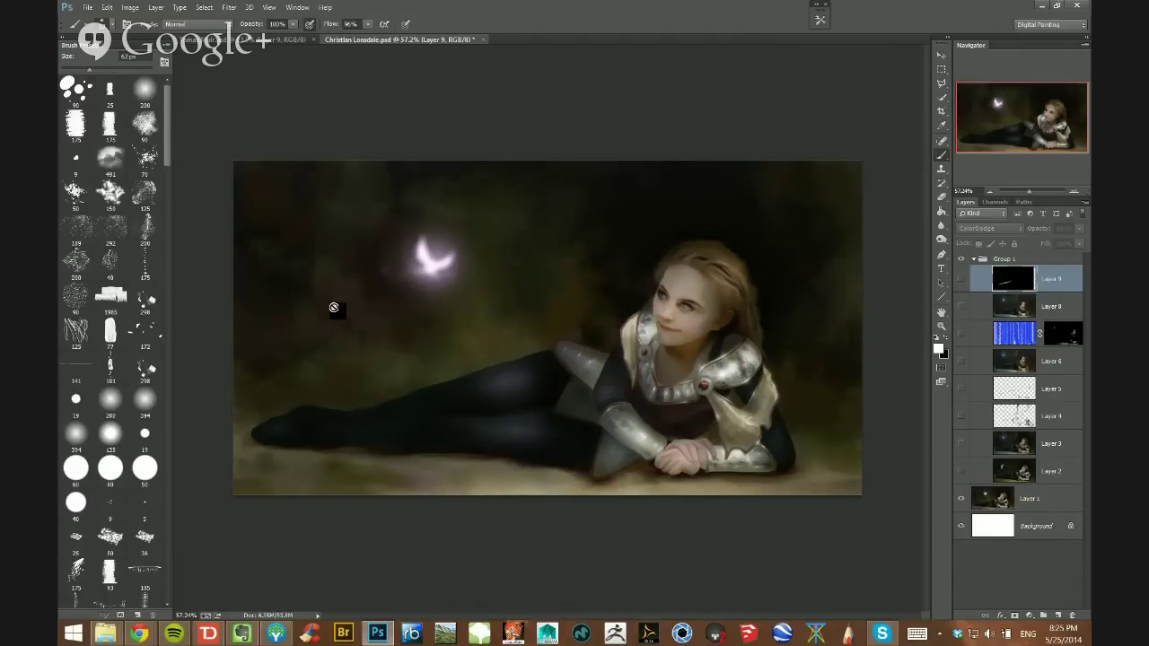
Dismiss the hidden-layer error from a test stroke and make Layer 1 the working layer
left_click(826, 476)
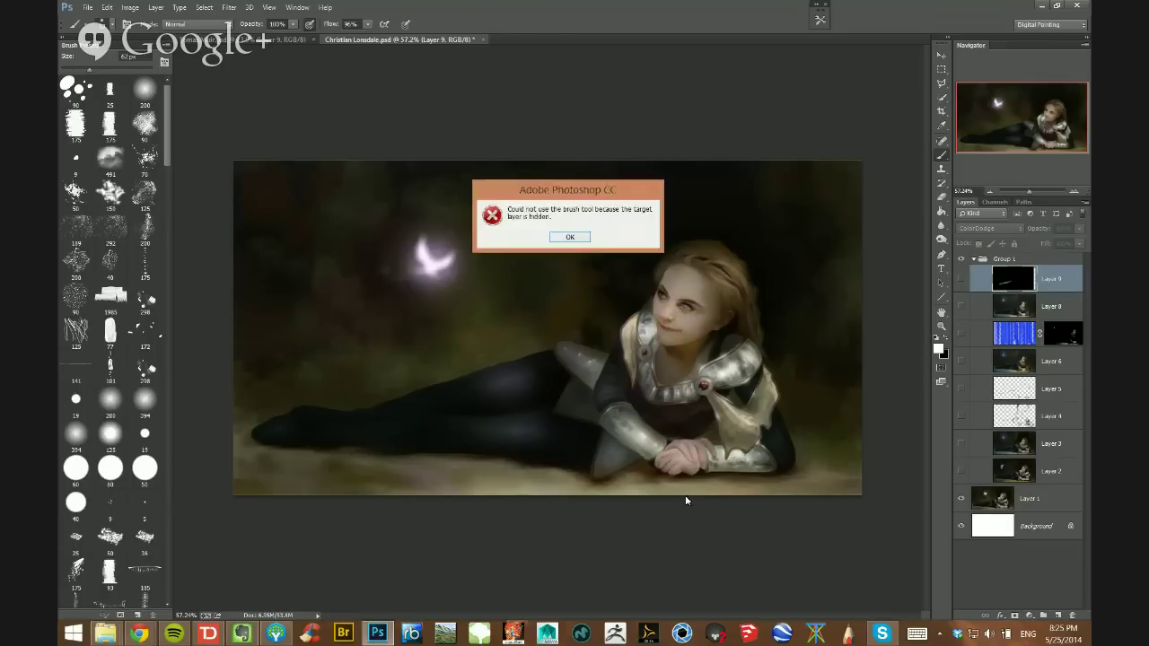
left_click(570, 238)
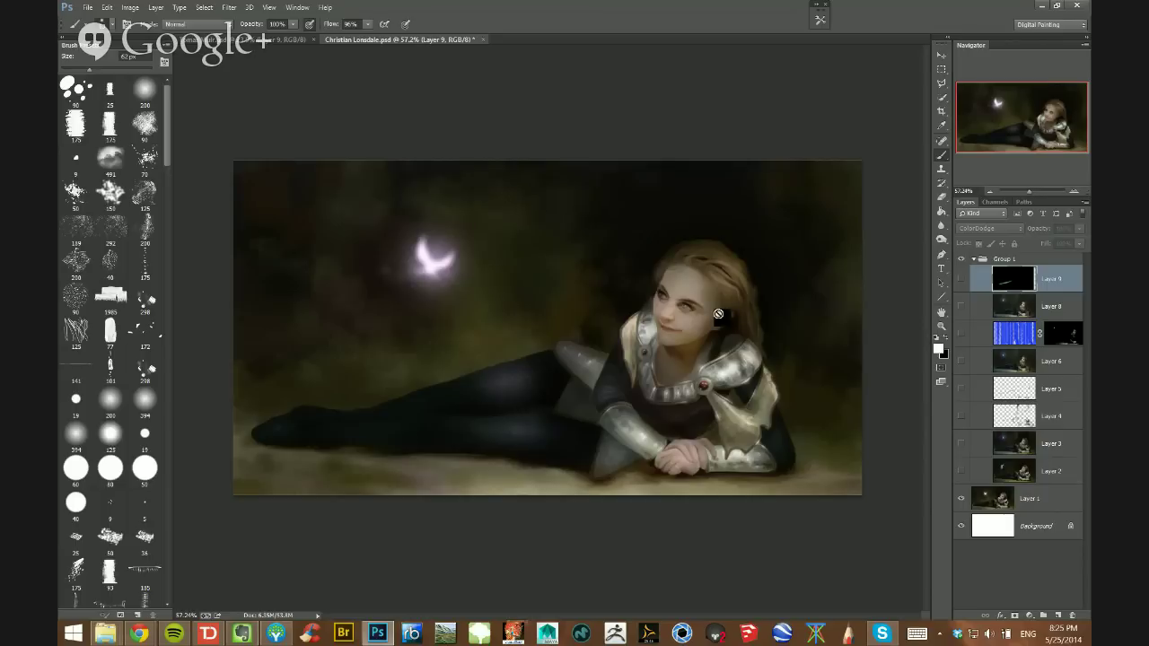
left_click(1026, 500)
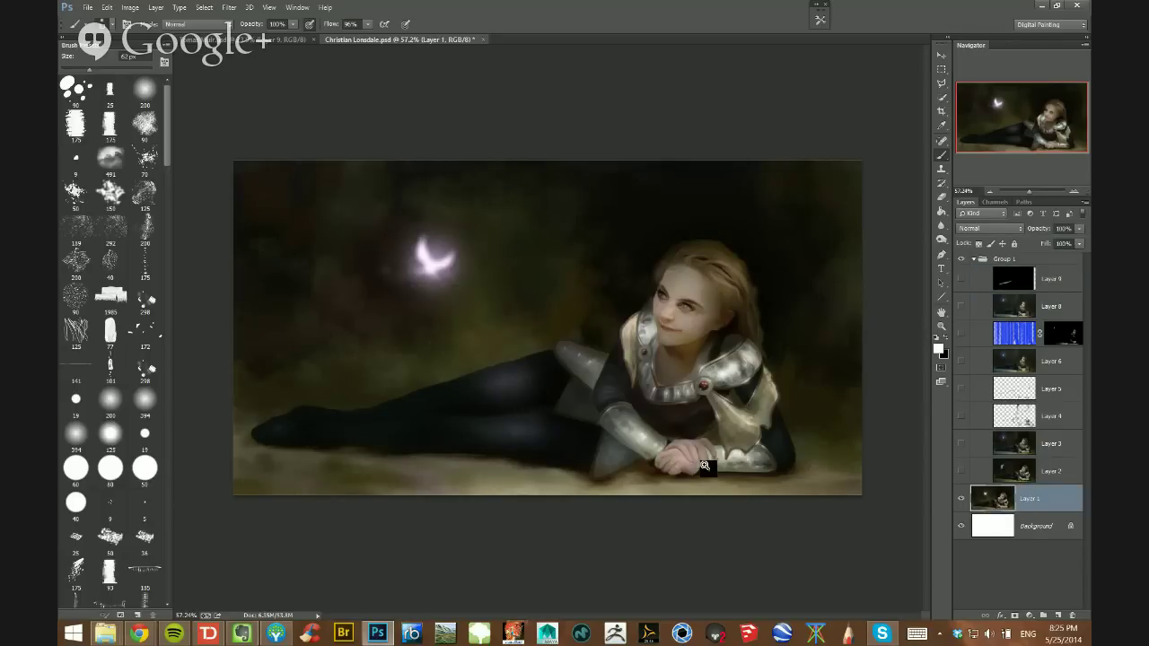
Show Layers 2 and 3 over the base, toggling Layer 4 on and off to compare
left_click_drag(705, 465, 700, 459)
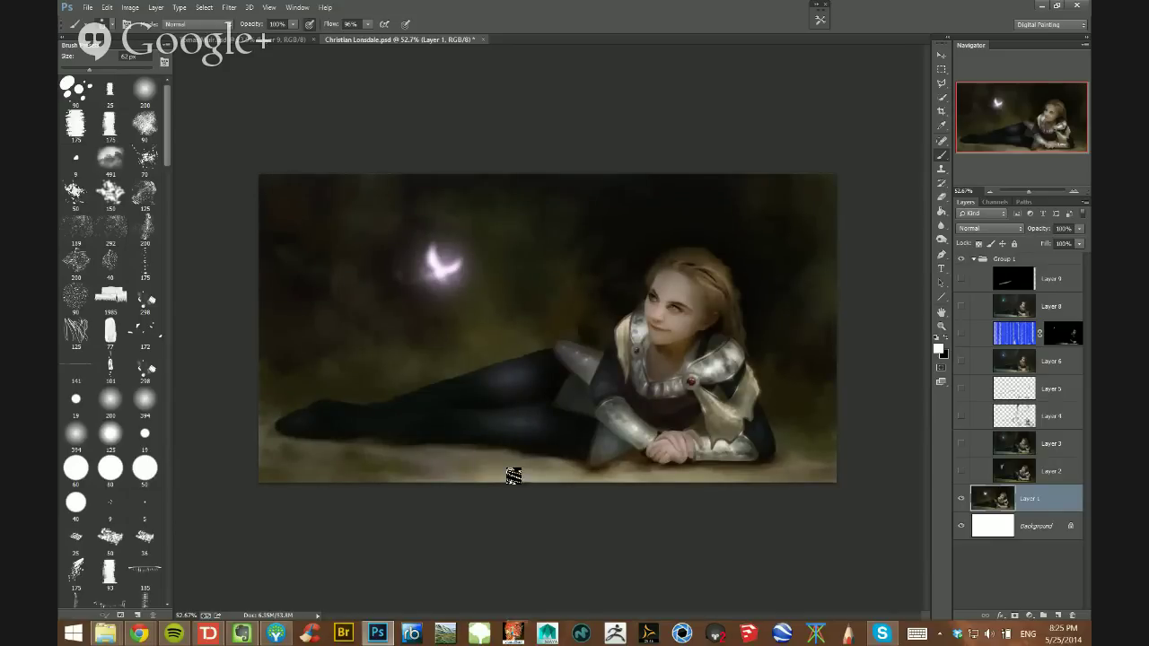
left_click(962, 472)
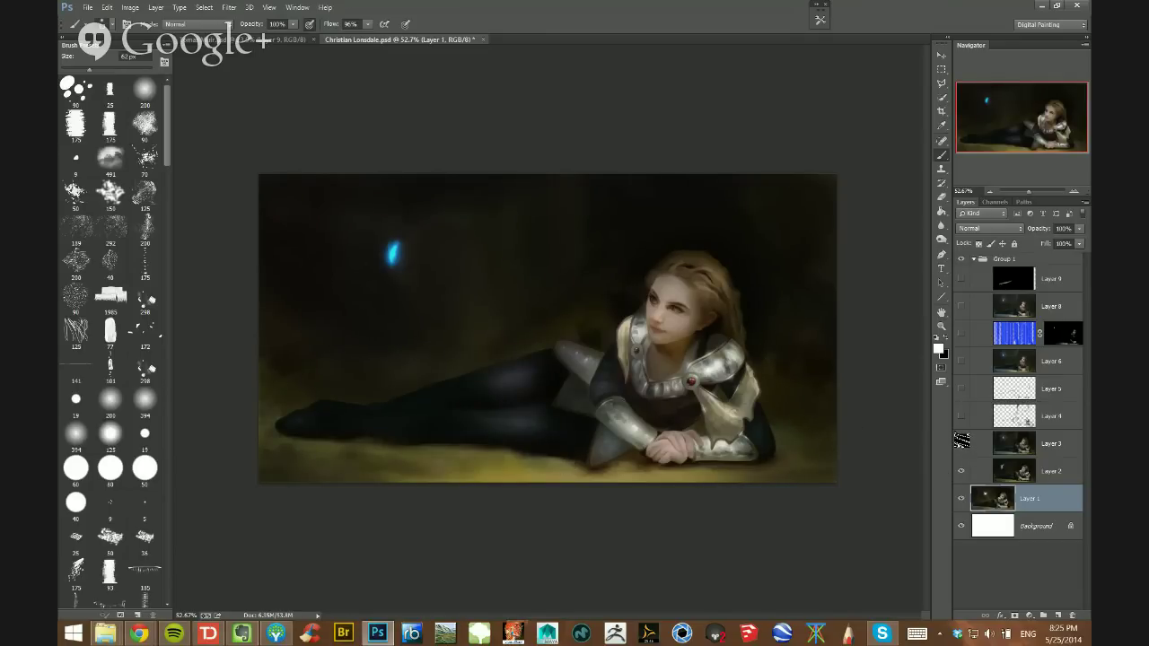
left_click(962, 444)
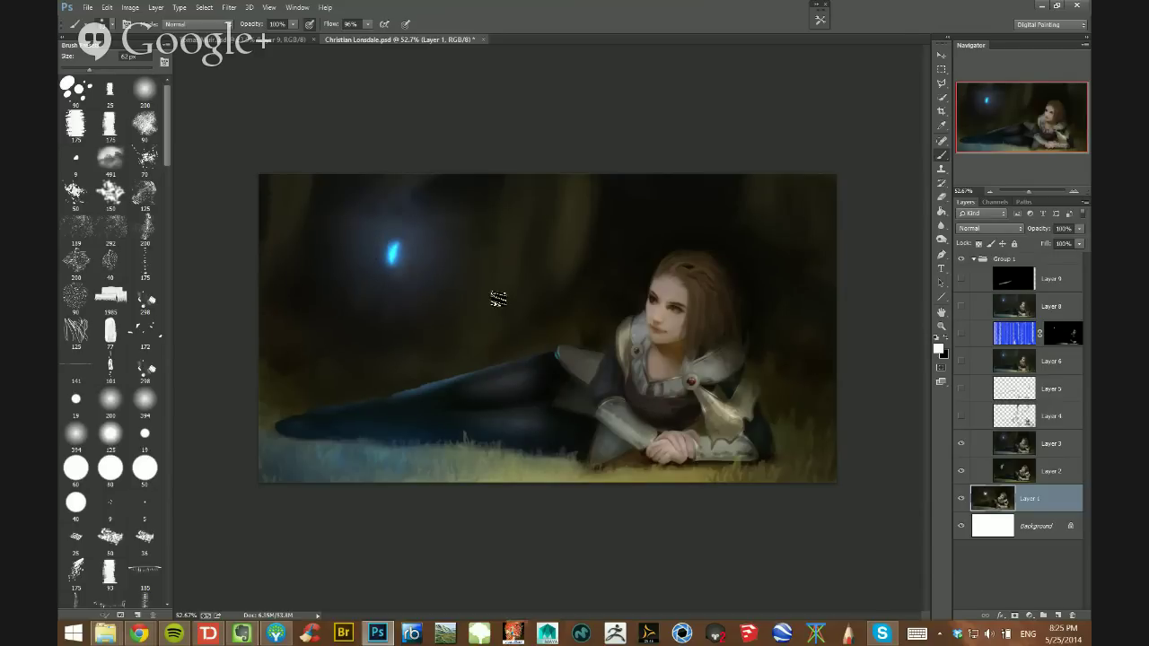
left_click(961, 416)
left_click(961, 417)
left_click(961, 417)
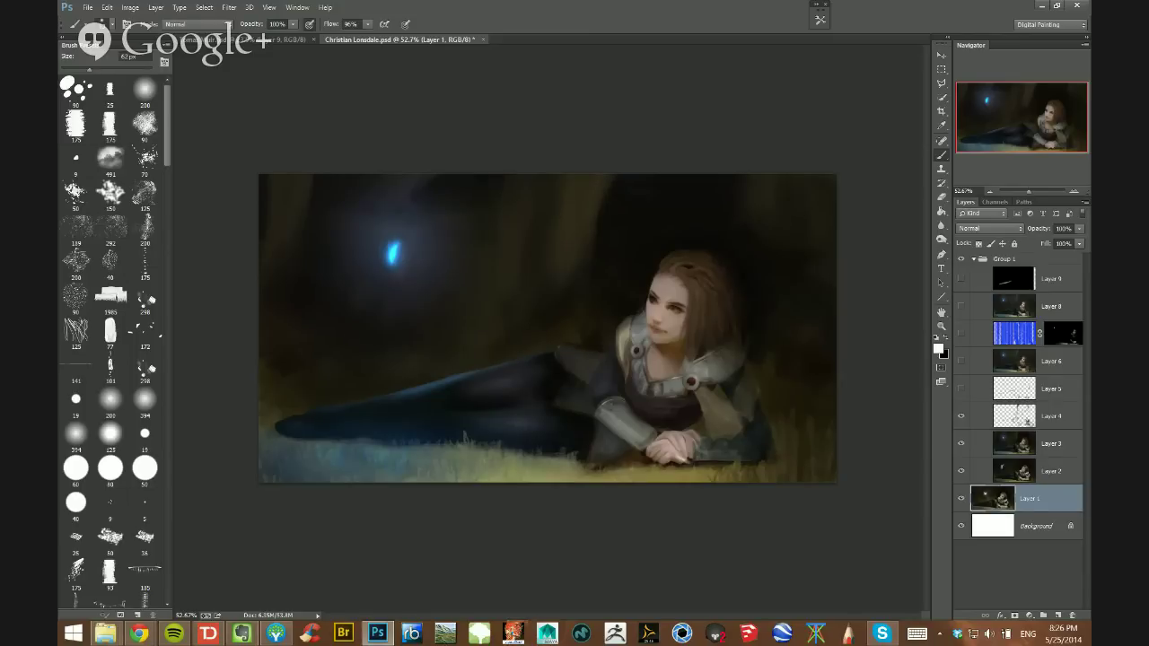
Dab paint near the hands, check Layer 5, set the brush to 146 px, and hide Layer 4
left_click(588, 308)
left_click(679, 448)
left_click(962, 389)
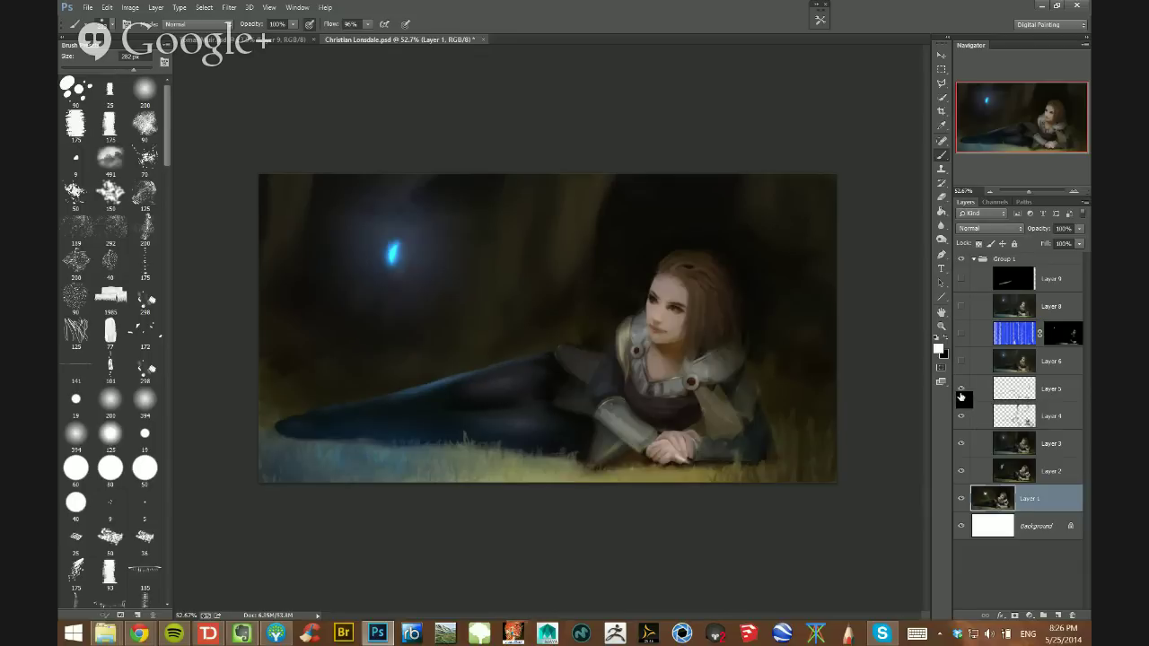
left_click(961, 389)
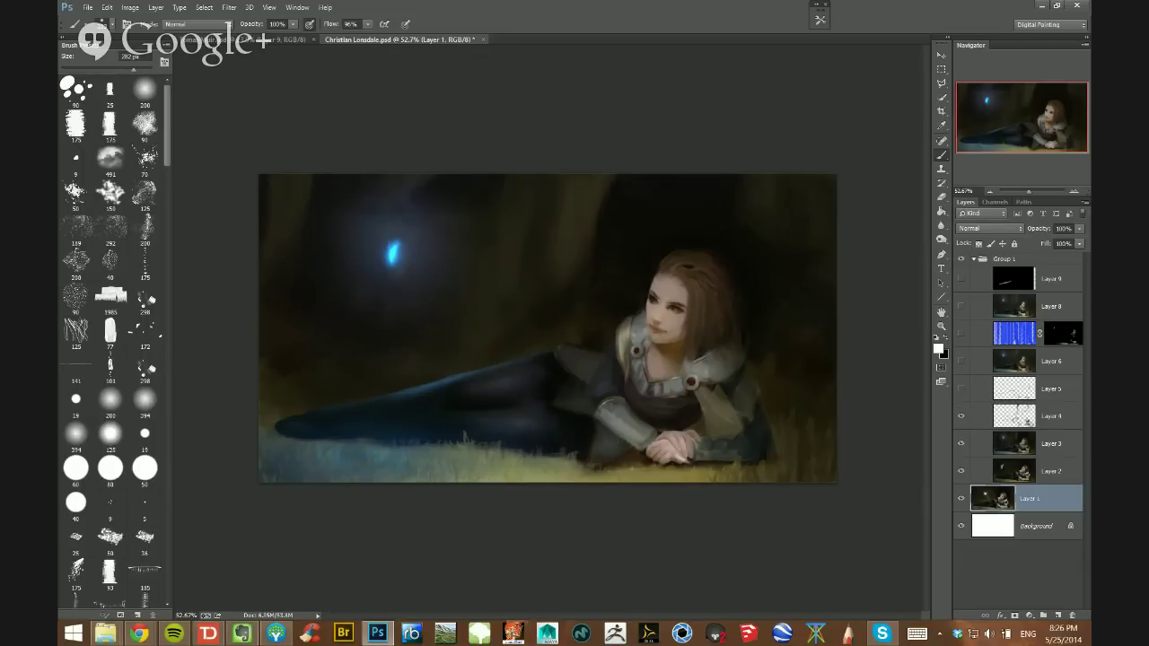
left_click_drag(745, 386, 714, 386)
left_click(961, 417)
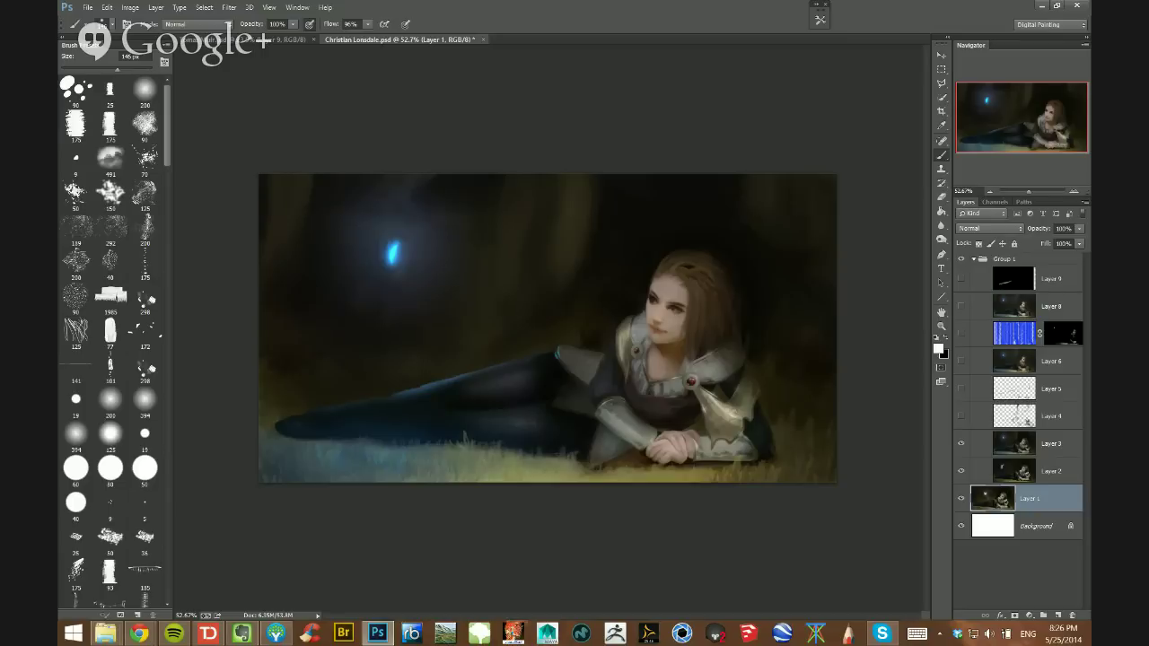
left_click(962, 416)
key("ctrl+y")
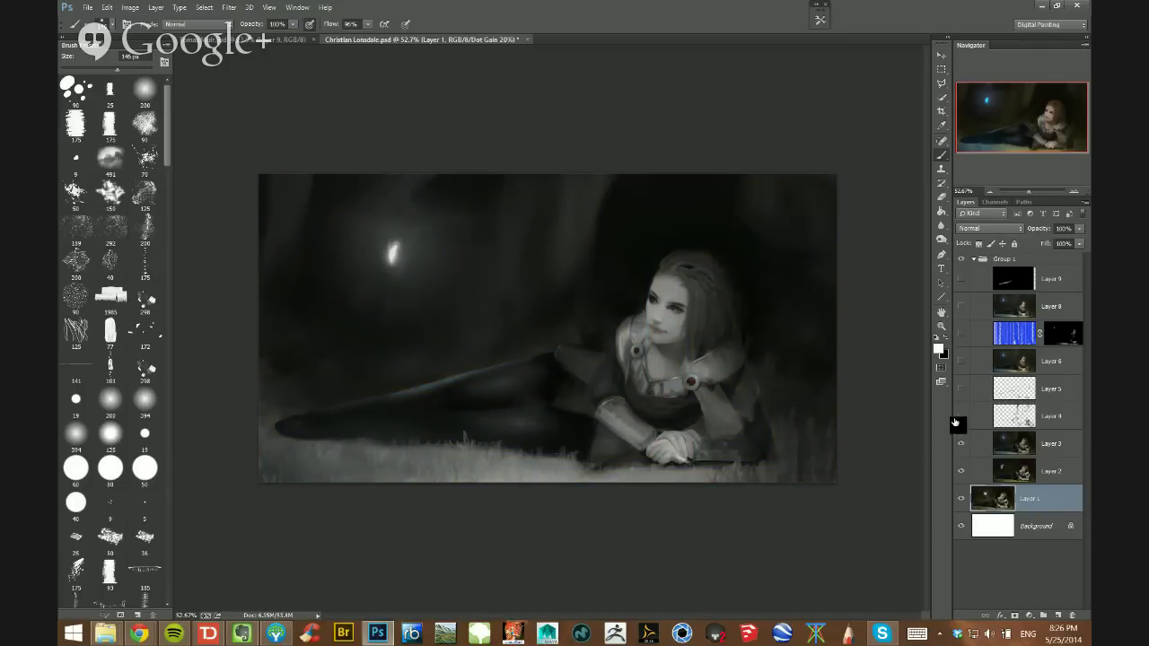
left_click(960, 419)
left_click(959, 418)
left_click(960, 419)
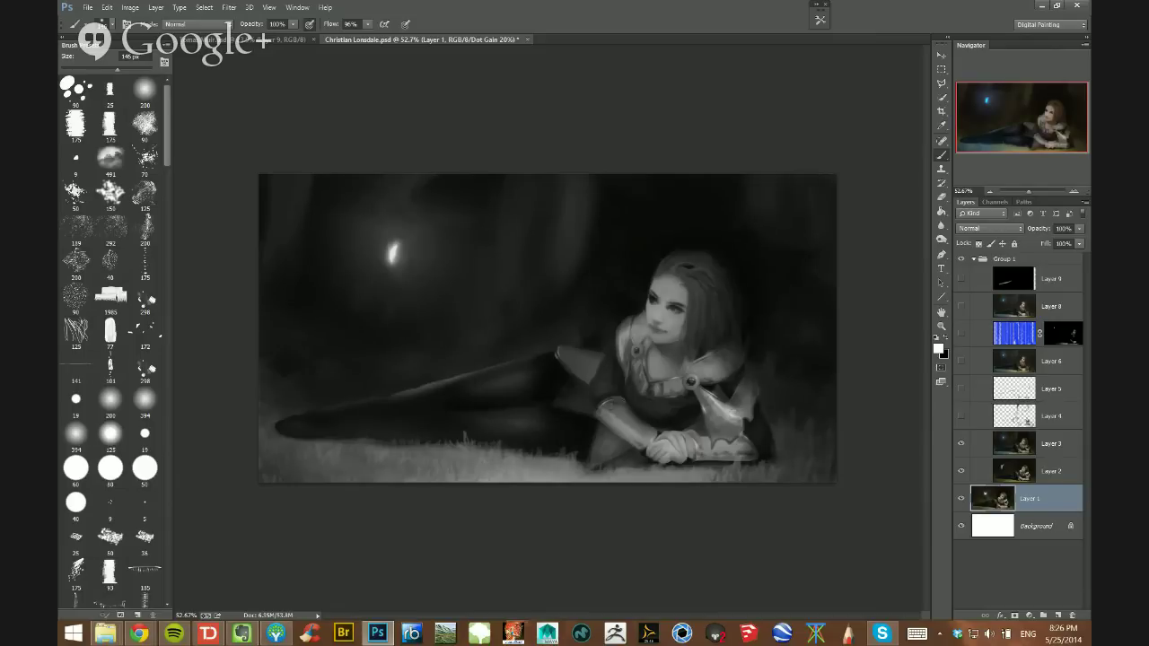
left_click(960, 442)
left_click(961, 416)
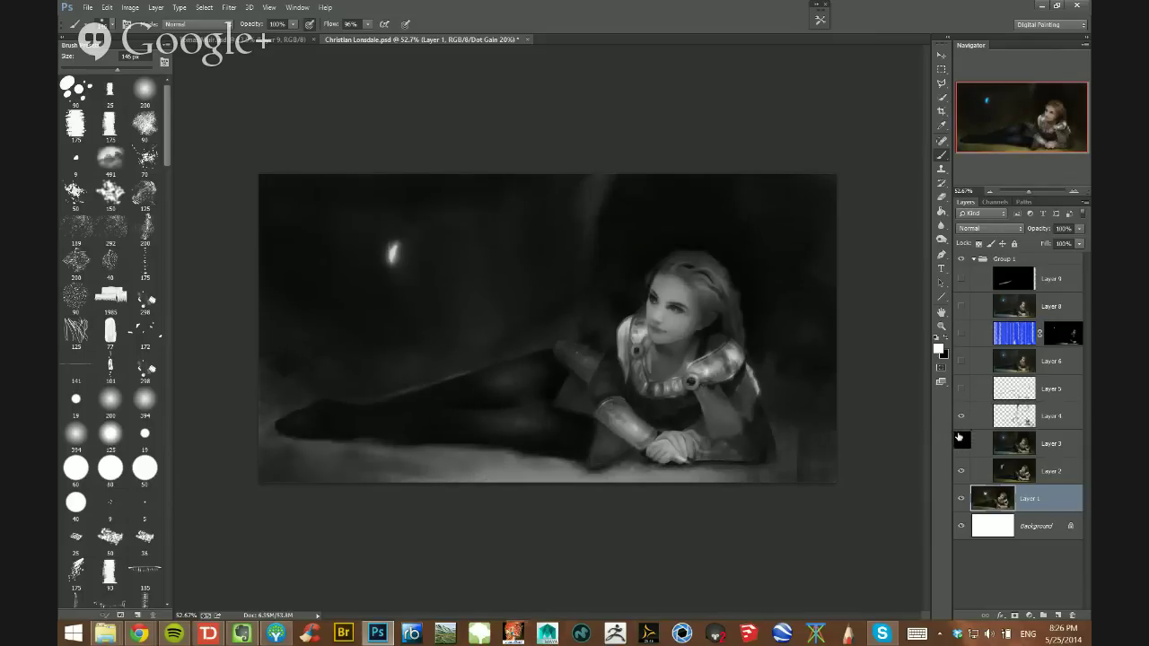
left_click(960, 444)
left_click(957, 413)
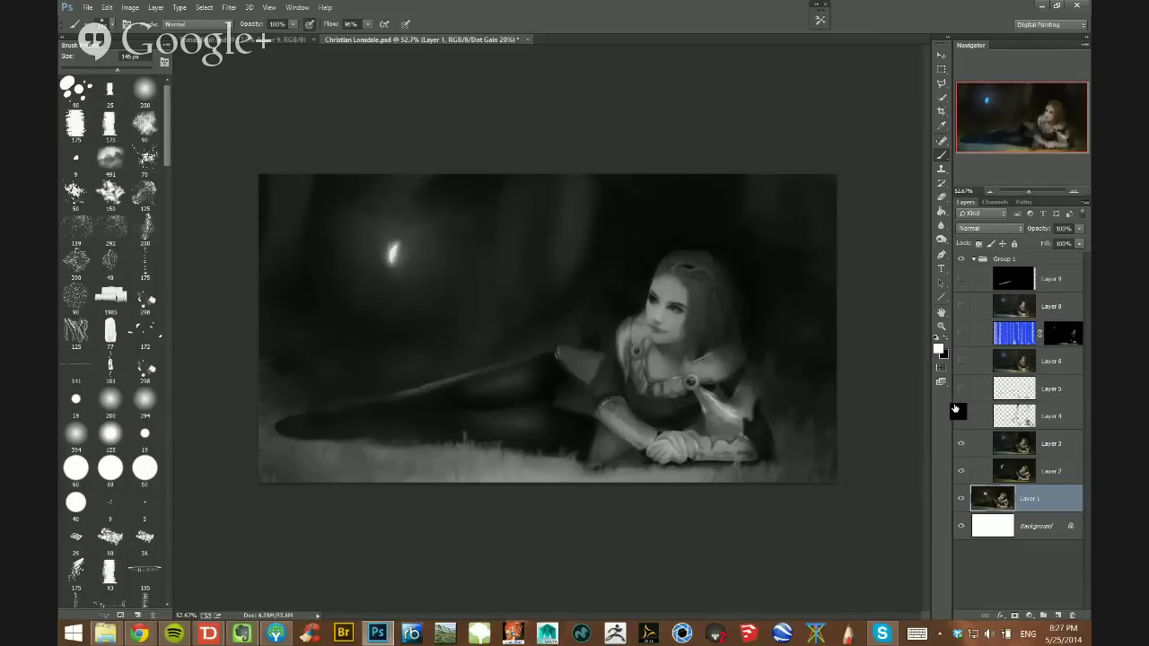
left_click(957, 412)
left_click(957, 411)
left_click(961, 416)
left_click(959, 390)
left_click(959, 388)
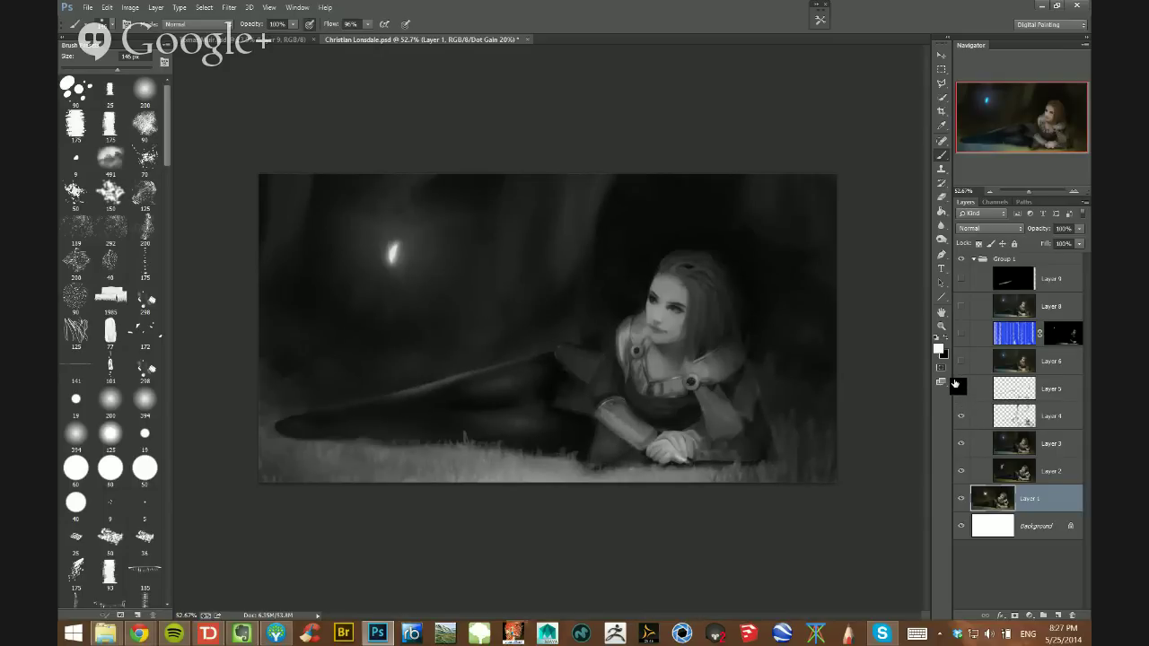
left_click(959, 389)
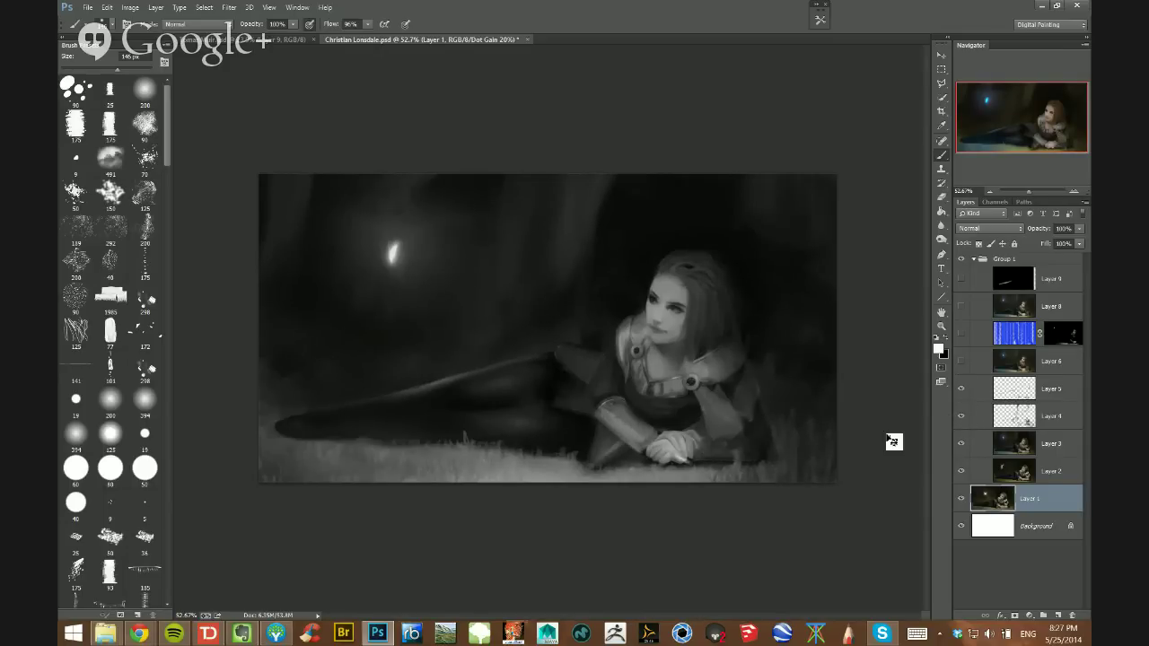
key("ctrl+y")
key("ctrl+y")
key("ctrl+y")
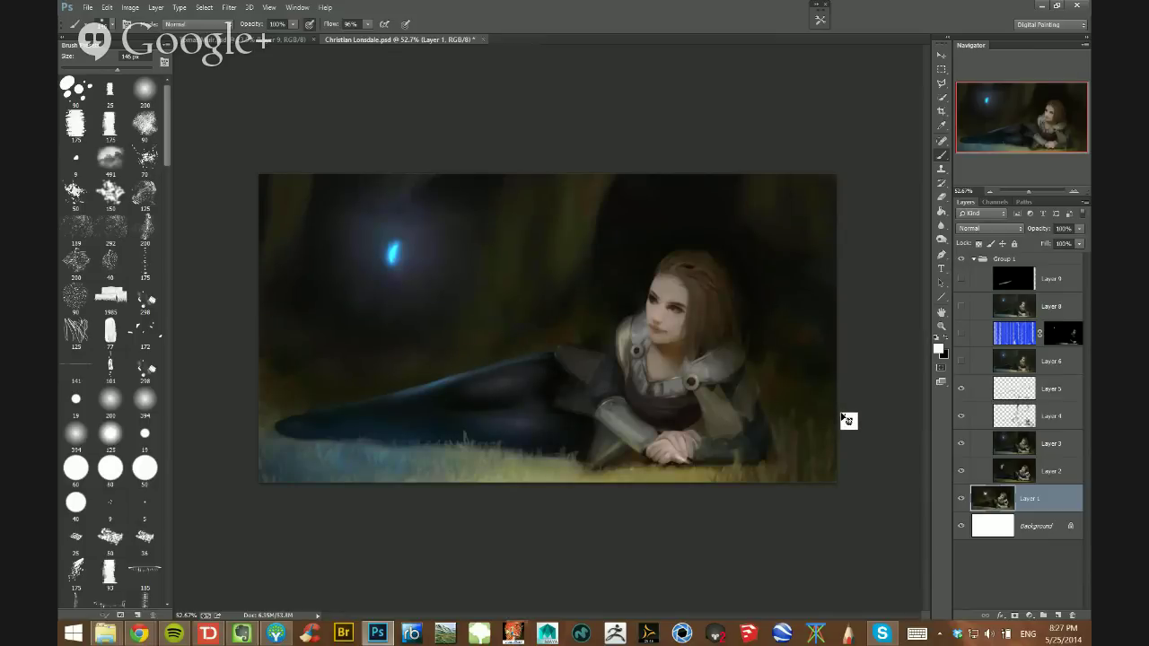
key("ctrl+y")
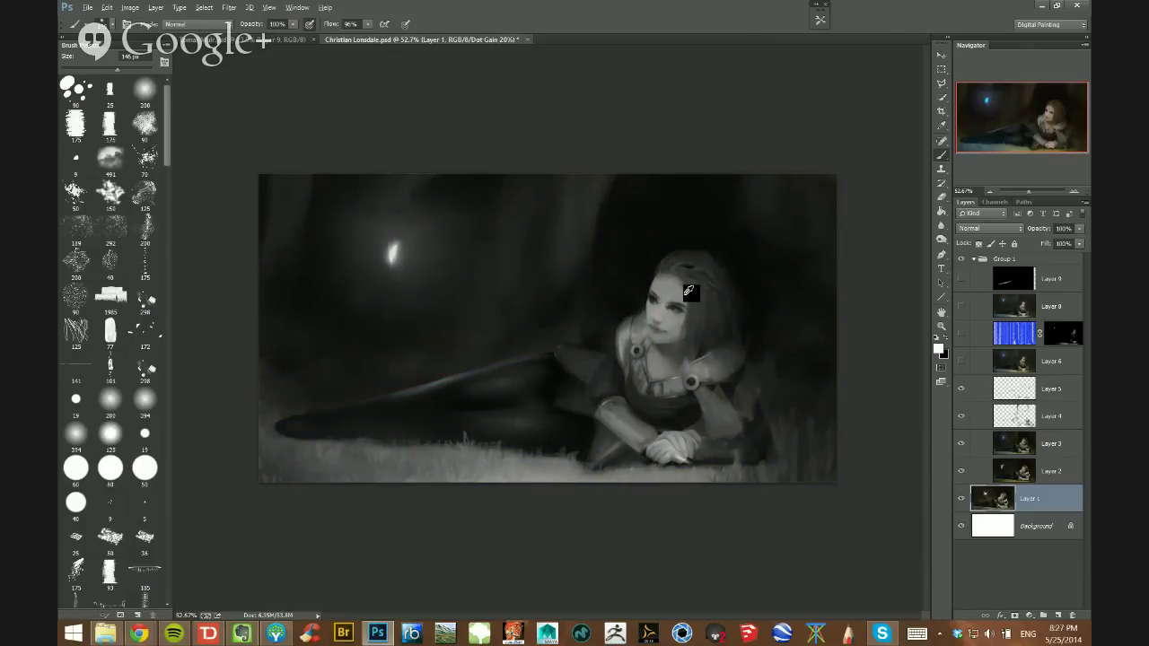
left_click_drag(688, 291, 660, 230)
key("ctrl+y")
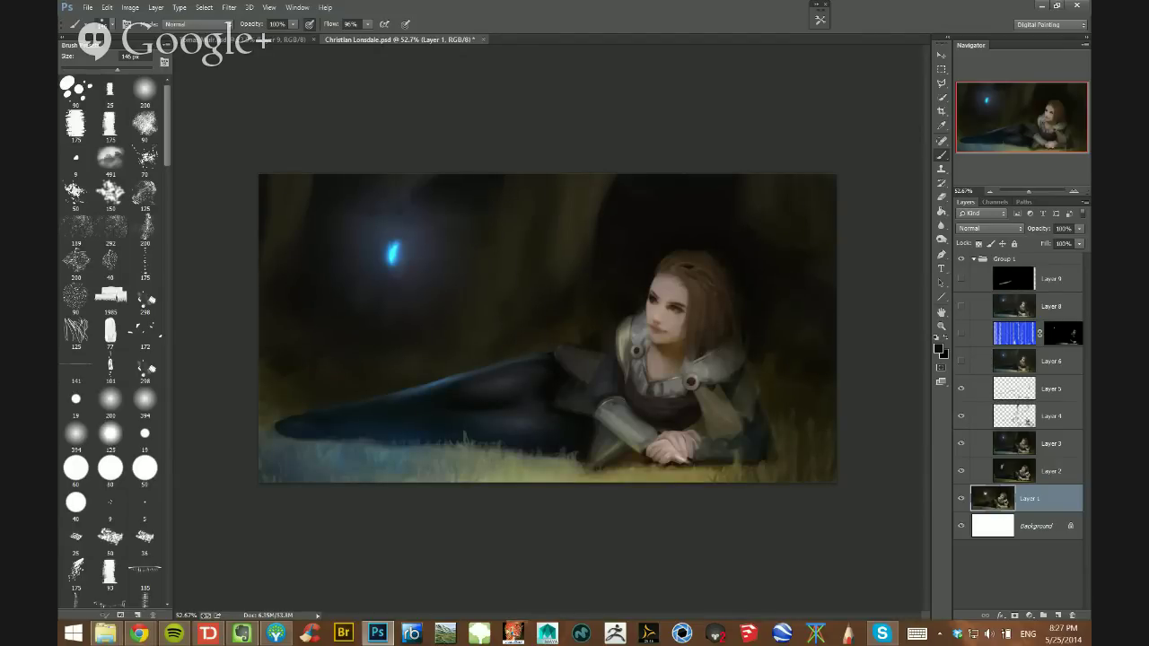
left_click(268, 7)
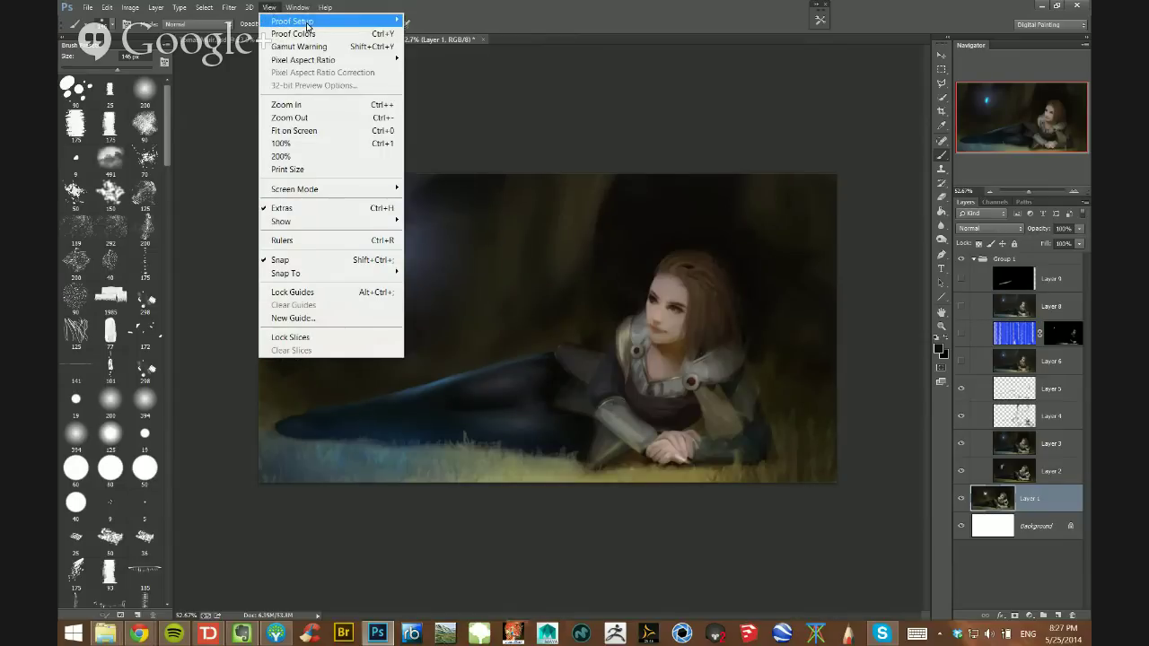
left_click(490, 15)
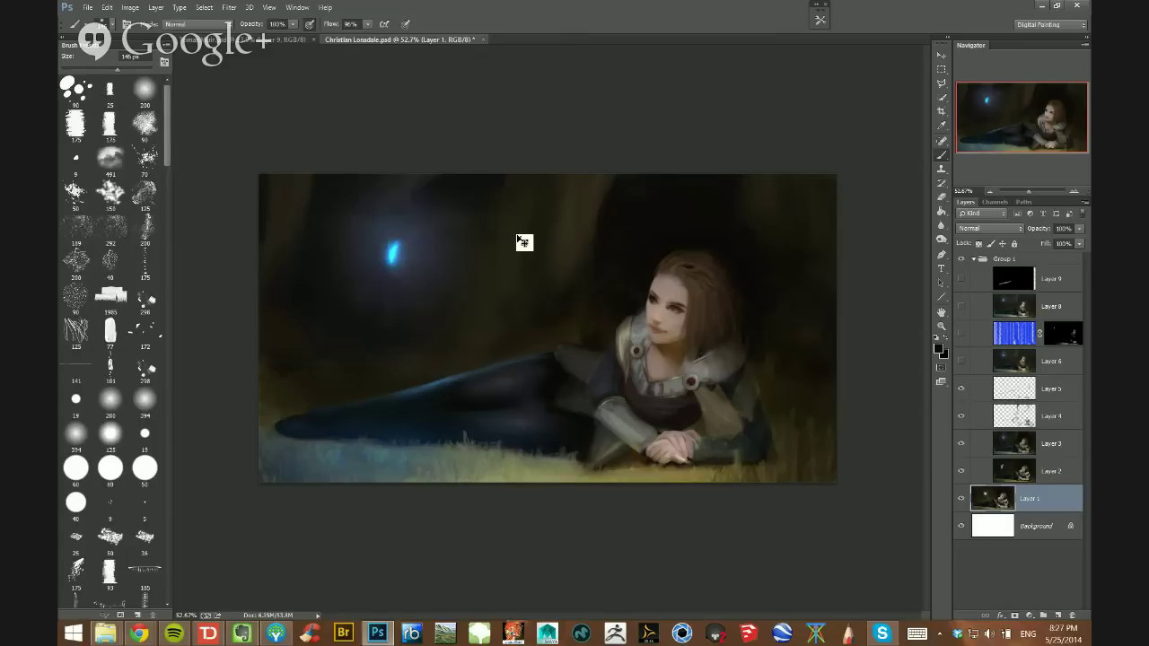
key("ctrl+y")
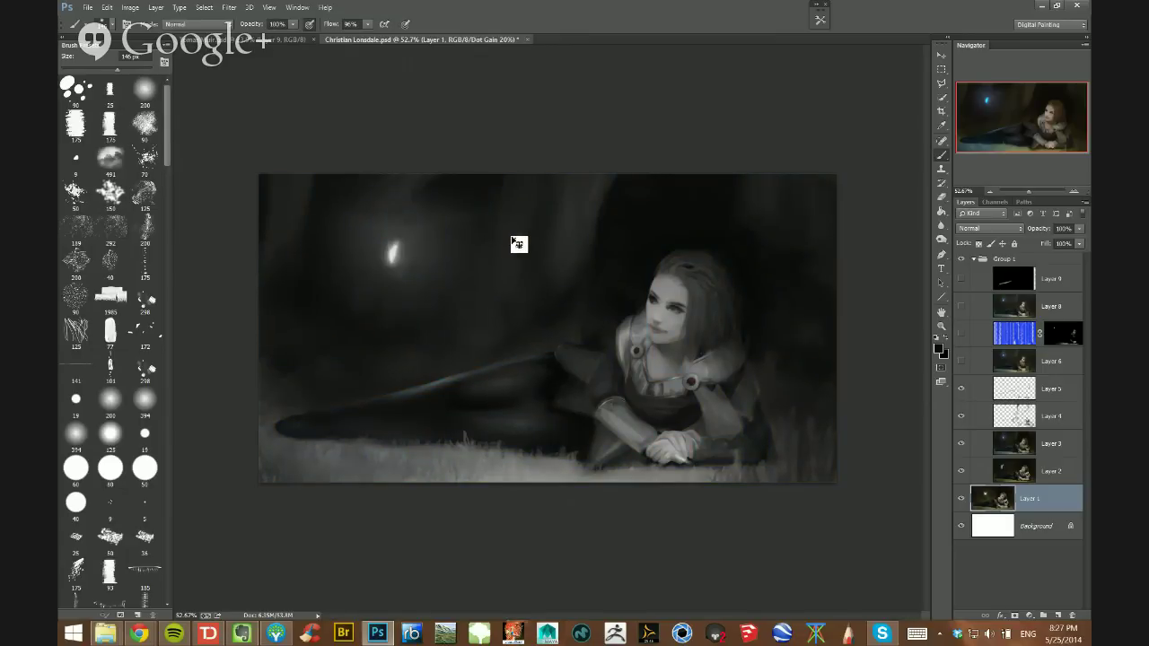
key("ctrl+y")
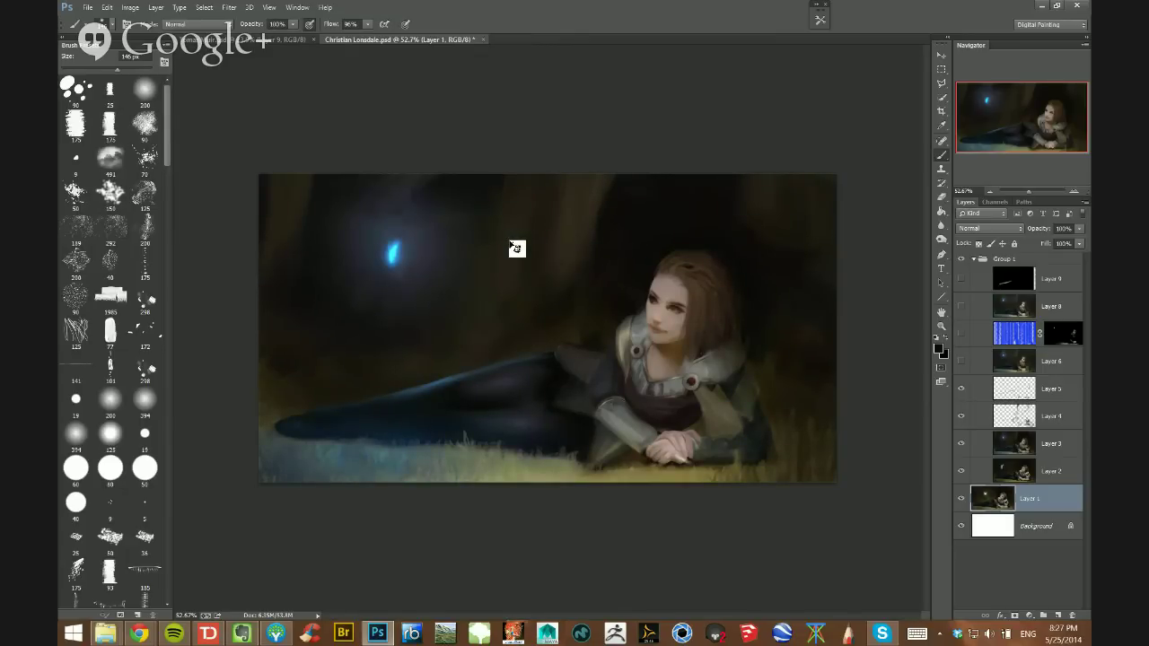
key("ctrl+y")
key("ctrl+y")
key("ctrl+y")
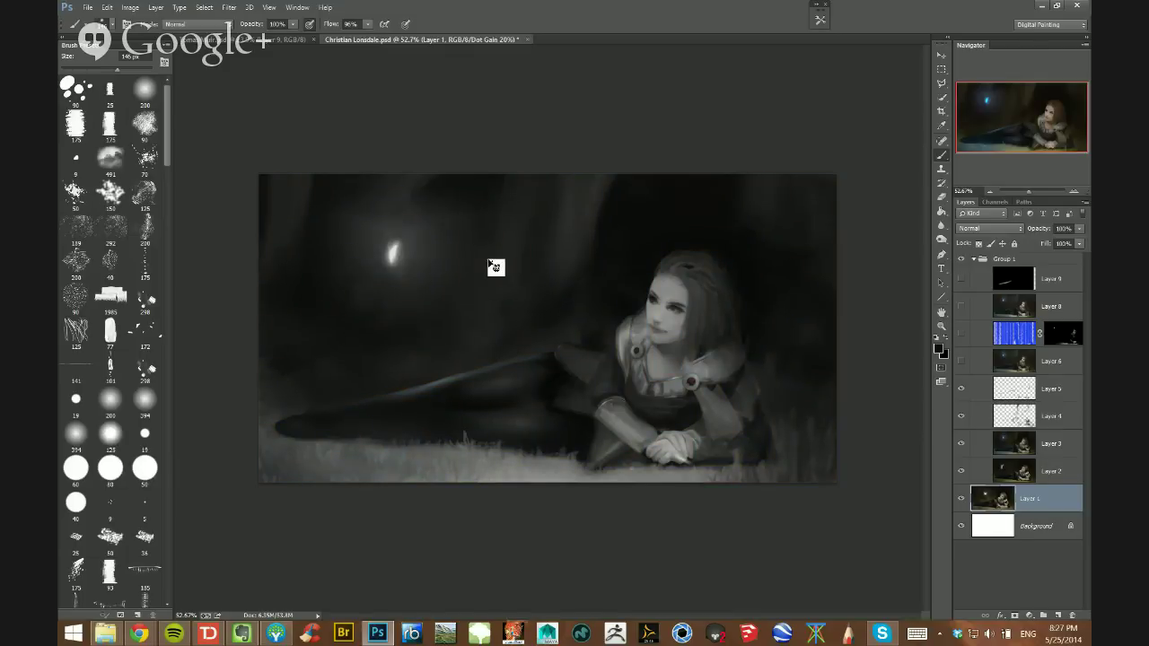
key("ctrl+y")
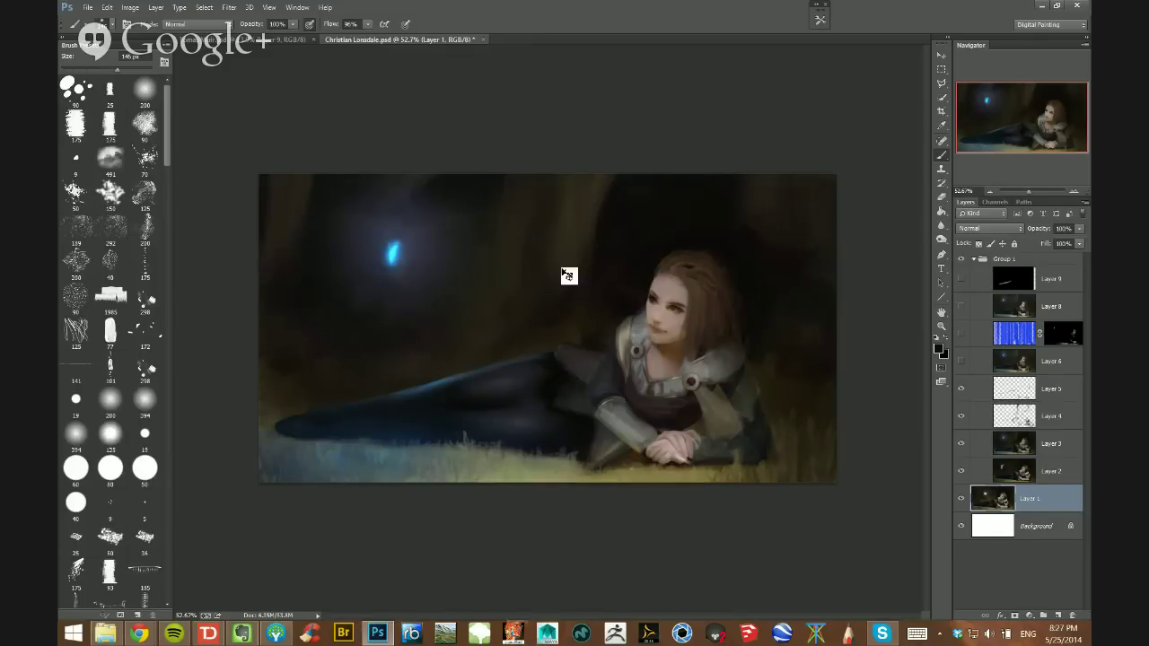
Add a Hue/Saturation adjustment above Layer 5 with Saturation dragged fully down to greyscale
left_click(1021, 392)
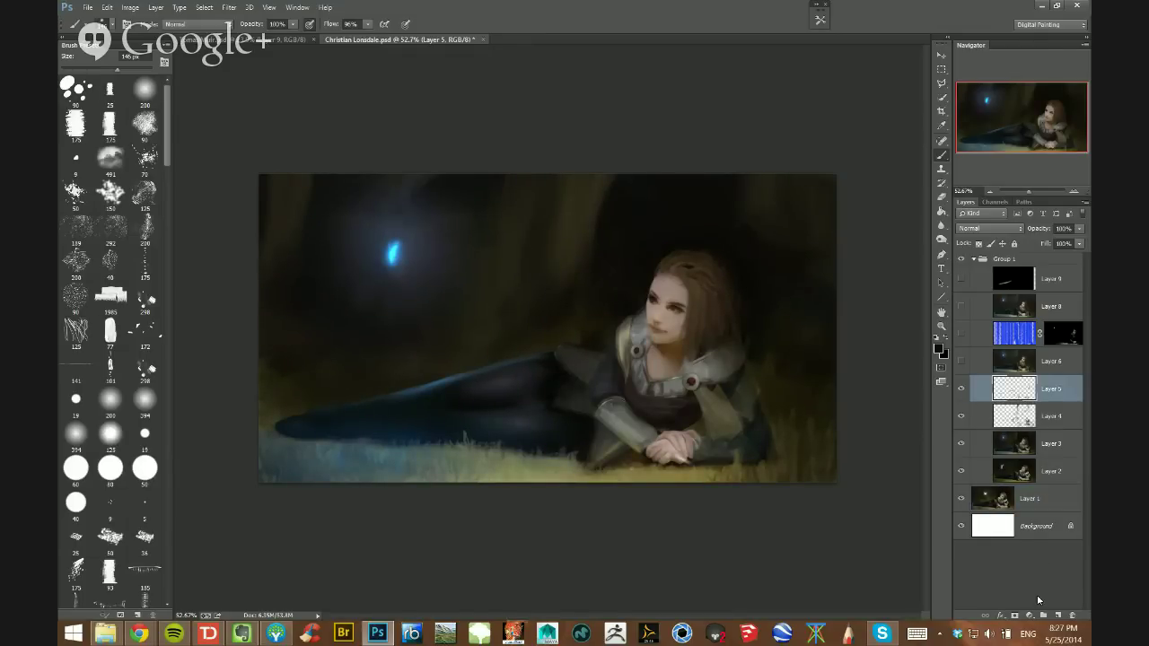
left_click(1029, 616)
left_click(1013, 470)
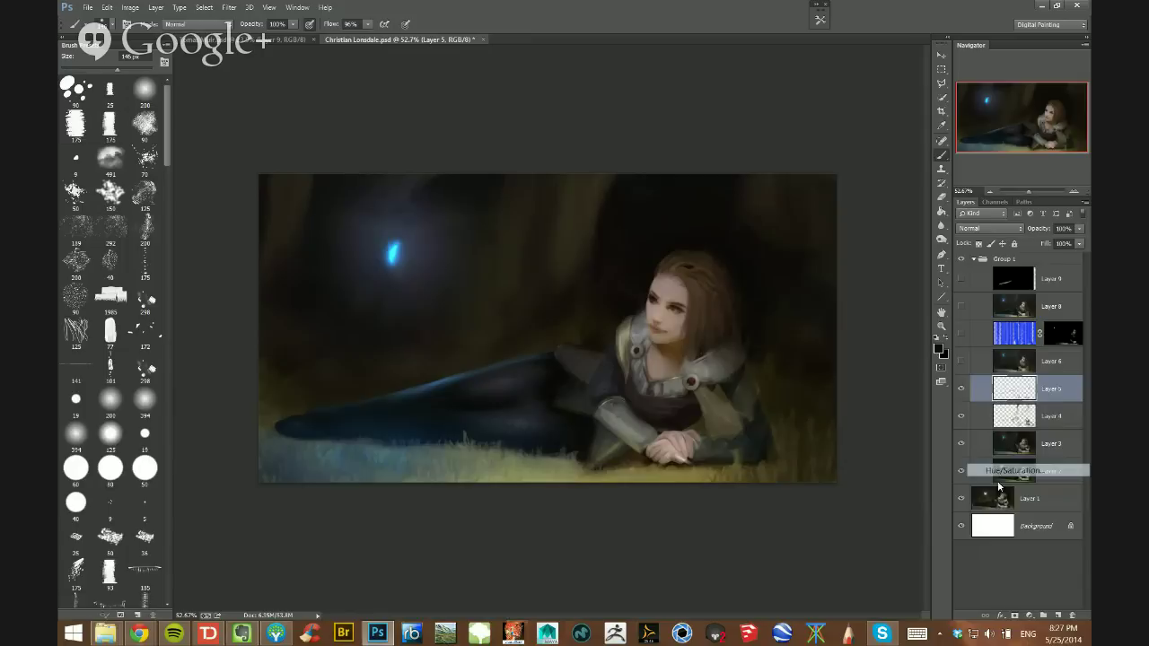
left_click_drag(855, 302, 808, 301)
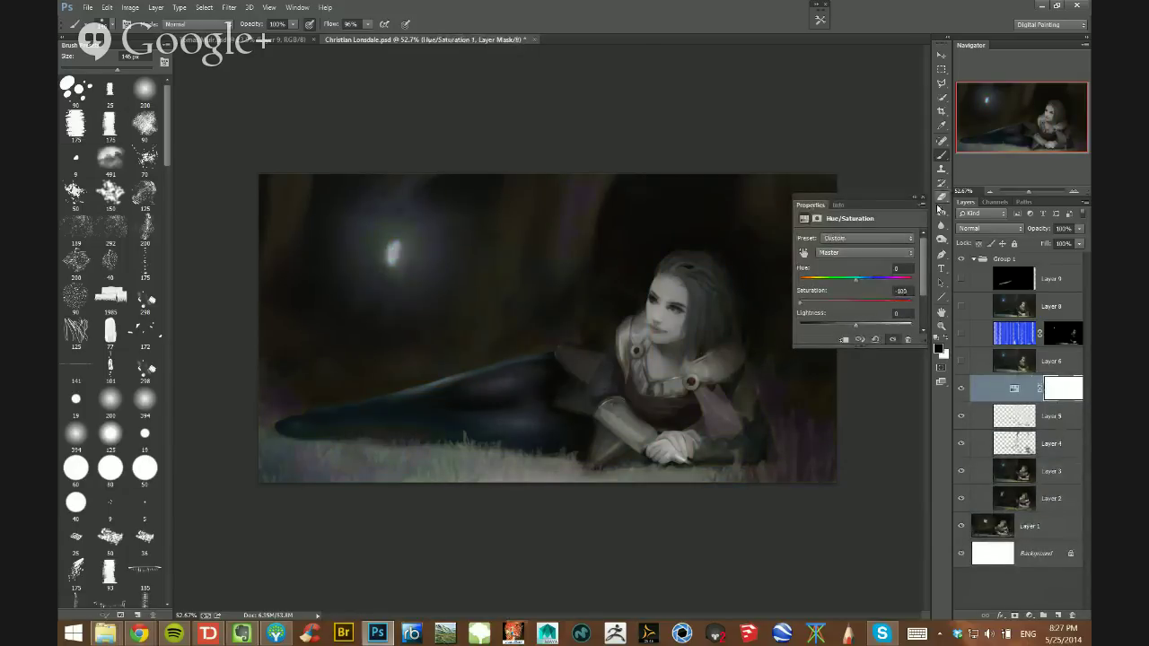
left_click(922, 198)
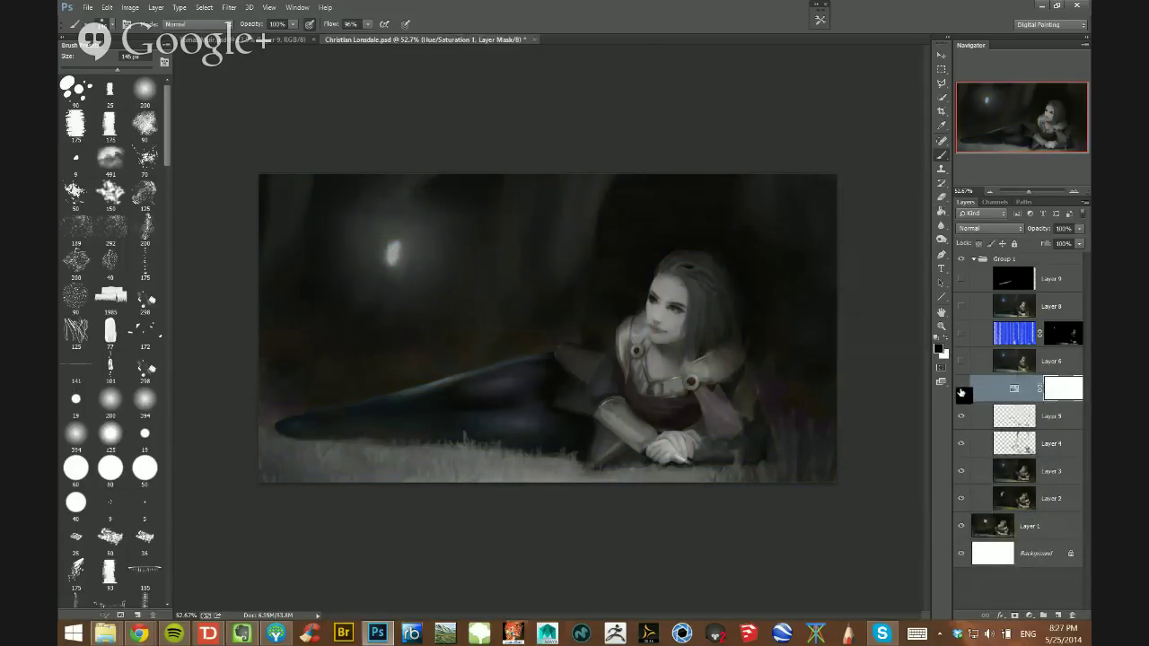
Toggle the greyscale adjustment on and off to compare, leaving it hidden
left_click(962, 392)
left_click(961, 393)
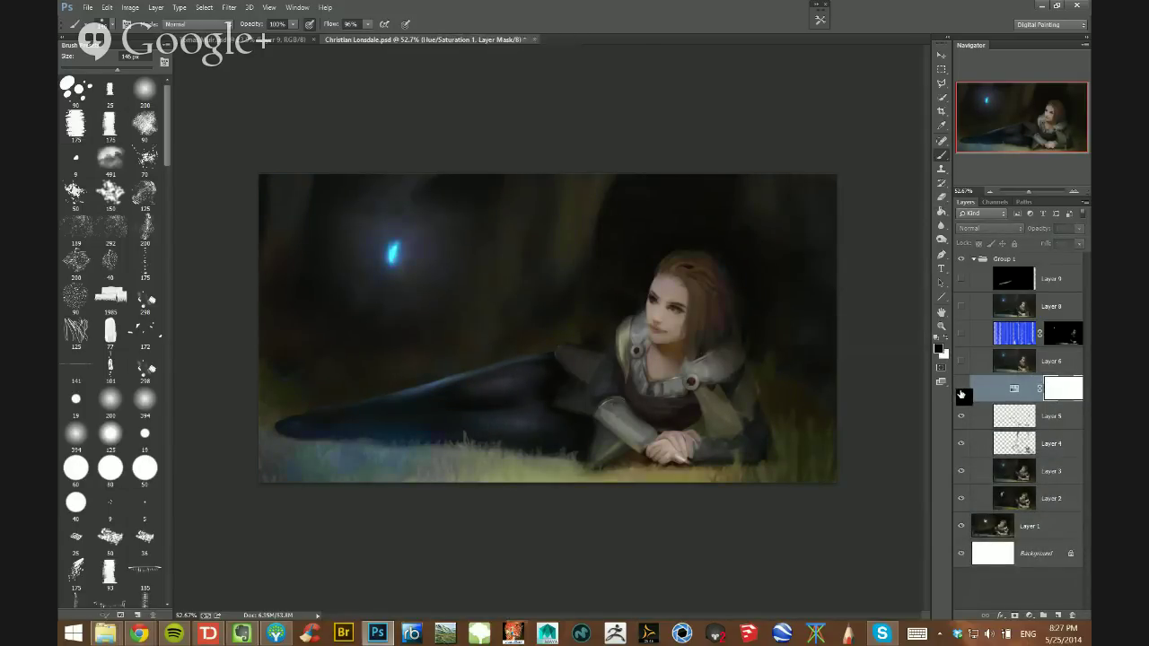
left_click(961, 392)
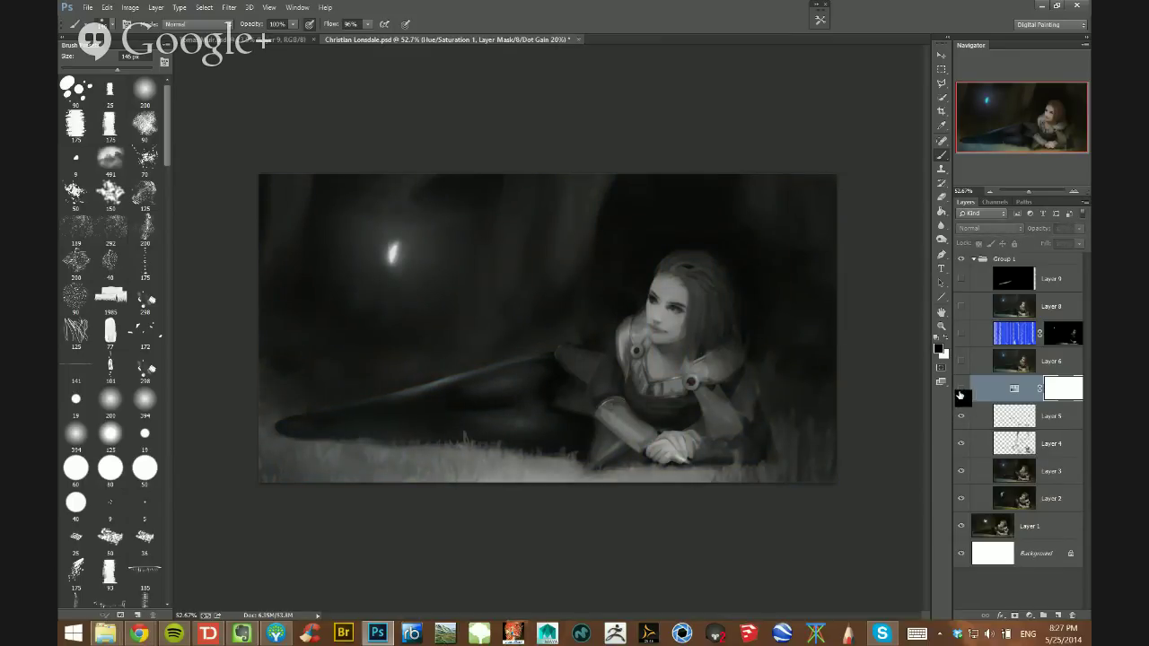
left_click(961, 392)
left_click(960, 395)
left_click(960, 395)
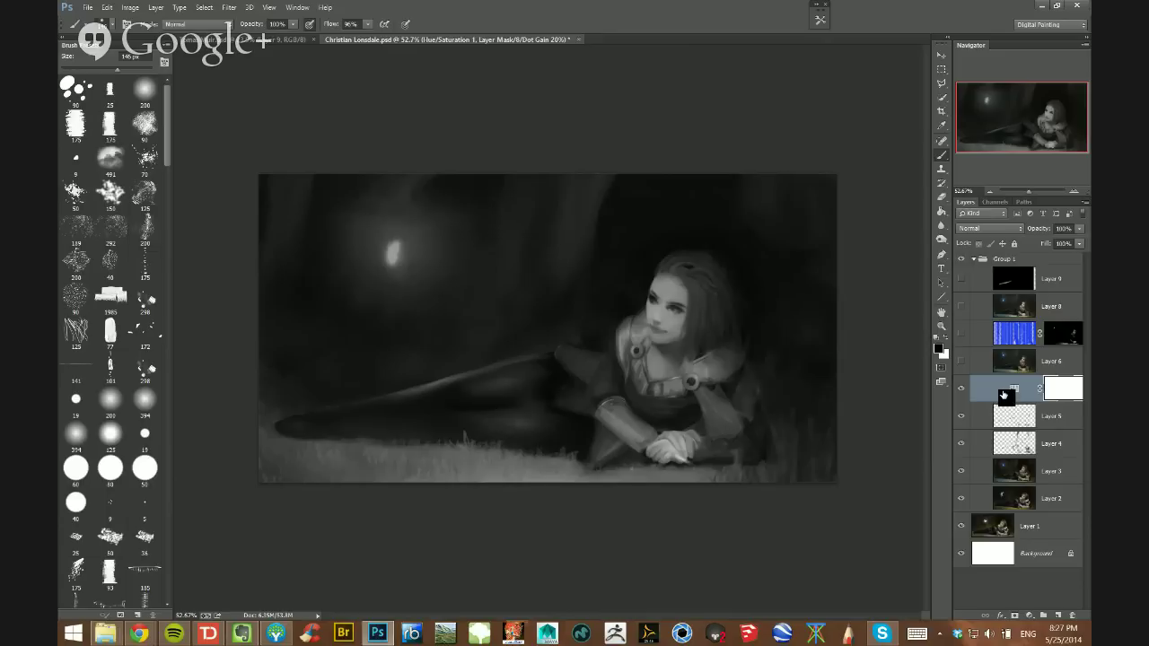
mouse_move(1004, 395)
left_mouse_down()
mouse_move(966, 397)
mouse_move(1005, 396)
mouse_move(992, 396)
left_mouse_up()
left_click(961, 389)
left_click(962, 390)
left_click(962, 395)
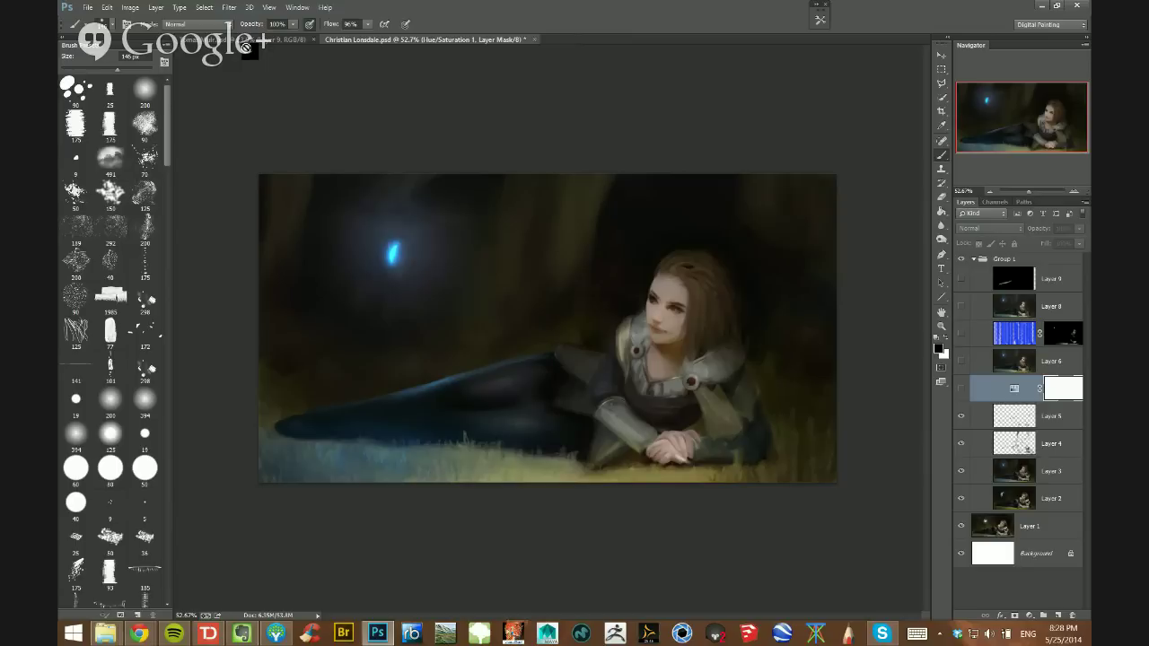
Set a custom proof condition simulating Dot Gain 20%
left_click(269, 8)
mouse_move(275, 29)
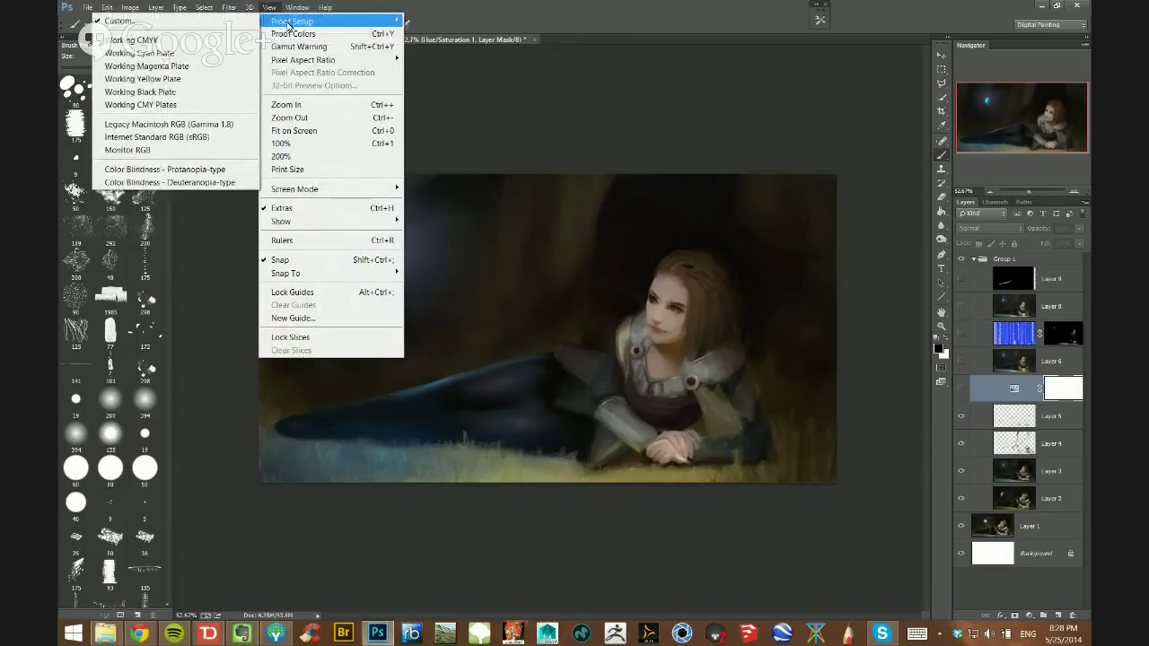
left_click(224, 24)
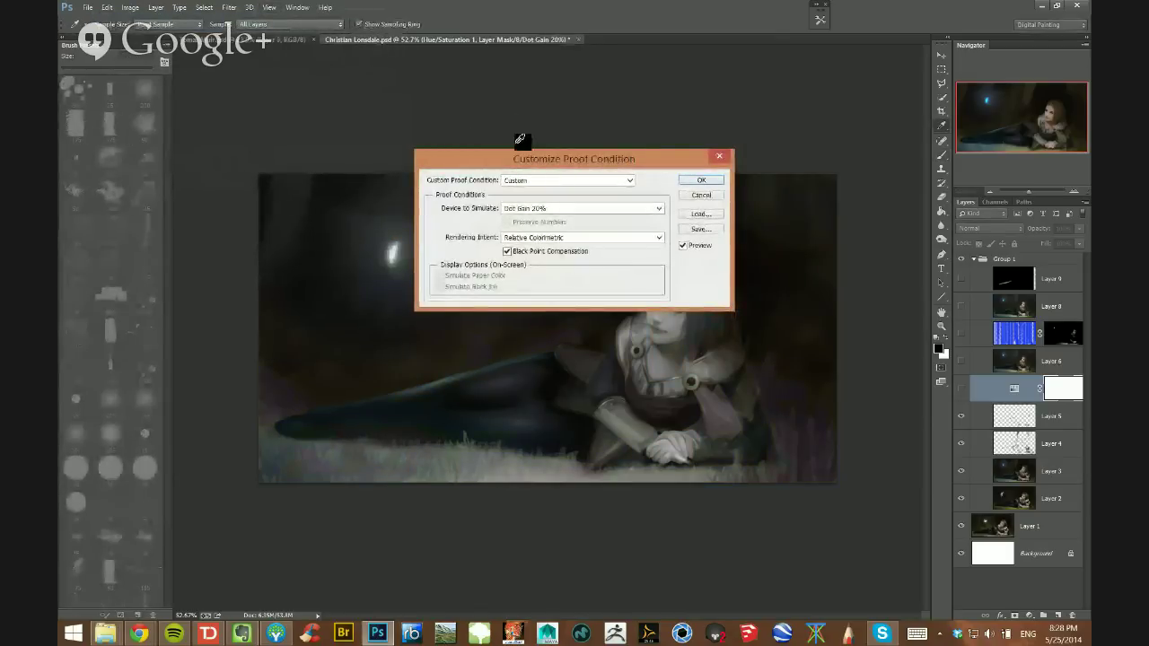
left_click(597, 209)
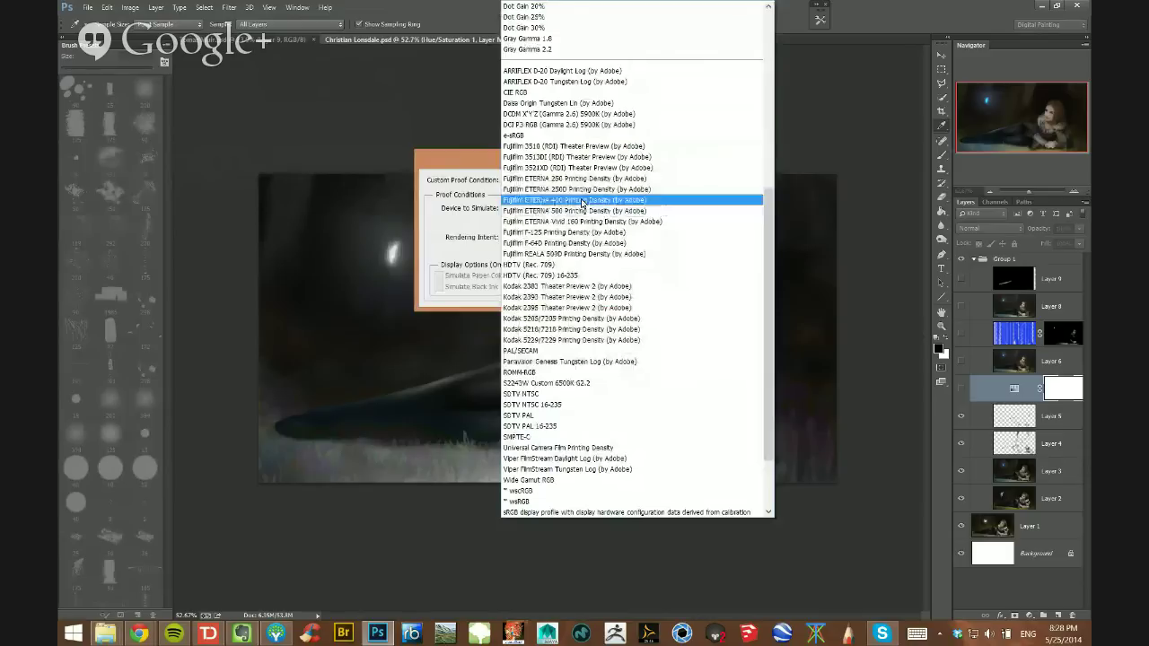
left_click(531, 10)
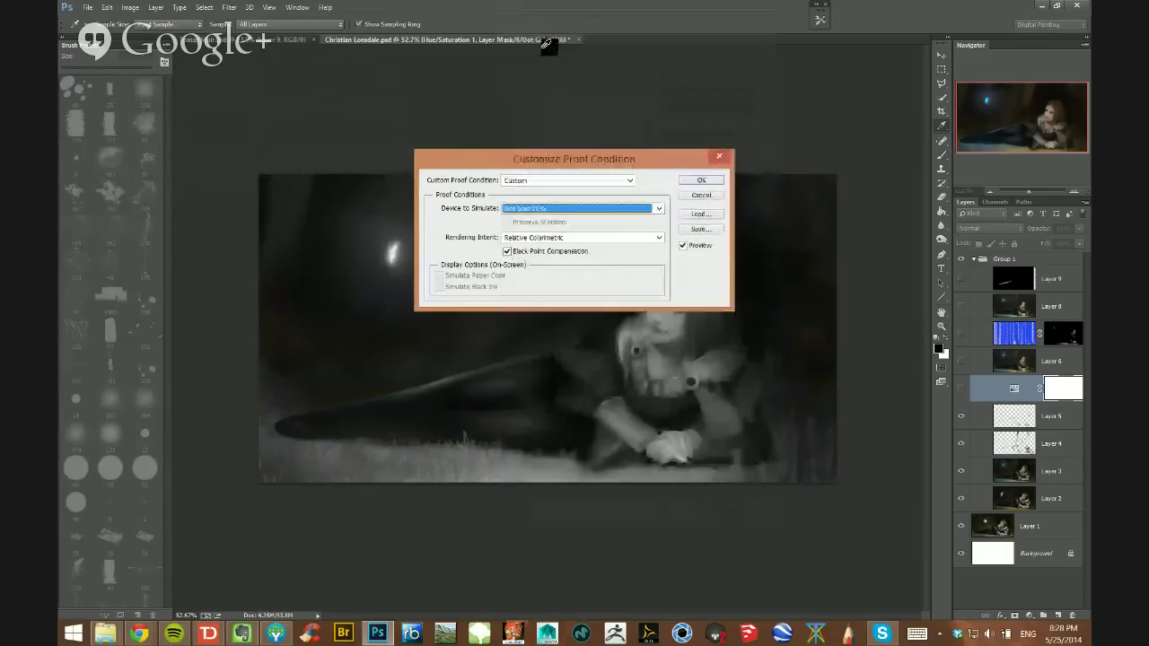
left_click(708, 185)
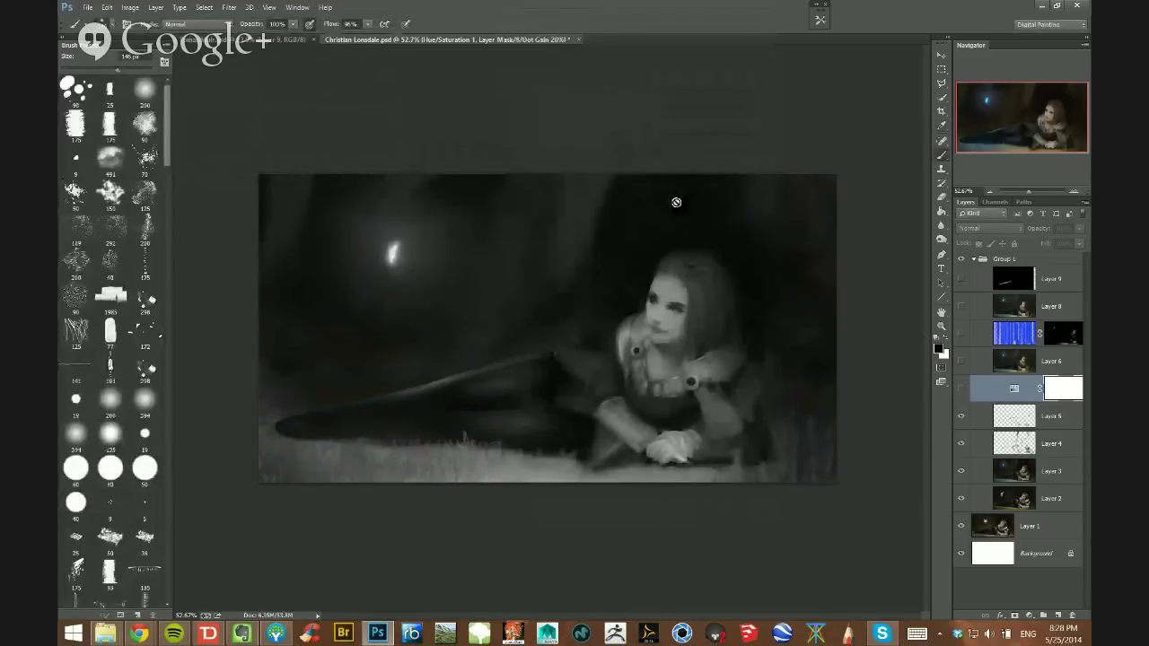
Toggle the grayscale proof, select Layer 5, and resize the brush from 392 px to 215 px
key("ctrl+y")
key("ctrl+y")
key("ctrl+y")
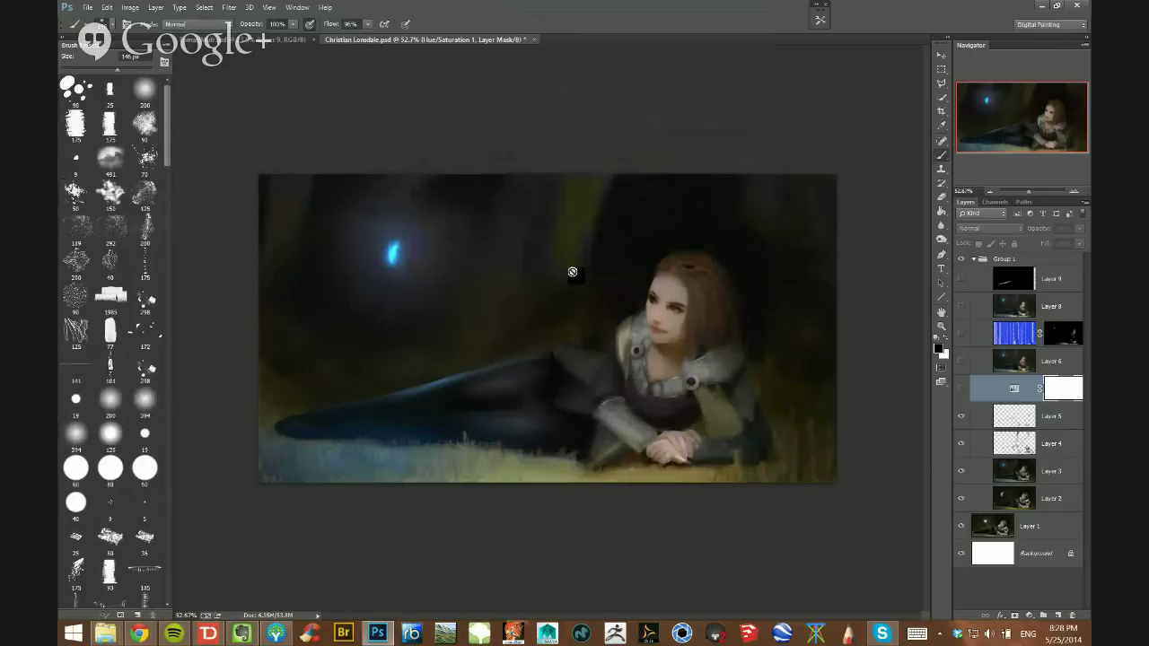
left_click_drag(619, 280, 623, 277)
key("ctrl+y")
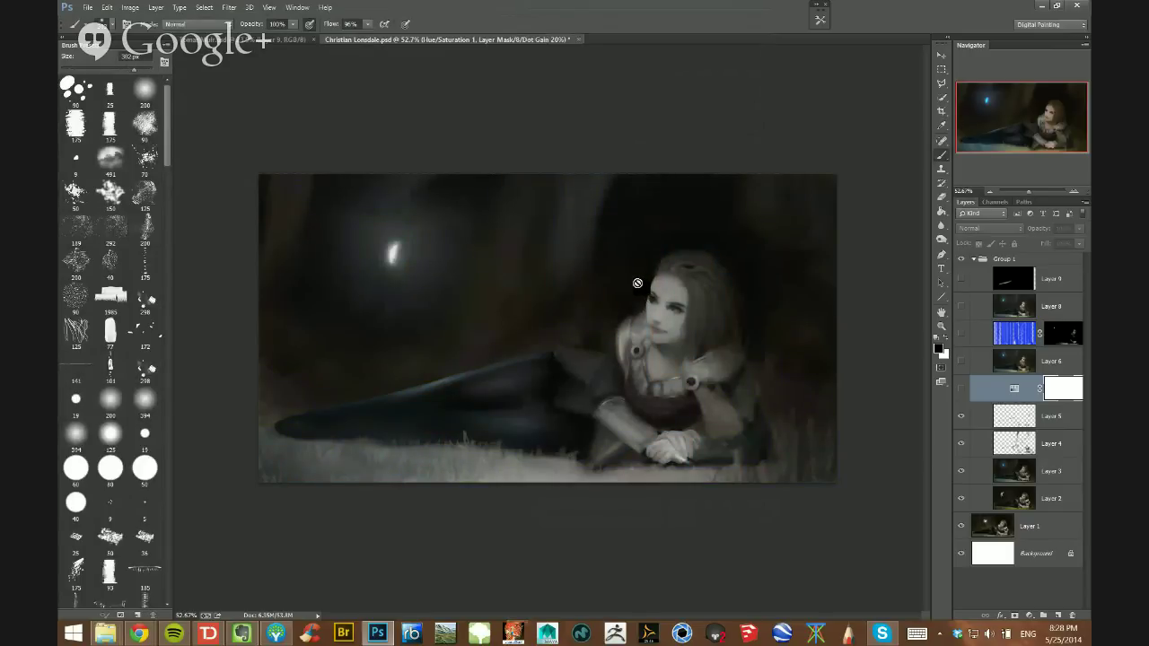
left_click(1007, 416)
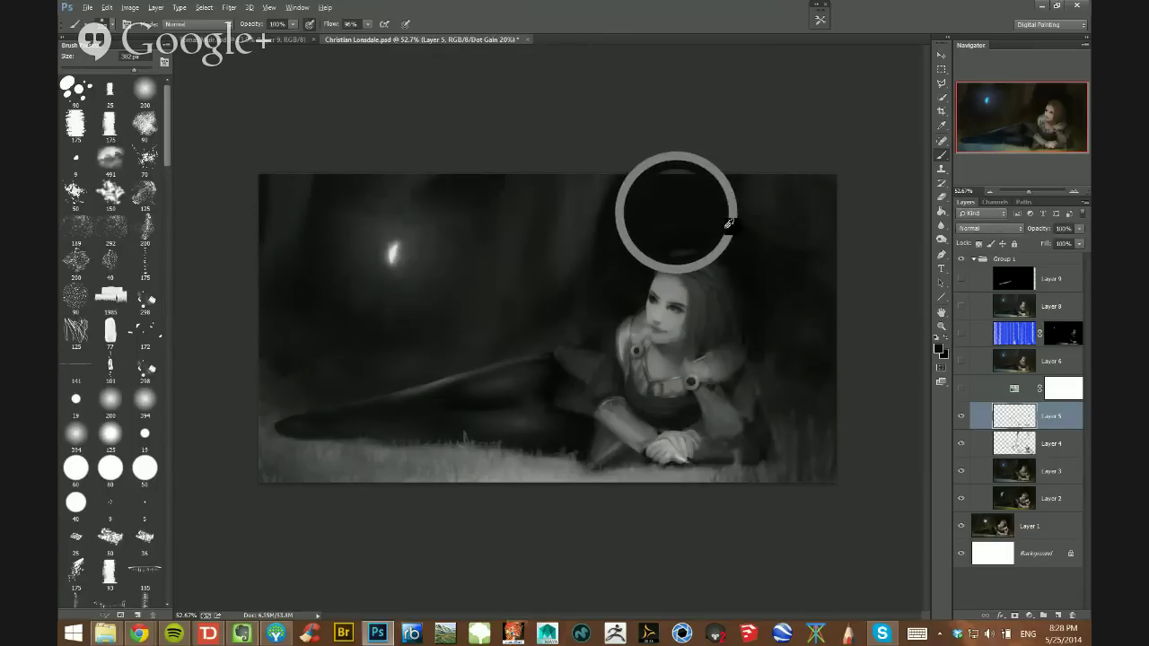
left_click_drag(689, 292, 657, 284)
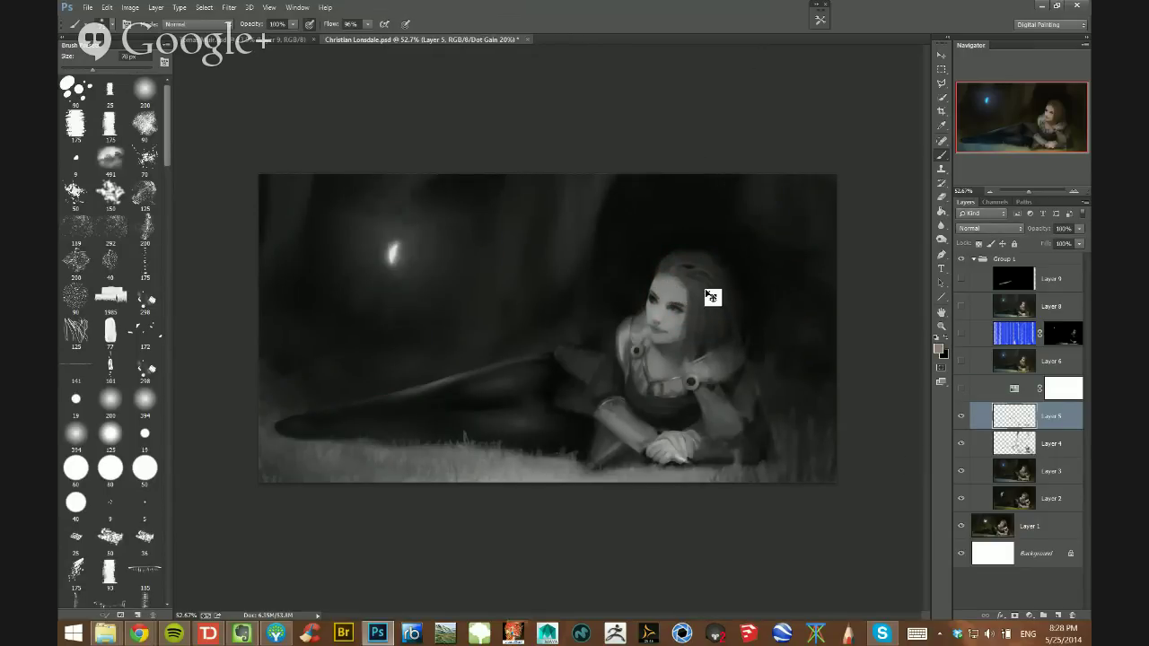
key("alt+bracketright")
Add new empty Layer 10, paint a grey test stroke, and undo it
left_click(741, 196)
key("Return")
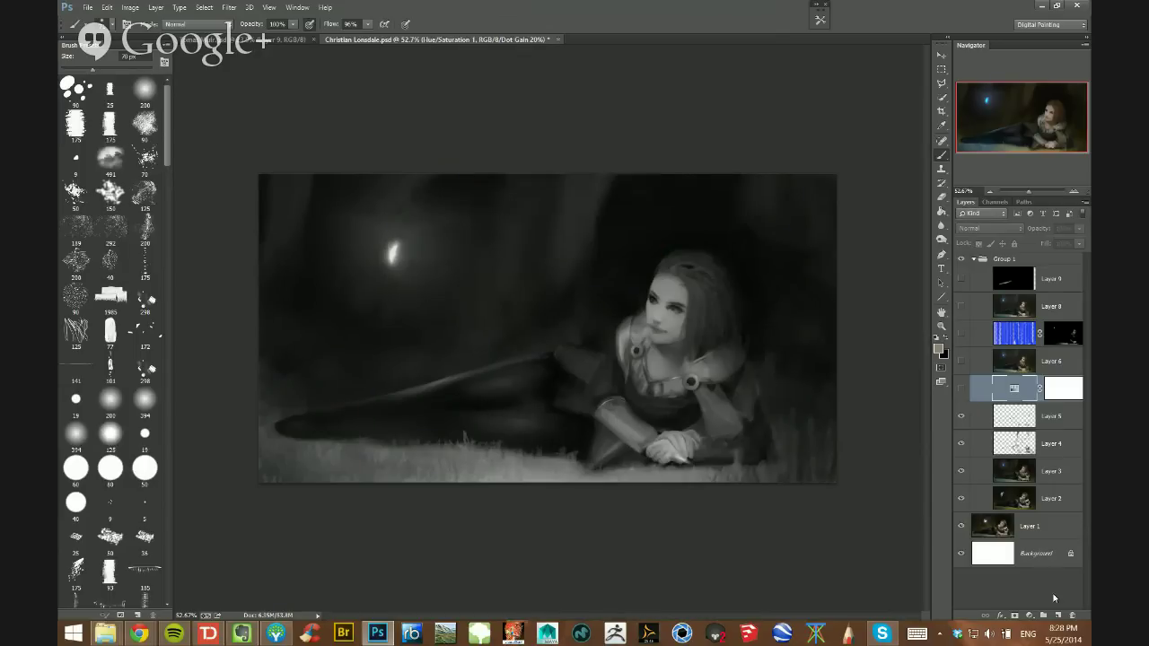
left_click(1058, 616)
mouse_move(575, 233)
left_mouse_down()
mouse_move(534, 269)
mouse_move(531, 303)
mouse_move(576, 274)
mouse_move(541, 238)
mouse_move(452, 213)
mouse_move(516, 323)
mouse_move(397, 319)
left_mouse_up()
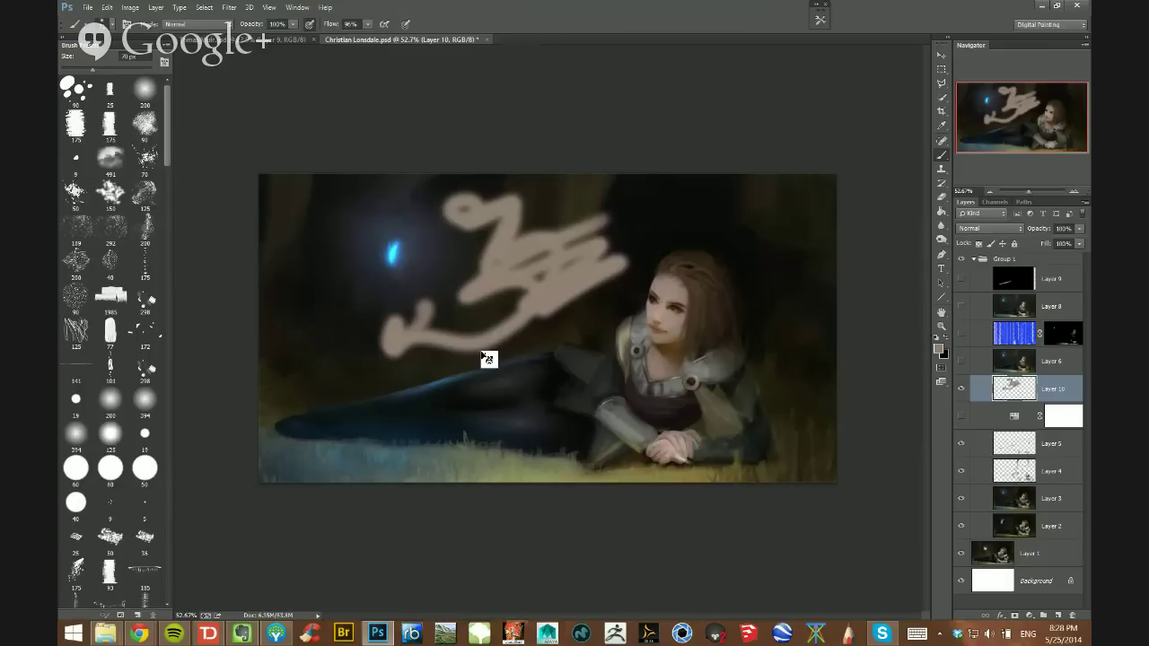
key("ctrl+z")
mouse_move(503, 356)
left_mouse_down()
mouse_move(462, 354)
mouse_move(475, 374)
left_mouse_up()
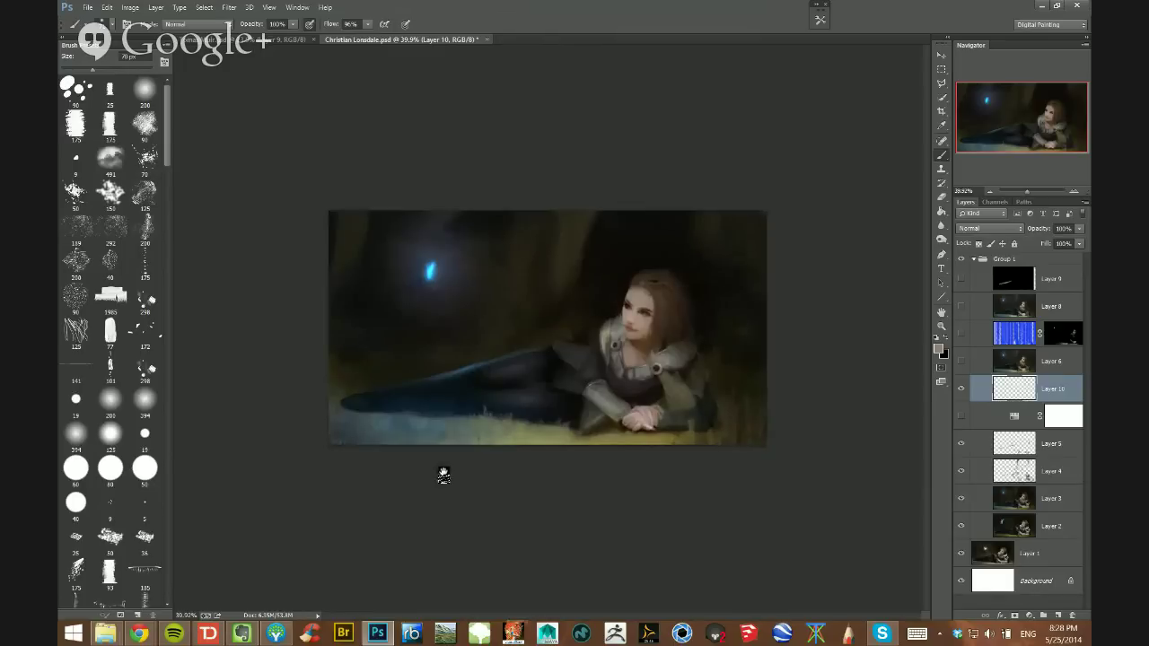
key("ctrl+y")
key("ctrl+y")
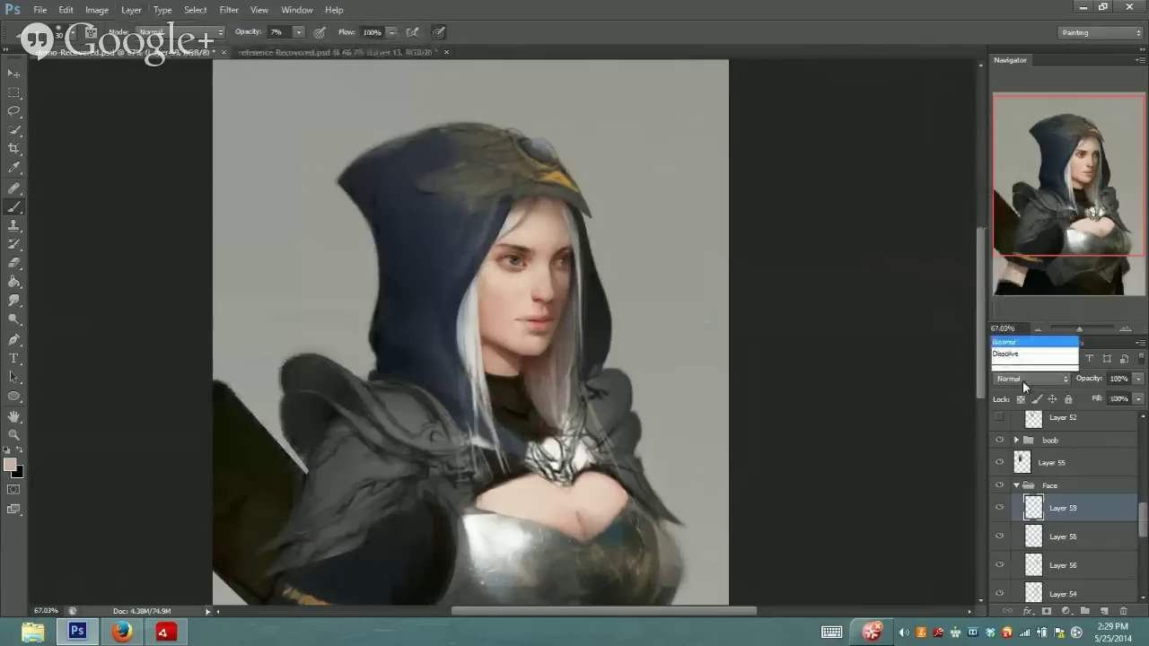
Set the layer's blend mode to Multiply and pick a grey foreground colour for the brush
left_click(1023, 381)
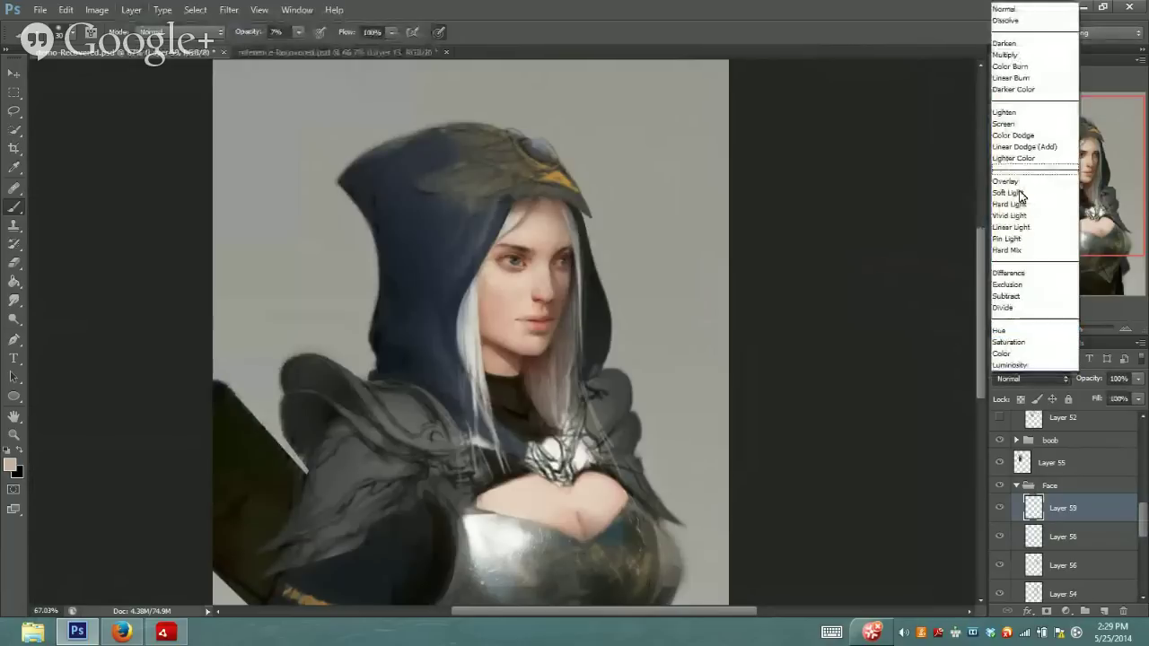
left_click(1024, 58)
left_click(10, 464)
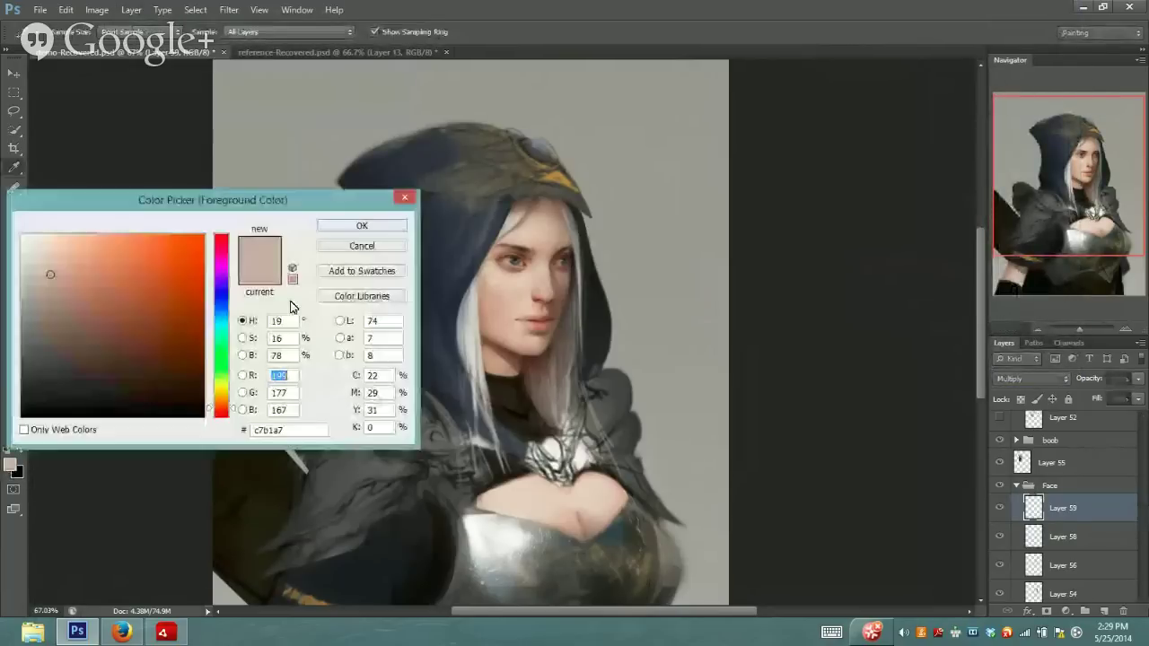
left_click(362, 225)
left_click(15, 188)
left_click(16, 206)
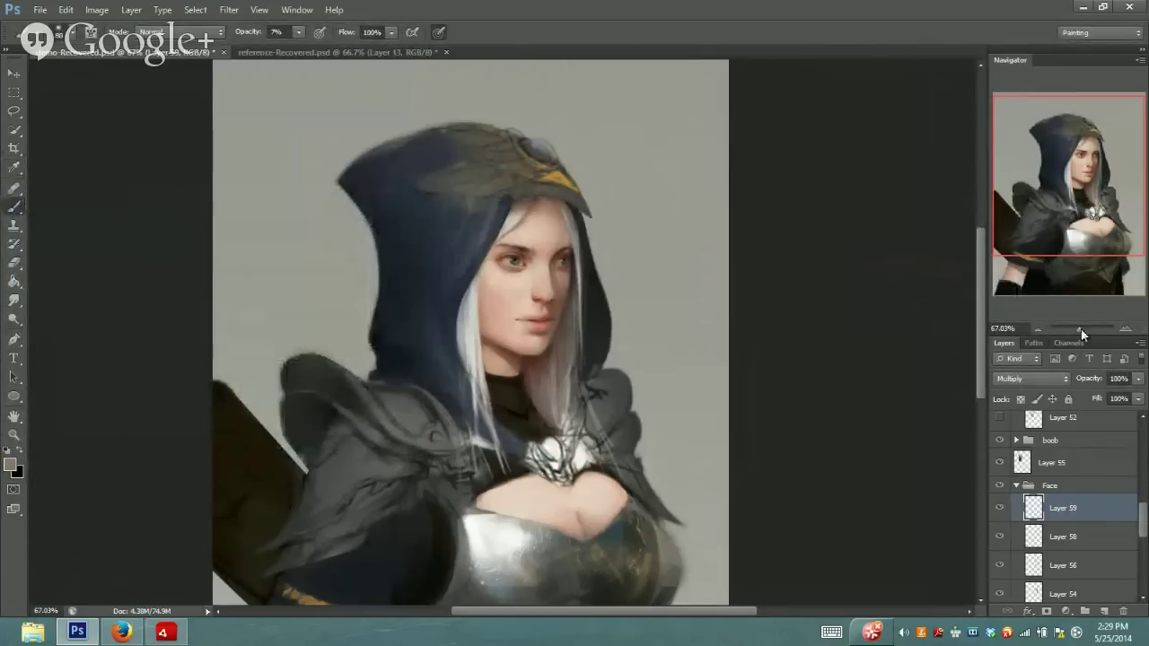
Zoom and pan with the Navigator onto the hood and face, switching to the Eraser
left_click_drag(1082, 330, 1082, 330)
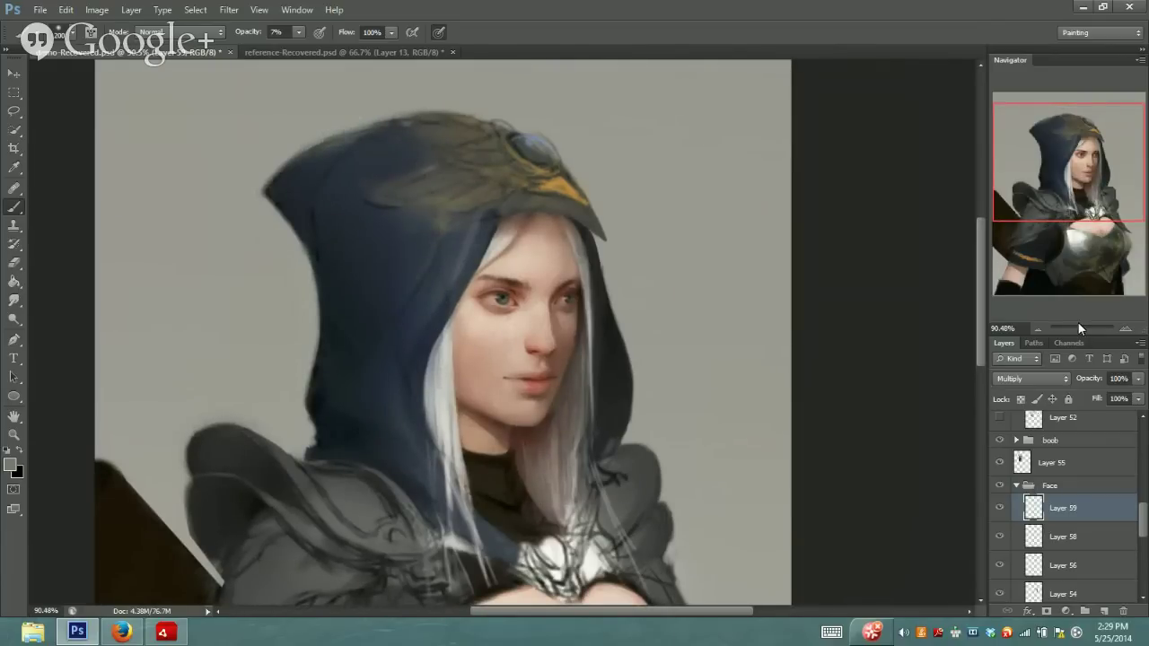
left_click_drag(1077, 322, 1083, 324)
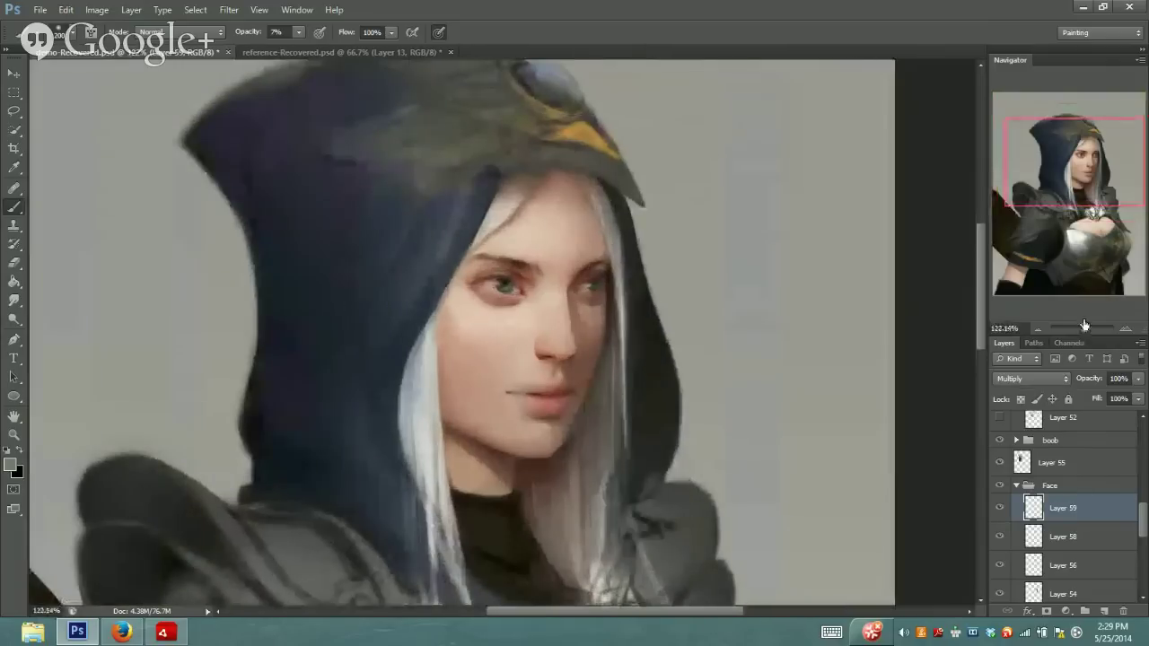
left_click_drag(1088, 194, 1102, 234)
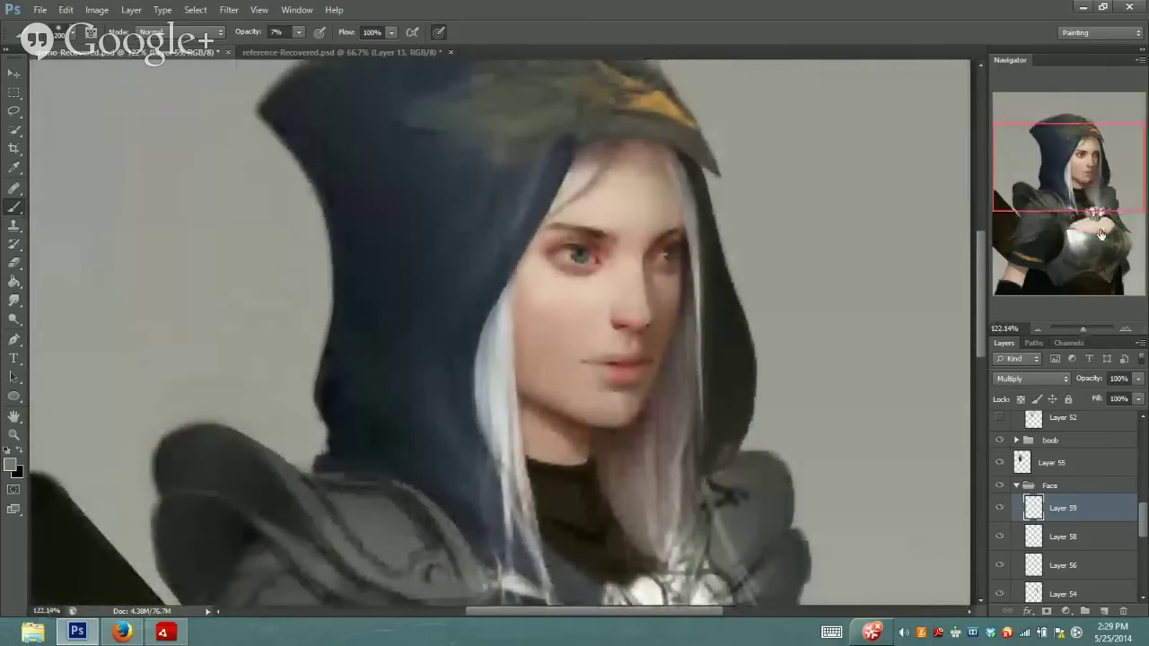
left_click_drag(1083, 328, 1083, 328)
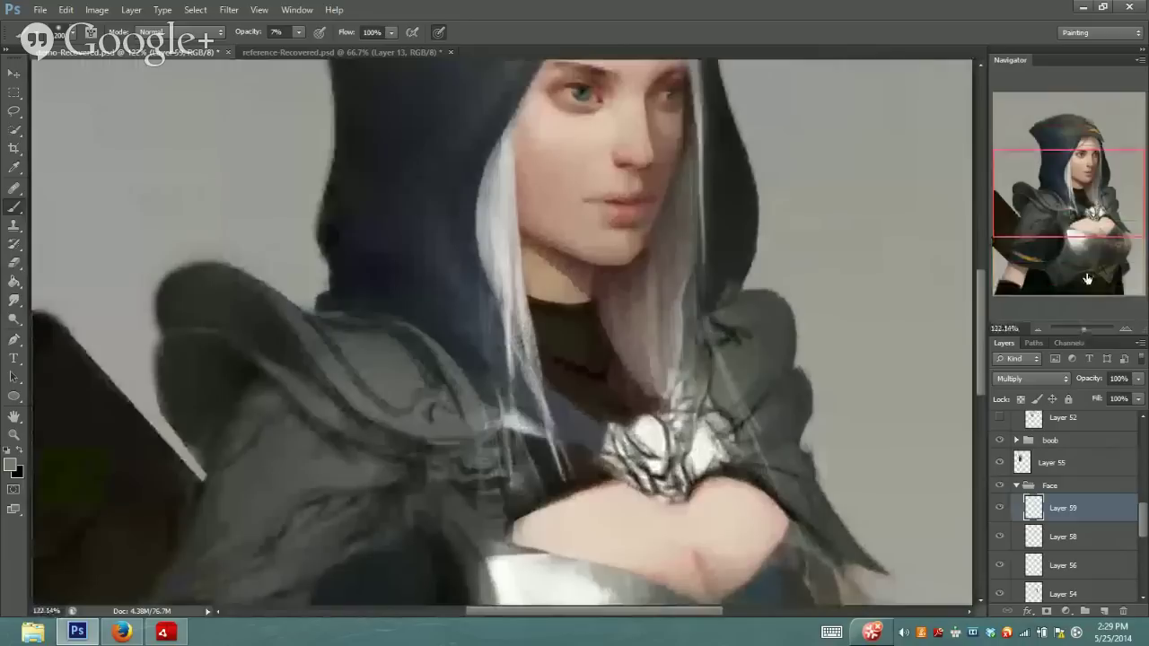
left_click_drag(1086, 279, 1087, 211)
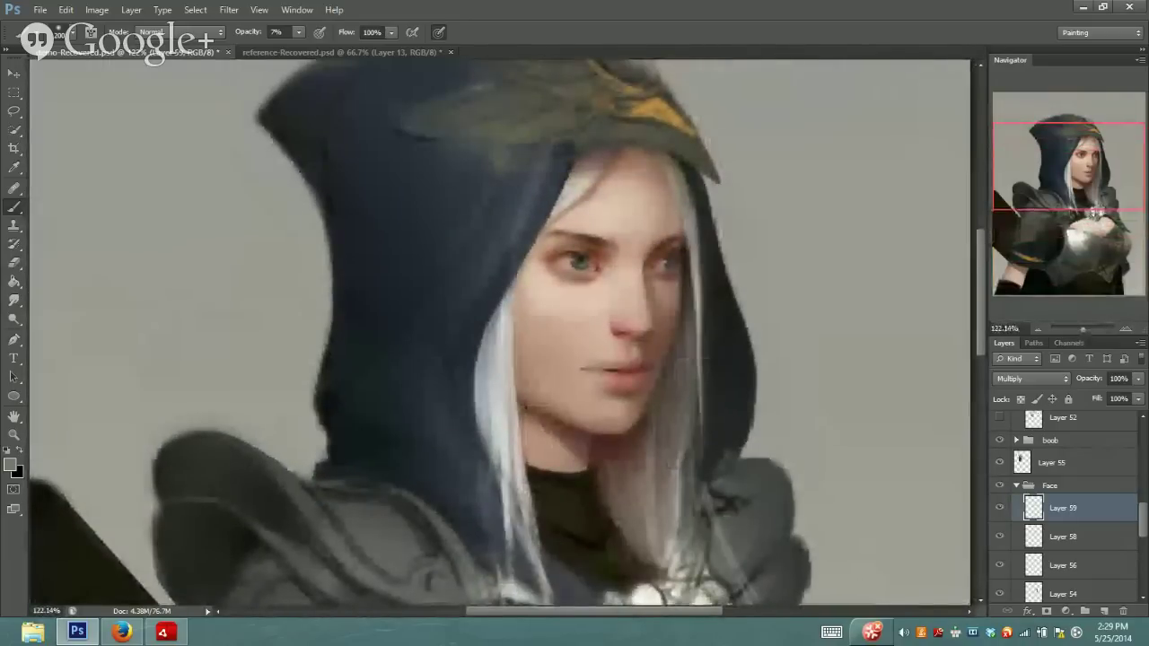
key("e")
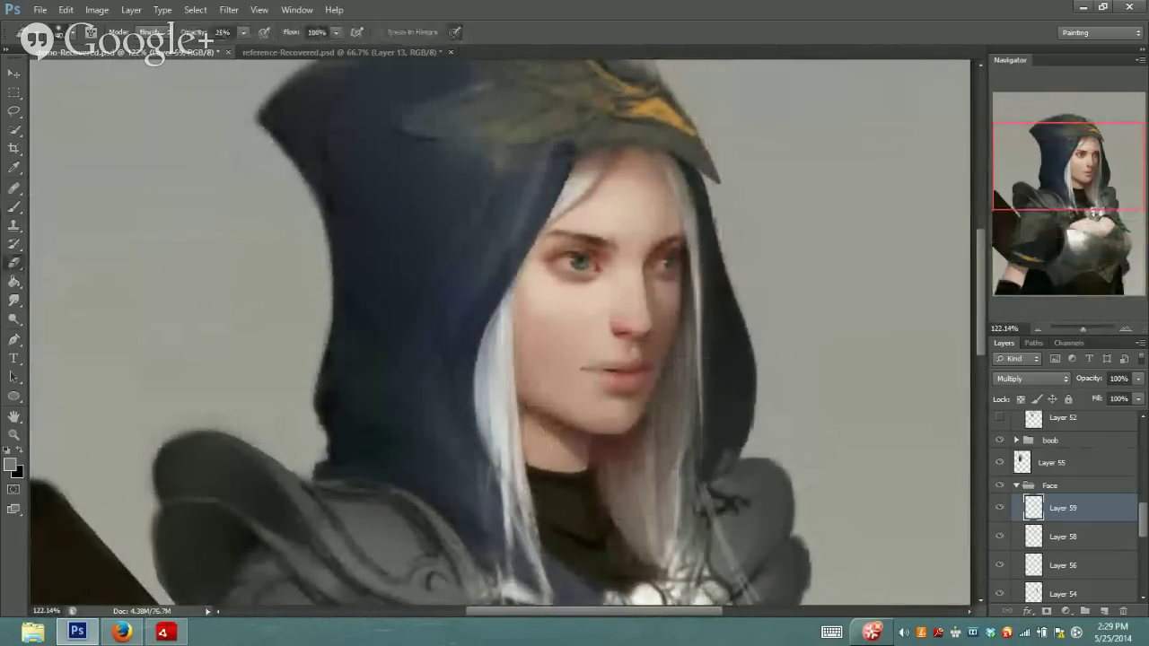
left_click_drag(1028, 160, 1033, 177)
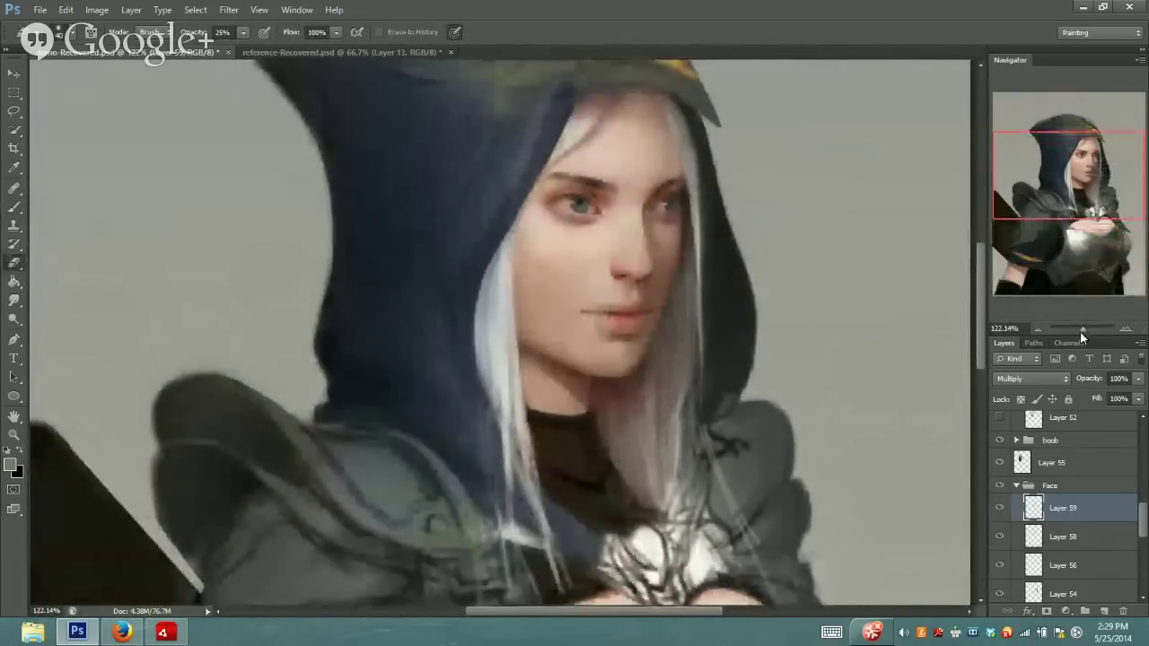
left_click_drag(1083, 330, 1085, 329)
left_click_drag(1088, 178, 1054, 185)
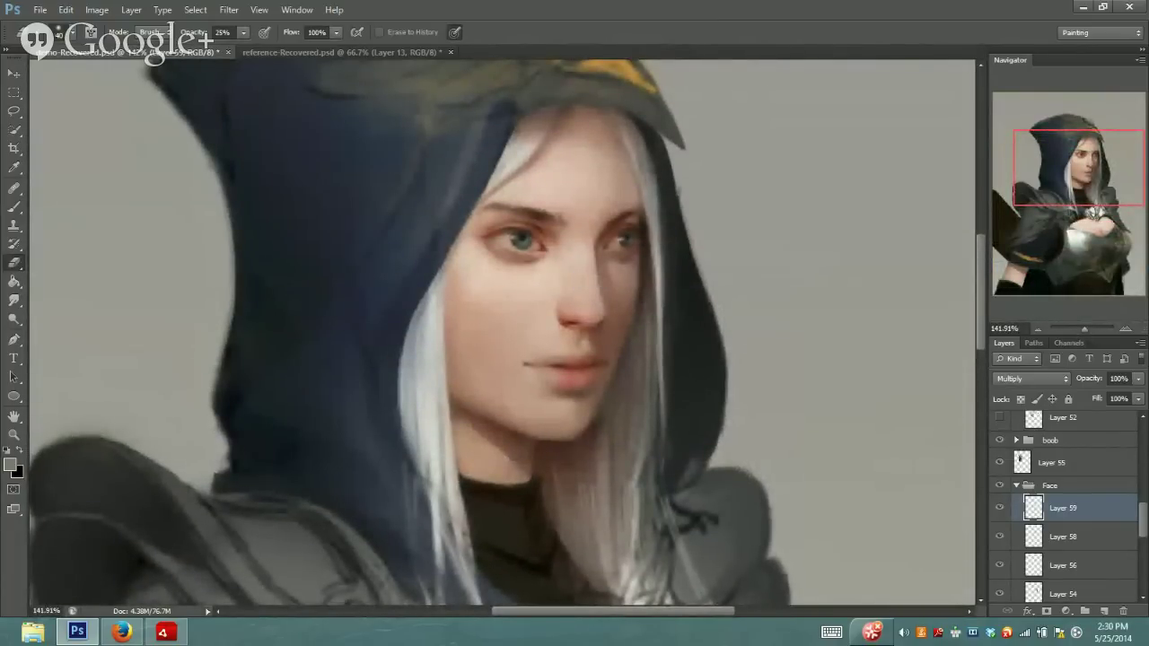
Pick a dark grey foreground colour and set the brush to 10% opacity
left_click(10, 464)
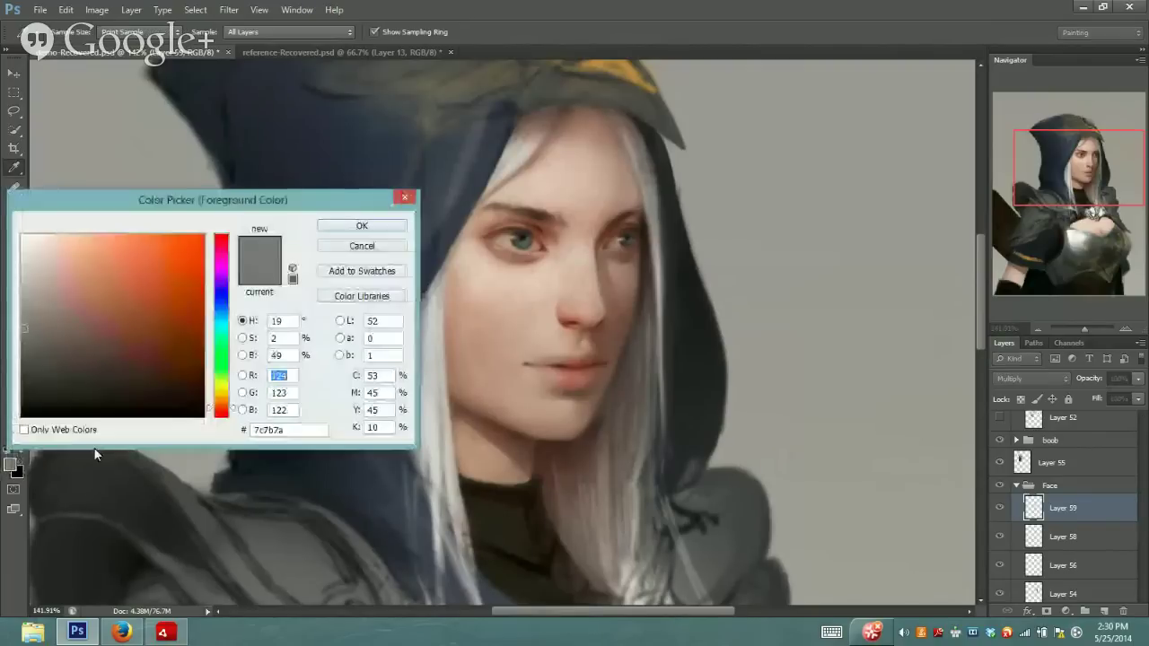
left_click_drag(45, 332, 27, 383)
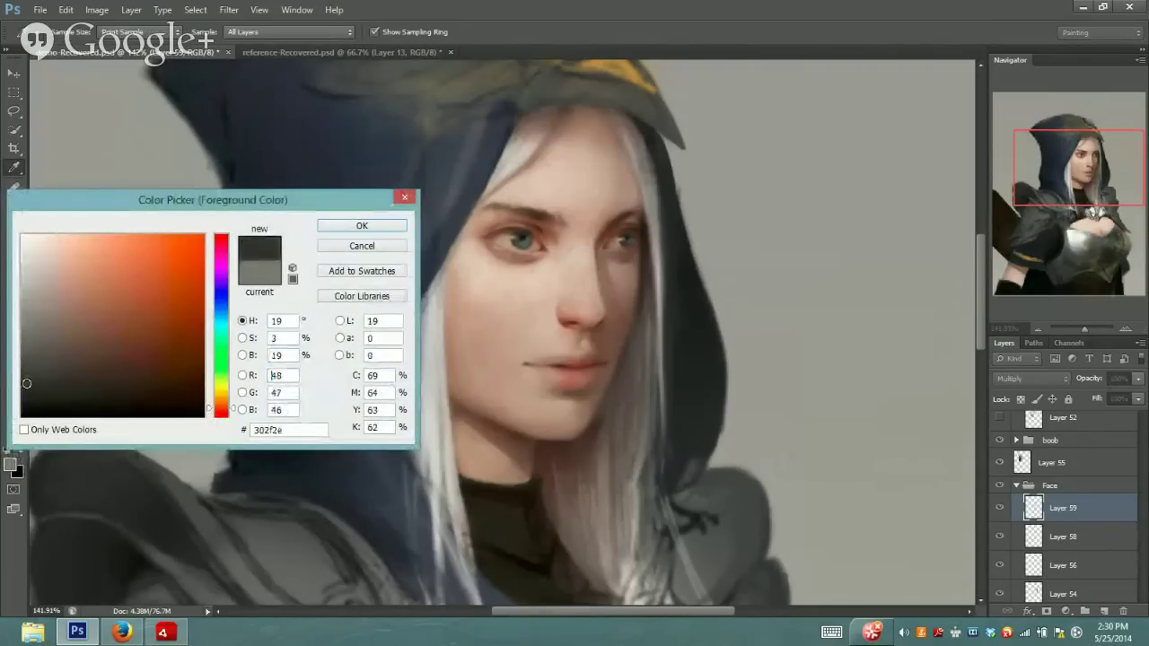
left_click(362, 226)
key("b")
left_click(298, 32)
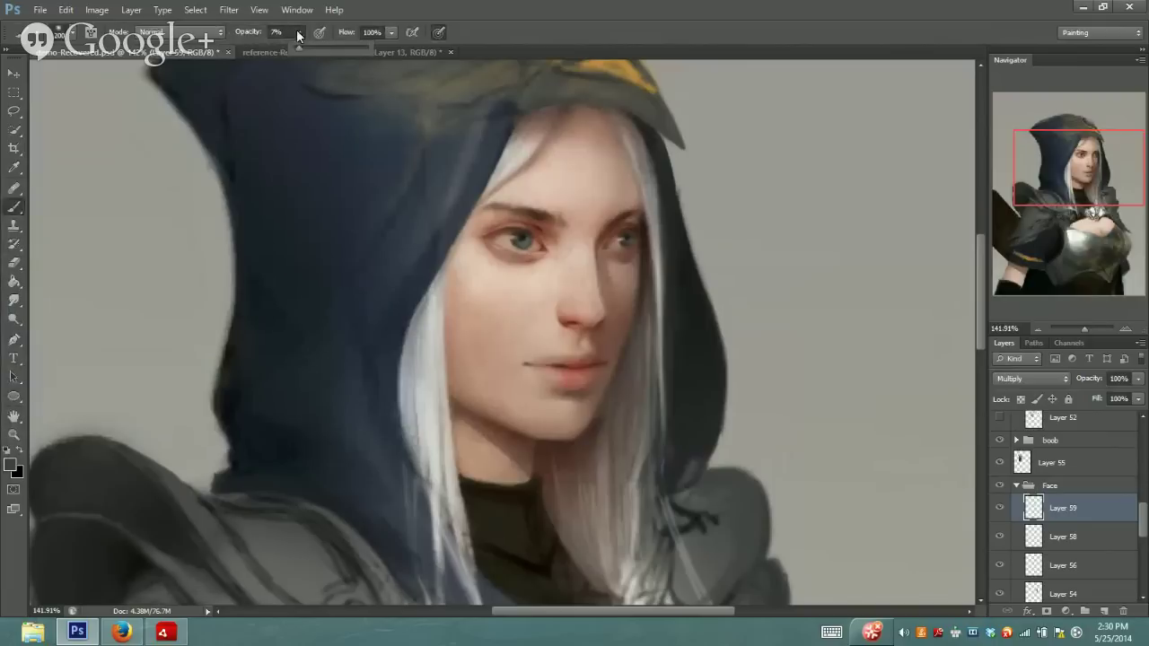
left_click_drag(310, 49, 298, 49)
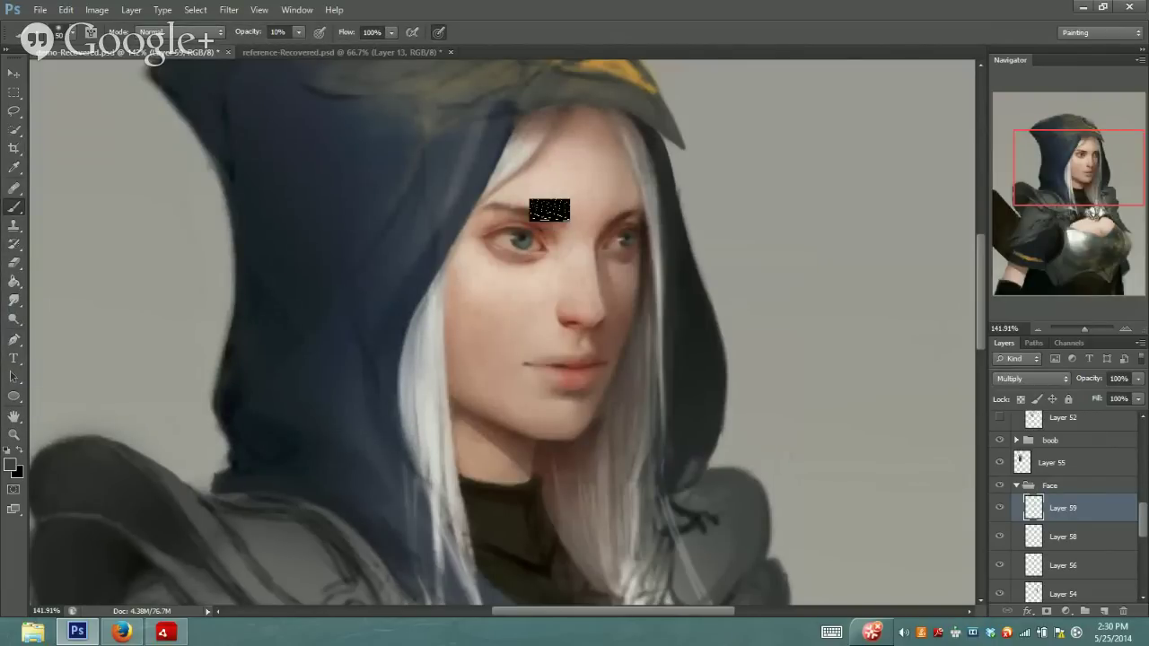
Stipple freckles across the face, then sample the reddish skin colour at the nose
left_click(1092, 326)
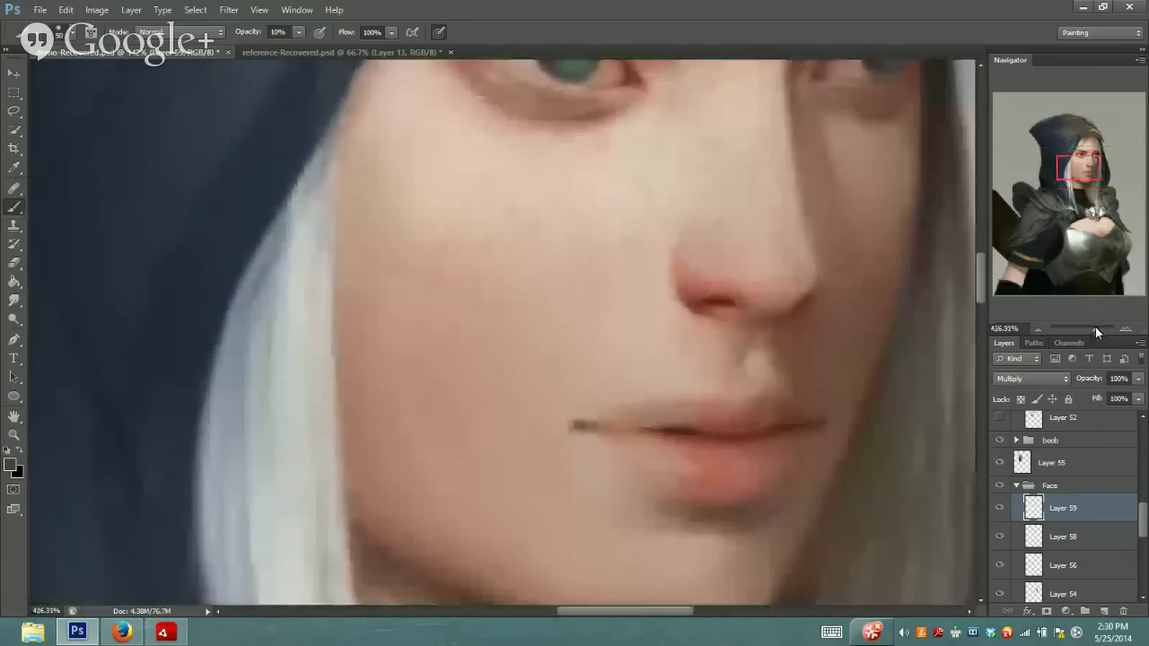
left_click_drag(1092, 191, 1074, 155)
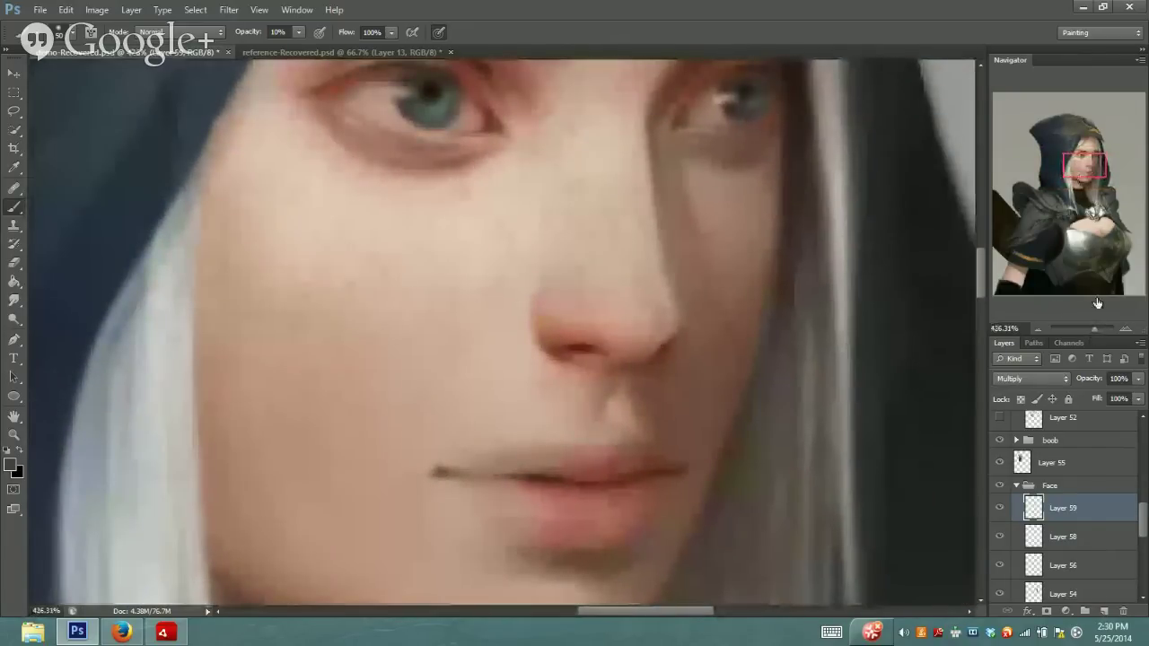
left_click_drag(1097, 328, 1084, 328)
left_click_drag(1090, 189, 1089, 169)
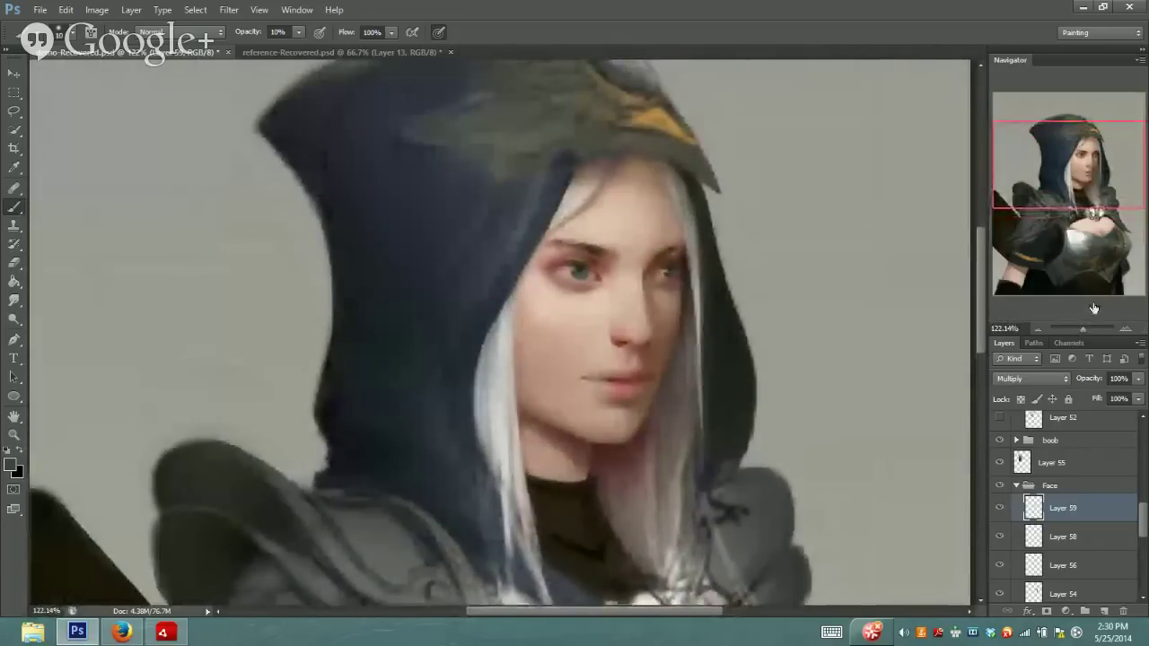
left_click_drag(1083, 329, 1087, 325)
left_click_drag(1095, 171, 1102, 173)
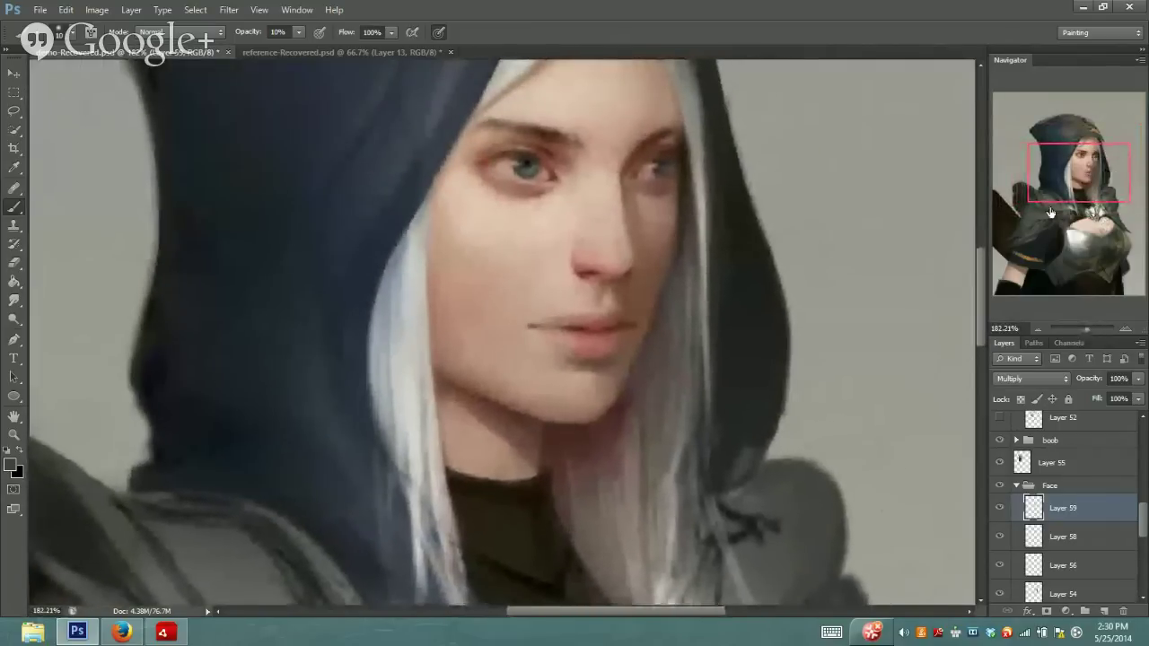
key("i")
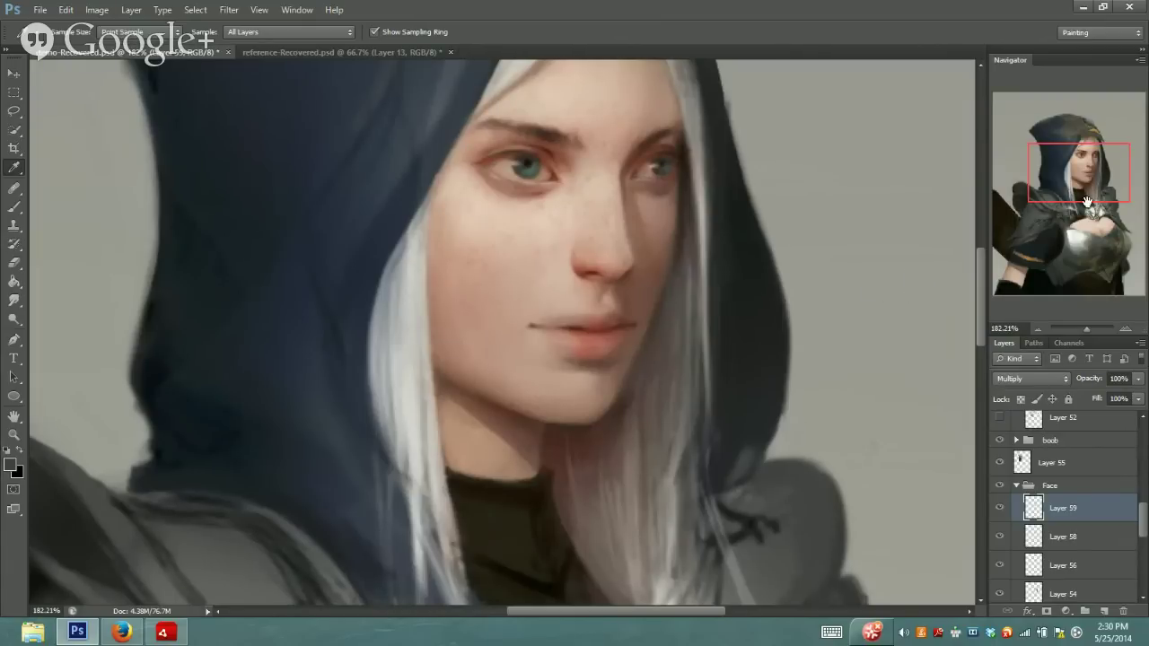
left_click_drag(1110, 195, 1108, 186)
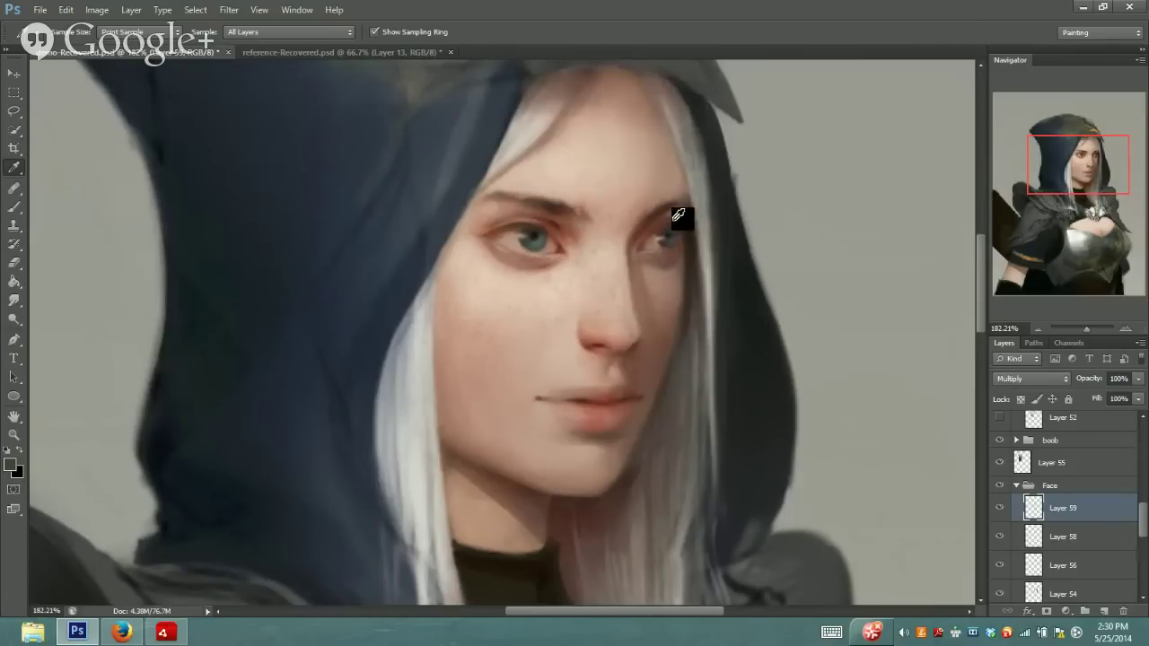
left_click_drag(604, 370, 597, 334)
Return to the Brush at 8% opacity and bring up the foreground Color Picker
key("b")
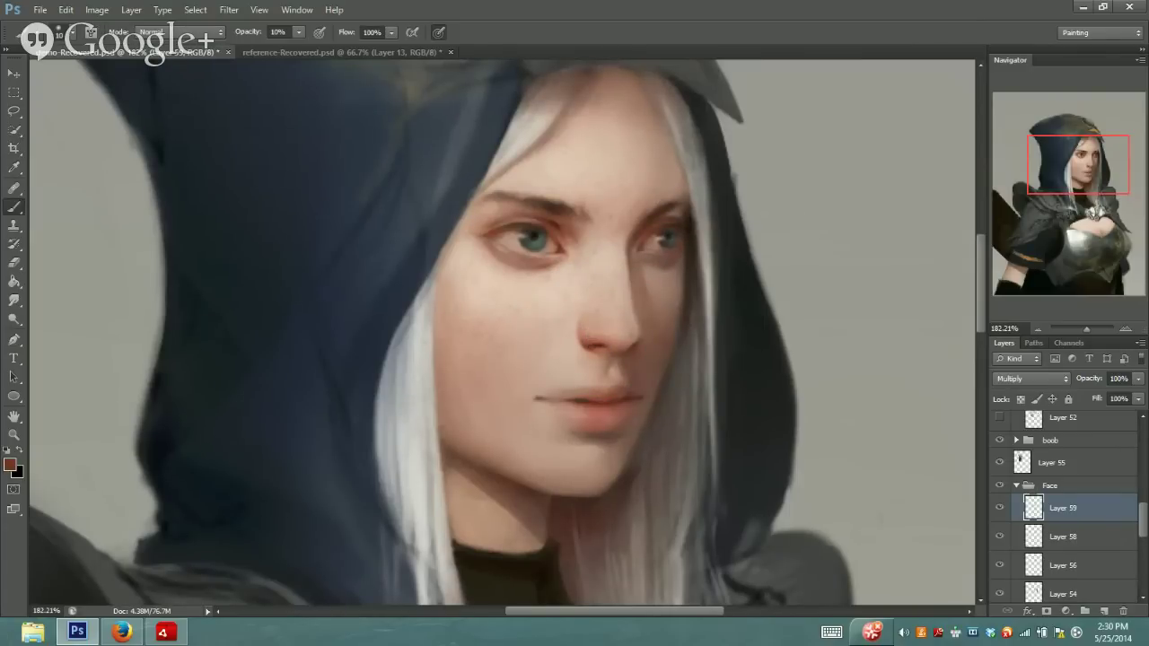
left_click(298, 31)
left_click_drag(299, 49, 297, 50)
left_click(302, 37)
left_click(626, 225)
left_click(301, 33)
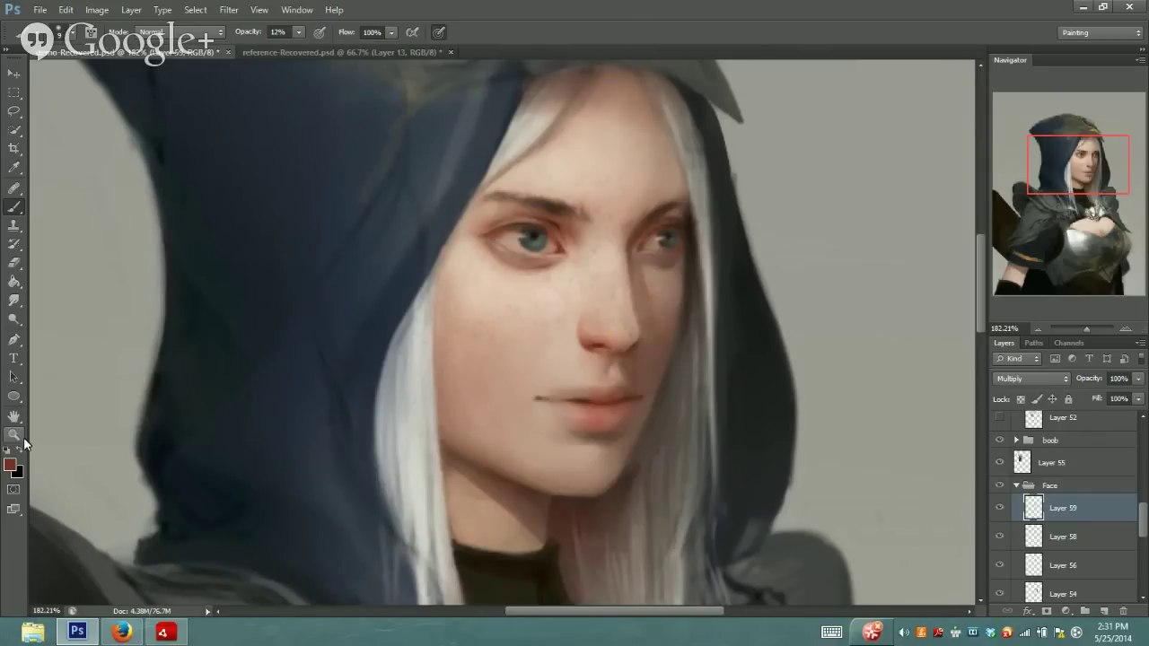
left_click(10, 464)
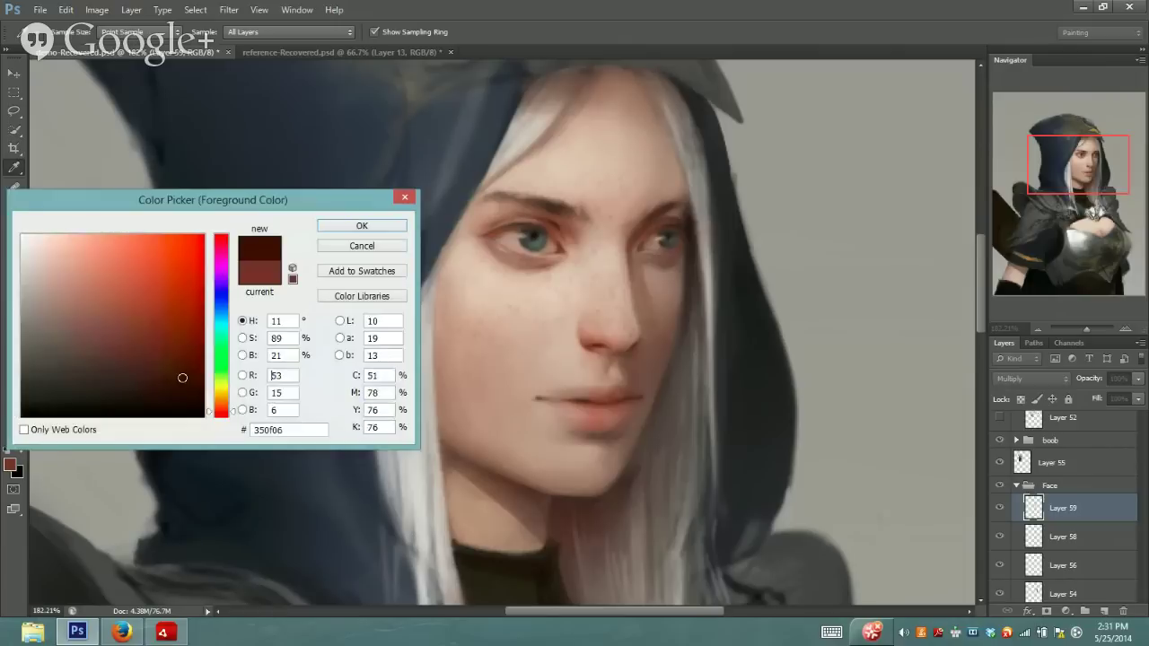
Confirm the dark reddish brown and paint the hair parting at 22% opacity, size 9
key("Return")
left_click(299, 32)
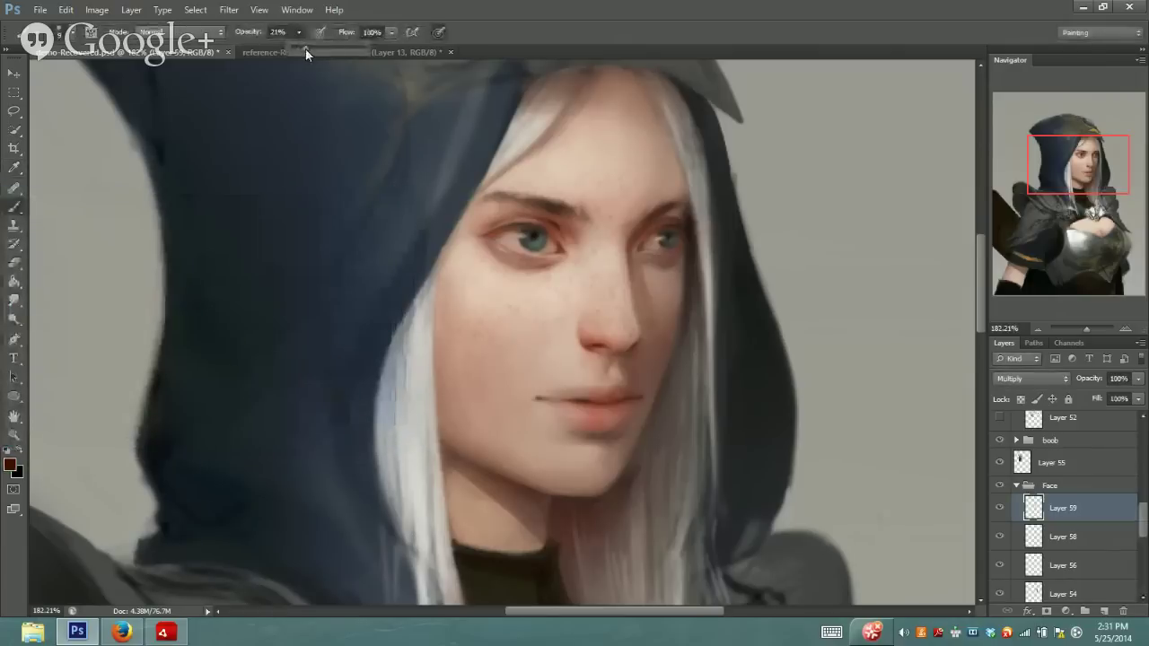
left_click_drag(306, 54, 307, 54)
scroll(575, 333, "up", 1)
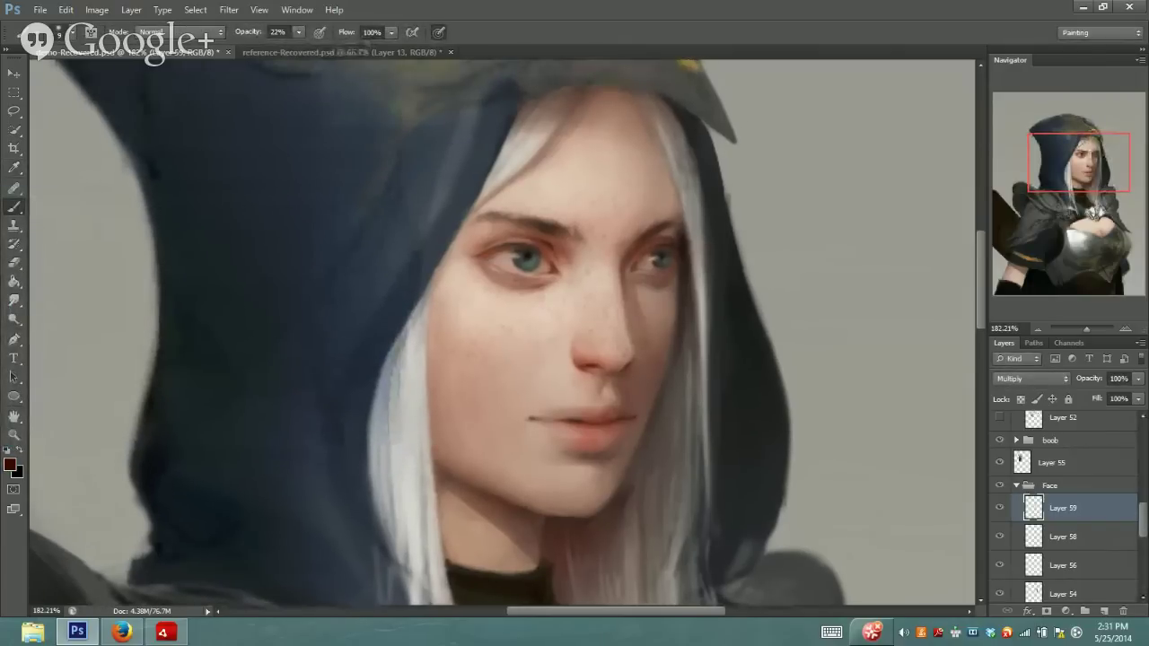
key("bracketright")
key("bracketright")
key("bracketright")
key("bracketleft")
key("bracketleft")
key("bracketleft")
left_click_drag(584, 95, 556, 141)
Add freckles at 15% then 9% opacity, sample chin skin tone, and select Layer 58
left_click(298, 32)
left_click_drag(302, 51, 295, 52)
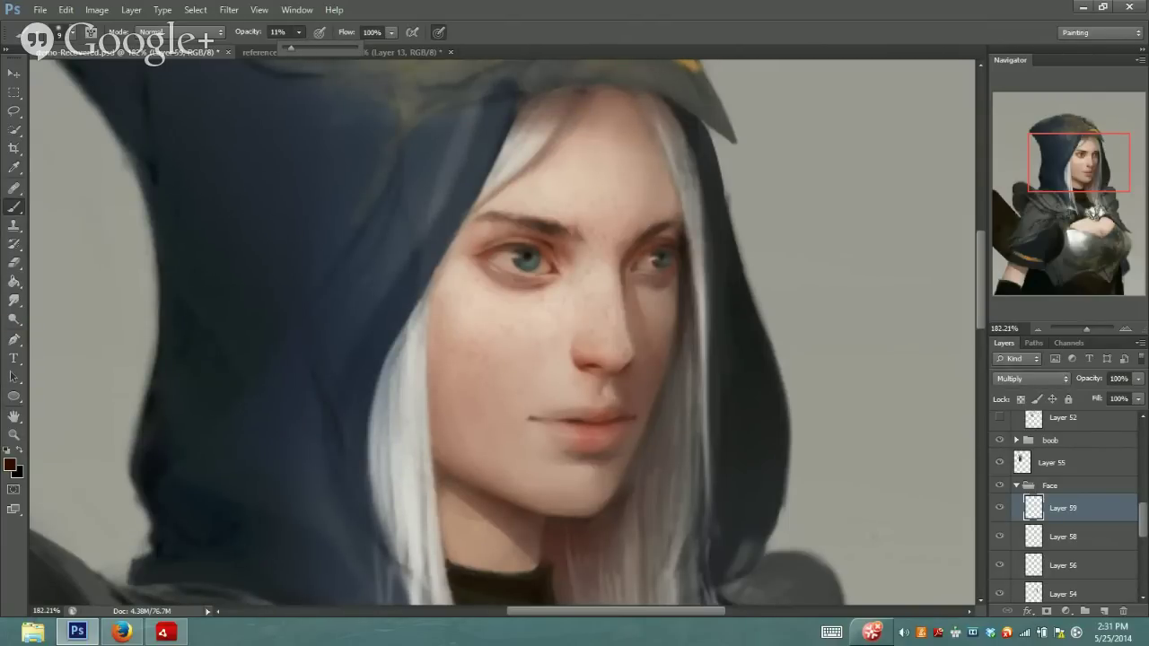
left_click(298, 32)
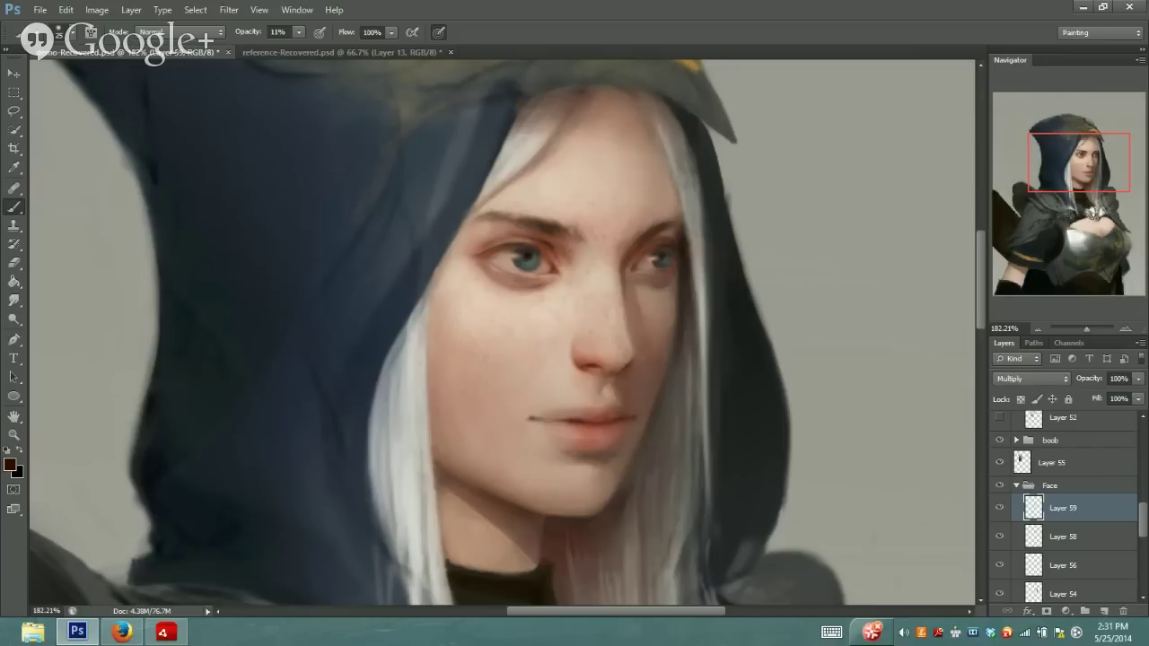
left_click_drag(298, 35, 297, 51)
left_click_drag(1090, 168, 1091, 172)
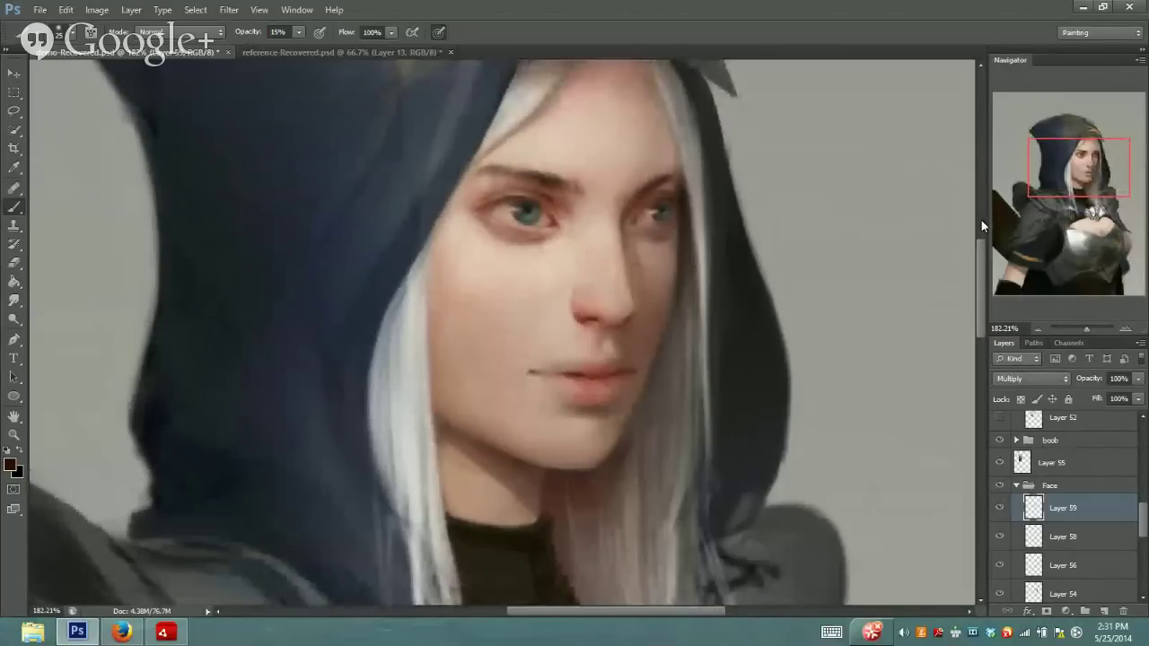
left_click(631, 420, "alt")
key("bracketleft")
left_click(1033, 539)
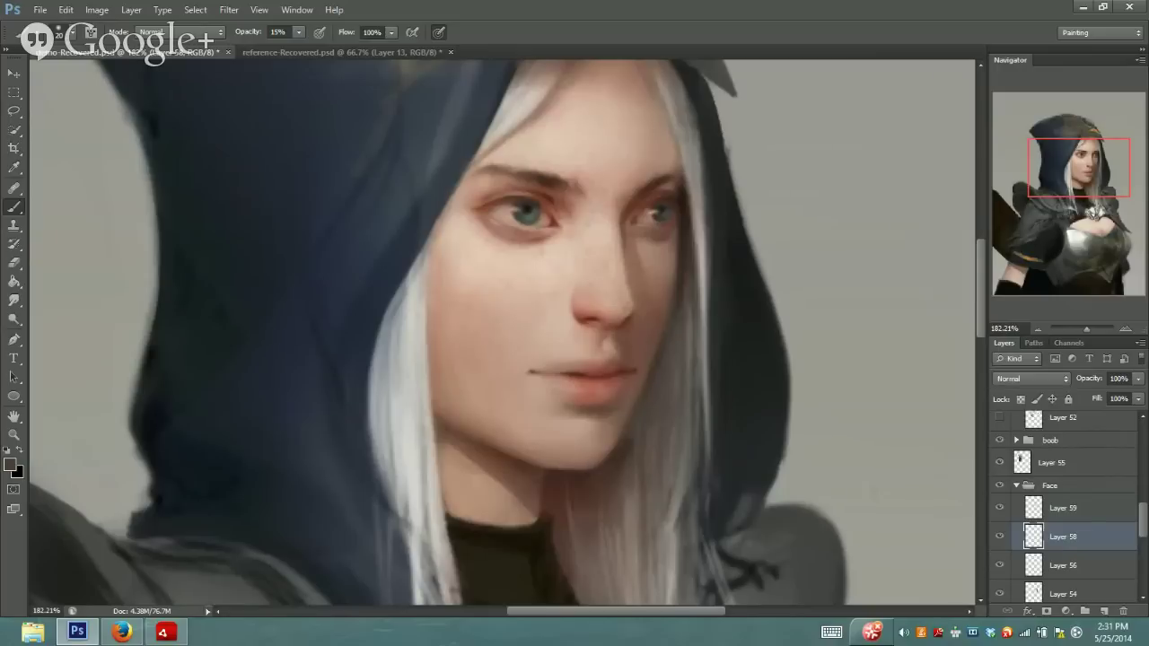
key("i")
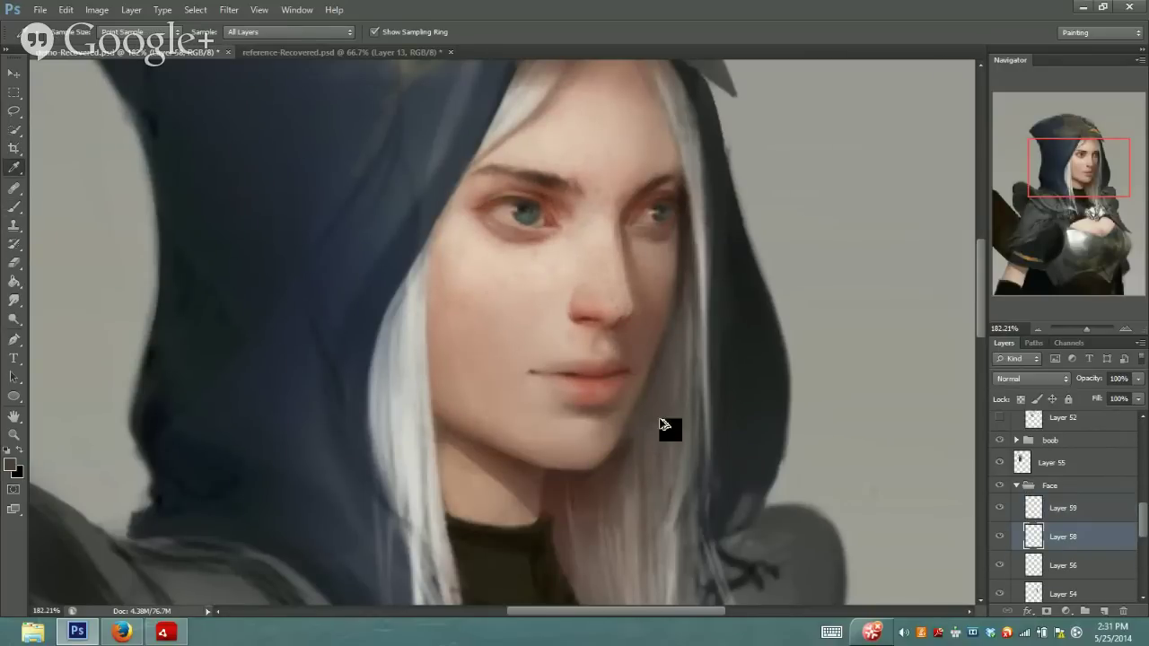
Compare Layer 59 on and off, then set the Eraser to 26% opacity on Layer 59
left_click(1046, 515)
left_click(997, 509)
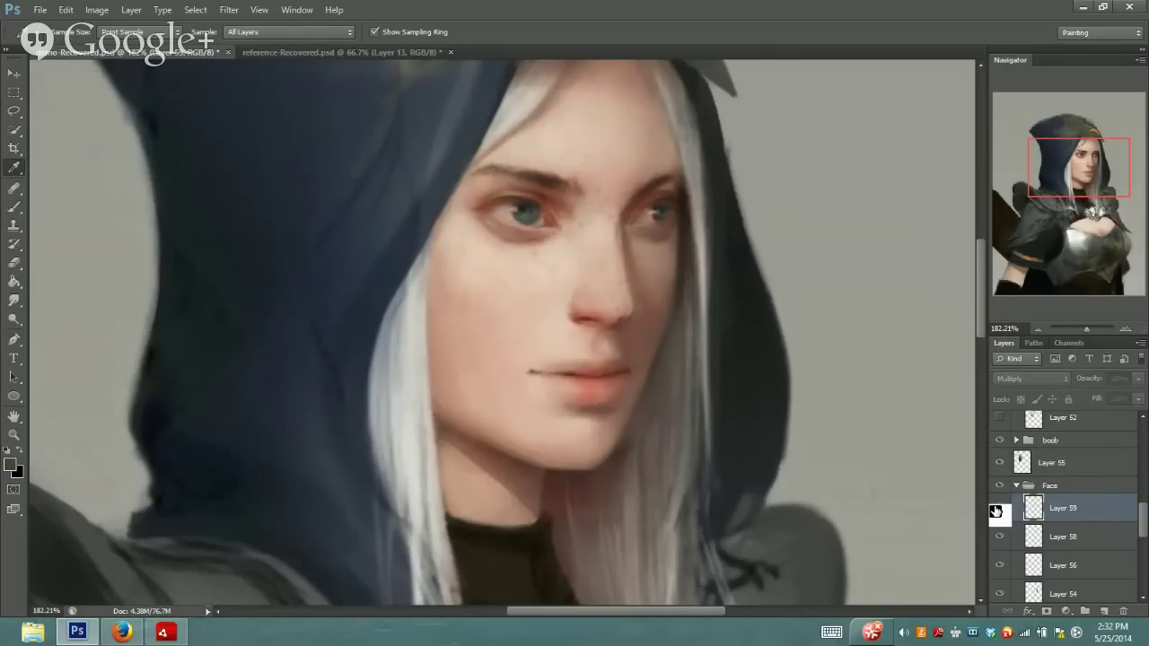
left_click(997, 510)
left_click(1034, 539)
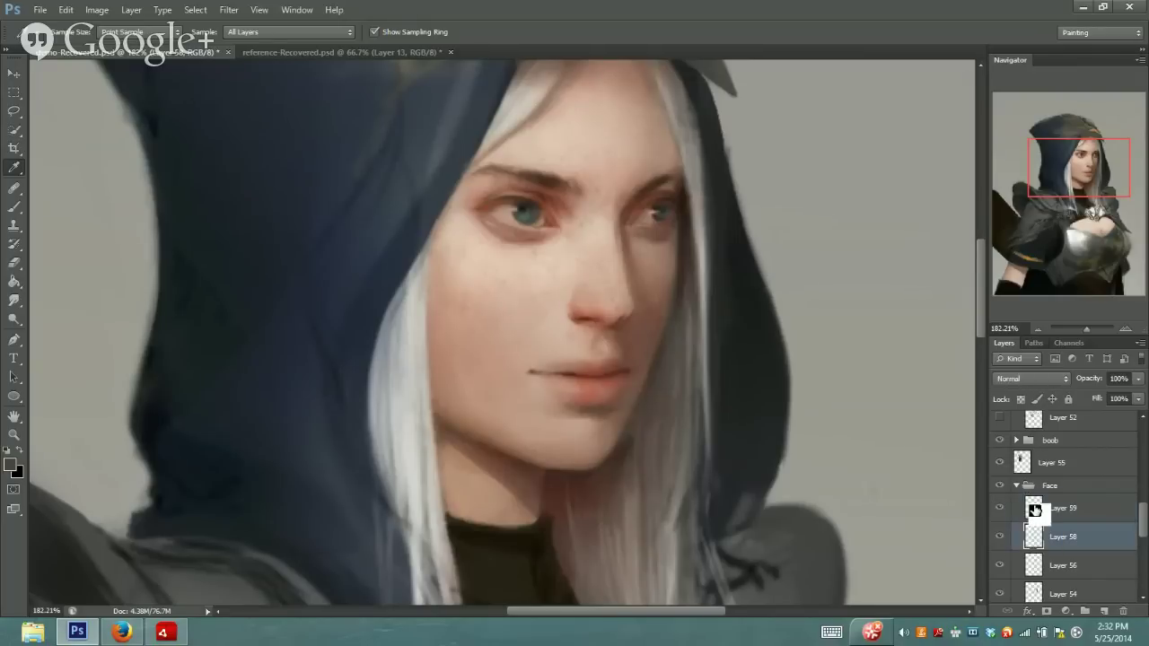
left_click(1034, 510)
left_click(15, 262)
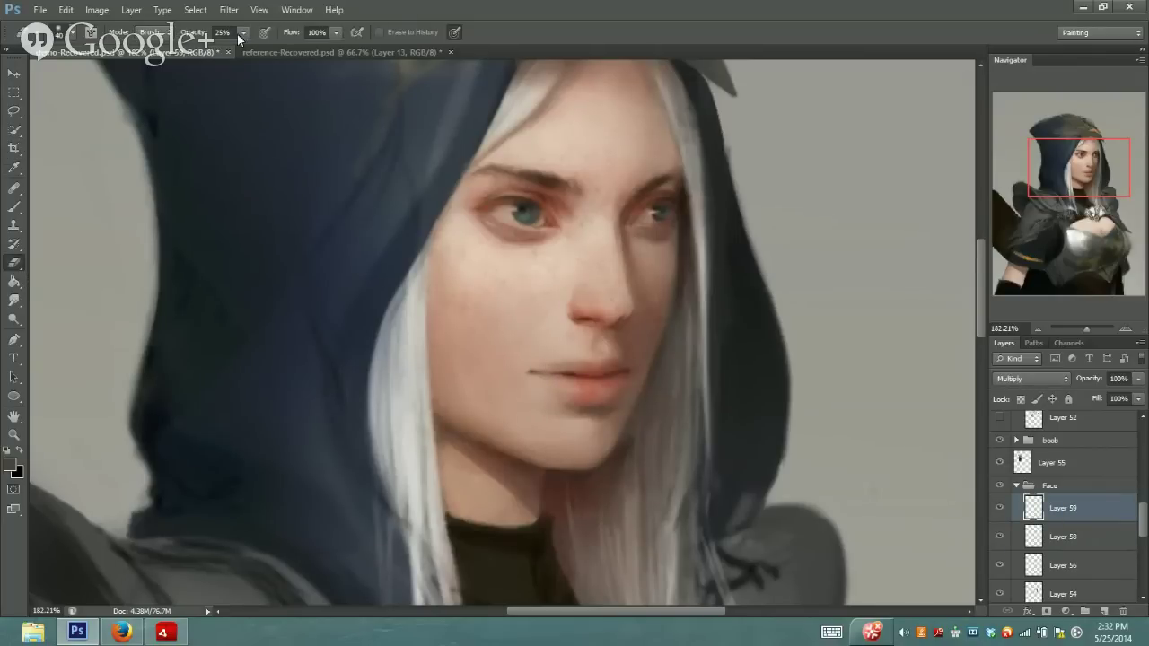
left_click_drag(239, 33, 244, 49)
Zoom in close on the face and choose dark red 721400 as the foreground colour
left_click_drag(1096, 180, 1088, 161)
left_click_drag(1087, 327, 1083, 329)
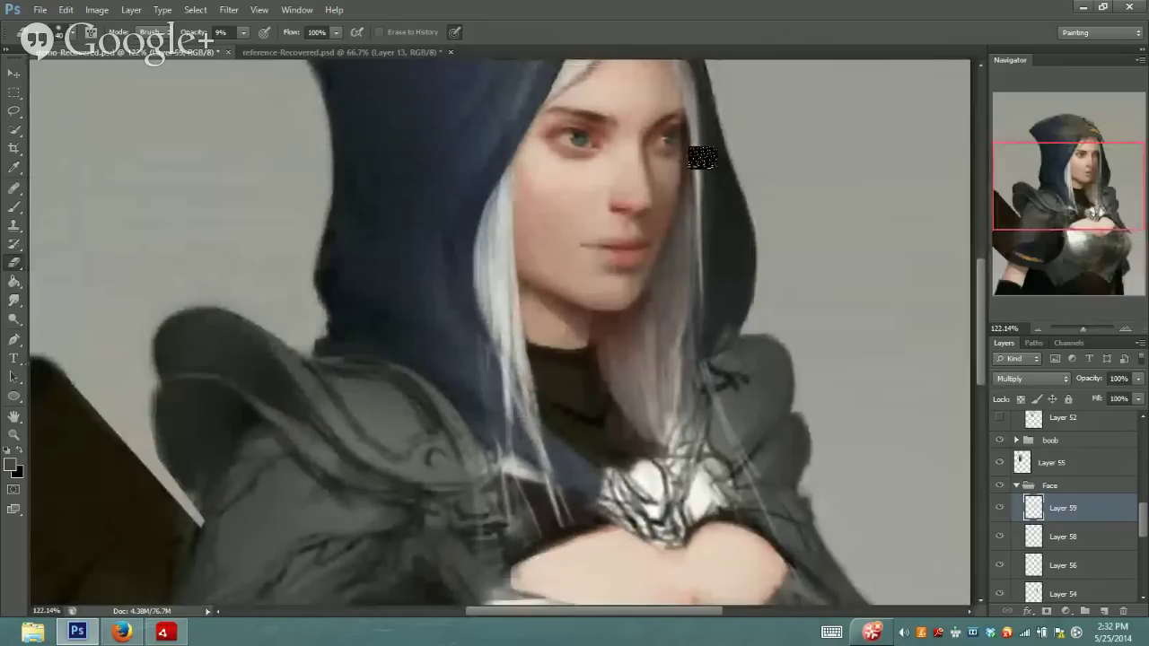
left_click_drag(1083, 329, 1091, 330)
left_click_drag(1064, 158, 1070, 158)
key("i")
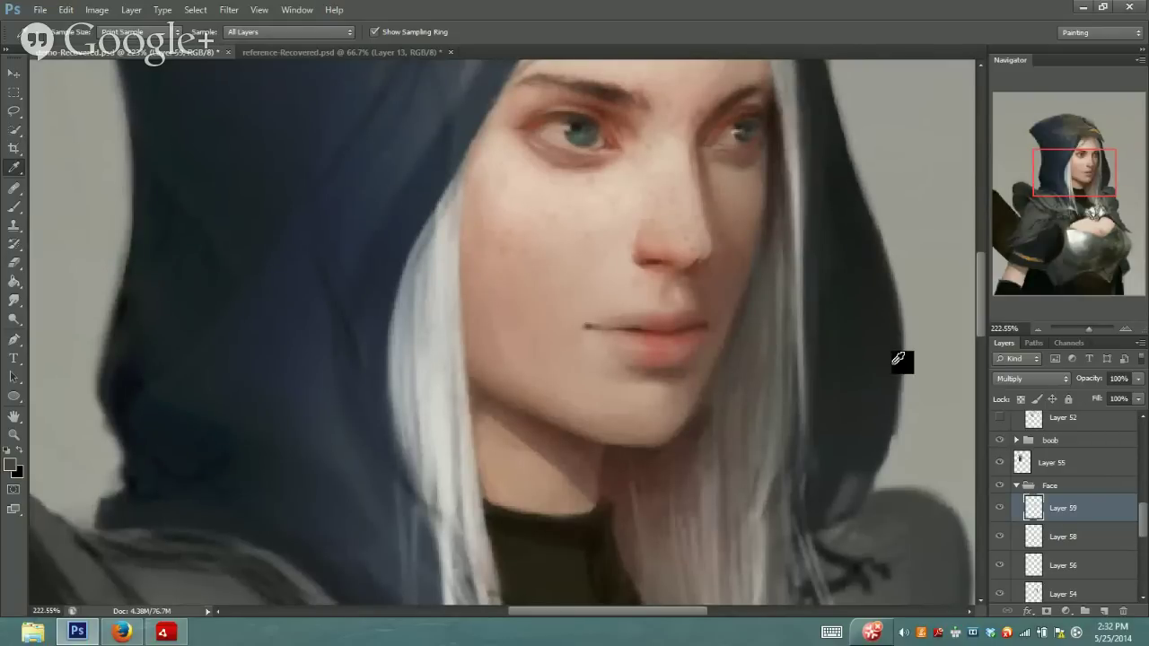
left_click_drag(1095, 194, 1100, 188)
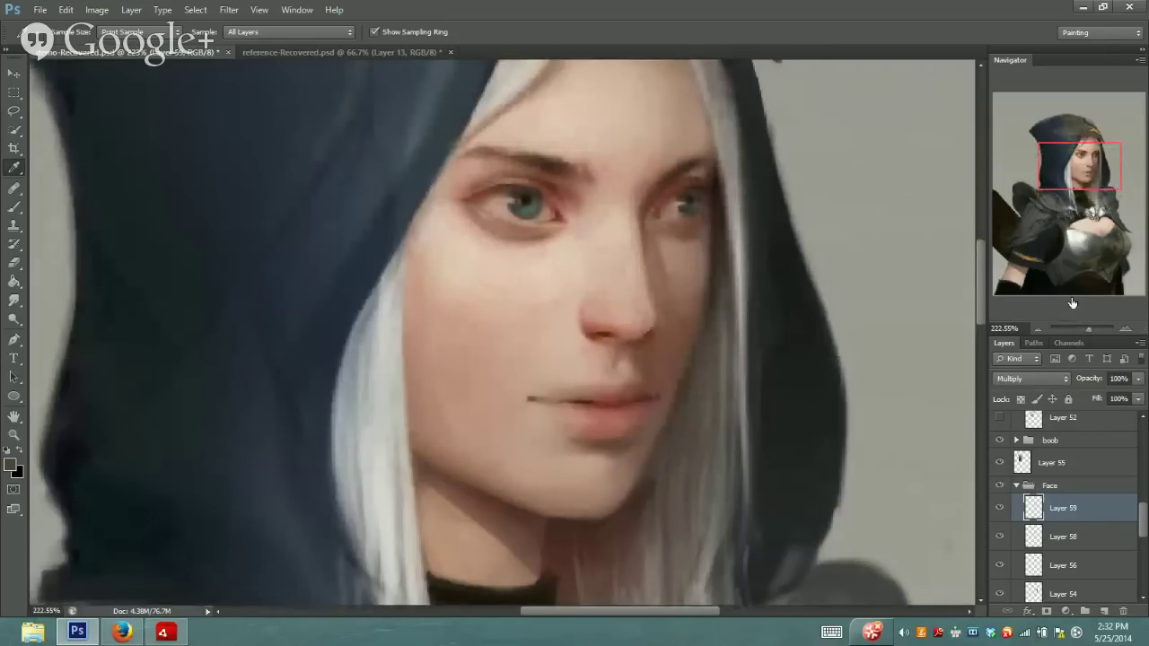
left_click_drag(1091, 324, 1092, 326)
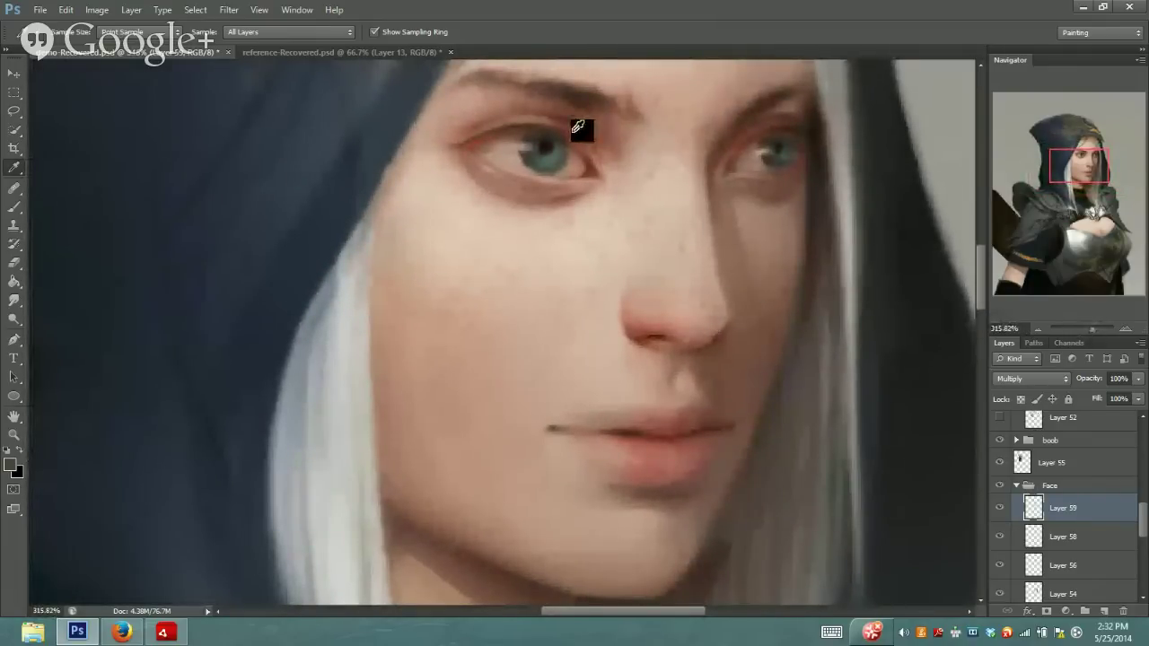
left_click(12, 469)
Pick a darker red and set the brush to about 15% opacity
left_click_drag(135, 323, 203, 333)
left_click(355, 225)
key("b")
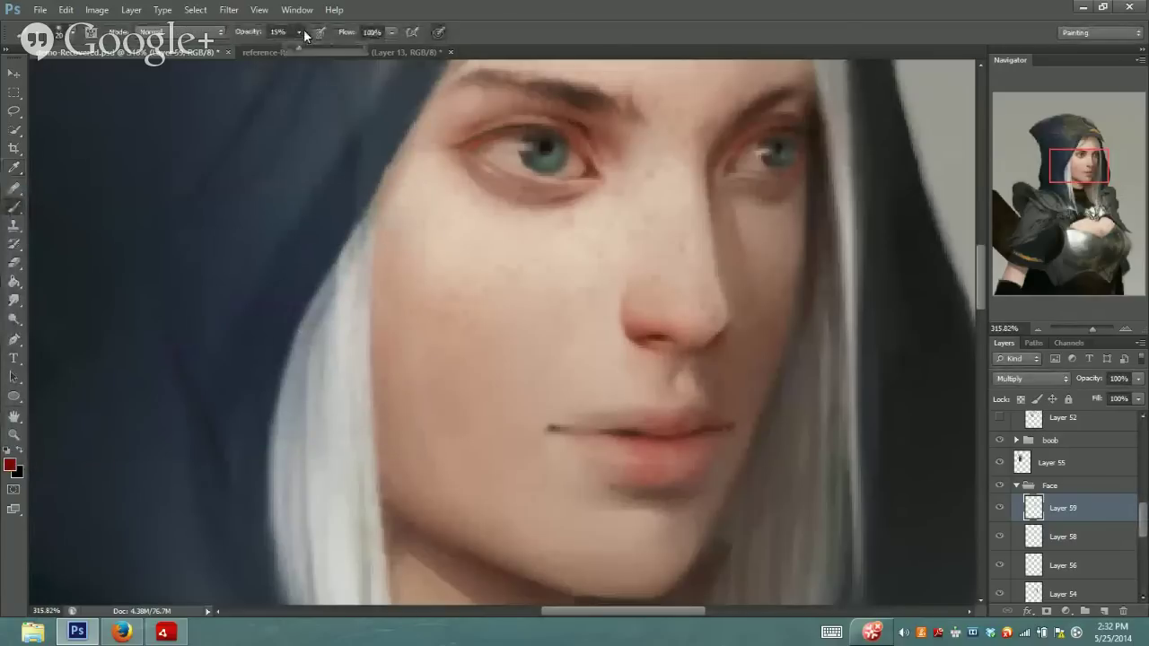
left_click_drag(295, 48, 303, 45)
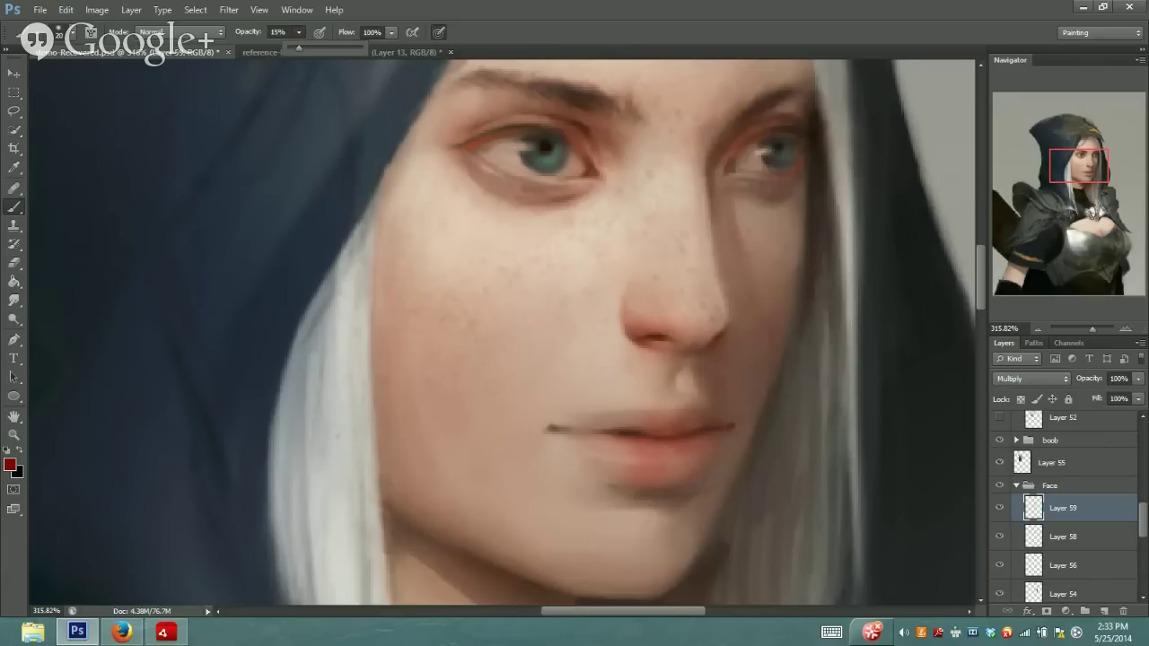
key("Return")
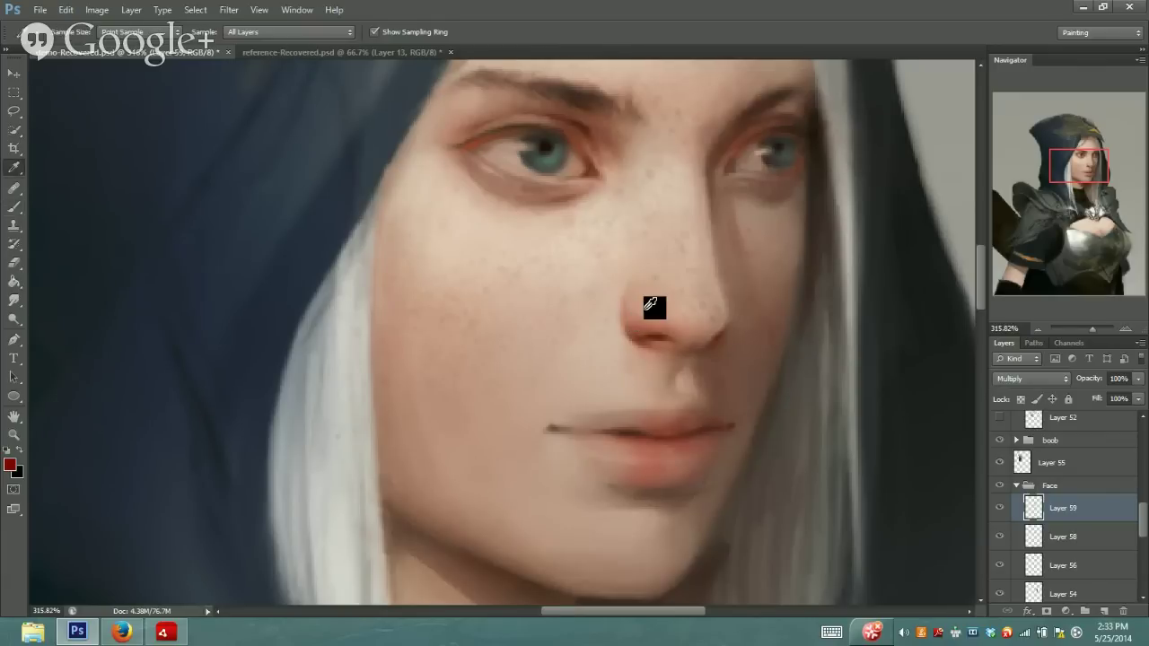
Sample the nose's skin tone and dab faint freckles over the cheeks and nose
left_click(641, 319, "alt")
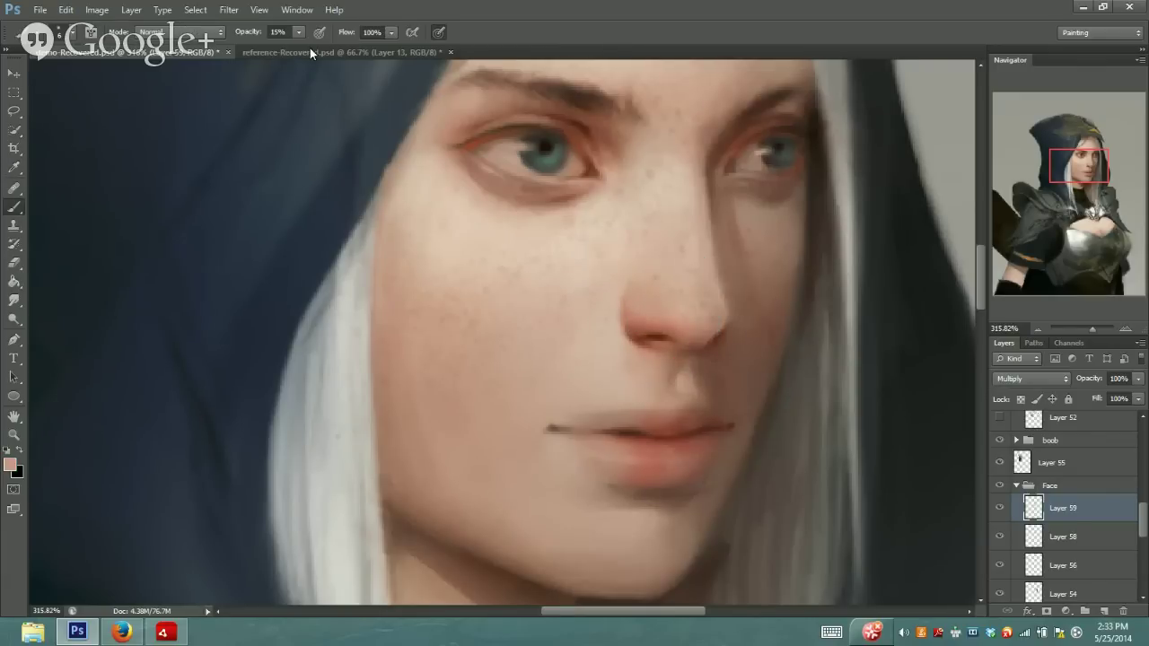
left_click(298, 32)
key("Return")
left_click(631, 316, "alt")
key("alt")
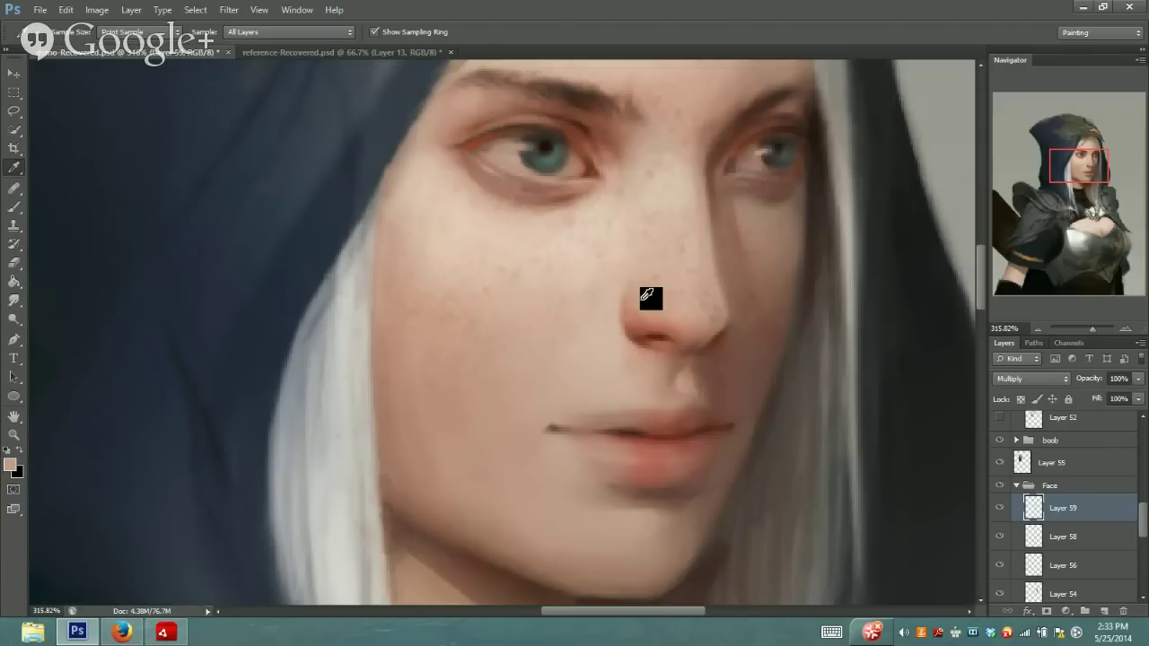
key("alt")
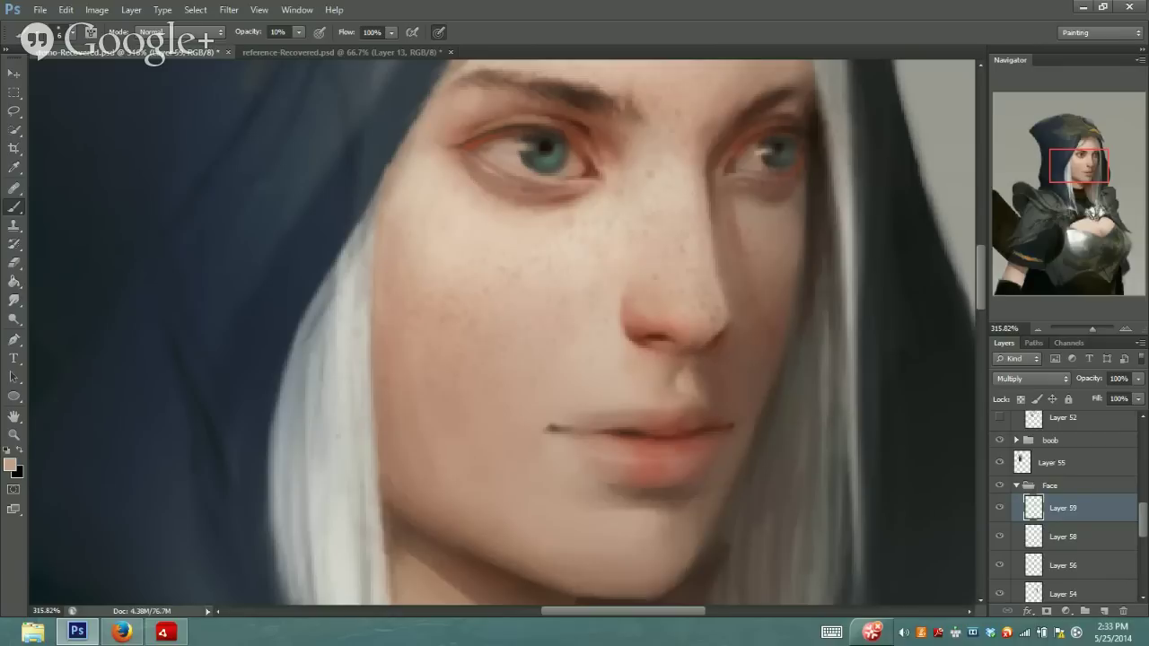
Toggle Layer 59 off and on to compare the freckles
left_click(1001, 510)
left_click(1000, 510)
mouse_move(1082, 177)
left_mouse_down()
mouse_move(1084, 190)
mouse_move(1073, 169)
left_mouse_up()
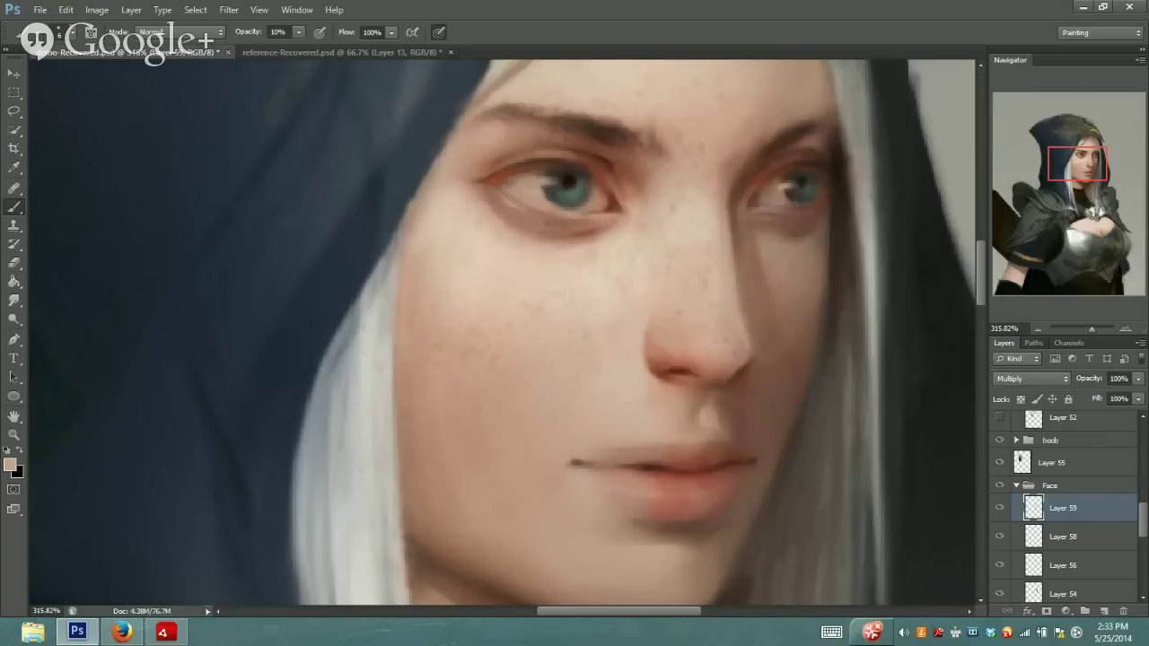
Sample a brown from the nose and paint with the brush at 15% opacity
left_click(687, 368, "alt")
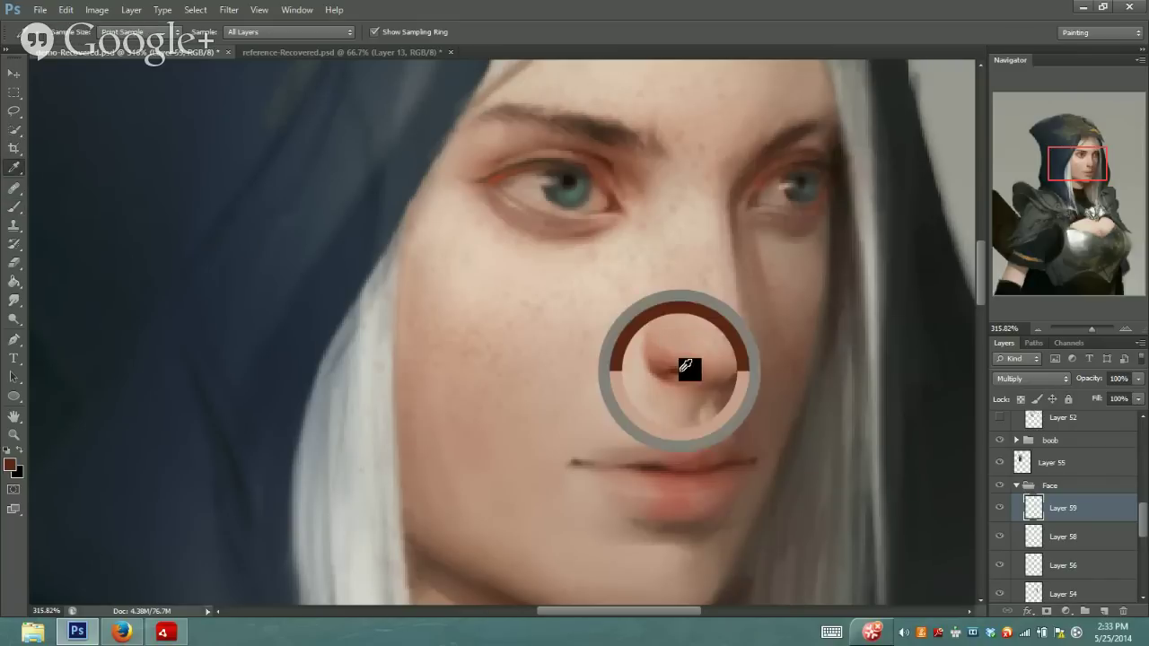
left_click(10, 464)
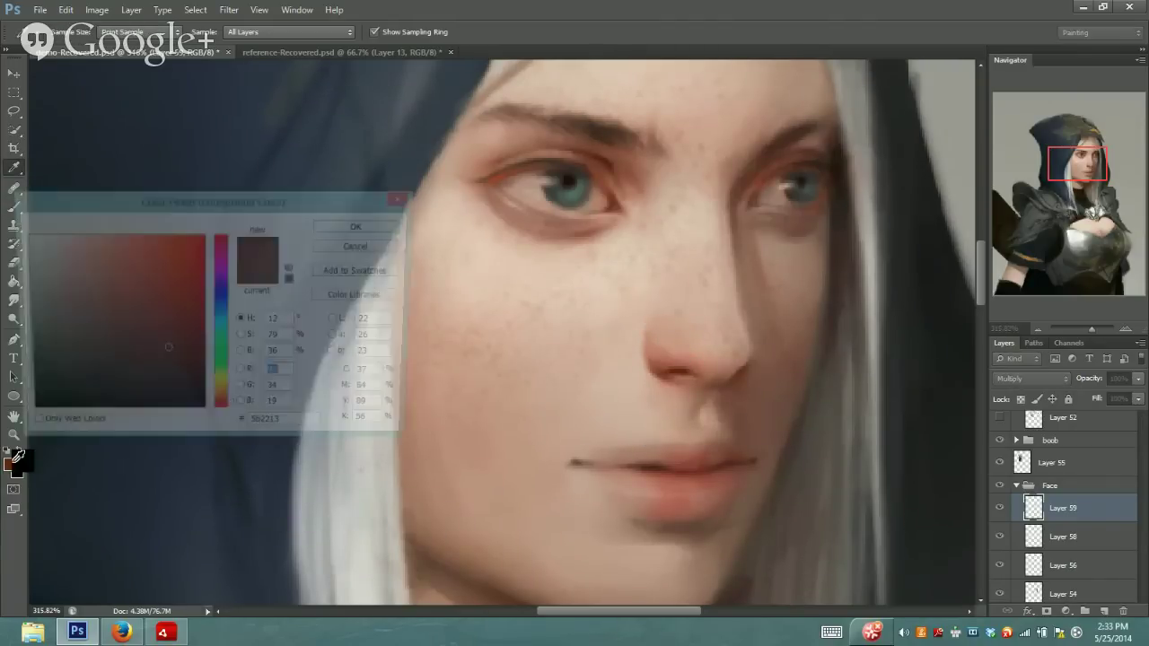
left_click(361, 225)
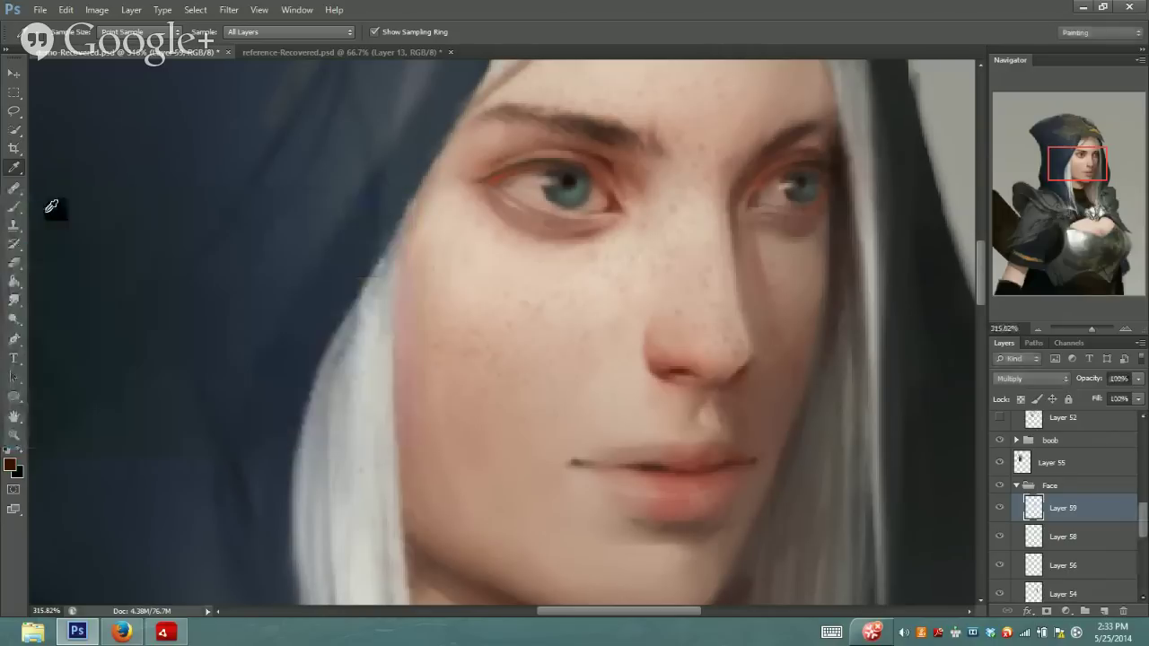
left_click(14, 208)
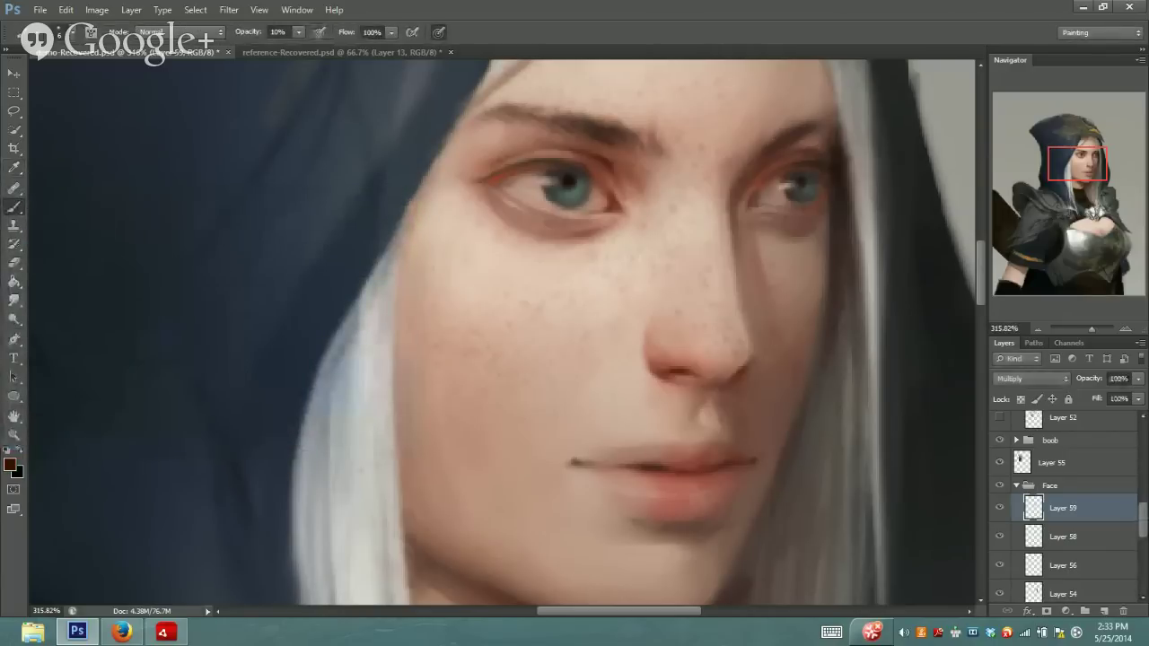
left_click(297, 33)
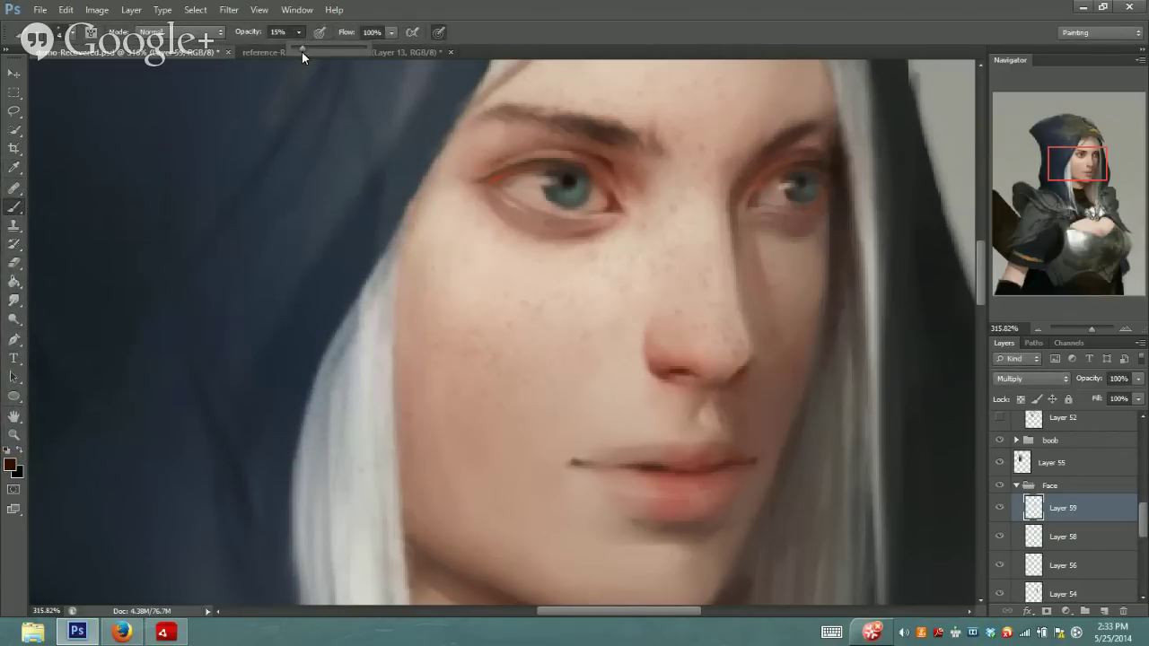
key("Return")
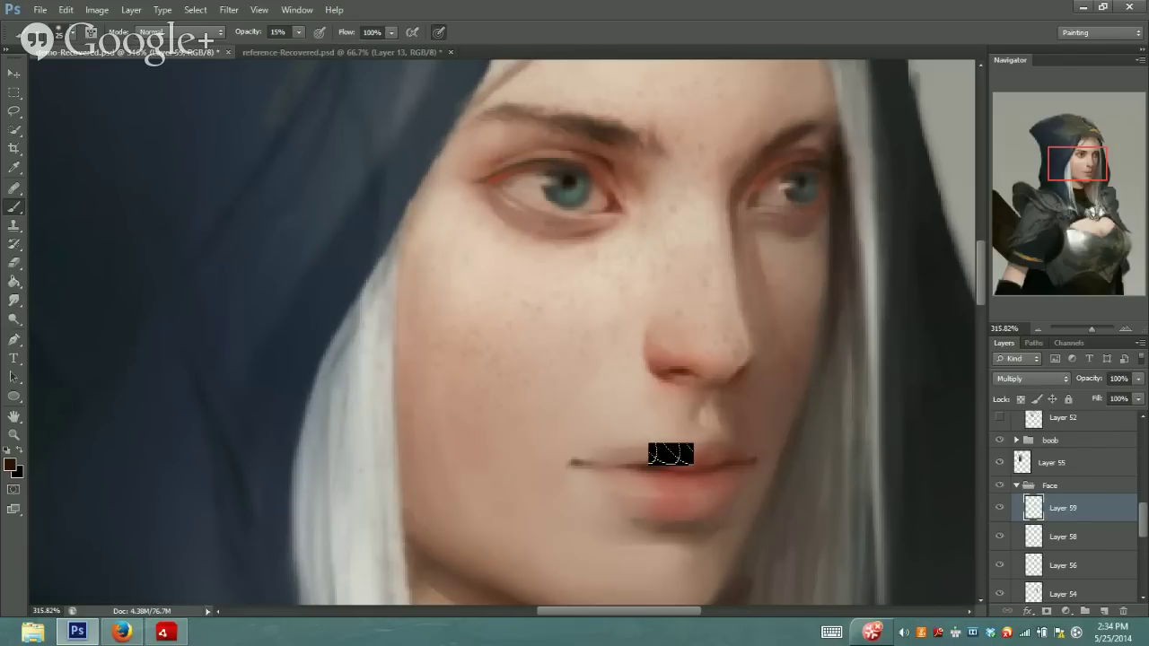
Shift the colour to a dark red-brown and shade the lips toward the right corner
left_click(11, 465)
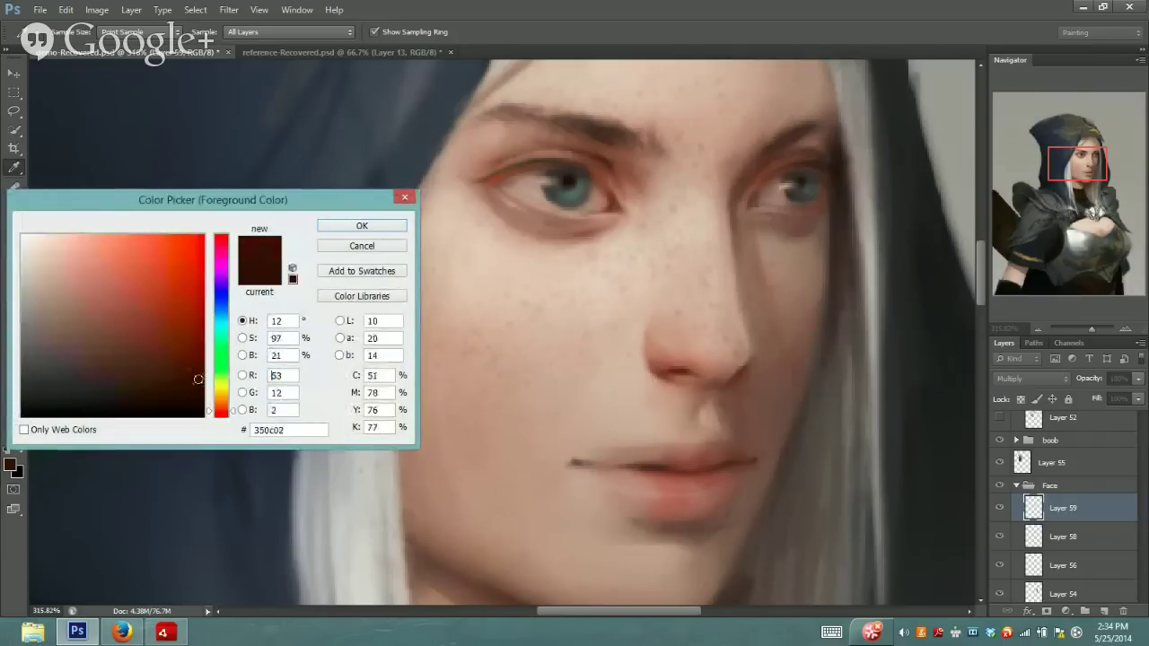
mouse_move(222, 413)
left_mouse_down()
mouse_move(202, 388)
mouse_move(223, 420)
left_mouse_up()
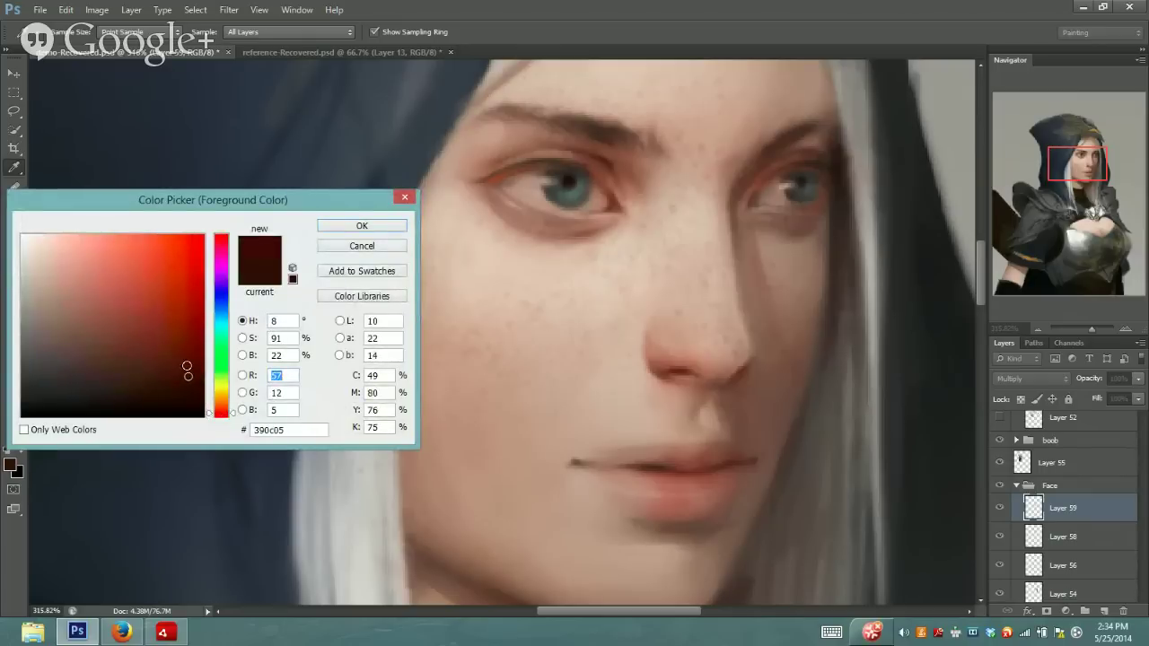
left_click(327, 226)
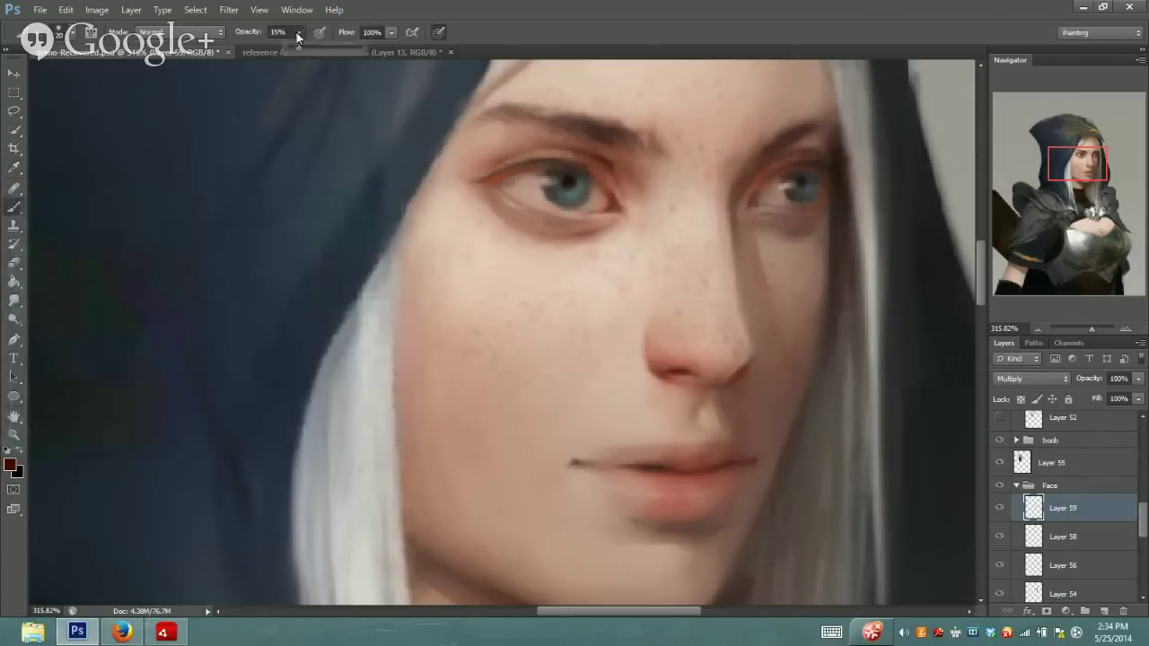
key("1")
key("1")
left_click_drag(656, 463, 718, 458)
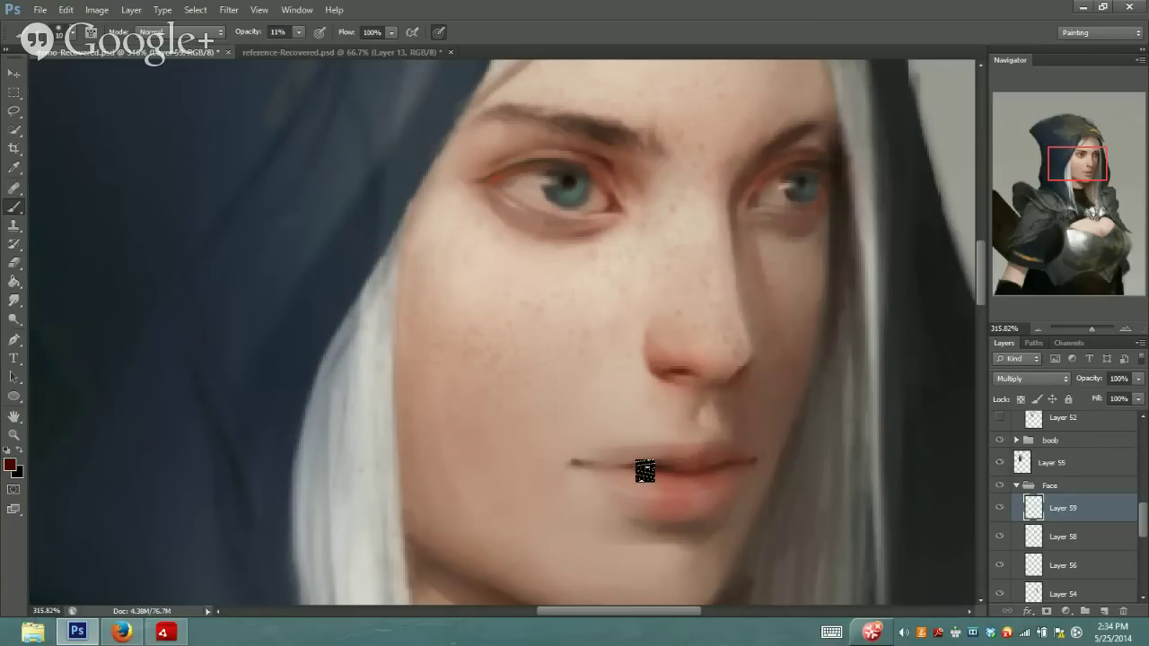
Pick a brighter red and lower the brush opacity to 12%
left_click(9, 465)
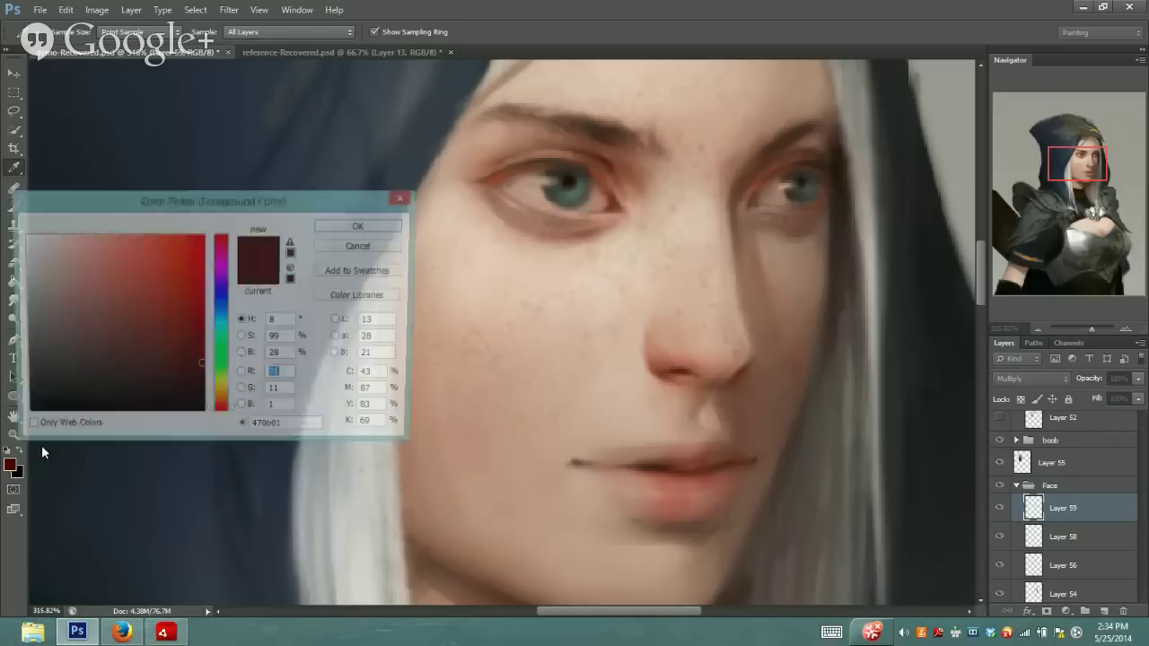
left_click_drag(195, 348, 205, 323)
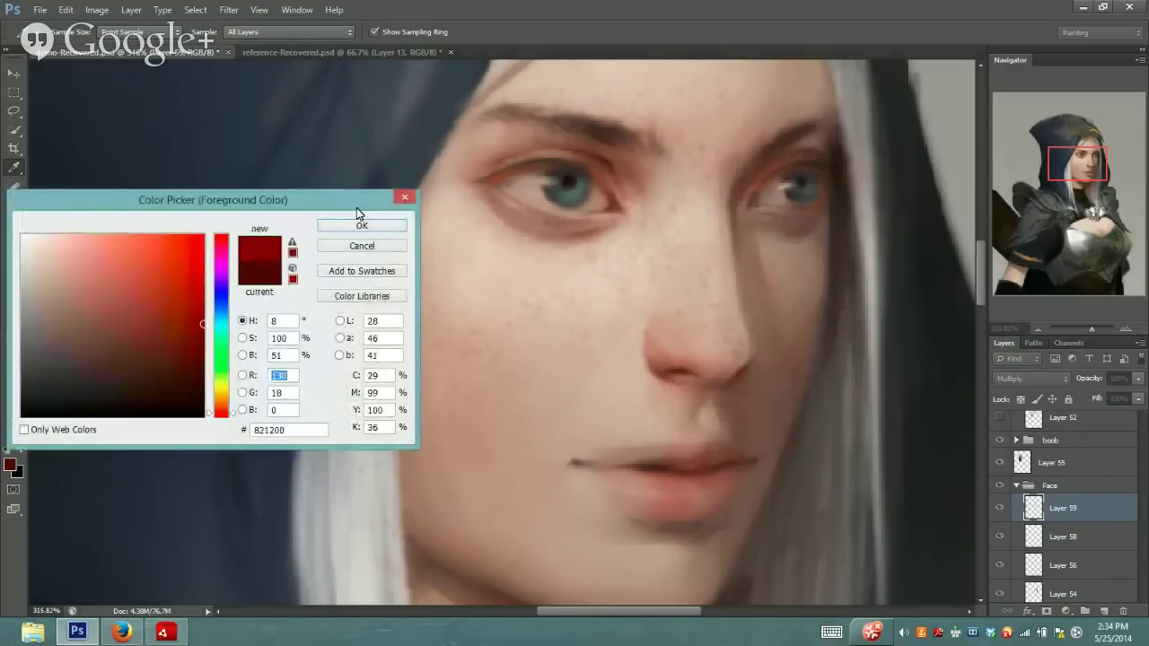
left_click(362, 223)
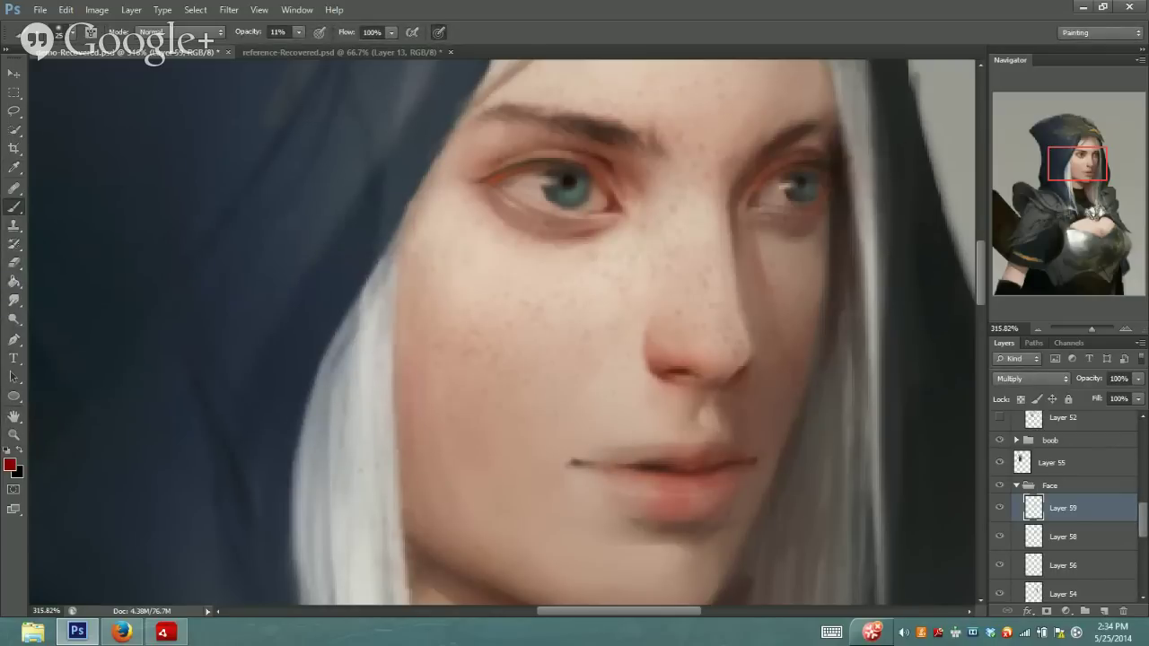
left_click_drag(298, 31, 298, 50)
left_click(617, 444)
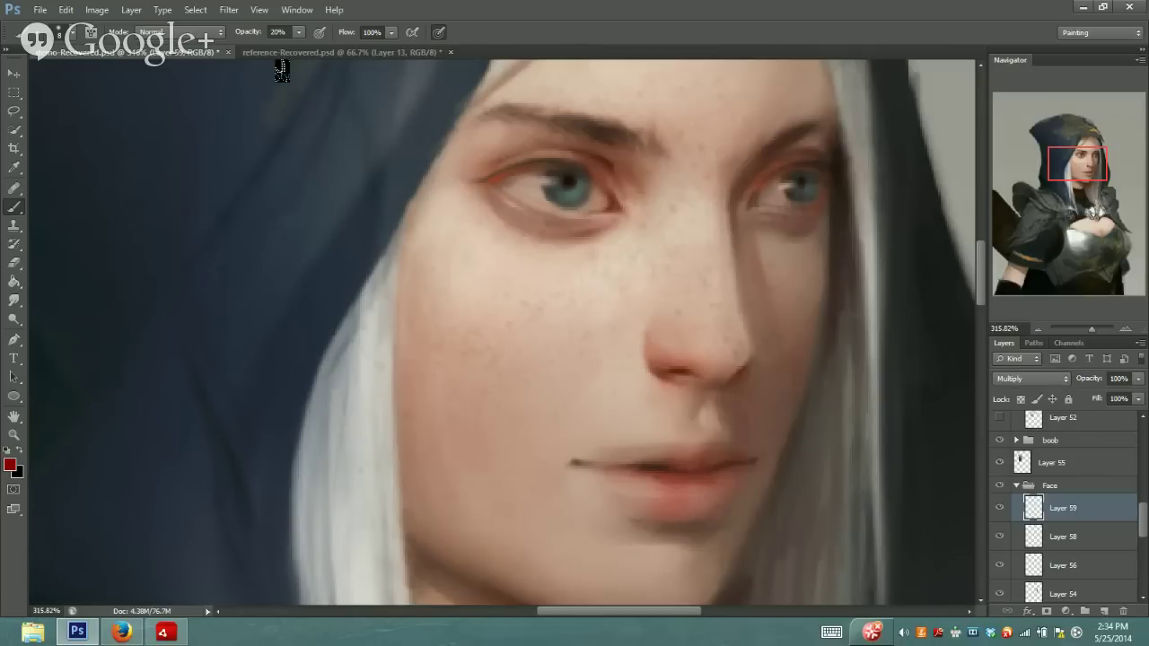
left_click(299, 33)
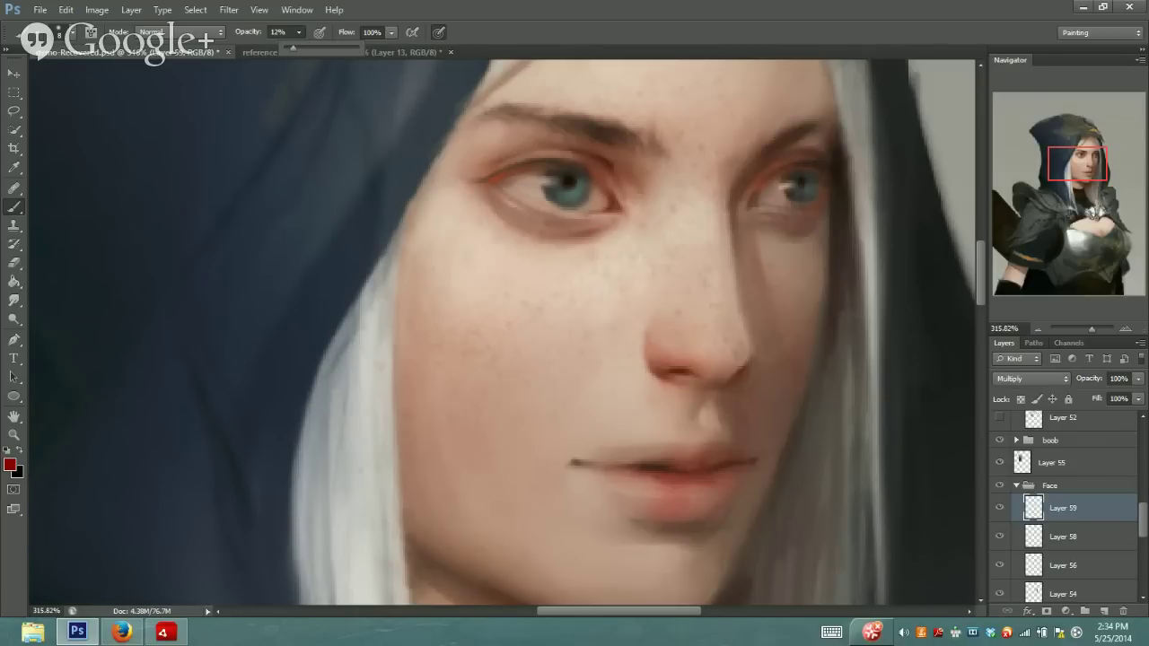
key("Return")
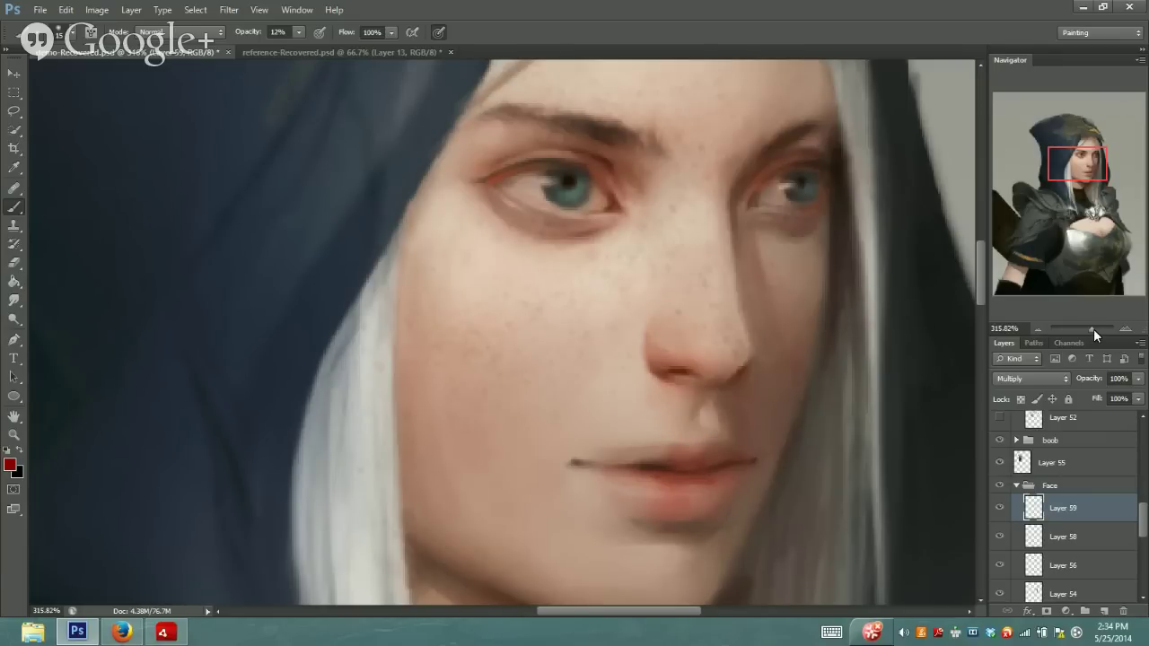
left_click_drag(1094, 329, 1086, 325)
left_click_drag(1055, 151, 1056, 165)
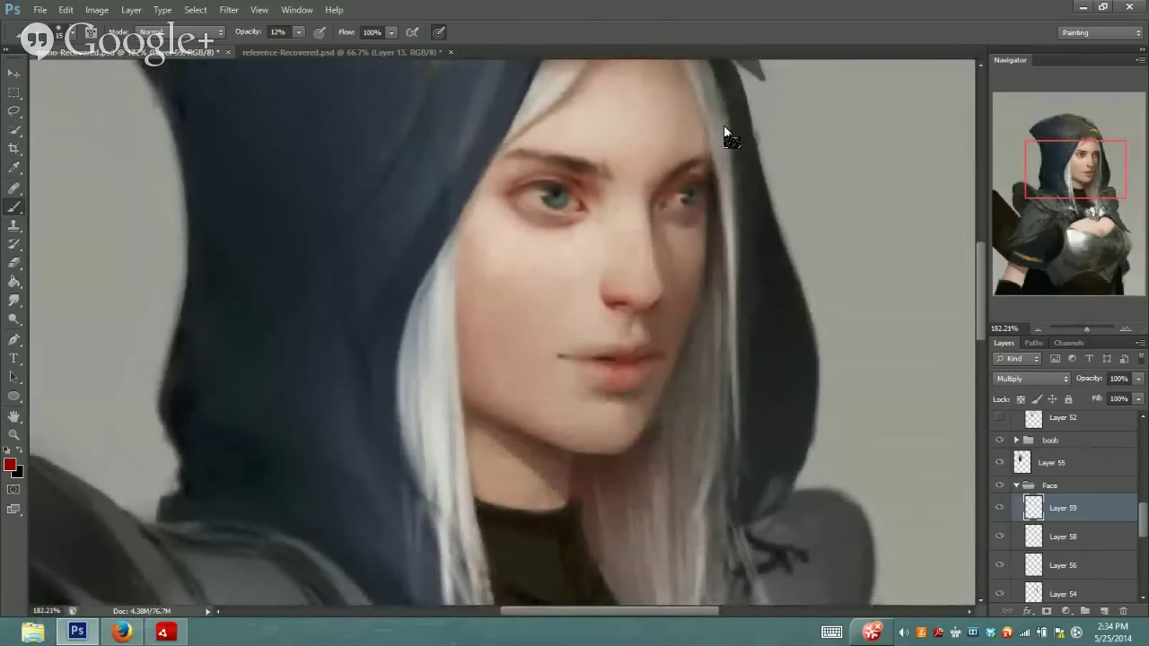
Sample the hood's dark blue and paint along the hood edge beside the hair
key("alt")
left_click(741, 99, "alt")
left_click(299, 32)
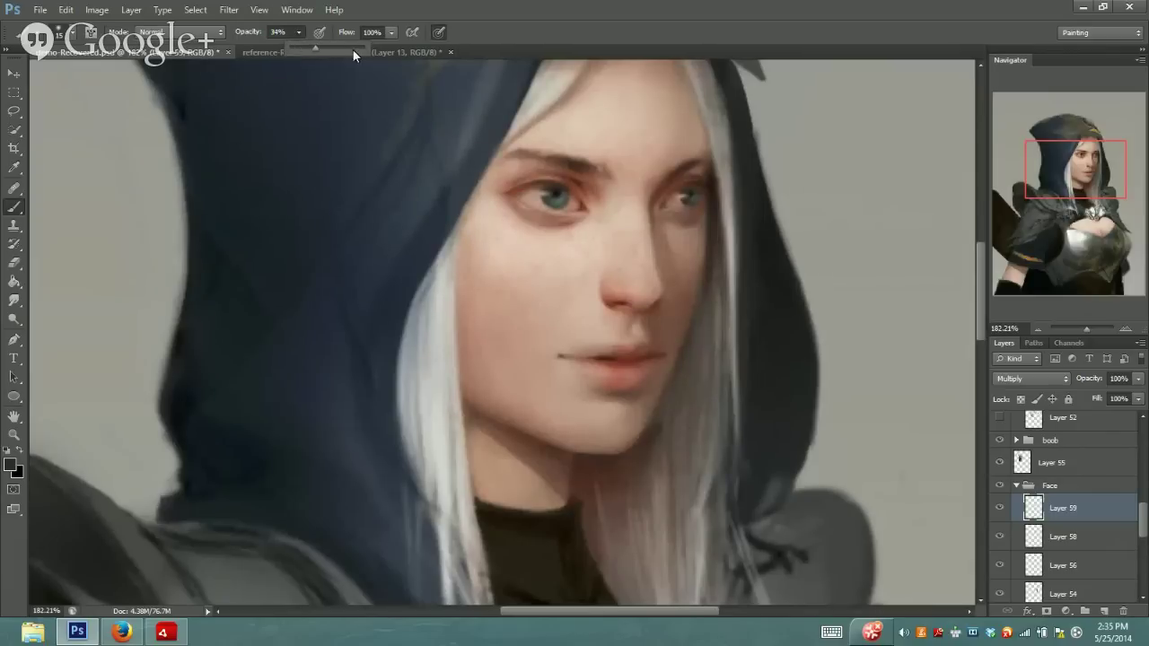
key("Return")
left_click_drag(711, 68, 725, 101)
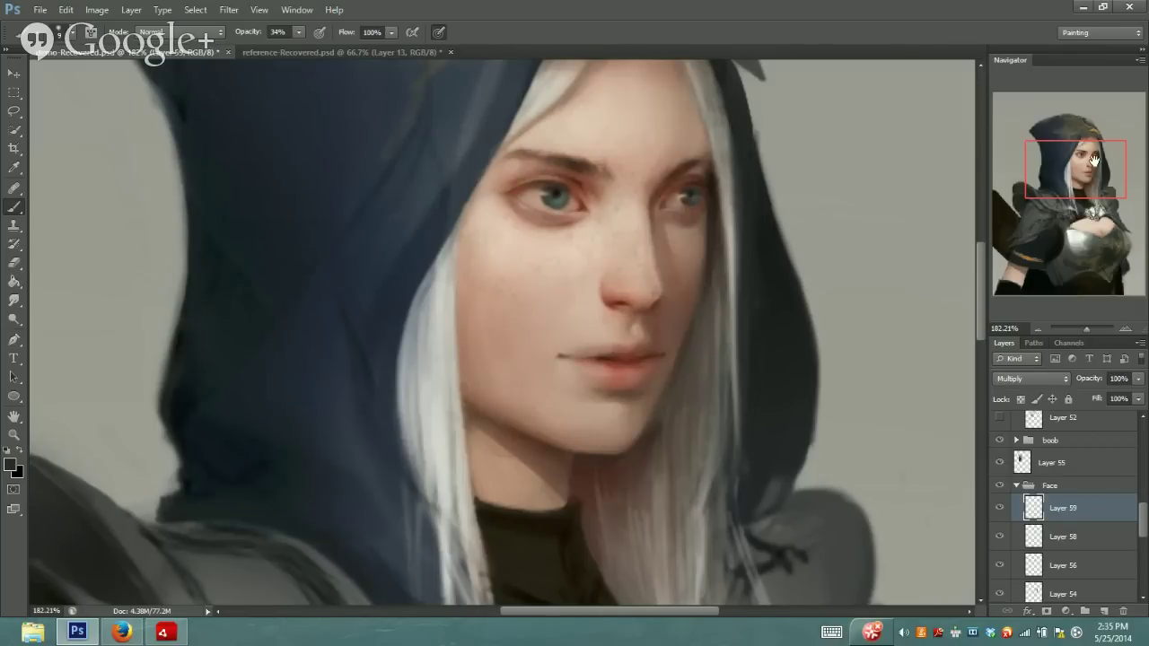
Reframe the view on the face and sample a lighter skin colour
left_click_drag(1093, 161, 1091, 151)
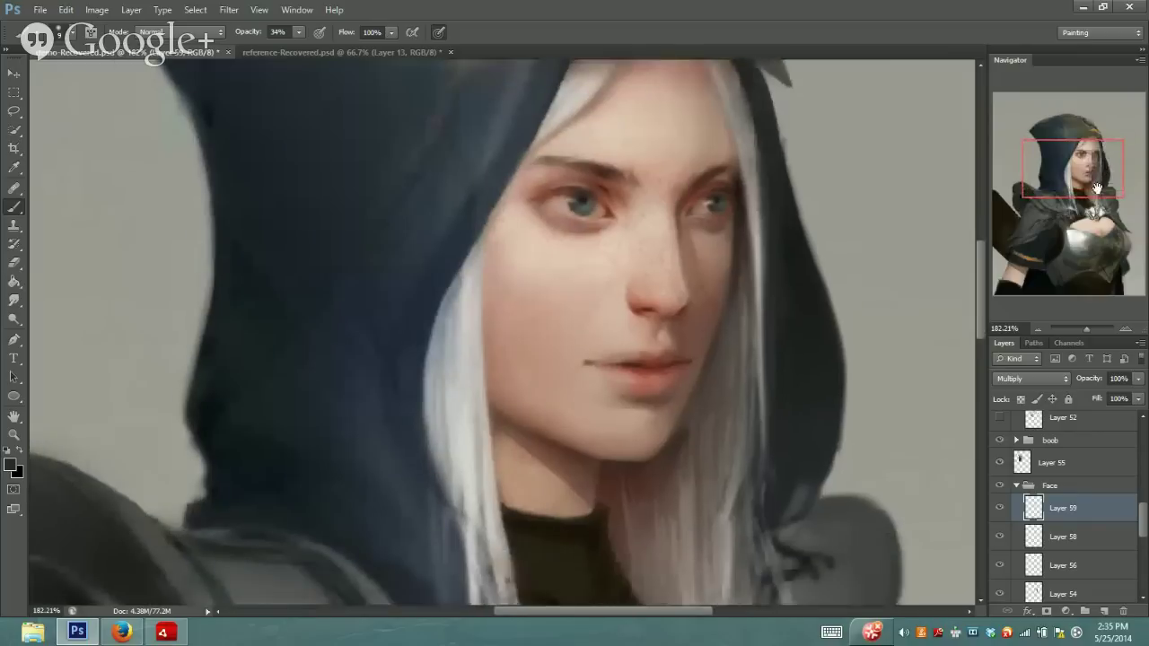
left_click_drag(1086, 329, 1087, 329)
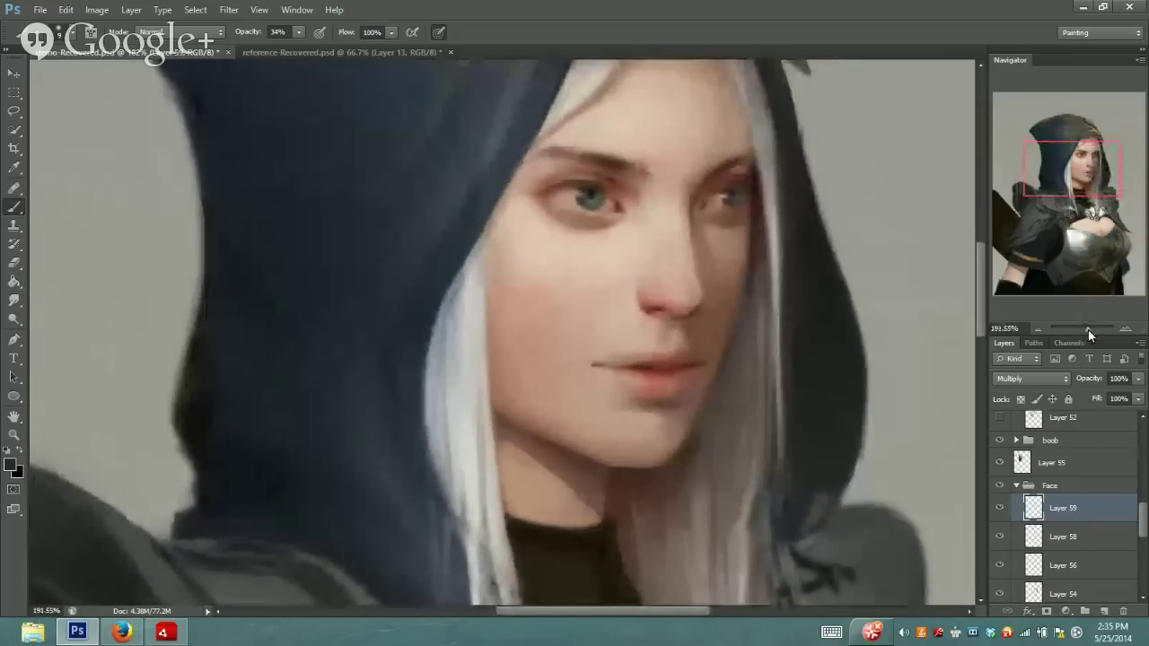
left_click_drag(1088, 174, 1091, 162)
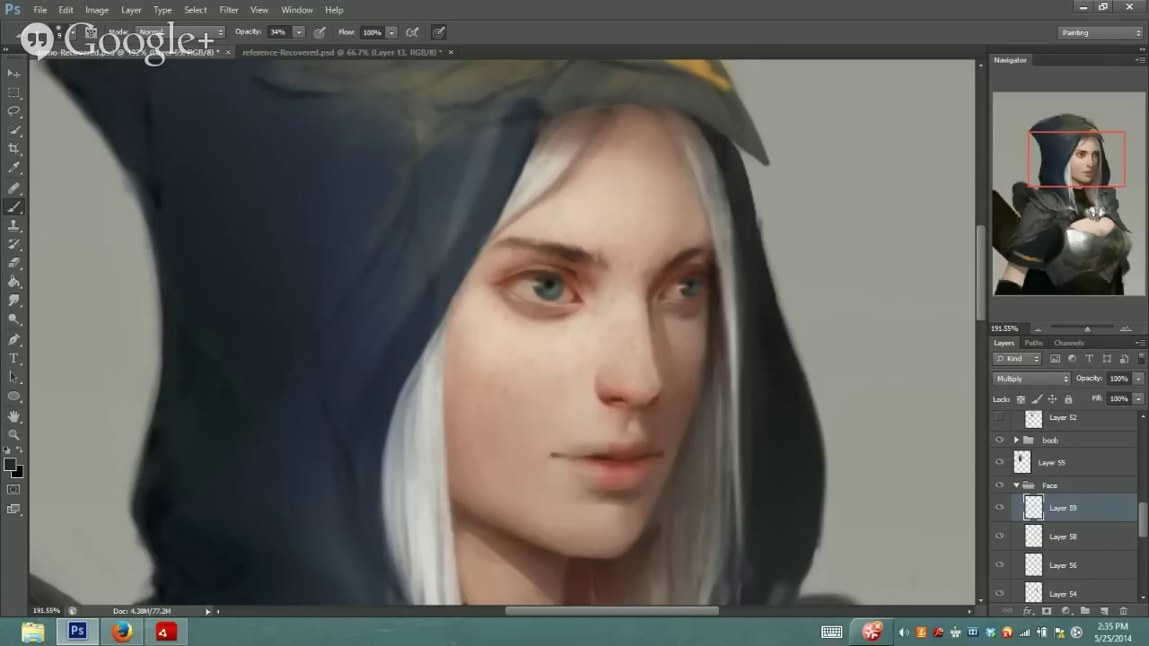
left_click_drag(706, 153, 715, 174)
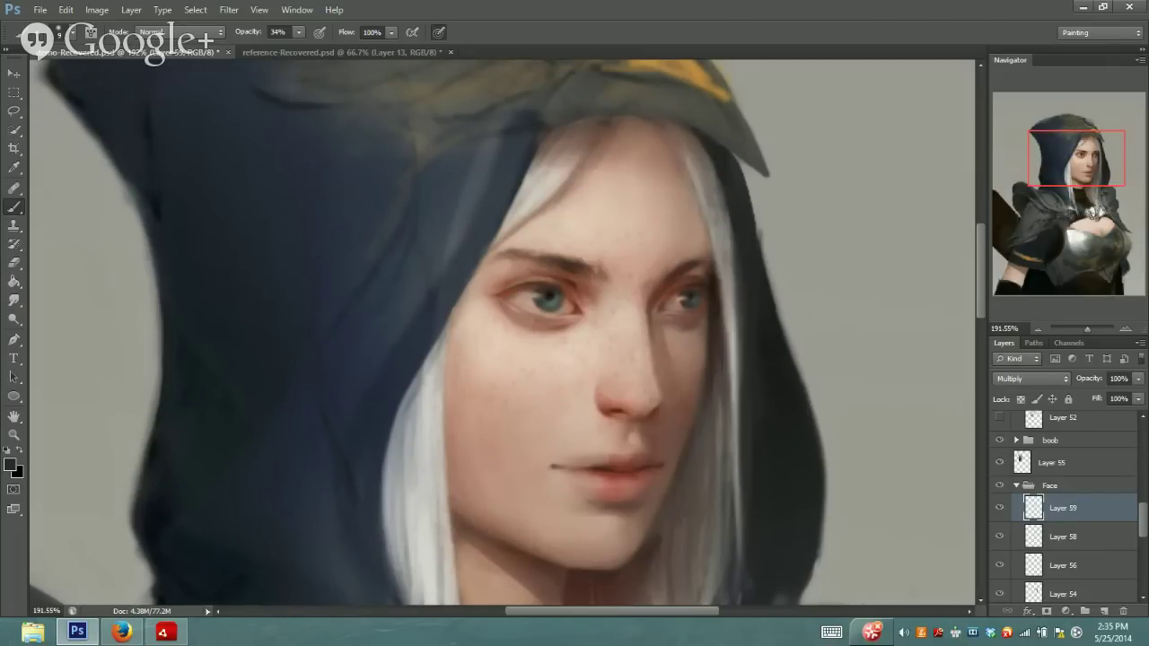
left_click(715, 172, "alt")
On Layer 58, sample colours near the forehead hairline and hood edge, brush at 19% opacity
left_click(298, 33)
left_click(1063, 536)
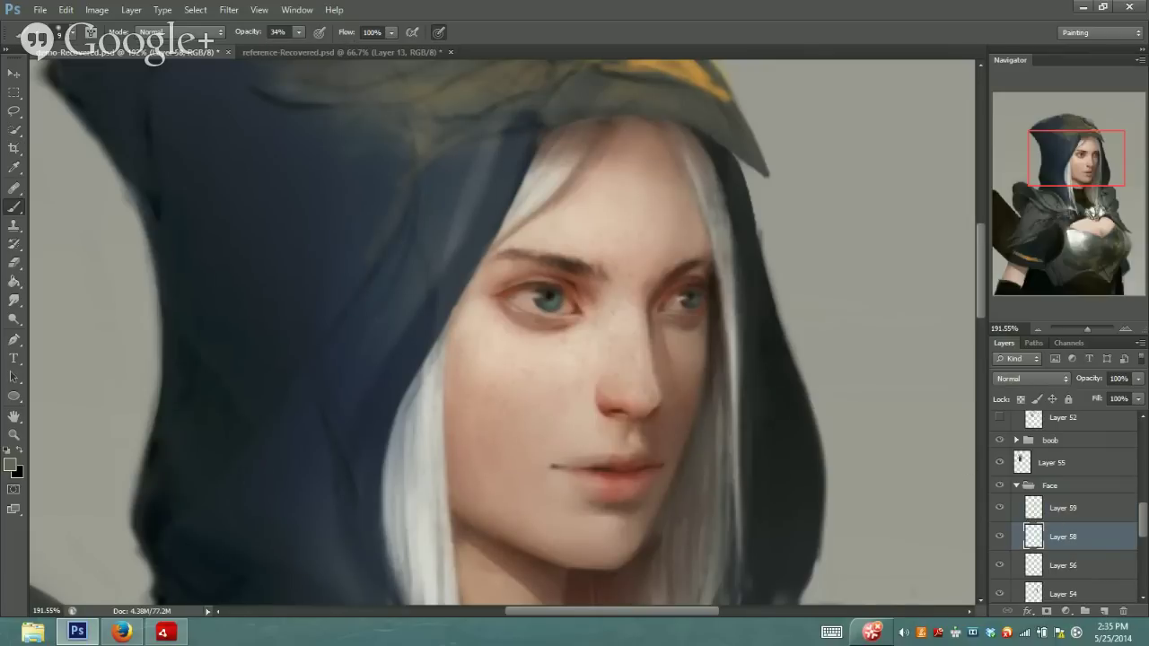
left_click(14, 168)
left_click(708, 162)
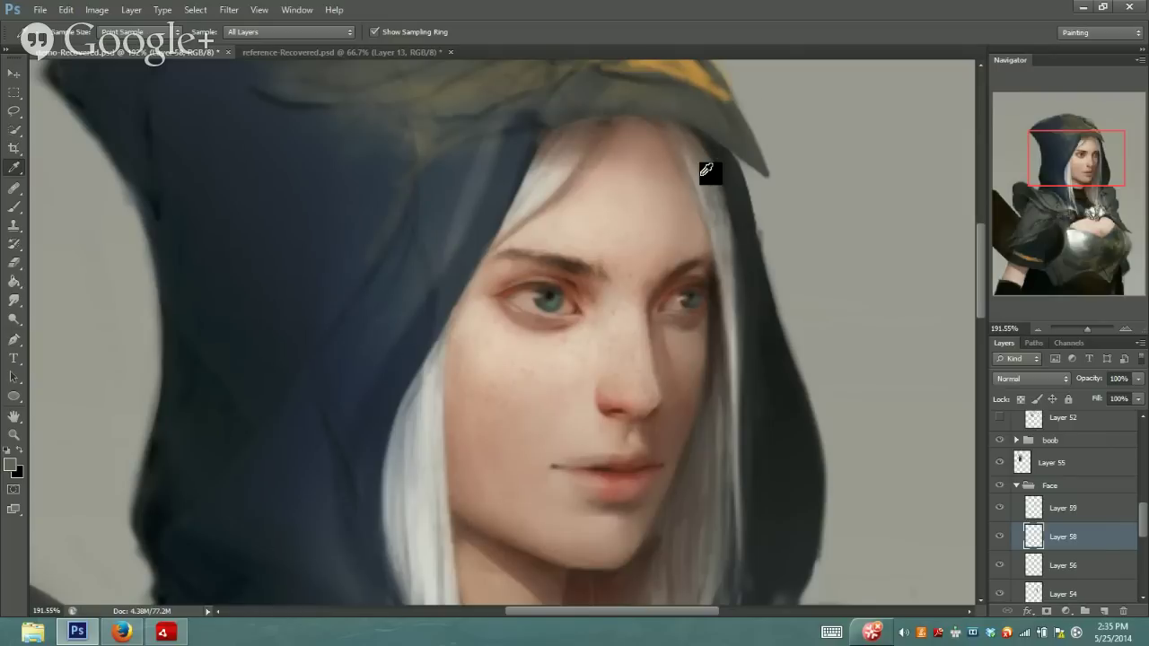
left_click_drag(708, 174, 691, 176)
left_click(546, 178)
left_click(16, 210)
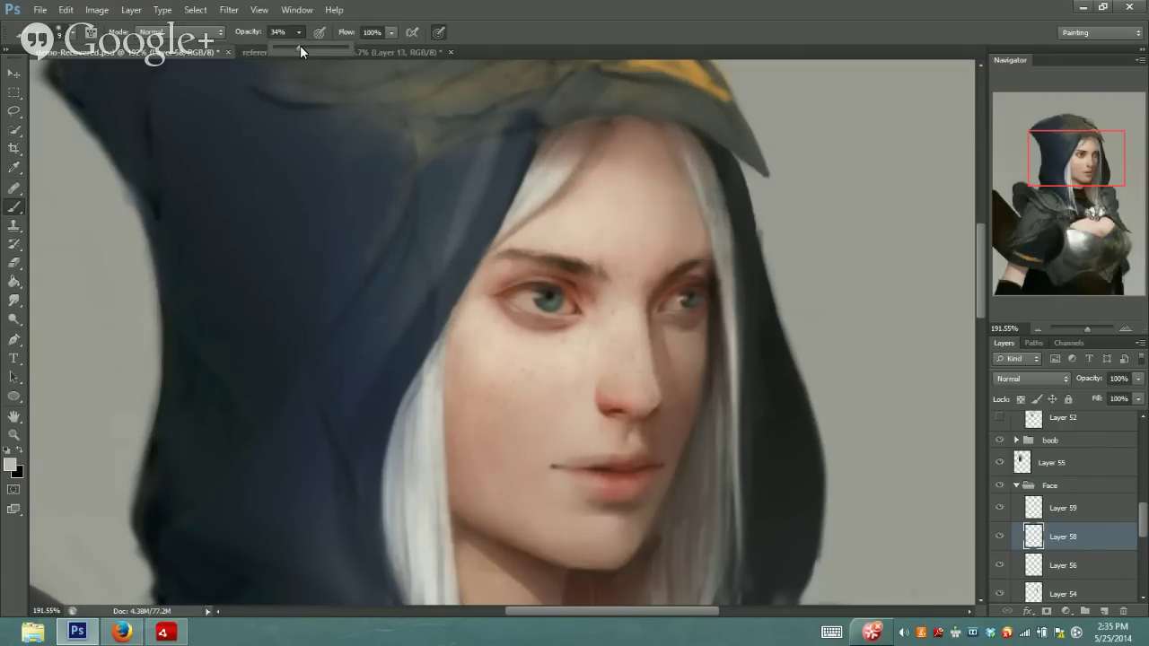
left_click_drag(300, 44, 287, 47)
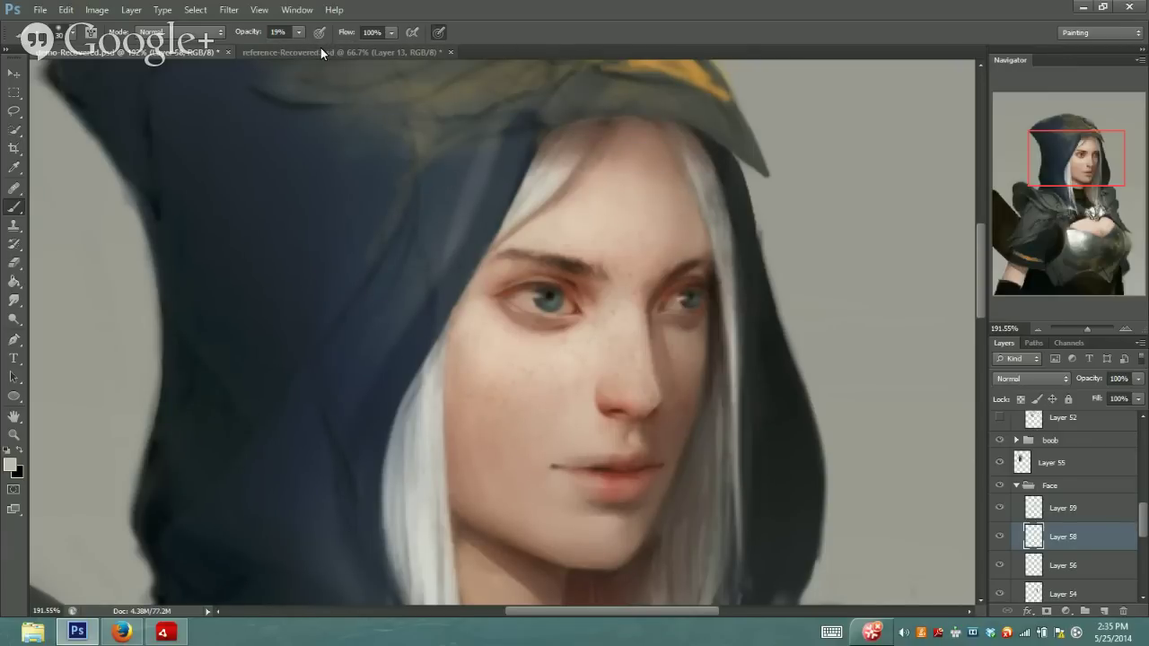
On Layer 59, sample forehead and cheek skin tones with the brush at 9–13% opacity
key("alt+bracketright")
left_click(298, 31)
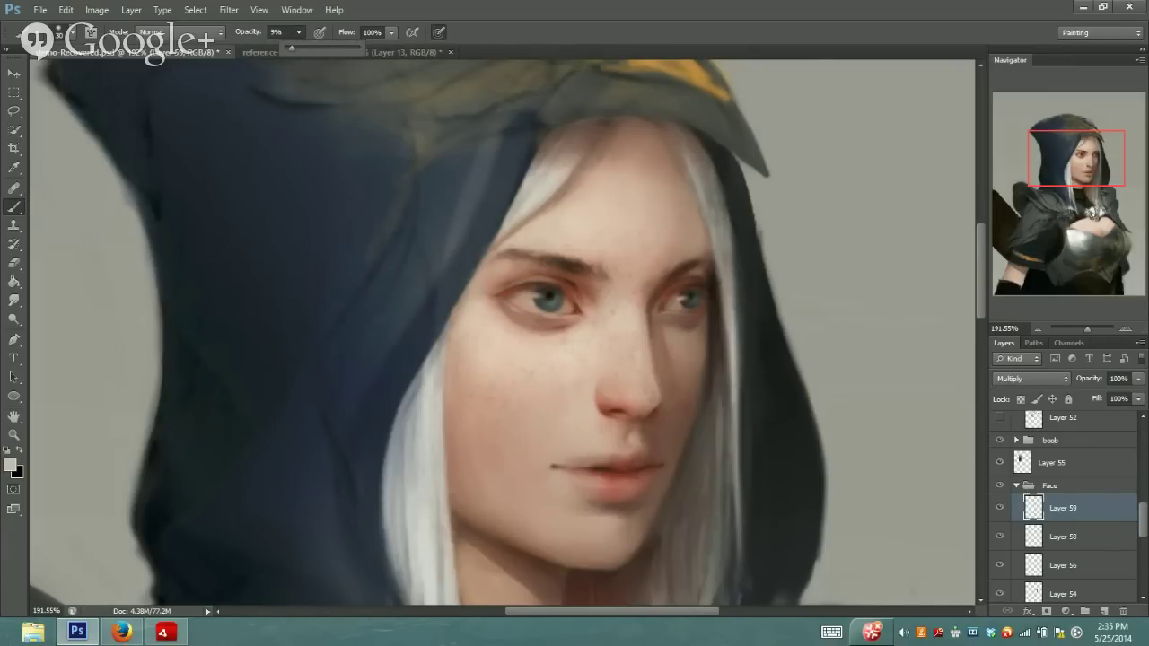
left_click(687, 154)
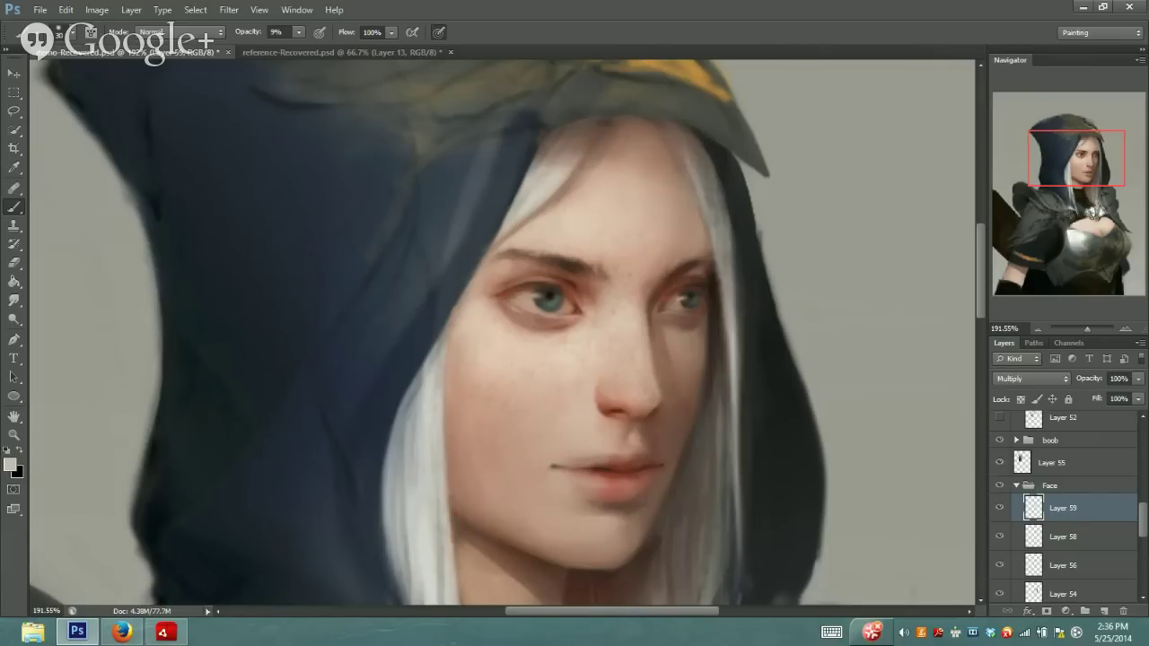
left_click(537, 191, "alt")
left_click_drag(293, 31, 301, 48)
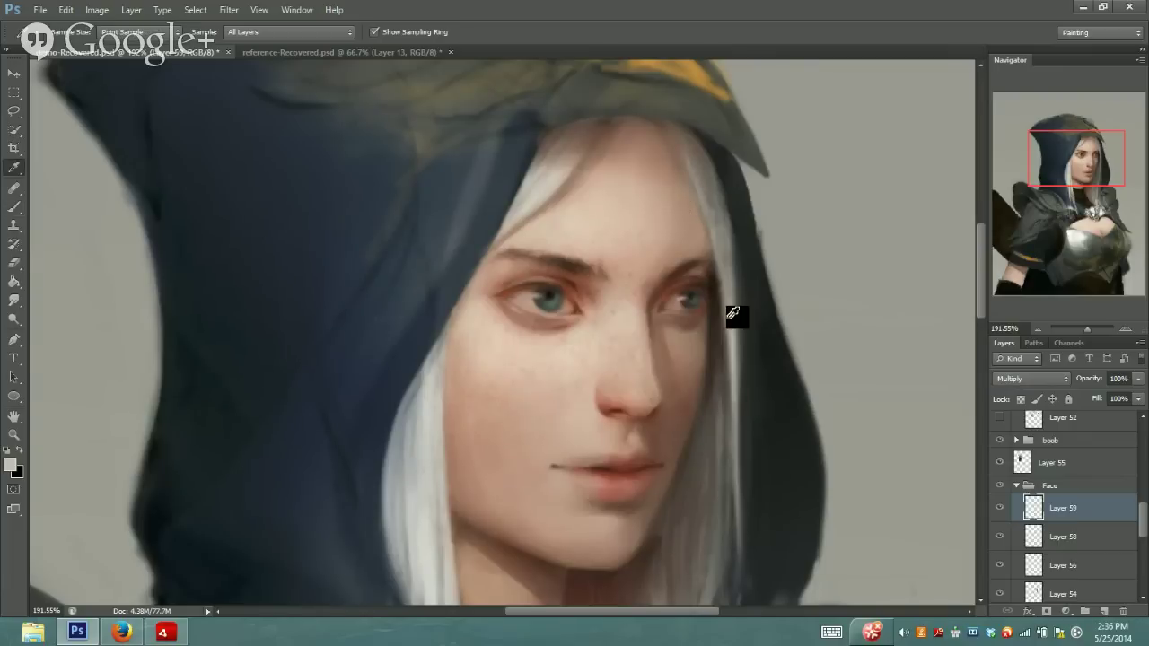
left_click(729, 321, "alt")
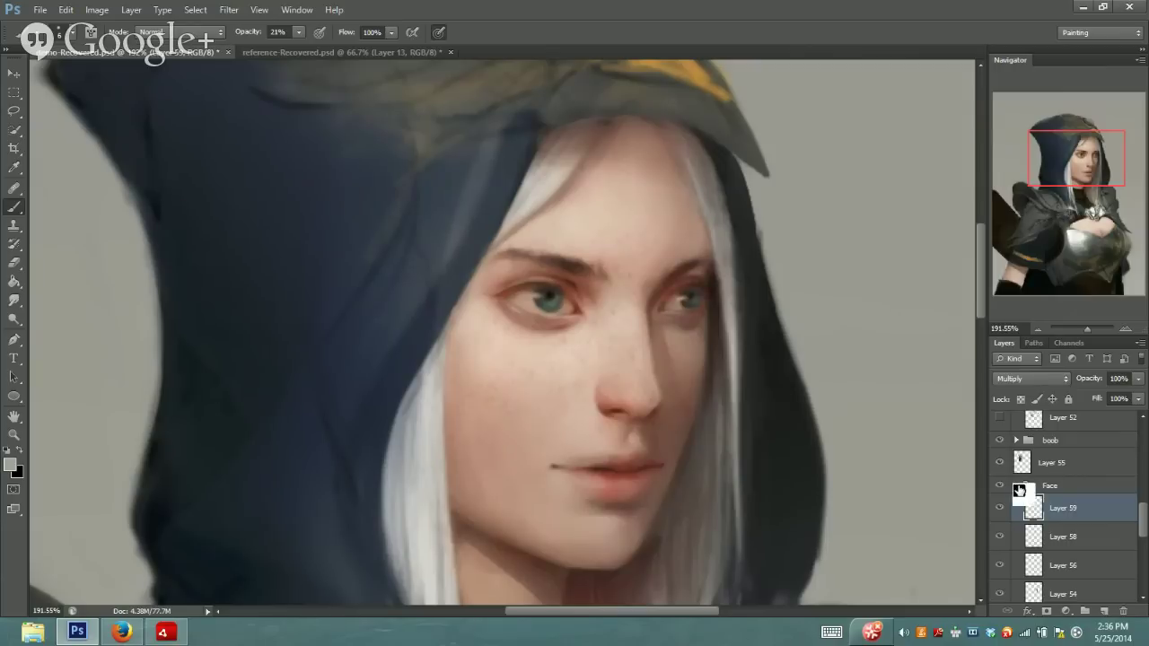
Switch between Layers 58 and 59, erasing and resampling freckle touch-ups
left_click_drag(1023, 495, 1034, 538)
left_click(1034, 538)
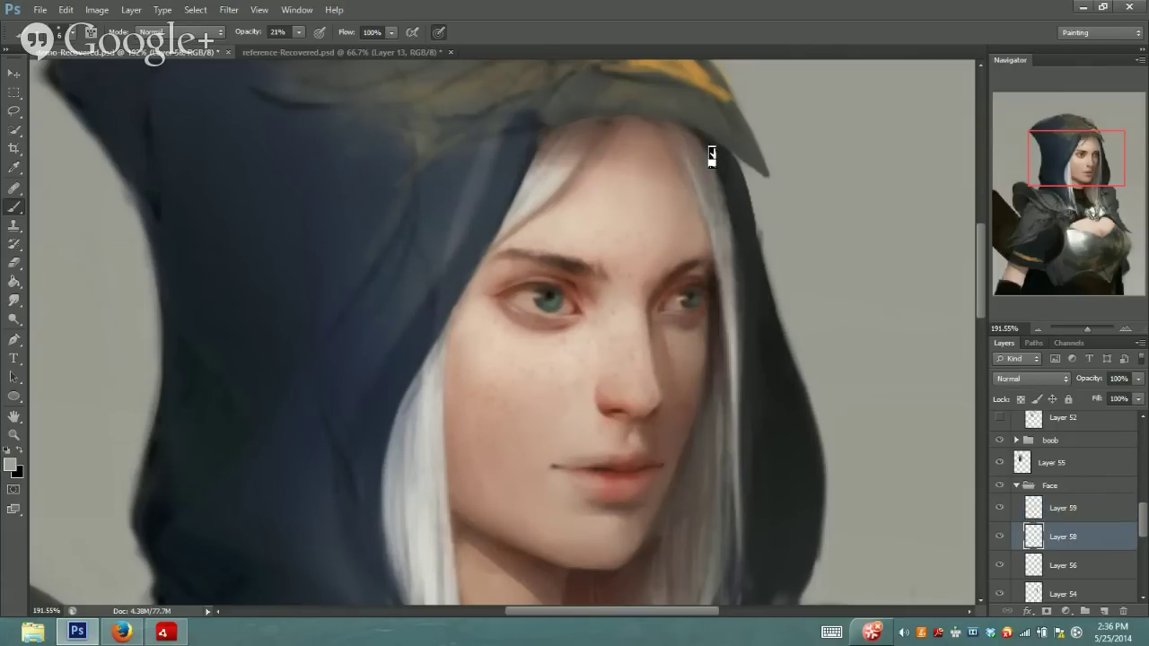
left_click(1034, 508)
key("e")
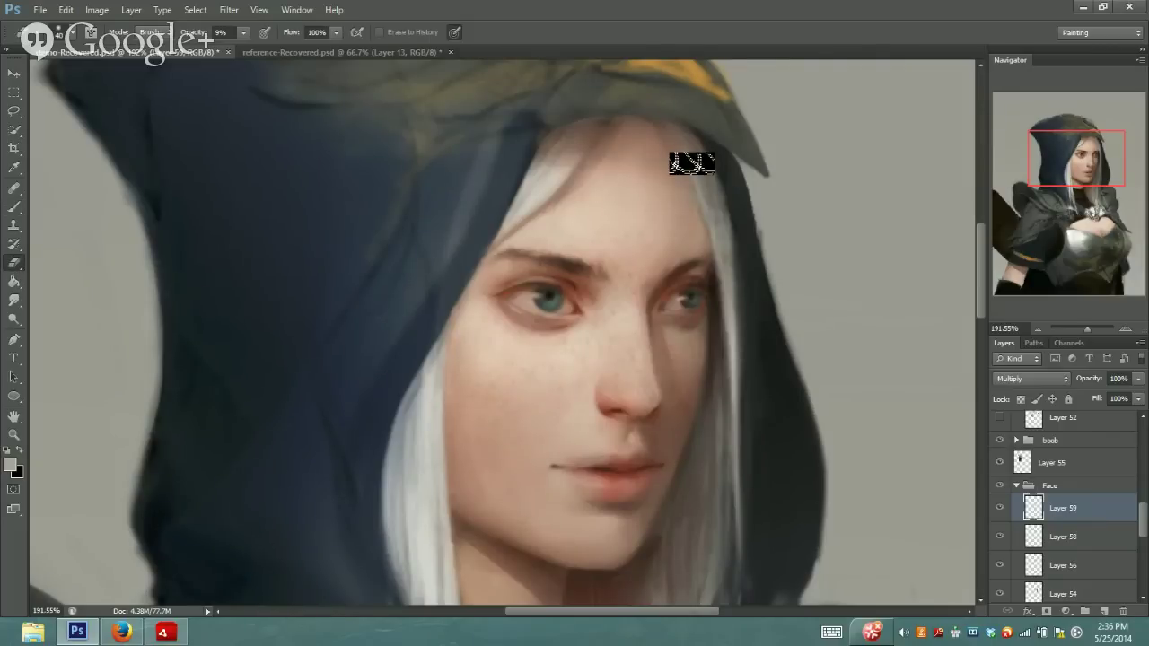
left_click(1048, 539)
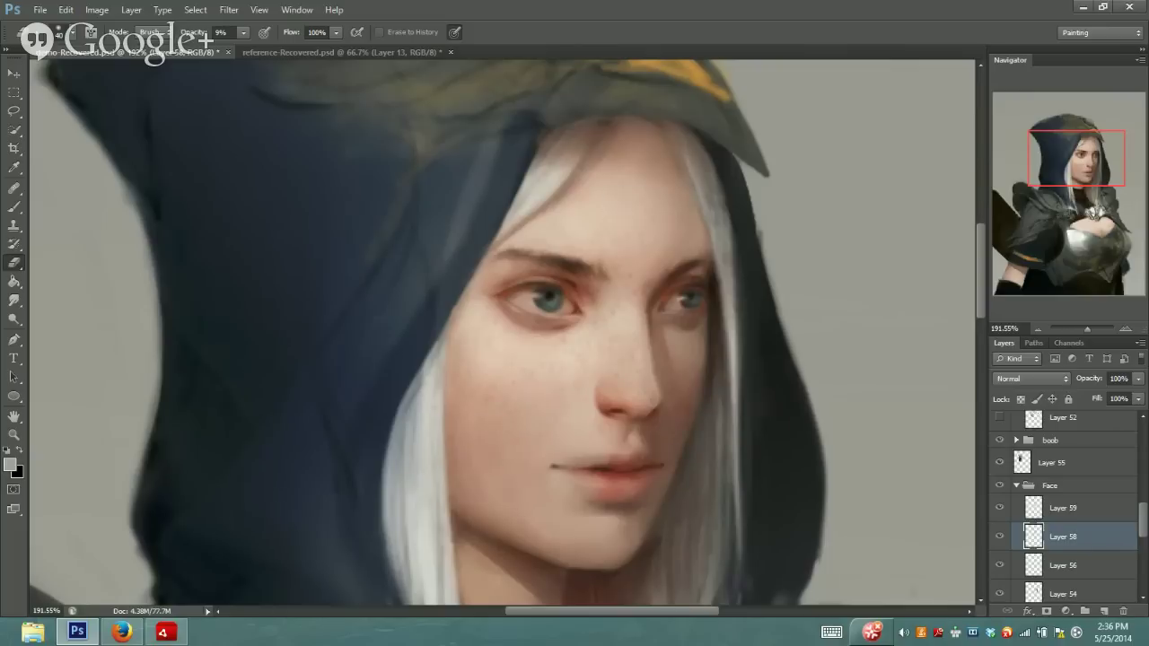
key("i")
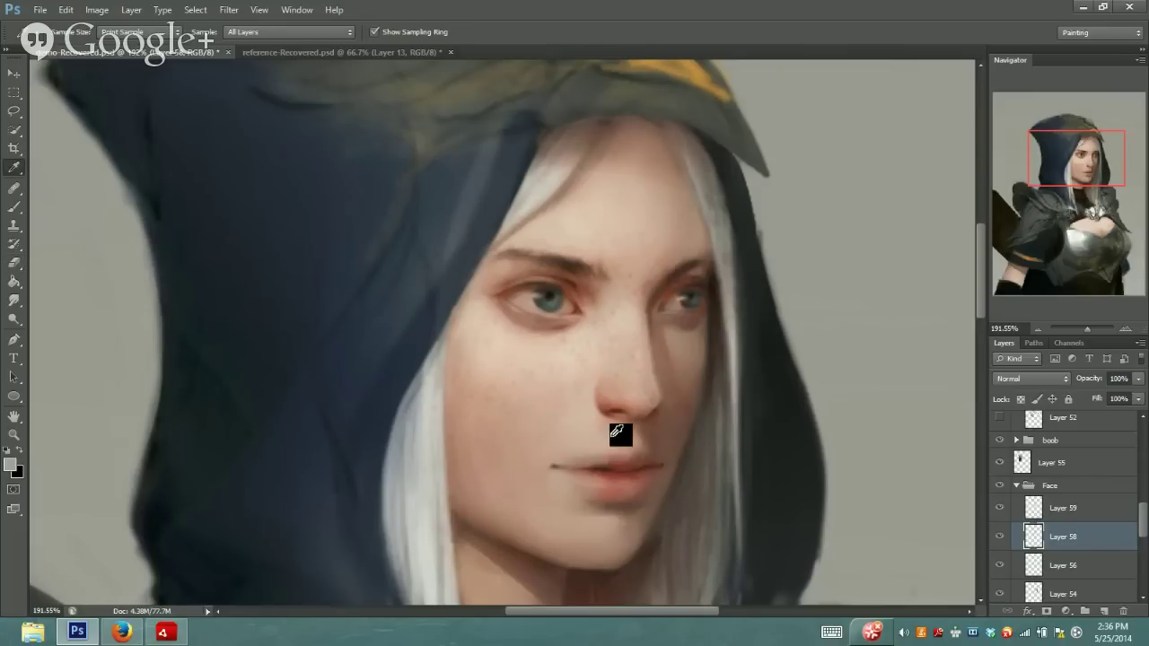
left_click_drag(1102, 106, 1079, 328)
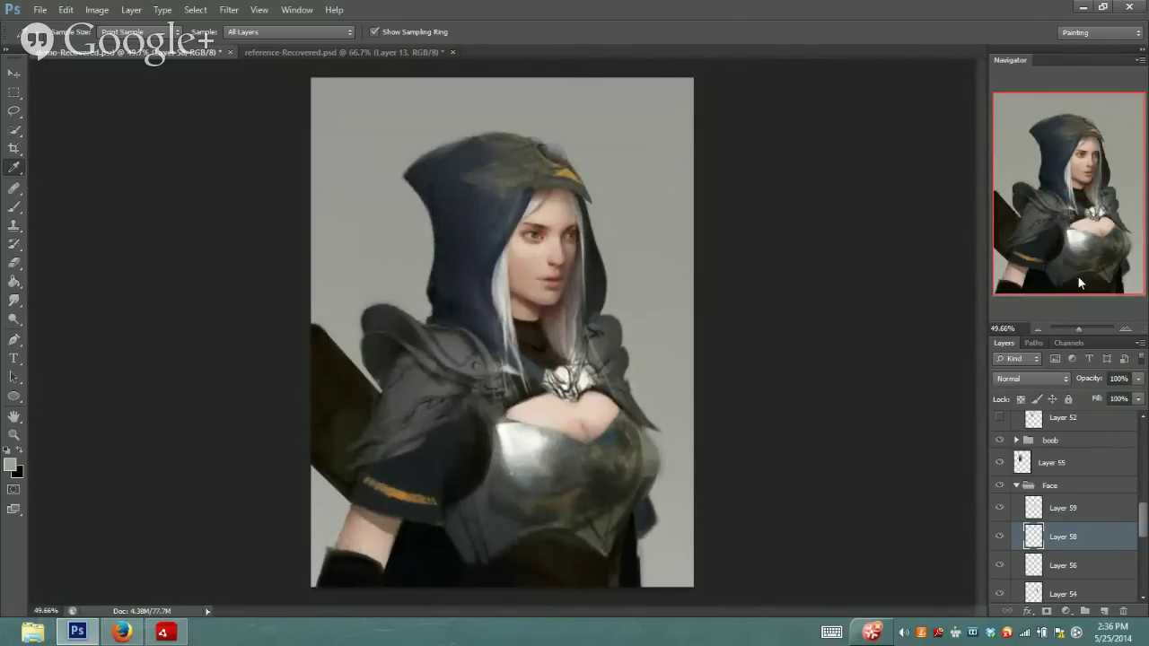
Zoom to 110.52% on the head and shoulders and select Layer 59 for brushing
left_click_drag(1083, 326, 1083, 329)
left_click_drag(1078, 234, 1047, 215)
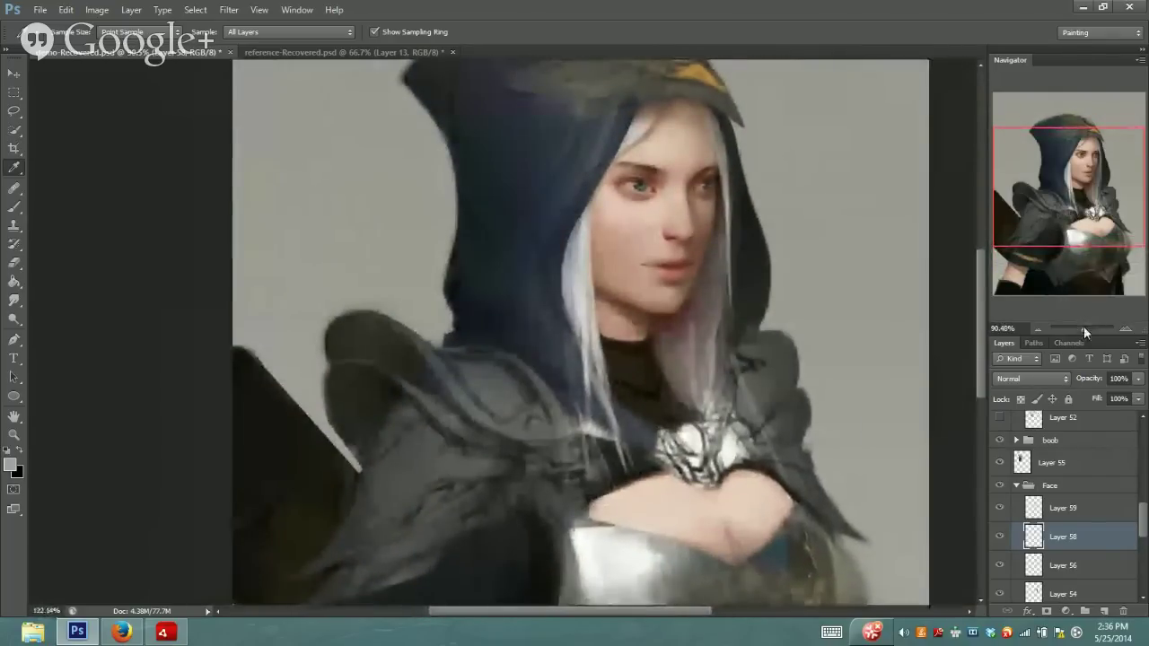
left_click_drag(1084, 326, 1085, 327)
left_click_drag(1084, 198, 1078, 193)
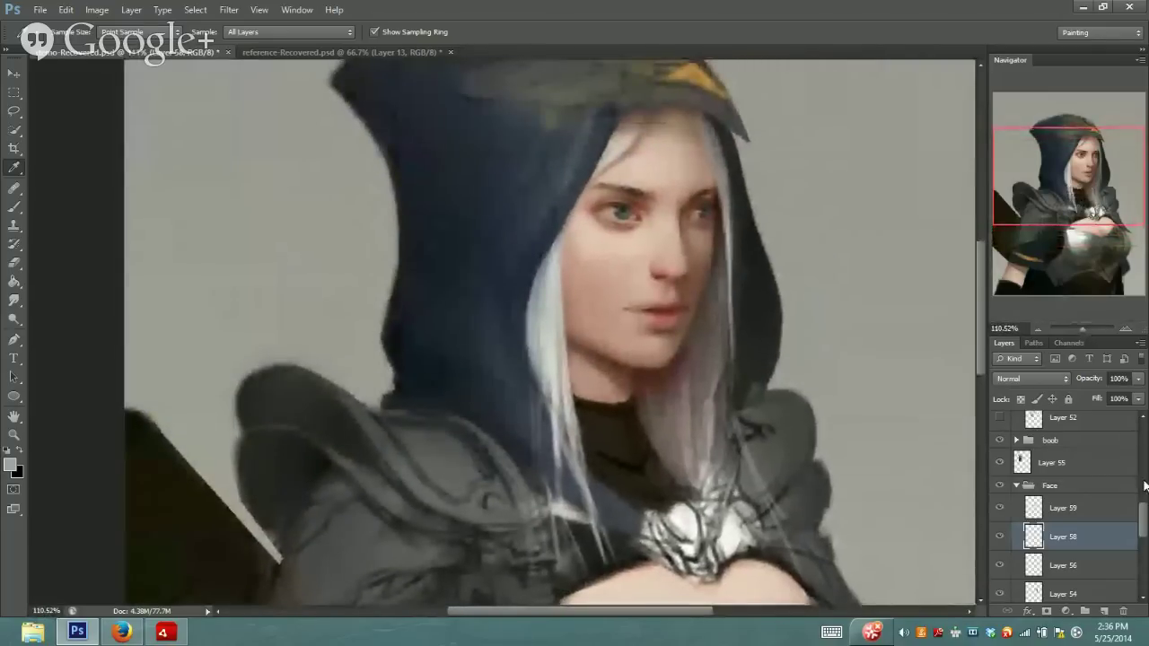
scroll(1058, 507, "up", 5)
left_click(1058, 507)
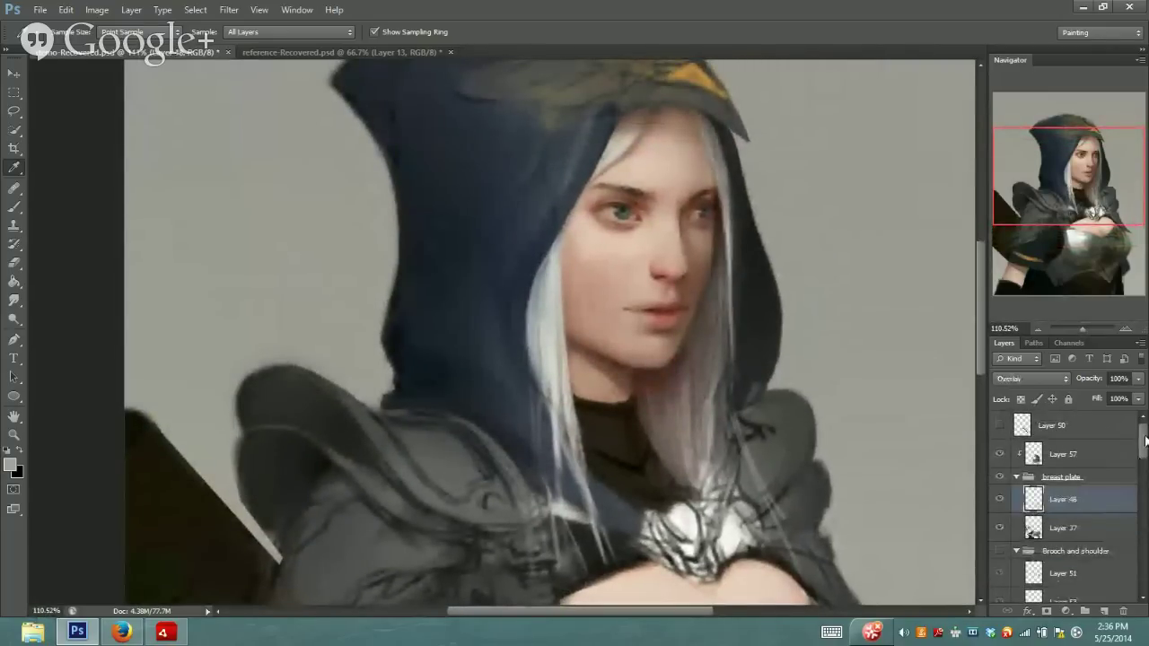
left_click_drag(1141, 440, 1133, 515)
left_click(1082, 521)
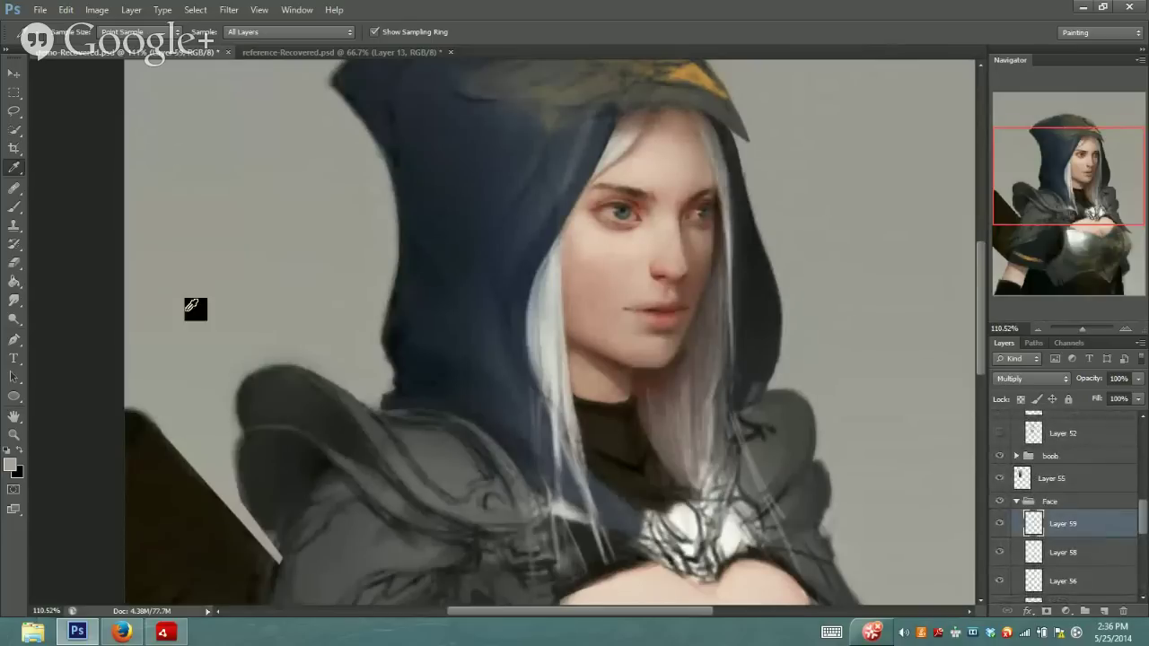
left_click(15, 206)
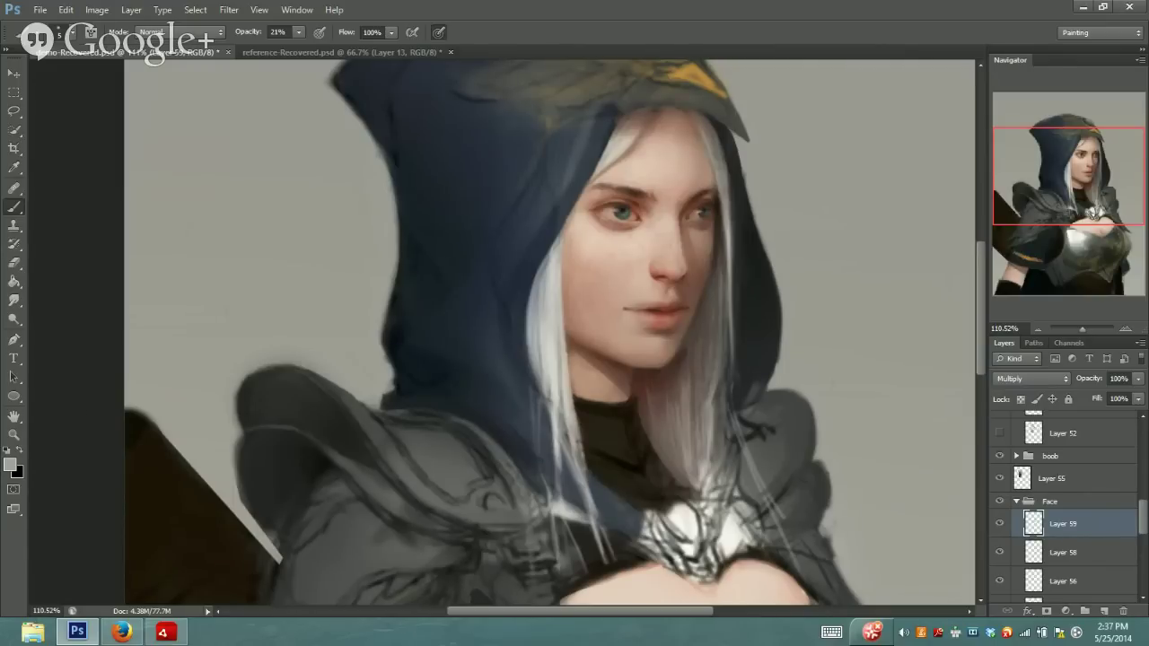
Choose the 'texture - dirty dots' brush preset at 254 px and zoom to 149.18%
left_click(71, 39)
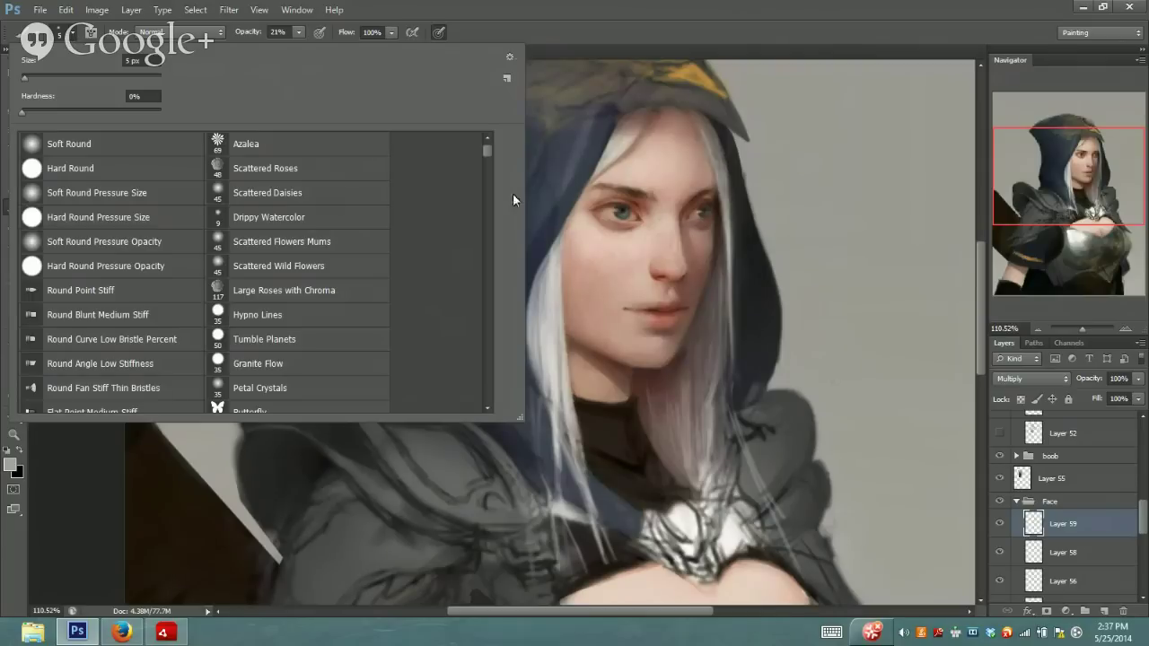
mouse_move(487, 150)
left_mouse_down()
mouse_move(500, 333)
mouse_move(498, 263)
mouse_move(509, 309)
mouse_move(493, 307)
mouse_move(488, 251)
left_mouse_up()
left_click(313, 189)
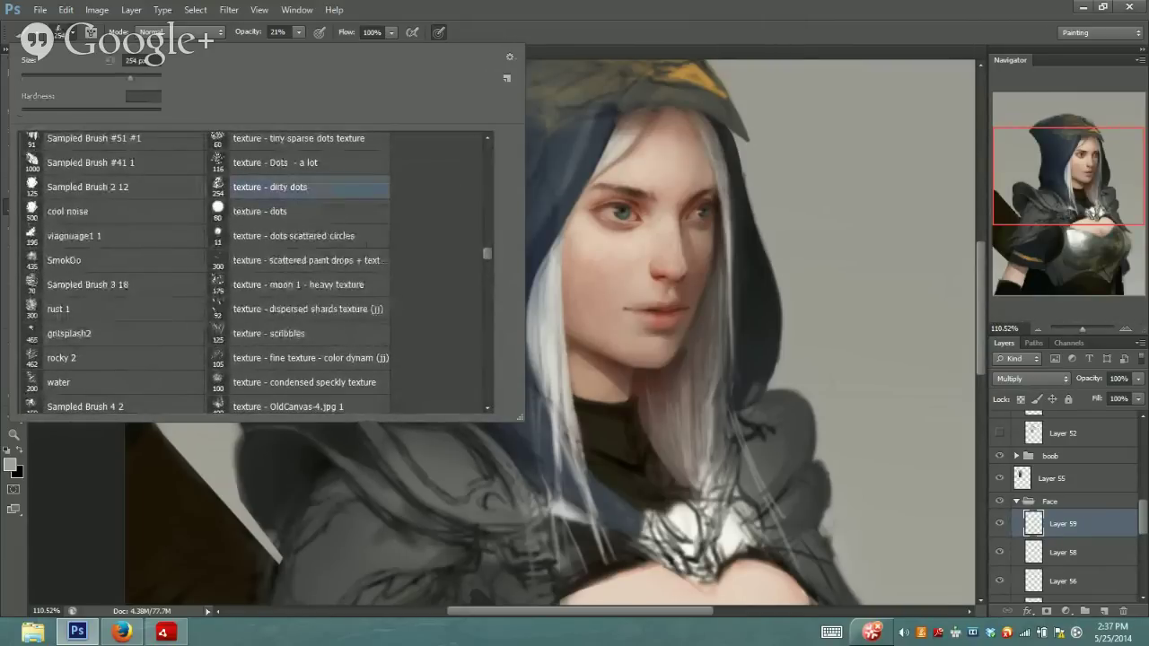
left_click(946, 21)
left_click_drag(1083, 328, 1091, 328)
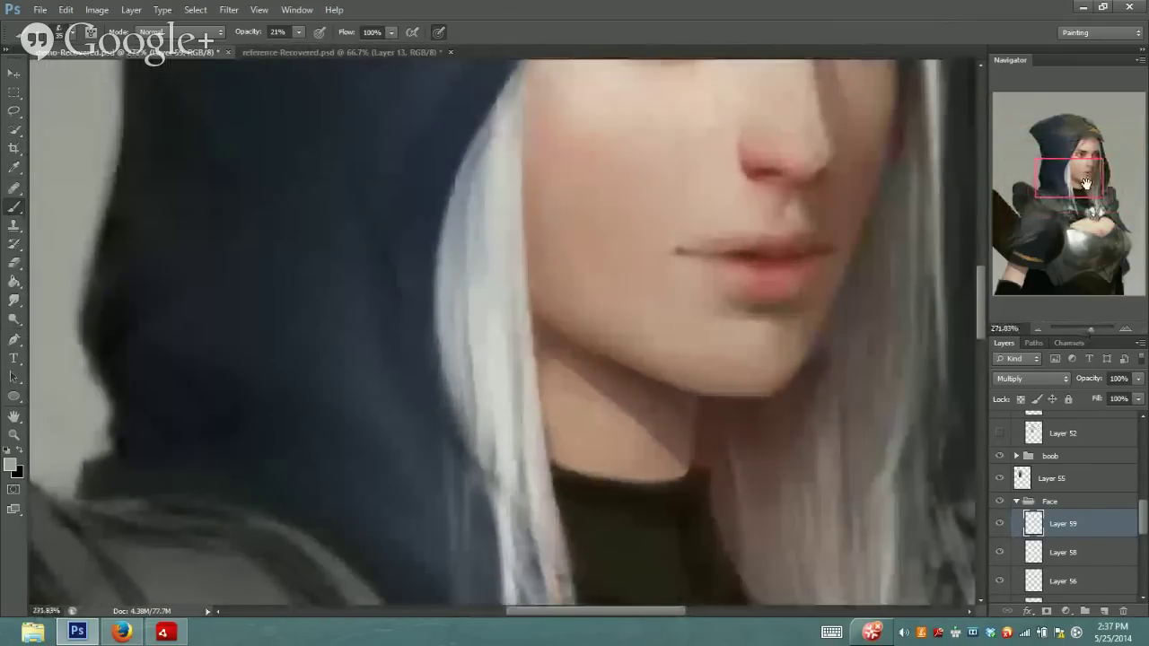
Sample a chin skin colour and set a slightly smaller brush to 33% opacity
mouse_move(1074, 180)
left_mouse_down()
mouse_move(1086, 161)
mouse_move(1080, 170)
left_mouse_up()
left_click(14, 167)
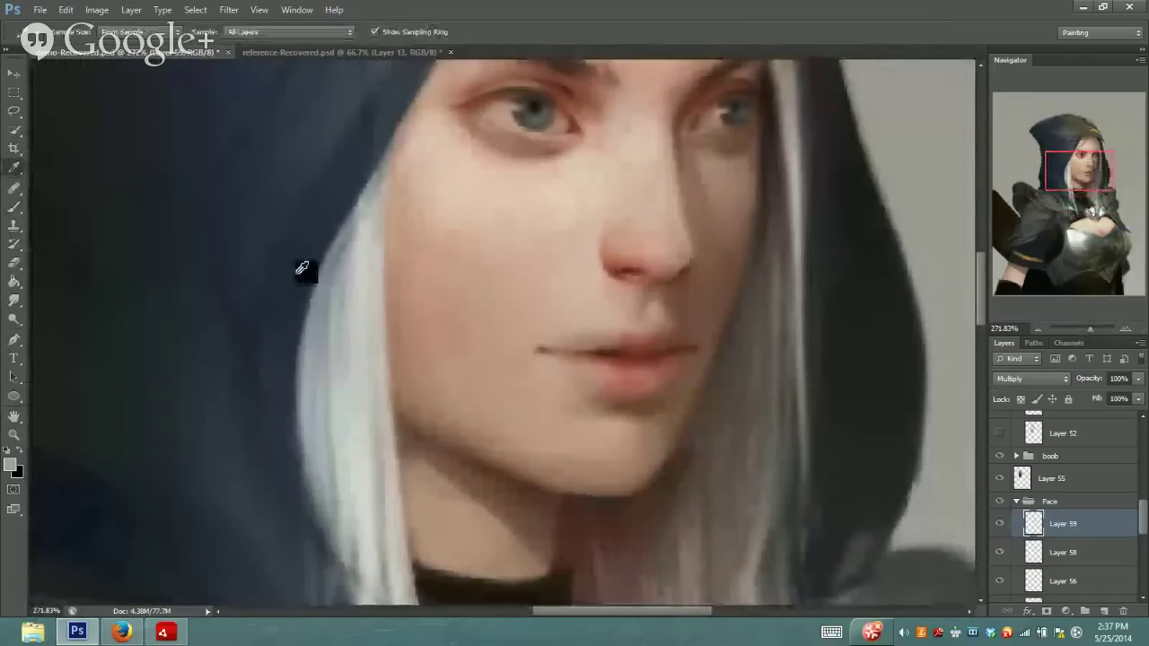
left_click(585, 508)
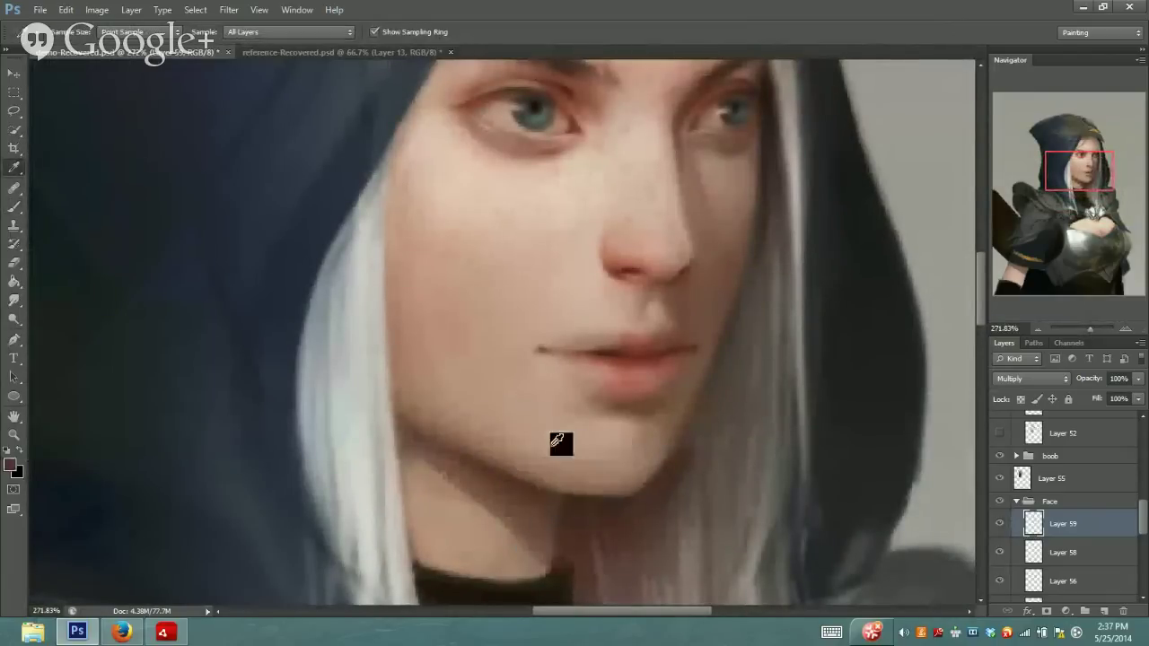
left_click(14, 205)
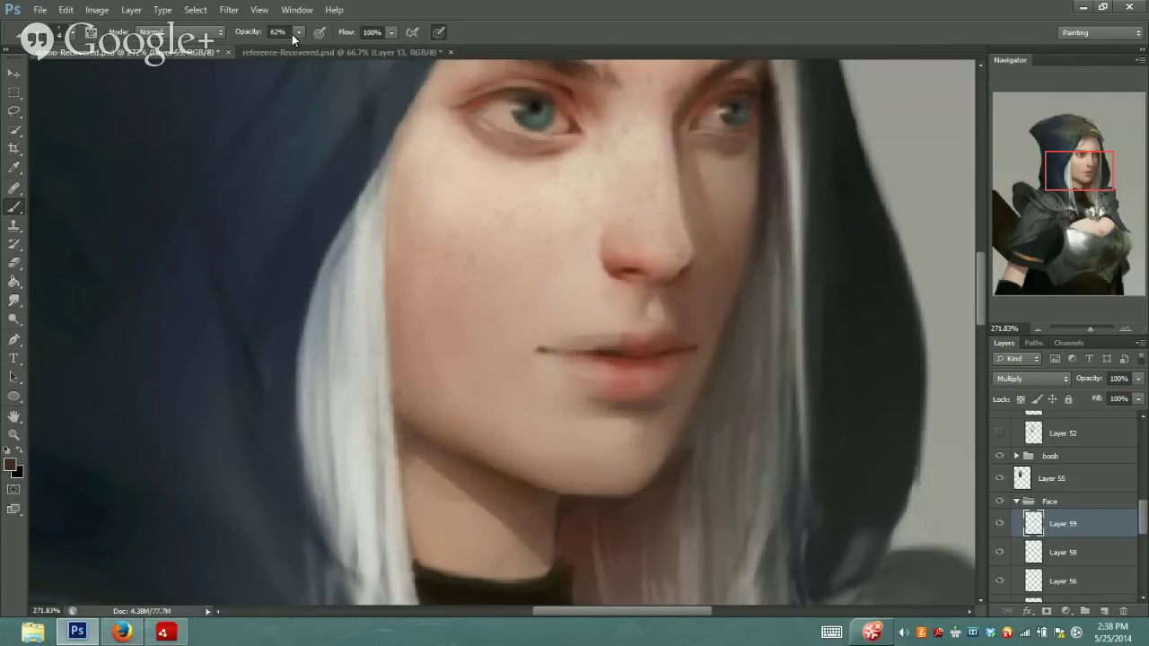
left_click_drag(297, 49, 278, 49)
key("bracketleft")
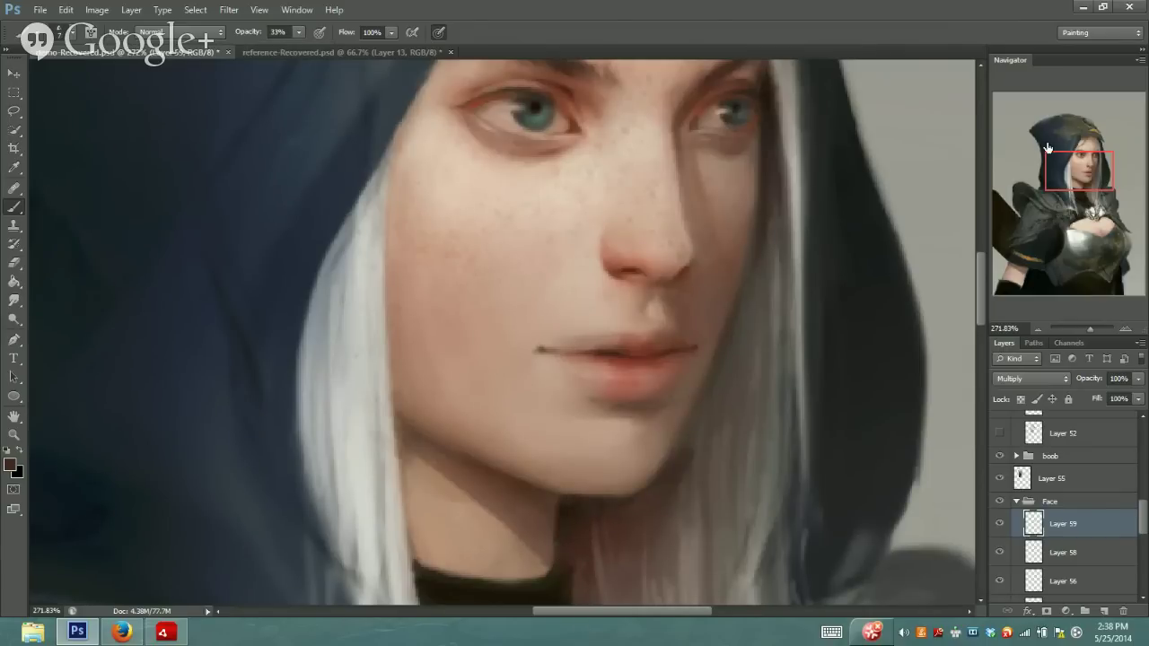
left_click_drag(1090, 328, 1089, 329)
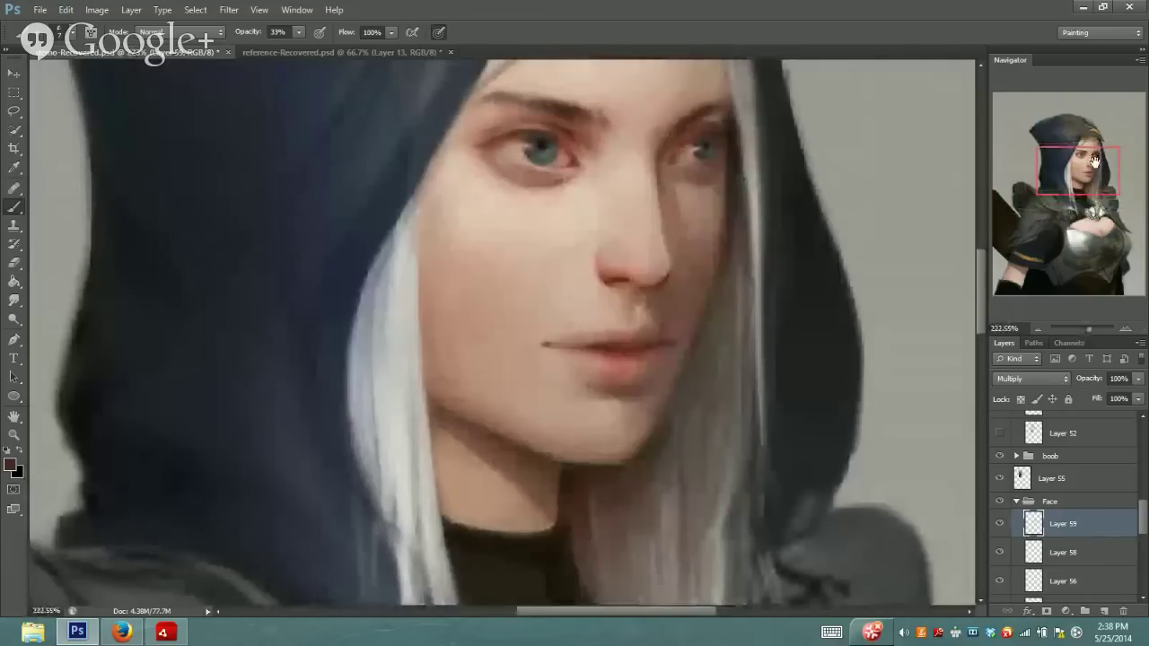
mouse_move(1097, 160)
left_mouse_down()
mouse_move(1098, 149)
mouse_move(1076, 177)
mouse_move(1089, 224)
mouse_move(1091, 161)
left_mouse_up()
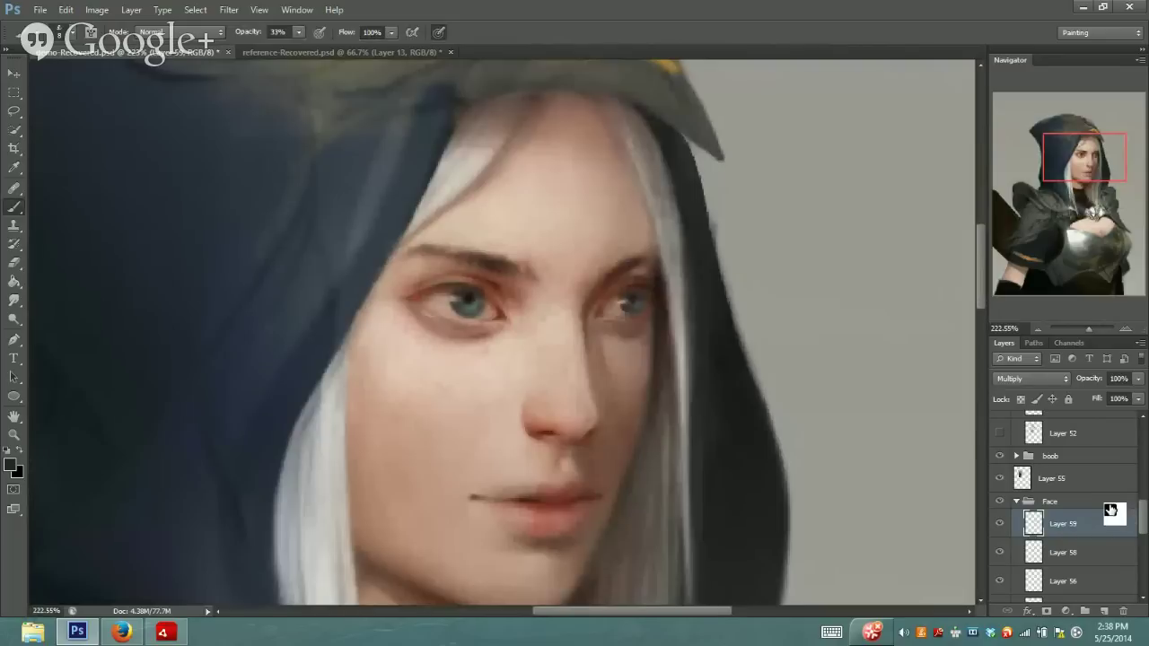
left_click_drag(1115, 515, 1058, 498)
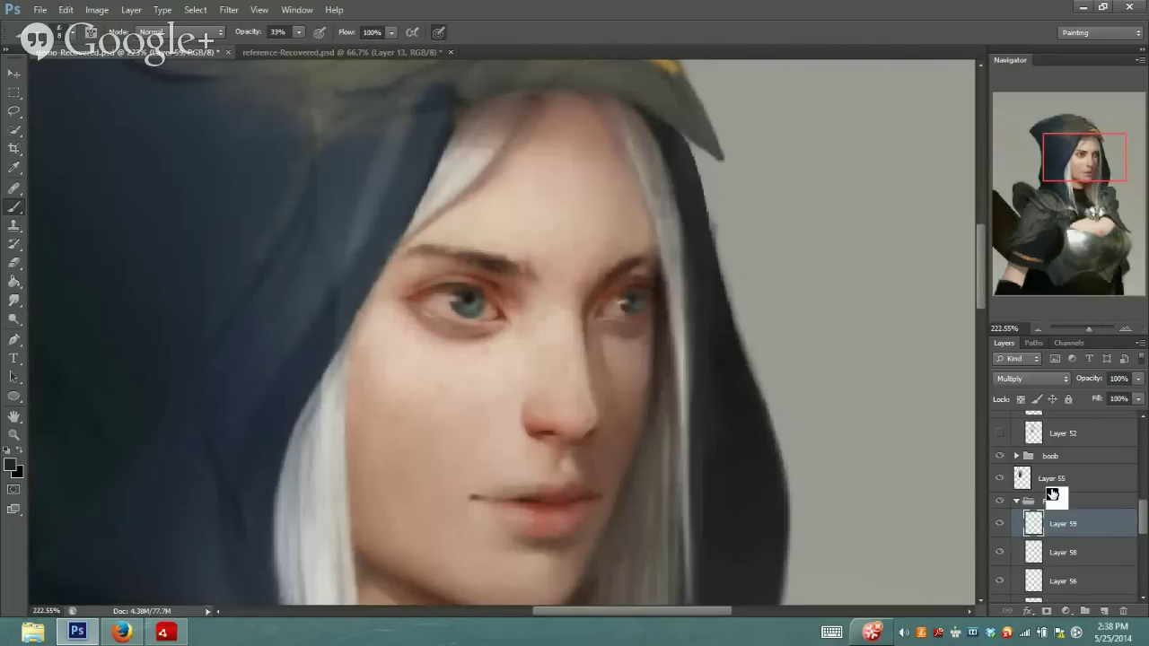
Make Layer 58 the active layer for painting with the brush
left_click(1039, 551)
key("i")
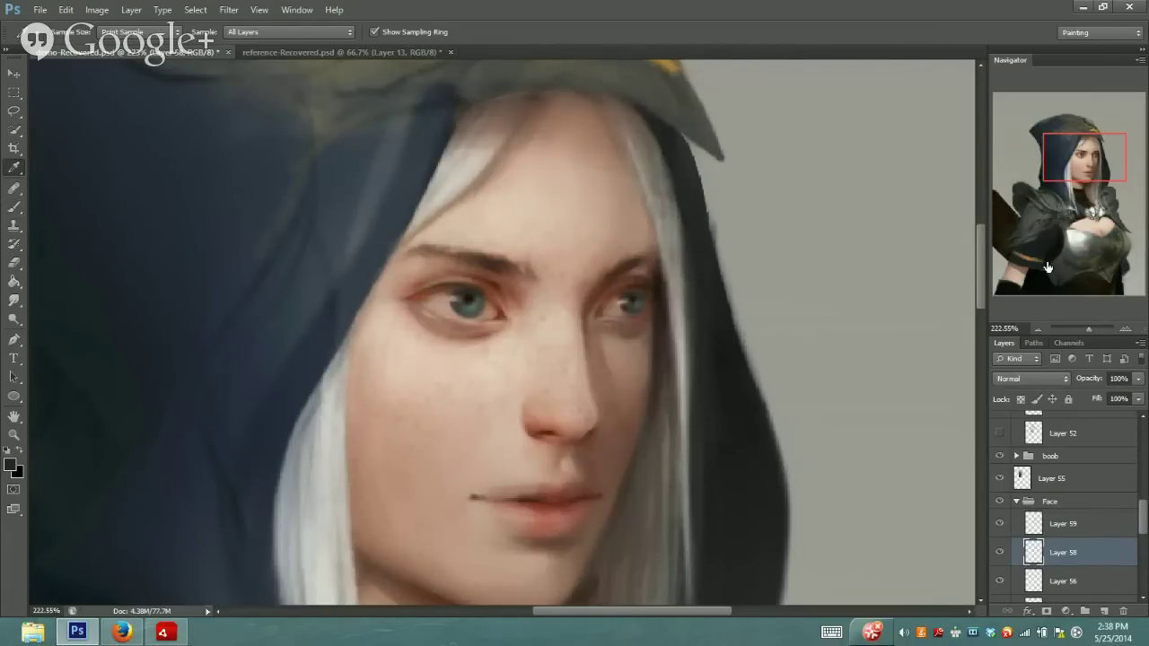
key("ctrl+z")
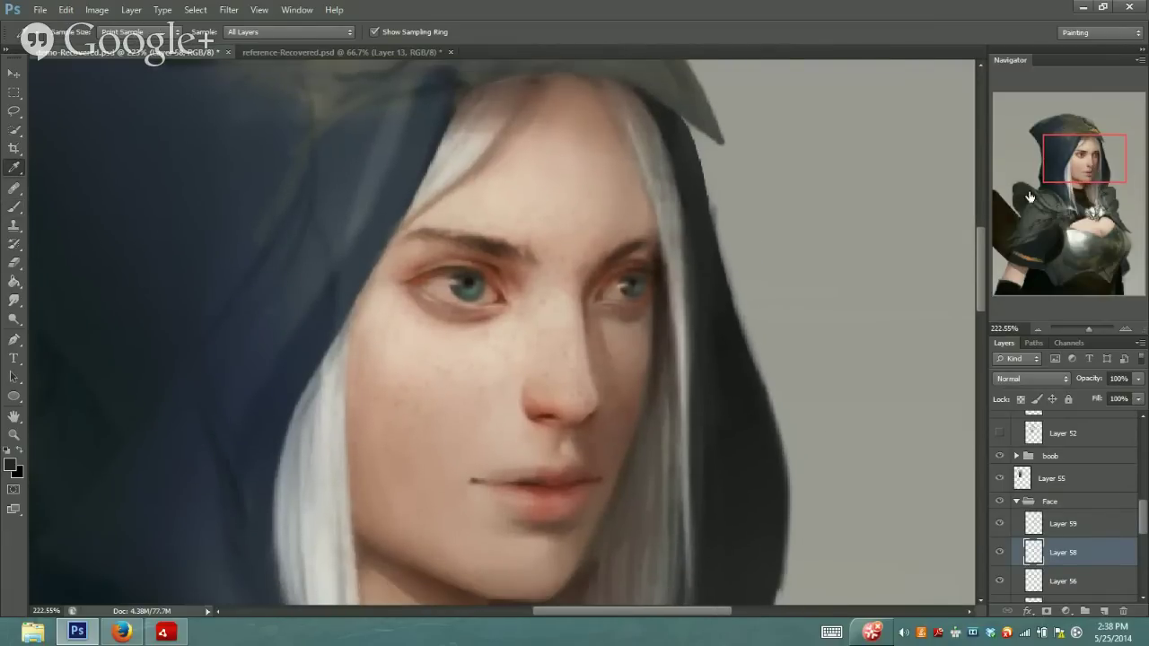
left_click(14, 207)
left_click_drag(1077, 150, 1084, 169)
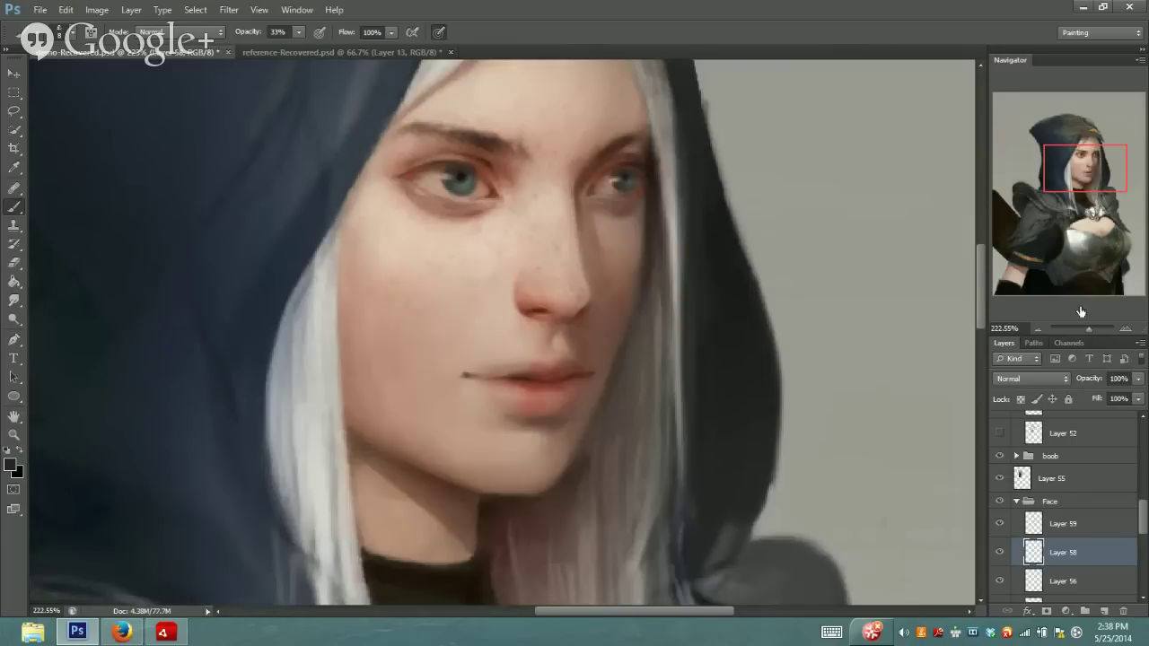
Select the 'effect- miracle dots' brush preset from the preset list
left_click(72, 35)
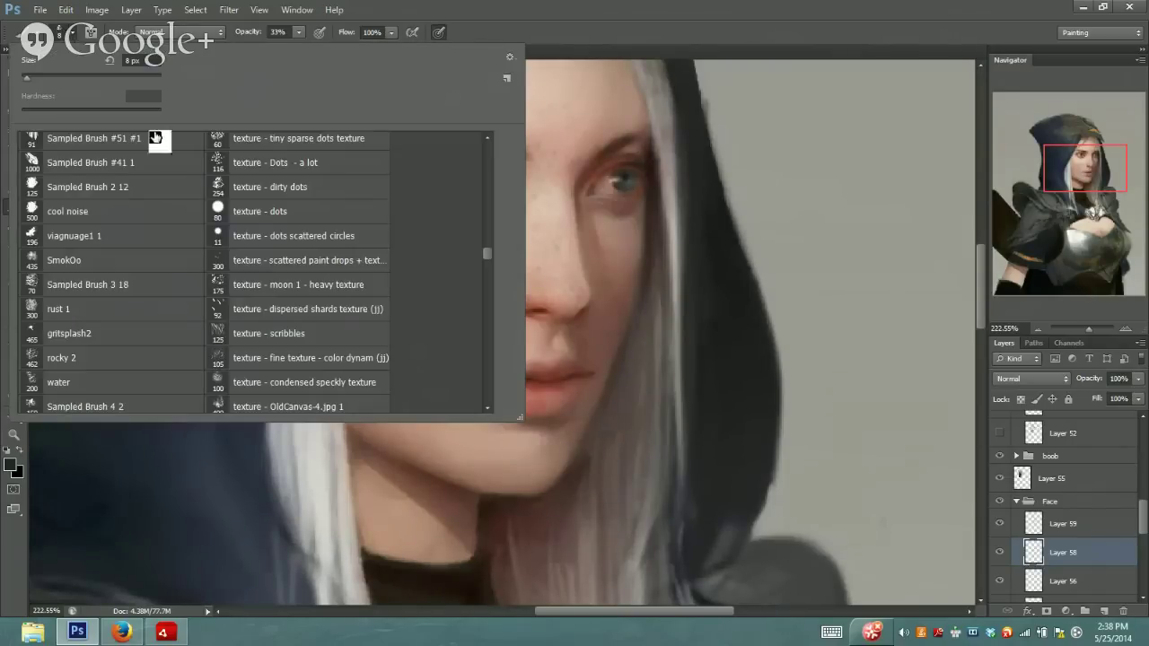
left_click_drag(488, 253, 486, 247)
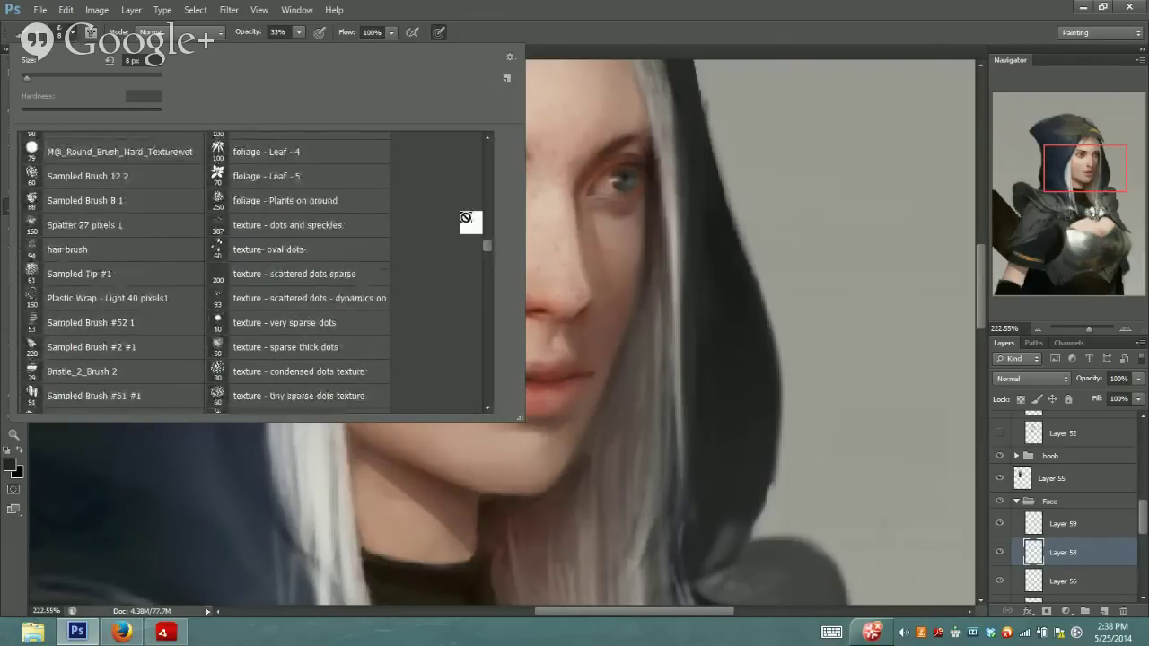
scroll(370, 265, "up", 2)
scroll(371, 265, "up", 10)
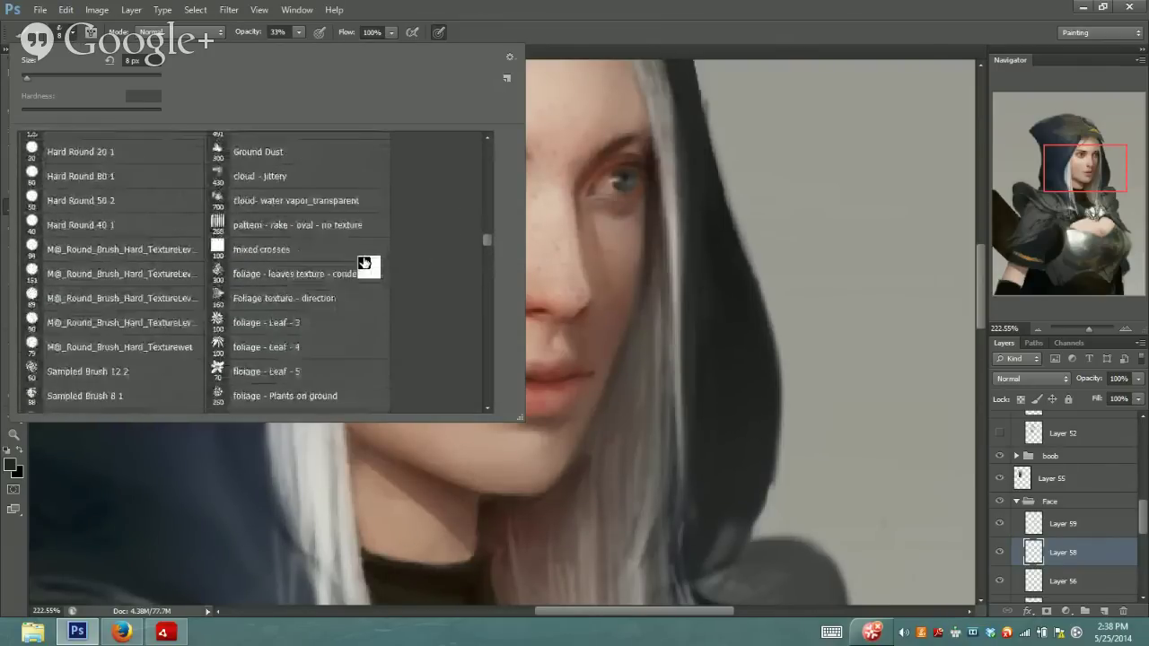
scroll(363, 263, "up", 5)
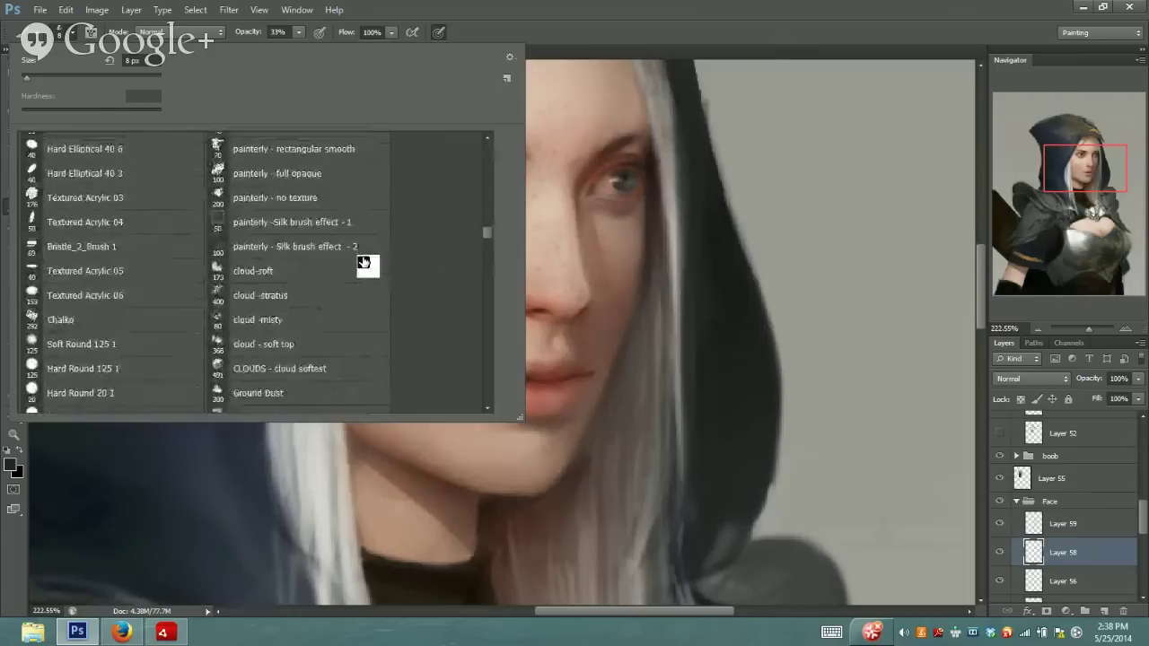
scroll(364, 262, "up", 2)
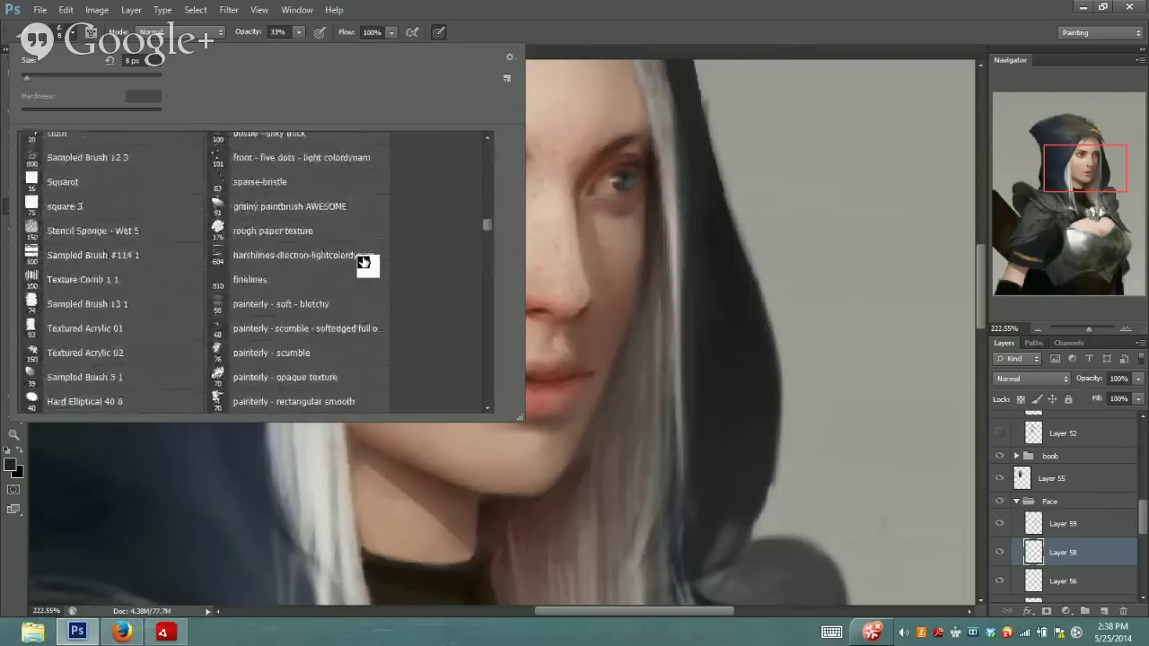
mouse_move(490, 224)
left_mouse_down()
mouse_move(484, 190)
mouse_move(484, 280)
left_mouse_up()
left_click(377, 293)
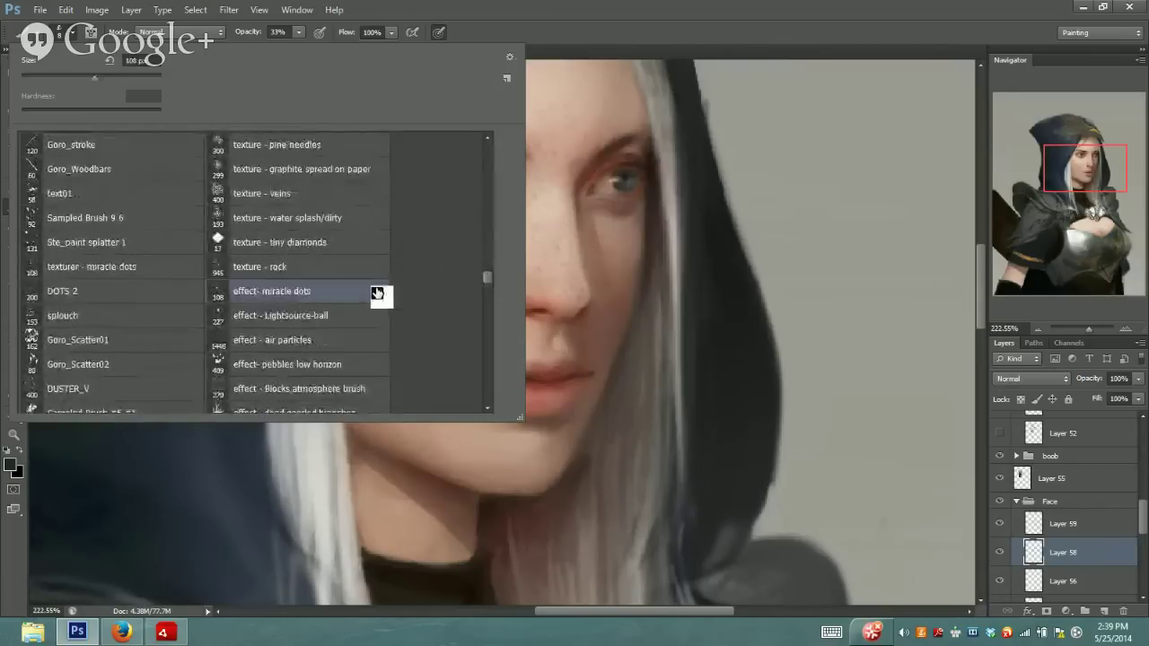
Sample a reddish-brown from the face and set the brush to 44% opacity, about 60 px
left_click(728, 37)
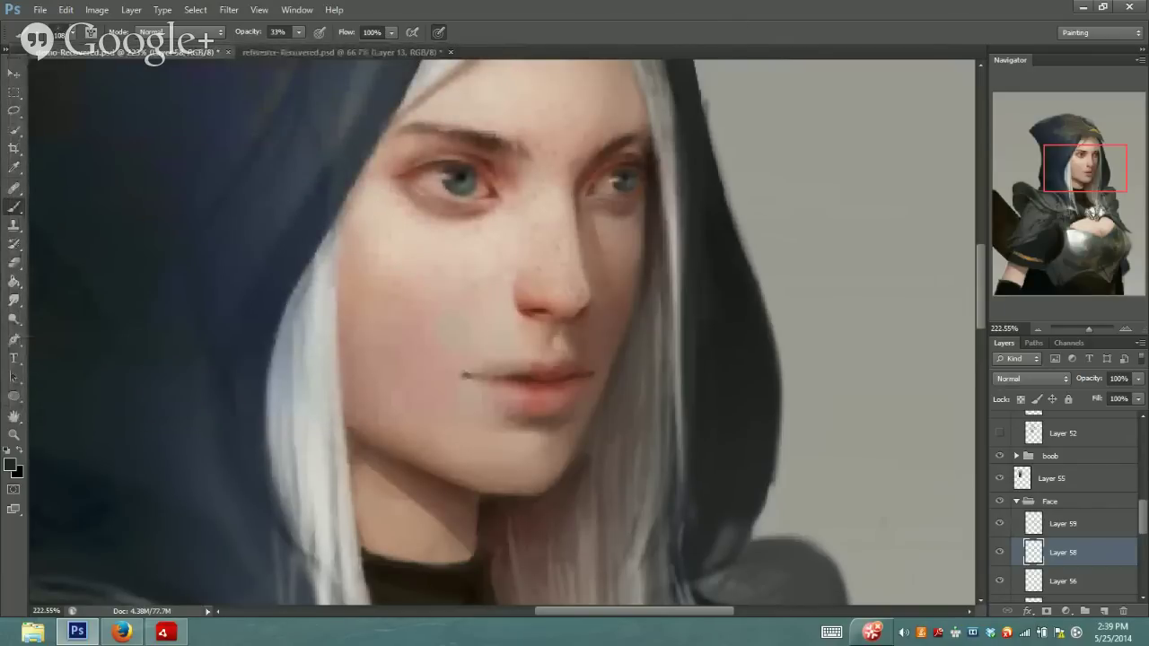
left_click(15, 168)
left_click_drag(488, 160, 491, 159)
key("b")
left_click_drag(298, 31, 298, 32)
key("bracketleft")
key("bracketleft")
key("bracketleft")
key("bracketleft")
key("bracketleft")
key("bracketleft")
key("bracketleft")
key("bracketleft")
key("bracketright")
key("bracketright")
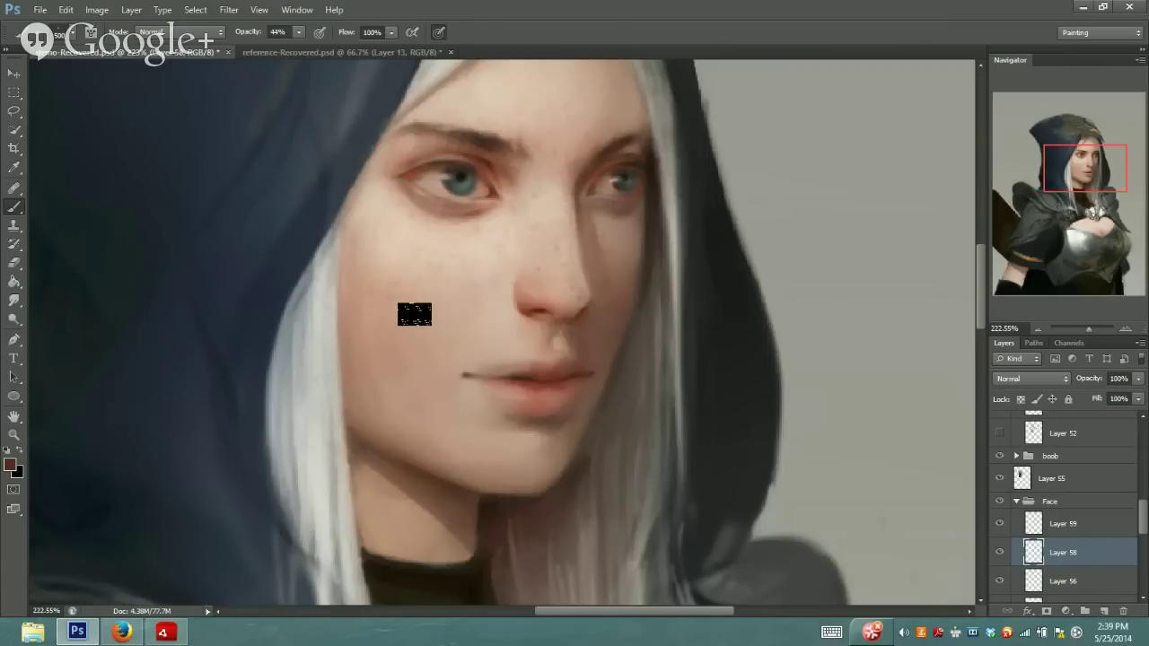
key("bracketleft")
key("bracketleft")
key("bracketleft")
key("bracketleft")
key("bracketleft")
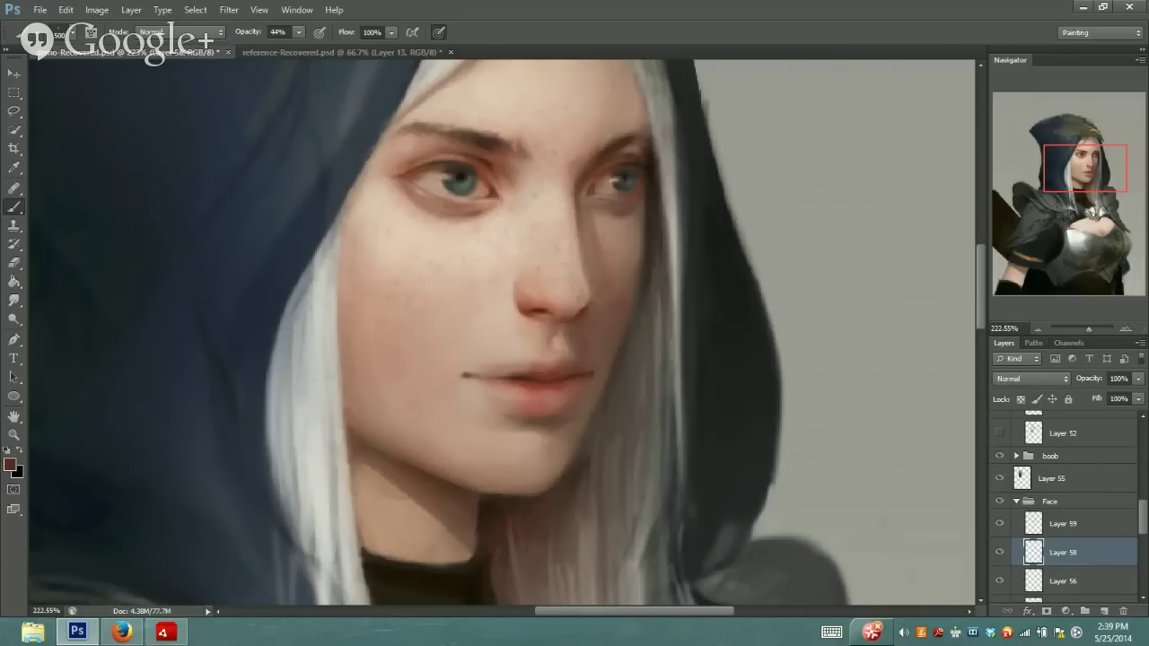
Pick a darker red and stipple freckles over the cheeks and nose
left_click(10, 464)
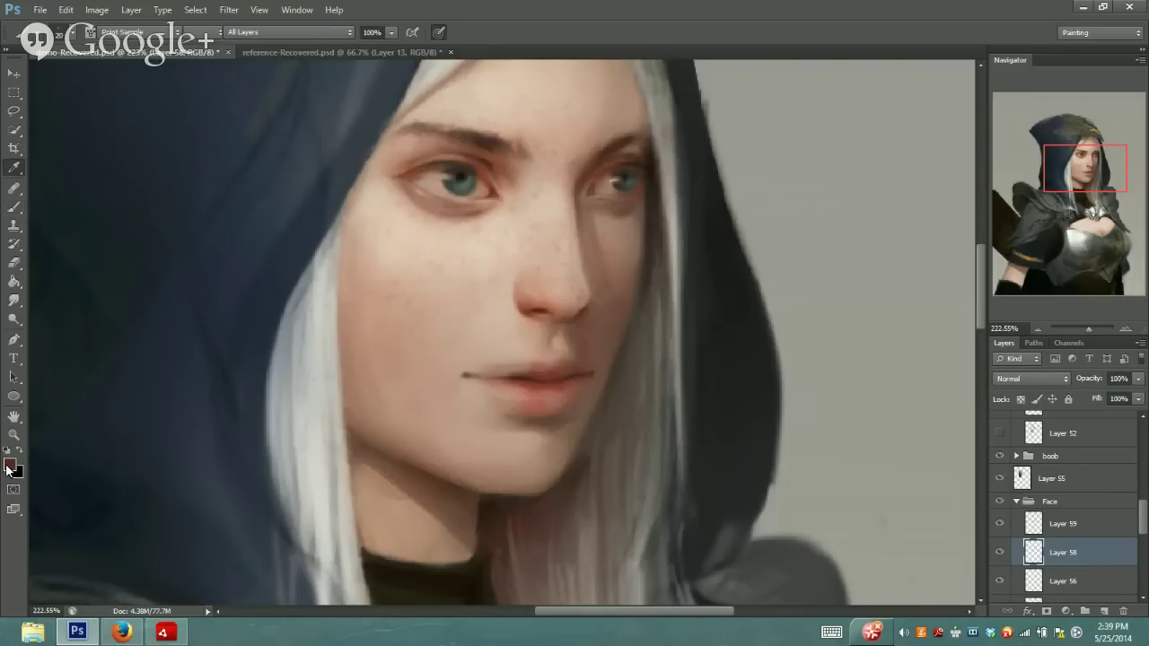
left_click(159, 346)
left_click(395, 228)
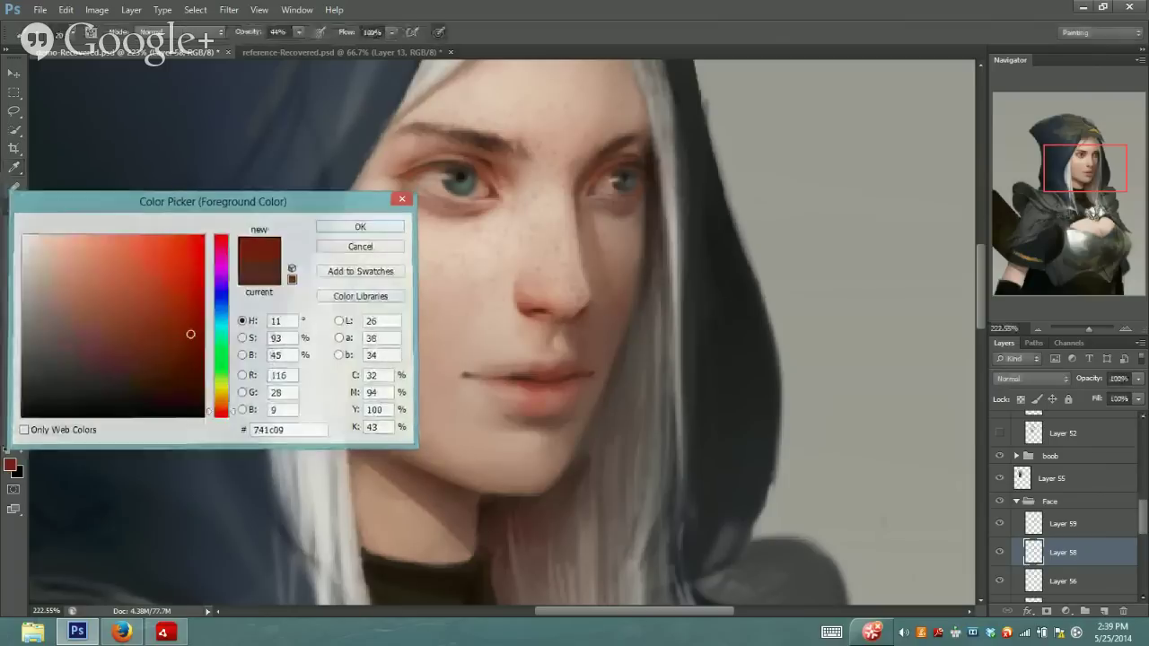
key("b")
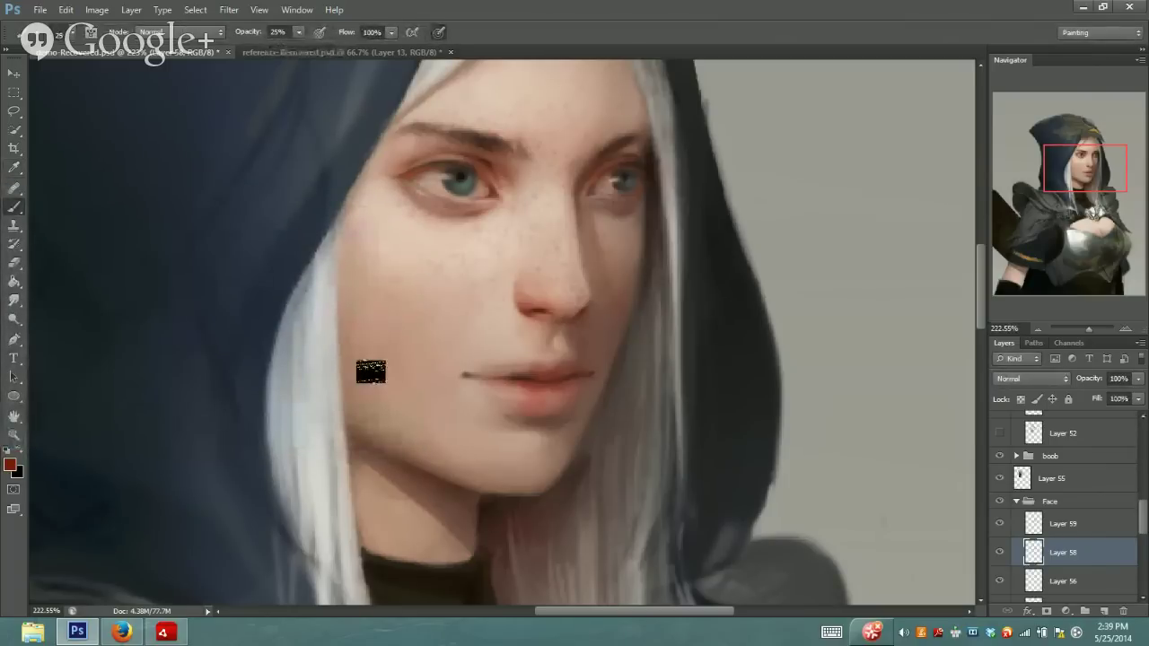
key("bracketright")
key("bracketright")
left_click_drag(1081, 182, 1083, 179)
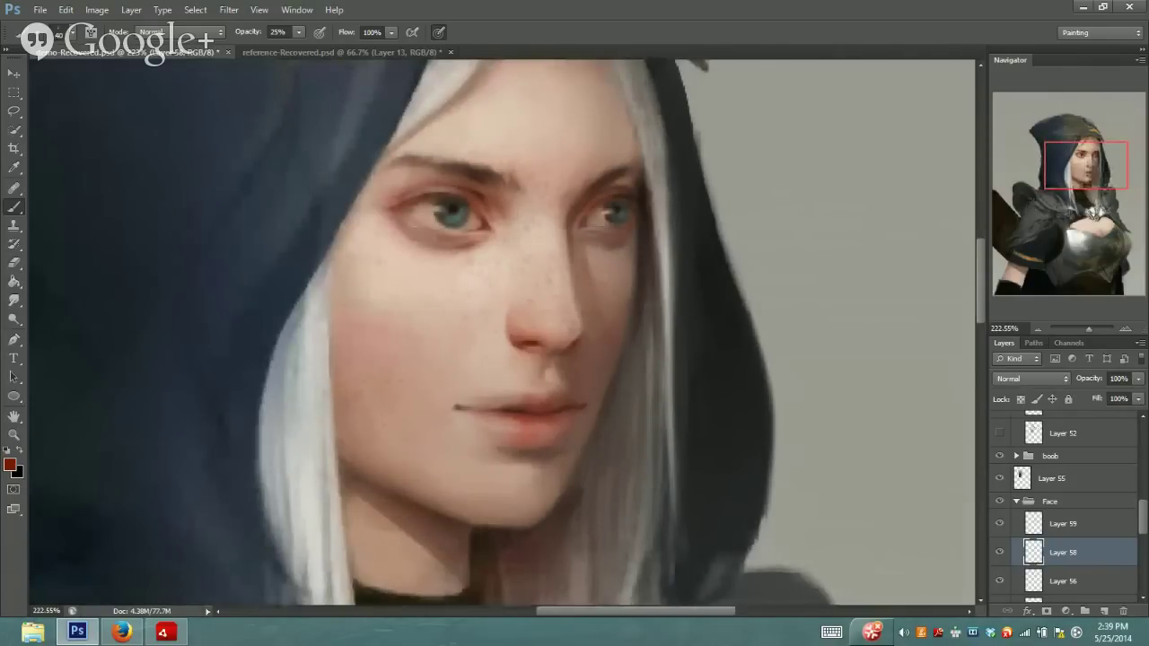
key("bracketleft")
key("bracketright")
Dismiss a failed history fill and zoom out and back in on the face
key("ctrl+alt+BackSpace")
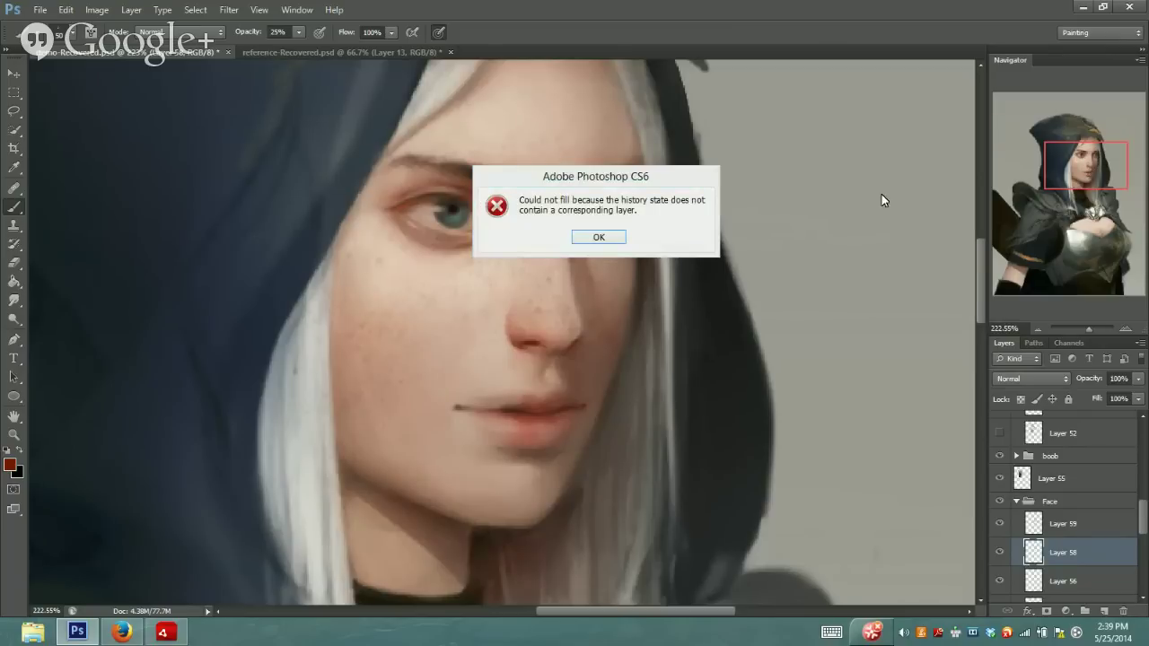
key("Return")
left_click_drag(1128, 170, 1085, 171)
left_click_drag(1088, 325, 1084, 321)
left_click_drag(1077, 193, 1078, 144)
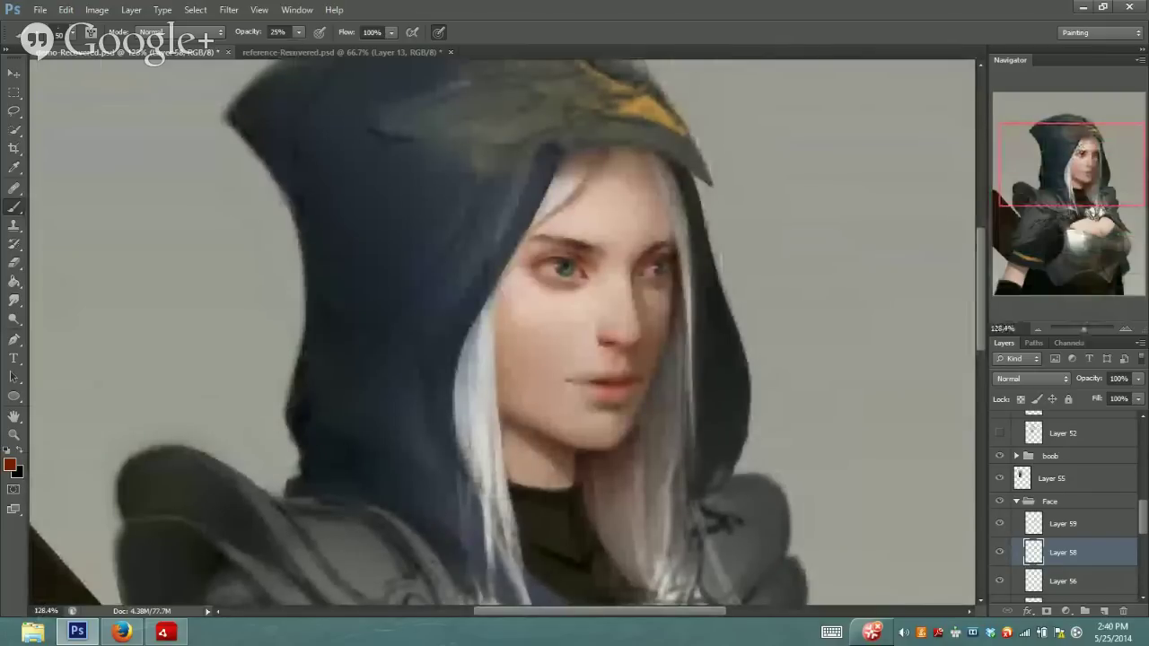
Choose a darker freckle shade and stipple more freckles with an 80 px brush
left_click(9, 464)
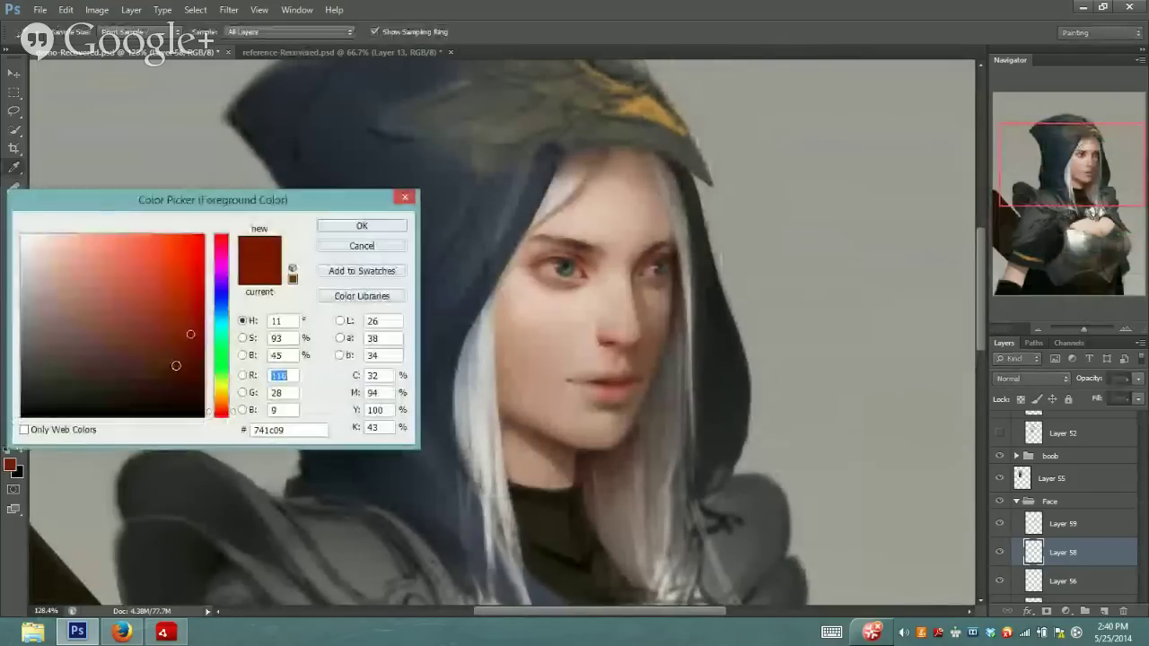
left_click_drag(174, 362, 165, 375)
left_click(362, 225)
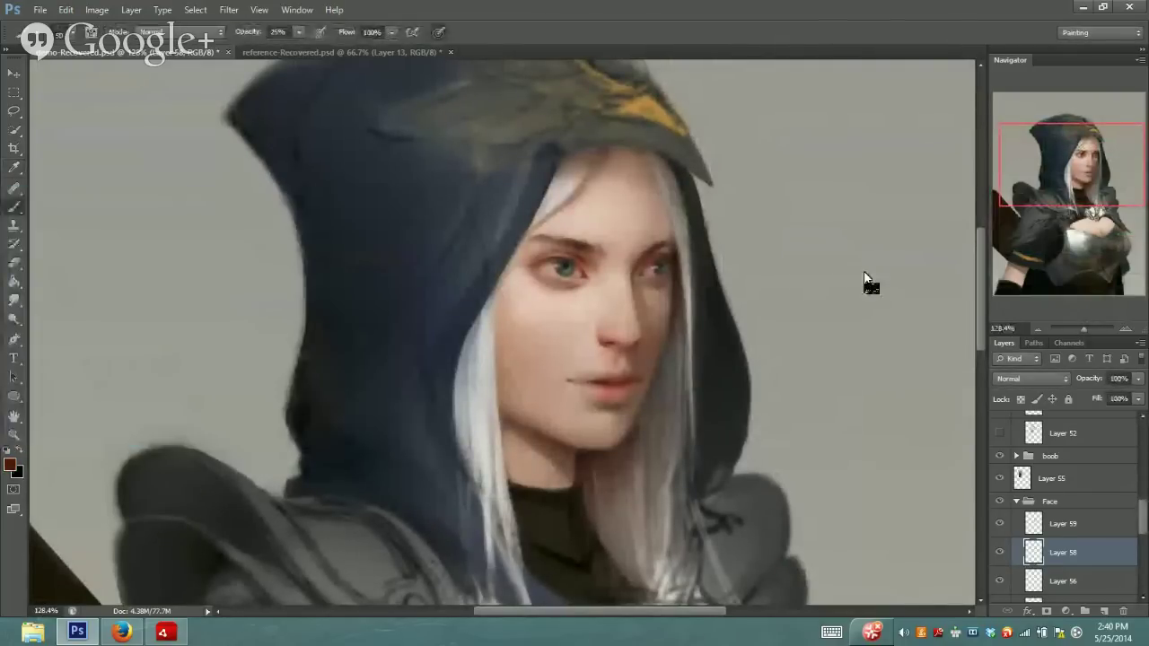
left_click_drag(1083, 322, 1088, 324)
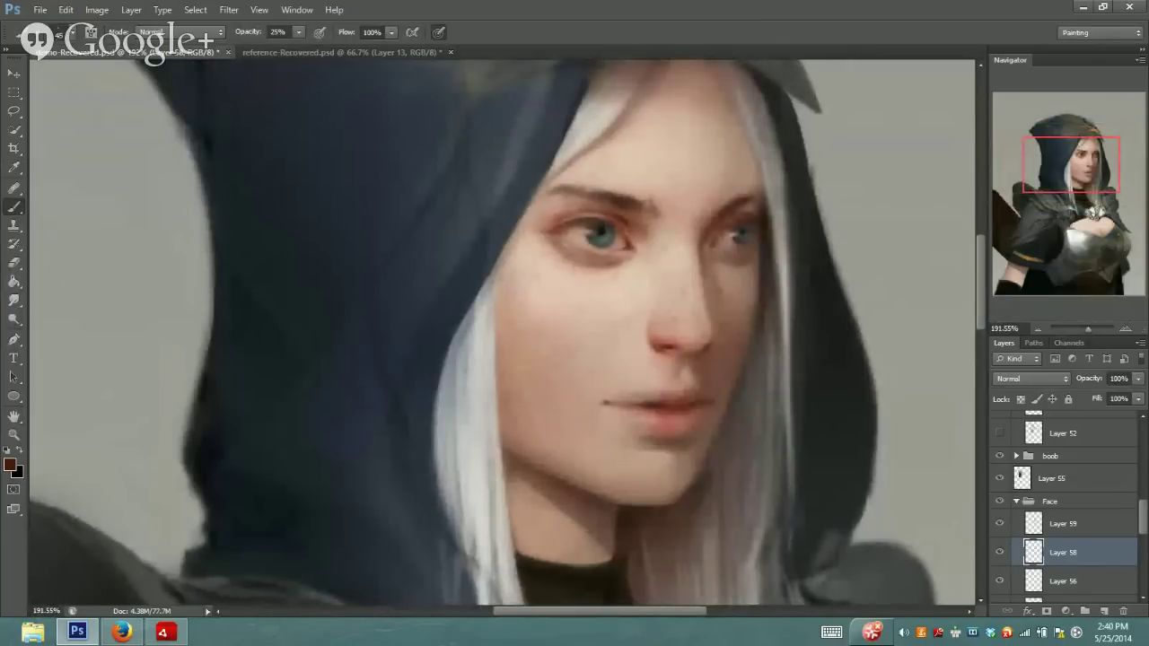
key("bracketleft")
key("bracketleft")
key("bracketright")
key("bracketright")
key("bracketright")
key("bracketright")
key("bracketright")
key("bracketleft")
key("bracketleft")
key("bracketright")
key("bracketright")
key("bracketright")
key("bracketright")
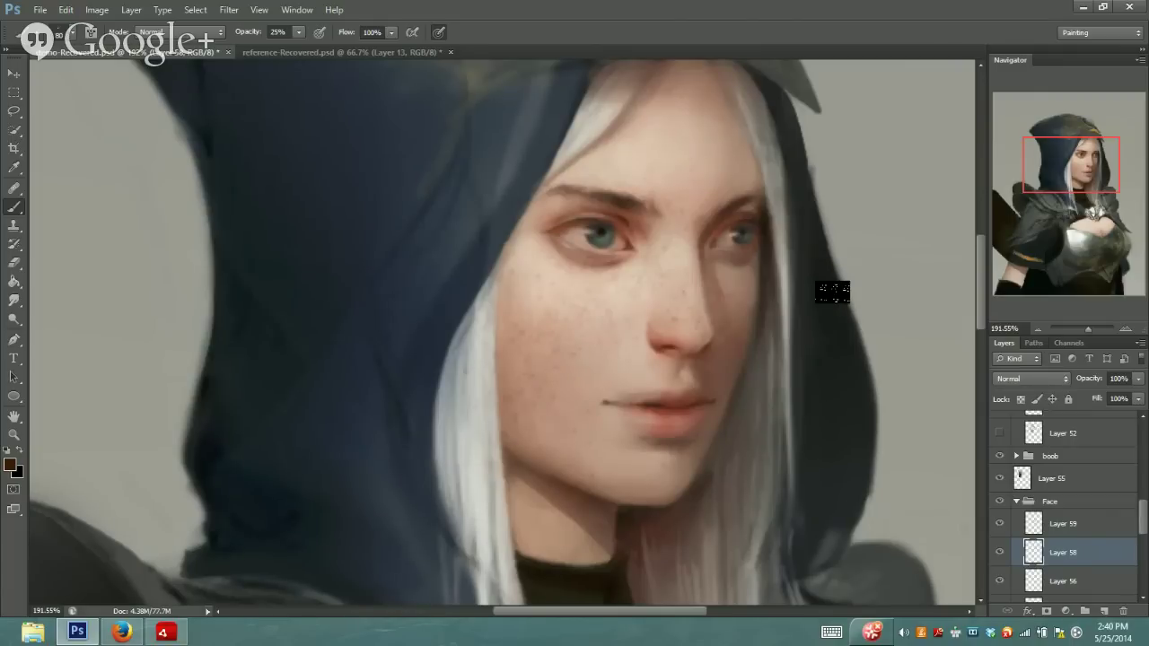
Toggle Layer 59 to compare, then zoom out to the whole painting
mouse_move(1088, 178)
left_mouse_down()
mouse_move(1105, 164)
mouse_move(1092, 166)
left_mouse_up()
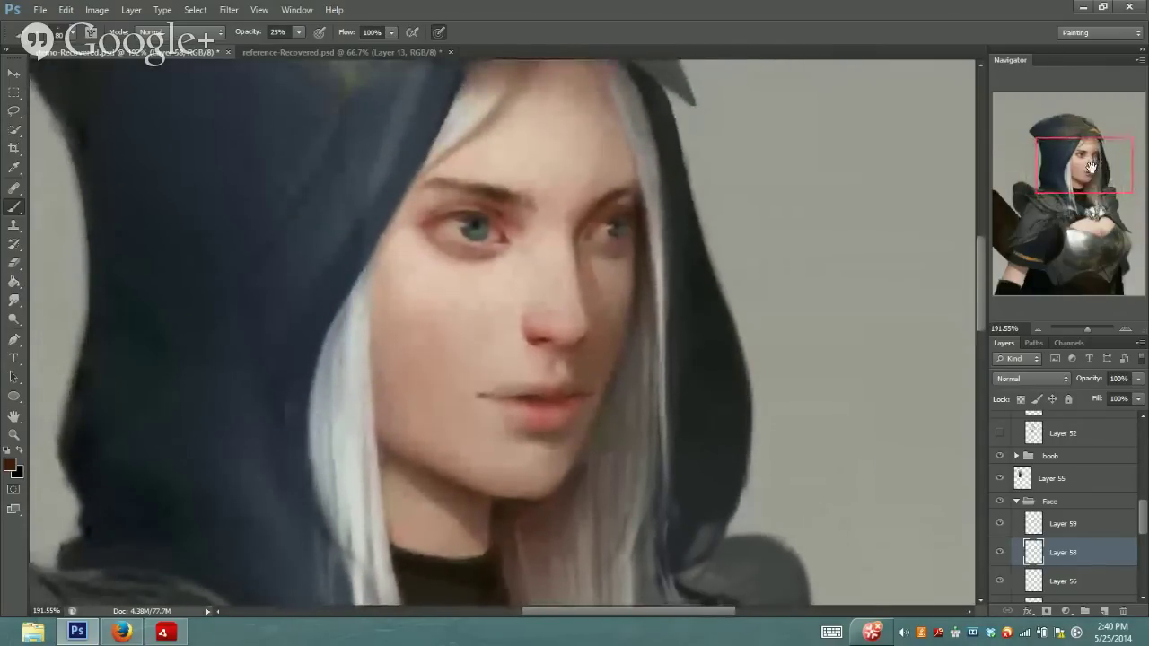
left_click(997, 527)
left_click(996, 528)
left_click_drag(1088, 329, 1077, 328)
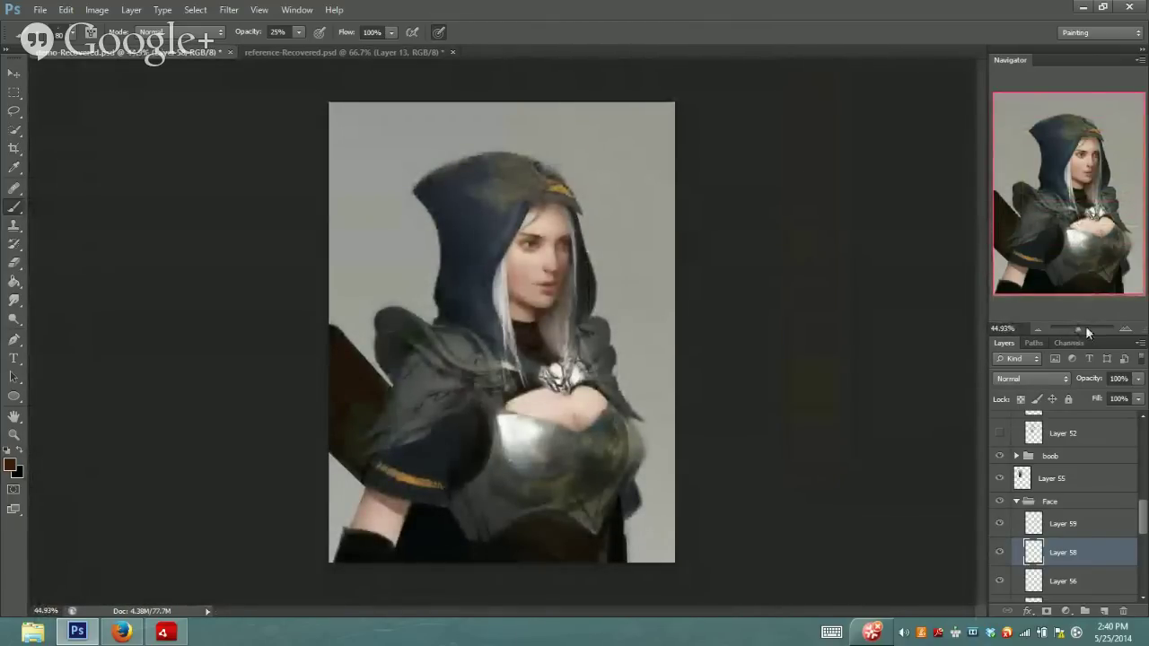
Zoom and pan over the figure, briefly showing then hiding the Helmet group
left_click_drag(1086, 329, 1080, 327)
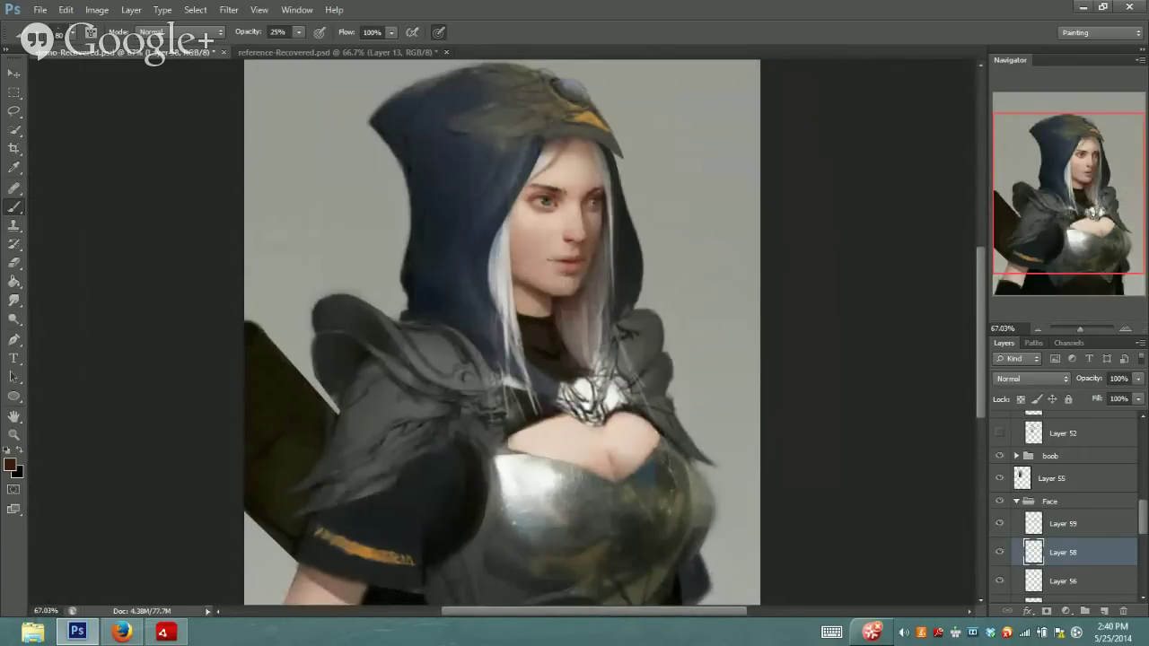
left_click_drag(1070, 324, 1087, 329)
mouse_move(1070, 200)
left_mouse_down()
mouse_move(1074, 210)
mouse_move(1074, 185)
left_mouse_up()
left_click_drag(1091, 328, 1081, 332)
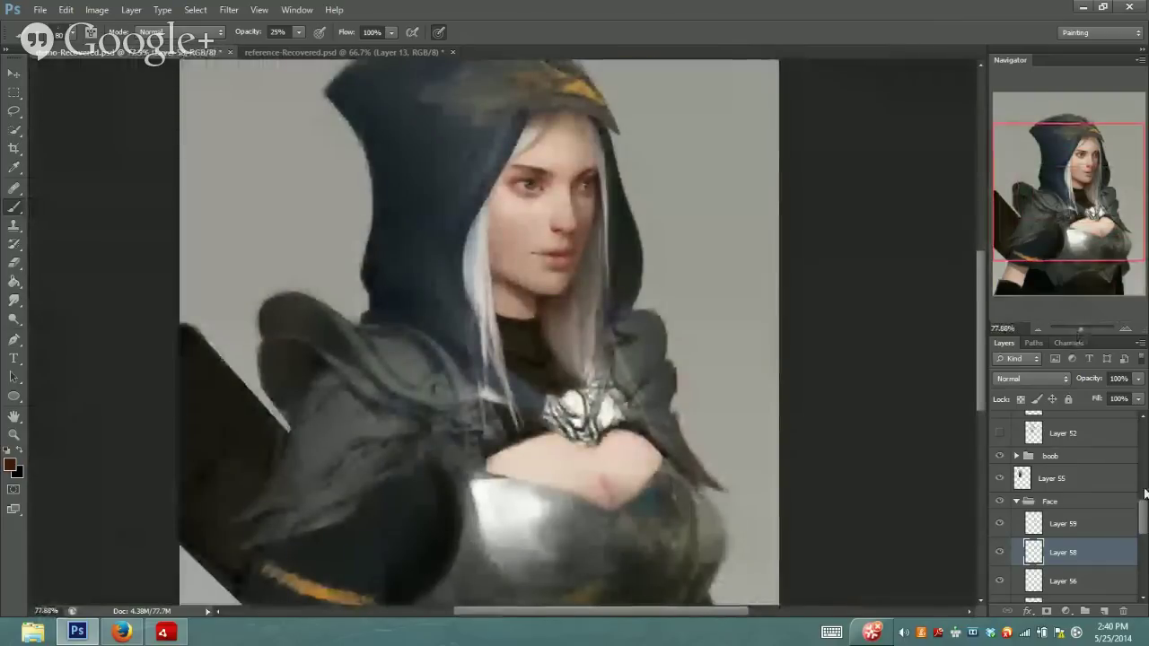
scroll(1130, 491, "up", 5)
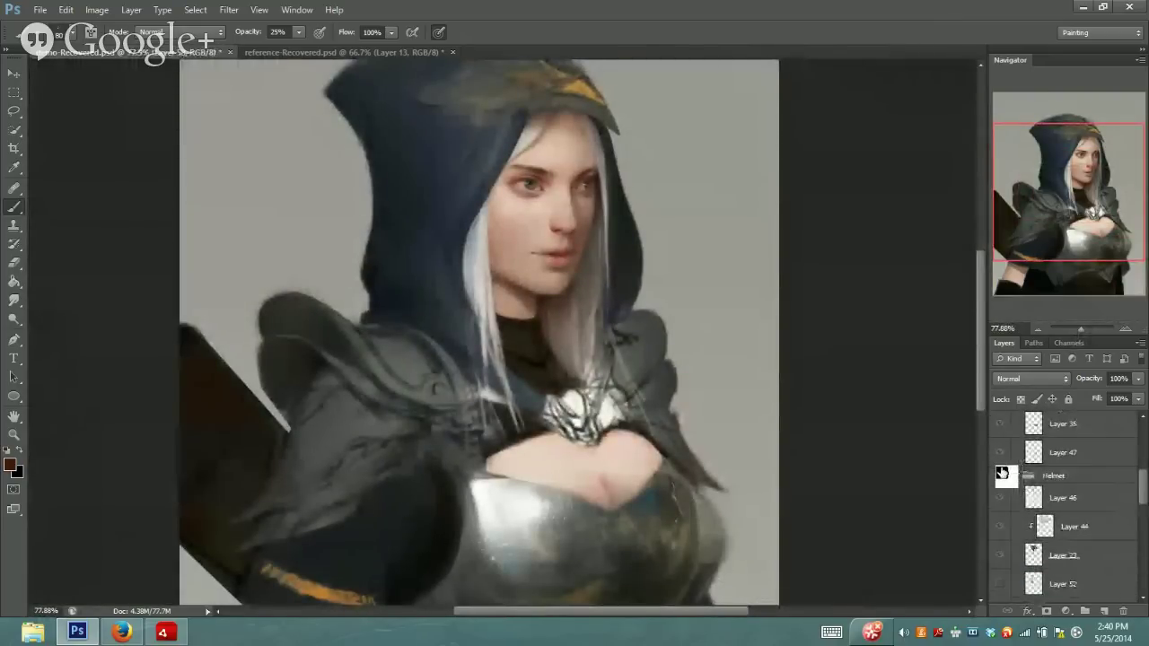
left_click(1000, 477)
left_click(999, 479)
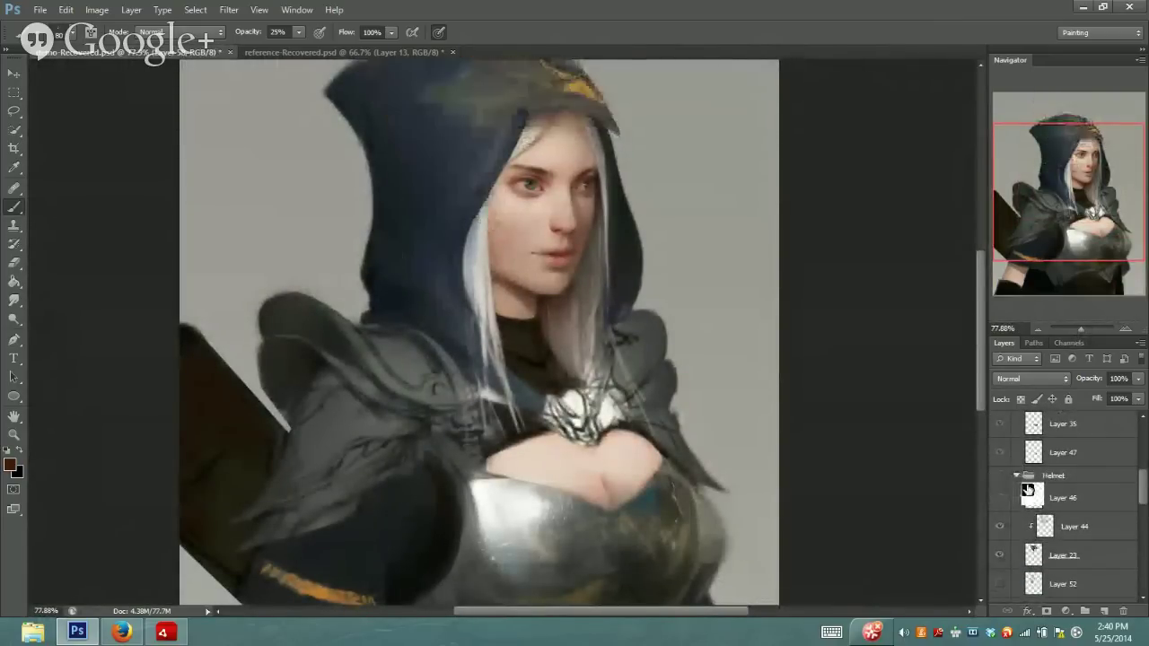
Make the Brooch and shoulder group visible, then zoom out and back in on the face
scroll(1140, 485, "up", 3)
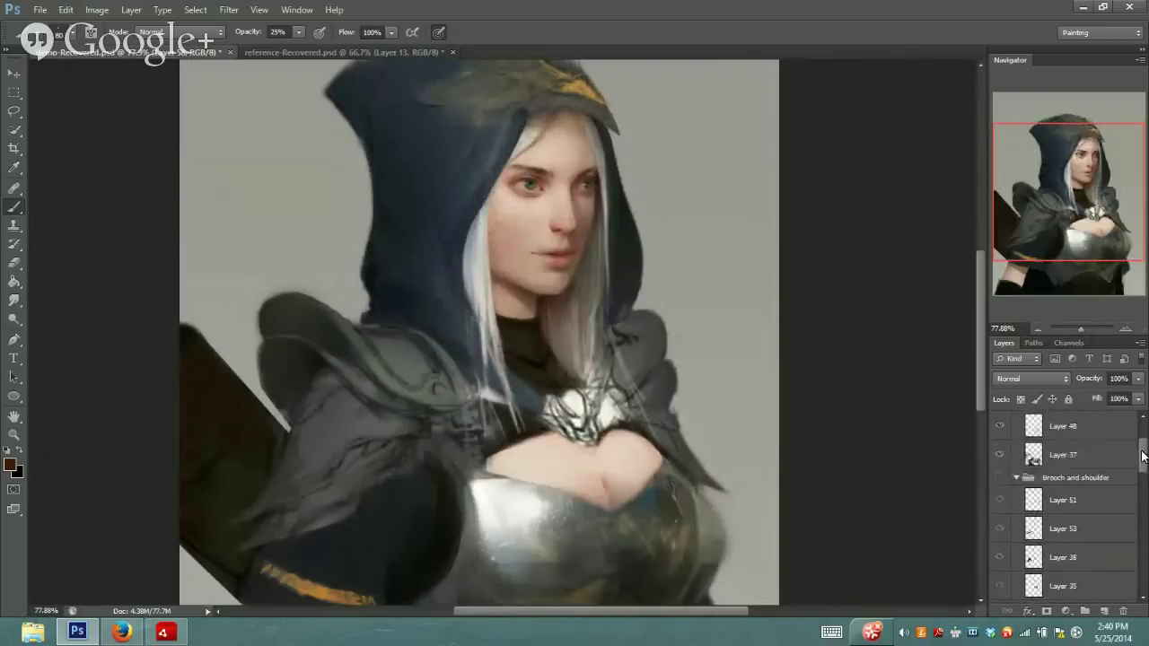
left_click(1000, 492)
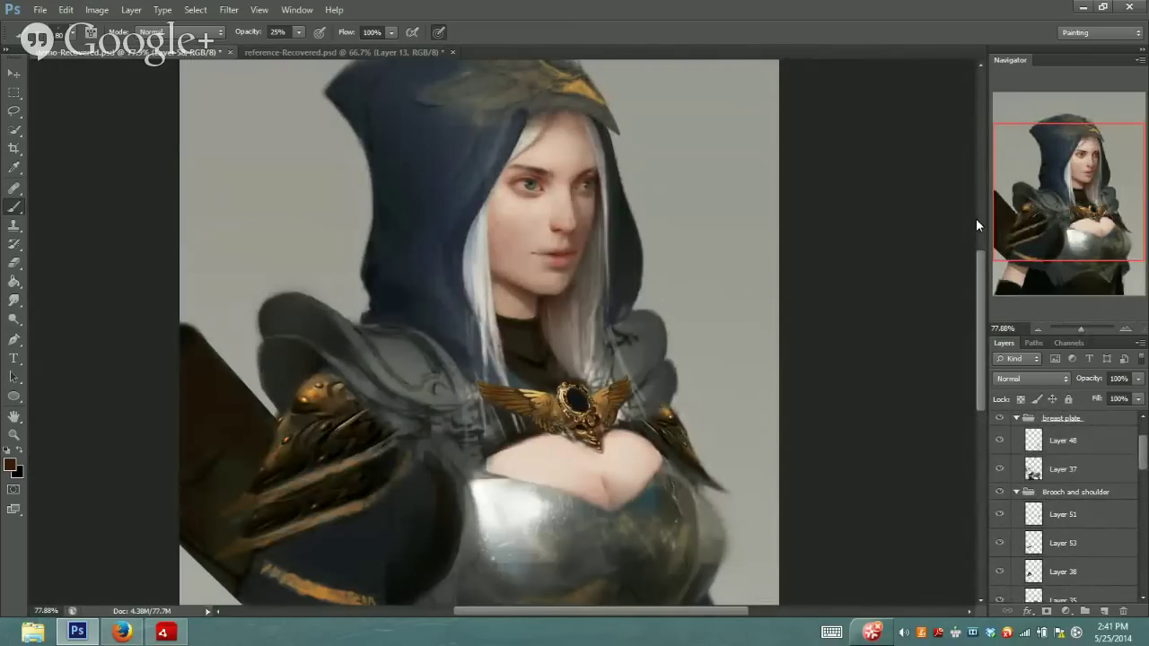
mouse_move(1085, 325)
left_mouse_down()
mouse_move(1069, 325)
mouse_move(1083, 323)
left_mouse_up()
left_click_drag(1088, 219, 1092, 196)
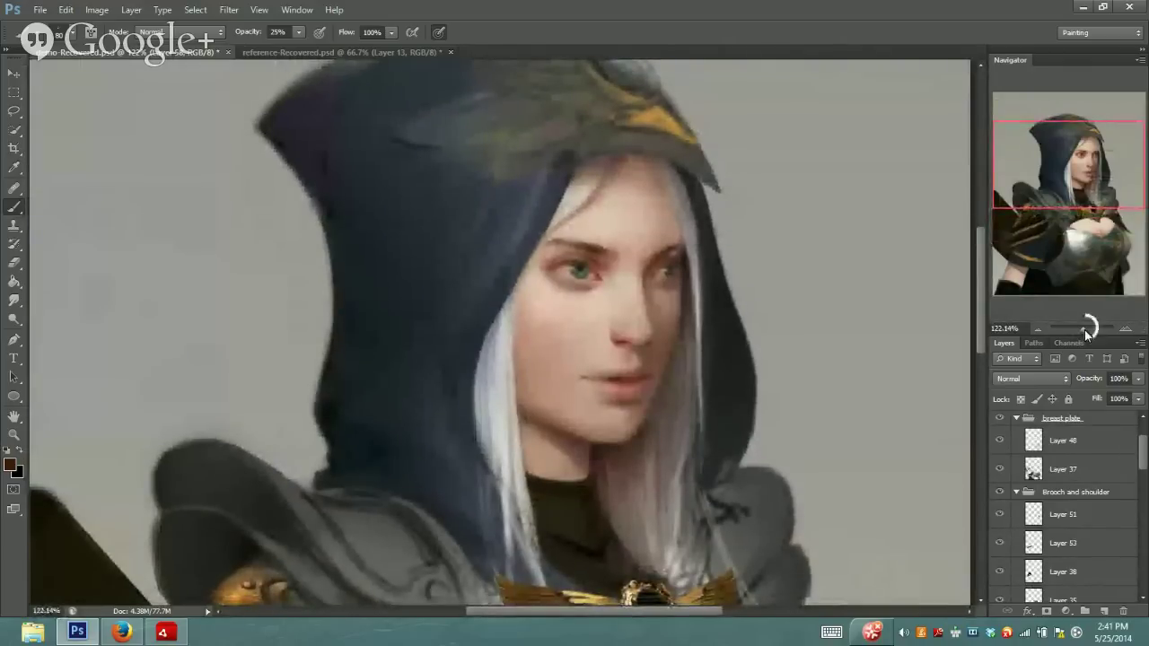
Select Layer 59 in the Face group and zoom in on the face
left_click_drag(1143, 447, 1138, 575)
scroll(1123, 521, "up", 5)
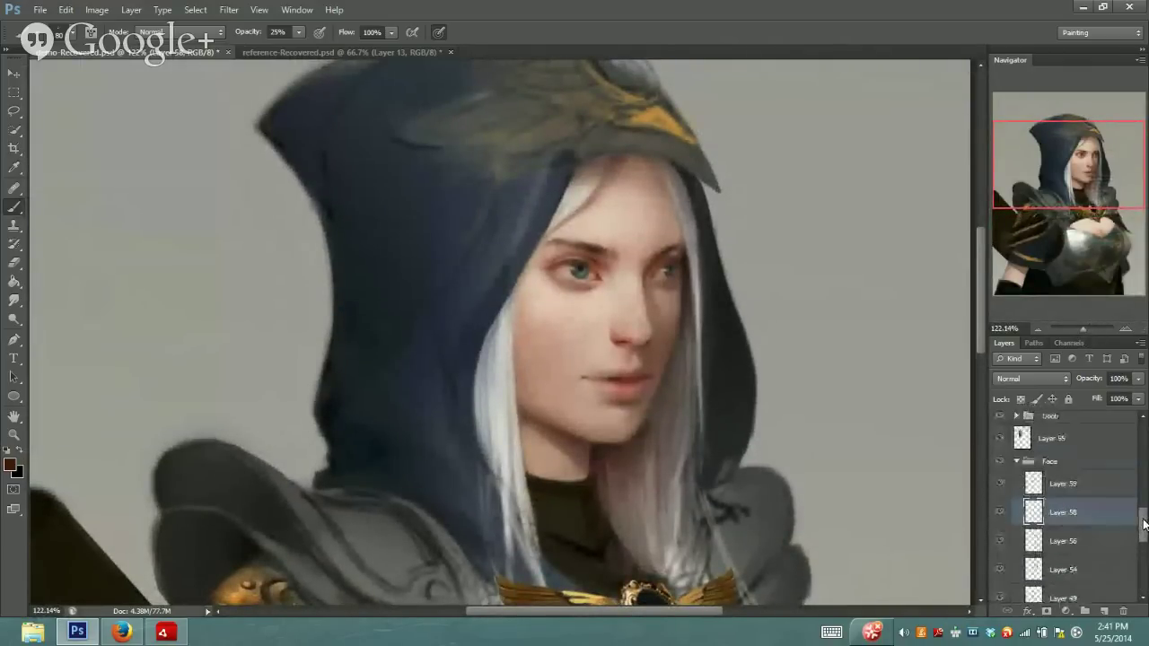
left_click(1093, 500)
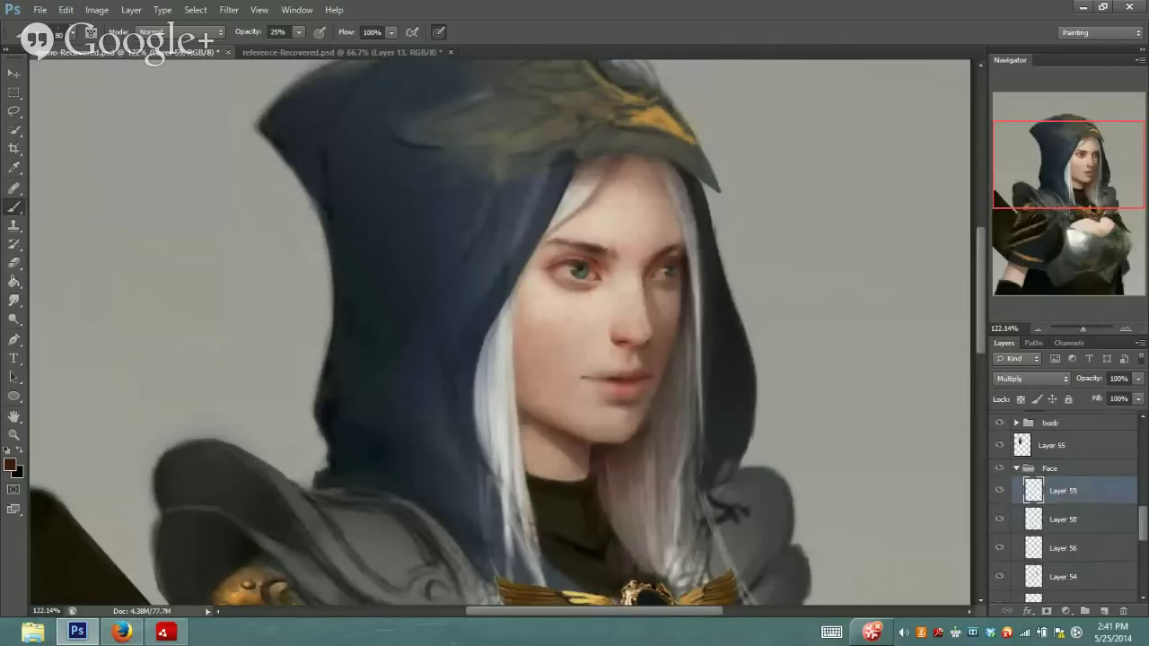
key("i")
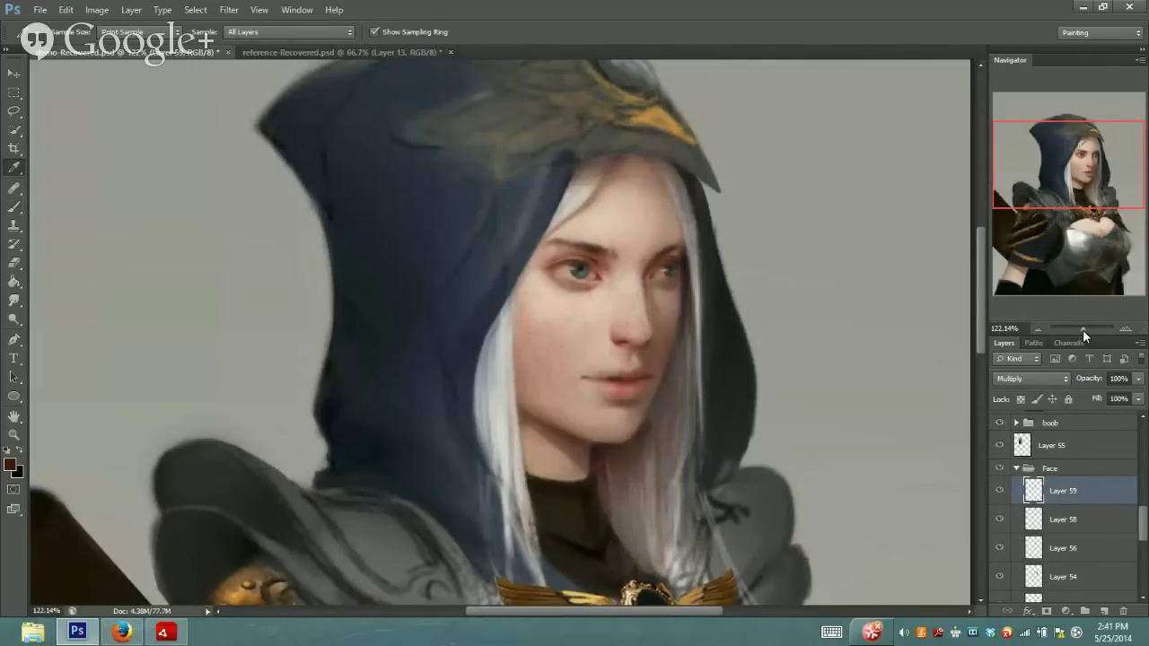
left_click_drag(1083, 329, 1084, 328)
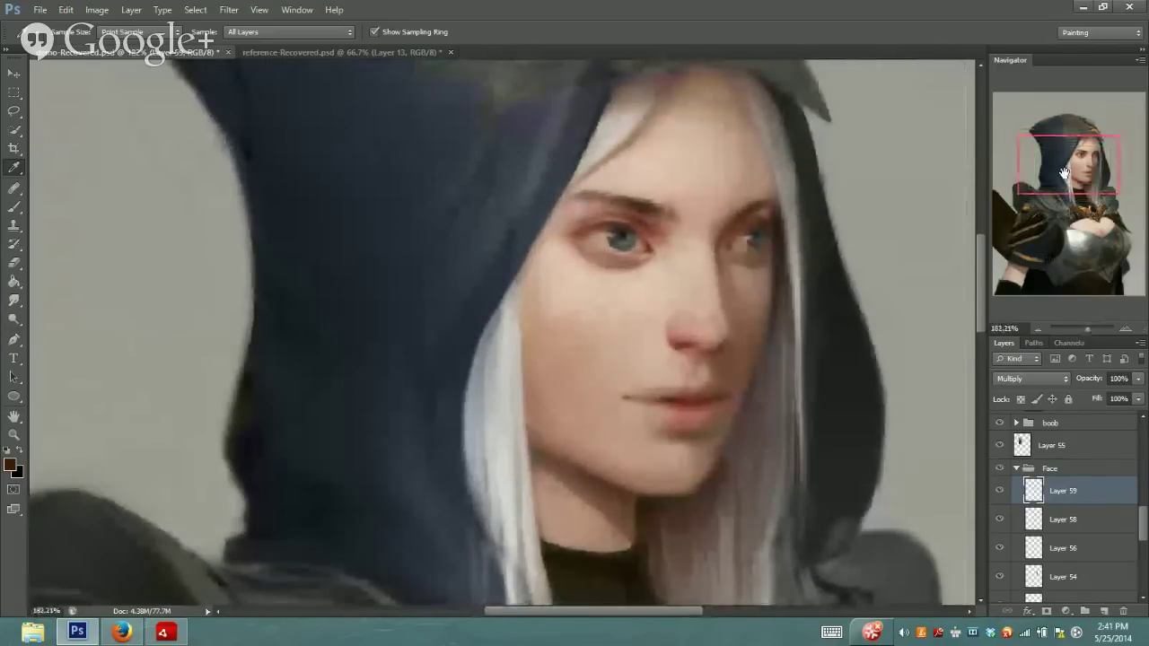
left_click_drag(1064, 164, 1079, 165)
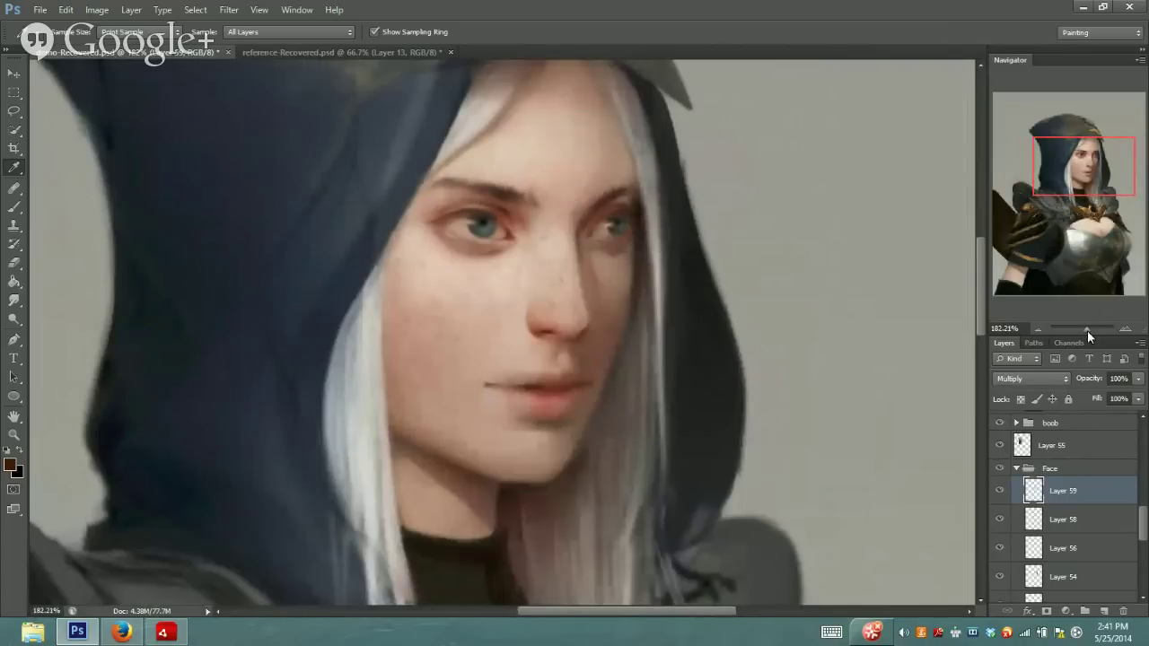
left_click_drag(1087, 330, 1085, 330)
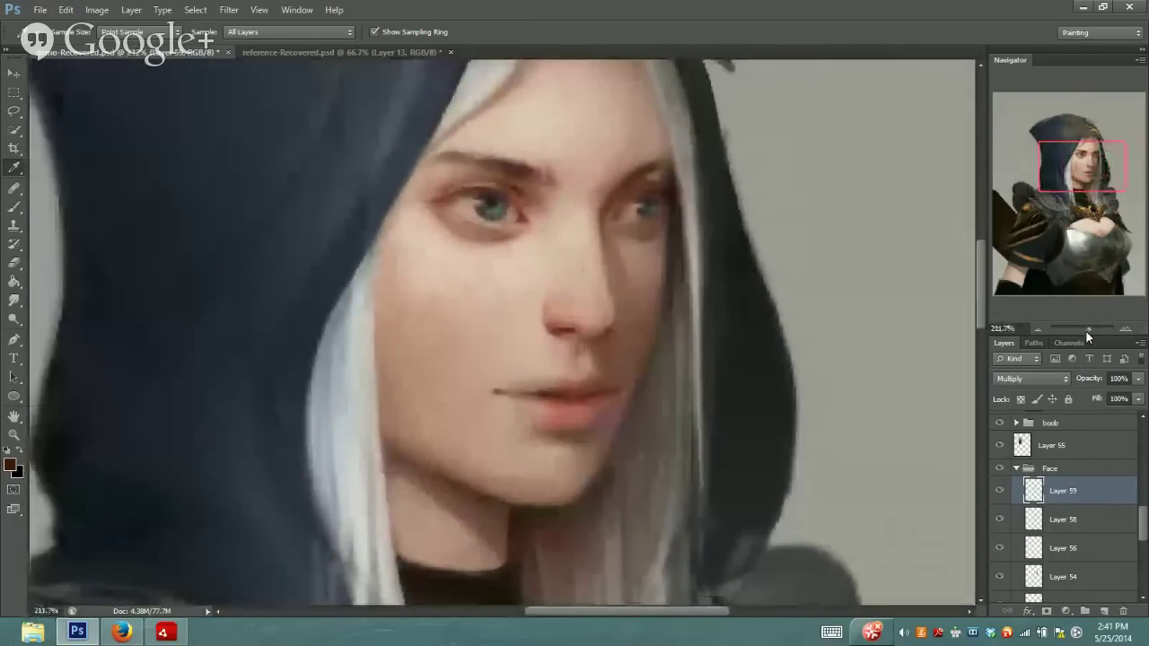
Load the Soft Round brush preset, sample the lips' pink, and select Layer 58
left_click(13, 207)
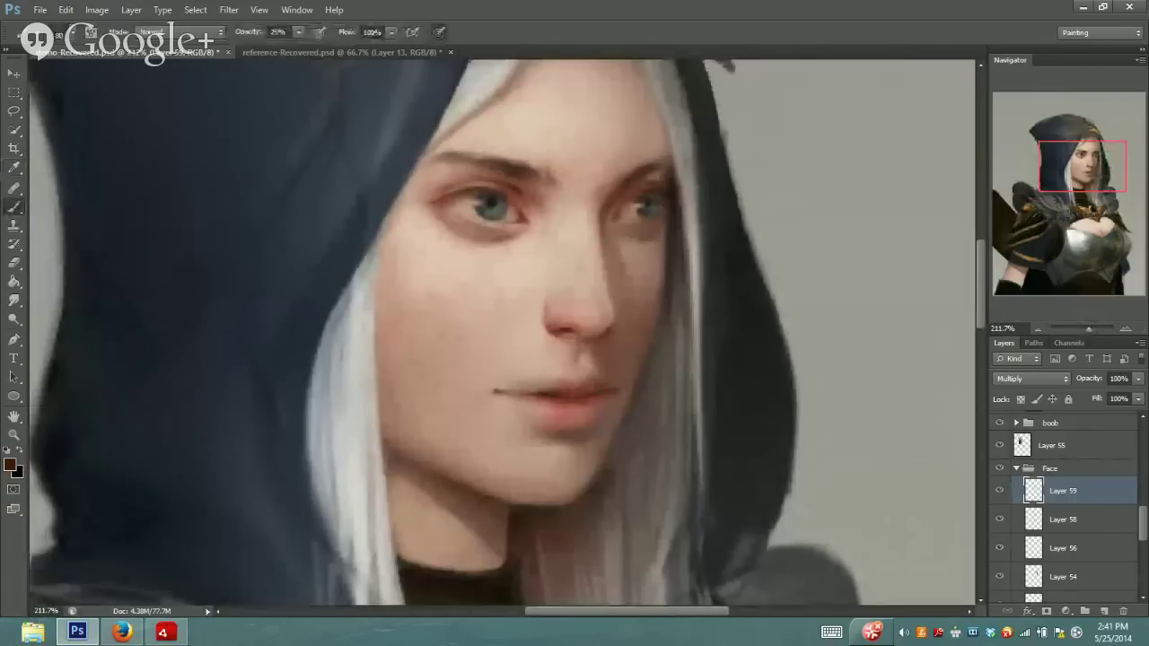
left_click(69, 33)
left_click_drag(487, 263, 484, 145)
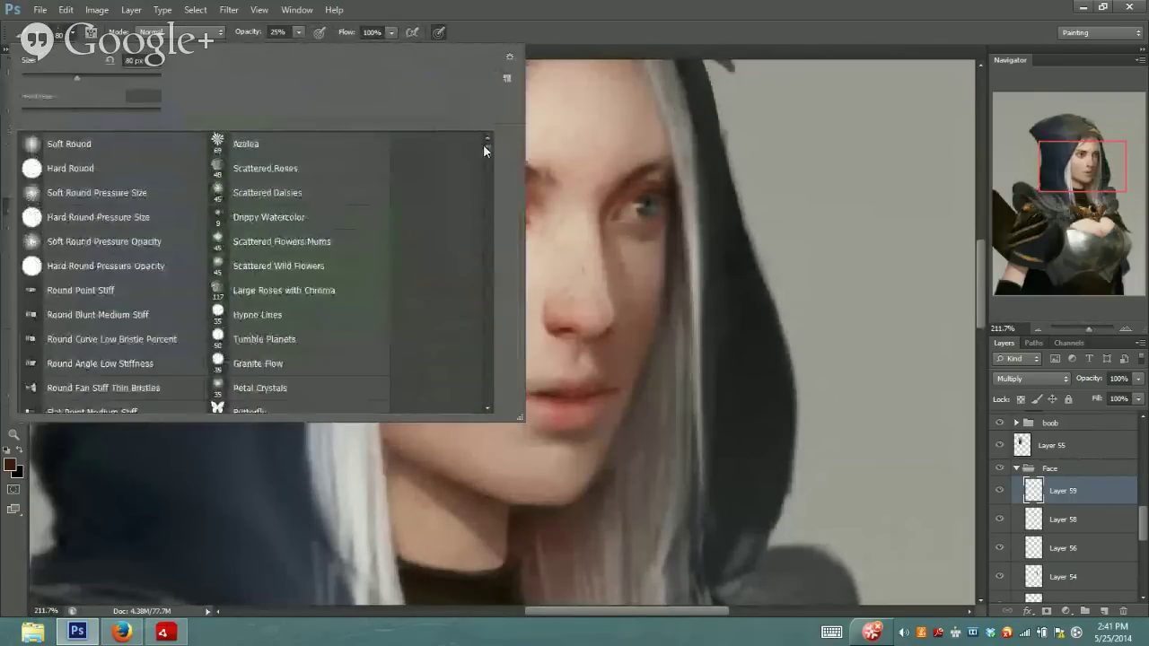
left_click(136, 145)
key("Return")
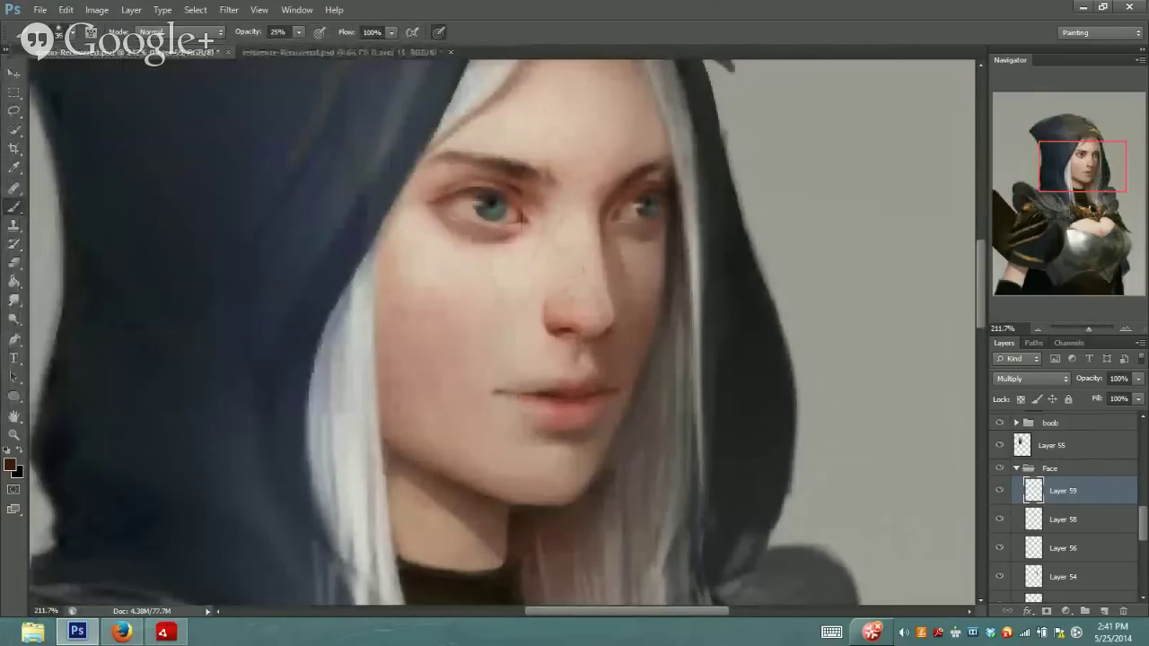
key("alt")
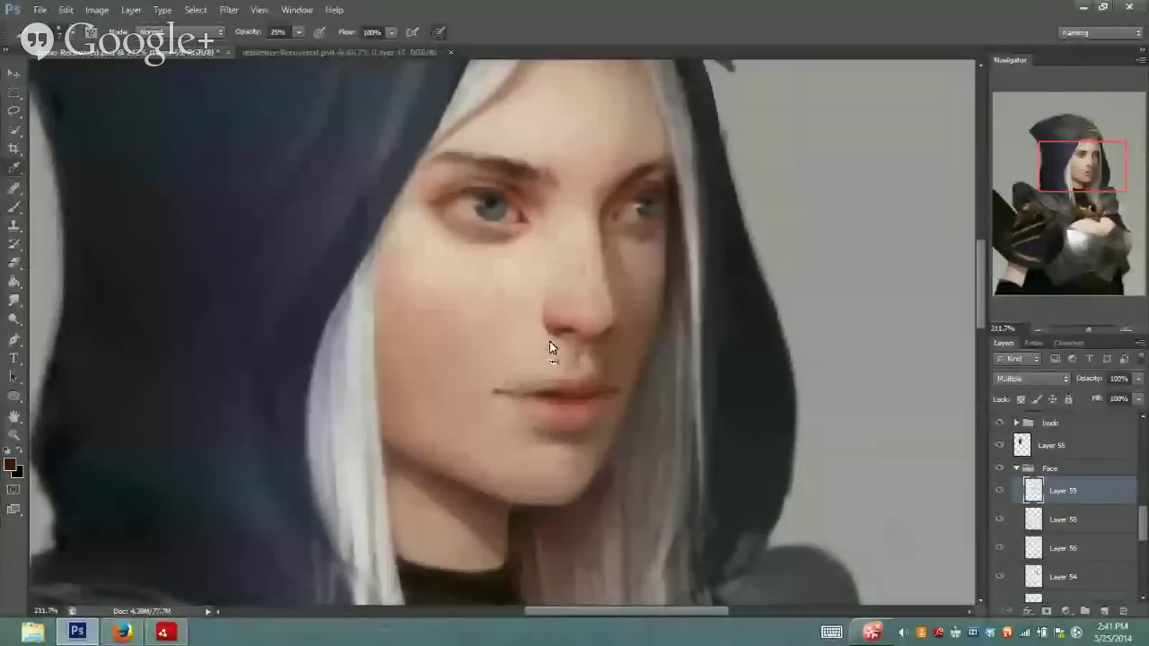
left_click(584, 387, "alt")
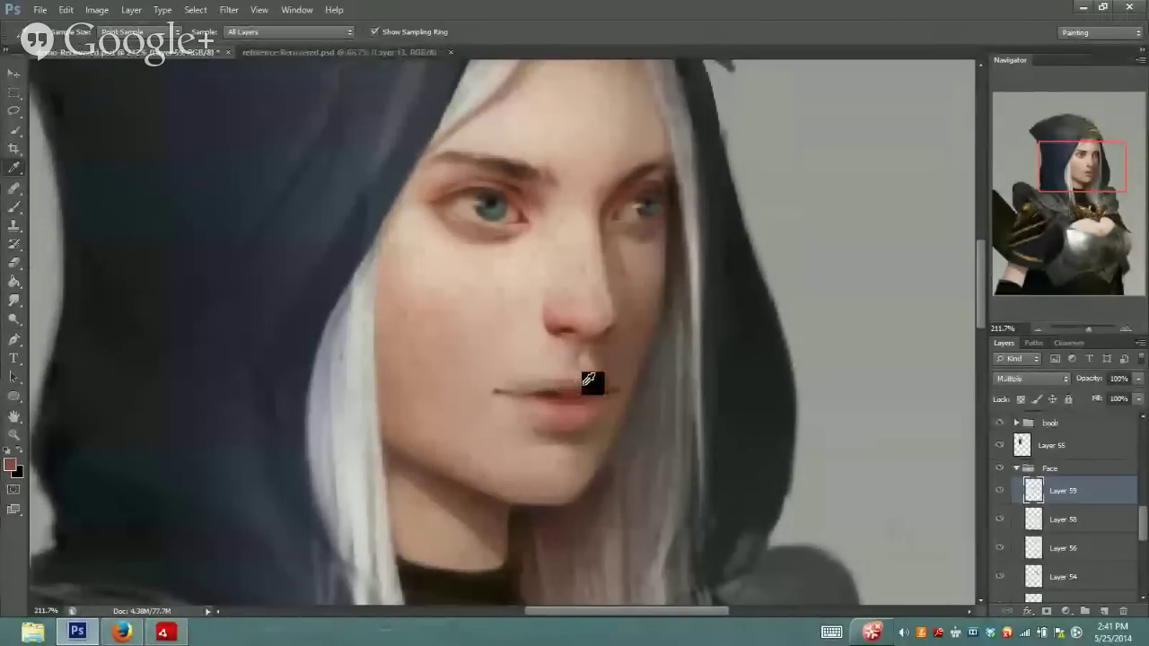
left_click(1039, 521)
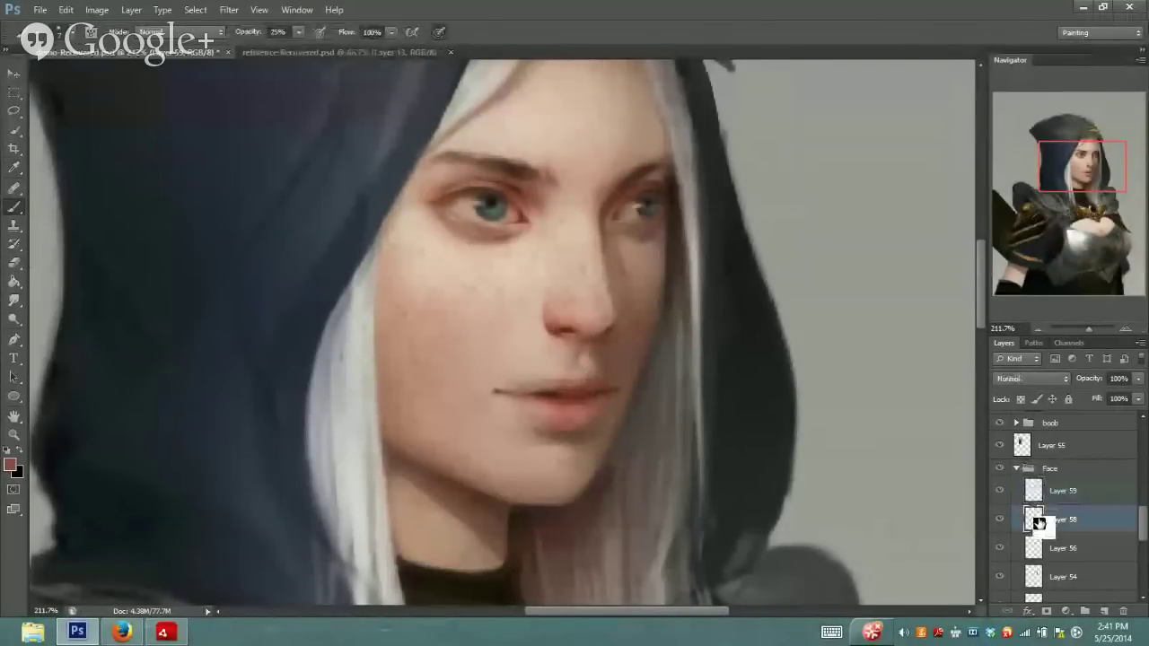
Lower the brush opacity to 18% and sample light and darker skin tones near the eye
left_click(299, 33)
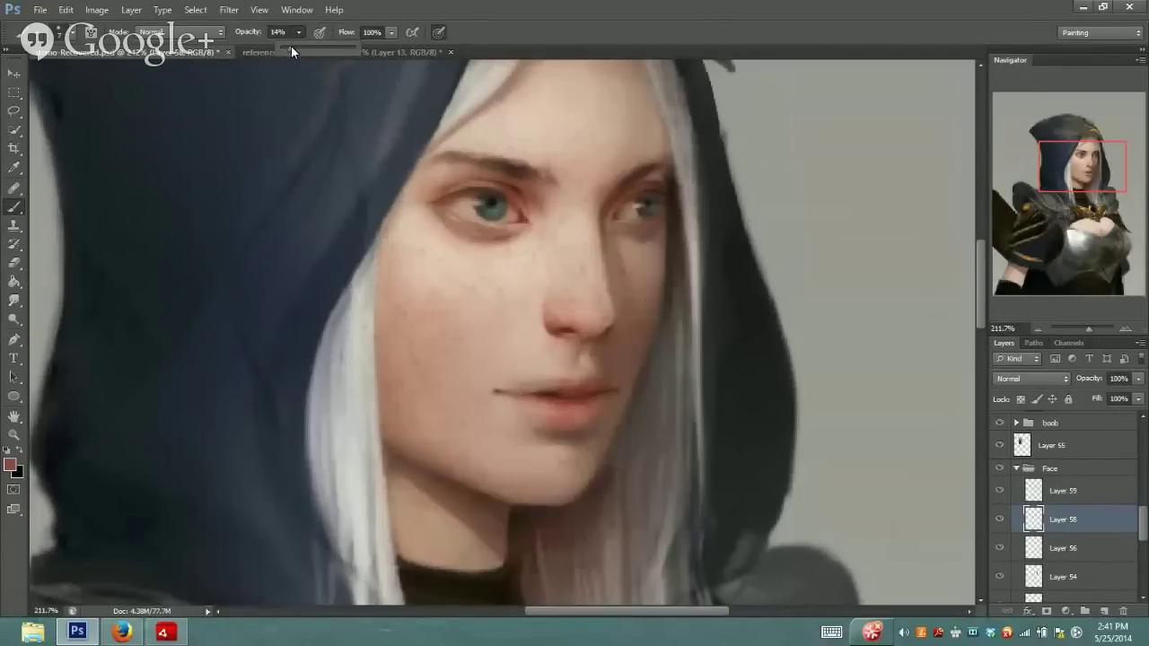
left_click(538, 392)
key("i")
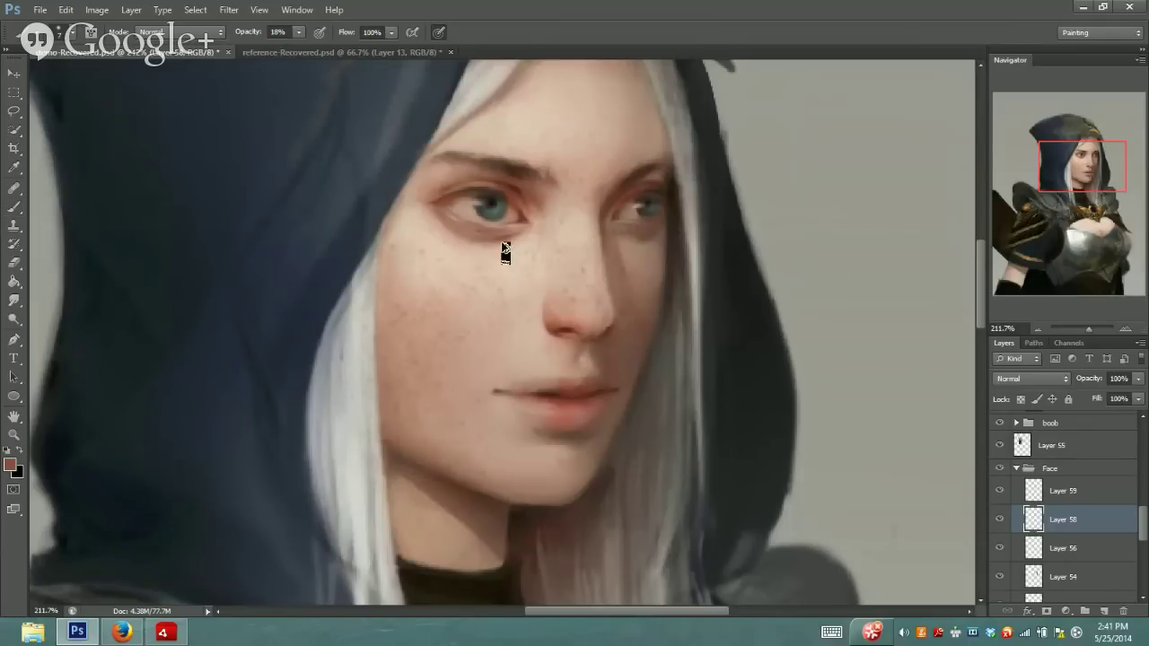
left_click_drag(504, 185, 510, 182)
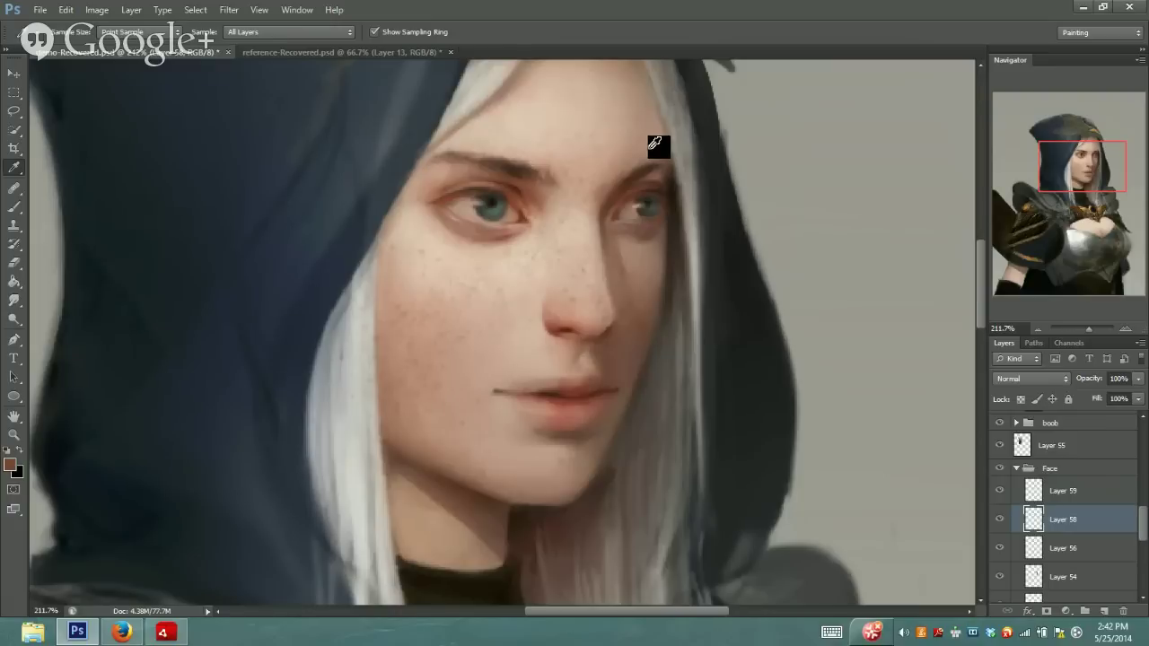
left_click(678, 240)
key("b")
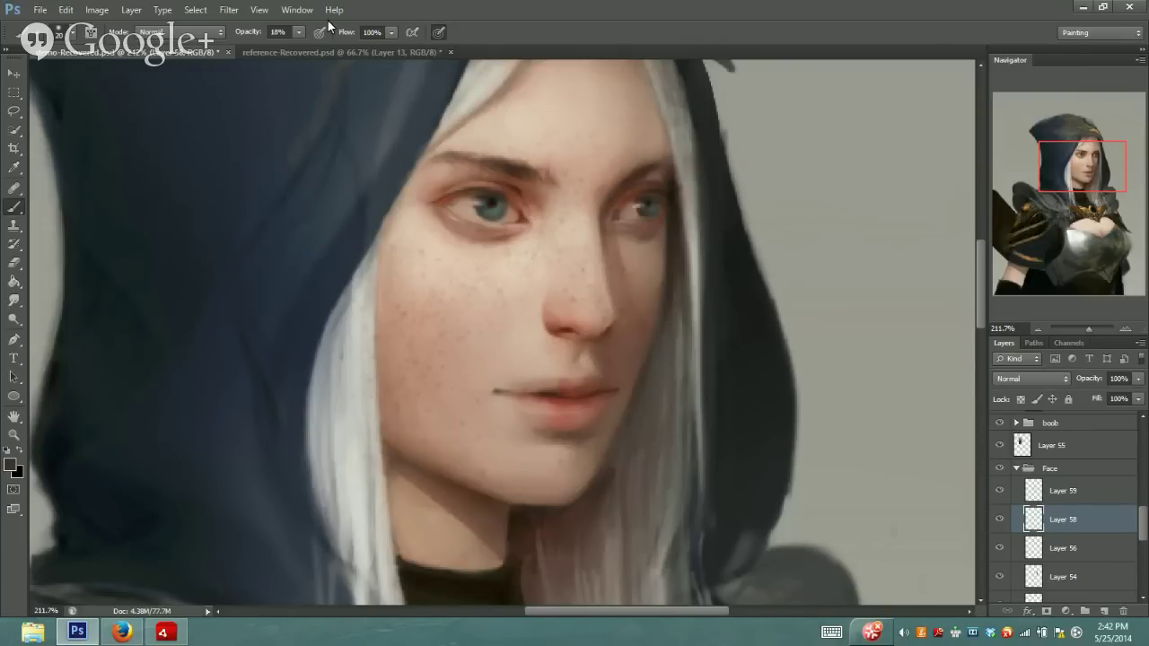
Set brush opacity to 21%, sample the skin near the lips, then drop to 10%
left_click(297, 32)
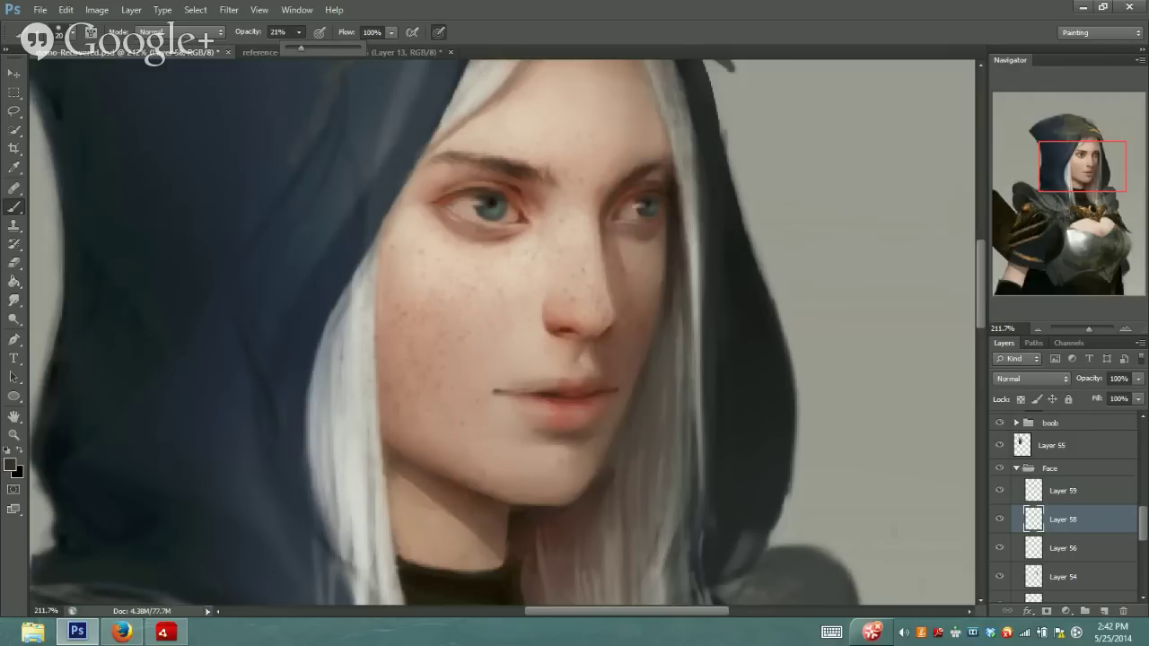
left_click_drag(300, 47, 300, 47)
left_click_drag(299, 35, 292, 46)
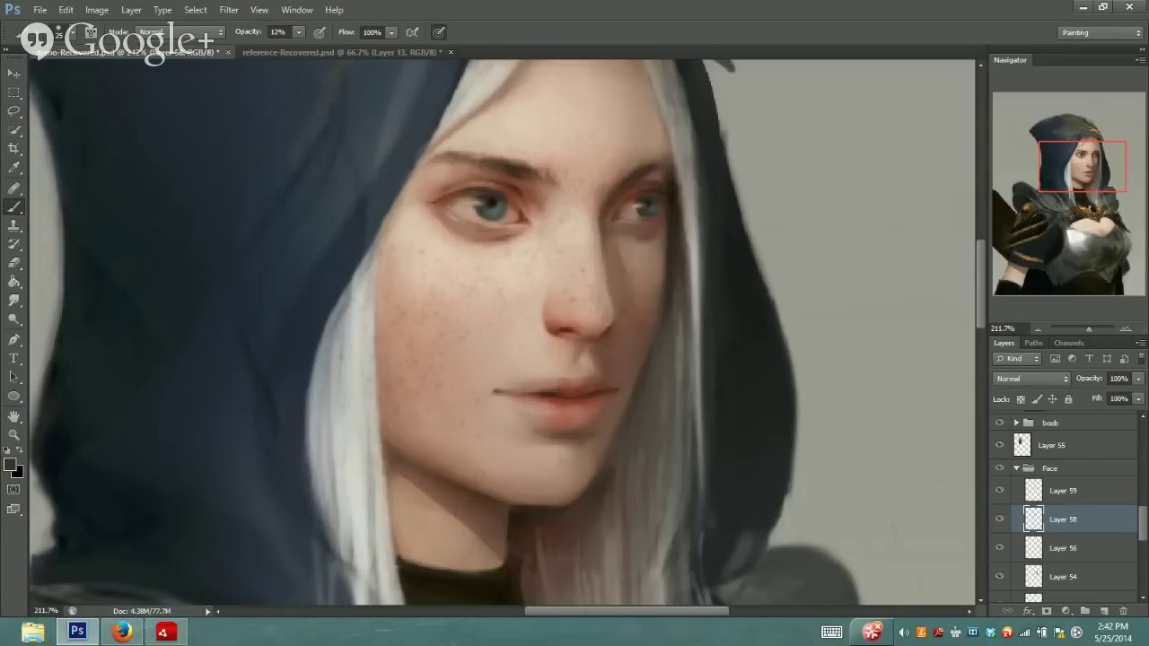
left_click(595, 359, "alt")
left_click_drag(296, 48, 298, 49)
left_click_drag(1092, 321, 1090, 328)
On Layer 59, set the foreground to a saturated dark red (#4e0e04)
left_click(1063, 491)
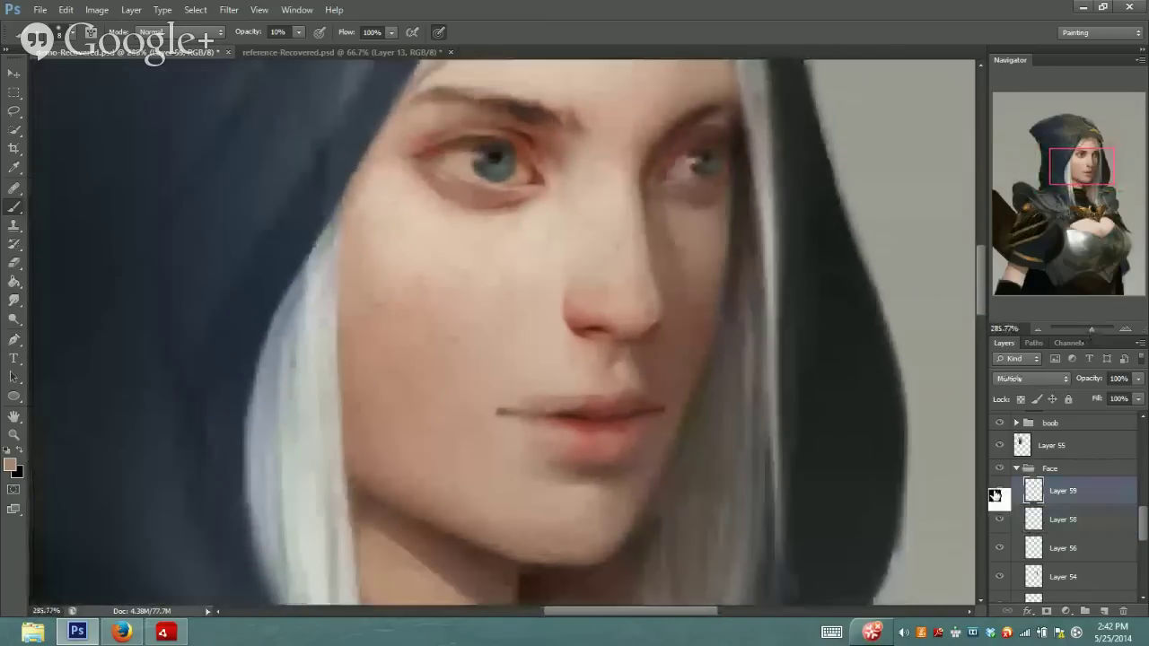
left_click(10, 465)
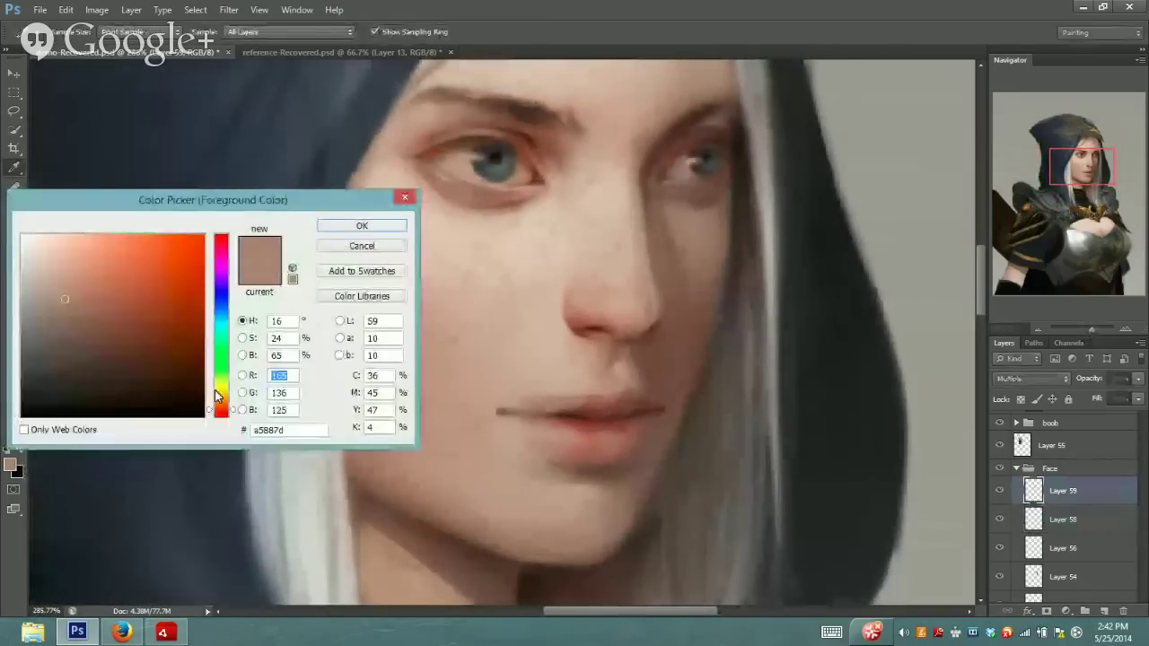
left_click_drag(193, 395, 224, 410)
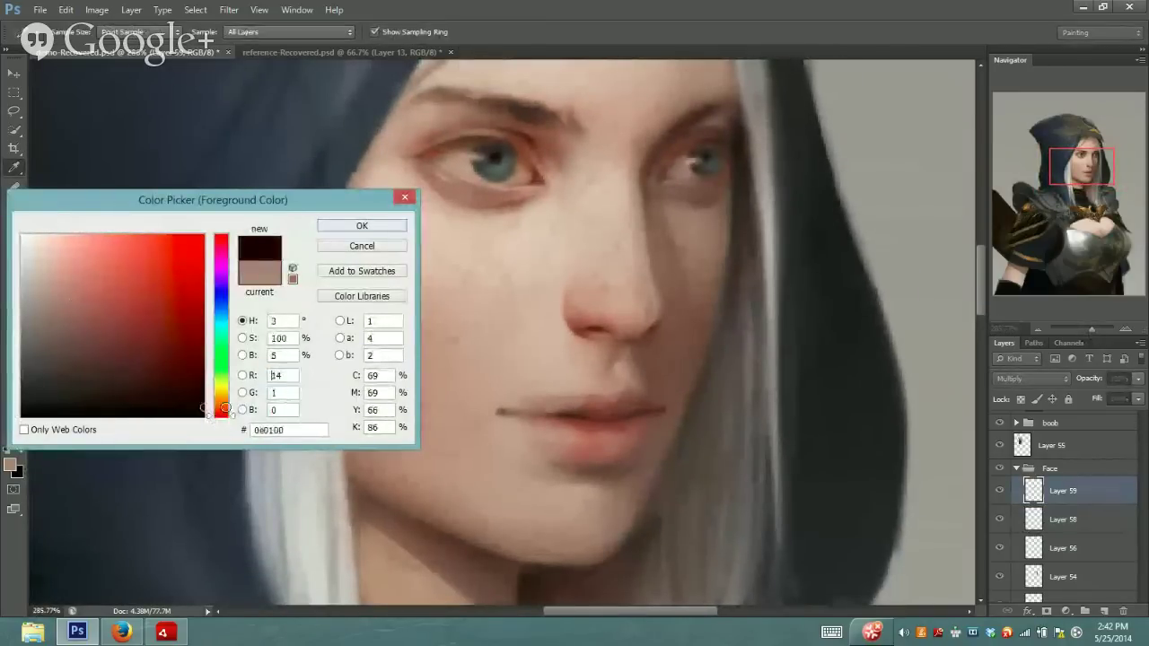
left_click(361, 226)
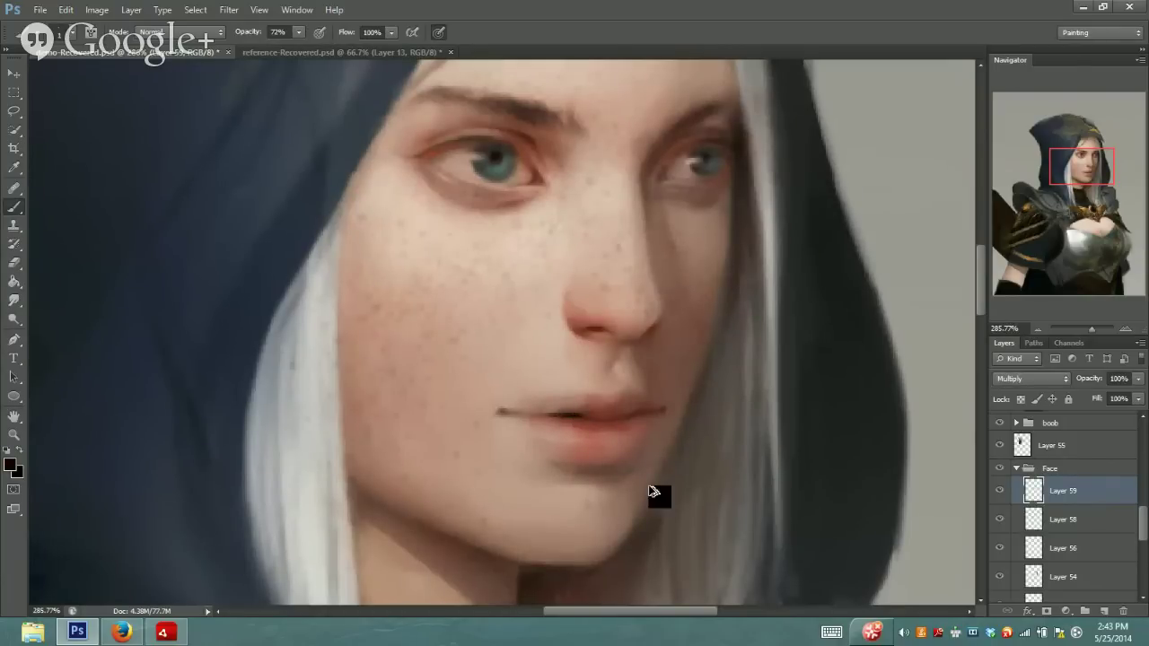
left_click(11, 466)
left_click_drag(192, 377, 230, 363)
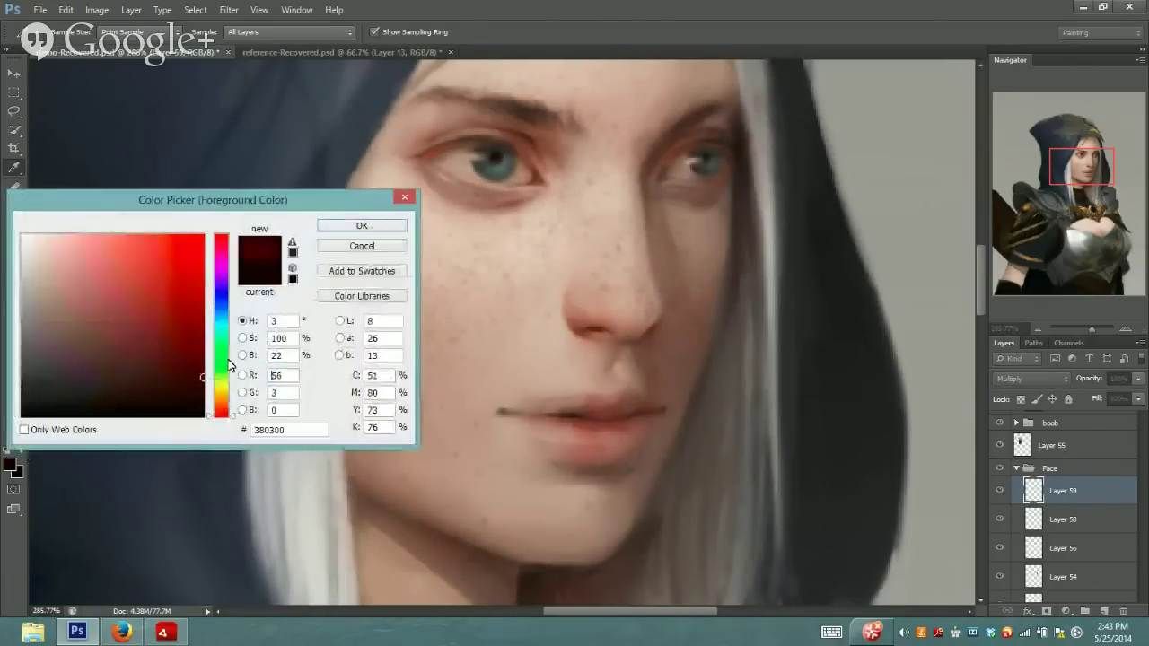
left_click(360, 227)
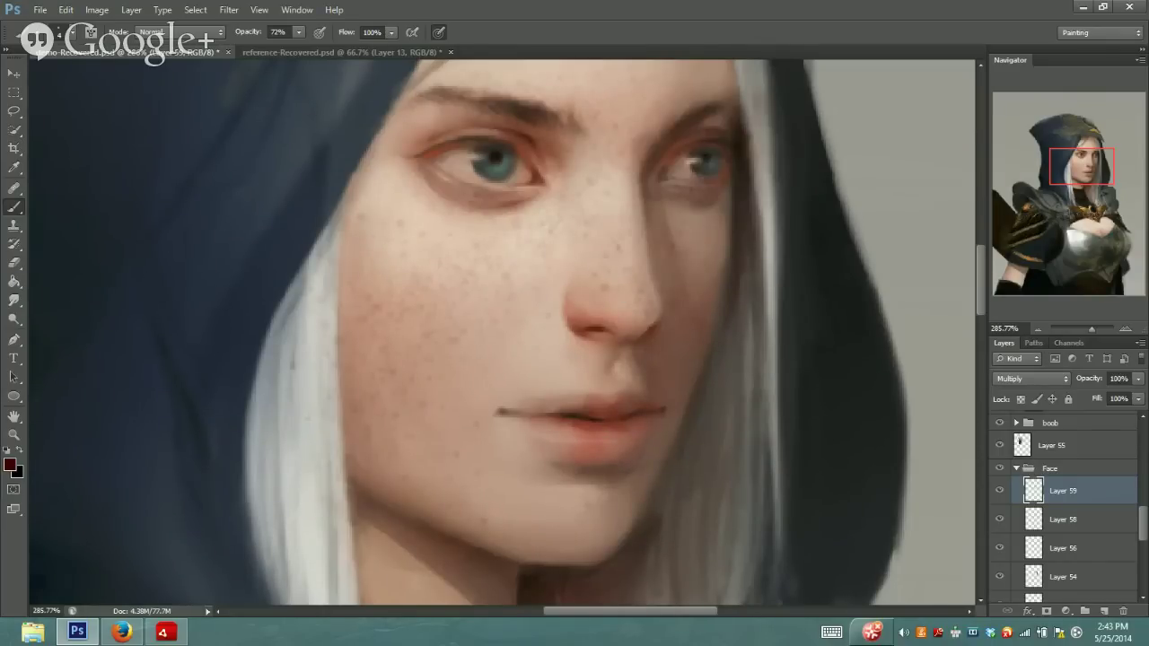
Sample a colour near the eye and set the brush opacity to 22%
key("i")
left_click(664, 157)
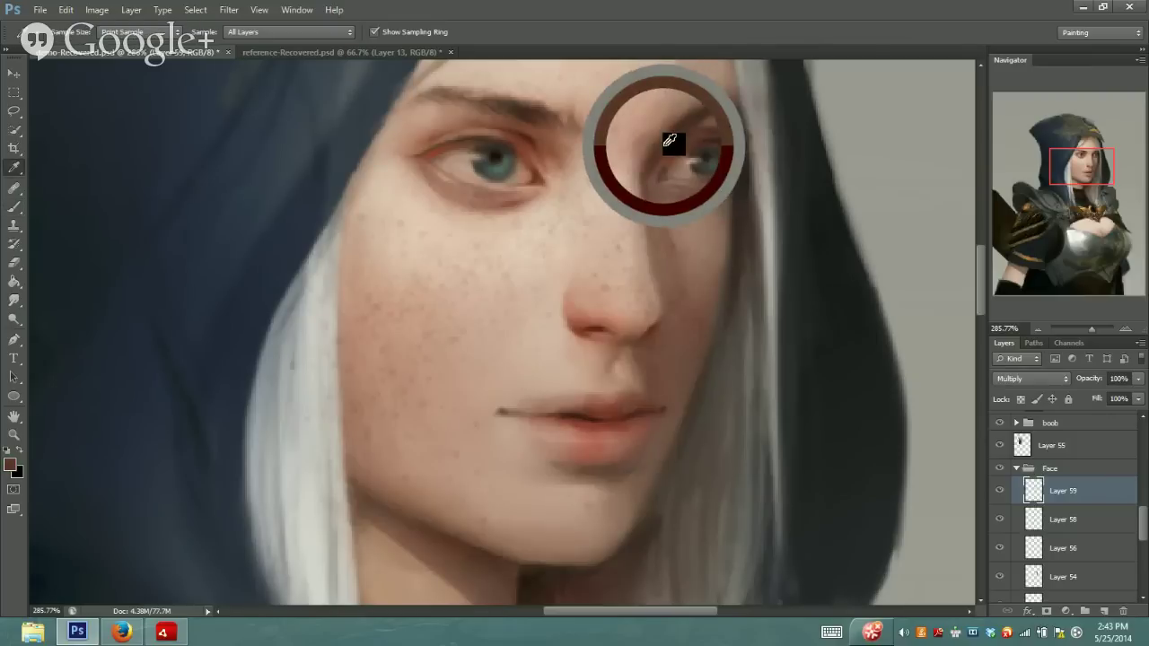
key("b")
left_click_drag(300, 34, 297, 46)
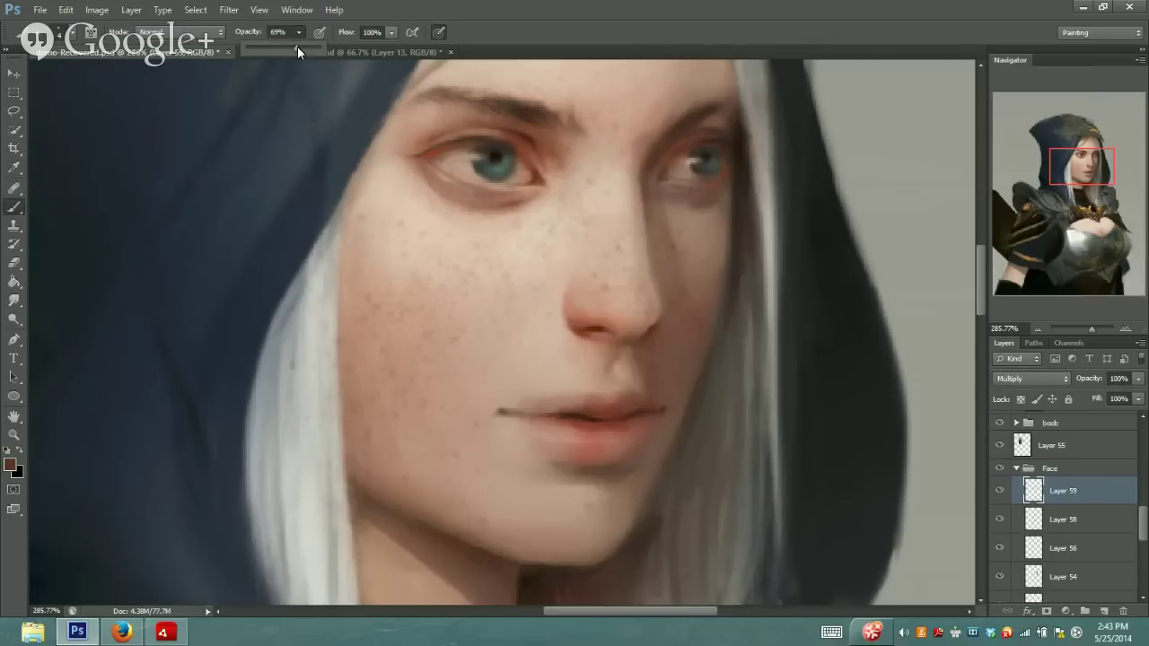
left_click(593, 474)
Pick a dark red-brown foreground, set brush opacity to 5%, and view the whole hood
left_click(11, 467)
left_click_drag(149, 357, 196, 361)
left_click(222, 418)
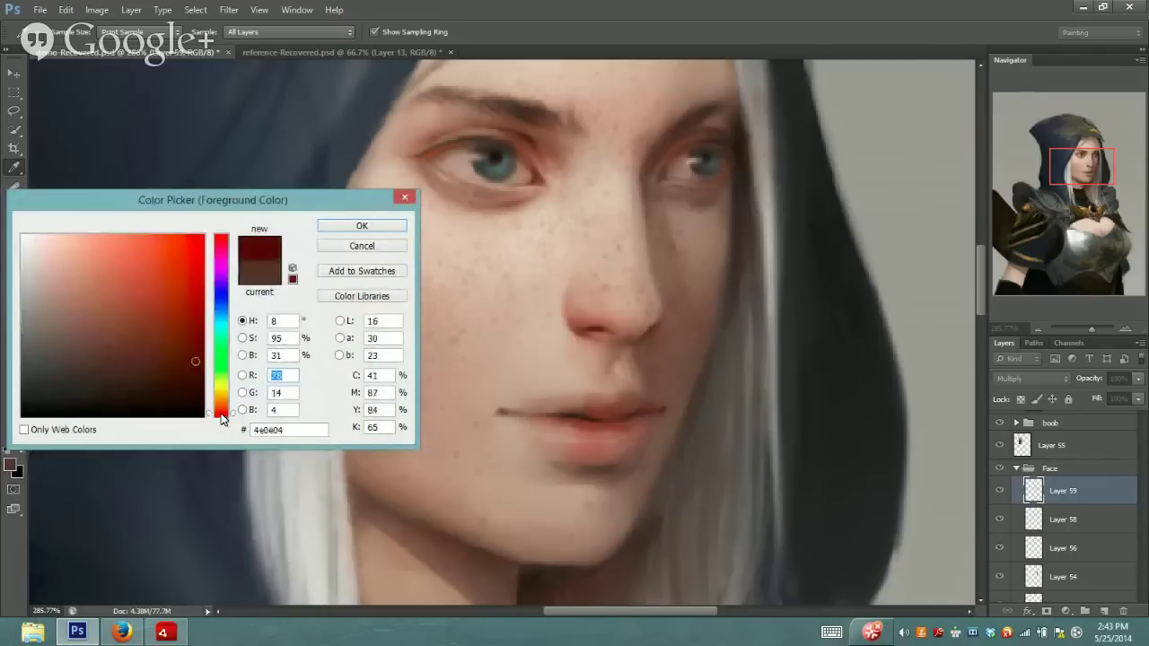
left_click(357, 227)
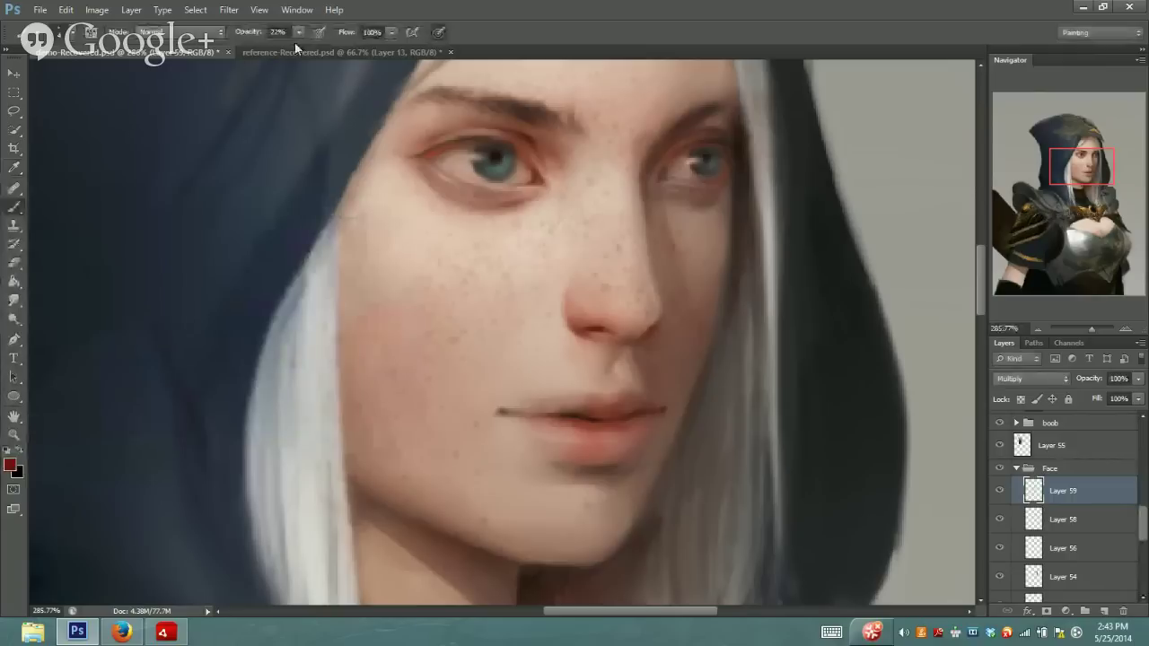
key("0")
key("5")
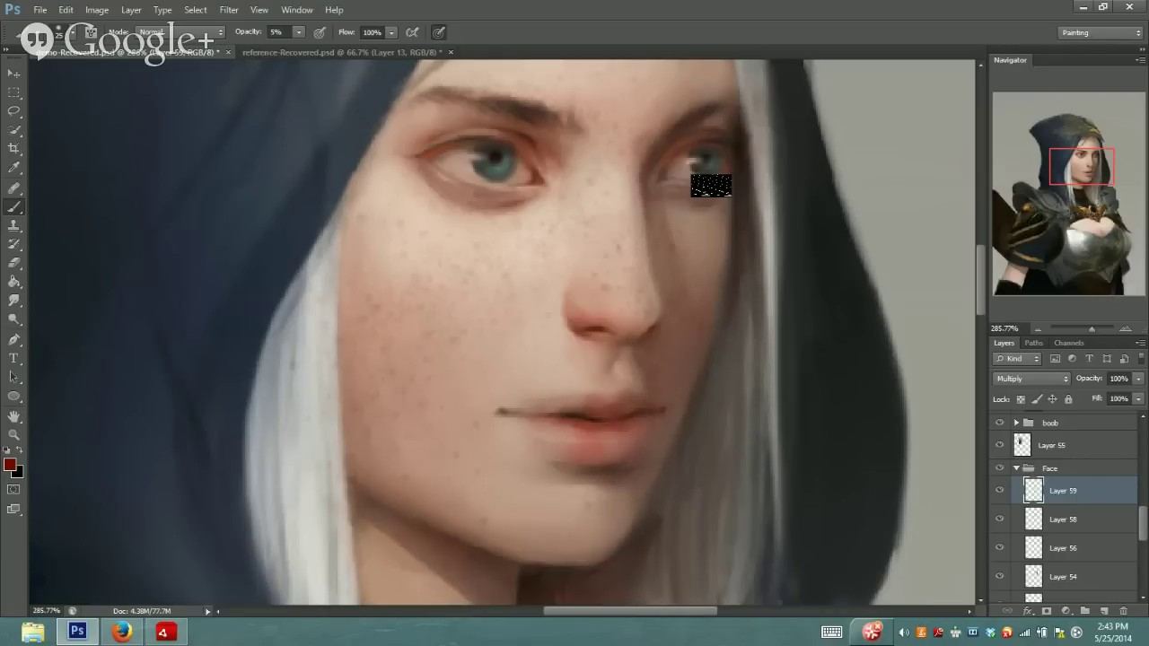
left_click_drag(1096, 174, 1101, 170)
left_click_drag(1086, 327, 1083, 328)
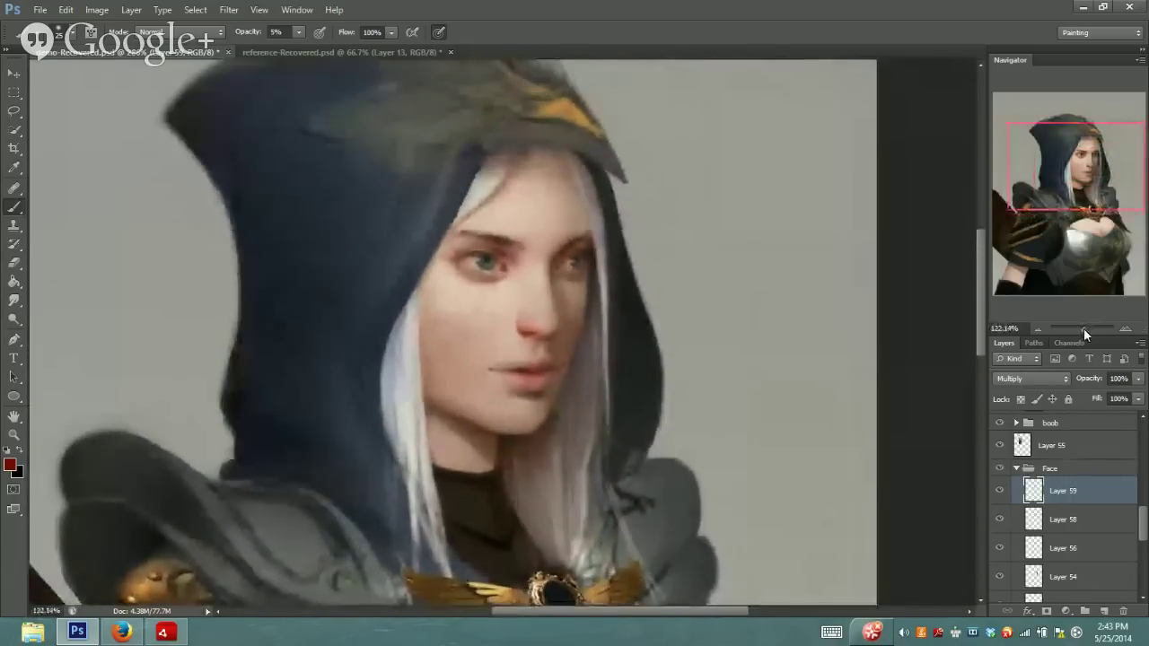
Toggle Layer 59 off and on to compare the freckles
left_click(1002, 493)
left_click(1001, 493)
left_click(1001, 493)
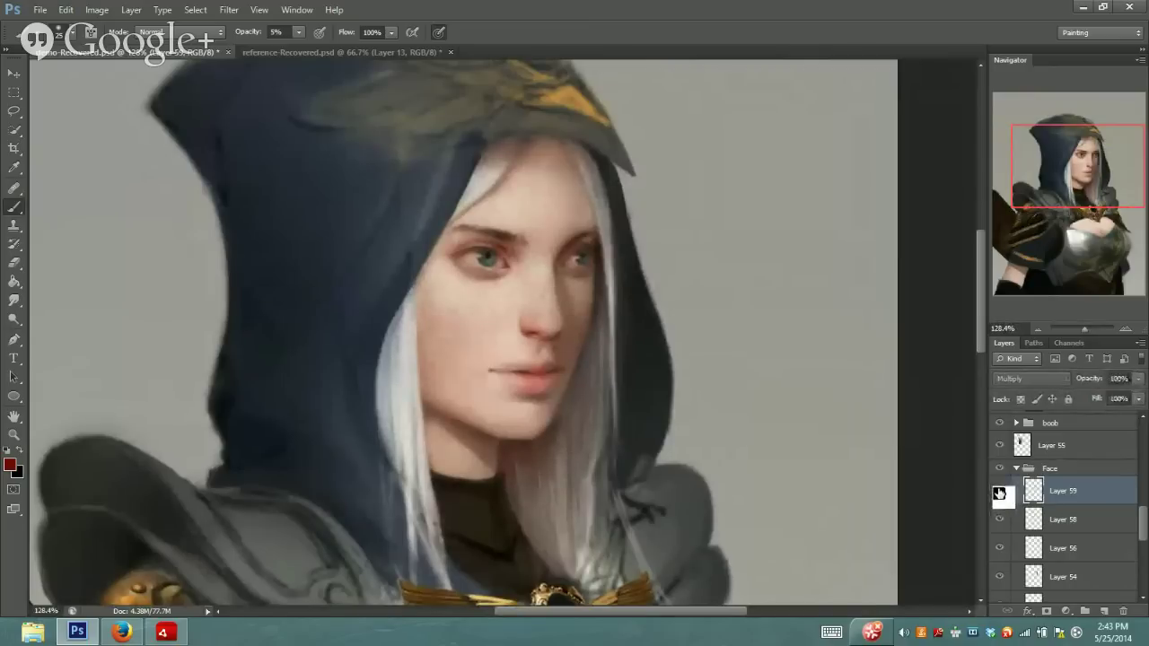
left_click(1000, 493)
Switch to the Eraser at low opacity to lightly erase freckles on Layer 59
key("e")
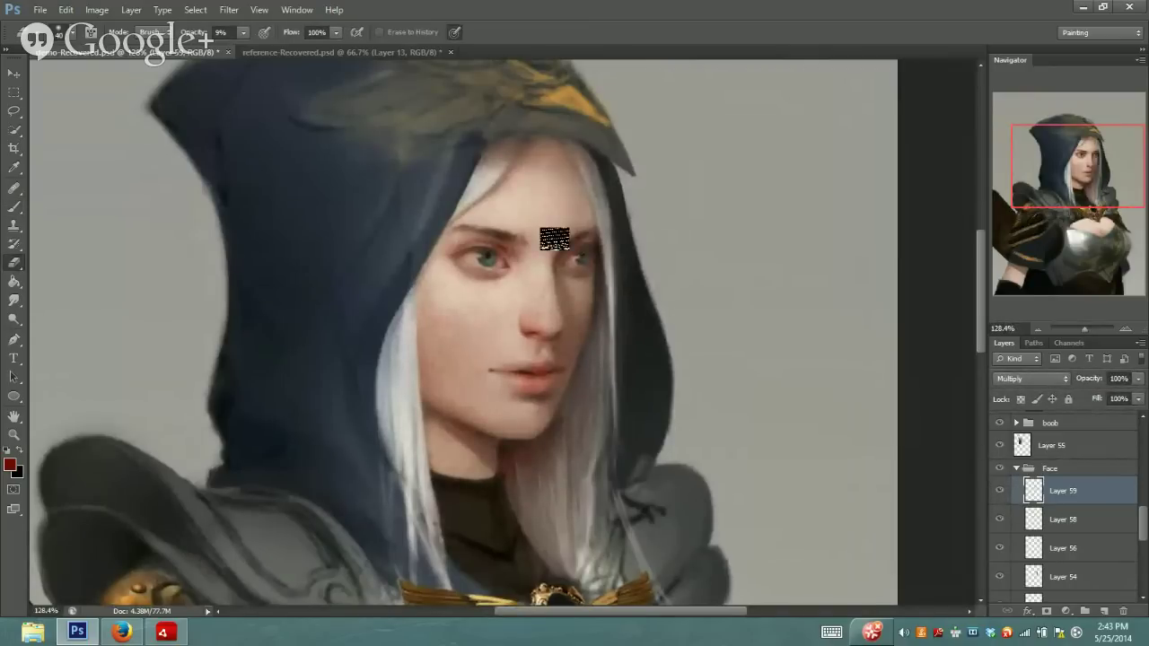
left_click(1000, 493)
left_click(1001, 493)
key("0")
key("1")
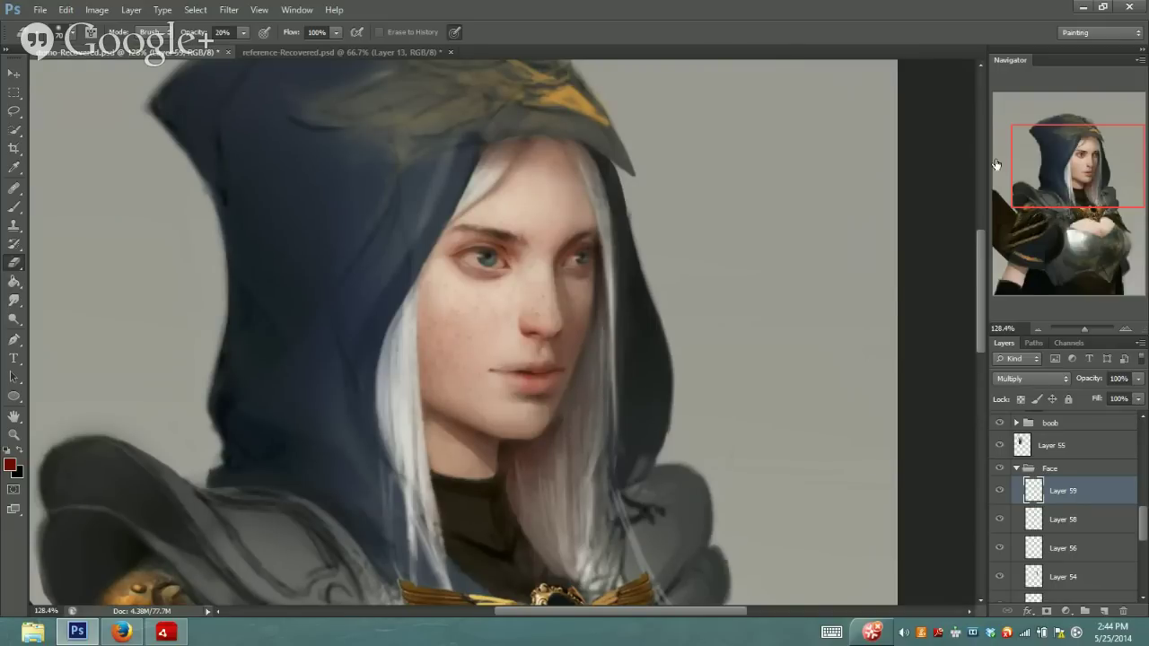
left_click_drag(1086, 325, 1085, 331)
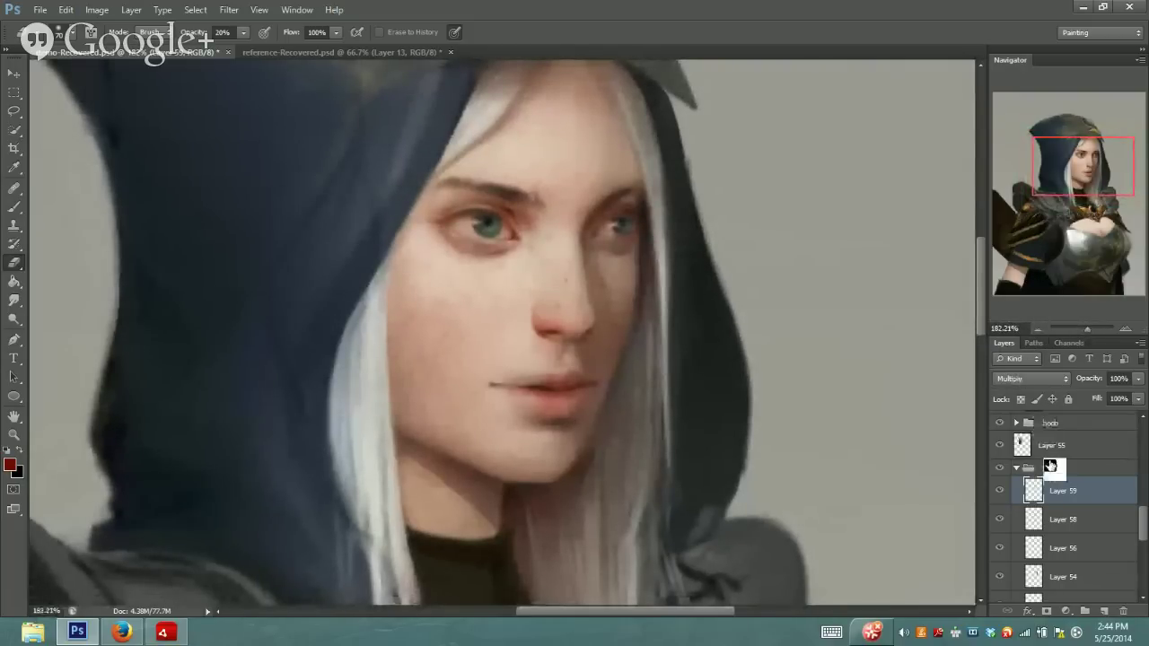
Pick a very dark red-brown and set the brush to size 25 at 9% opacity
key("i")
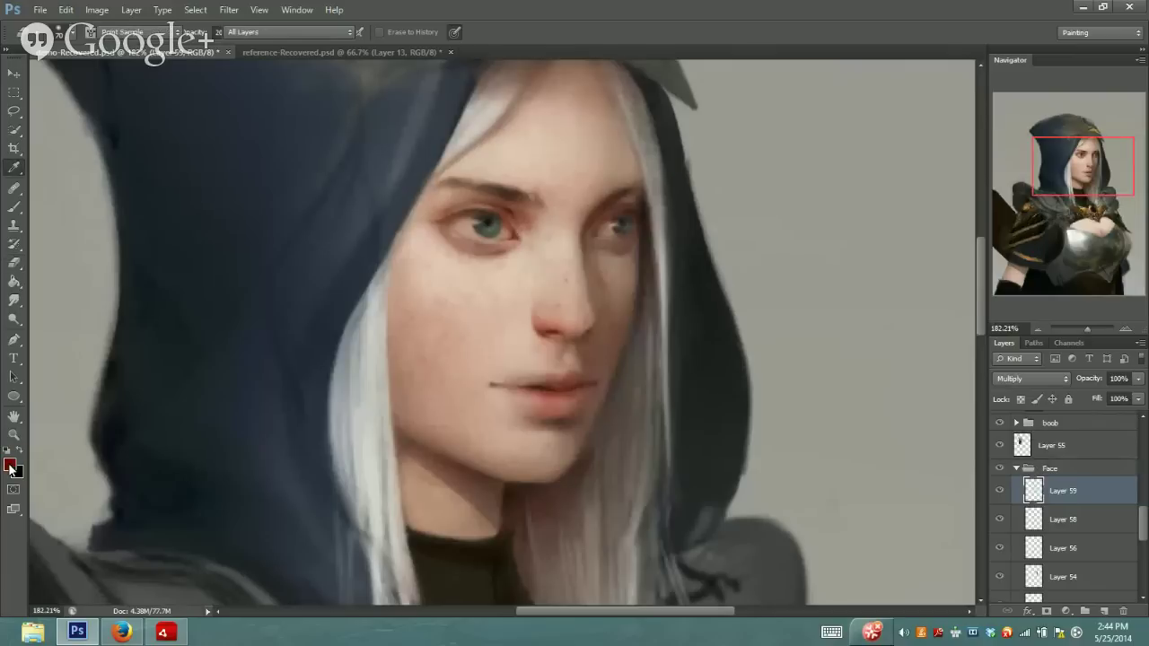
left_click(10, 465)
left_click(207, 405)
left_click(361, 226)
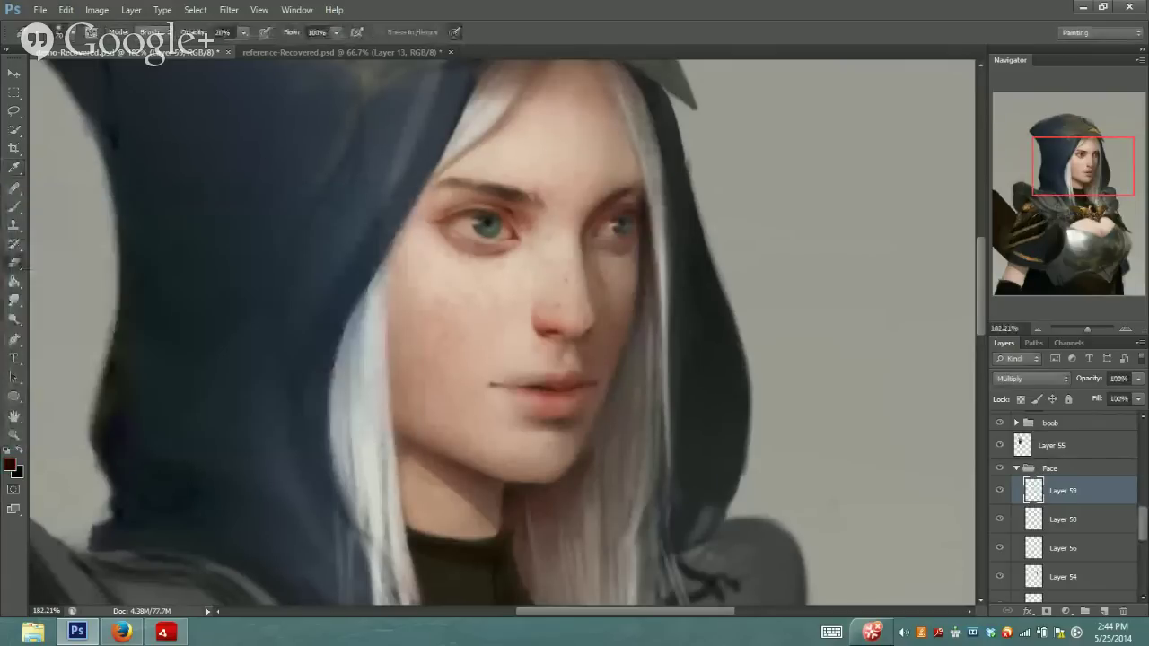
key("bracketleft")
key("bracketleft")
key("bracketleft")
key("bracketleft")
key("bracketleft")
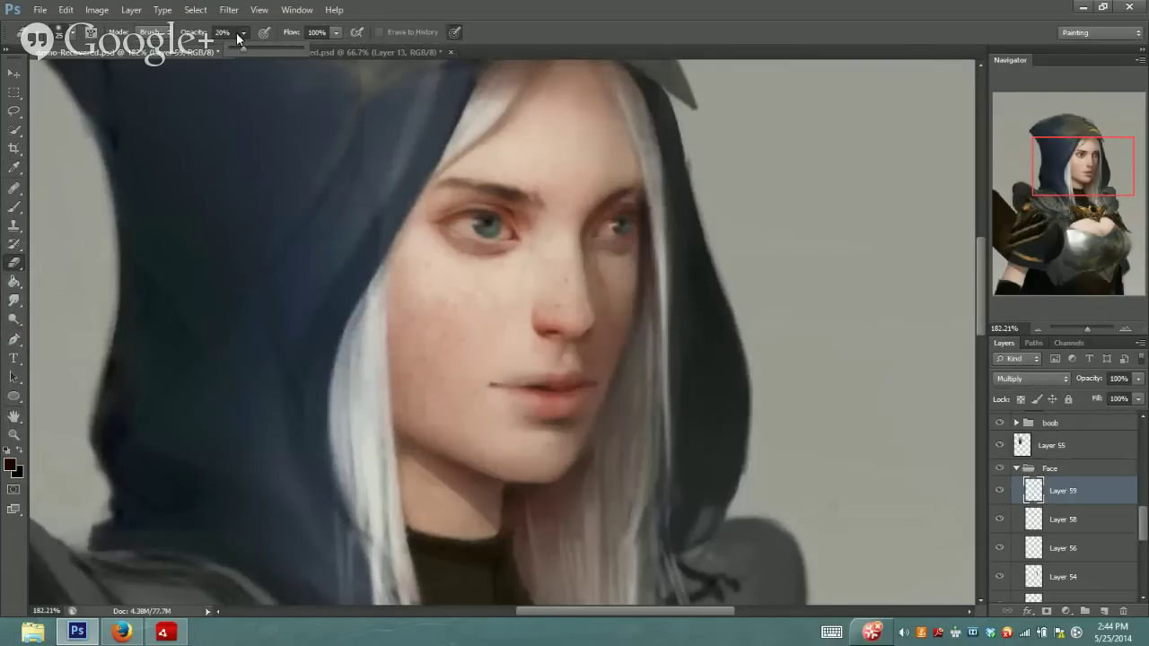
left_click(14, 206)
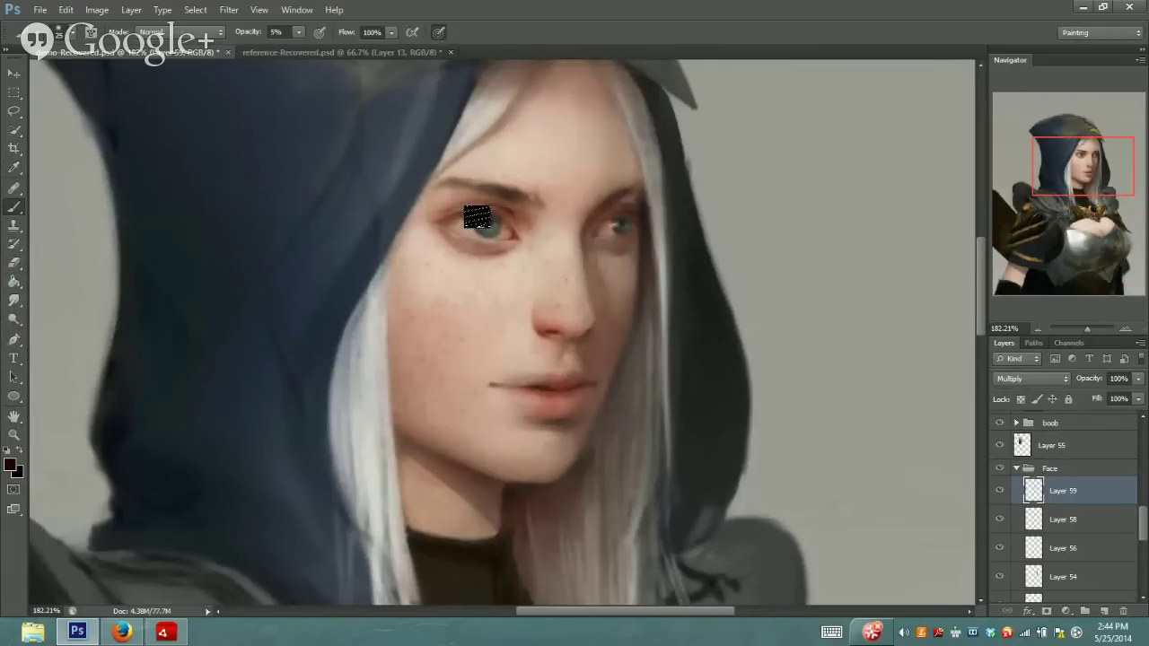
left_click(300, 50)
left_click(298, 32)
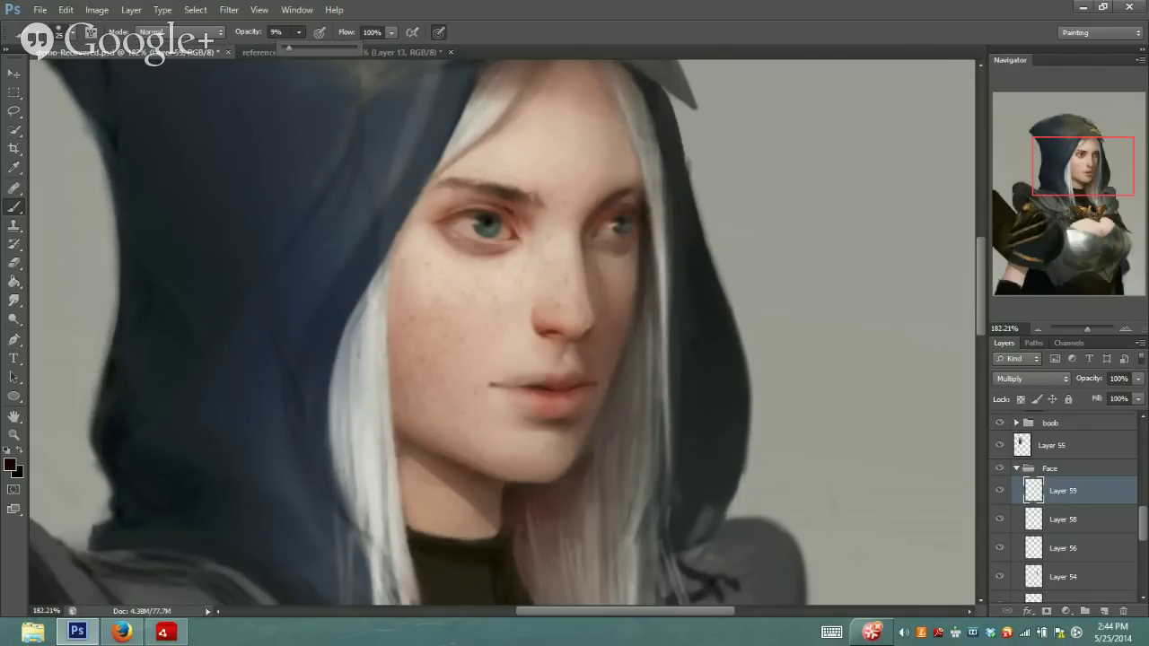
left_click(604, 208)
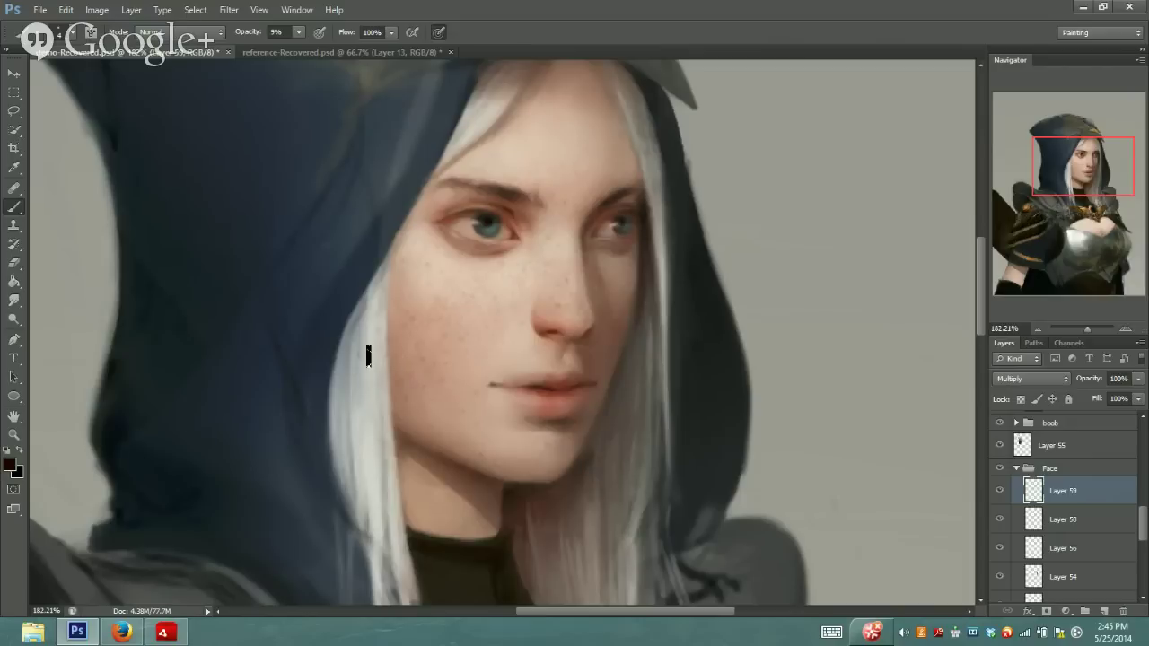
Set the foreground to a warm red (#c24a36) and enlarge the brush to size 20
key("i")
left_click(10, 464)
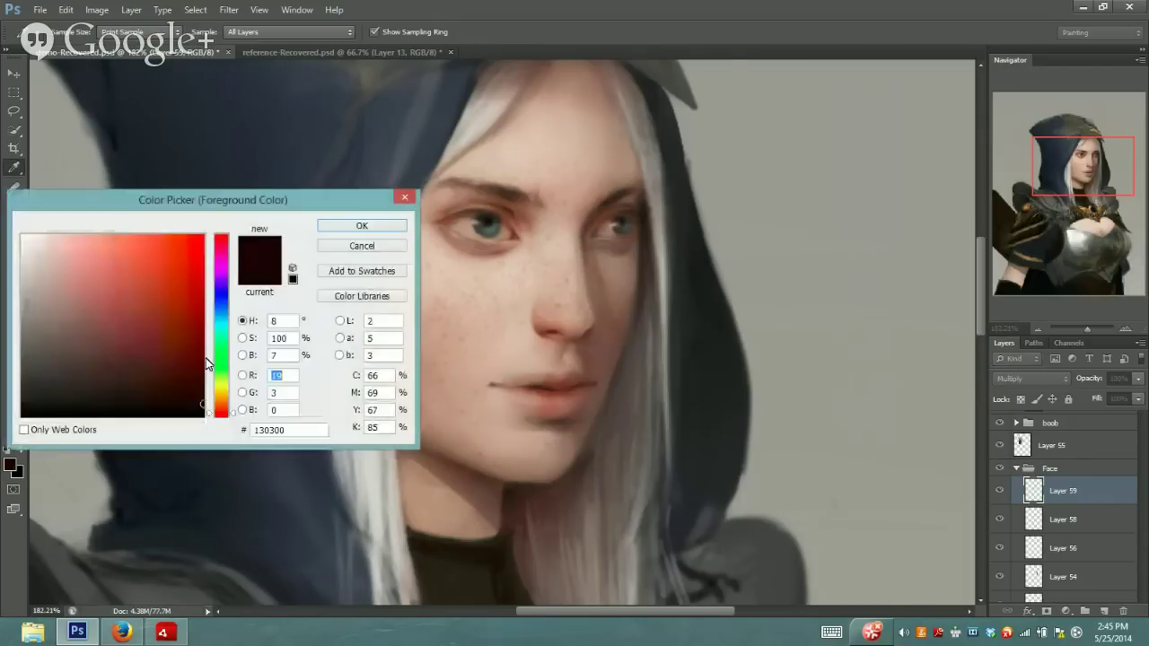
mouse_move(157, 332)
left_mouse_down()
mouse_move(187, 314)
mouse_move(163, 280)
left_mouse_up()
left_click(359, 226)
key("b")
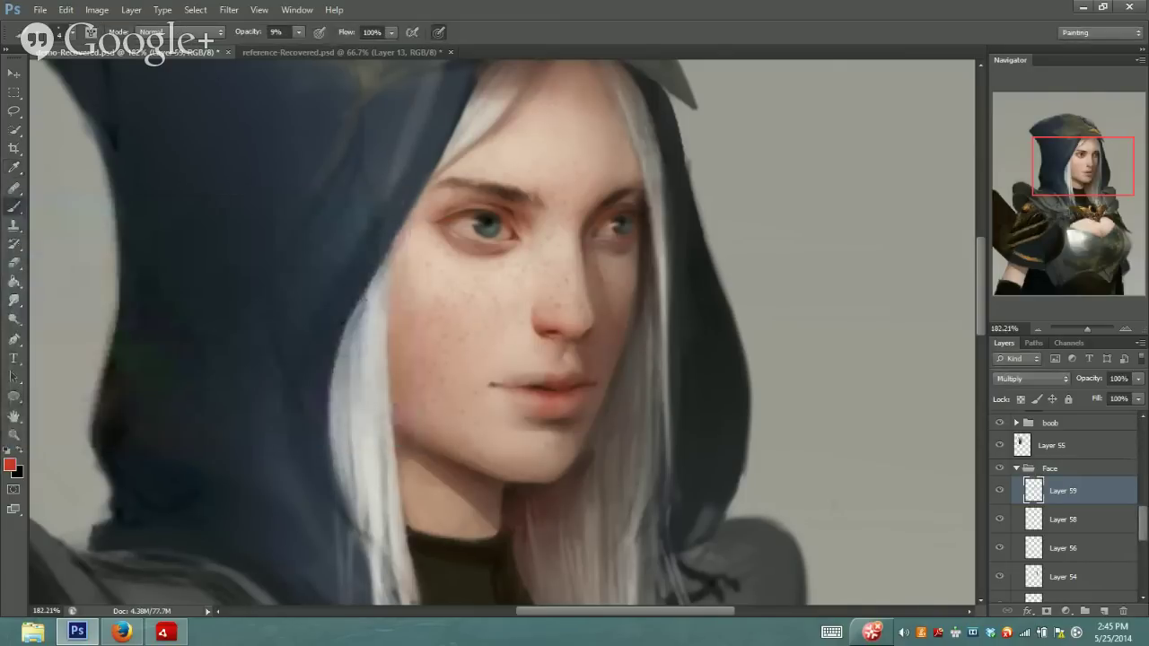
key("bracketright")
key("bracketright")
key("bracketright")
key("bracketright")
key("bracketright")
key("bracketright")
left_click(1094, 328)
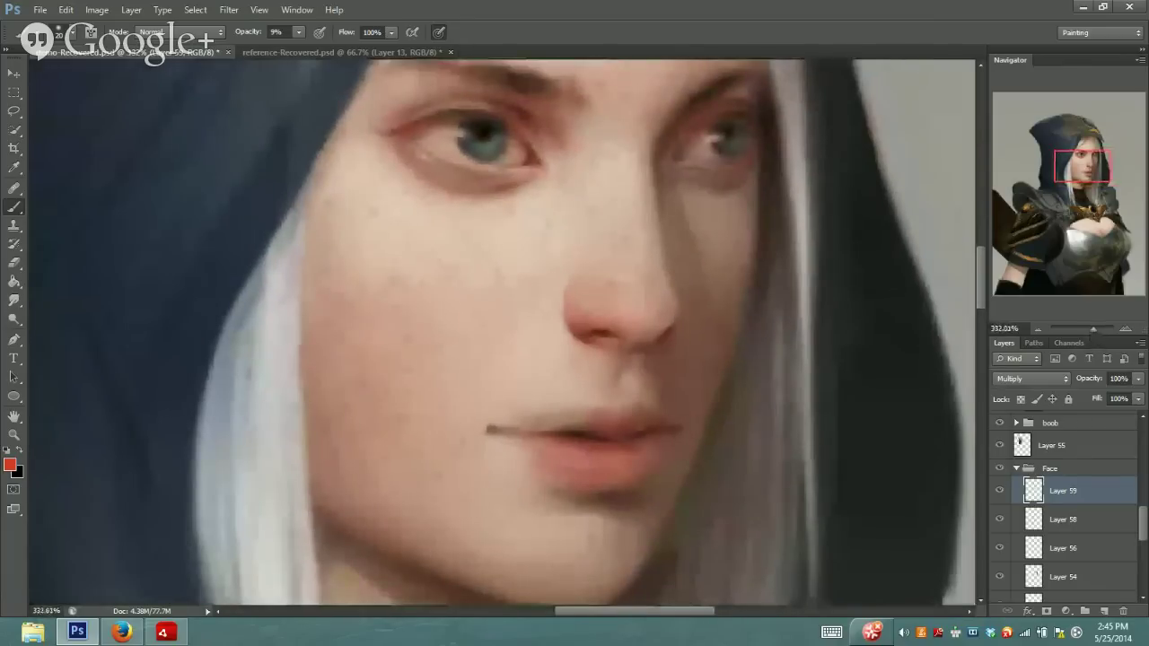
Set a dark red background colour and raise the brush opacity to 19%
left_click(16, 471)
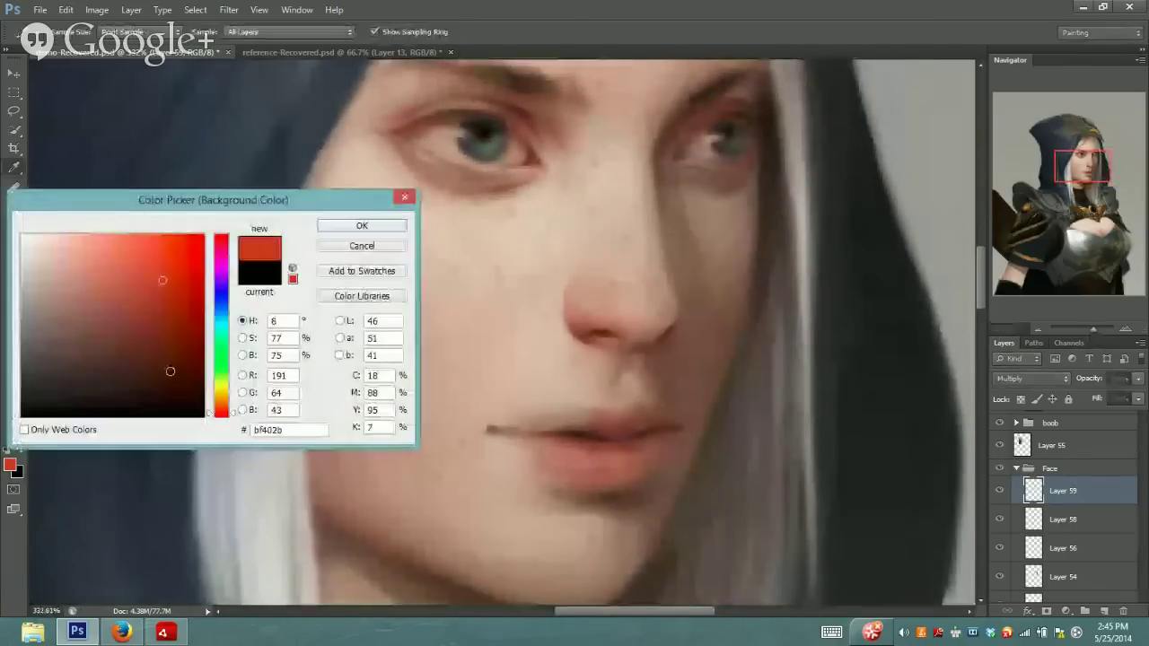
left_click_drag(170, 372, 206, 332)
left_click(362, 226)
key("b")
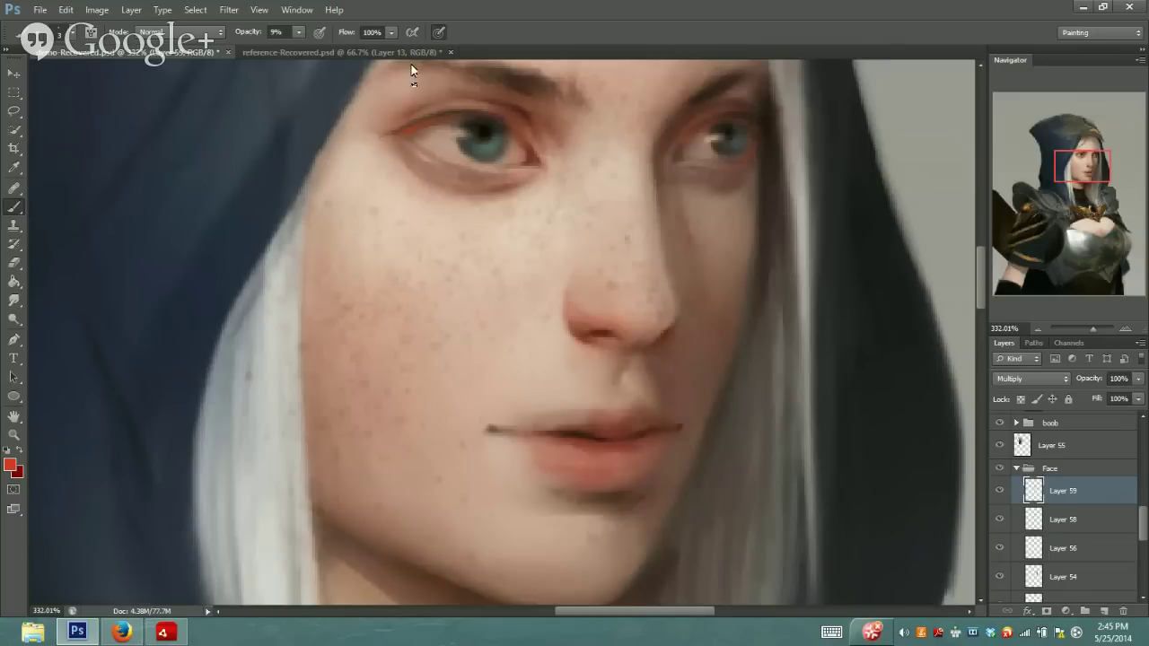
left_click_drag(299, 32, 306, 46)
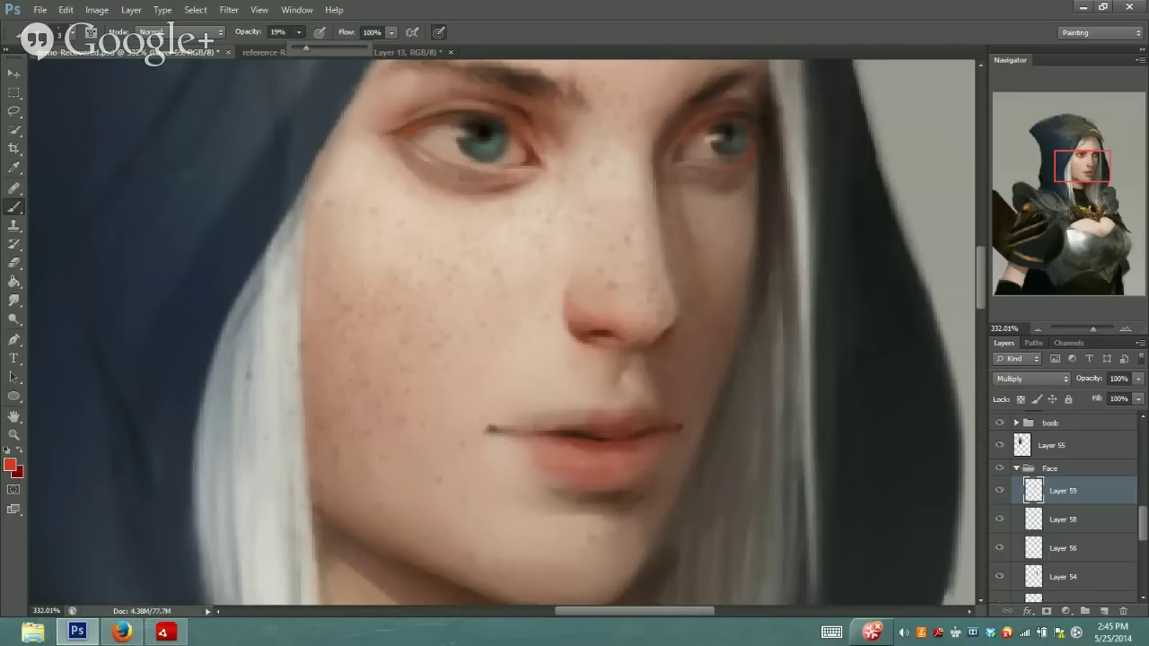
left_click_drag(306, 47, 306, 46)
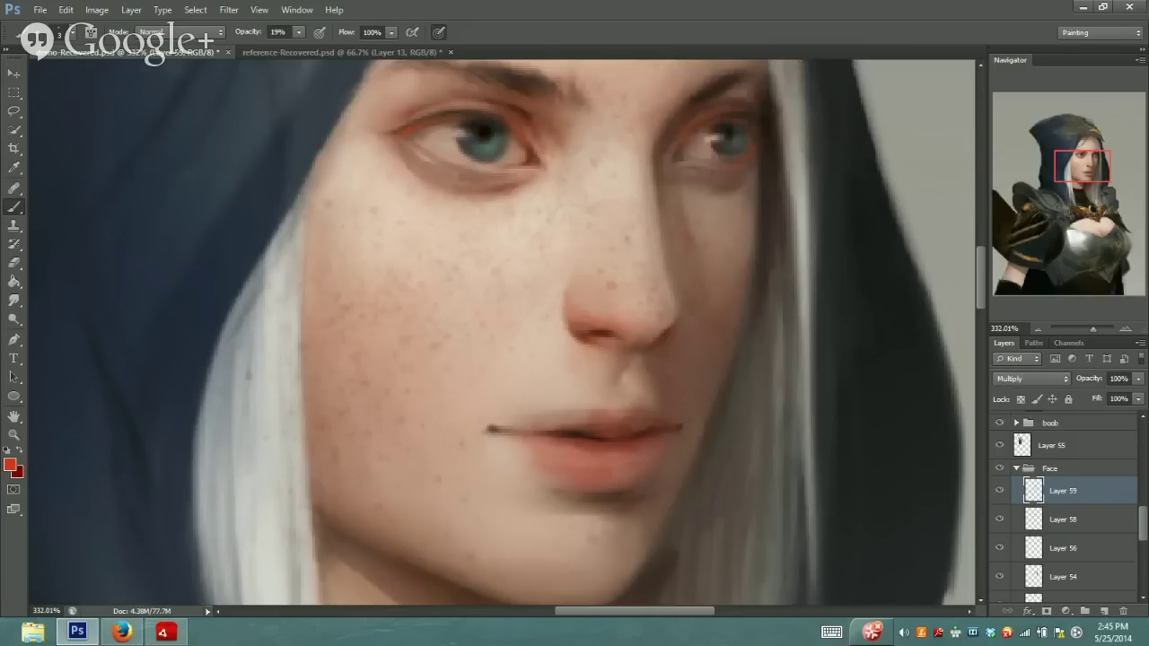
Choose a darker red foreground (#6f1407), lower opacity to 14%, and select Layer 58
left_click(10, 466)
mouse_move(169, 297)
left_mouse_down()
mouse_move(190, 313)
mouse_move(188, 337)
left_mouse_up()
key("Return")
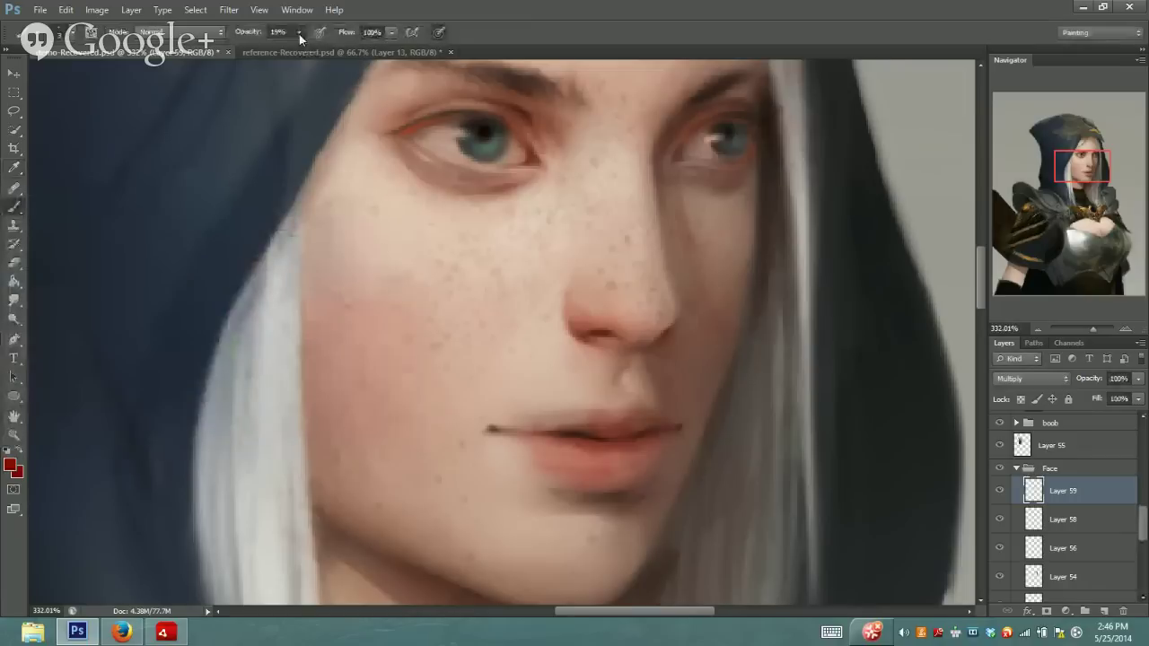
left_click_drag(300, 51, 295, 51)
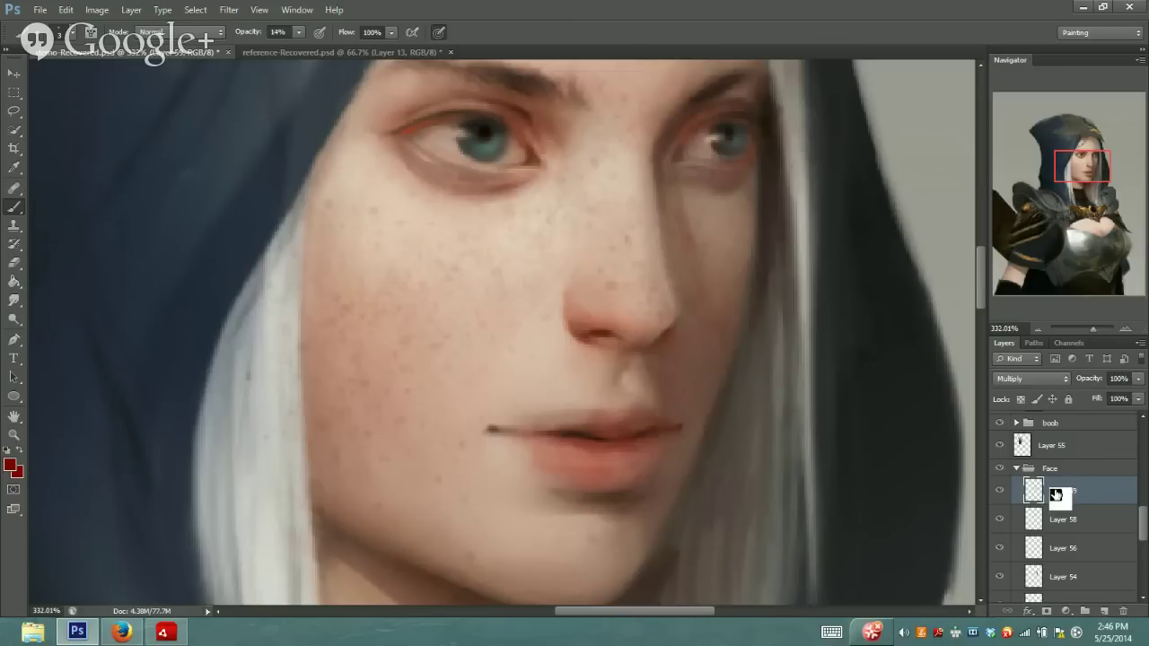
left_click(1031, 518)
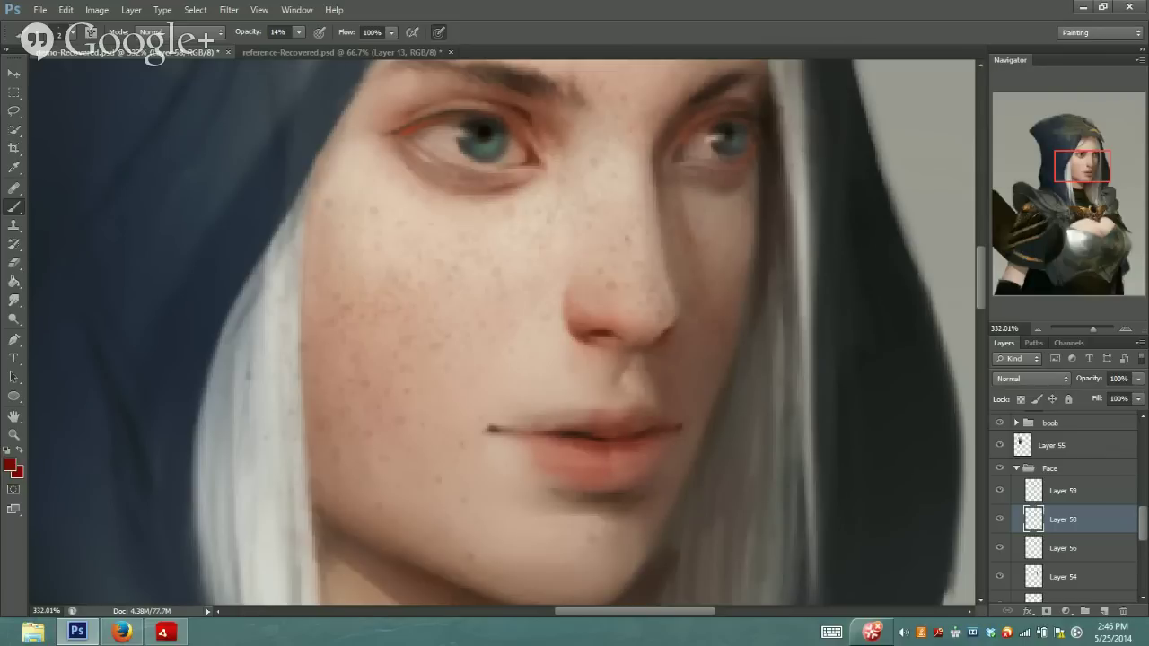
left_click(10, 465)
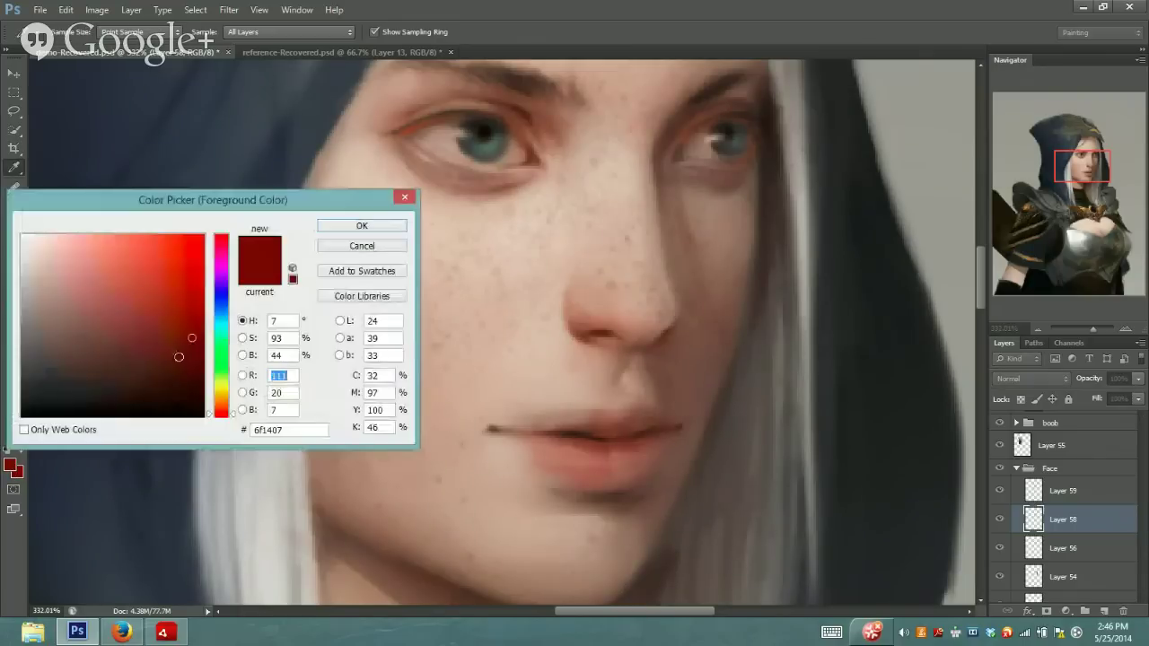
left_click(382, 224)
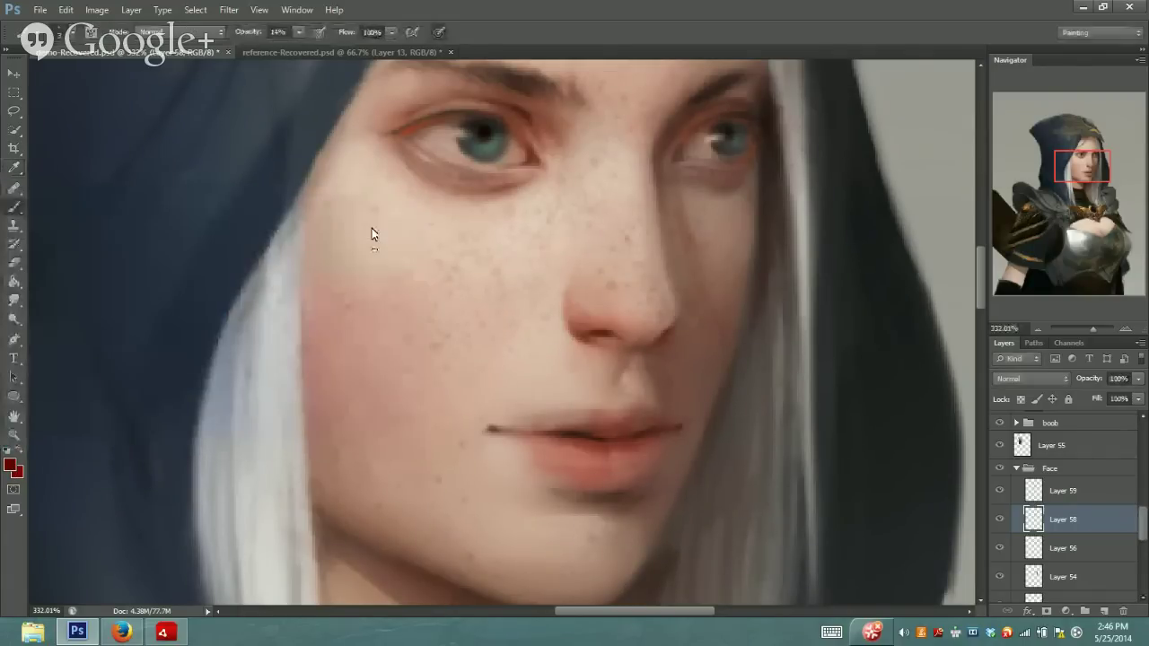
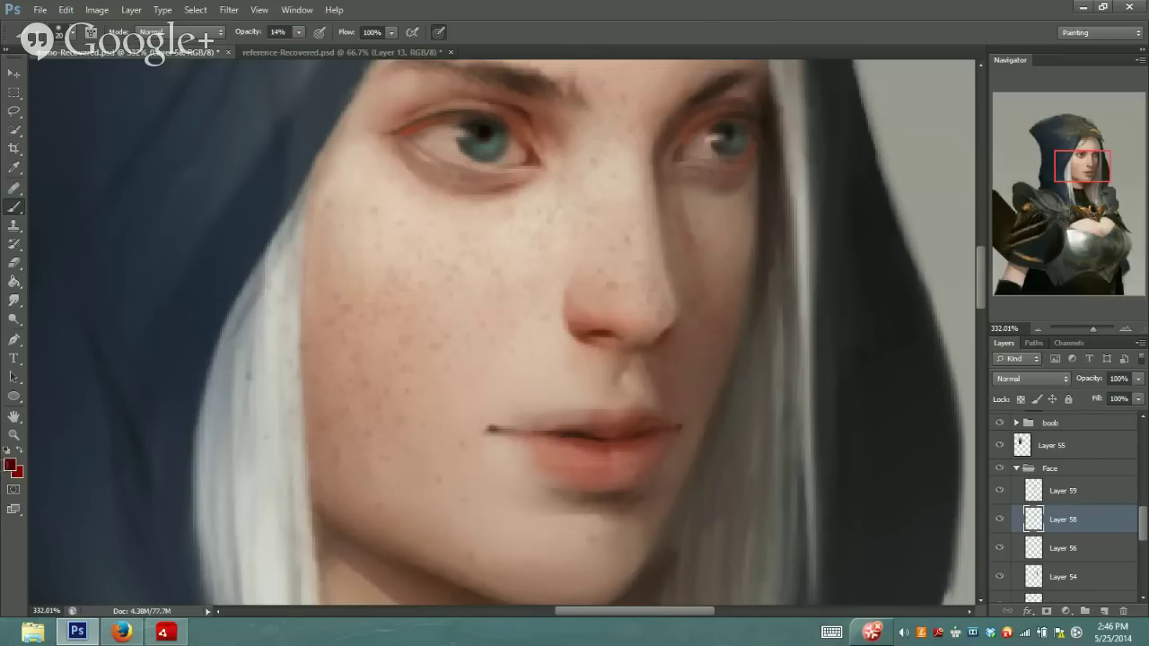
On Layer 59, set the foreground to deep red 991807 for brushing
left_click(1061, 496)
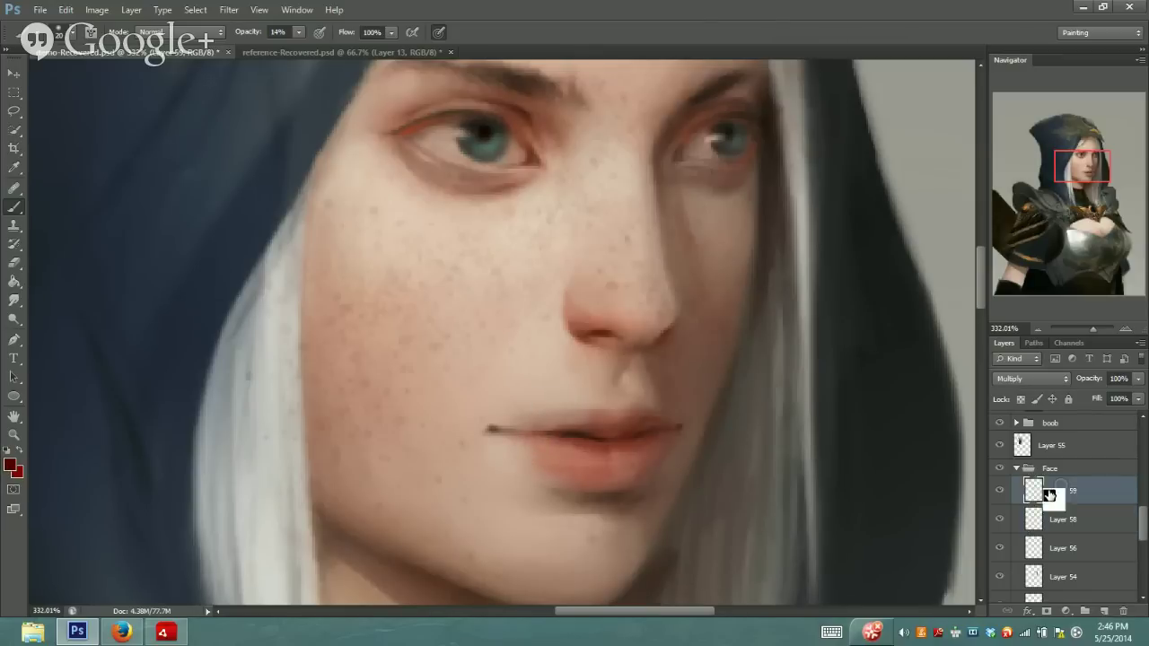
left_click(9, 468)
left_click_drag(188, 341, 195, 307)
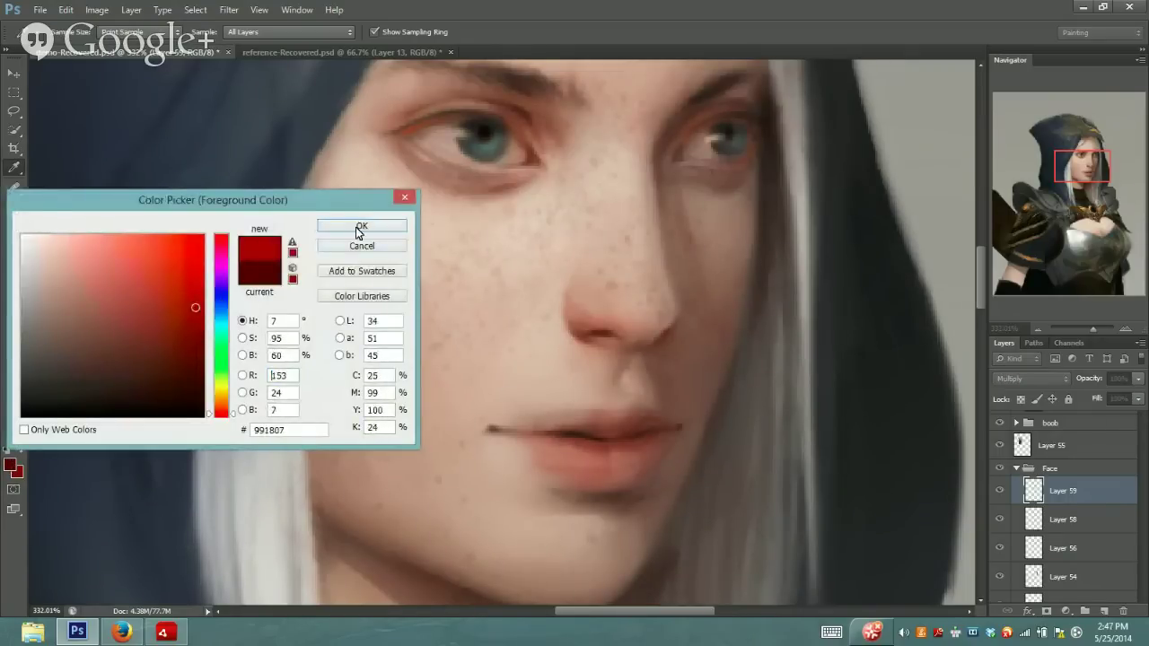
left_click(360, 226)
key("b")
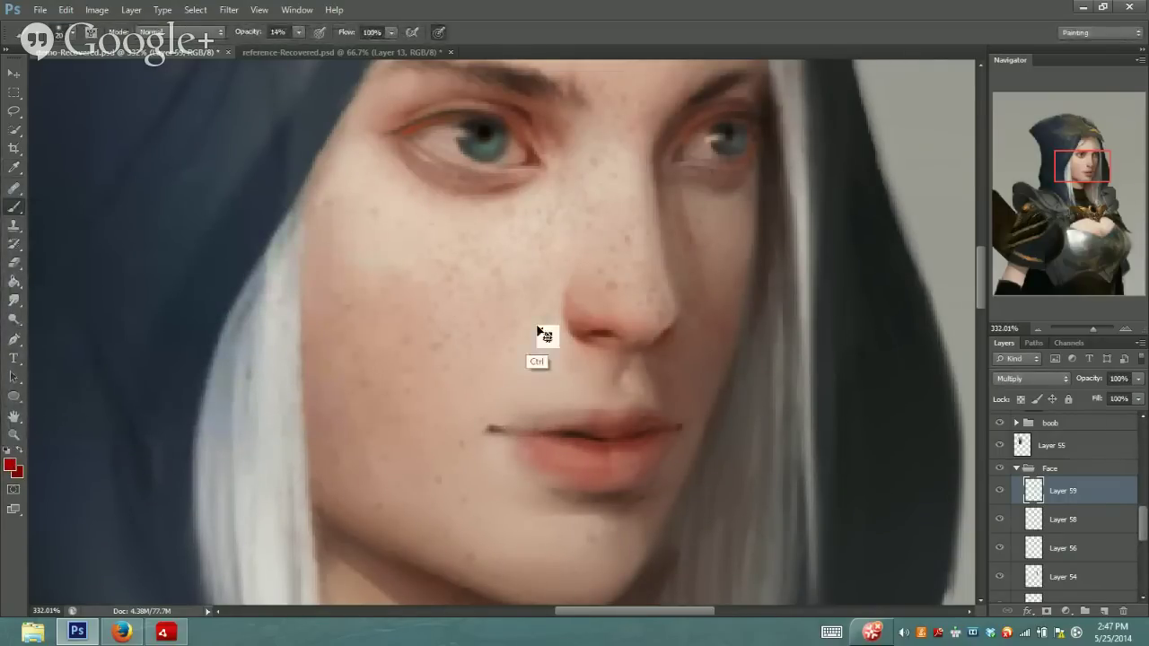
key("alt+bracketleft")
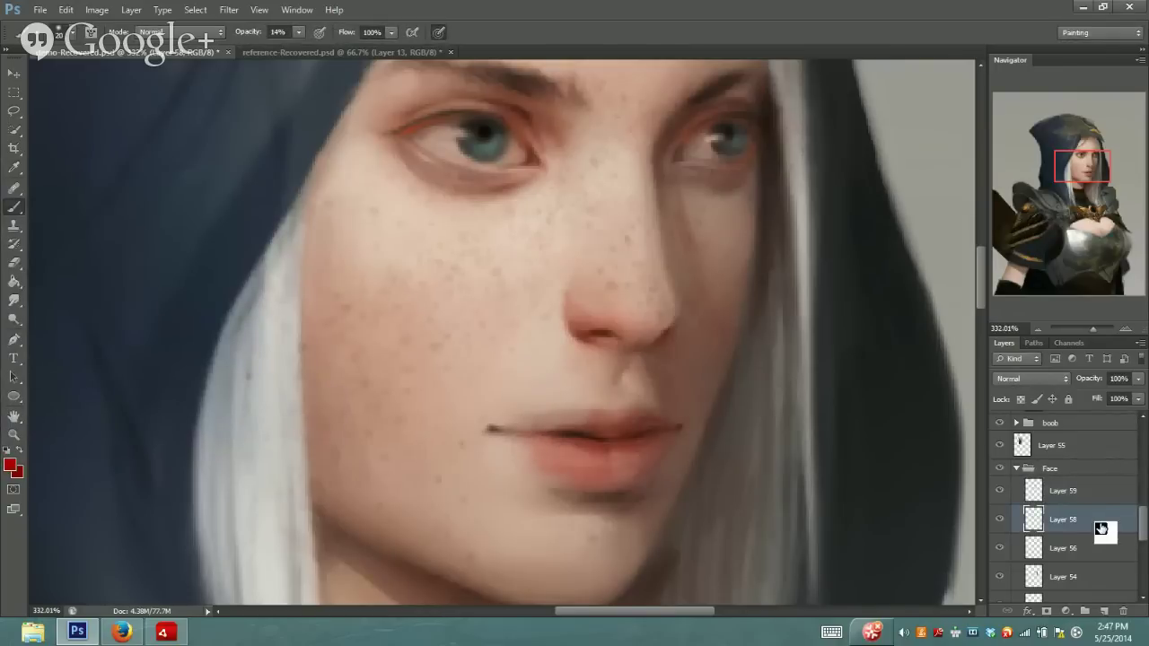
left_click(1087, 494)
Set brush opacity to 7% and shrink the brush for the lips
left_click_drag(1056, 499, 1015, 474)
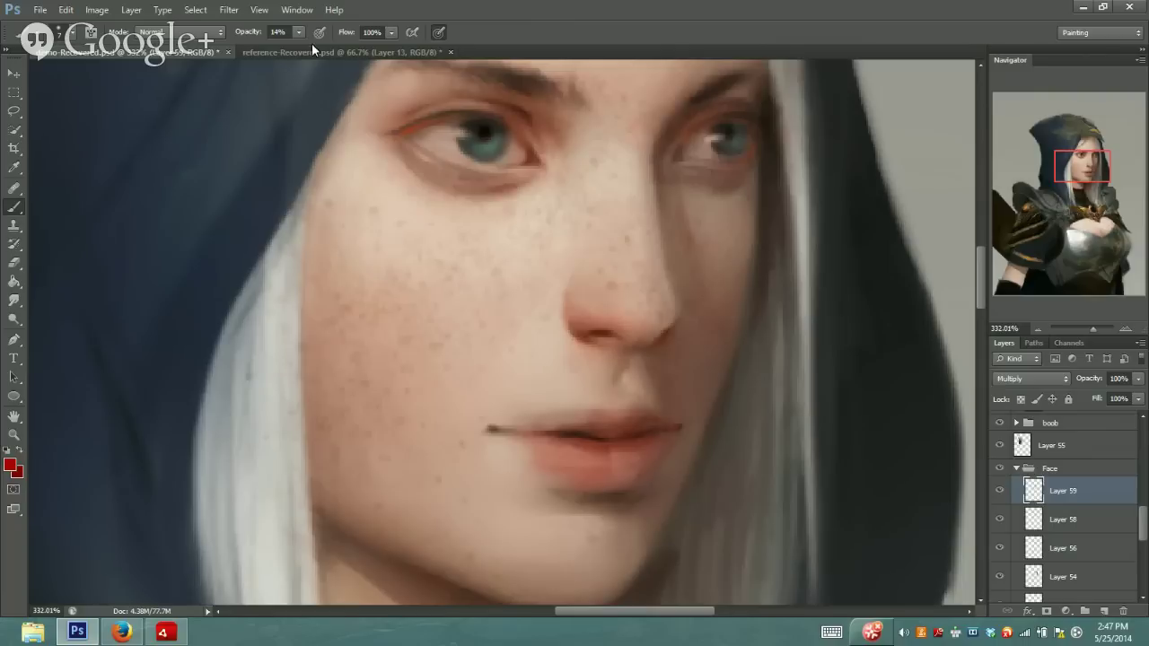
left_click(300, 32)
left_click_drag(293, 51, 294, 52)
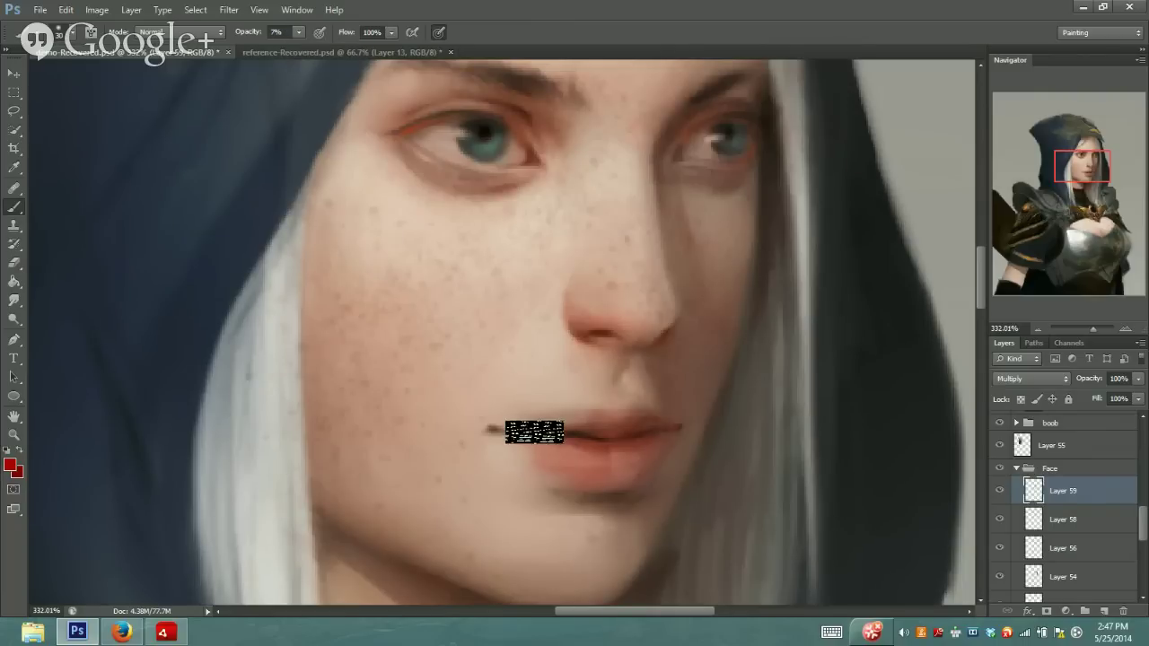
key("bracketleft")
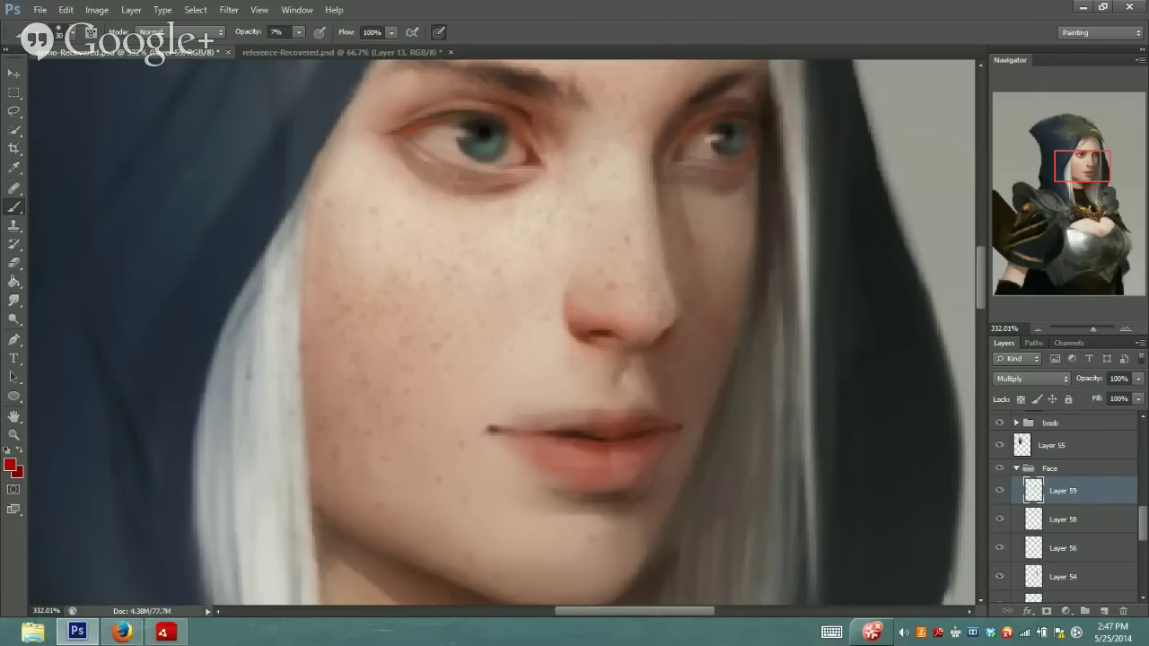
key("bracketleft")
Darken the left mouth corner with a faint stroke of dark red 630c00
left_click(9, 465)
left_click_drag(185, 311, 221, 346)
left_click(356, 226)
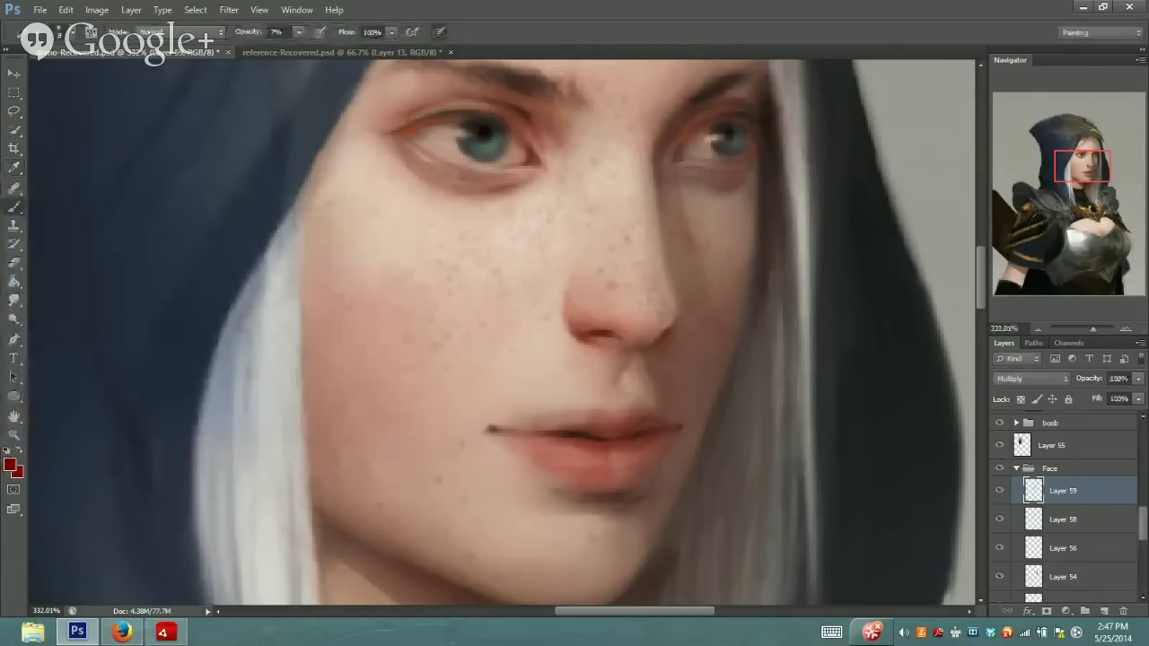
left_click_drag(557, 434, 494, 430)
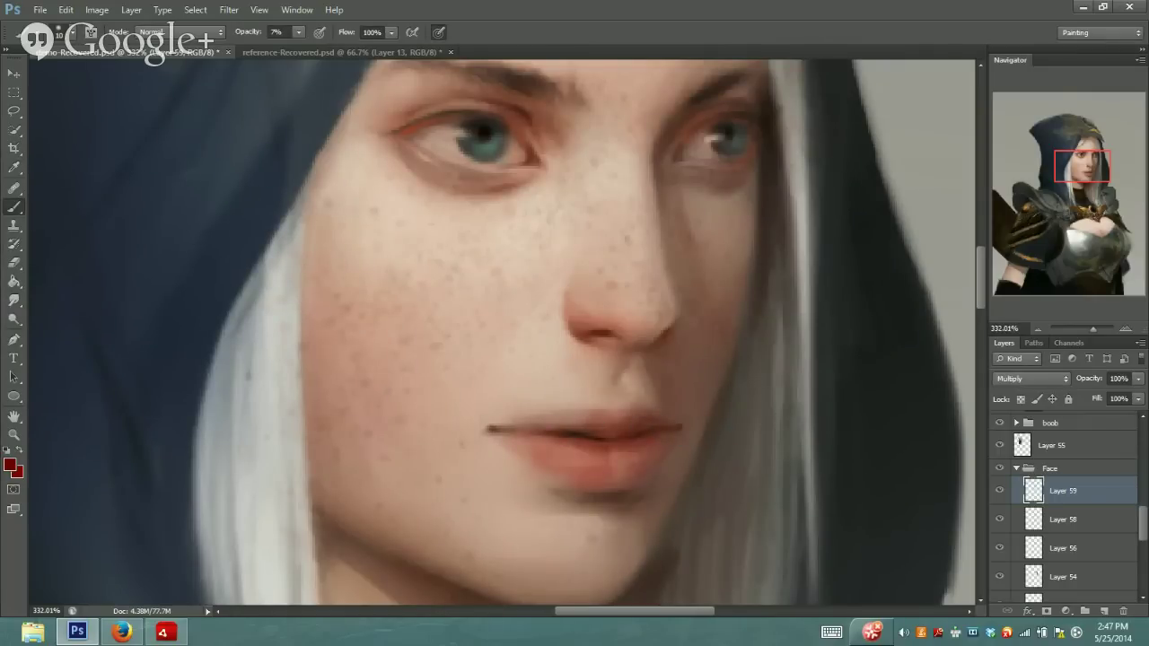
Review the whole figure in the Navigator, refocus on the face, and toggle Layer 59 to compare
left_click_drag(1096, 329, 1083, 326)
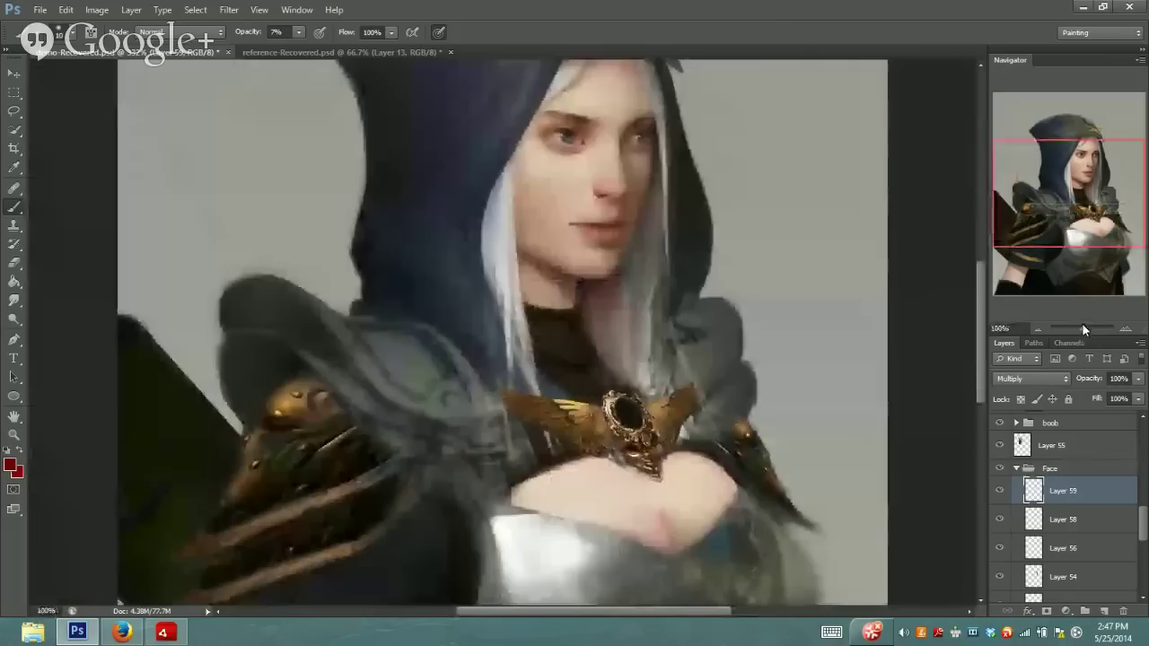
left_click_drag(1089, 223, 1084, 195)
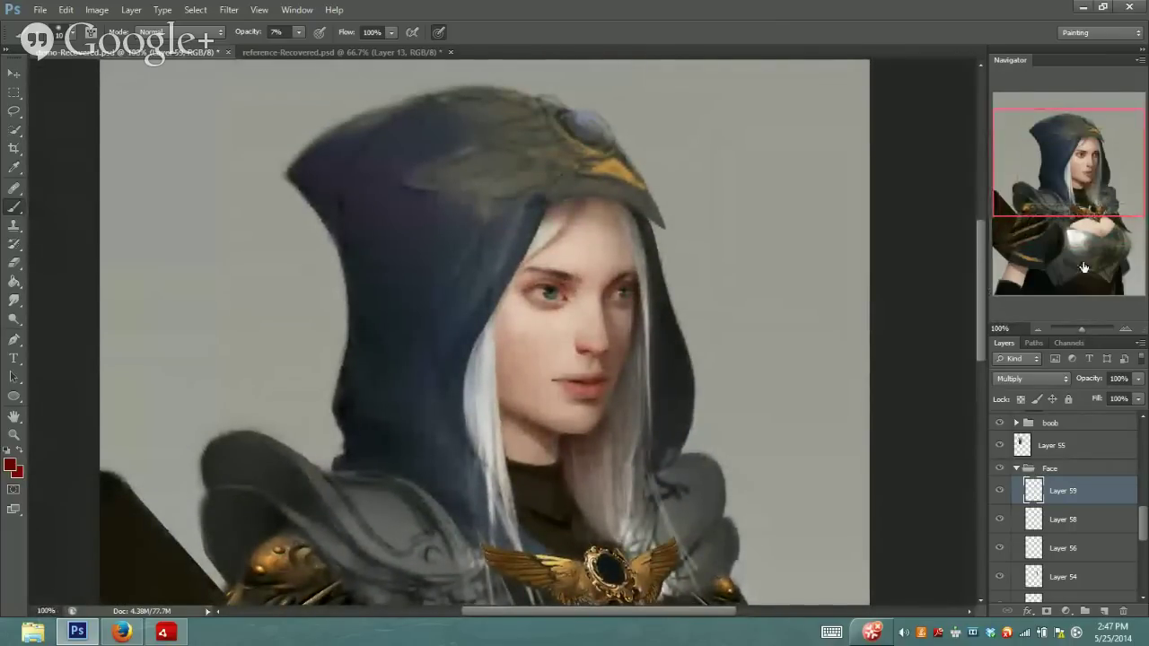
left_click_drag(1083, 326, 1089, 326)
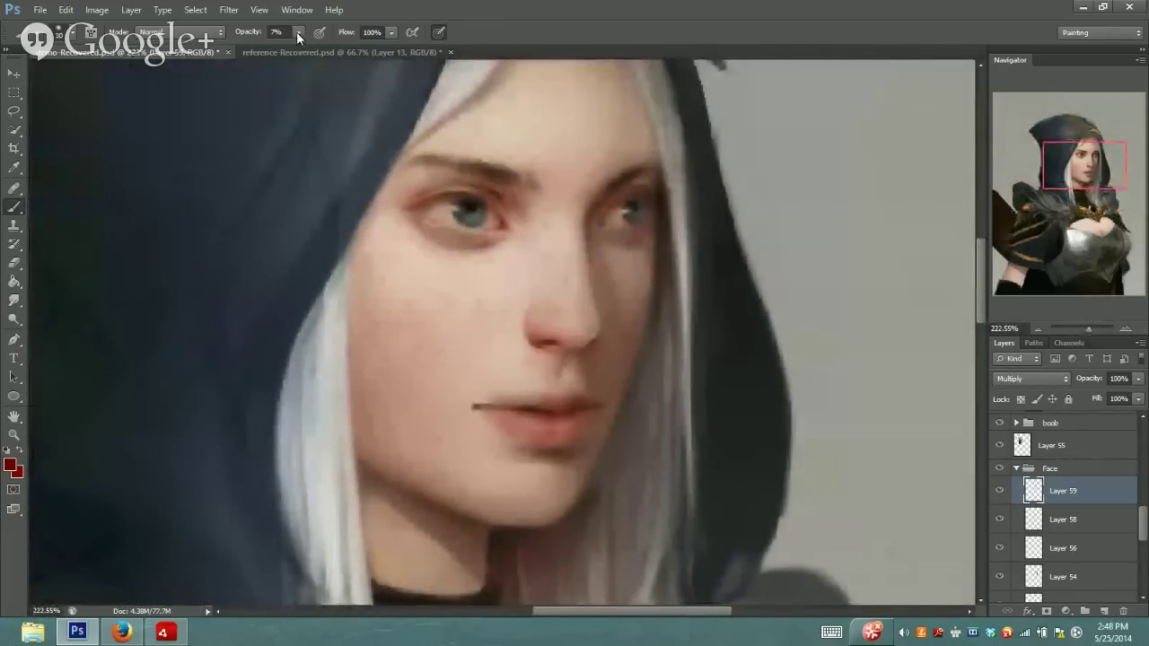
left_click(1000, 491)
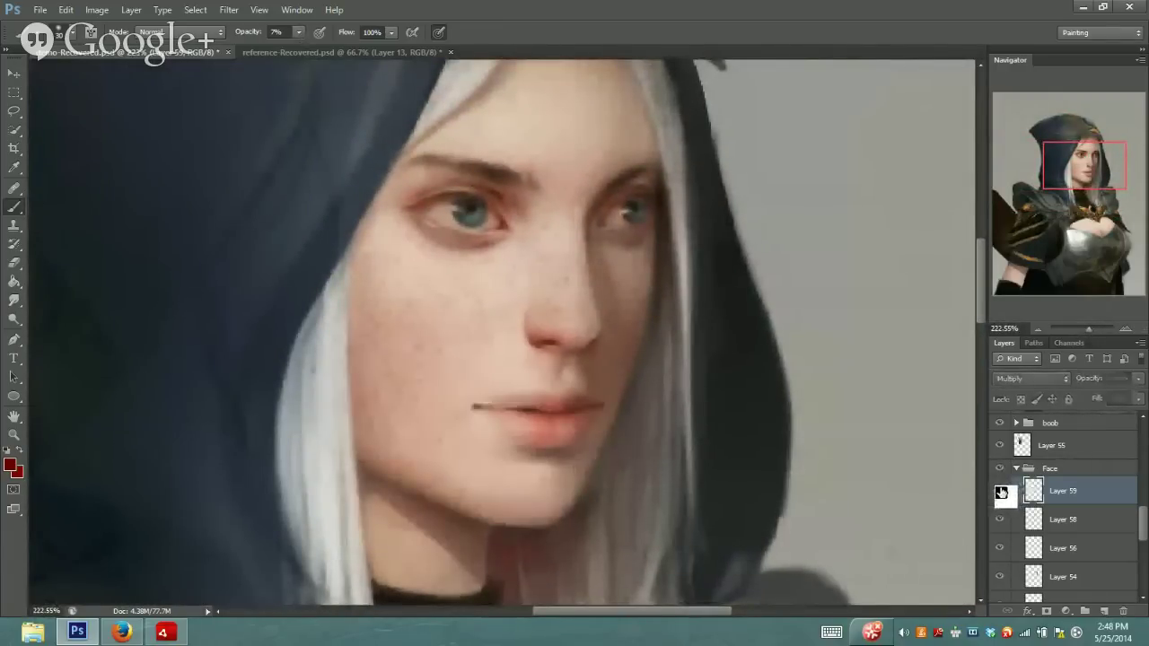
left_click(999, 492)
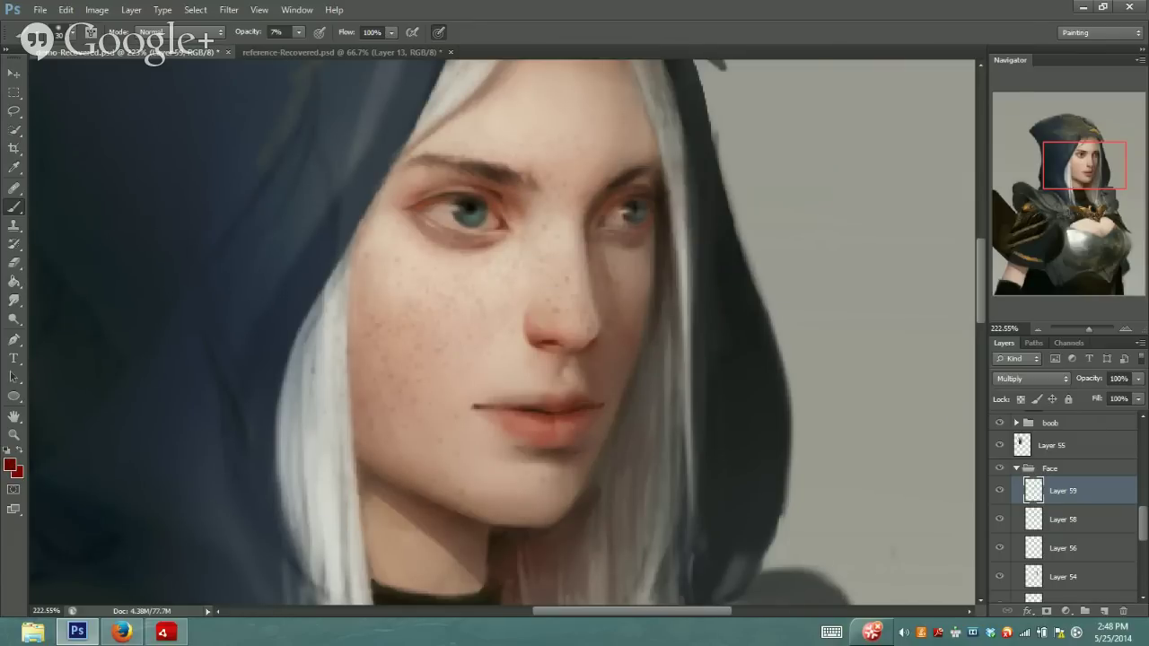
left_click(7, 469)
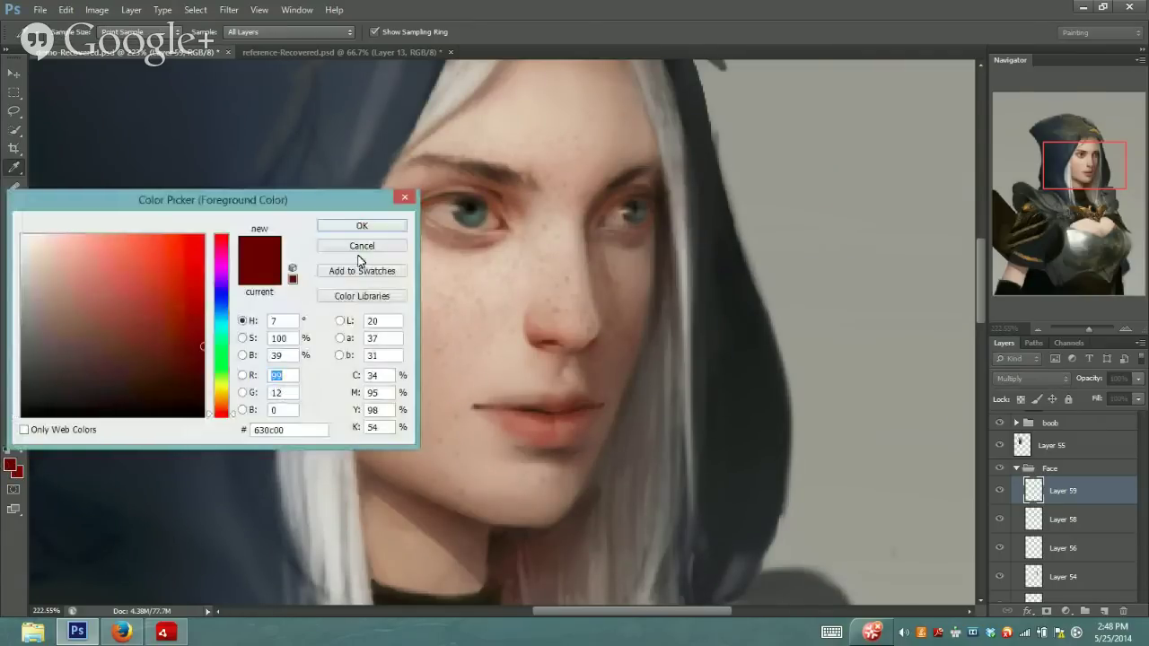
Close the Color Picker unchanged, shrink the brush and settle its opacity at 17%
left_click(404, 246)
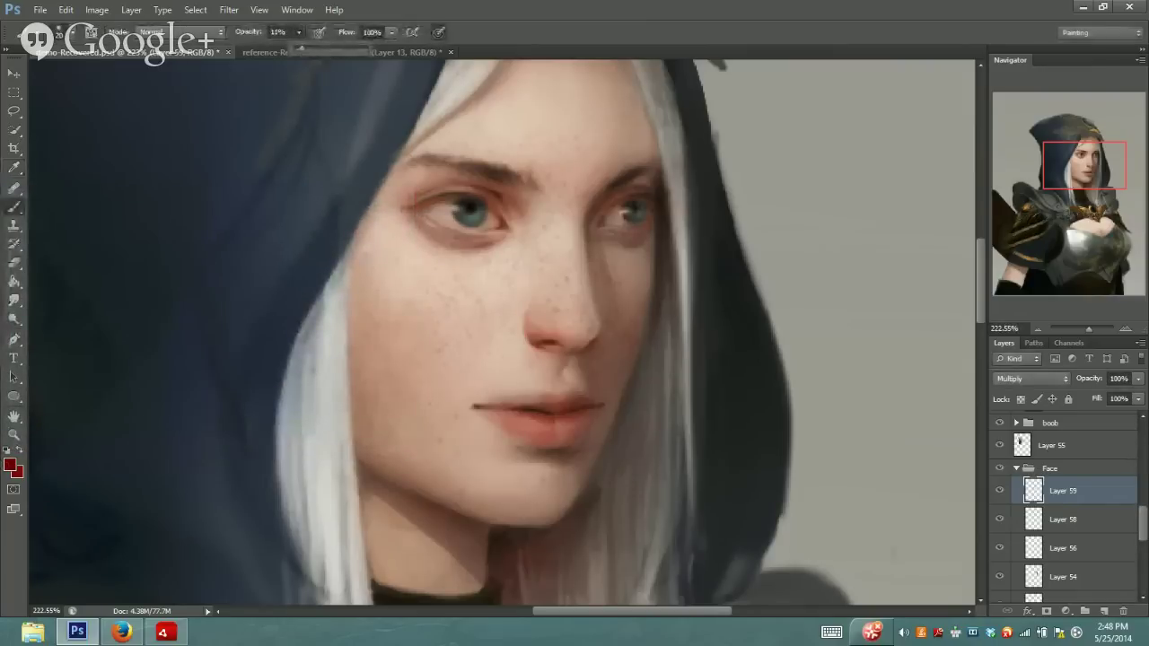
key("1")
key("1")
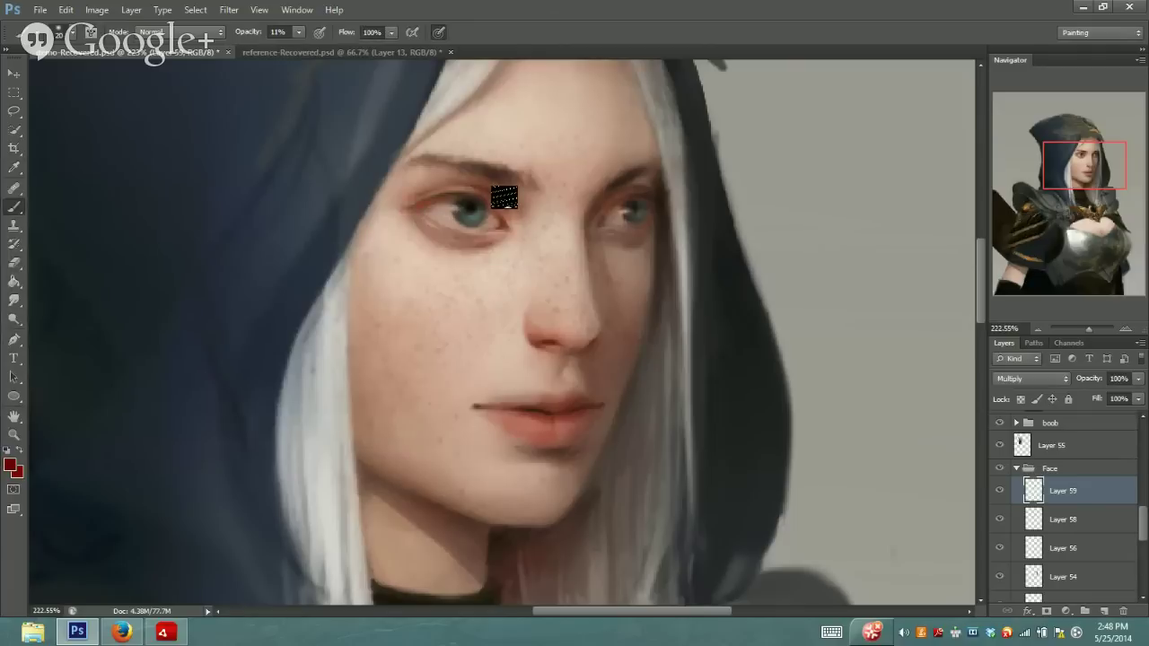
key("bracketleft")
left_click(297, 34)
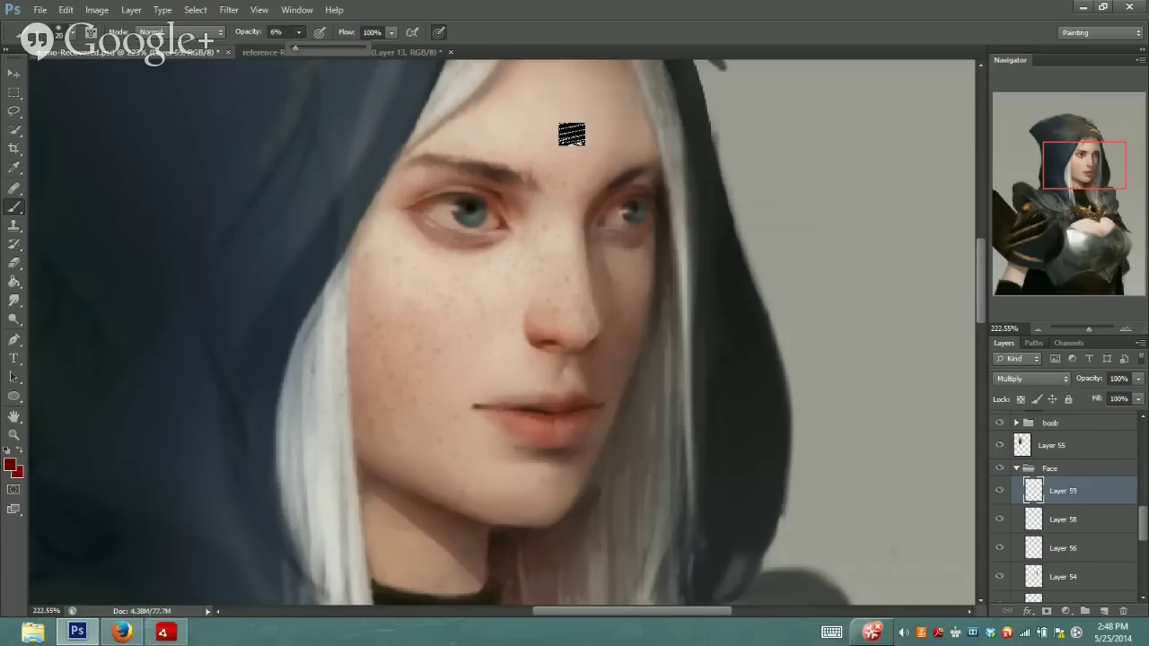
left_click(505, 191)
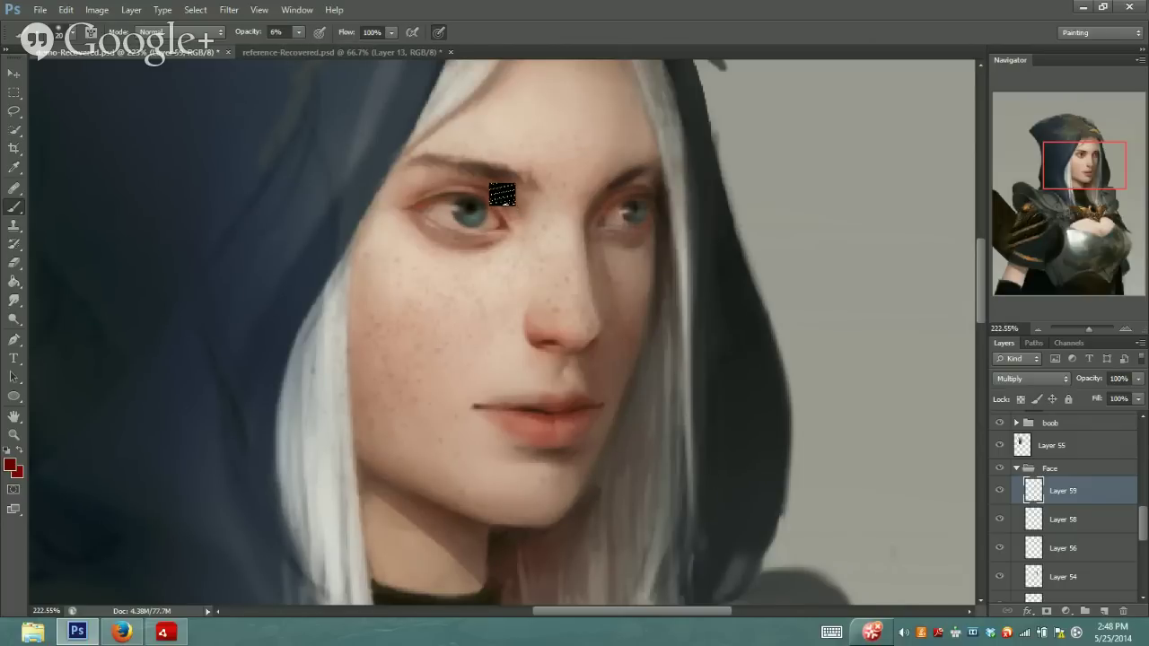
left_click(300, 33)
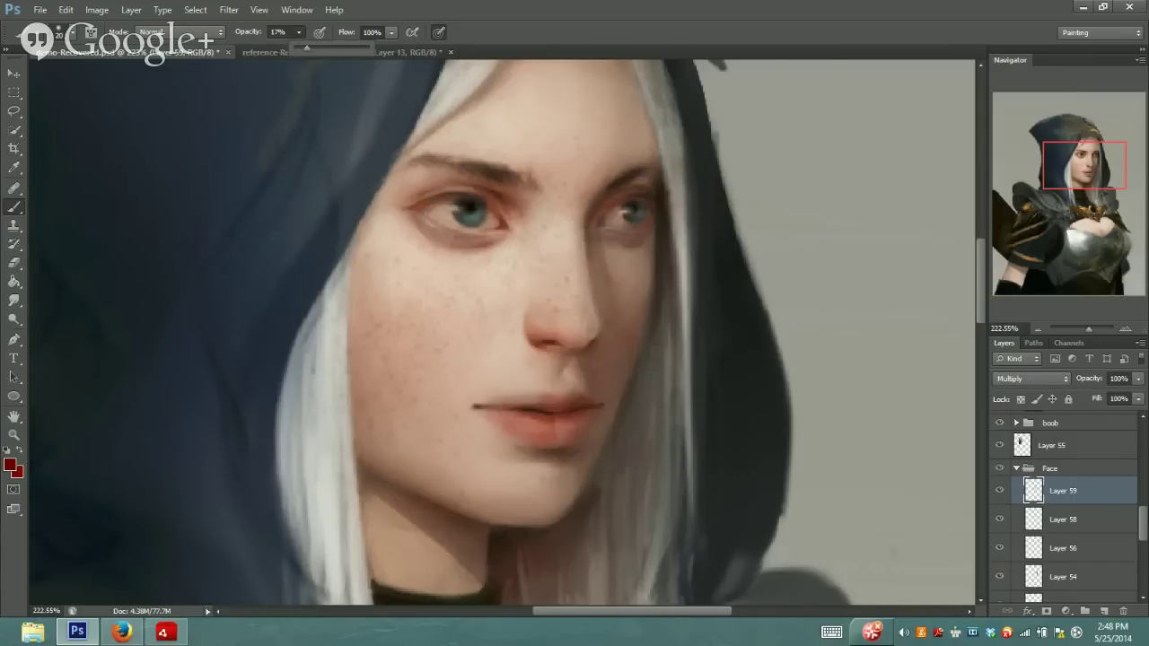
left_click(596, 284)
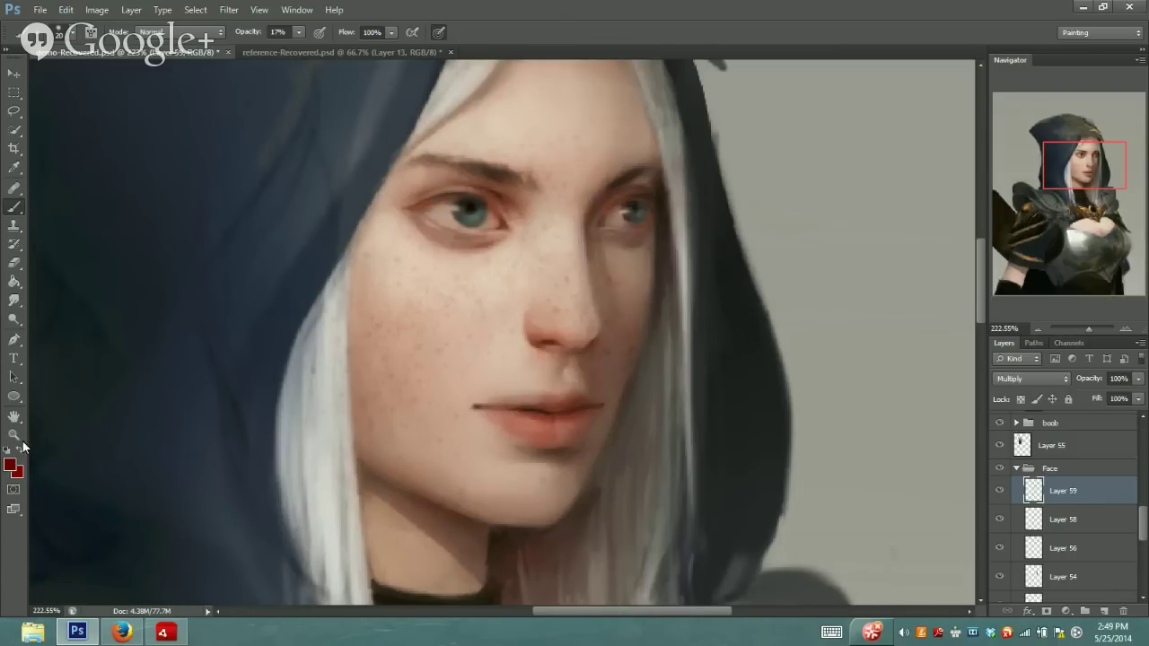
Brush brighter warm red ad3c2d into the cheeks at 20% opacity
left_click(11, 467)
left_click_drag(176, 337, 155, 291)
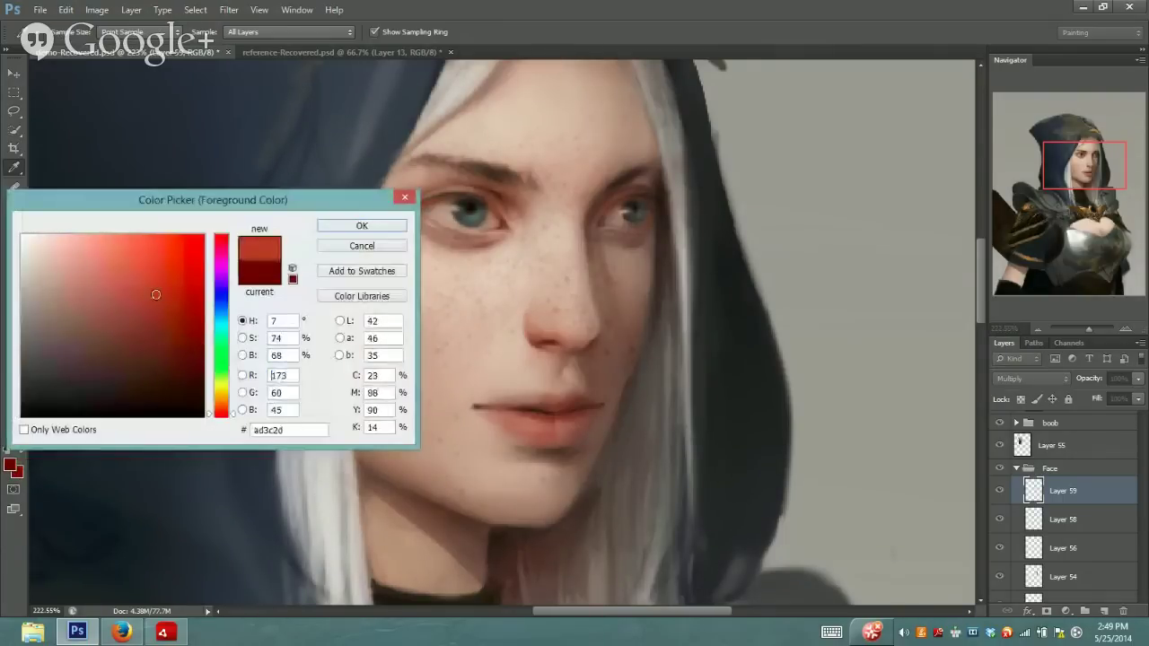
left_click(347, 230)
left_click(299, 33)
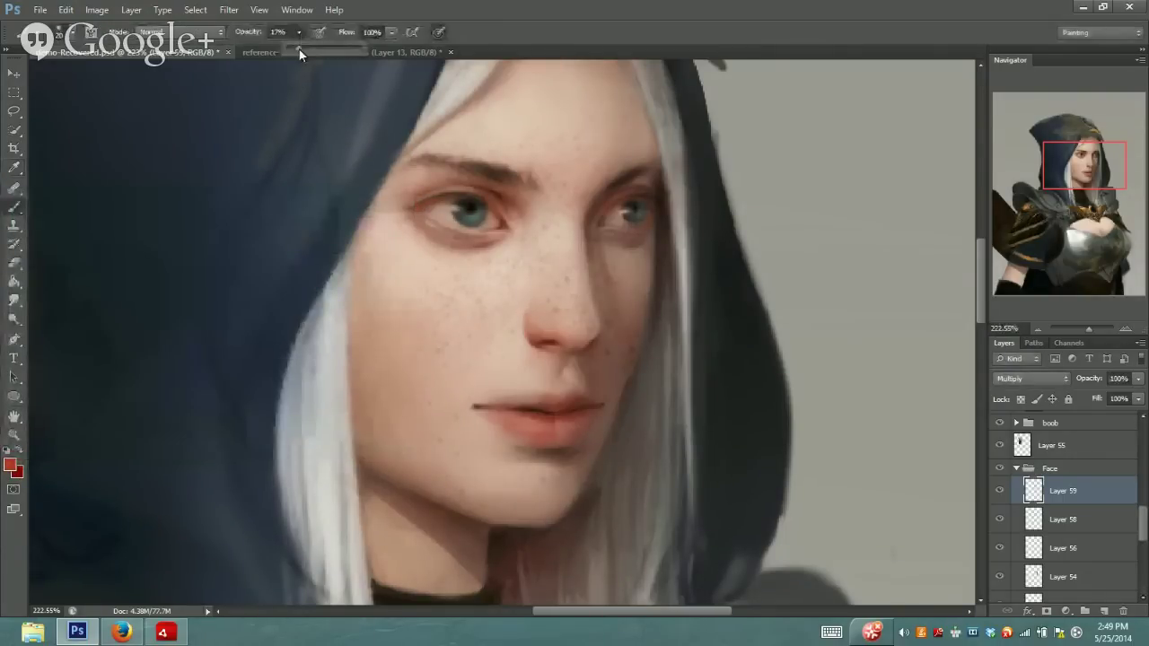
left_click(372, 385)
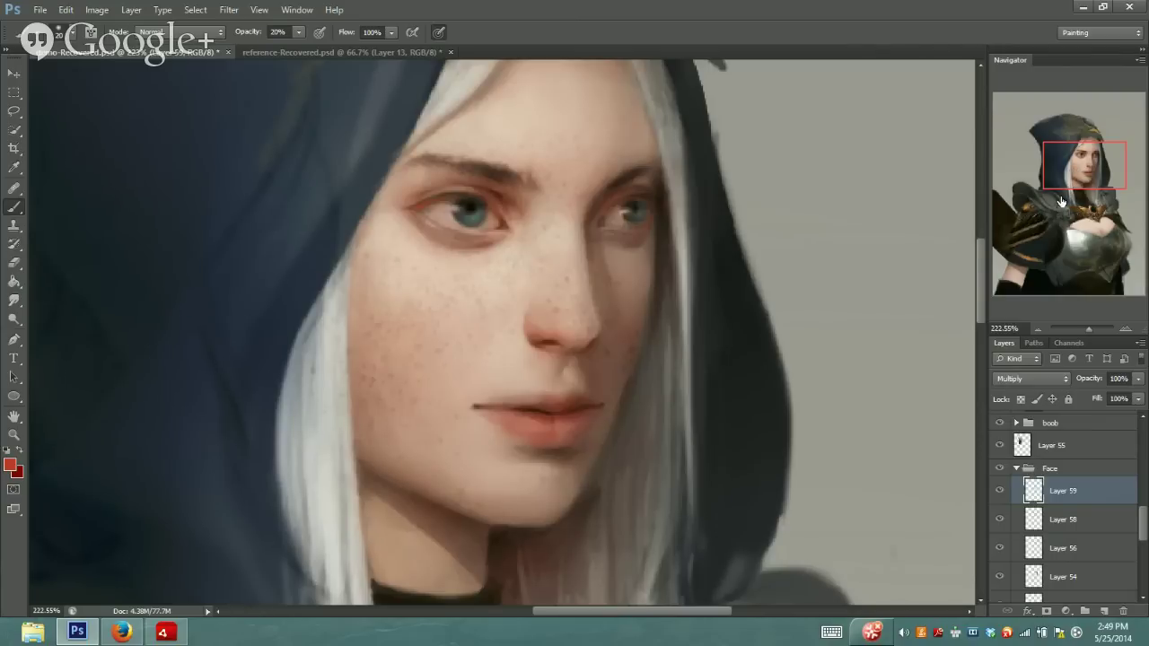
left_click(13, 469)
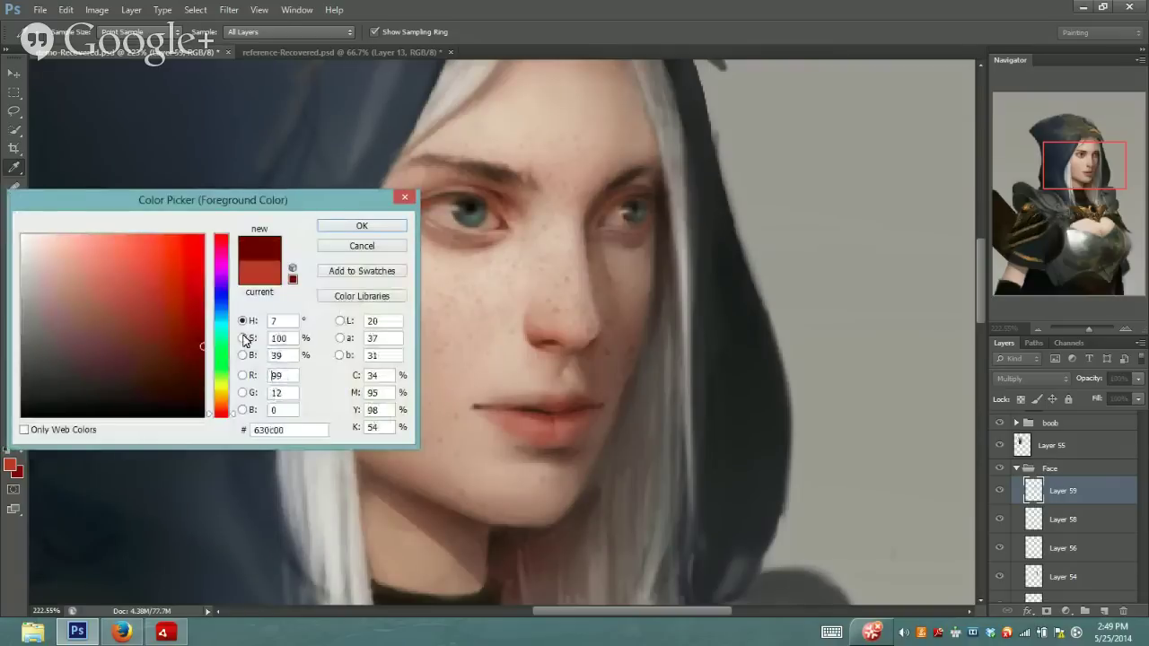
Paint very dark red 320600 shading at 14% then 9% opacity, then sample the nose skin tone
key("Return")
left_click(14, 468)
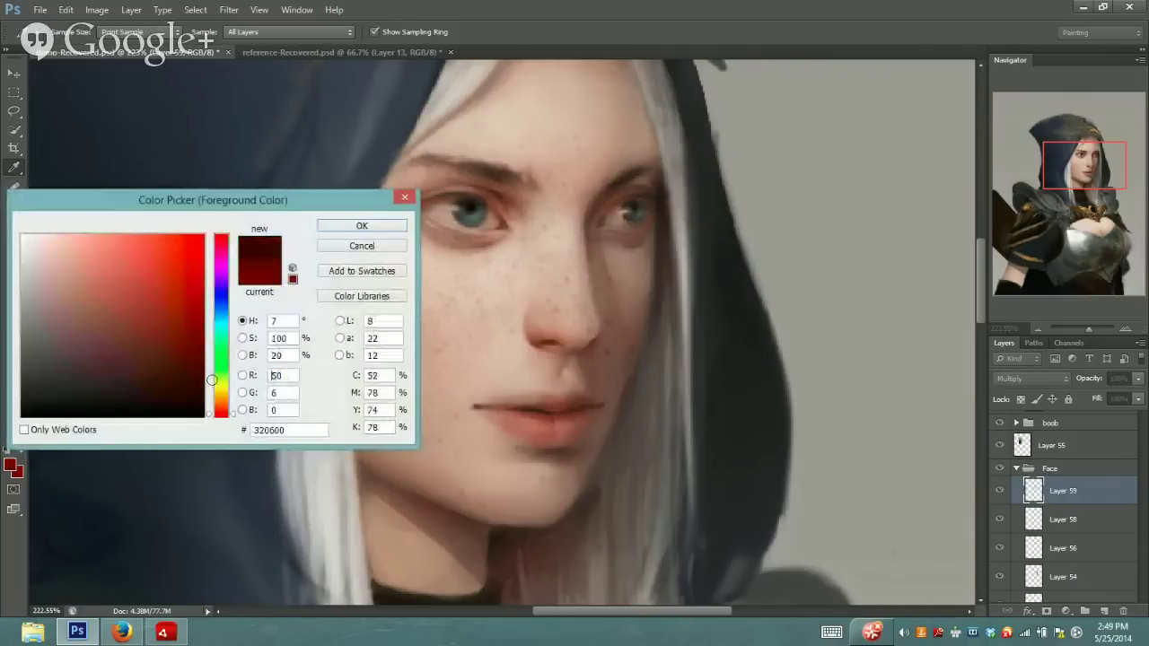
left_click(398, 220)
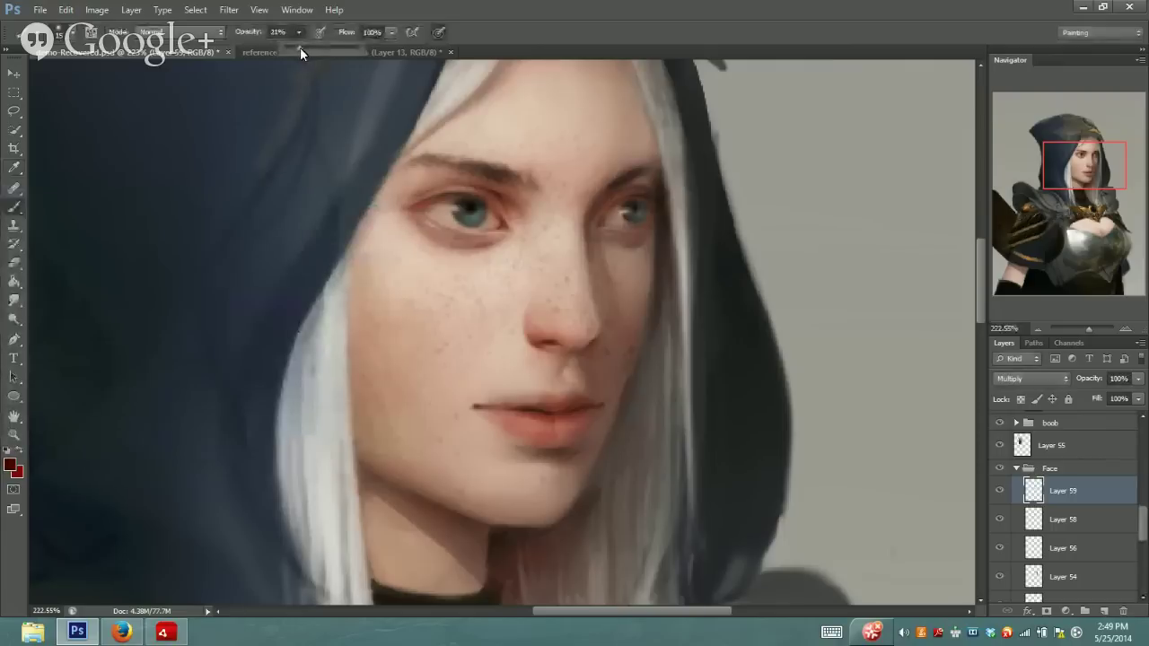
key("1")
key("4")
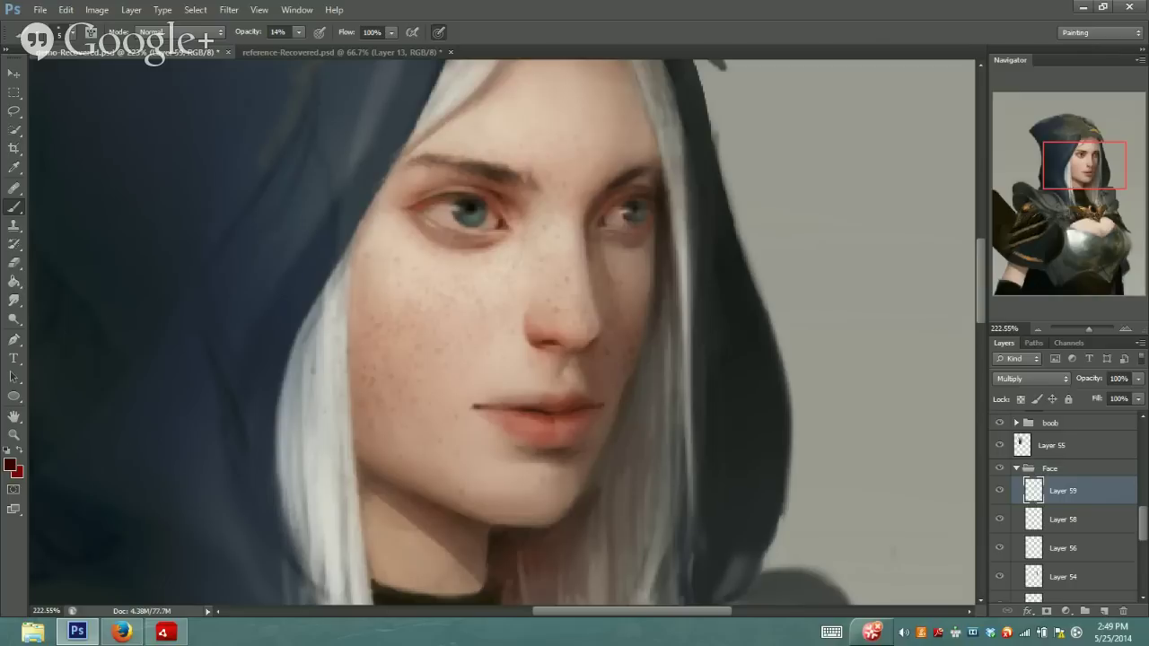
left_click(298, 32)
left_click(509, 180)
left_click(572, 361, "alt")
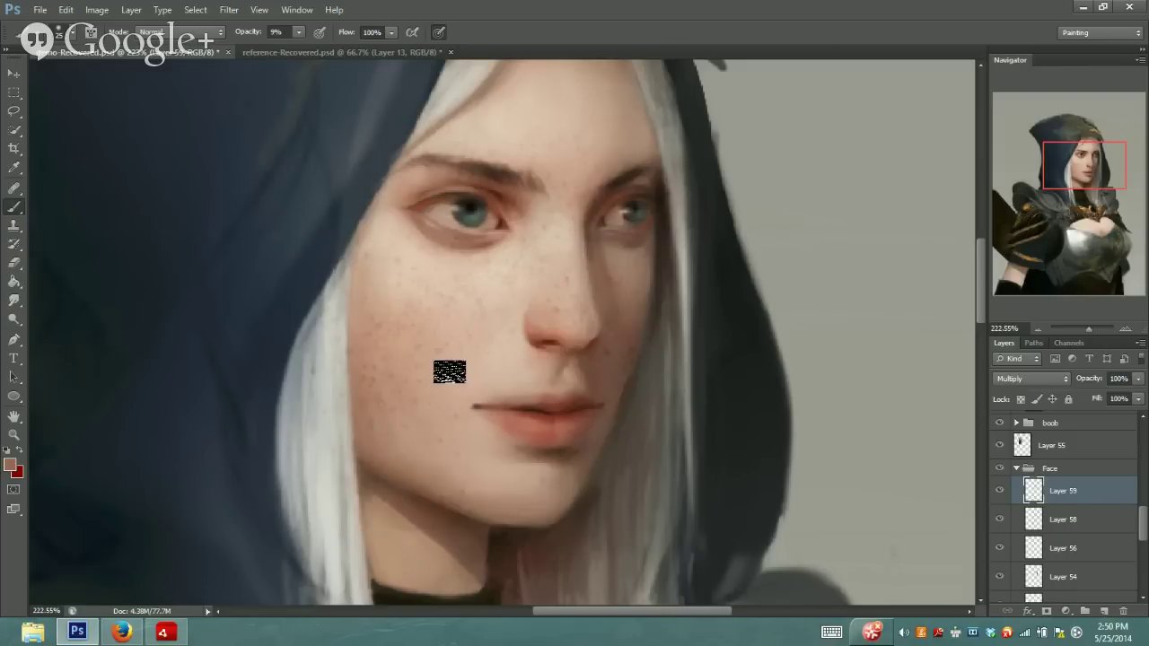
Sample cheek skin, then a darker lip tone, and lower brush opacity to 3%
key("i")
left_click(379, 325)
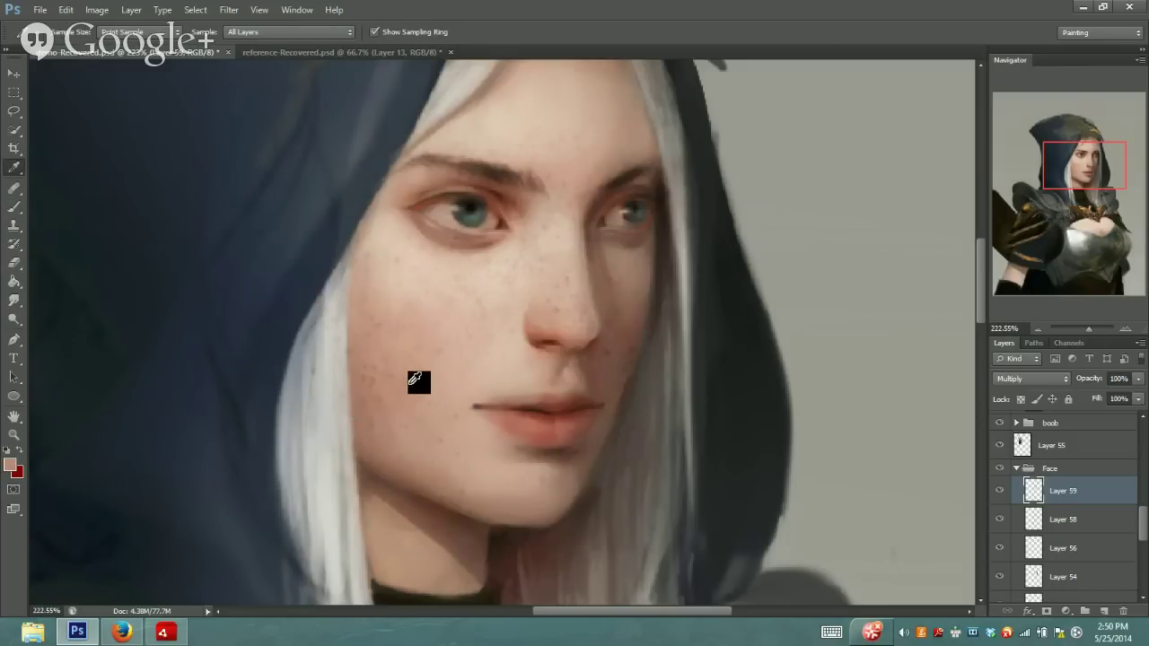
key("b")
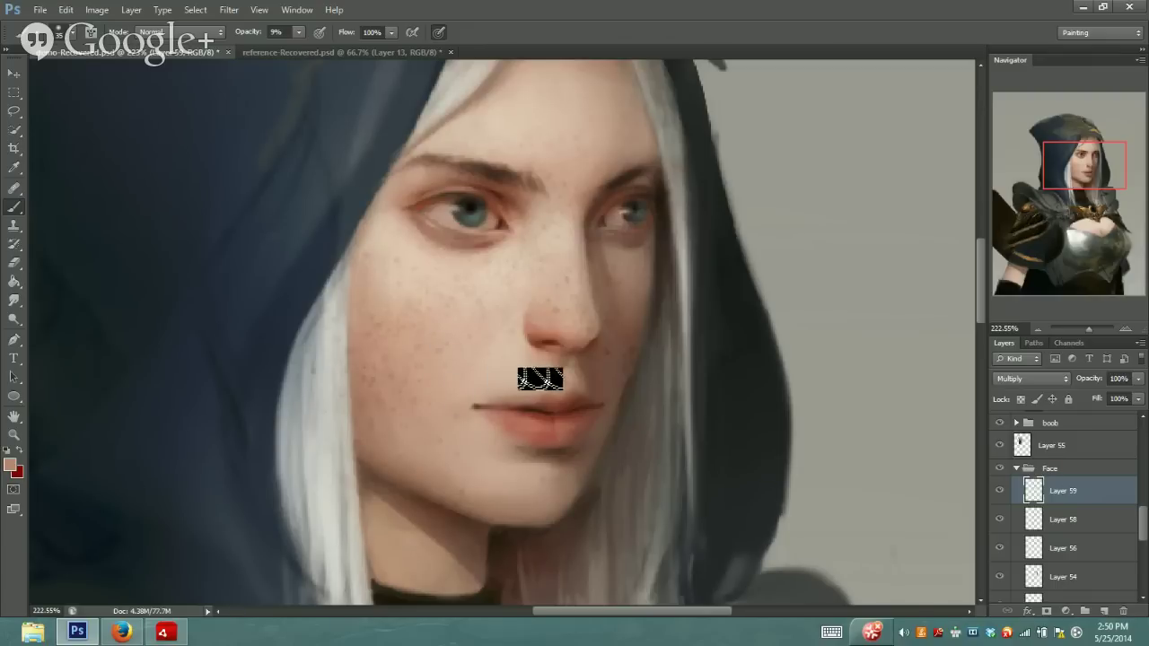
left_click(557, 393, "alt")
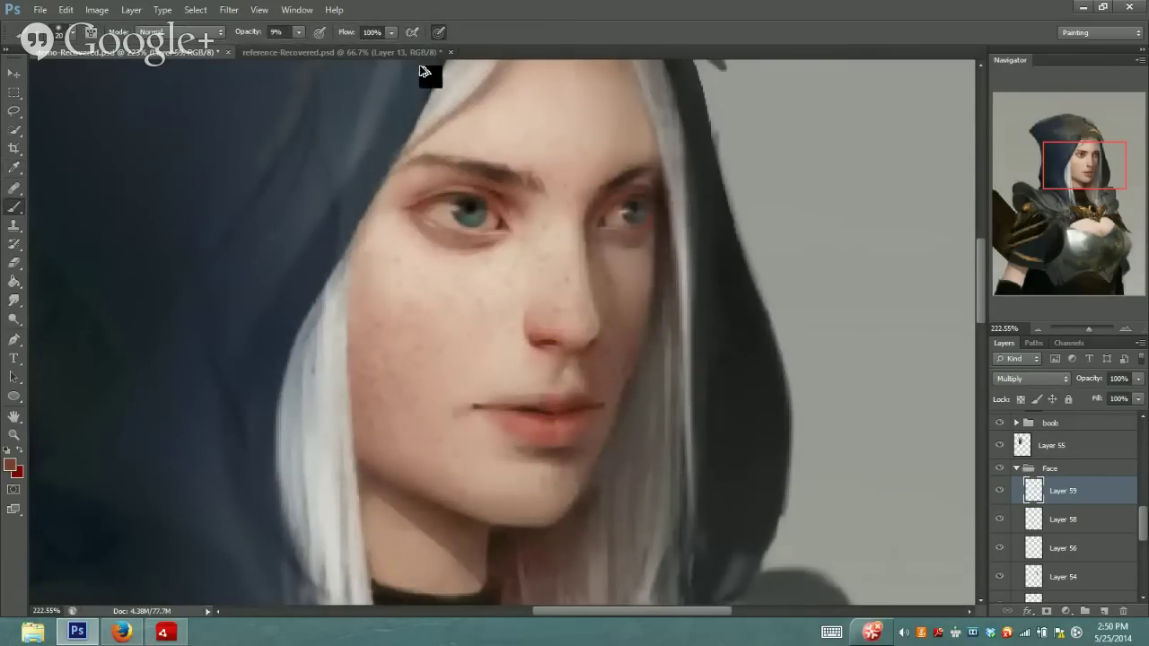
left_click(298, 32)
left_click_drag(294, 46, 296, 47)
left_click_drag(1086, 182, 1086, 186)
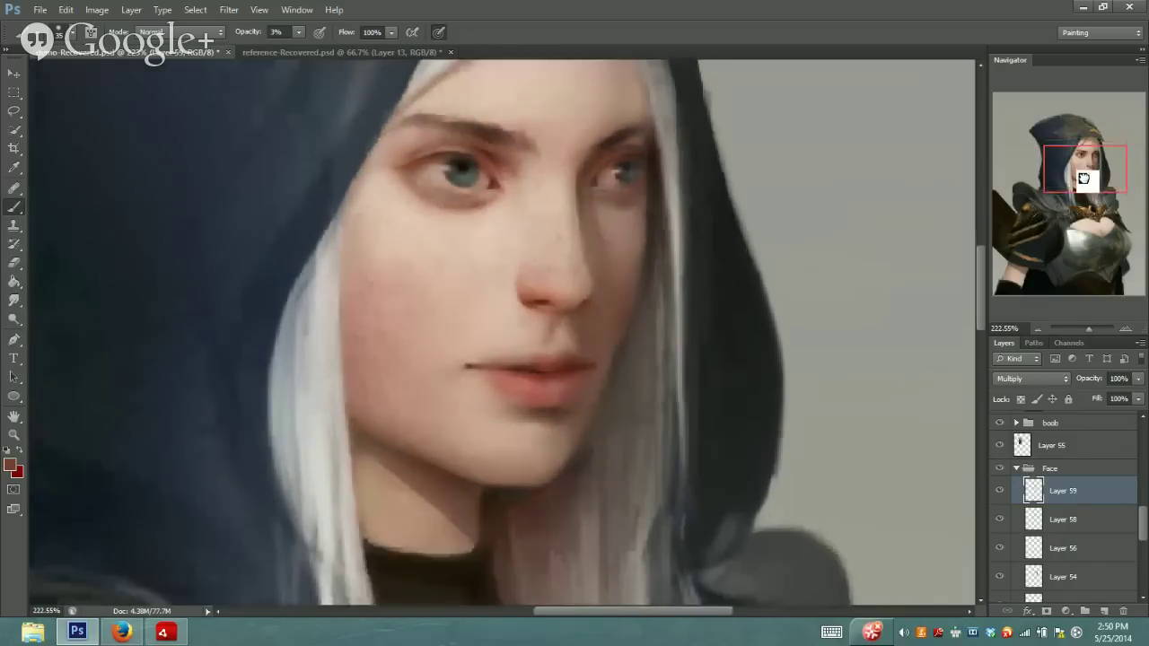
left_click_drag(1082, 326, 1079, 327)
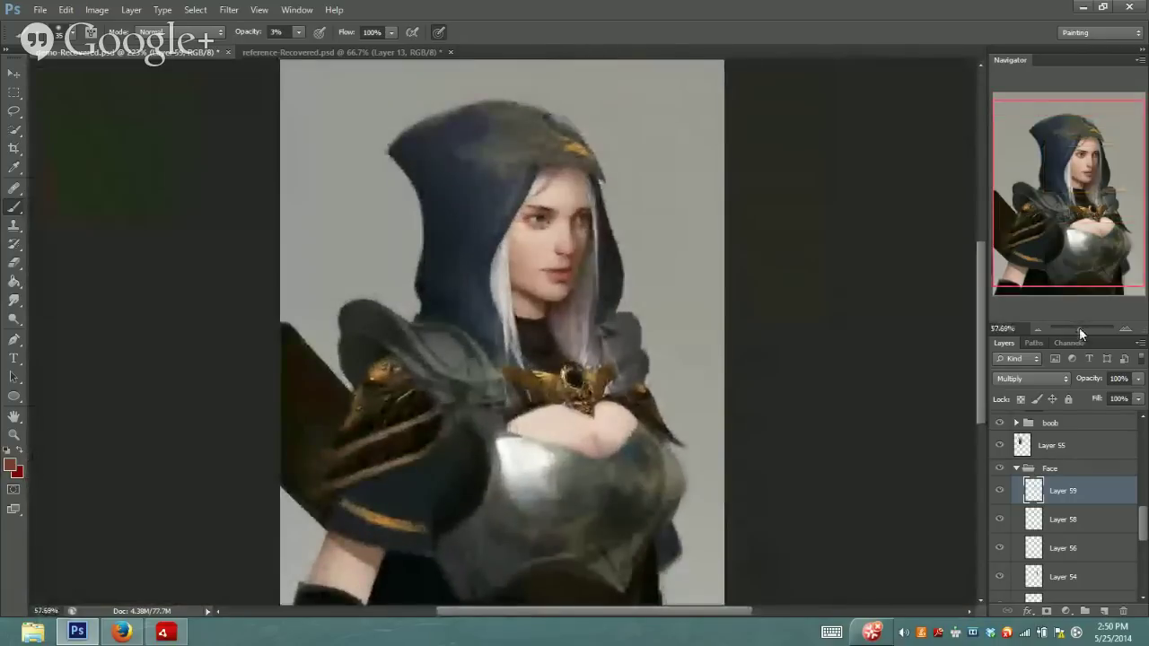
mouse_move(1072, 220)
left_mouse_down()
mouse_move(1061, 229)
mouse_move(1069, 201)
left_mouse_up()
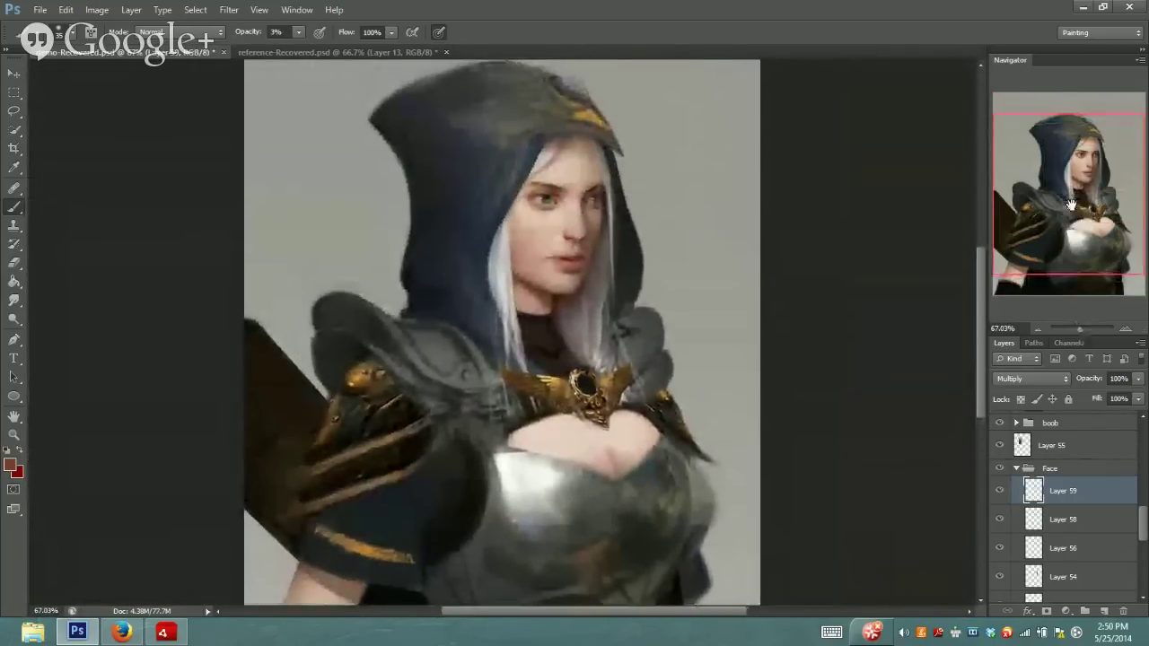
left_click_drag(1079, 329, 1082, 325)
left_click_drag(1098, 180, 1092, 177)
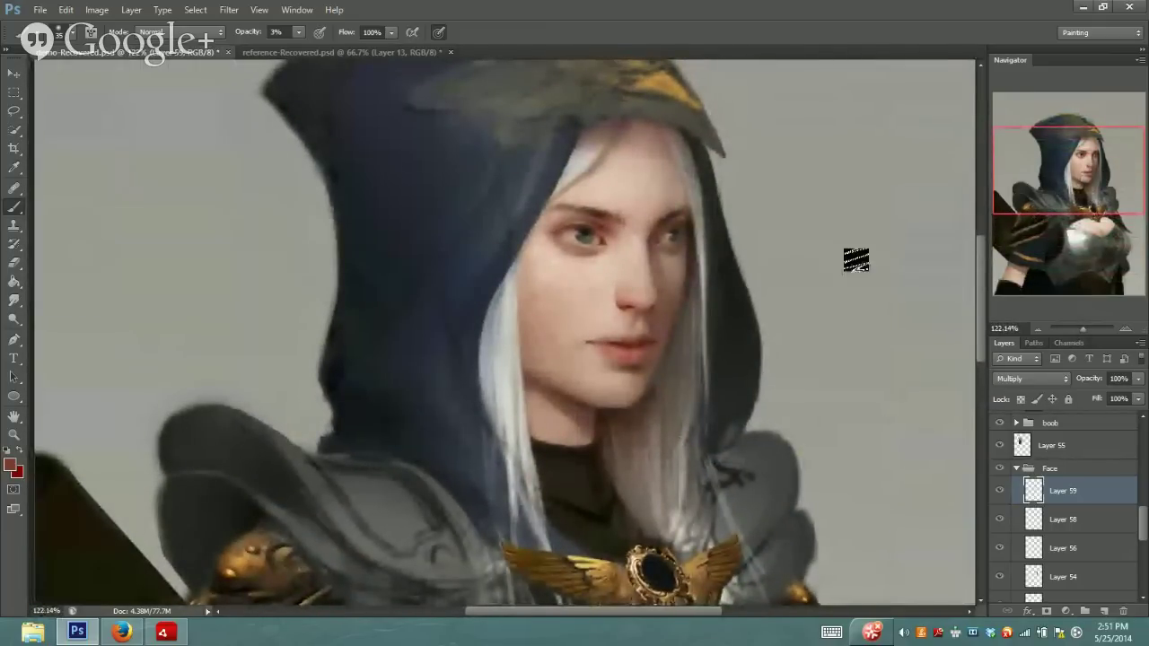
left_click_drag(1084, 325, 1088, 325)
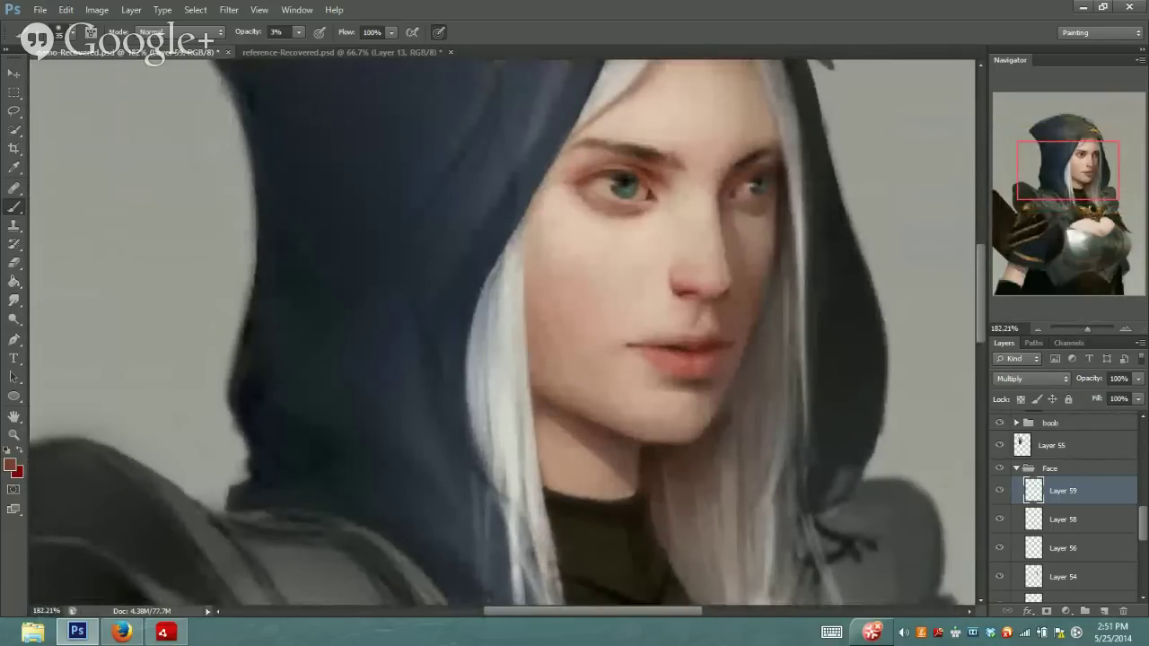
Set the foreground to dark red #742a19 and raise brush opacity on Layer 58
left_click(786, 220, "alt")
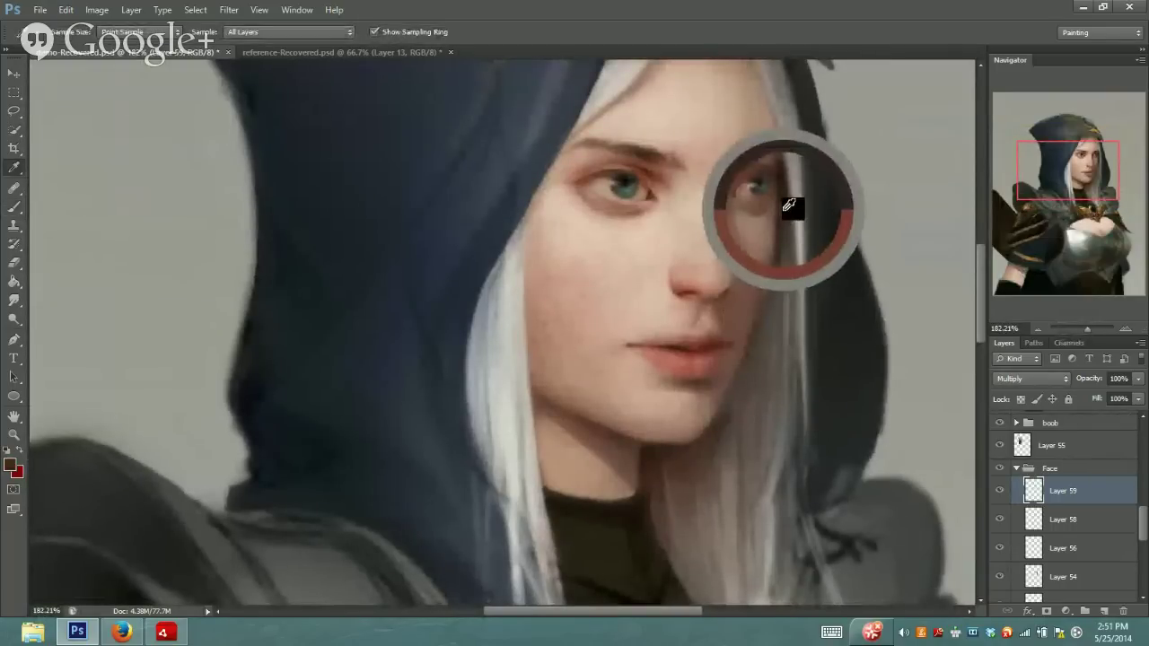
left_click(11, 466)
mouse_move(124, 348)
left_mouse_down()
mouse_move(203, 341)
mouse_move(163, 334)
left_mouse_up()
left_click(362, 226)
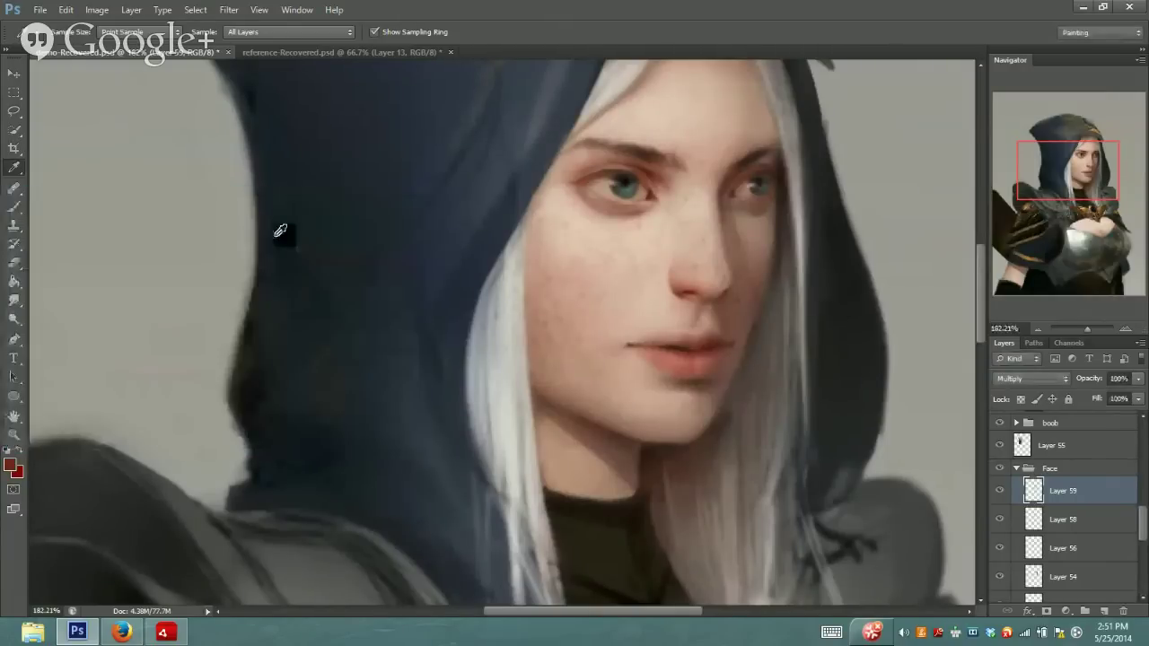
key("b")
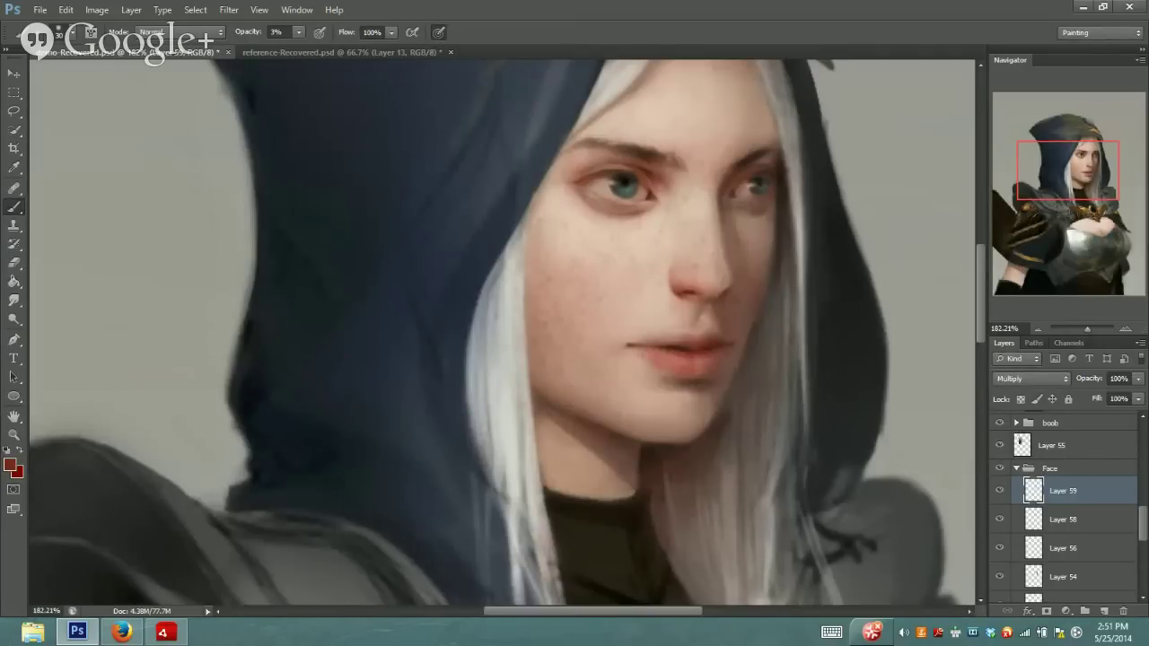
left_click(1051, 528)
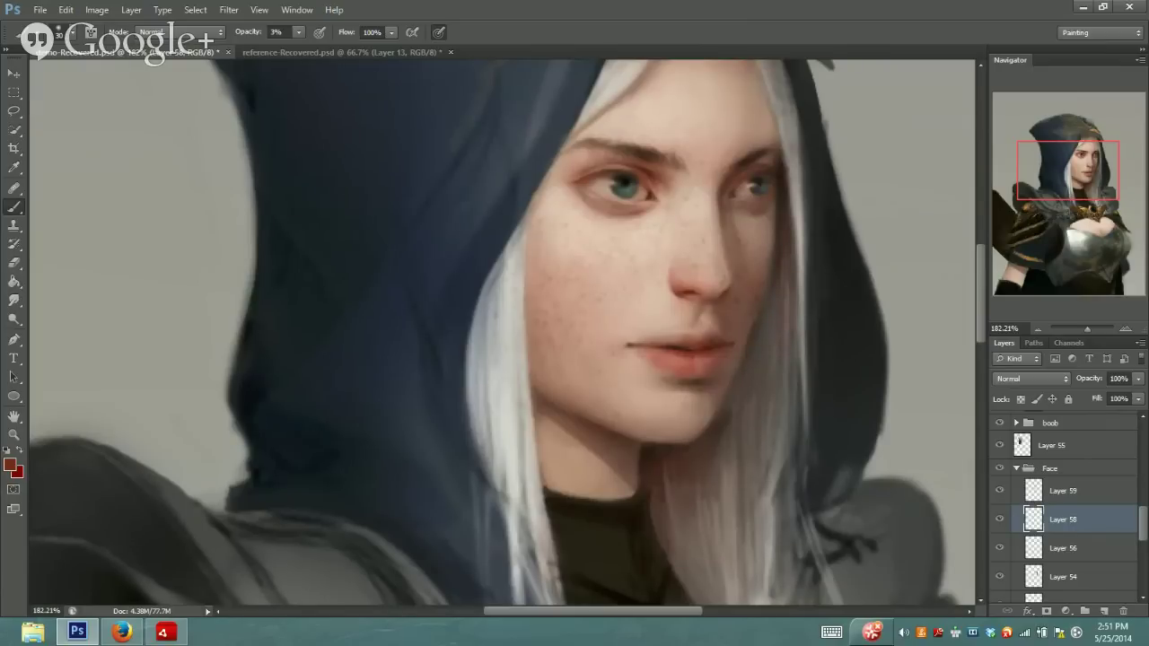
left_click_drag(298, 32, 301, 48)
Zoom and pan in the Navigator to review the whole figure, then recentre on the face
left_click_drag(1089, 183, 1096, 188)
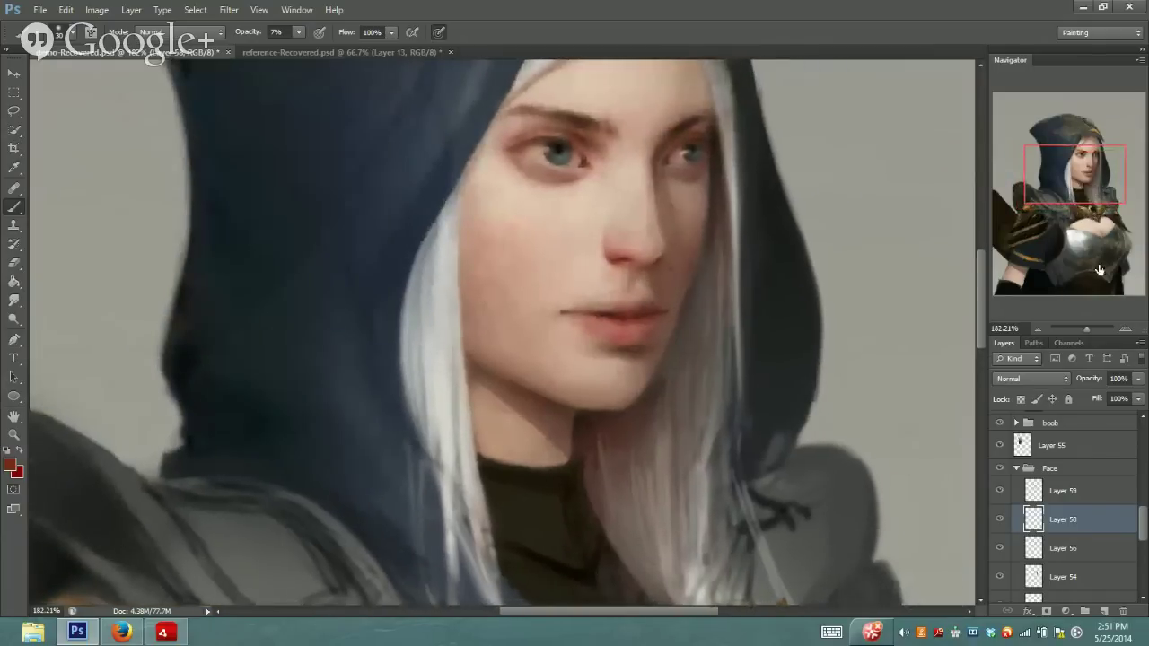
left_click_drag(1092, 328, 1081, 327)
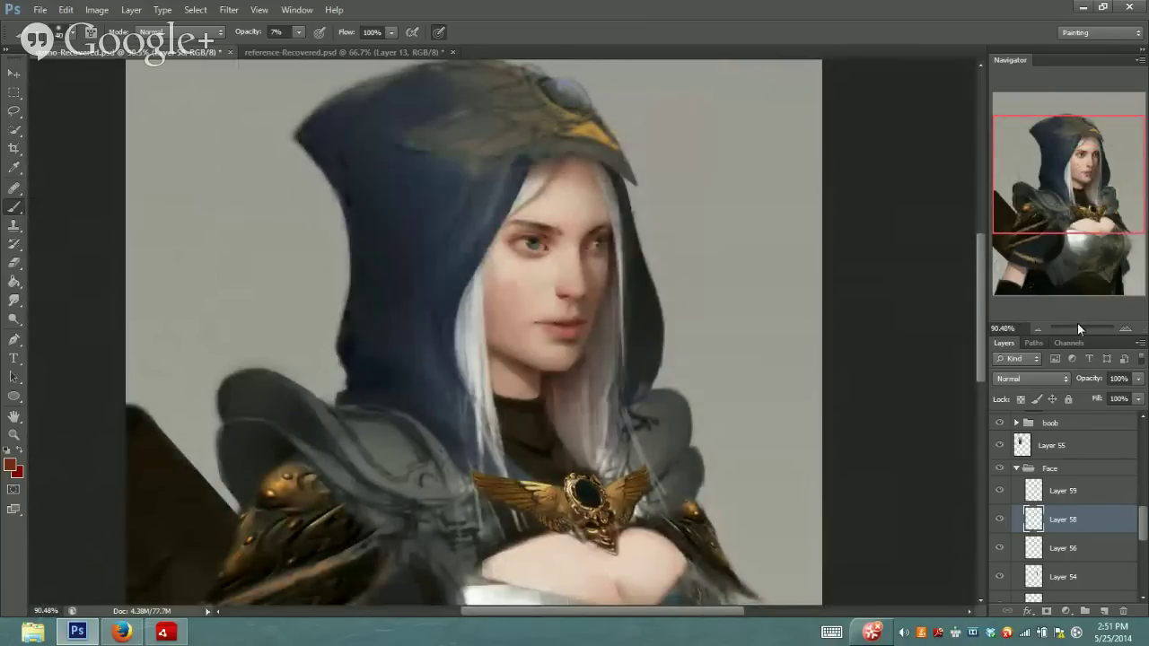
left_click_drag(1084, 326, 1080, 327)
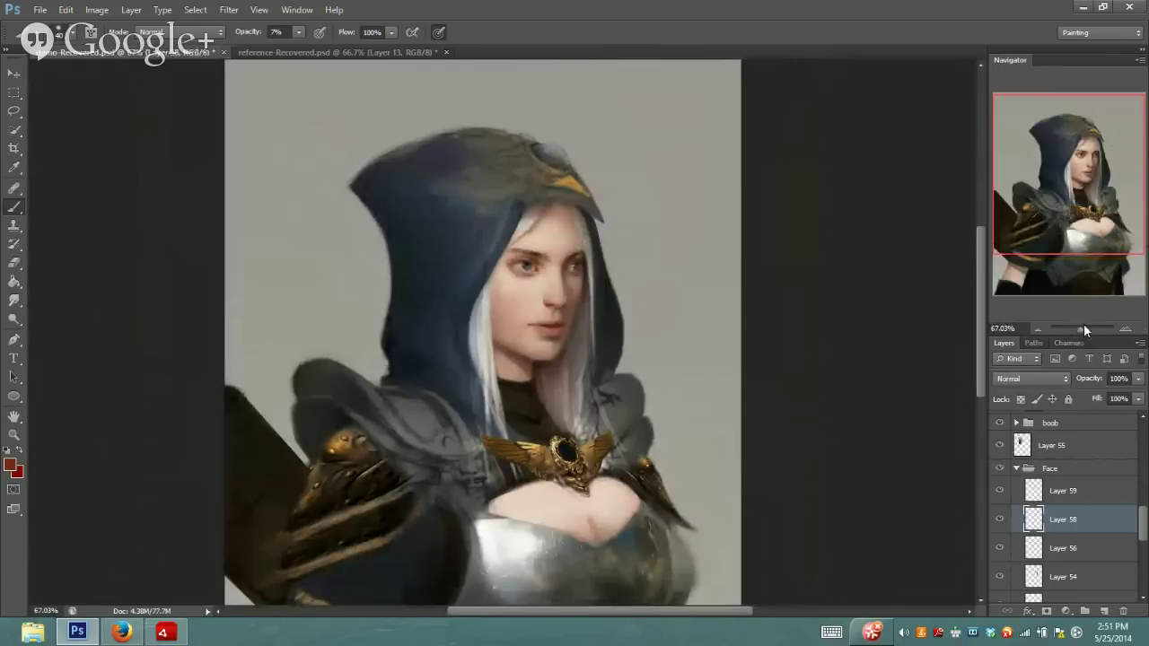
left_click_drag(1082, 334, 1084, 332)
left_click_drag(1086, 263, 1082, 193)
left_click_drag(1079, 328, 1084, 330)
left_click_drag(1099, 195, 1102, 204)
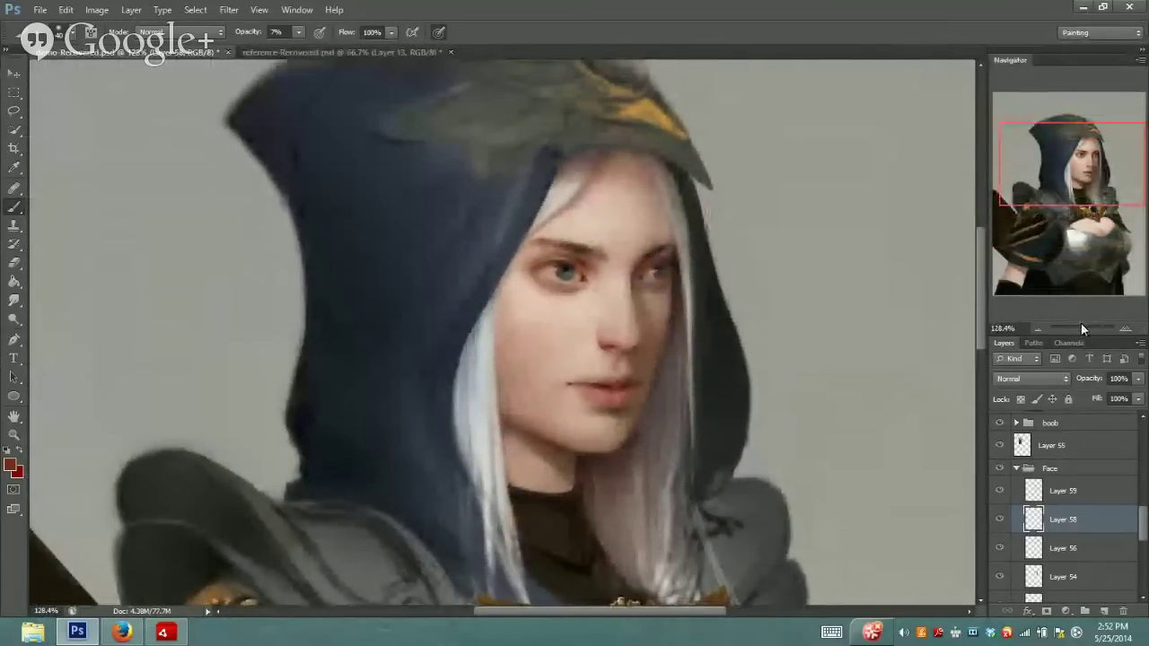
left_click_drag(1081, 323, 1079, 323)
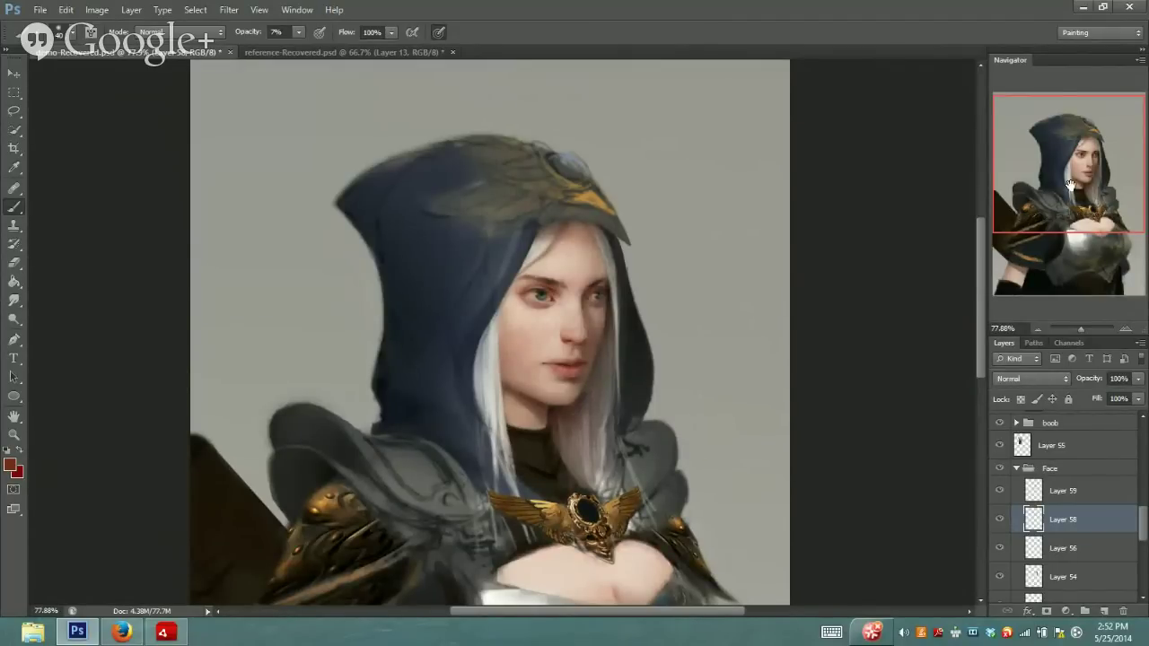
mouse_move(1084, 182)
left_mouse_down()
mouse_move(1088, 205)
mouse_move(1087, 178)
left_mouse_up()
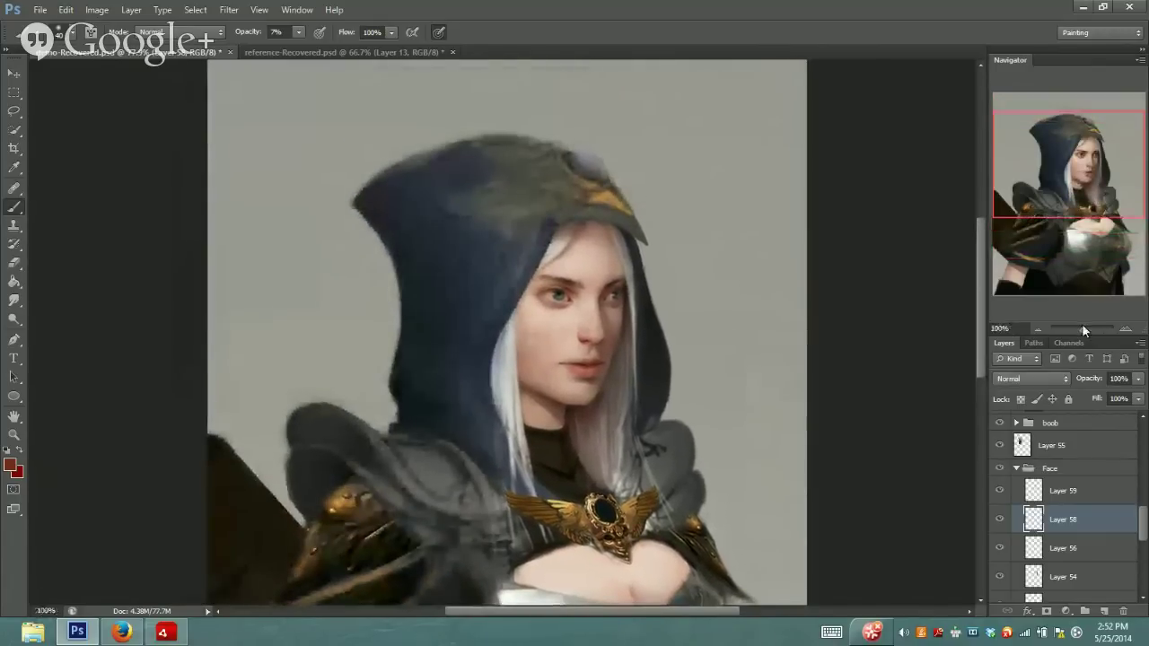
left_click_drag(1082, 325, 1084, 325)
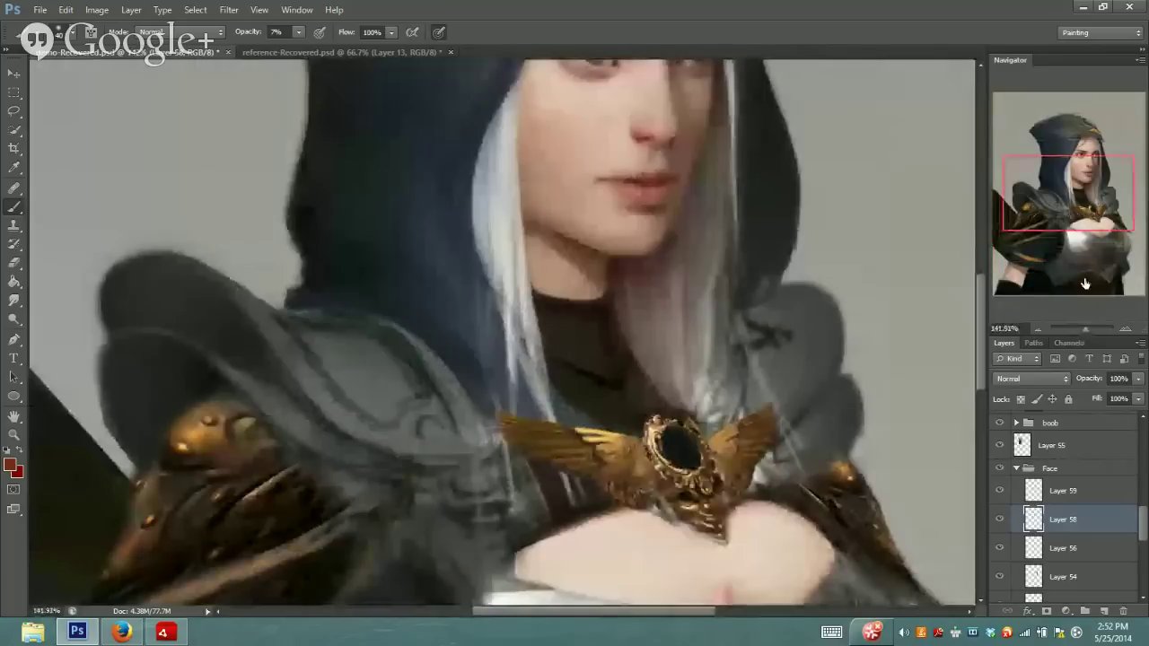
mouse_move(1089, 207)
left_mouse_down()
mouse_move(1077, 188)
mouse_move(1089, 189)
left_mouse_up()
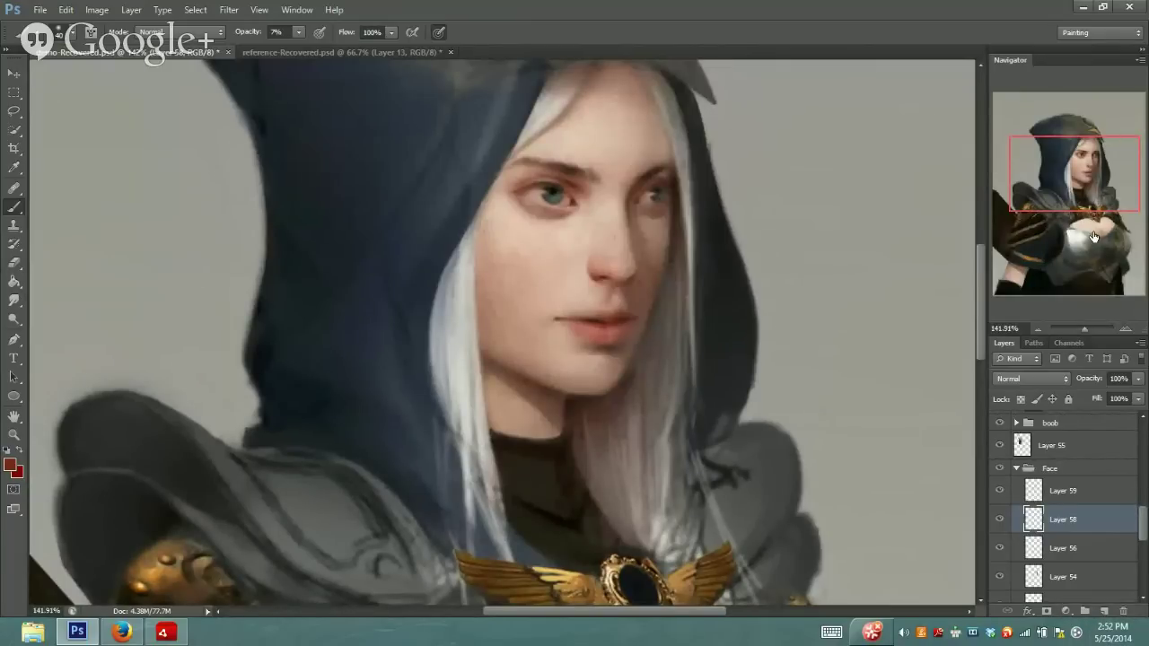
Scroll the Layers panel and navigate from the hood top to a close view of the face
scroll(1122, 519, "up", 2)
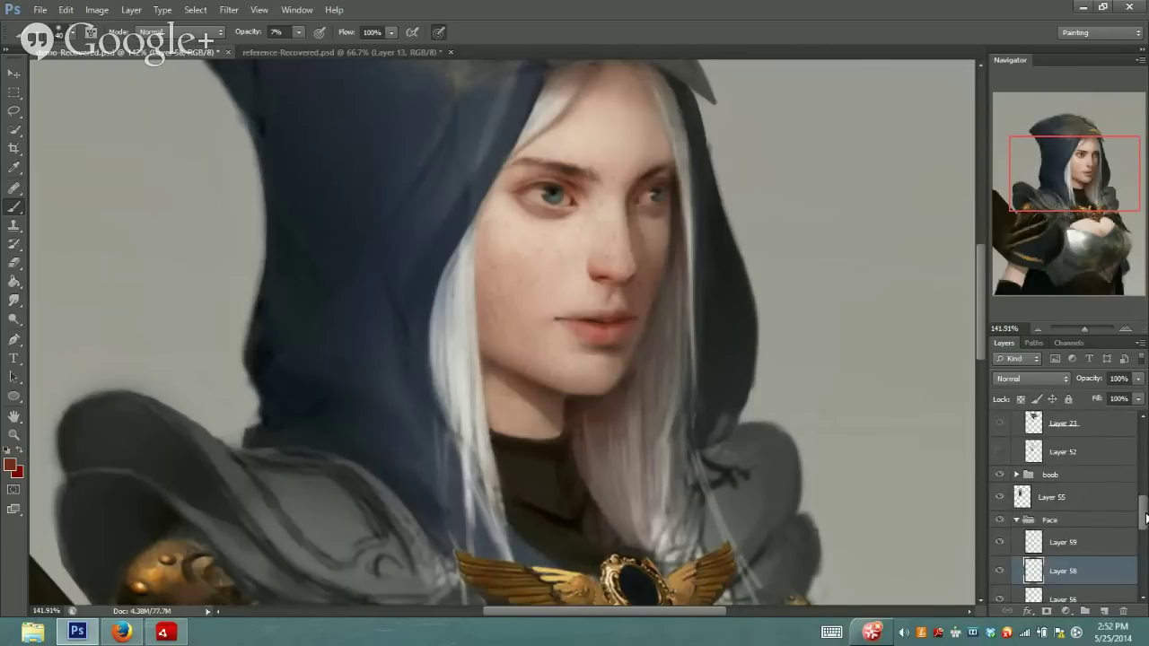
scroll(1120, 530, "up", 2)
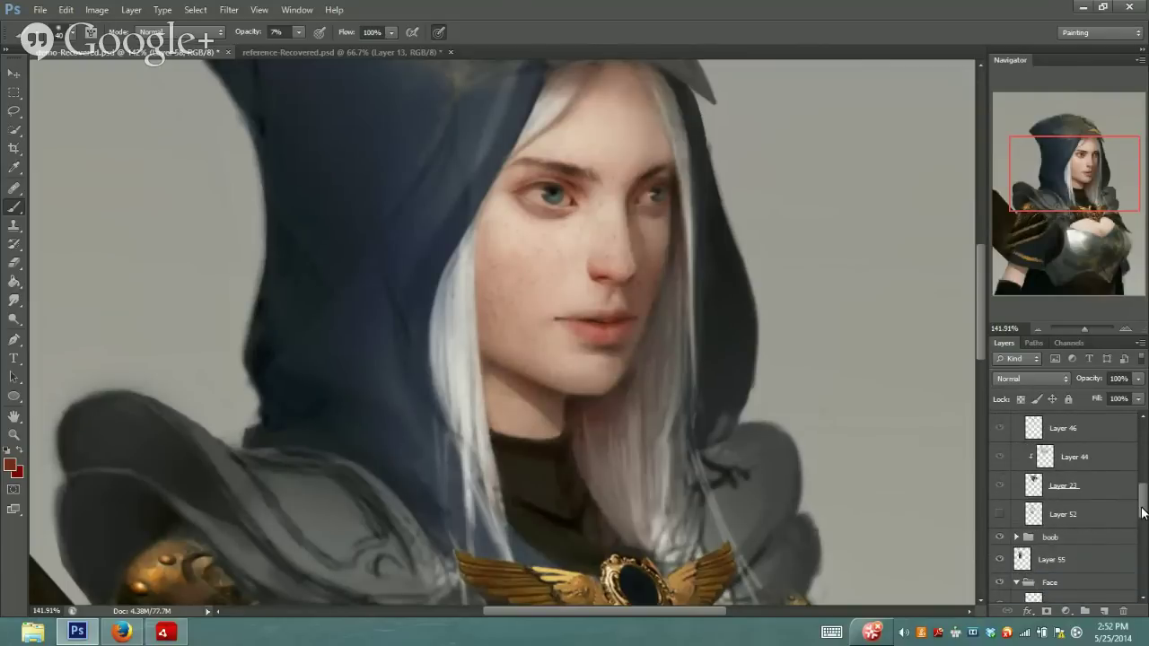
scroll(1136, 504, "up", 4)
scroll(1124, 503, "up", 3)
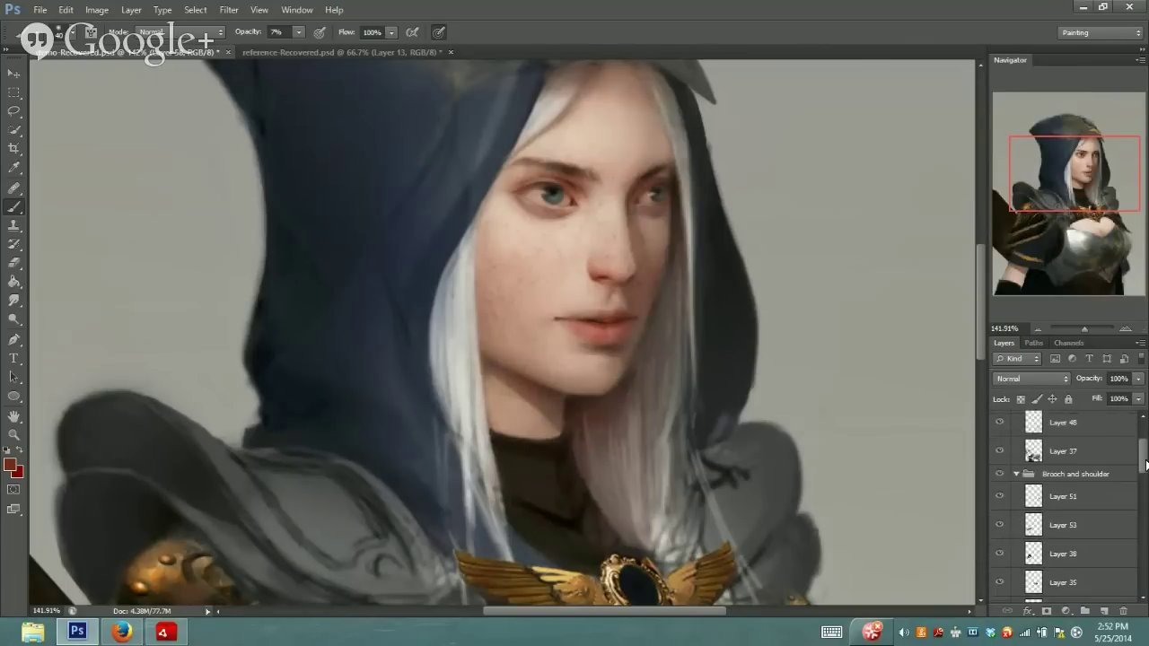
scroll(1145, 460, "up", 2)
scroll(1145, 461, "down", 2)
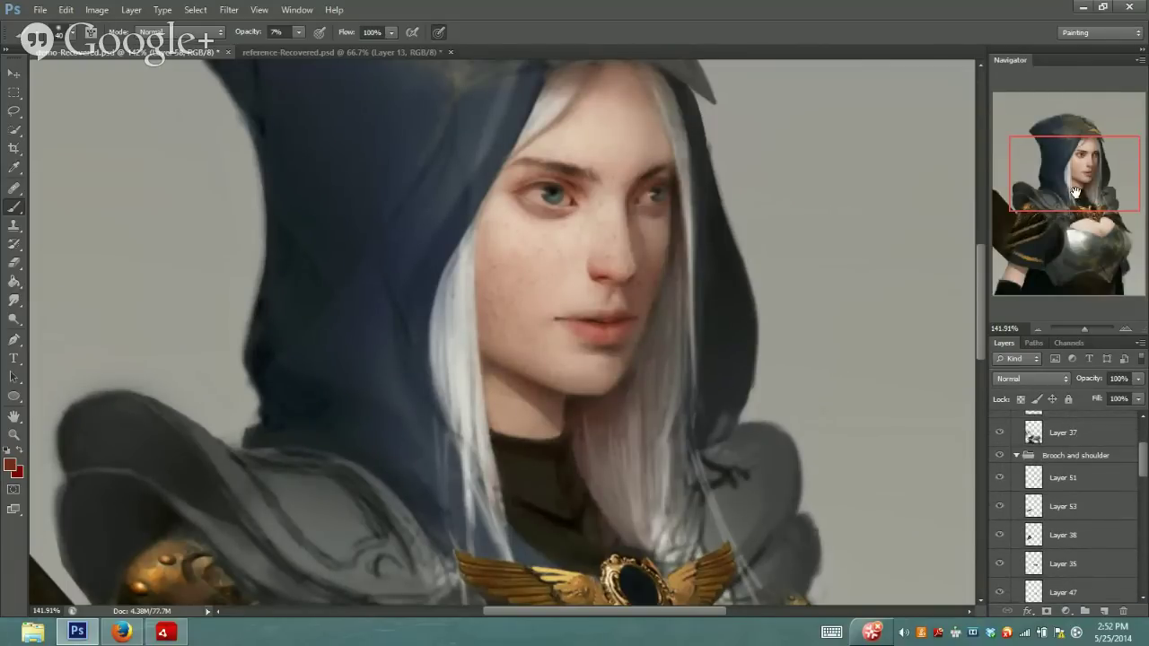
left_click_drag(1076, 191, 1083, 161)
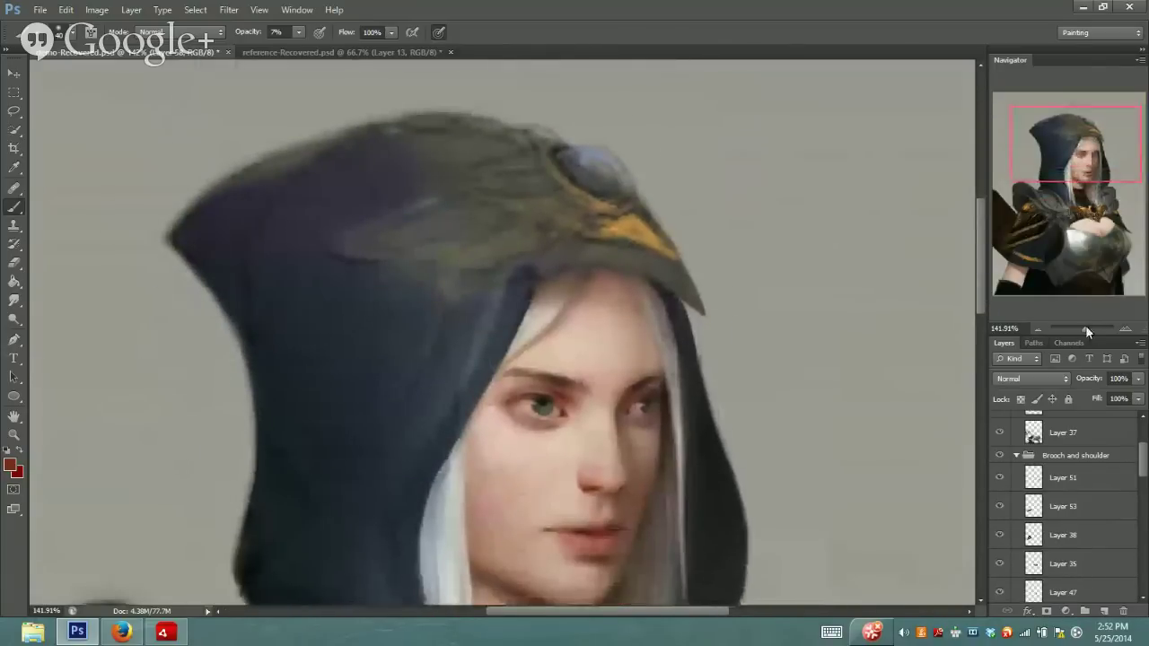
left_click_drag(1086, 328, 1083, 331)
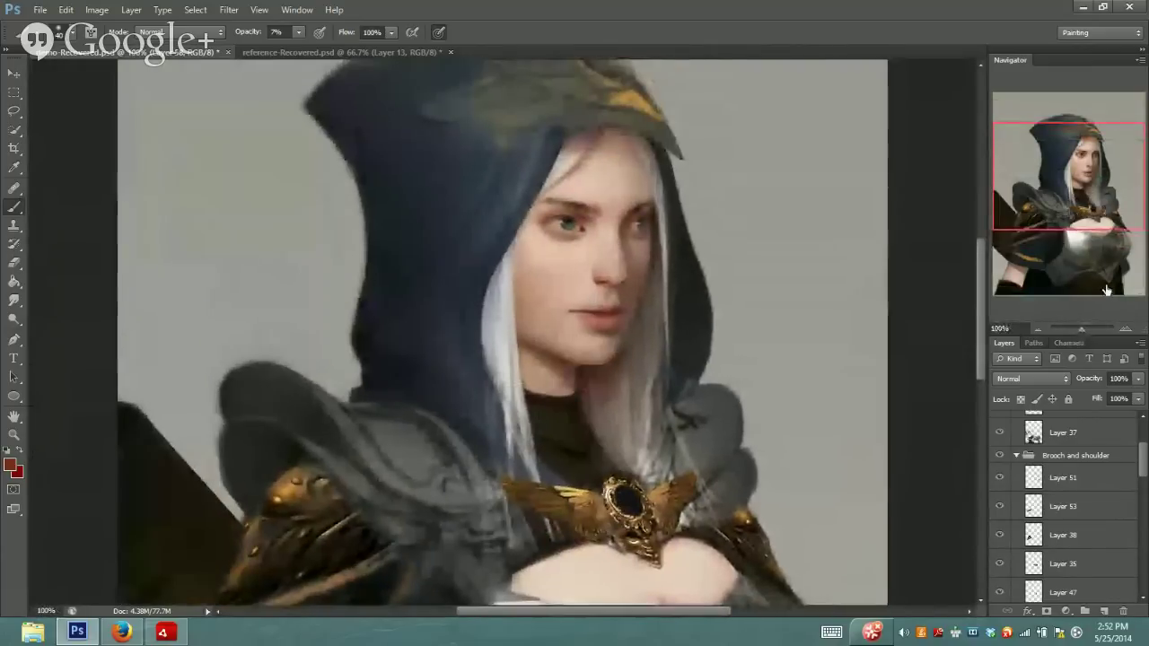
left_click_drag(1097, 213, 1093, 166)
scroll(1097, 183, "up", 2)
Sample the nose skin tone and keep Layer 58 as the painting layer
key("i")
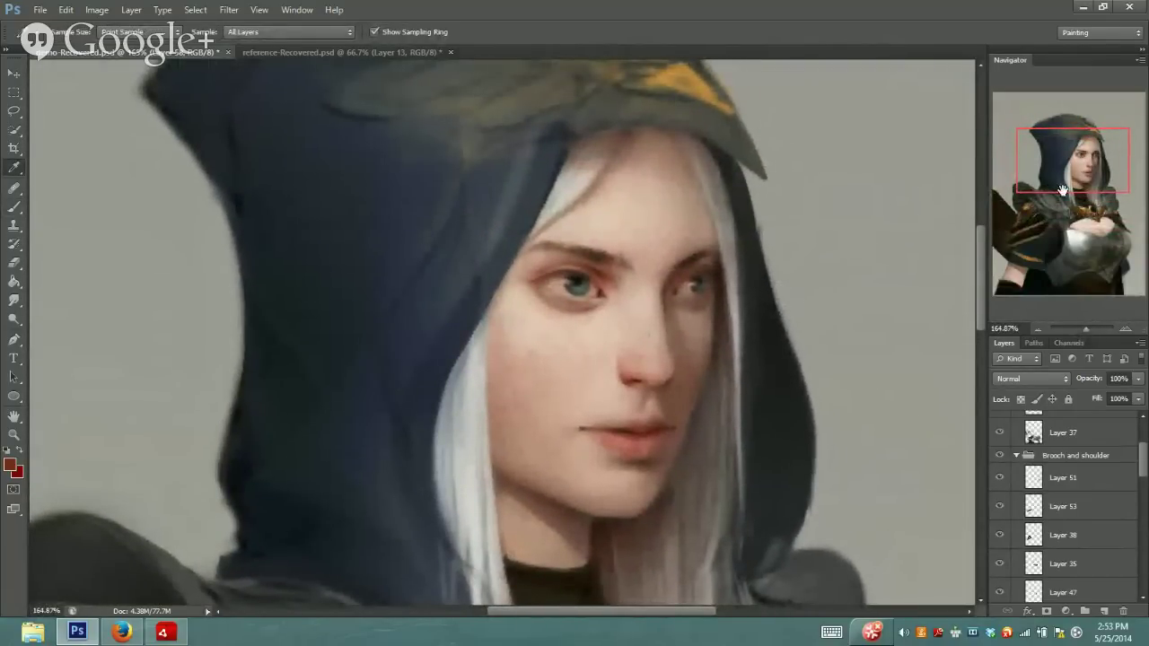
left_click_drag(1052, 176, 1053, 187)
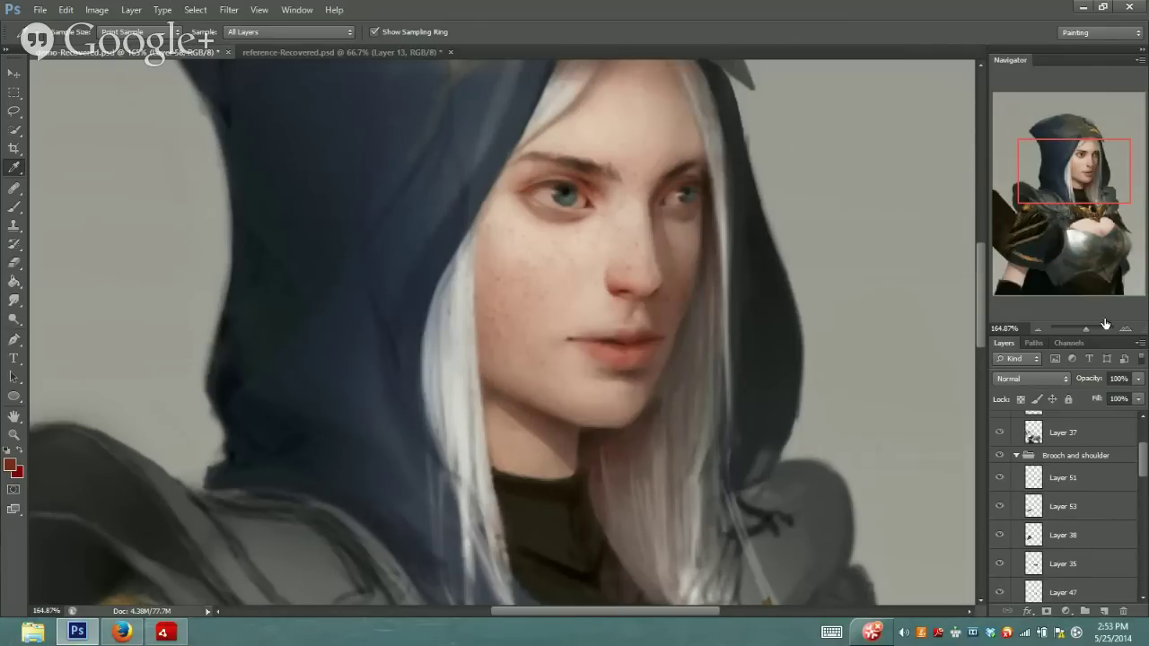
left_click_drag(1087, 327, 1090, 329)
left_click_drag(1085, 172, 1090, 171)
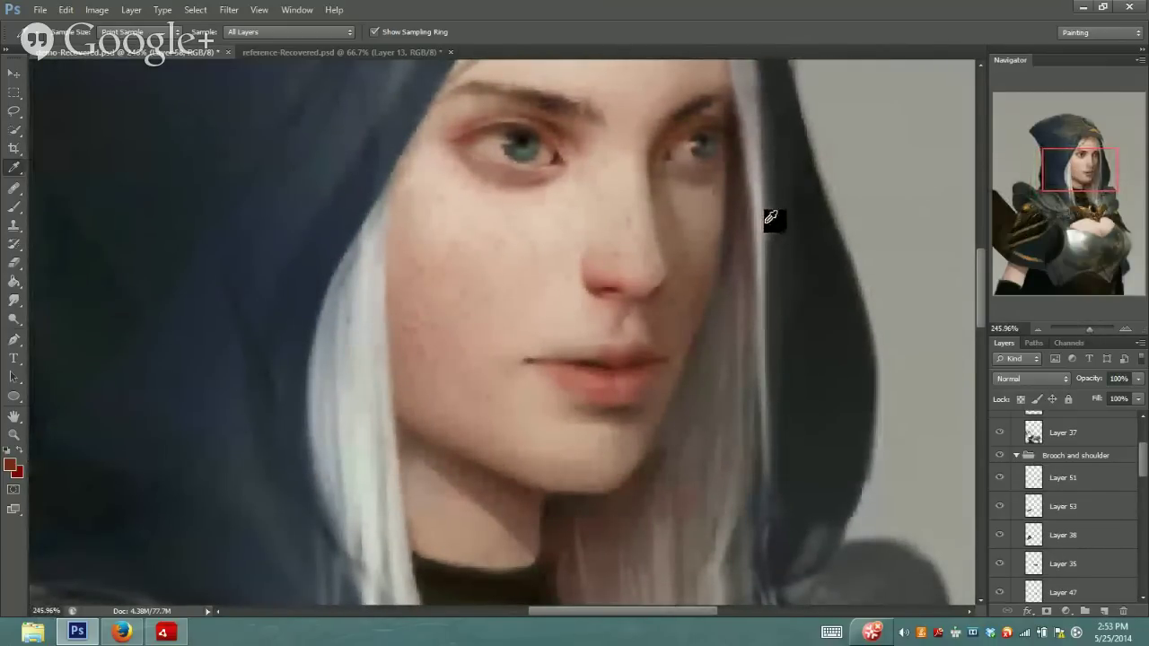
left_click(624, 286)
key("b")
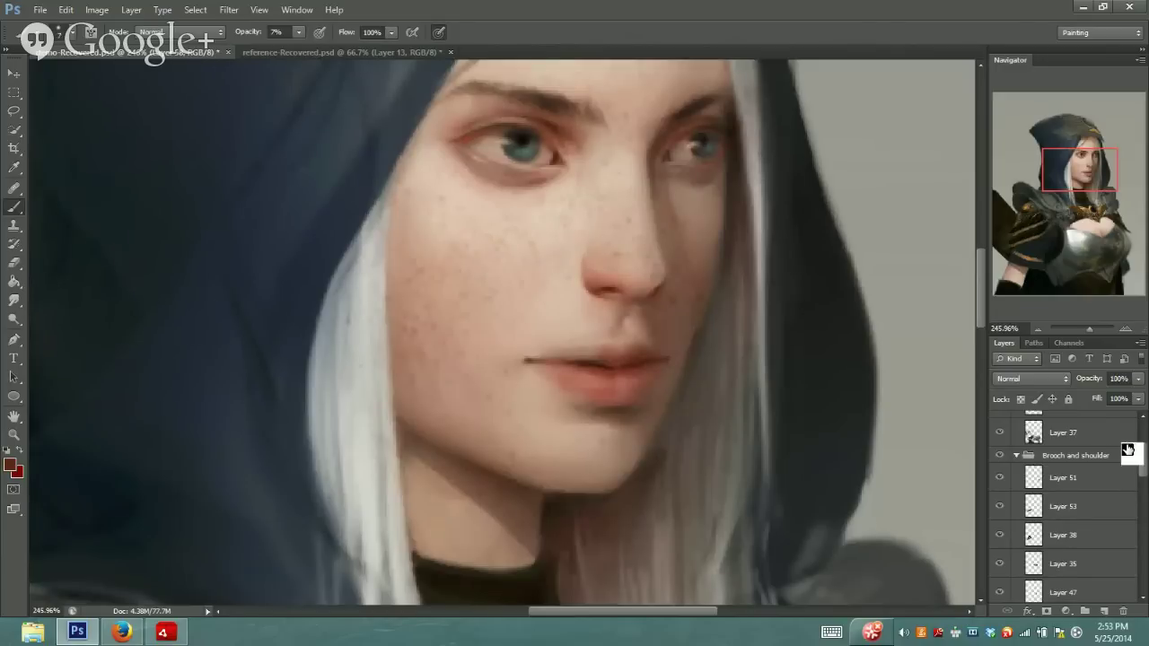
left_click_drag(1142, 455, 1135, 571)
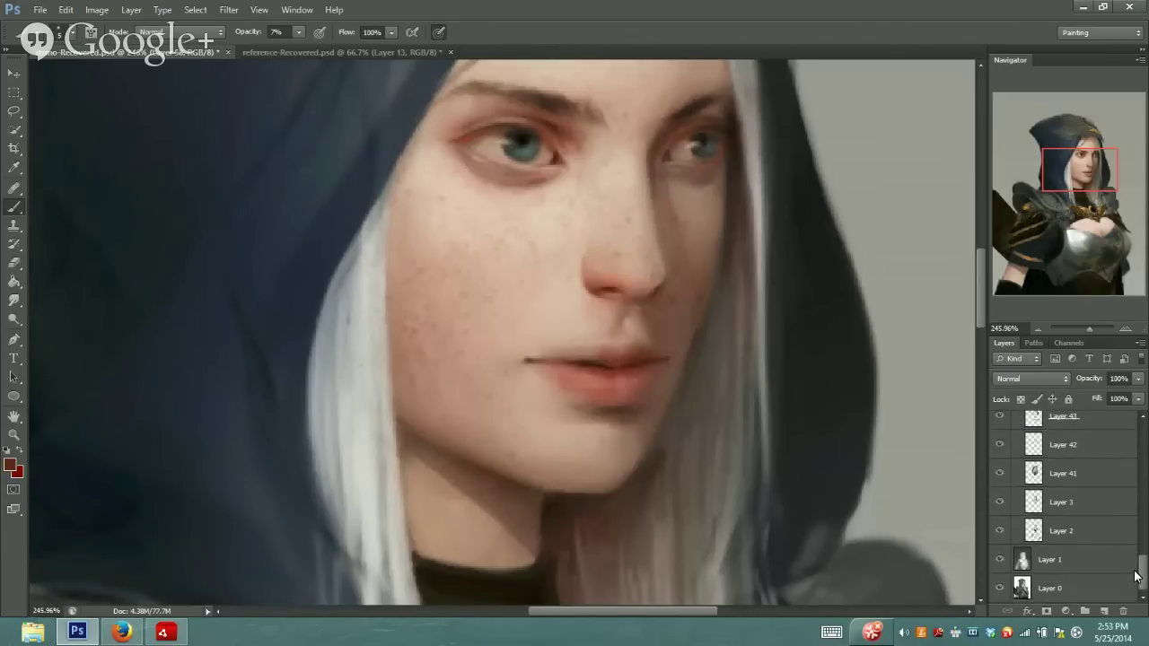
scroll(1111, 503, "up", 5)
left_click_drag(1112, 485, 1104, 485)
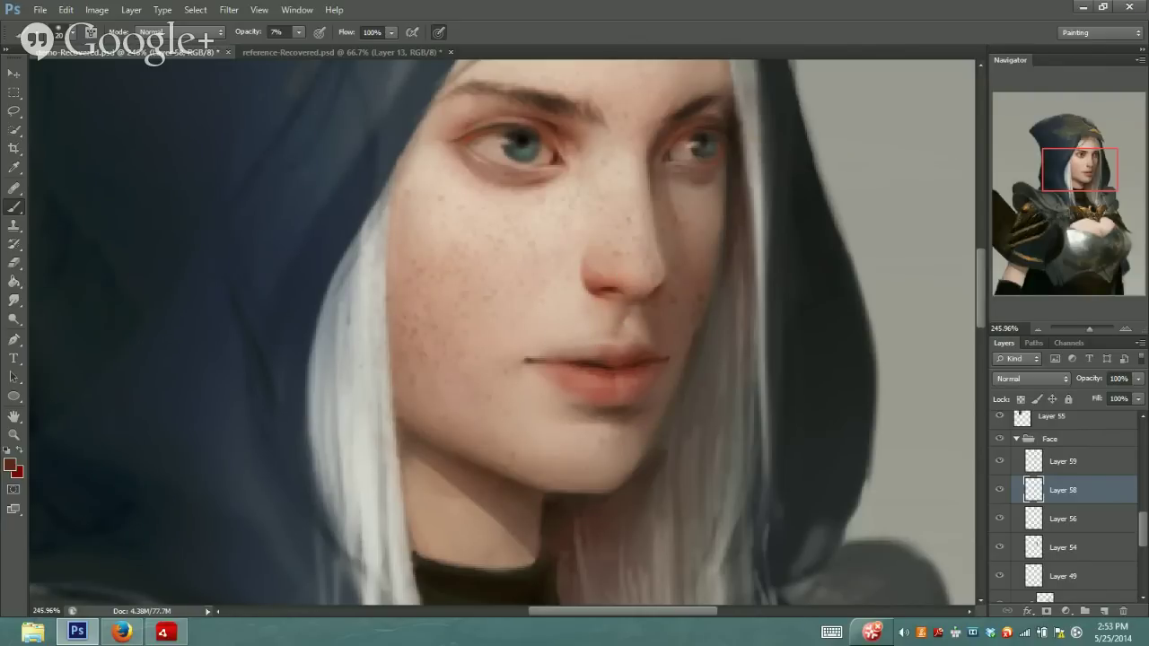
Paint brown freckles in dark brown #350900 at 14% brush opacity
left_click(7, 469)
left_click(203, 378)
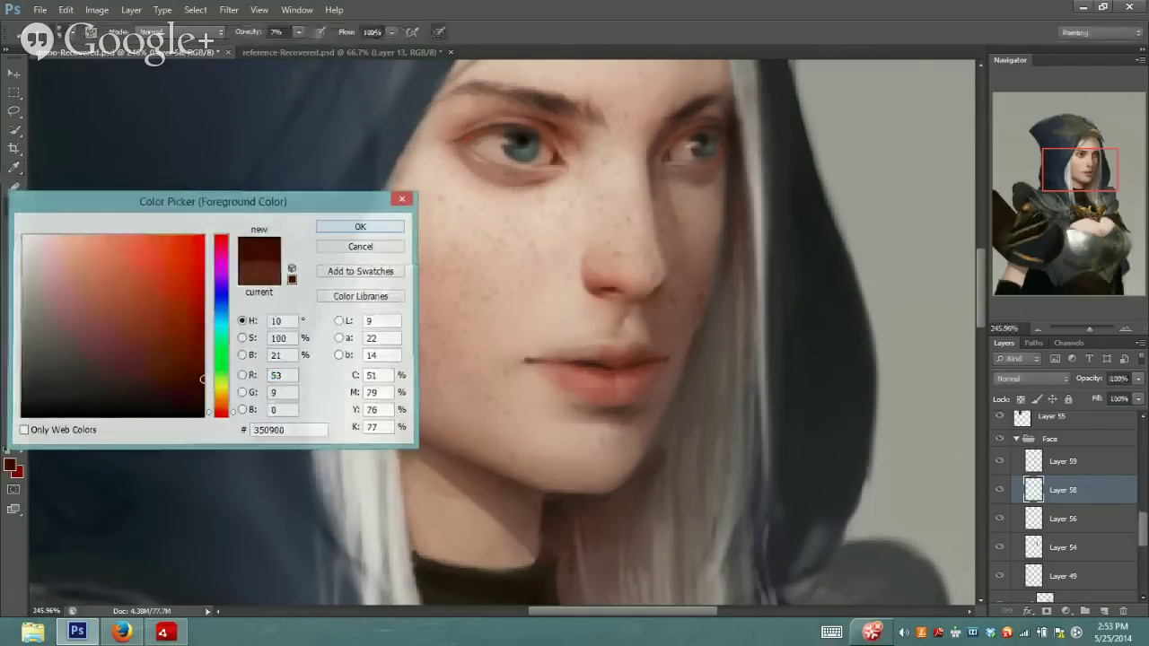
key("Return")
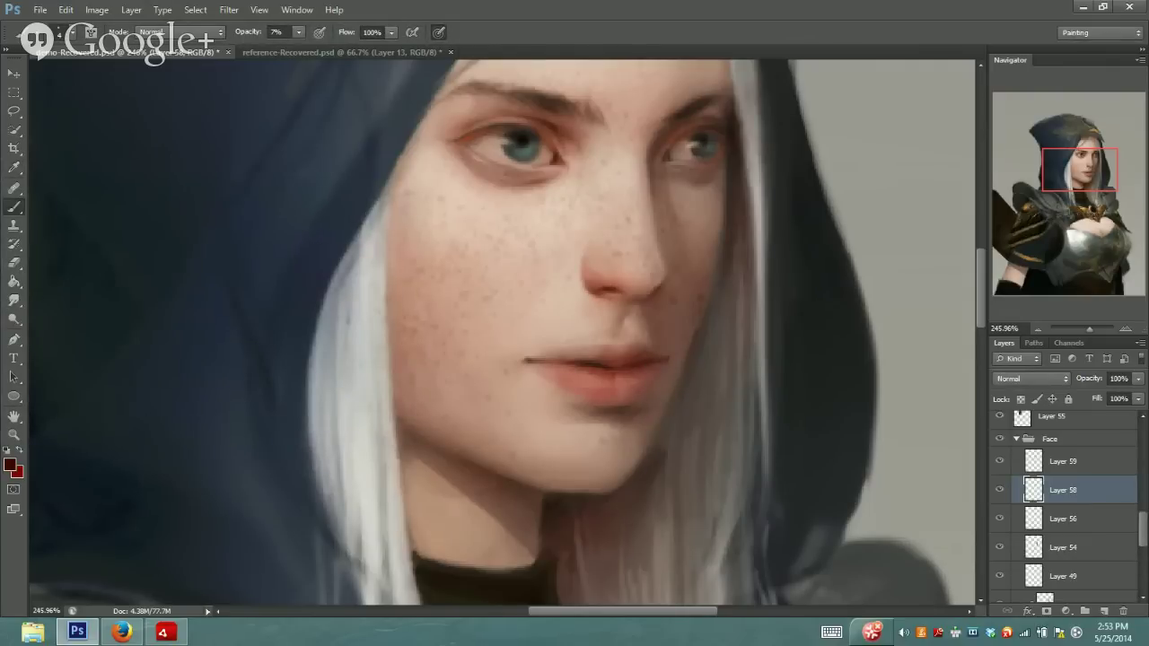
left_click_drag(1086, 327, 1071, 321)
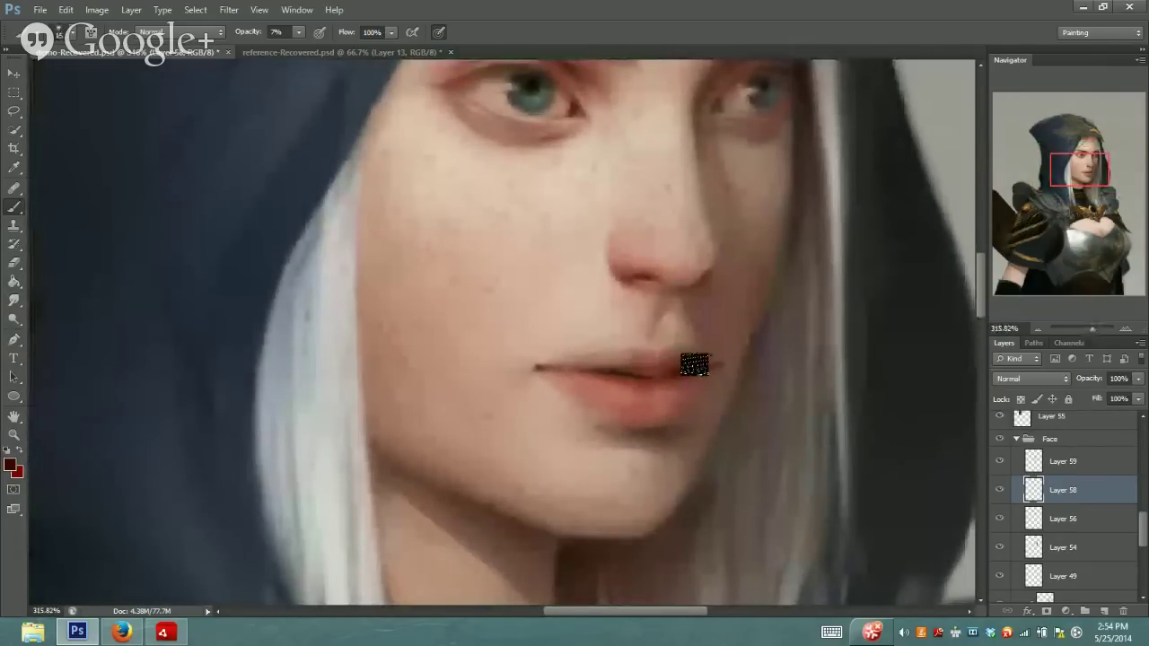
left_click(300, 33)
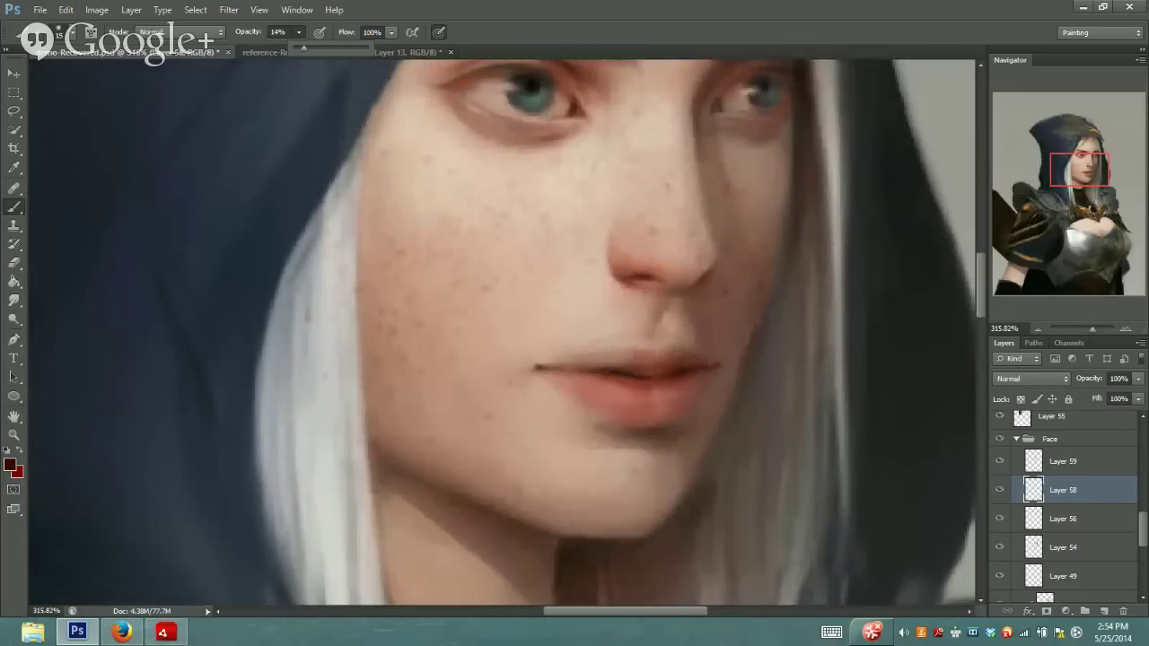
left_click(676, 372)
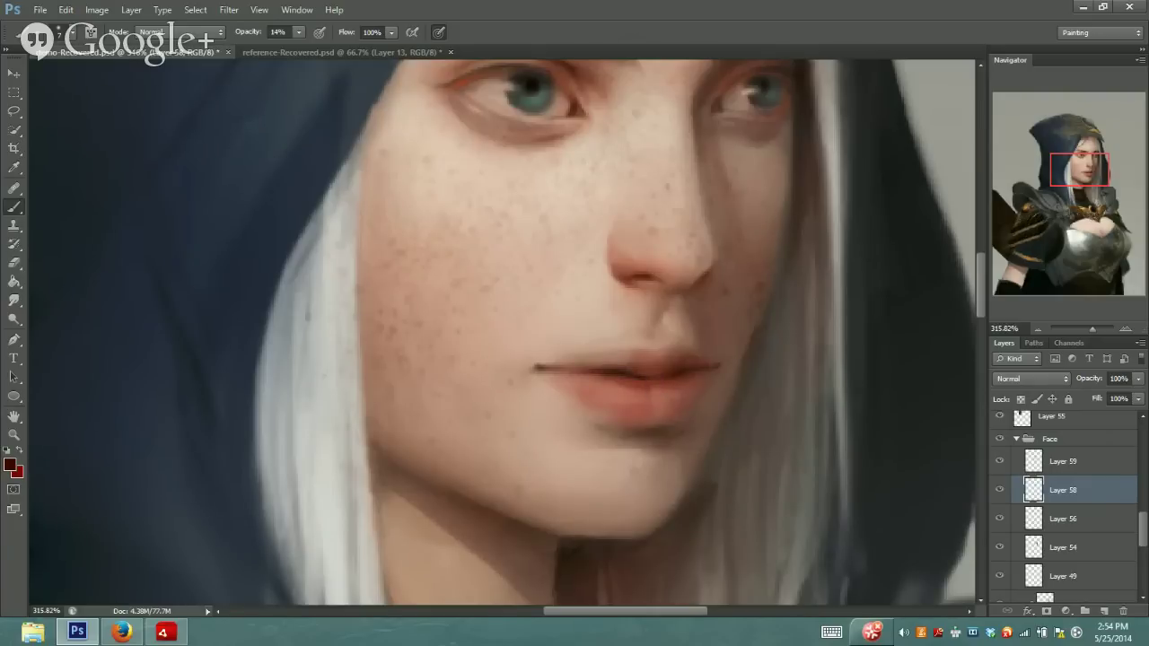
Sample the lip pink to soften the lower lip and mouth corner
key("i")
left_click(626, 384)
key("b")
left_click_drag(1088, 169, 1096, 163)
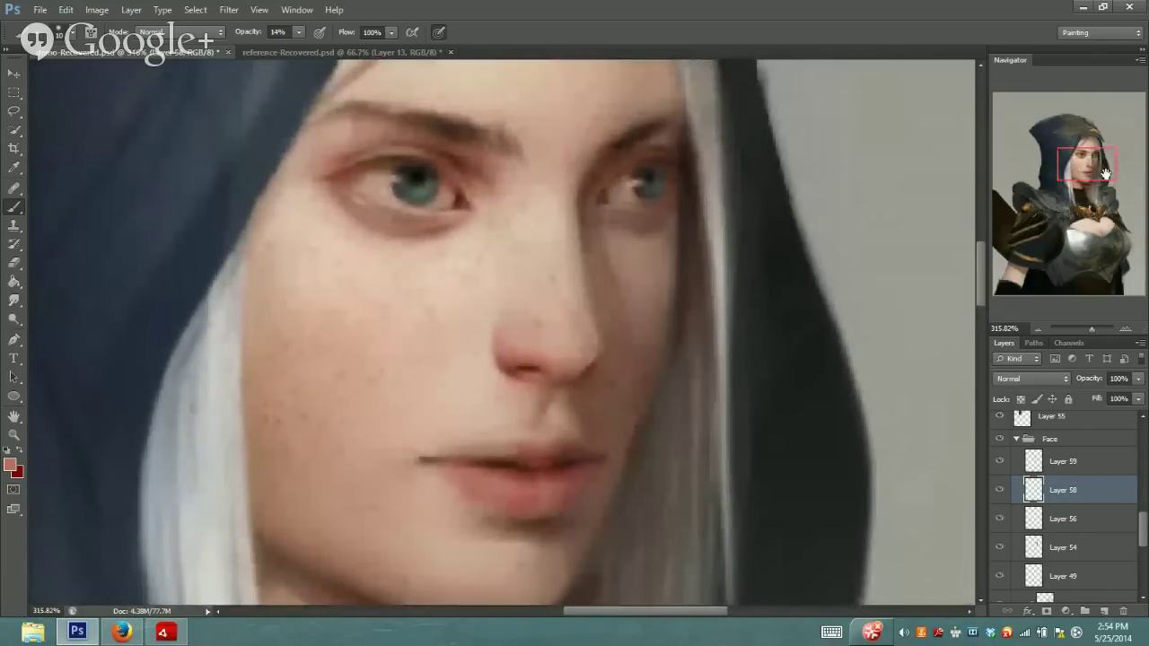
Sample a colour near the eye and set brush opacity to 34%
left_click_drag(1106, 172, 1082, 178)
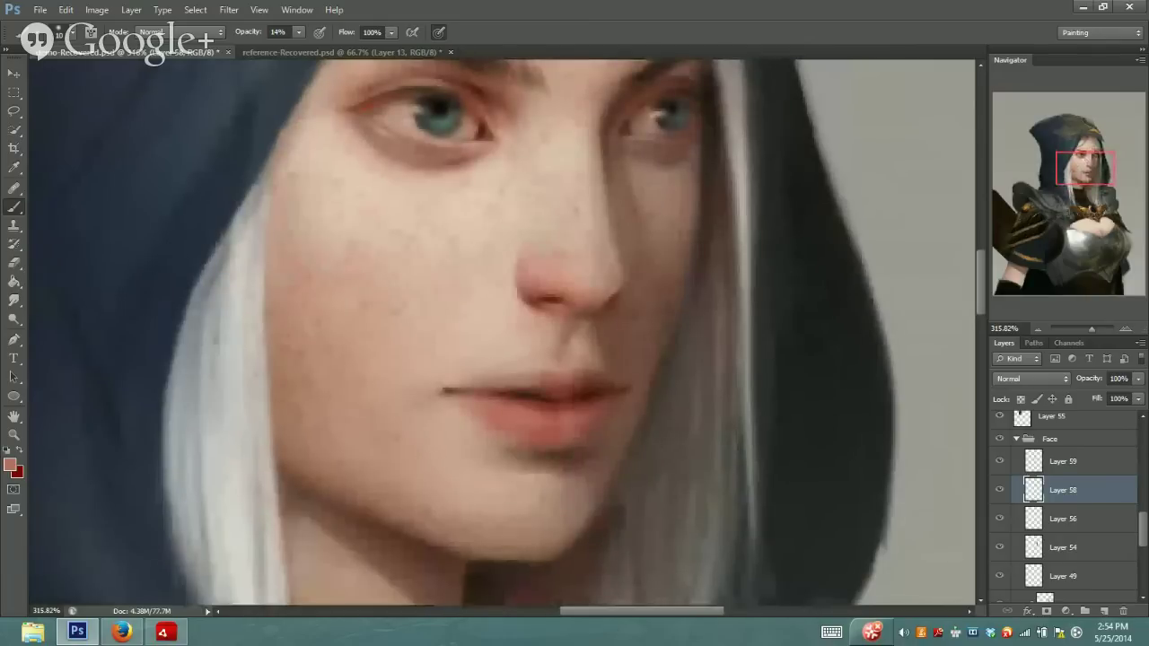
left_click(617, 104, "alt")
left_click(297, 32)
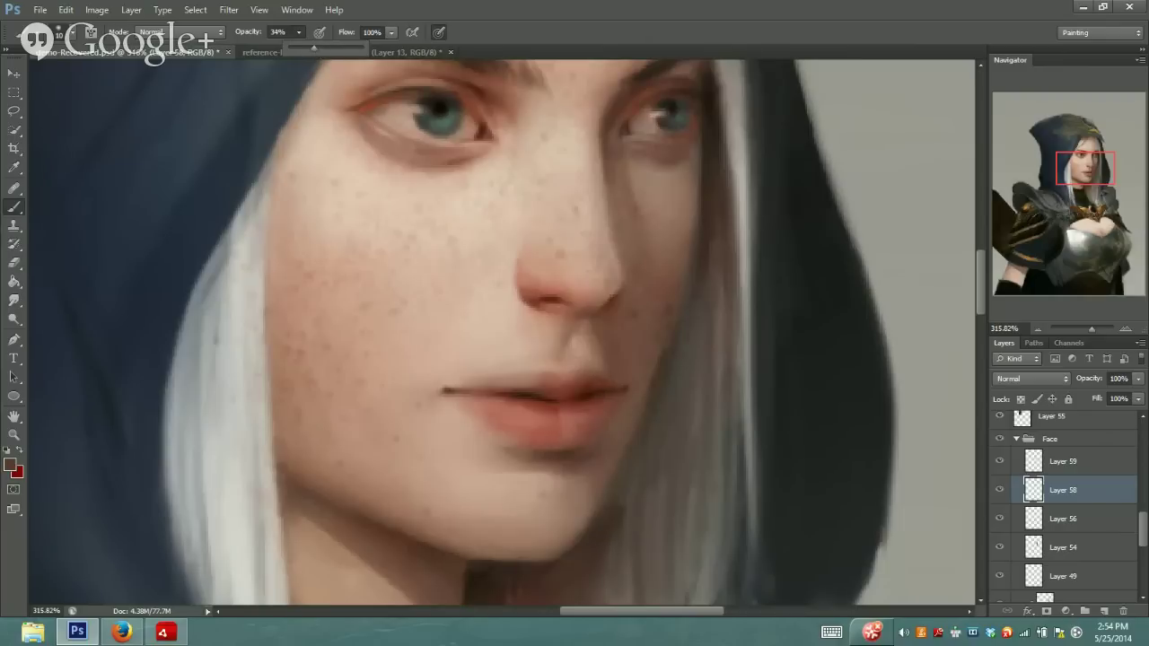
left_click(612, 171)
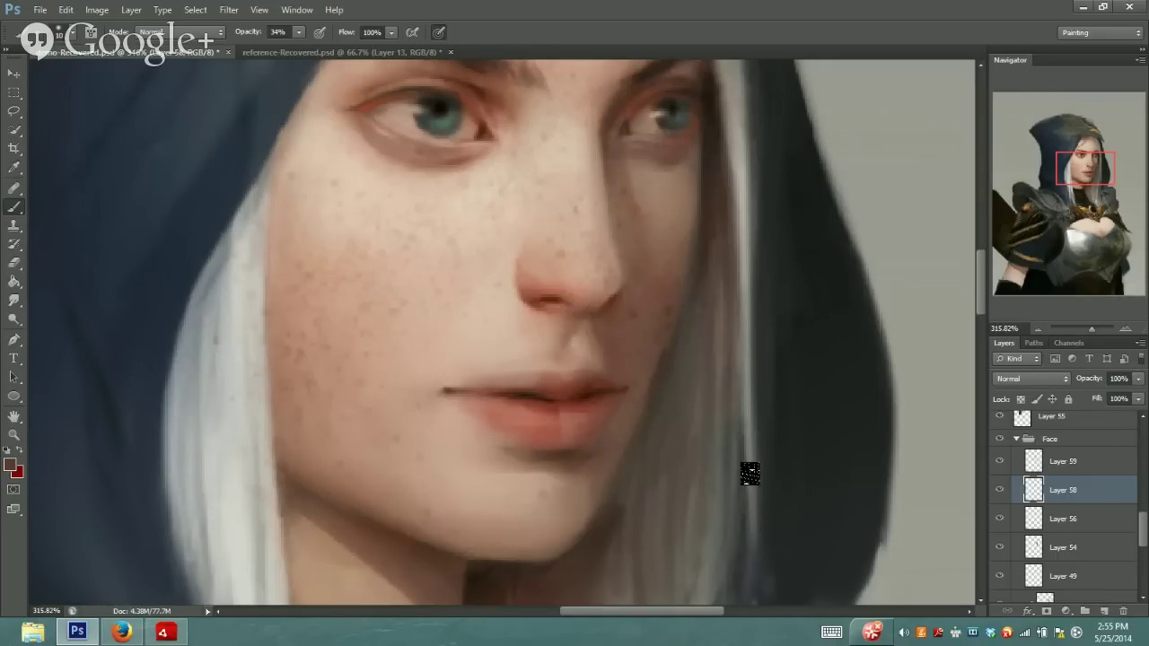
Switch the foreground to saturated dark red #5b0400 at 40% brush opacity
left_click(10, 466)
left_click_drag(215, 412, 215, 416)
left_click_drag(203, 352, 216, 347)
left_click(341, 225)
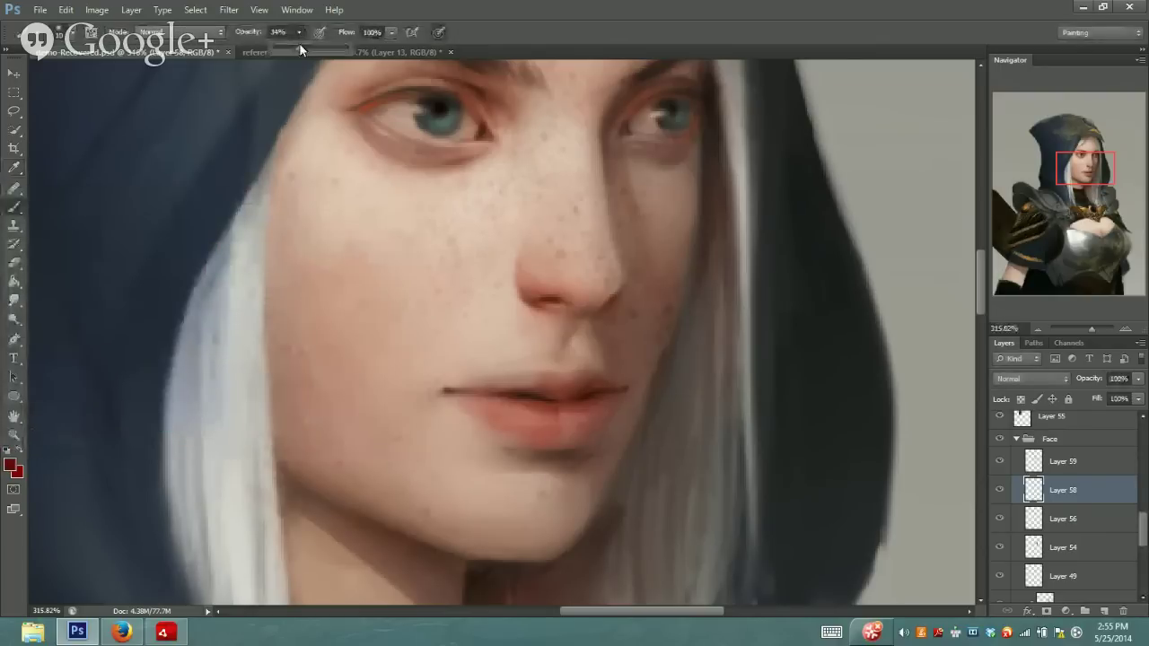
left_click_drag(300, 44, 304, 48)
left_click(488, 392)
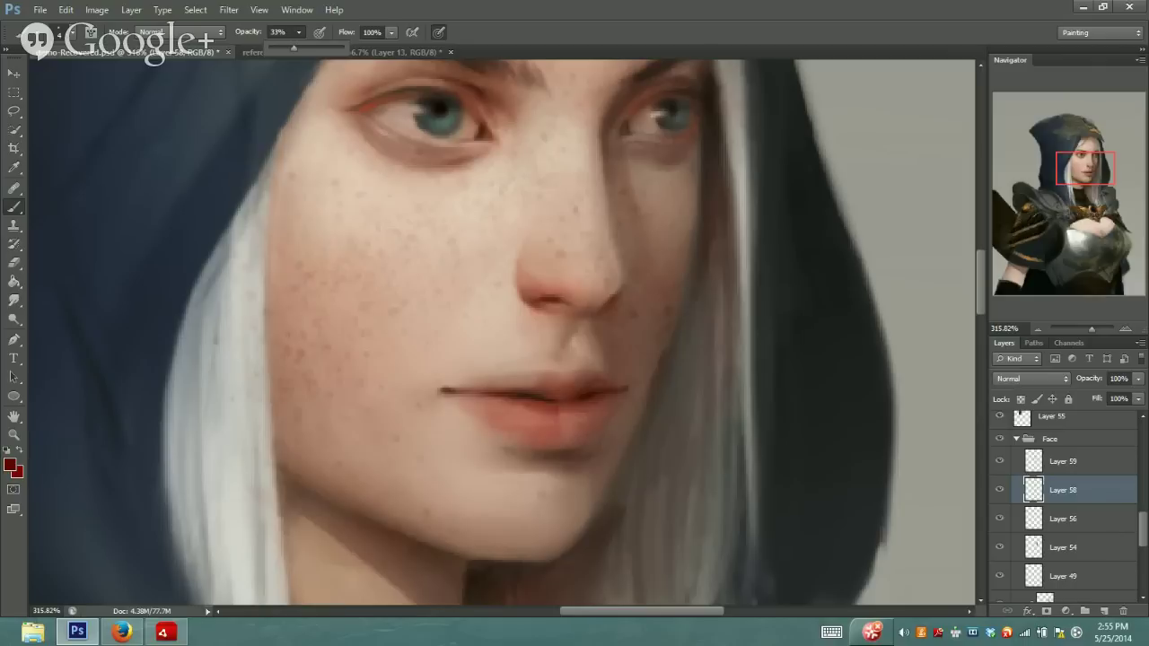
Dab freckles across the cheeks and nose, lowering brush opacity to 16%
left_click(476, 126)
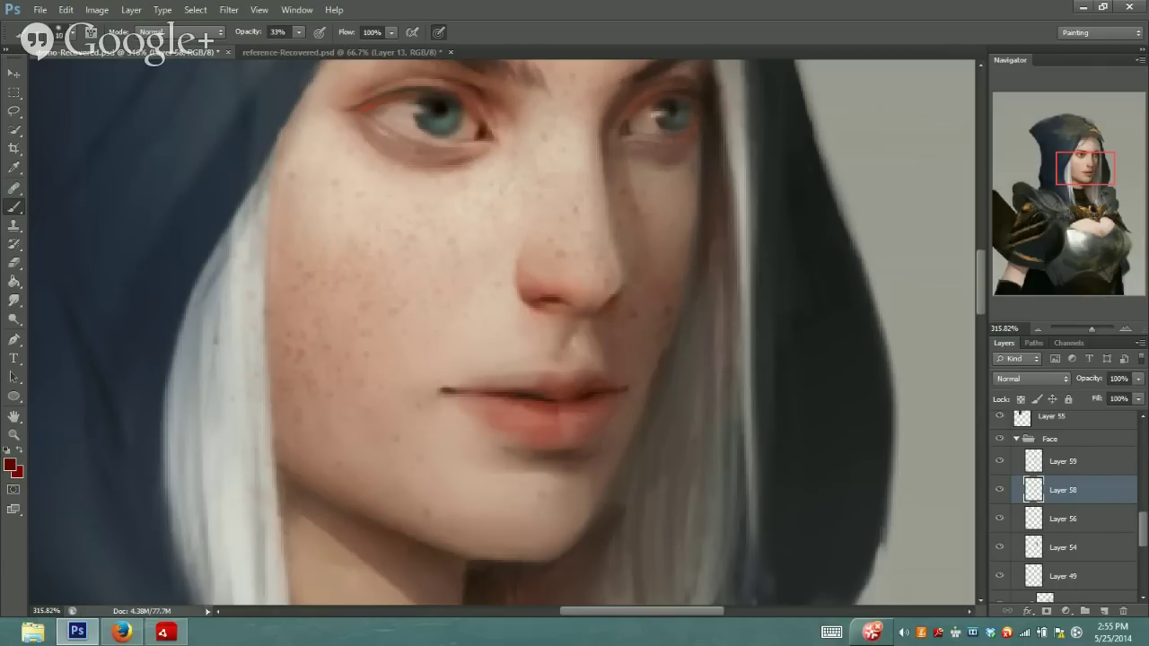
left_click(300, 32)
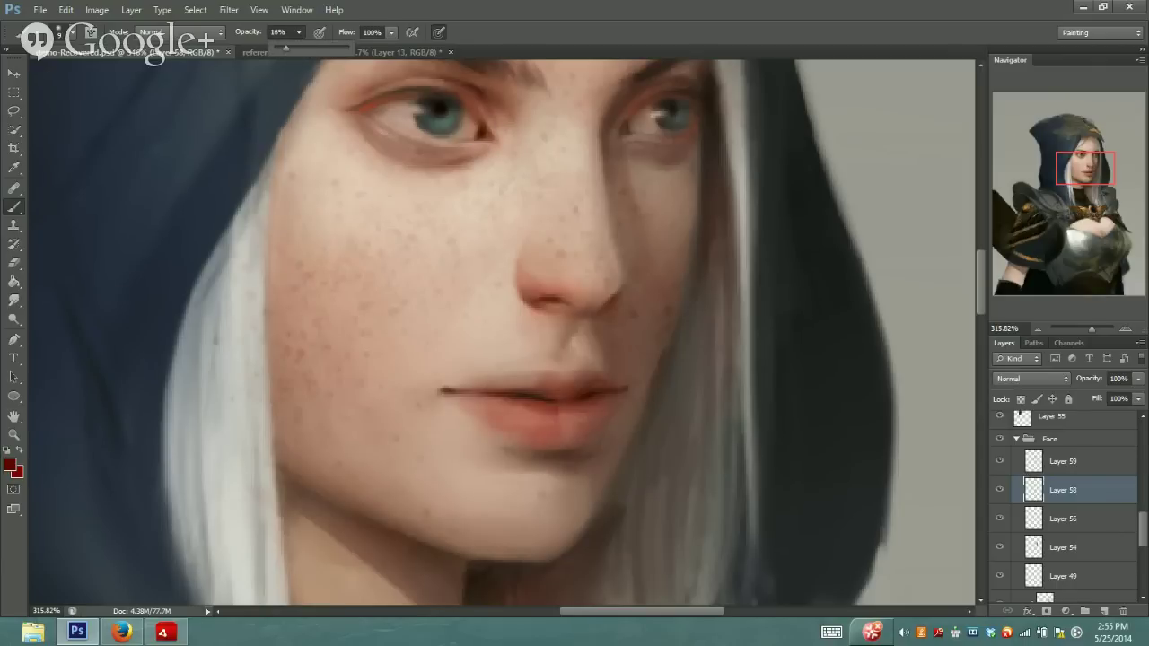
left_click(487, 124)
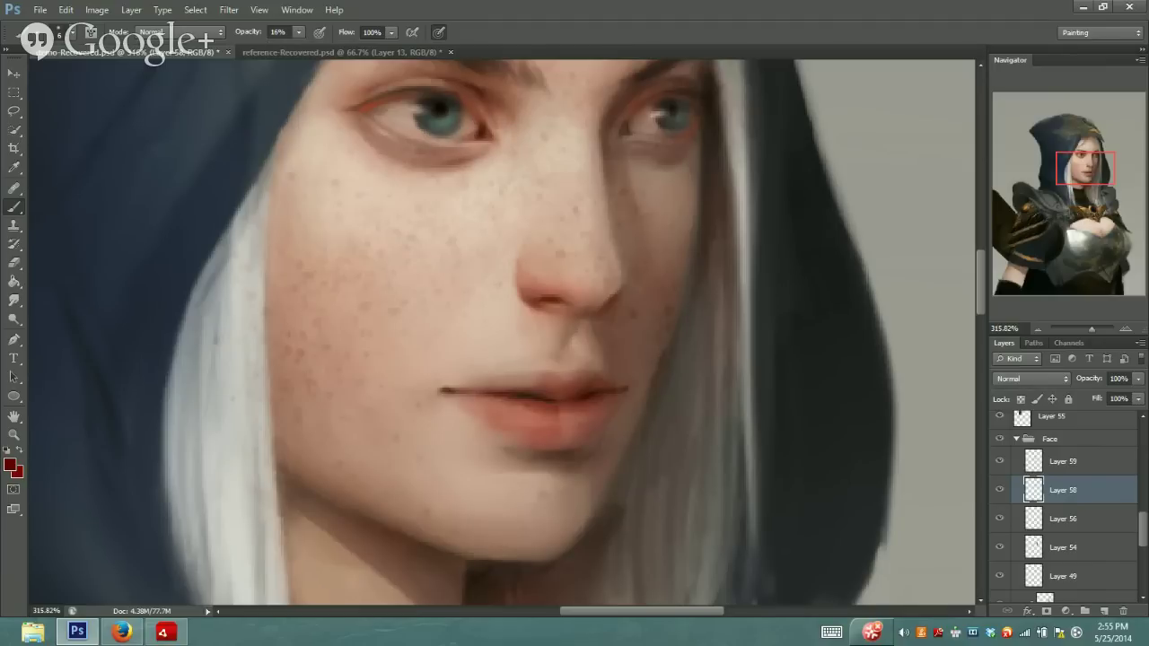
left_click_drag(1089, 177, 1088, 172)
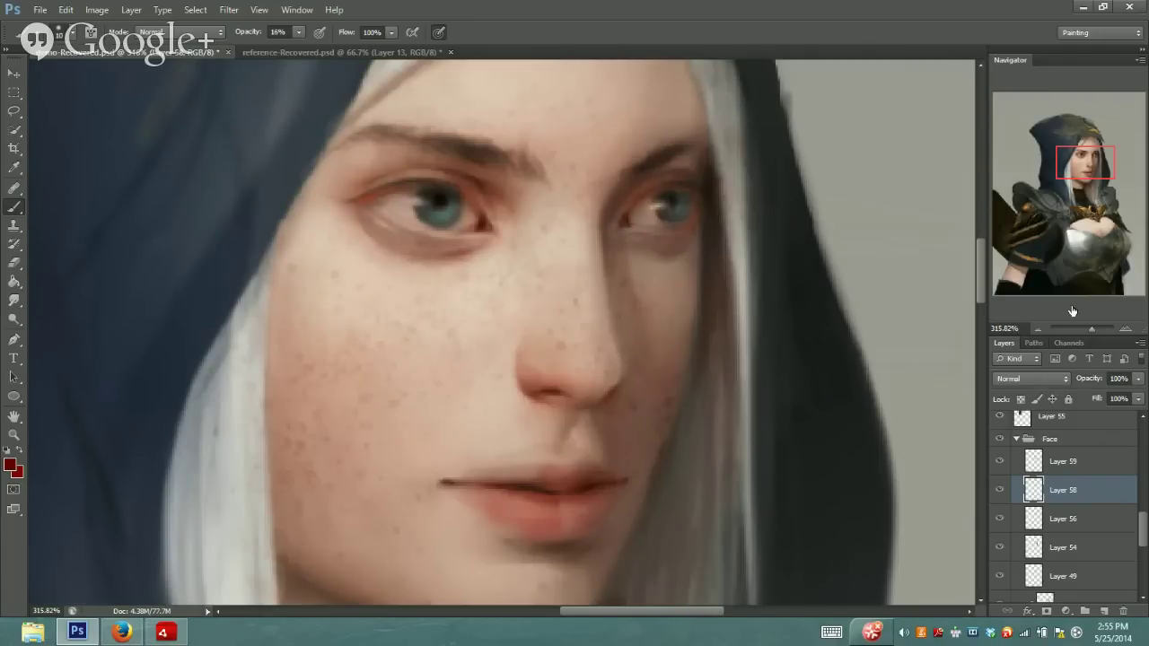
left_click_drag(1092, 328, 1085, 330)
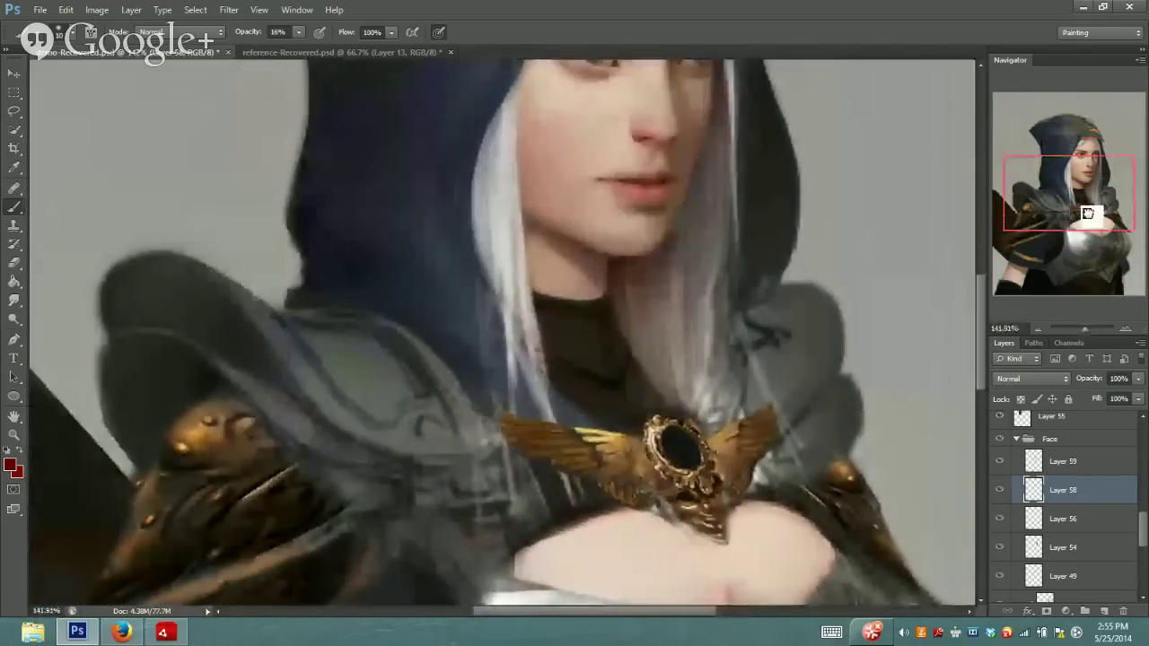
Sample a face skin tone and paint with it at 20% opacity
left_click_drag(1090, 219, 1090, 194)
key("i")
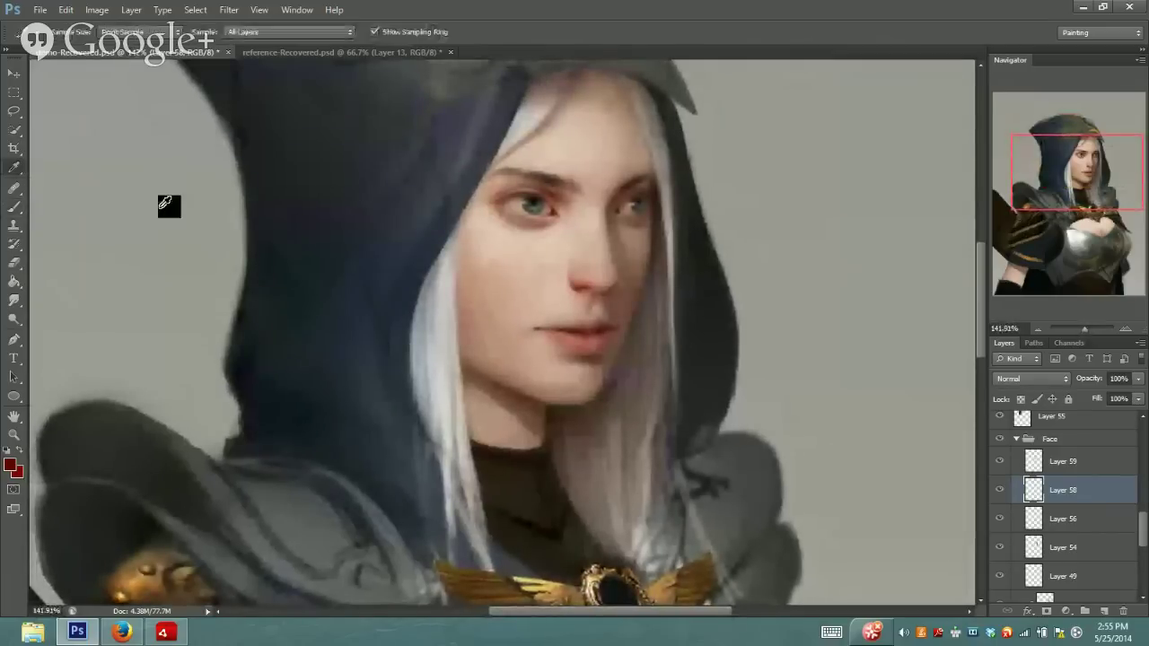
left_click(631, 364)
left_click(15, 208)
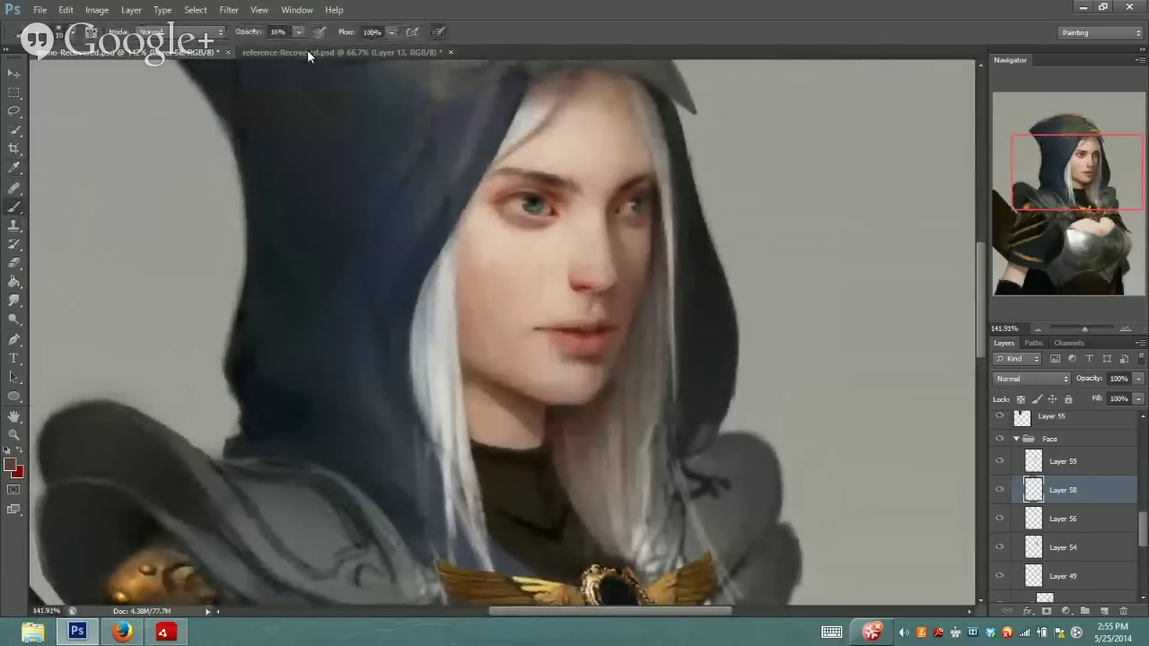
key("2")
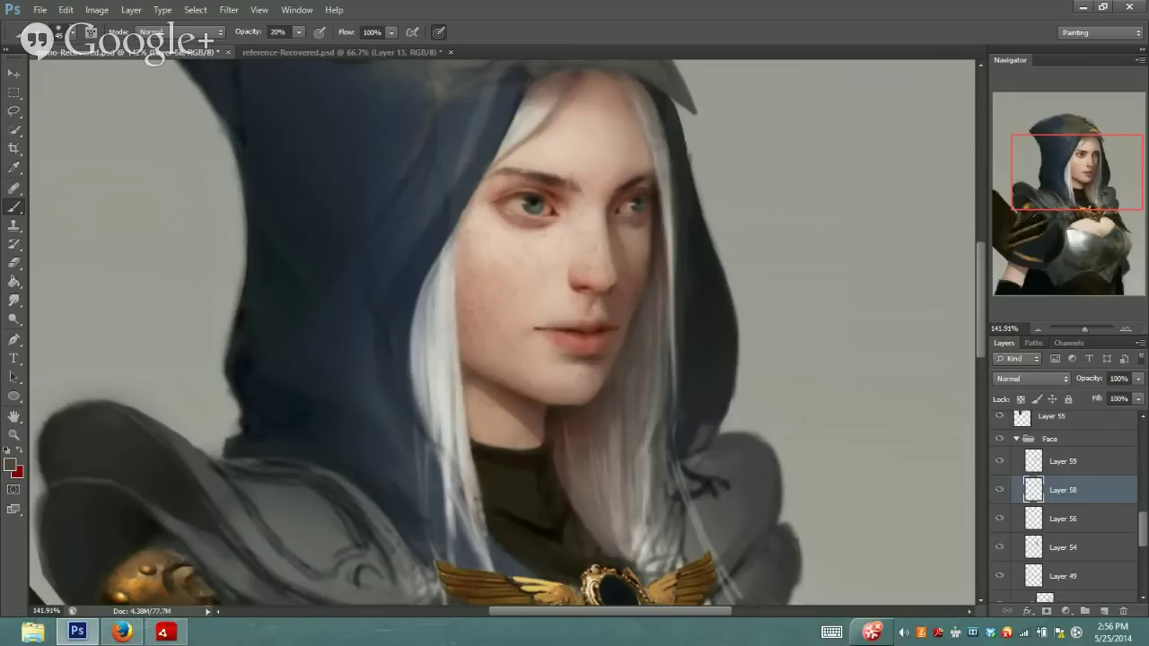
Paint with the neck skin colour at 11% opacity and brush size 20
key("i")
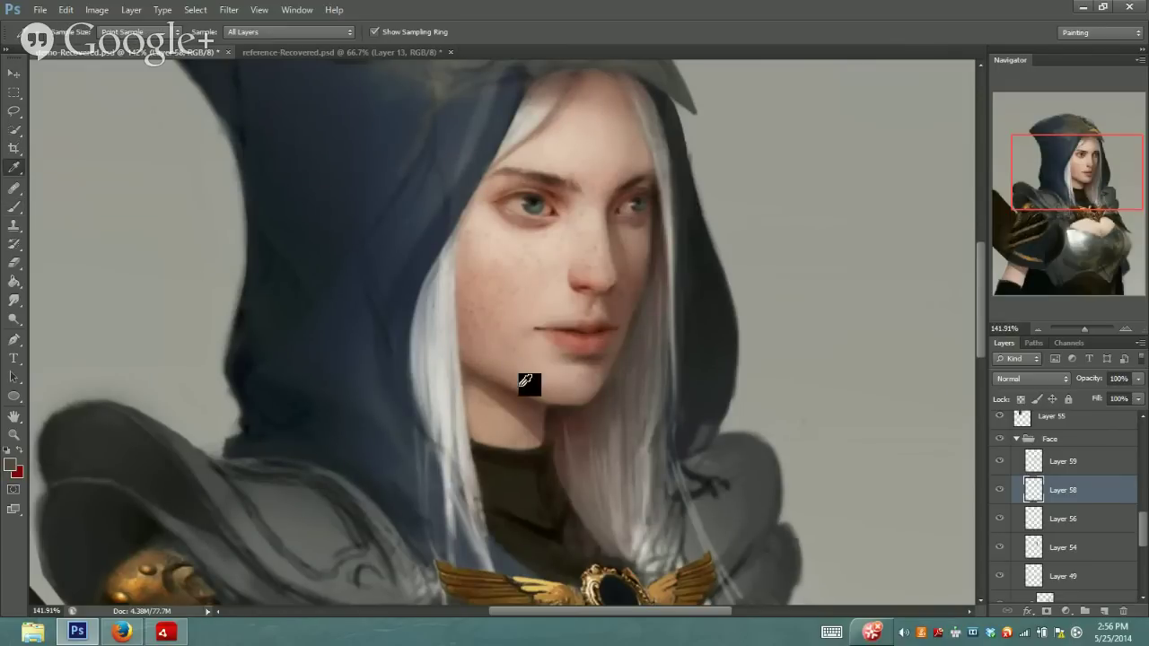
left_click(526, 388)
key("b")
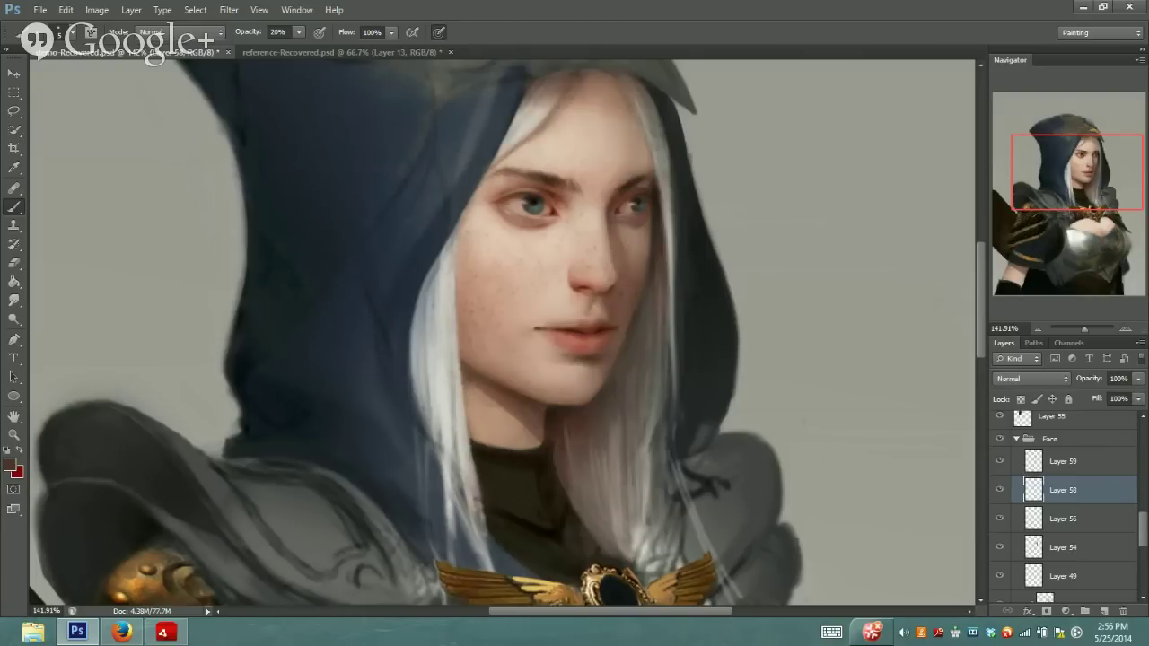
left_click_drag(299, 36, 290, 48)
left_click_drag(1085, 170, 1076, 174)
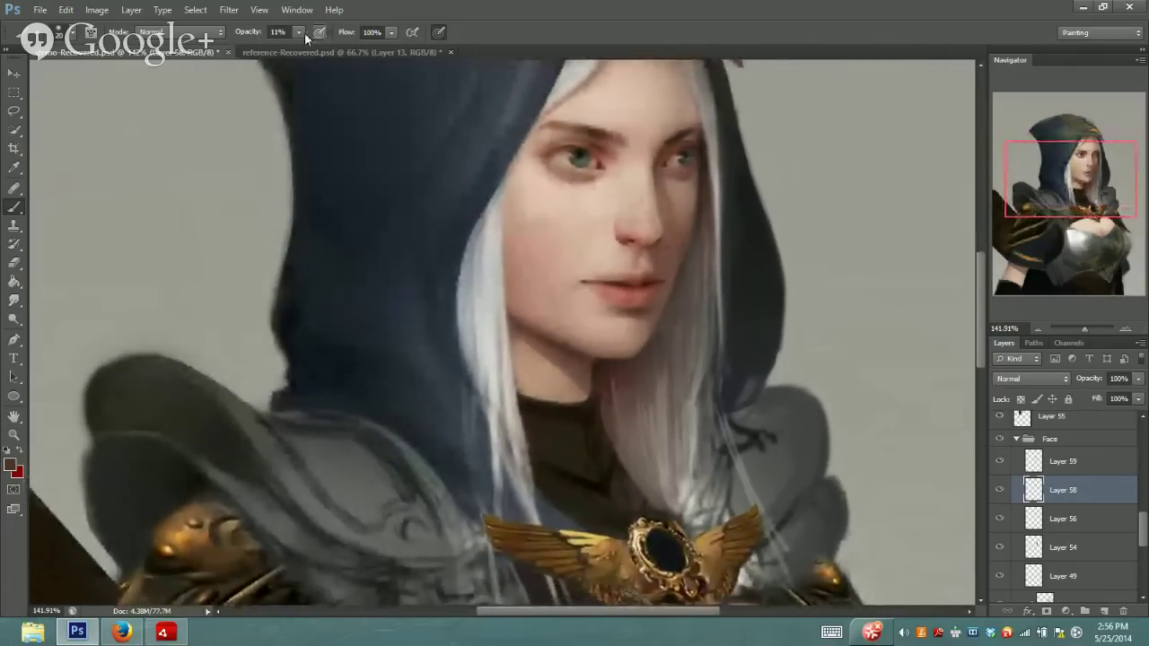
left_click_drag(304, 52, 503, 314)
key("bracketright")
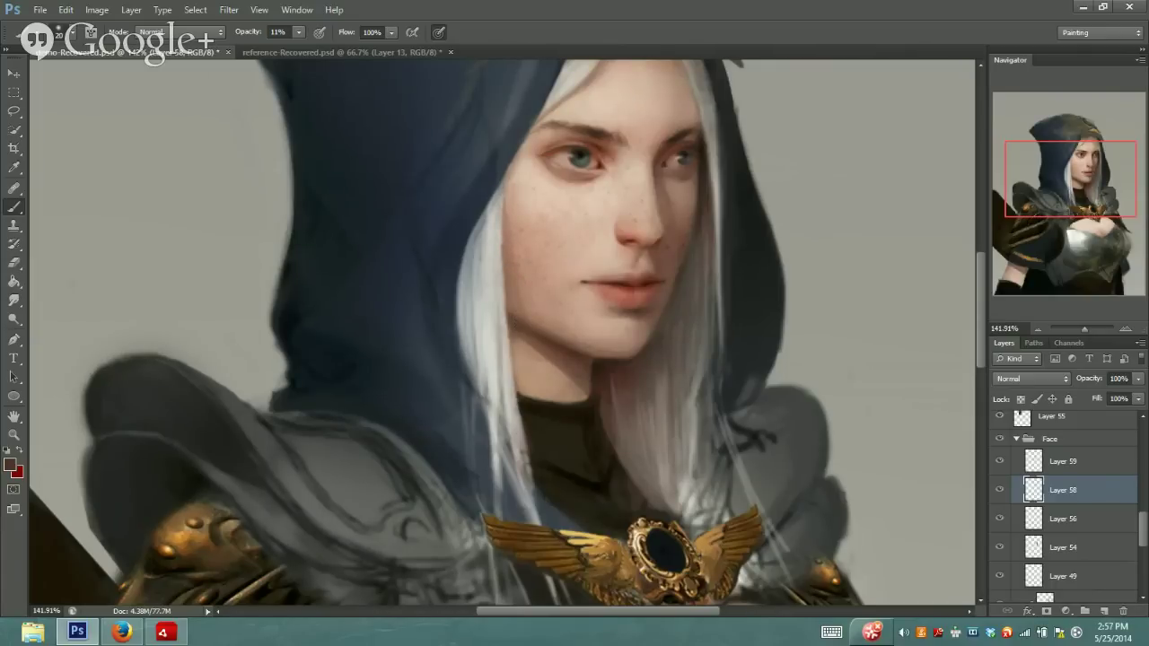
Sample forehead and cheek tones, try the Healing Brush, and dismiss its source-point alert
left_click(13, 168)
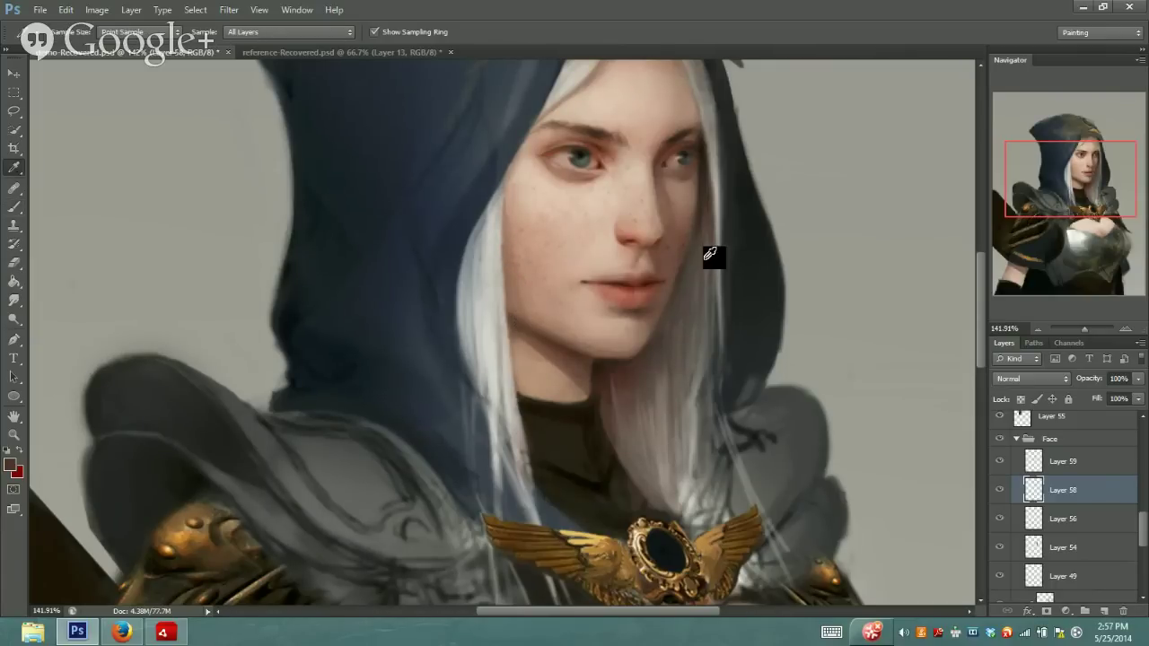
left_click_drag(1077, 191, 1090, 177)
left_click(588, 192)
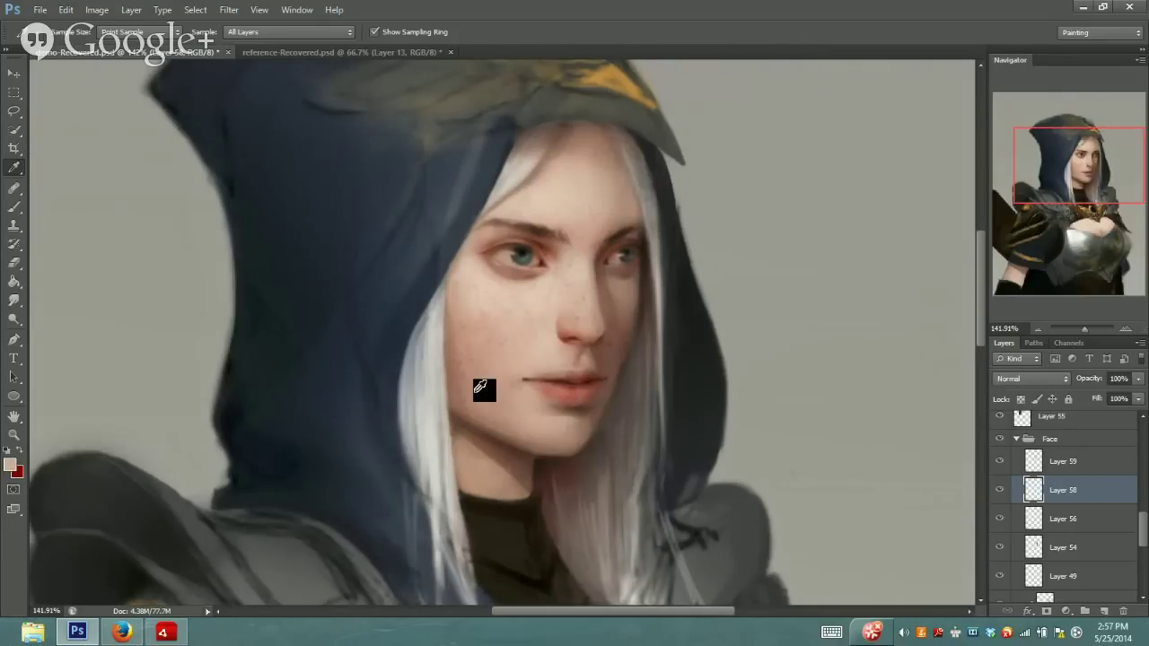
left_click(429, 327)
key("j")
left_click(420, 353)
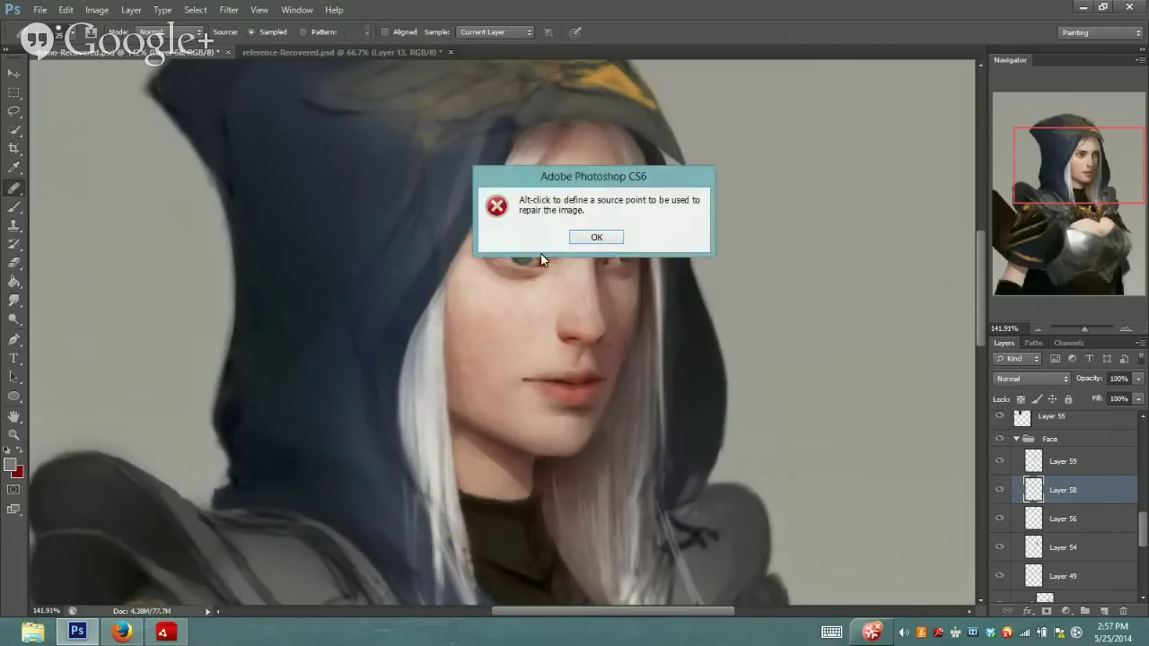
key("Return")
key("b")
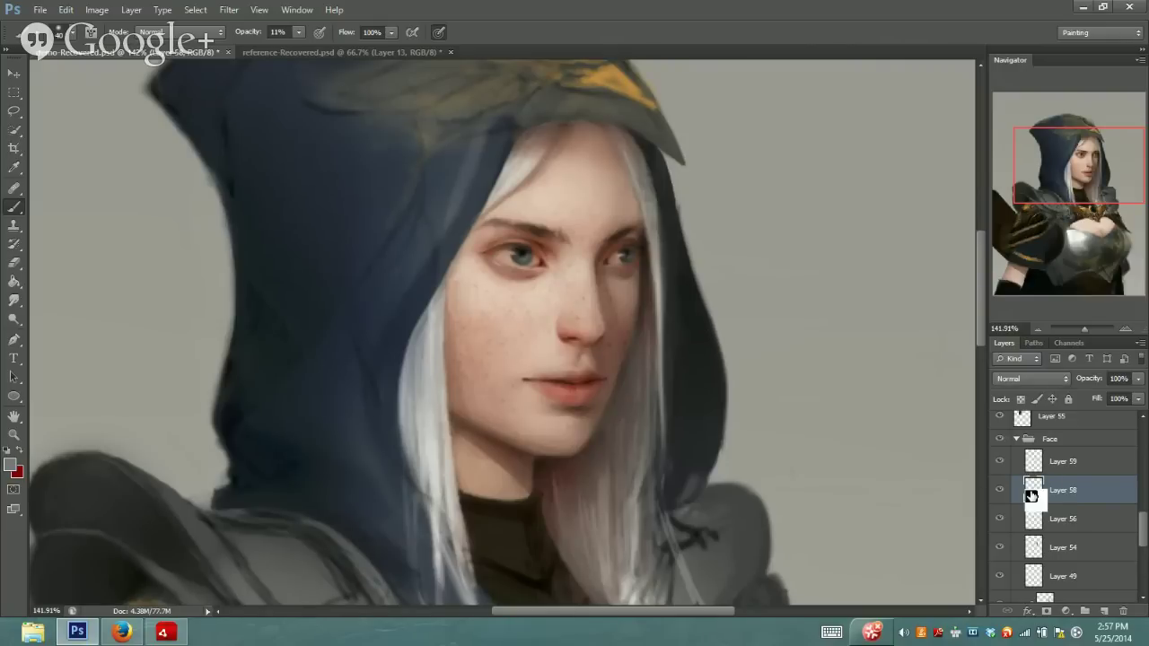
Toggle Layer 58's visibility to compare the freckles, then view the whole hood
left_click_drag(1039, 464, 1030, 481)
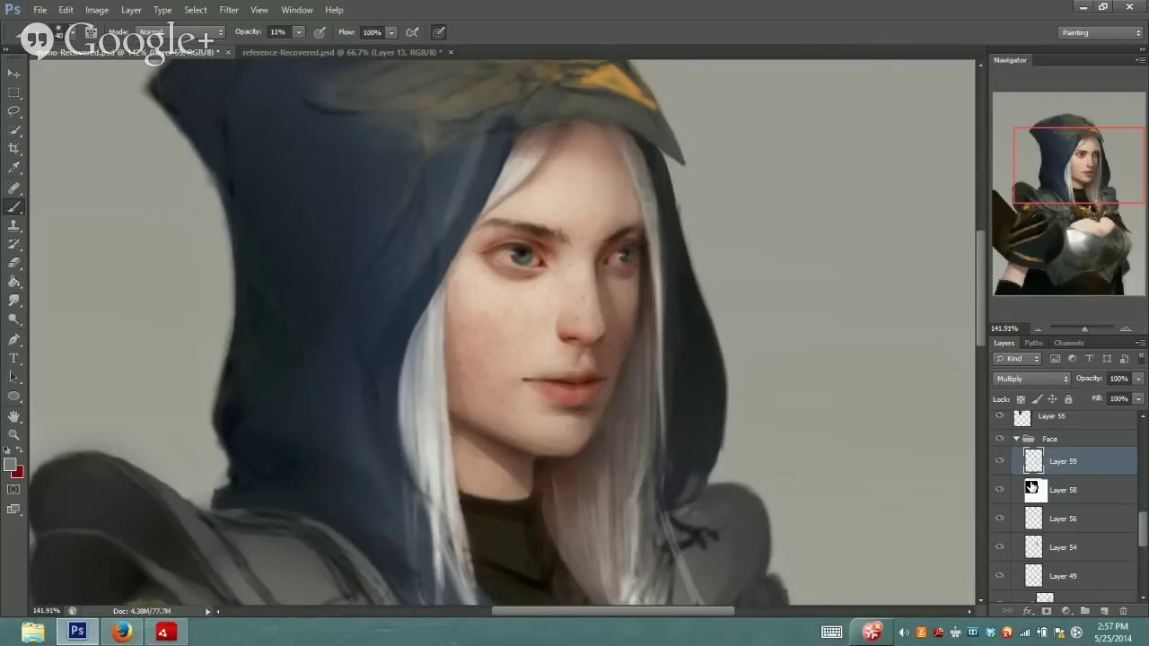
left_click(1033, 490)
left_click(999, 492)
left_click(999, 494)
left_click(999, 492)
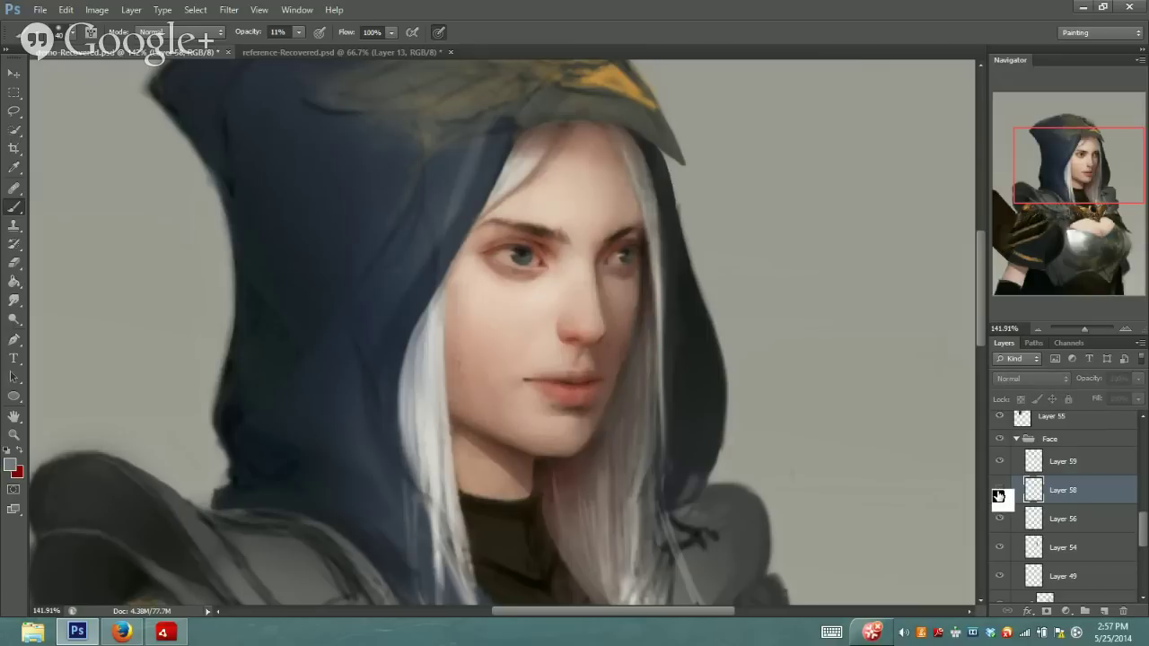
left_click(1000, 492)
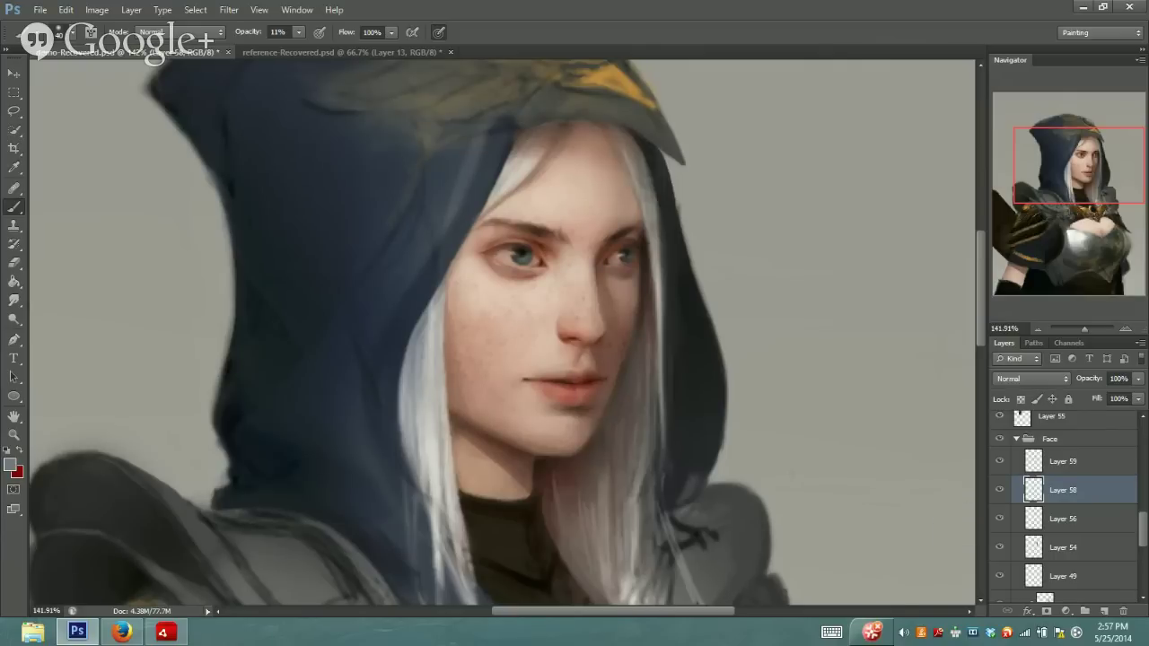
left_click_drag(1093, 328, 1082, 326)
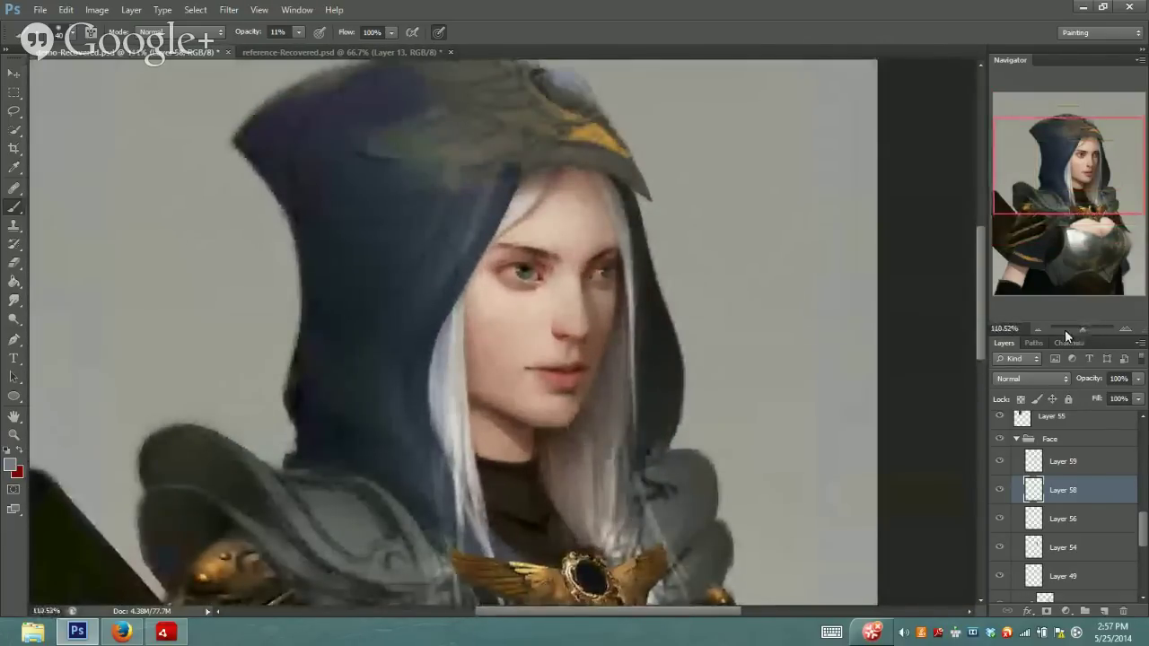
Sample a skin colour near the neck and set the brush to 10% opacity for freckles
key("u")
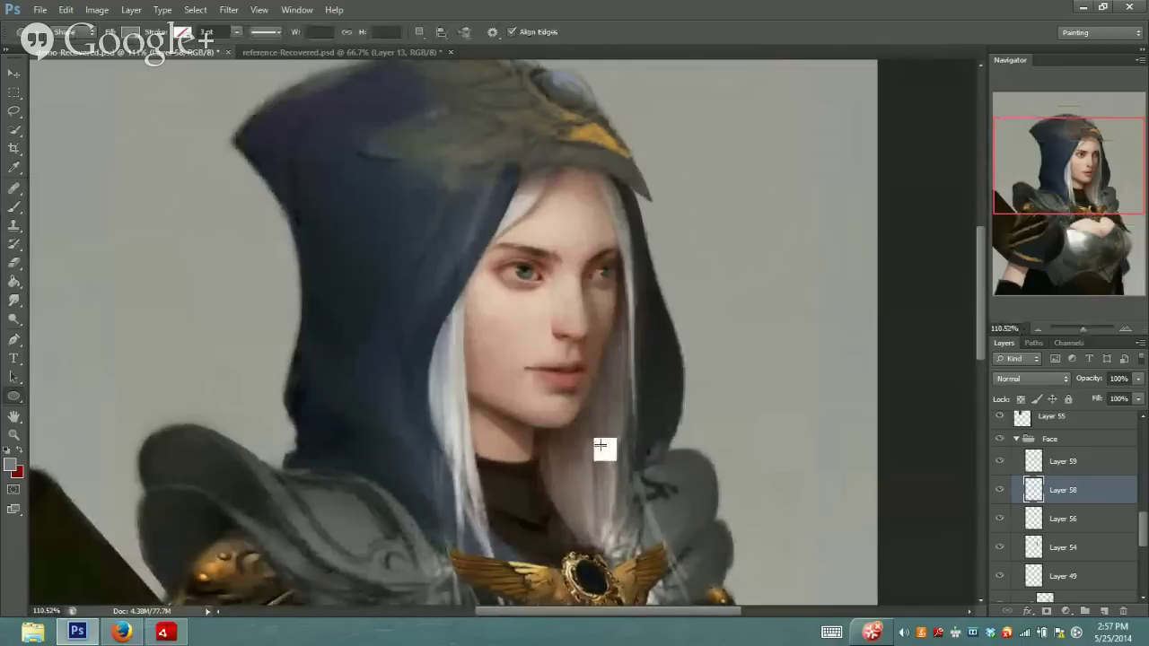
key("i")
left_click(582, 435)
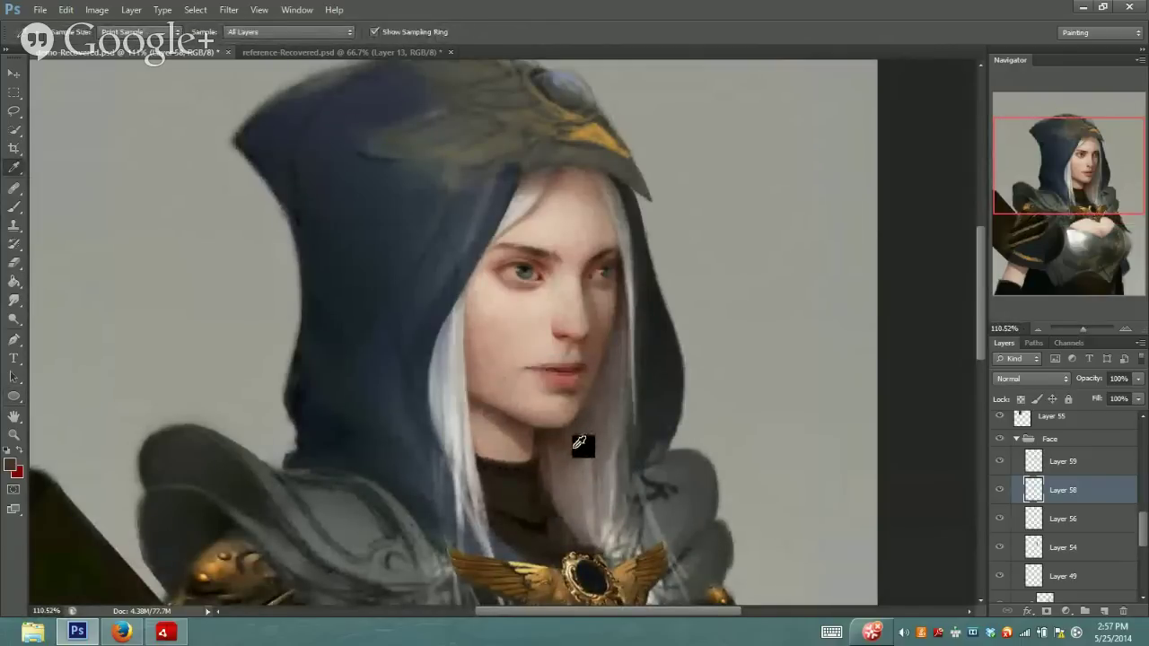
key("b")
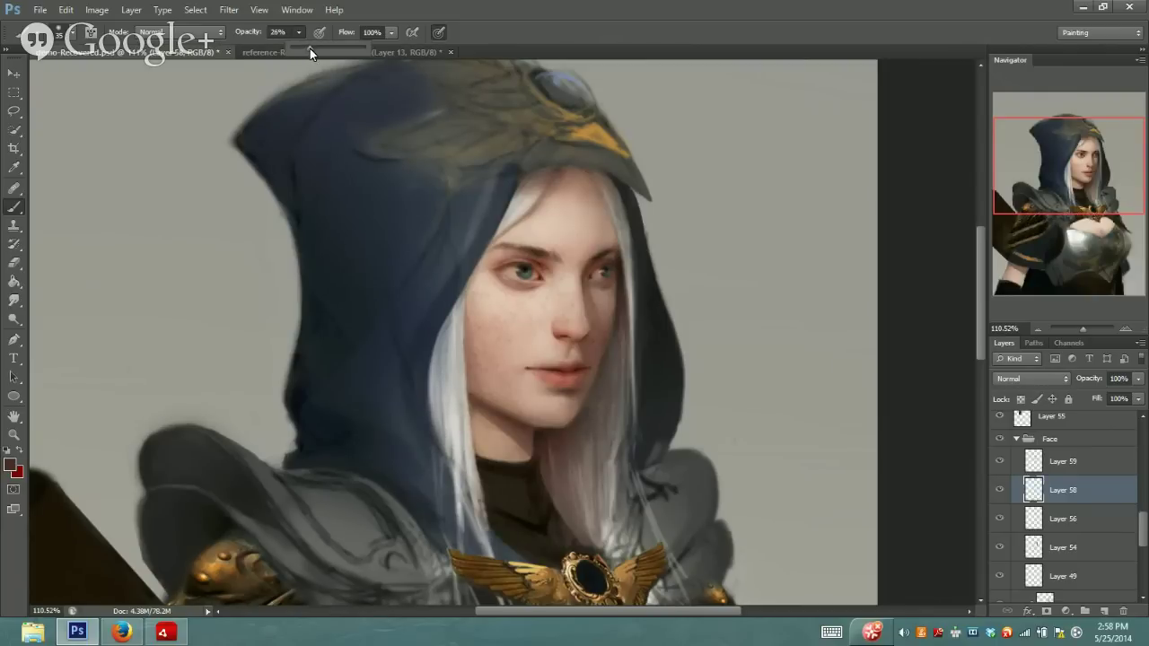
key("1")
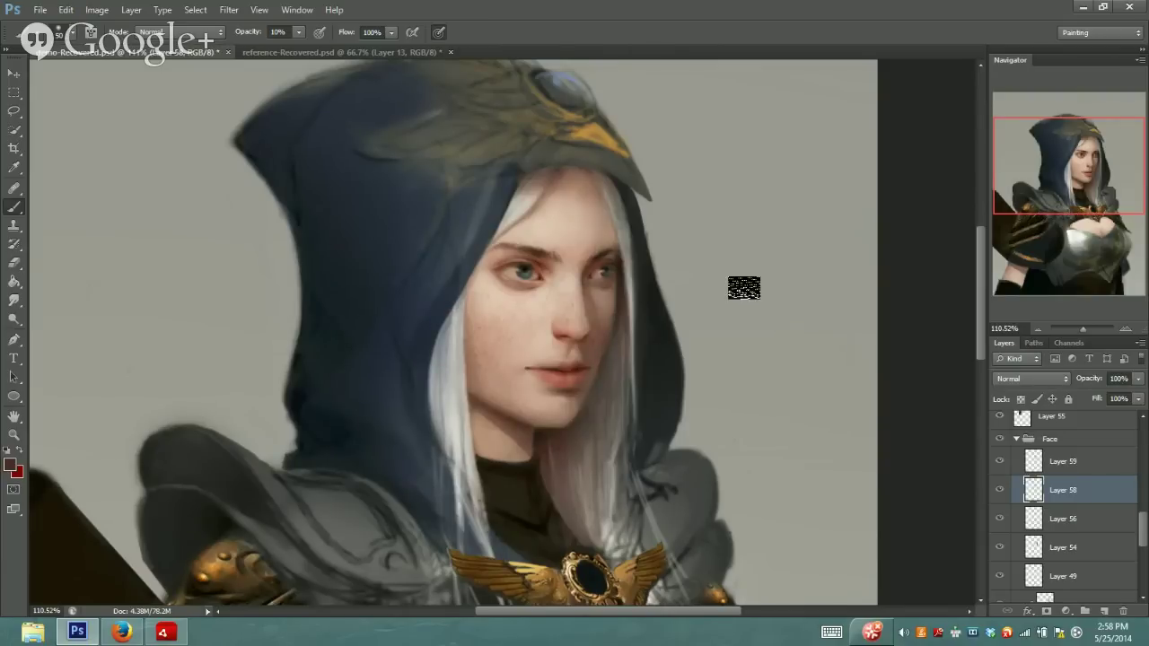
left_click_drag(1033, 460, 1000, 469)
On Layer 58, sample the hood-edge colour and soften it with an 84% opacity, size 20 brush
left_click(1024, 489)
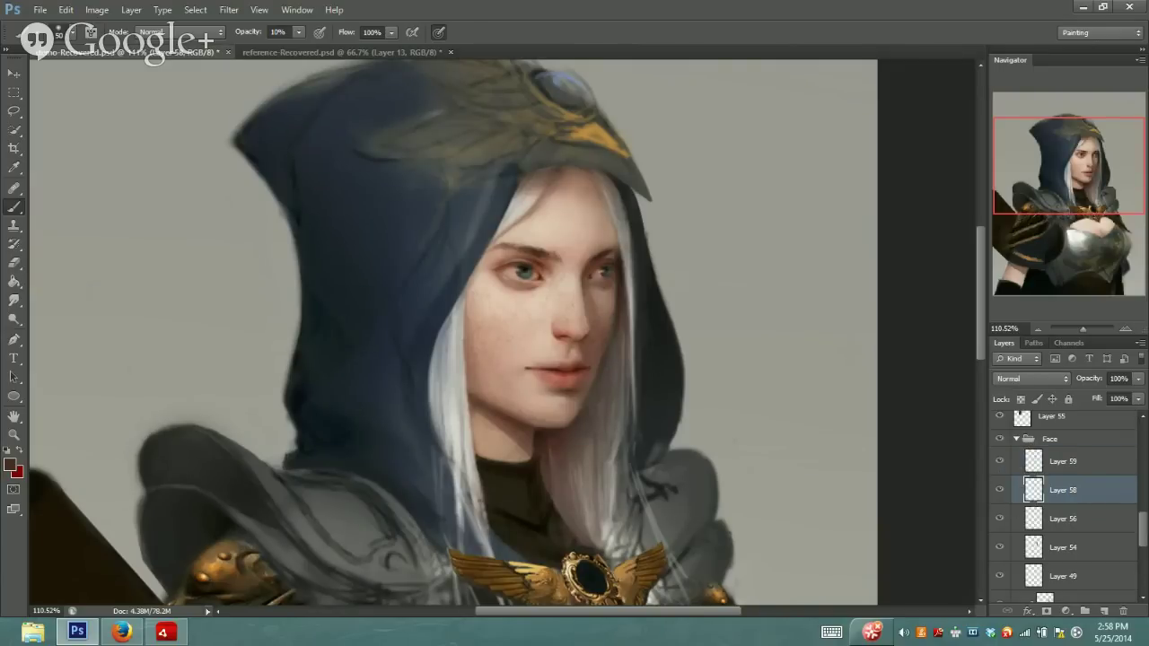
left_click(660, 370, "alt")
key("8")
key("4")
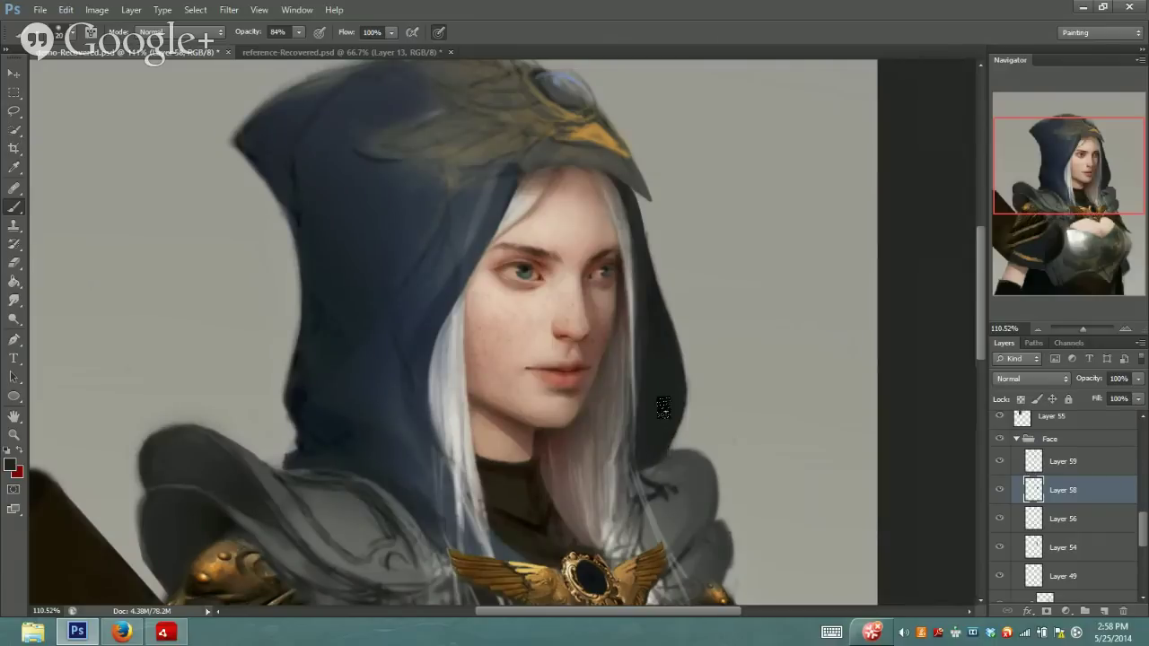
key("]")
mouse_move(1099, 197)
left_mouse_down()
mouse_move(1108, 210)
mouse_move(1104, 188)
left_mouse_up()
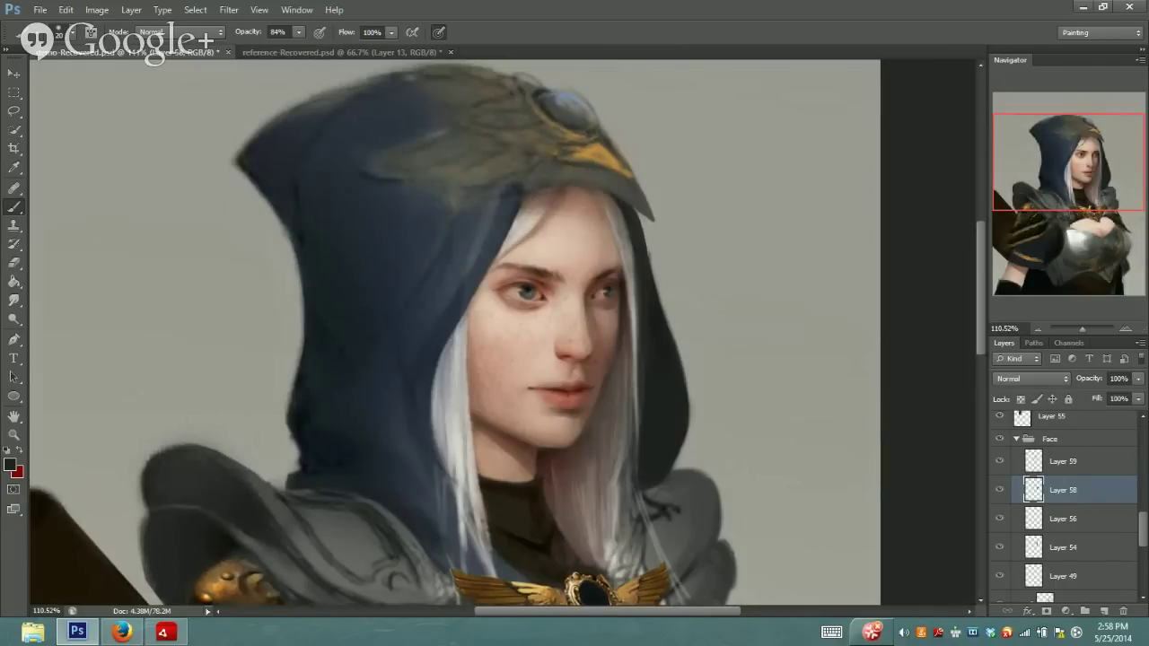
left_click_drag(1021, 170, 1065, 192)
Toggle Layer 55's visibility off and on to check its effect
scroll(1123, 511, "up", 3)
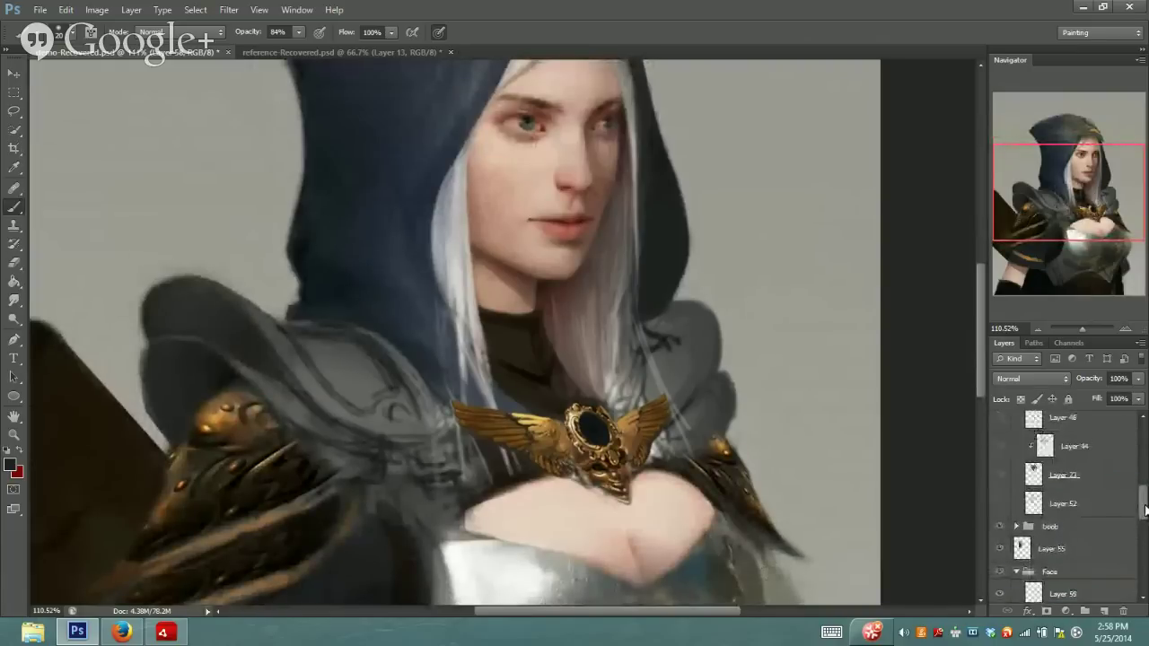
left_click(1055, 540)
left_click(999, 541)
left_click(999, 540)
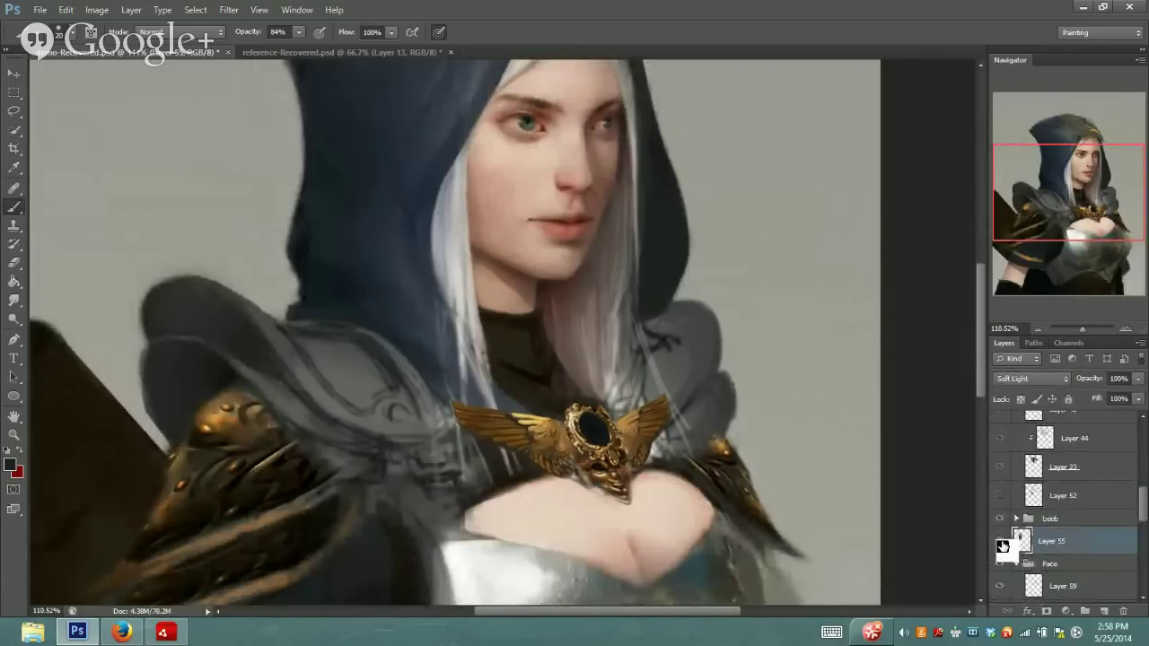
left_click_drag(1084, 165, 1084, 175)
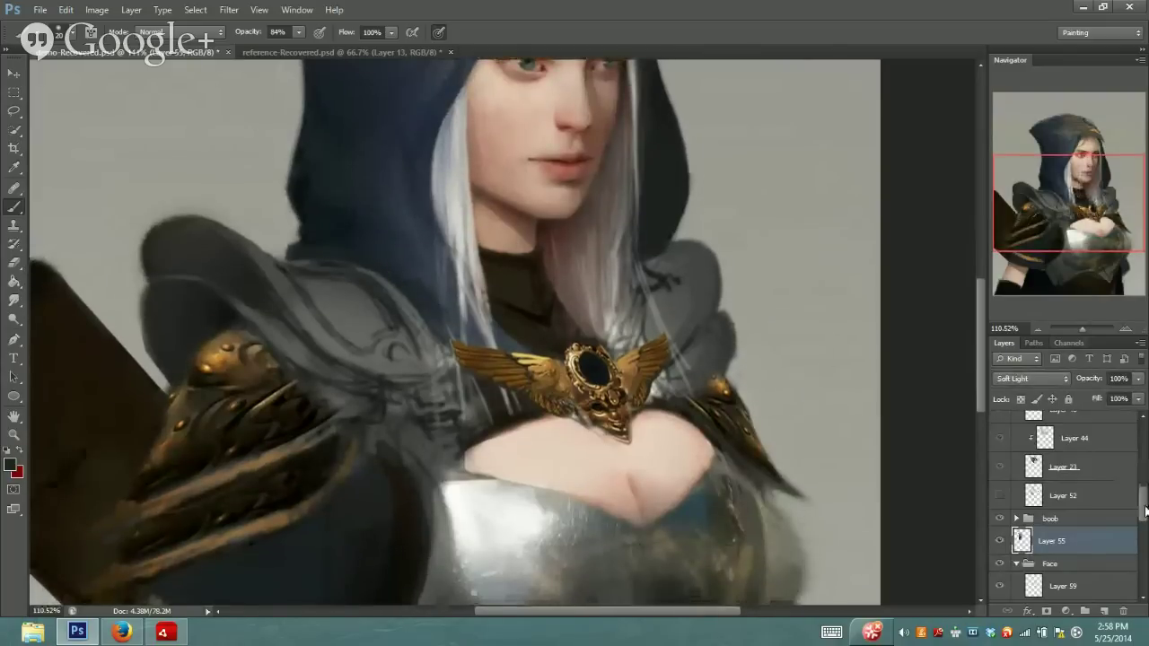
scroll(1141, 512, "down", 2)
left_click_drag(1046, 482, 1021, 488)
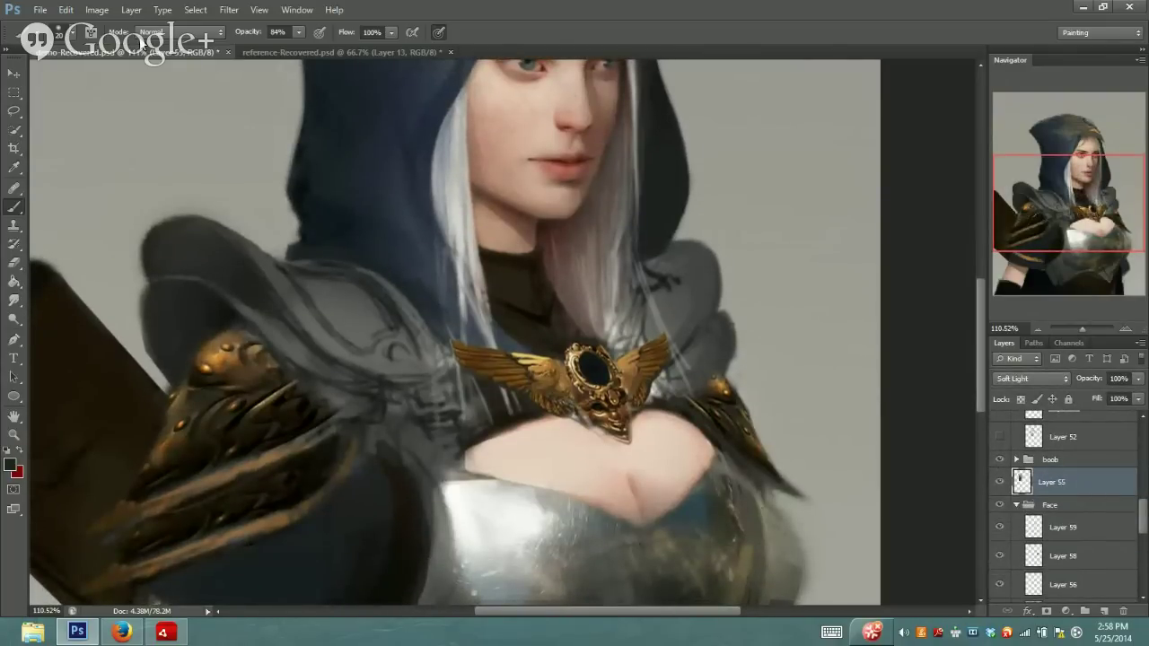
Add a new empty Layer 60 via Layer > New > Layer
left_click(131, 9)
mouse_move(153, 22)
left_click(362, 29)
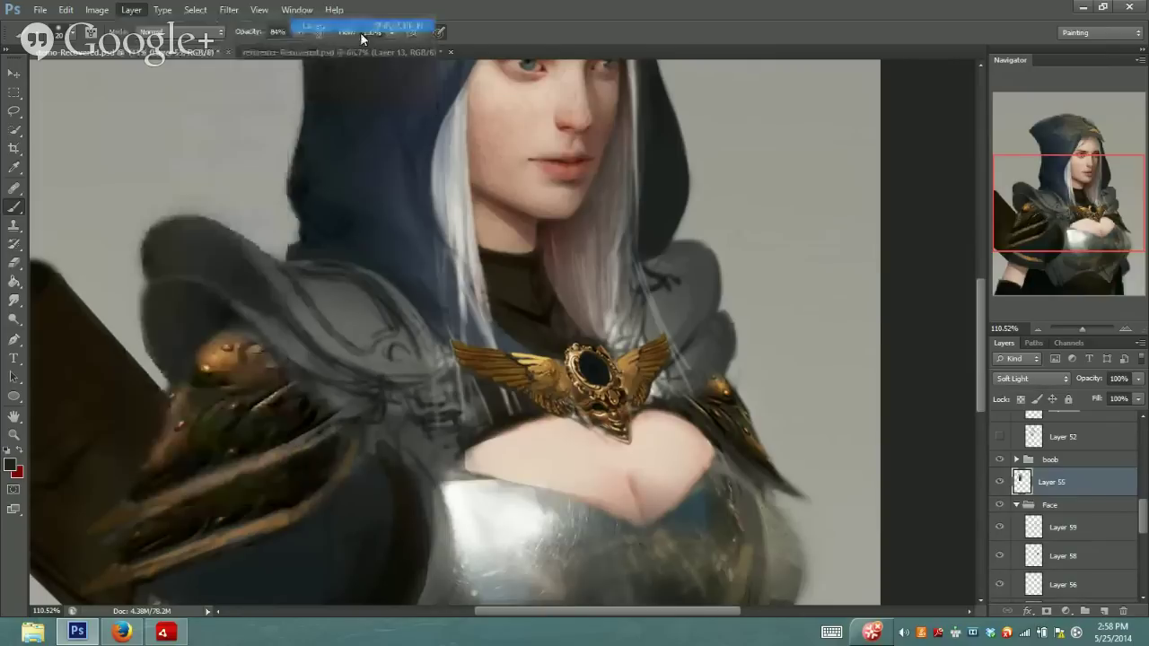
left_click(979, 226)
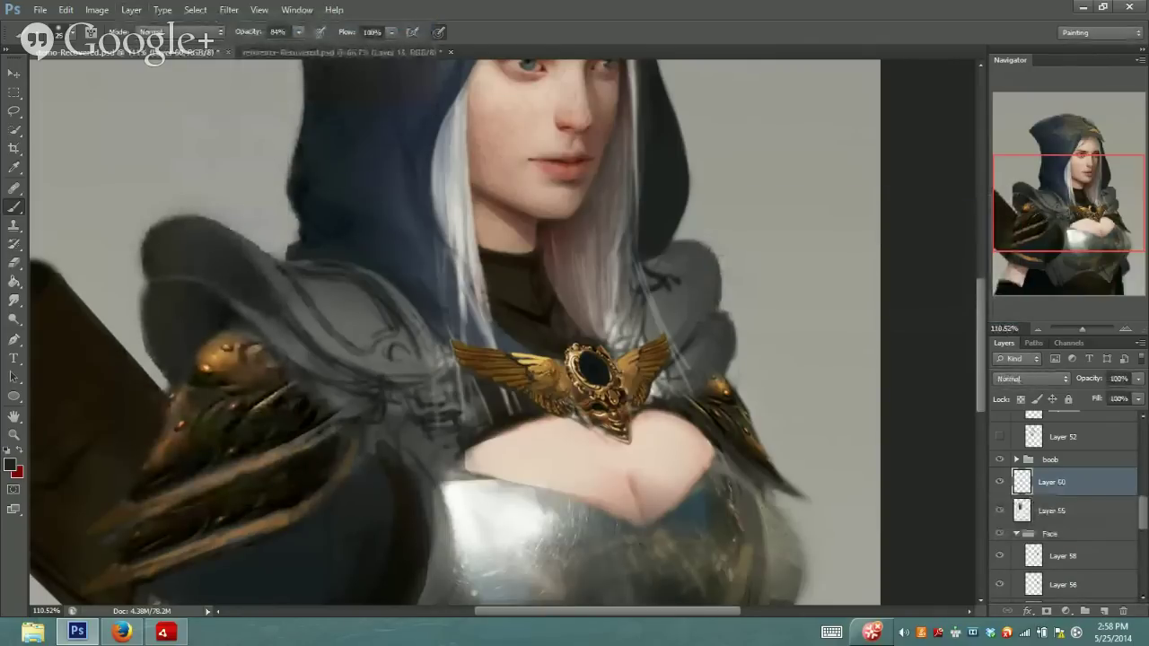
Sample the chest skin tone and set the brush opacity to 67%, then view the whole painting
key("i")
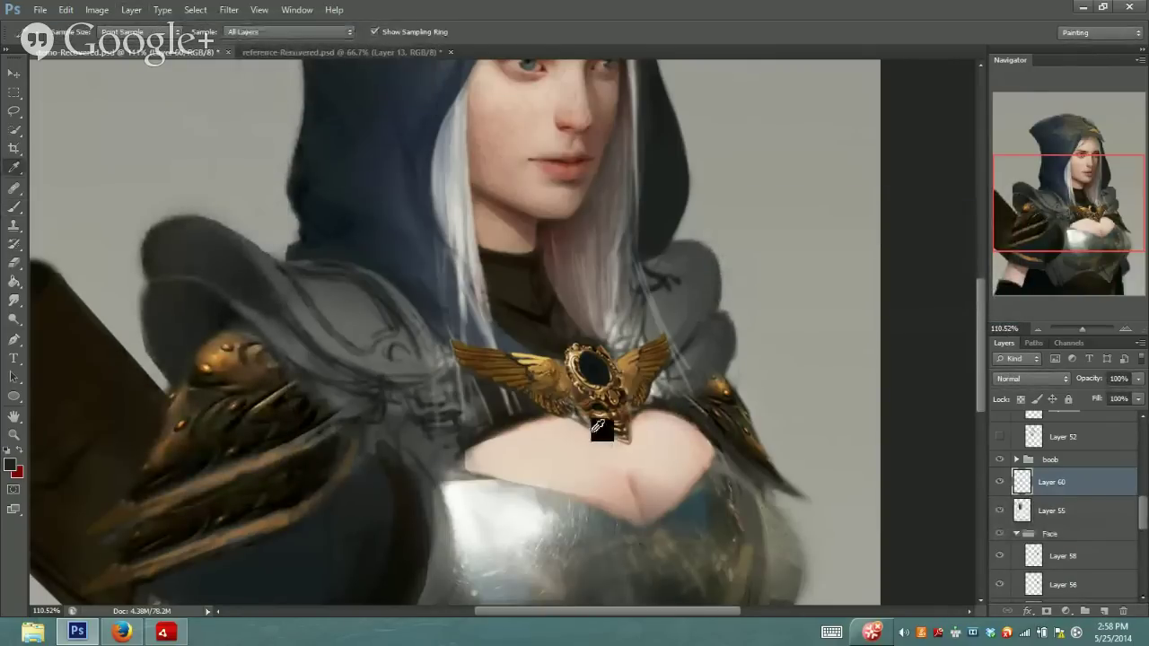
left_click(531, 437)
key("b")
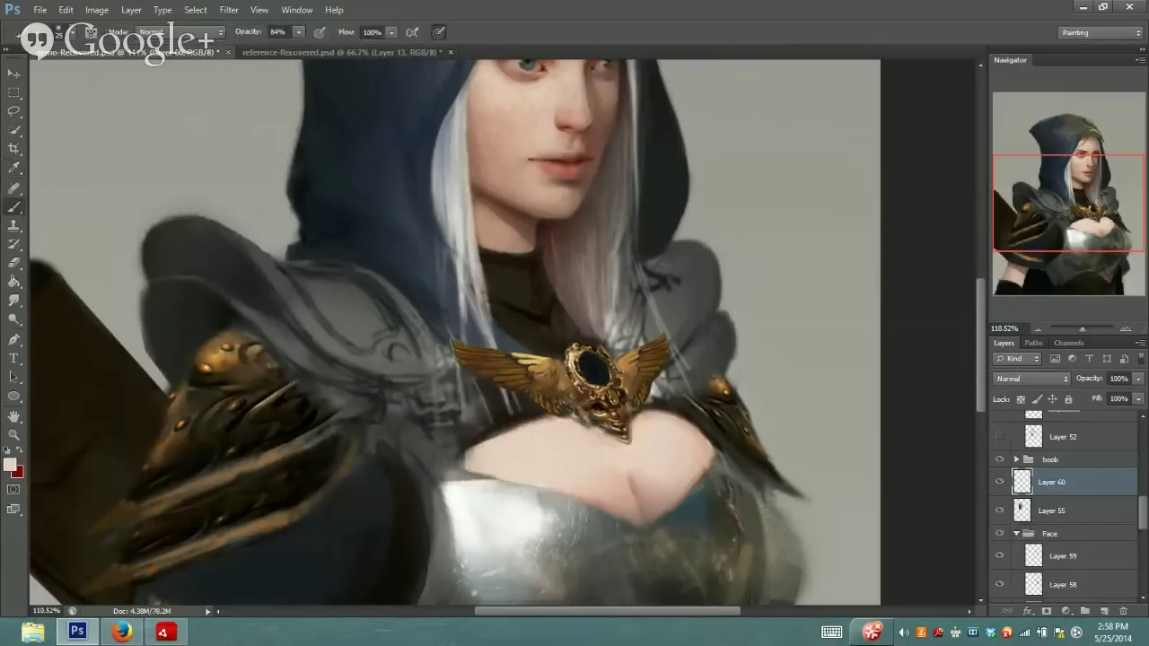
key("8")
key("8")
left_click(299, 33)
left_click(466, 455)
left_click(299, 33)
left_click(488, 448)
left_click_drag(1143, 508, 1142, 474)
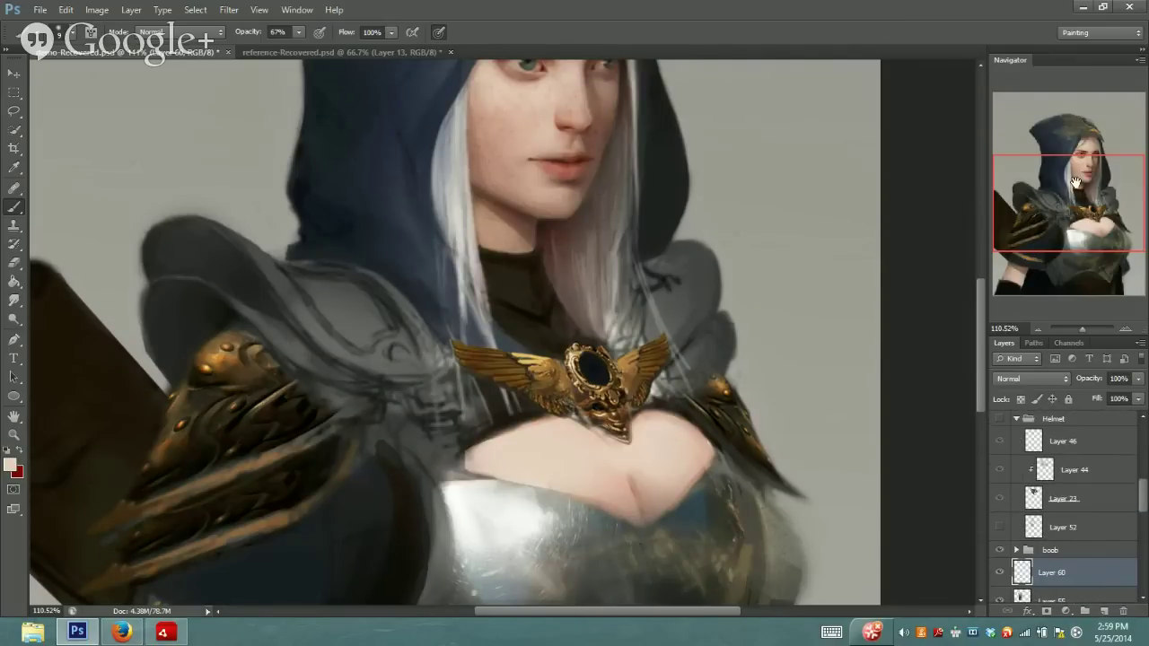
left_click_drag(1075, 189, 1078, 174)
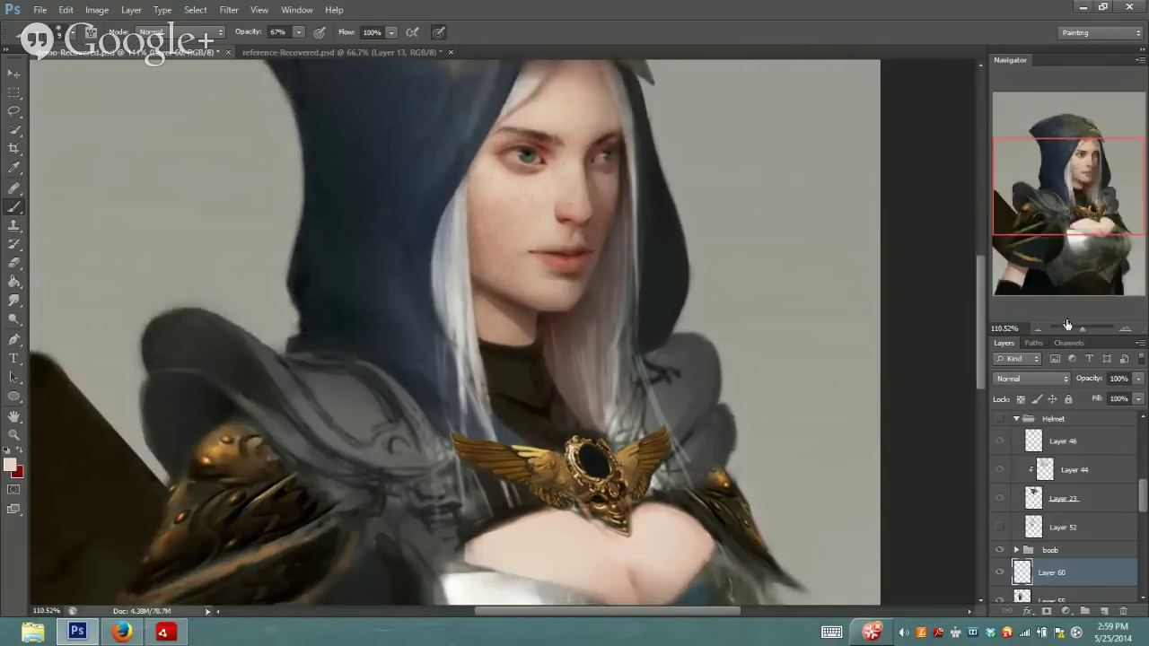
left_click_drag(1083, 329, 1075, 328)
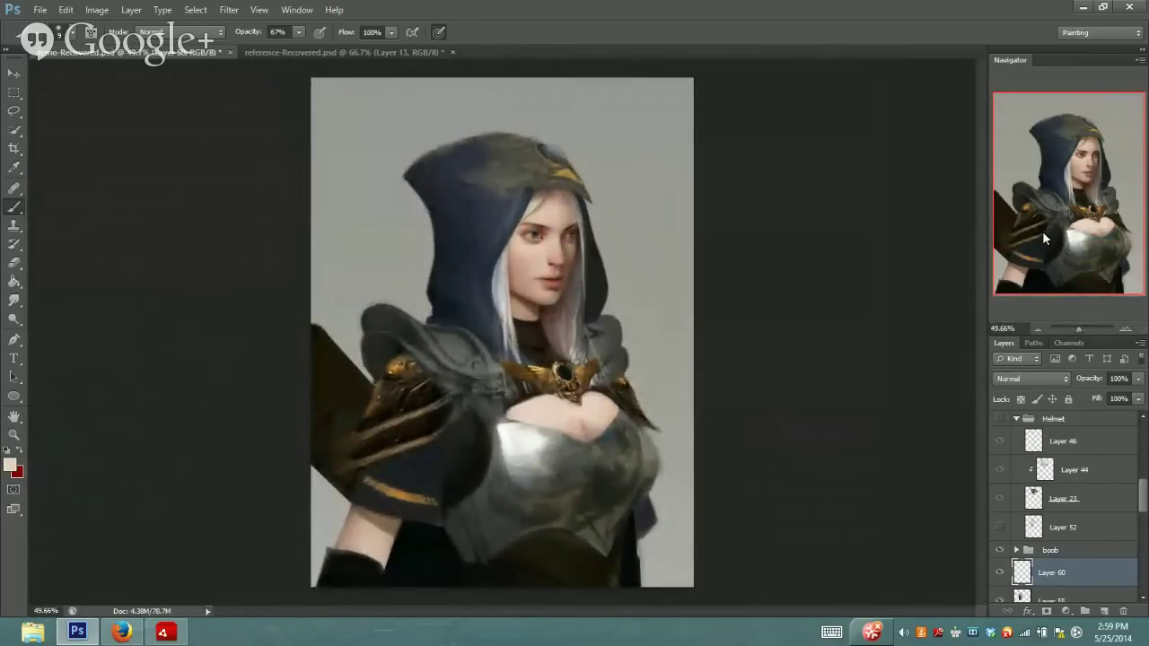
left_click_drag(1086, 326, 1084, 330)
left_click_drag(1088, 186, 1090, 165)
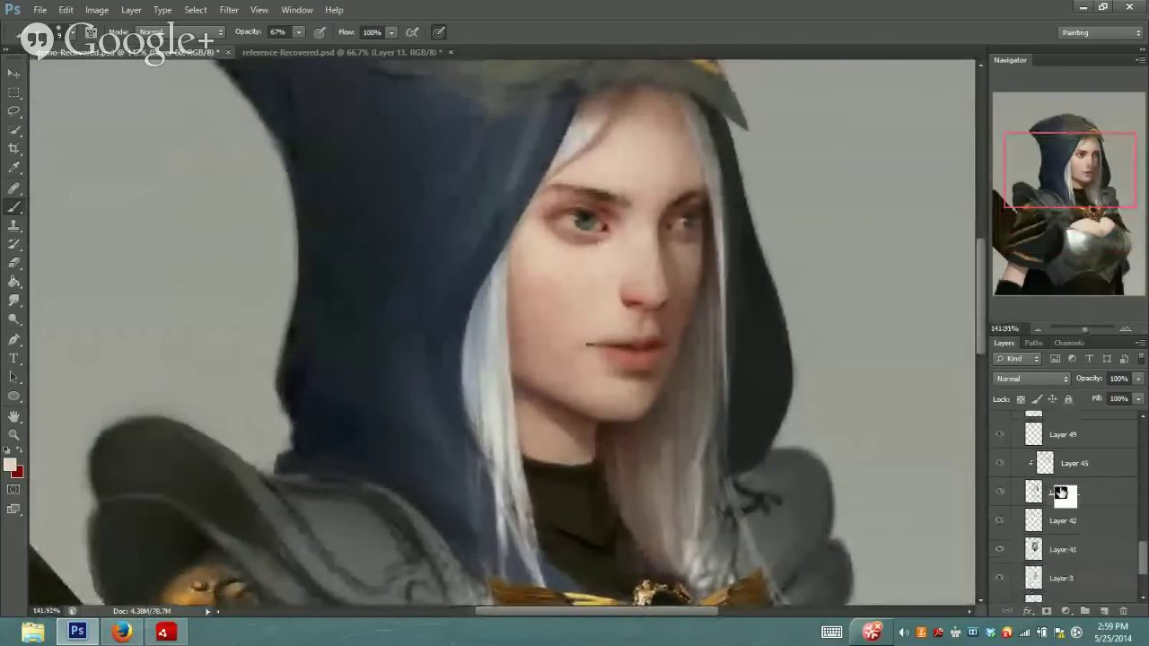
left_click_drag(1142, 546, 1143, 517)
left_click_drag(1060, 432, 1105, 505)
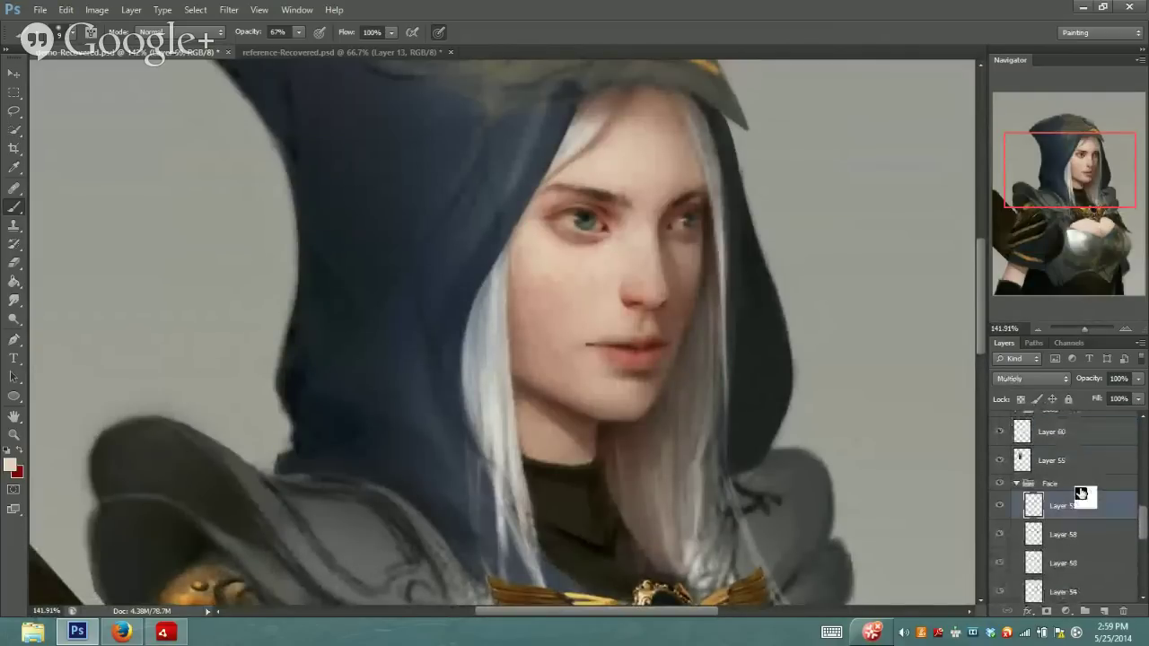
left_click_drag(1088, 330, 1083, 328)
left_click_drag(1022, 523, 1023, 530)
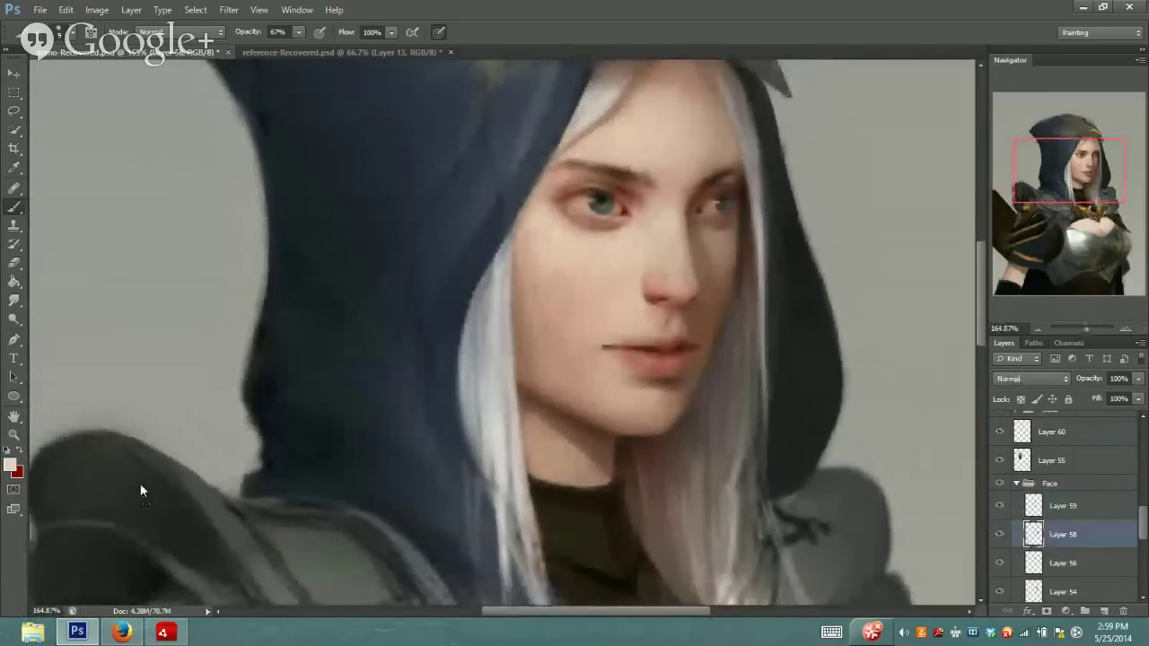
left_click(19, 452)
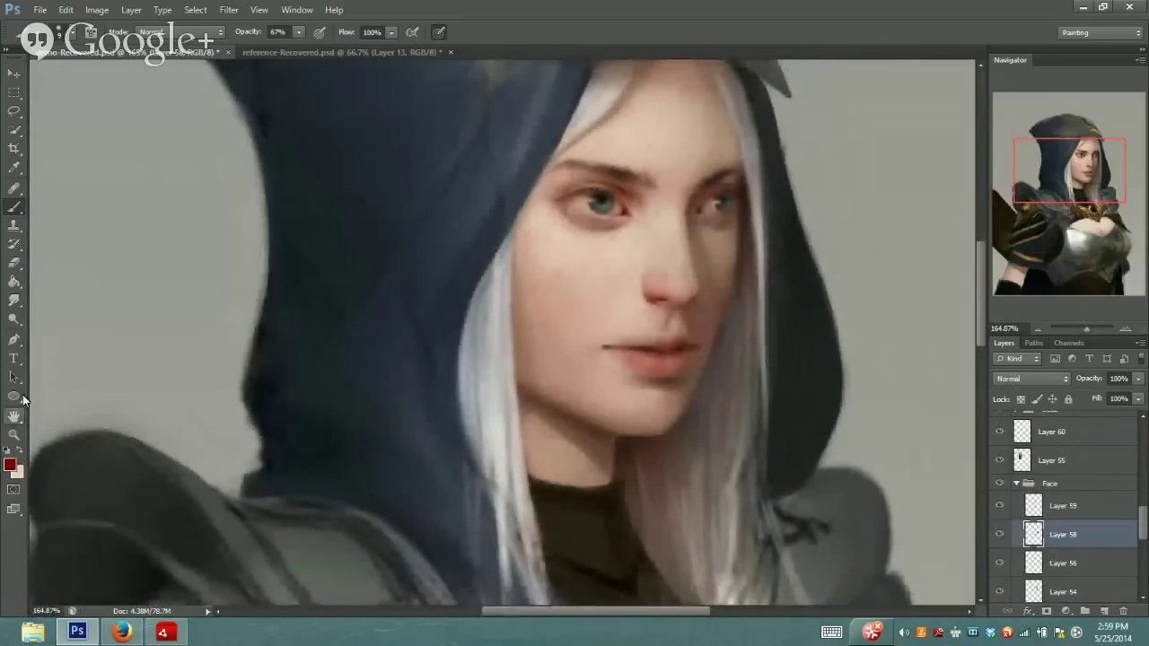
left_click(299, 31)
left_click_drag(300, 47, 285, 49)
left_click_drag(562, 220, 528, 139)
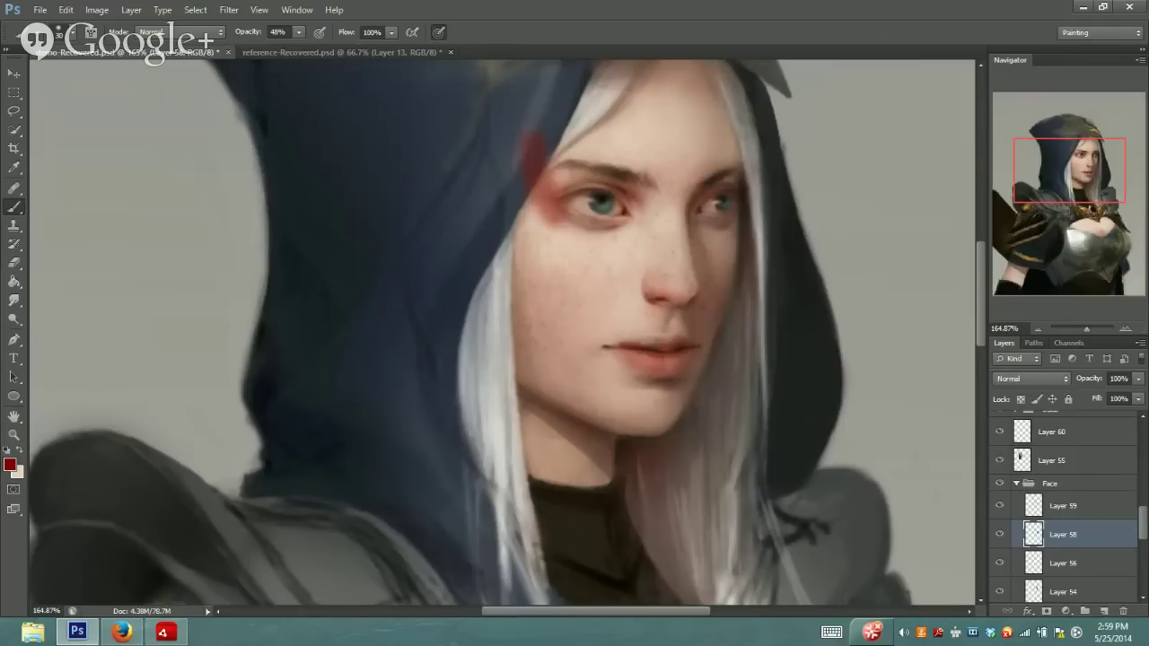
key("ctrl+z")
left_click(1051, 432)
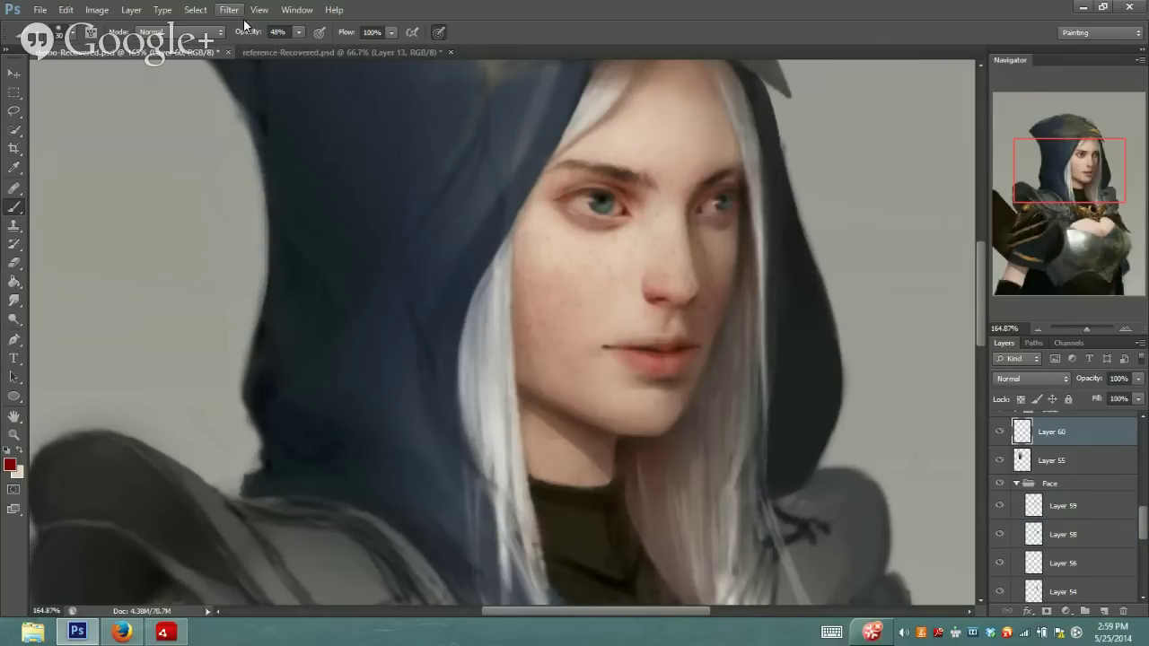
left_click(1090, 505)
left_click_drag(1067, 173, 1066, 170)
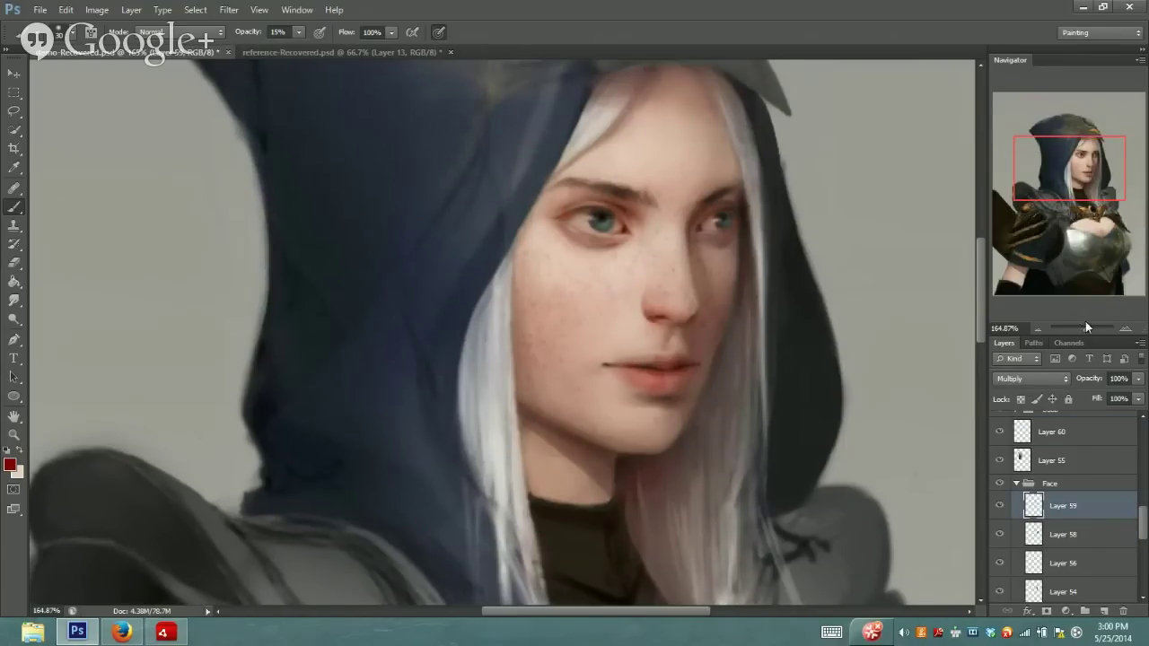
left_click_drag(1086, 325, 1090, 325)
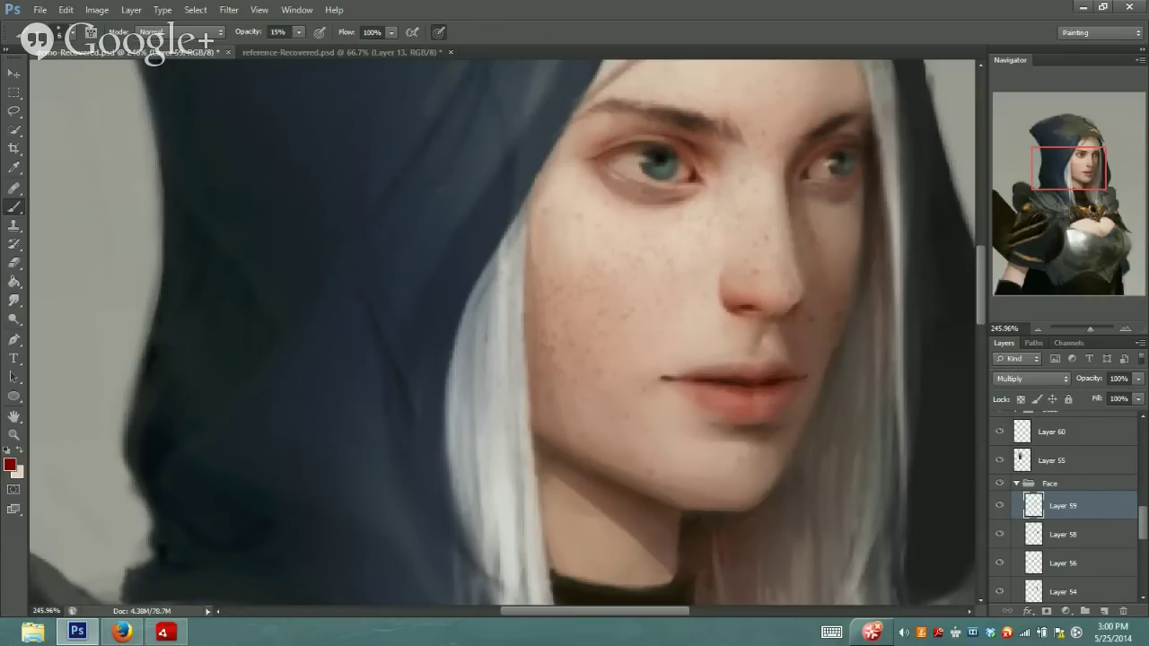
Keep dark red as the foreground colour and set the brush to 17% opacity for the lips
left_click(17, 468)
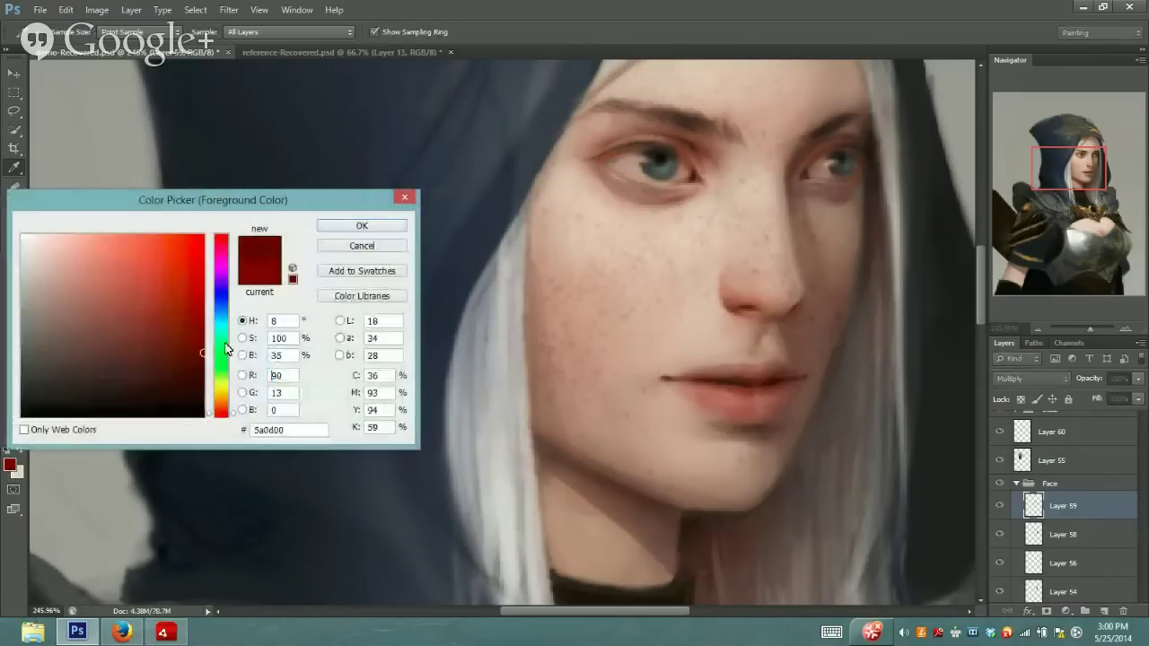
left_click(355, 224)
left_click_drag(298, 52, 301, 50)
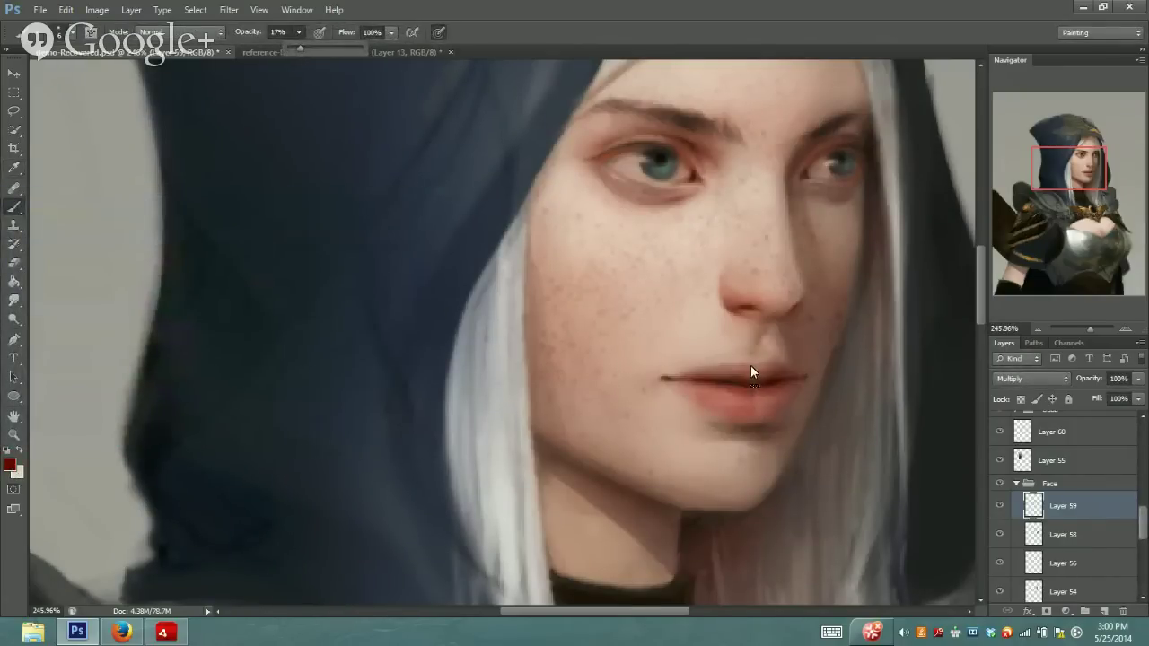
key("Return")
key("Return")
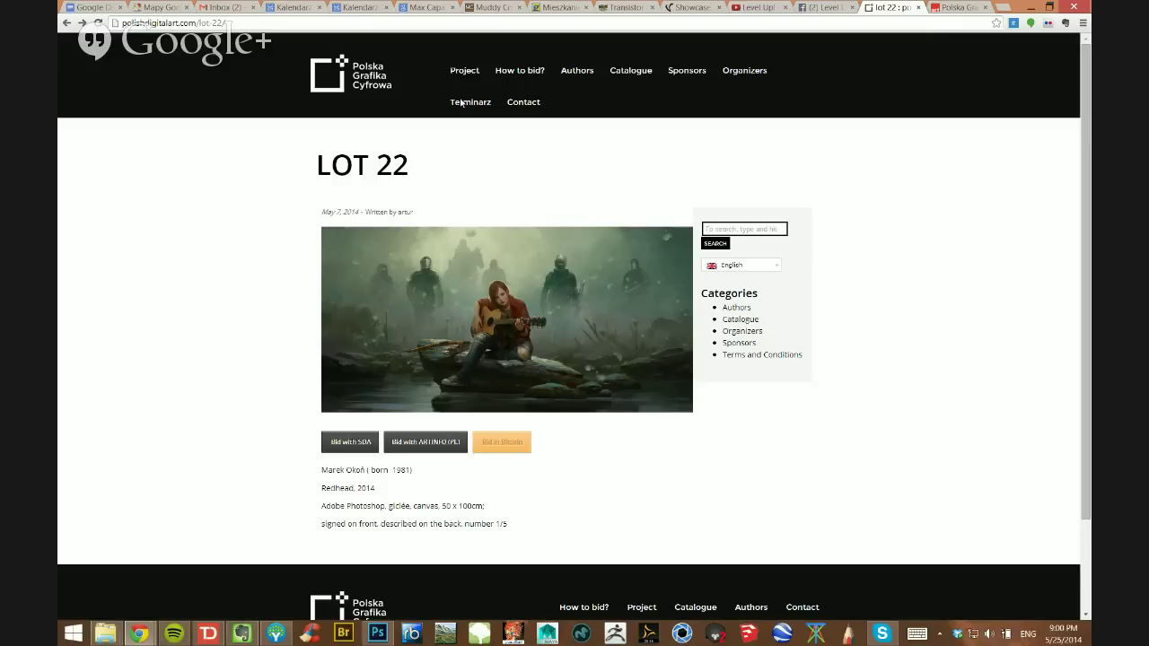
Return to the Catalogue page, view the lot 2 artwork page and scroll down
left_click(67, 25)
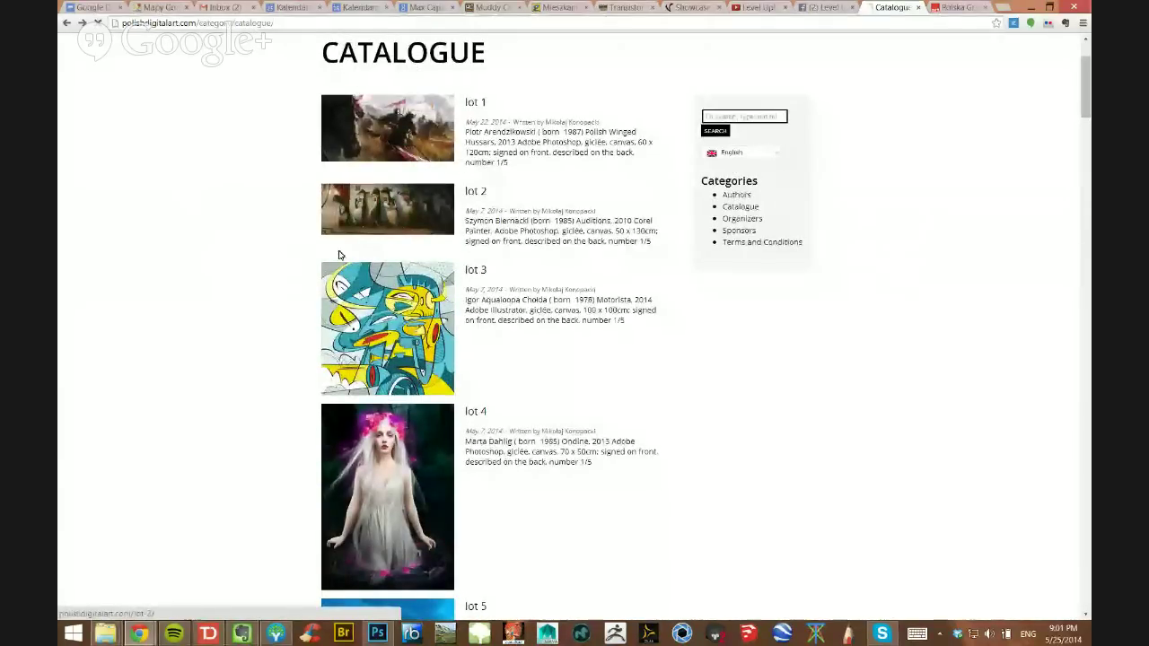
left_click(422, 232)
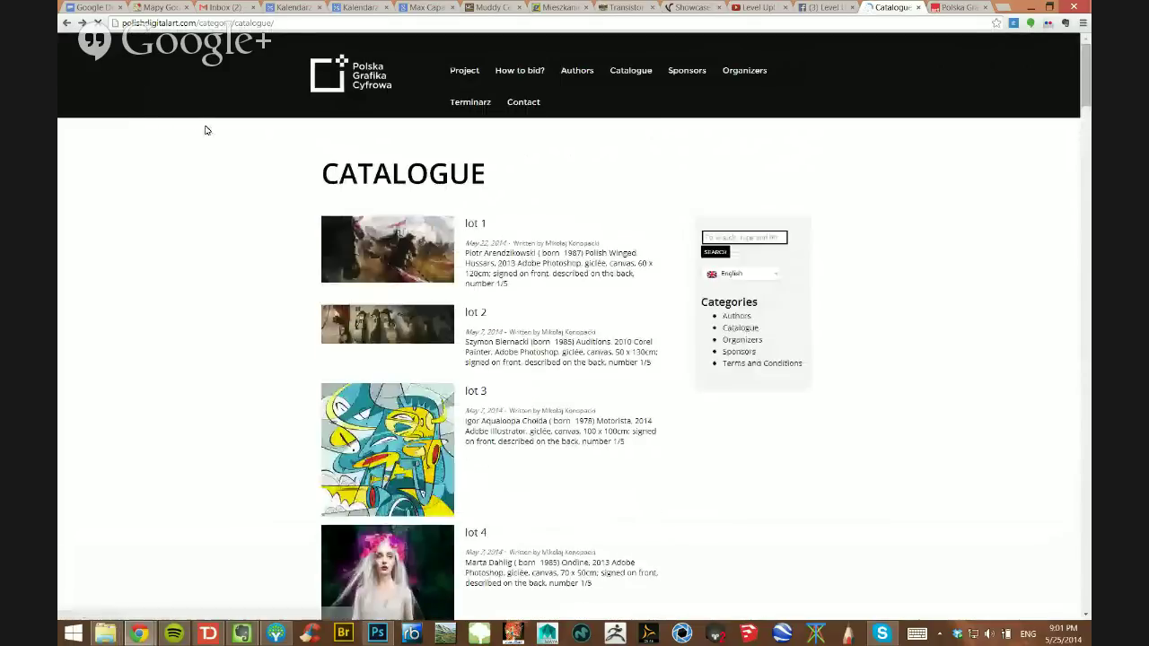
scroll(381, 190, "down", 2)
scroll(381, 209, "down", 3)
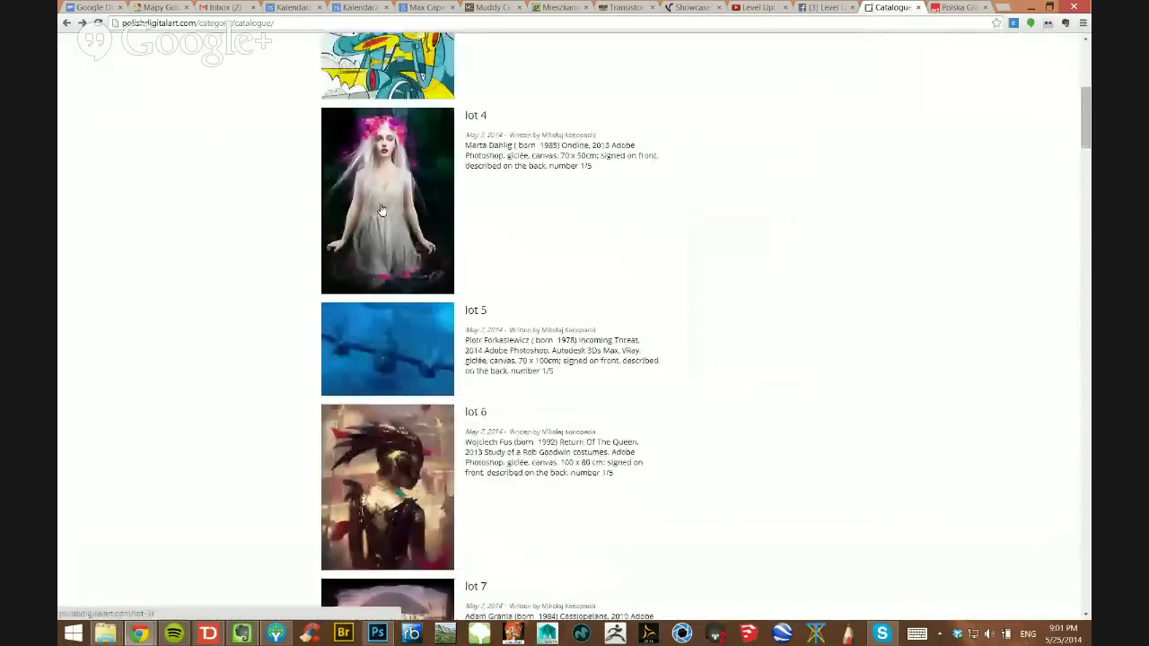
scroll(381, 209, "down", 4)
scroll(381, 209, "down", 7)
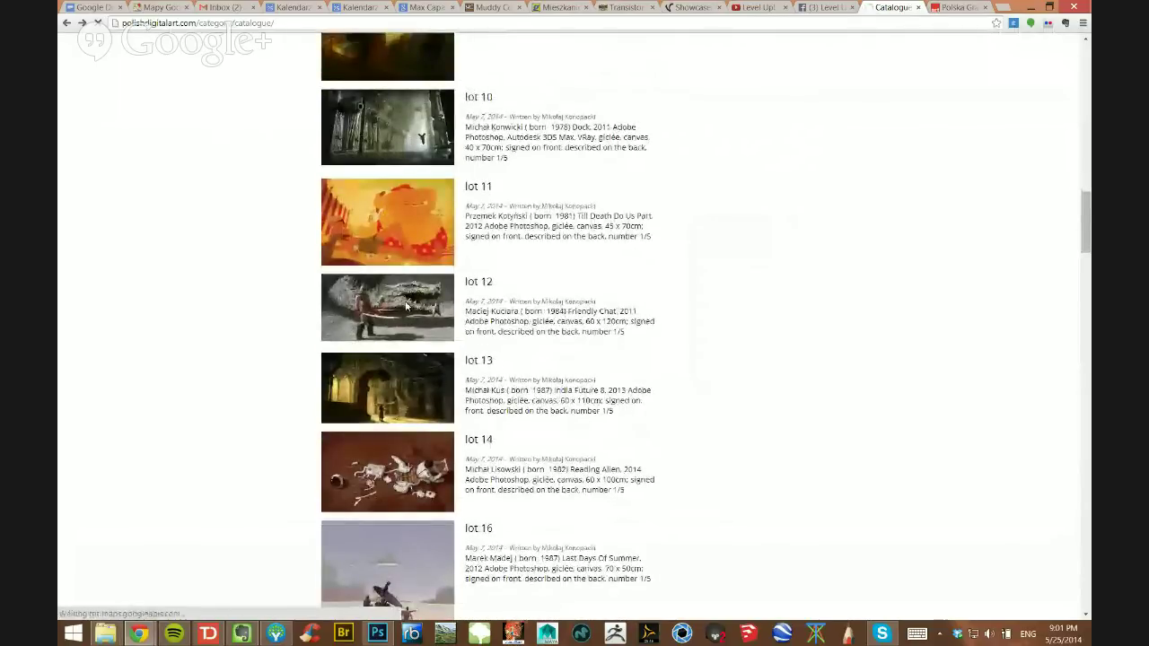
Look at the LOT 12 detail page, return to the catalogue list and scroll through the lots
left_click(401, 307)
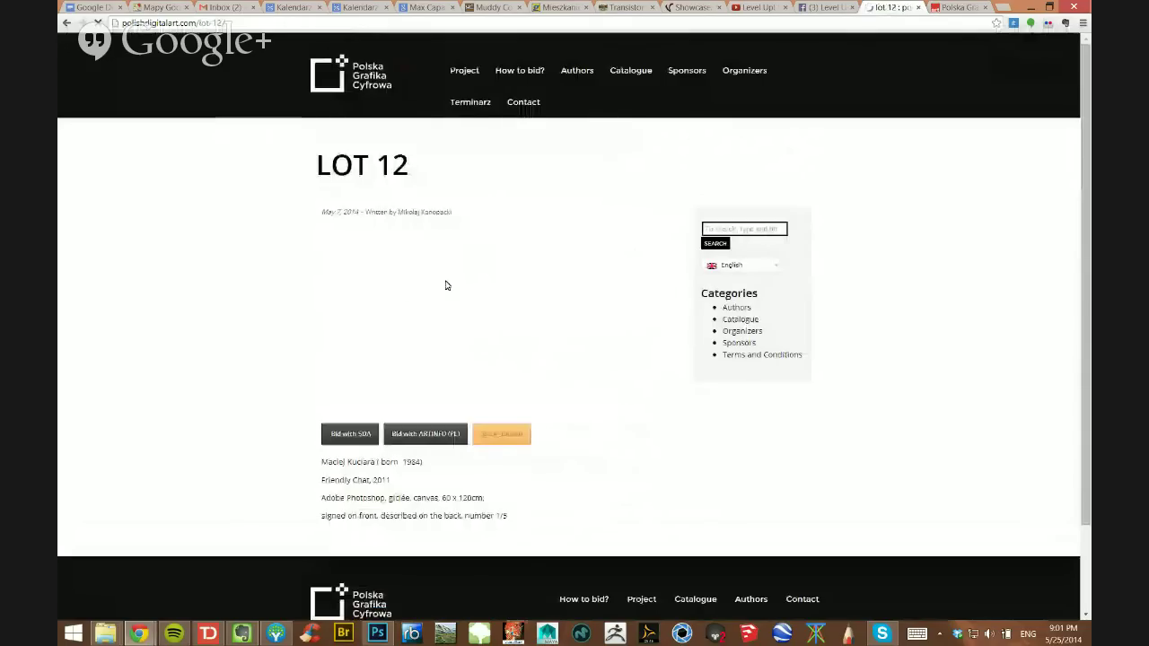
left_click(65, 25)
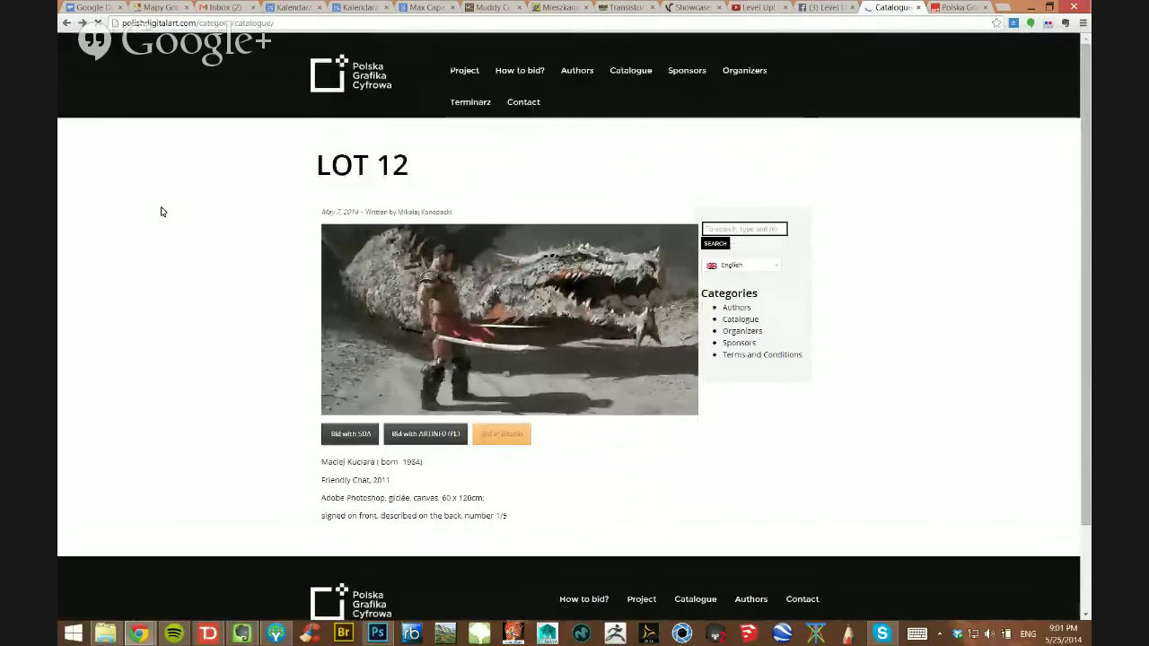
scroll(243, 281, "down", 5)
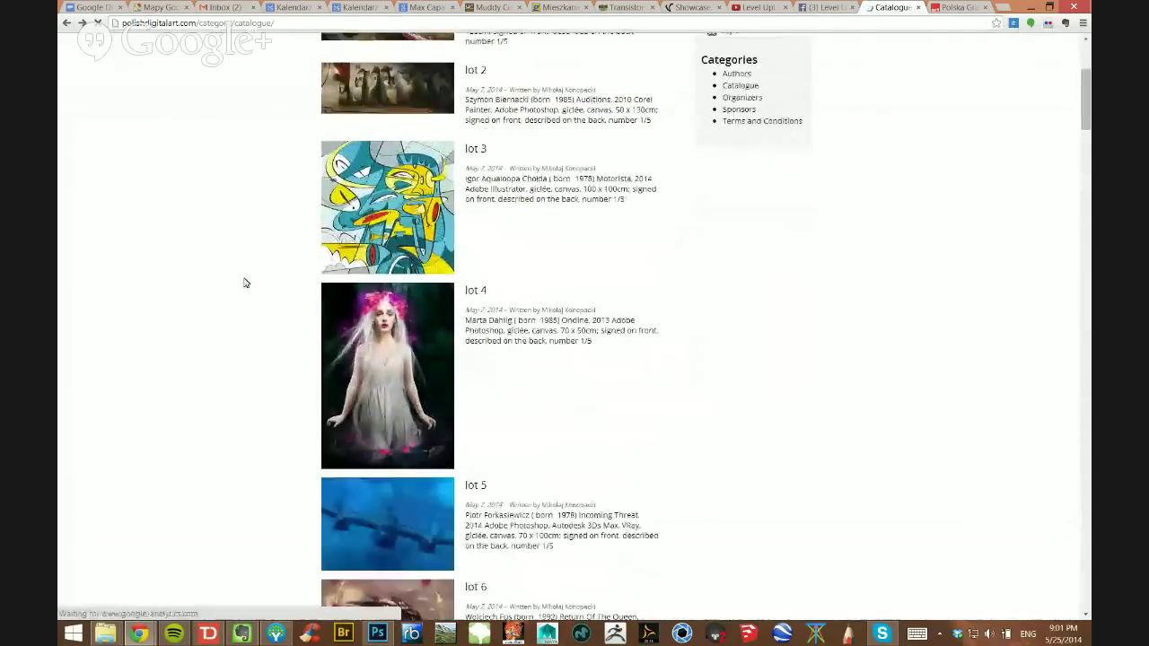
scroll(242, 284, "down", 2)
scroll(242, 283, "down", 7)
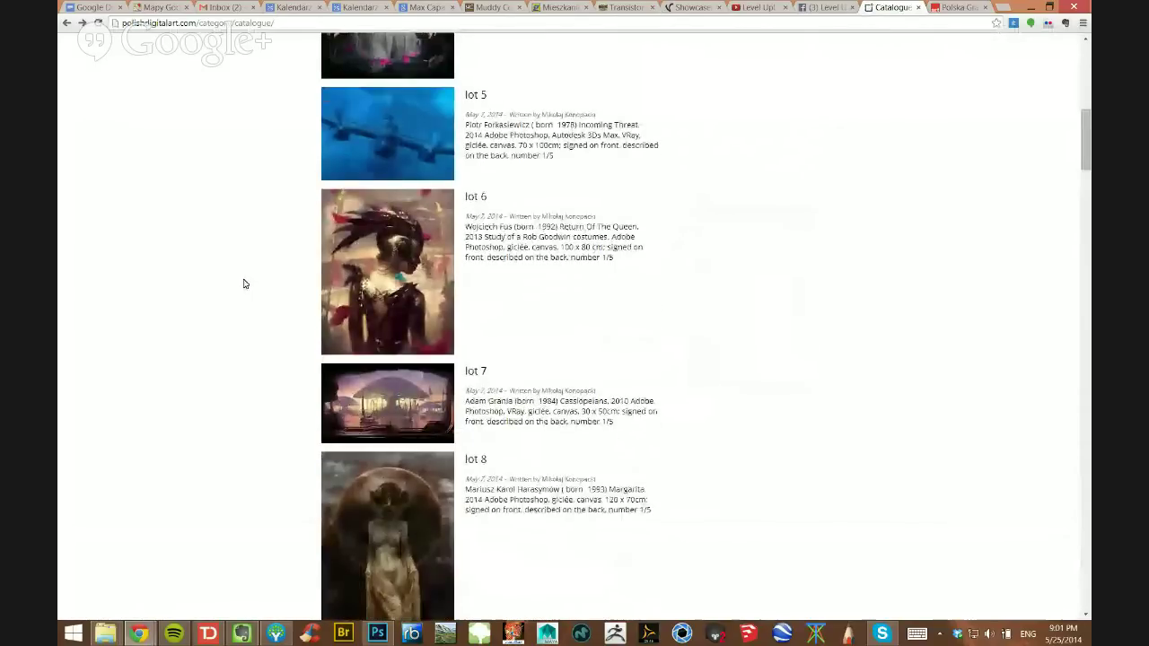
scroll(285, 507, "down", 3)
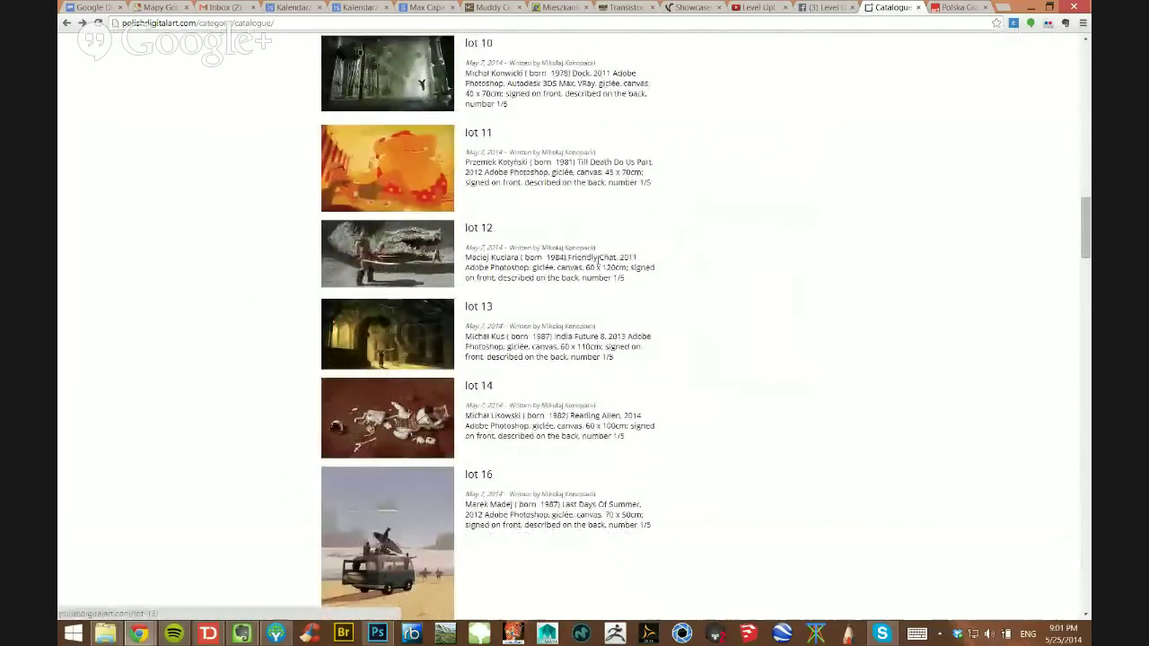
scroll(463, 319, "down", 3)
scroll(463, 320, "up", 3)
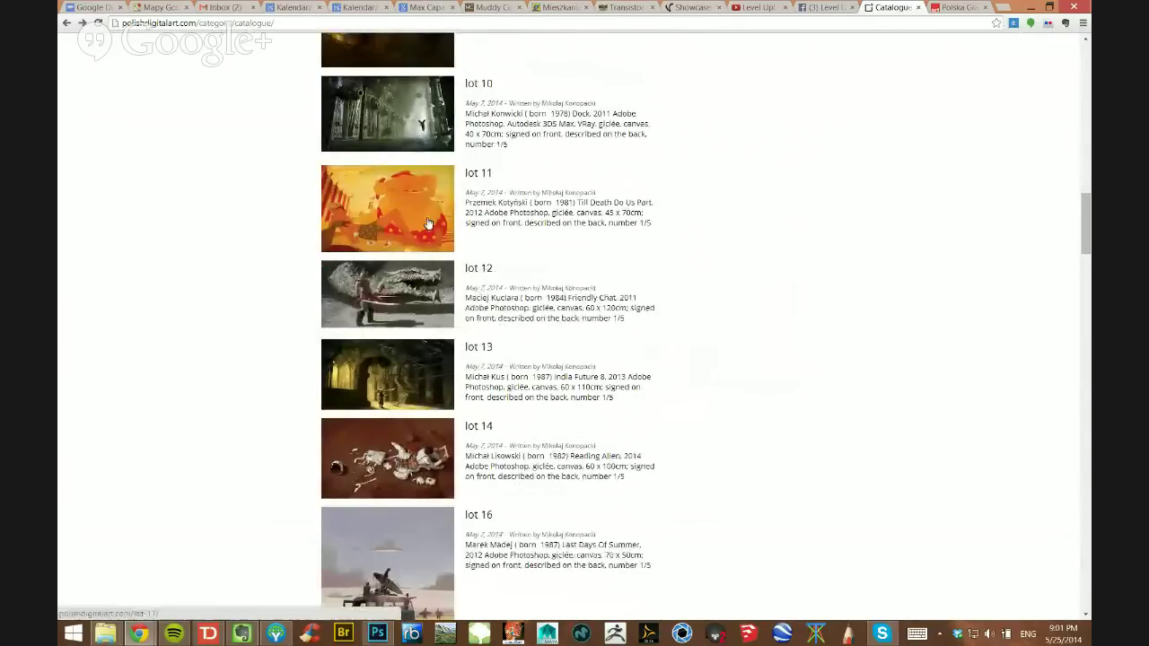
scroll(536, 246, "up", 6)
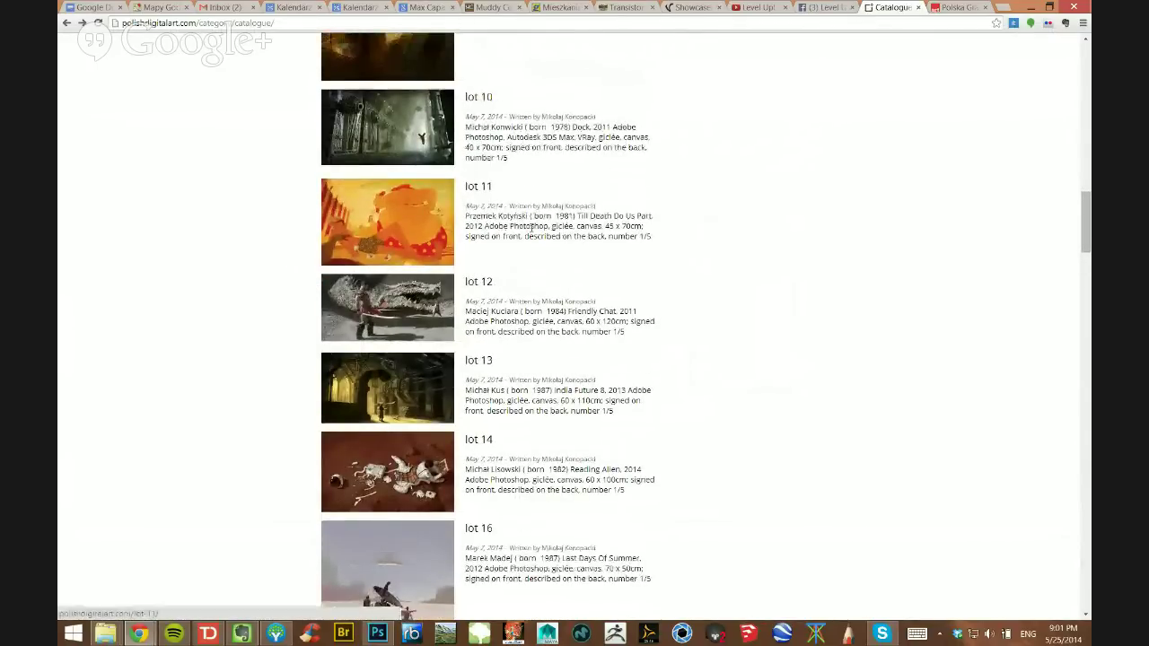
scroll(536, 246, "up", 10)
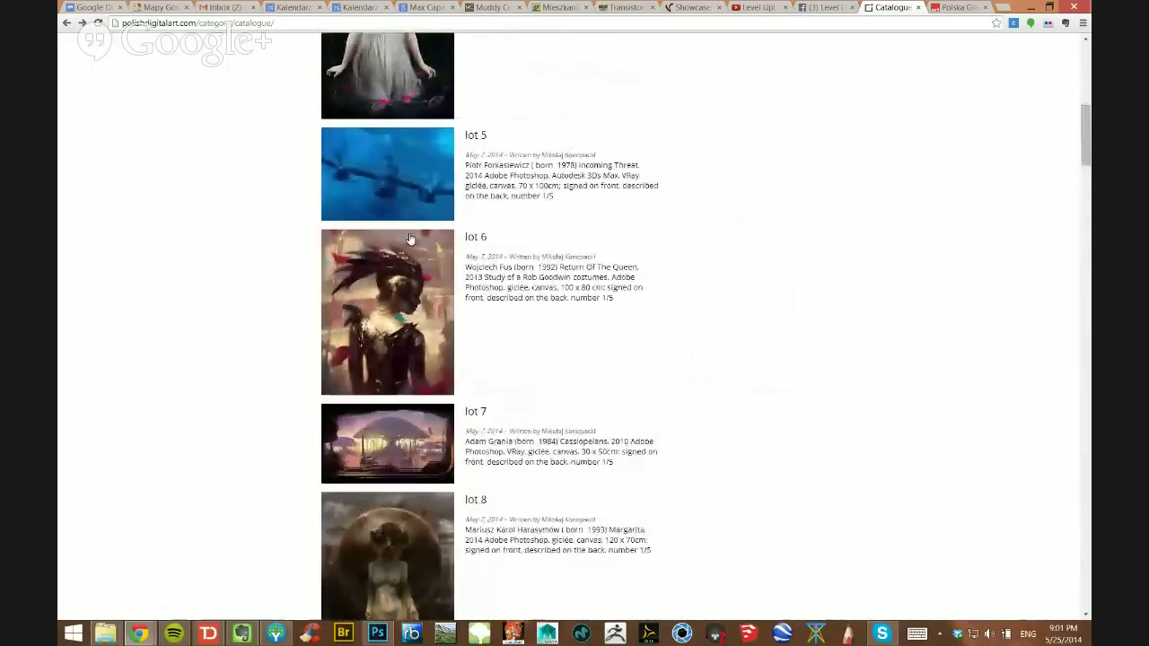
scroll(426, 246, "down", 10)
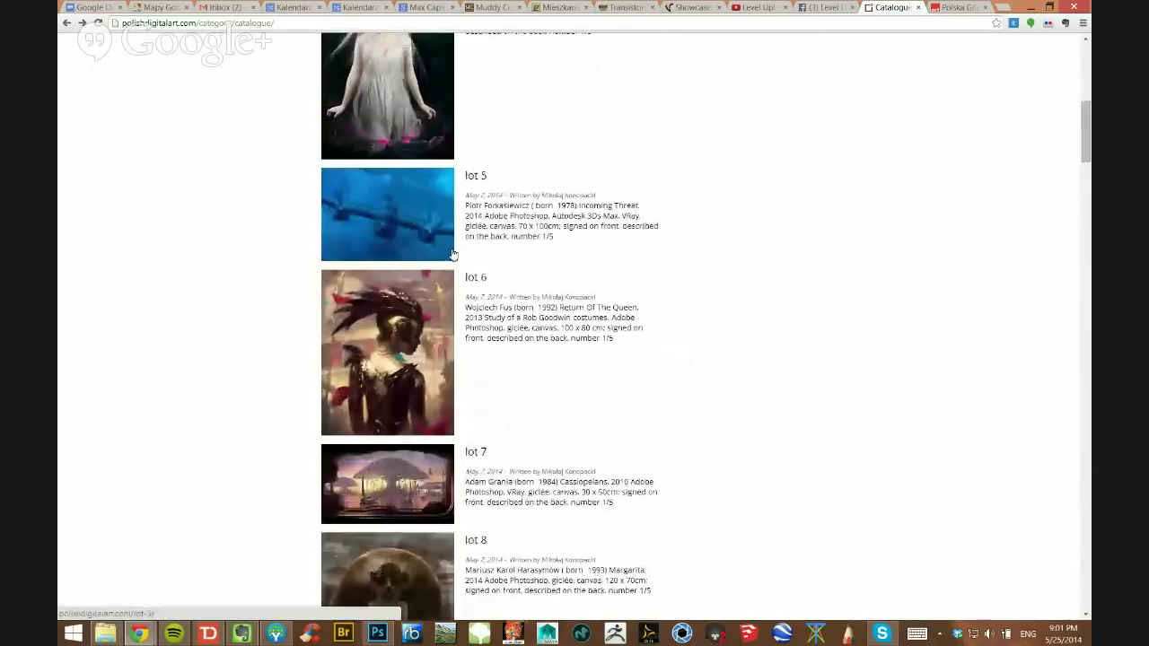
scroll(440, 285, "down", 4)
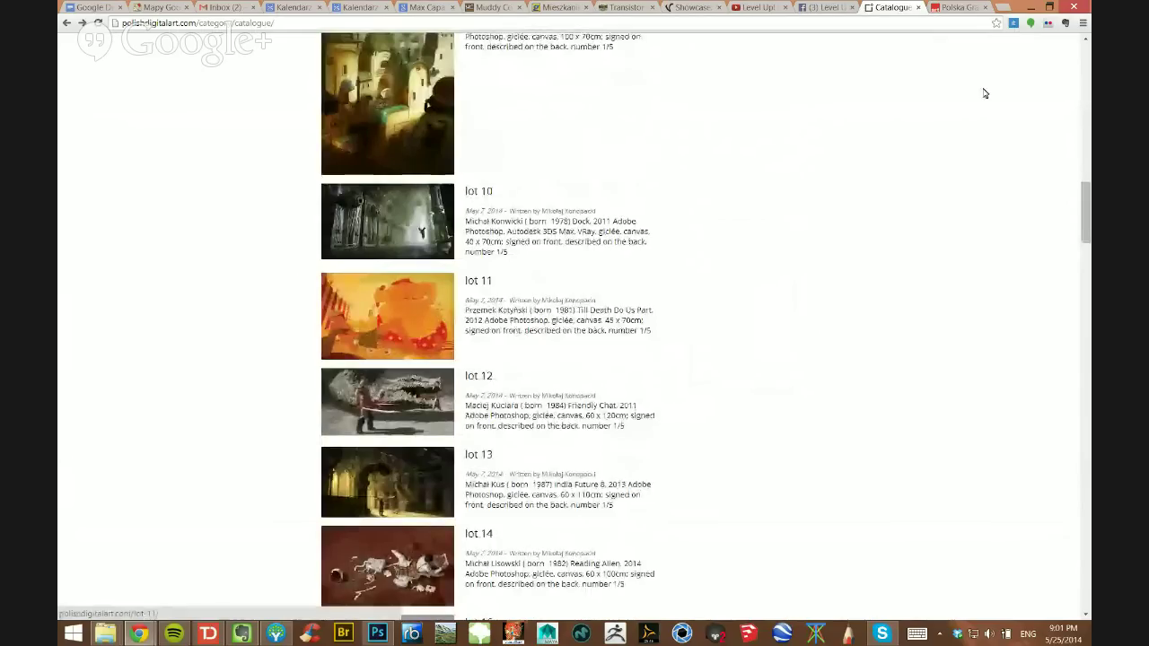
From the Level Up event page, open the poster's profile, scroll the timeline and view the artists' group photo
left_click(825, 9)
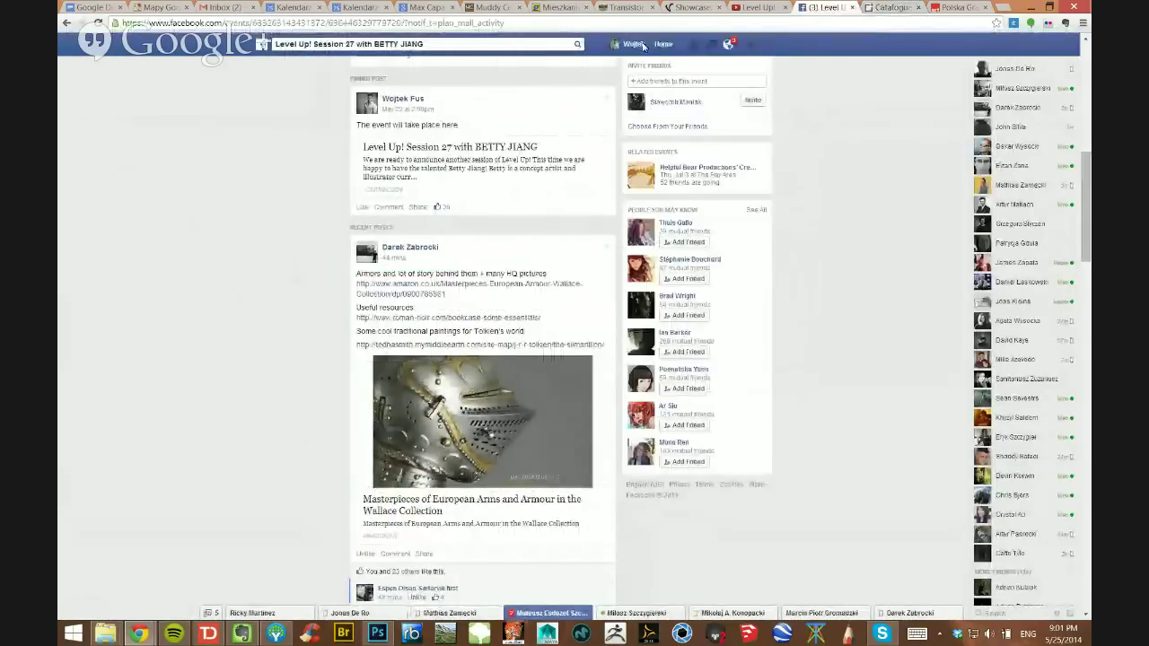
left_click(671, 136)
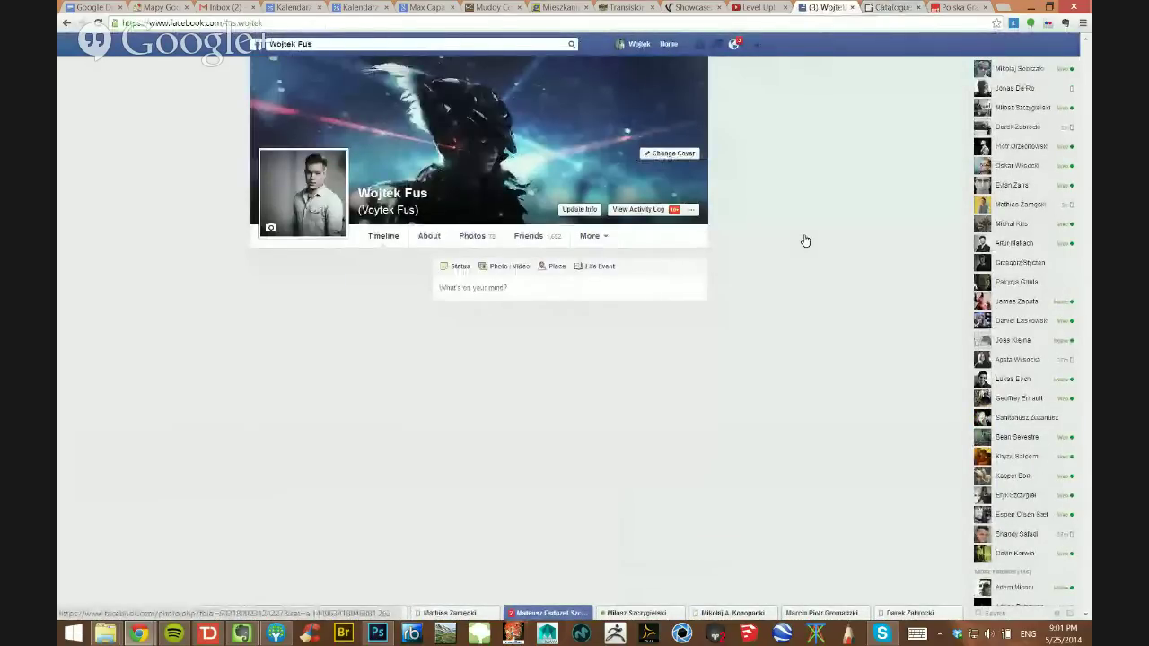
scroll(803, 240, "down", 6)
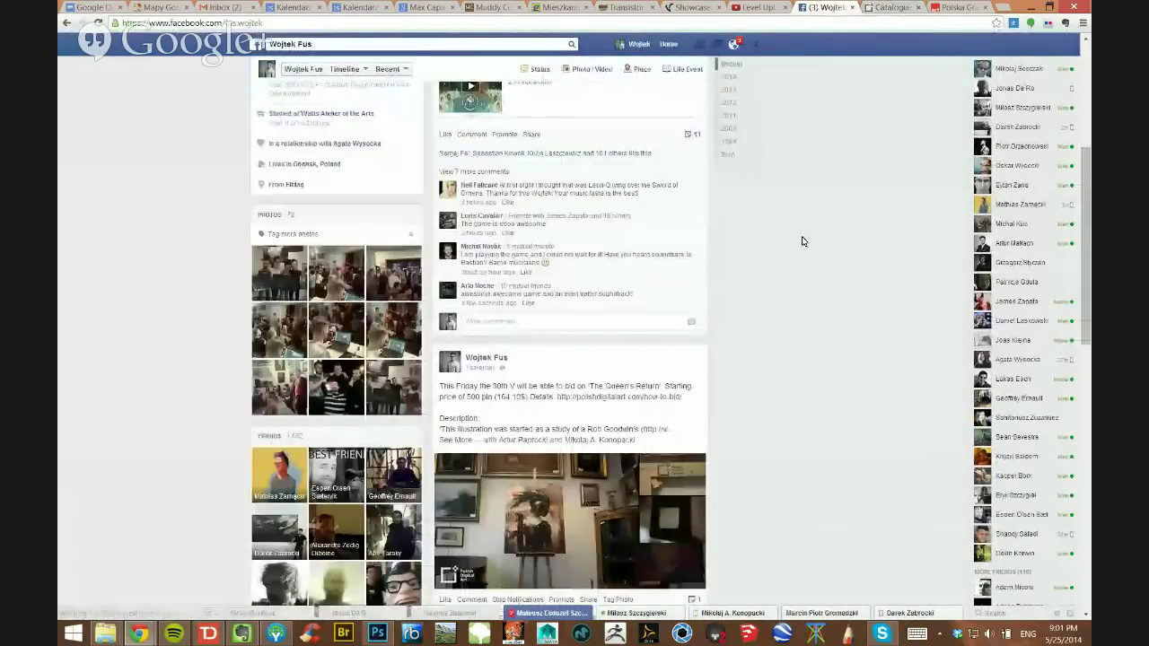
scroll(803, 241, "down", 10)
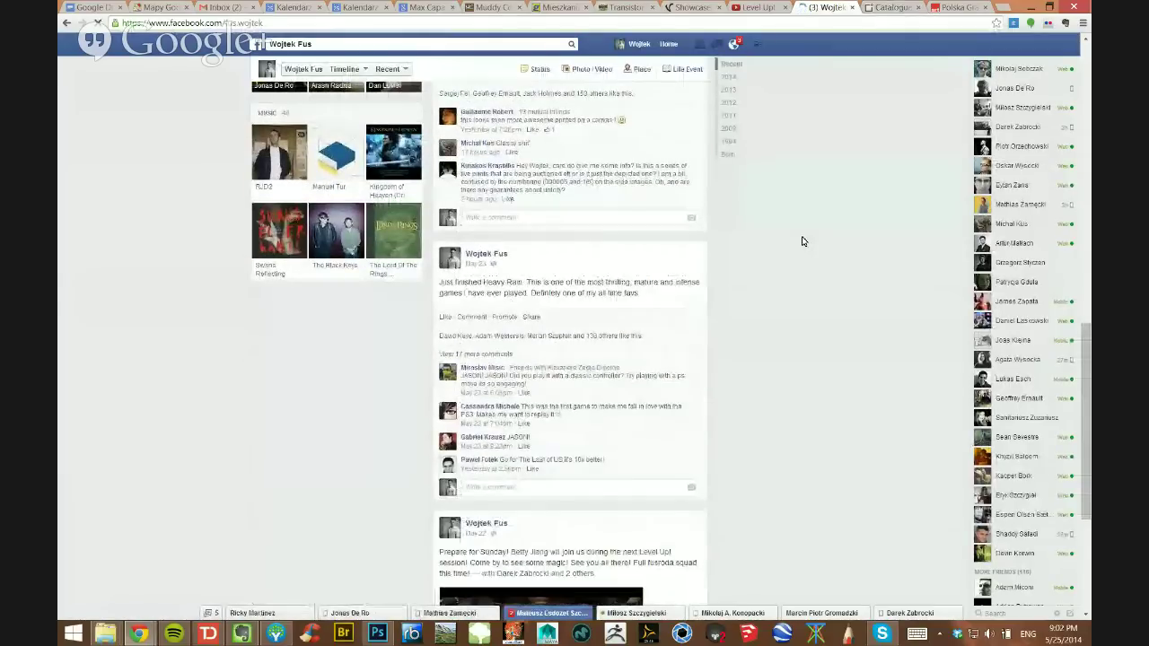
scroll(804, 241, "down", 5)
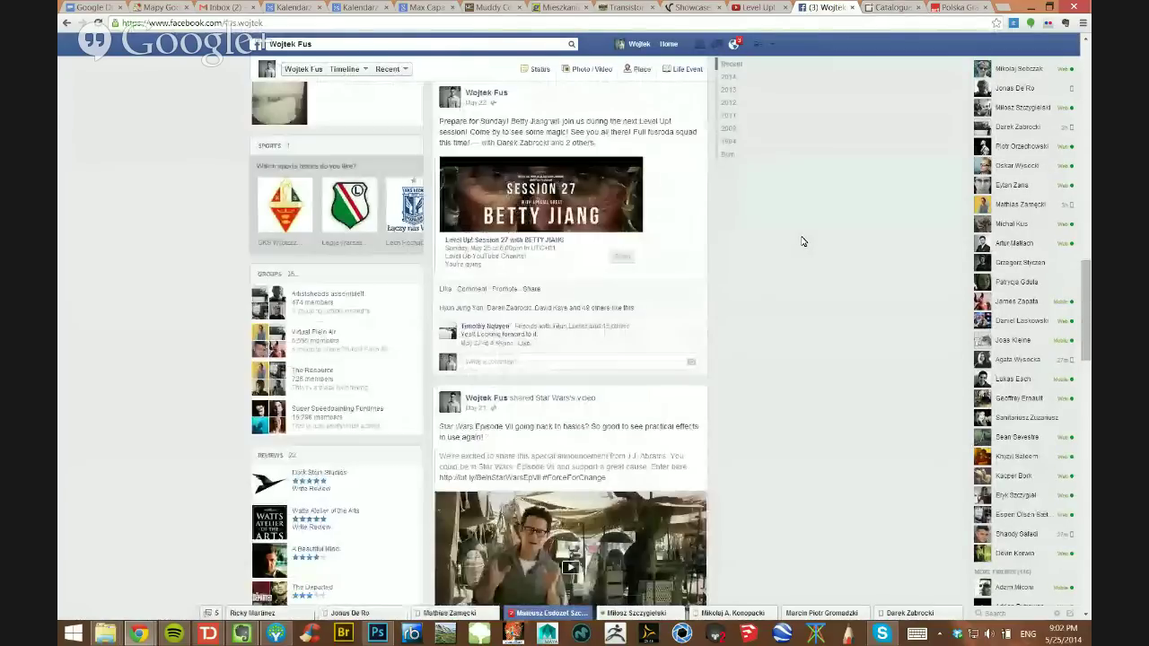
scroll(803, 241, "down", 4)
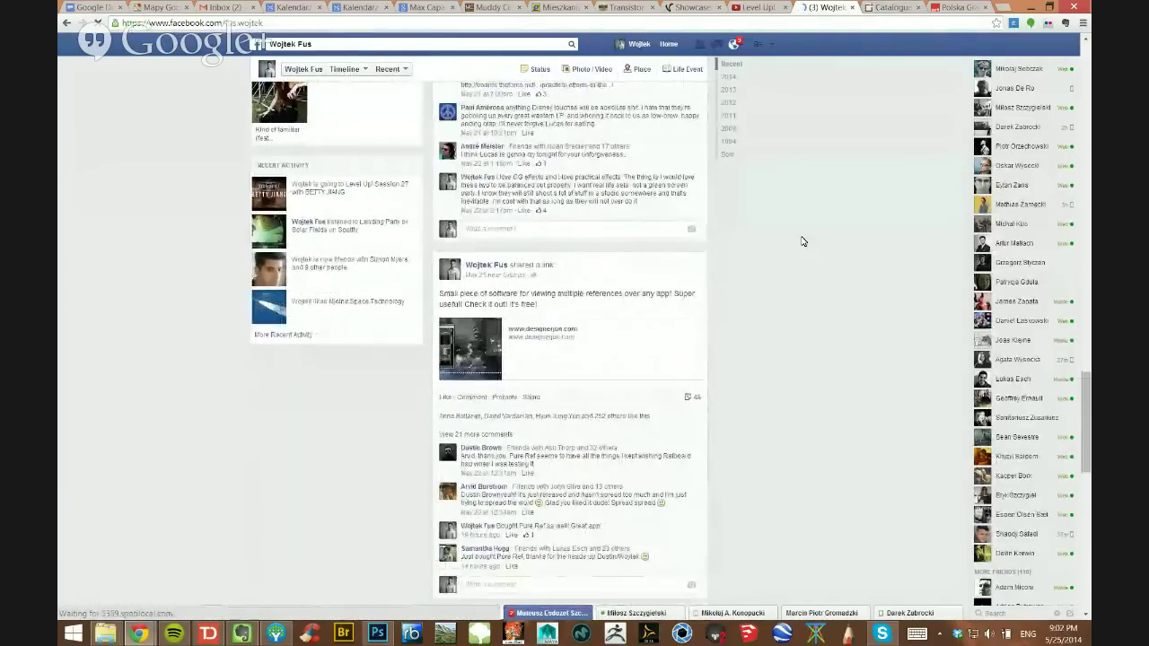
scroll(804, 240, "down", 5)
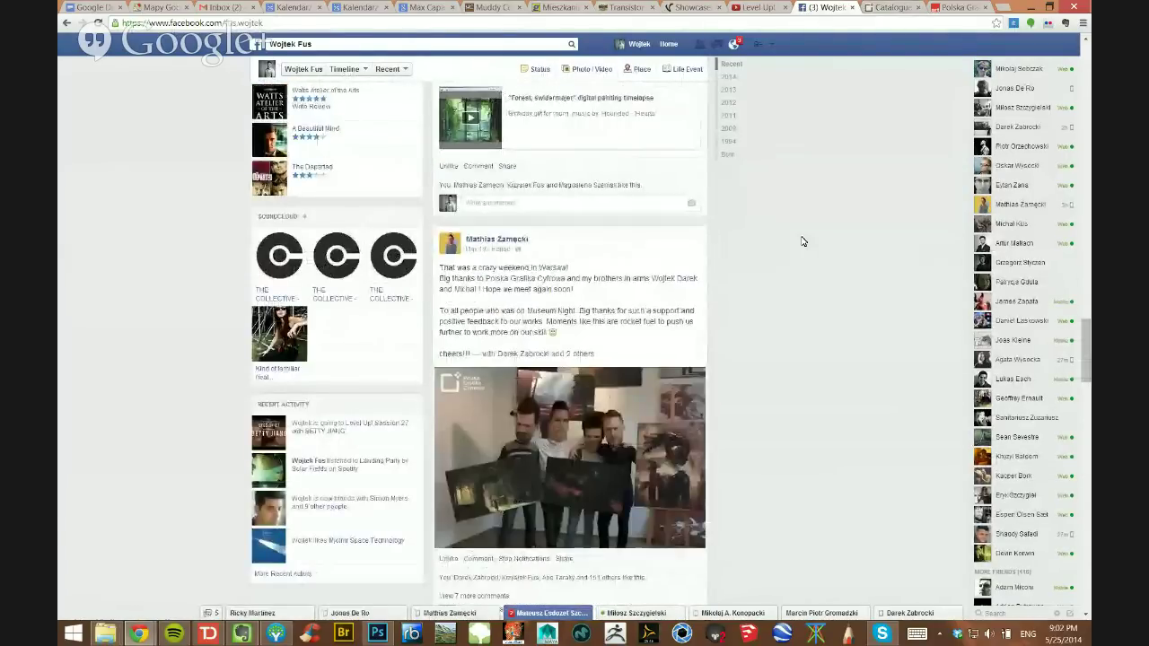
scroll(734, 430, "down", 3)
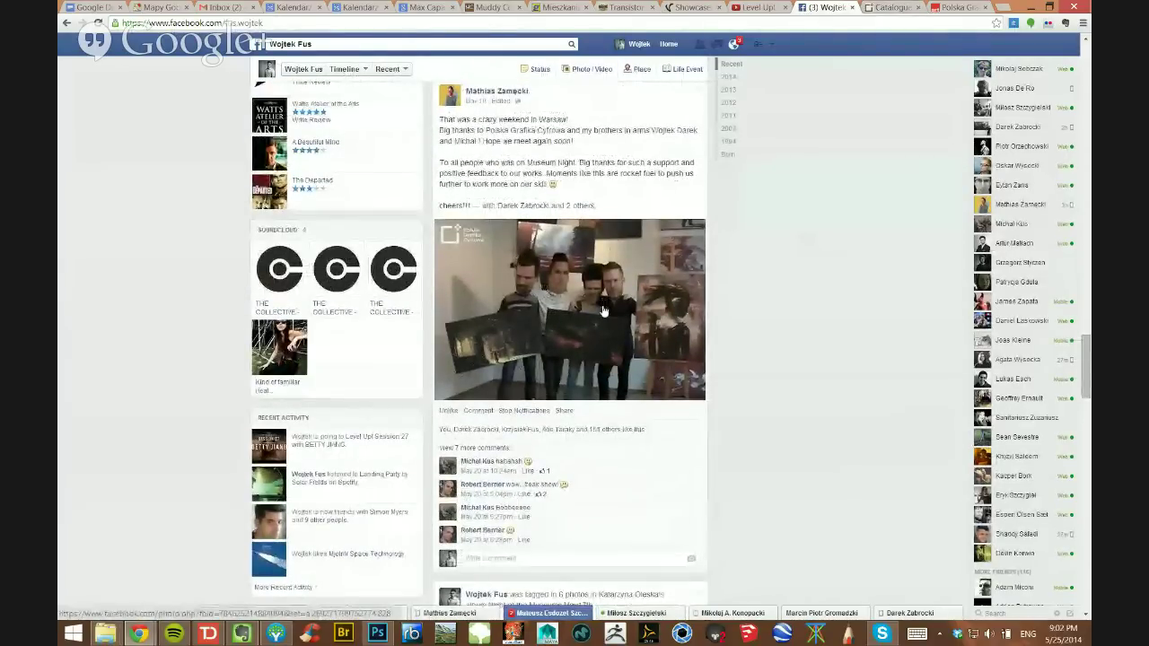
left_click(603, 310)
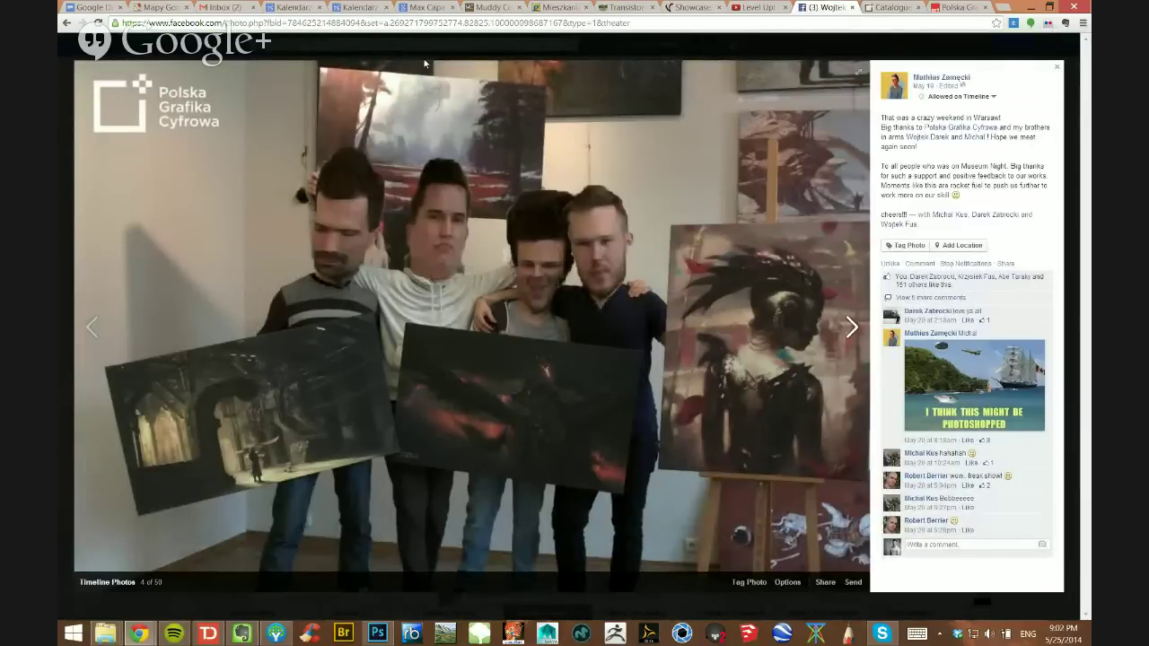
Close the photo, return to the auction catalogue and look at the LOT 14 detail page
left_click(934, 51)
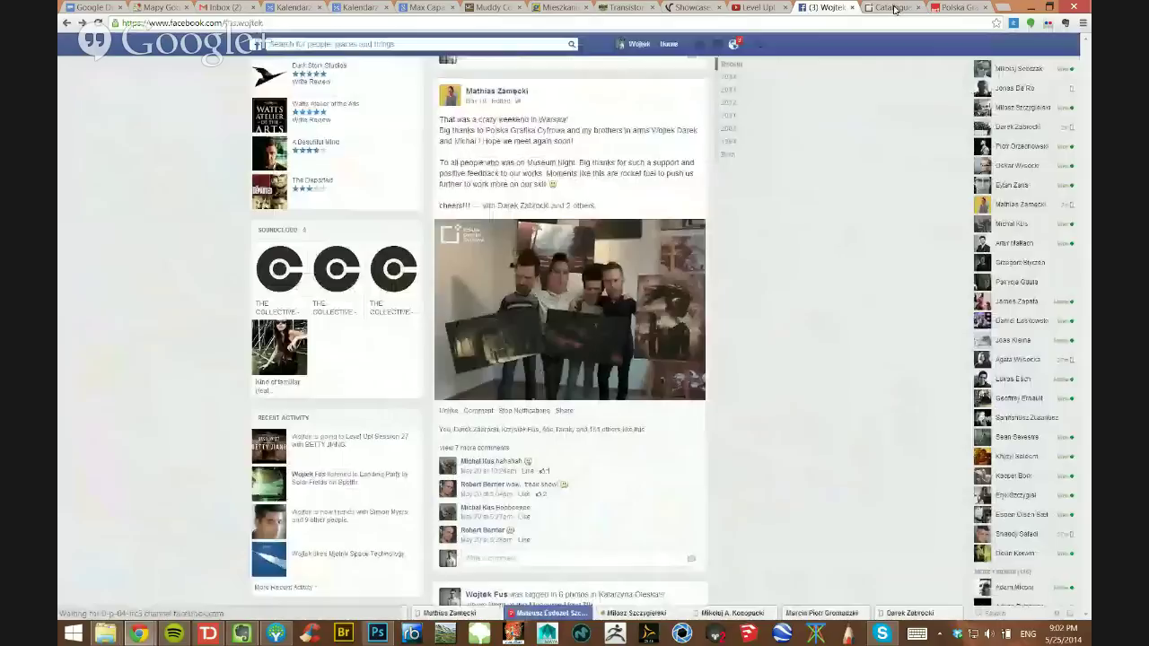
left_click(891, 7)
scroll(453, 307, "down", 3)
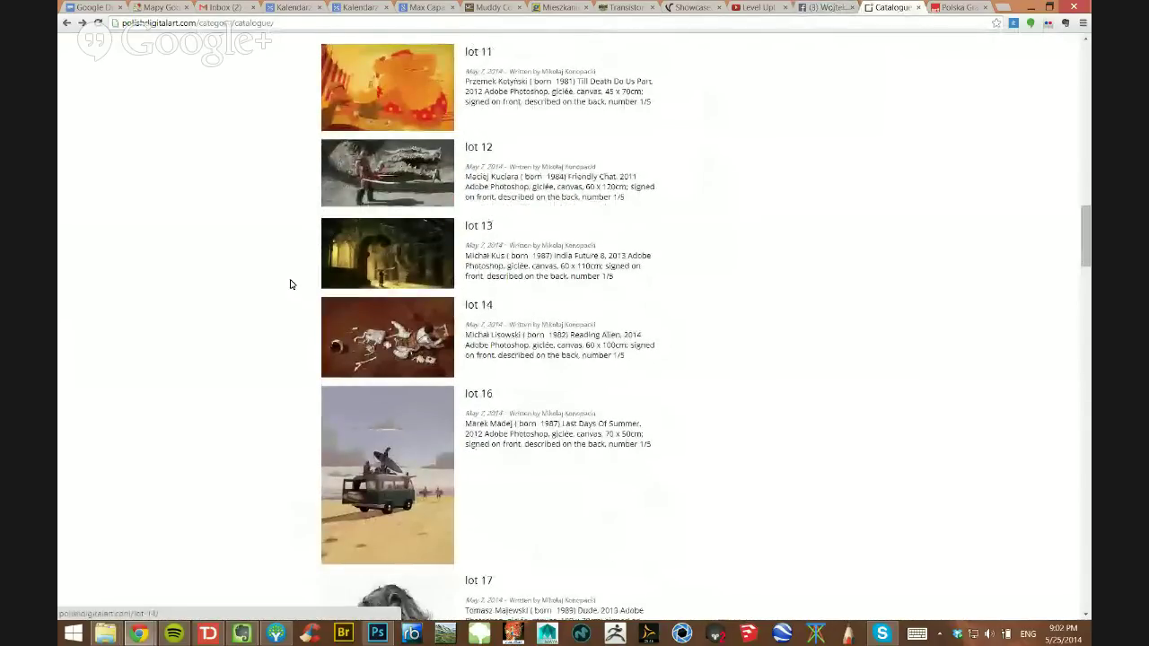
left_click(328, 325)
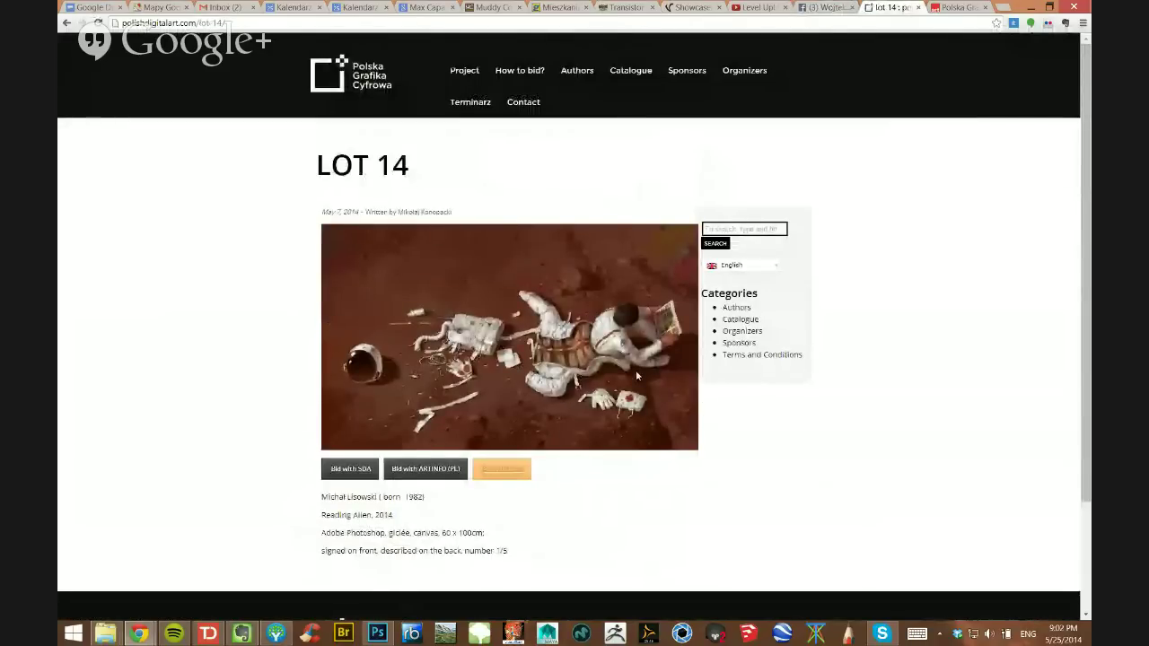
left_click(65, 24)
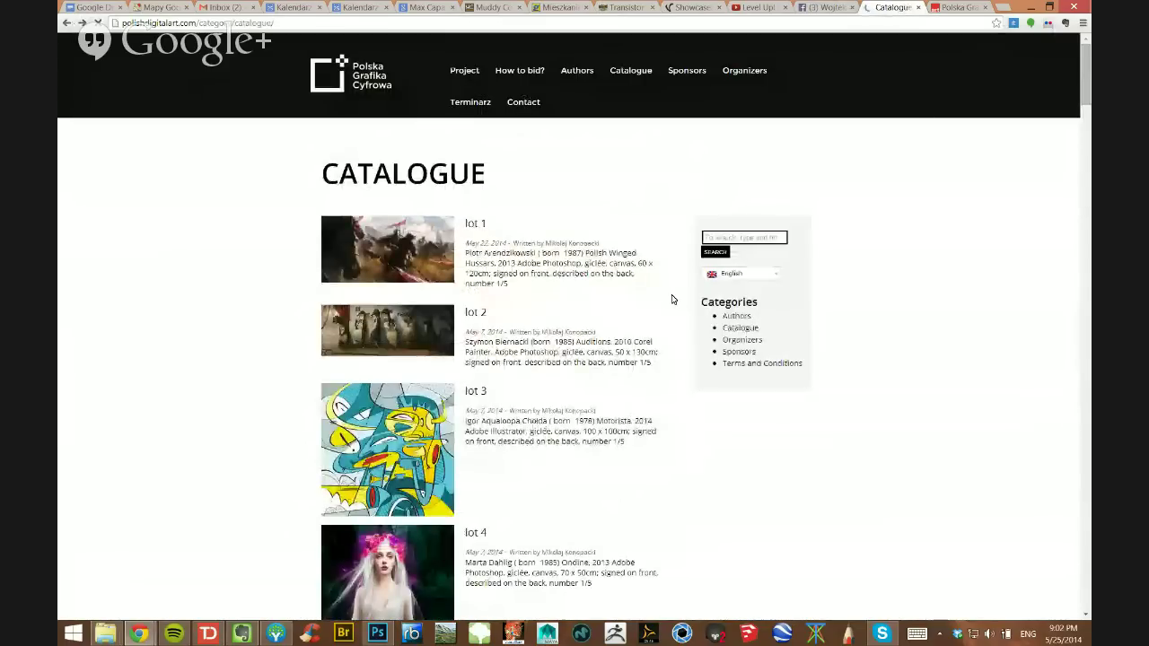
Browse the later catalogue lots, briefly selecting the lot 20 description text
scroll(608, 323, "down", 3)
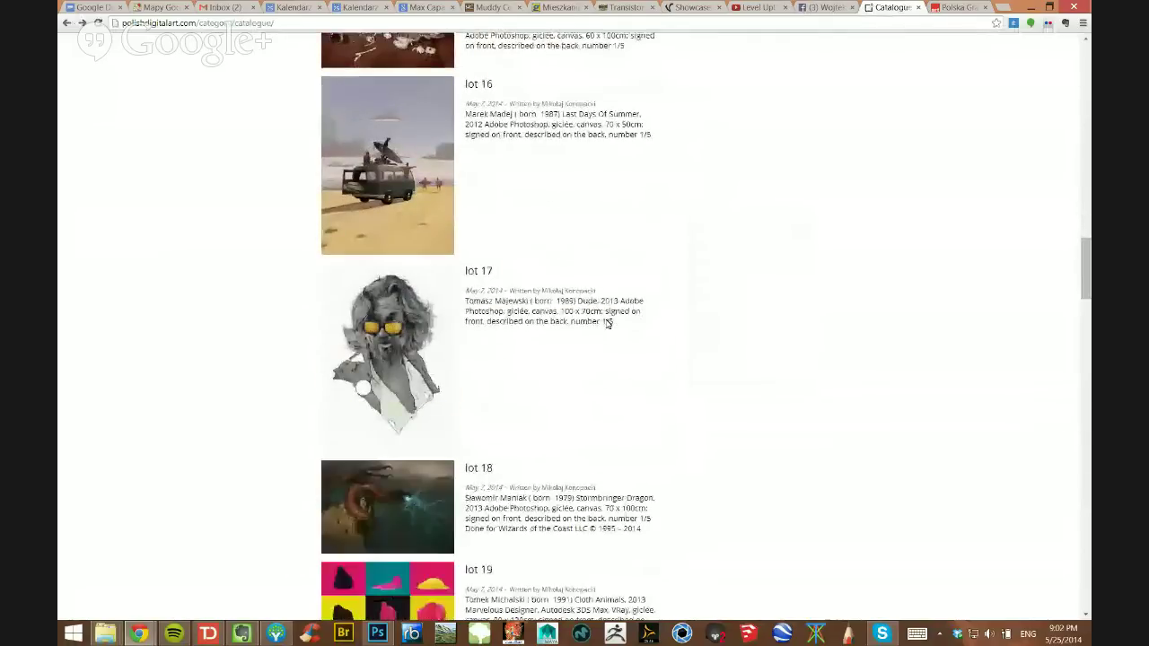
scroll(608, 325, "up", 7)
scroll(592, 337, "up", 10)
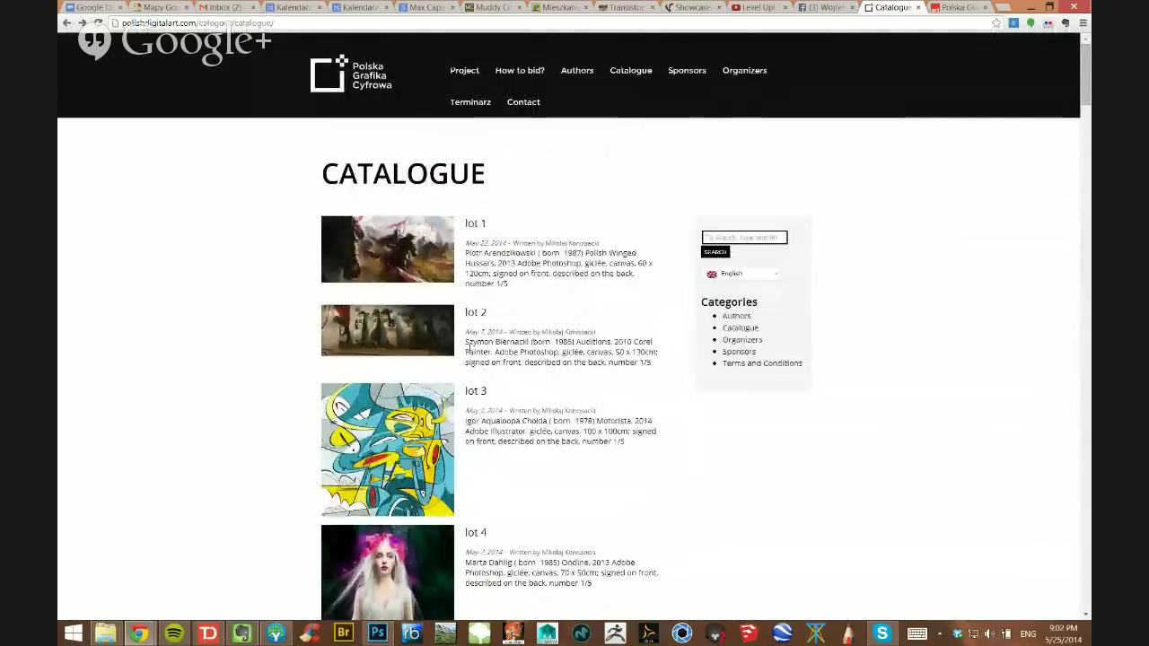
scroll(427, 341, "down", 7)
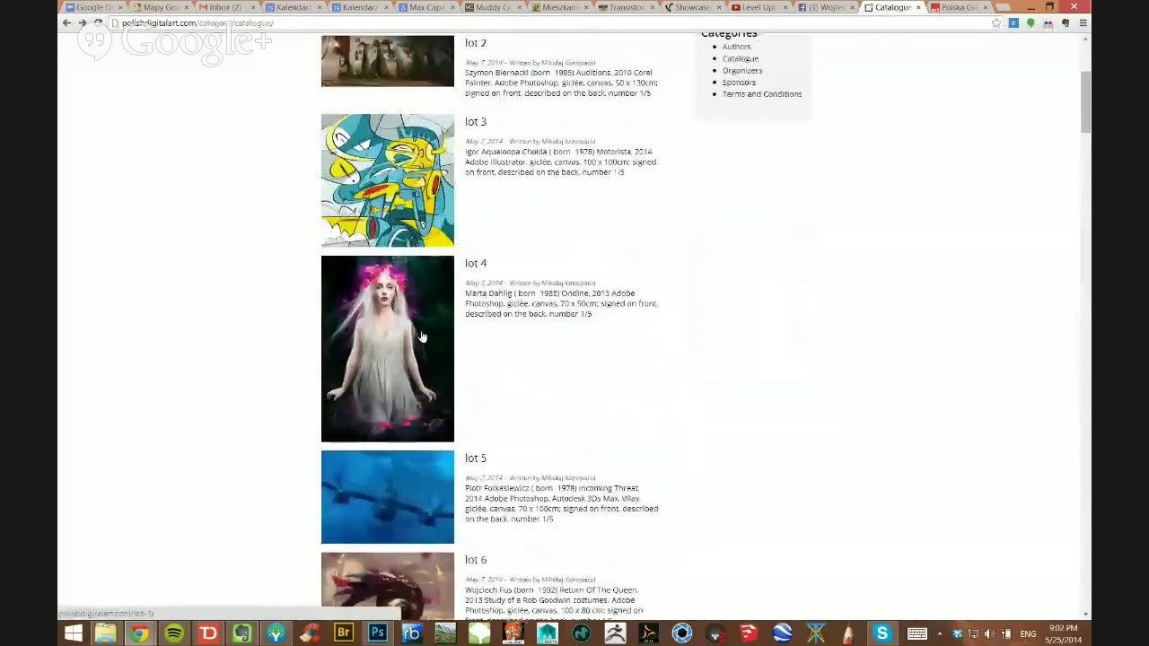
scroll(422, 338, "down", 15)
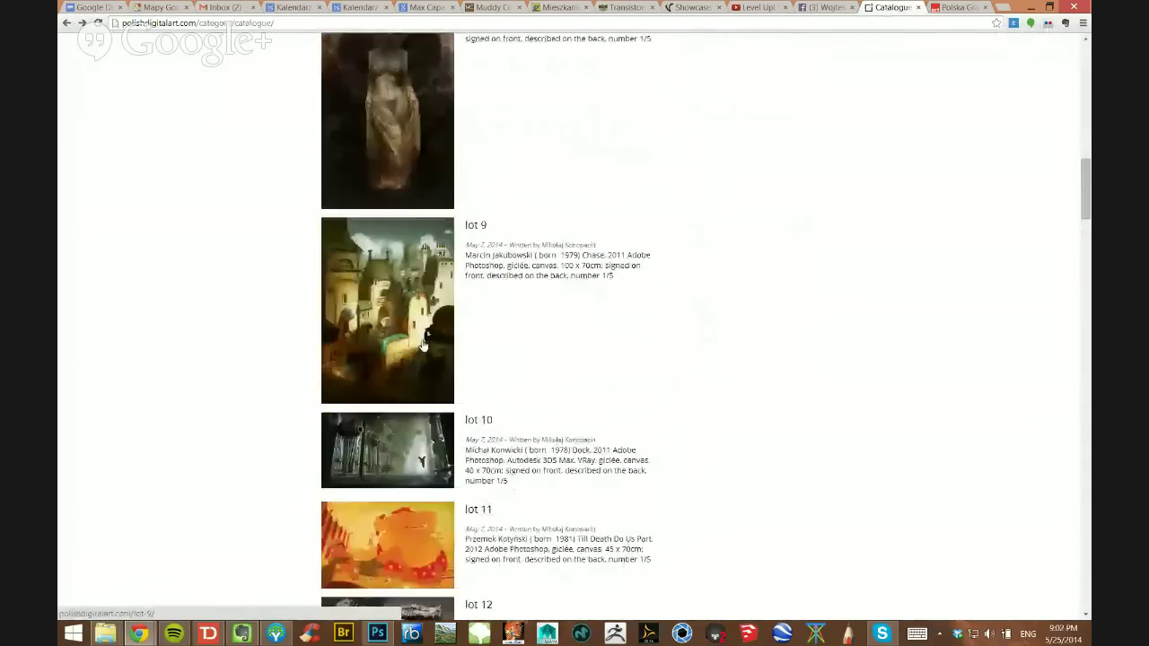
scroll(381, 361, "down", 3)
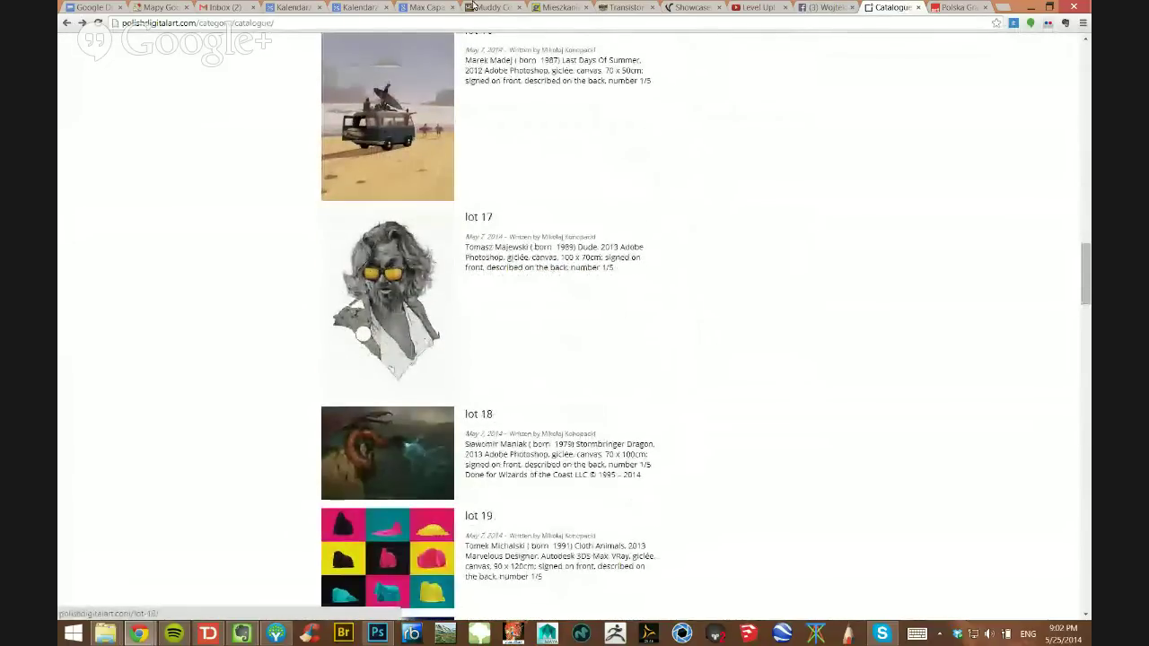
scroll(1078, 426, "down", 12)
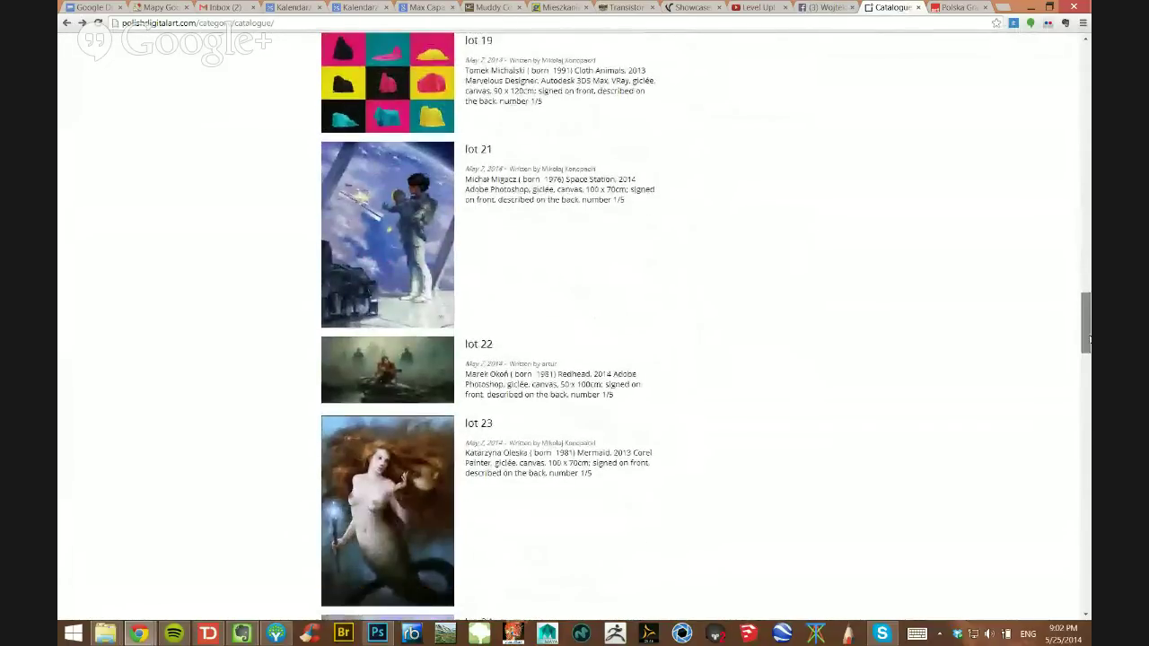
left_click_drag(1078, 432, 1068, 514)
scroll(1077, 532, "down", 7)
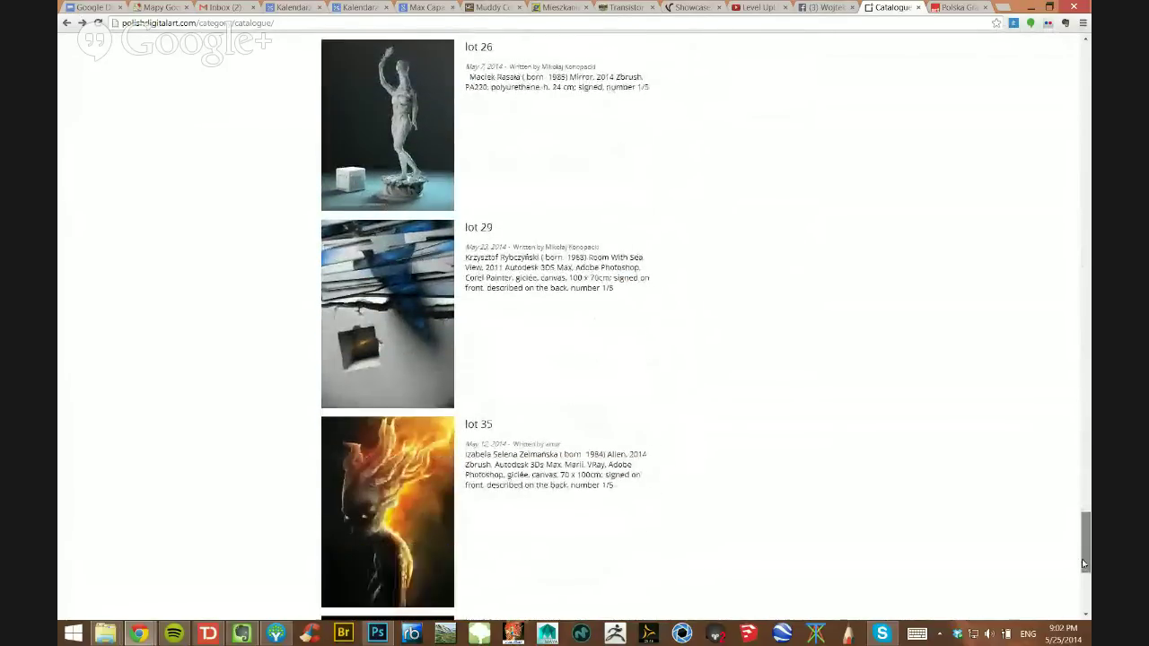
scroll(395, 211, "up", 6)
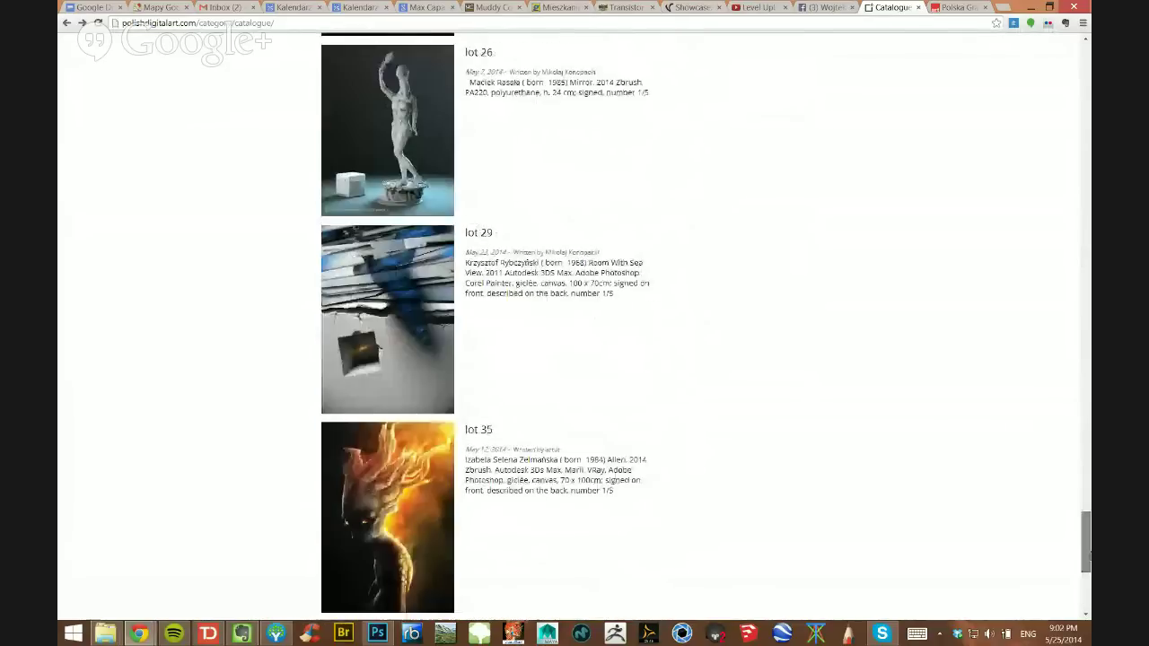
scroll(395, 211, "up", 2)
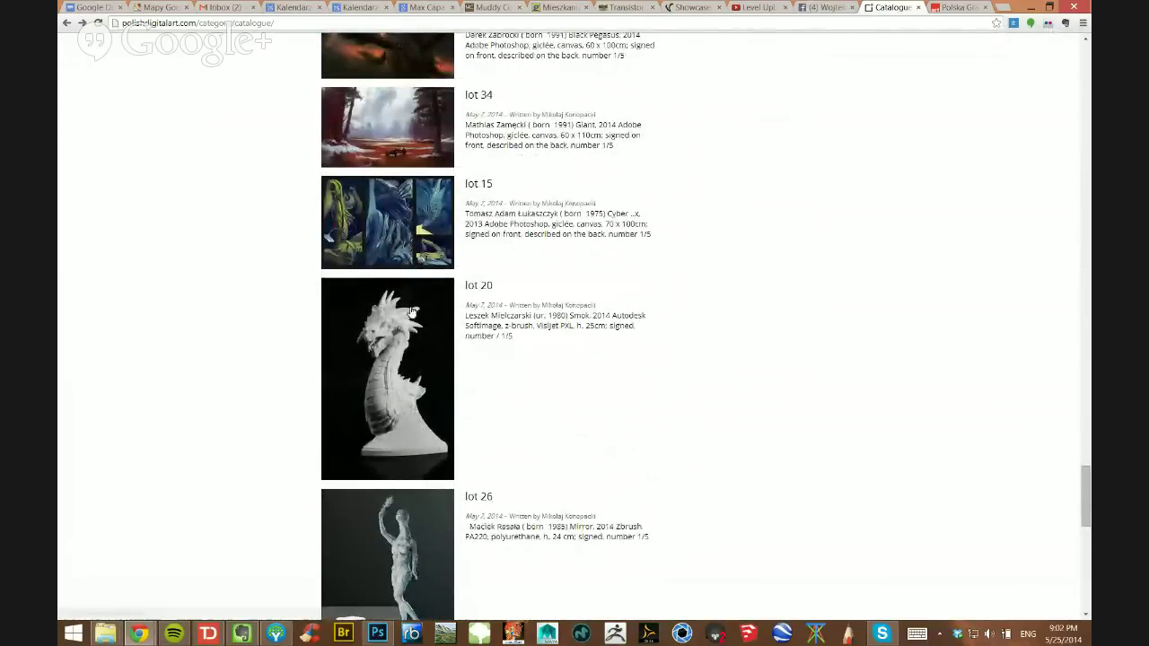
scroll(422, 418, "up", 1)
scroll(396, 410, "up", 1)
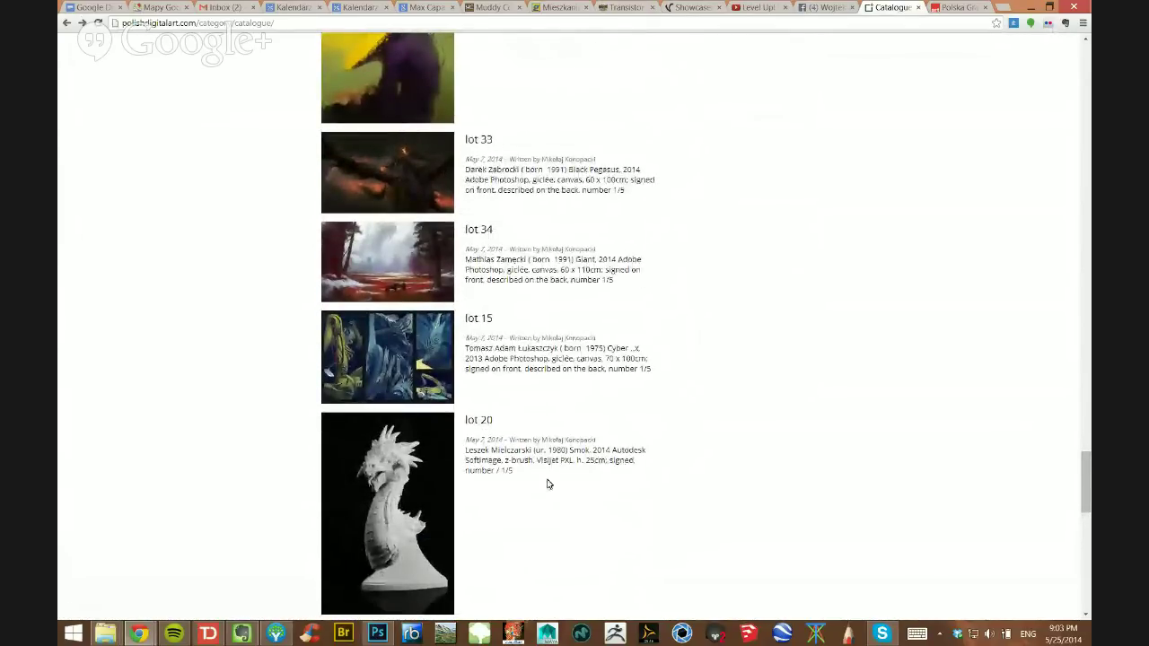
left_click_drag(549, 484, 517, 440)
left_click(534, 510)
Scroll back up to the CATALOGUE heading and lots 1–4
scroll(428, 367, "up", 8)
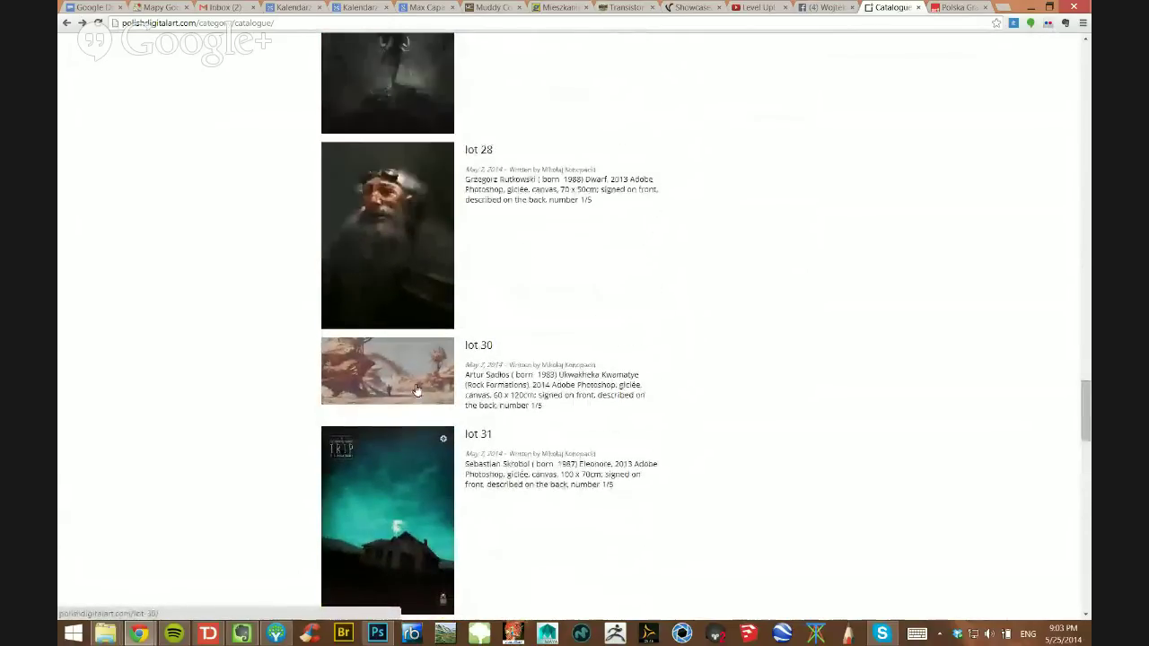
scroll(418, 388, "up", 3)
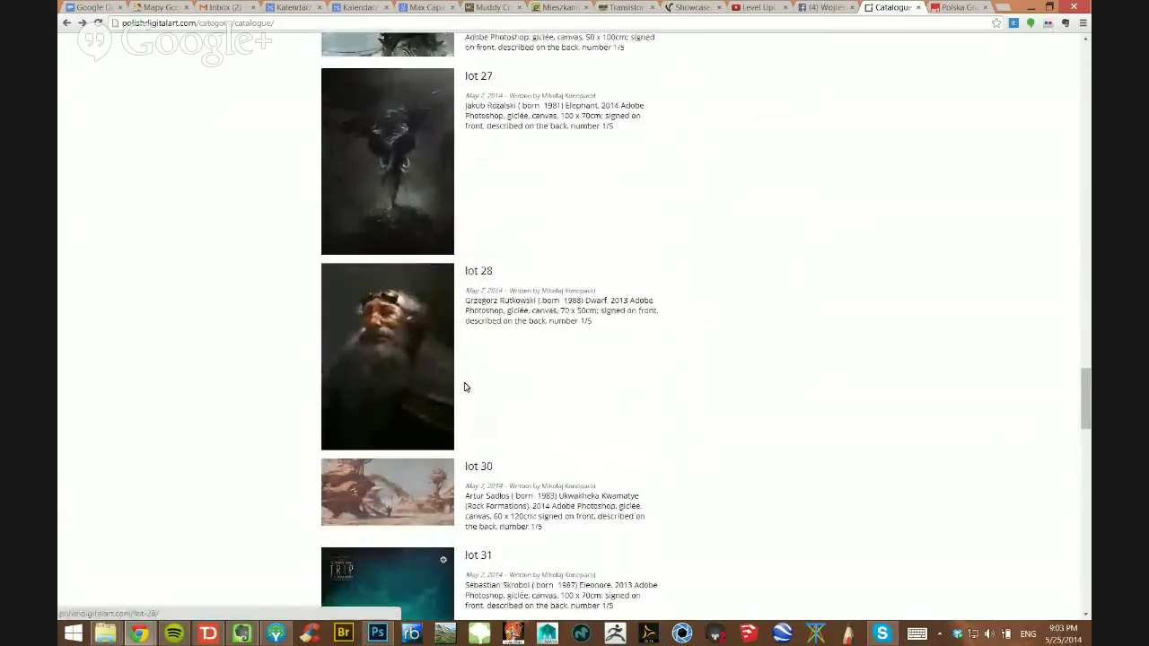
scroll(465, 387, "up", 4)
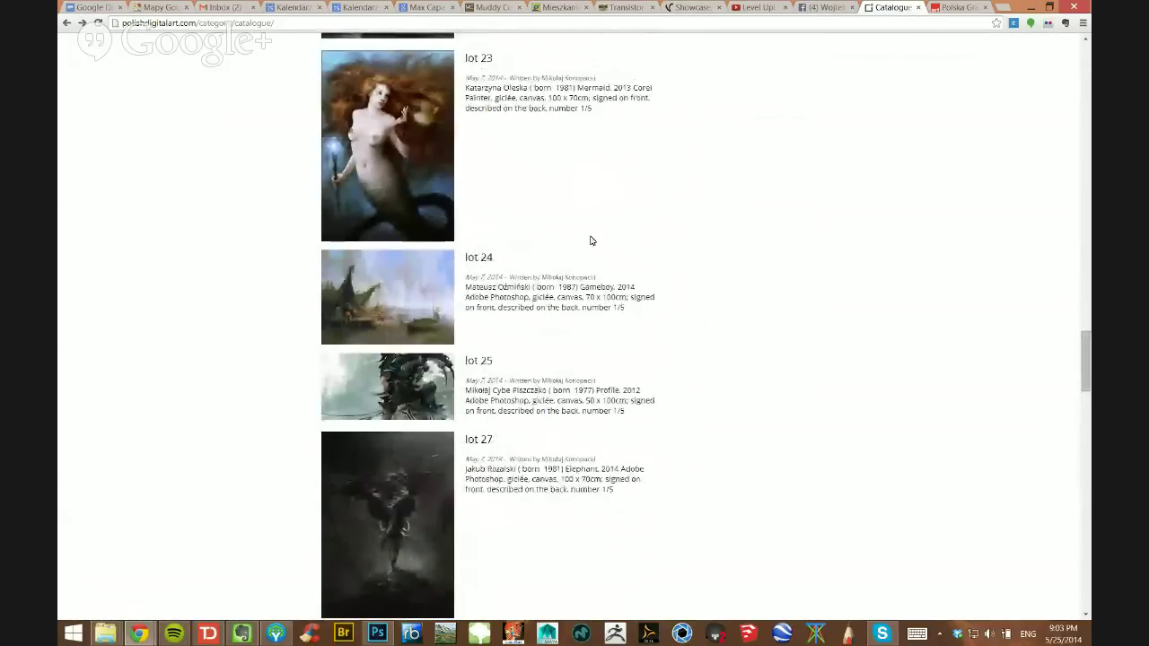
scroll(667, 247, "up", 4)
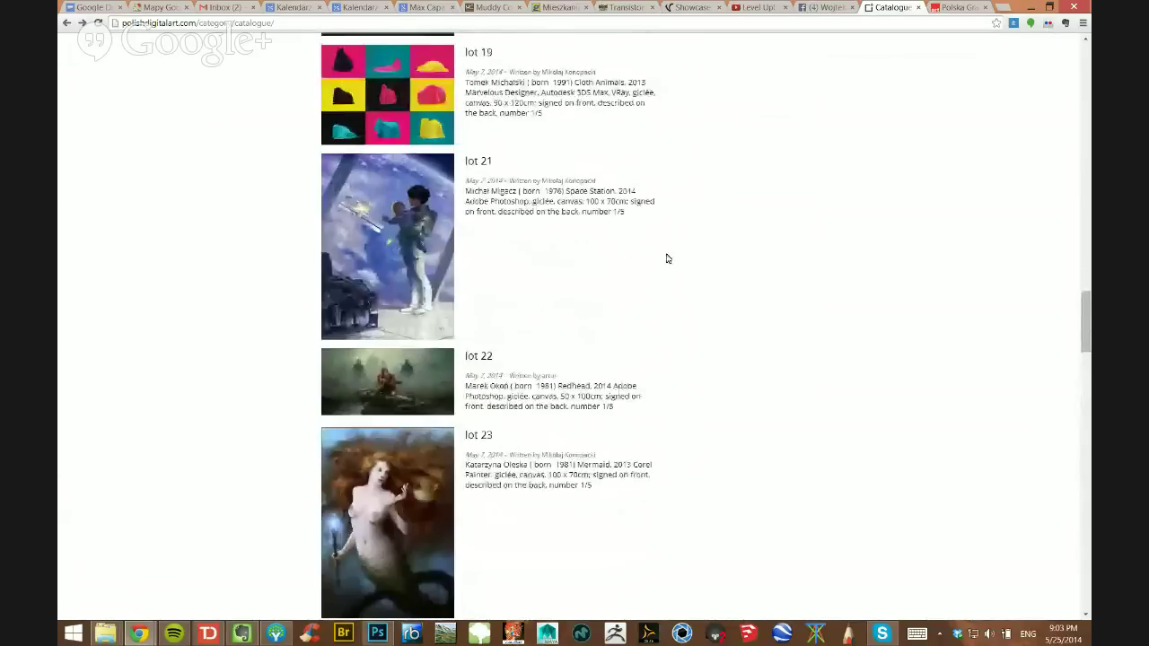
scroll(536, 303, "up", 1)
scroll(530, 291, "up", 2)
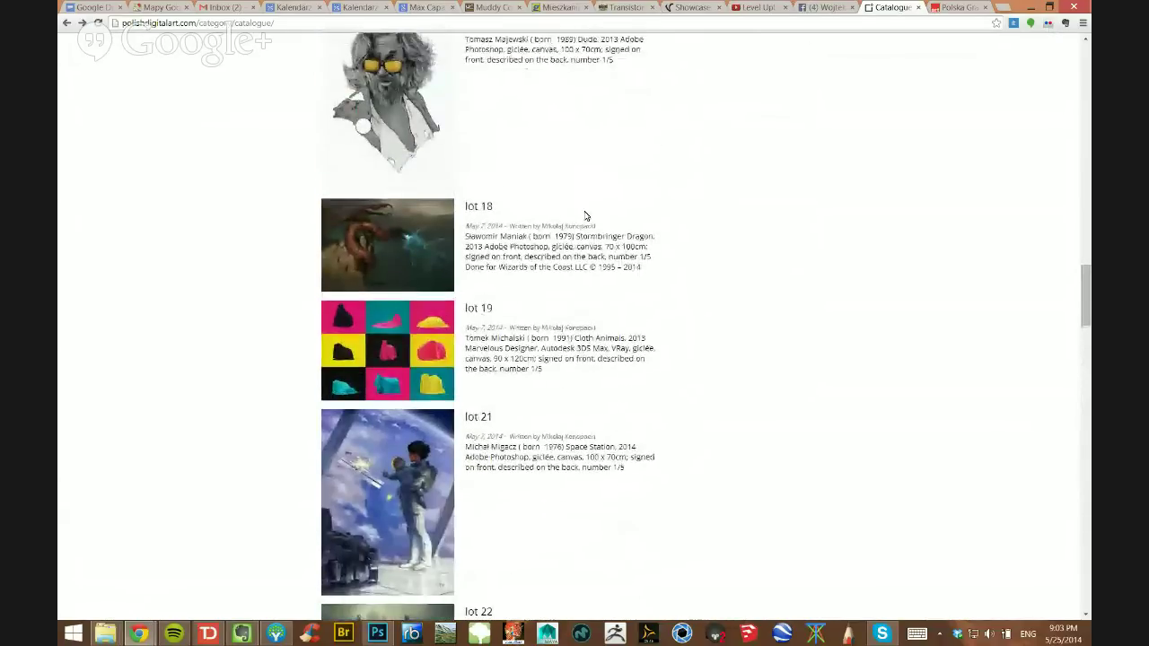
scroll(634, 239, "up", 6)
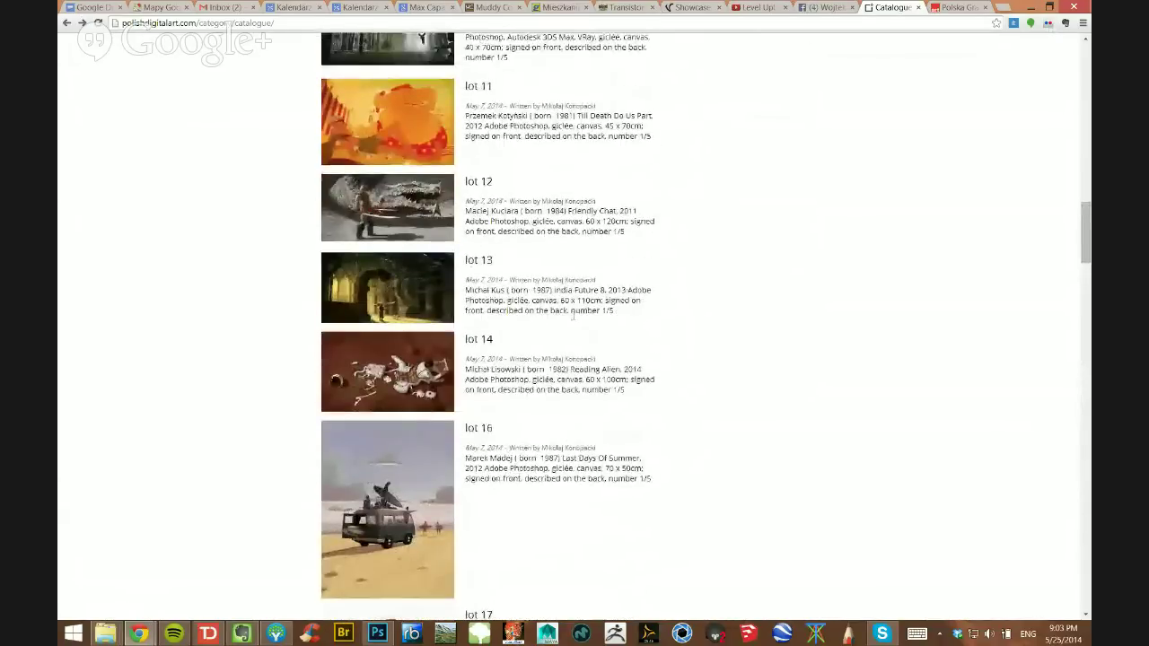
scroll(572, 314, "up", 5)
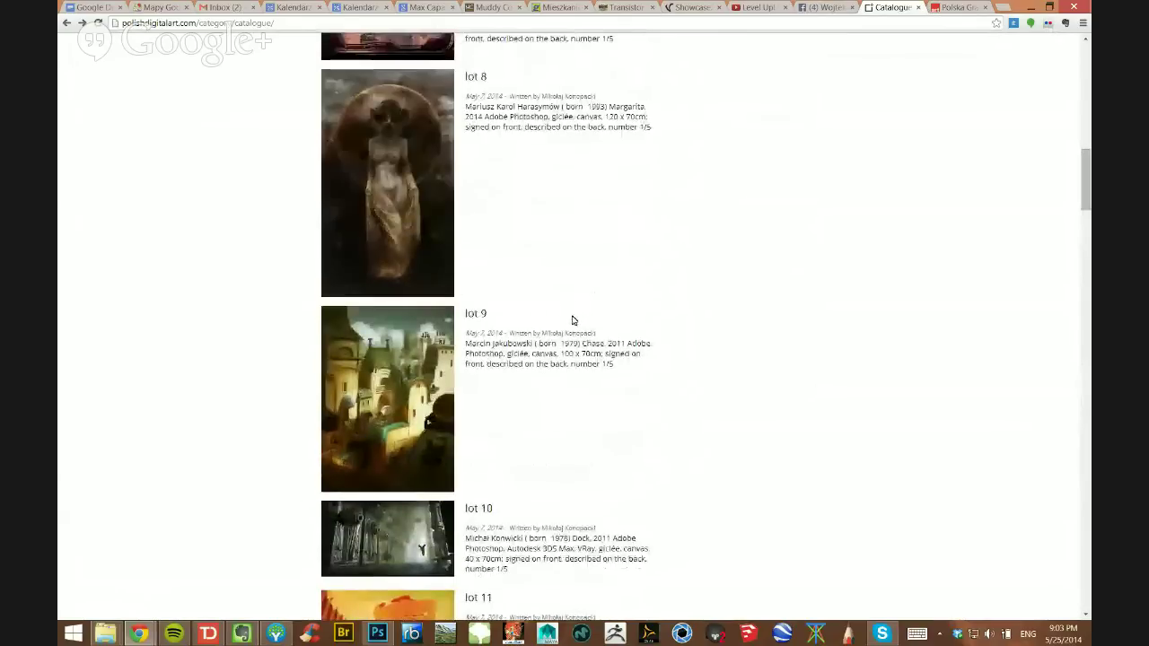
scroll(572, 323, "up", 12)
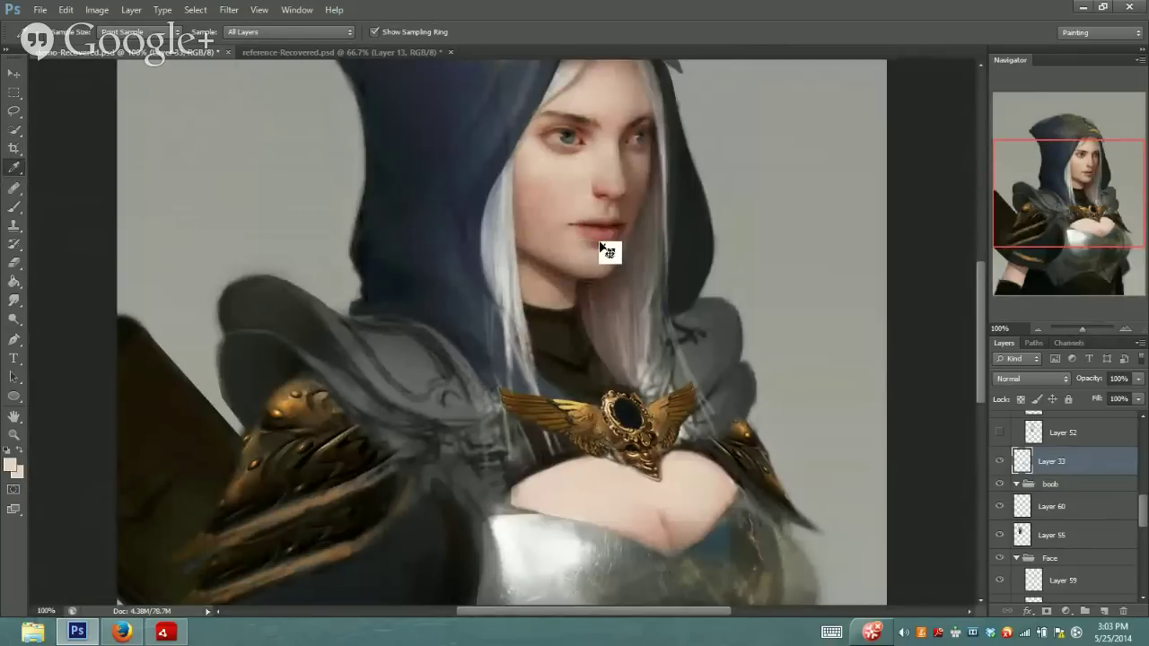
Paint freckles at 8% brush opacity, sampling tones from the chin, eye, cheek and chest
left_click(571, 265)
key("b")
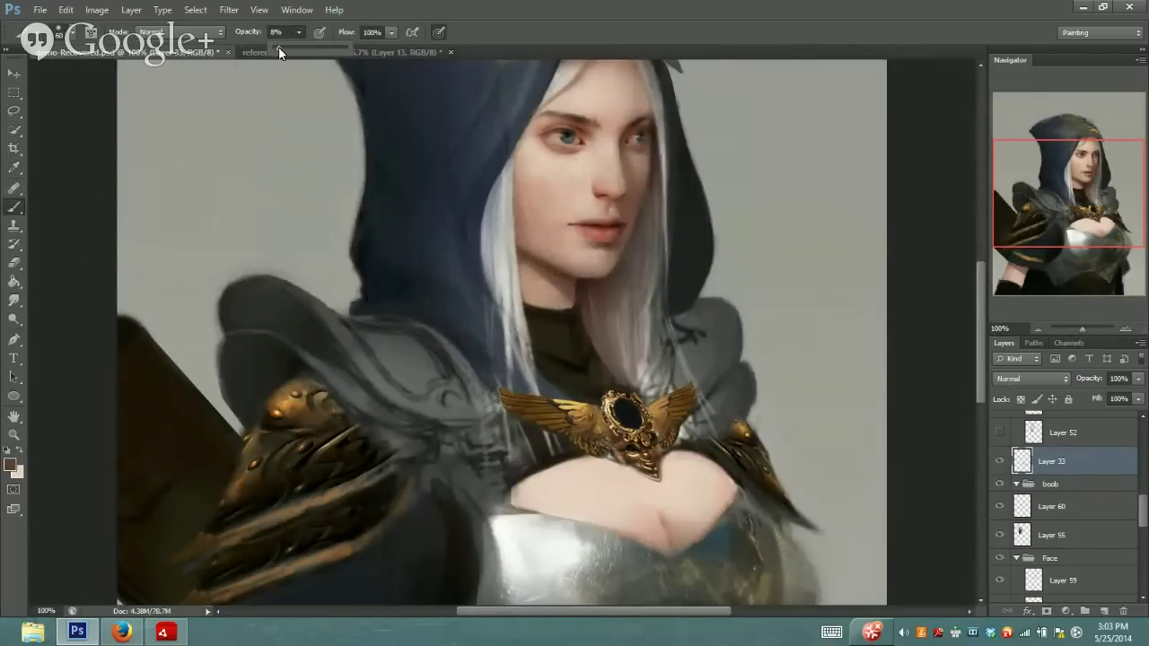
left_click_drag(277, 47, 277, 47)
key("i")
left_click_drag(629, 126, 585, 123)
key("b")
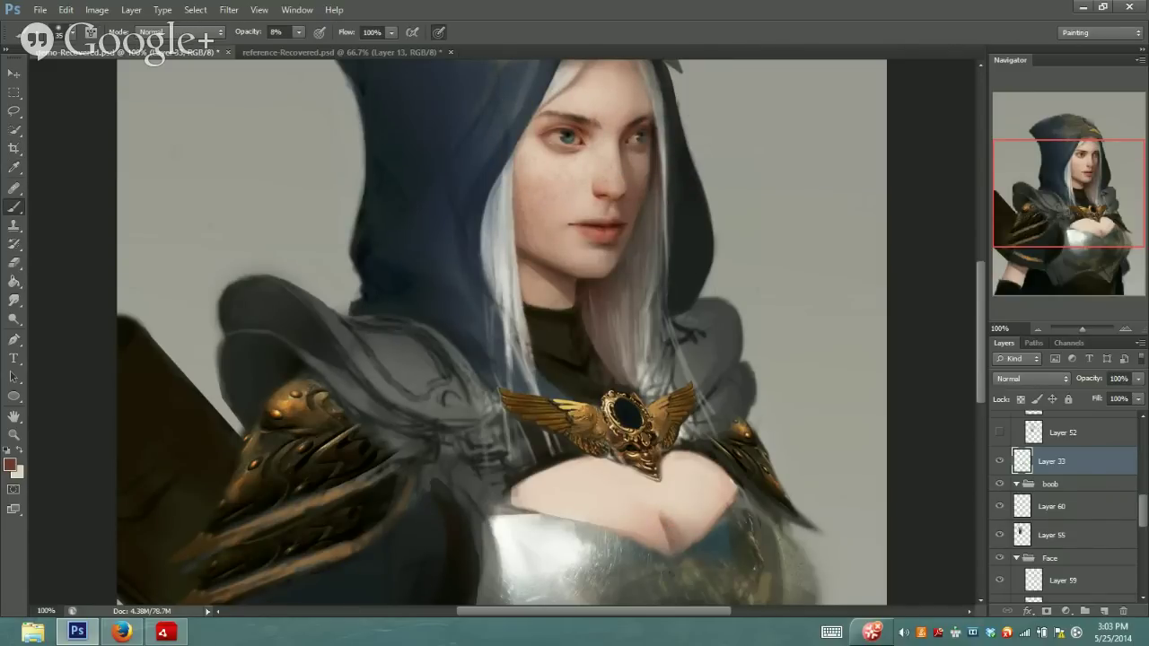
left_click(548, 220, "alt")
left_click(639, 493, "alt")
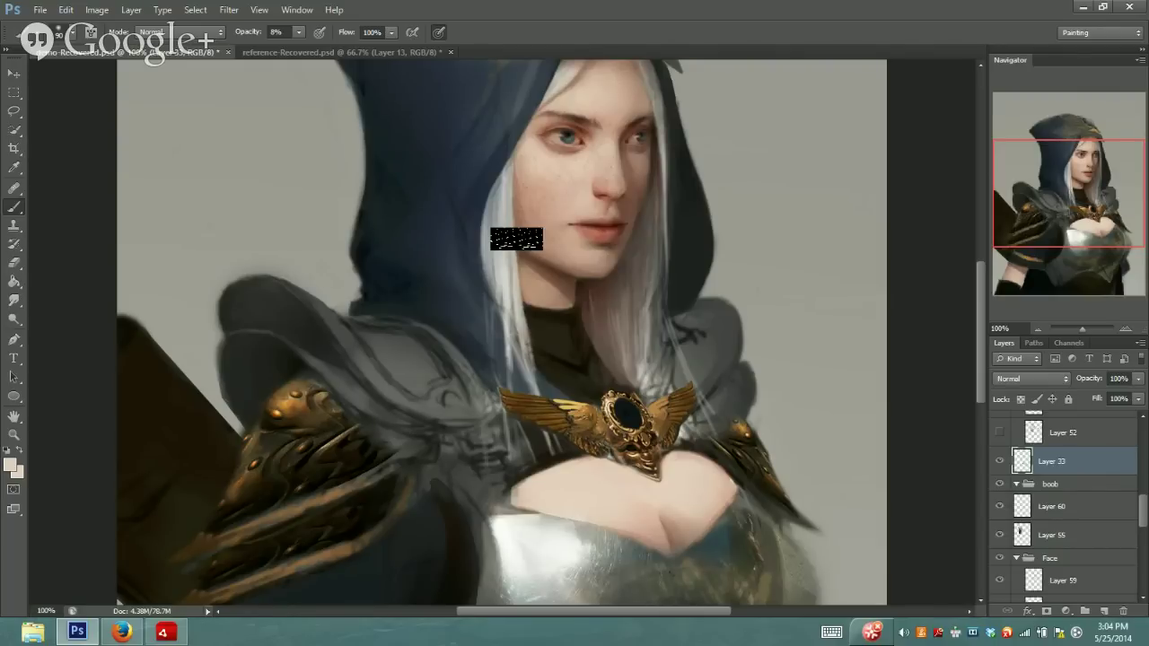
Sample the dark red of the lips and keep painting the face
left_click(1054, 246)
left_click(1071, 223)
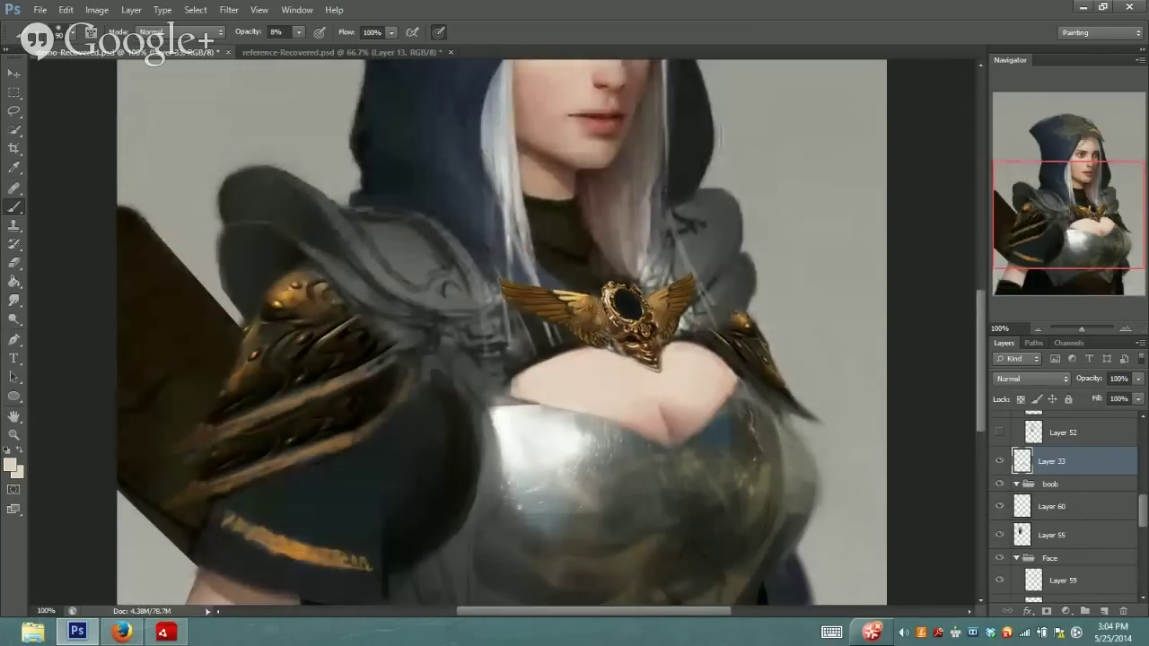
left_click(1086, 192)
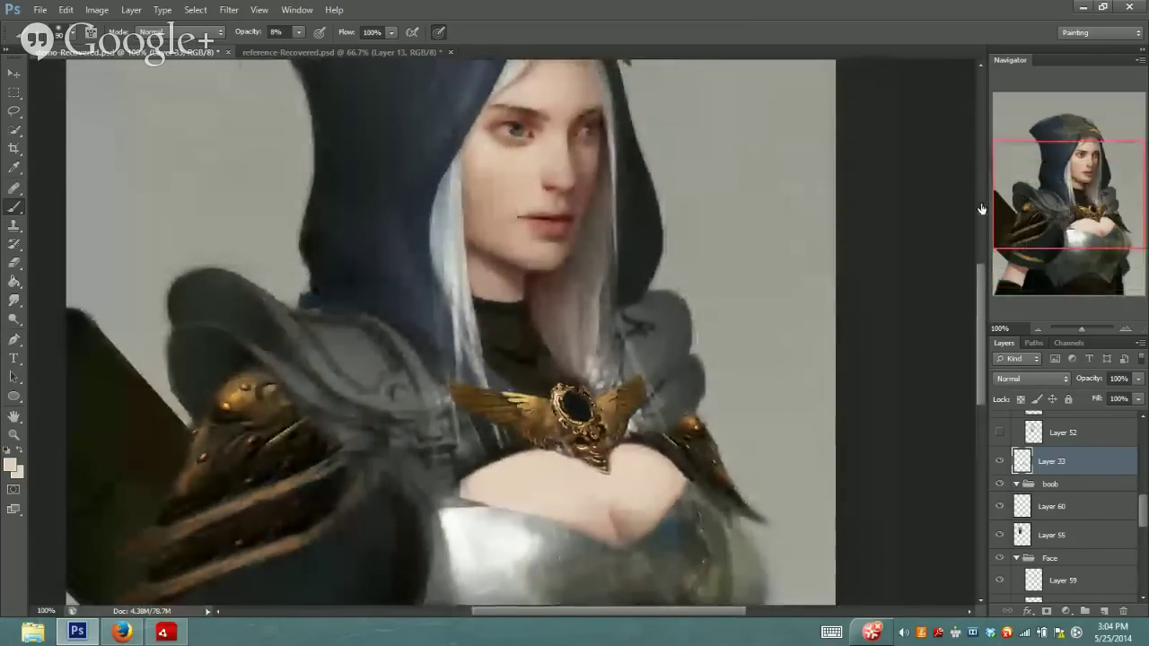
key("i")
left_click_drag(575, 200, 572, 215)
key("b")
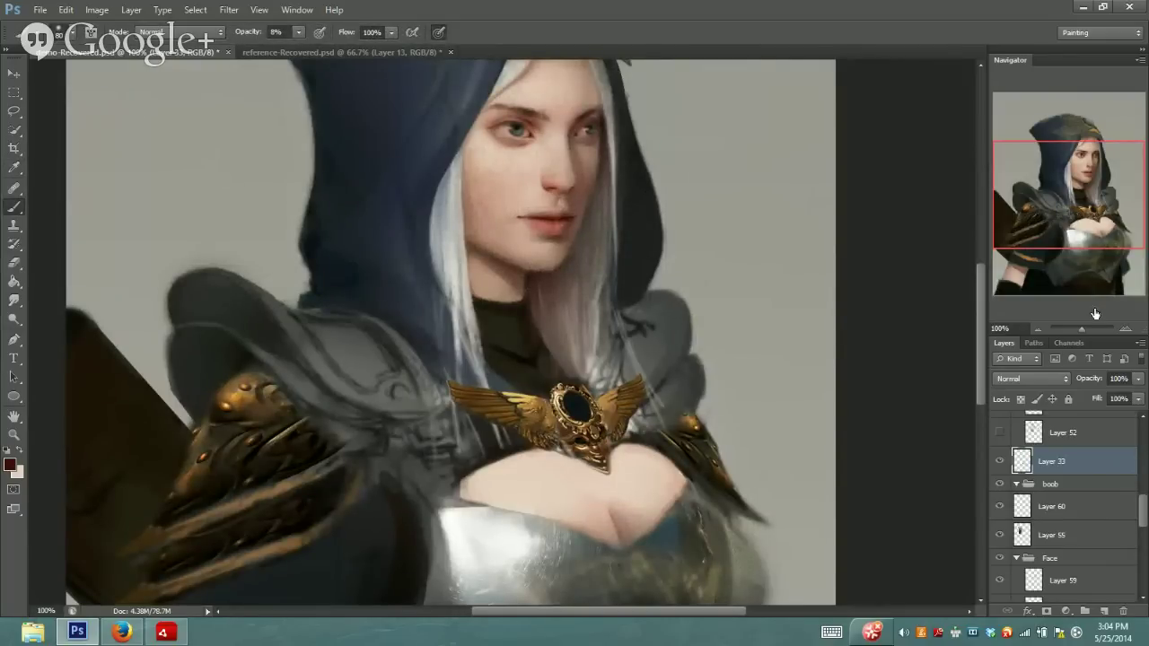
left_click_drag(1089, 328, 1082, 327)
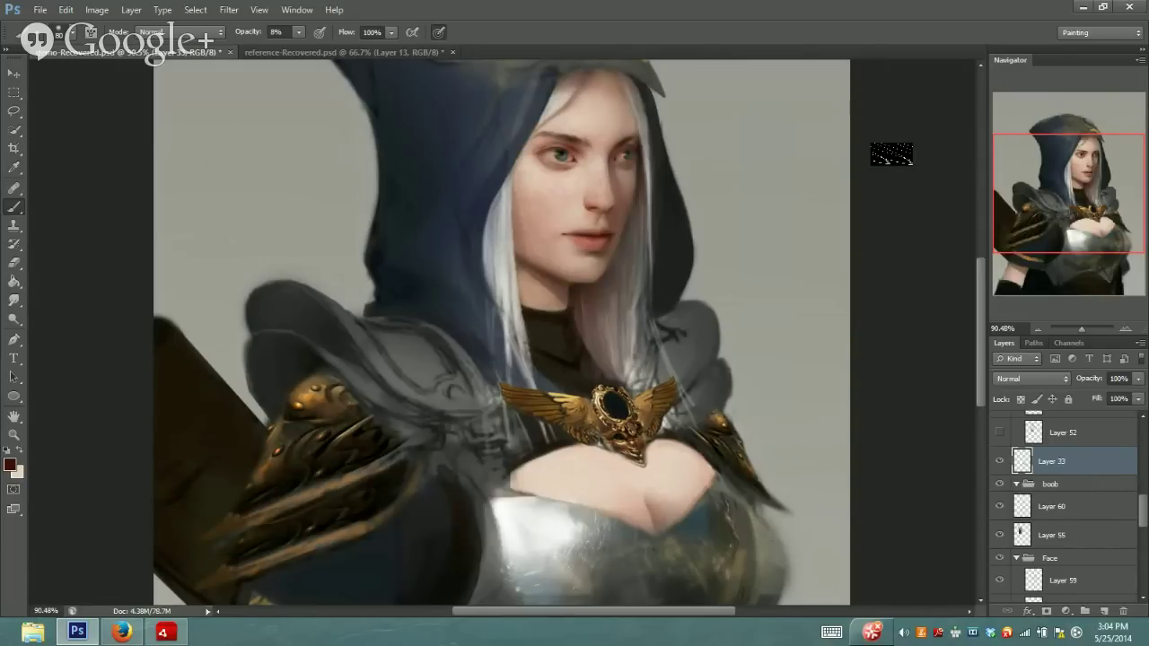
Pick dark reddish-brown #5e1e11 at 5% brush opacity and darken the cleavage shadow
left_click(13, 168)
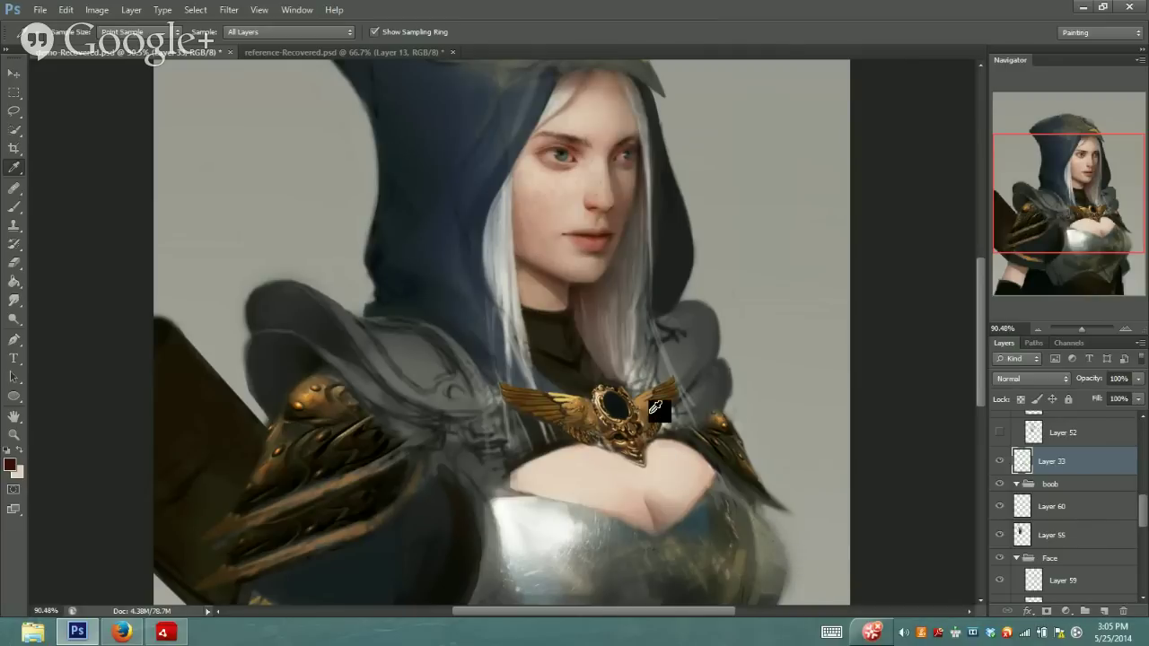
left_click(588, 283)
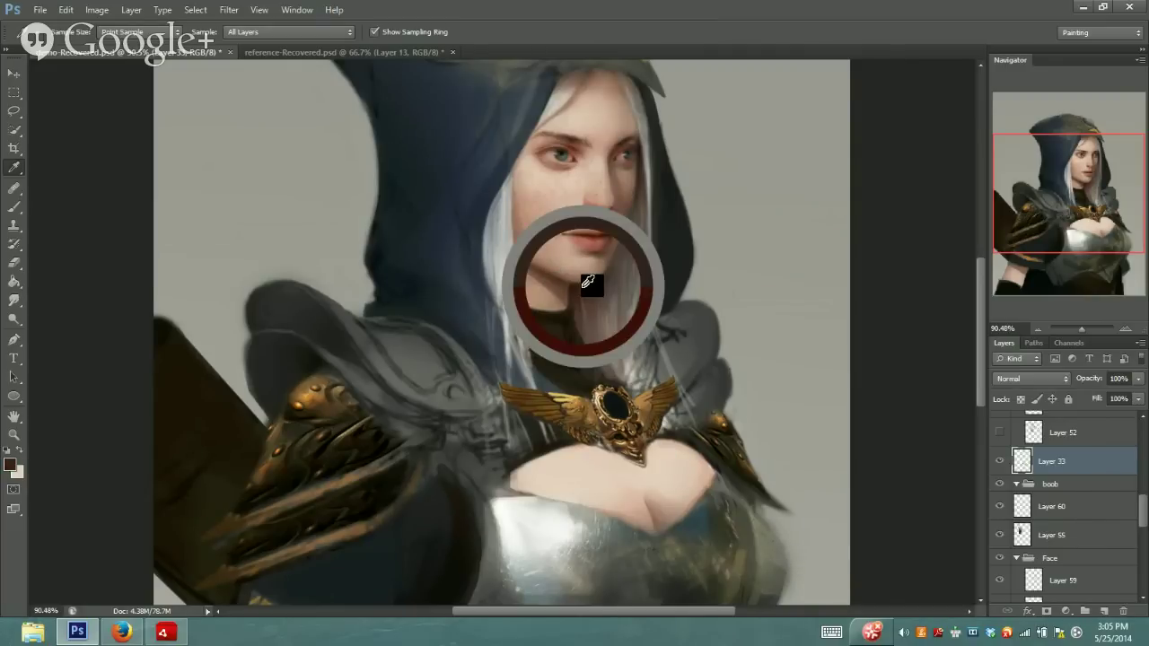
key("b")
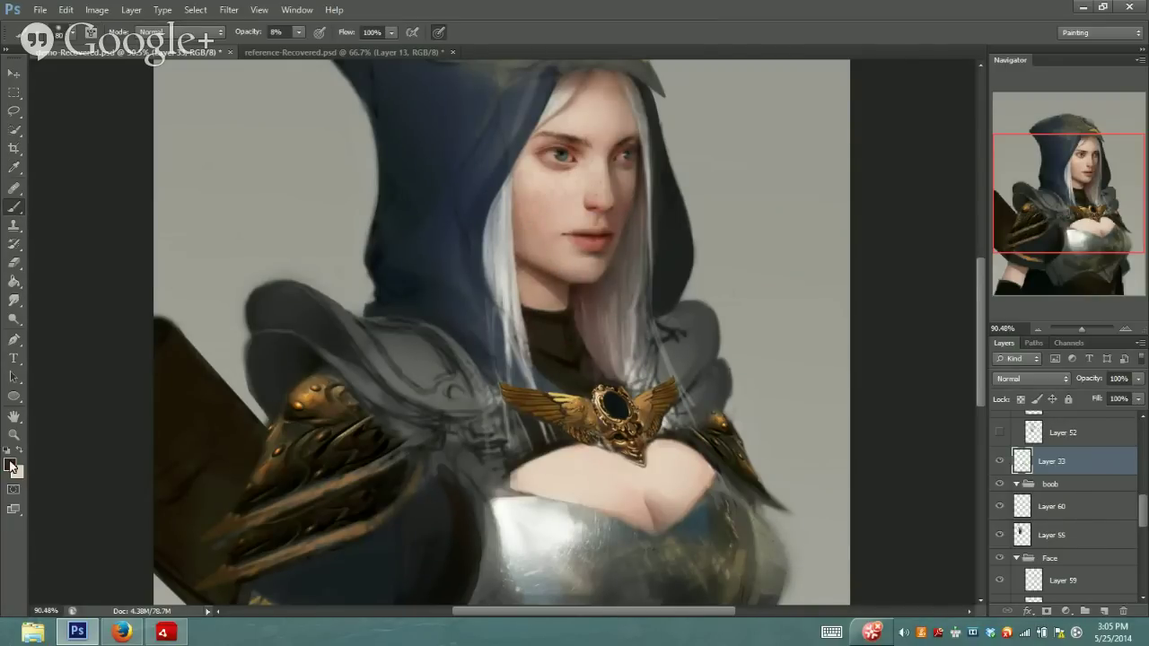
left_click(11, 465)
mouse_move(185, 359)
left_mouse_down()
mouse_move(159, 372)
mouse_move(189, 335)
mouse_move(175, 349)
left_mouse_up()
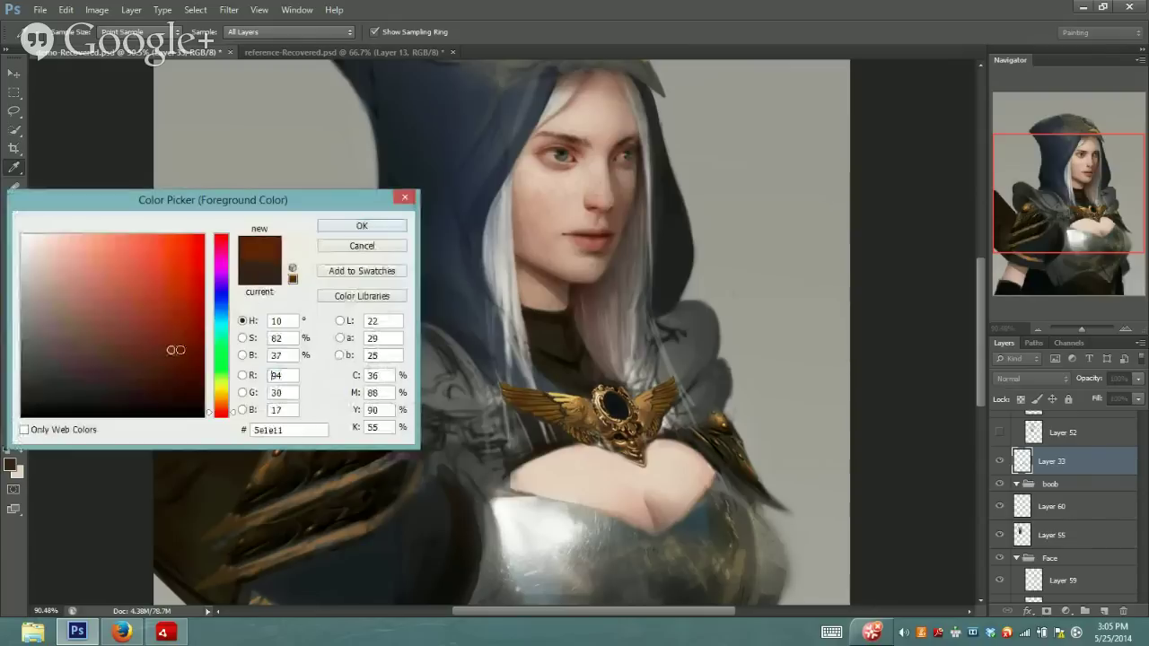
left_click(360, 225)
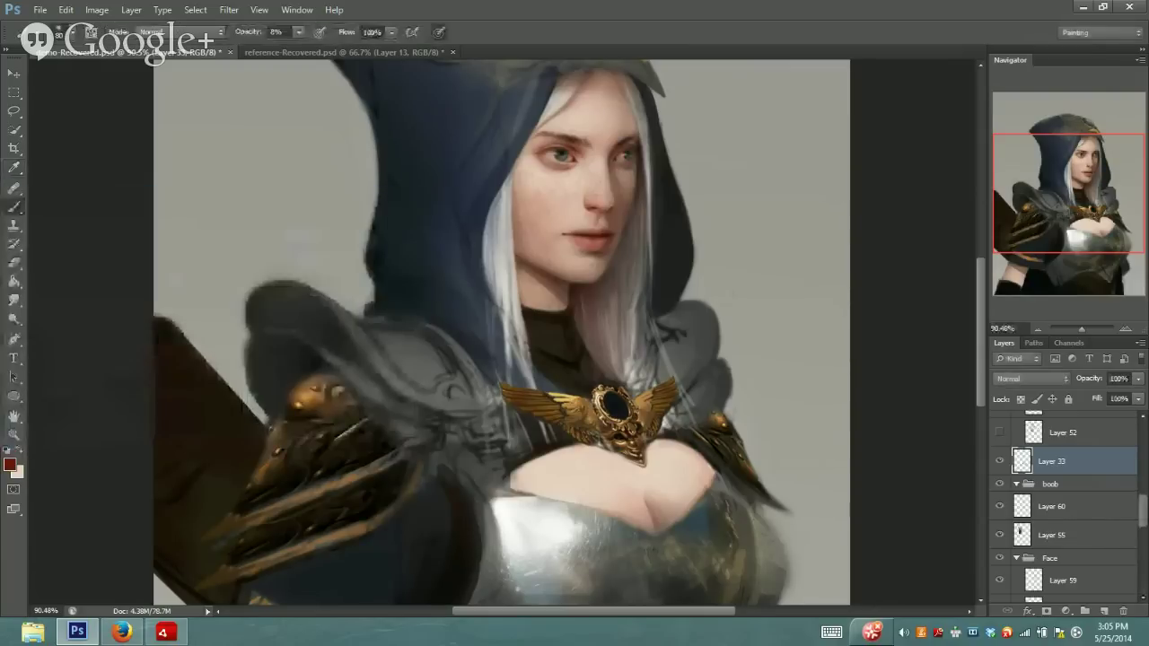
left_click_drag(298, 33, 299, 51)
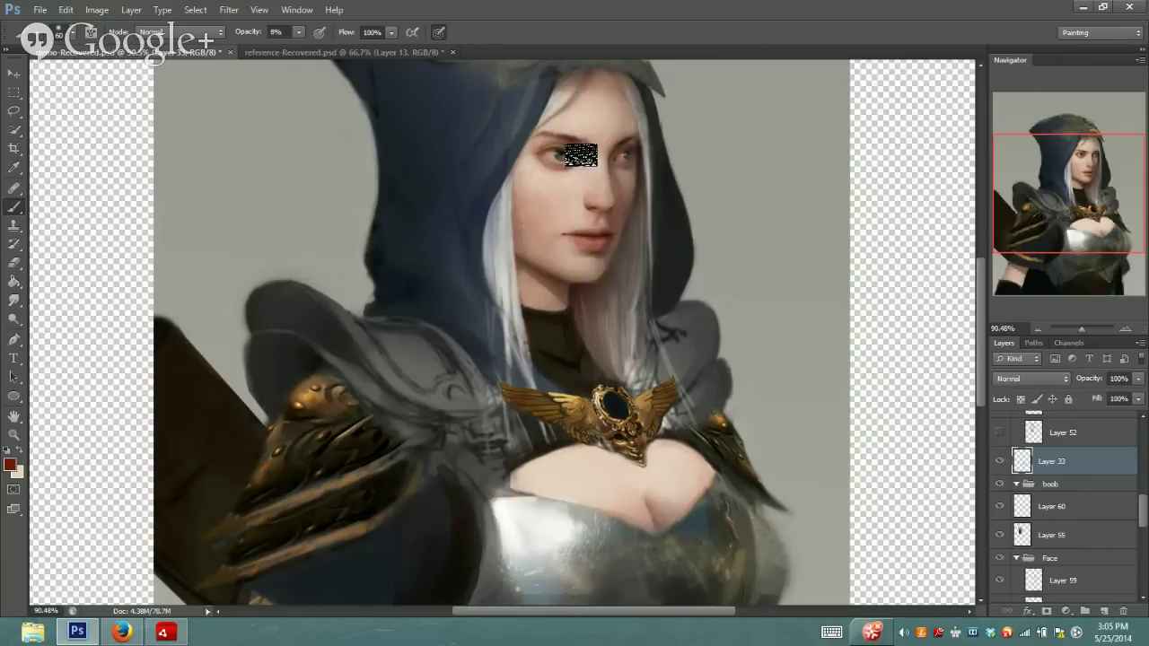
left_click_drag(296, 45, 296, 46)
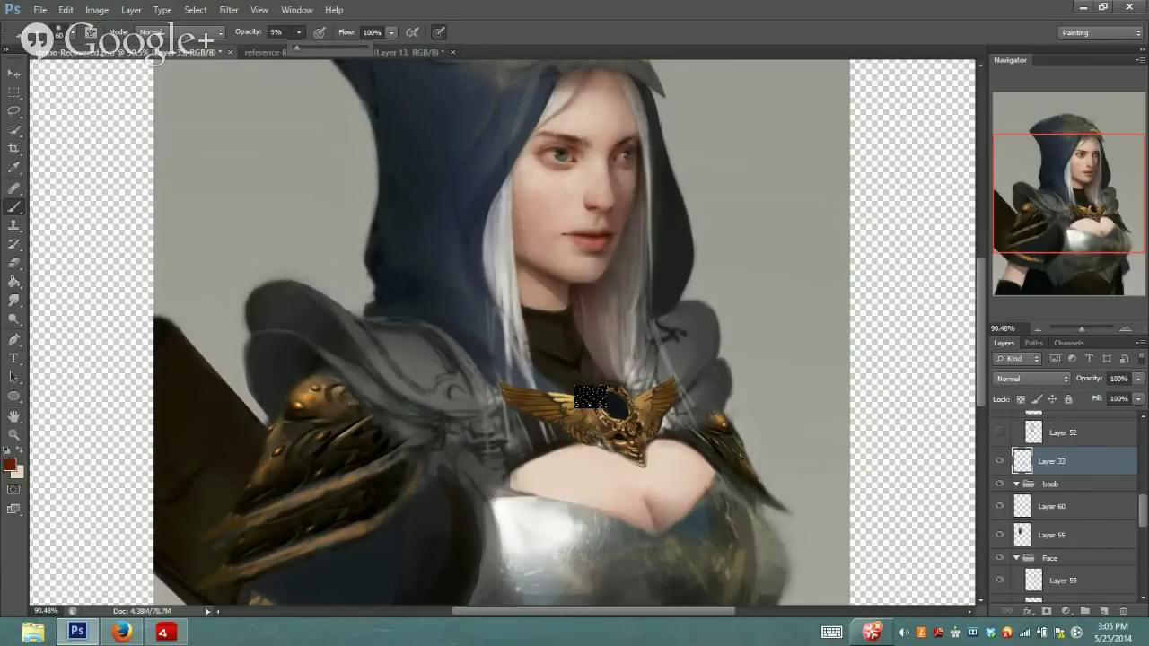
left_click_drag(650, 496, 685, 519)
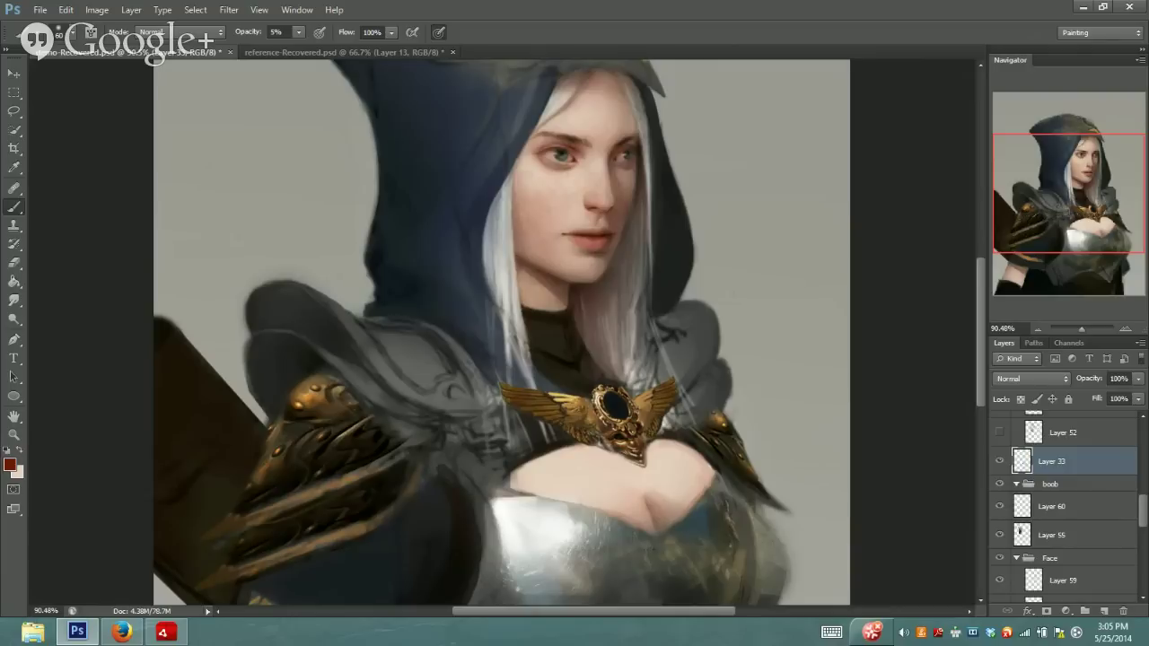
With a size 150 low-opacity brush, paint mottled metallic shading on the breastplate below the brooch
key("bracketright")
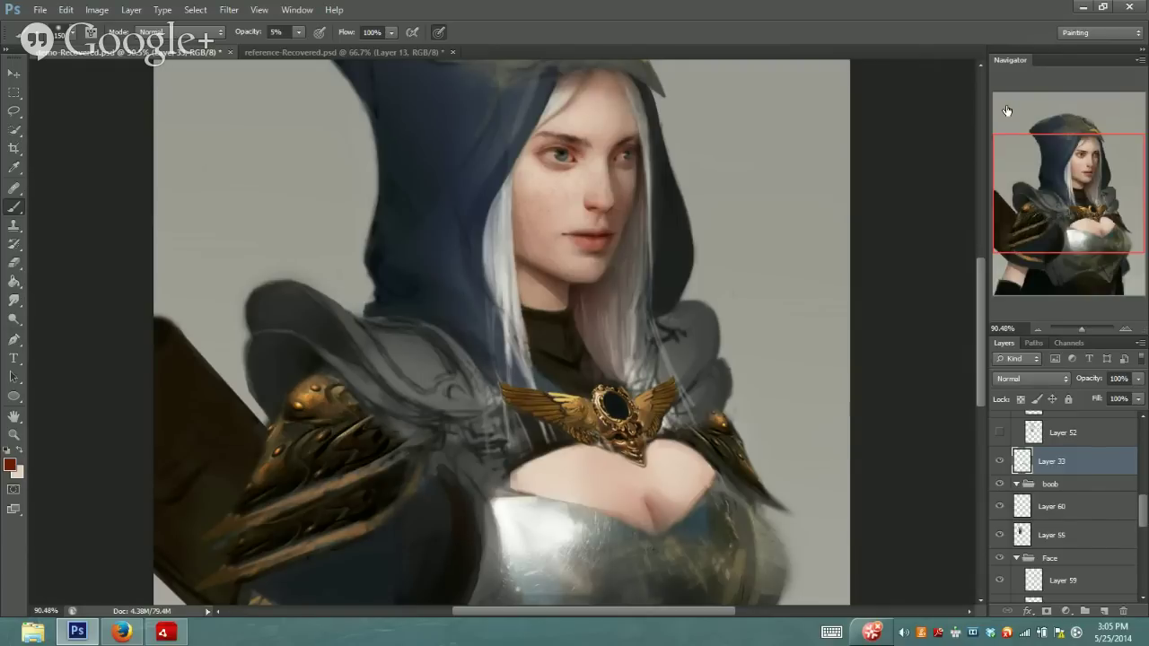
left_click_drag(1090, 245, 1104, 225)
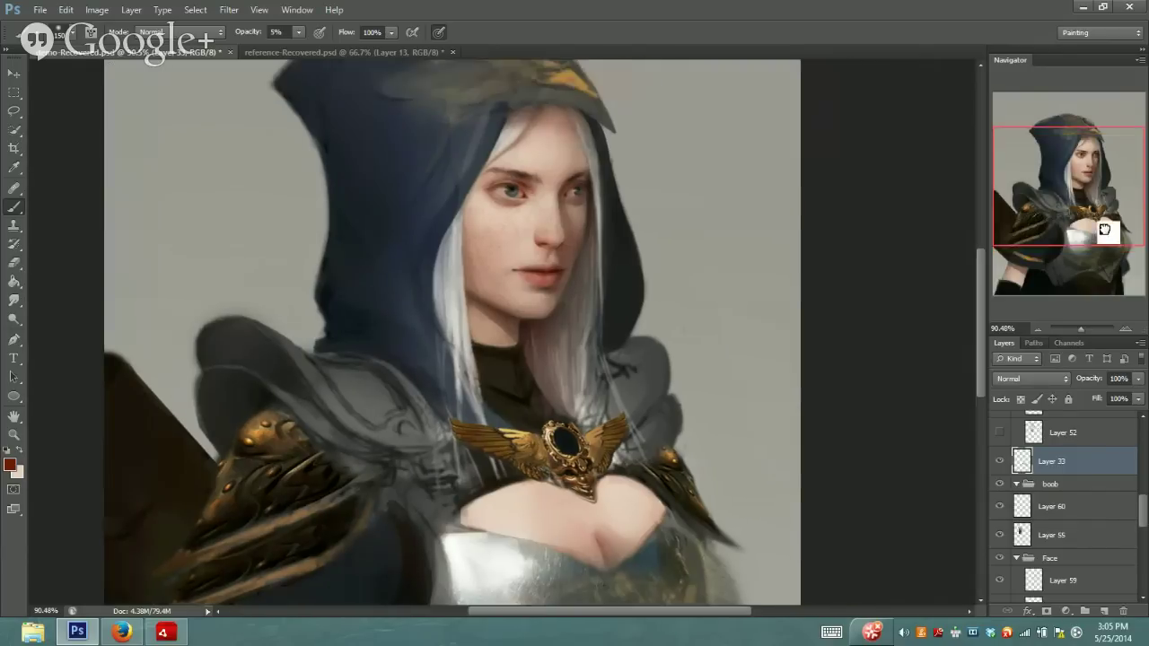
left_click_drag(1085, 326, 1079, 330)
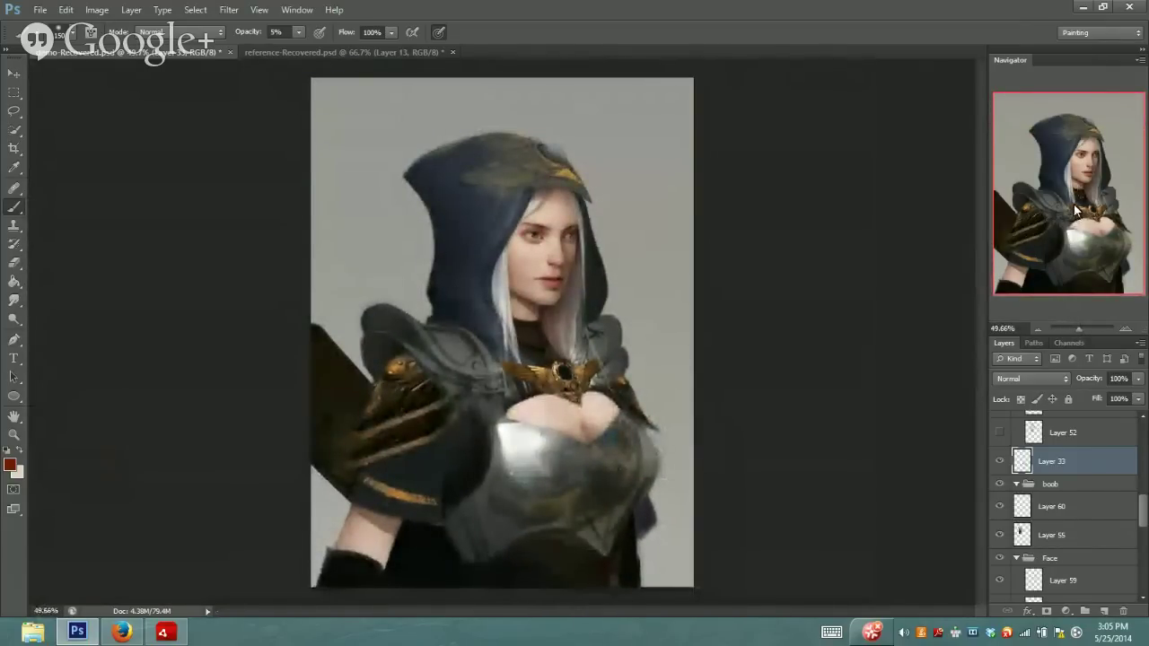
left_click_drag(1078, 328, 1081, 329)
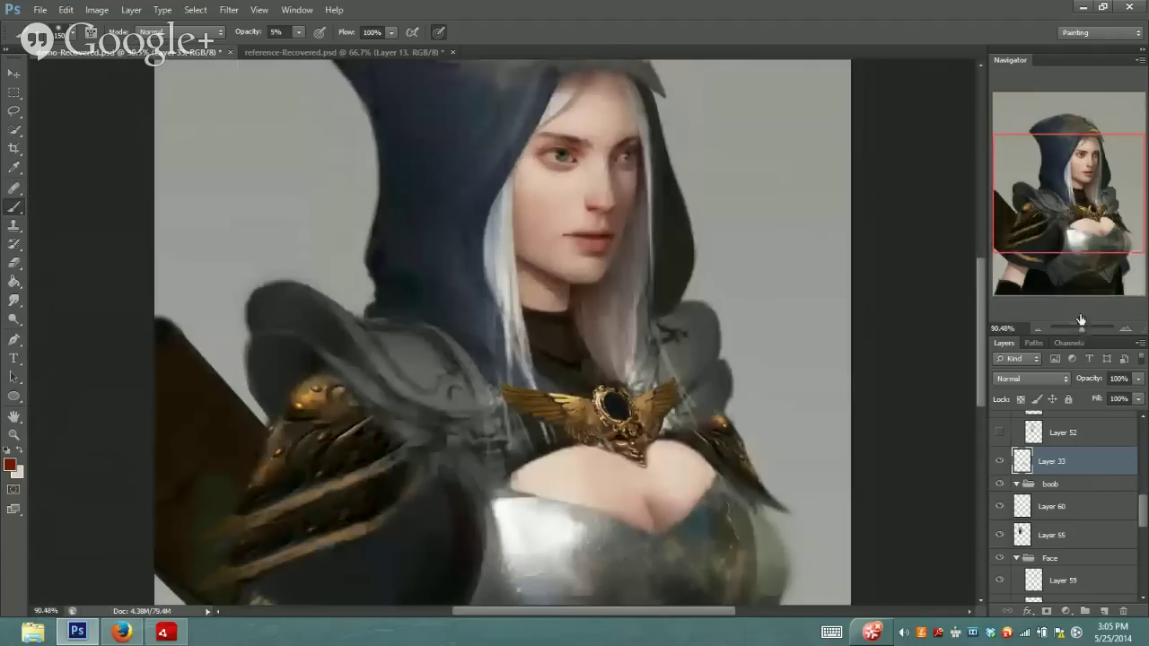
mouse_move(1059, 266)
left_mouse_down()
mouse_move(1056, 250)
mouse_move(1082, 266)
left_mouse_up()
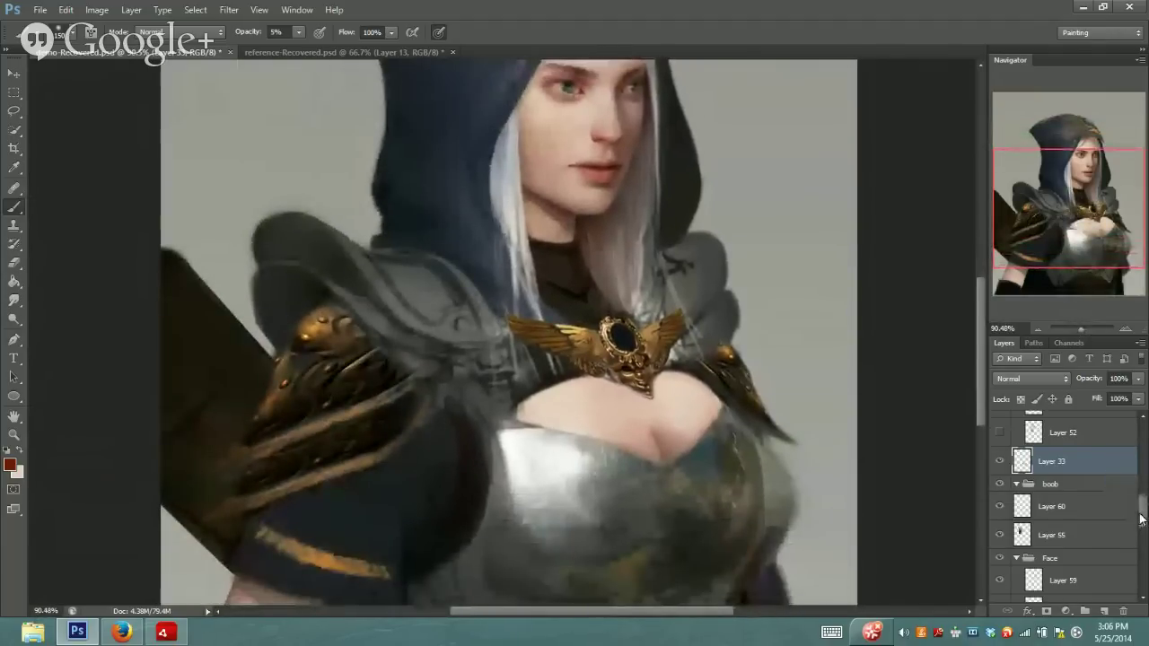
left_click_drag(1141, 510, 1143, 524)
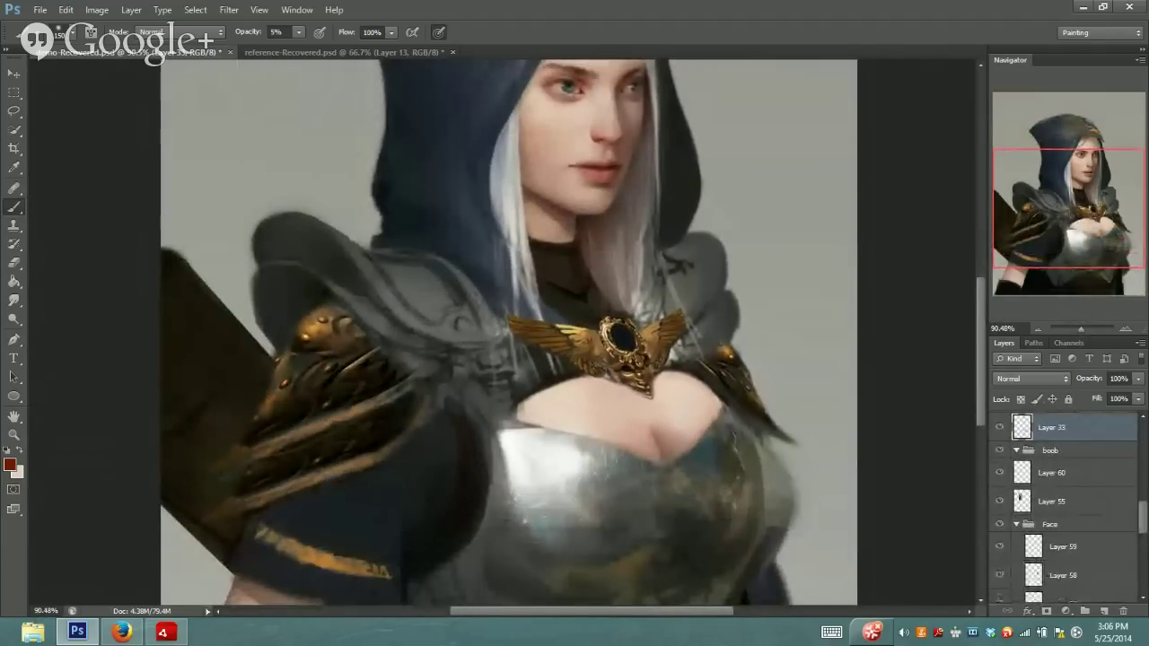
key("i")
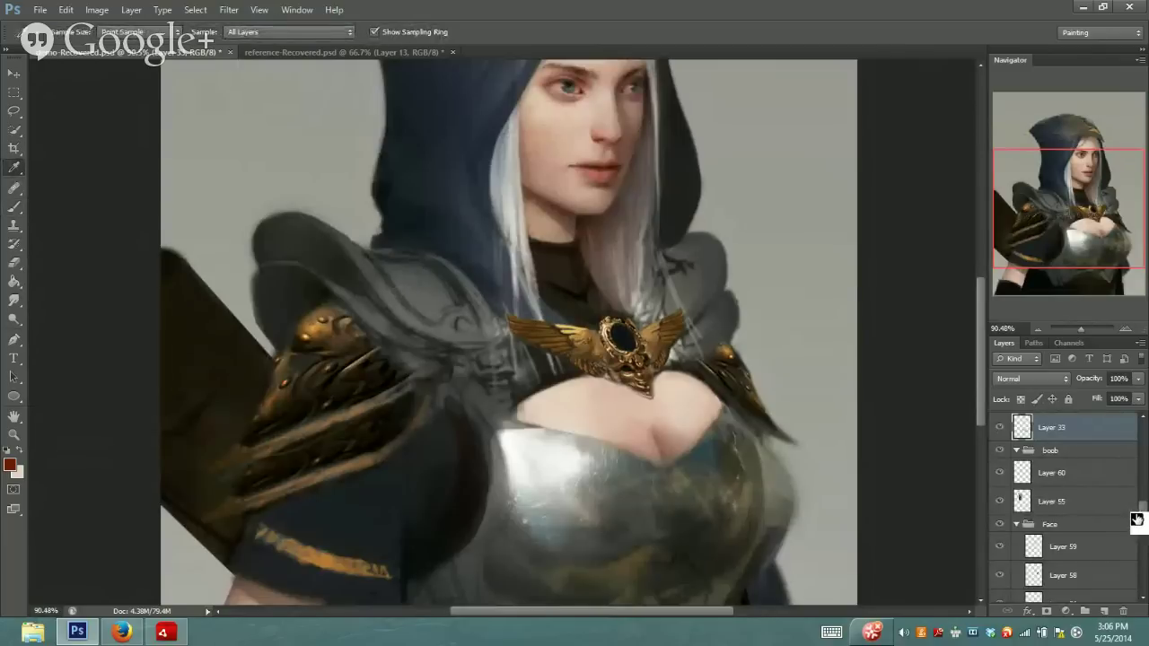
Select Layer 59 in the Face group and sample the dark shoulder-armor colour for the brush
left_click_drag(1140, 525, 1144, 510)
scroll(1140, 517, "down", 2)
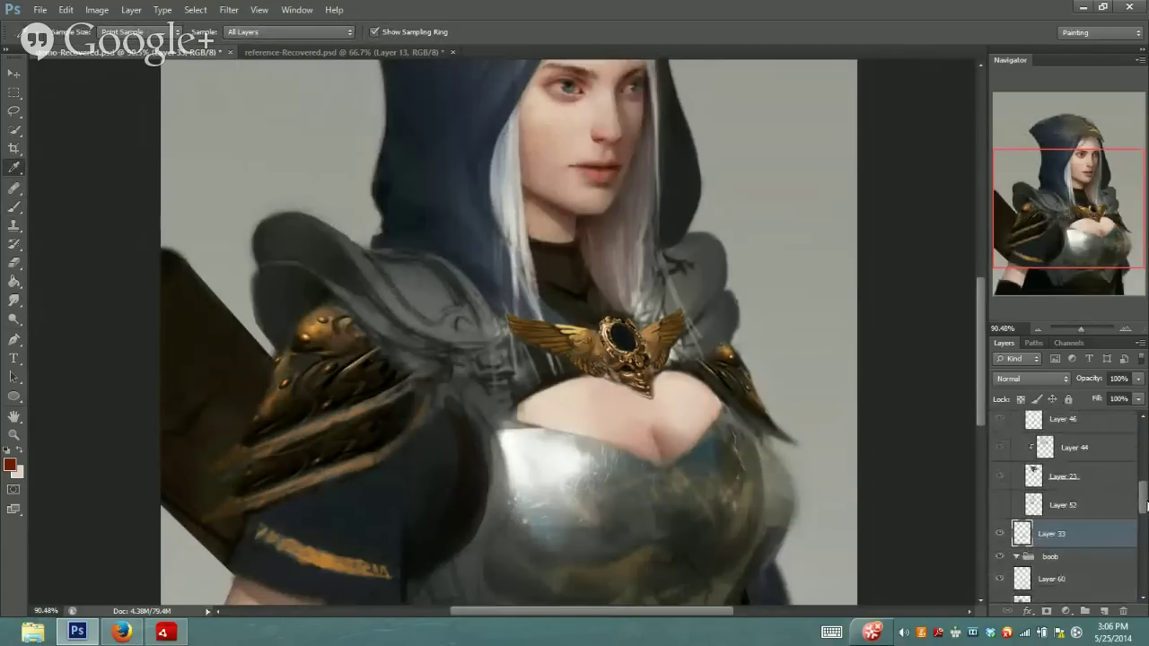
left_click(1113, 537)
scroll(1144, 525, "down", 4)
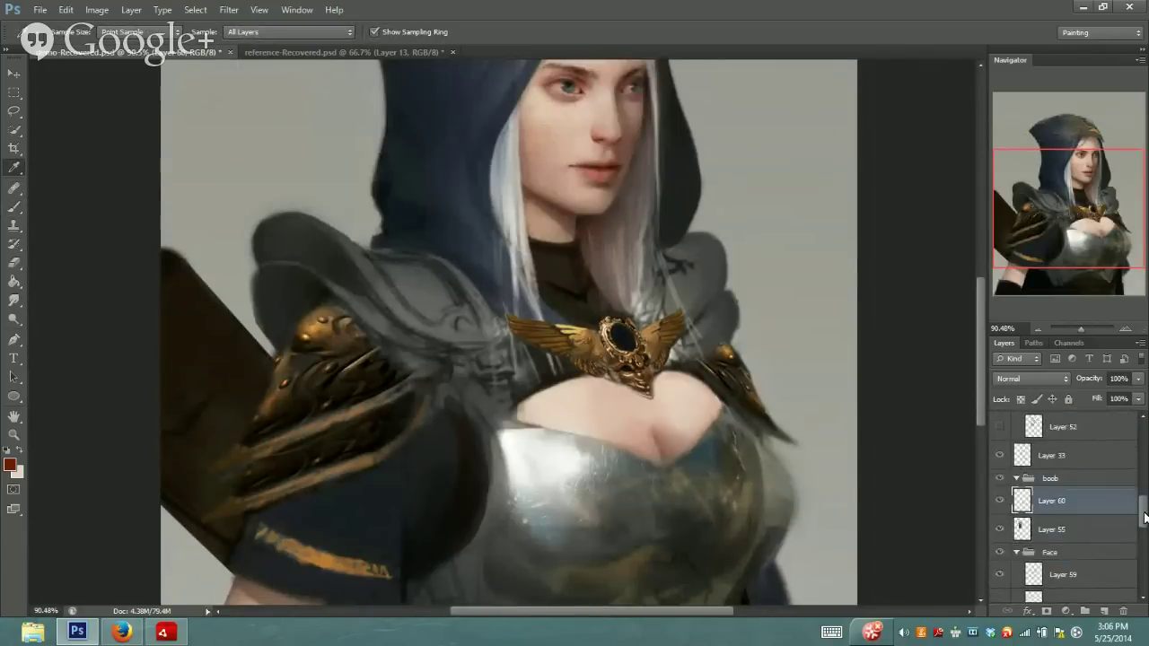
left_click(1097, 526)
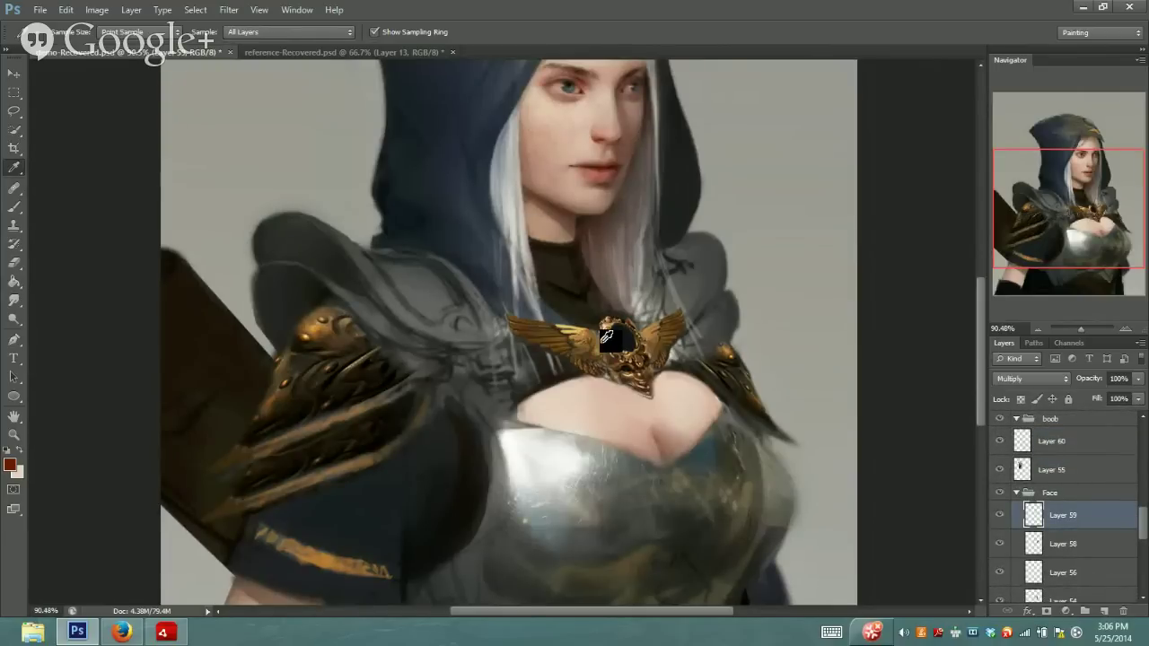
left_click(376, 410)
left_click_drag(376, 410, 385, 434)
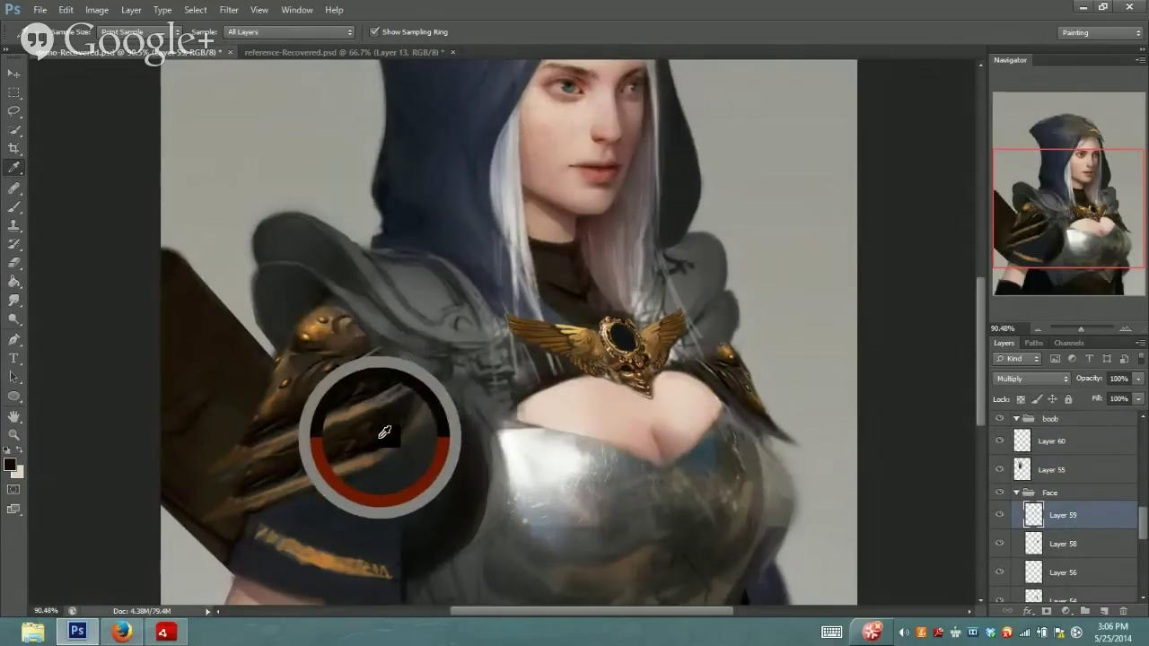
left_click(14, 206)
Raise brush opacity from 15% to 22%, then select Layer 58 and toggle it to compare the face
key("1")
key("5")
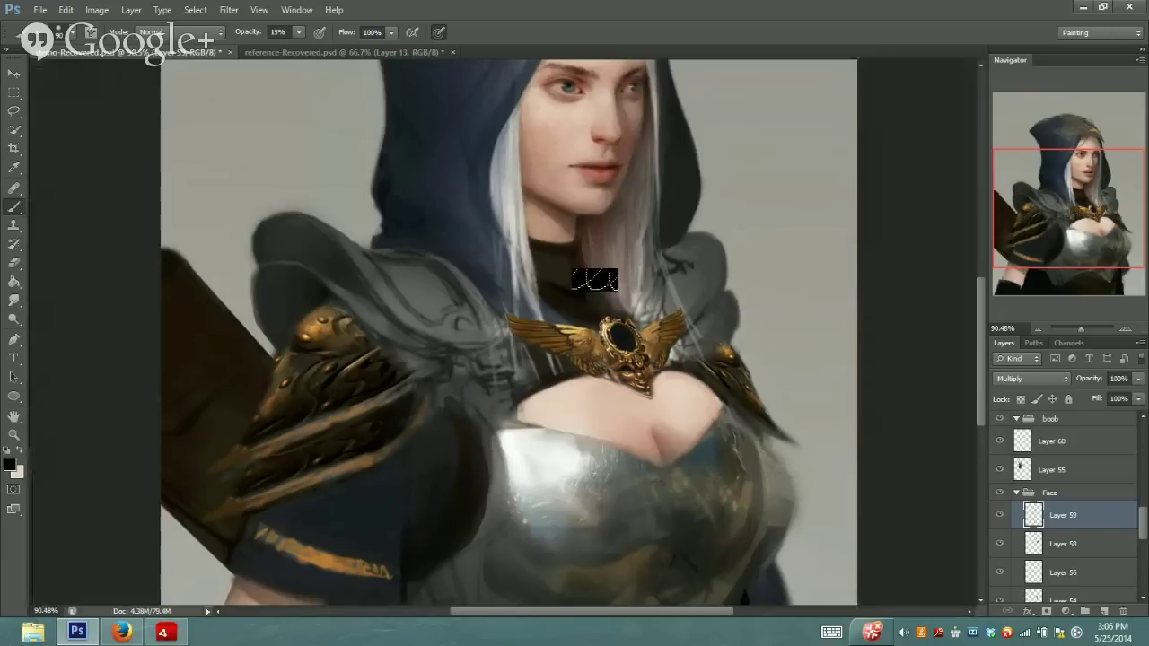
mouse_move(1088, 142)
left_mouse_down()
mouse_move(1084, 162)
mouse_move(1095, 152)
mouse_move(1072, 151)
left_mouse_up()
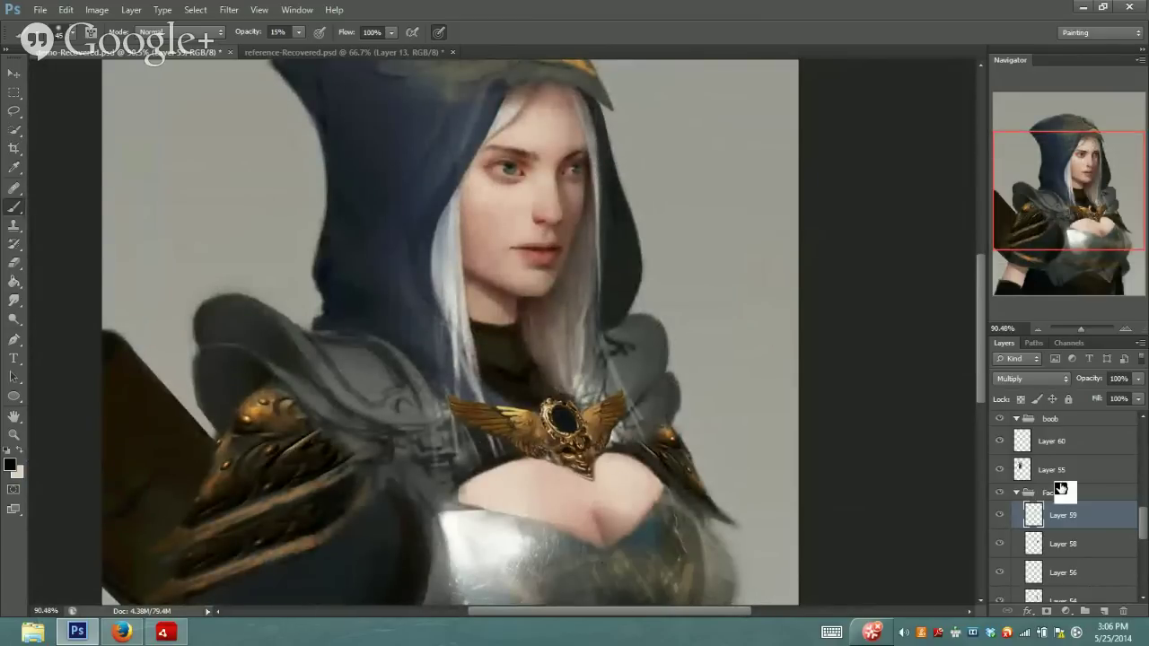
left_click(300, 32)
left_click_drag(299, 45, 307, 45)
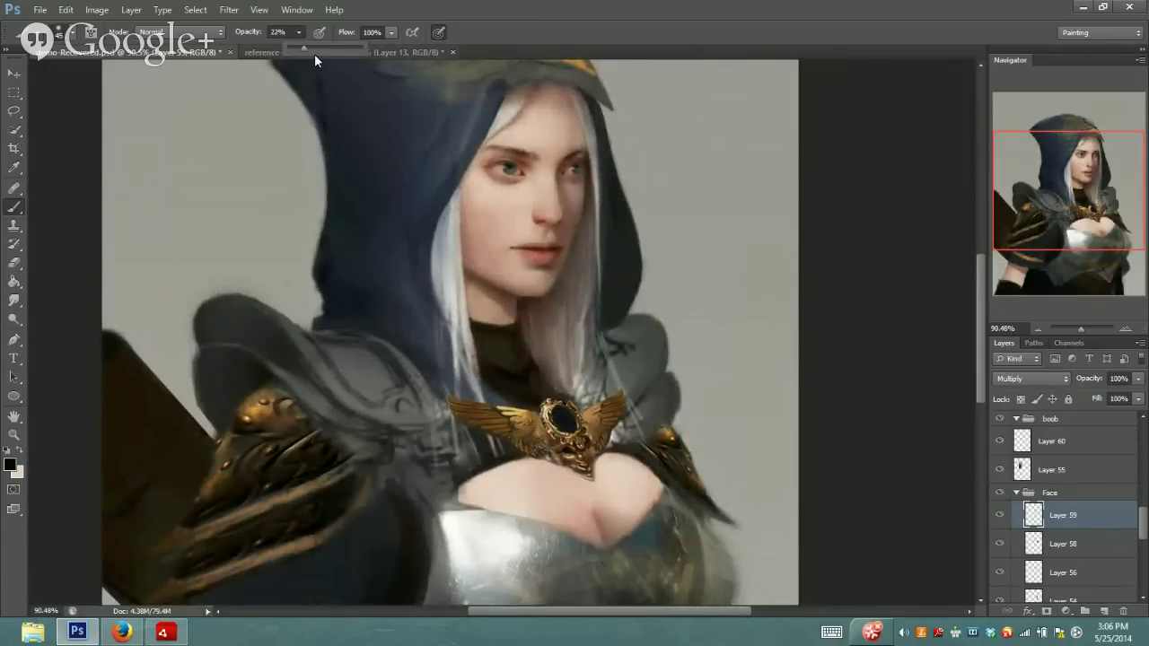
left_click(1041, 544)
left_click(999, 544)
left_click(999, 545)
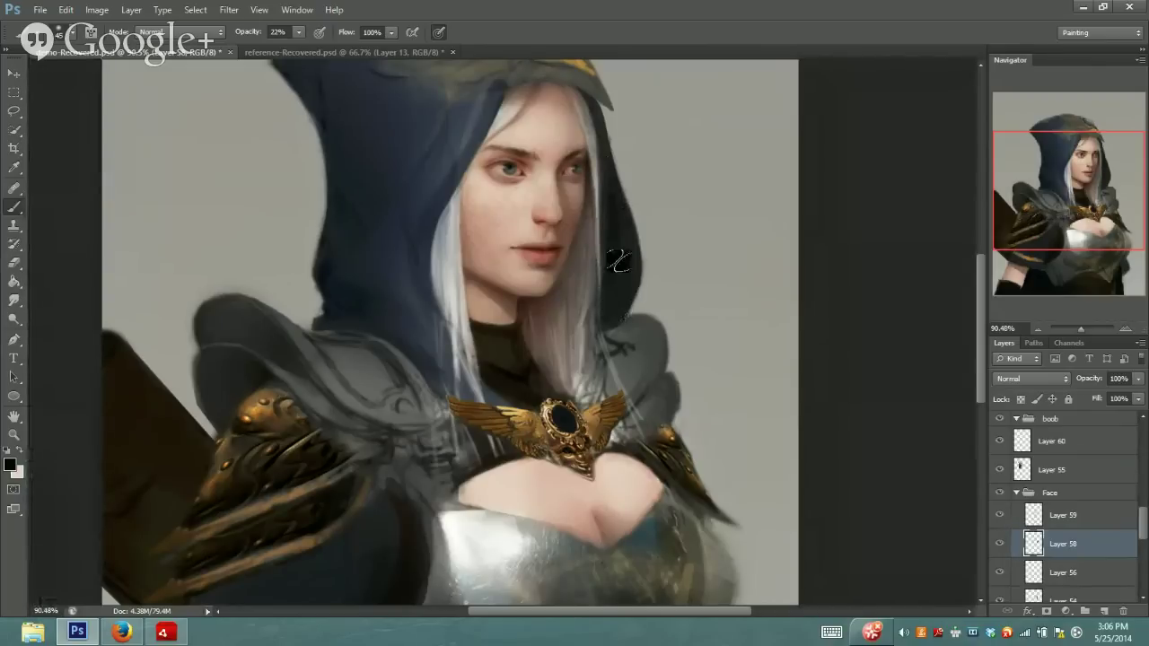
Paint a faint stroke along the hood edge beside the hair, resampling a face tone at 42% opacity
left_click_drag(609, 273, 616, 320)
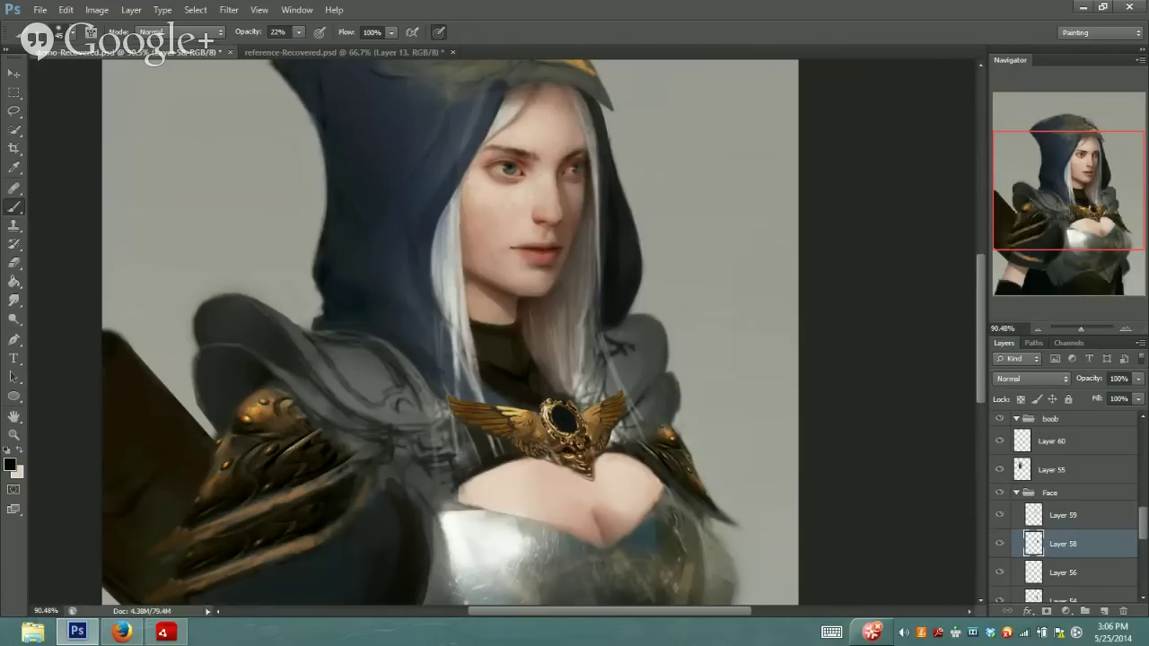
left_click(13, 170)
left_click(638, 240)
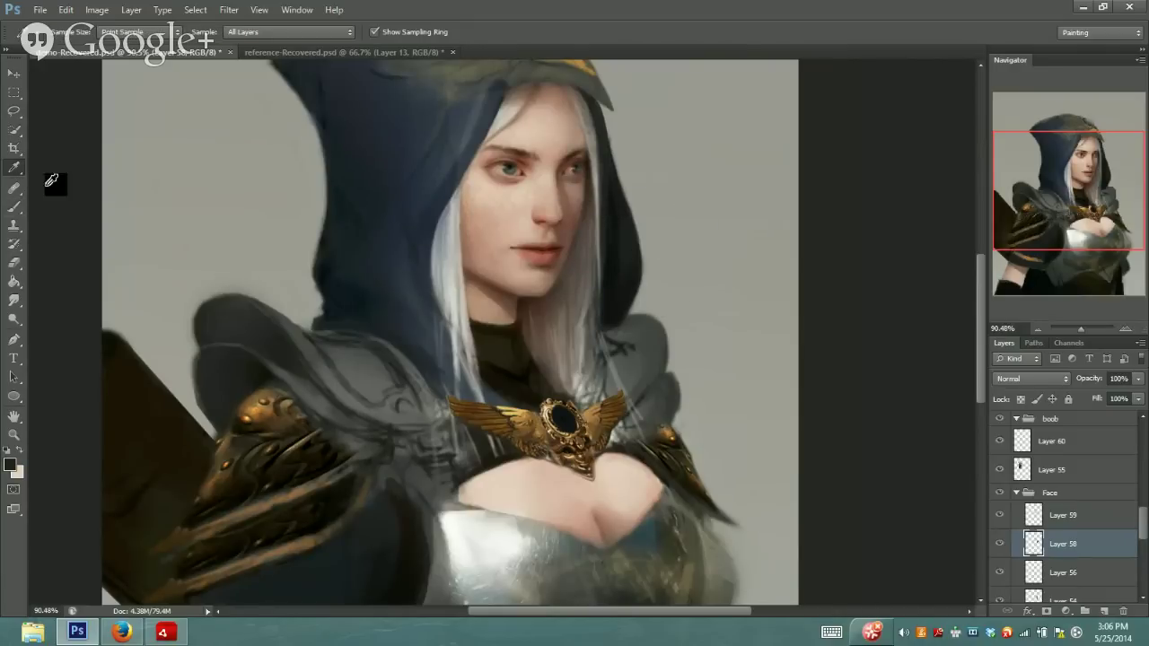
left_click(14, 206)
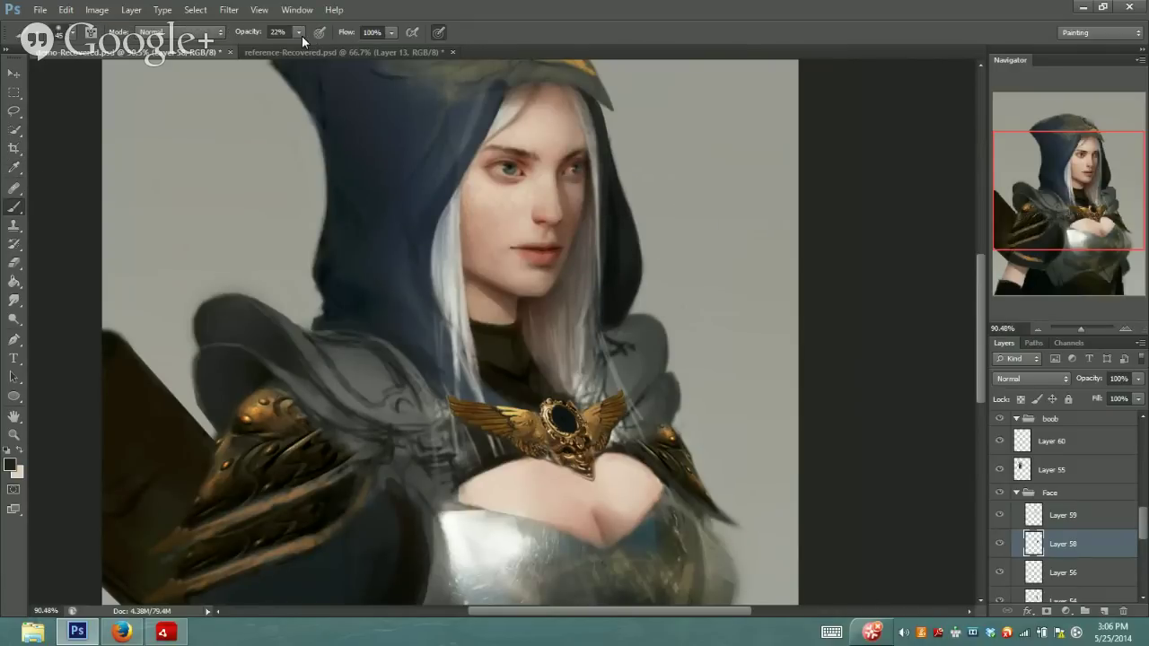
left_click(619, 196)
Sample the background tone beside the hood and zoom out to view the whole portrait
left_click(16, 169)
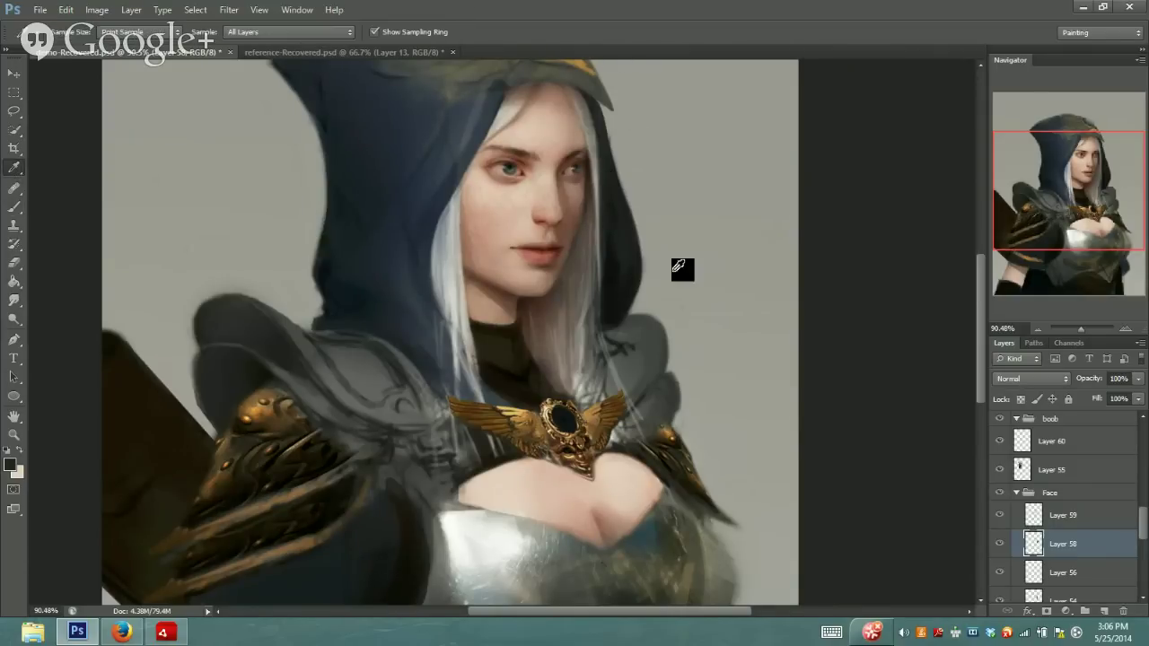
left_click(610, 269)
left_click(621, 246)
left_click_drag(621, 246, 623, 231)
left_click(16, 206)
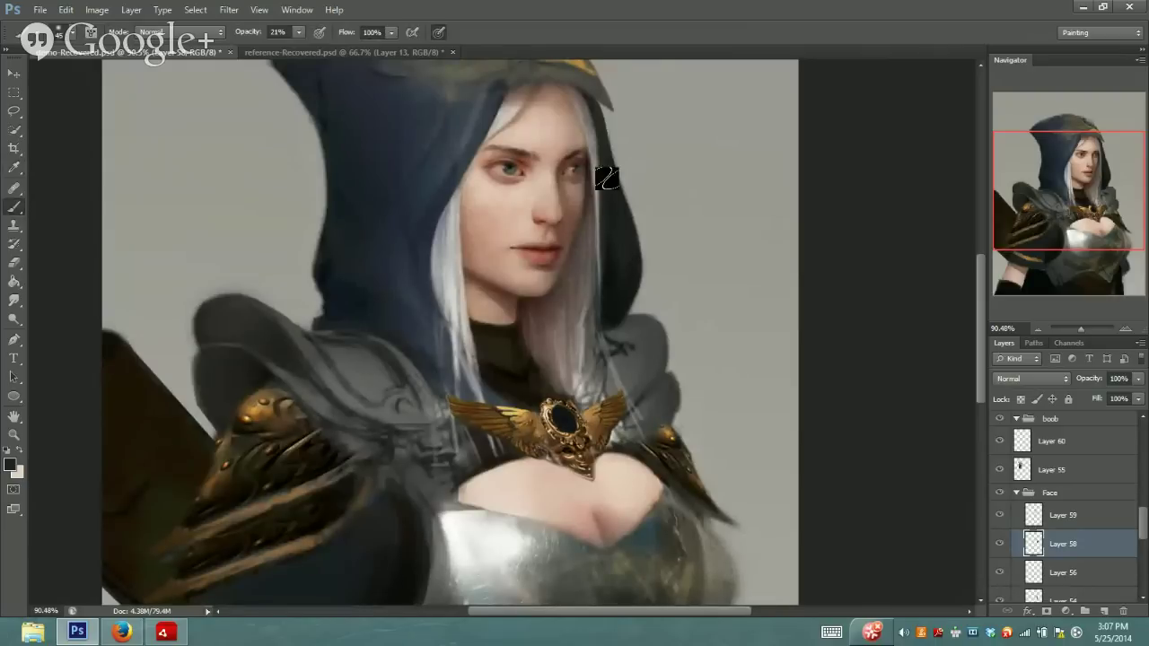
left_click_drag(1085, 329, 1078, 328)
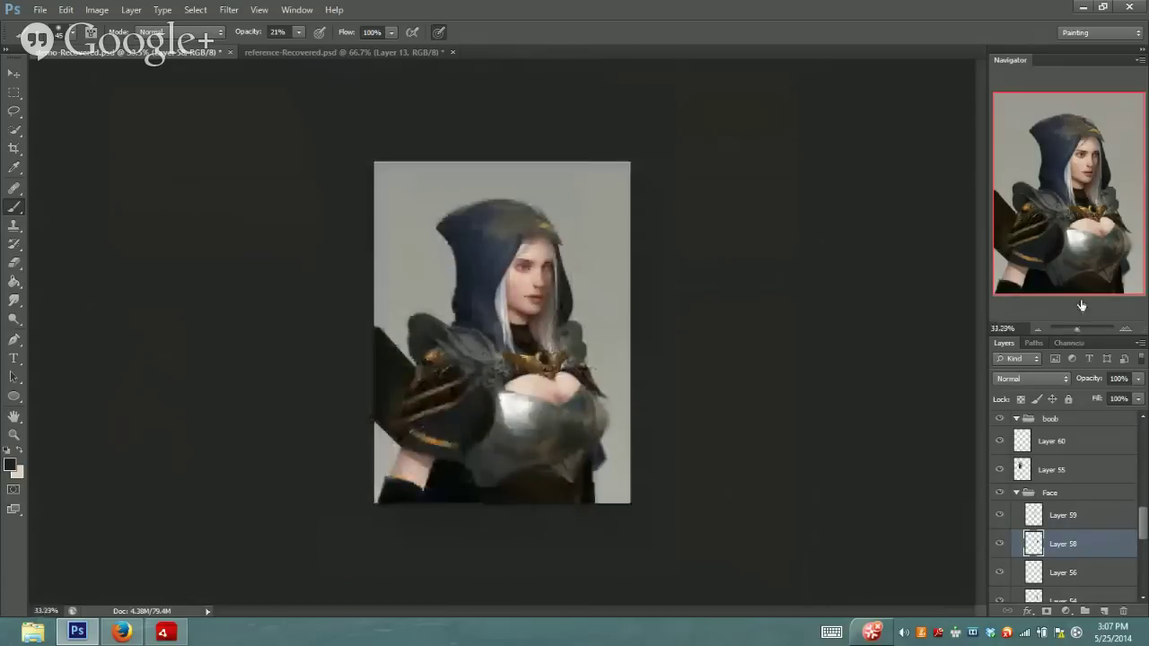
Dismiss the Adobe AIR update prompt with Update Later and return to Photoshop
left_click(1083, 8)
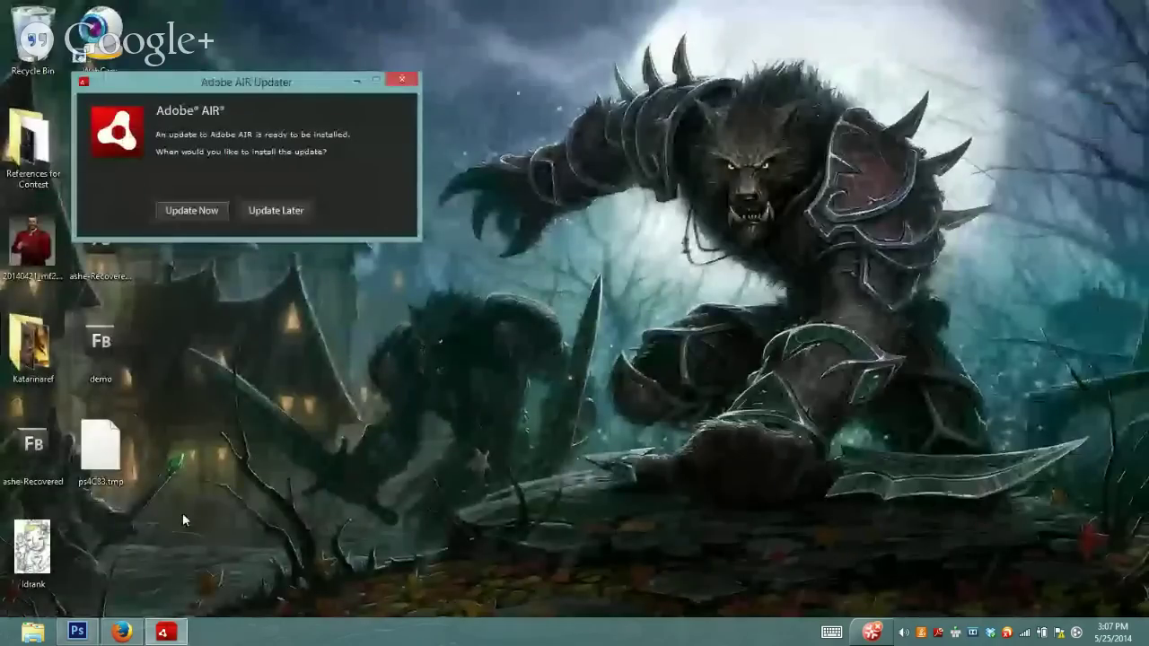
left_click(401, 80)
left_click(77, 631)
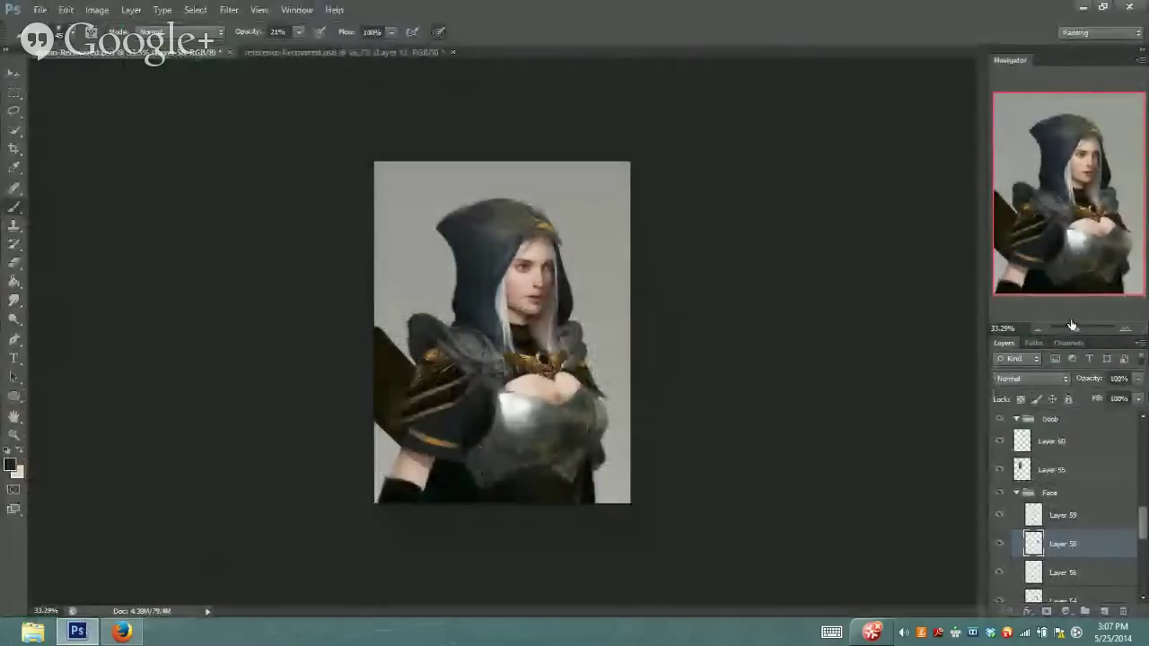
Zoom back to 90.48% and sample the skin tone near the eye for the brush
left_click_drag(1078, 329, 1082, 330)
left_click_drag(1115, 187, 1116, 188)
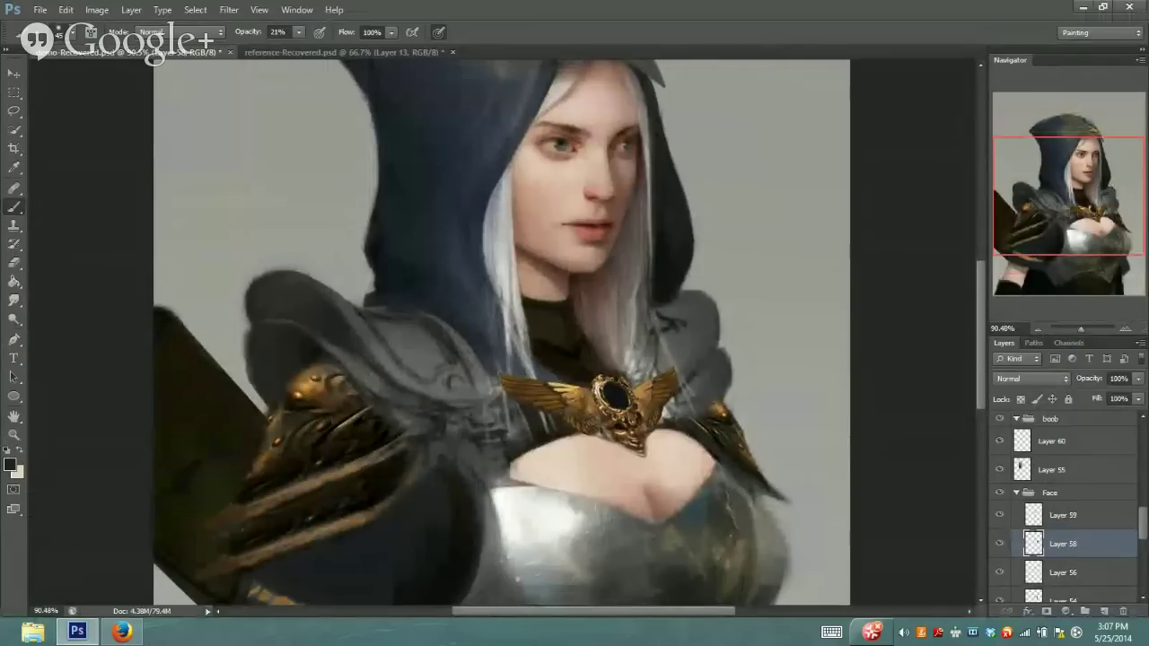
key("i")
left_click_drag(630, 137, 546, 130)
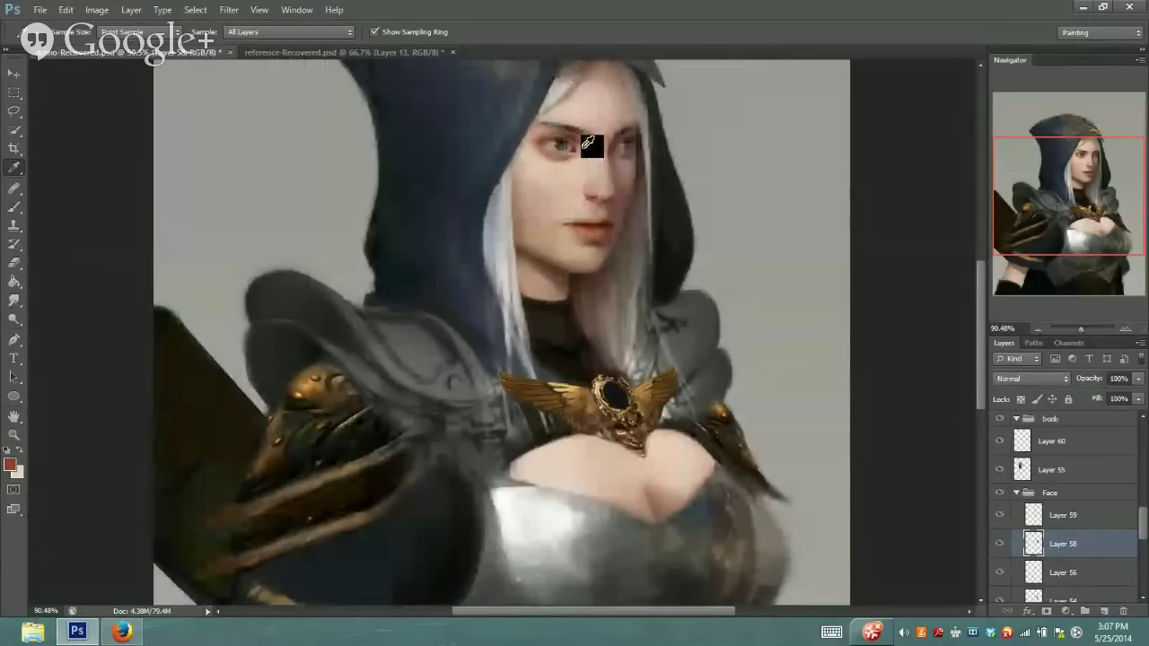
key("b")
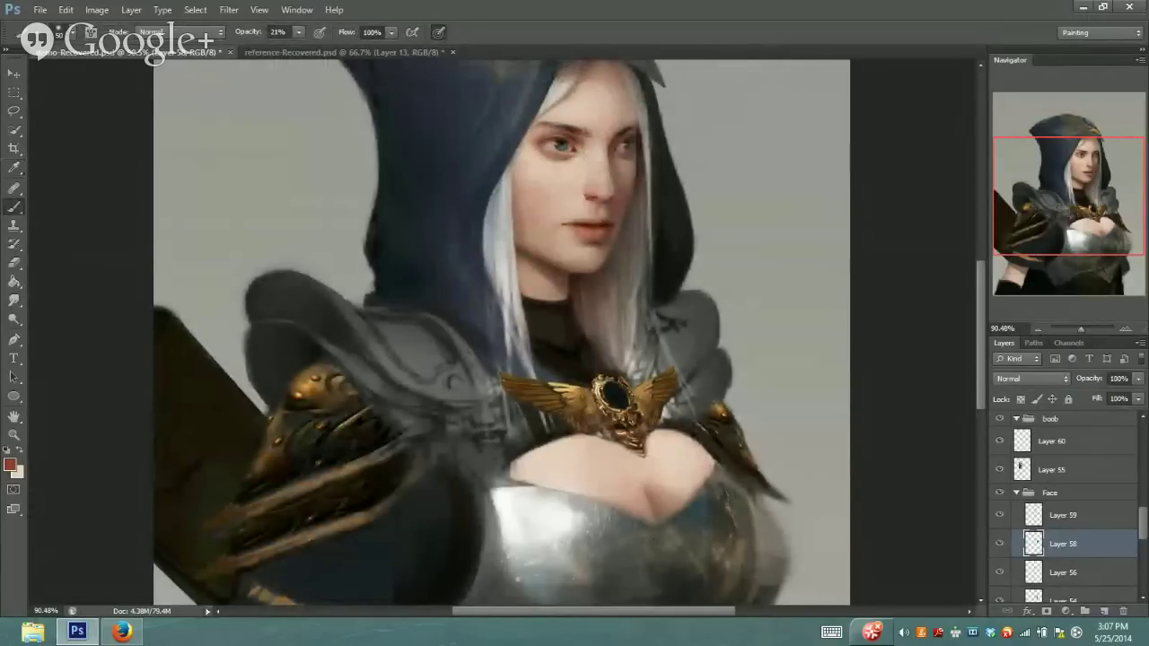
Zoom out to the whole figure, sample an armor tone, and switch to the Google+ Hangouts window
left_click_drag(1133, 189, 1127, 173)
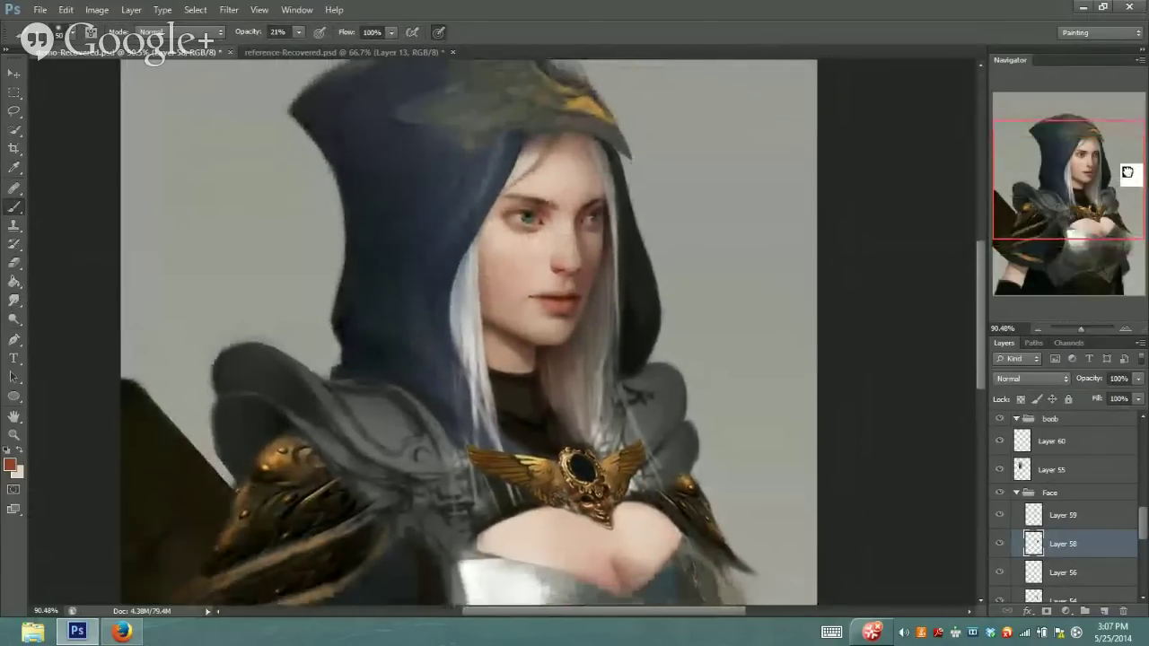
left_click_drag(1089, 325, 1076, 325)
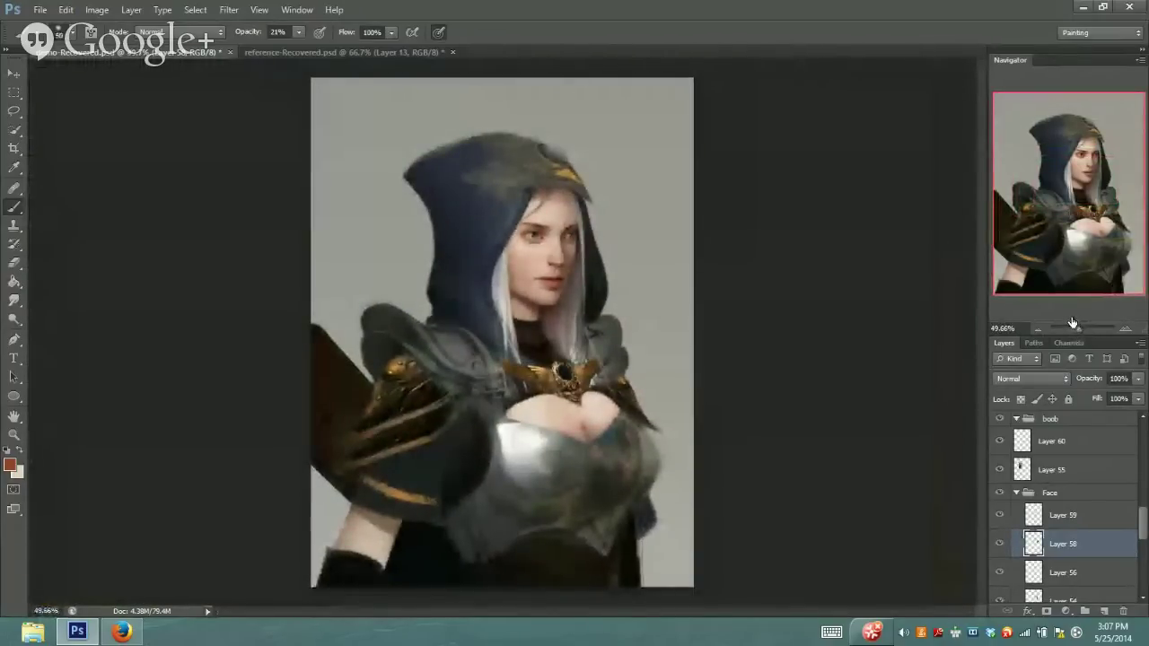
left_click(22, 169)
left_click(567, 494)
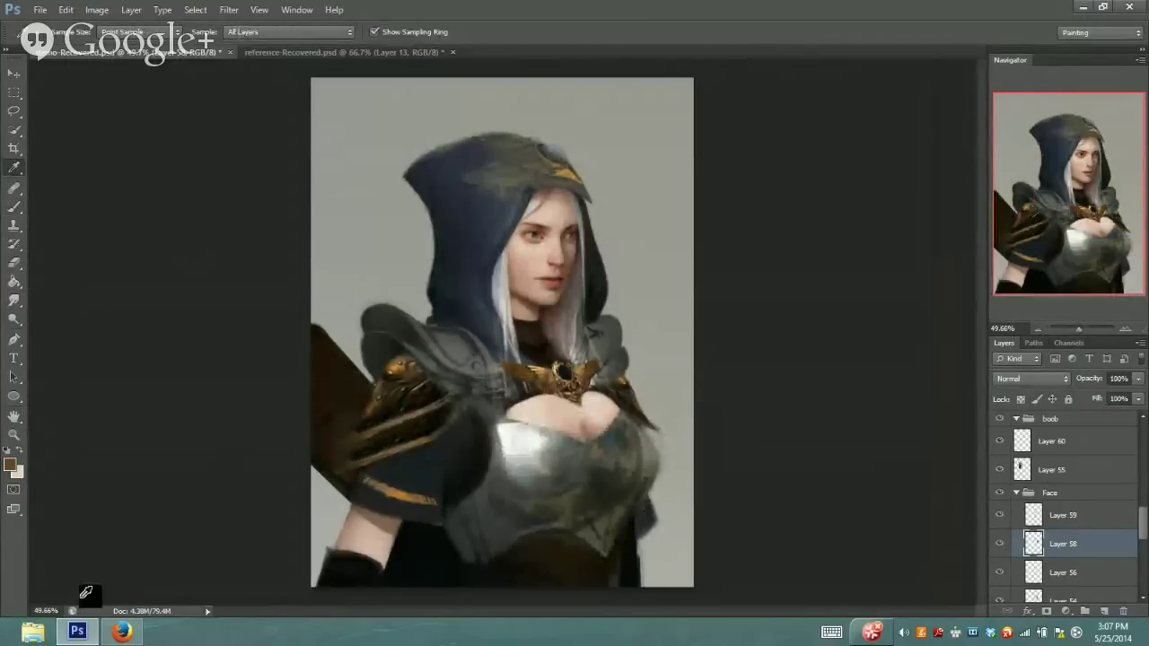
left_click(121, 632)
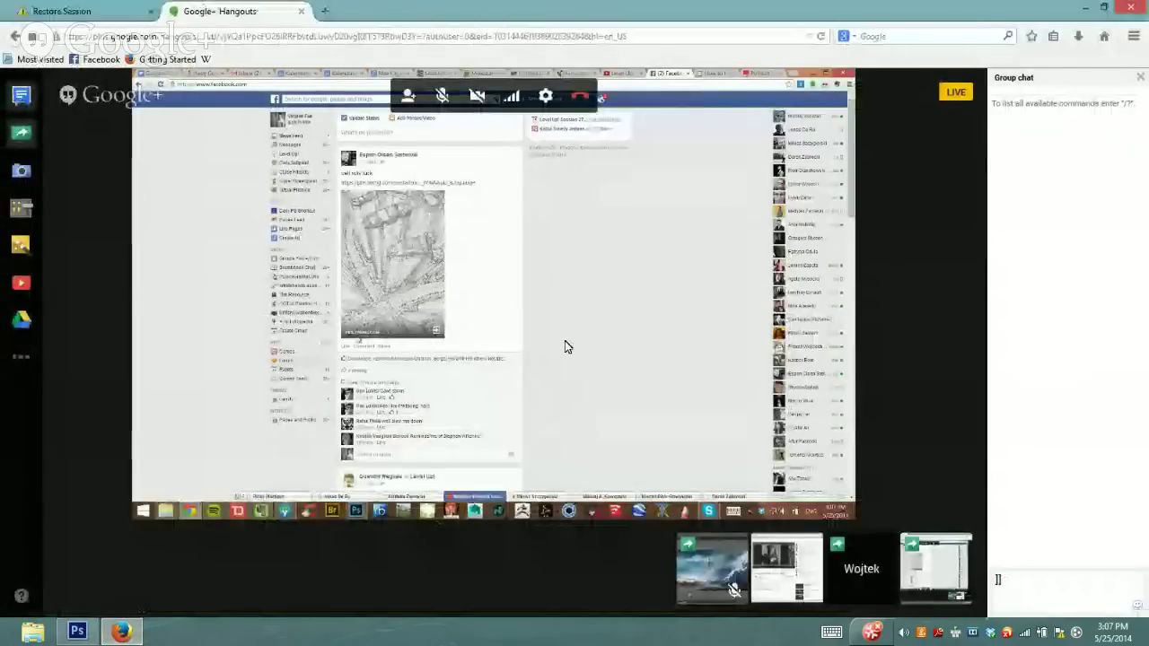